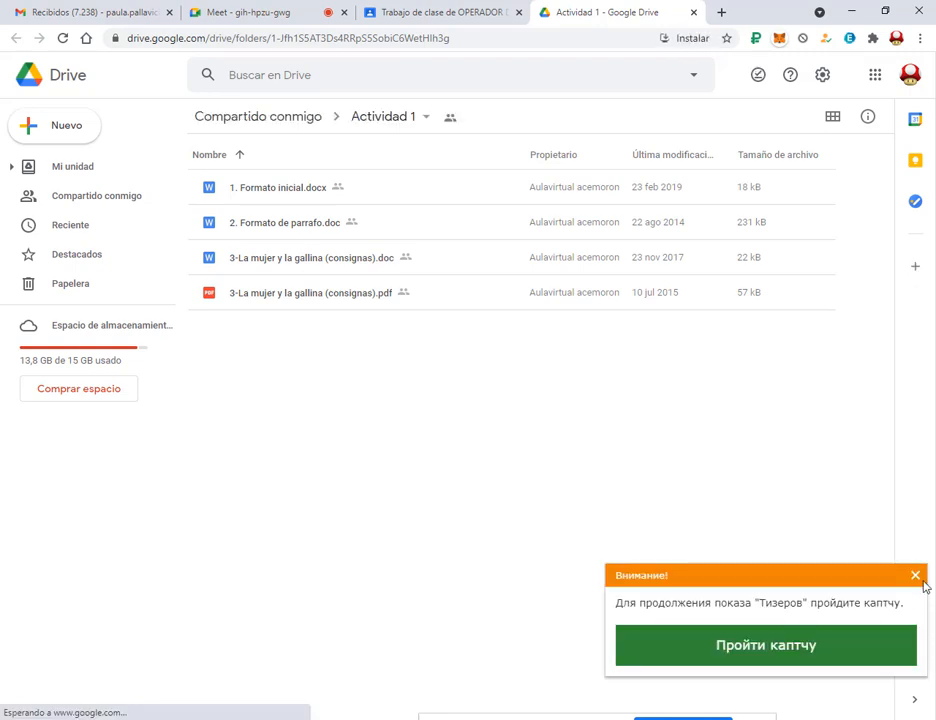
{"action": "left_click", "coordinate": [915, 575]}
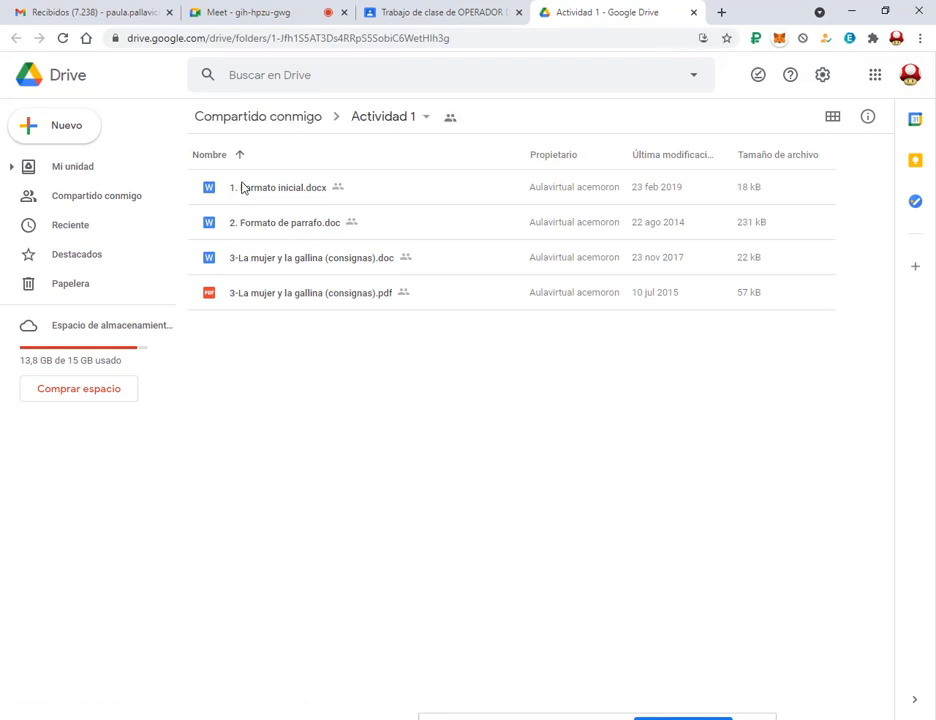
{"action": "left_click", "coordinate": [287, 188]}
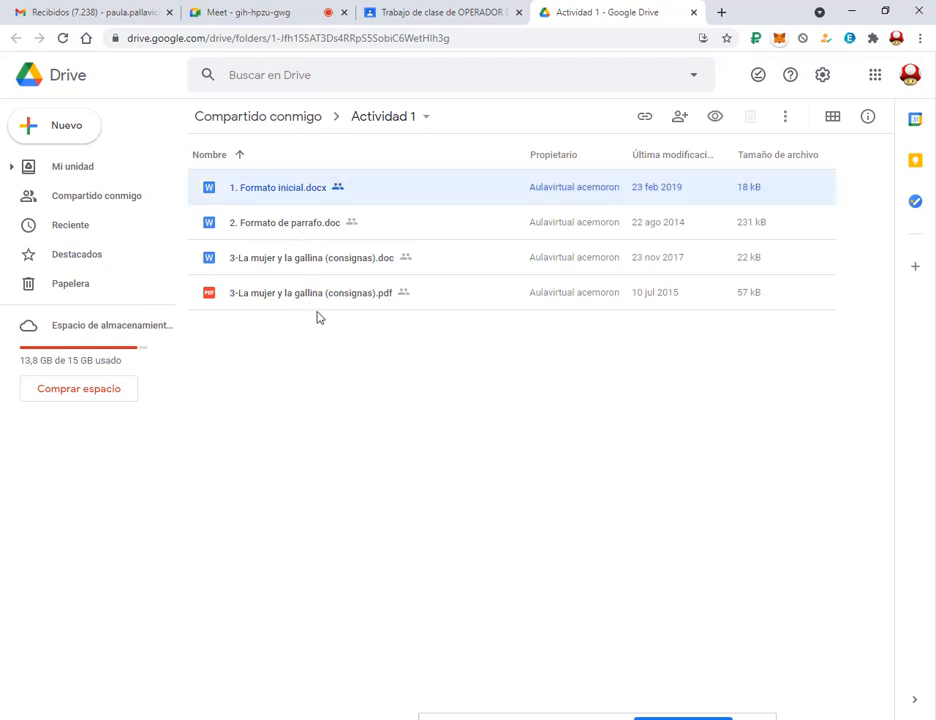
{"action": "right_click", "coordinate": [309, 193]}
{"action": "left_click", "coordinate": [240, 347]}
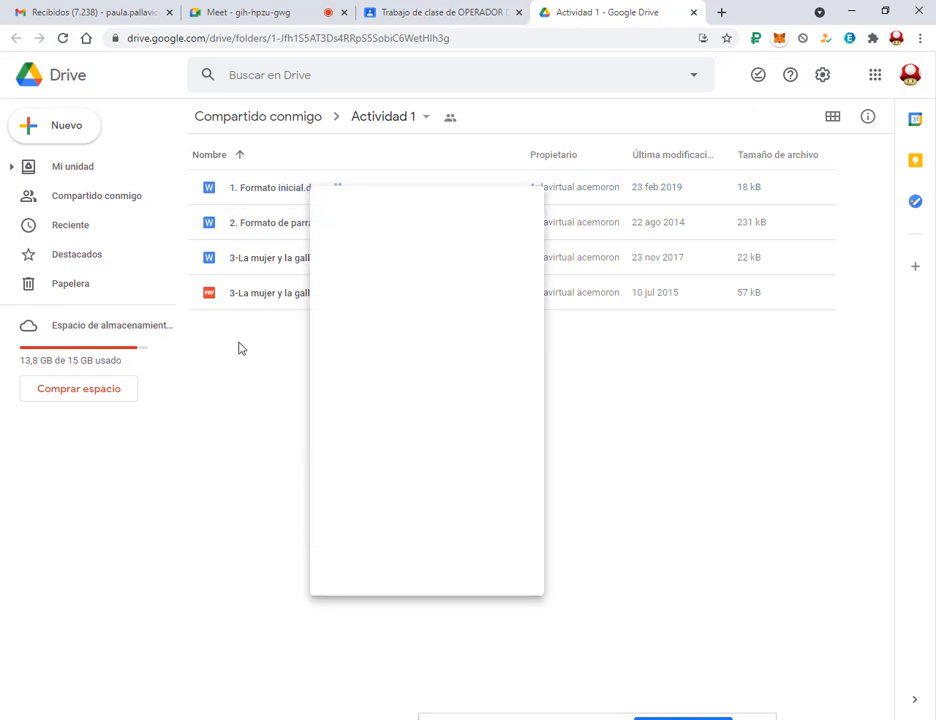
{"action": "right_click", "coordinate": [277, 188]}
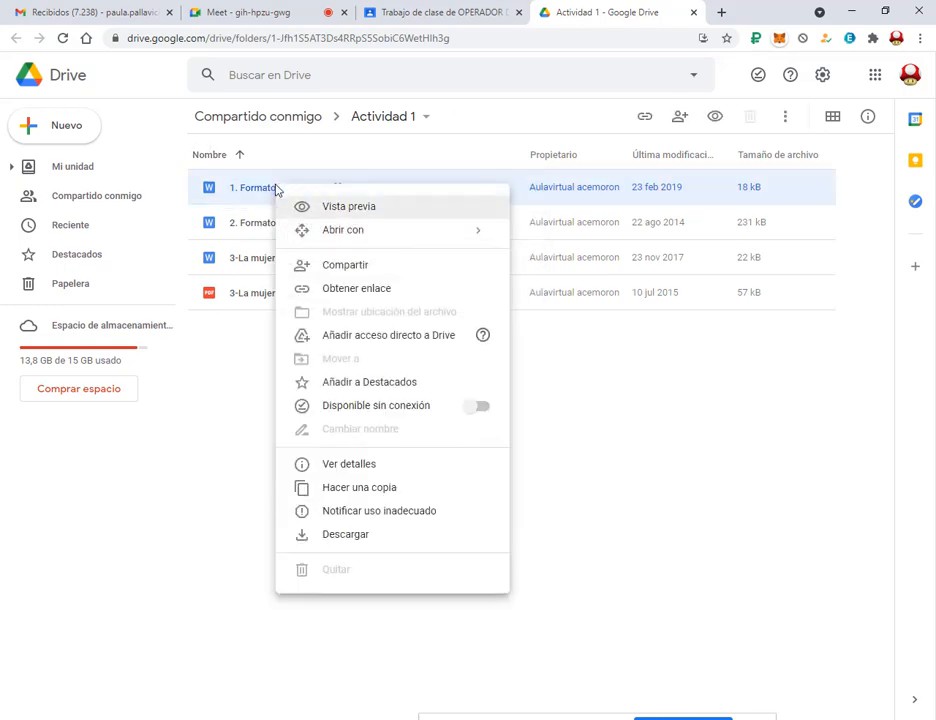
{"action": "left_click_drag", "start_coordinate": [231, 325], "coordinate": [278, 190]}
{"action": "right_click", "coordinate": [277, 188]}
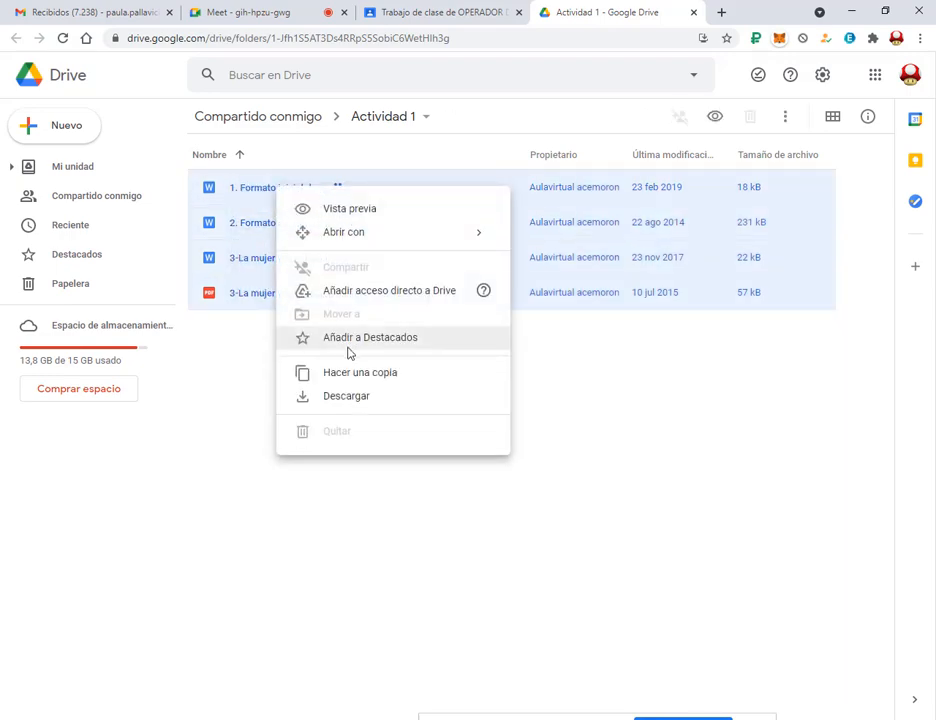
{"action": "left_click", "coordinate": [225, 391]}
- Download the four Actividad 1 files one by one: Formato inicial, Formato de parrafo, and both La mujer y la gallina versions (.doc and .pdf)
{"action": "right_click", "coordinate": [275, 188]}
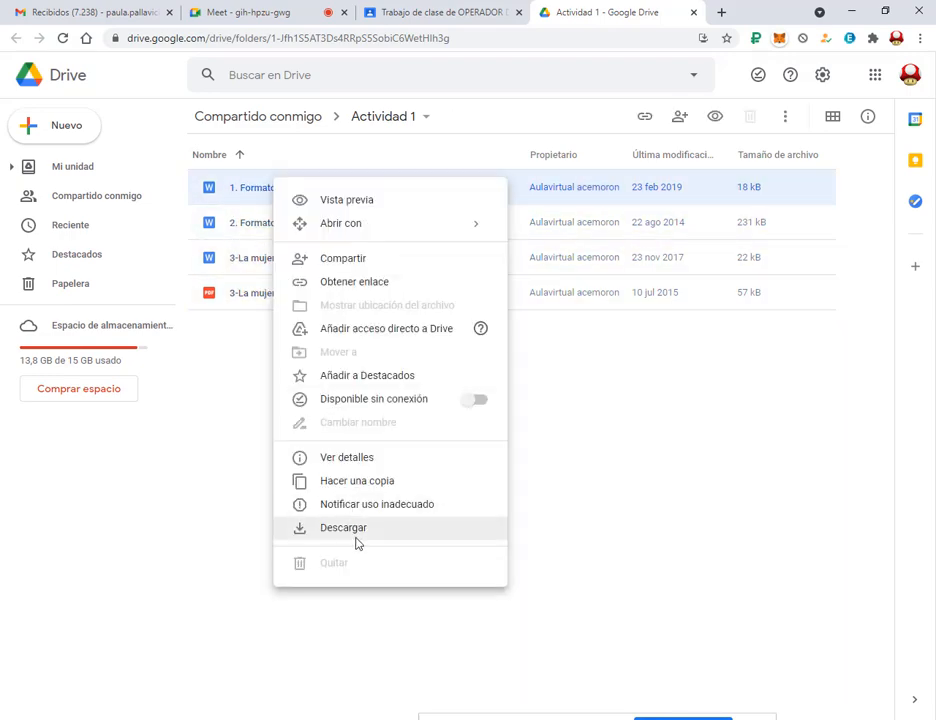
{"action": "left_click", "coordinate": [355, 537]}
{"action": "right_click", "coordinate": [297, 224]}
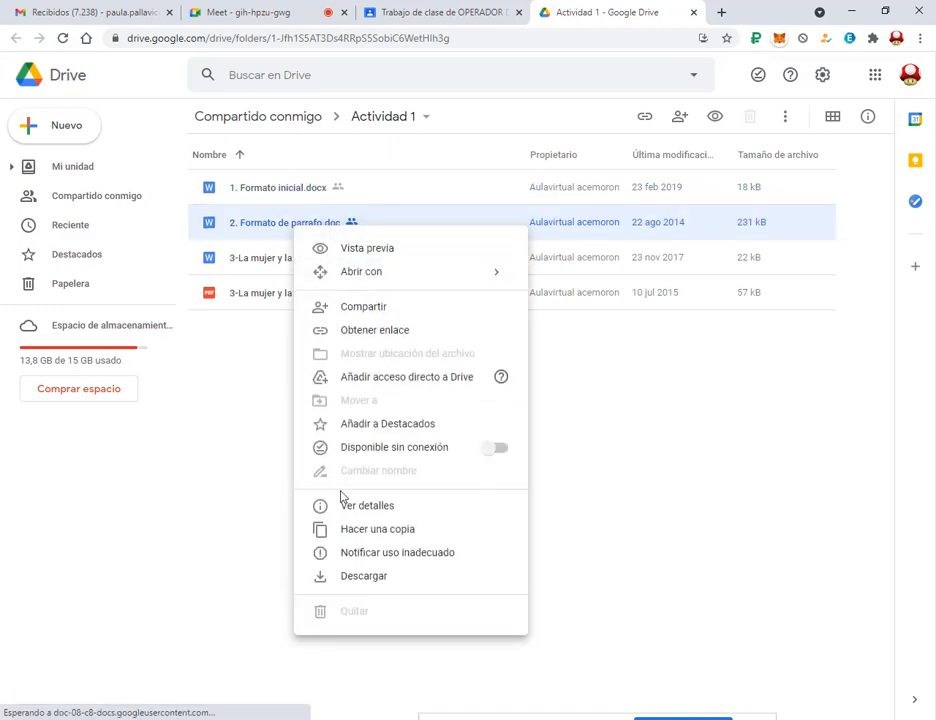
{"action": "left_click", "coordinate": [359, 582]}
{"action": "right_click", "coordinate": [311, 261]}
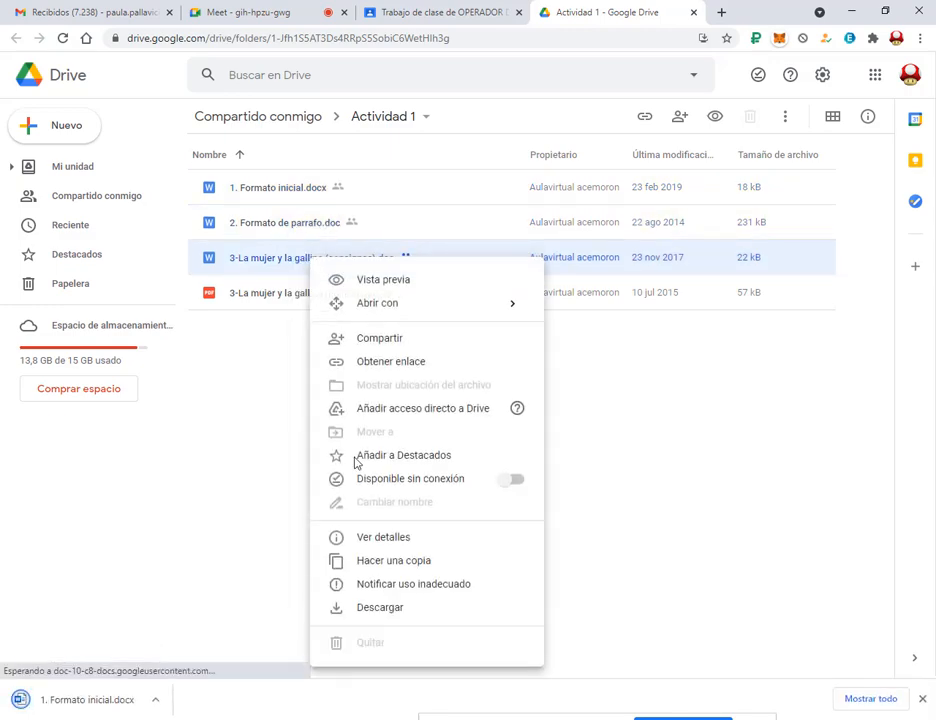
{"action": "left_click", "coordinate": [380, 612]}
{"action": "right_click", "coordinate": [310, 295]}
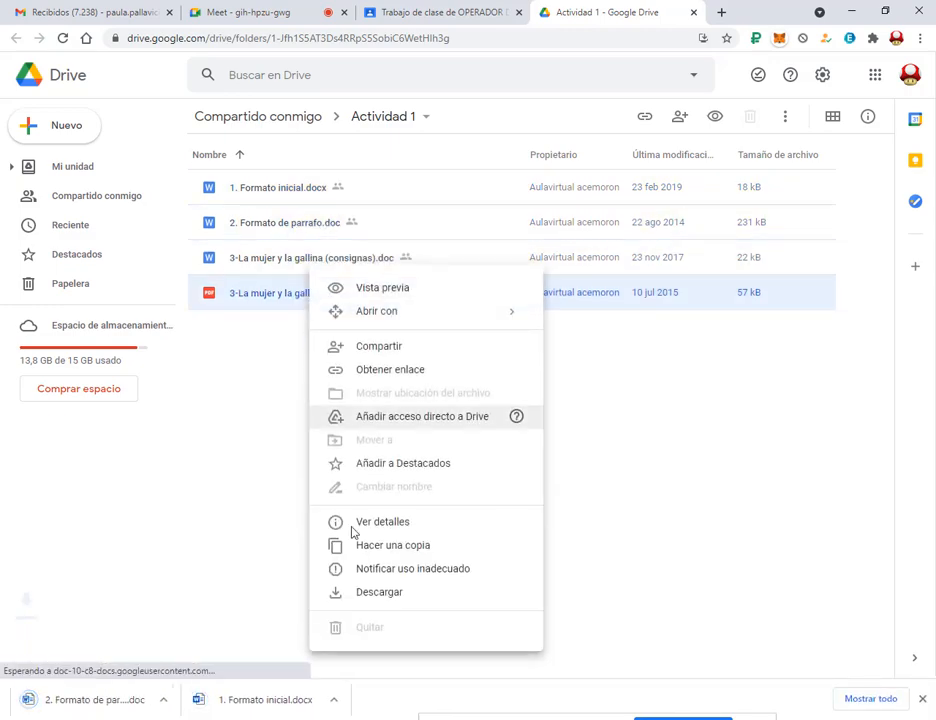
{"action": "left_click", "coordinate": [352, 594]}
{"action": "left_click", "coordinate": [518, 421]}
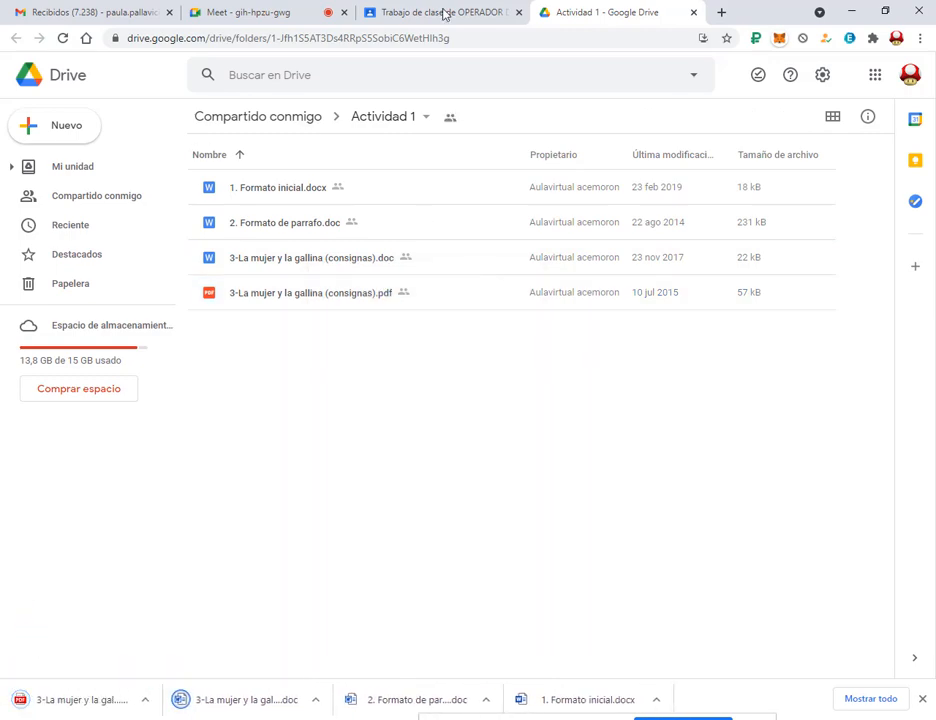
- Switch to the Meet call and close the untitled Notepad note without saving it
{"action": "left_click", "coordinate": [280, 11]}
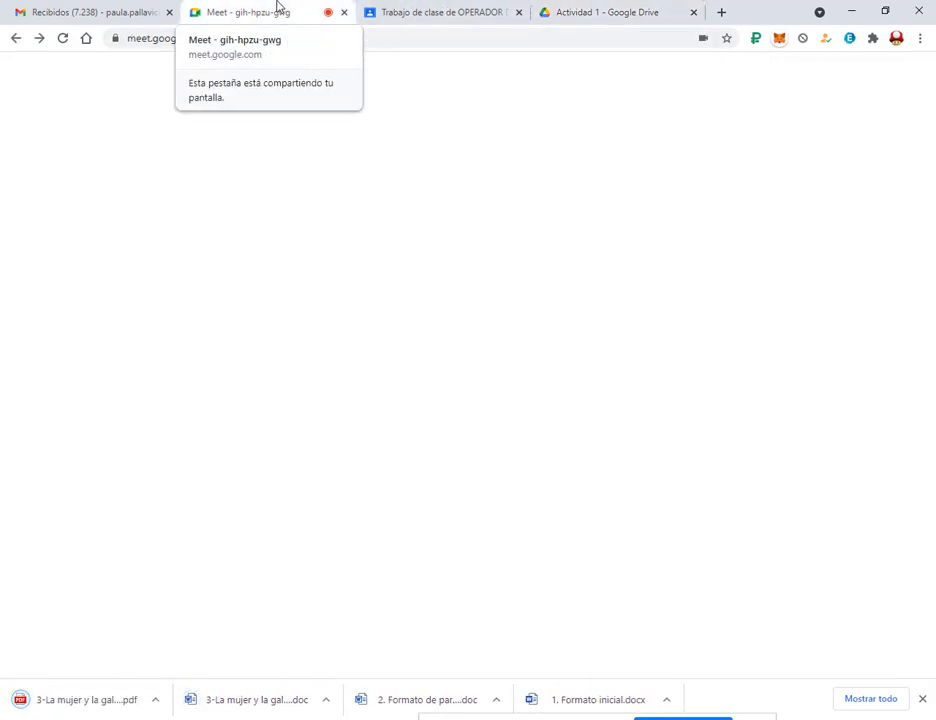
{"action": "scroll", "coordinate": [746, 424], "scroll_direction": "down", "scroll_amount": 1}
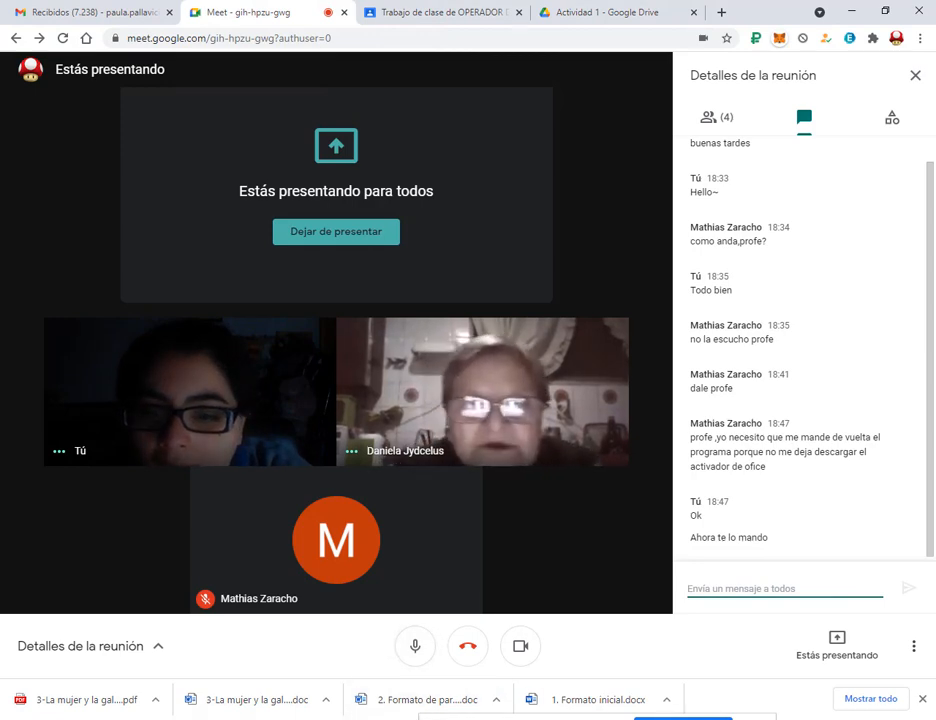
{"action": "key", "text": "alt+Tab"}
{"action": "left_click", "coordinate": [895, 164]}
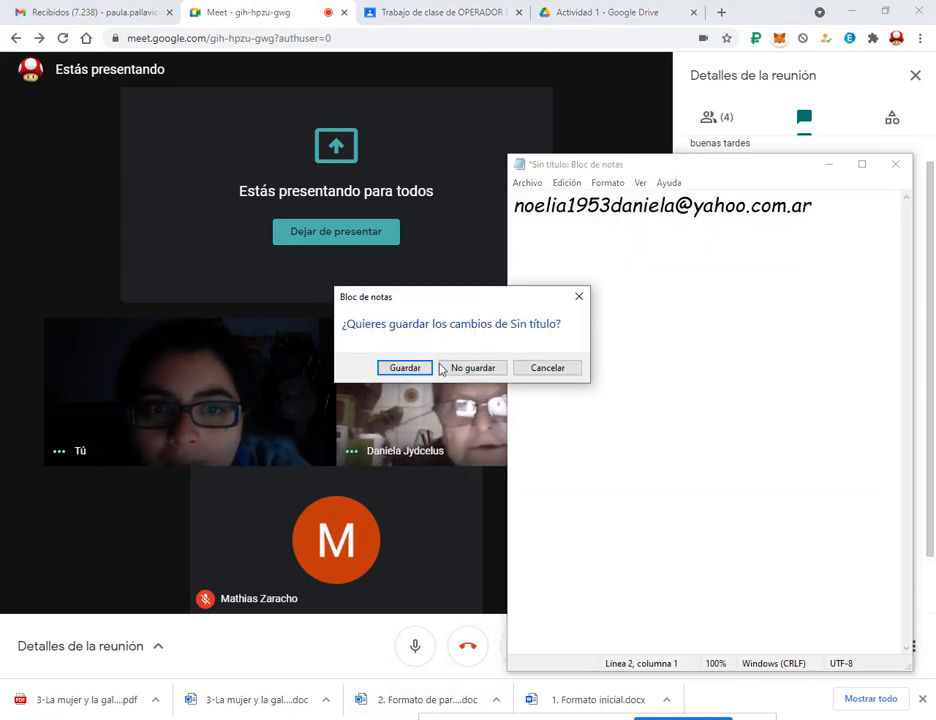
{"action": "left_click", "coordinate": [471, 368]}
- Switch to File Explorer, open 1. Formato inicial.docx from the Downloads folder in Word, and enable editing
{"action": "key", "text": "alt+Tab"}
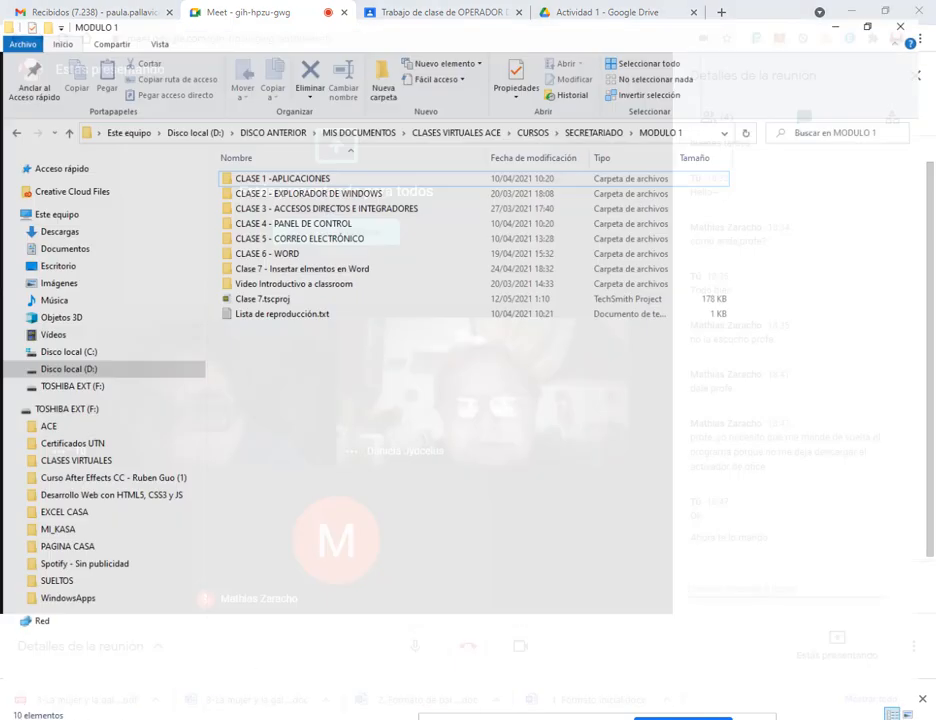
{"action": "left_click", "coordinate": [73, 251]}
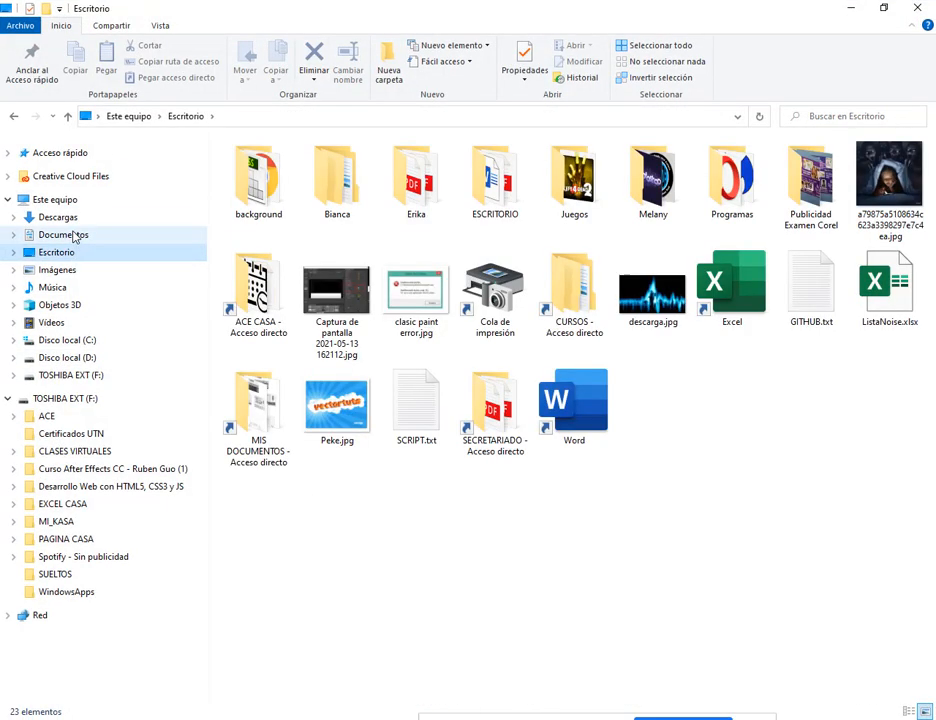
{"action": "left_click", "coordinate": [75, 221]}
{"action": "double_click", "coordinate": [494, 185]}
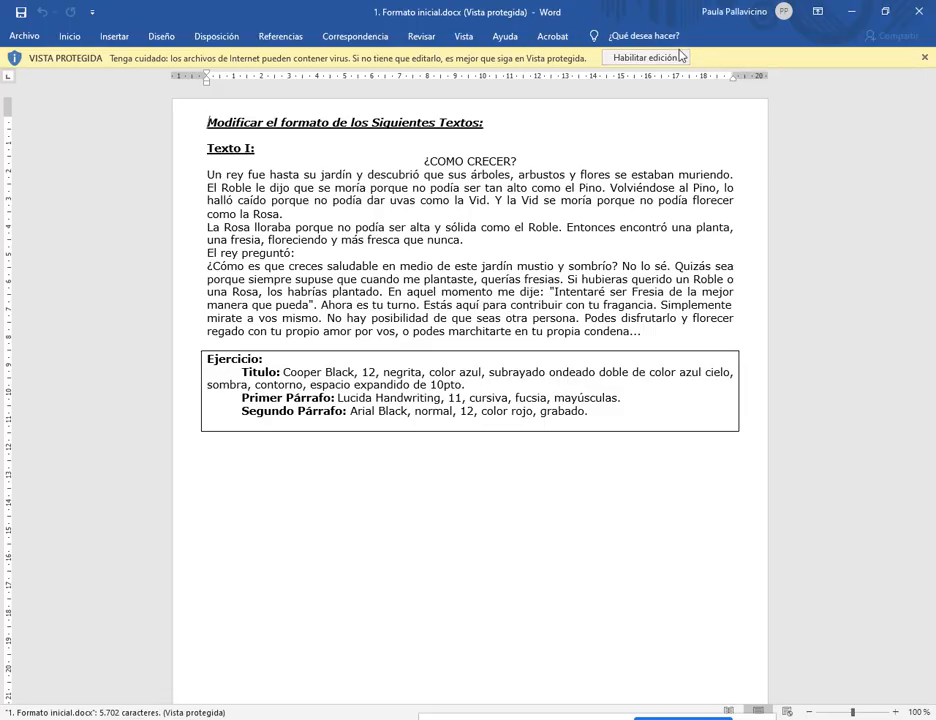
{"action": "left_click", "coordinate": [646, 57]}
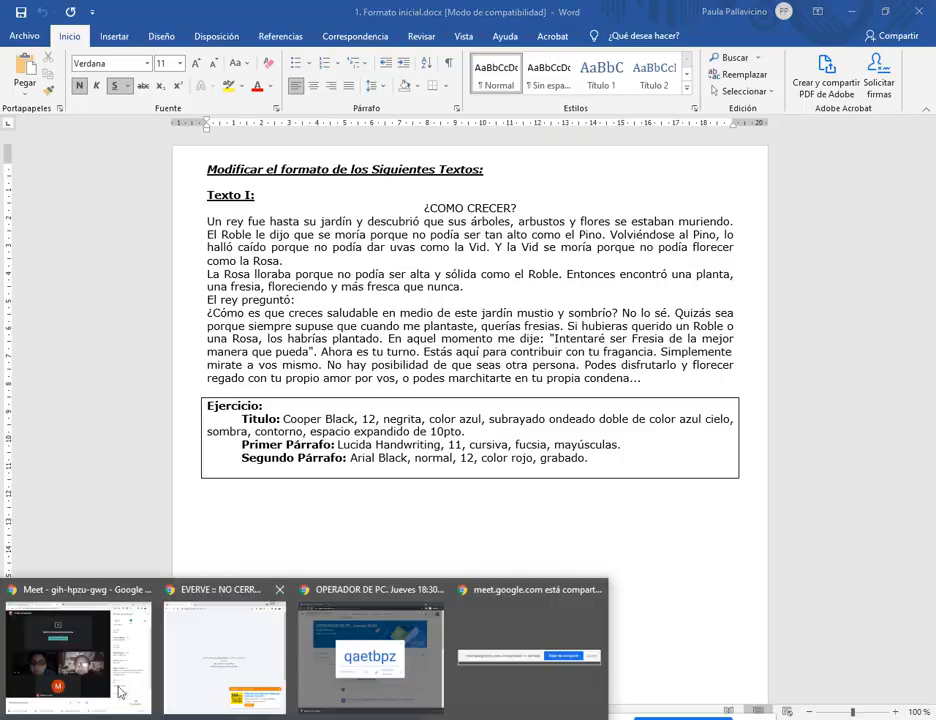
- Check the Meet call and its chat, and return to the Formato inicial document in Word
{"action": "left_click", "coordinate": [119, 690]}
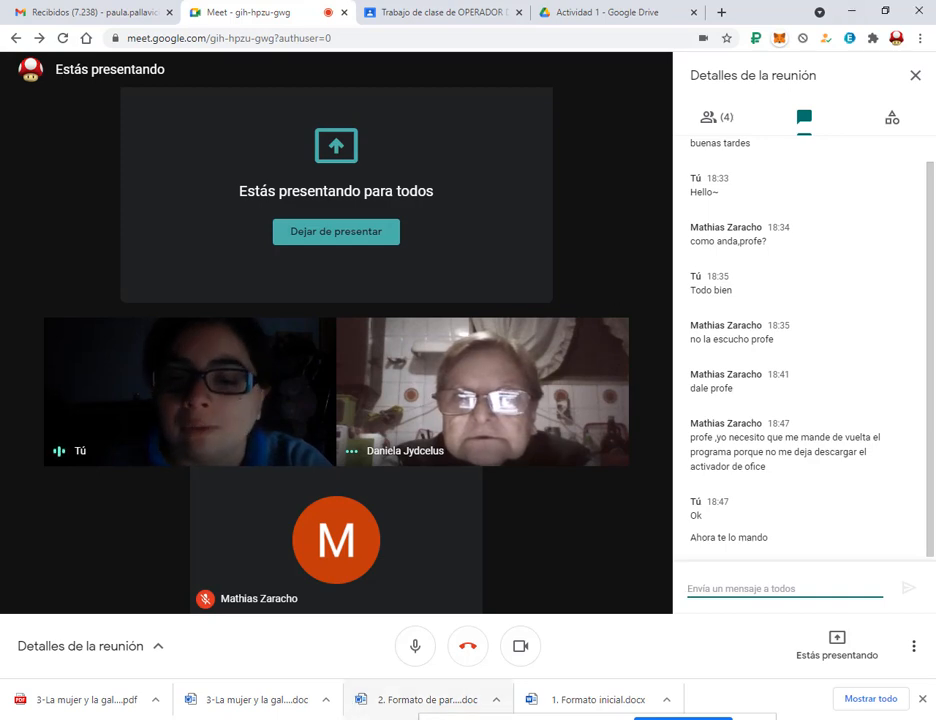
{"action": "mouse_move", "coordinate": [375, 718]}
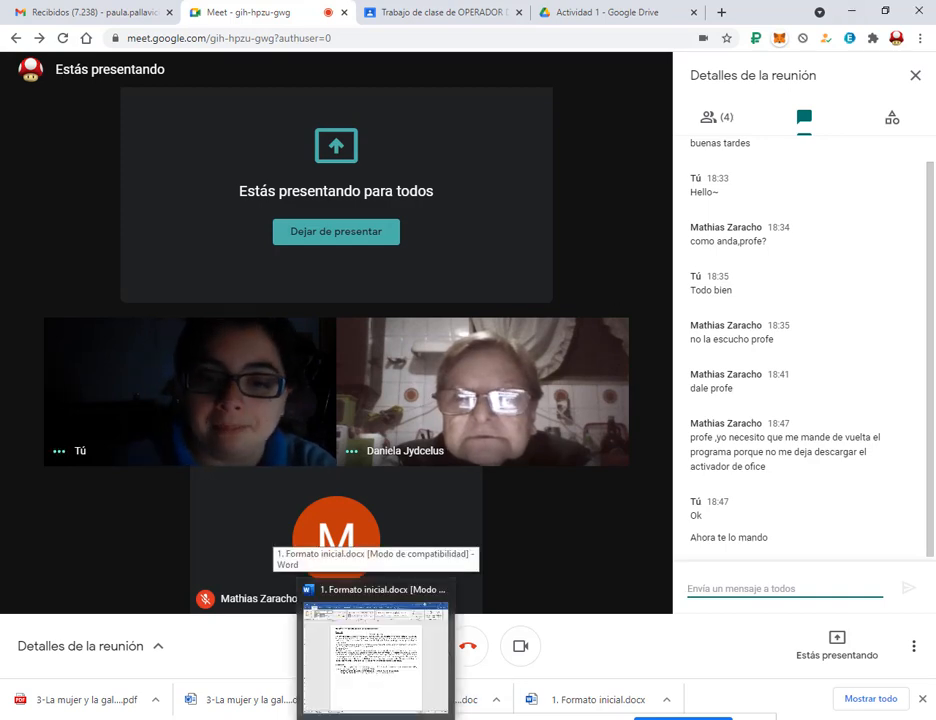
{"action": "left_click", "coordinate": [375, 655]}
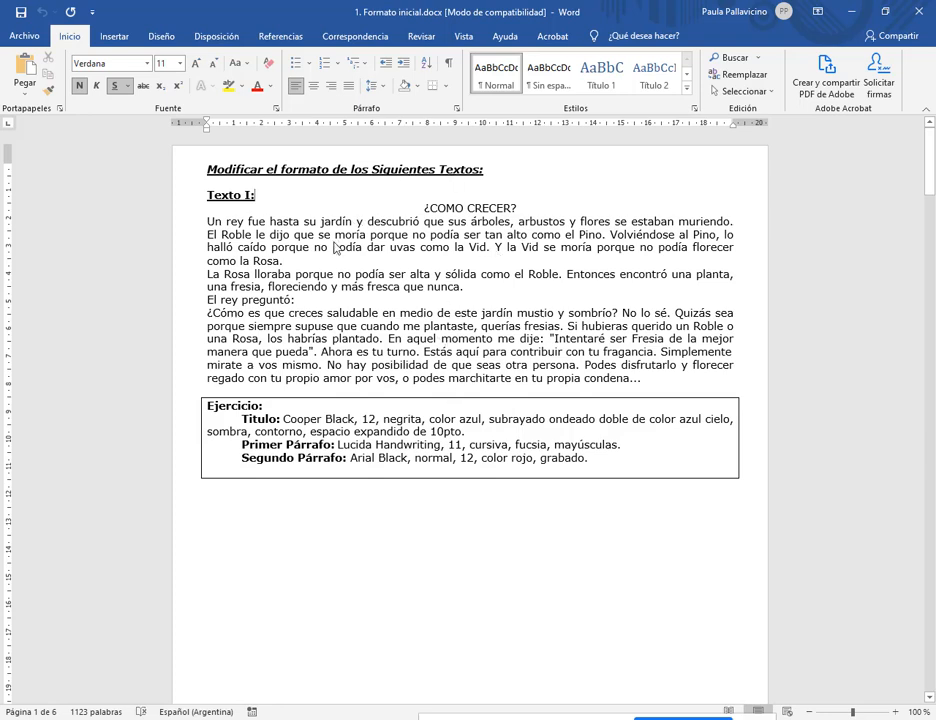
- Outline the ribbon's tab row, Inicio, and the Fuente and Párrafo groups with blue on-screen rectangles, and clear the markings
{"action": "mouse_move", "coordinate": [45, 27]}
{"action": "left_mouse_down"}
{"action": "mouse_move", "coordinate": [490, 35]}
{"action": "mouse_move", "coordinate": [690, 45]}
{"action": "mouse_move", "coordinate": [700, 54]}
{"action": "left_mouse_up"}
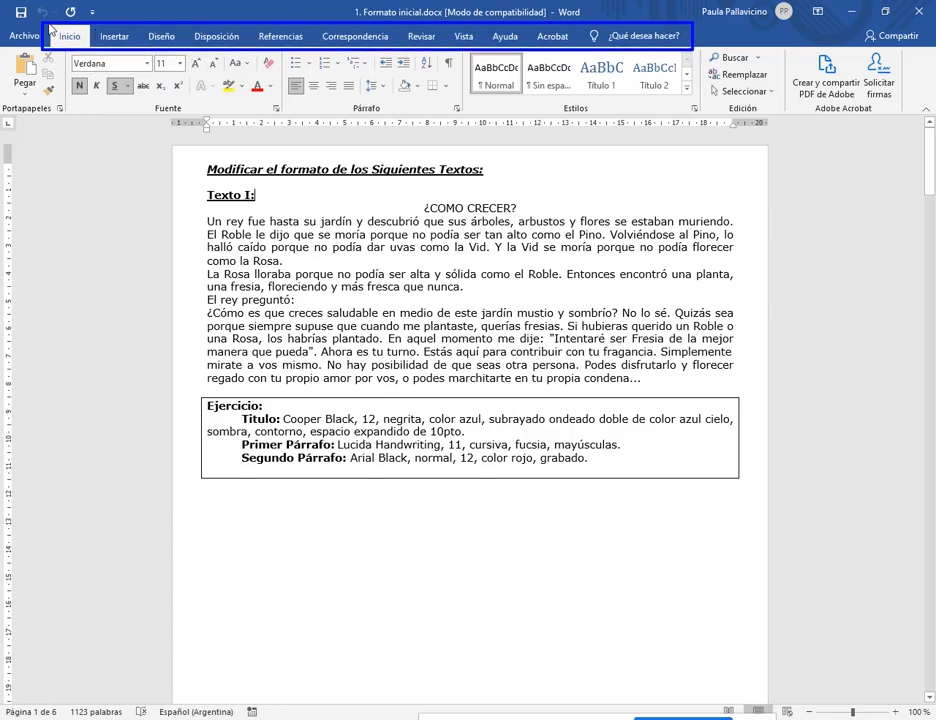
{"action": "left_click_drag", "start_coordinate": [47, 25], "coordinate": [89, 46]}
{"action": "left_click_drag", "start_coordinate": [62, 54], "coordinate": [277, 119]}
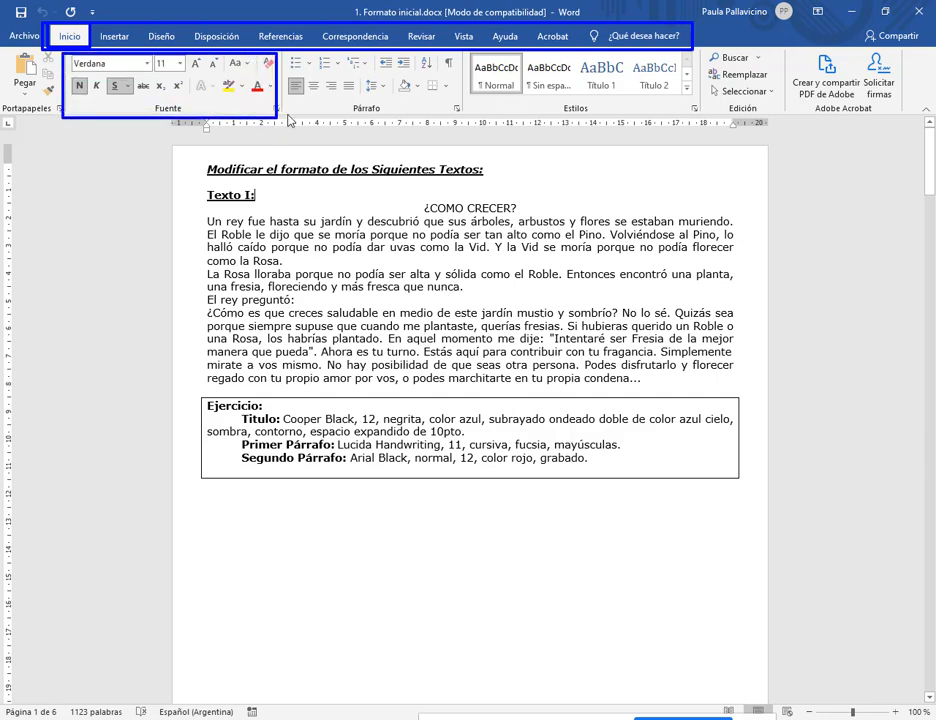
{"action": "left_click_drag", "start_coordinate": [283, 57], "coordinate": [463, 123]}
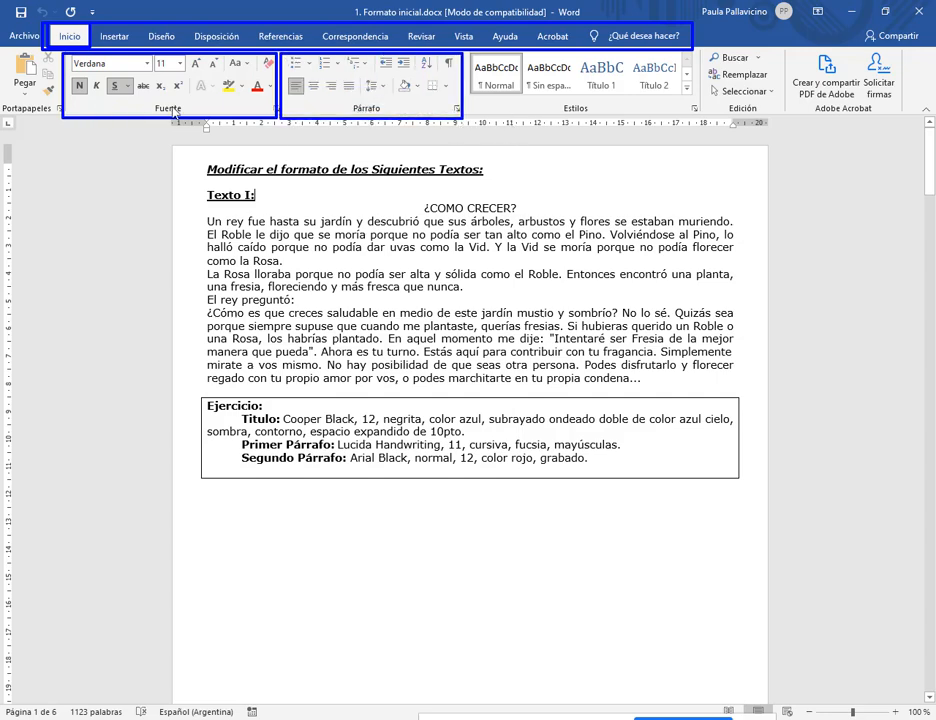
{"action": "key", "text": "e"}
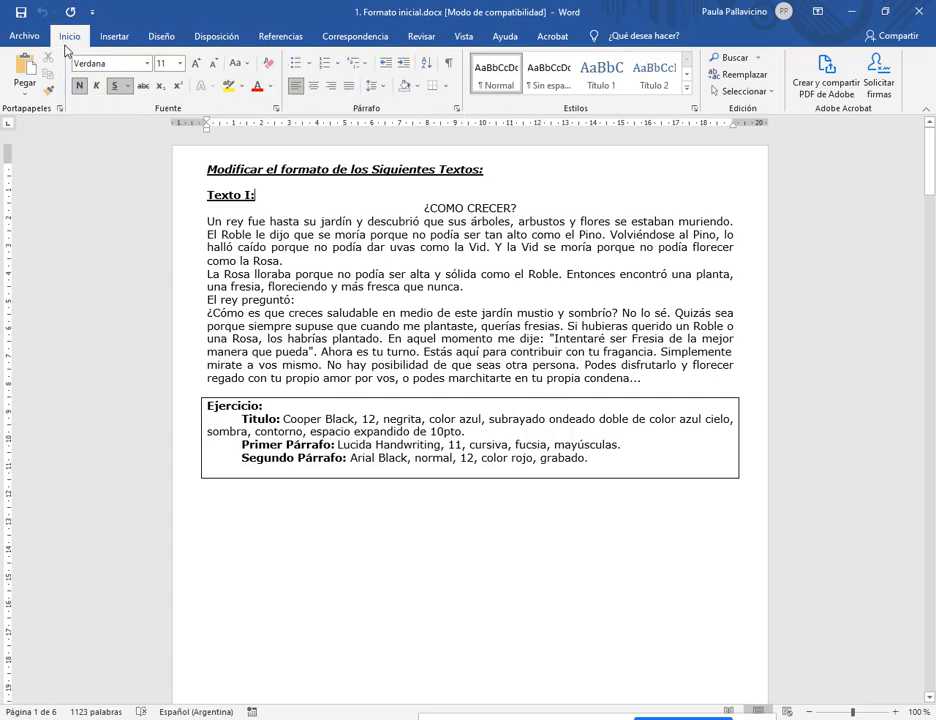
- Outline the Fuente group and its font name box with blue on-screen rectangles, and exit the annotation mode
{"action": "mouse_move", "coordinate": [64, 45]}
{"action": "left_mouse_down"}
{"action": "mouse_move", "coordinate": [224, 127]}
{"action": "mouse_move", "coordinate": [281, 120]}
{"action": "left_mouse_up"}
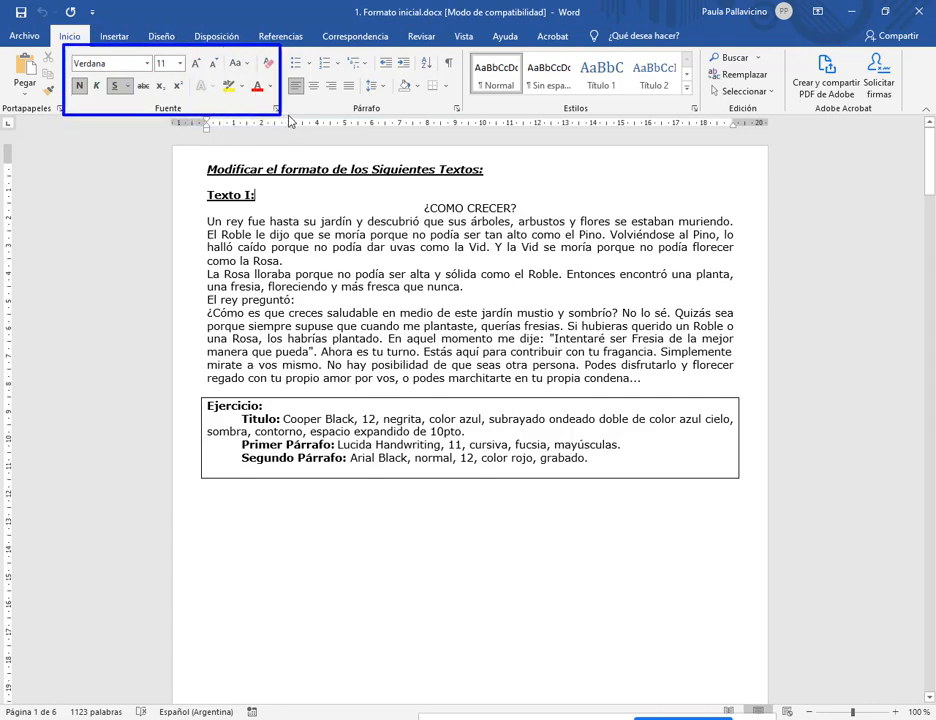
{"action": "left_click_drag", "start_coordinate": [69, 55], "coordinate": [152, 75]}
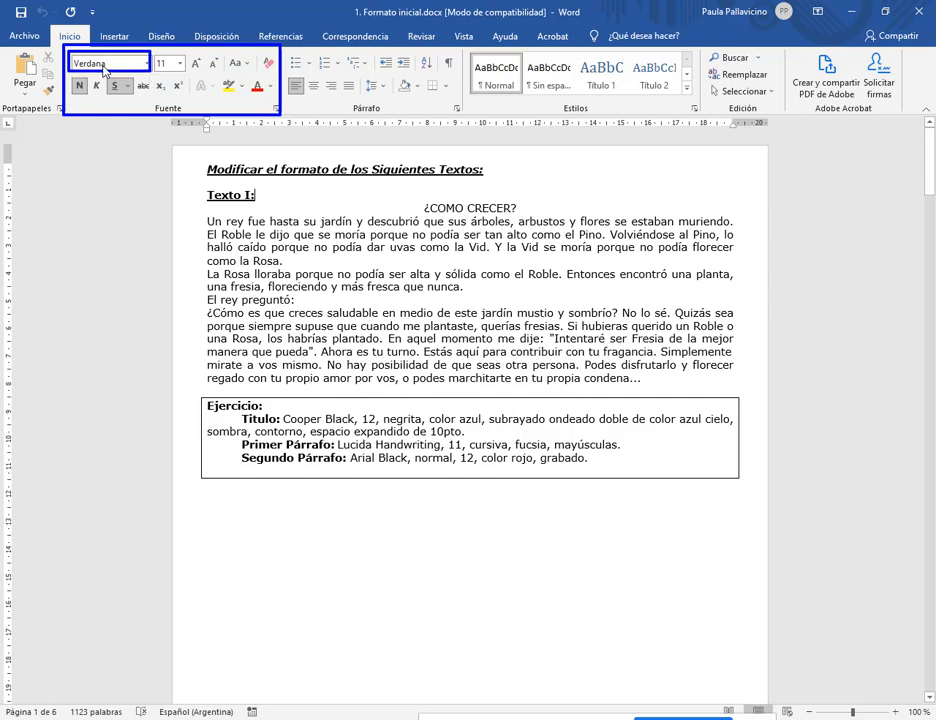
{"action": "key", "text": "Escape"}
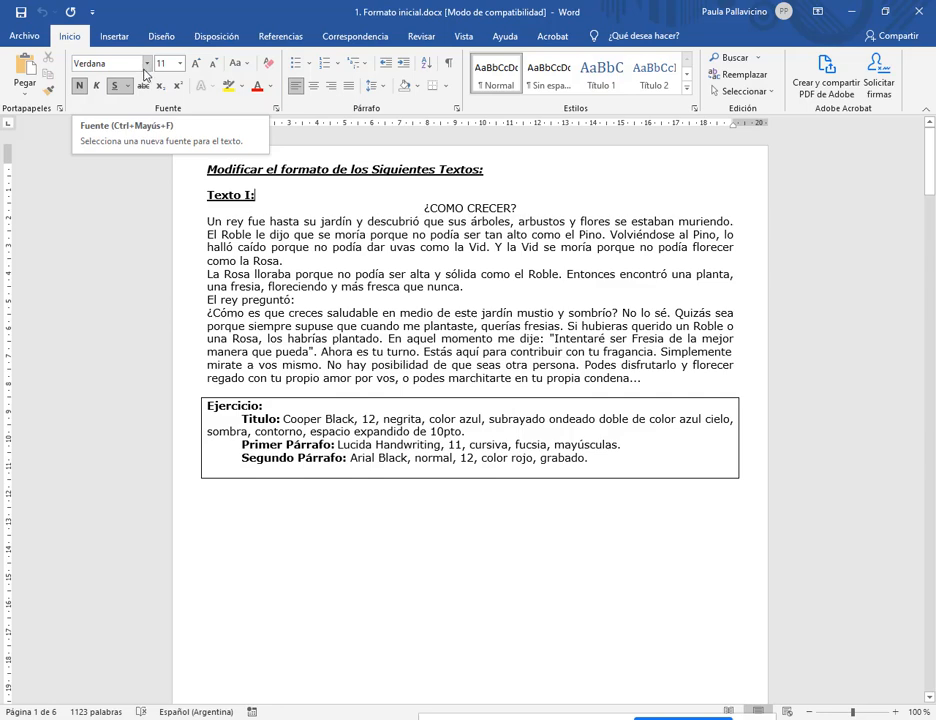
- Examine the available fonts and font sizes for the text without changing either
{"action": "left_click", "coordinate": [146, 63]}
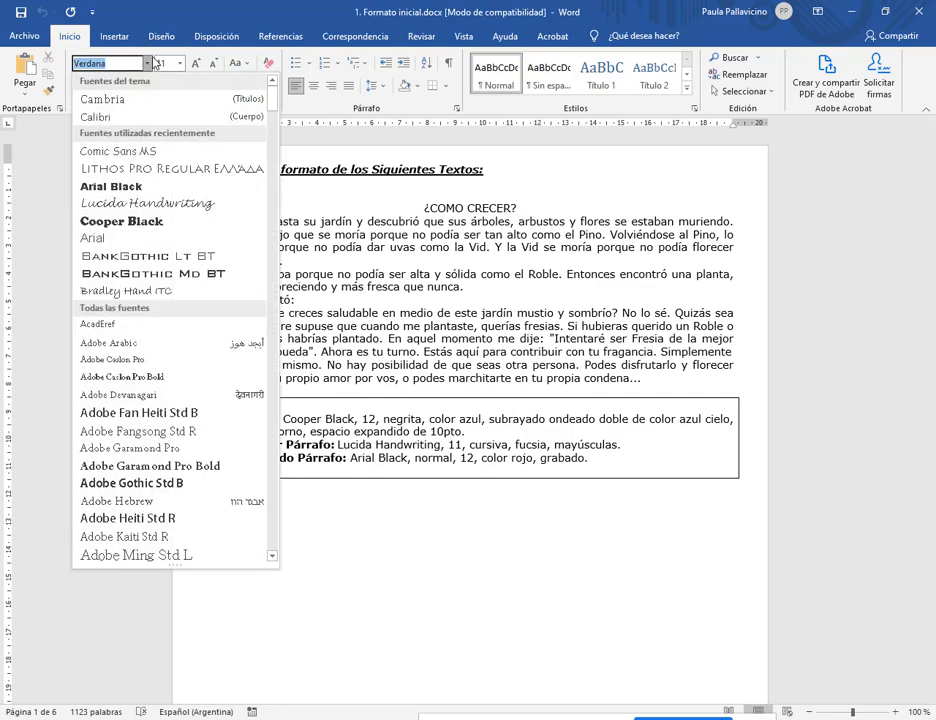
{"action": "left_click_drag", "start_coordinate": [271, 97], "coordinate": [273, 143]}
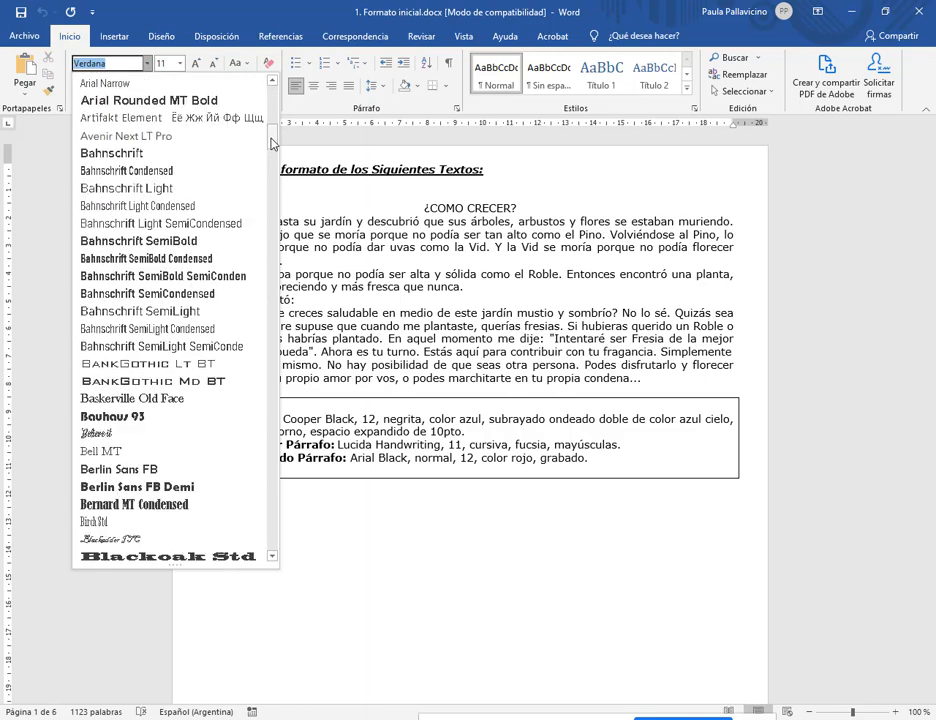
{"action": "scroll", "coordinate": [245, 225], "scroll_direction": "down", "scroll_amount": 2}
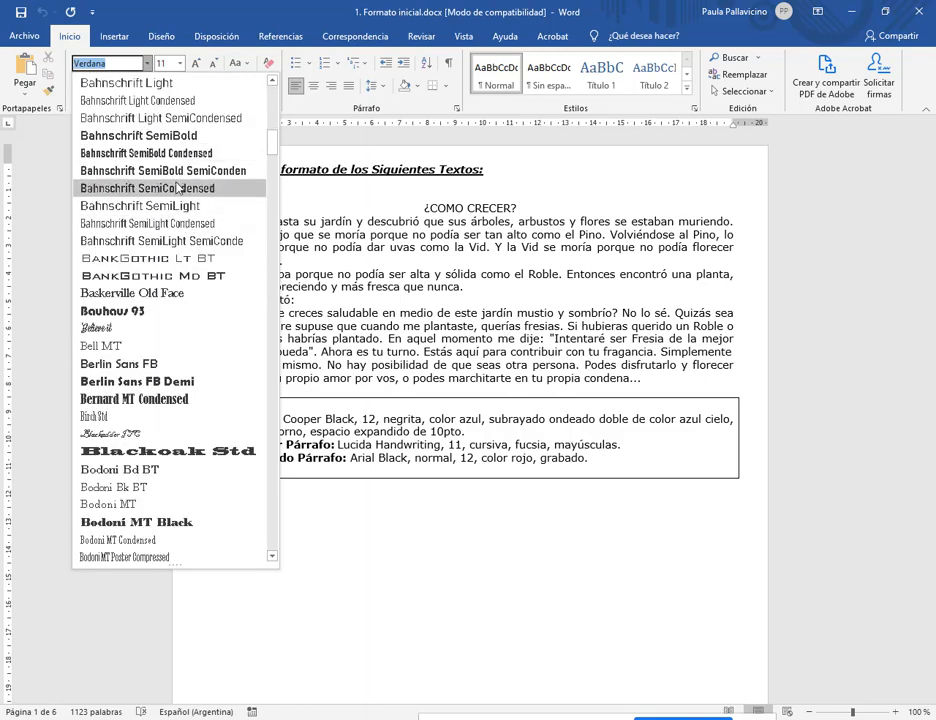
{"action": "left_click", "coordinate": [147, 64]}
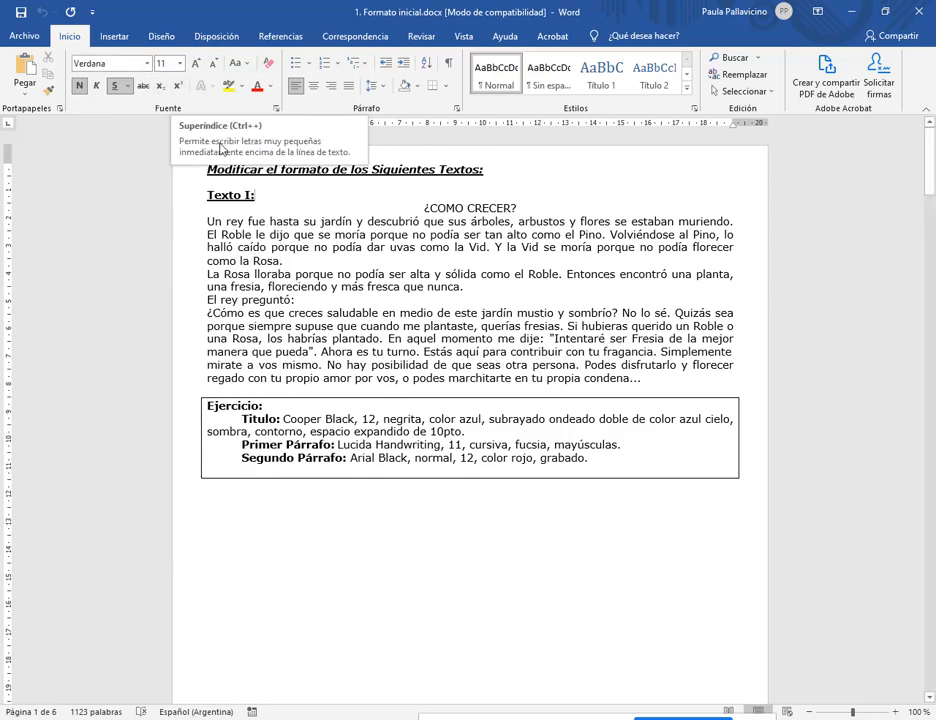
{"action": "left_click", "coordinate": [149, 63]}
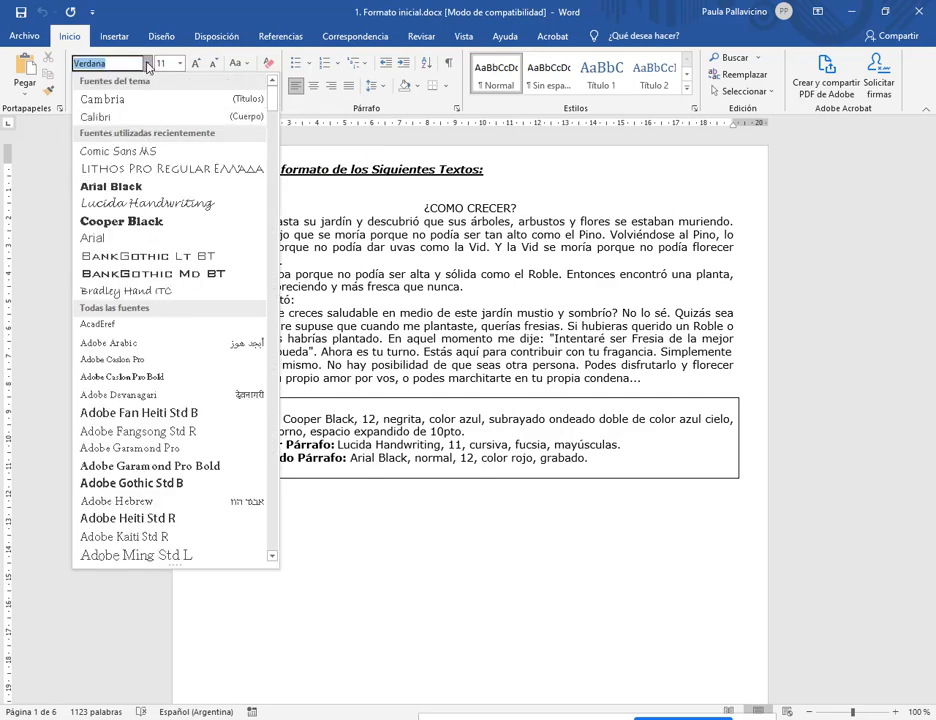
{"action": "left_click", "coordinate": [148, 66]}
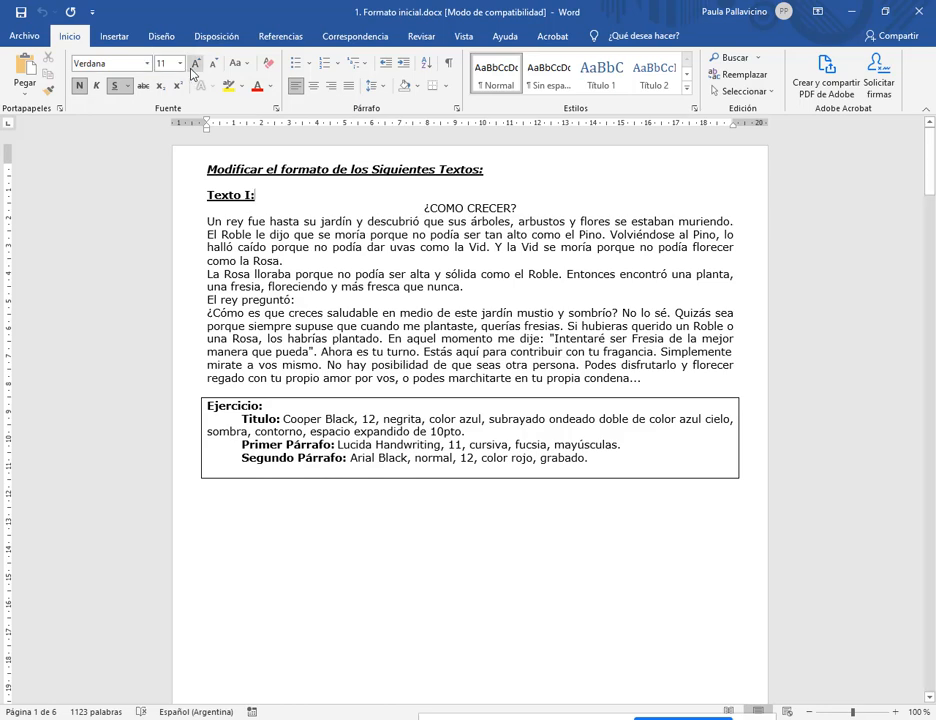
{"action": "left_click", "coordinate": [181, 63]}
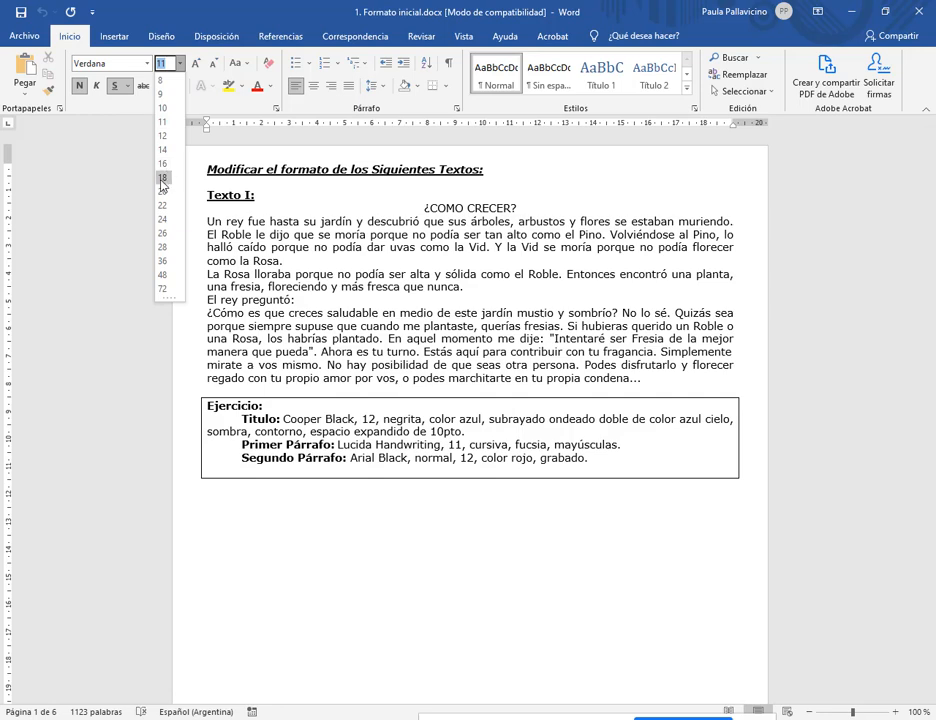
{"action": "left_click", "coordinate": [181, 64]}
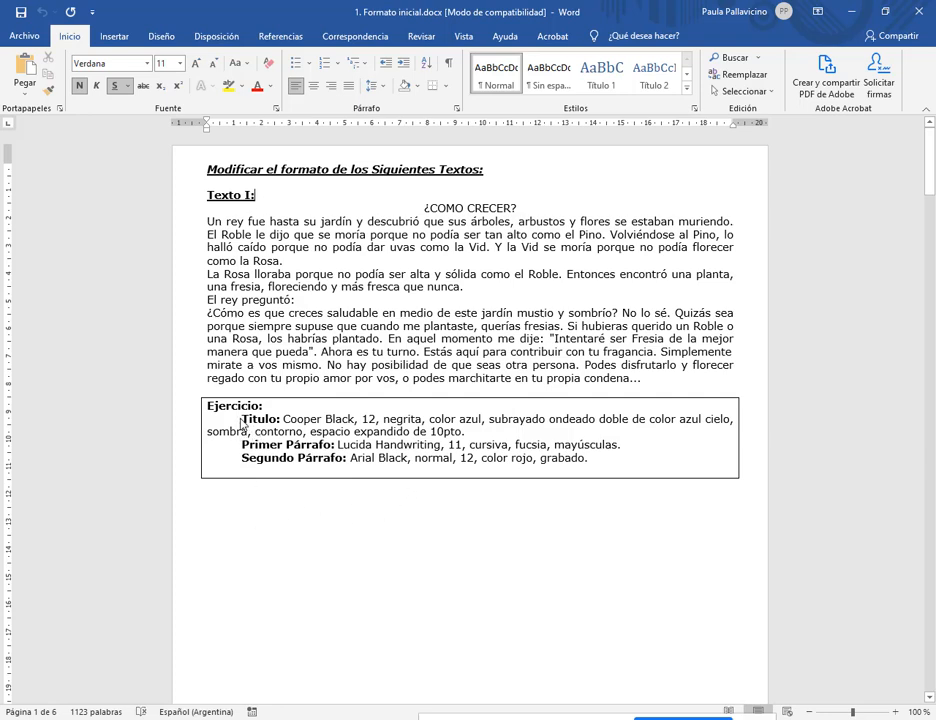
- Examine the title's formatting instructions in the Ejercicio box, highlighting the Título label, the font name and the colour
{"action": "left_click_drag", "start_coordinate": [241, 421], "coordinate": [282, 420]}
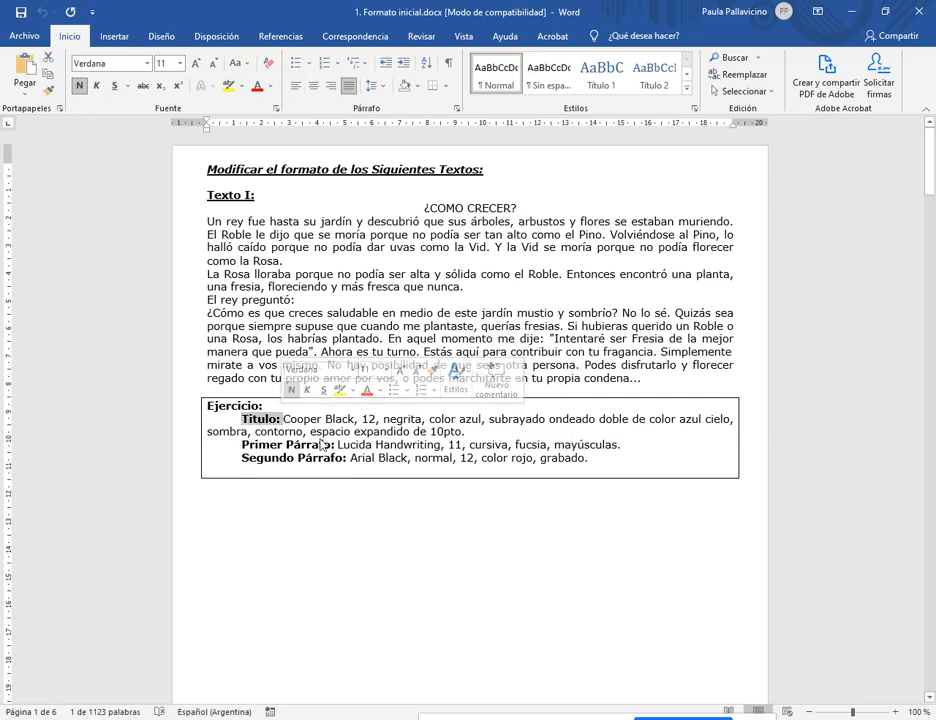
{"action": "left_click", "coordinate": [318, 420]}
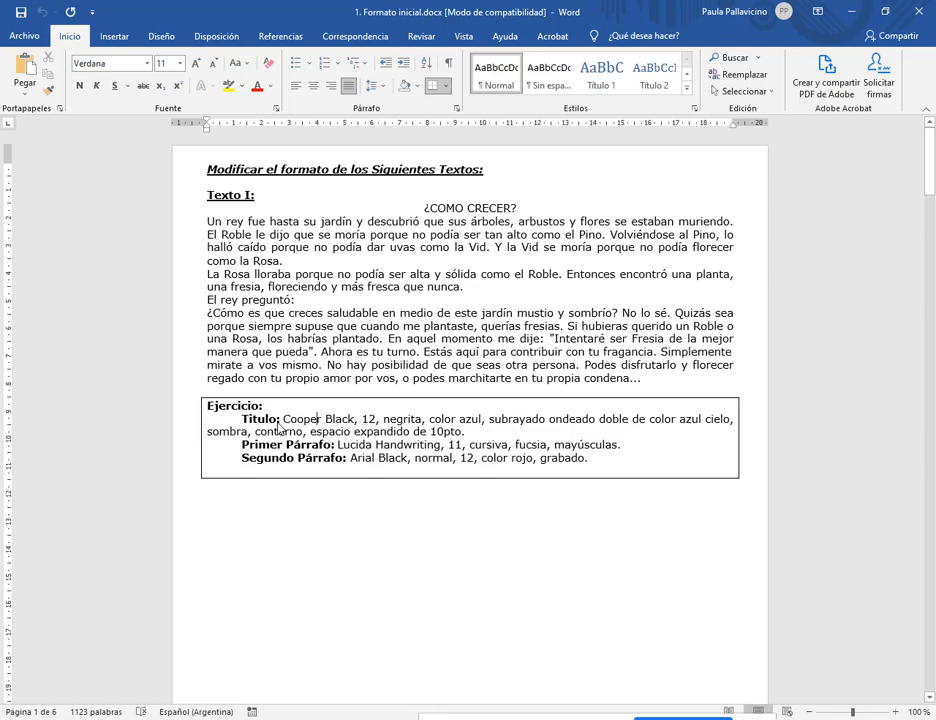
{"action": "left_click_drag", "start_coordinate": [333, 425], "coordinate": [283, 420]}
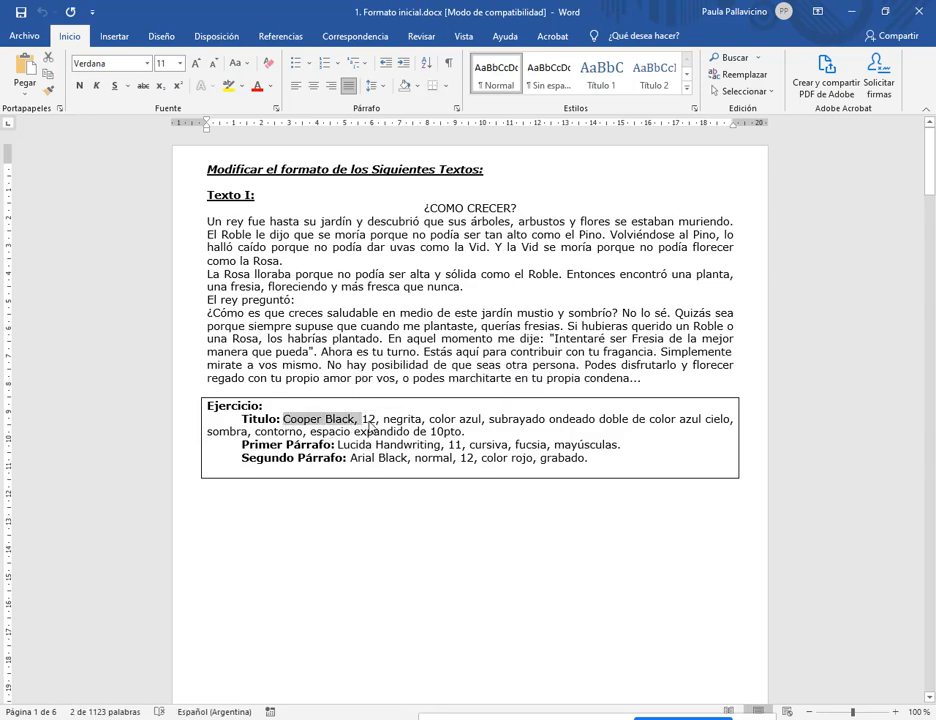
{"action": "left_click", "coordinate": [368, 419]}
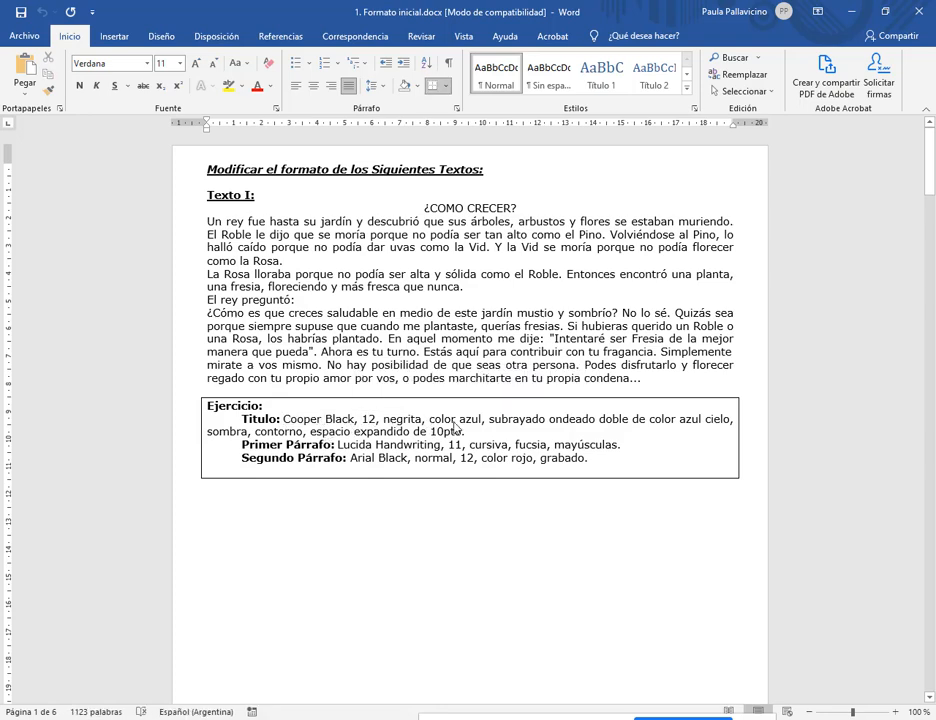
{"action": "left_click_drag", "start_coordinate": [430, 420], "coordinate": [481, 421]}
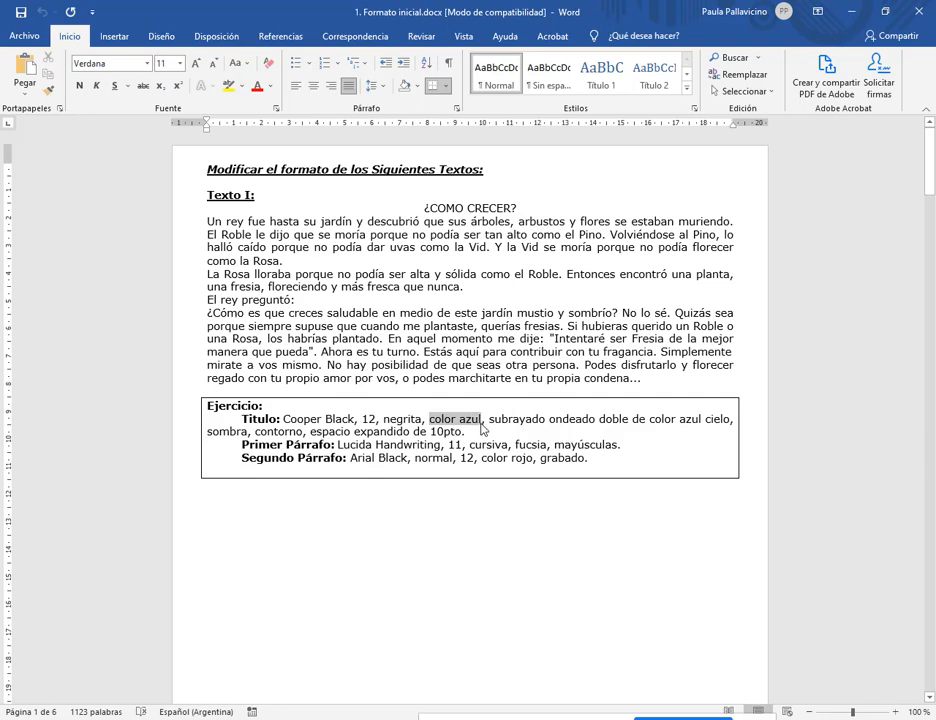
{"action": "left_click", "coordinate": [531, 489]}
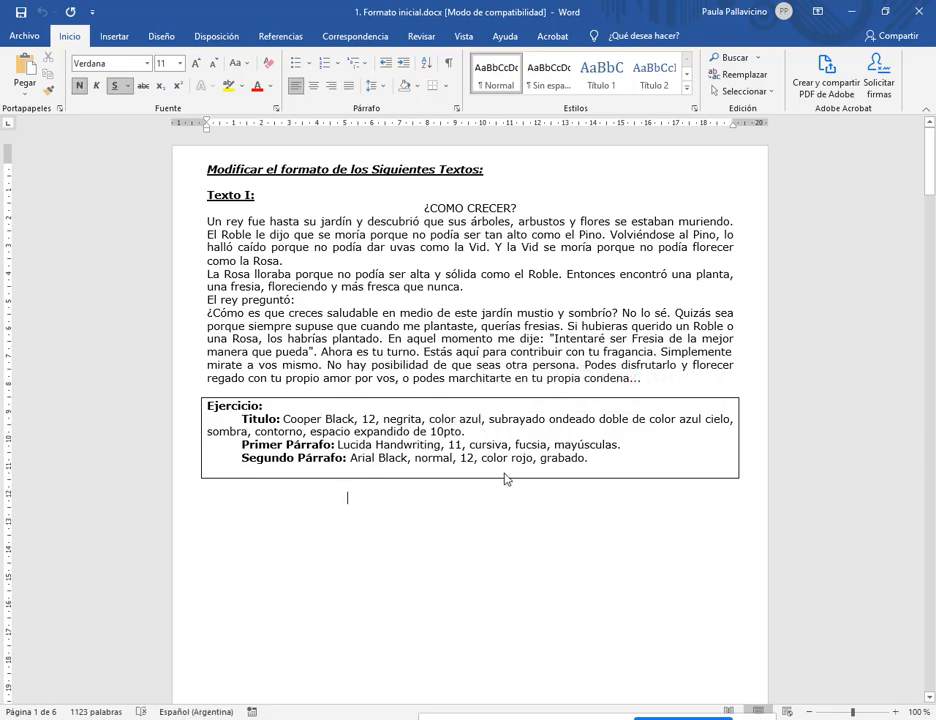
- Select the whole title line ¿COMO CRECER? under Texto I
{"action": "left_click_drag", "start_coordinate": [412, 200], "coordinate": [527, 222]}
{"action": "left_click_drag", "start_coordinate": [450, 213], "coordinate": [463, 212]}
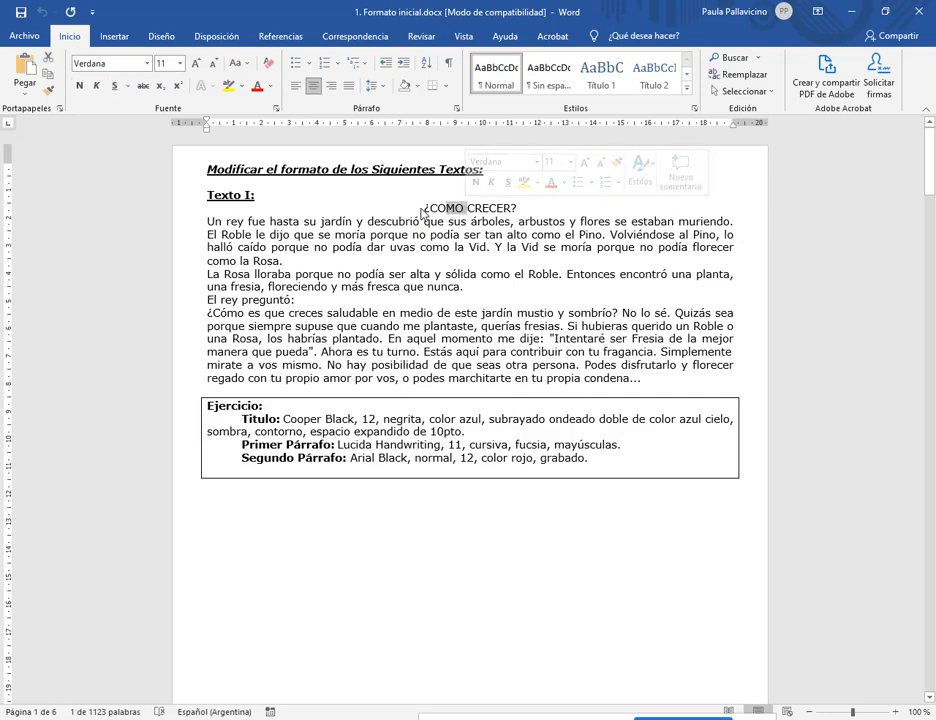
{"action": "left_click", "coordinate": [420, 213]}
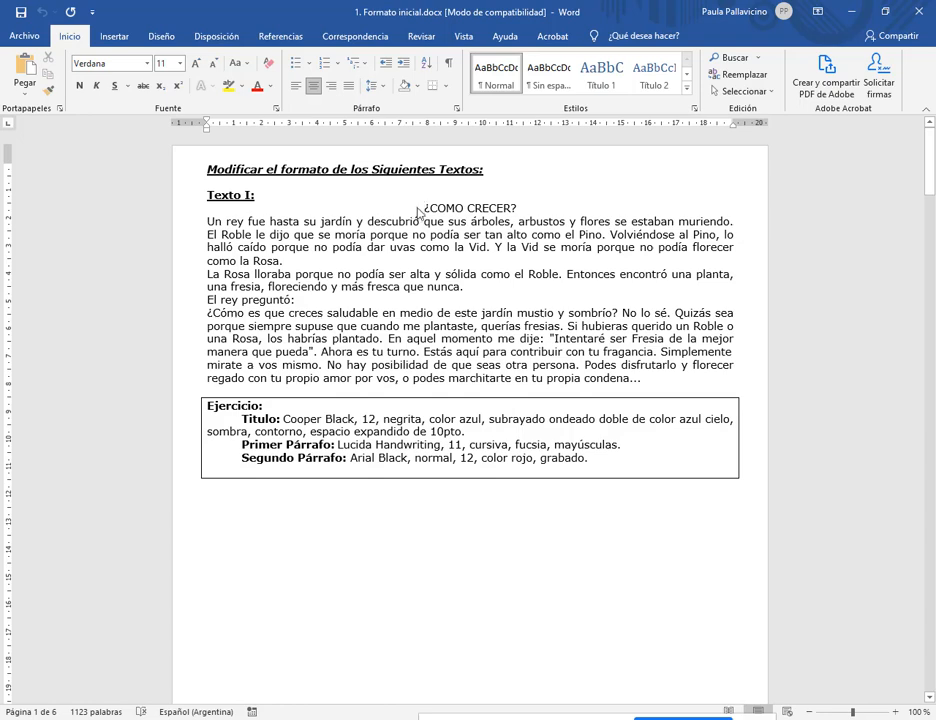
{"action": "left_click_drag", "start_coordinate": [420, 213], "coordinate": [632, 233]}
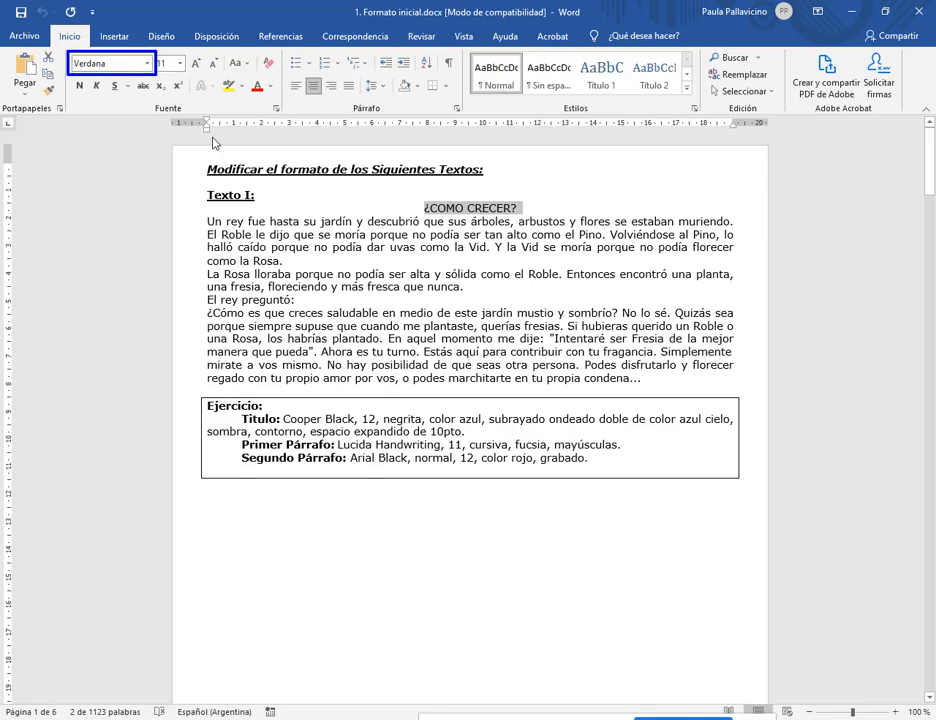
- Browse the alphabetical list of available fonts for the selected title, down to the names starting with C
{"action": "left_click", "coordinate": [146, 64]}
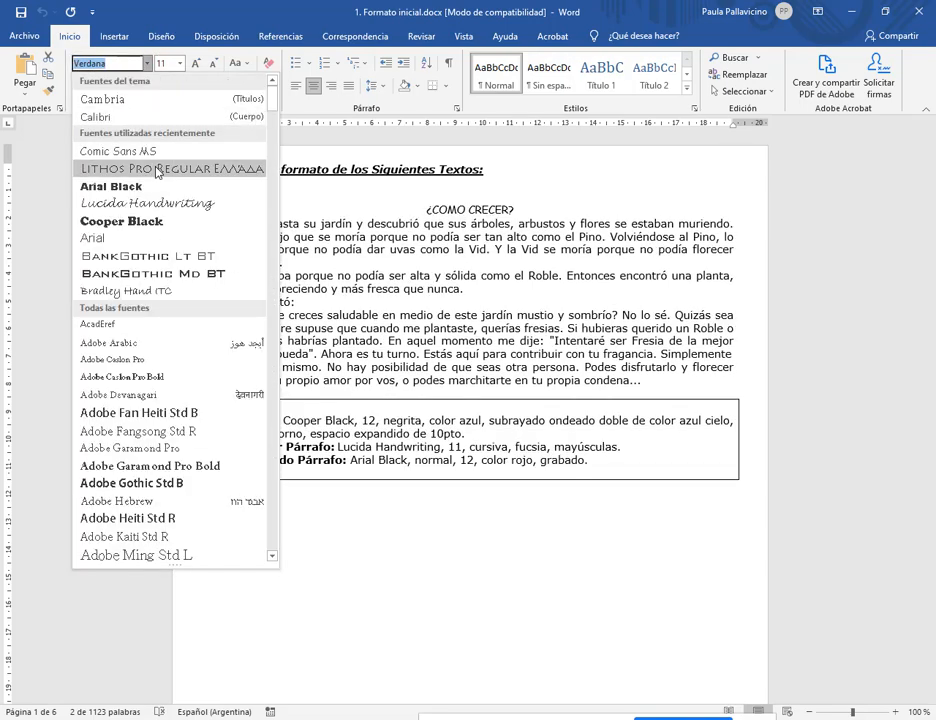
{"action": "scroll", "coordinate": [190, 356], "scroll_direction": "down", "scroll_amount": 3}
{"action": "scroll", "coordinate": [178, 355], "scroll_direction": "down", "scroll_amount": 5}
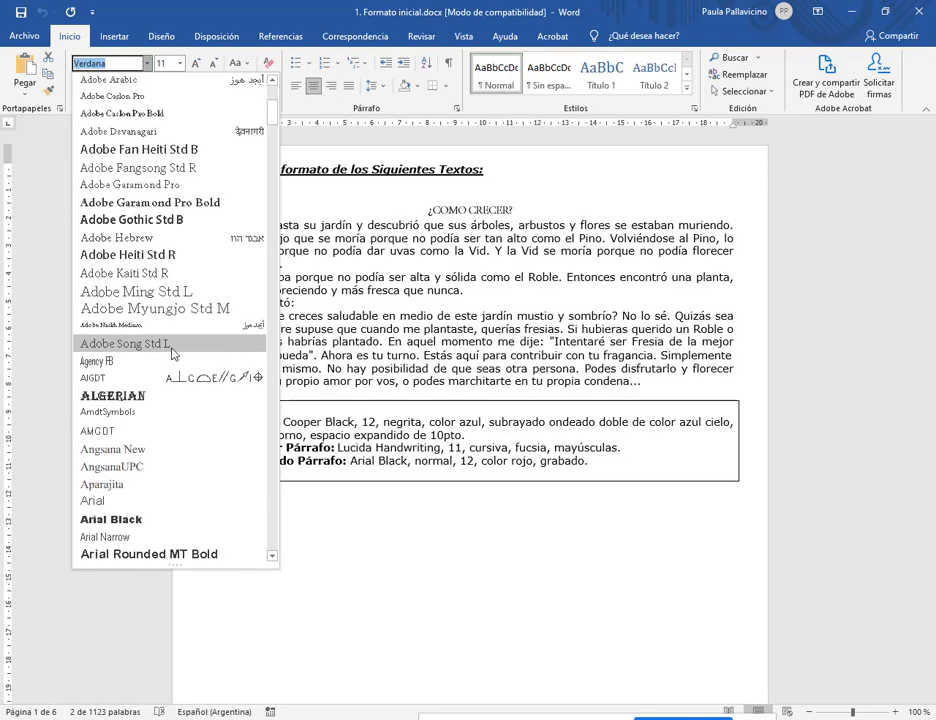
{"action": "scroll", "coordinate": [172, 175], "scroll_direction": "down", "scroll_amount": 1}
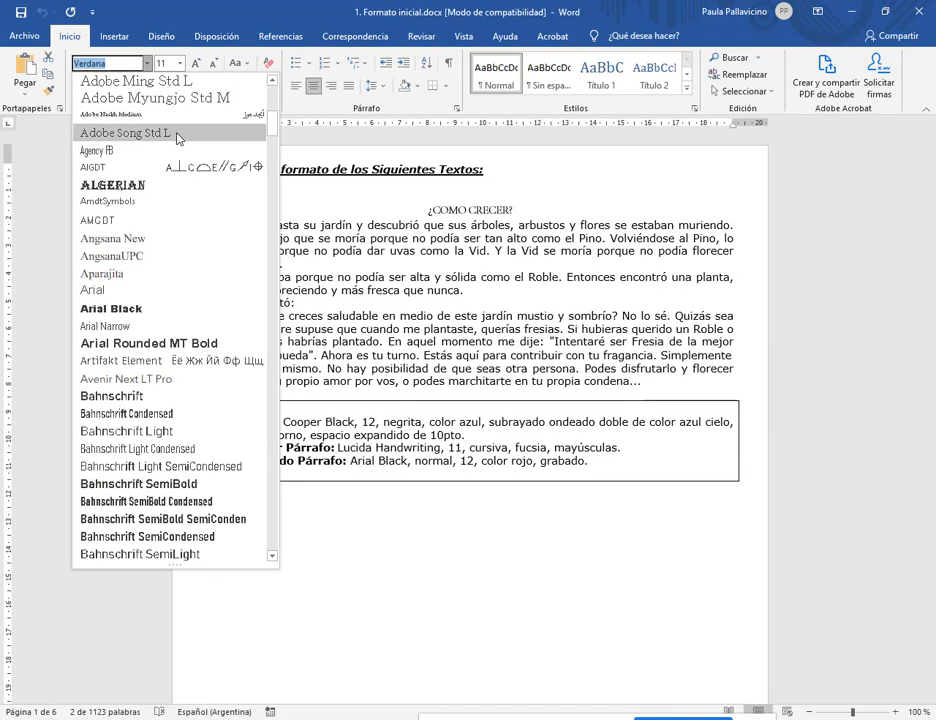
{"action": "scroll", "coordinate": [184, 133], "scroll_direction": "down", "scroll_amount": 3}
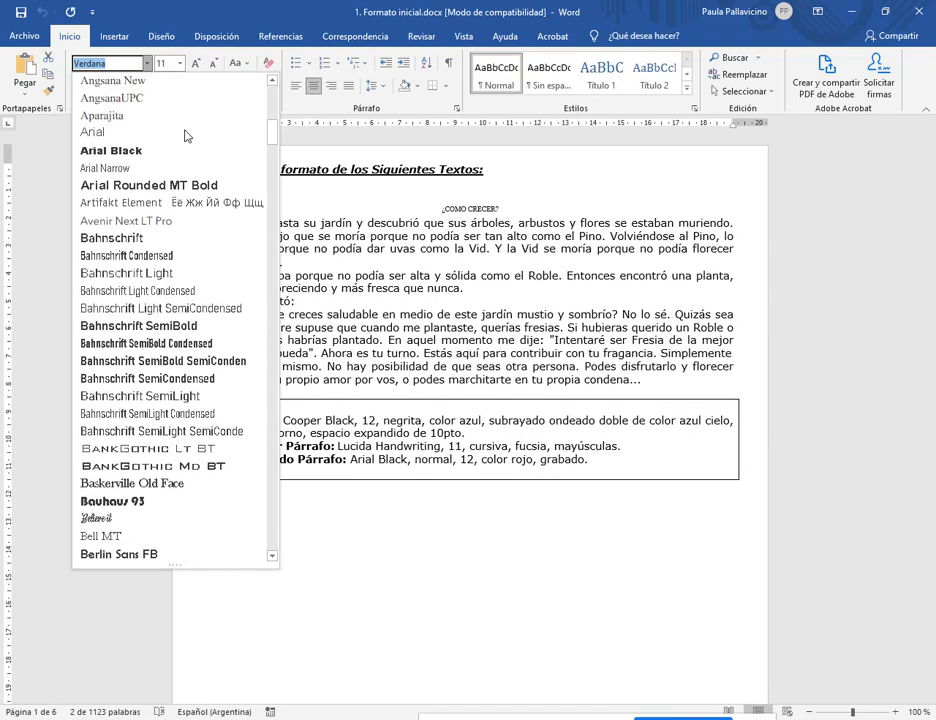
{"action": "scroll", "coordinate": [185, 135], "scroll_direction": "up", "scroll_amount": 2}
{"action": "scroll", "coordinate": [185, 135], "scroll_direction": "up", "scroll_amount": 1}
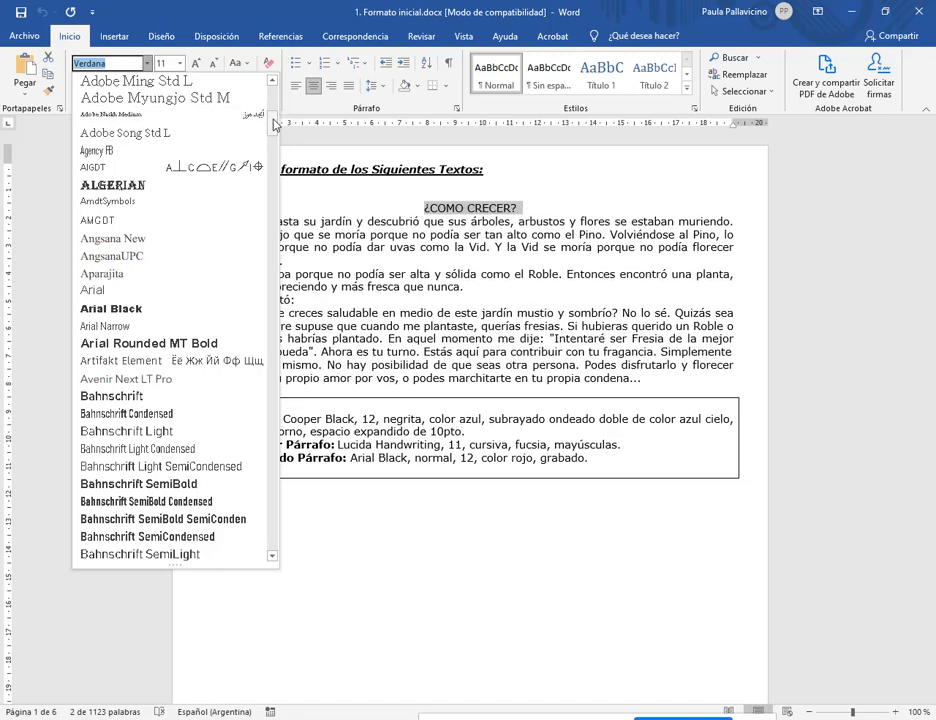
{"action": "left_click_drag", "start_coordinate": [274, 124], "coordinate": [273, 146]}
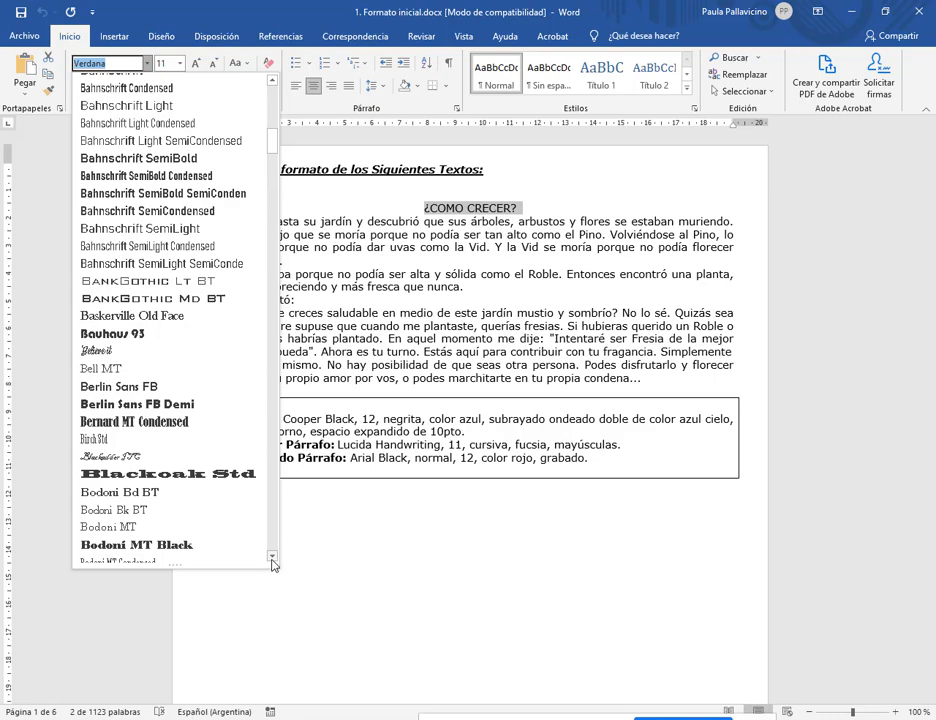
{"action": "left_click", "coordinate": [272, 560]}
{"action": "left_click", "coordinate": [272, 560]}
{"action": "left_click", "coordinate": [272, 560]}
{"action": "left_click", "coordinate": [272, 560]}
{"action": "left_click", "coordinate": [272, 560]}
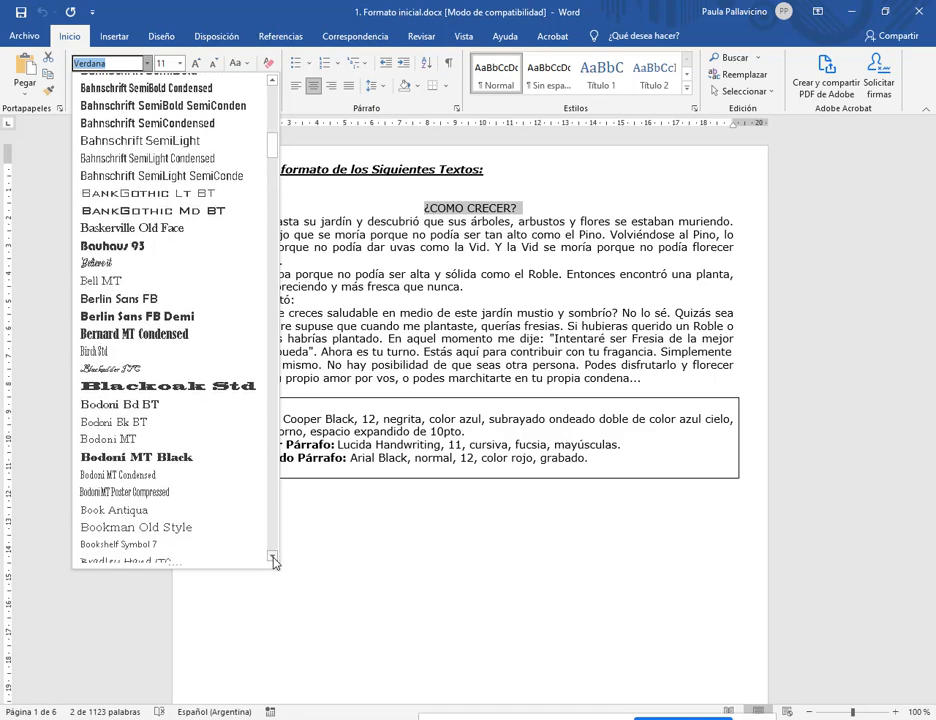
{"action": "left_click", "coordinate": [273, 559]}
{"action": "left_click", "coordinate": [273, 559]}
{"action": "left_click", "coordinate": [273, 559]}
{"action": "left_click", "coordinate": [273, 559]}
{"action": "left_click", "coordinate": [273, 559]}
{"action": "left_click", "coordinate": [273, 559]}
{"action": "left_click", "coordinate": [273, 559]}
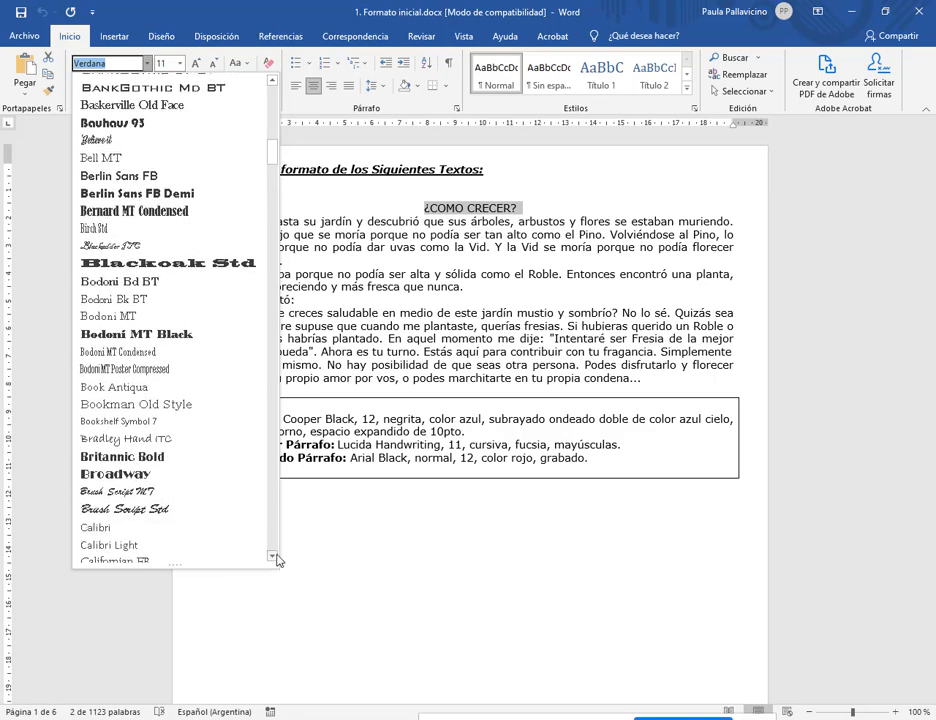
{"action": "left_click", "coordinate": [273, 559]}
{"action": "left_click", "coordinate": [273, 559]}
{"action": "left_click", "coordinate": [273, 559]}
{"action": "left_click", "coordinate": [273, 559]}
{"action": "left_click", "coordinate": [273, 559]}
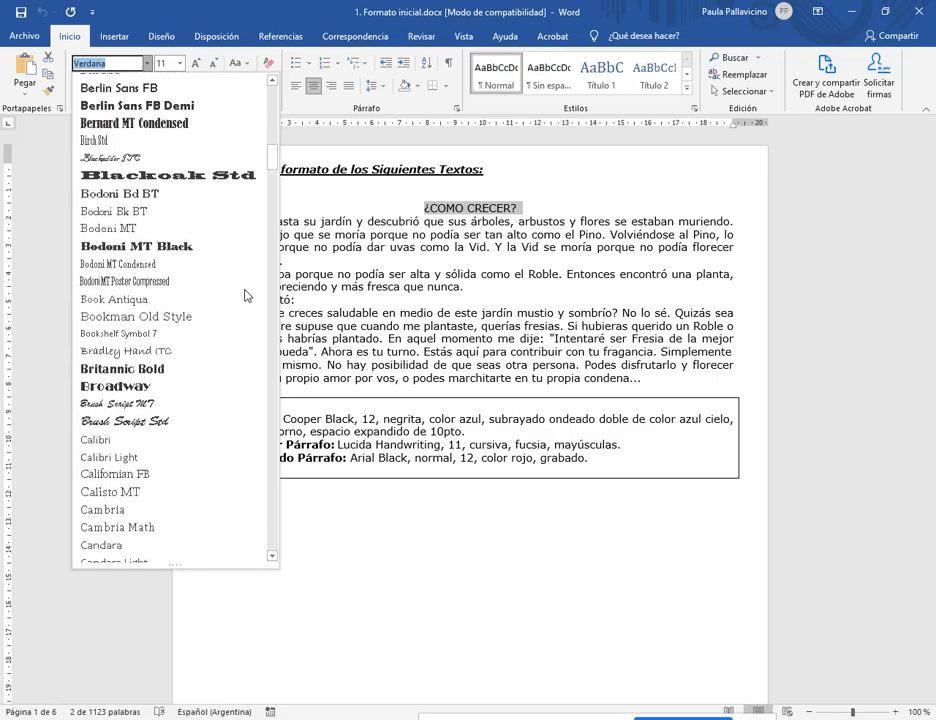
{"action": "mouse_move", "coordinate": [272, 158]}
{"action": "left_mouse_down"}
{"action": "mouse_move", "coordinate": [272, 167]}
{"action": "mouse_move", "coordinate": [272, 153]}
{"action": "left_mouse_up"}
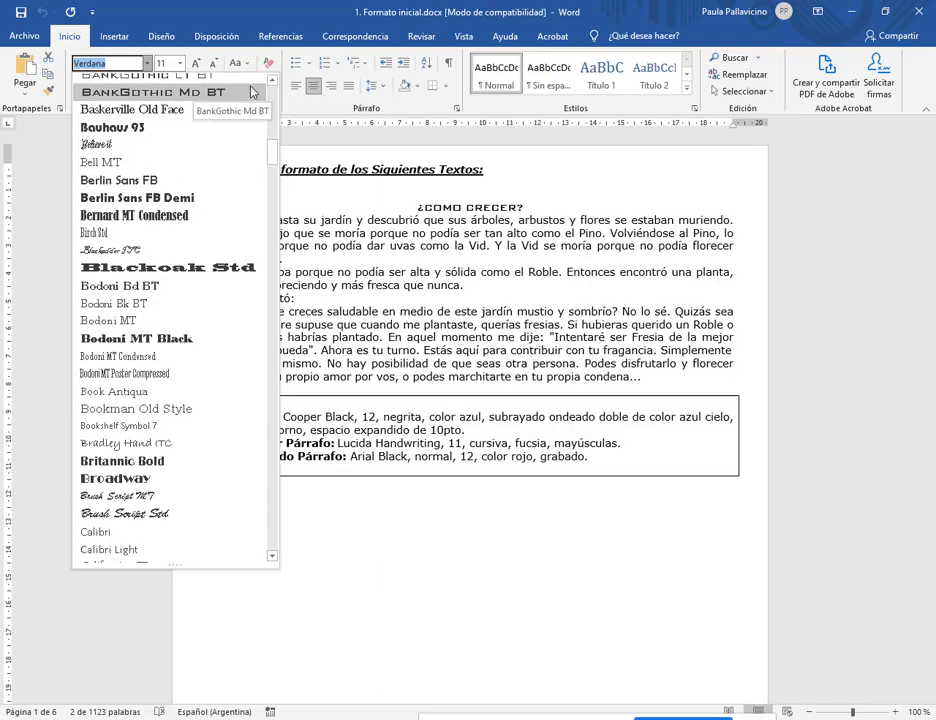
{"action": "left_click_drag", "start_coordinate": [273, 156], "coordinate": [273, 167]}
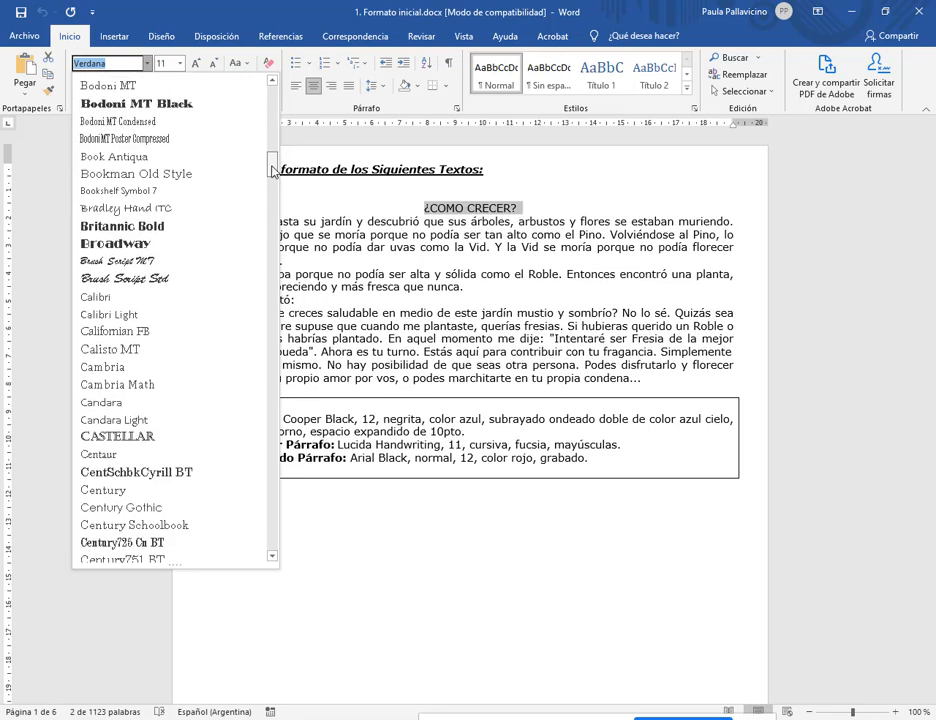
{"action": "left_click", "coordinate": [272, 81]}
{"action": "left_click", "coordinate": [272, 81]}
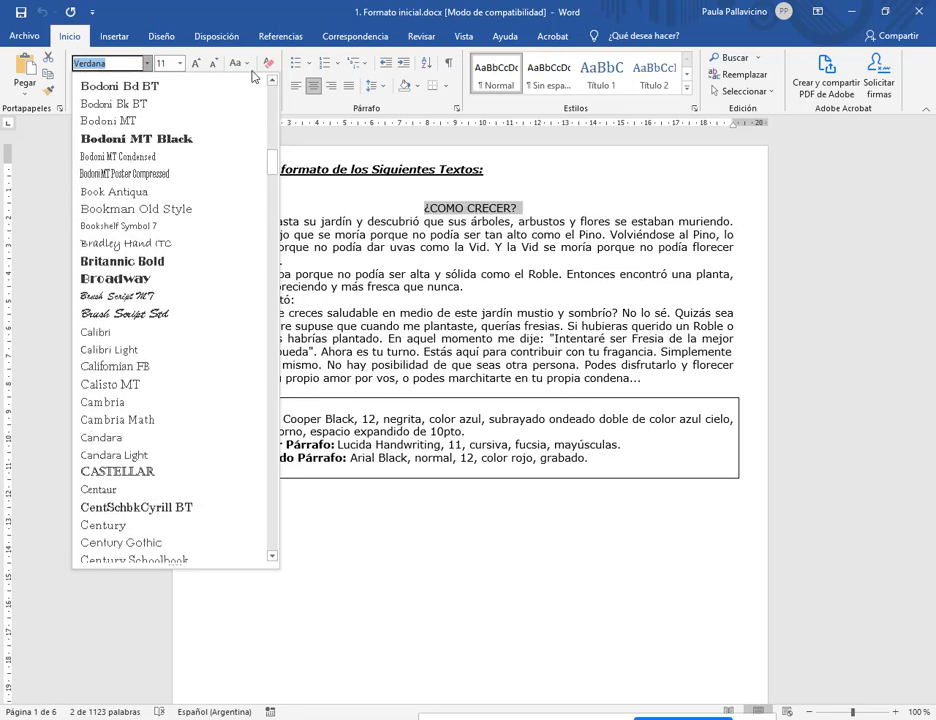
- Set the title's font to Cooper Black
{"action": "left_click", "coordinate": [112, 64]}
{"action": "left_click_drag", "start_coordinate": [112, 66], "coordinate": [77, 63]}
{"action": "type", "text": "Cit"}
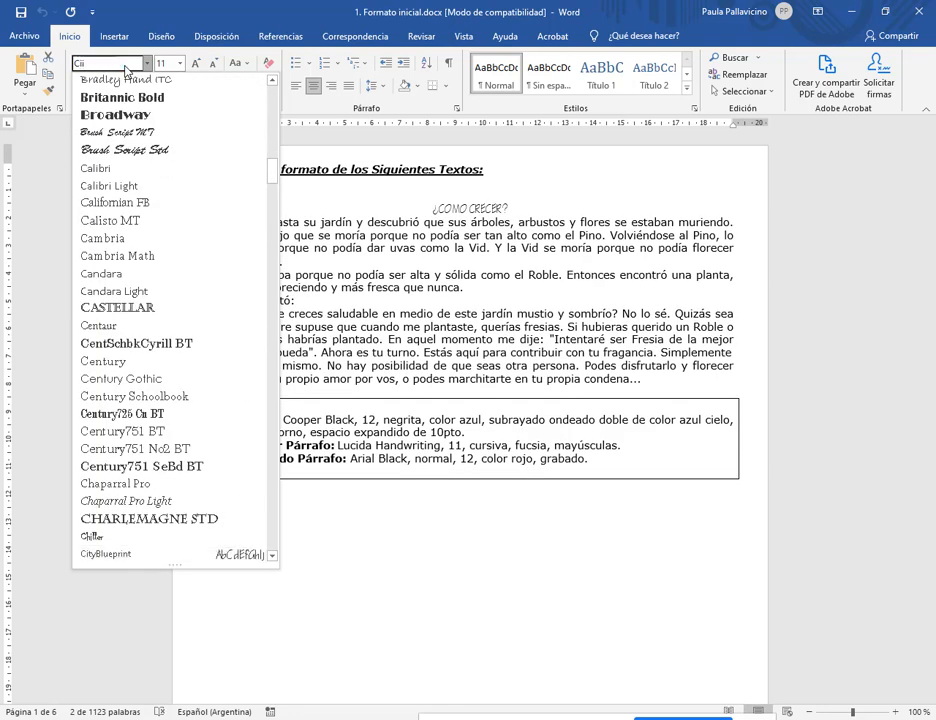
{"action": "type", "text": "ooper Black"}
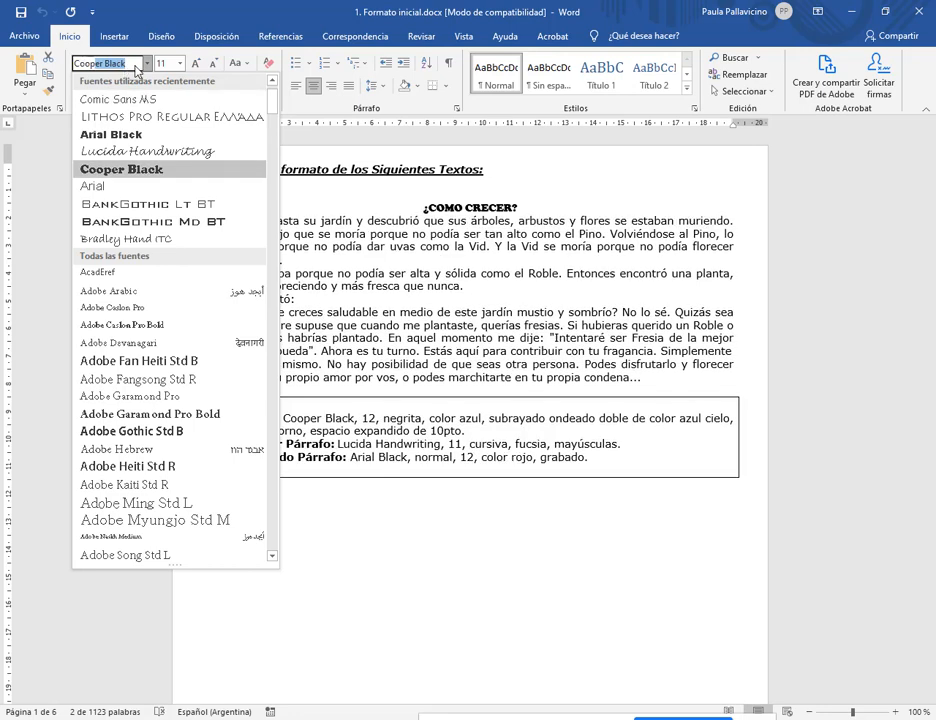
{"action": "left_click", "coordinate": [136, 172]}
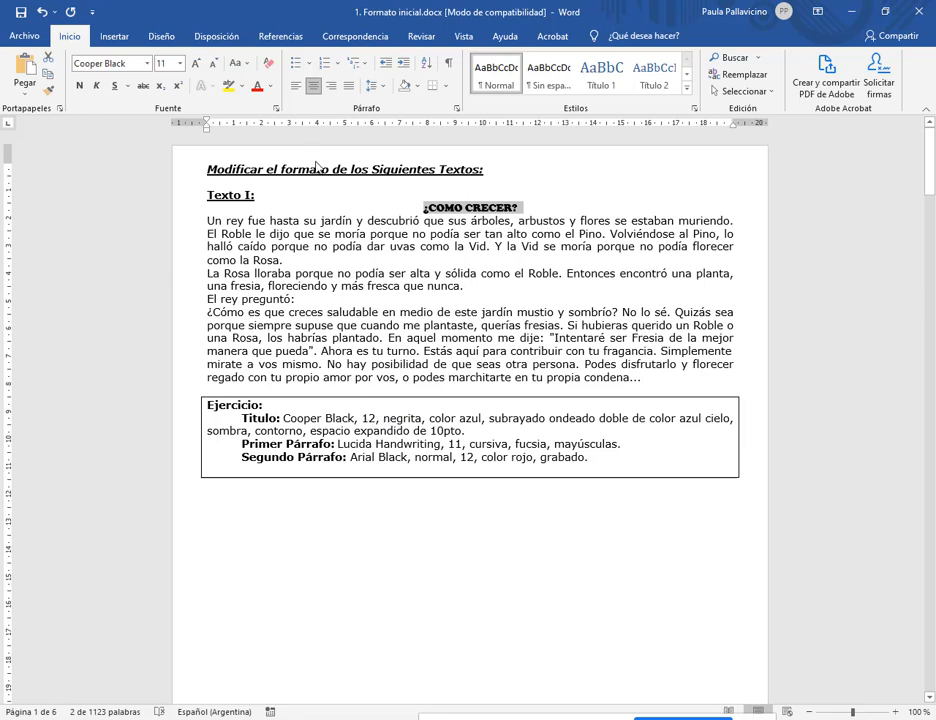
- Set the title's font size to 12 and make it bold
{"action": "left_click", "coordinate": [180, 64]}
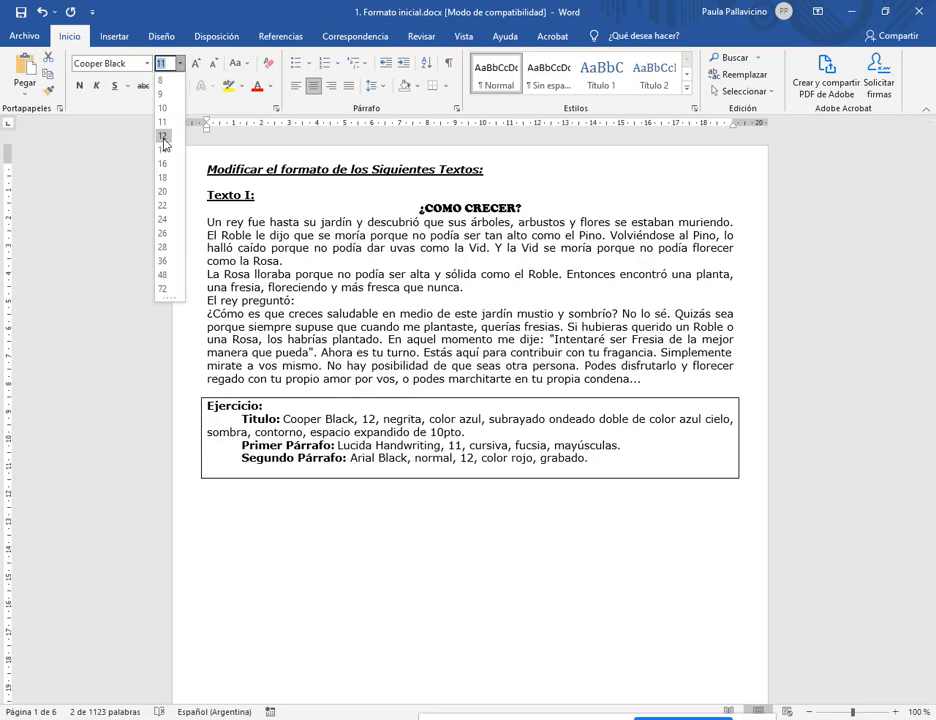
{"action": "left_click", "coordinate": [163, 136]}
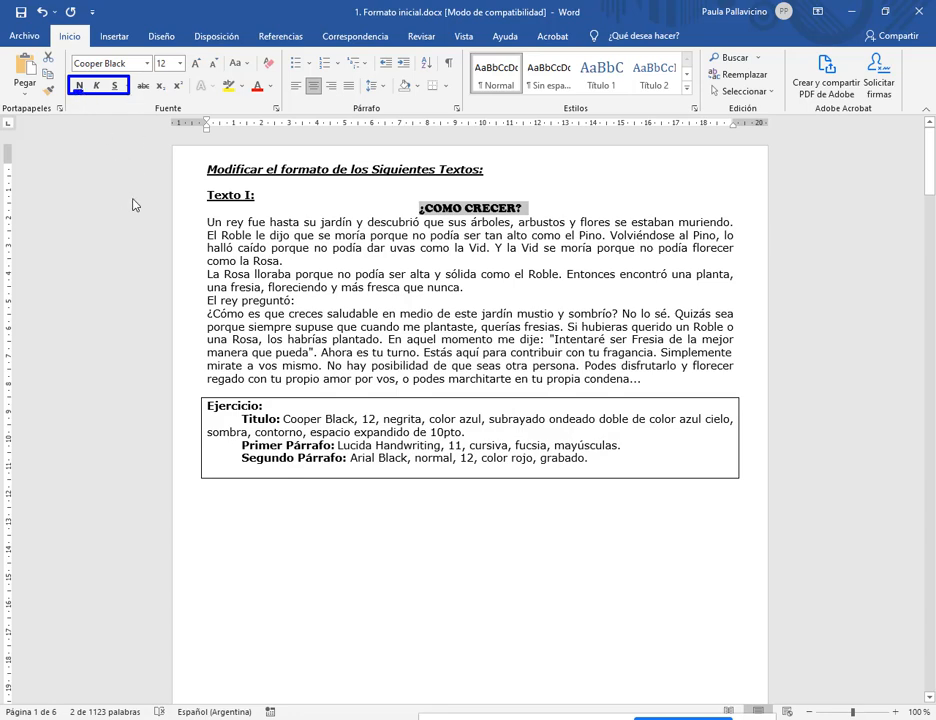
{"action": "left_click", "coordinate": [79, 87]}
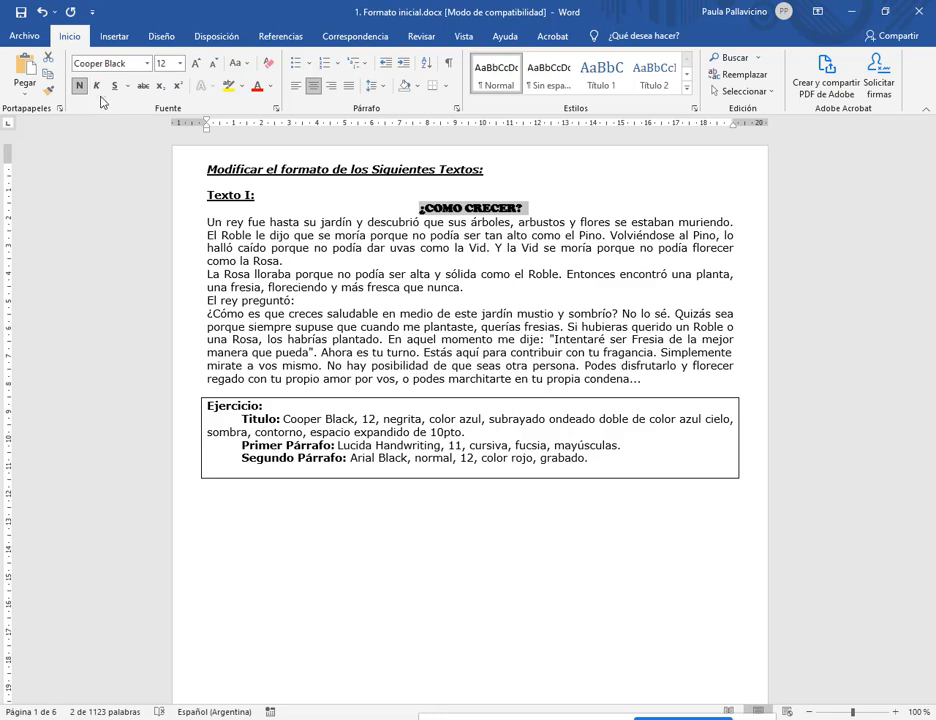
- Try italics and yellow text highlighting on the title, and remove each of them again
{"action": "left_click", "coordinate": [97, 86]}
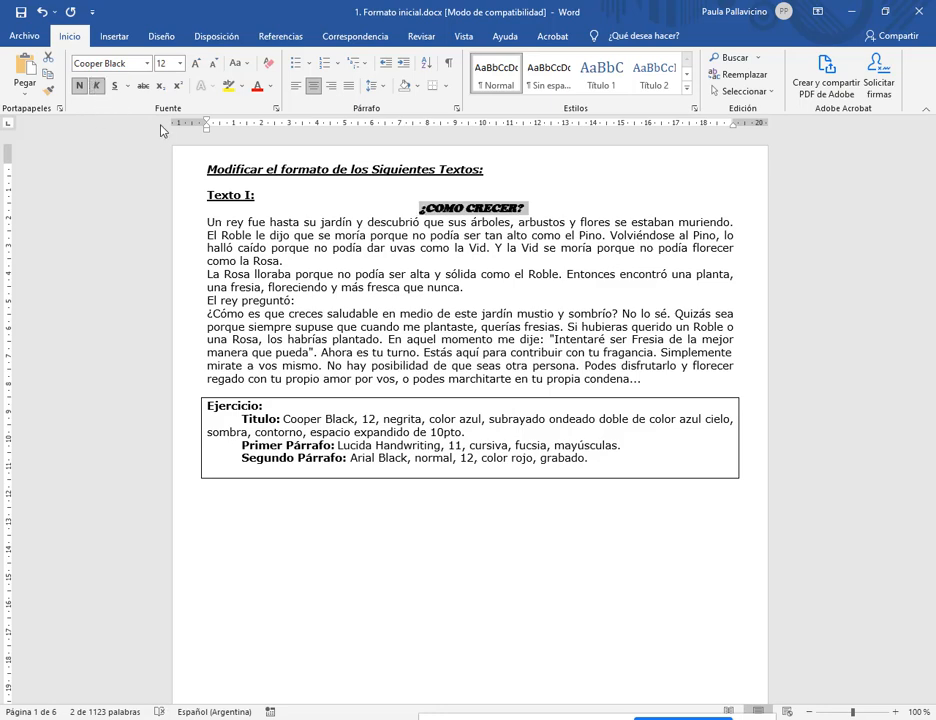
{"action": "left_click", "coordinate": [97, 86]}
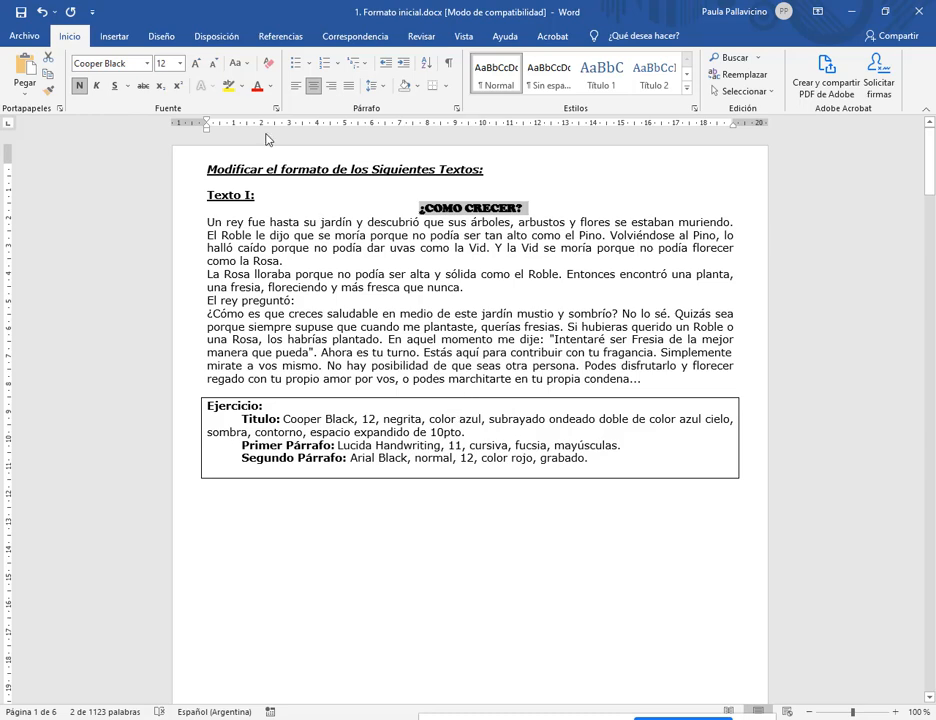
{"action": "mouse_move", "coordinate": [215, 73]}
{"action": "left_mouse_down"}
{"action": "mouse_move", "coordinate": [229, 88]}
{"action": "mouse_move", "coordinate": [278, 98]}
{"action": "left_mouse_up"}
{"action": "left_click", "coordinate": [229, 88]}
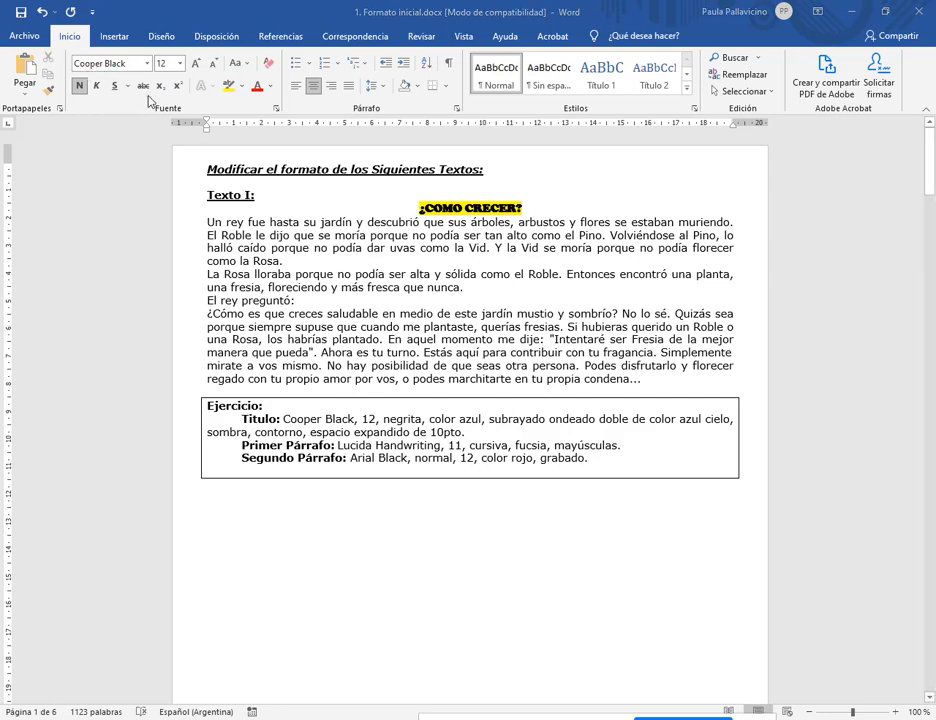
{"action": "left_click", "coordinate": [42, 13]}
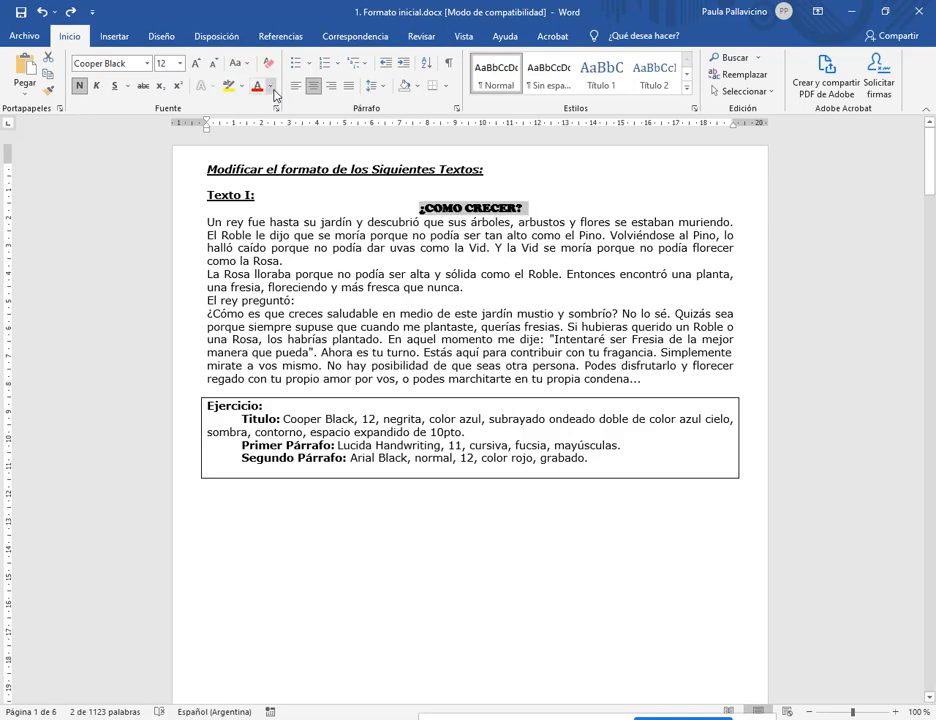
- Set the title's font colour to the theme blue Azul, Énfasis 1, and deselect the title
{"action": "left_click", "coordinate": [274, 90]}
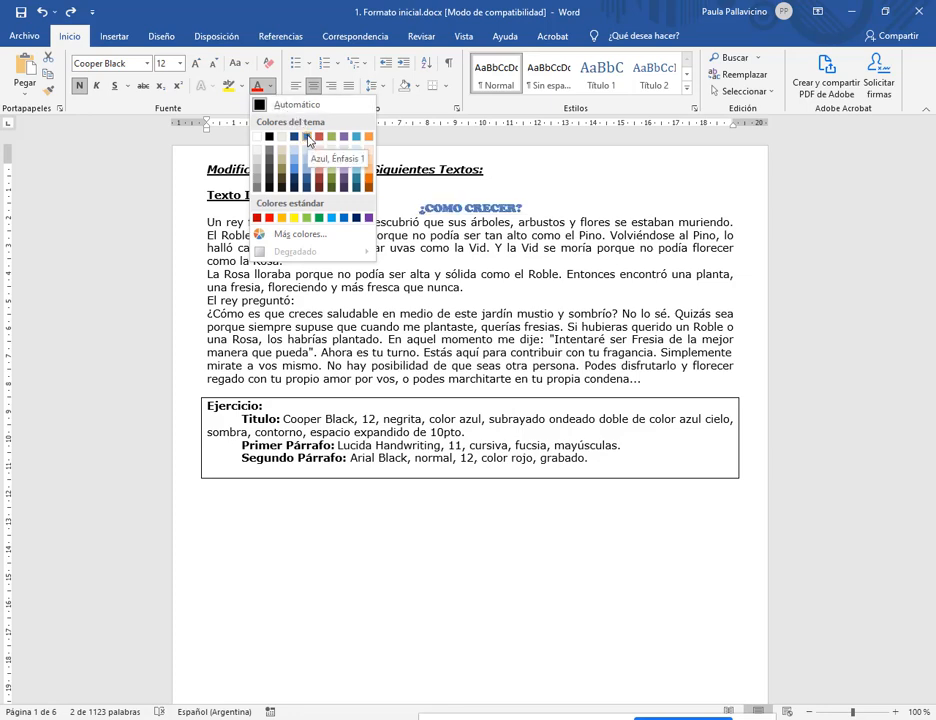
{"action": "left_click", "coordinate": [307, 138]}
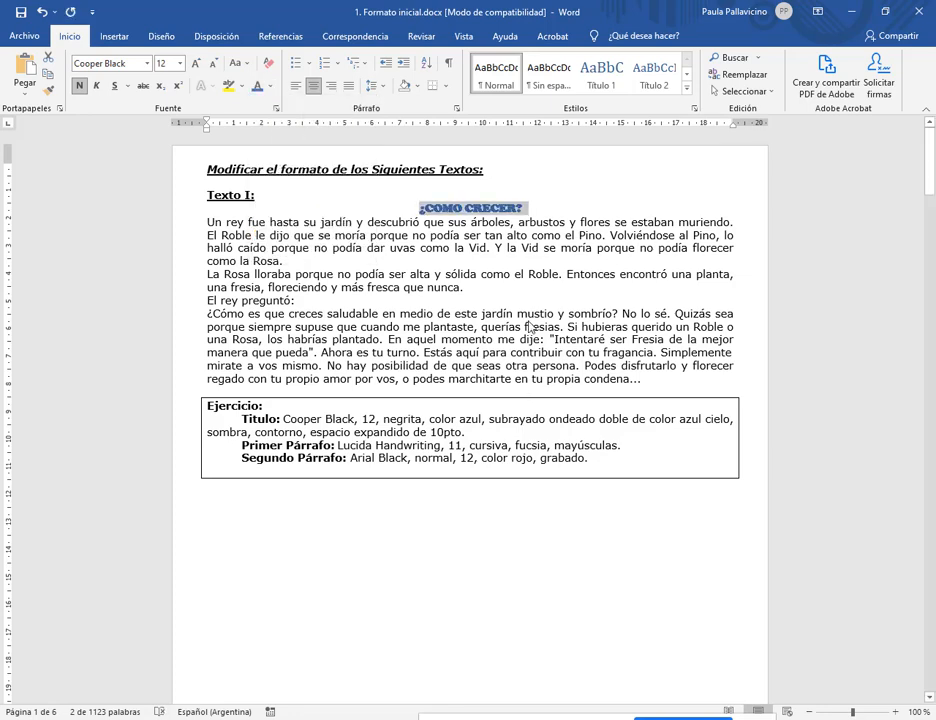
{"action": "left_click", "coordinate": [552, 205]}
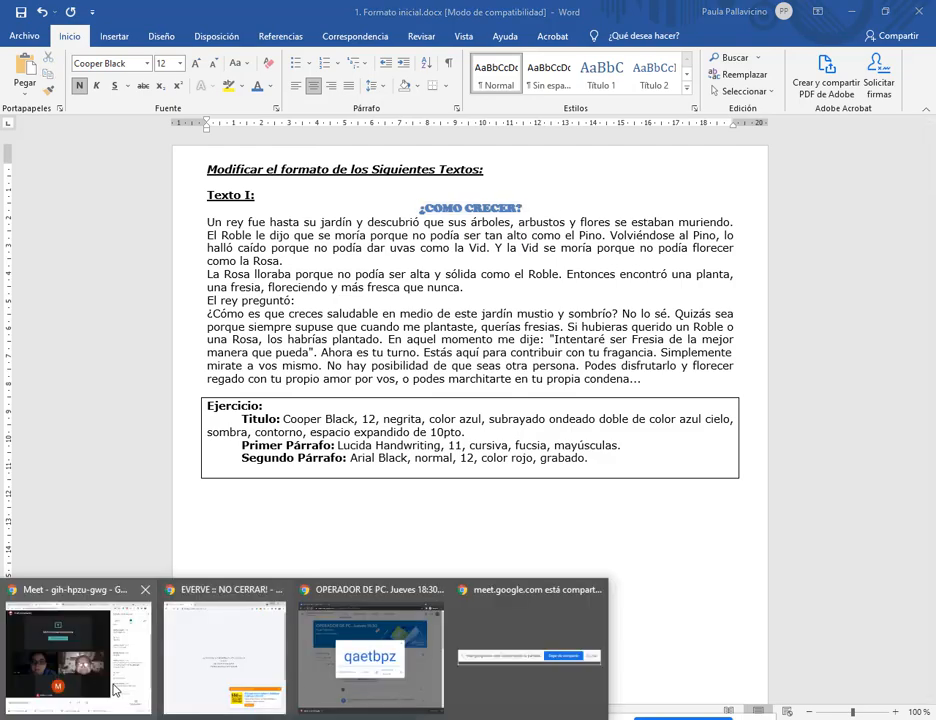
- Switch to the Meet call in Chrome and check its chat
{"action": "left_click", "coordinate": [113, 690]}
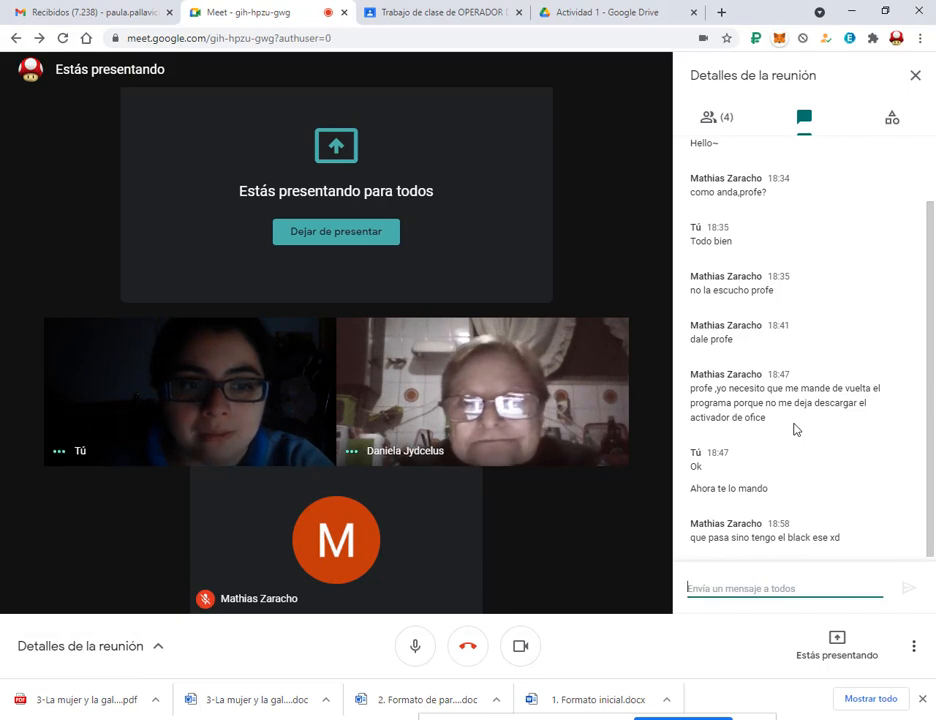
- Return to the Word document and set the font colour of the title ¿COMO CRECER? to the standard blue
{"action": "left_click", "coordinate": [855, 9]}
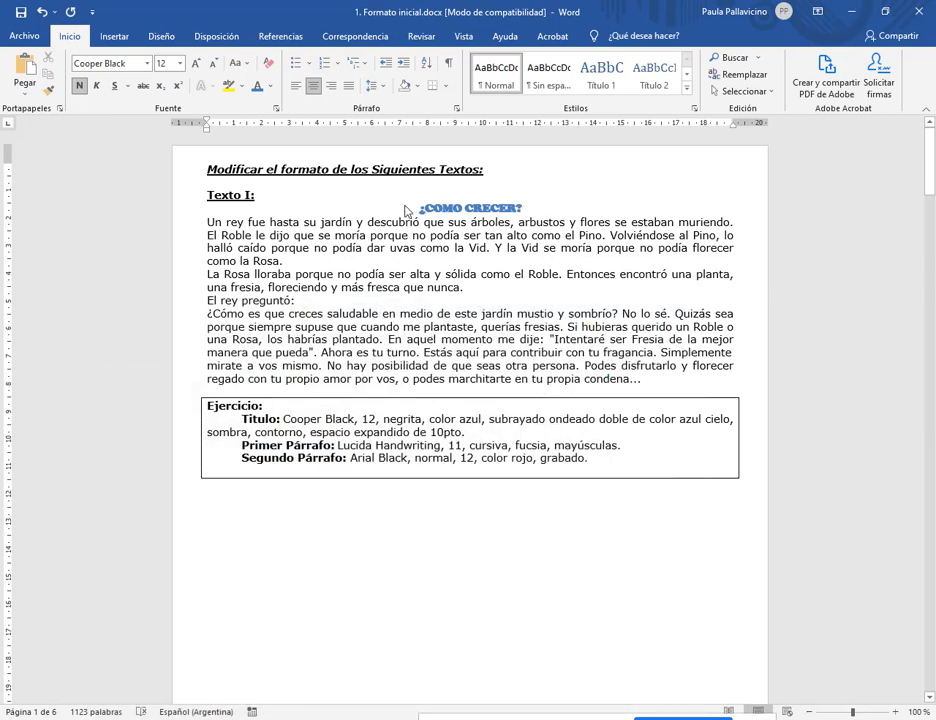
{"action": "left_click_drag", "start_coordinate": [527, 209], "coordinate": [421, 211]}
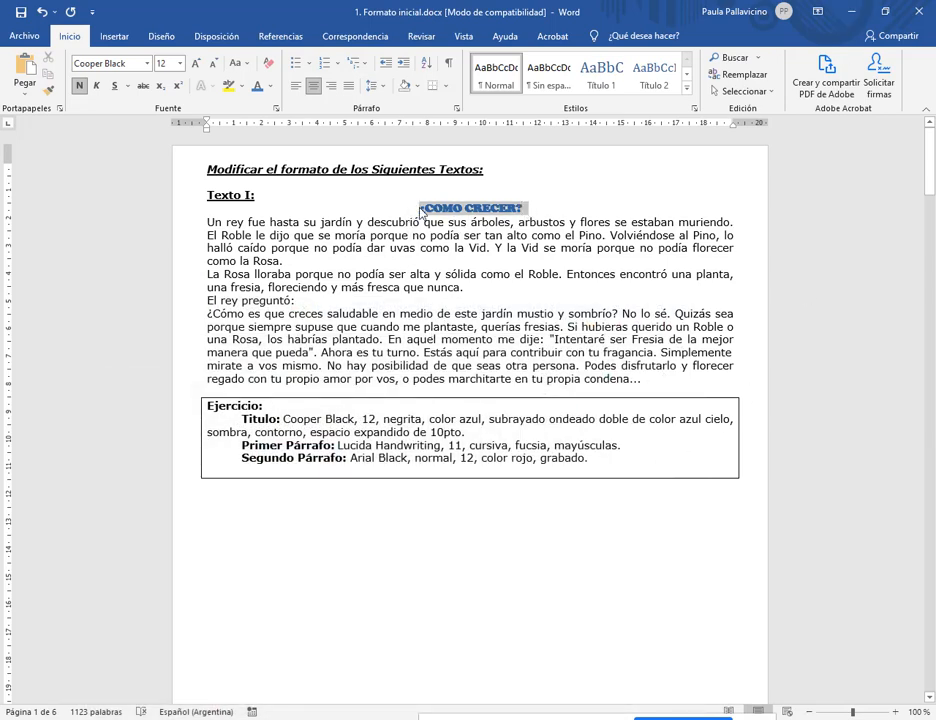
{"action": "left_click", "coordinate": [268, 86]}
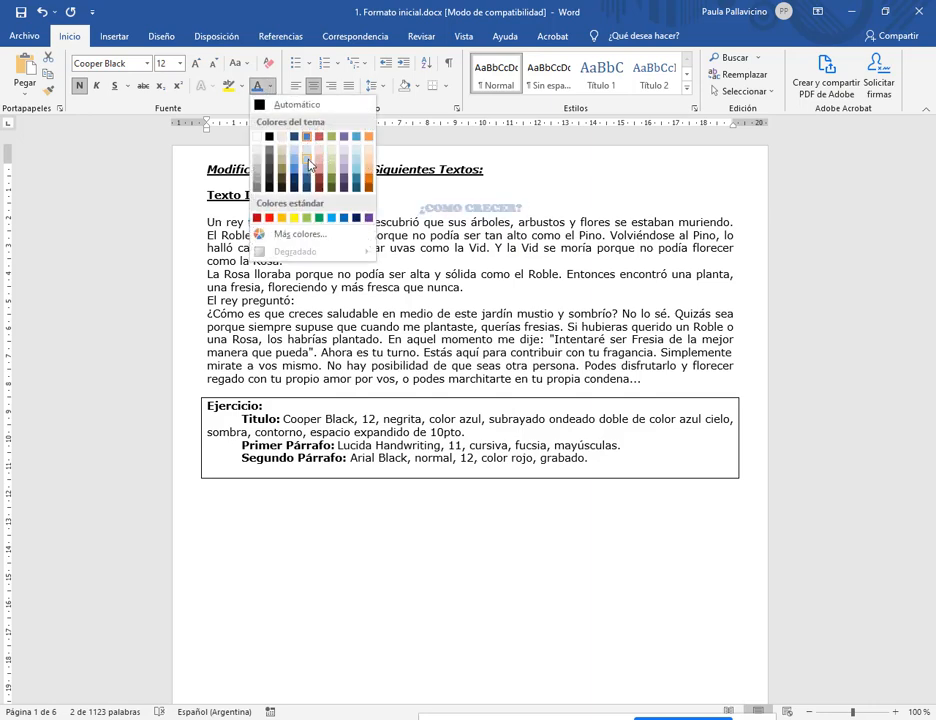
{"action": "left_click", "coordinate": [343, 218]}
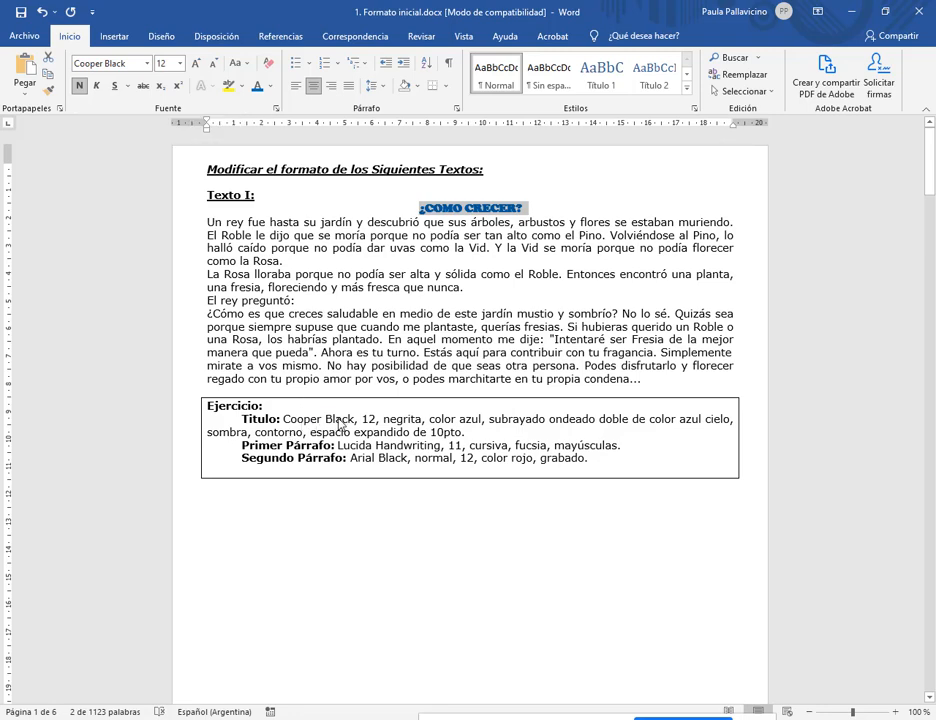
{"action": "left_click", "coordinate": [146, 63]}
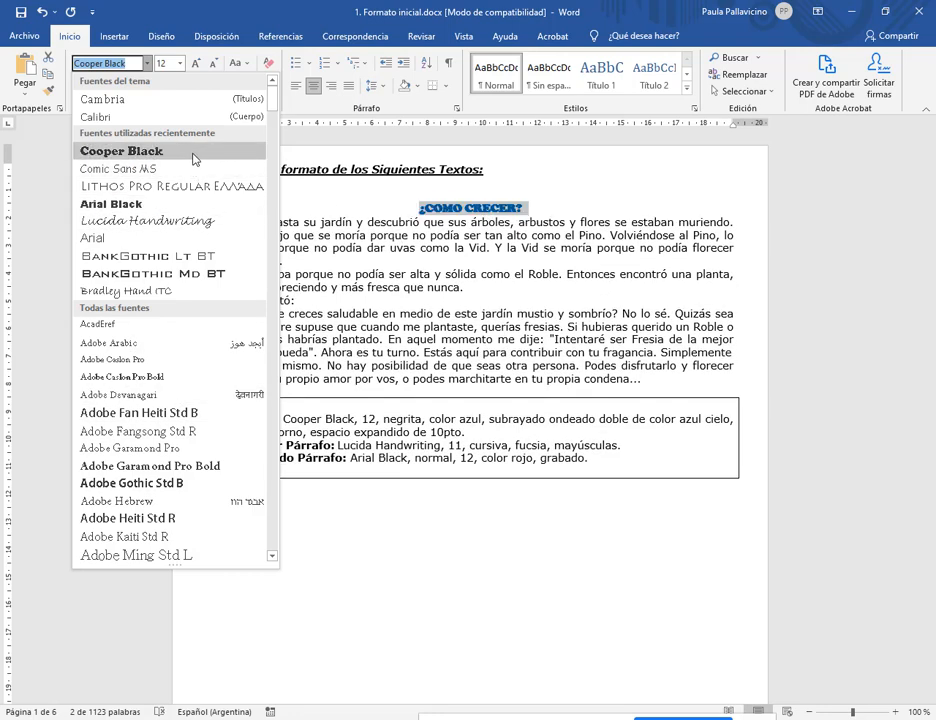
{"action": "key", "text": "Escape"}
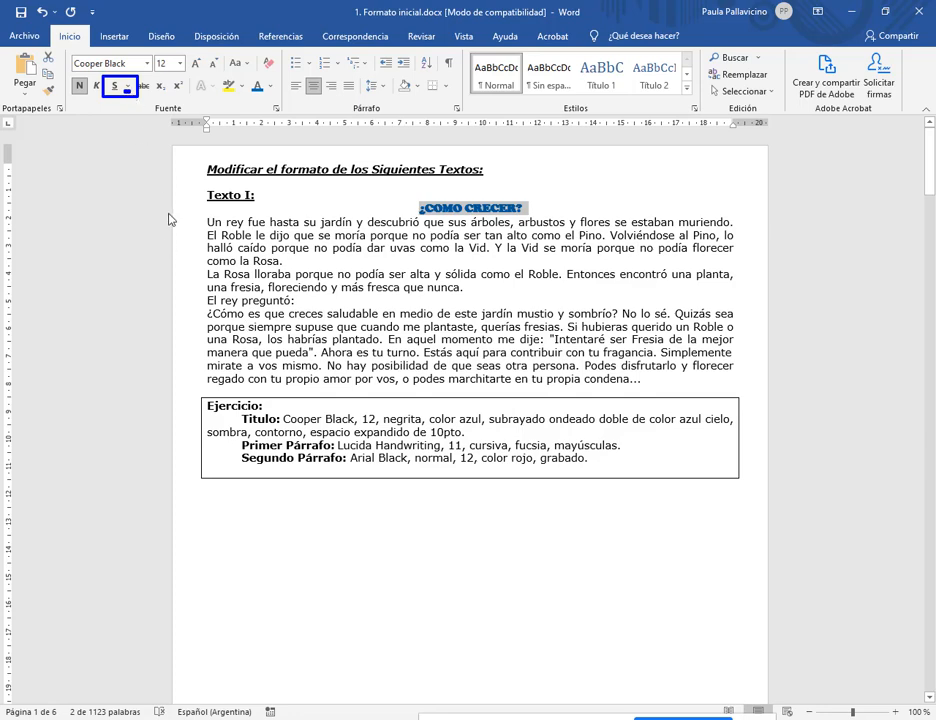
- Choose the double wavy underline style for the title in the Font dialog
{"action": "left_click", "coordinate": [127, 88]}
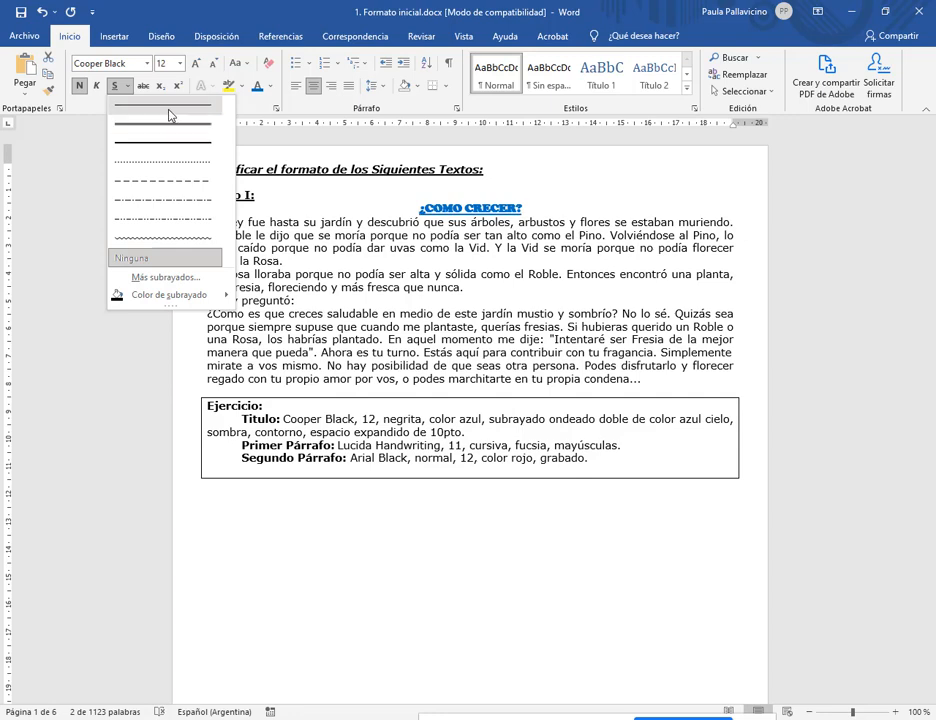
{"action": "left_click", "coordinate": [180, 238]}
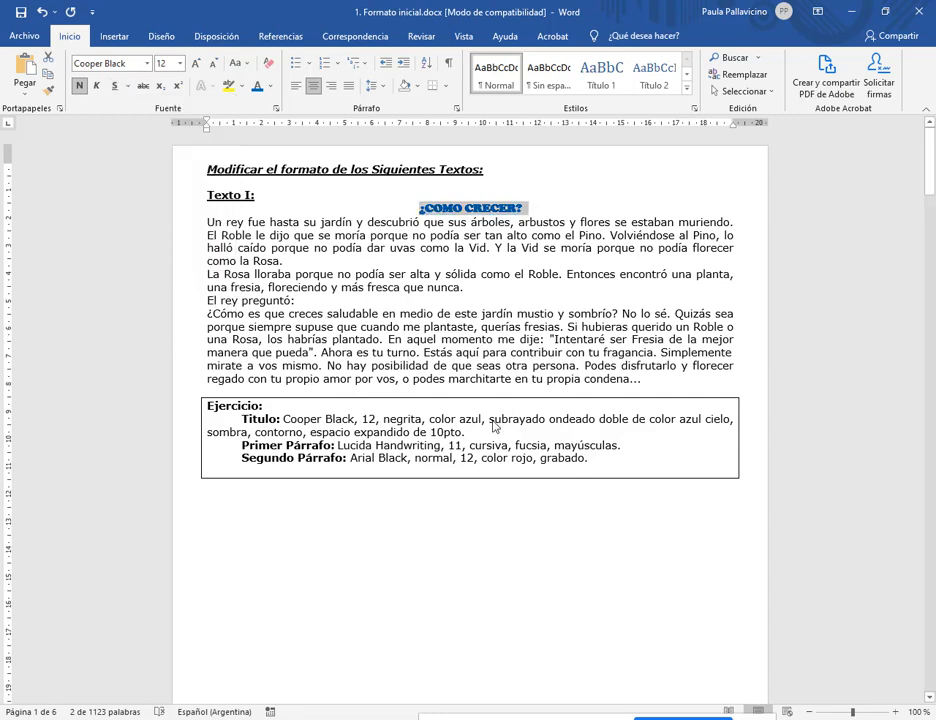
{"action": "left_click", "coordinate": [127, 86]}
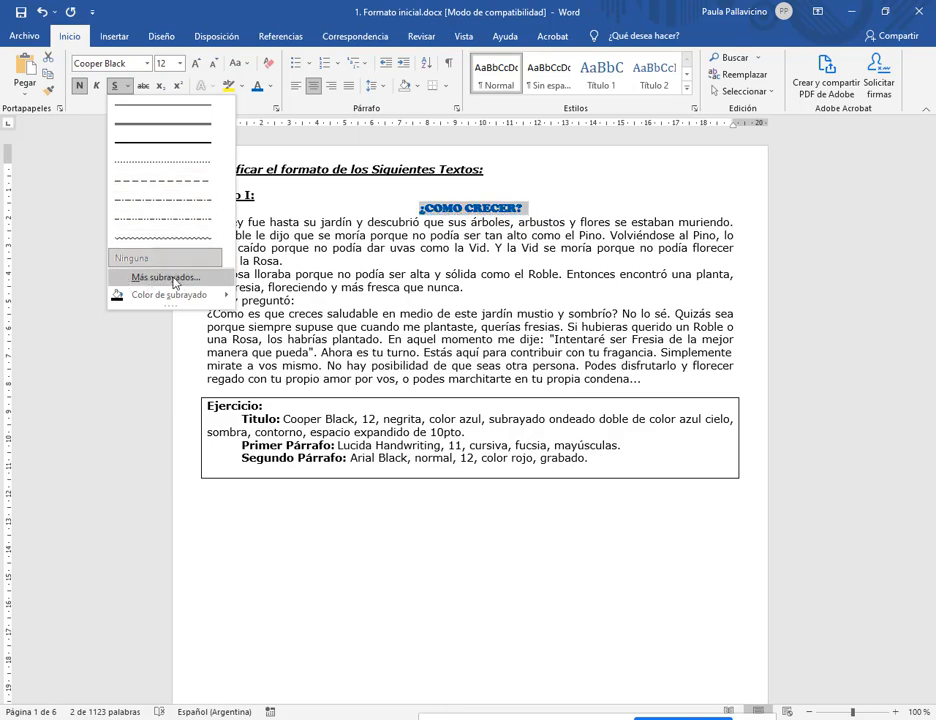
{"action": "left_click", "coordinate": [177, 288]}
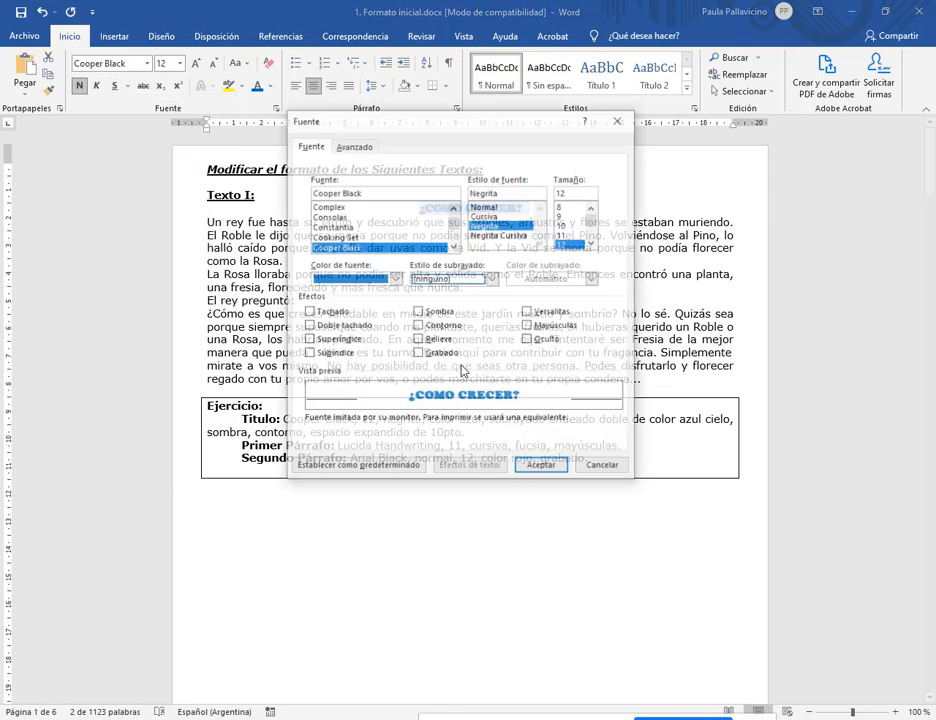
{"action": "left_click_drag", "start_coordinate": [413, 132], "coordinate": [453, 96]}
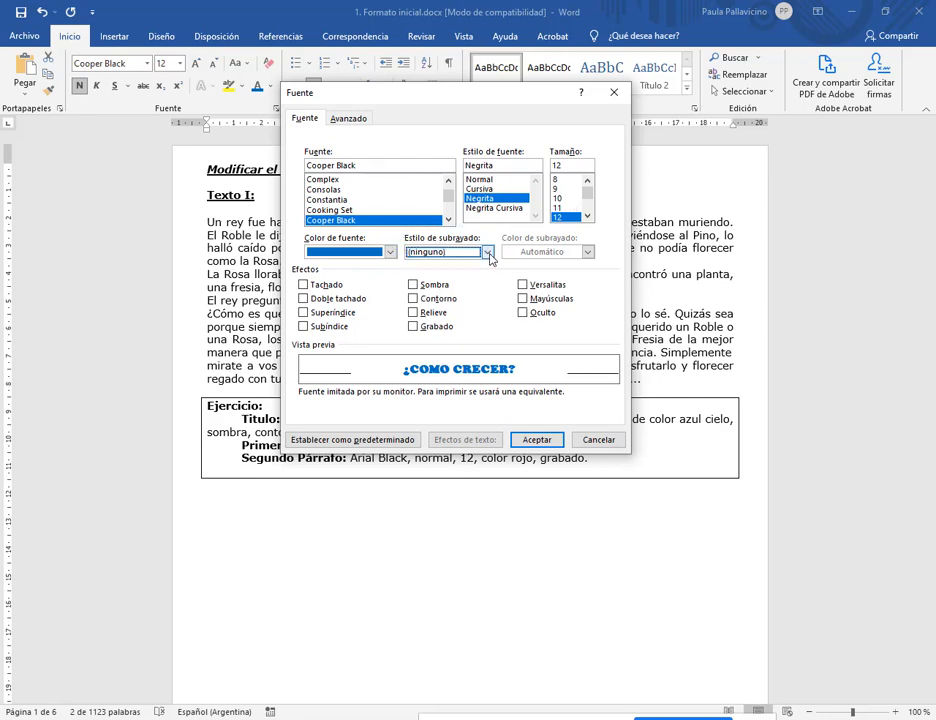
{"action": "left_click", "coordinate": [487, 252]}
{"action": "left_click_drag", "start_coordinate": [490, 291], "coordinate": [494, 346]}
{"action": "left_click", "coordinate": [455, 344]}
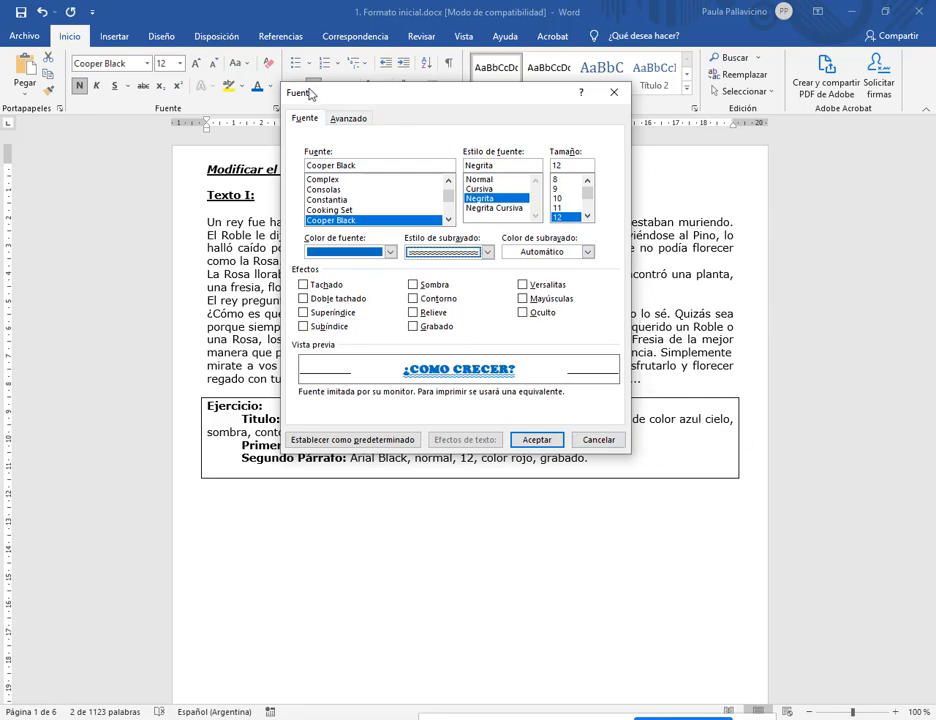
- Set the title's underline colour to a light blue theme shade, keeping the exercise instructions readable beside the dialog
{"action": "left_click_drag", "start_coordinate": [367, 99], "coordinate": [389, 514]}
{"action": "left_click_drag", "start_coordinate": [474, 503], "coordinate": [337, 108]}
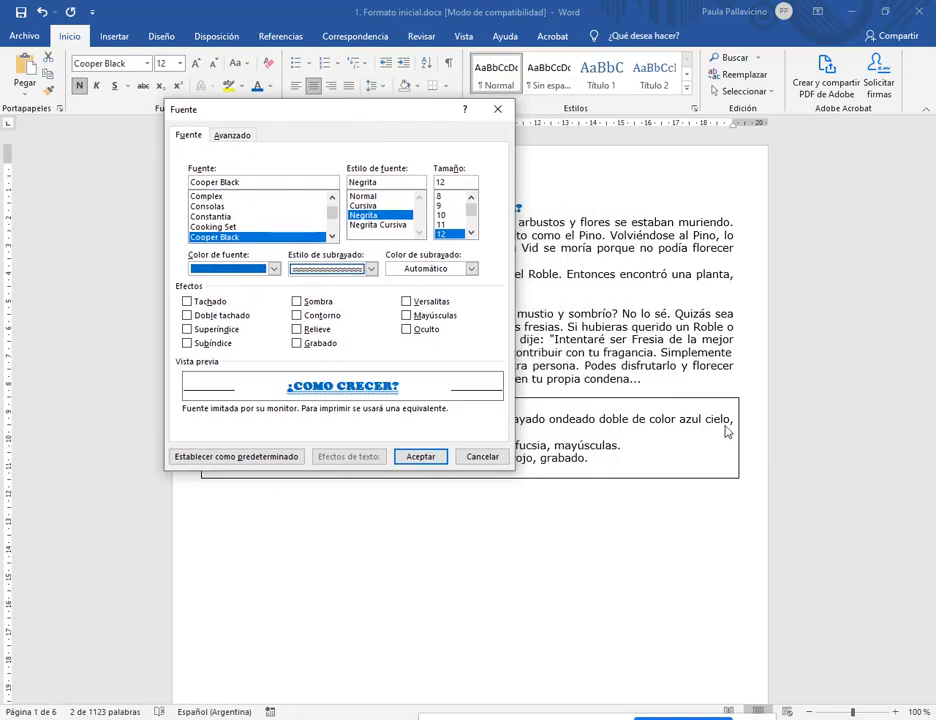
{"action": "left_click", "coordinate": [471, 269]}
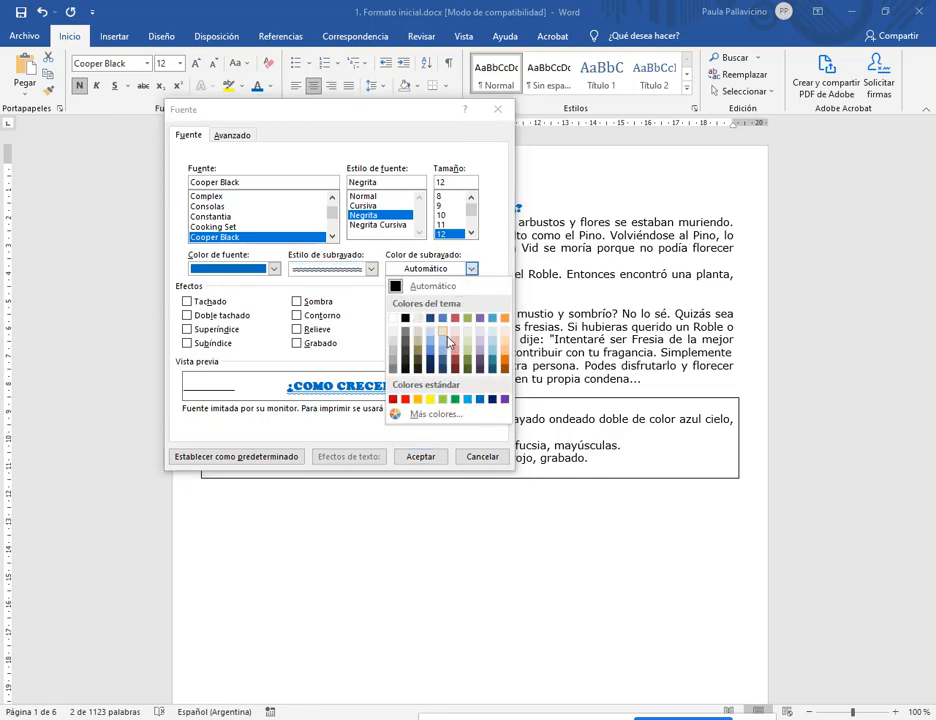
{"action": "left_click", "coordinate": [441, 345]}
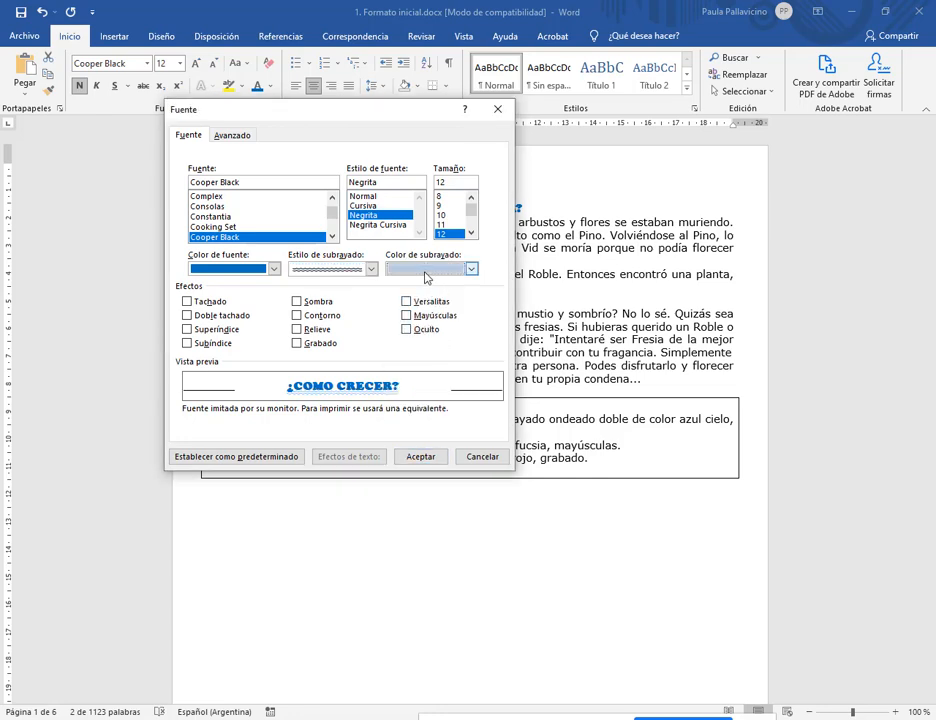
- Point out the font effects and turn on Sombra and Contorno for the title
{"action": "left_click_drag", "start_coordinate": [361, 118], "coordinate": [546, 64]}
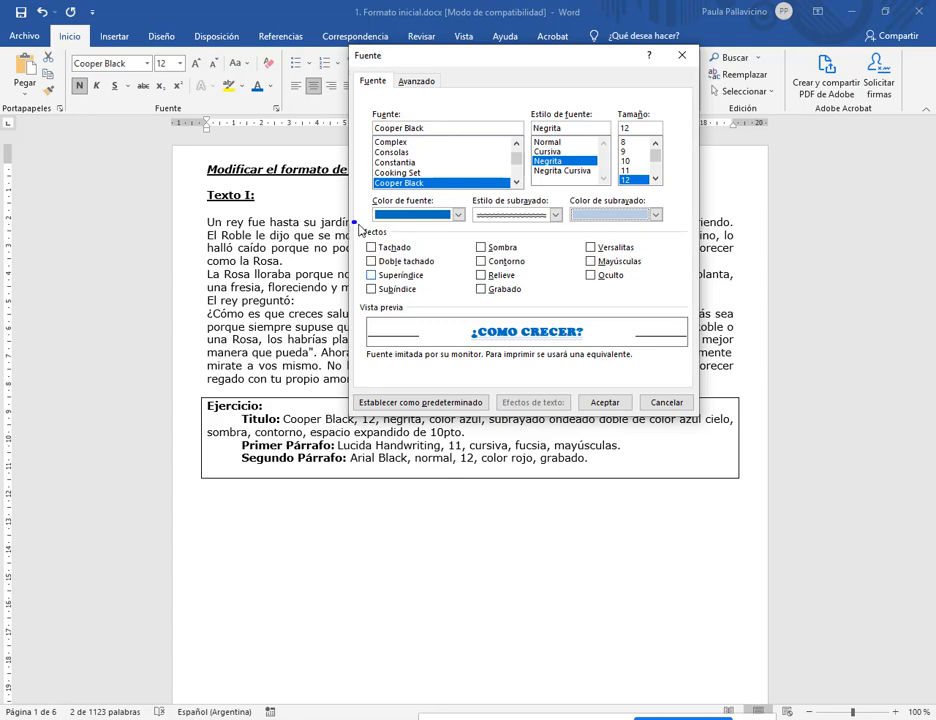
{"action": "mouse_move", "coordinate": [360, 229]}
{"action": "left_mouse_down"}
{"action": "mouse_move", "coordinate": [600, 309]}
{"action": "mouse_move", "coordinate": [681, 318]}
{"action": "left_mouse_up"}
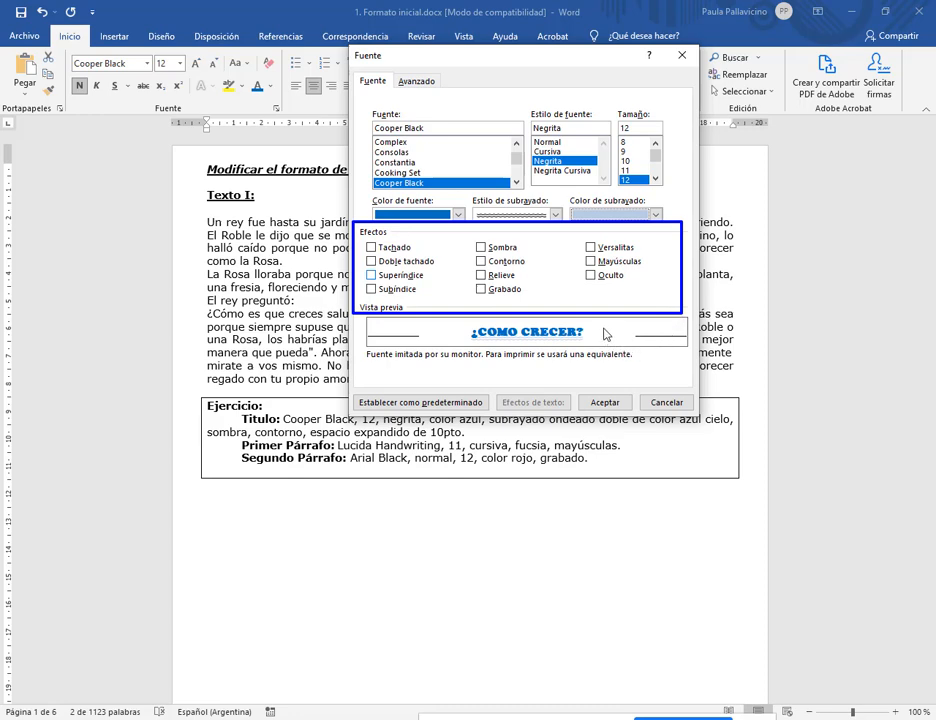
{"action": "left_click_drag", "start_coordinate": [447, 230], "coordinate": [541, 310]}
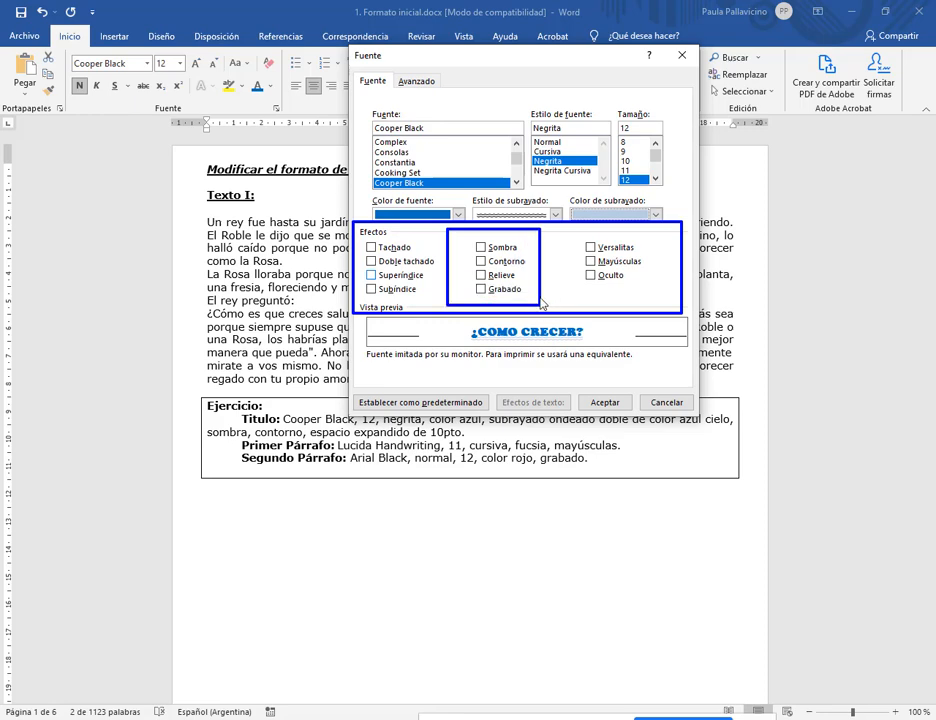
{"action": "key", "text": "Escape"}
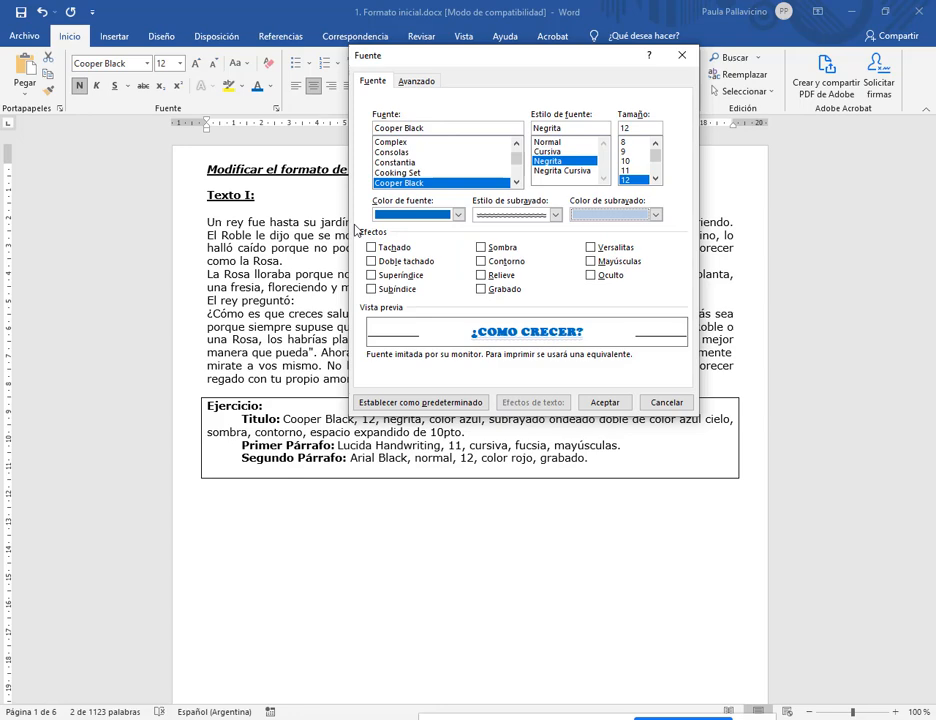
{"action": "mouse_move", "coordinate": [355, 225]}
{"action": "left_mouse_down"}
{"action": "mouse_move", "coordinate": [620, 309]}
{"action": "mouse_move", "coordinate": [670, 308]}
{"action": "left_mouse_up"}
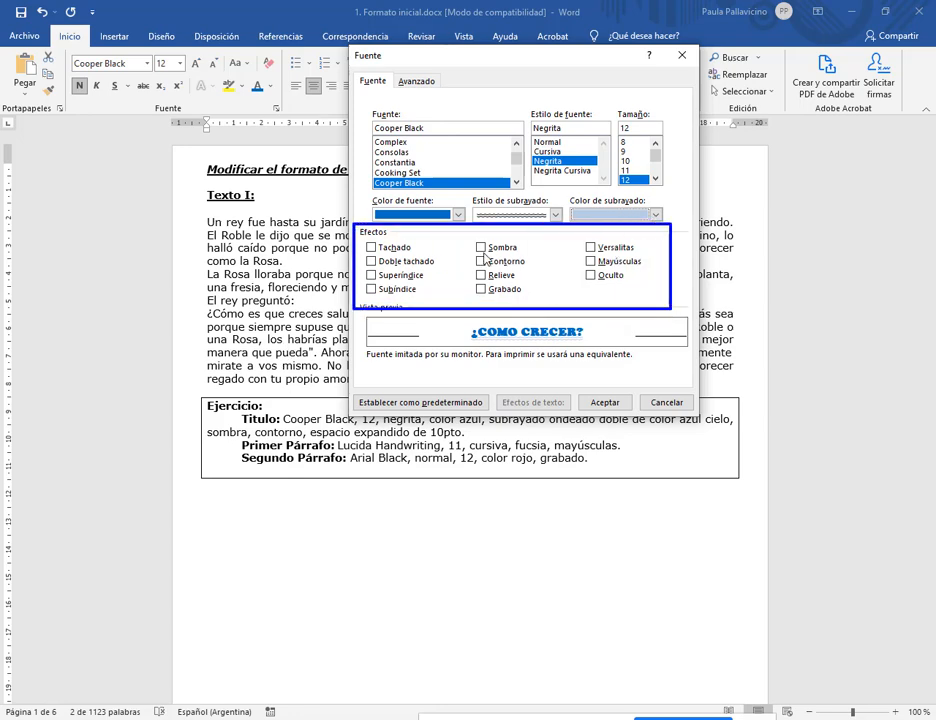
{"action": "key", "text": "Escape"}
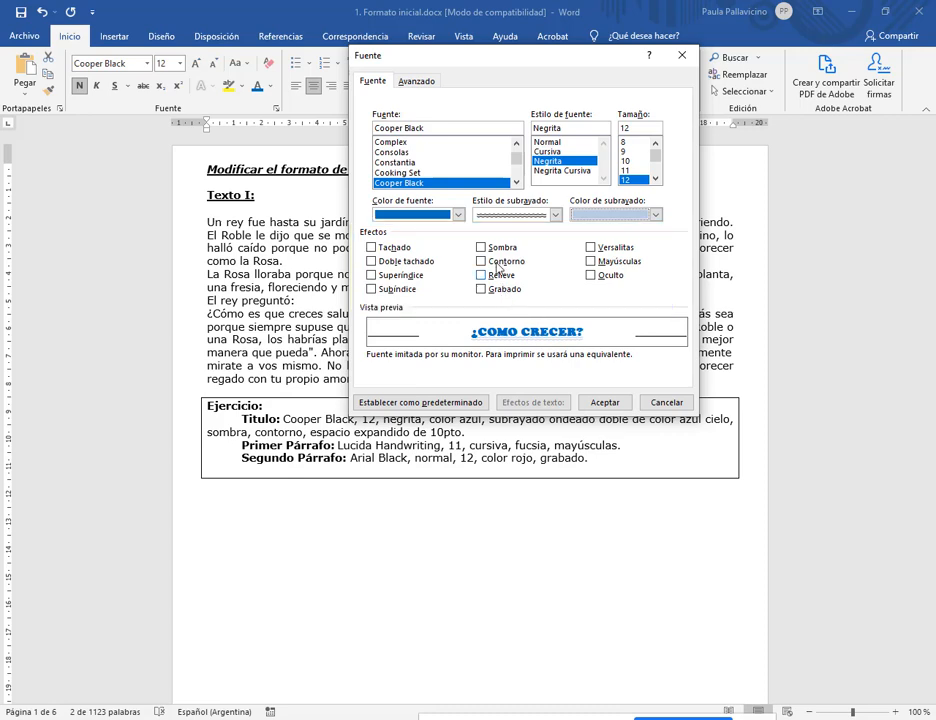
{"action": "left_click", "coordinate": [481, 247]}
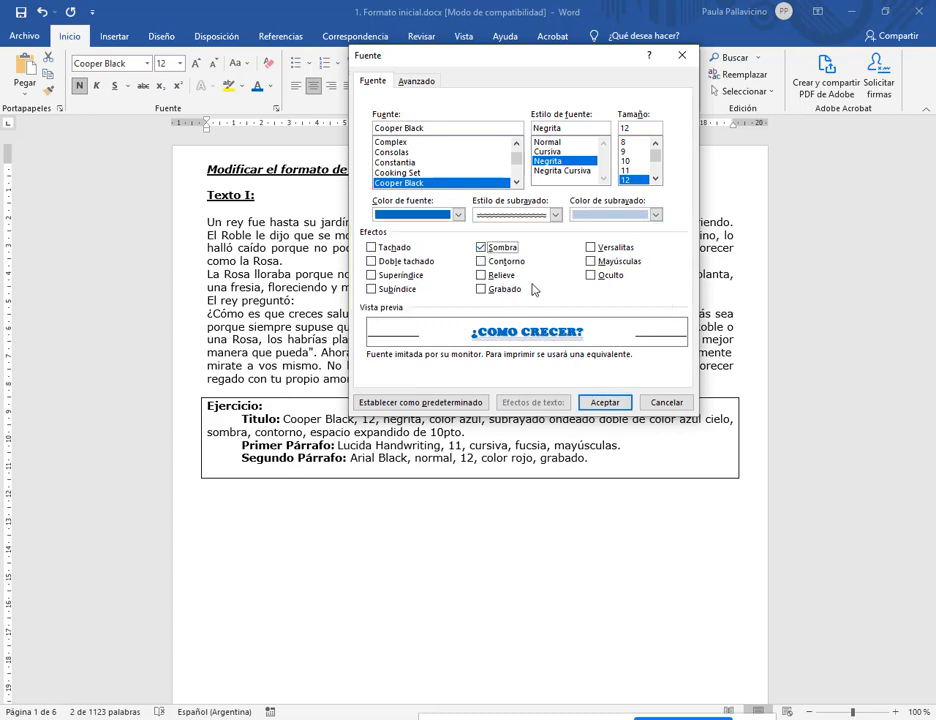
{"action": "left_click", "coordinate": [481, 261]}
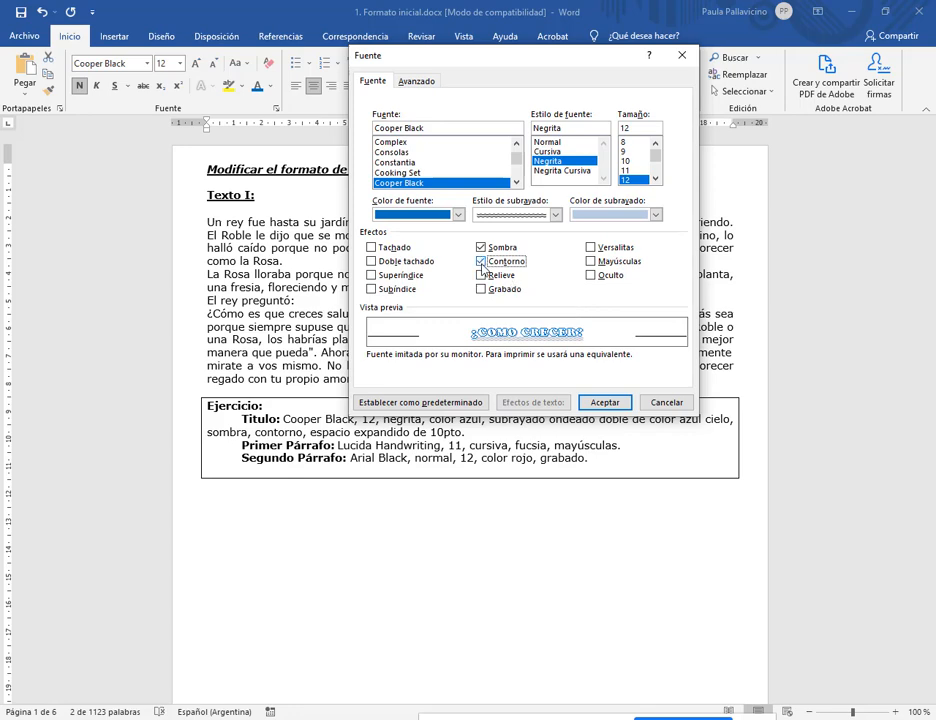
- Try the Doble tachado effect on the title, clear it again, and apply the underline, shadow and outline settings
{"action": "left_click", "coordinate": [372, 262]}
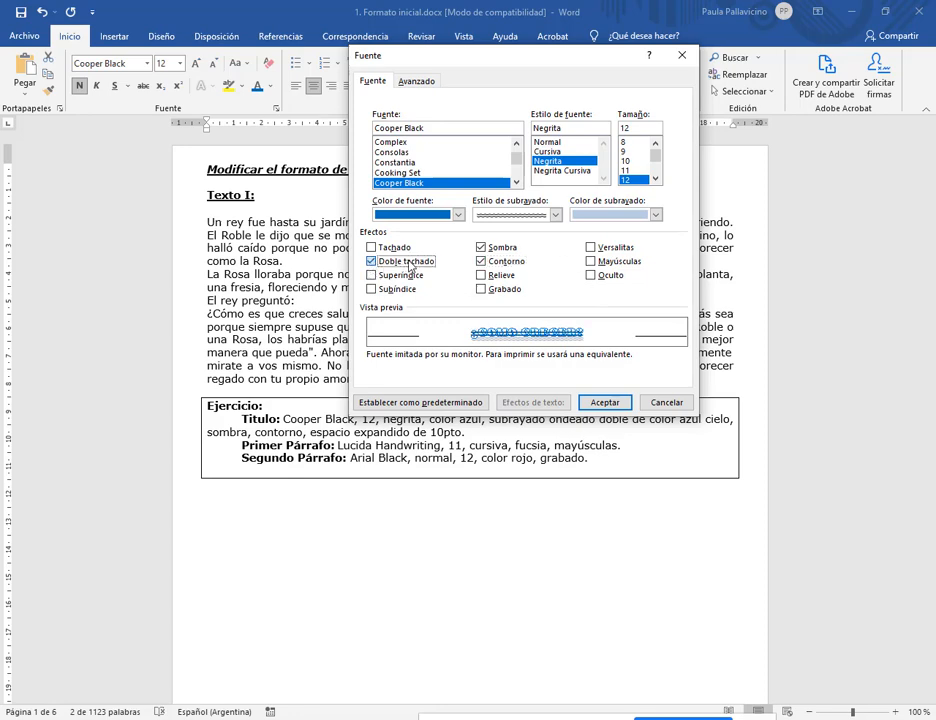
{"action": "left_click", "coordinate": [371, 262]}
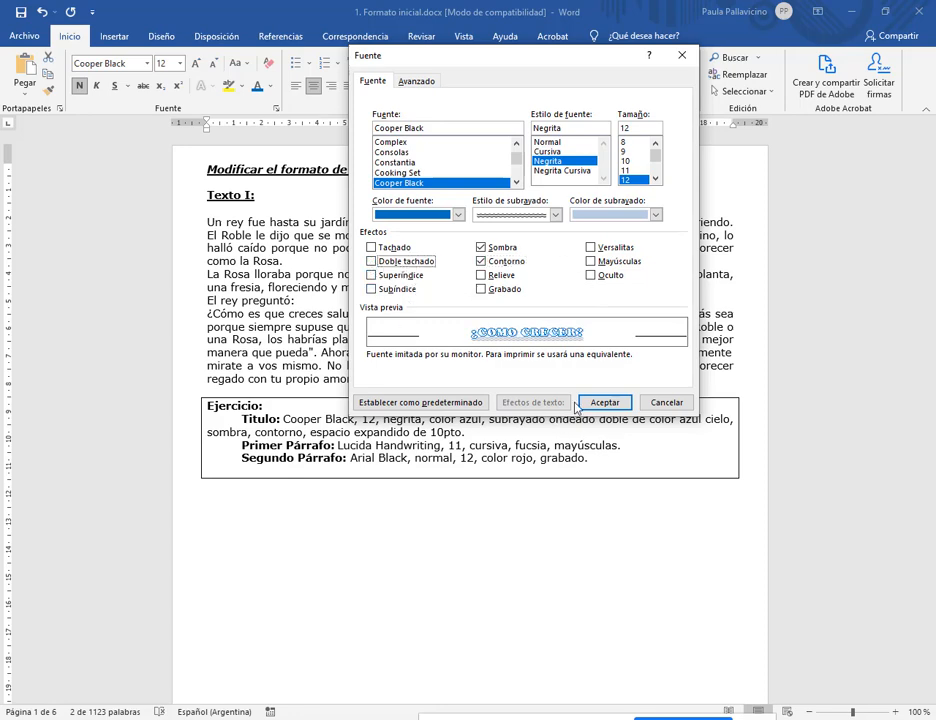
{"action": "left_click_drag", "start_coordinate": [383, 50], "coordinate": [323, 86]}
{"action": "mouse_move", "coordinate": [491, 105]}
{"action": "left_mouse_down"}
{"action": "mouse_move", "coordinate": [468, 84]}
{"action": "mouse_move", "coordinate": [495, 87]}
{"action": "left_mouse_up"}
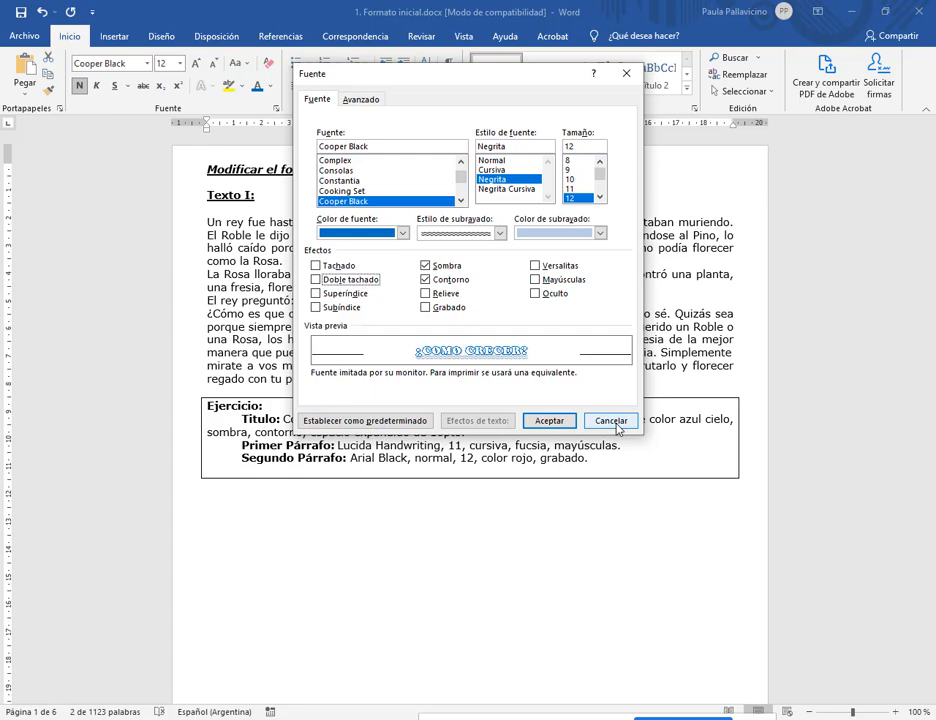
{"action": "left_click", "coordinate": [556, 422]}
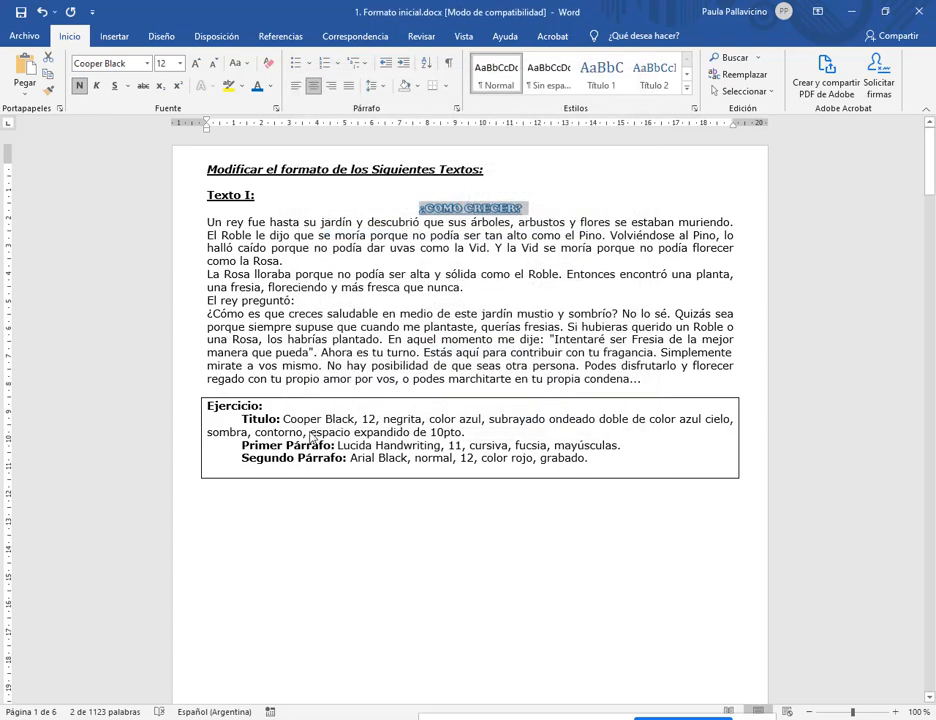
- Point out the exercise's expanded-spacing requirement, select the title ¿COMO CRECER? and open its Font dialog, highlighting the Fuente and Avanzado pages
{"action": "left_click_drag", "start_coordinate": [310, 436], "coordinate": [462, 434]}
{"action": "left_click", "coordinate": [414, 437]}
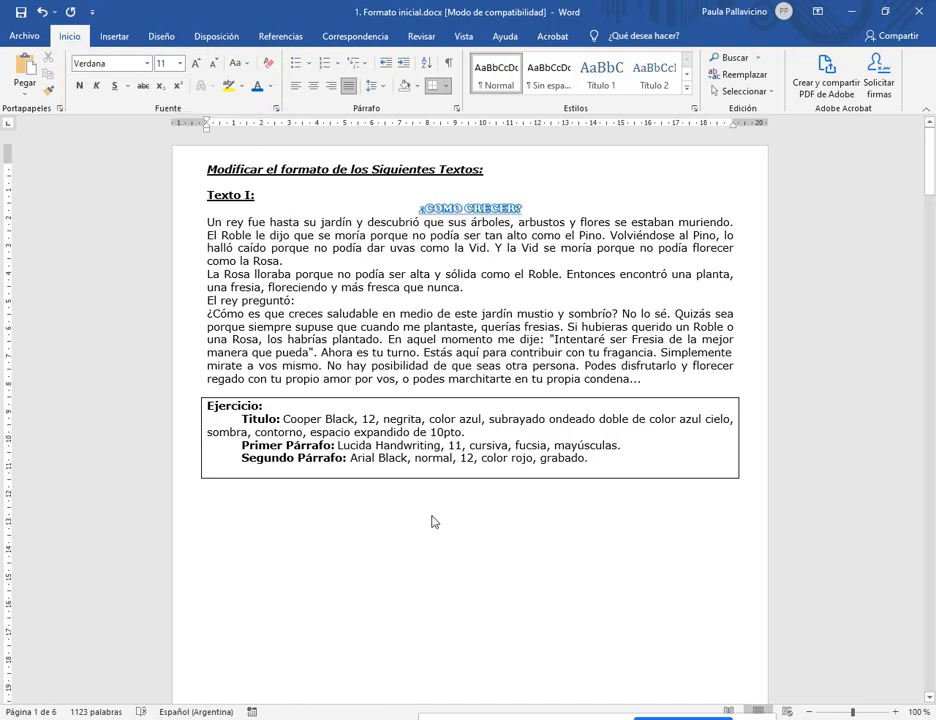
{"action": "left_click_drag", "start_coordinate": [524, 209], "coordinate": [419, 212]}
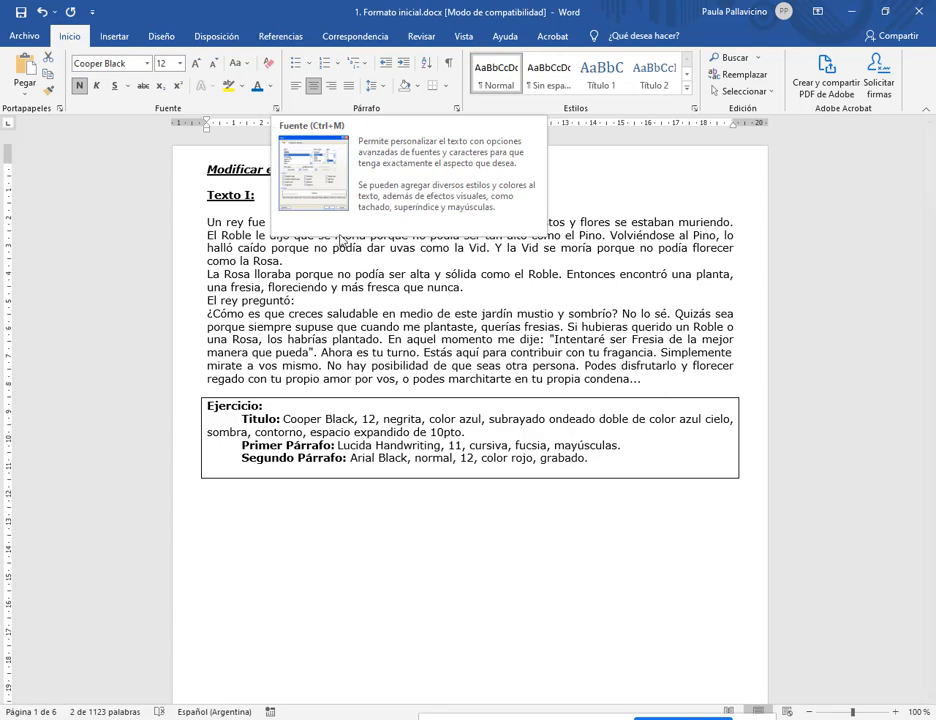
{"action": "left_click", "coordinate": [275, 108]}
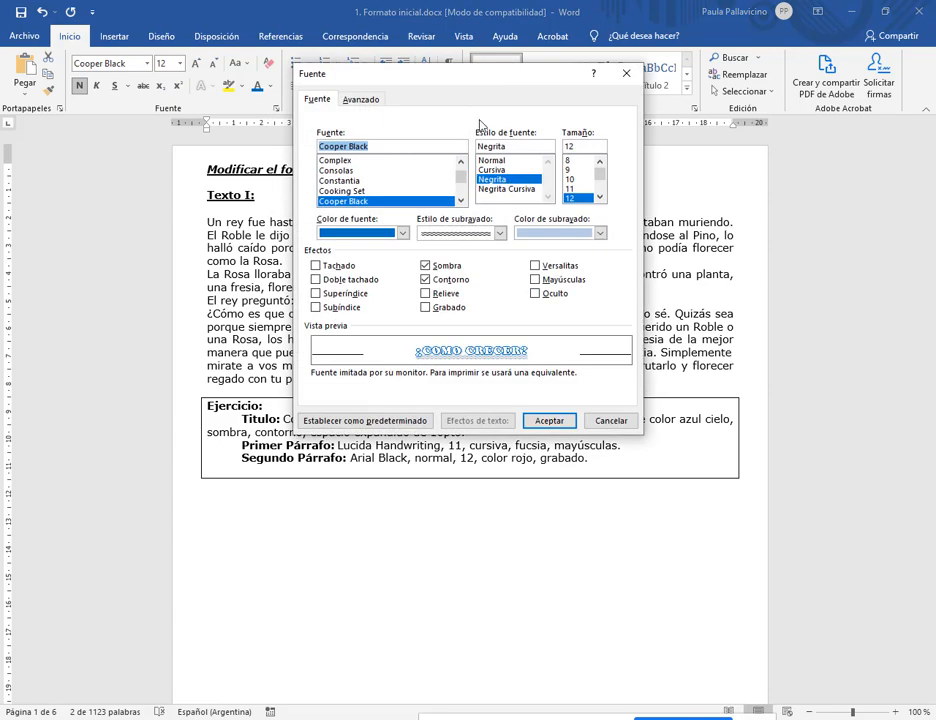
{"action": "left_click_drag", "start_coordinate": [451, 80], "coordinate": [472, 44]}
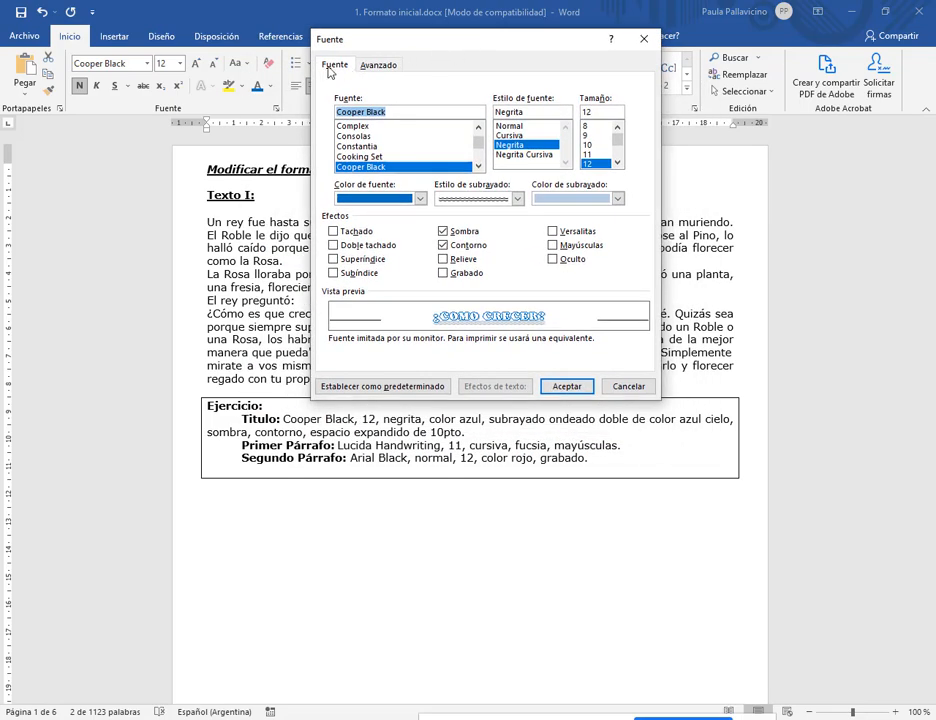
{"action": "mouse_move", "coordinate": [316, 48]}
{"action": "left_mouse_down"}
{"action": "mouse_move", "coordinate": [368, 77]}
{"action": "mouse_move", "coordinate": [409, 78]}
{"action": "left_mouse_up"}
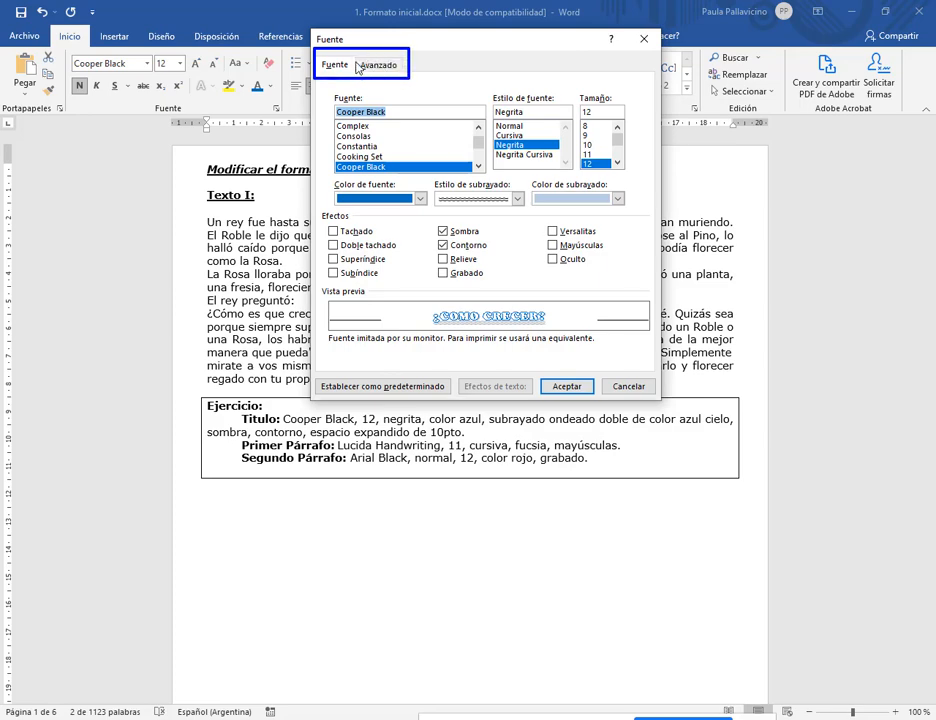
{"action": "mouse_move", "coordinate": [353, 56]}
{"action": "left_mouse_down"}
{"action": "mouse_move", "coordinate": [403, 66]}
{"action": "mouse_move", "coordinate": [407, 76]}
{"action": "left_mouse_up"}
{"action": "key", "text": "Escape"}
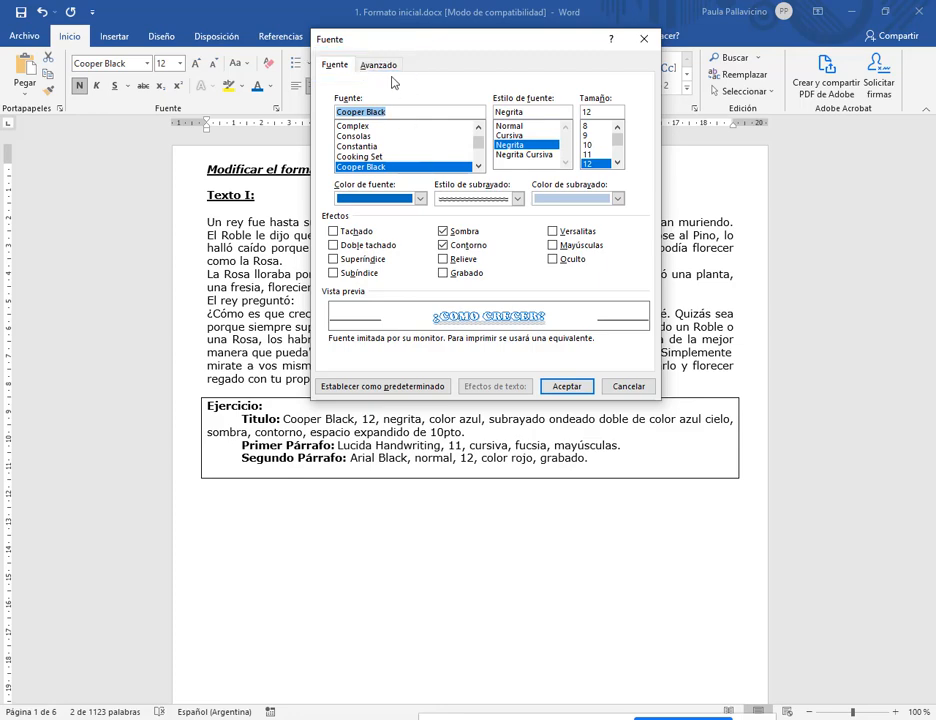
- Set the title's character spacing to Expandido with a value of 10 pto and apply it
{"action": "left_click", "coordinate": [380, 65]}
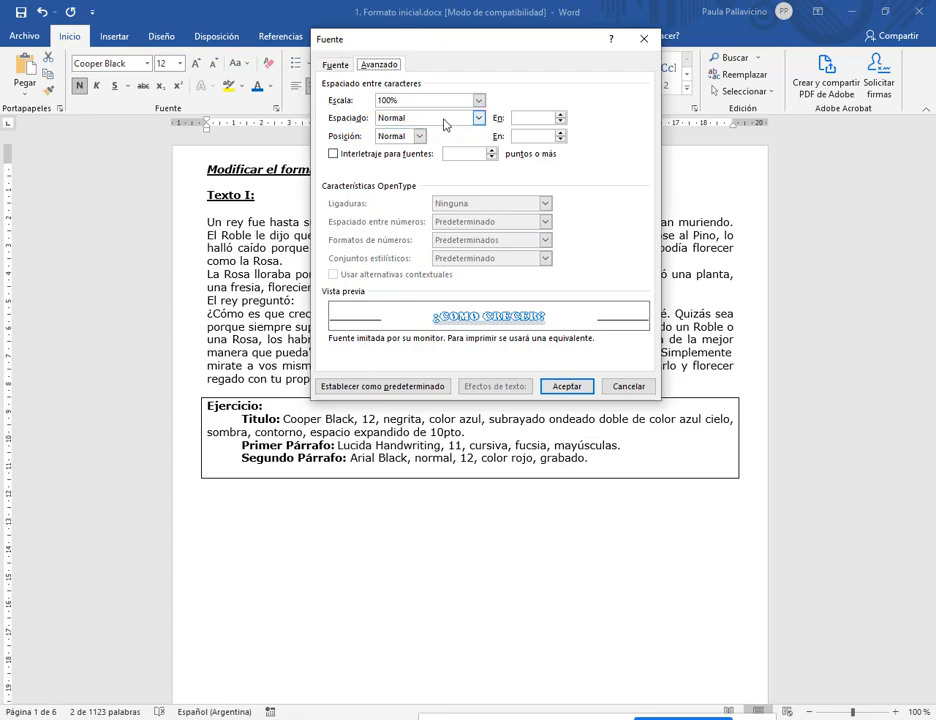
{"action": "left_click", "coordinate": [479, 119]}
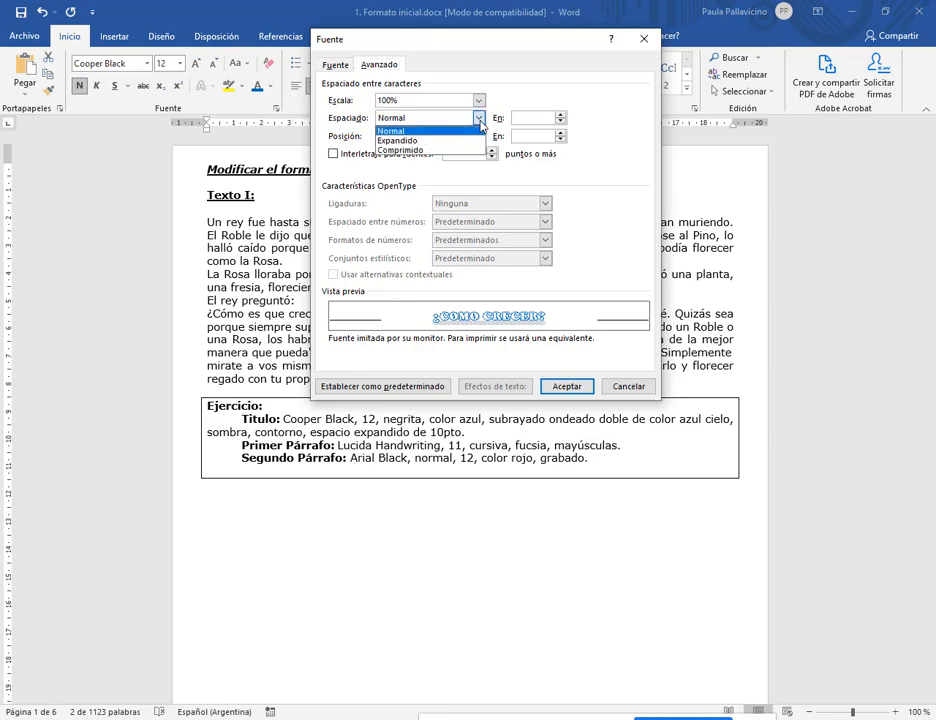
{"action": "left_click", "coordinate": [395, 141]}
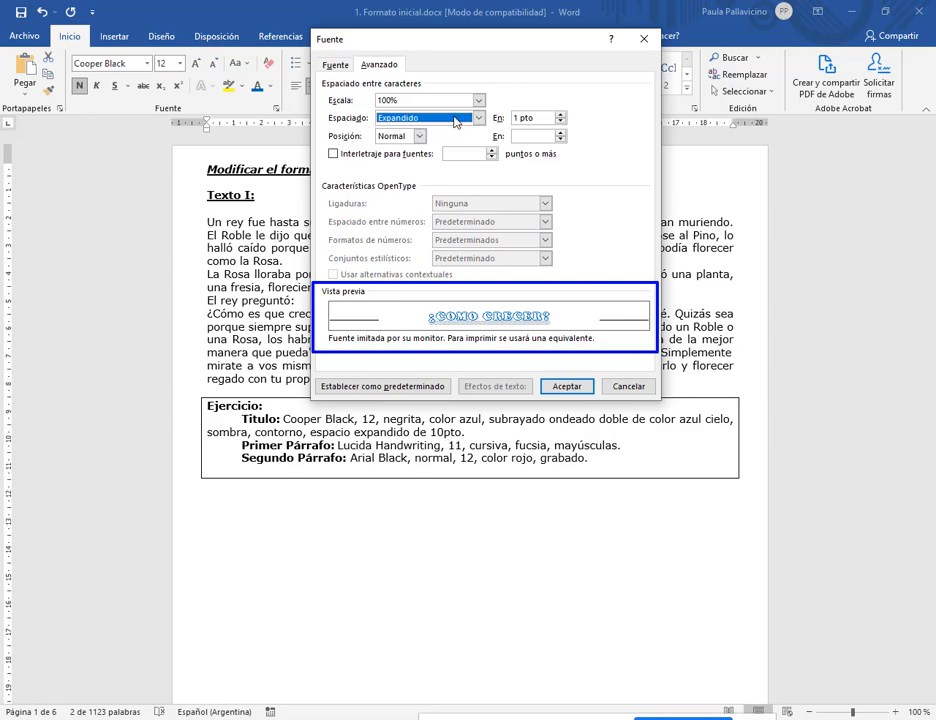
{"action": "left_click", "coordinate": [518, 119]}
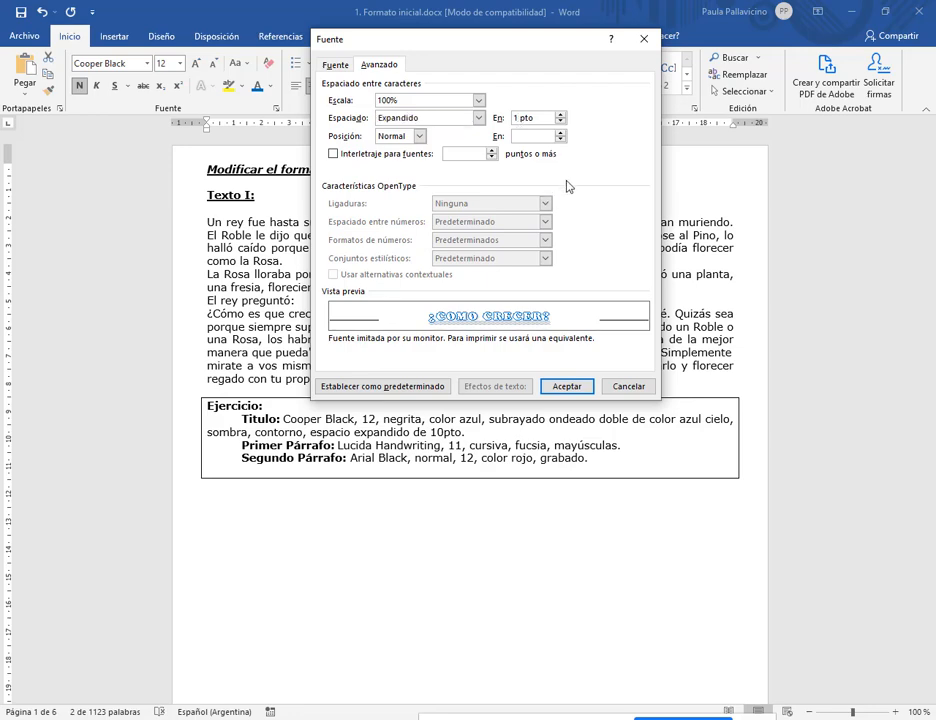
{"action": "type", "text": "0"}
{"action": "left_click", "coordinate": [528, 137]}
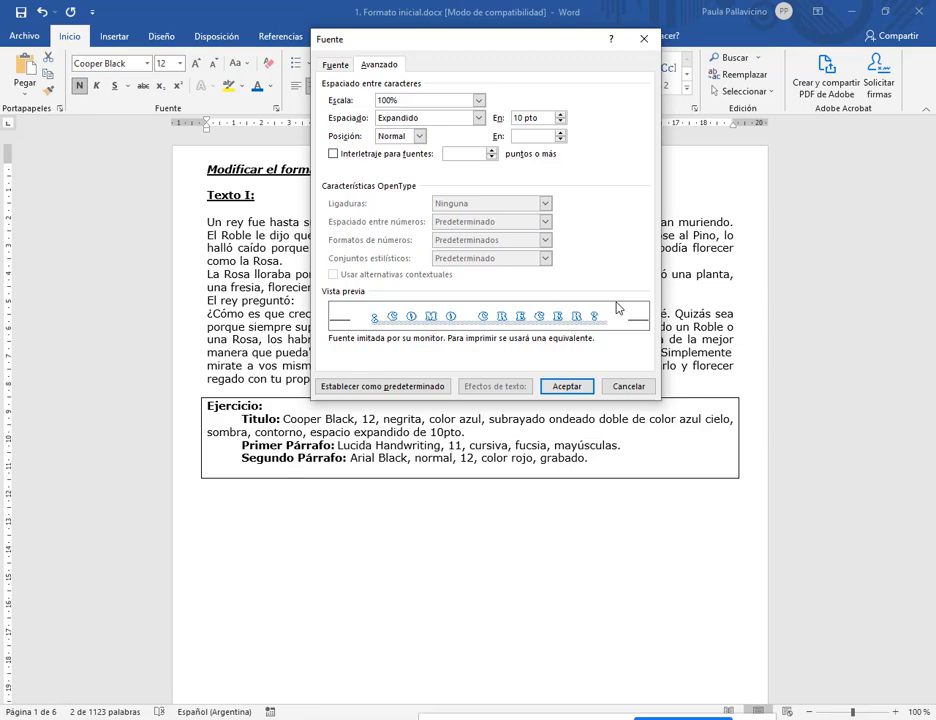
{"action": "left_click", "coordinate": [556, 386]}
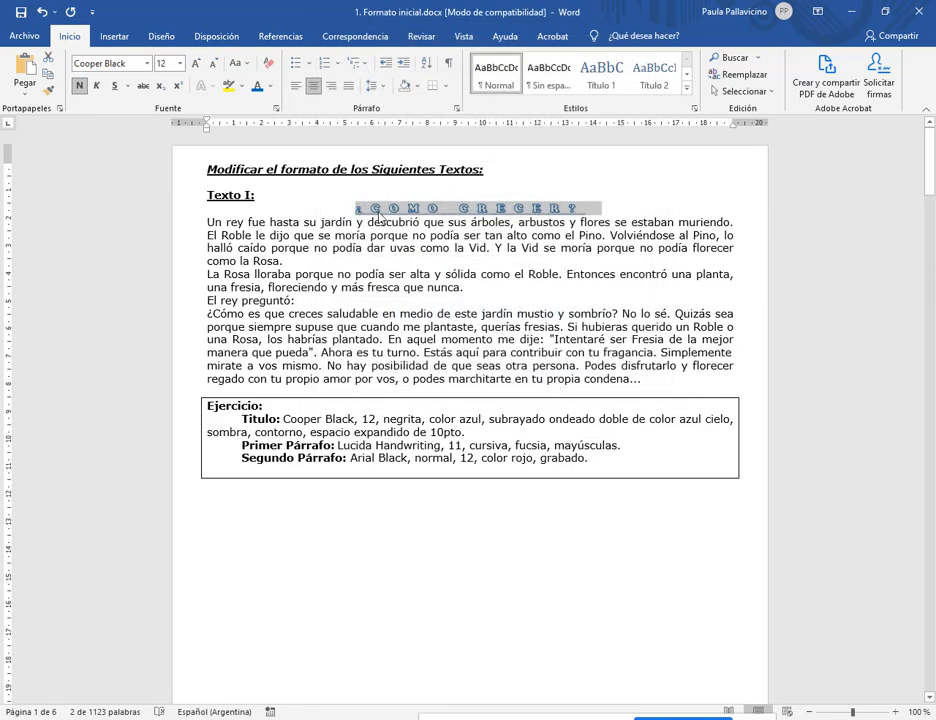
- Compare the formatted title with the Titulo requirements listed in the Ejercicio box
{"action": "left_click", "coordinate": [608, 208]}
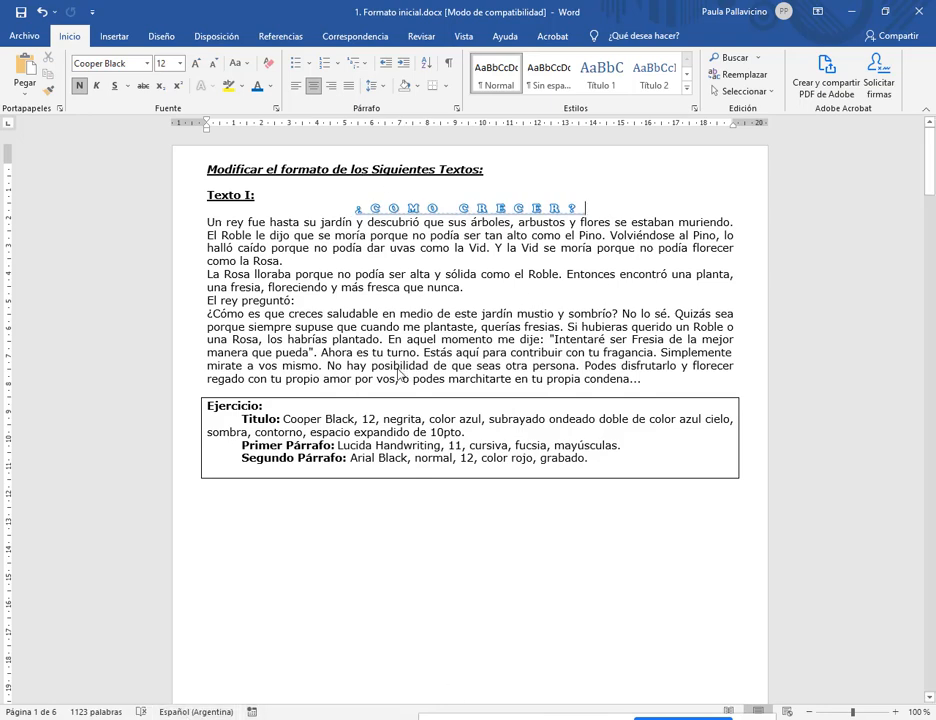
{"action": "left_click_drag", "start_coordinate": [467, 436], "coordinate": [241, 420]}
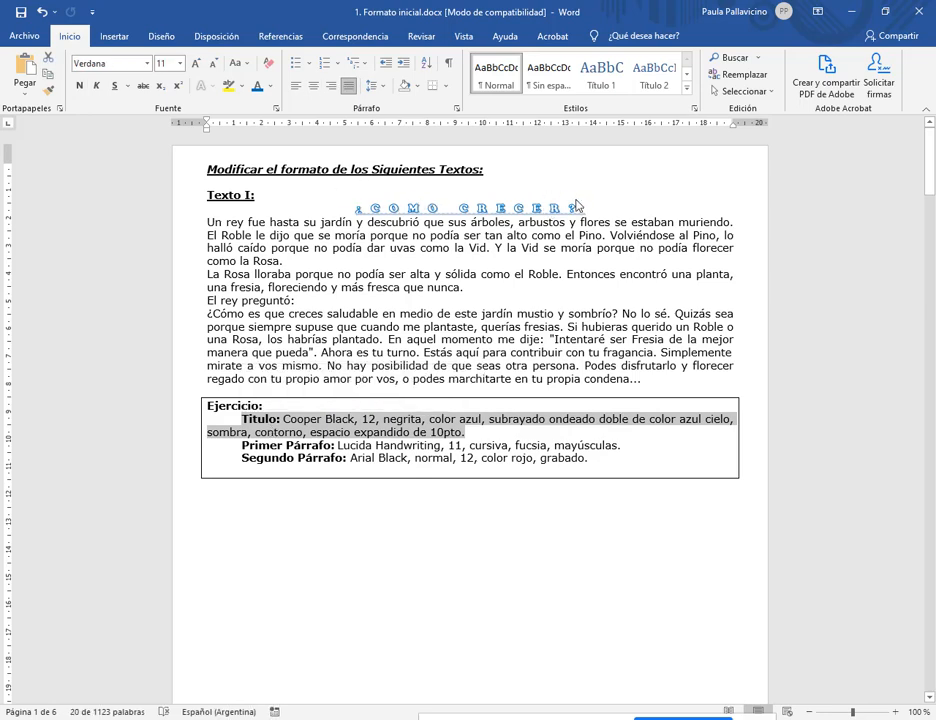
{"action": "left_click", "coordinate": [350, 458]}
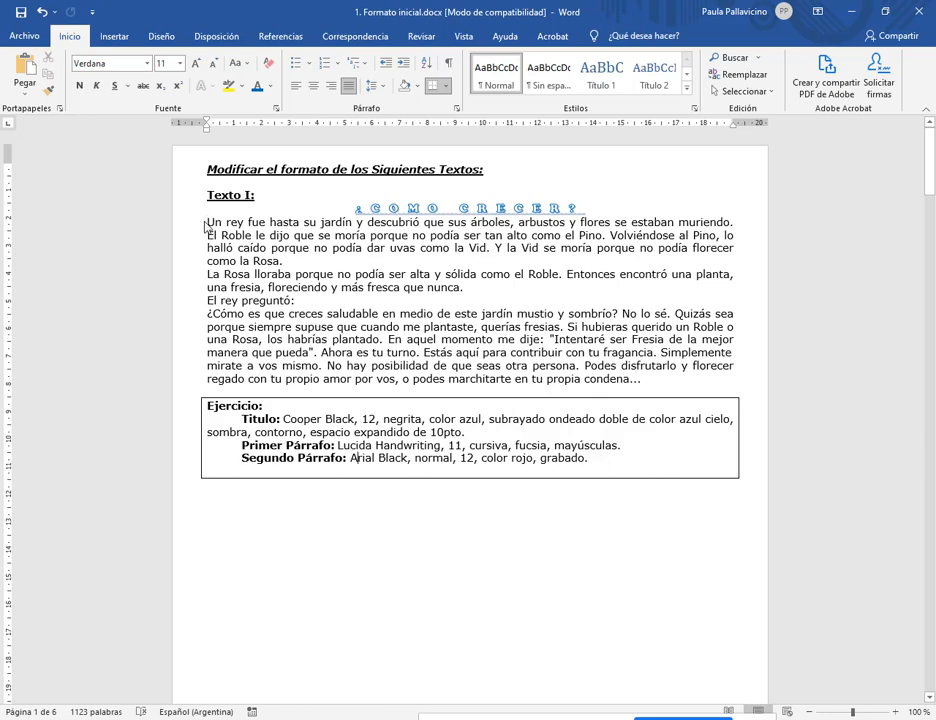
- Format the first paragraph, from "Un rey fue" to "como la Rosa", in the Lucida Handwriting font with italics
{"action": "left_click_drag", "start_coordinate": [205, 222], "coordinate": [285, 261]}
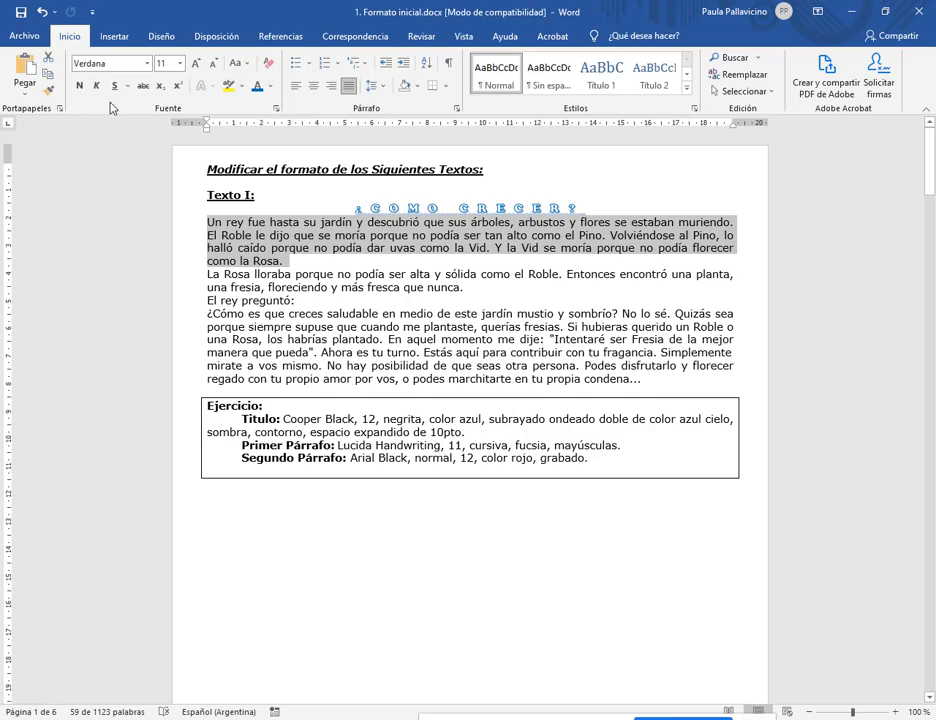
{"action": "left_click", "coordinate": [148, 66]}
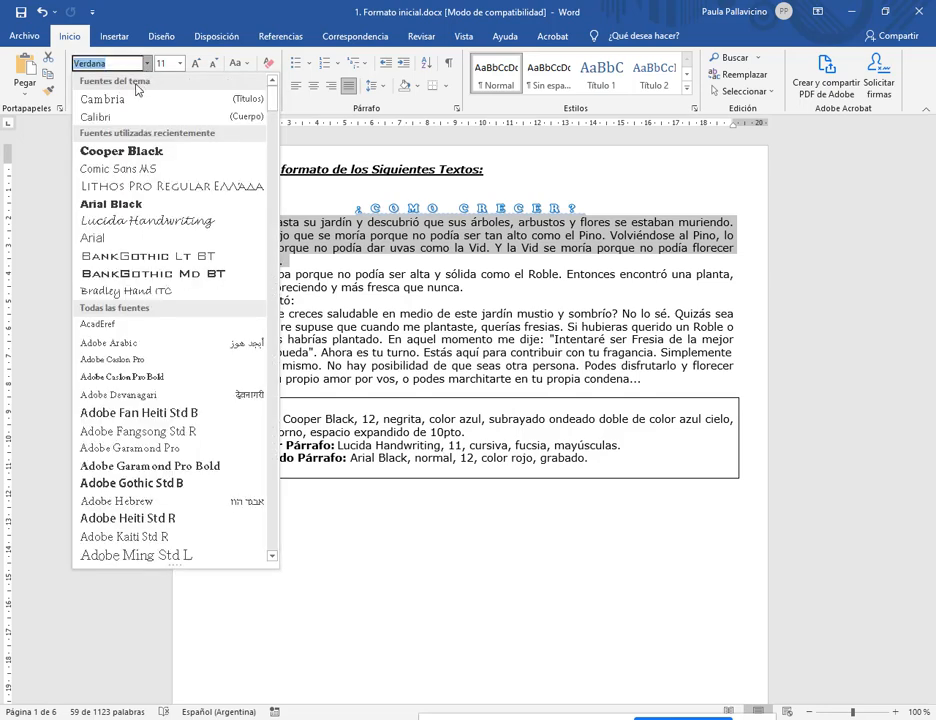
{"action": "type", "text": "Lucida Handwritin"}
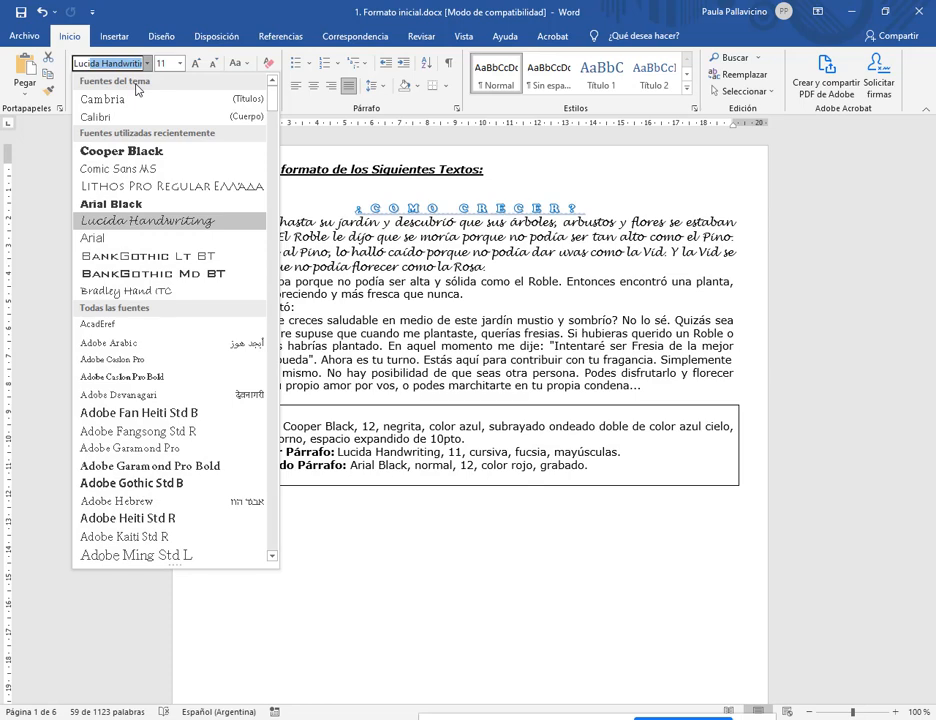
{"action": "left_click", "coordinate": [147, 64]}
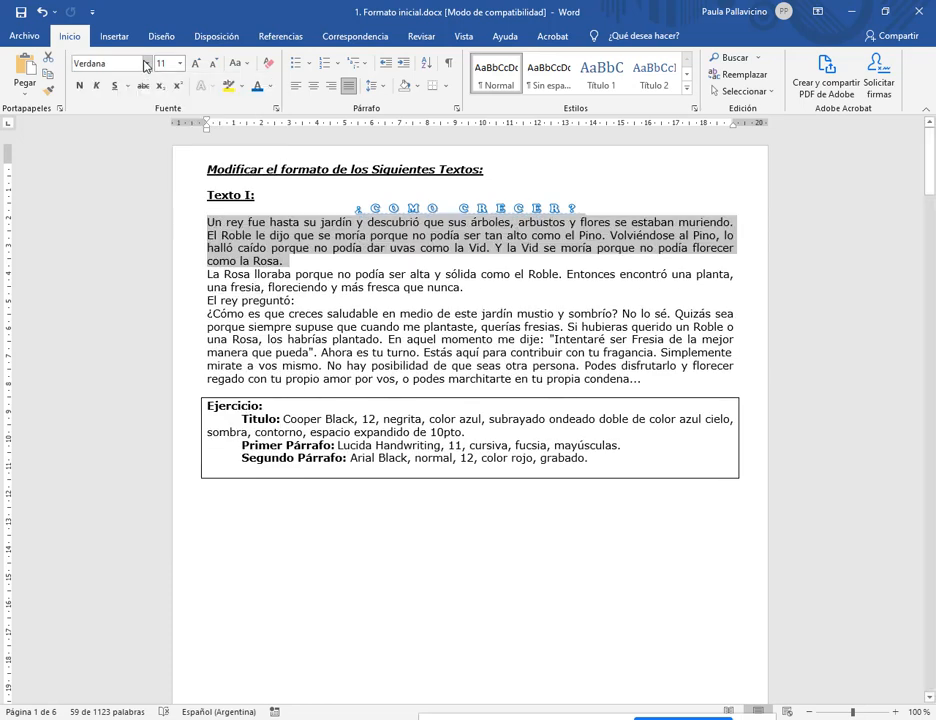
{"action": "left_click", "coordinate": [147, 64]}
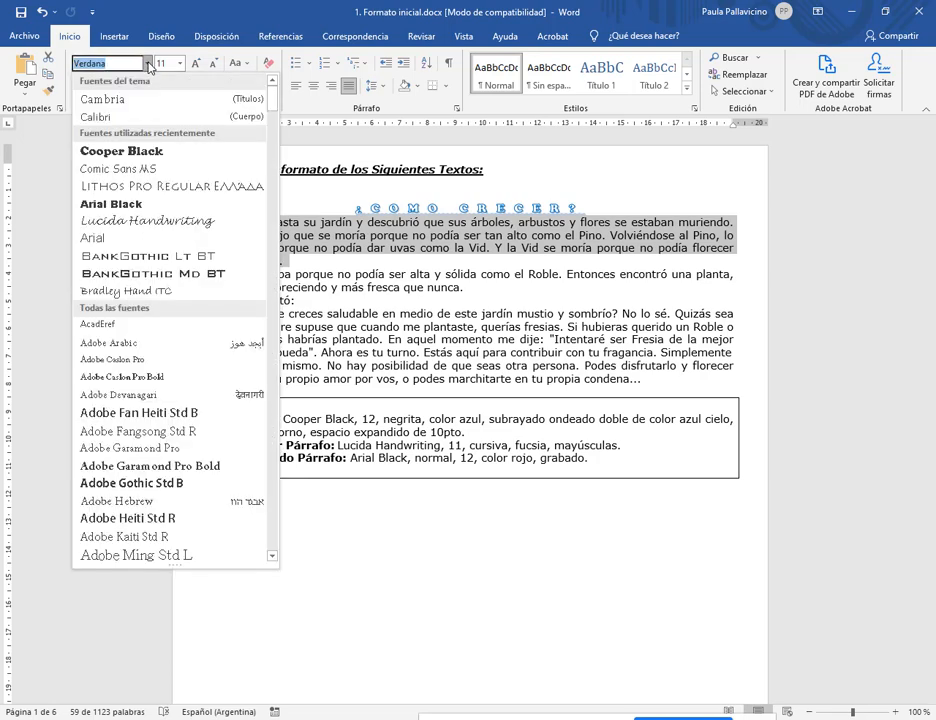
{"action": "type", "text": "Lucida Handwritin"}
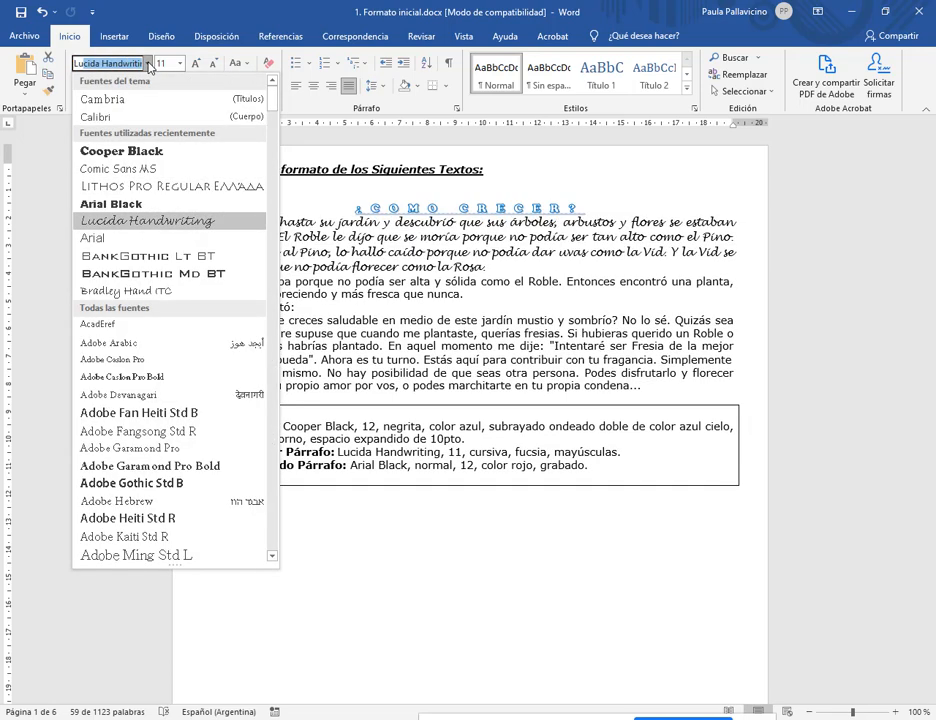
{"action": "left_click", "coordinate": [147, 222]}
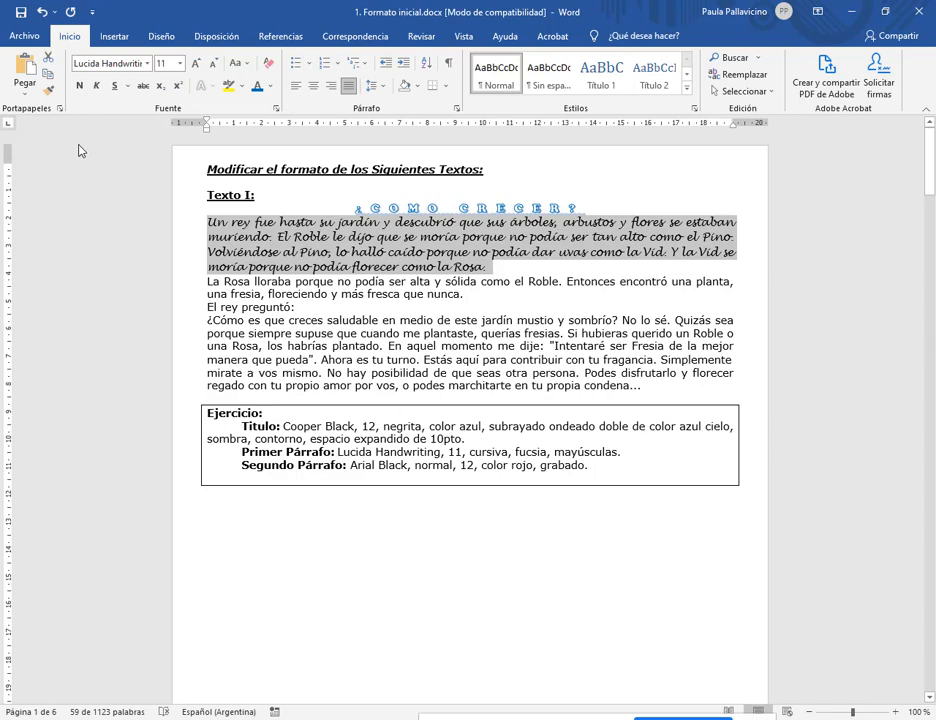
{"action": "left_click", "coordinate": [97, 88]}
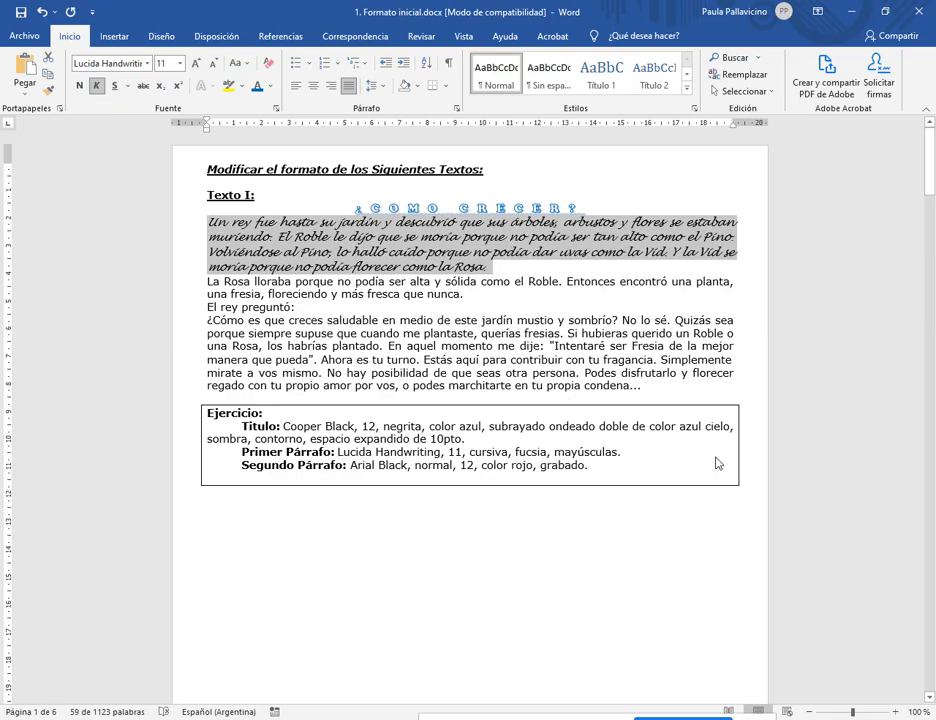
- Colour the first paragraph's text fuchsia, using a strong pink from the extended colour palette
{"action": "left_click", "coordinate": [271, 90]}
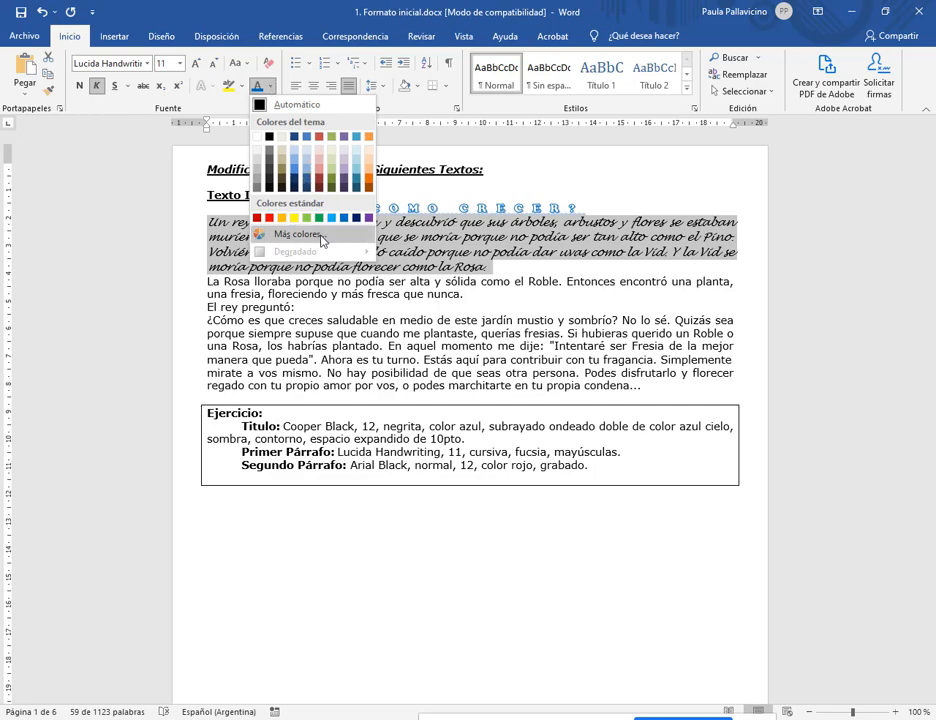
{"action": "left_click", "coordinate": [320, 236]}
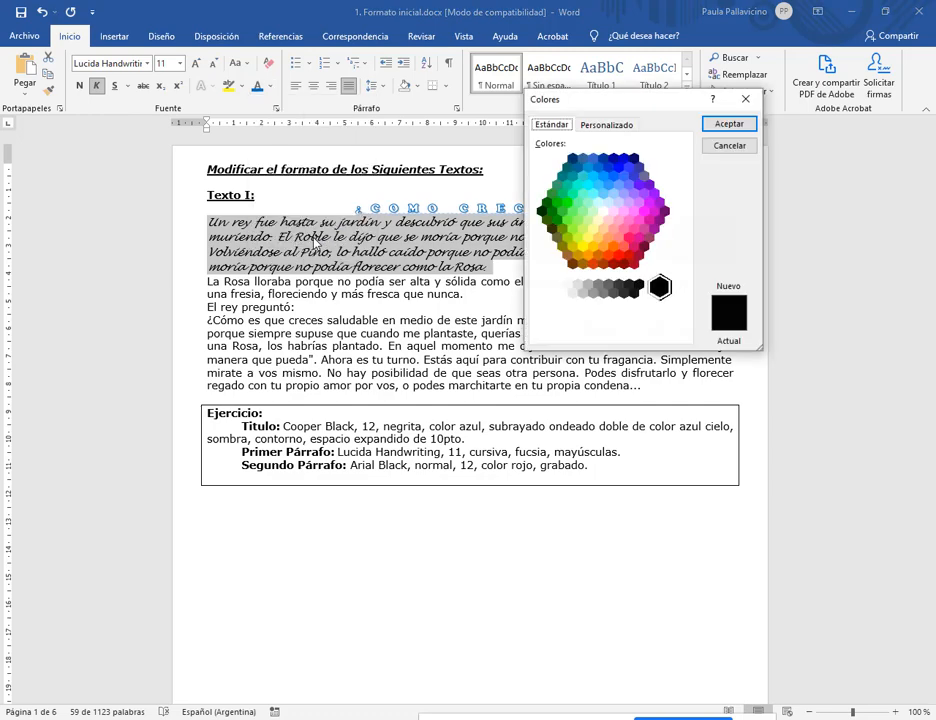
{"action": "left_click", "coordinate": [628, 221]}
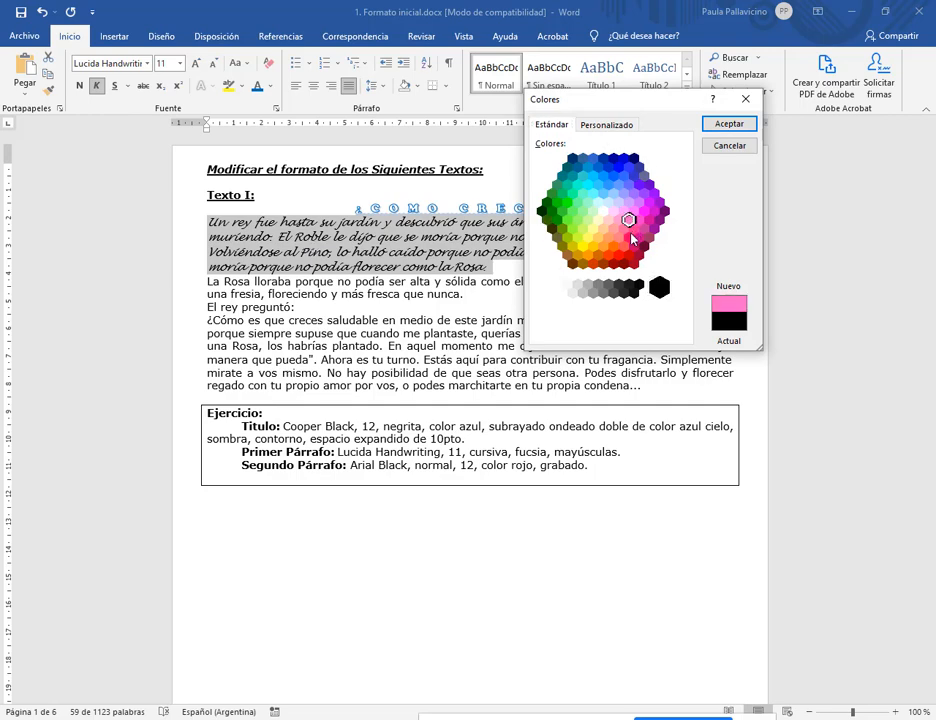
{"action": "left_click", "coordinate": [633, 230]}
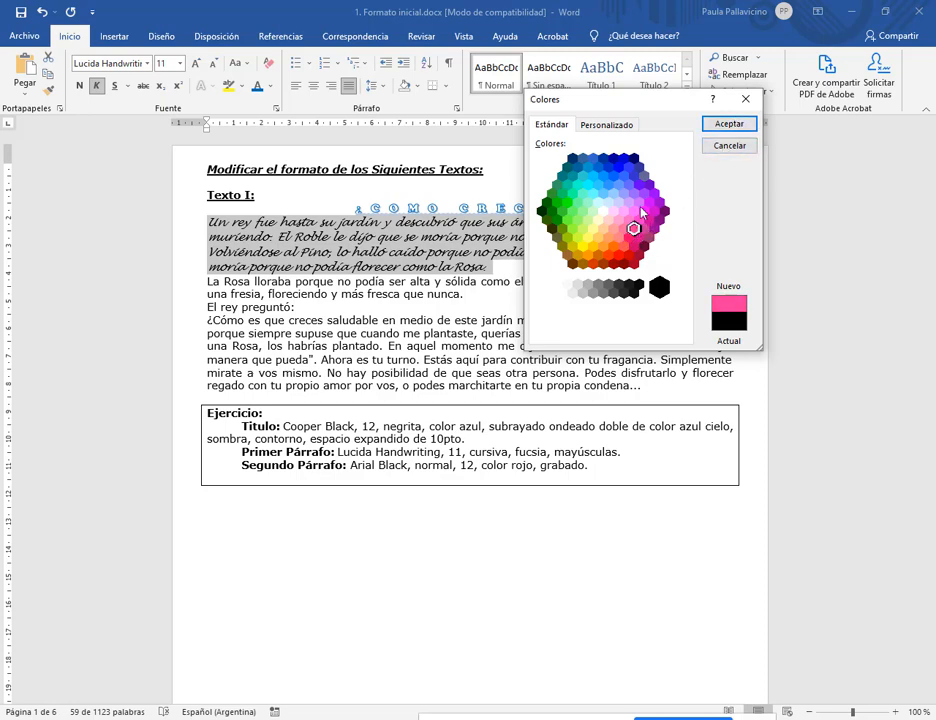
{"action": "left_click", "coordinate": [593, 194]}
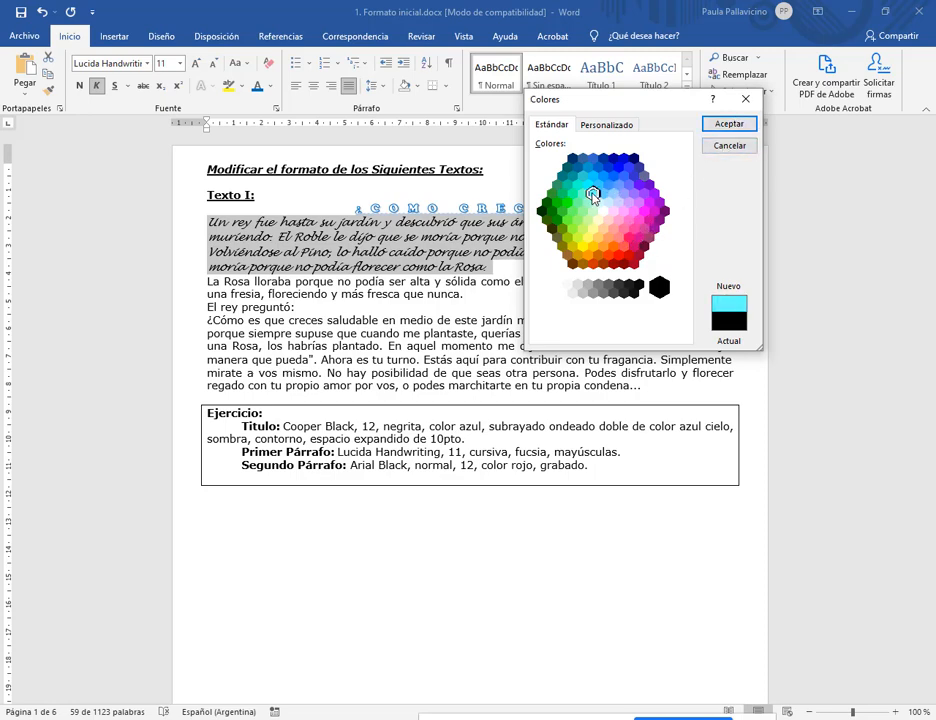
{"action": "left_click", "coordinate": [629, 237]}
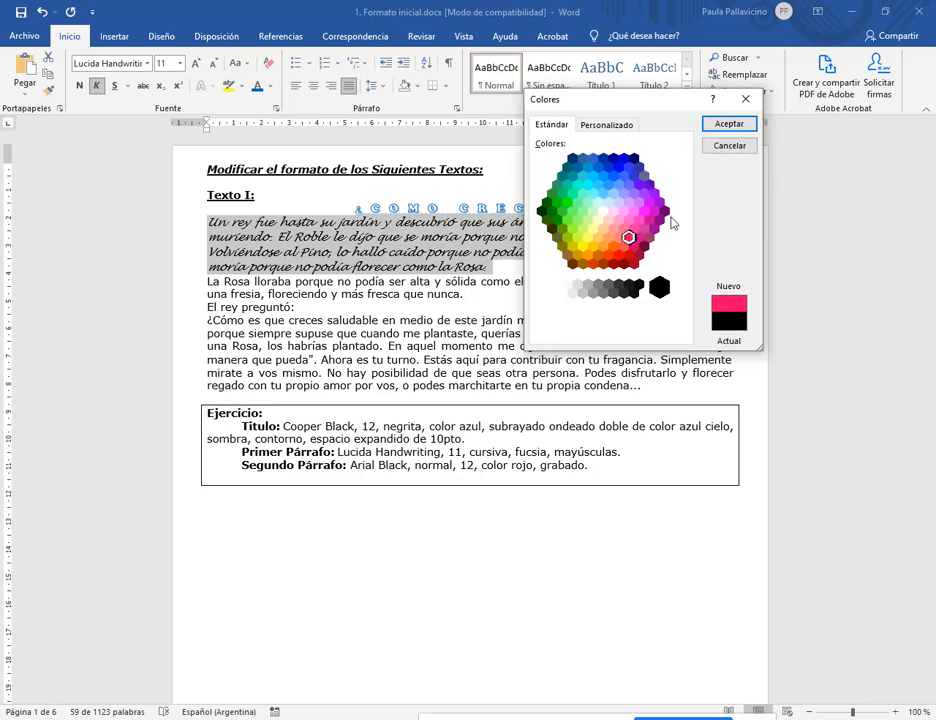
{"action": "left_click", "coordinate": [729, 124]}
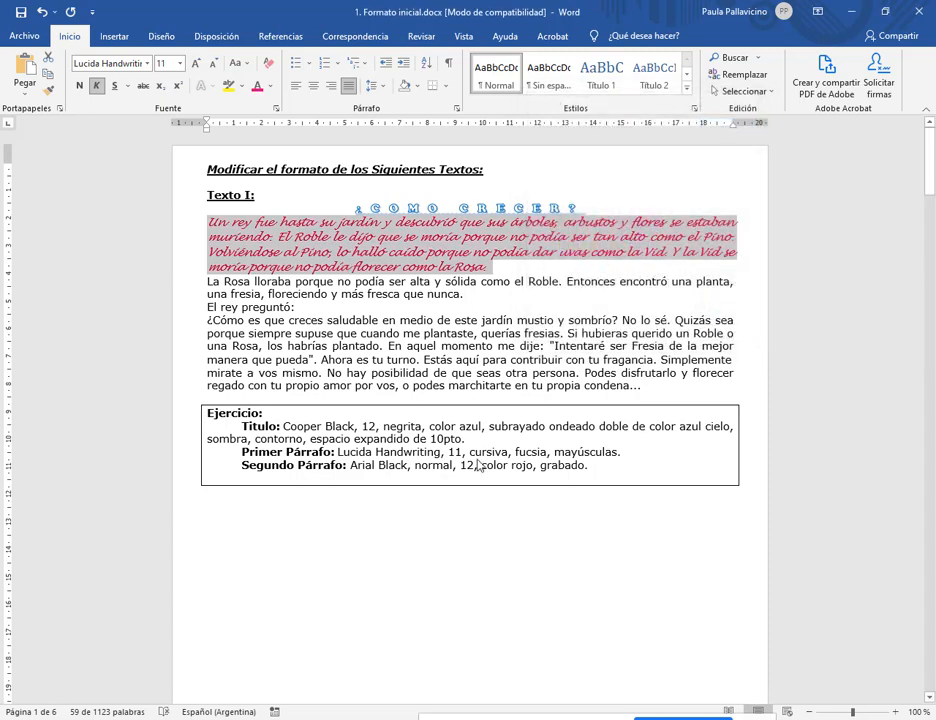
- Reselect the first paragraph, point out the font formatting tools and examine the change-case options, including MAYÚSCULAS, without applying any
{"action": "left_click", "coordinate": [566, 455]}
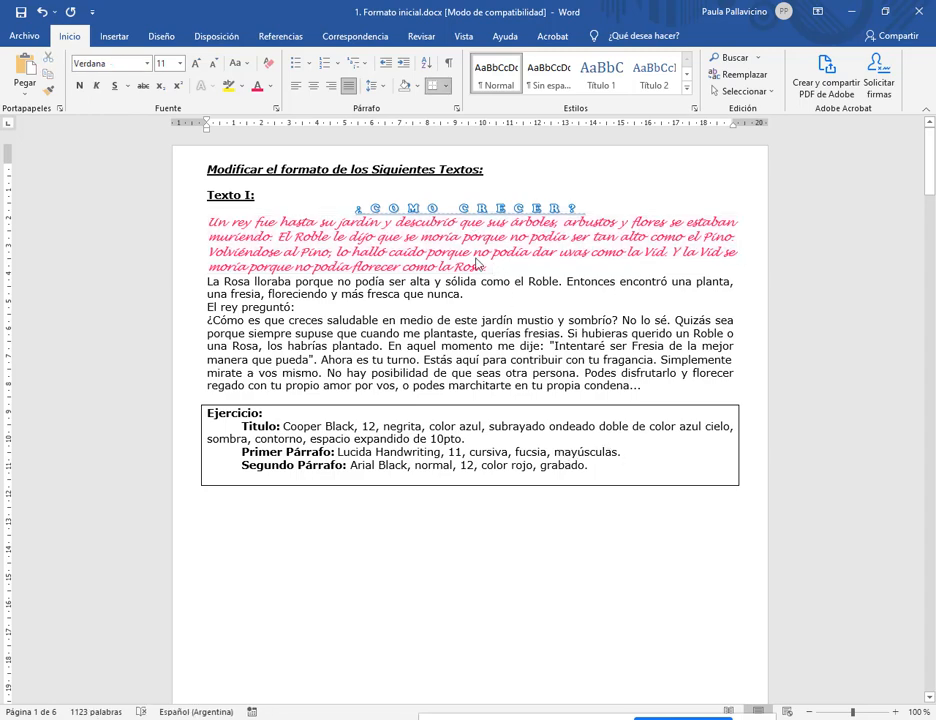
{"action": "left_click_drag", "start_coordinate": [488, 268], "coordinate": [208, 221]}
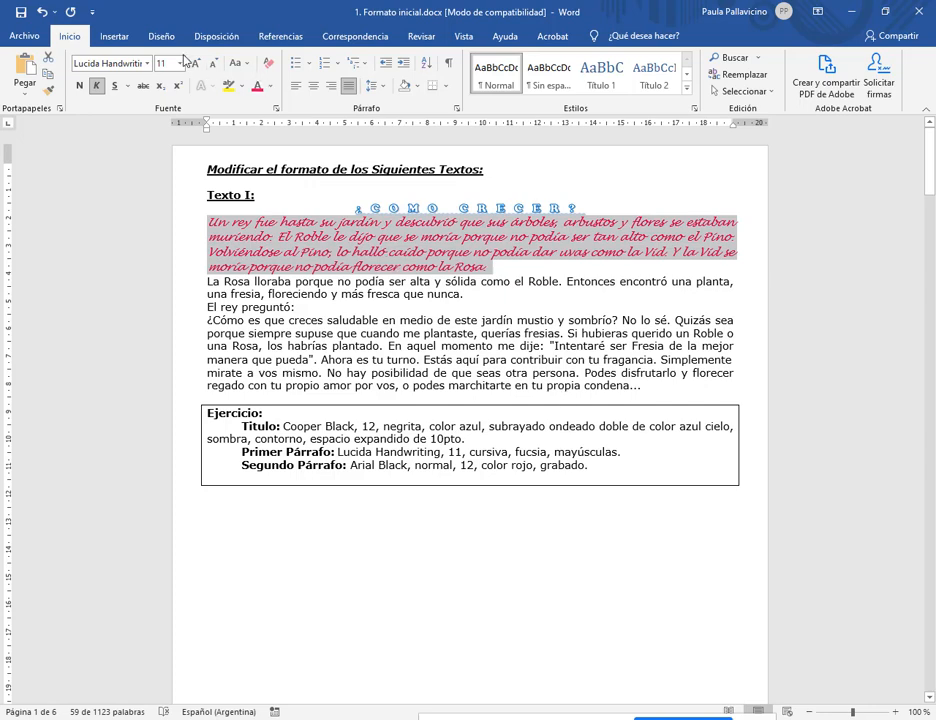
{"action": "mouse_move", "coordinate": [62, 46]}
{"action": "left_mouse_down"}
{"action": "mouse_move", "coordinate": [260, 98]}
{"action": "mouse_move", "coordinate": [300, 120]}
{"action": "left_mouse_up"}
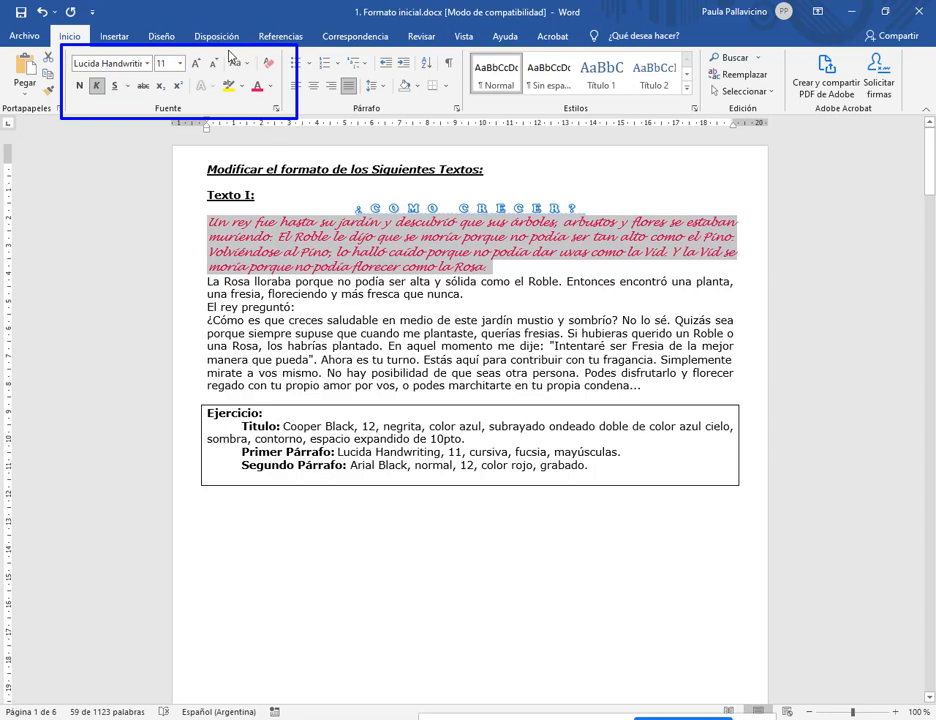
{"action": "left_click_drag", "start_coordinate": [224, 46], "coordinate": [258, 72]}
{"action": "left_click", "coordinate": [243, 63]}
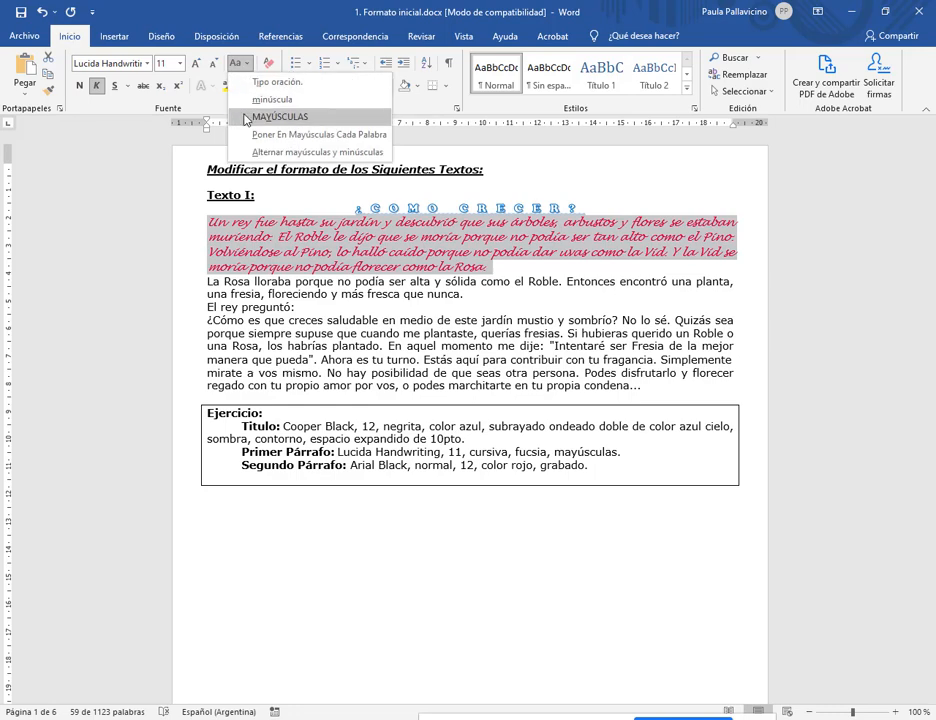
{"action": "left_click", "coordinate": [261, 6]}
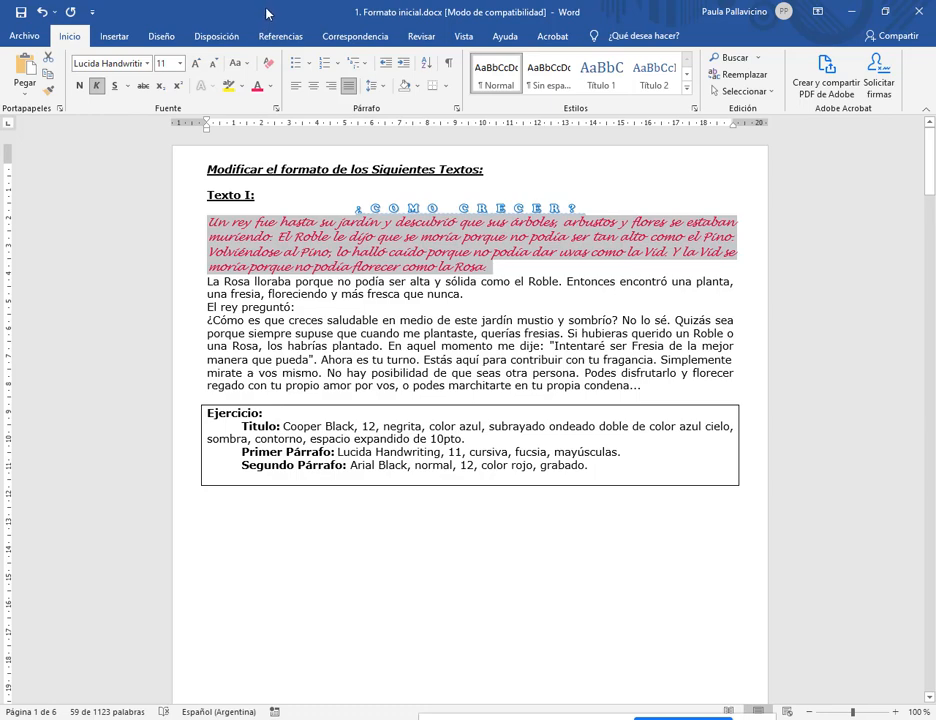
- Apply the Mayúsculas font effect to the selected first paragraph and deselect it
{"action": "left_click", "coordinate": [276, 109]}
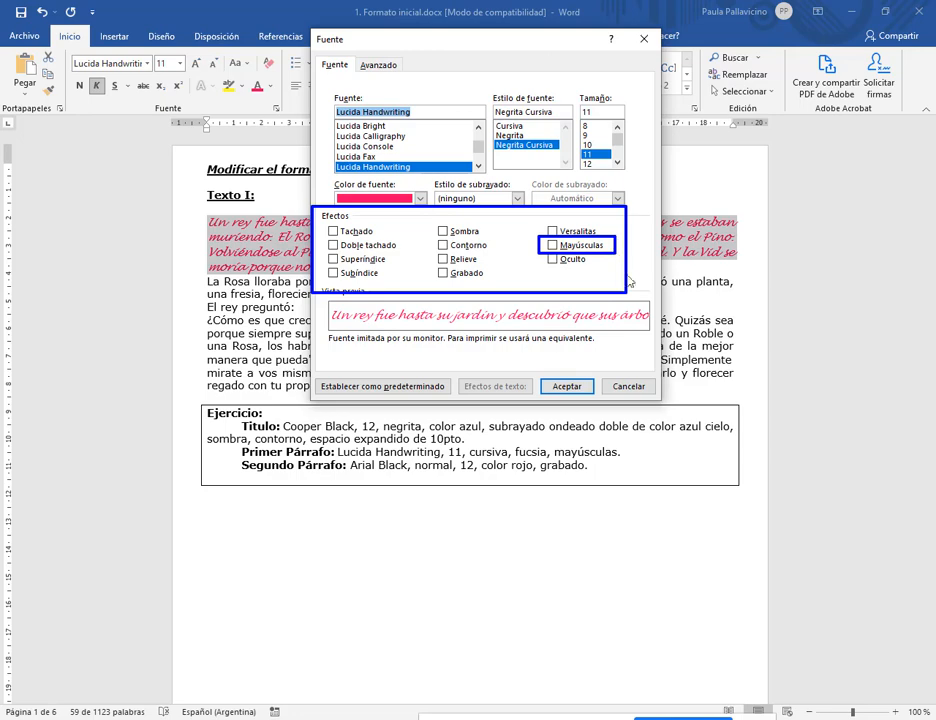
{"action": "left_click", "coordinate": [556, 245]}
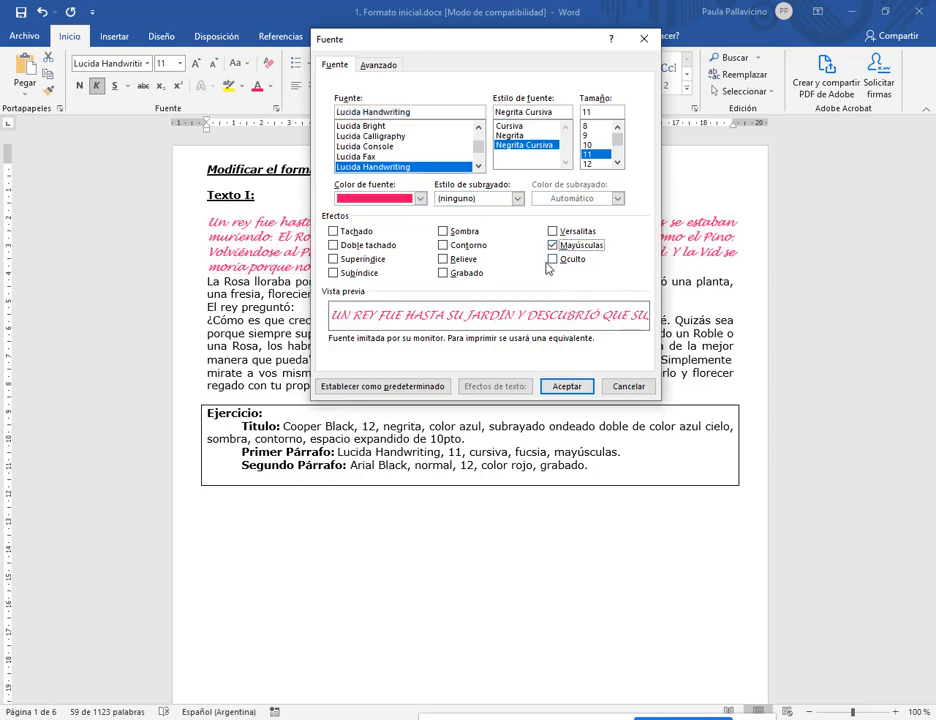
{"action": "left_click", "coordinate": [566, 386]}
{"action": "left_click", "coordinate": [426, 296]}
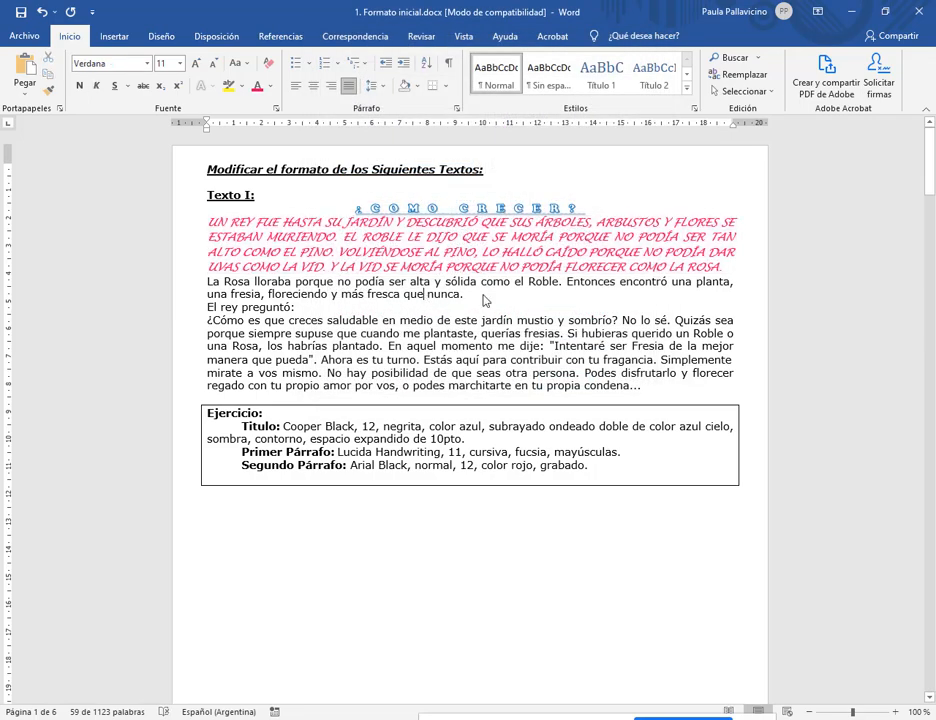
- Examine the change-case options, also with the initial "L" of "La Rosa lloraba" selected, without applying any
{"action": "left_click", "coordinate": [247, 64]}
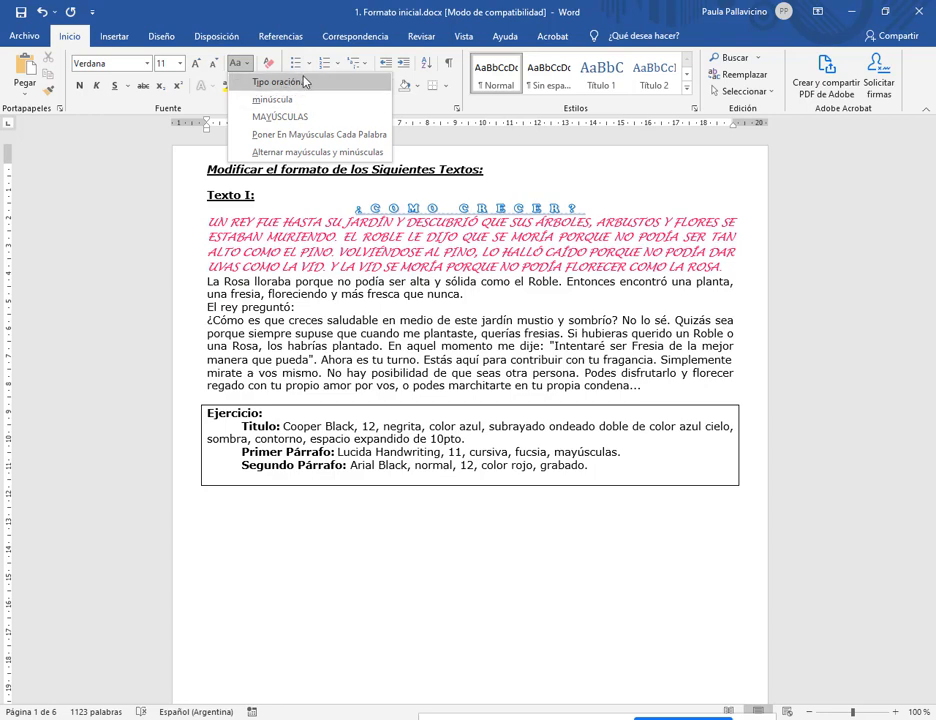
{"action": "left_click", "coordinate": [221, 288]}
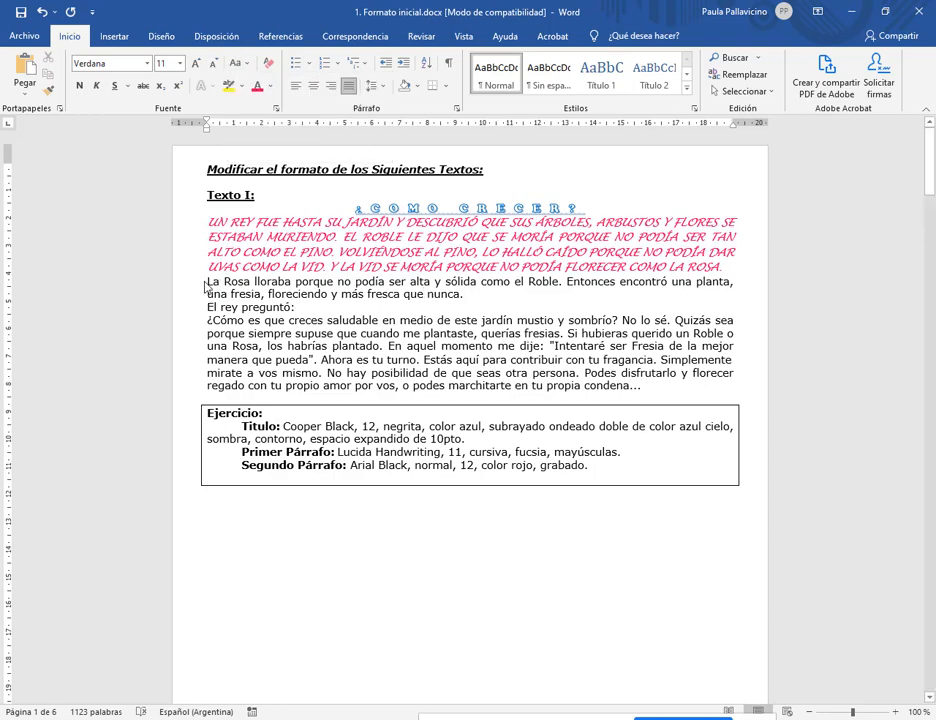
{"action": "double_click", "coordinate": [214, 284]}
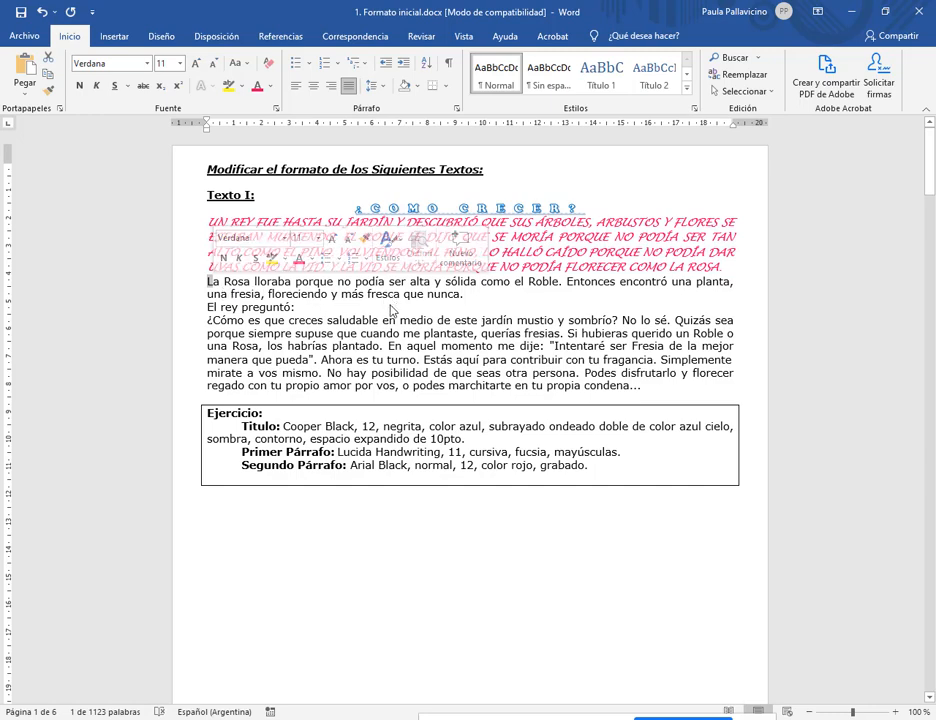
{"action": "left_click", "coordinate": [238, 64]}
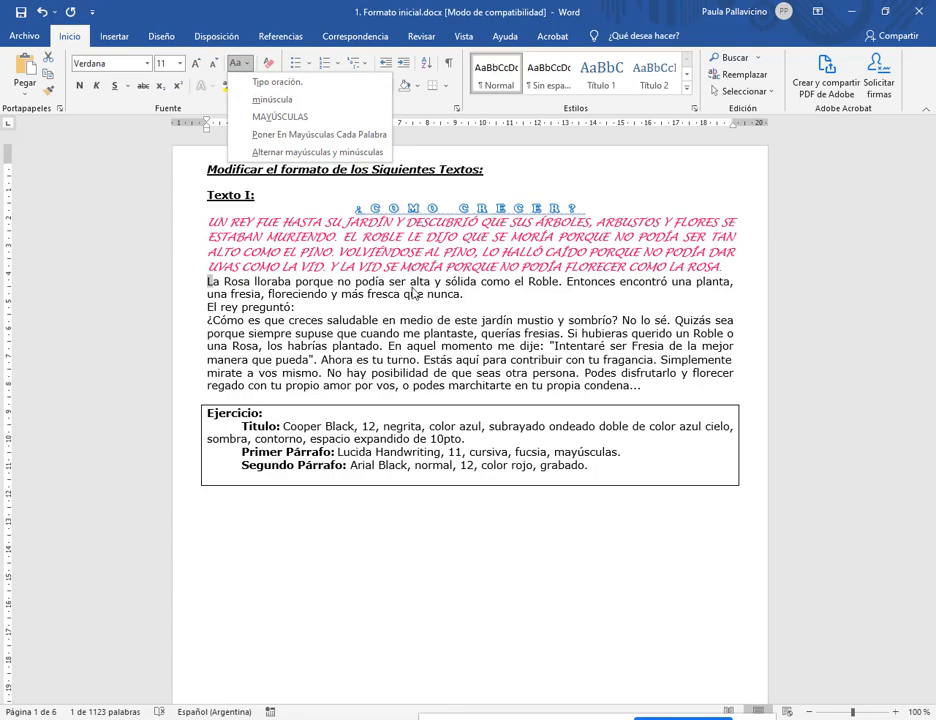
{"action": "left_click", "coordinate": [396, 332]}
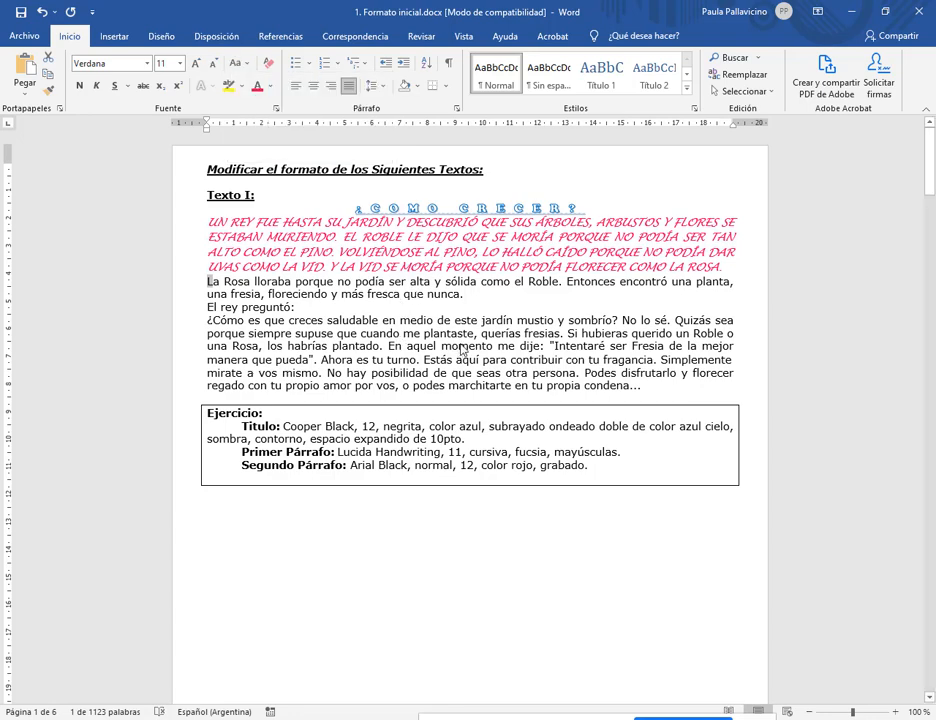
{"action": "left_click", "coordinate": [220, 294]}
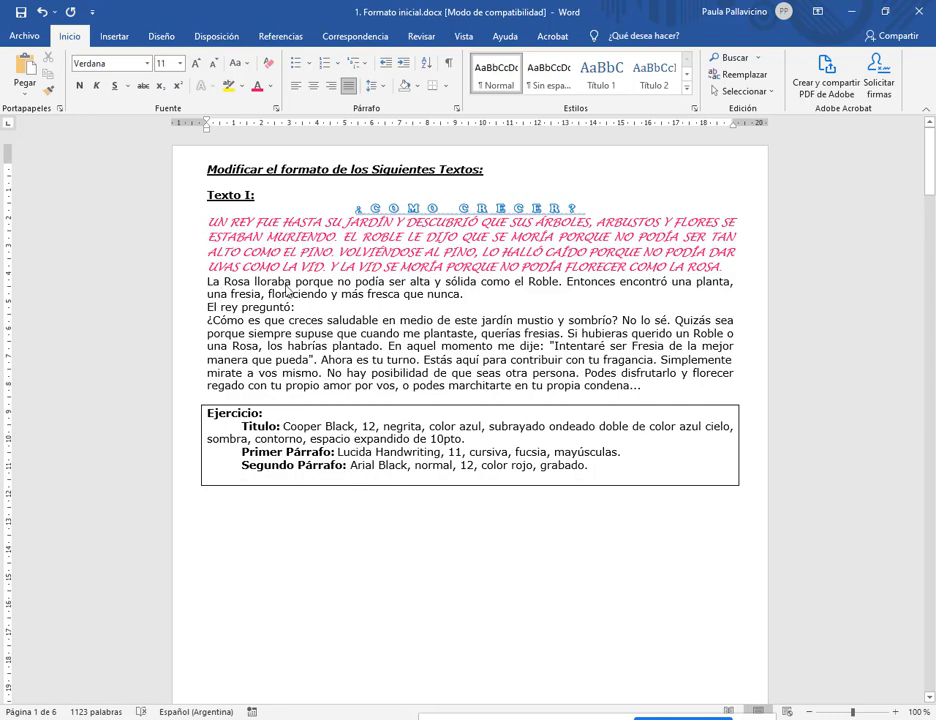
- Format the second paragraph, from "La Rosa lloraba" to "fresca que nunca", in Arial Black with the Normal font style
{"action": "left_click_drag", "start_coordinate": [208, 286], "coordinate": [437, 295]}
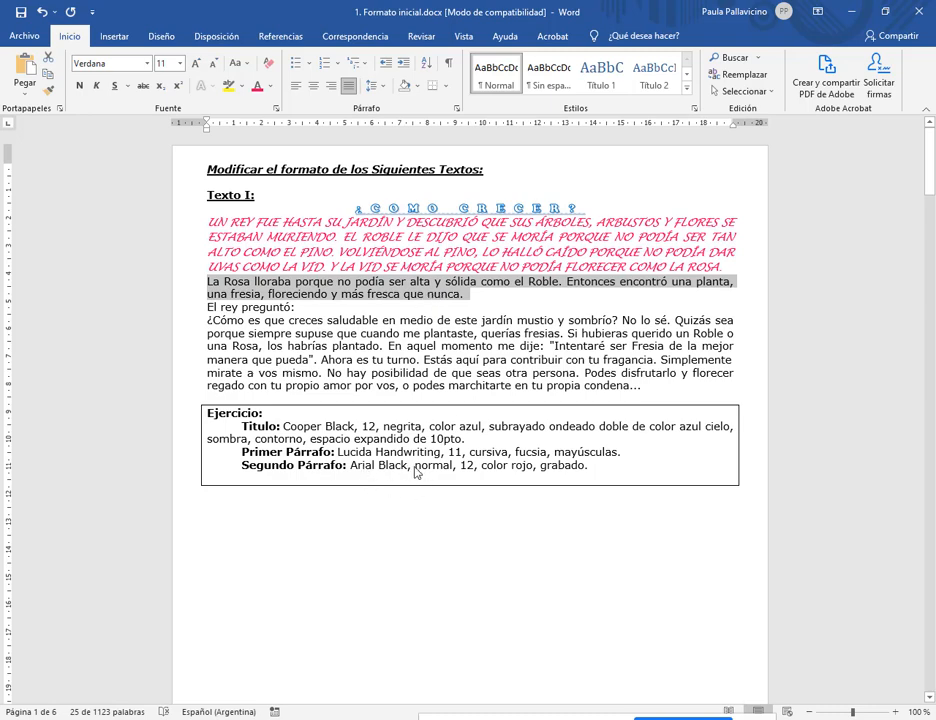
{"action": "left_click", "coordinate": [148, 63]}
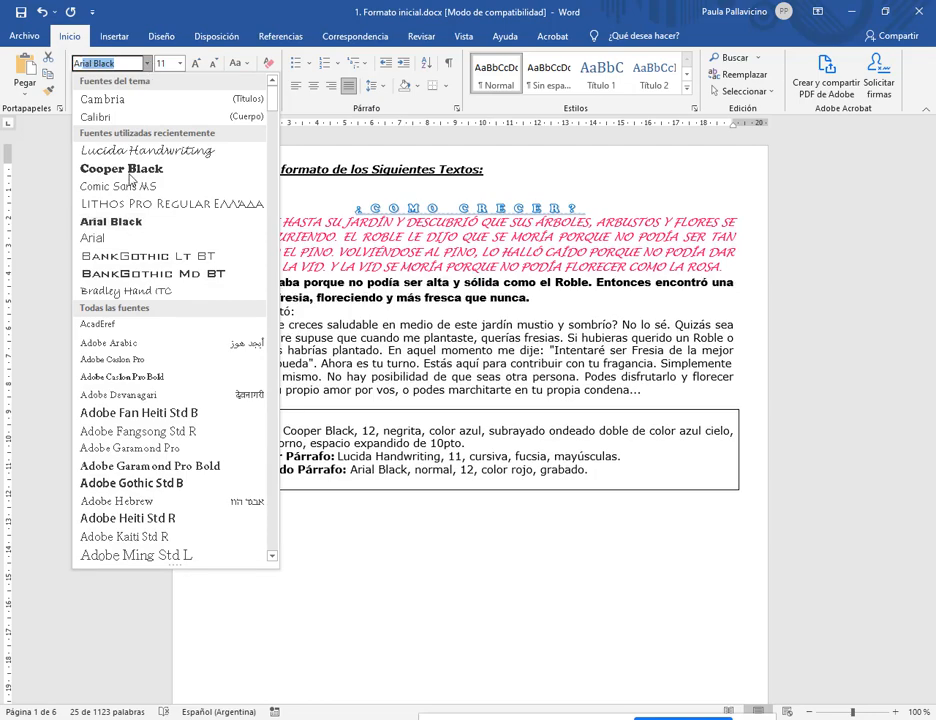
{"action": "left_click", "coordinate": [125, 226]}
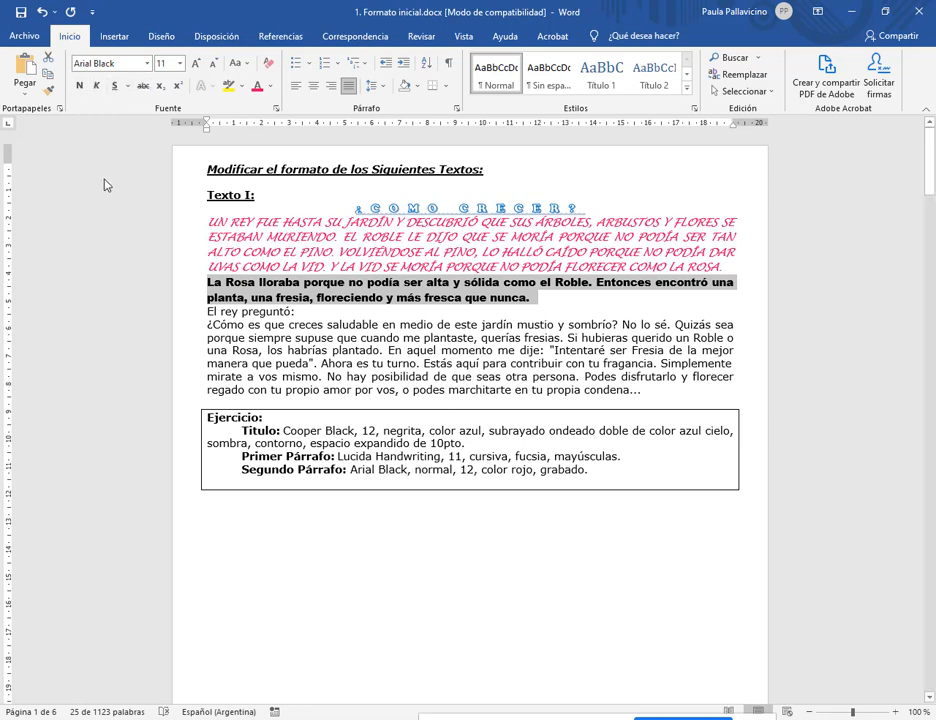
{"action": "left_click", "coordinate": [276, 108]}
{"action": "left_click_drag", "start_coordinate": [466, 47], "coordinate": [490, 63]}
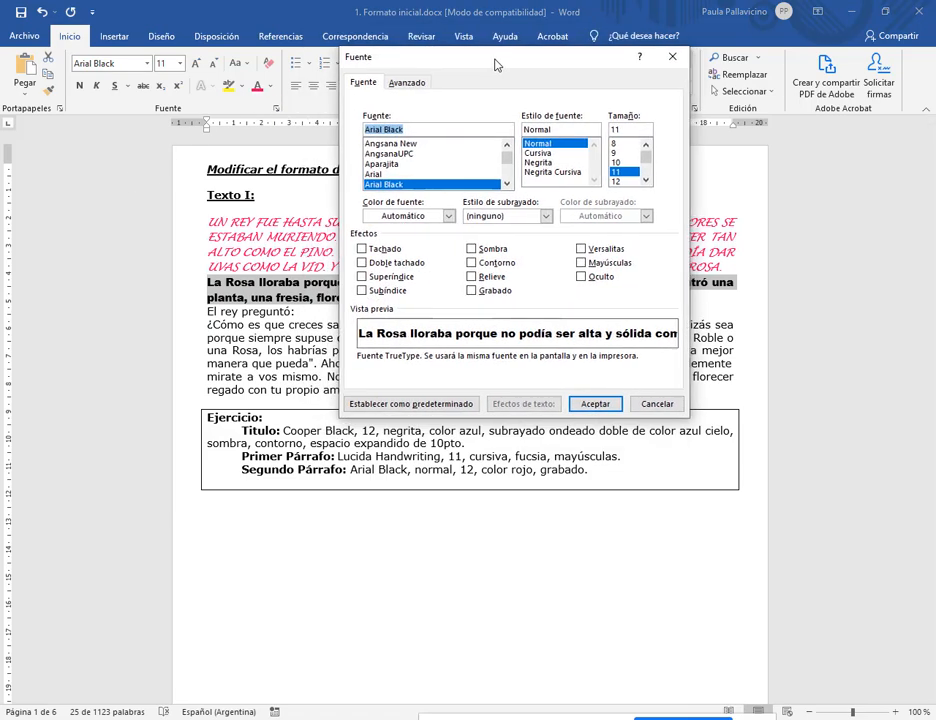
{"action": "left_click", "coordinate": [541, 145]}
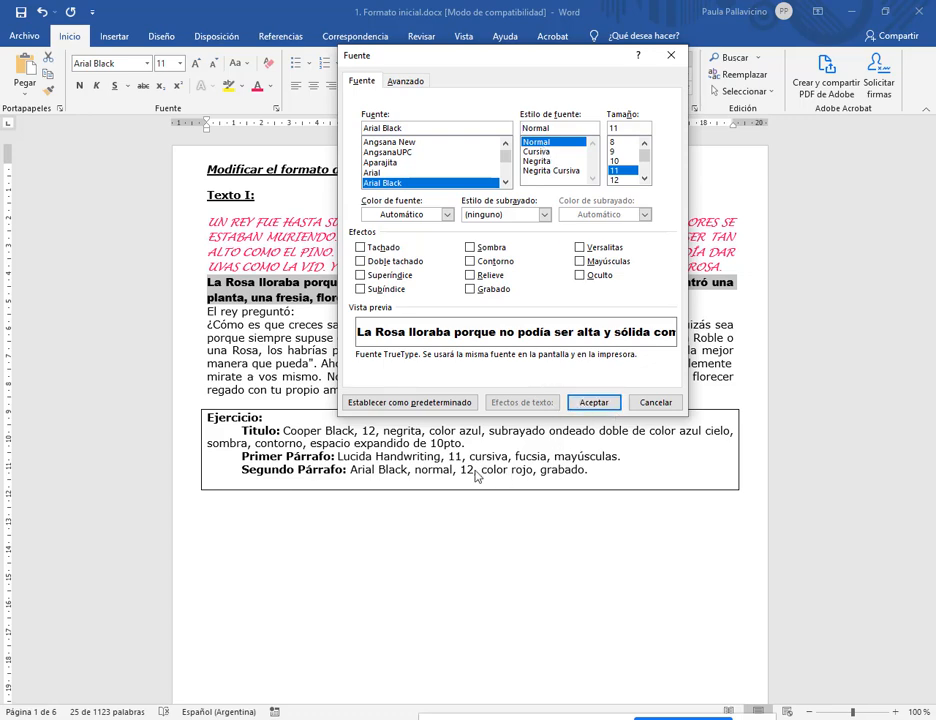
{"action": "left_click", "coordinate": [594, 402]}
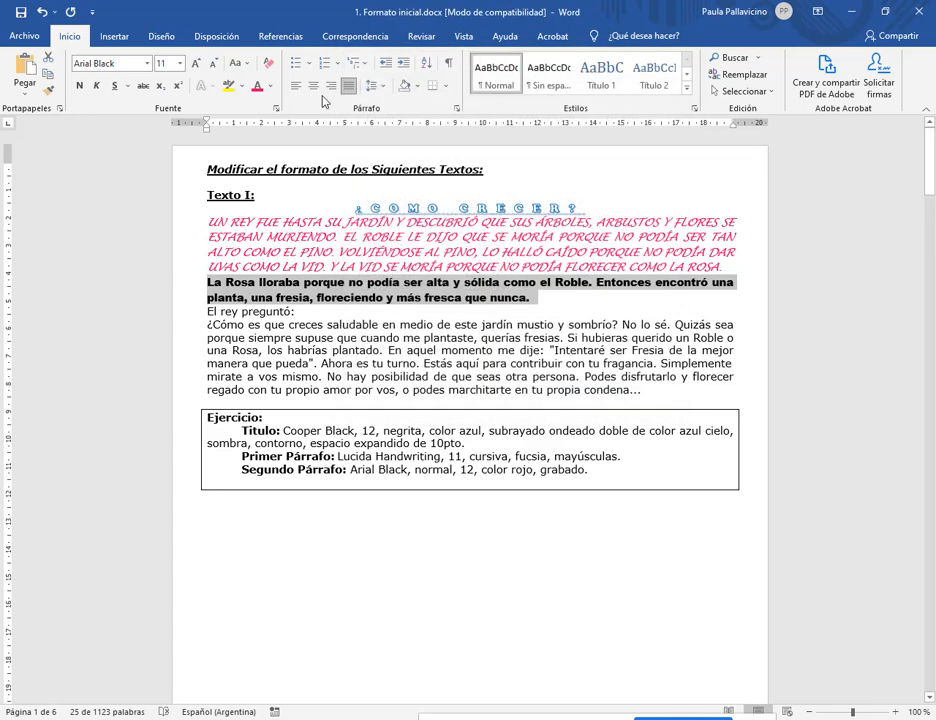
- Colour the second paragraph's text standard red and apply the Grabado effect to it
{"action": "left_click", "coordinate": [269, 86]}
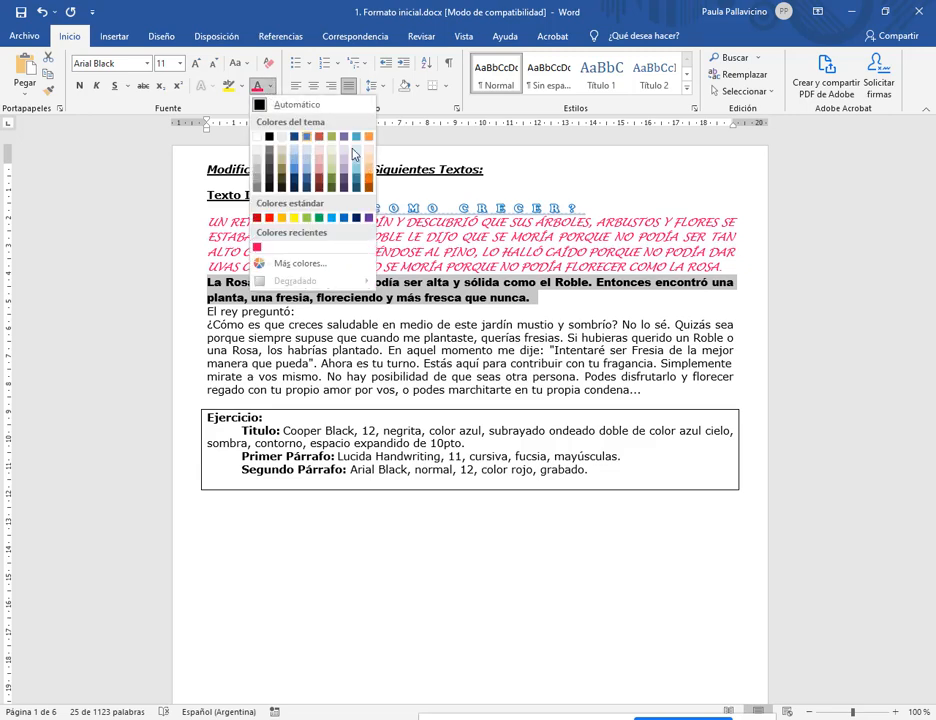
{"action": "left_click", "coordinate": [268, 218]}
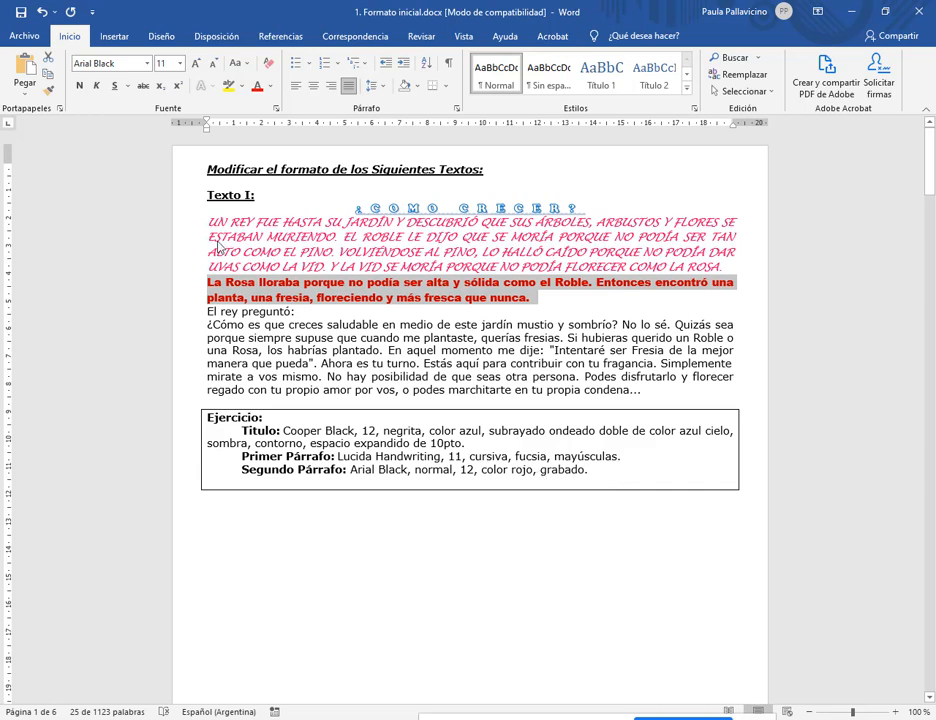
{"action": "left_click", "coordinate": [277, 112]}
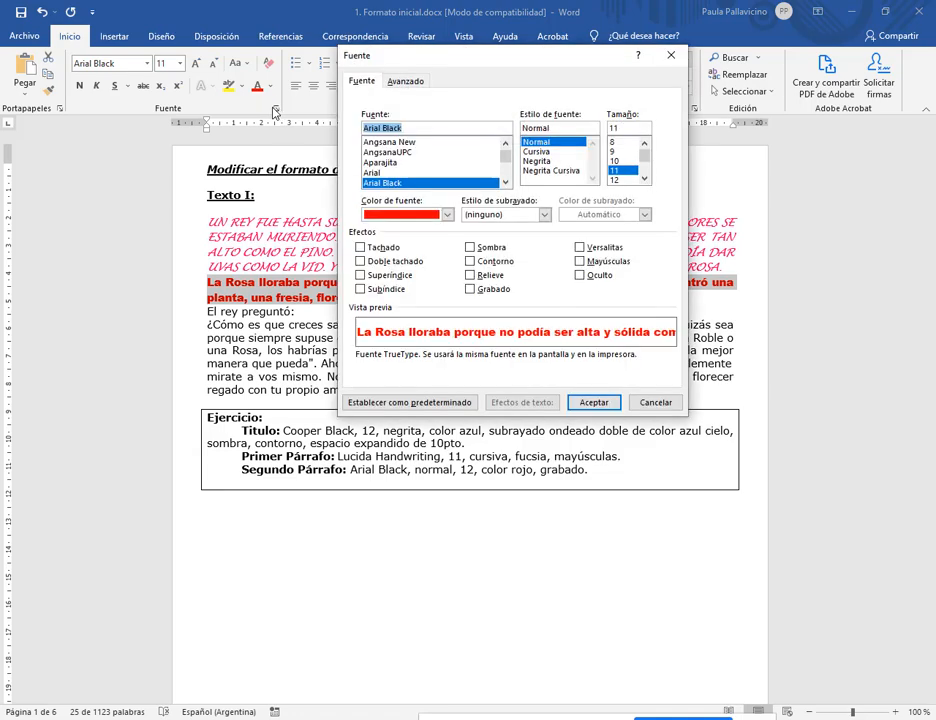
{"action": "left_click", "coordinate": [471, 290]}
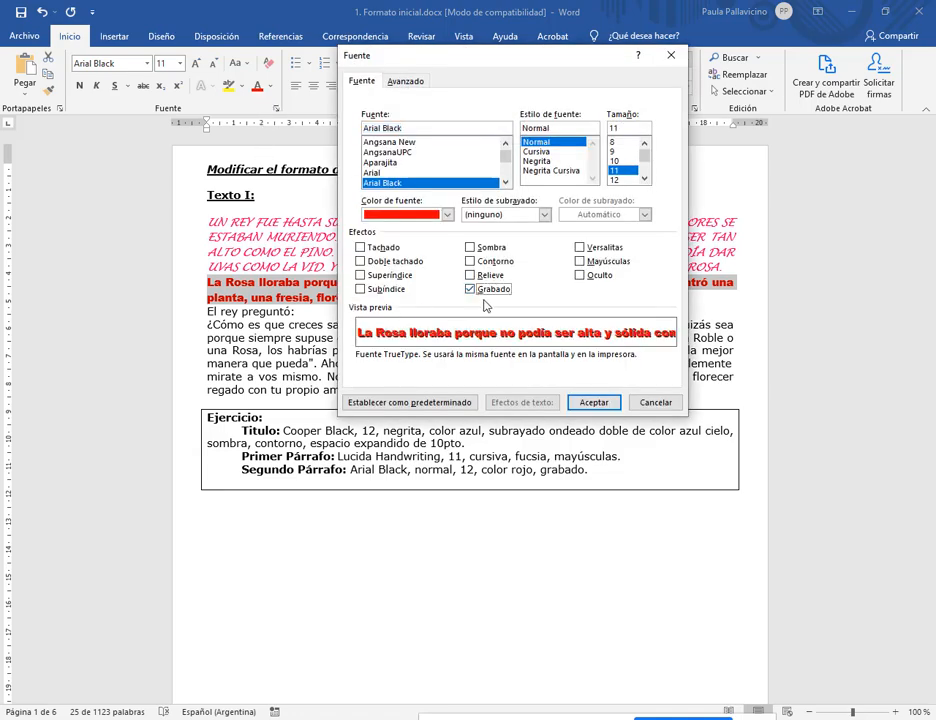
{"action": "left_click", "coordinate": [598, 403]}
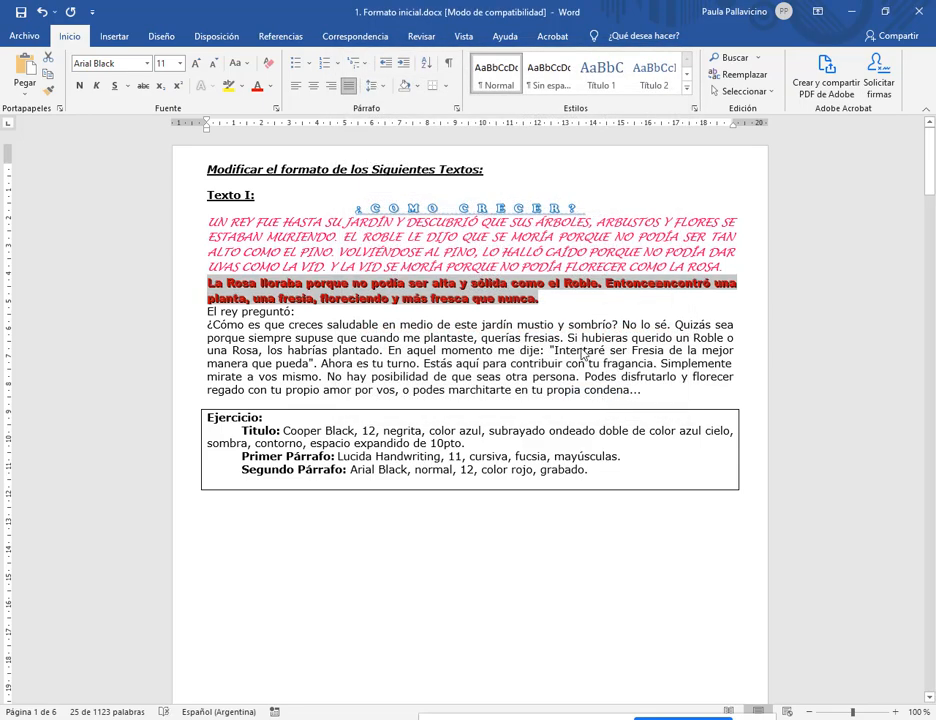
{"action": "left_click", "coordinate": [585, 352]}
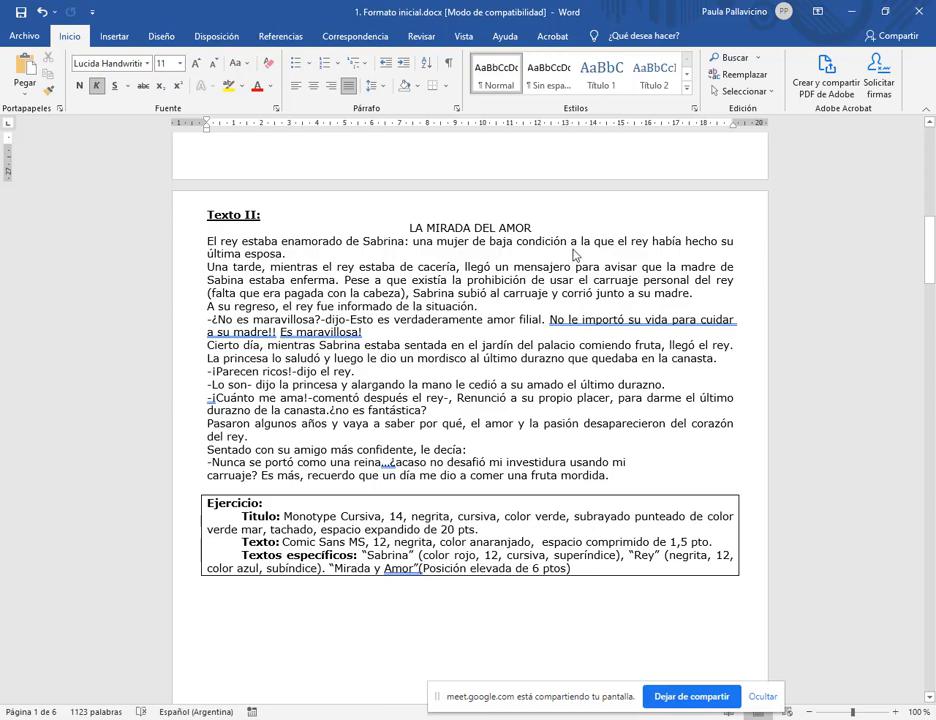
- Review the exercises for the following texts and point out the Titulo font and size requirements of Texto II
{"action": "scroll", "coordinate": [574, 253], "scroll_direction": "down", "scroll_amount": 15}
{"action": "scroll", "coordinate": [568, 265], "scroll_direction": "down", "scroll_amount": 10}
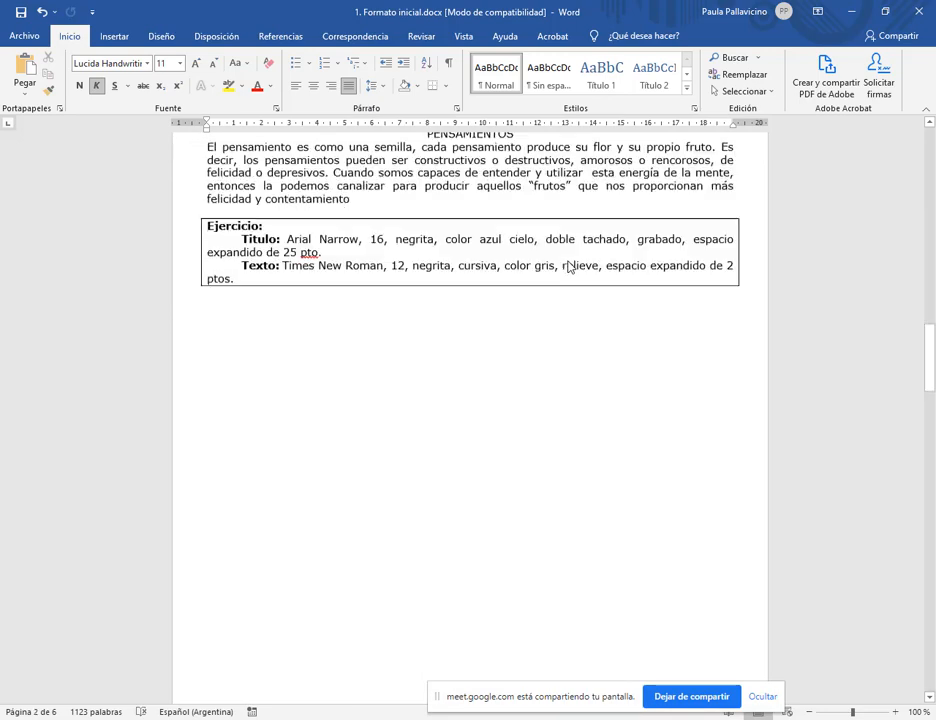
{"action": "left_click_drag", "start_coordinate": [933, 378], "coordinate": [929, 250]}
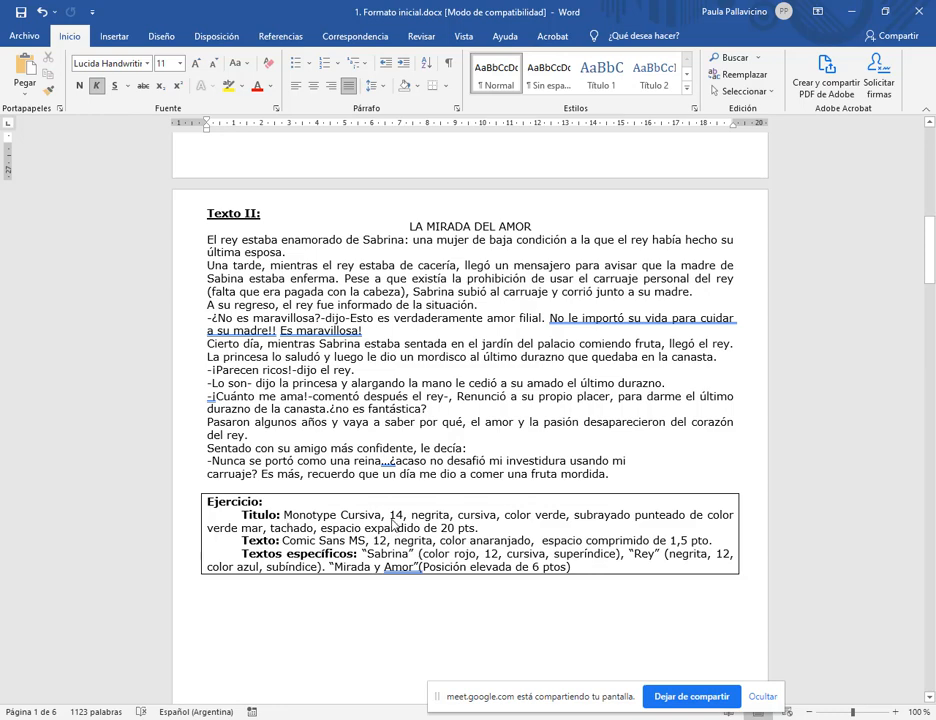
{"action": "double_click", "coordinate": [273, 523]}
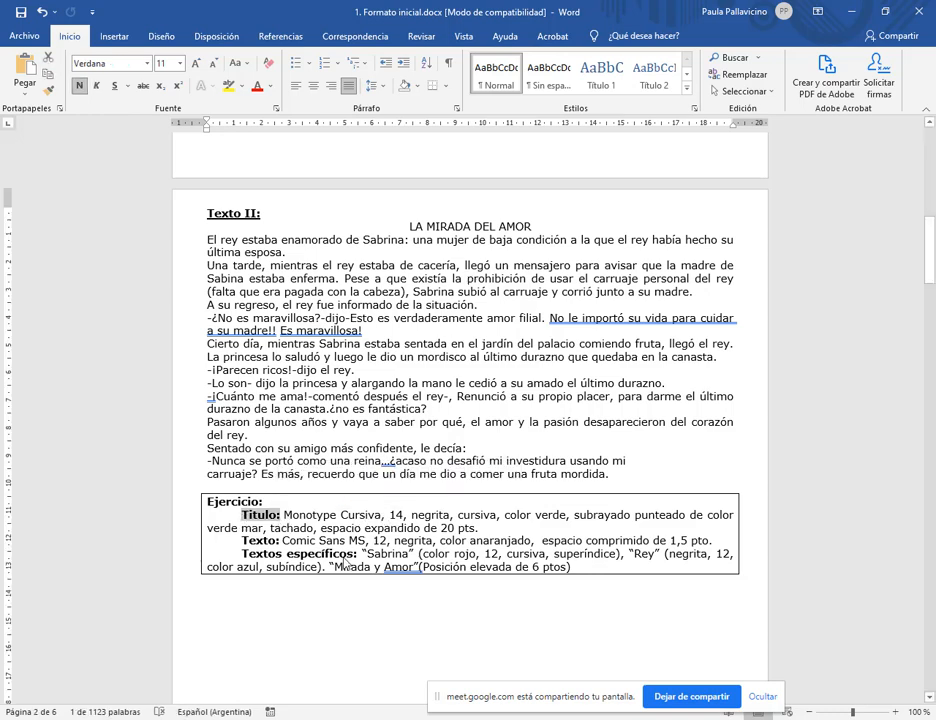
{"action": "left_click_drag", "start_coordinate": [284, 515], "coordinate": [404, 515]}
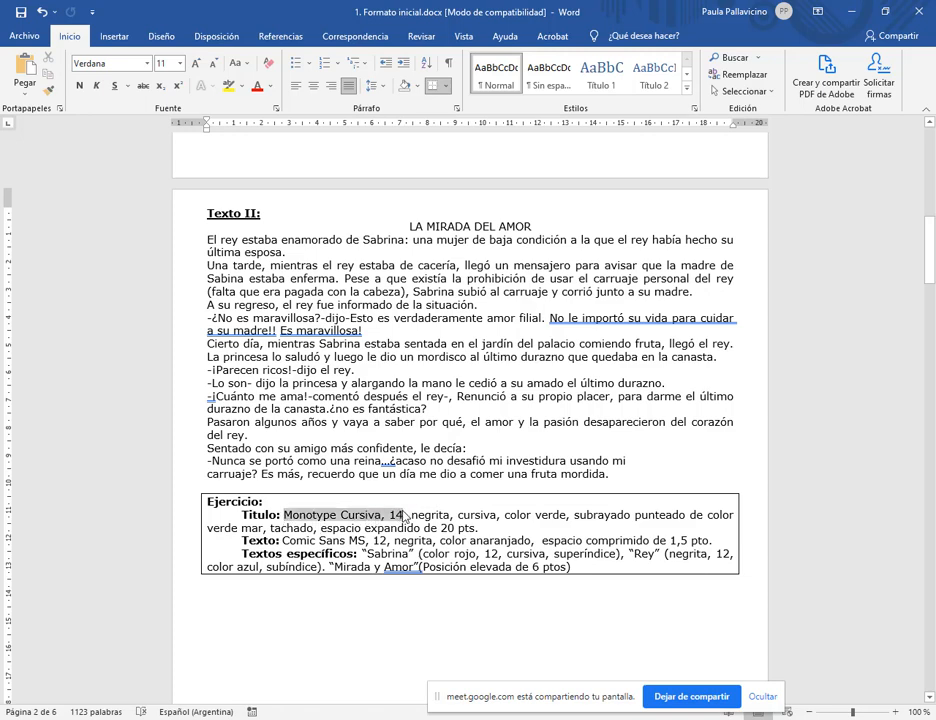
{"action": "double_click", "coordinate": [262, 515]}
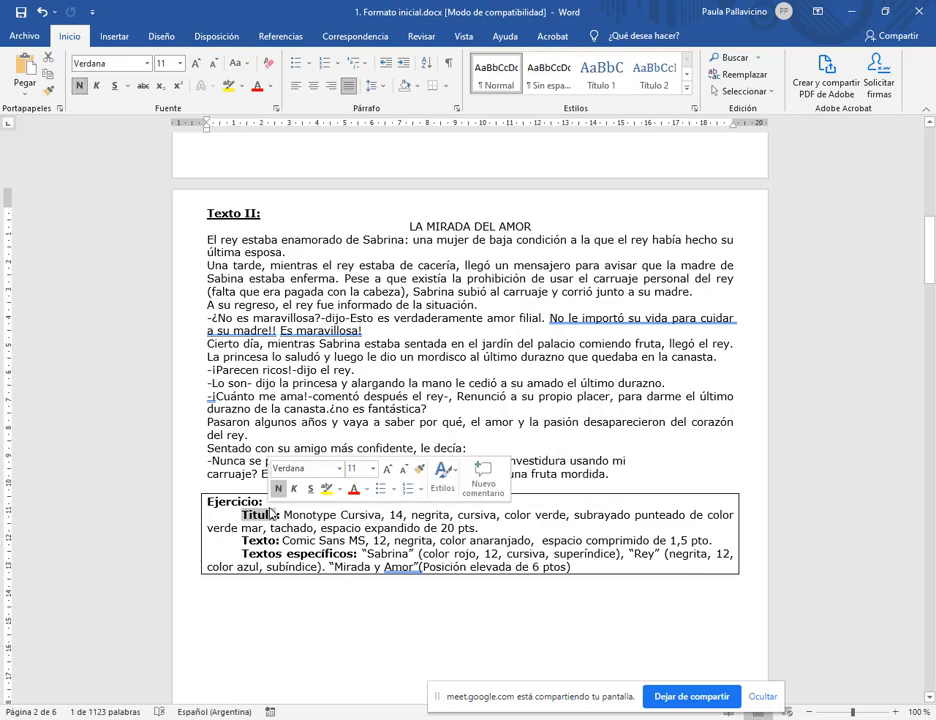
- Format the Texto II title LA MIRADA DEL AMOR in the Monotype Corsiva font at size 14
{"action": "left_click_drag", "start_coordinate": [409, 228], "coordinate": [537, 228]}
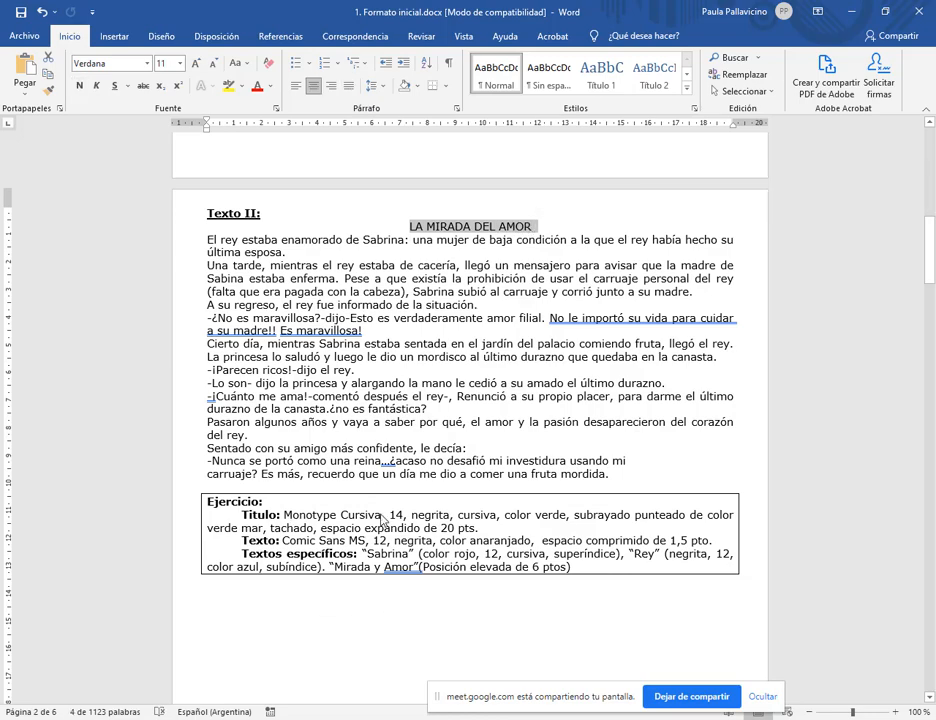
{"action": "left_click", "coordinate": [149, 63]}
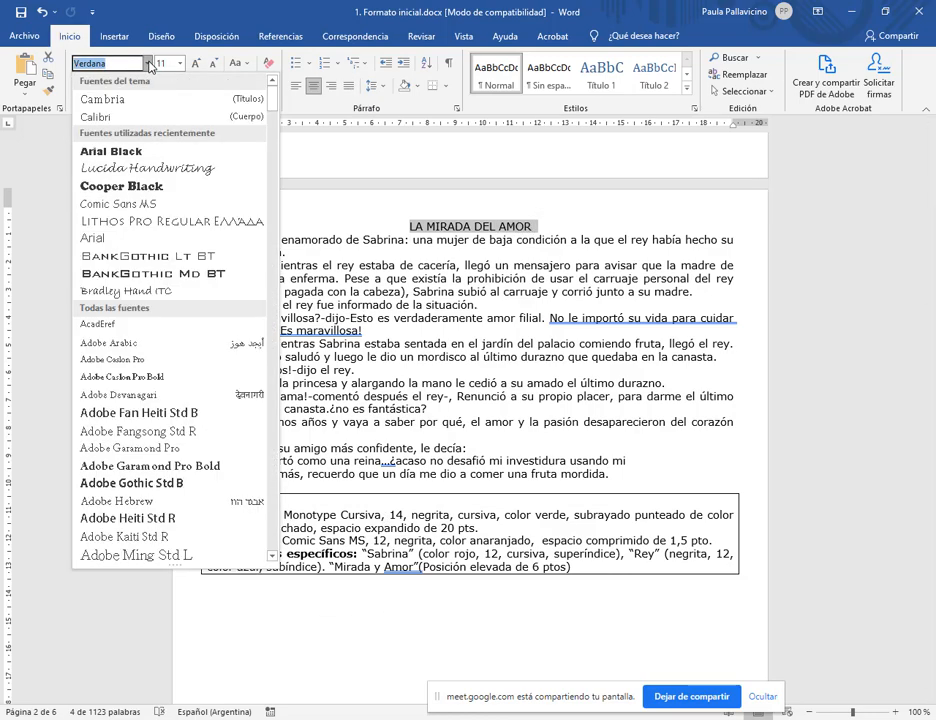
{"action": "type", "text": "Mon"}
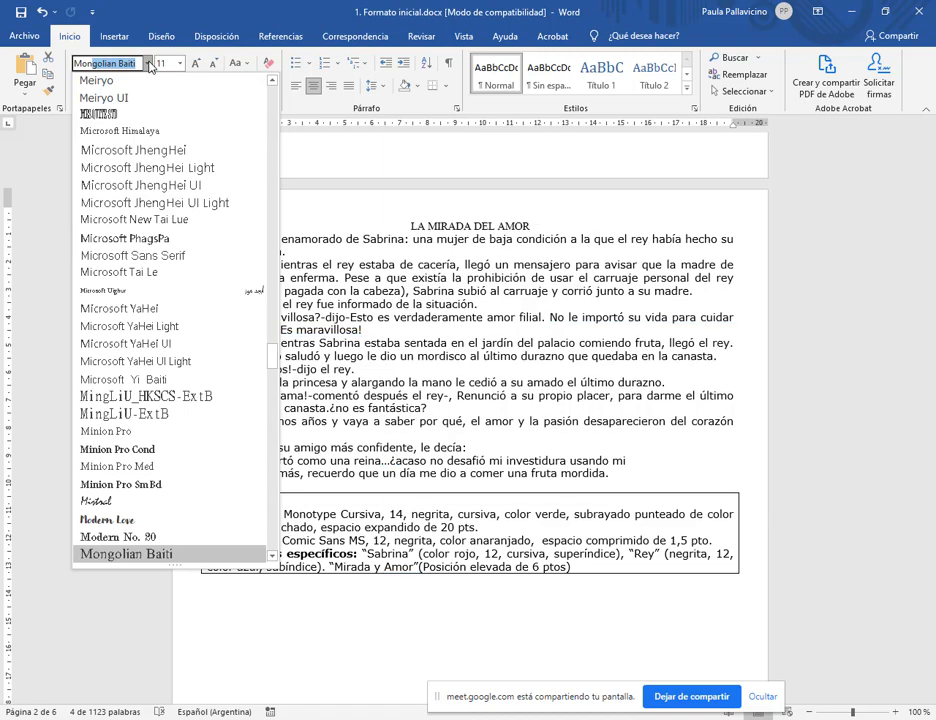
{"action": "type", "text": "ot"}
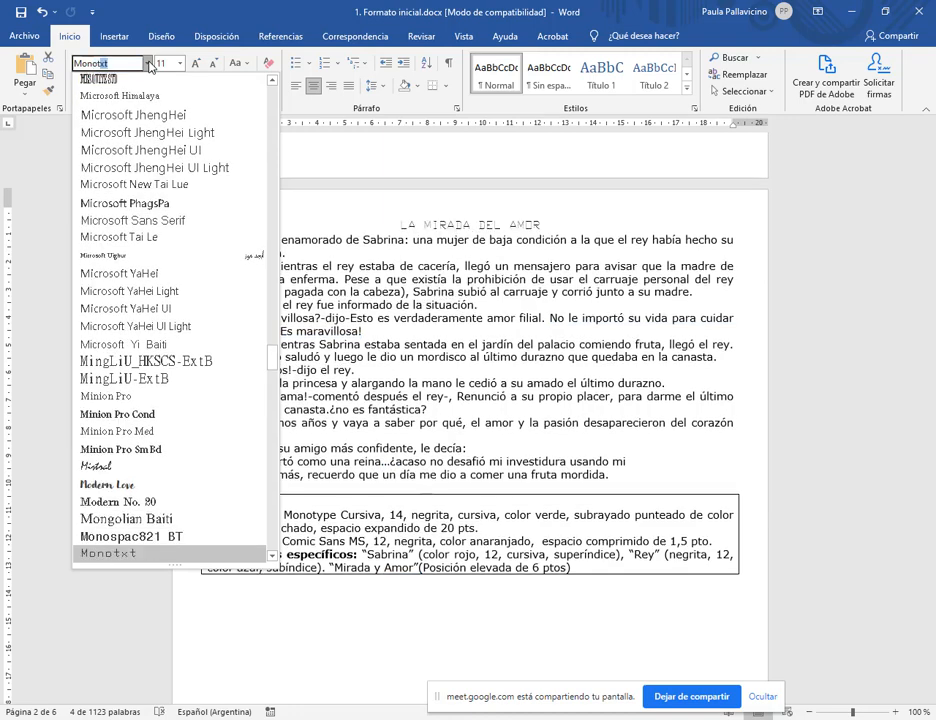
{"action": "type", "text": "u"}
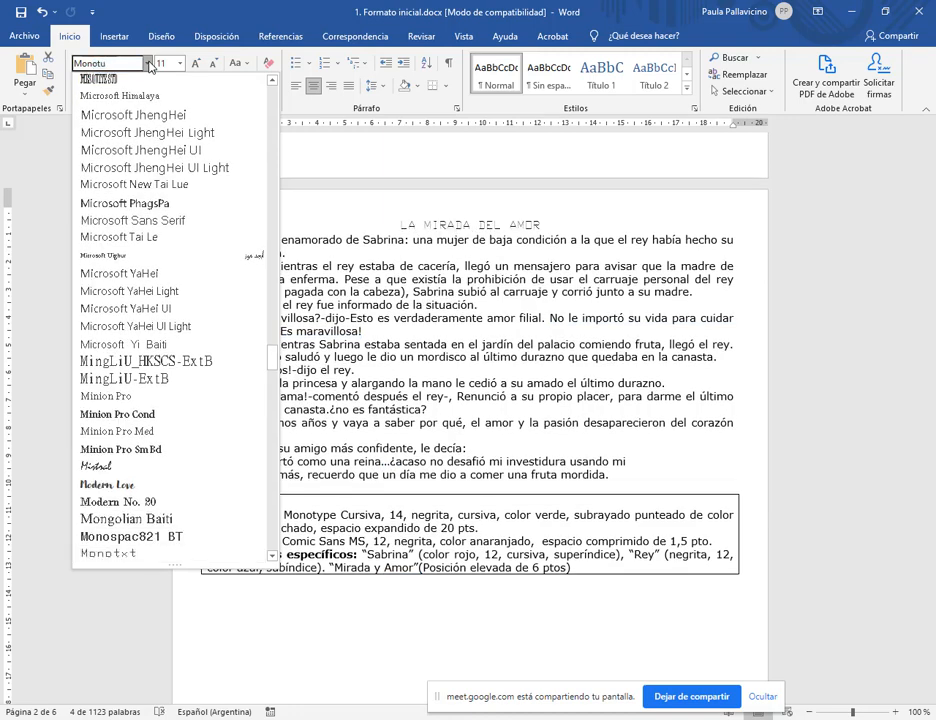
{"action": "key", "text": "BackSpace"}
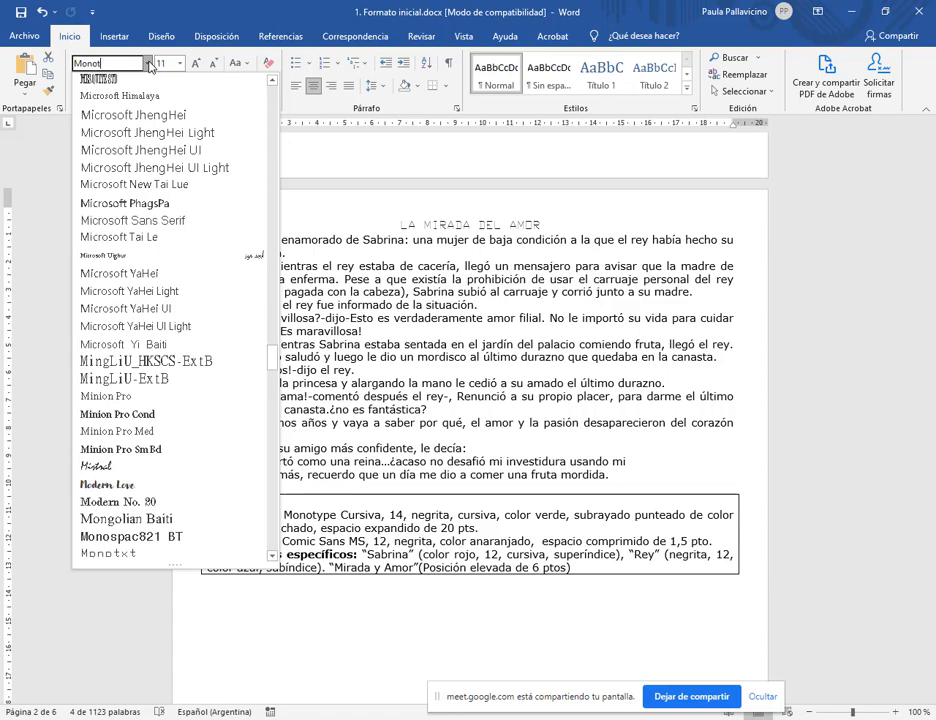
{"action": "type", "text": "yo"}
{"action": "key", "text": "BackSpace"}
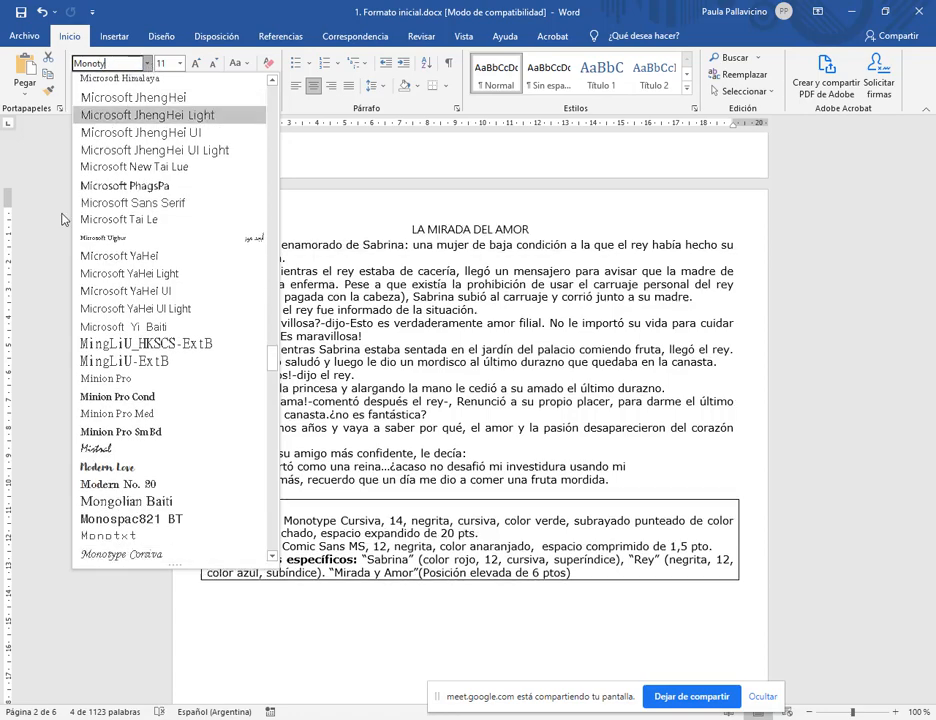
{"action": "left_click", "coordinate": [143, 555]}
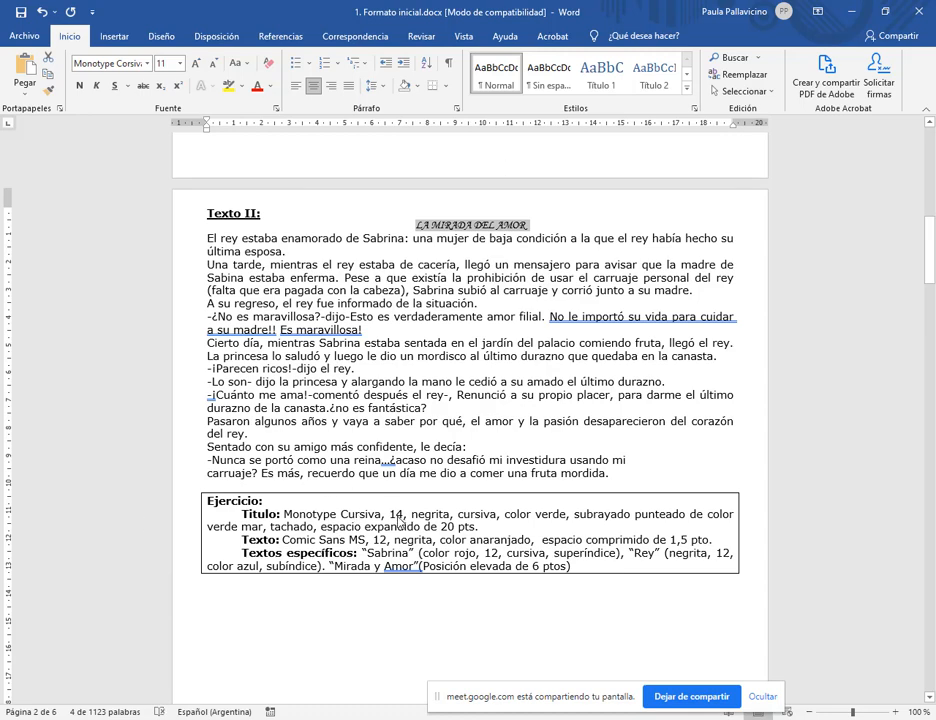
{"action": "left_click", "coordinate": [180, 63]}
{"action": "left_click", "coordinate": [164, 150]}
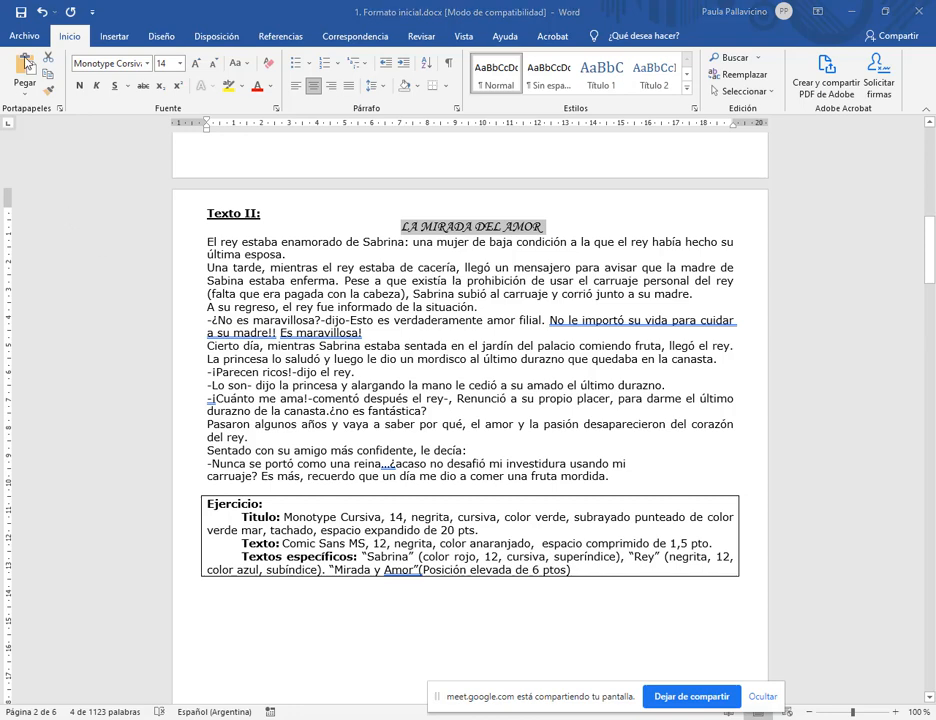
- Make the Texto II title LA MIRADA DEL AMOR bold and italic and colour it standard green
{"action": "left_click_drag", "start_coordinate": [69, 74], "coordinate": [124, 98]}
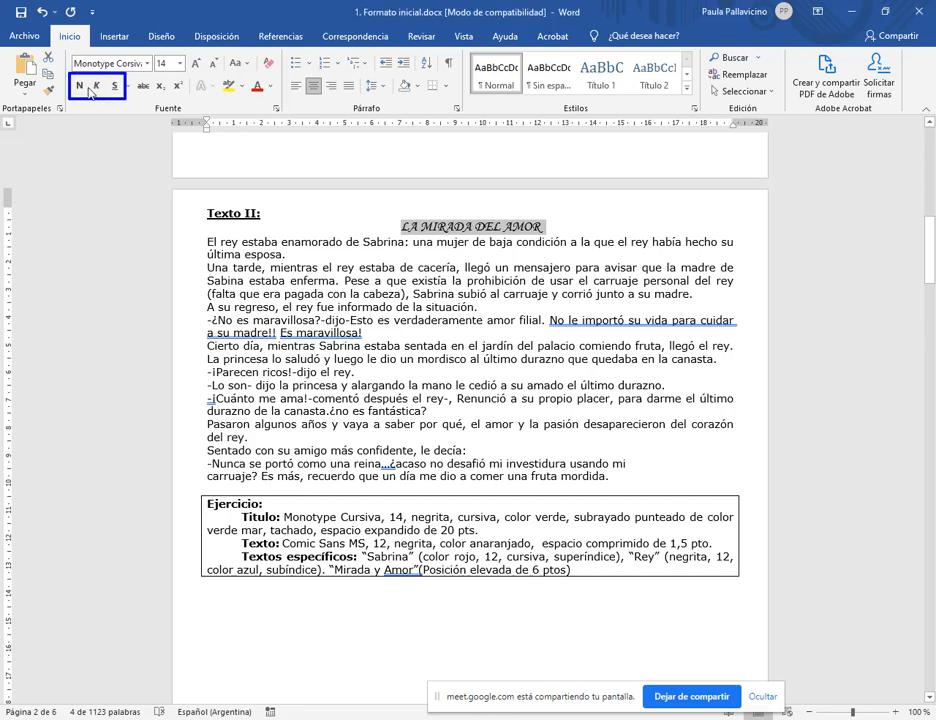
{"action": "left_click", "coordinate": [80, 86]}
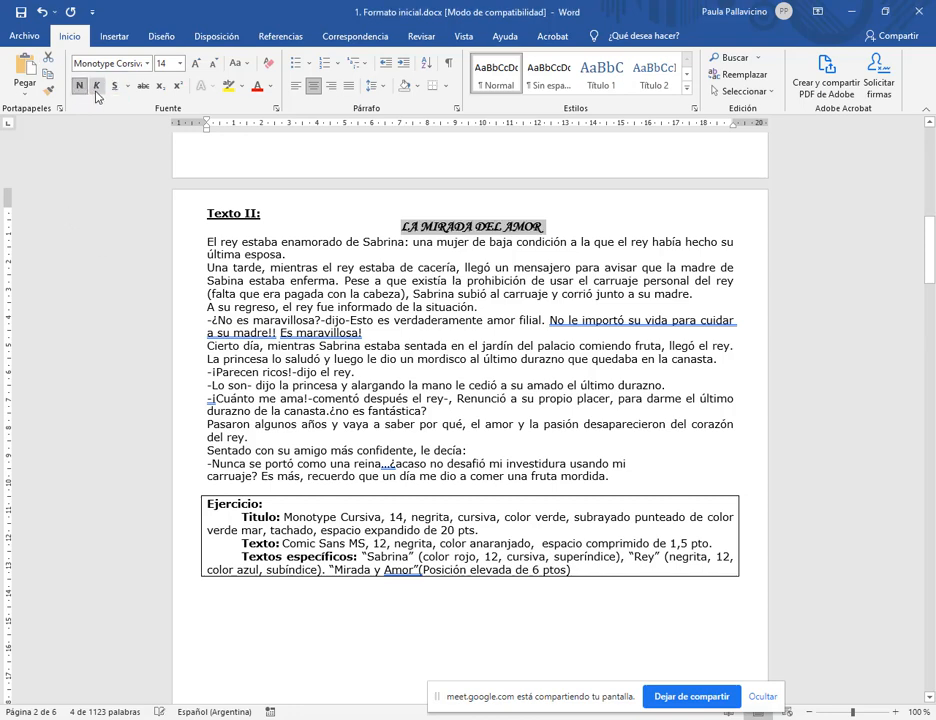
{"action": "left_click", "coordinate": [270, 86]}
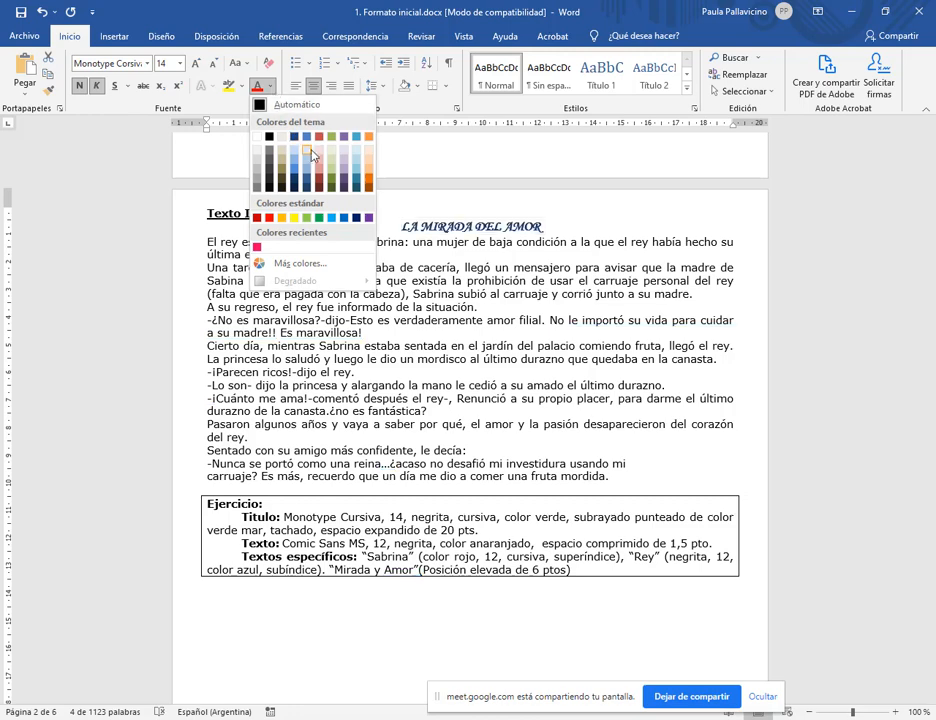
{"action": "left_click", "coordinate": [319, 217]}
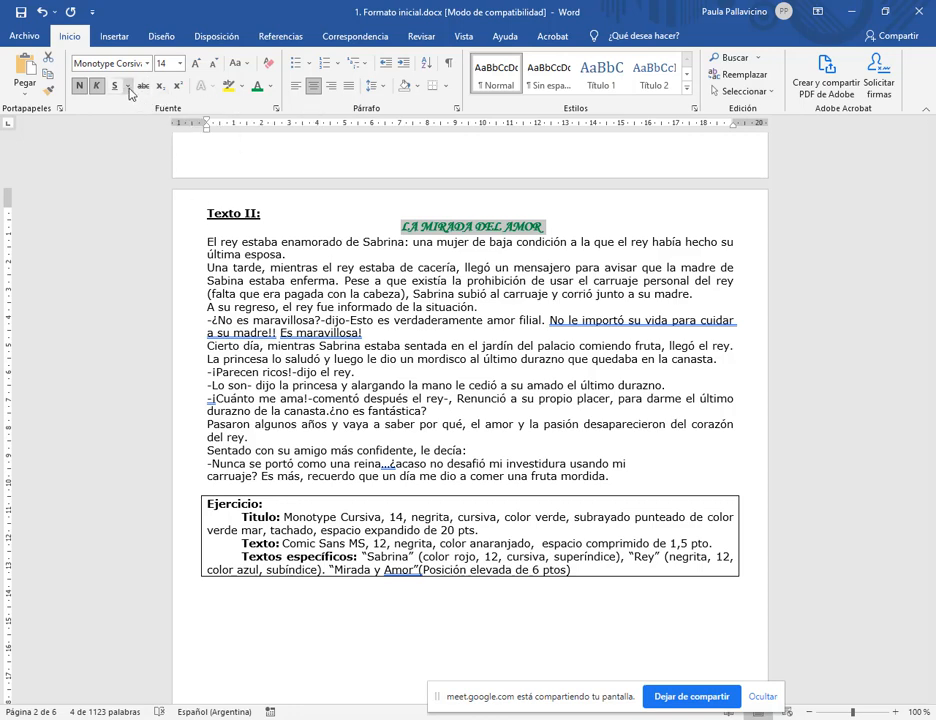
- Give the Texto II title a fine dotted underline style in the Fuente dialog
{"action": "left_click", "coordinate": [276, 110]}
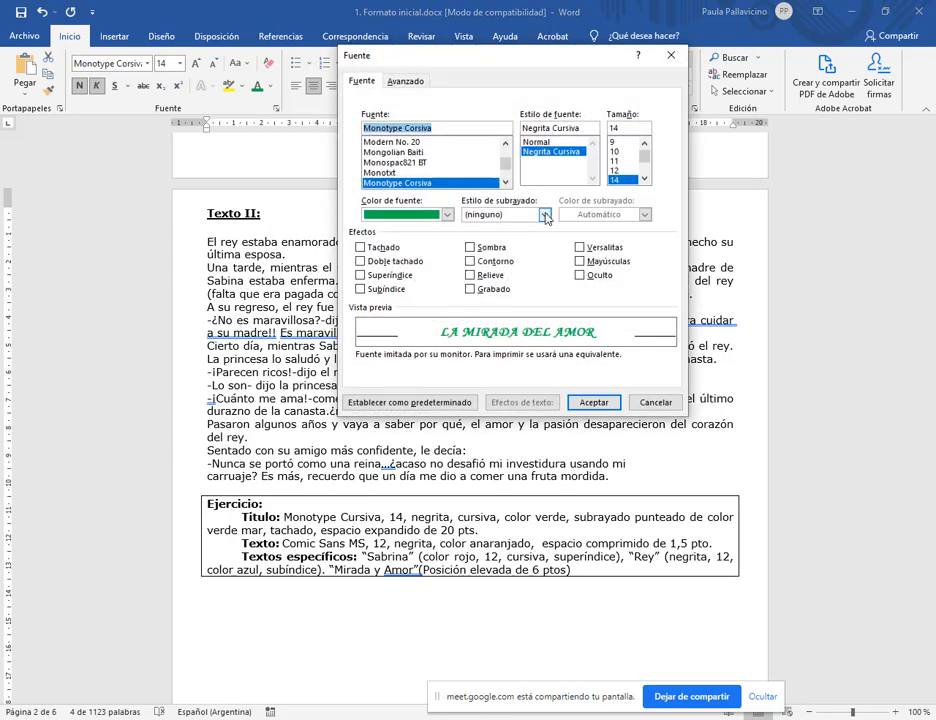
{"action": "left_click", "coordinate": [545, 215]}
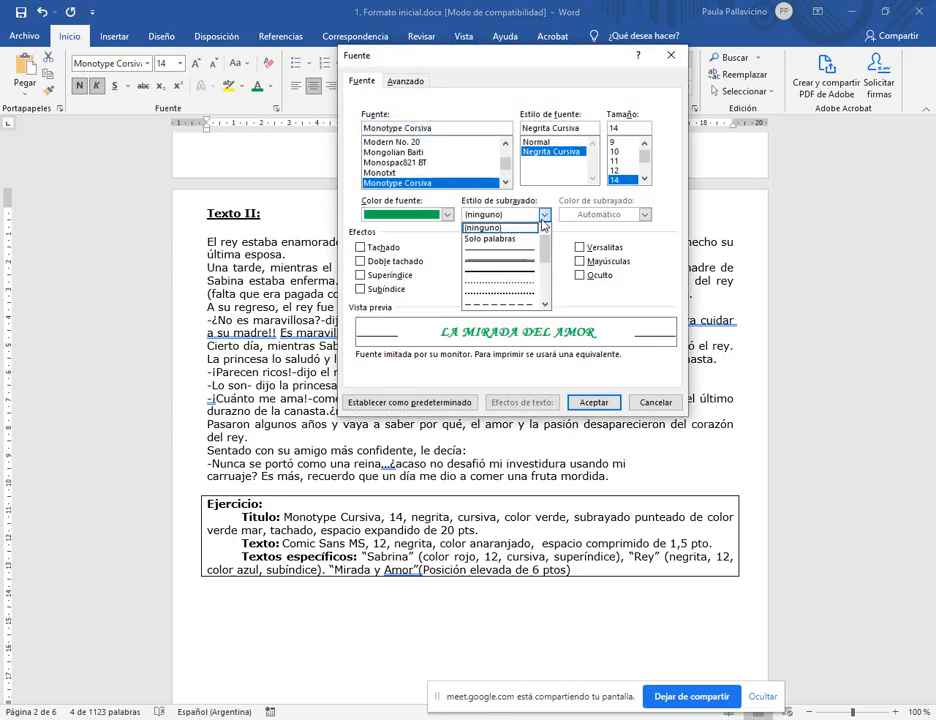
{"action": "left_click", "coordinate": [510, 289]}
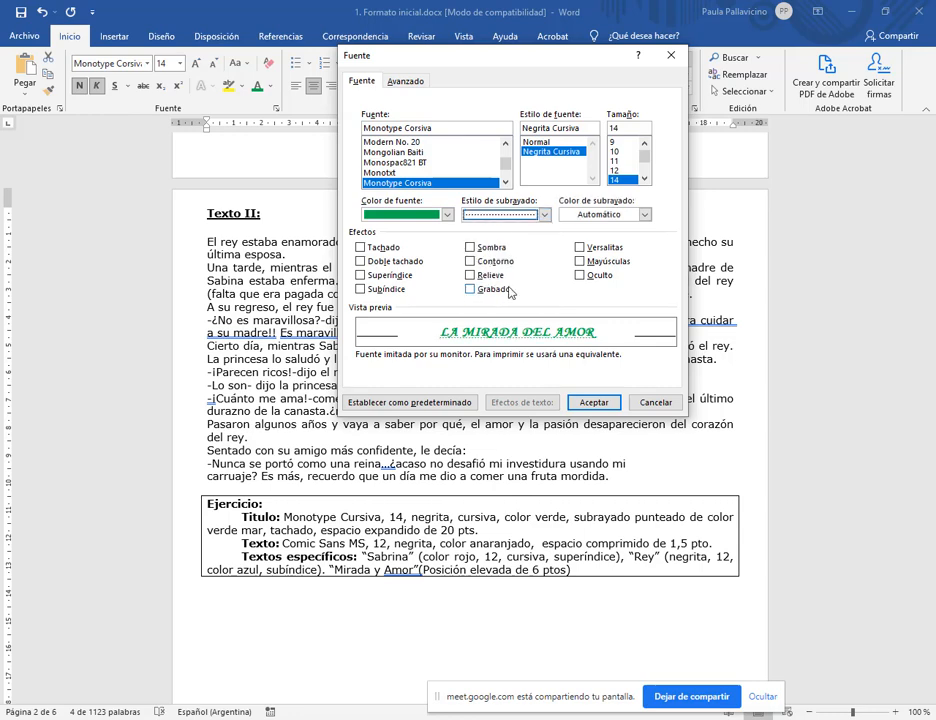
- Try a light mint green from the full standard palette as the title's underline colour
{"action": "left_click", "coordinate": [645, 215]}
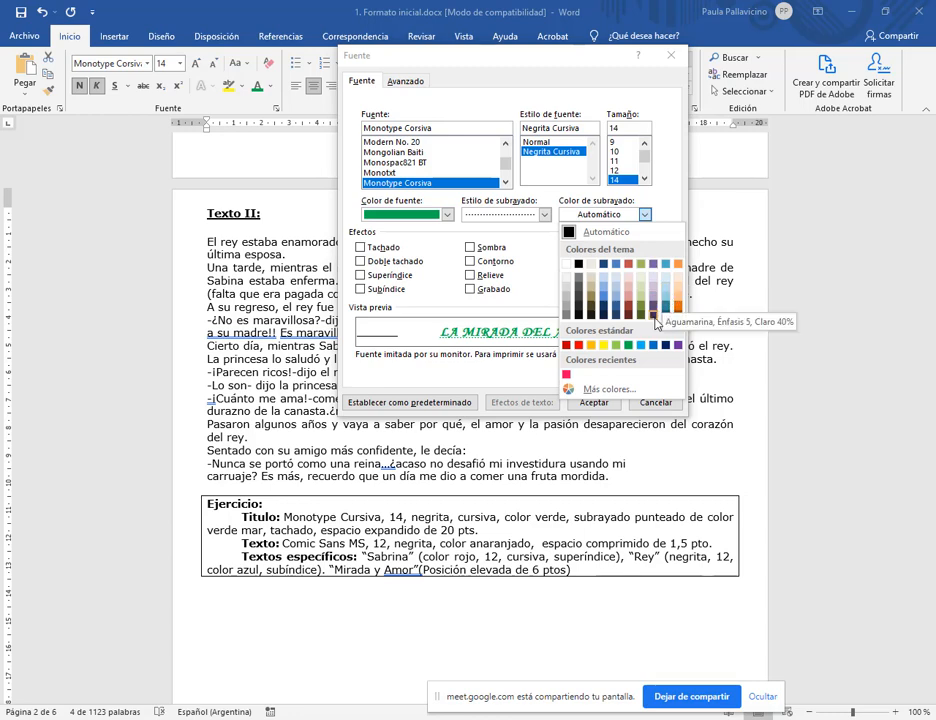
{"action": "left_click", "coordinate": [595, 389]}
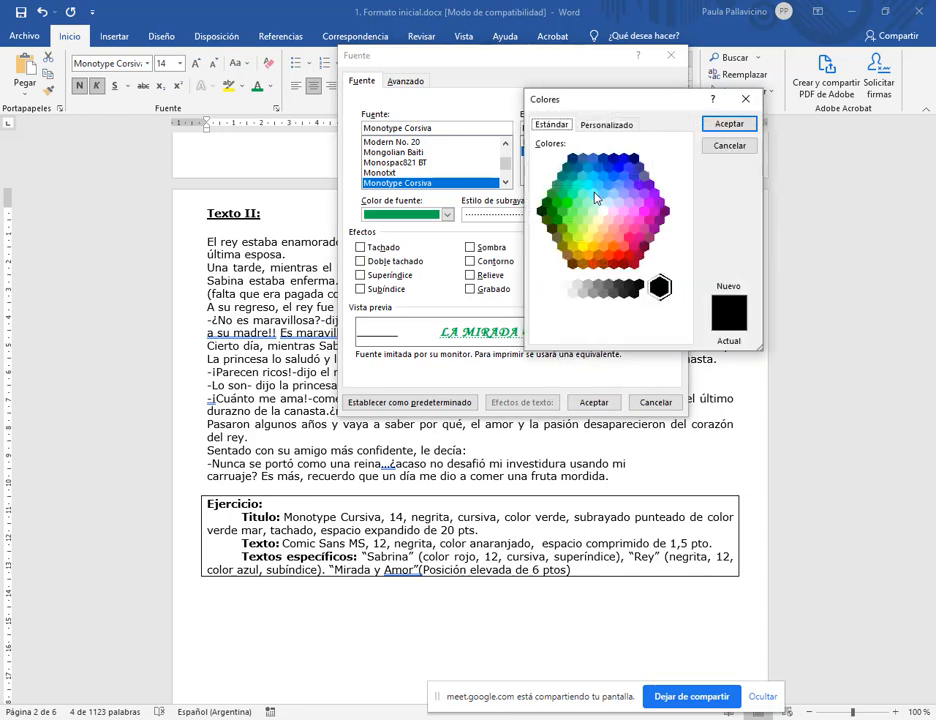
{"action": "left_click", "coordinate": [598, 188]}
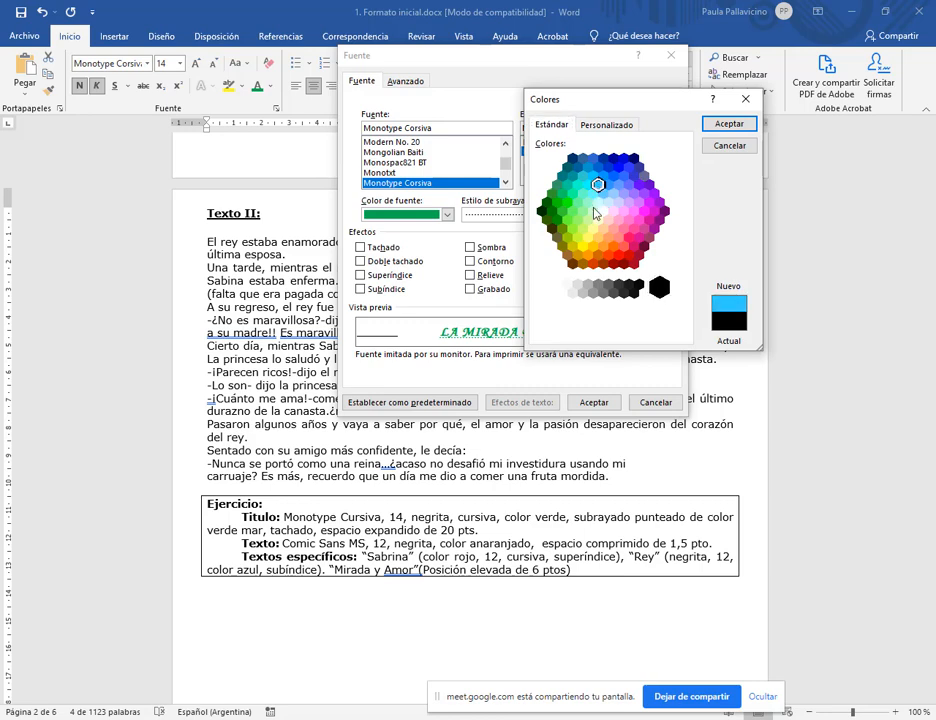
{"action": "left_click", "coordinate": [591, 206]}
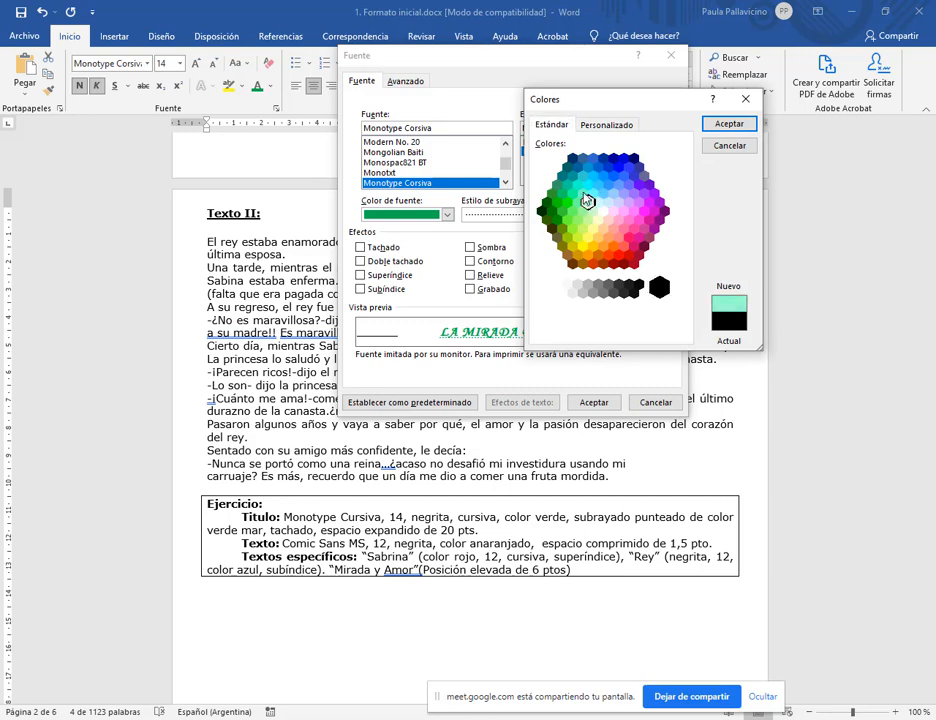
{"action": "left_click", "coordinate": [729, 123]}
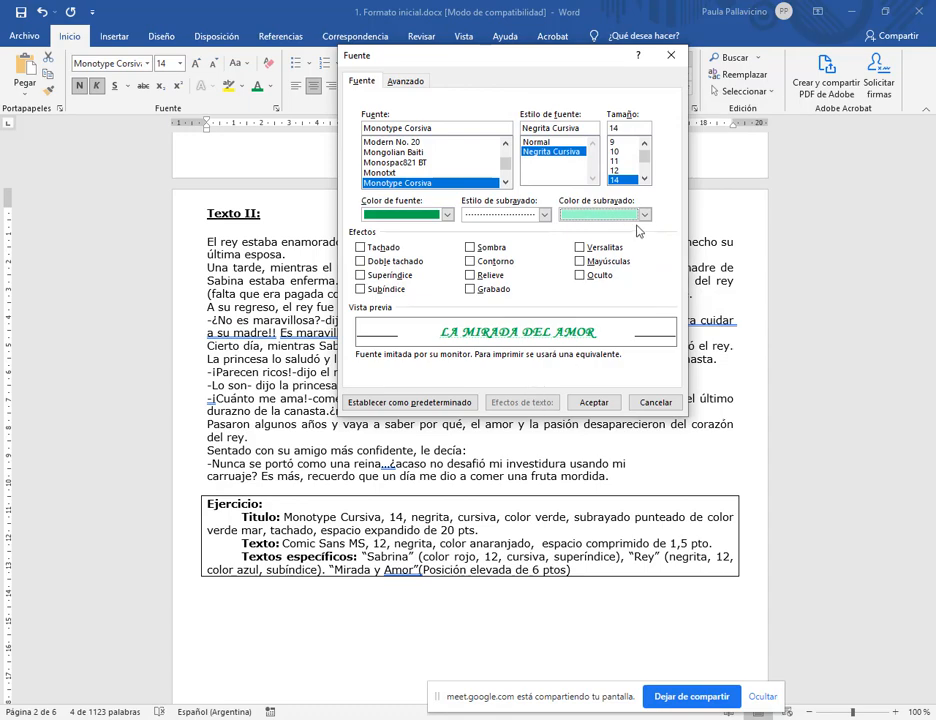
- Set the title's underline colour to the base Aguamarina theme colour and apply the Tachado effect
{"action": "left_click", "coordinate": [645, 215]}
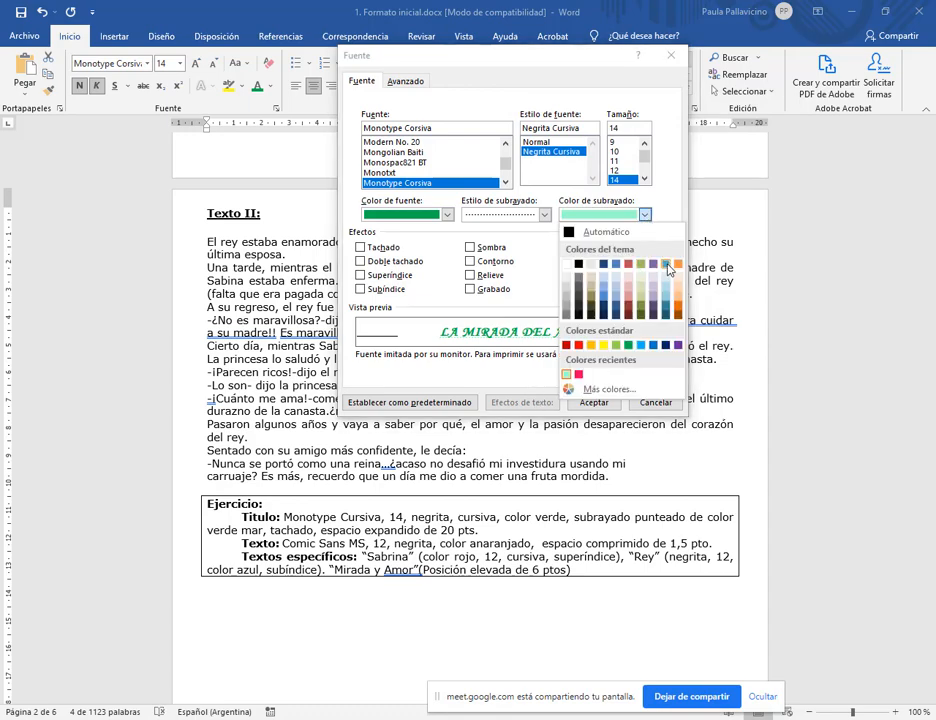
{"action": "left_click", "coordinate": [666, 265]}
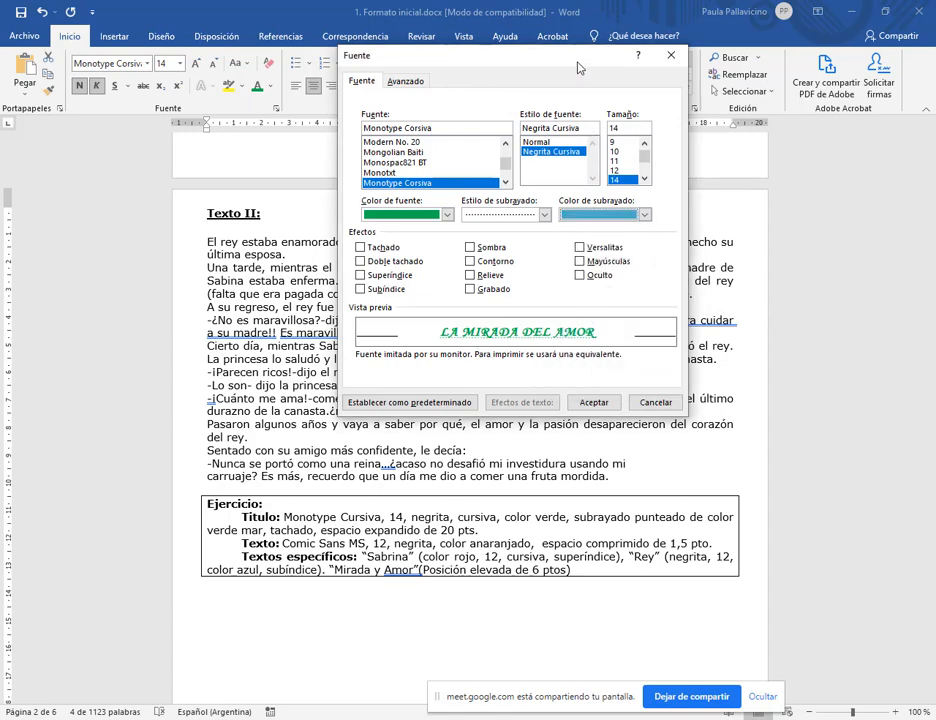
{"action": "left_click_drag", "start_coordinate": [577, 64], "coordinate": [503, 42]}
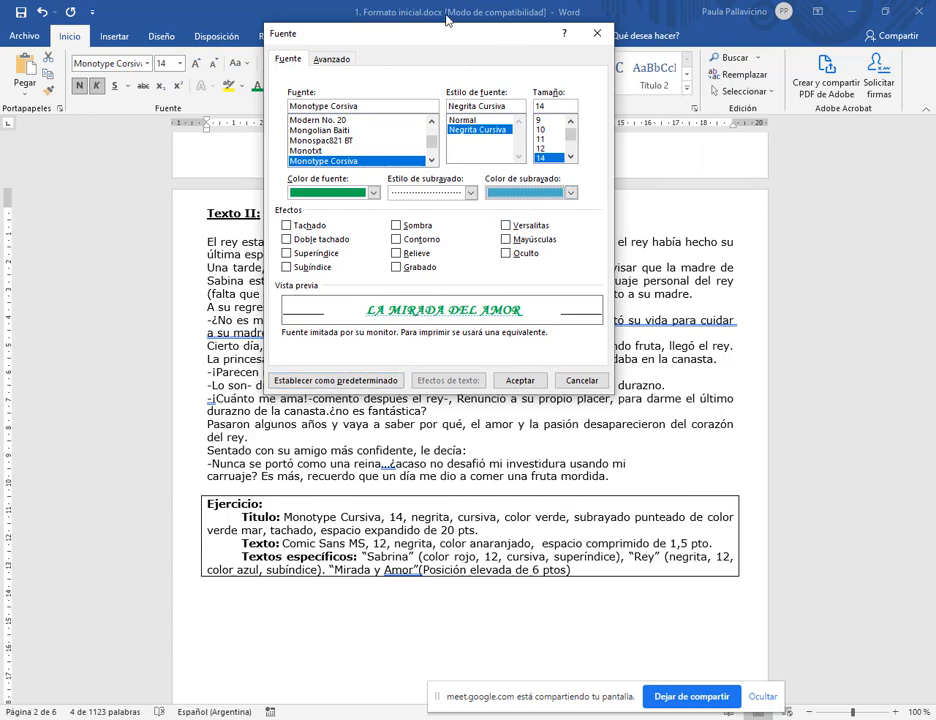
{"action": "left_click_drag", "start_coordinate": [430, 33], "coordinate": [467, 64]}
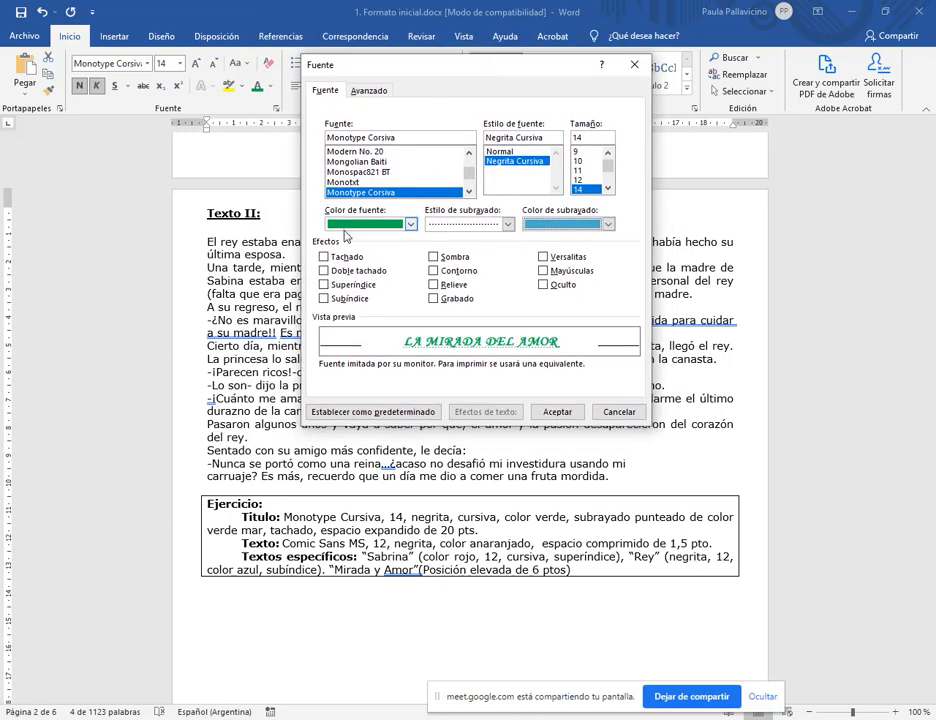
{"action": "left_click_drag", "start_coordinate": [309, 231], "coordinate": [605, 322]}
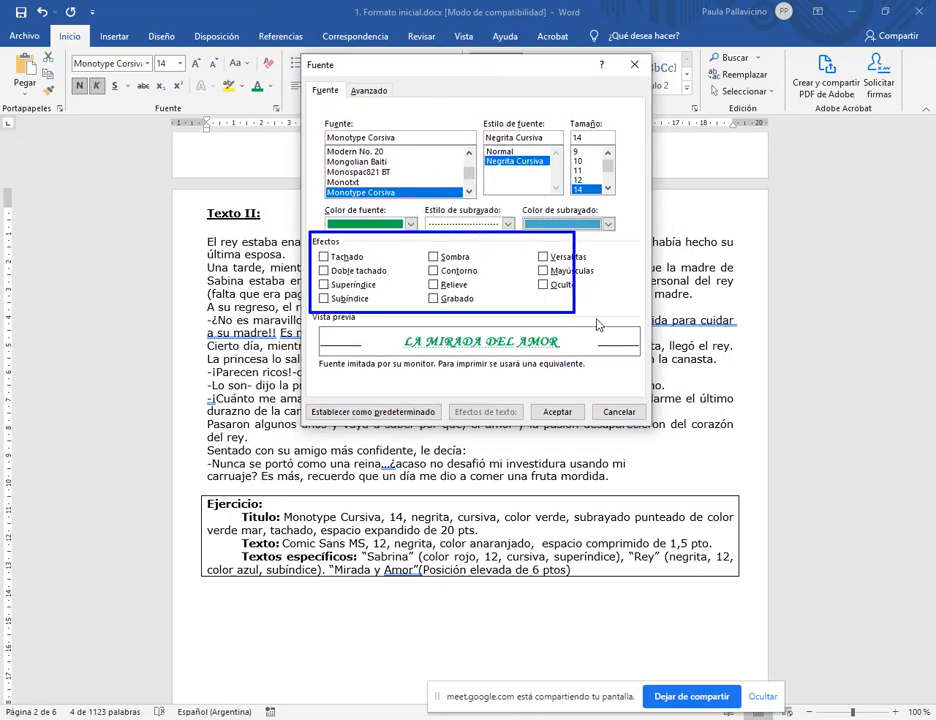
{"action": "left_click", "coordinate": [324, 256]}
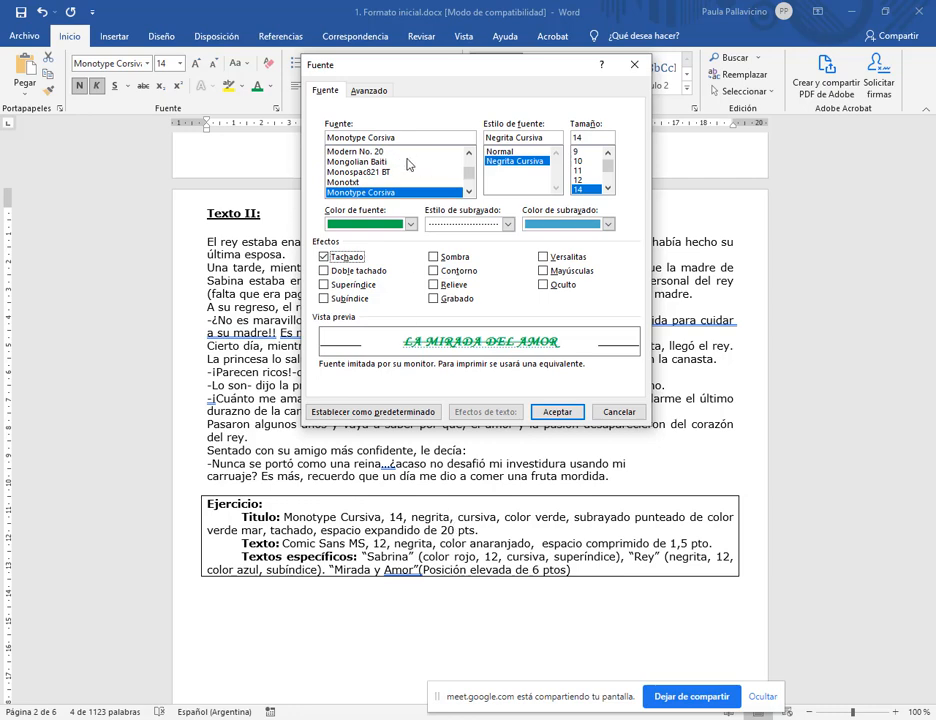
- Expand the title's character spacing (Expandido) by 20 points and apply the font settings
{"action": "left_click_drag", "start_coordinate": [340, 79], "coordinate": [400, 101]}
{"action": "left_click", "coordinate": [381, 96]}
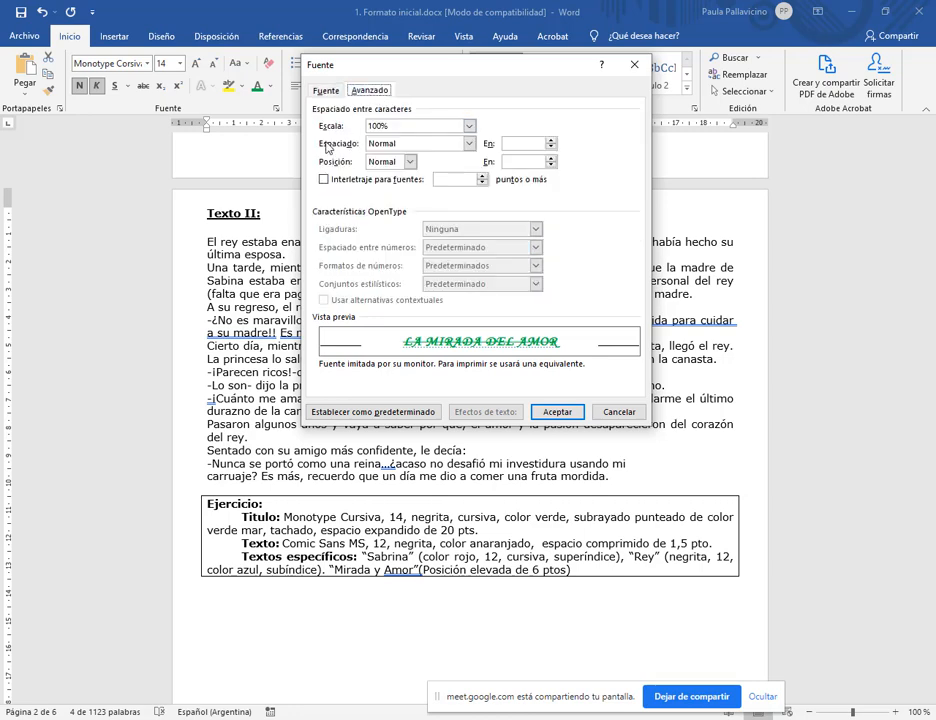
{"action": "left_click", "coordinate": [472, 145]}
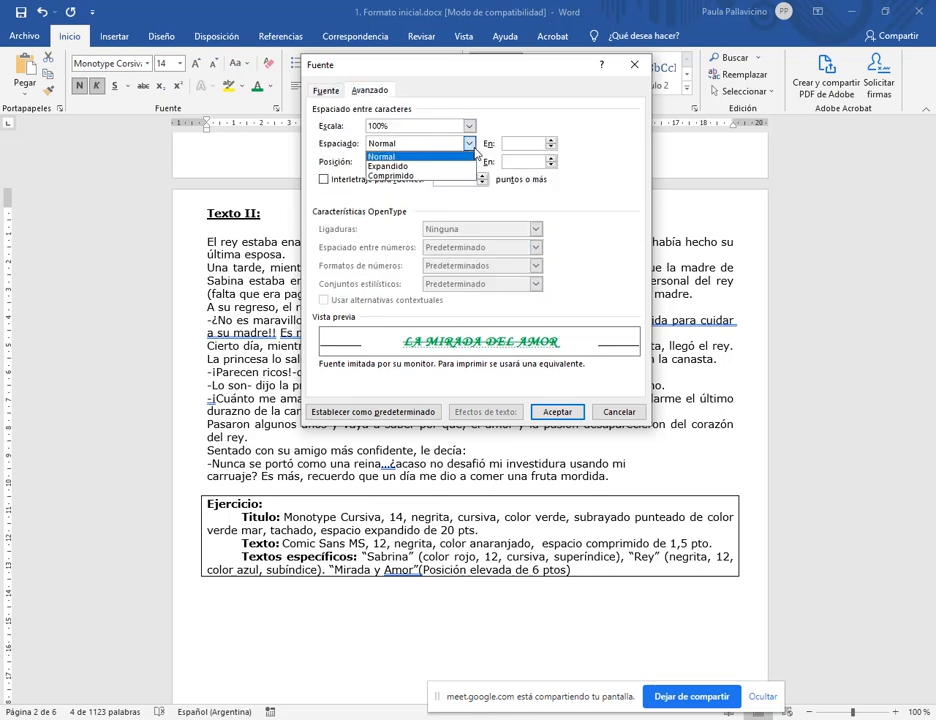
{"action": "left_click", "coordinate": [447, 166]}
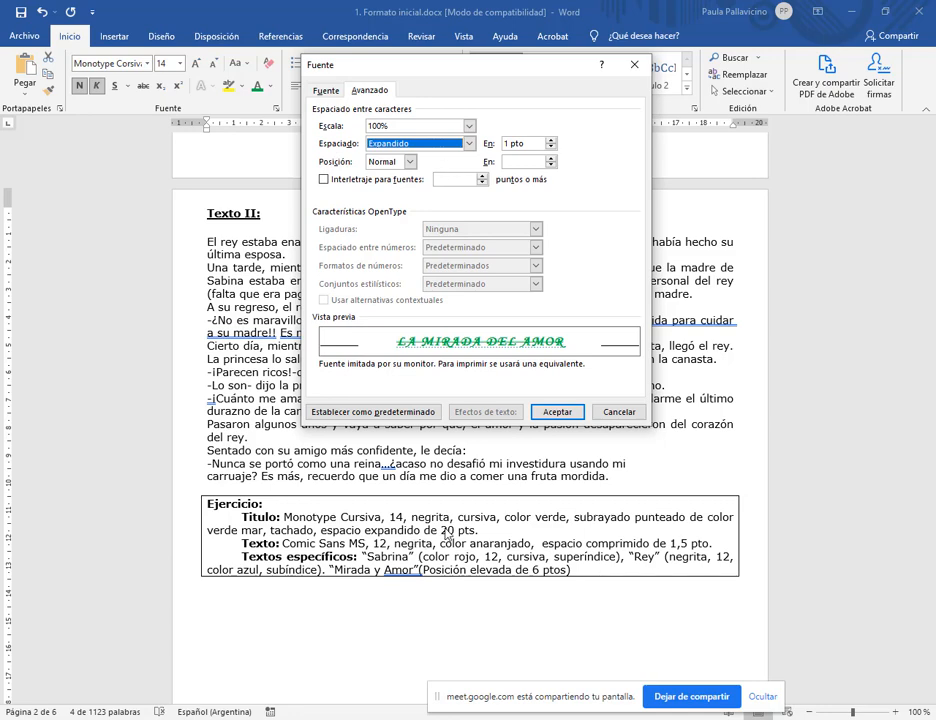
{"action": "left_click", "coordinate": [507, 146]}
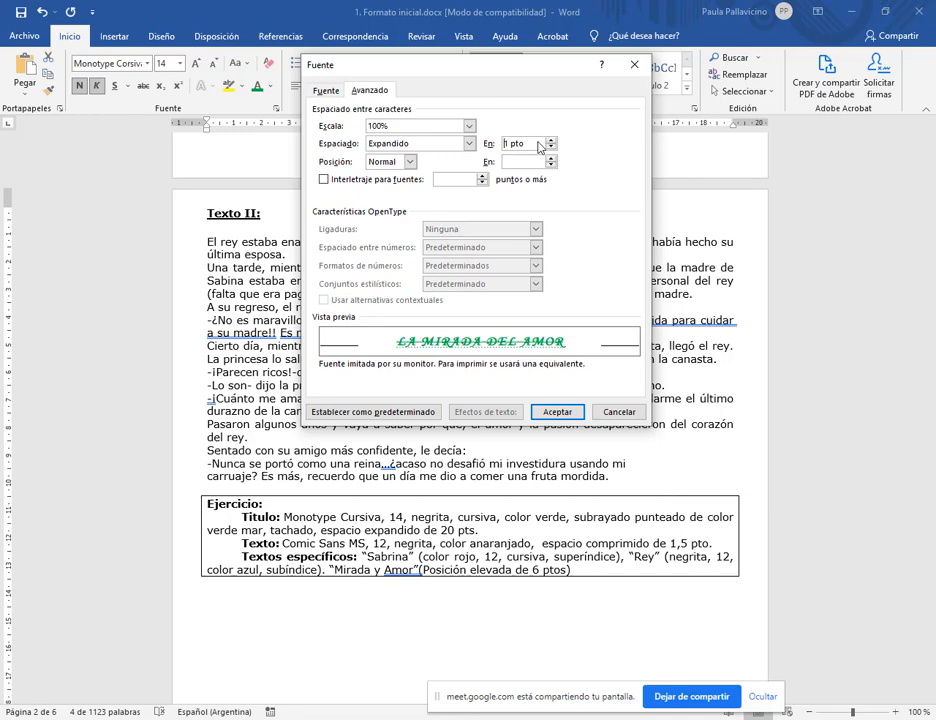
{"action": "key", "text": "shift+End"}
{"action": "type", "text": "20"}
{"action": "left_click", "coordinate": [524, 162]}
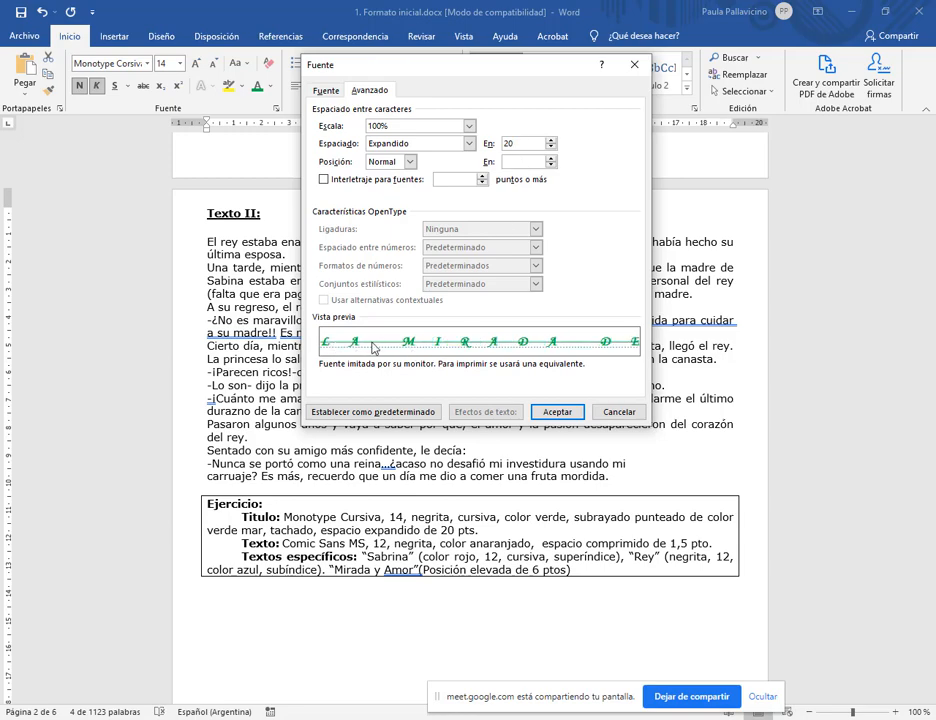
{"action": "left_click", "coordinate": [558, 412]}
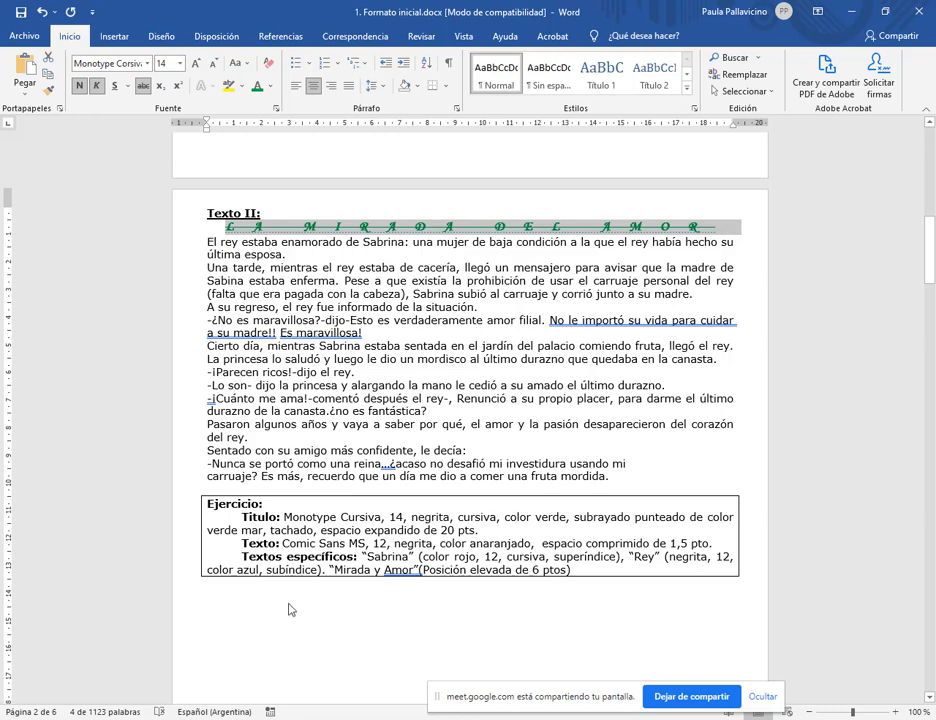
- Insert a blank line above and another below the LA MIRADA DEL AMOR title
{"action": "left_click", "coordinate": [272, 215]}
{"action": "key", "text": "Return"}
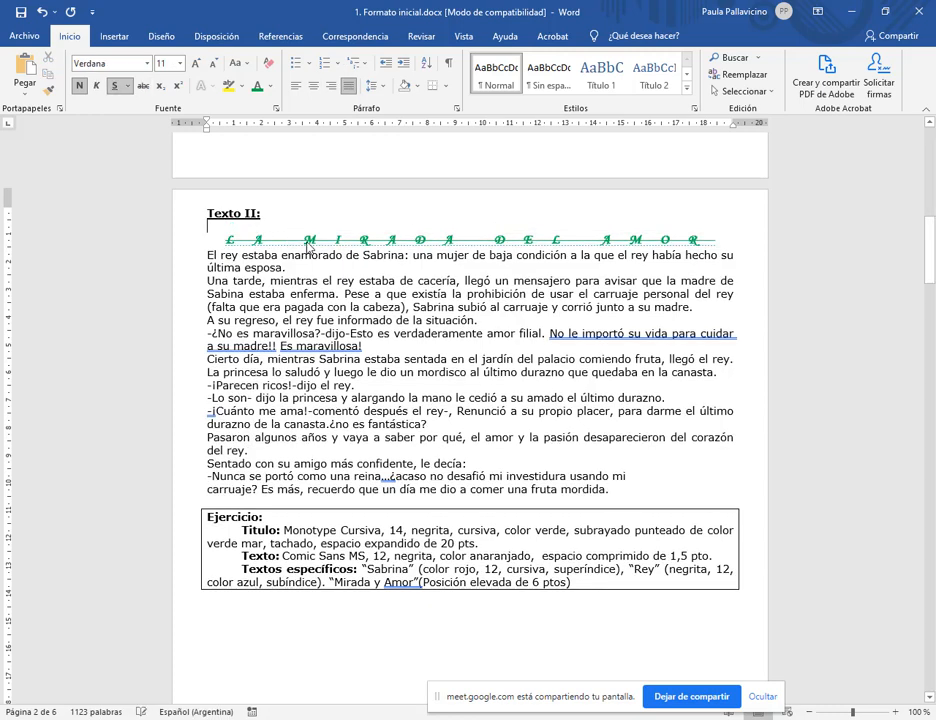
{"action": "left_click", "coordinate": [731, 248]}
{"action": "key", "text": "Return"}
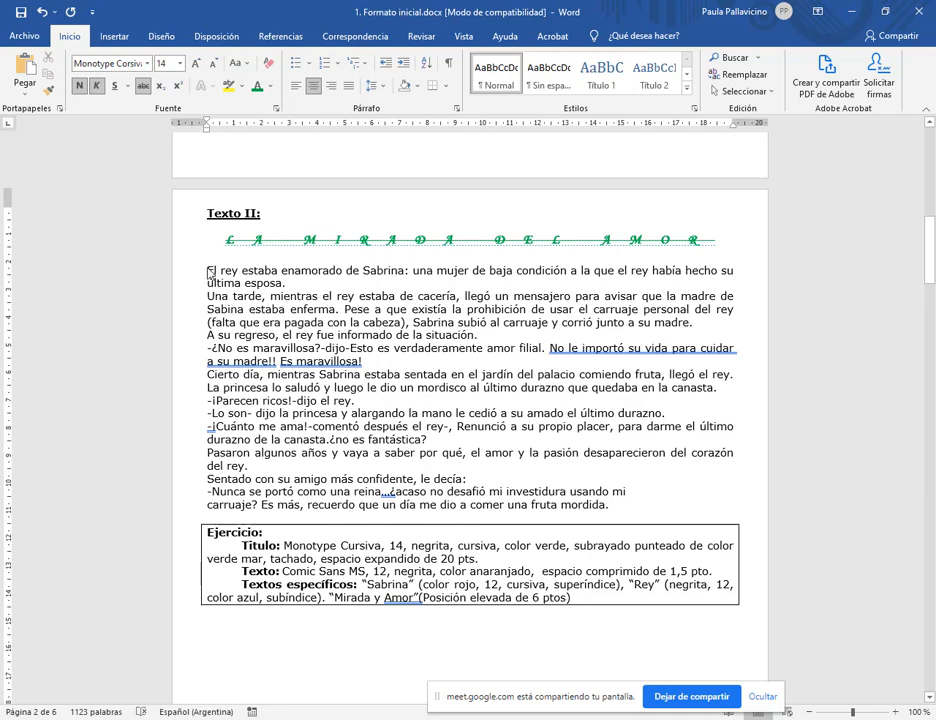
- Format the whole body of Texto II, from "El rey estaba enamorado" to "fruta mordida", in Comic Sans MS at size 12
{"action": "left_click_drag", "start_coordinate": [209, 271], "coordinate": [606, 514]}
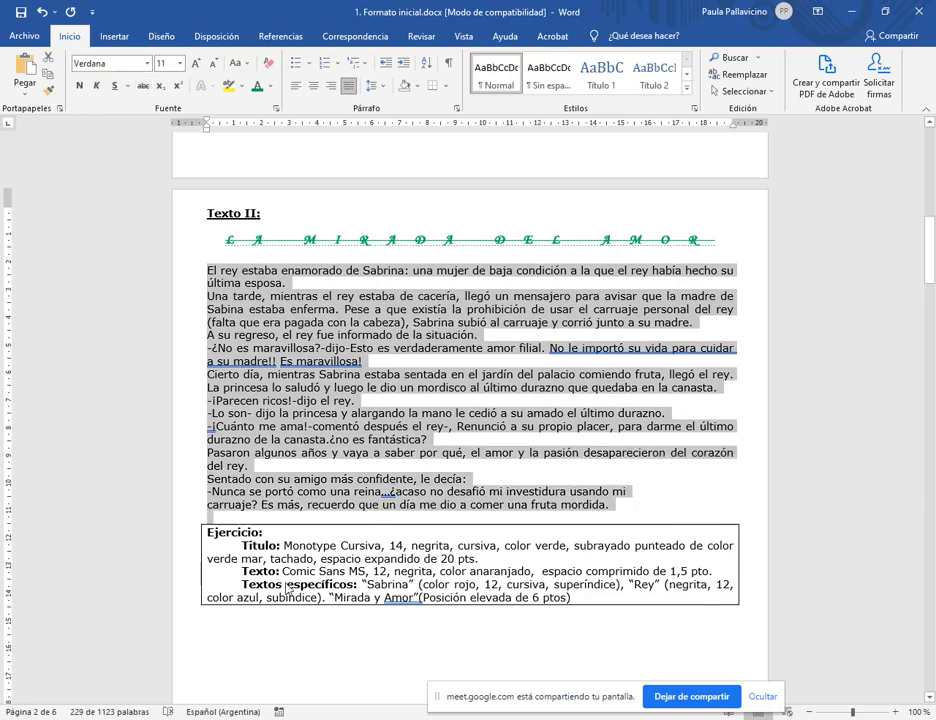
{"action": "left_click", "coordinate": [148, 63]}
{"action": "type", "text": "Comic Sans MS"}
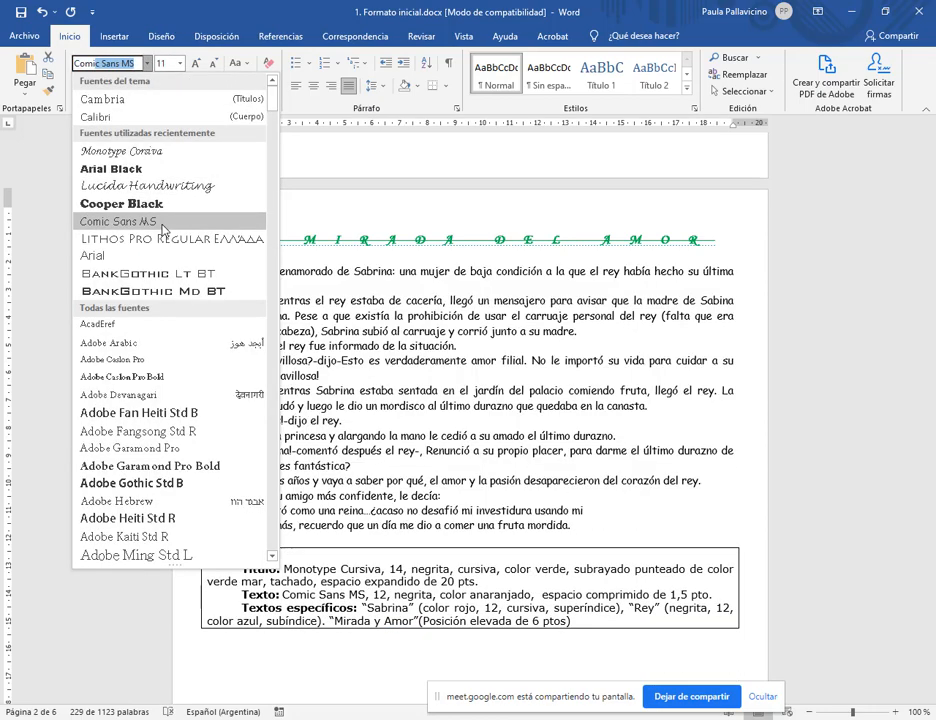
{"action": "left_click", "coordinate": [110, 221]}
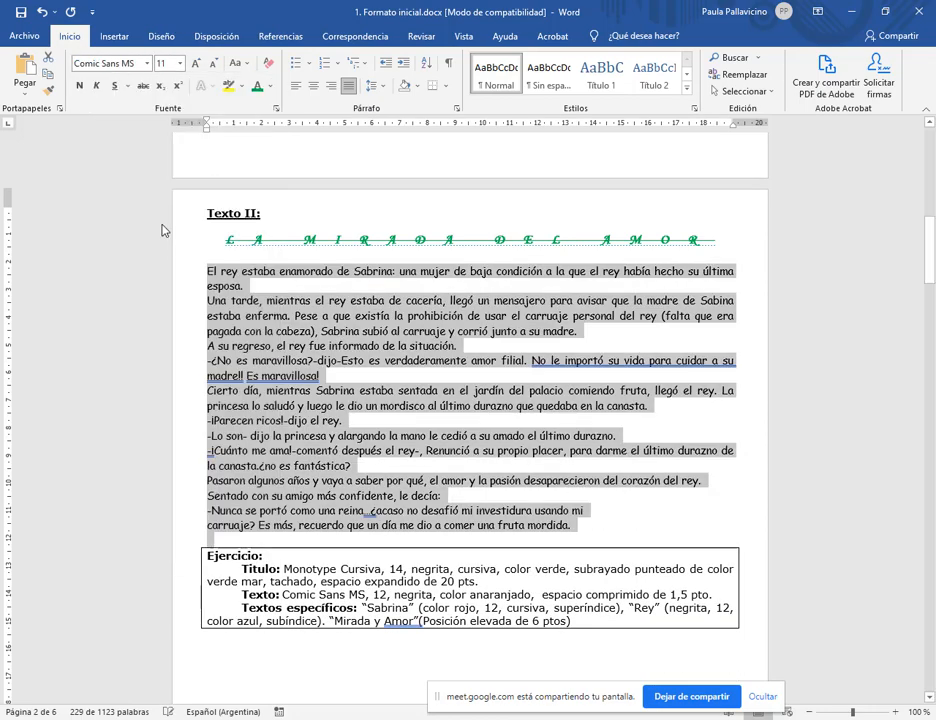
{"action": "left_click", "coordinate": [180, 63]}
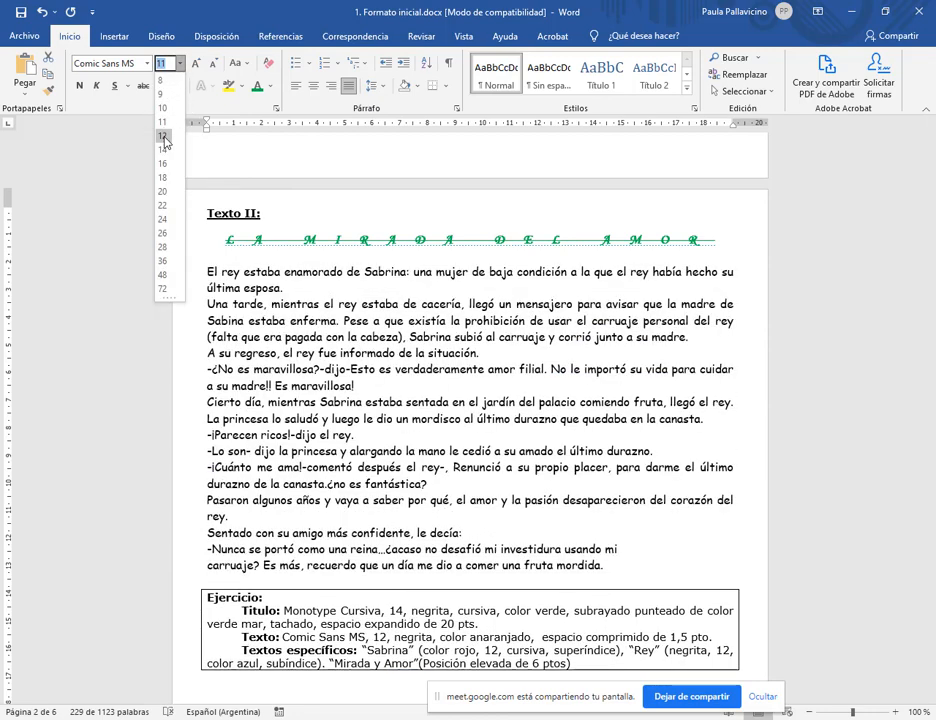
{"action": "left_click", "coordinate": [164, 137]}
{"action": "scroll", "coordinate": [210, 143], "scroll_direction": "down", "scroll_amount": 2}
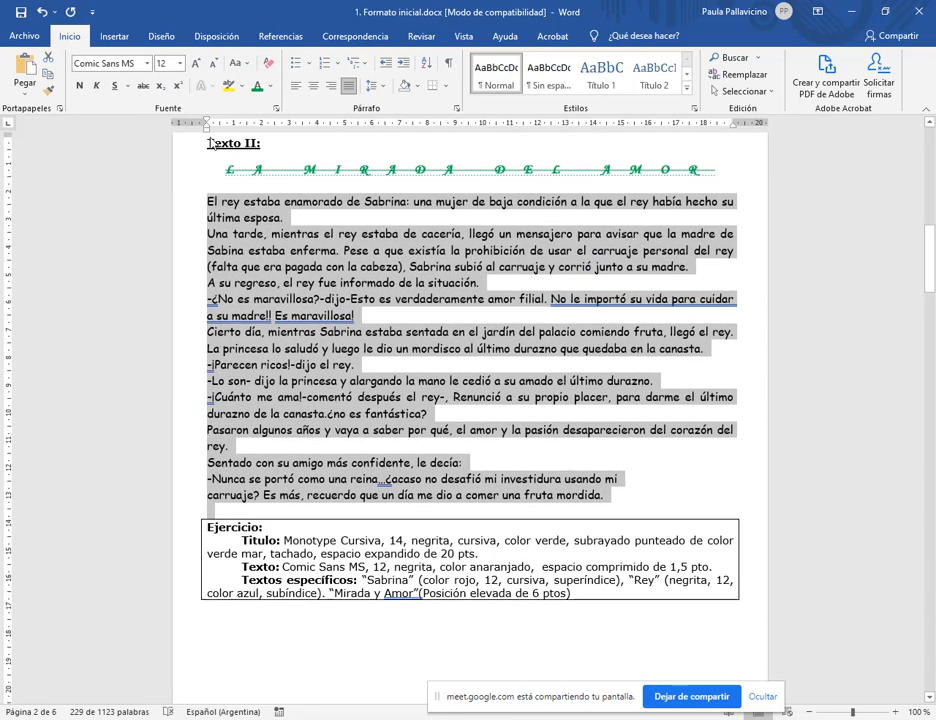
- Make the Texto II body text bold and colour it with the base orange theme colour
{"action": "key", "text": "ctrl+n"}
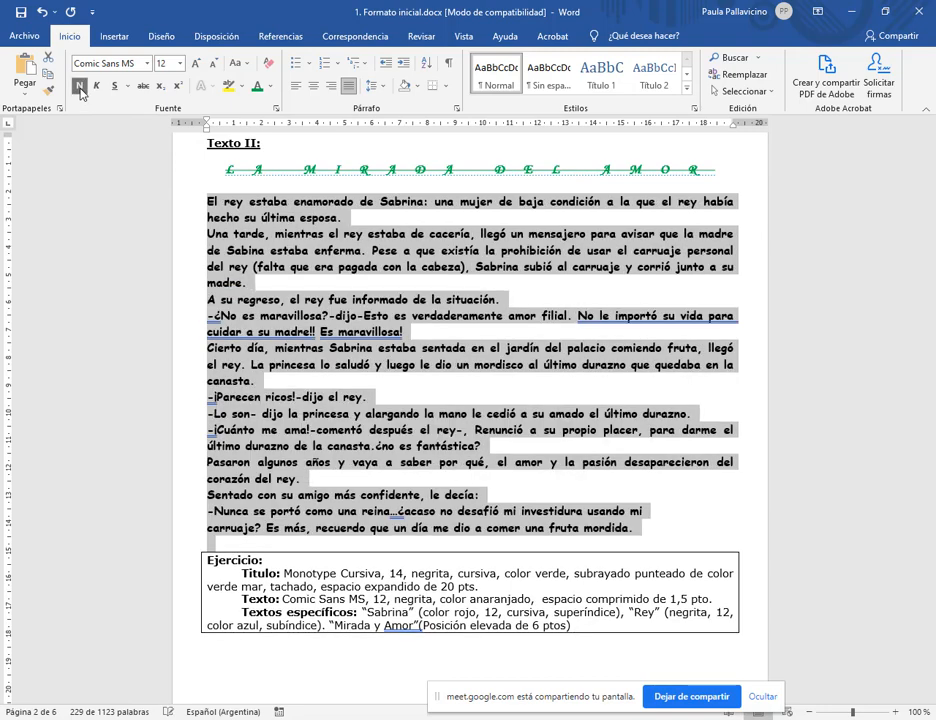
{"action": "left_click", "coordinate": [273, 90]}
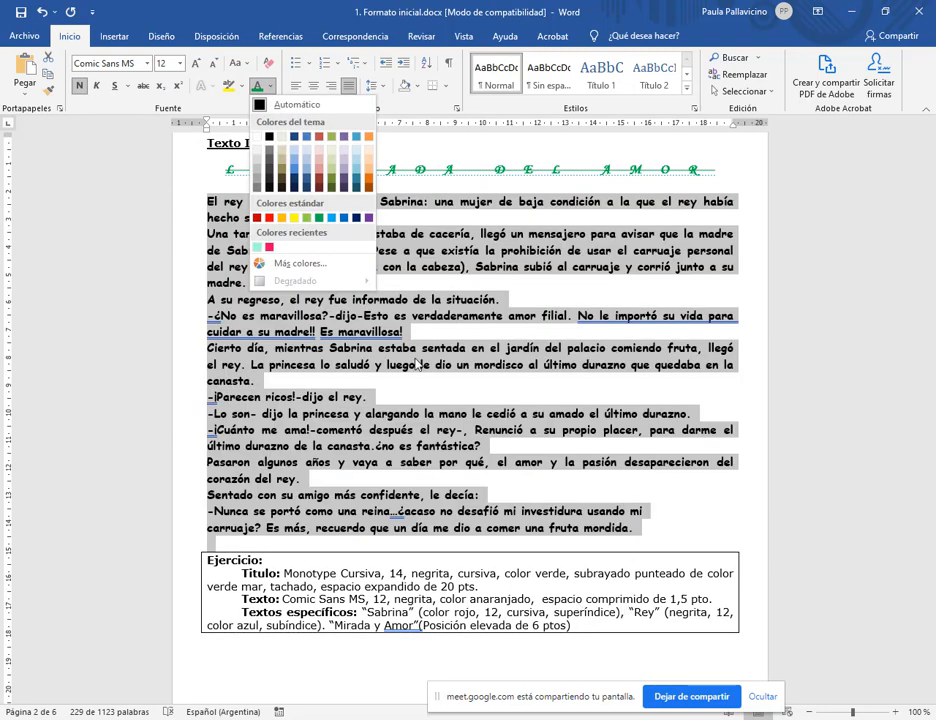
{"action": "left_click", "coordinate": [368, 136]}
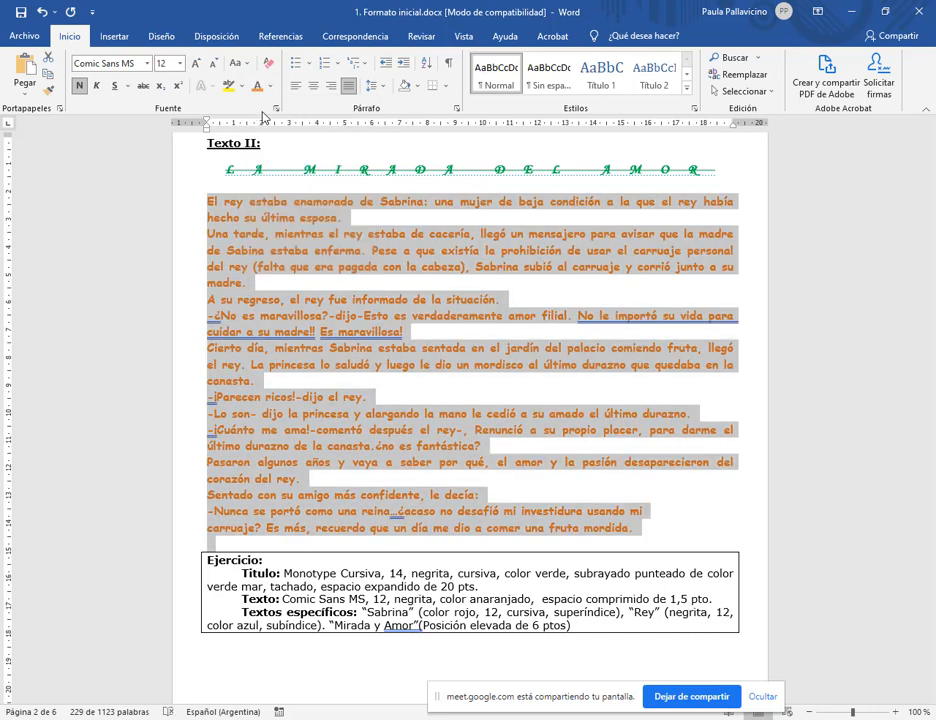
- Try condensing the character spacing (Comprimido) of the whole Texto II body by 1,5 points and undo the change
{"action": "left_click", "coordinate": [276, 108]}
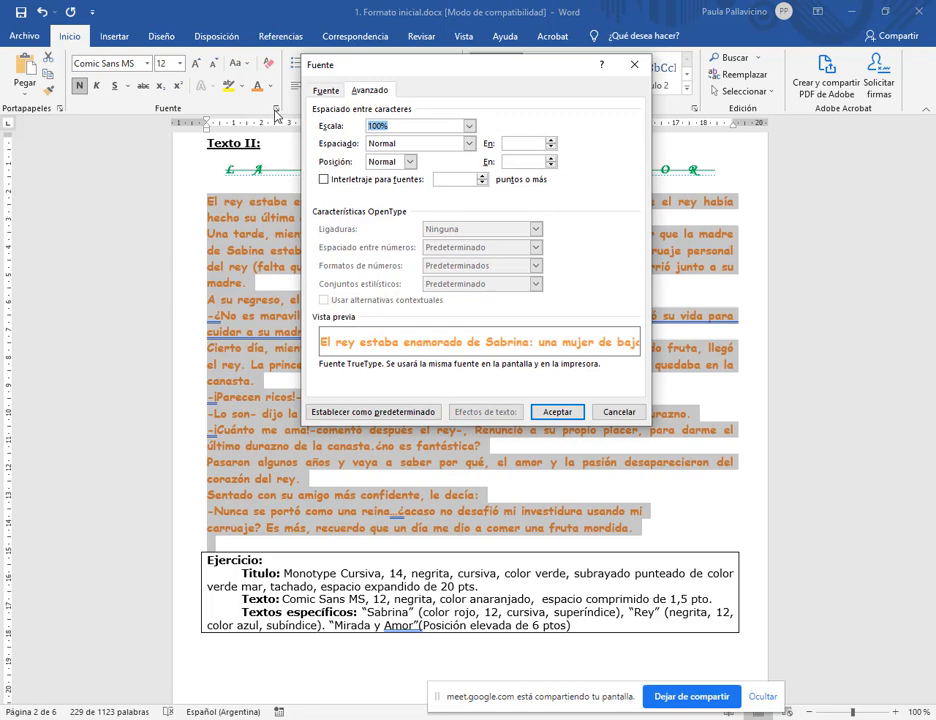
{"action": "left_click", "coordinate": [399, 151]}
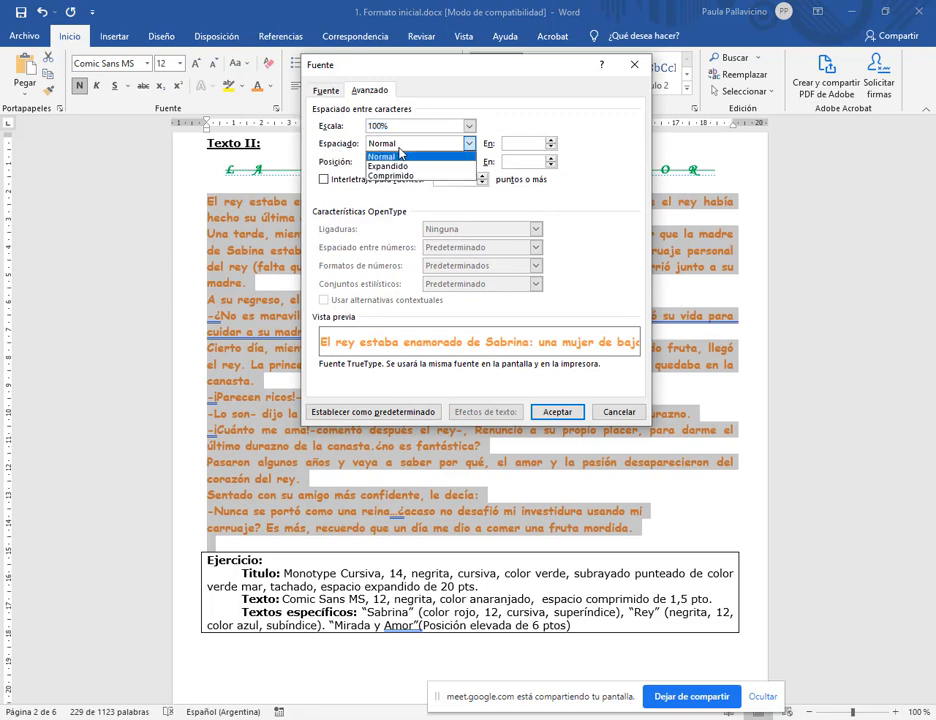
{"action": "left_click", "coordinate": [390, 174]}
{"action": "left_click", "coordinate": [511, 144]}
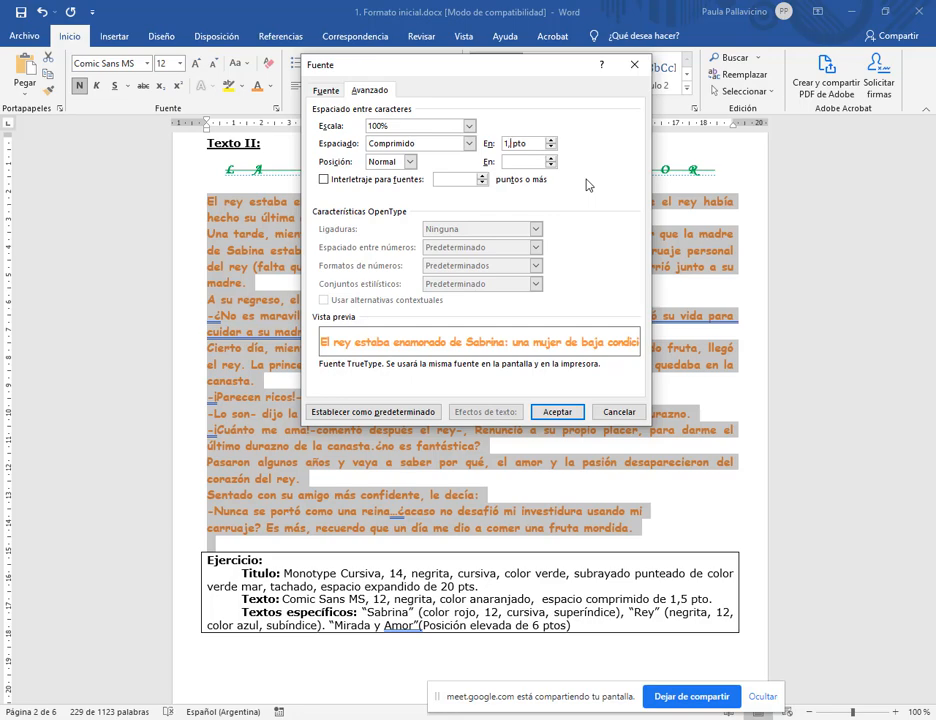
{"action": "left_click", "coordinate": [566, 414]}
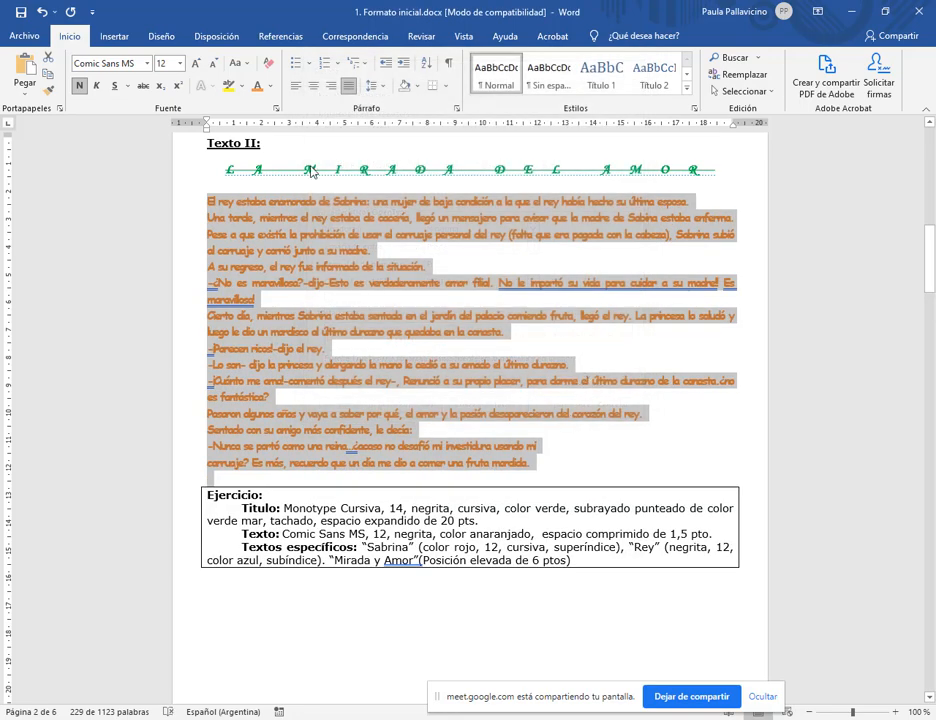
{"action": "left_click", "coordinate": [41, 12]}
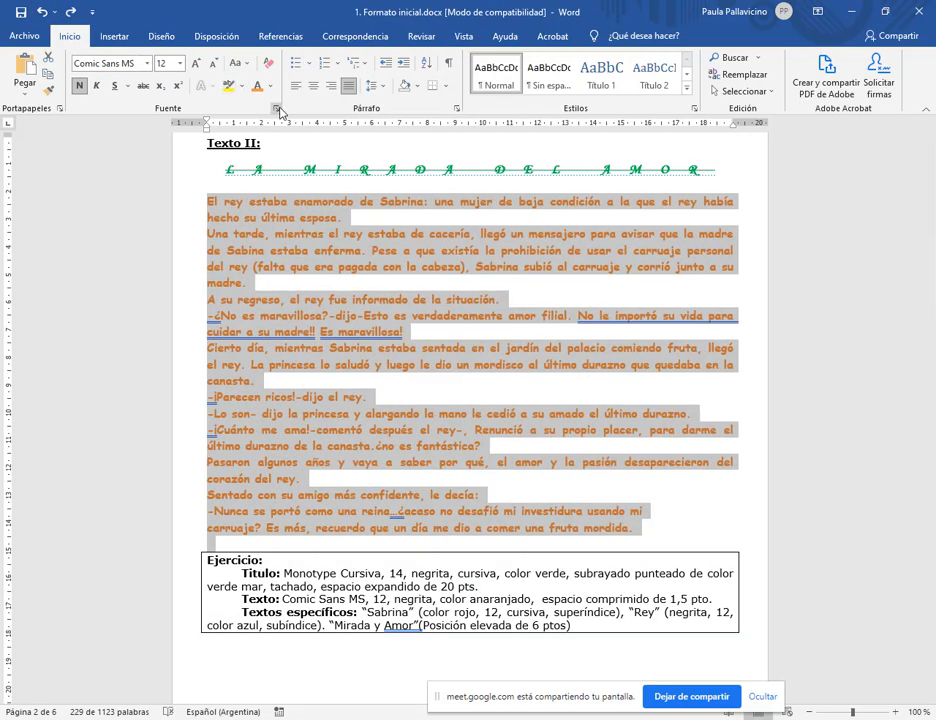
- Set the Texto II body's character spacing to Comprimido by 1,5 points, entering the decimal with a comma, and deselect the text
{"action": "left_click", "coordinate": [278, 109]}
{"action": "left_click", "coordinate": [430, 145]}
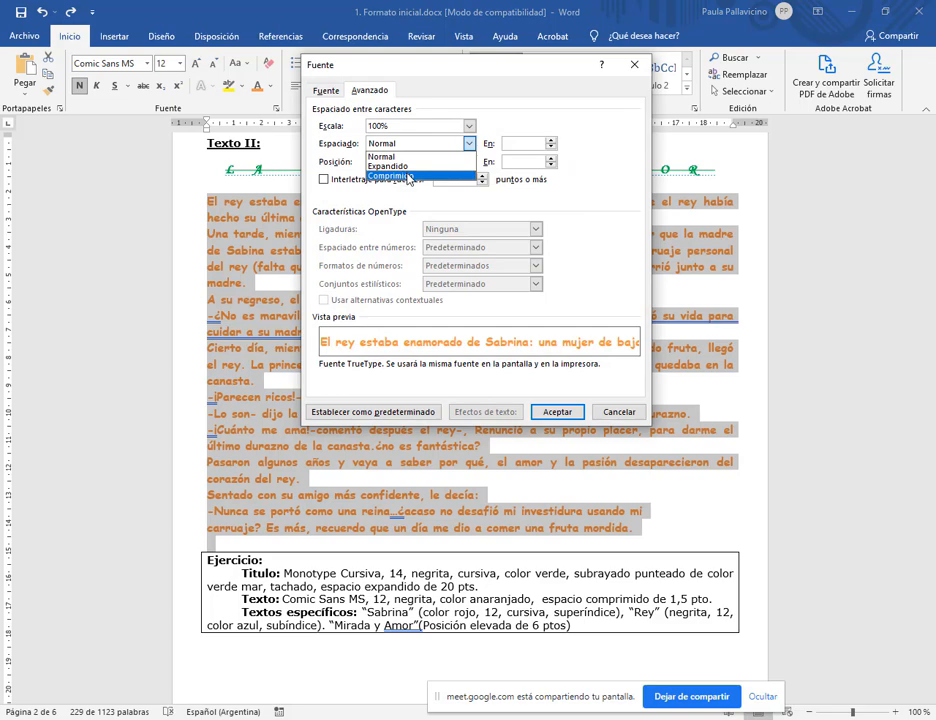
{"action": "left_click", "coordinate": [407, 177]}
{"action": "left_click", "coordinate": [507, 146]}
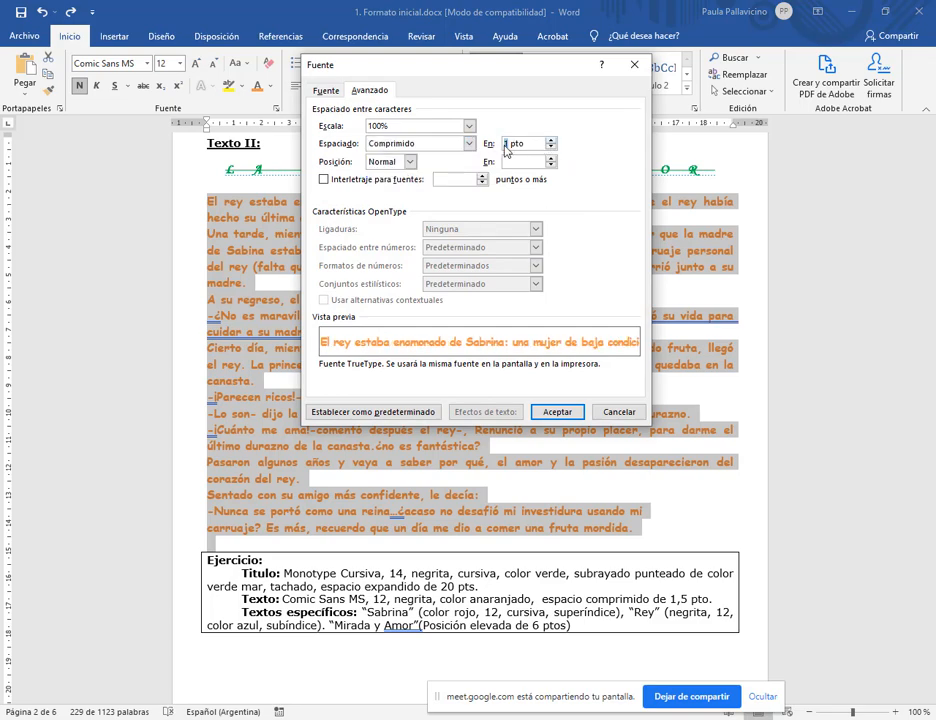
{"action": "left_click", "coordinate": [568, 412]}
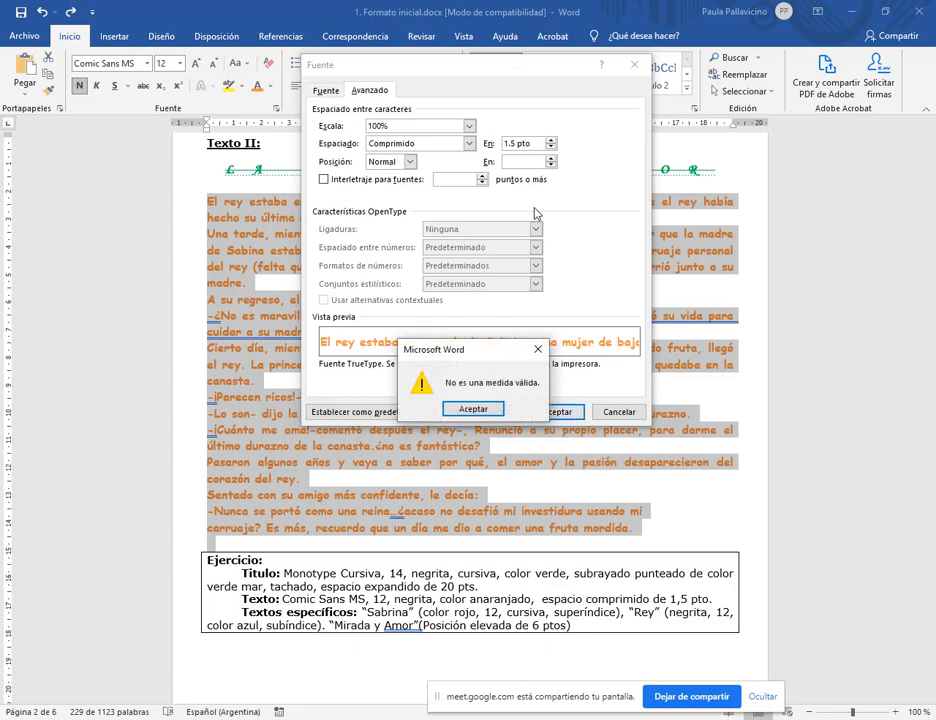
{"action": "left_click_drag", "start_coordinate": [530, 352], "coordinate": [467, 300]}
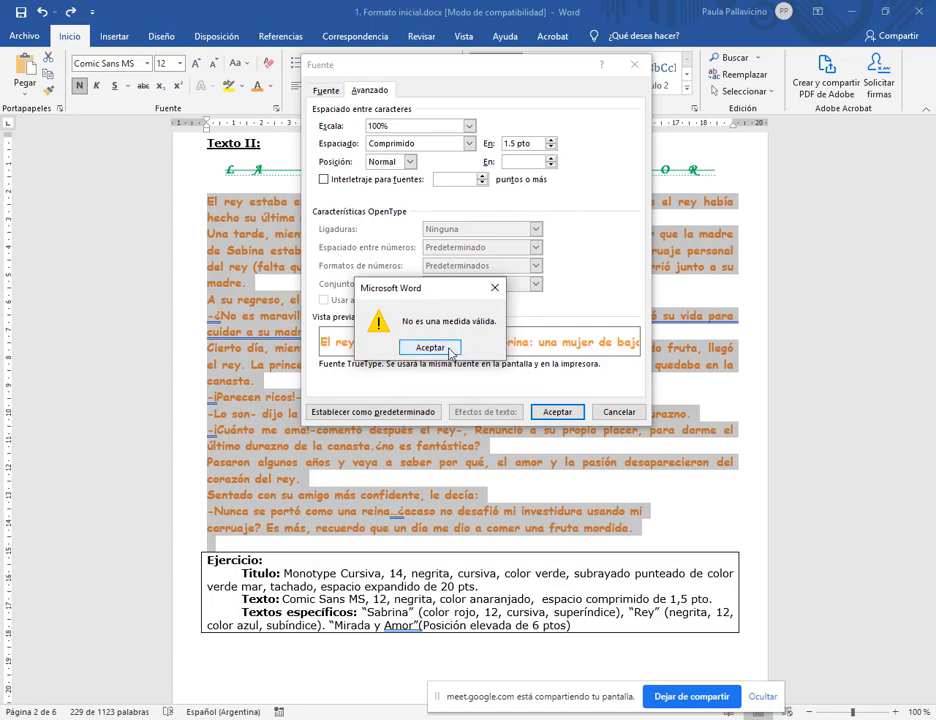
{"action": "left_click", "coordinate": [430, 347]}
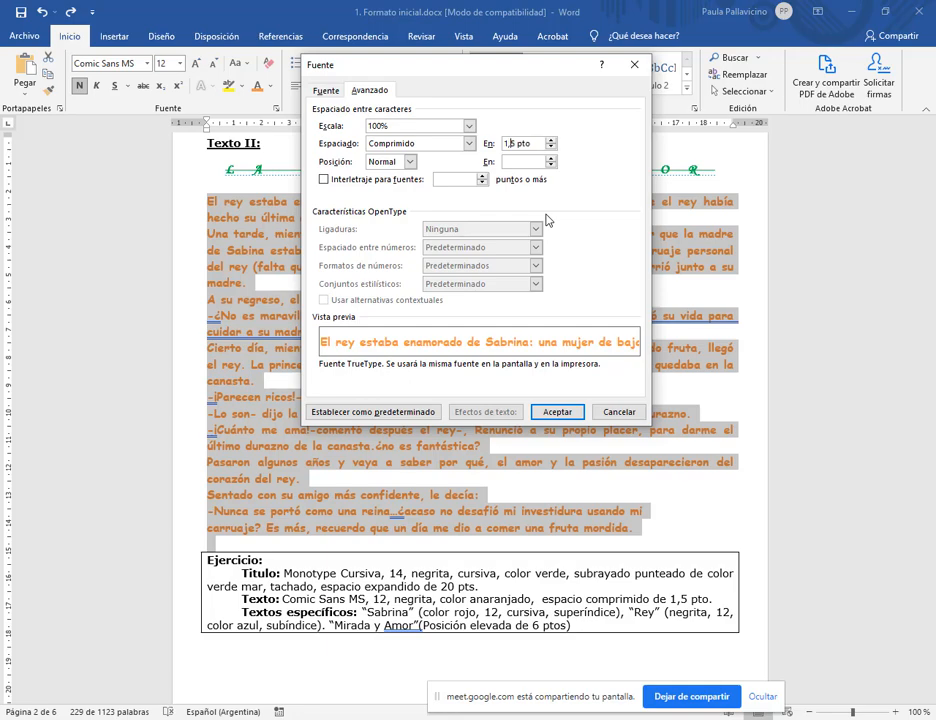
{"action": "left_click", "coordinate": [557, 413]}
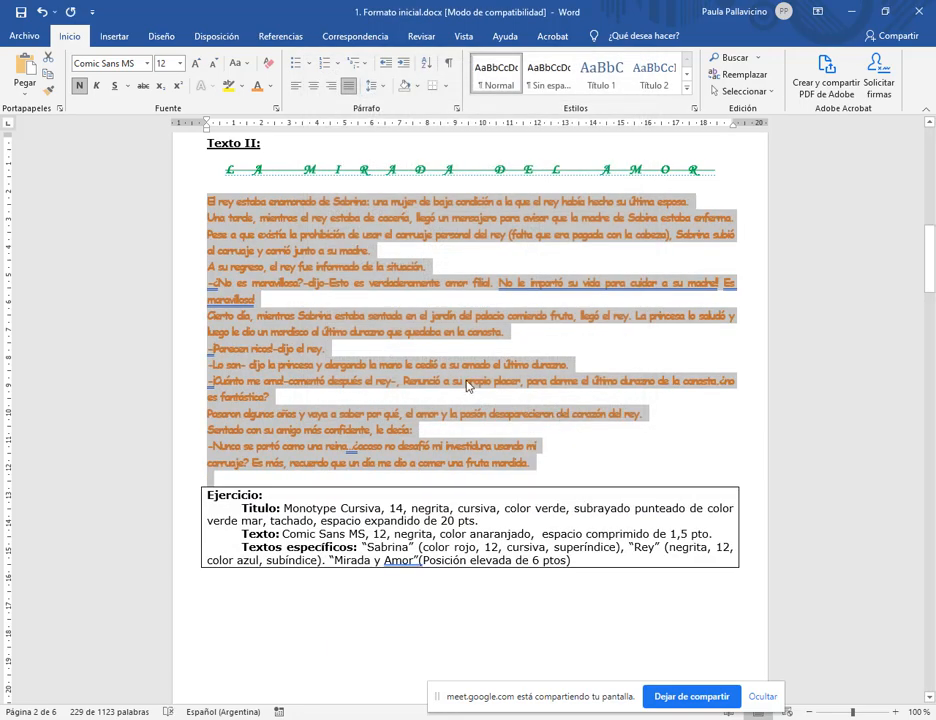
{"action": "left_click", "coordinate": [523, 384]}
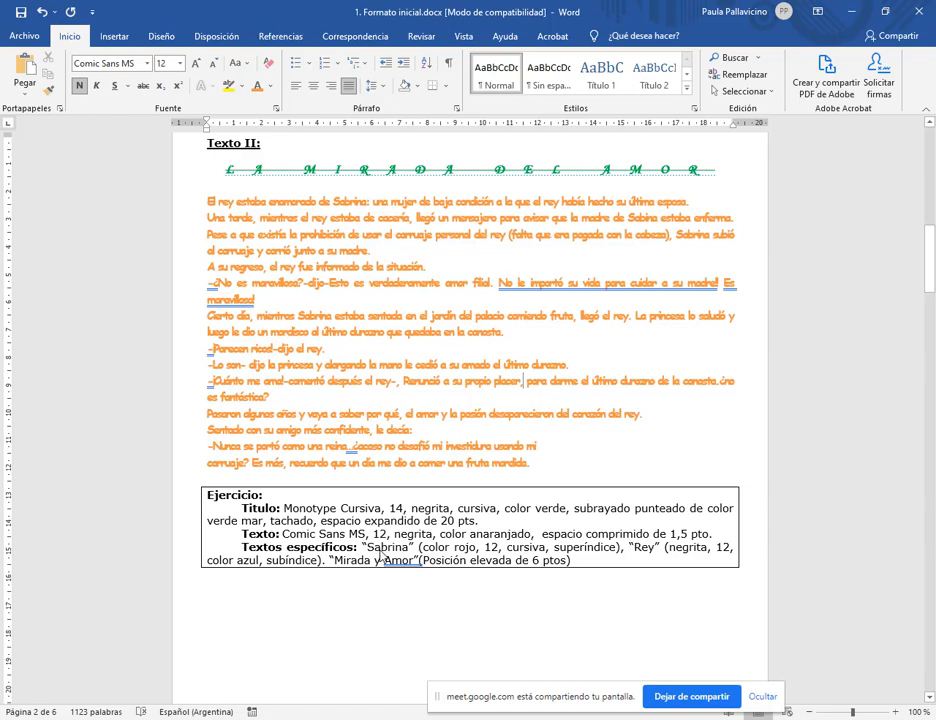
{"action": "left_click_drag", "start_coordinate": [419, 549], "coordinate": [630, 549]}
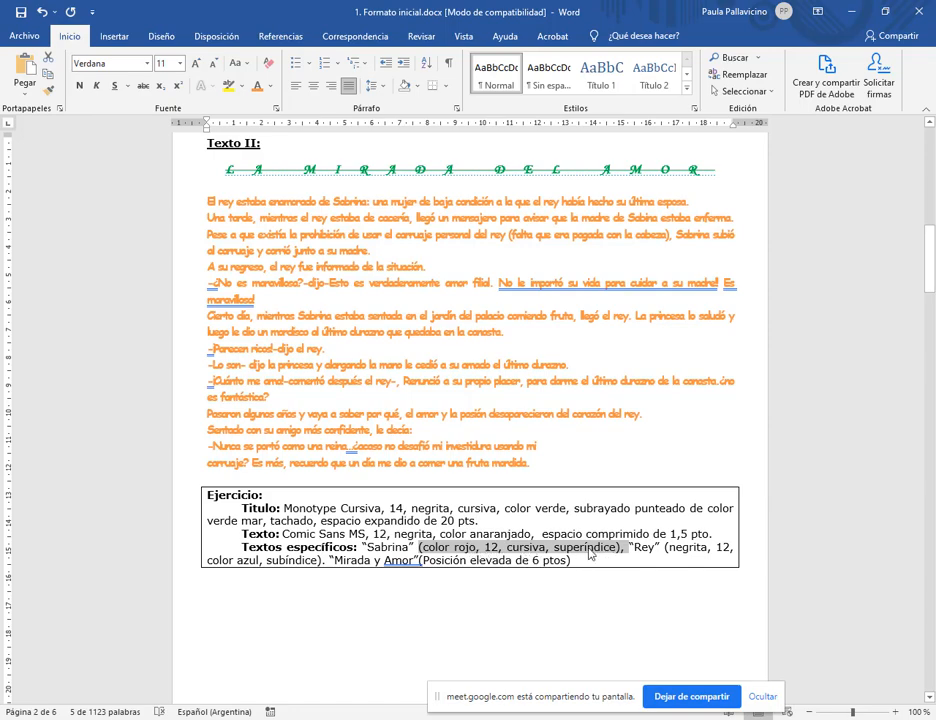
{"action": "left_click", "coordinate": [607, 617]}
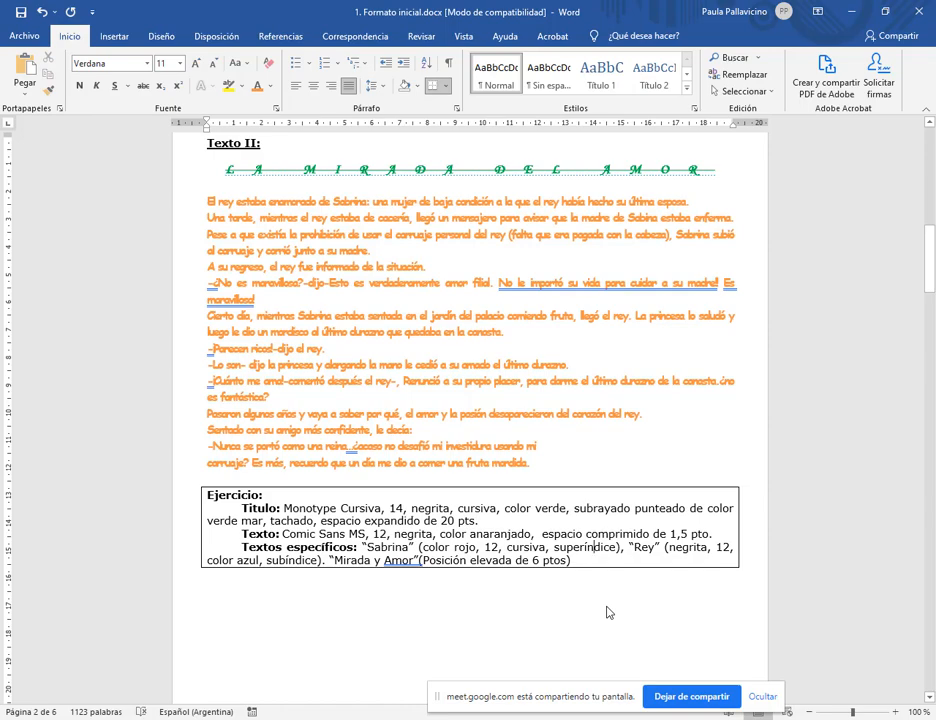
{"action": "left_click", "coordinate": [654, 547]}
- Add the sample text "R2 H2O" below the Texto II exercise box with formatting cleared, and enlarge it to size 14
{"action": "left_click", "coordinate": [498, 590]}
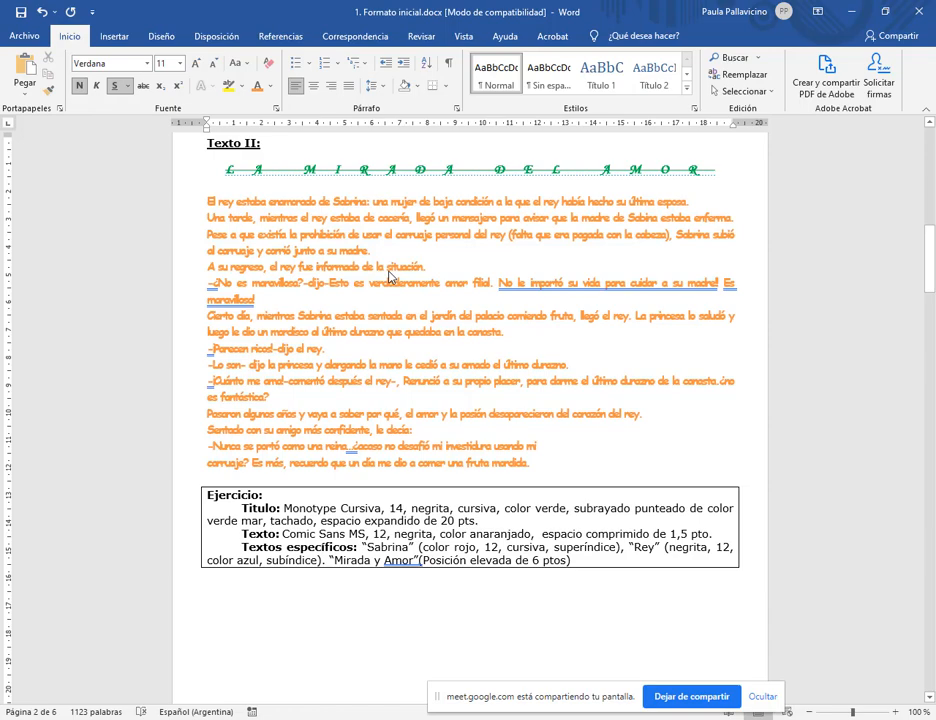
{"action": "type", "text": "R"}
{"action": "key", "text": "ctrl+z"}
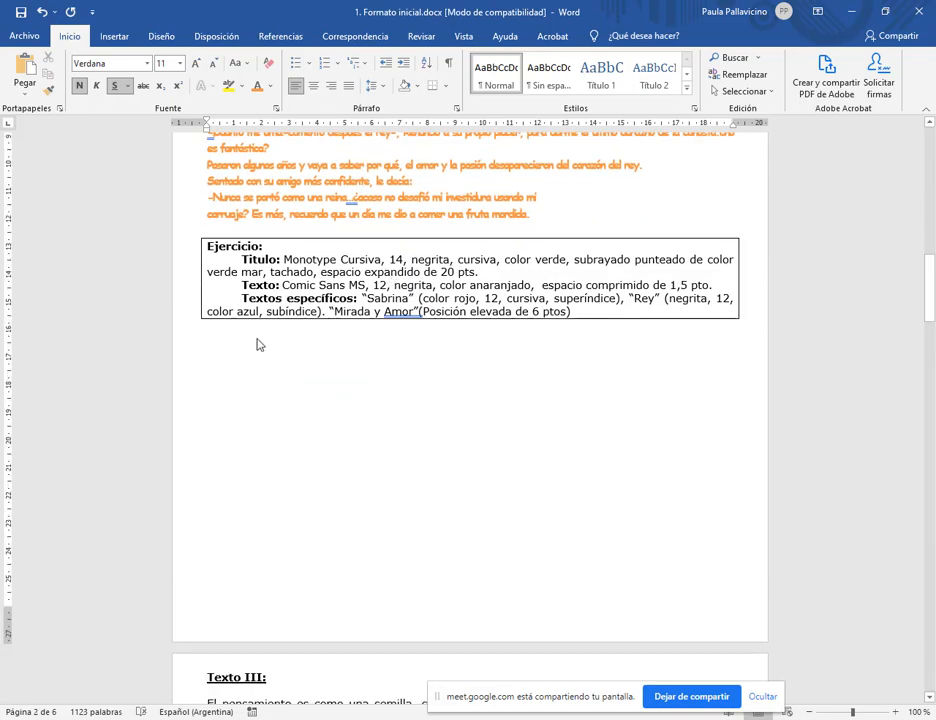
{"action": "type", "text": "f"}
{"action": "key", "text": "BackSpace"}
{"action": "left_click", "coordinate": [268, 64]}
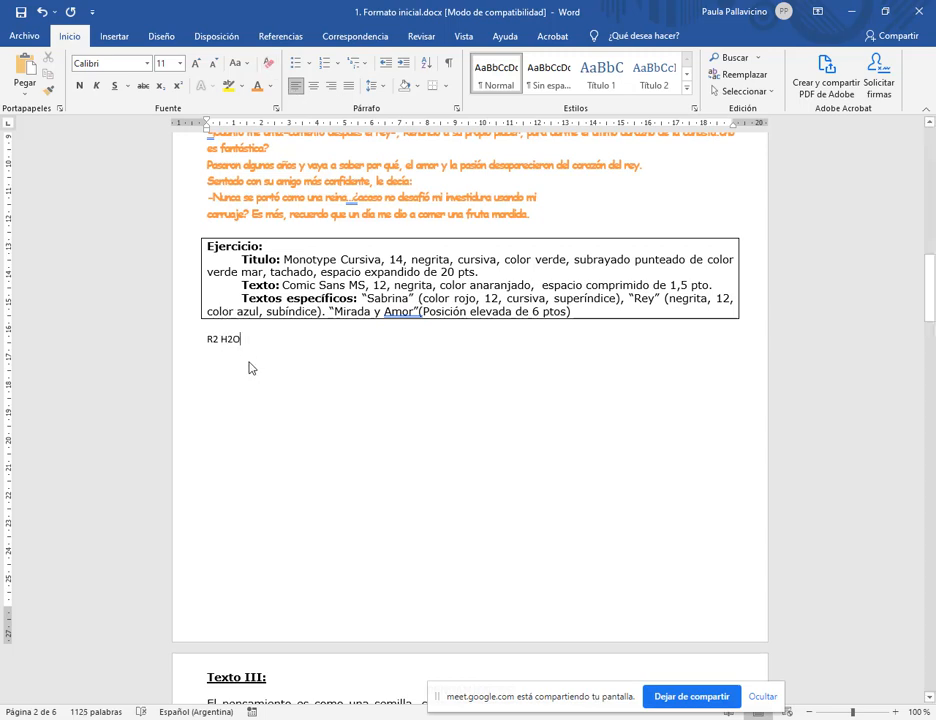
{"action": "left_click", "coordinate": [178, 349]}
{"action": "left_click", "coordinate": [195, 63]}
{"action": "left_click", "coordinate": [195, 63]}
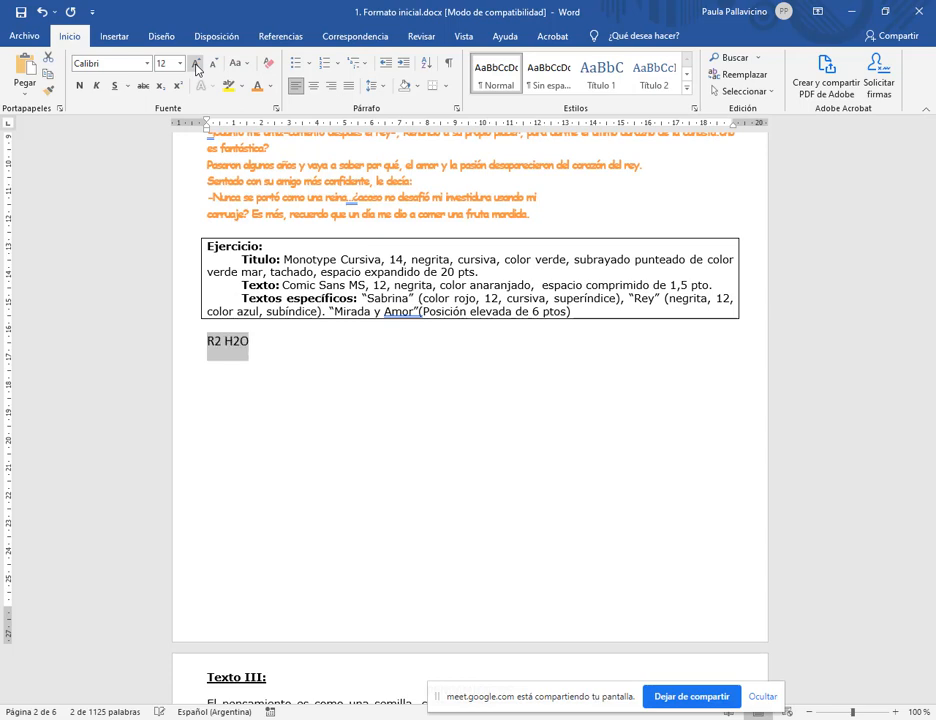
{"action": "left_click", "coordinate": [228, 357]}
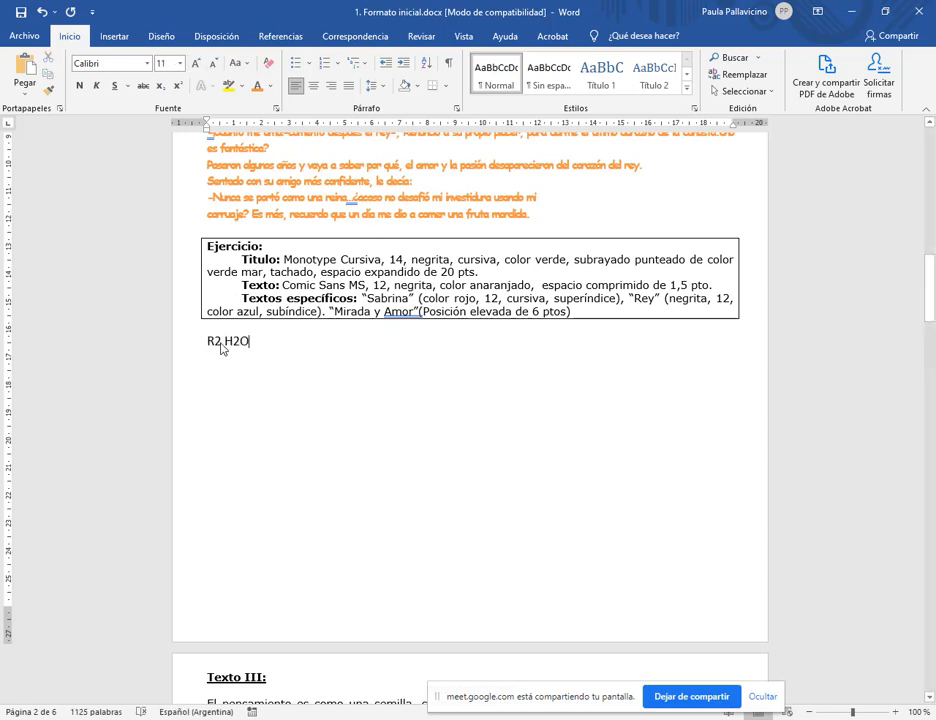
- Examine the Superíndice and Subíndice effects in the font settings for the 2 in "R2" and close them without changes
{"action": "left_click_drag", "start_coordinate": [221, 344], "coordinate": [214, 344]}
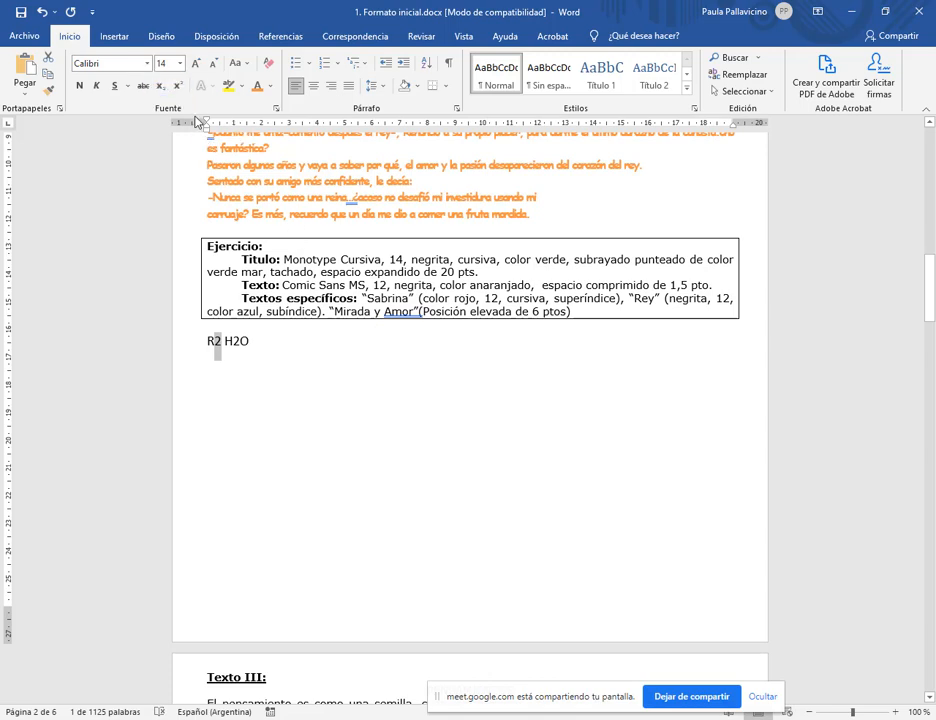
{"action": "left_click", "coordinate": [277, 109]}
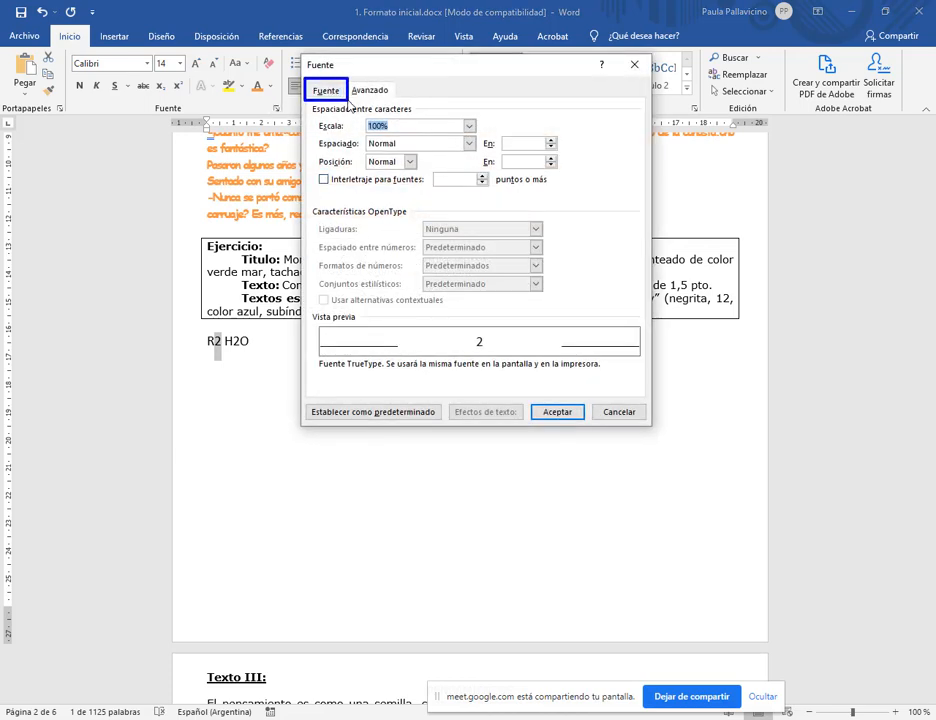
{"action": "left_click", "coordinate": [326, 91]}
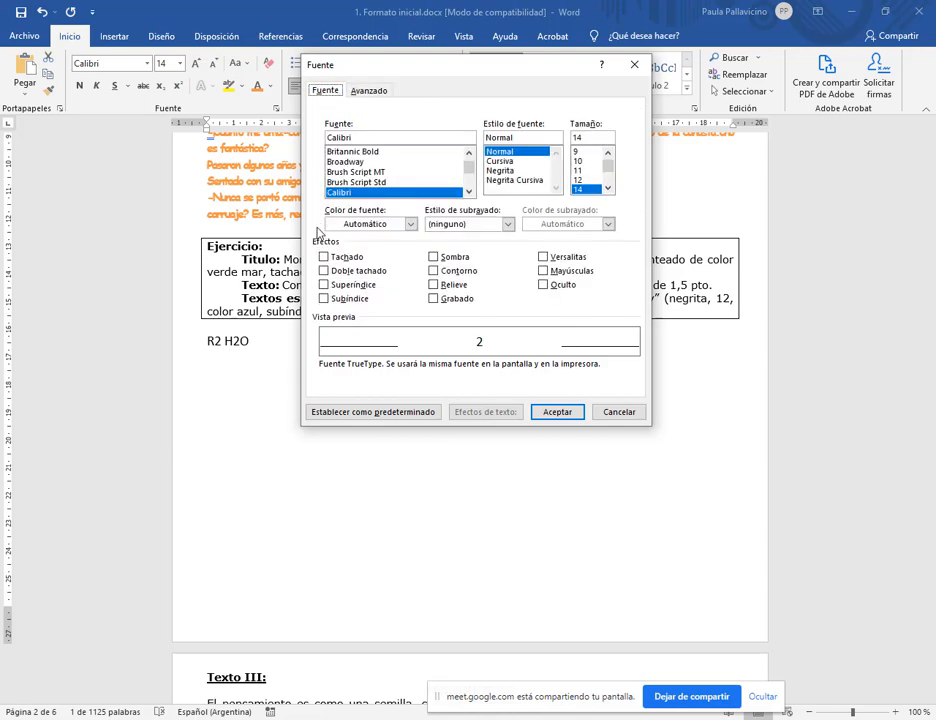
{"action": "left_click_drag", "start_coordinate": [313, 240], "coordinate": [632, 321]}
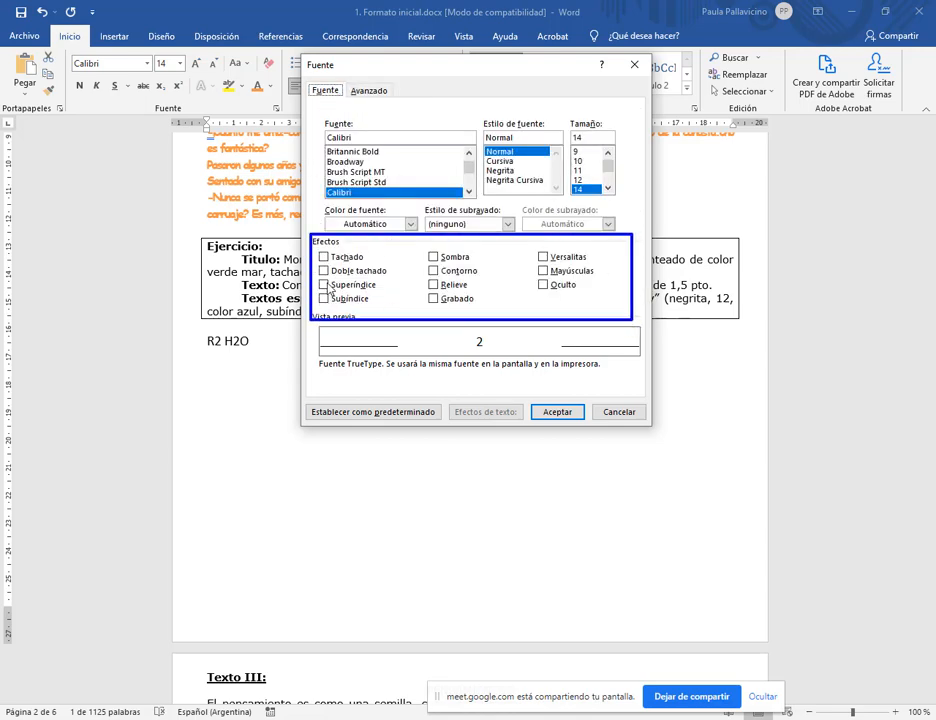
{"action": "left_click_drag", "start_coordinate": [314, 278], "coordinate": [386, 306]}
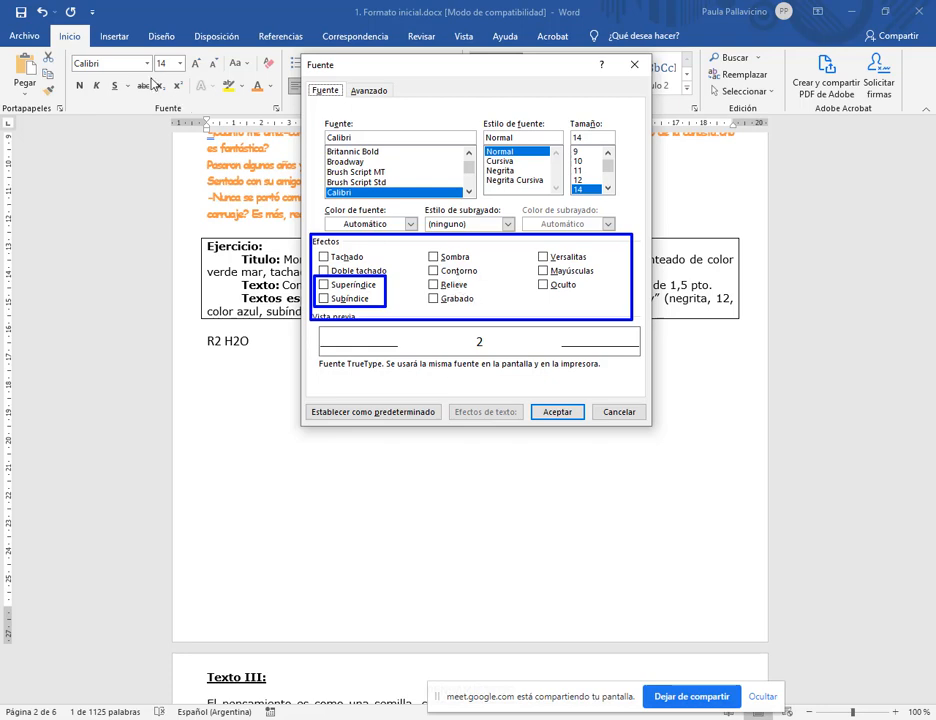
{"action": "left_click_drag", "start_coordinate": [150, 77], "coordinate": [187, 97]}
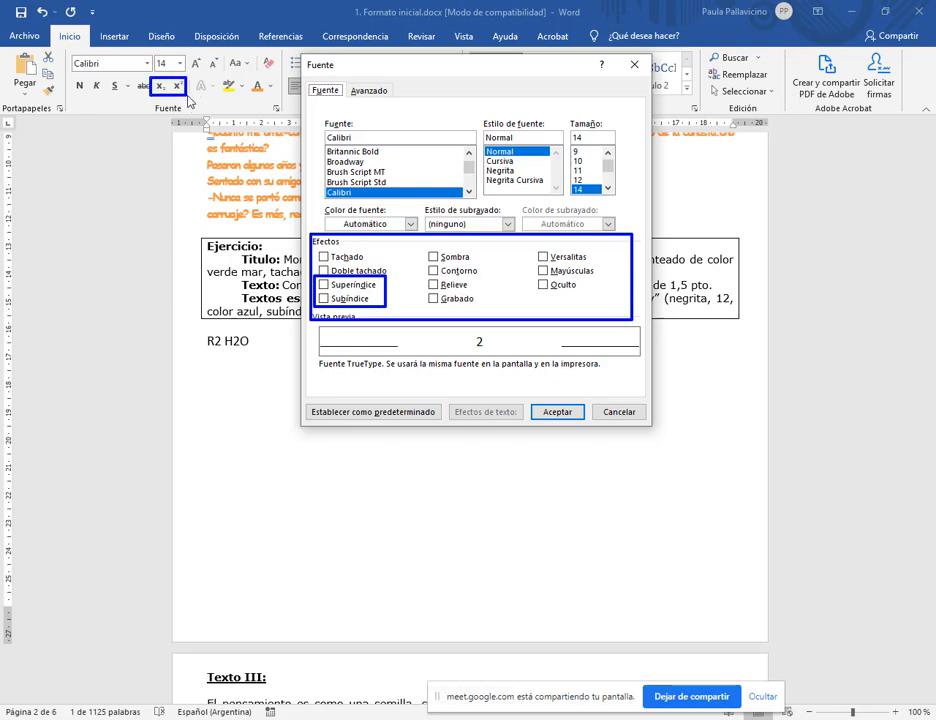
{"action": "left_click", "coordinate": [618, 413]}
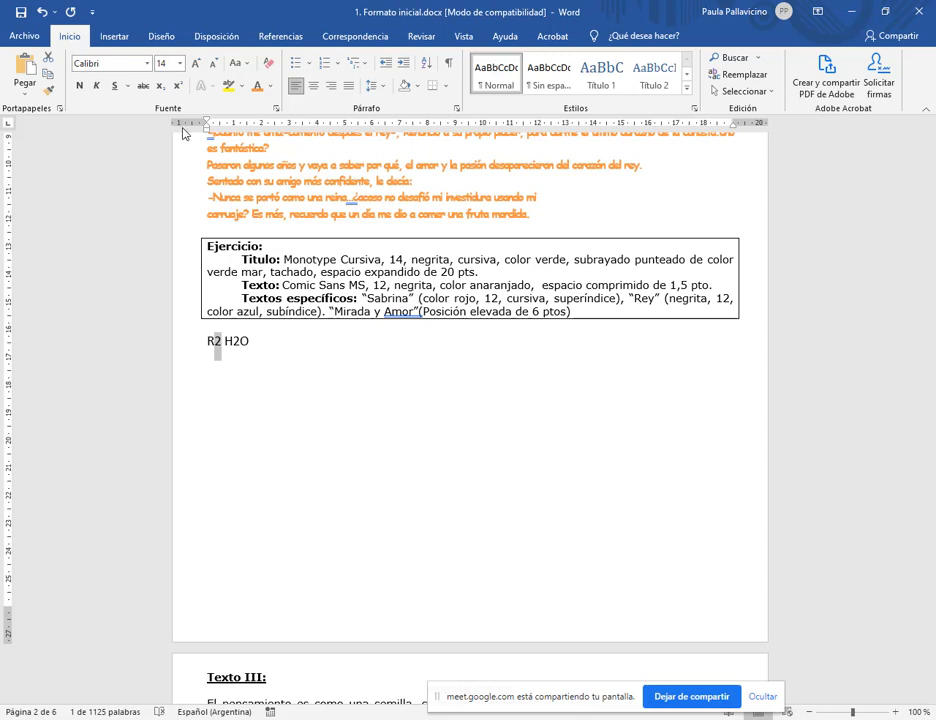
- Make the 2 in "R2" superscript and the 2 in "H2O" subscript
{"action": "left_click", "coordinate": [177, 87]}
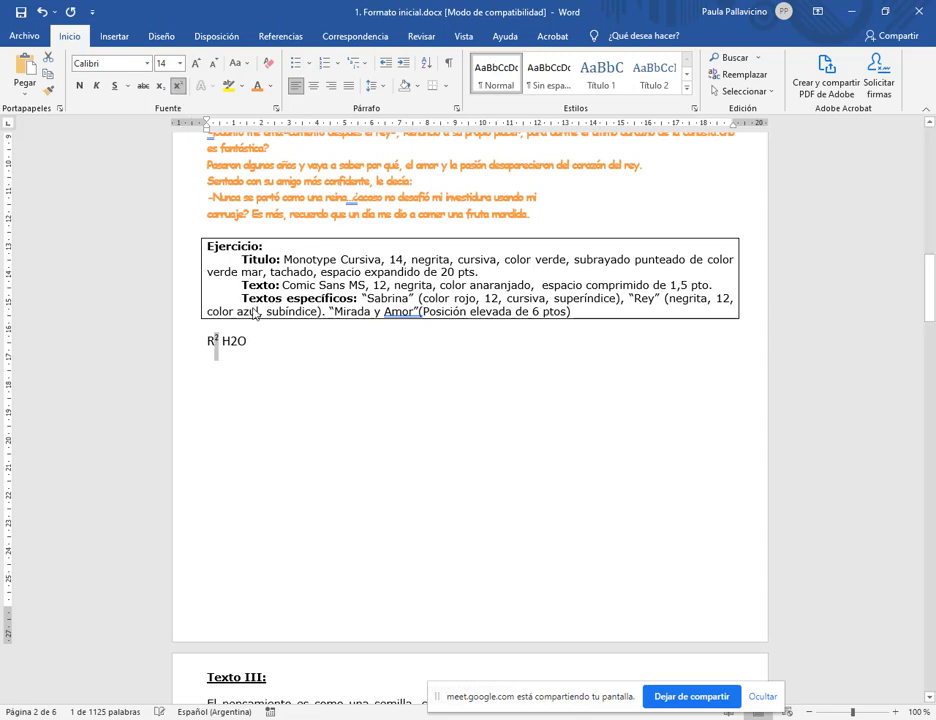
{"action": "left_click", "coordinate": [246, 348]}
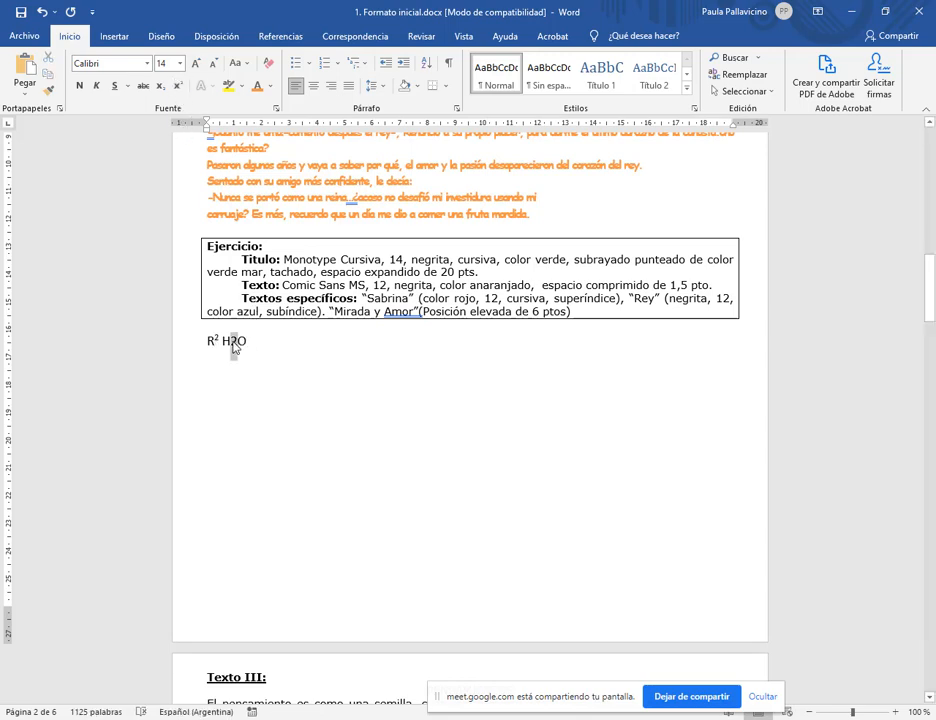
{"action": "left_click_drag", "start_coordinate": [230, 342], "coordinate": [237, 342]}
{"action": "left_click", "coordinate": [161, 87]}
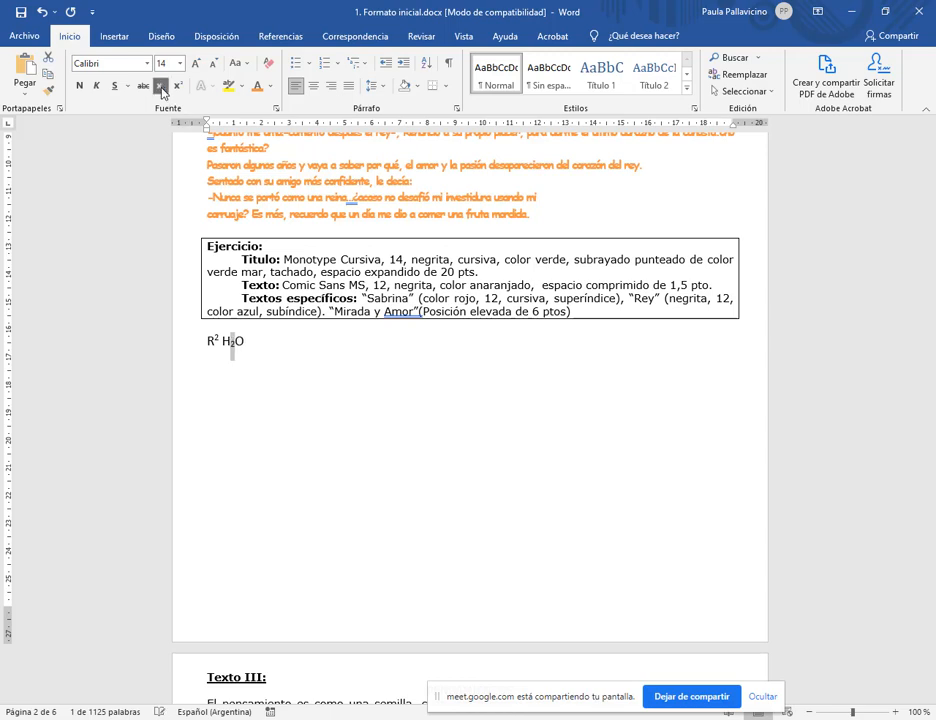
{"action": "left_click", "coordinate": [255, 346]}
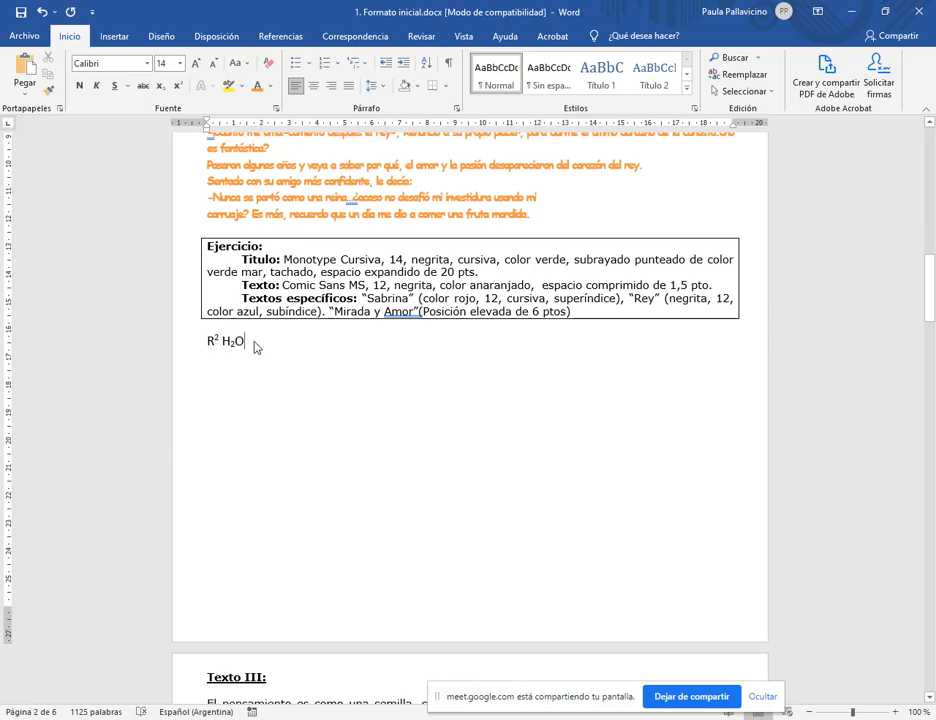
- Delete the "R2 H2O" sample text below the exercise box
{"action": "left_click_drag", "start_coordinate": [213, 343], "coordinate": [219, 344]}
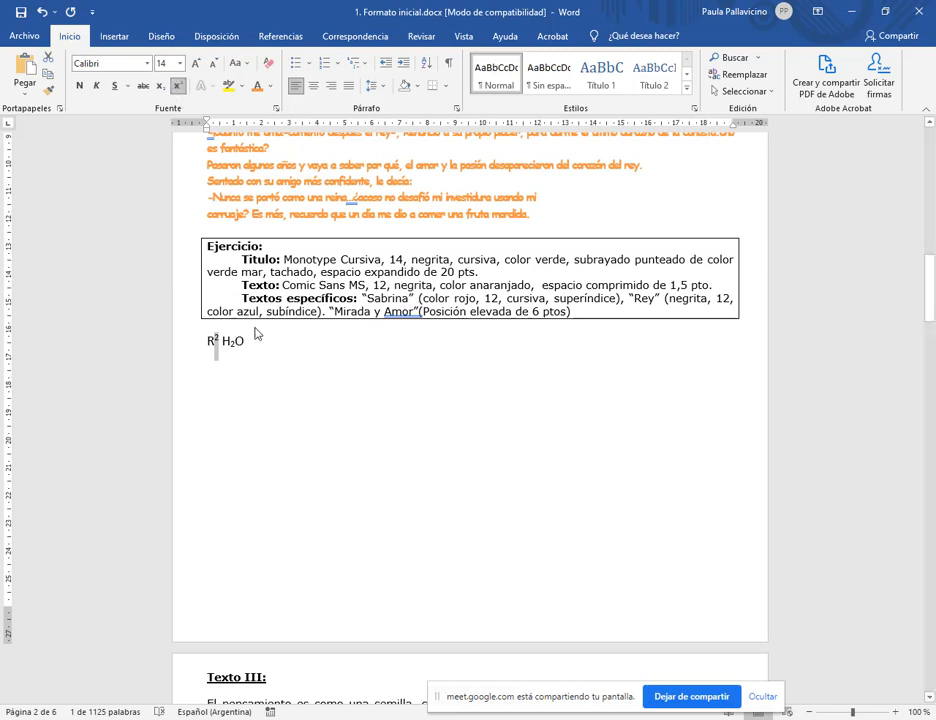
{"action": "left_click_drag", "start_coordinate": [257, 345], "coordinate": [205, 344]}
{"action": "key", "text": "Delete"}
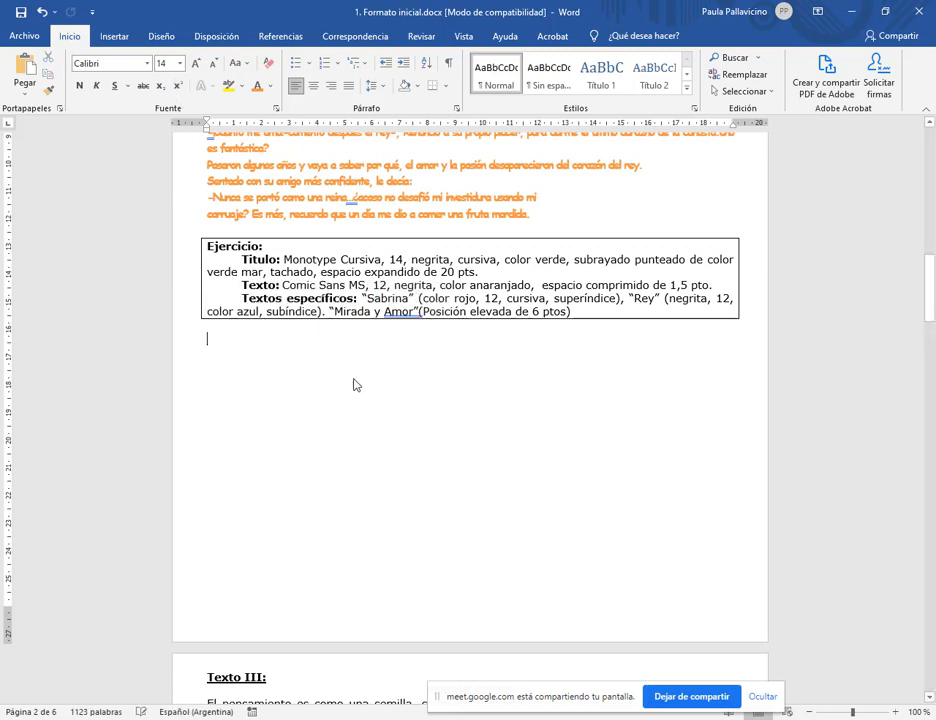
{"action": "scroll", "coordinate": [378, 404], "scroll_direction": "up", "scroll_amount": 3}
{"action": "scroll", "coordinate": [378, 404], "scroll_direction": "up", "scroll_amount": 3}
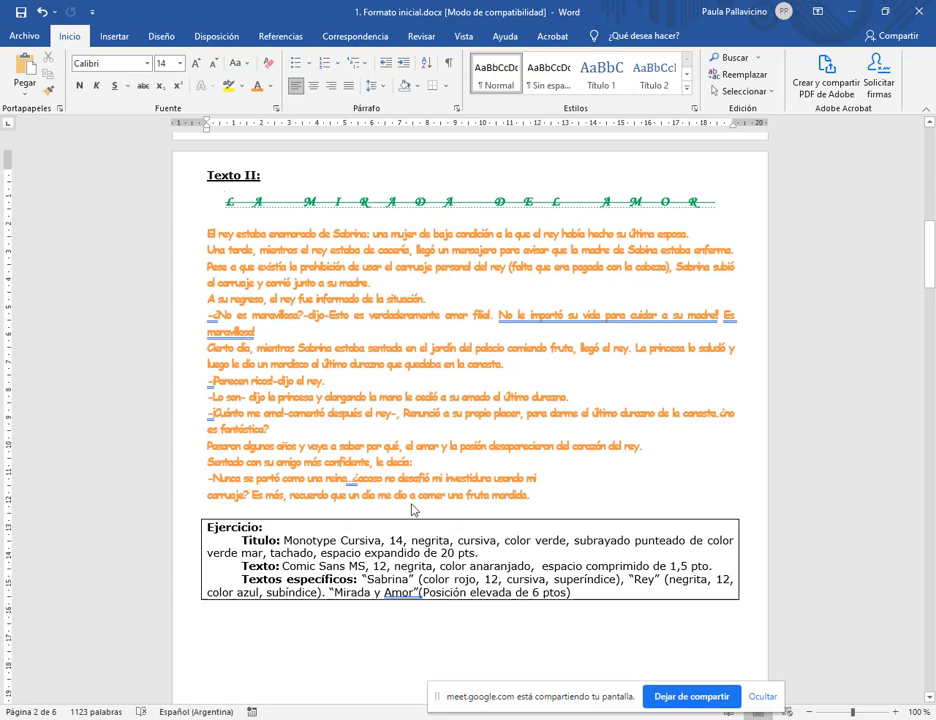
{"action": "double_click", "coordinate": [392, 580]}
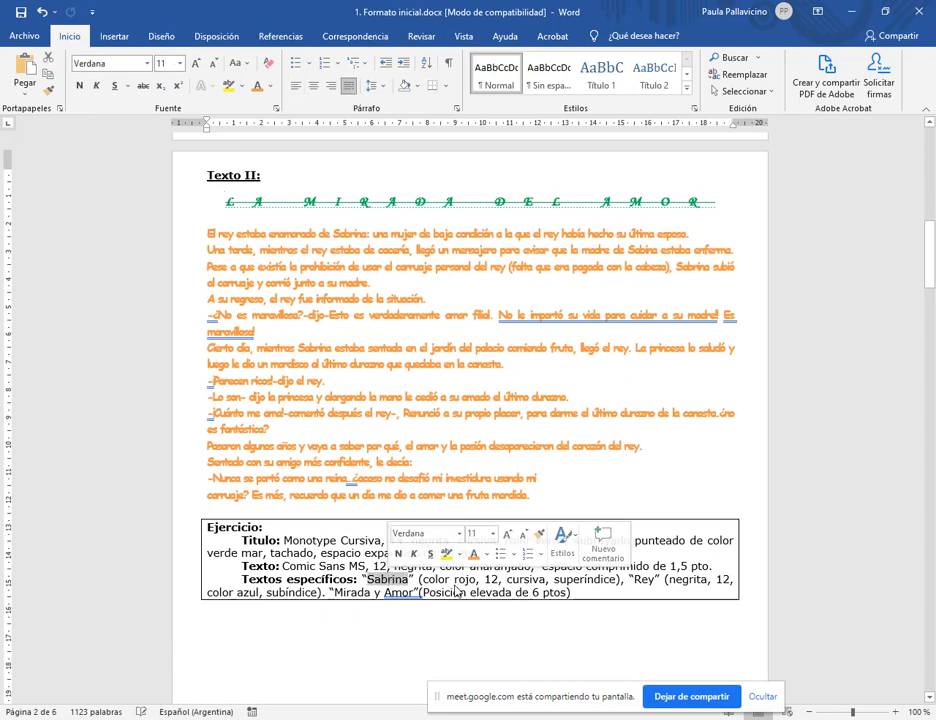
{"action": "left_click", "coordinate": [503, 364]}
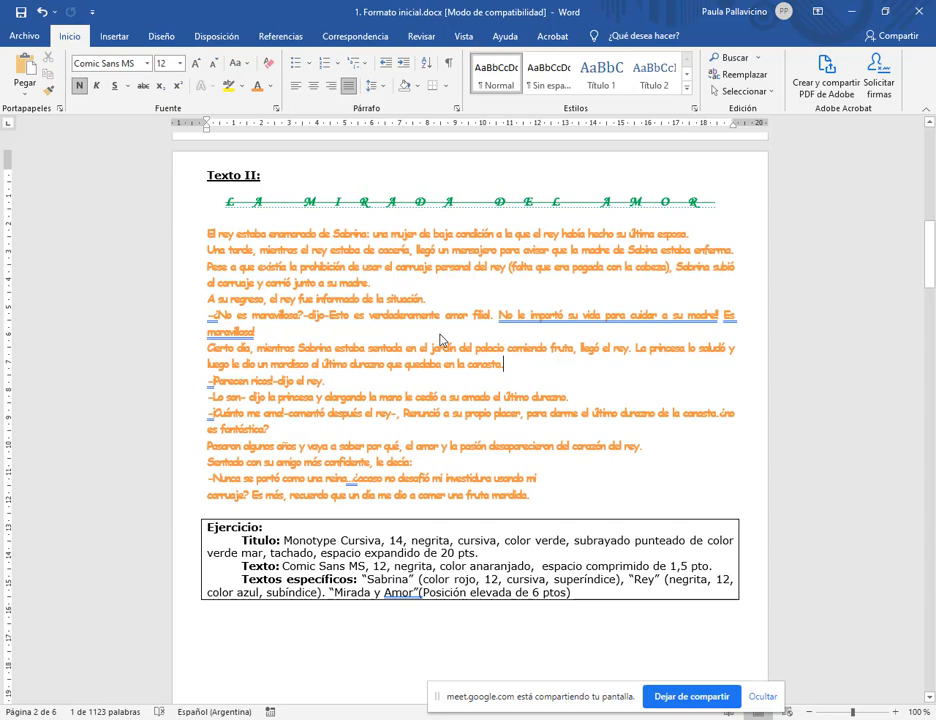
- Locate the occurrences of "Sabrina" in the first lines of the Texto II story
{"action": "double_click", "coordinate": [354, 234]}
{"action": "left_click", "coordinate": [463, 283]}
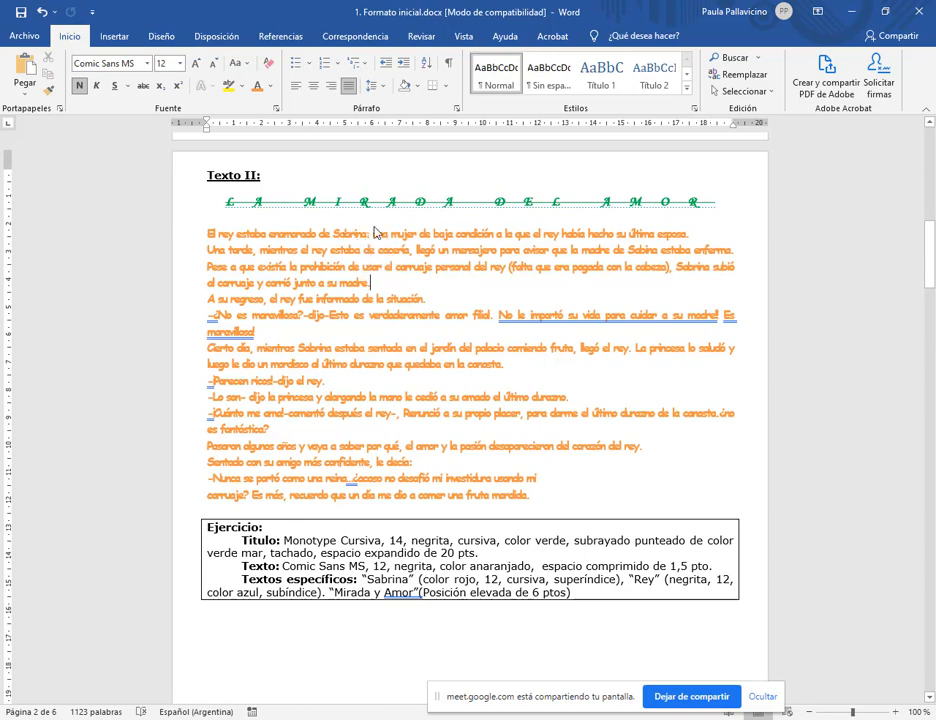
{"action": "double_click", "coordinate": [345, 233]}
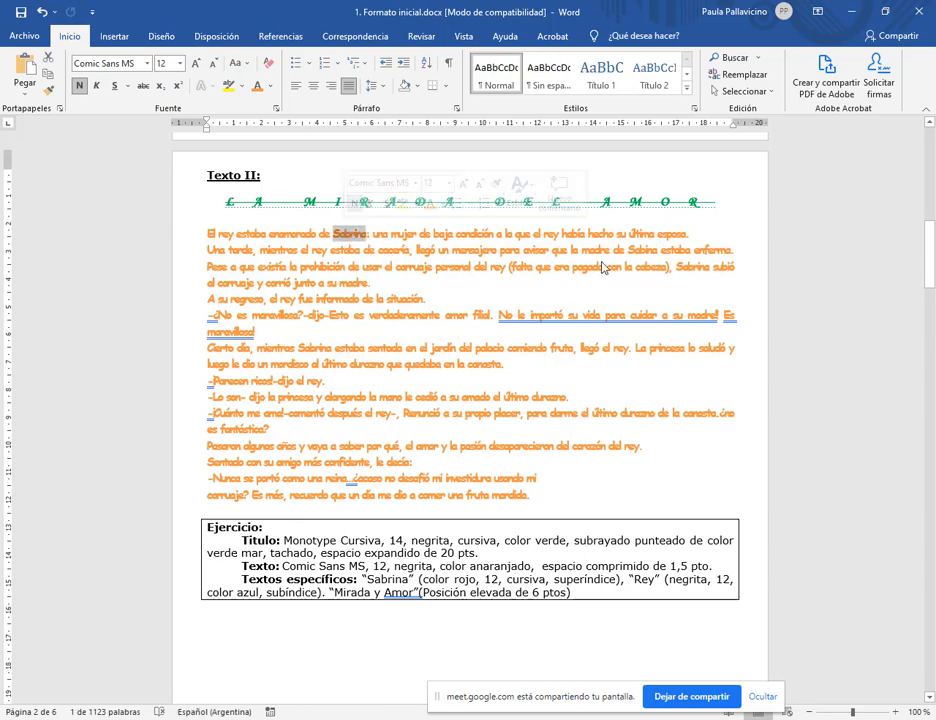
{"action": "left_click", "coordinate": [655, 250]}
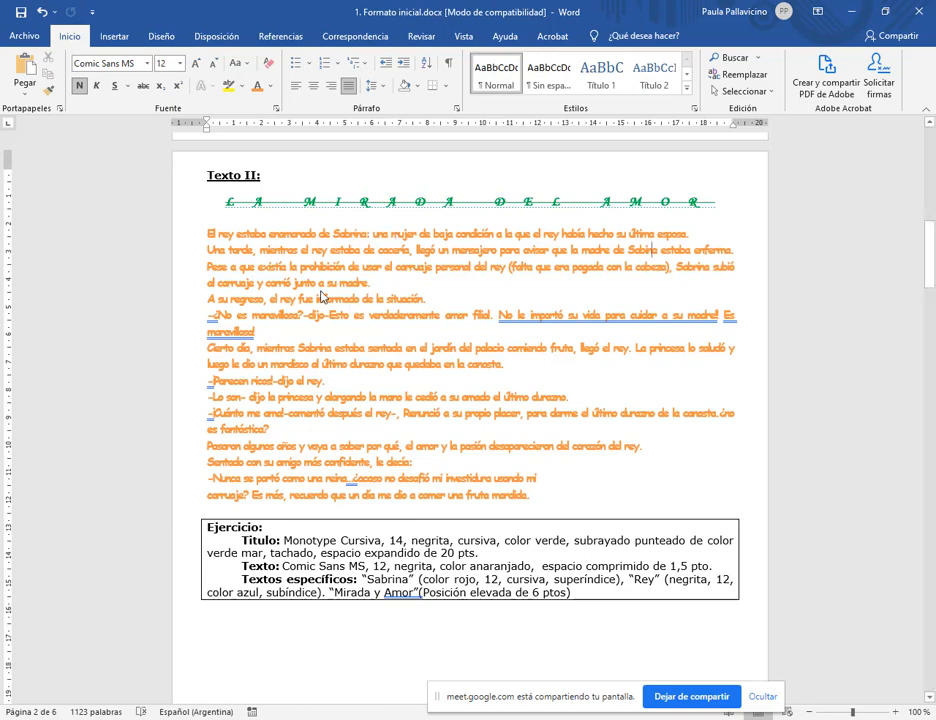
- Open Find and Replace from the start of the Texto II body and review its Buscar and Ir a modes before returning to Reemplazar
{"action": "left_click", "coordinate": [208, 236]}
{"action": "left_click_drag", "start_coordinate": [703, 45], "coordinate": [780, 120]}
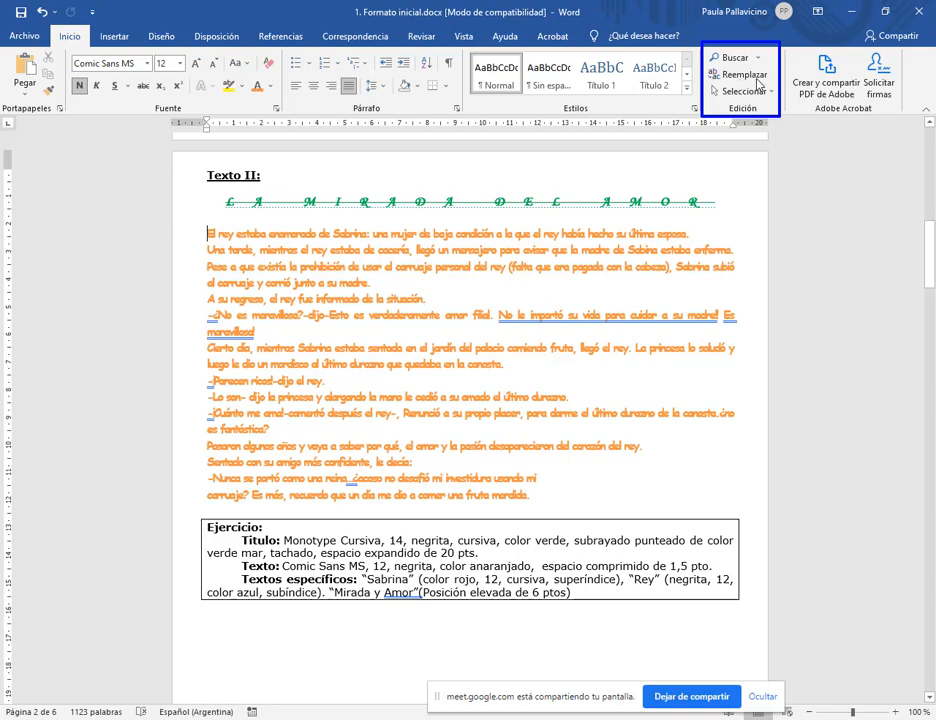
{"action": "key", "text": "Escape"}
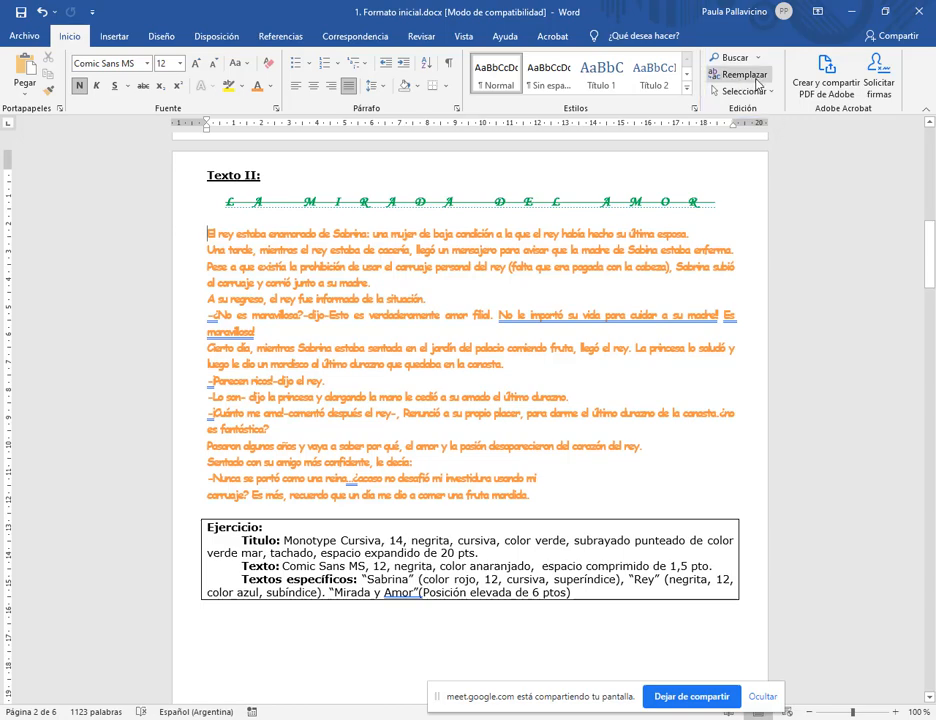
{"action": "left_click", "coordinate": [756, 82]}
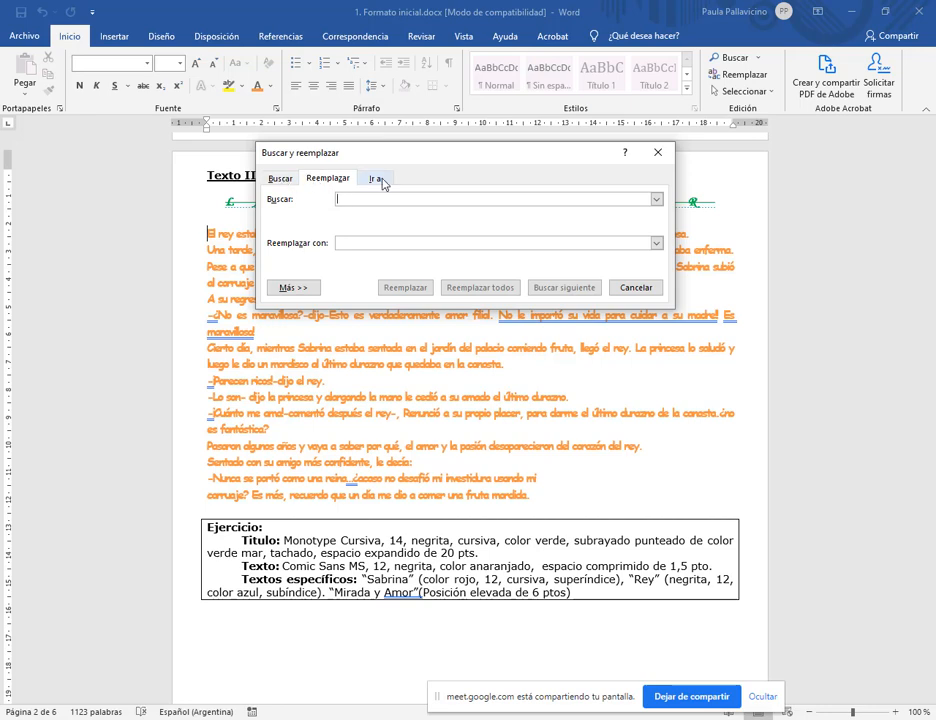
{"action": "left_click", "coordinate": [280, 179]}
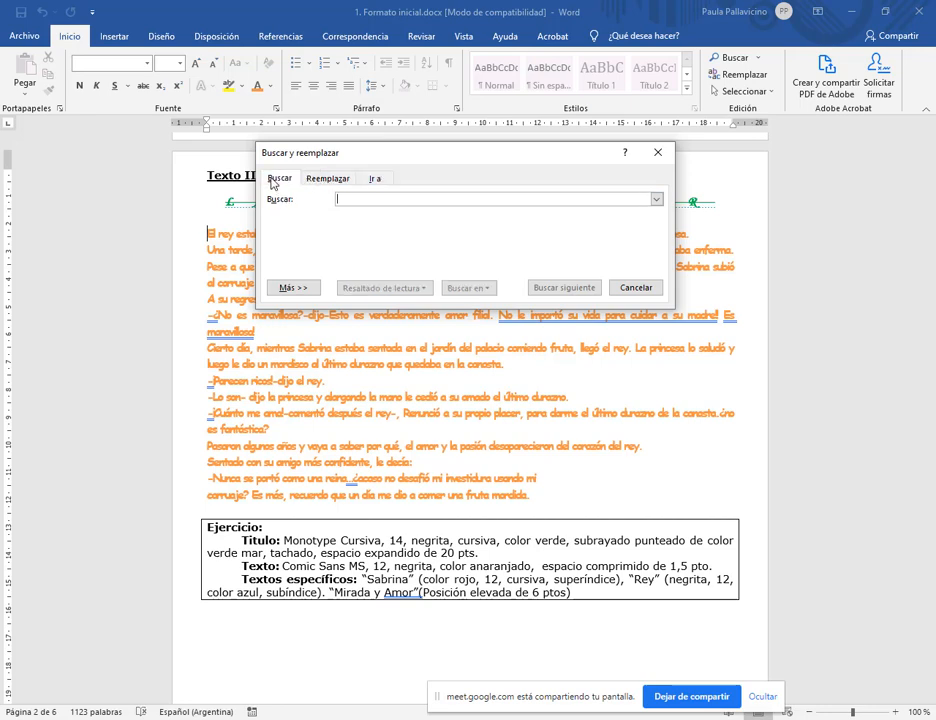
{"action": "left_click", "coordinate": [328, 179]}
{"action": "left_click", "coordinate": [374, 179]}
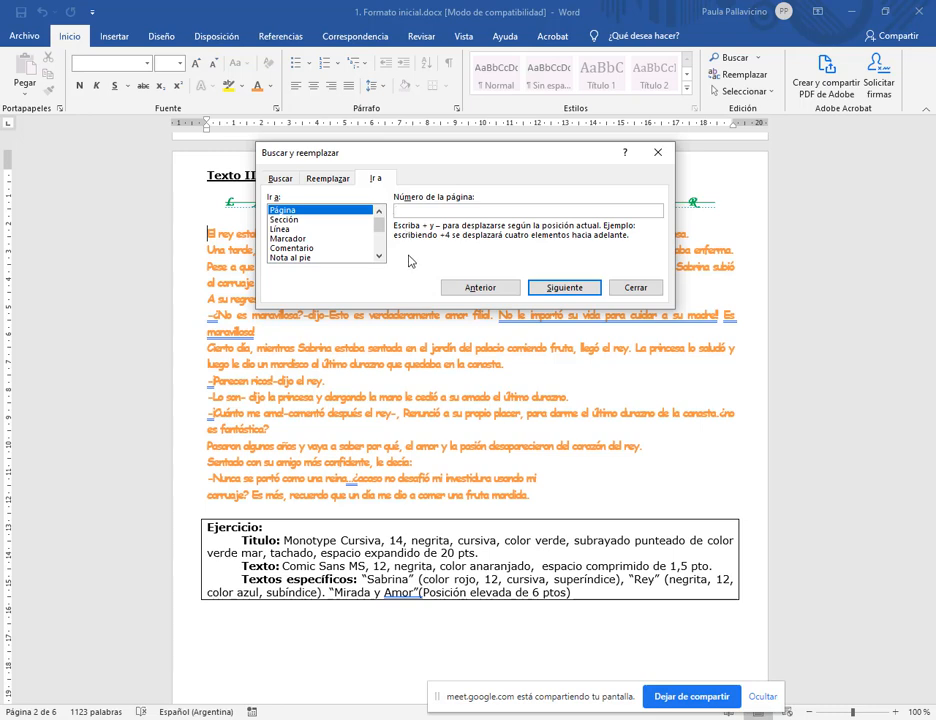
{"action": "left_click", "coordinate": [328, 180]}
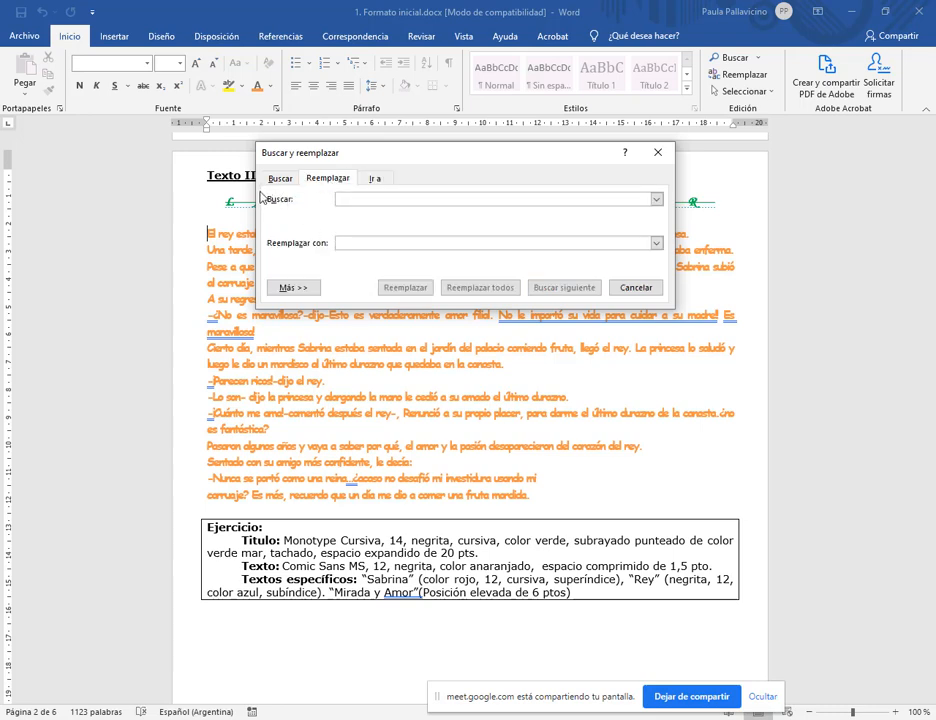
{"action": "left_click_drag", "start_coordinate": [263, 187], "coordinate": [670, 214]}
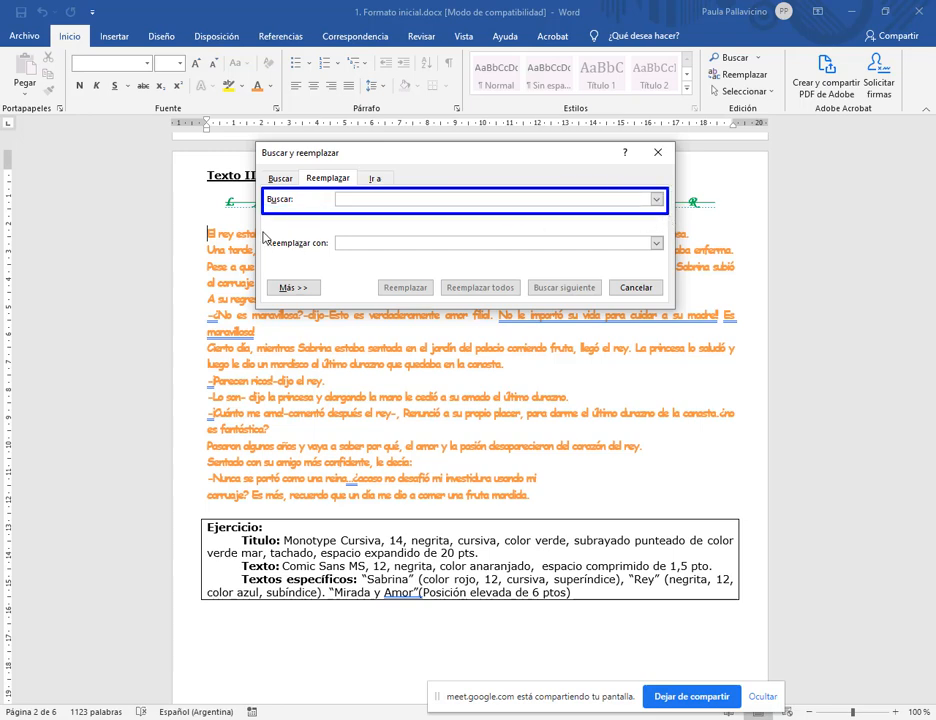
{"action": "mouse_move", "coordinate": [264, 233]}
{"action": "left_mouse_down"}
{"action": "mouse_move", "coordinate": [450, 258]}
{"action": "mouse_move", "coordinate": [668, 260]}
{"action": "left_mouse_up"}
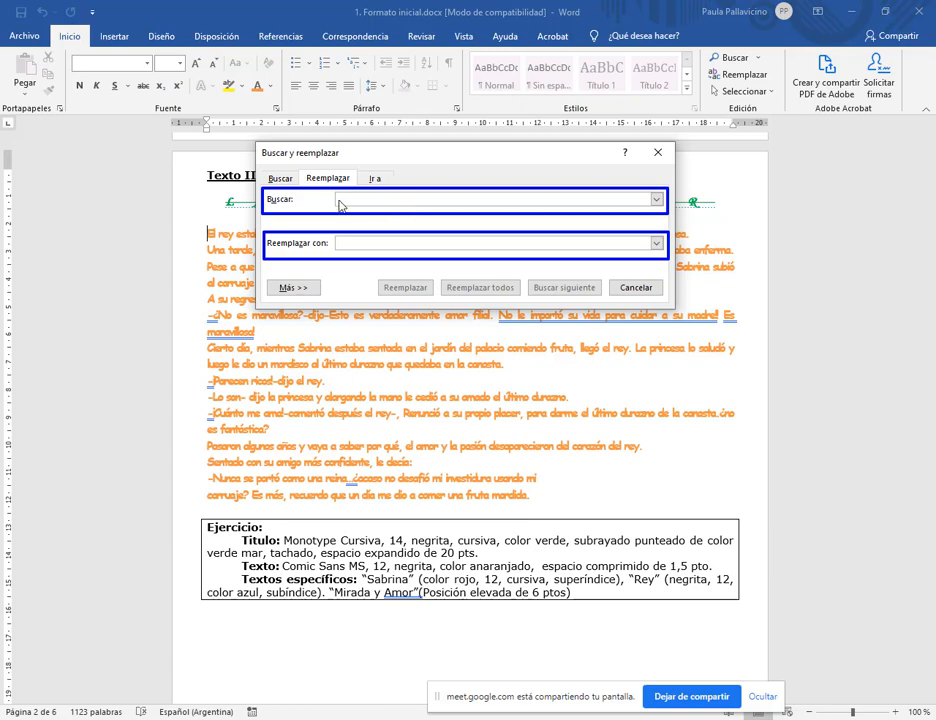
{"action": "left_click_drag", "start_coordinate": [338, 204], "coordinate": [368, 205]}
{"action": "left_click_drag", "start_coordinate": [340, 243], "coordinate": [376, 249]}
{"action": "key", "text": "Escape"}
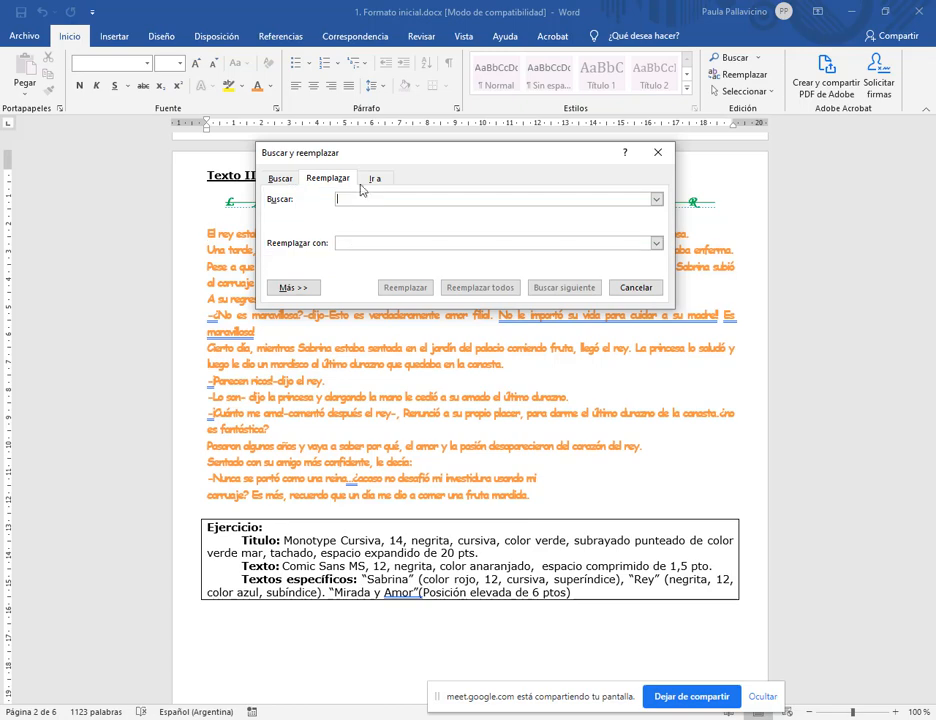
- Set both the search text and the replacement text to "Sabrina"
{"action": "mouse_move", "coordinate": [418, 163]}
{"action": "left_mouse_down"}
{"action": "mouse_move", "coordinate": [445, 157]}
{"action": "mouse_move", "coordinate": [435, 155]}
{"action": "mouse_move", "coordinate": [434, 166]}
{"action": "left_mouse_up"}
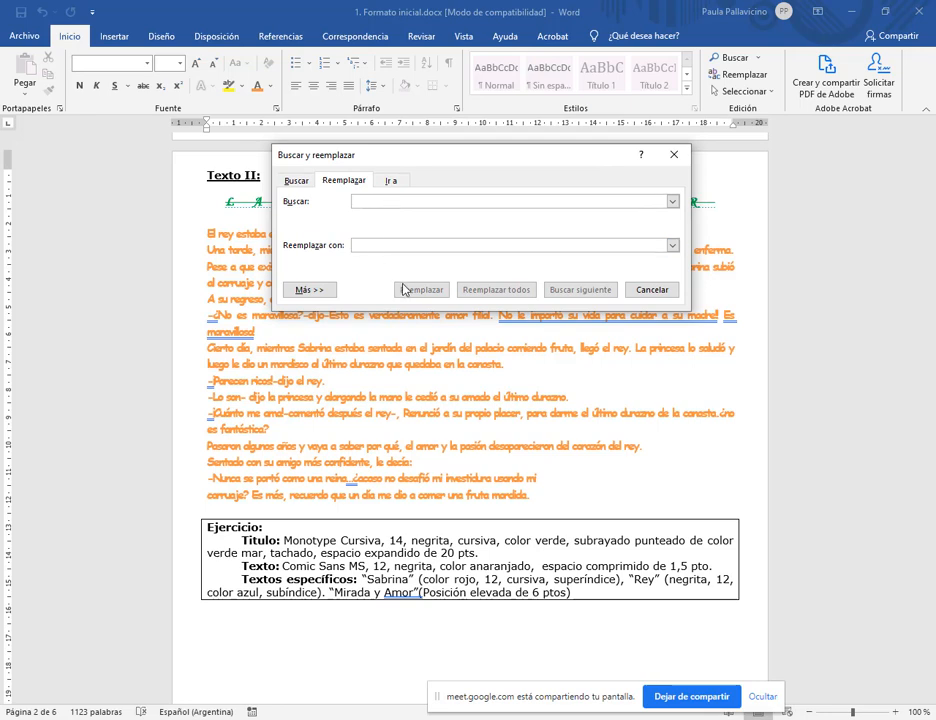
{"action": "left_click", "coordinate": [409, 201]}
{"action": "type", "text": "Sabrina"}
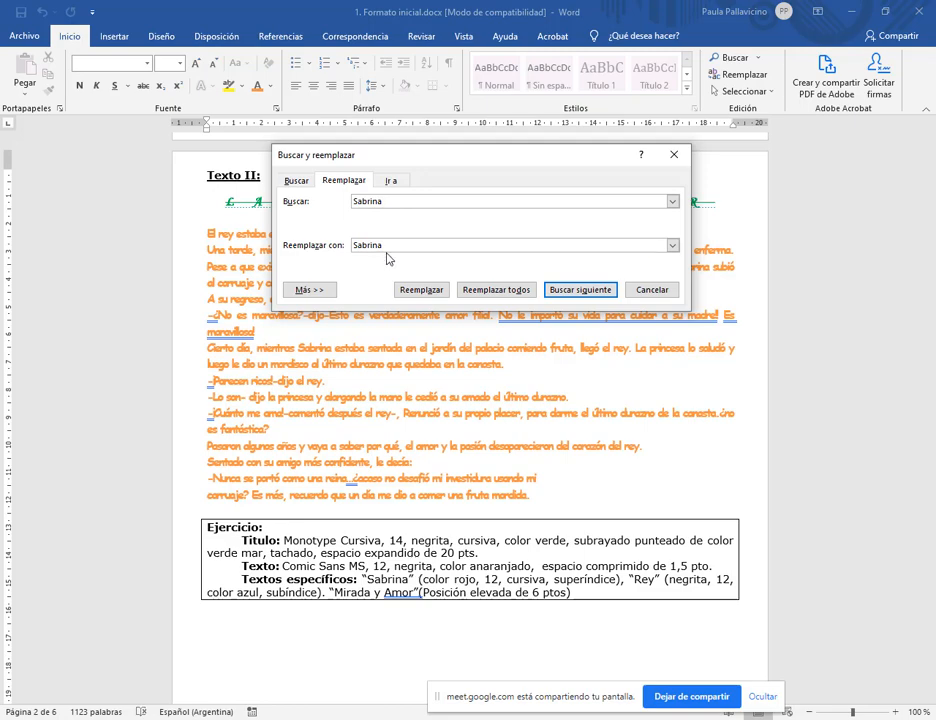
- Expand the replace options and open the font format settings for the "Sabrina" replacement text
{"action": "left_click_drag", "start_coordinate": [391, 249], "coordinate": [350, 248]}
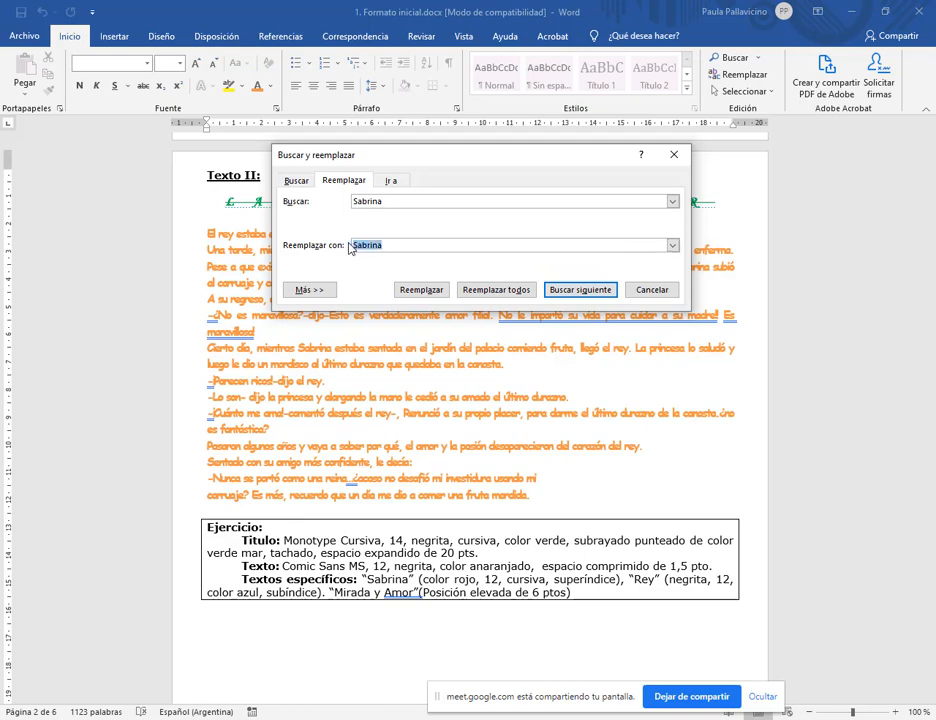
{"action": "left_click", "coordinate": [315, 292]}
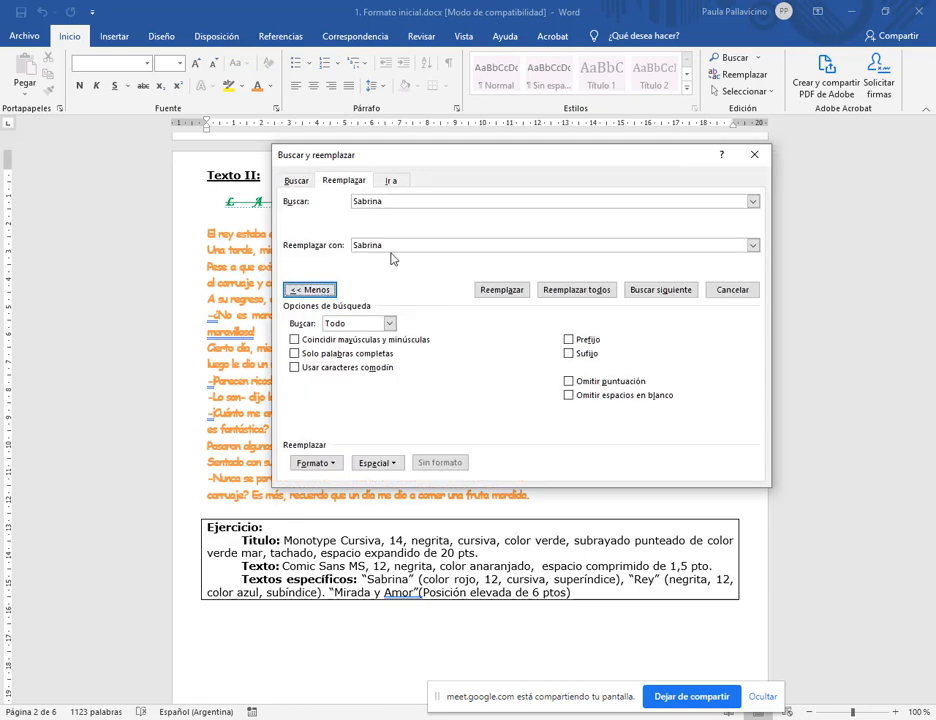
{"action": "double_click", "coordinate": [366, 248]}
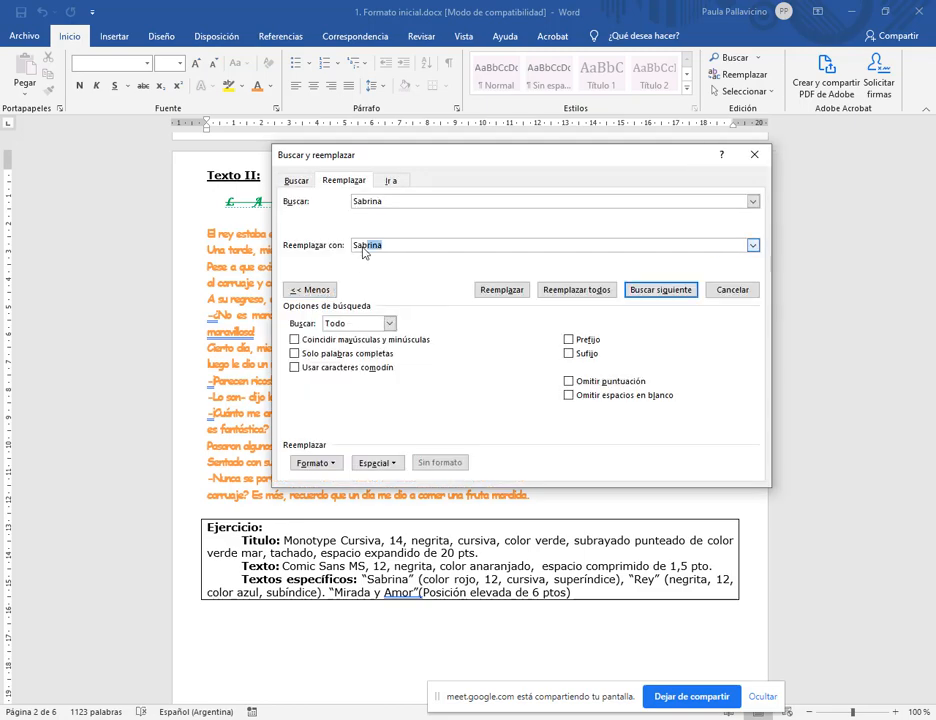
{"action": "left_click", "coordinate": [322, 466]}
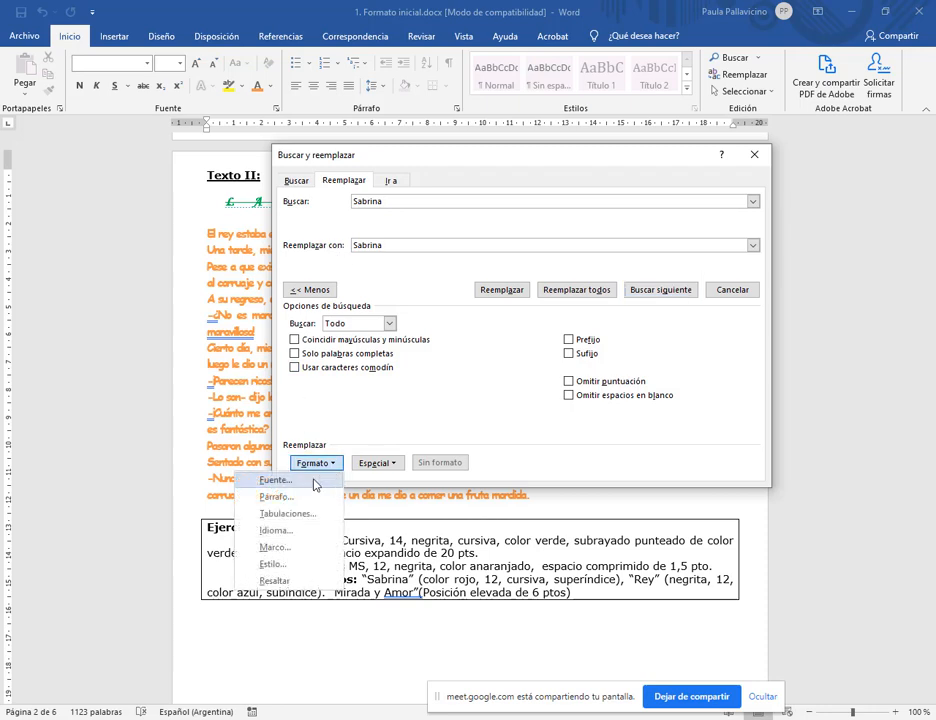
{"action": "double_click", "coordinate": [380, 250]}
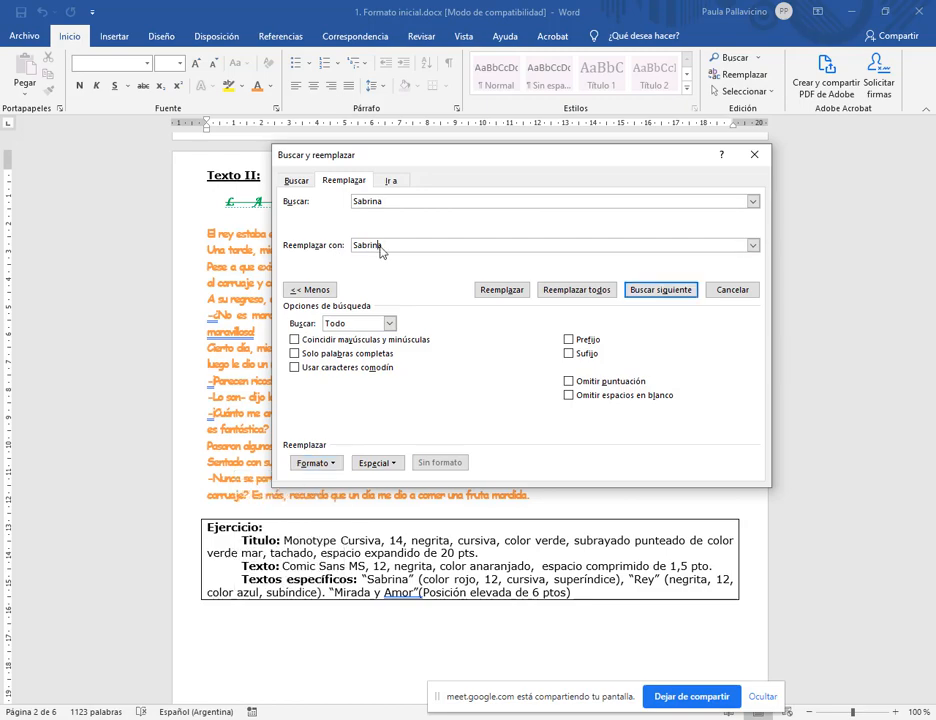
{"action": "left_click", "coordinate": [313, 464]}
{"action": "left_click", "coordinate": [309, 479]}
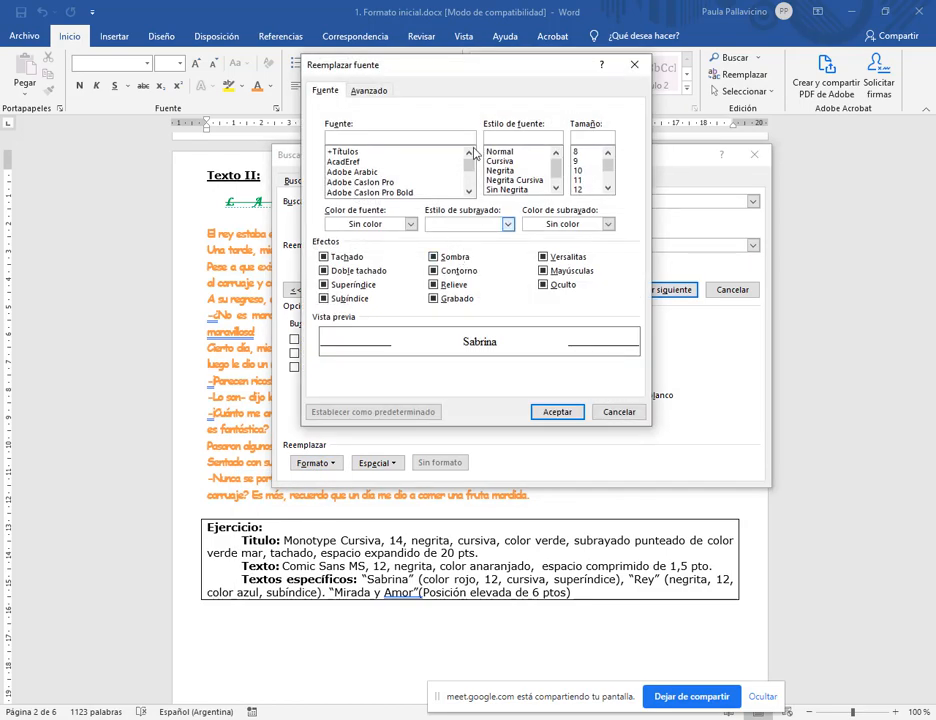
{"action": "left_click_drag", "start_coordinate": [470, 67], "coordinate": [480, 110]}
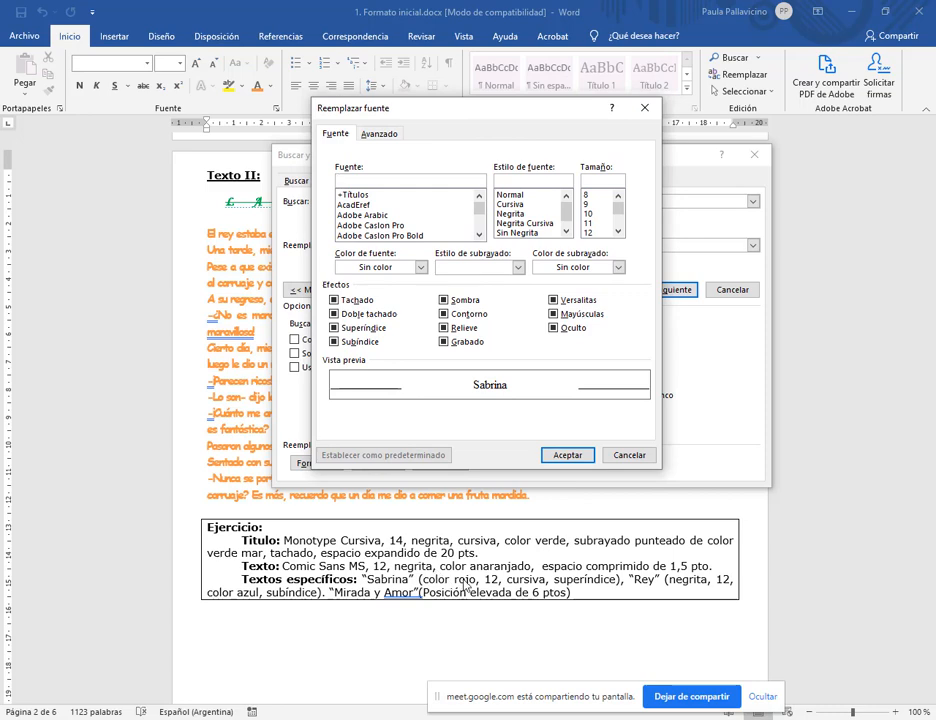
- Set the replacement font format to red, size 12, Cursiva, with the Superíndice effect
{"action": "left_click", "coordinate": [424, 268]}
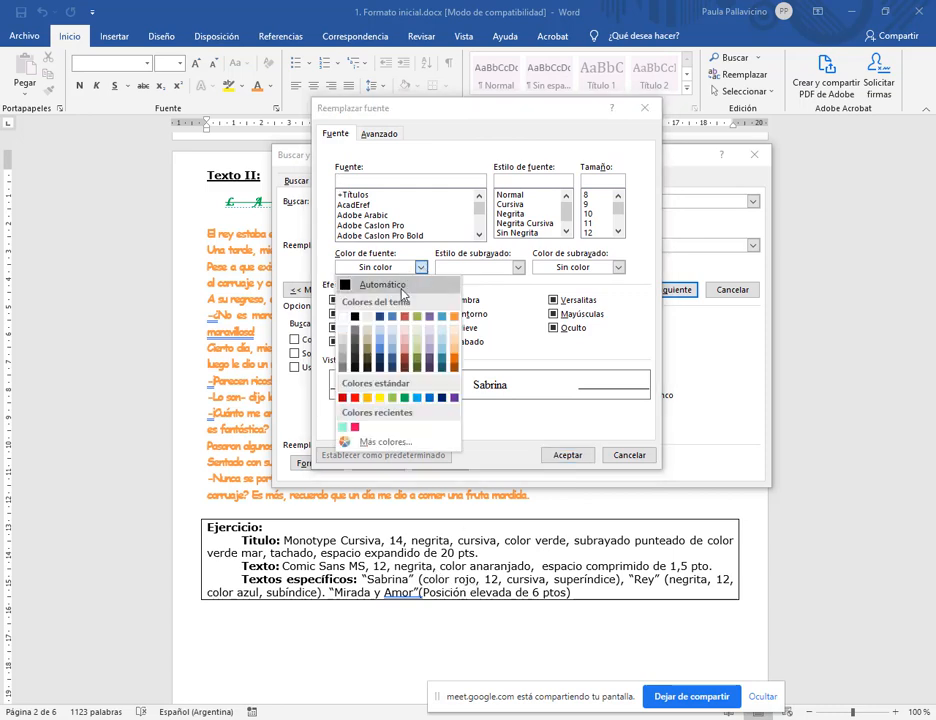
{"action": "left_click", "coordinate": [326, 404]}
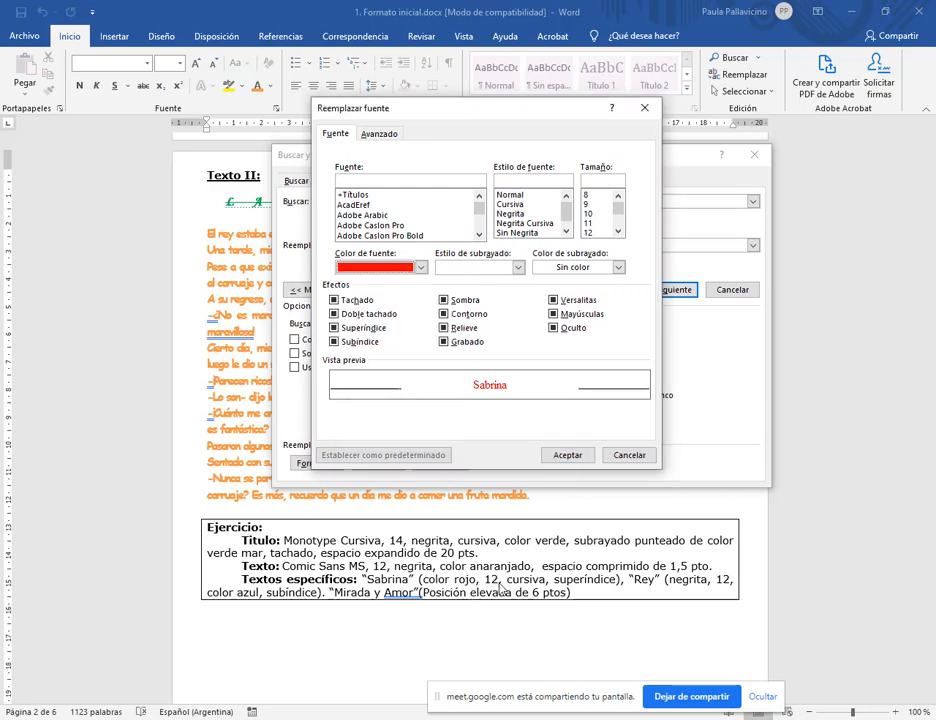
{"action": "left_click", "coordinate": [590, 233]}
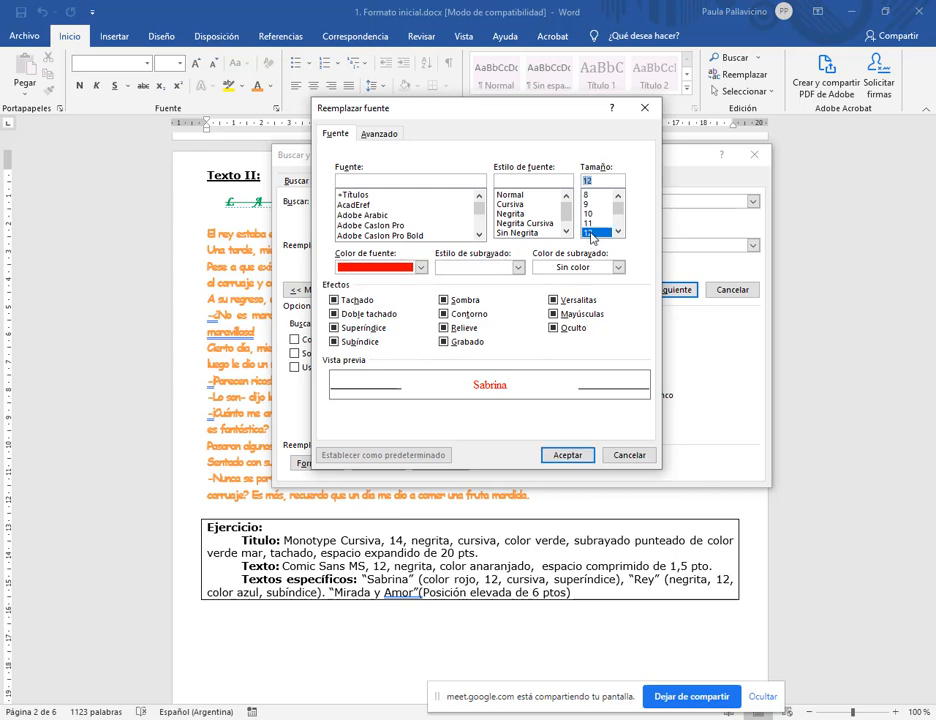
{"action": "left_click", "coordinate": [506, 206]}
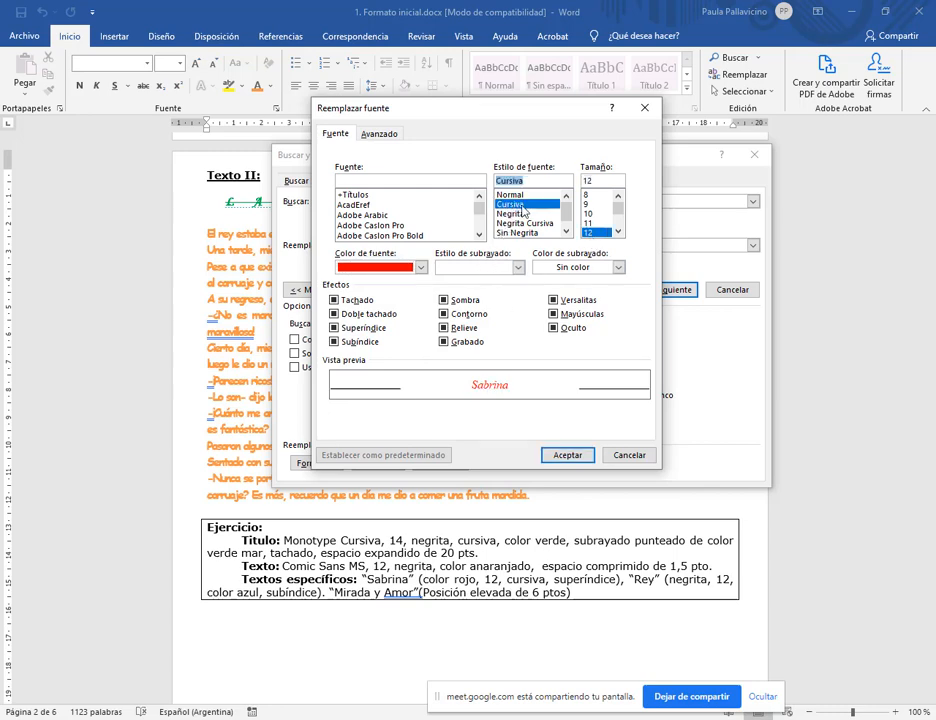
{"action": "left_click", "coordinate": [370, 334]}
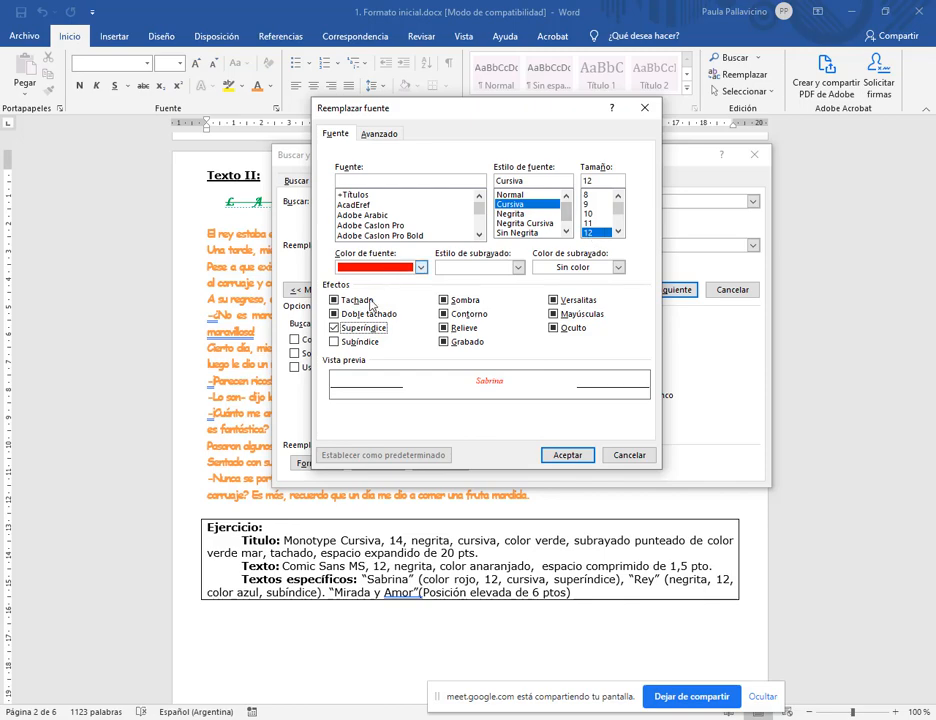
{"action": "left_click", "coordinate": [572, 456]}
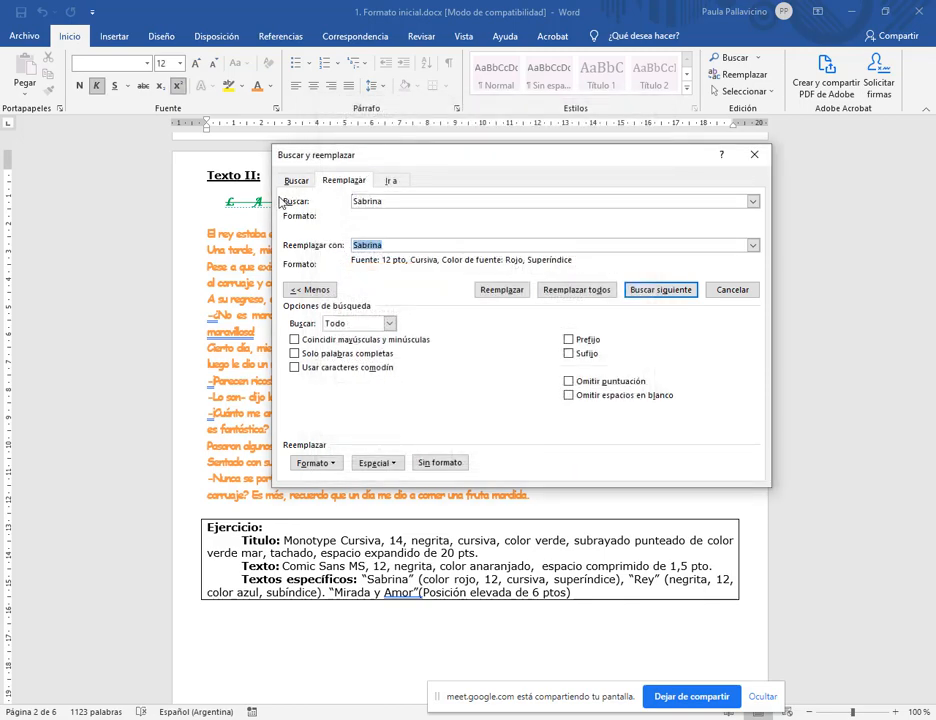
{"action": "mouse_move", "coordinate": [279, 191]}
{"action": "left_mouse_down"}
{"action": "mouse_move", "coordinate": [421, 224]}
{"action": "mouse_move", "coordinate": [762, 226]}
{"action": "left_mouse_up"}
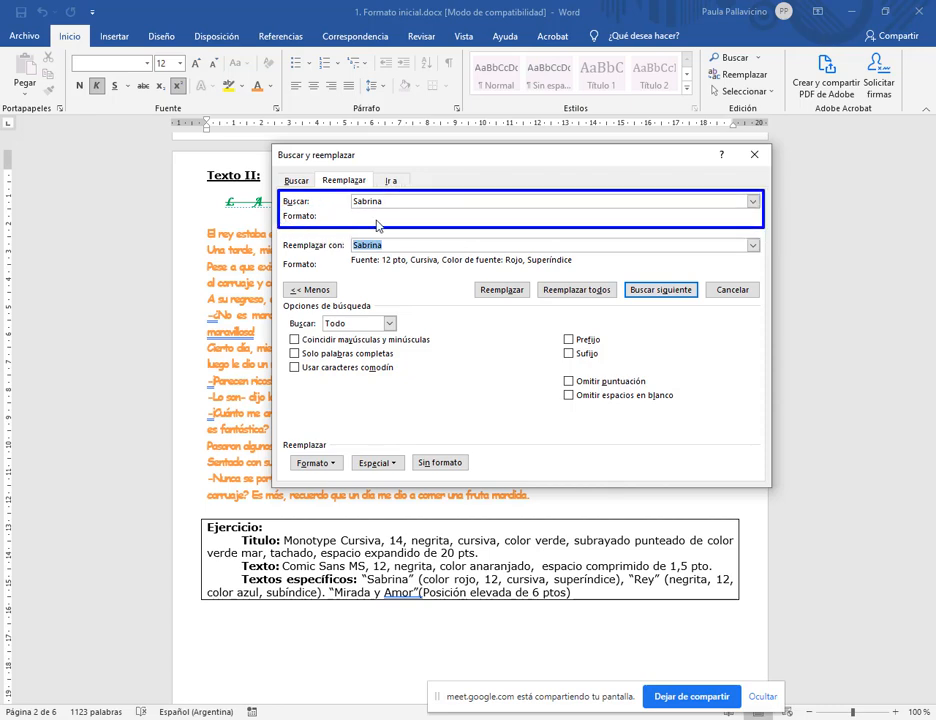
{"action": "left_click_drag", "start_coordinate": [280, 233], "coordinate": [762, 276]}
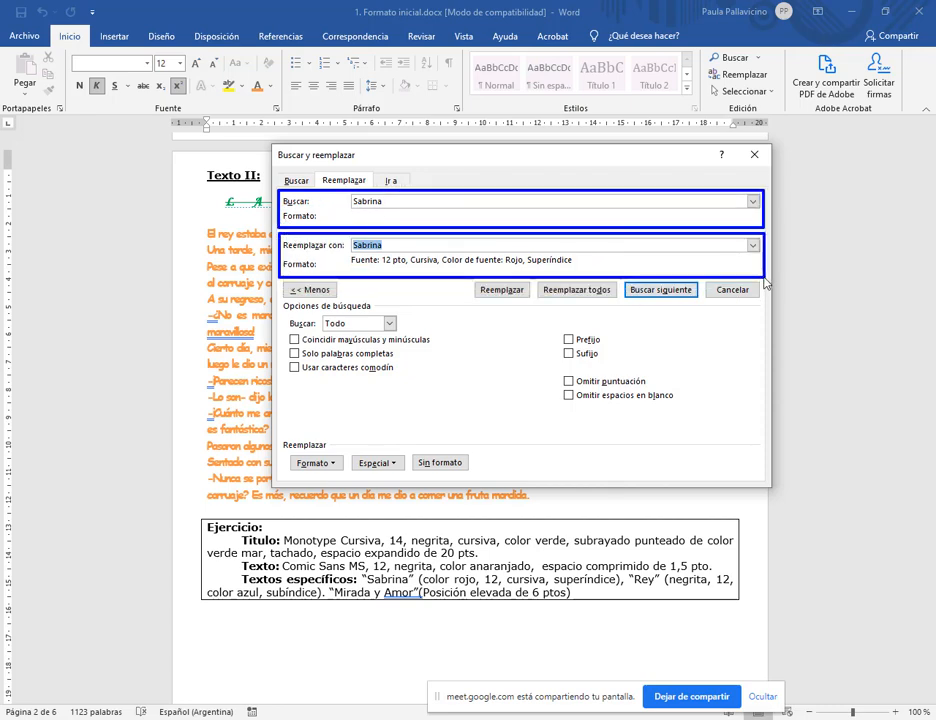
{"action": "left_click_drag", "start_coordinate": [286, 272], "coordinate": [573, 272]}
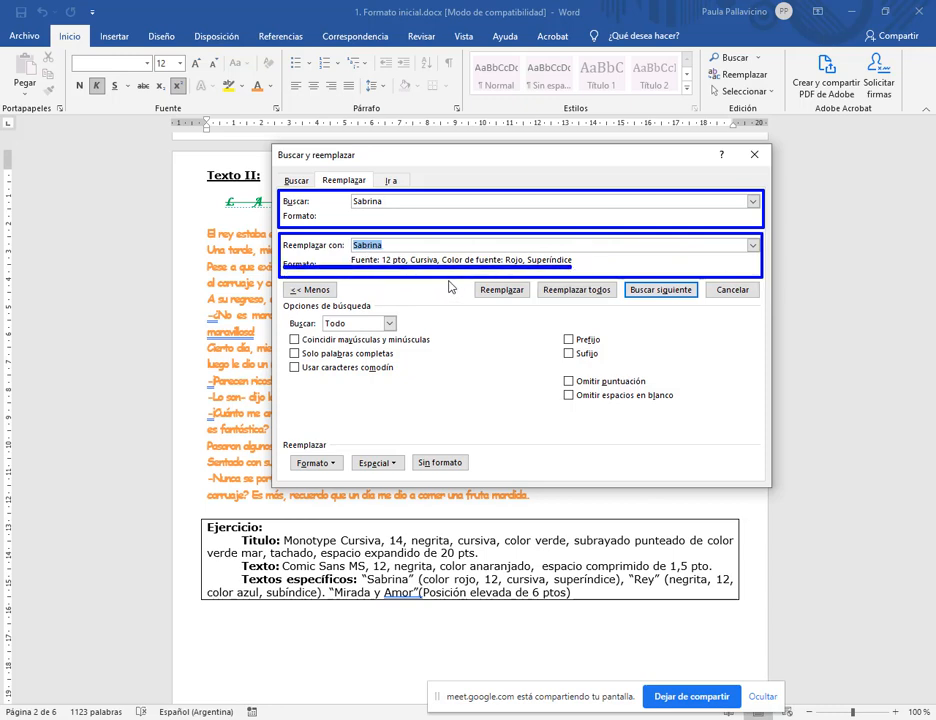
{"action": "key", "text": "Escape"}
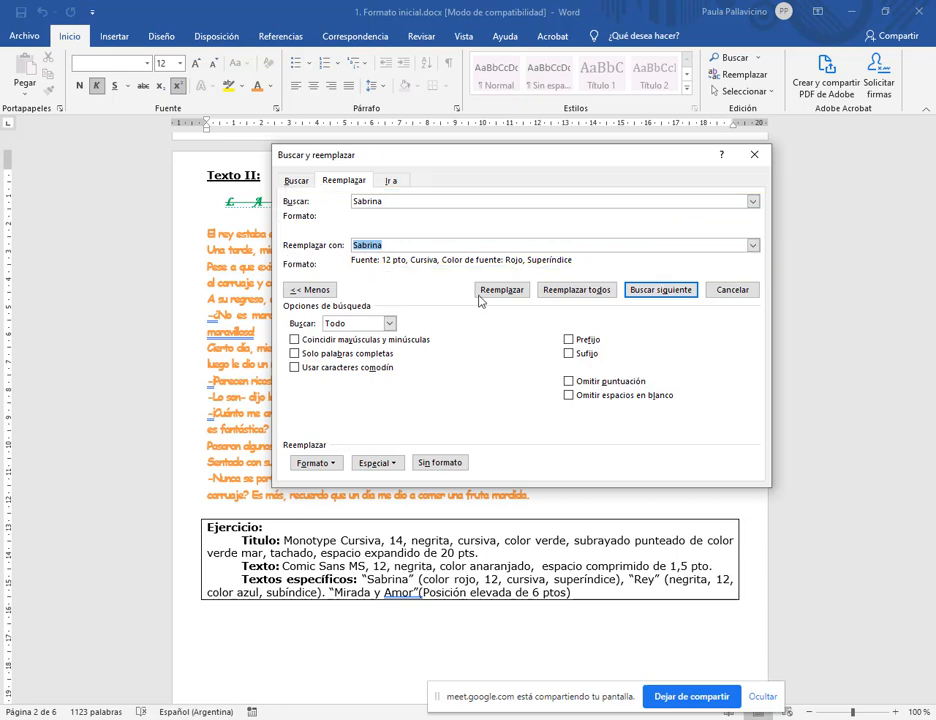
- Replace all occurrences of "Sabrina" with the formatted version, close Find and Replace, and check the first one in the story
{"action": "left_click", "coordinate": [564, 293]}
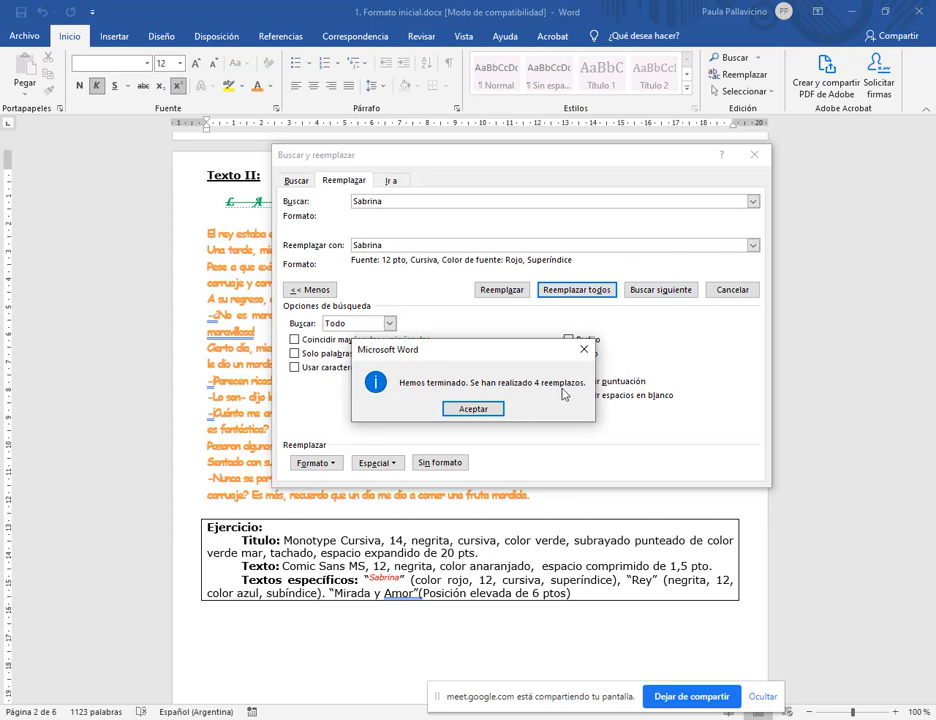
{"action": "left_click", "coordinate": [473, 409]}
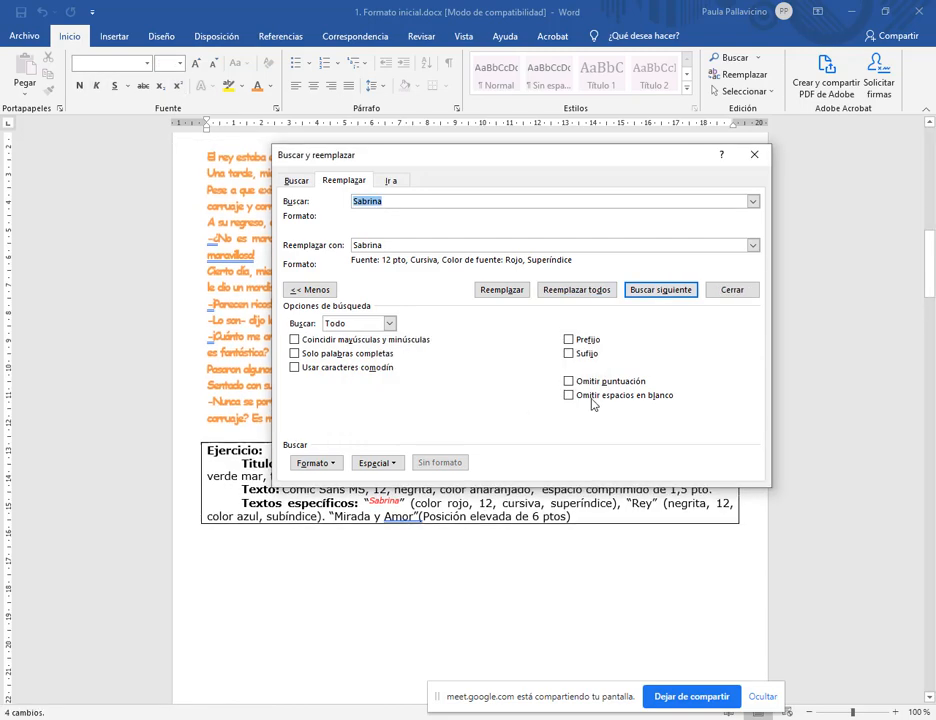
{"action": "left_click", "coordinate": [756, 157]}
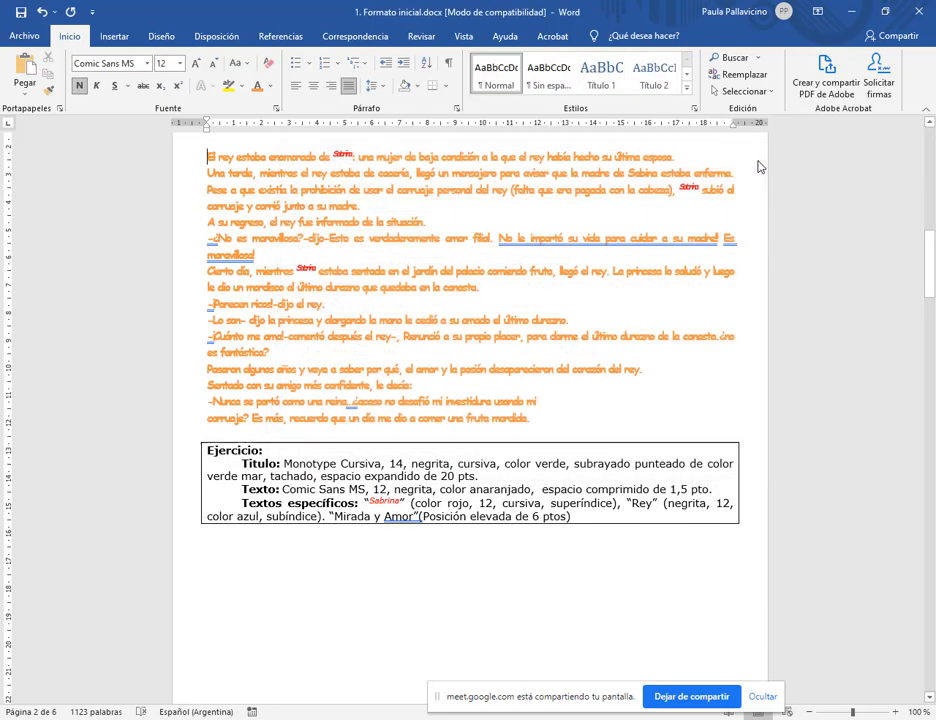
{"action": "left_click_drag", "start_coordinate": [333, 157], "coordinate": [355, 157]}
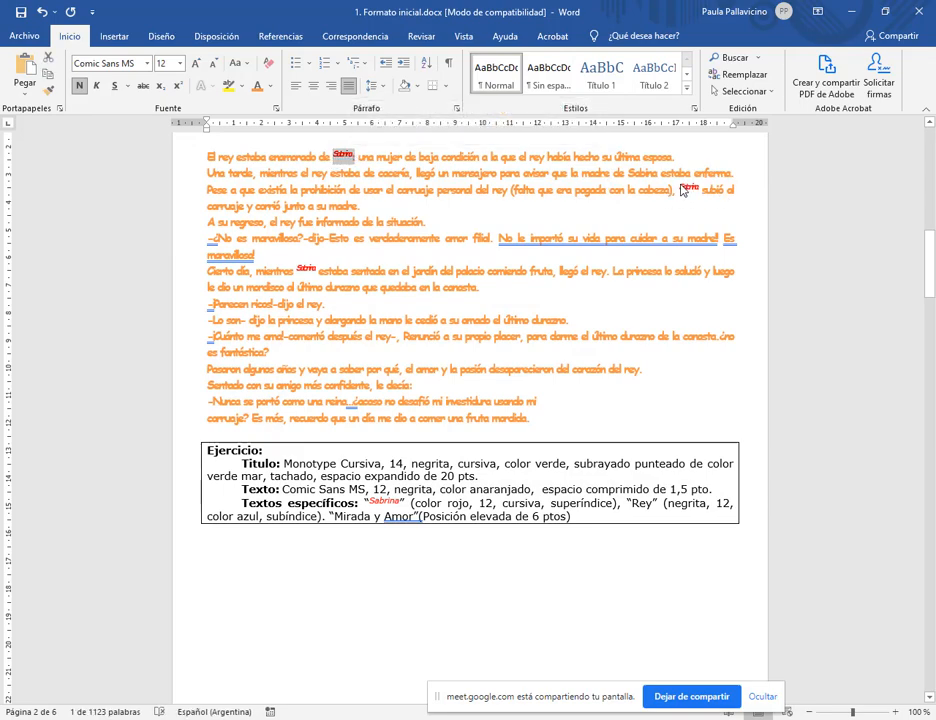
- Check the other formatted occurrences of "Sabrina" in the Texto II story
{"action": "left_click_drag", "start_coordinate": [681, 188], "coordinate": [699, 188]}
{"action": "left_click_drag", "start_coordinate": [297, 271], "coordinate": [316, 273]}
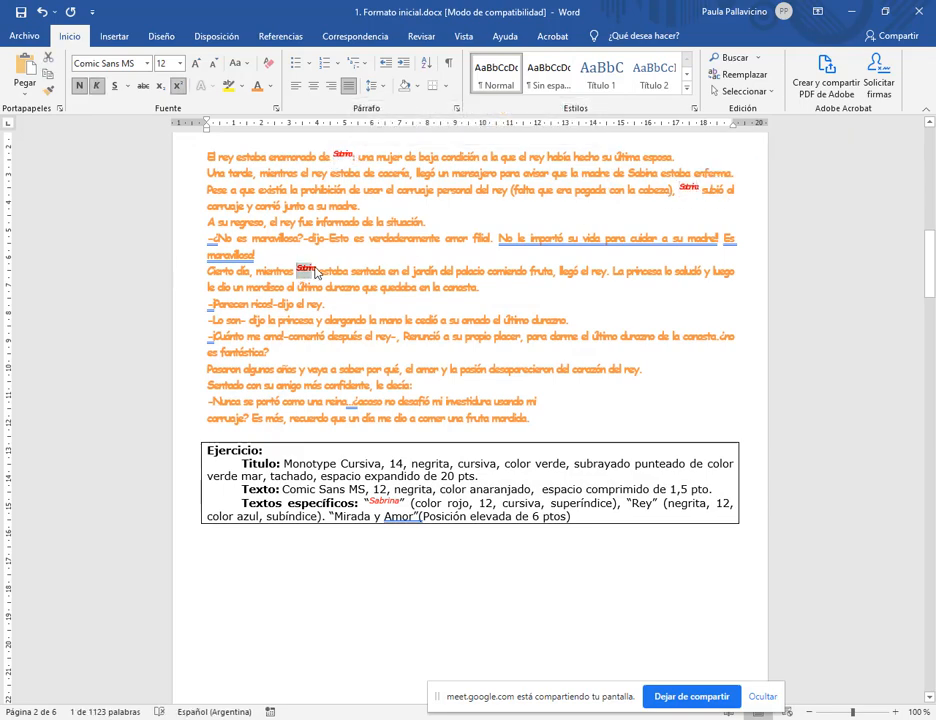
{"action": "left_click", "coordinate": [466, 307]}
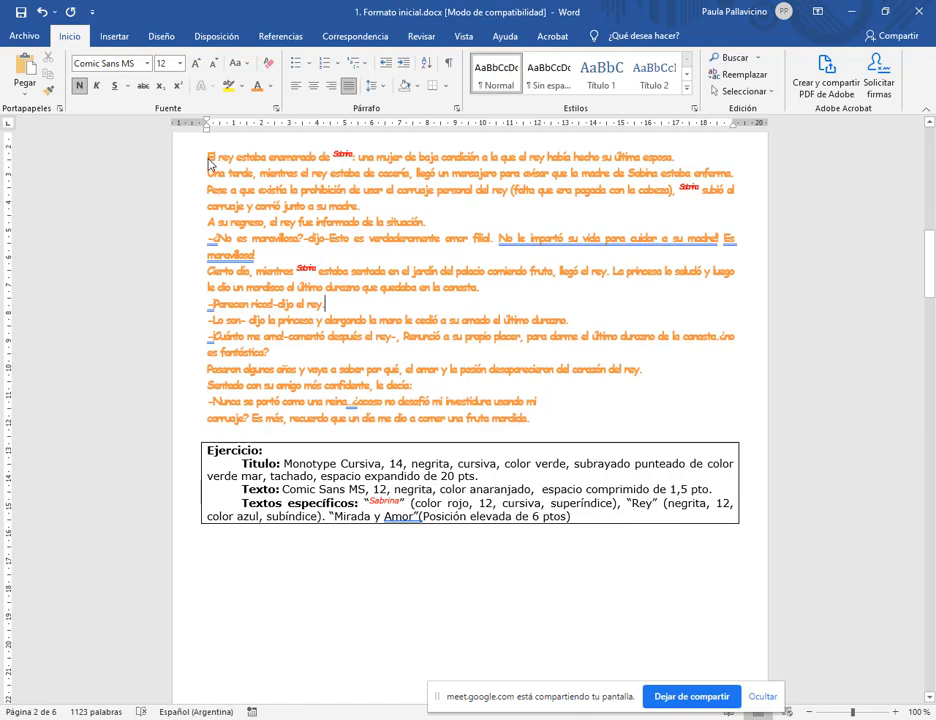
- Reopen Find and Replace from the start of the story and set both the search and replacement text to "Rey"
{"action": "scroll", "coordinate": [210, 170], "scroll_direction": "up", "scroll_amount": 2}
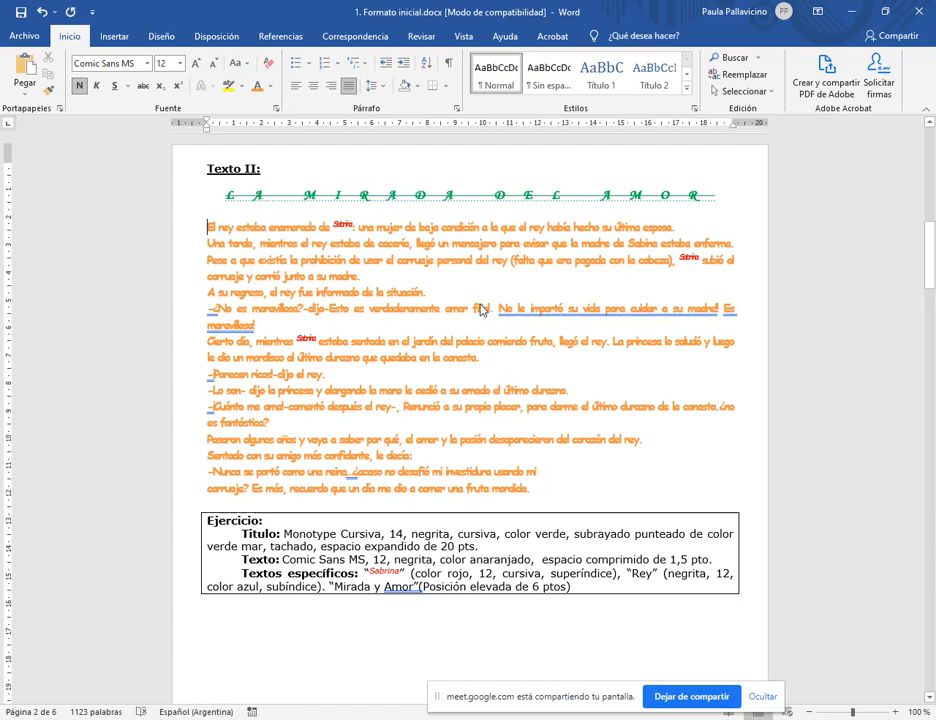
{"action": "left_click", "coordinate": [760, 80]}
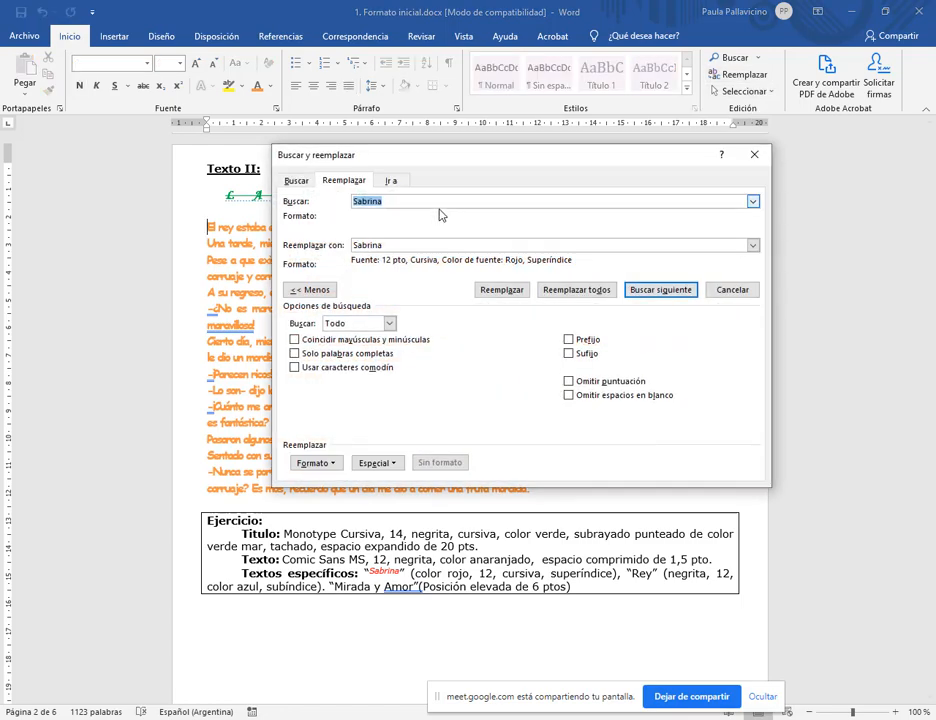
{"action": "type", "text": "Rey"}
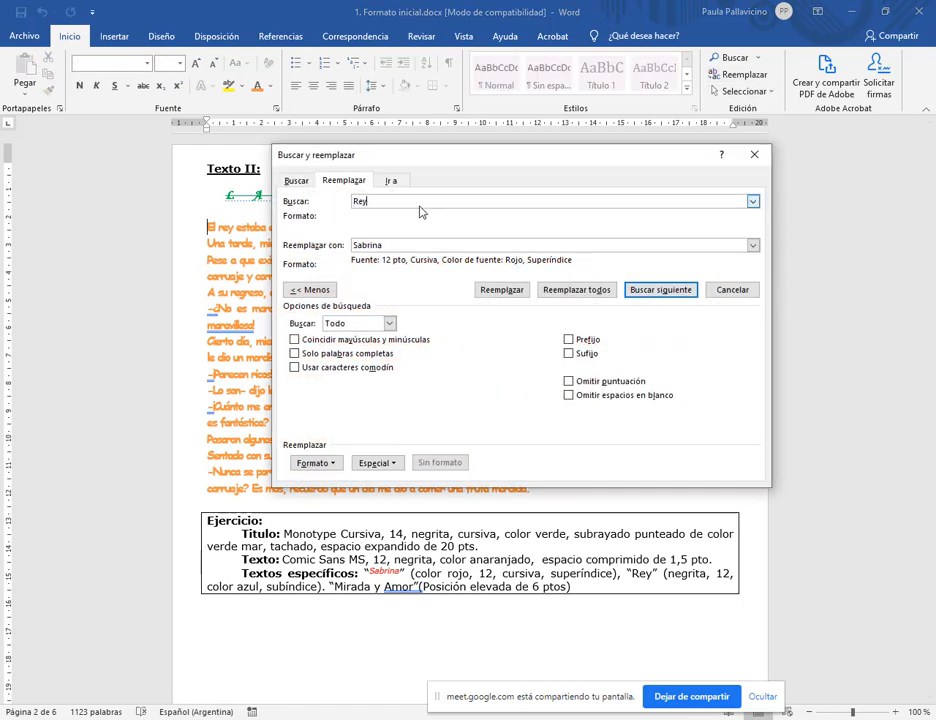
{"action": "left_click_drag", "start_coordinate": [412, 244], "coordinate": [323, 244]}
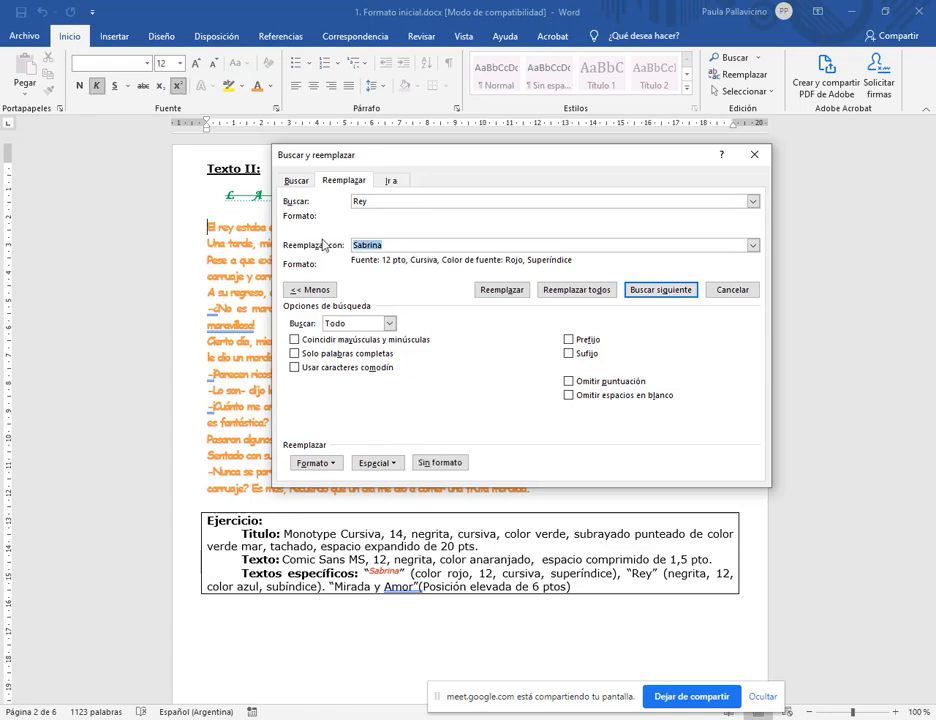
{"action": "type", "text": "Rey"}
- Clear the leftover "Sabrina" formatting from the "Rey" replacement text
{"action": "double_click", "coordinate": [372, 244]}
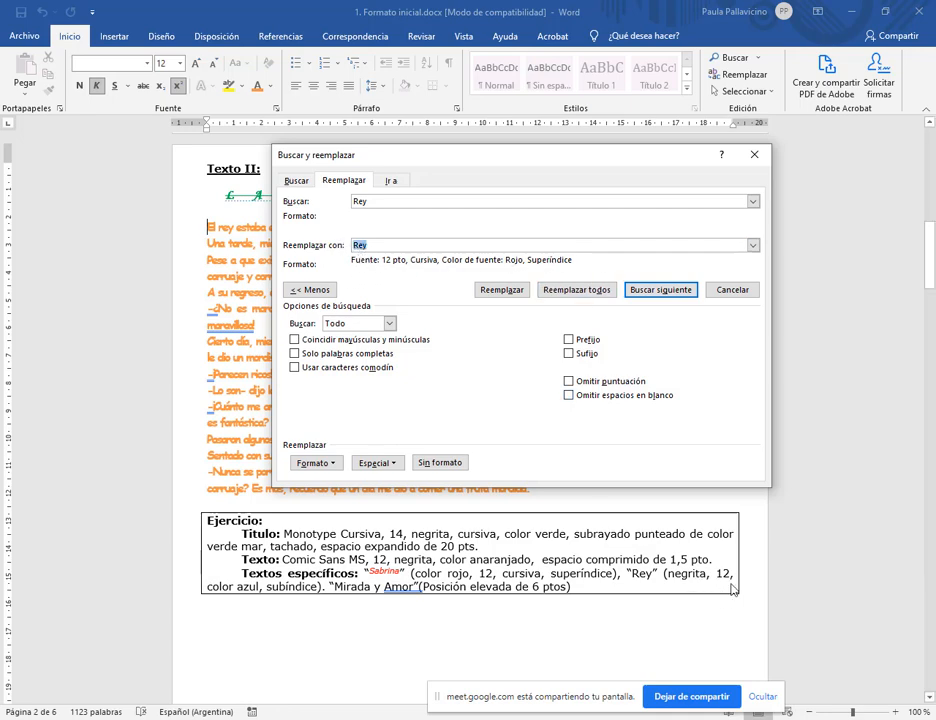
{"action": "left_click", "coordinate": [375, 250]}
{"action": "double_click", "coordinate": [362, 249]}
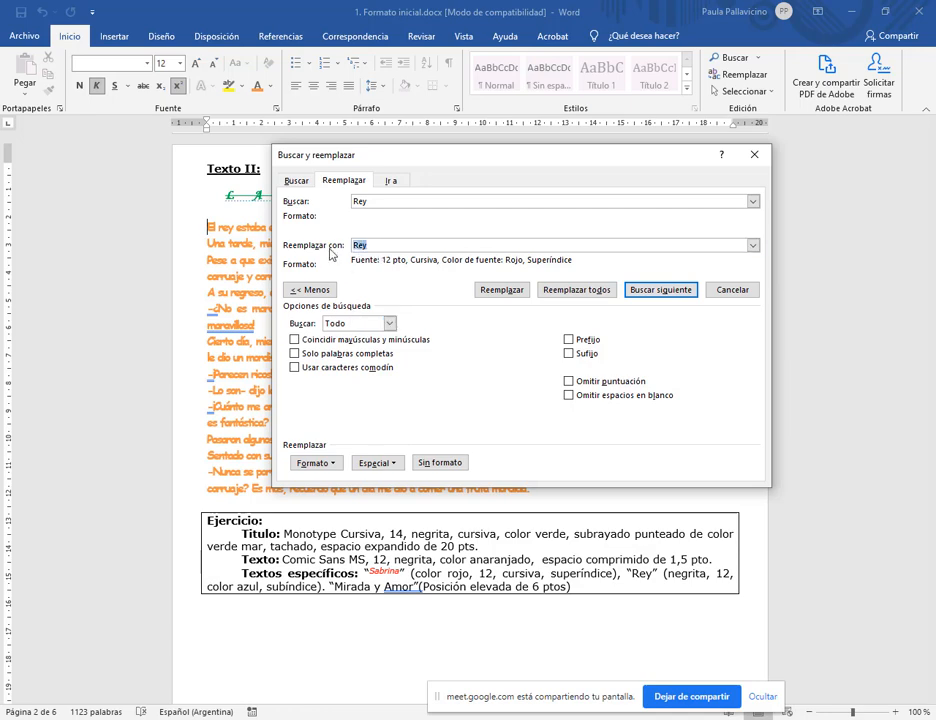
{"action": "left_click", "coordinate": [440, 463]}
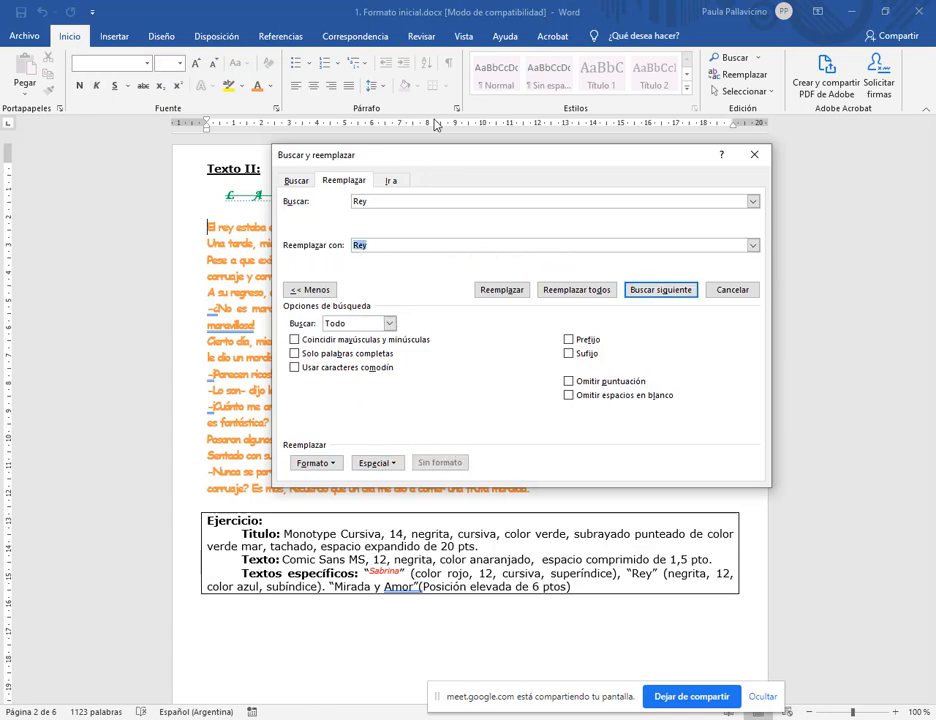
{"action": "double_click", "coordinate": [364, 248]}
- Set the replacement font format for "Rey" to Negrita, size 12, standard blue, with the Subíndice effect
{"action": "left_click", "coordinate": [318, 464]}
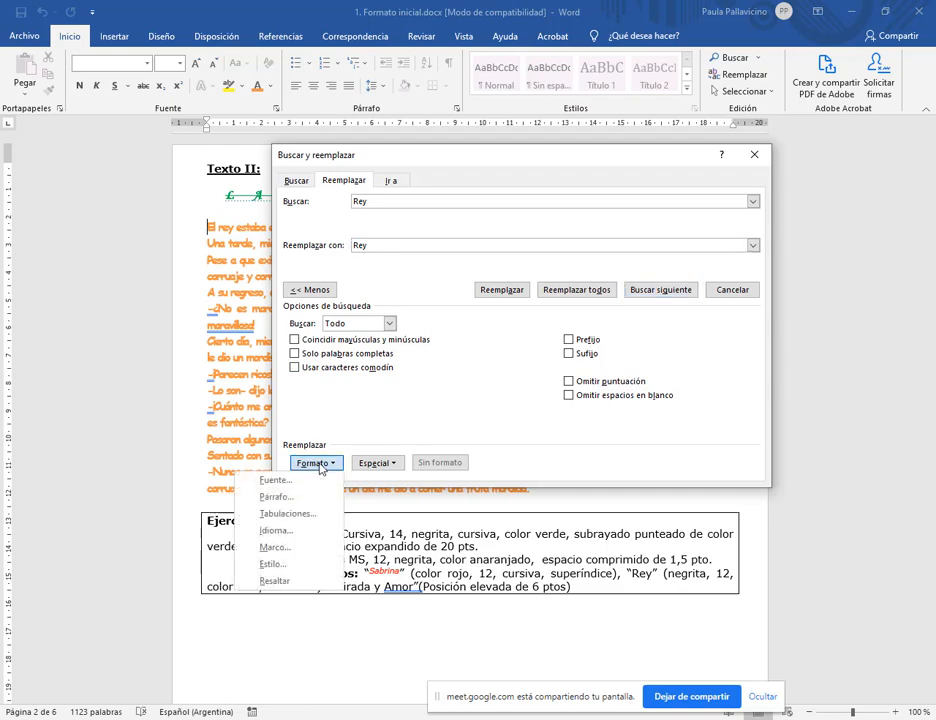
{"action": "left_click", "coordinate": [318, 482]}
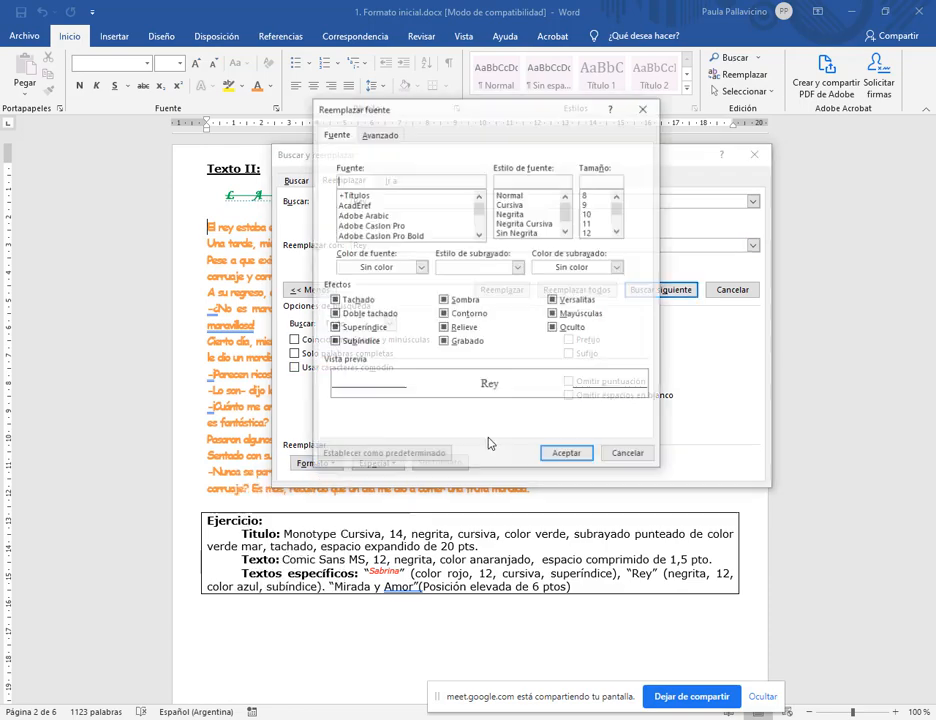
{"action": "left_click", "coordinate": [511, 216]}
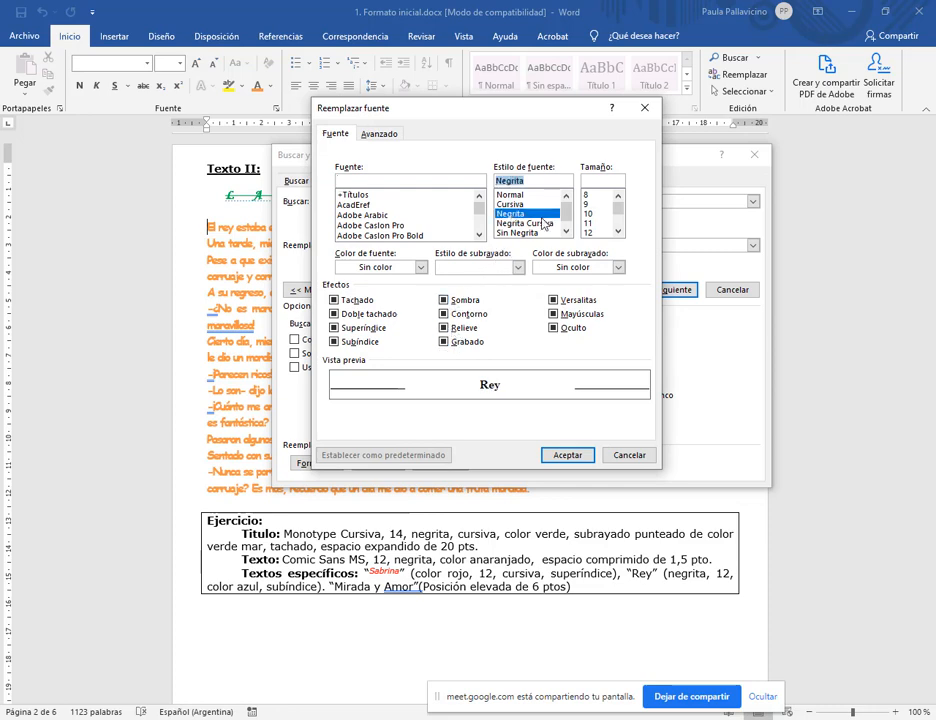
{"action": "left_click", "coordinate": [590, 233]}
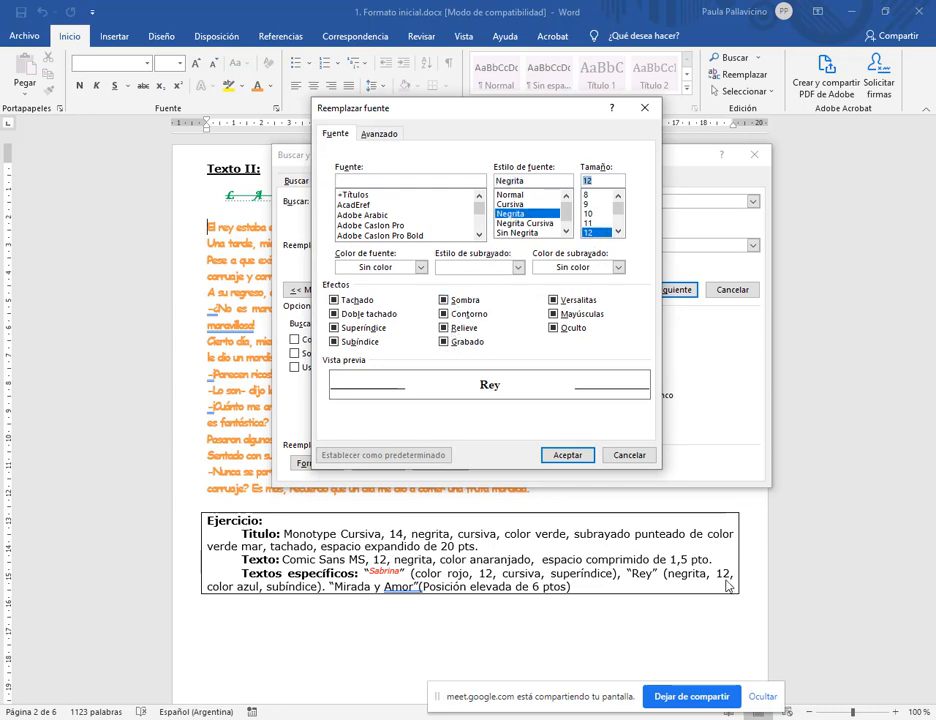
{"action": "left_click", "coordinate": [420, 267]}
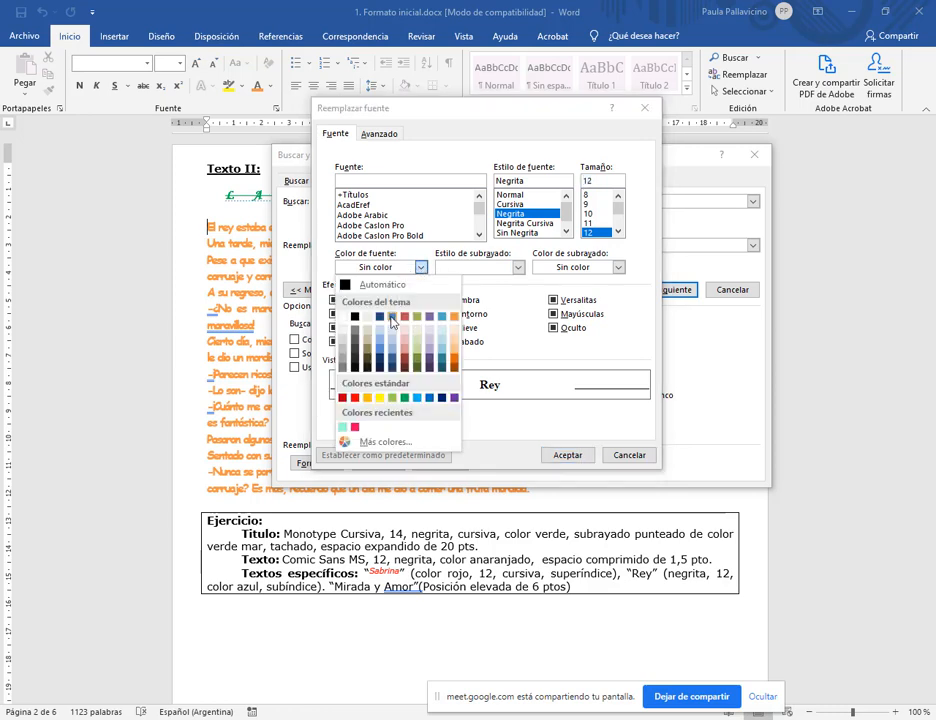
{"action": "left_click", "coordinate": [430, 399]}
{"action": "left_click", "coordinate": [359, 345]}
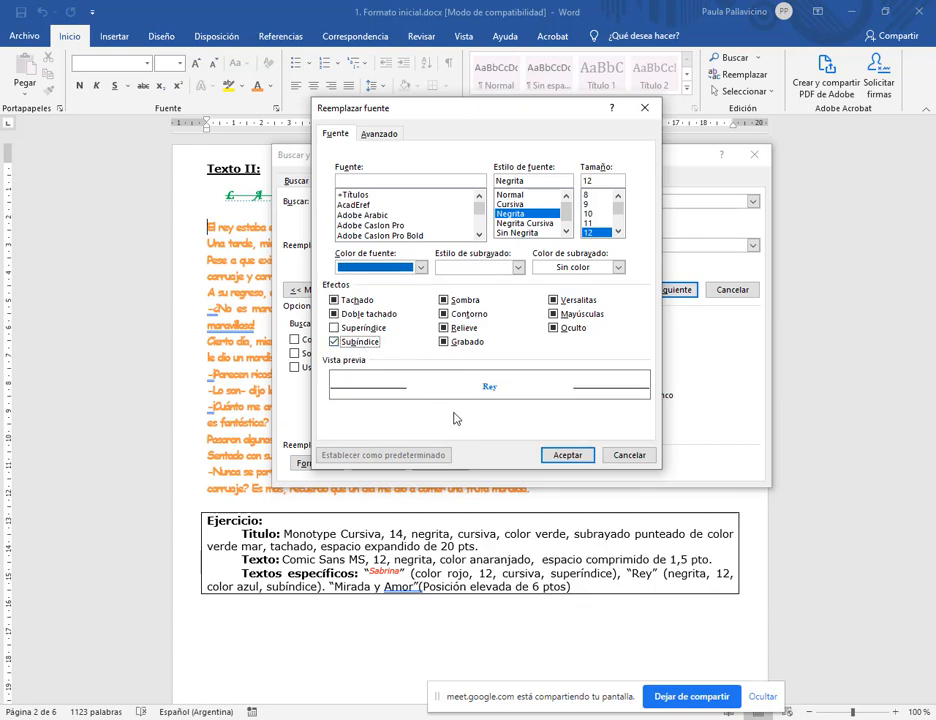
{"action": "left_click", "coordinate": [559, 457]}
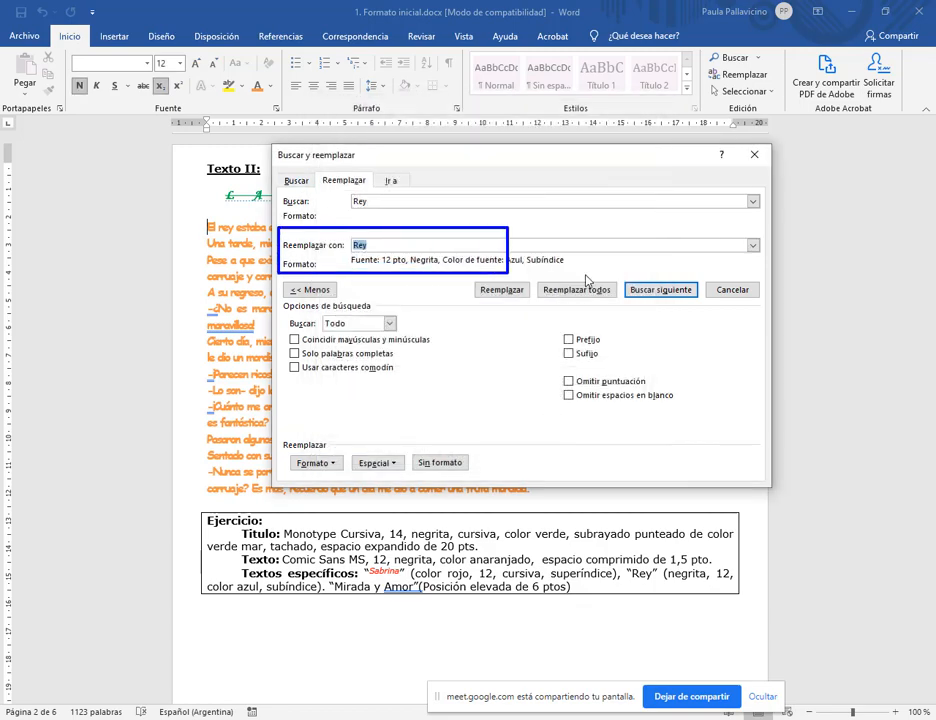
- Replace all occurrences of "Rey" with the formatted version and close Find and Replace
{"action": "left_click_drag", "start_coordinate": [350, 268], "coordinate": [555, 272]}
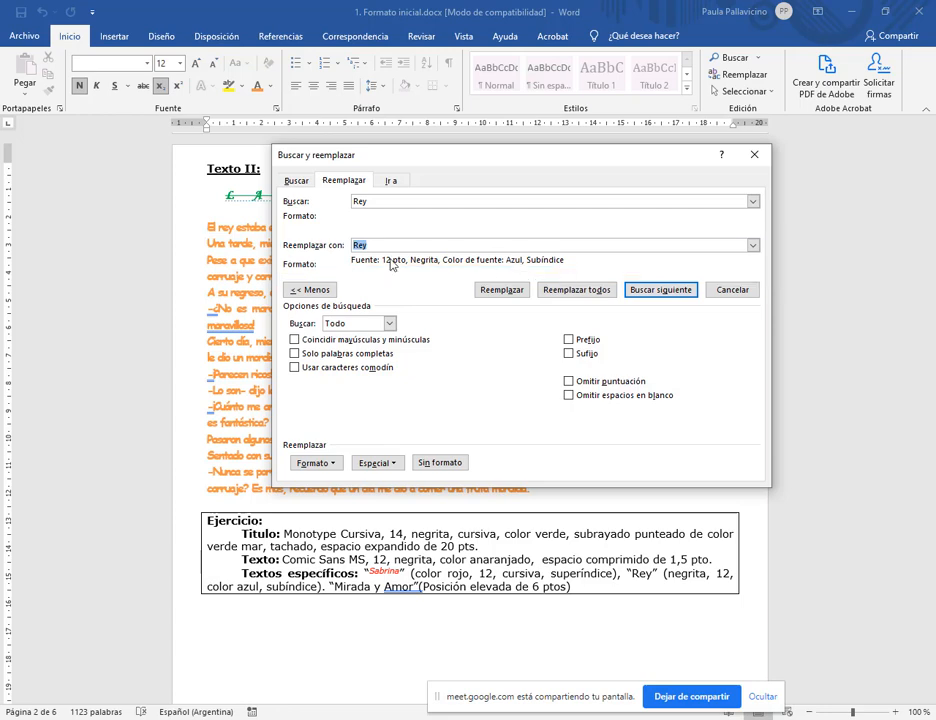
{"action": "left_click", "coordinate": [602, 292]}
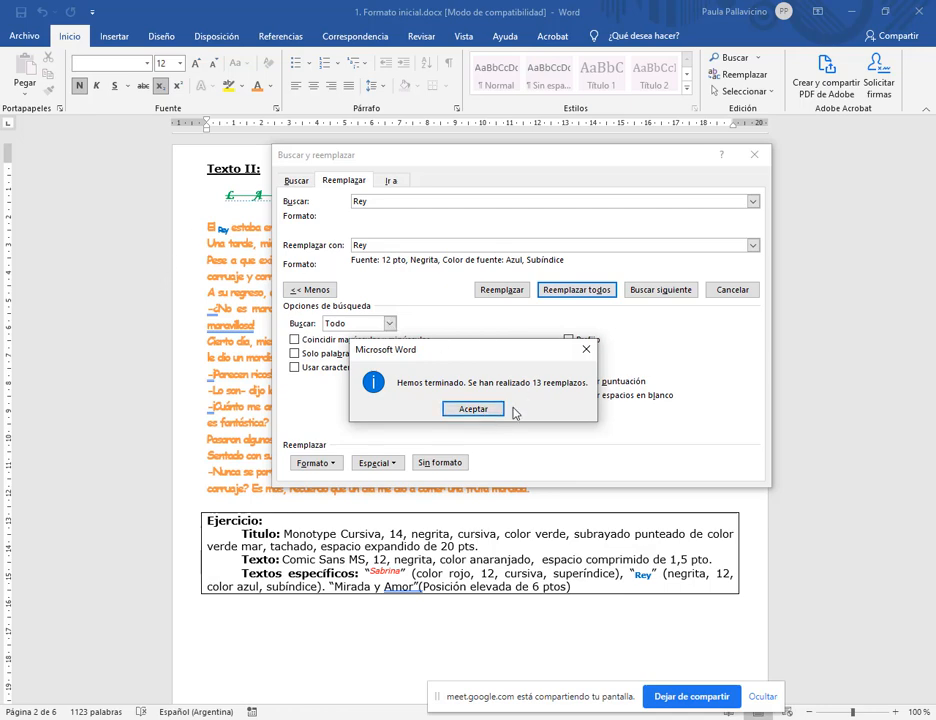
{"action": "left_click", "coordinate": [473, 408]}
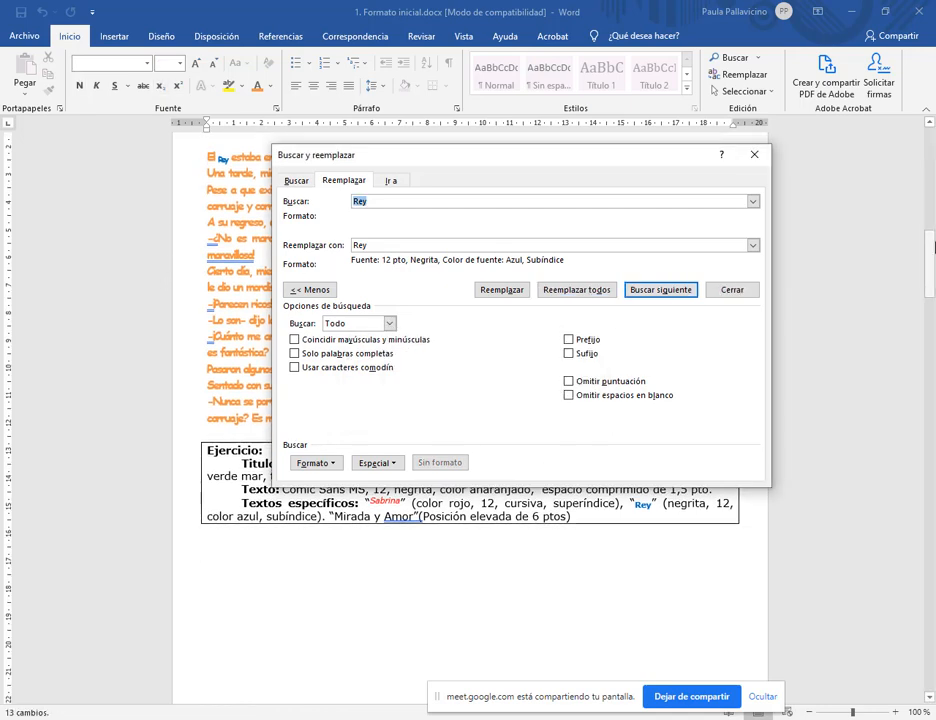
{"action": "left_click", "coordinate": [766, 159]}
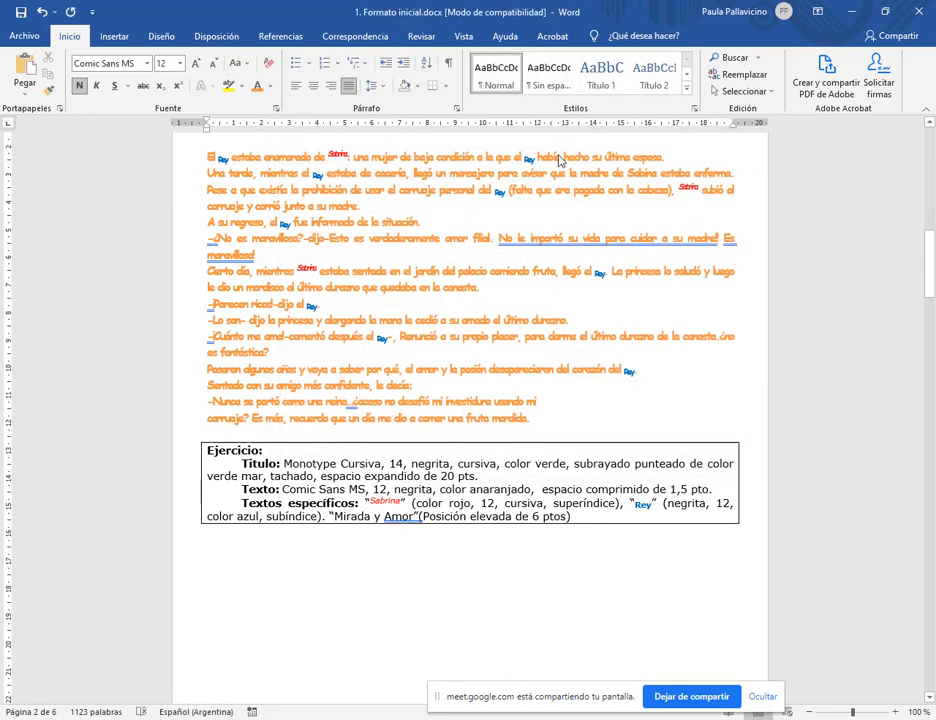
- Review the exercise's instruction for the words "Mirada y Amor" below the Texto II story
{"action": "scroll", "coordinate": [209, 190], "scroll_direction": "up", "scroll_amount": 1}
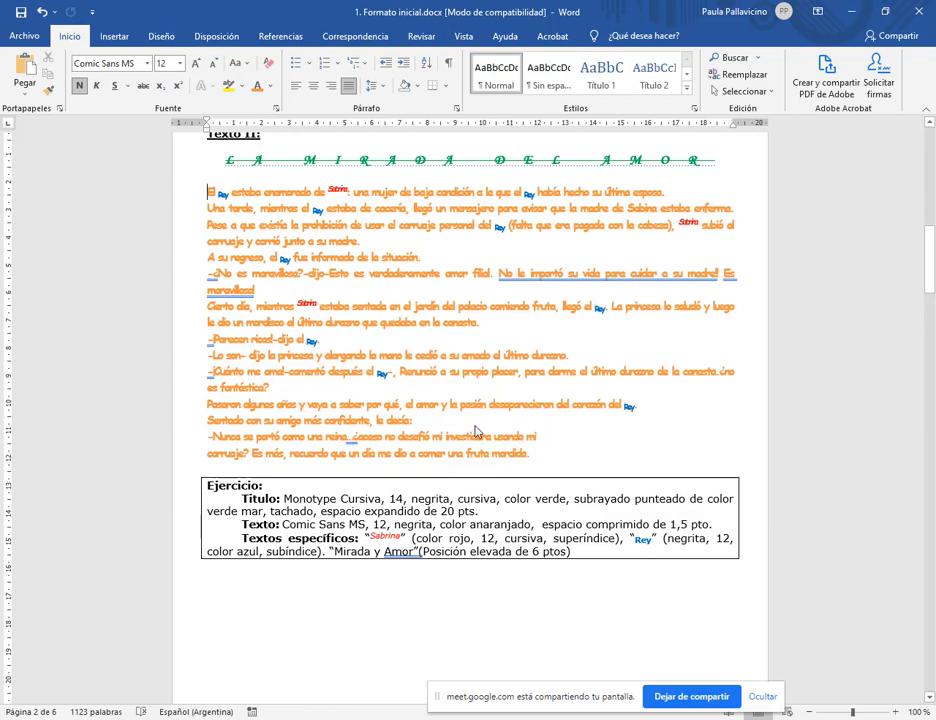
{"action": "scroll", "coordinate": [348, 318], "scroll_direction": "up", "scroll_amount": 1}
{"action": "left_click_drag", "start_coordinate": [331, 590], "coordinate": [585, 591]}
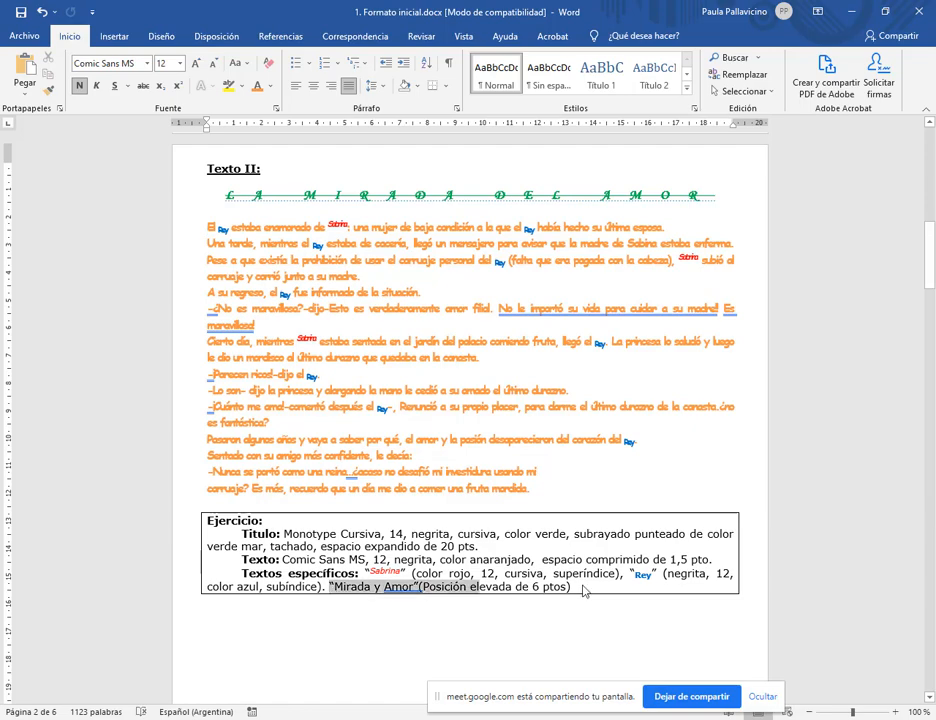
{"action": "left_click", "coordinate": [604, 590]}
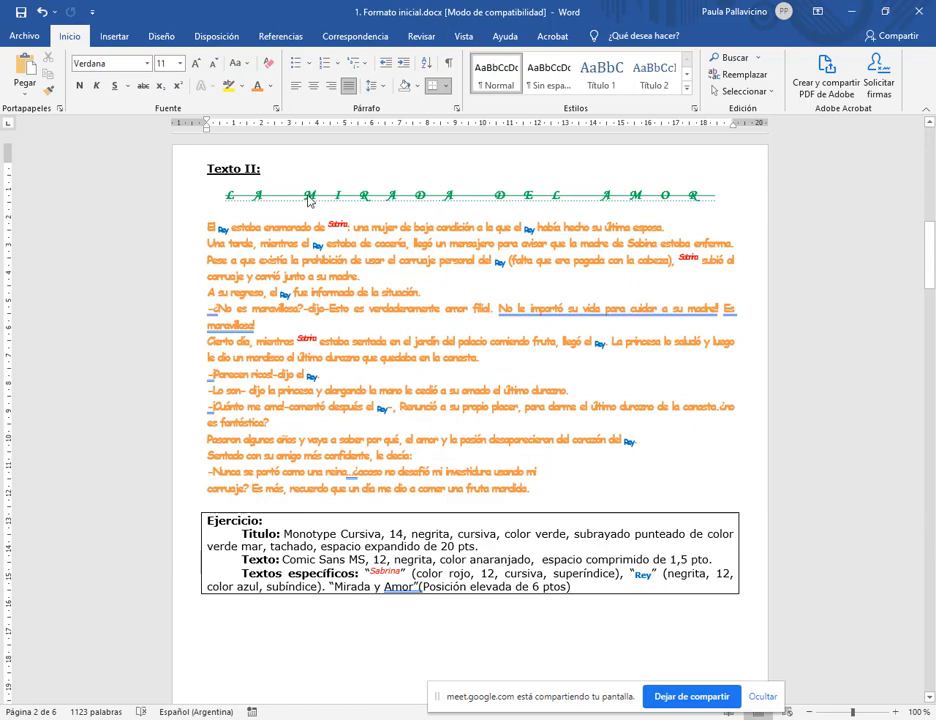
- Try selecting the words MIRADA and AMOR one after the other in the Texto II title
{"action": "left_click_drag", "start_coordinate": [307, 200], "coordinate": [463, 200]}
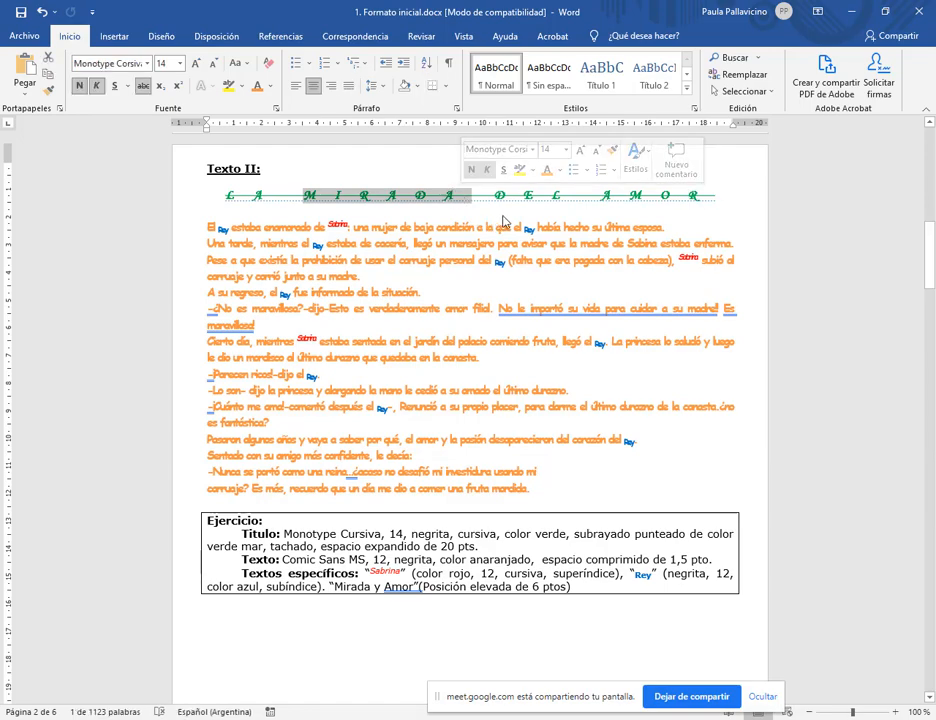
{"action": "mouse_move", "coordinate": [307, 196]}
{"action": "left_mouse_down"}
{"action": "mouse_move", "coordinate": [463, 204]}
{"action": "mouse_move", "coordinate": [306, 200]}
{"action": "left_mouse_up"}
{"action": "left_click", "coordinate": [428, 200]}
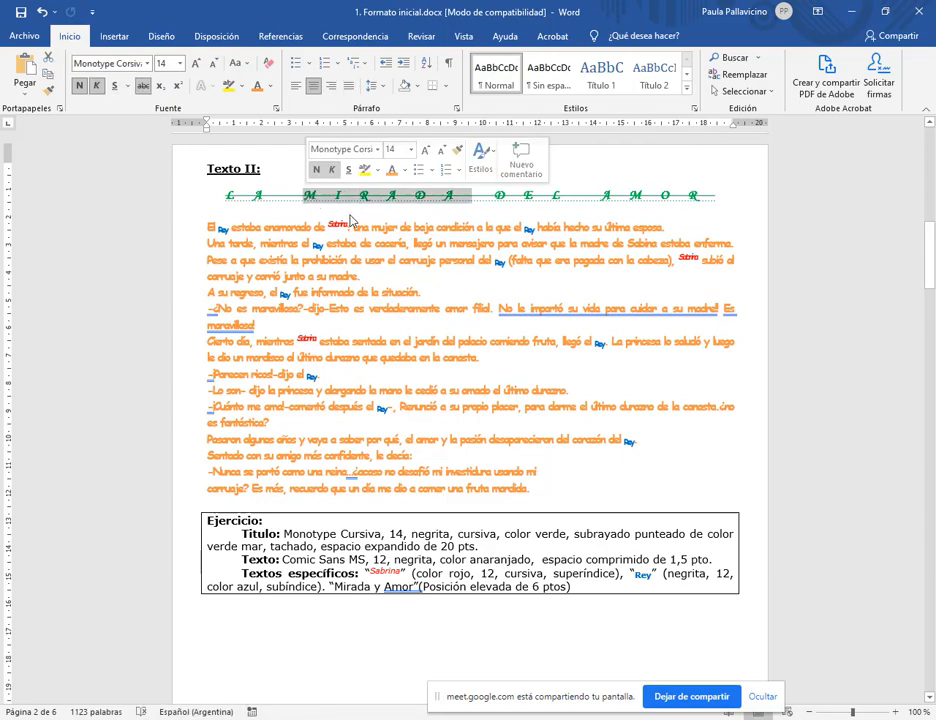
{"action": "left_click", "coordinate": [364, 203]}
{"action": "double_click", "coordinate": [363, 204]}
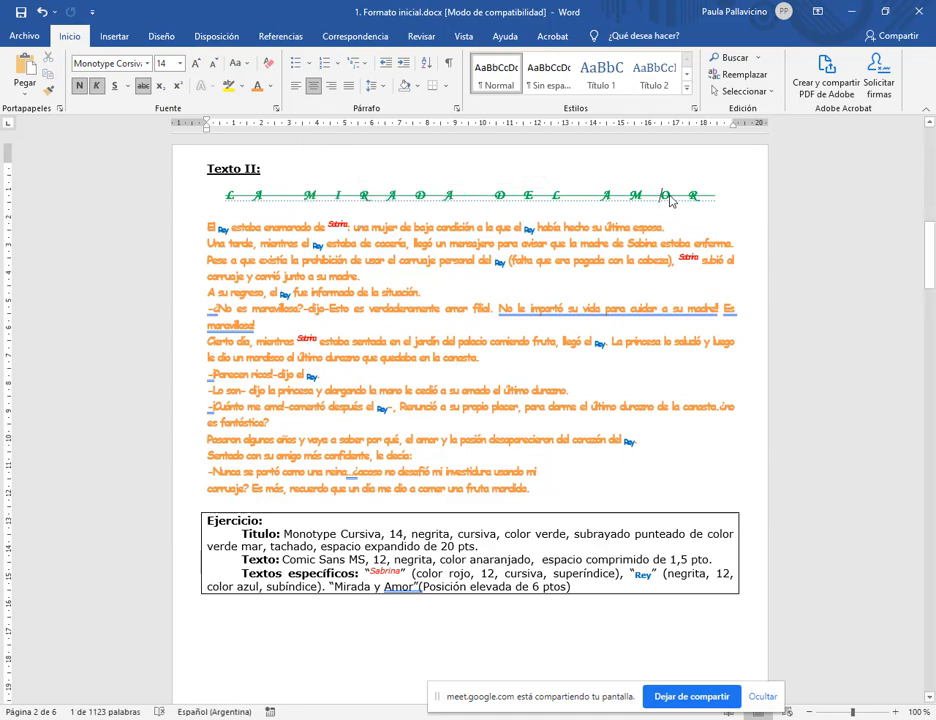
{"action": "double_click", "coordinate": [665, 195]}
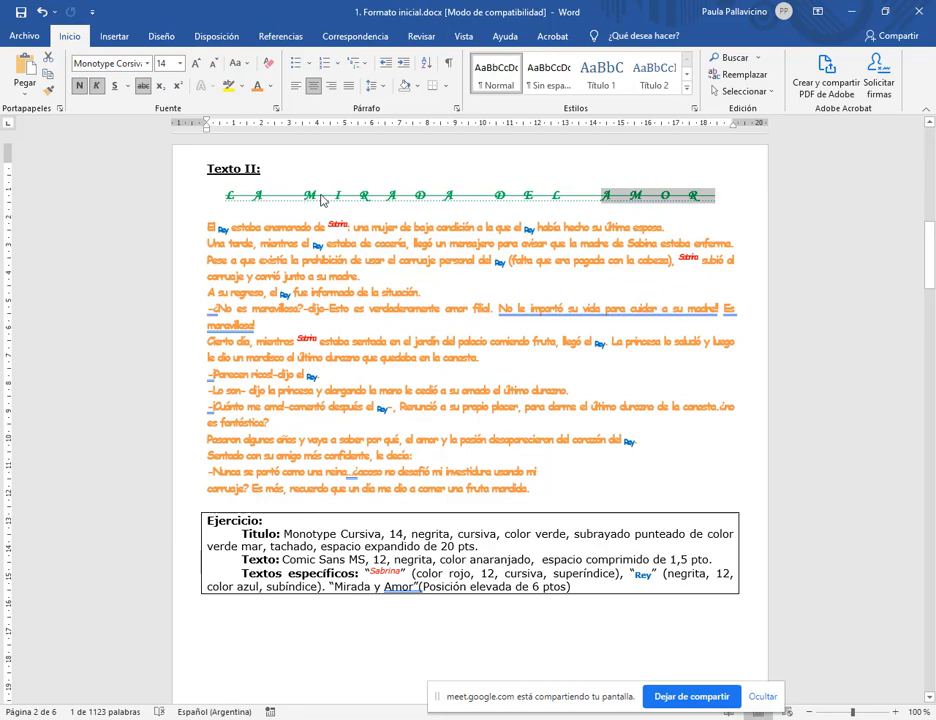
{"action": "left_click_drag", "start_coordinate": [305, 199], "coordinate": [468, 200]}
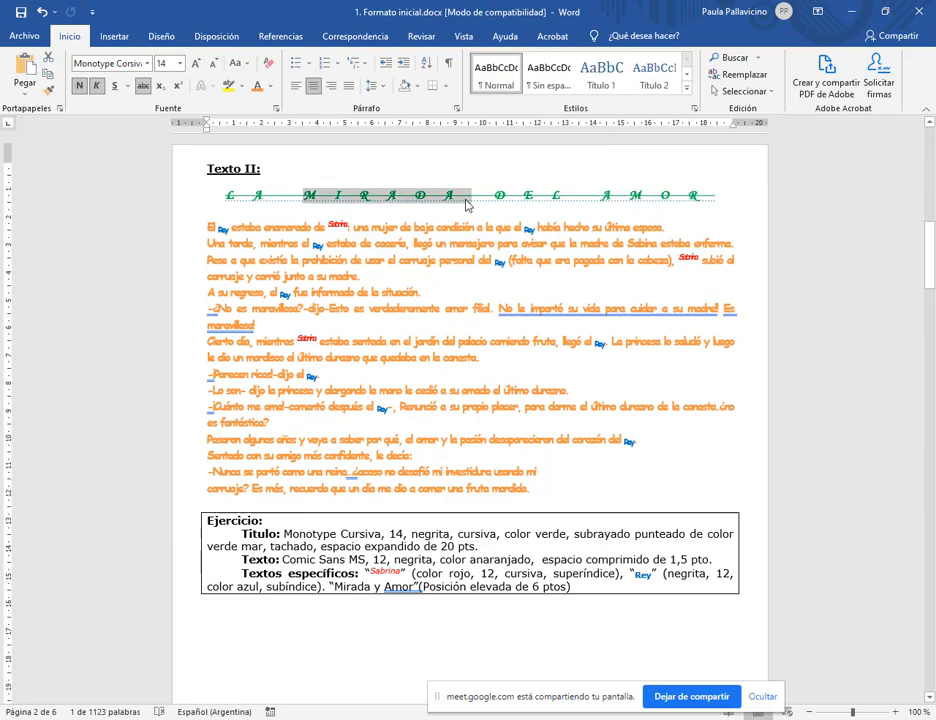
- Open Teclado en pantalla and activate its control modifier for selecting separate words
{"action": "key", "text": "super"}
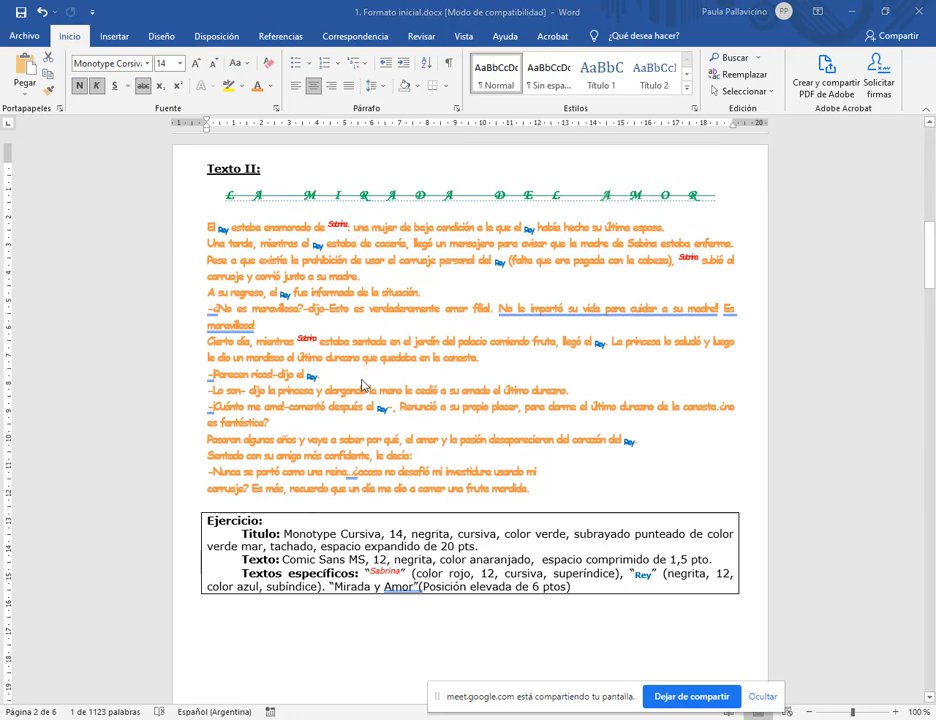
{"action": "type", "text": "te"}
{"action": "left_click", "coordinate": [113, 406]}
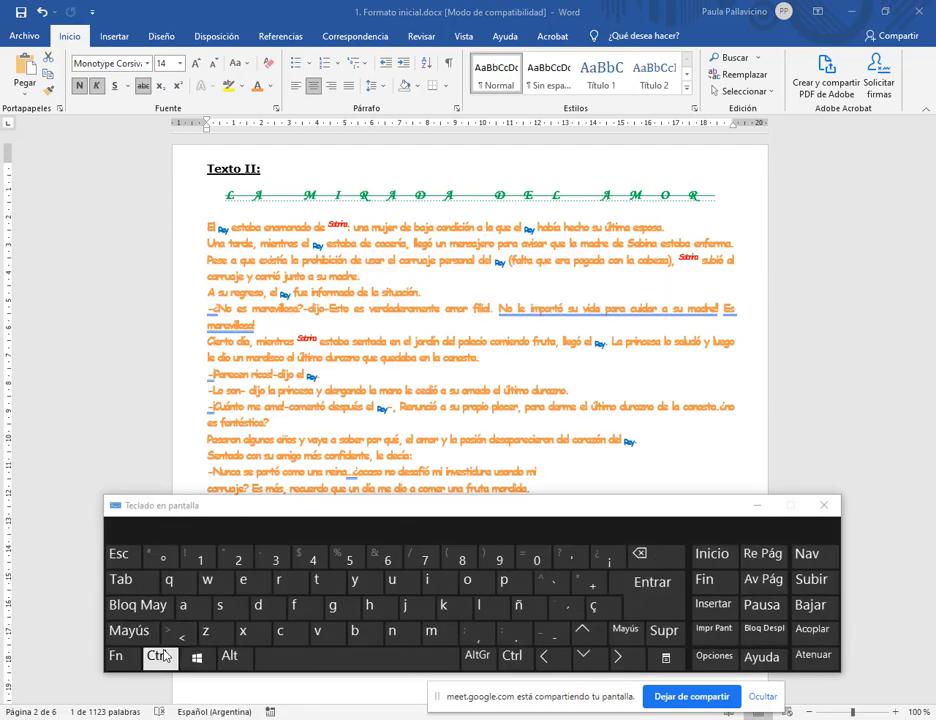
{"action": "left_click", "coordinate": [160, 660]}
{"action": "left_click", "coordinate": [160, 660]}
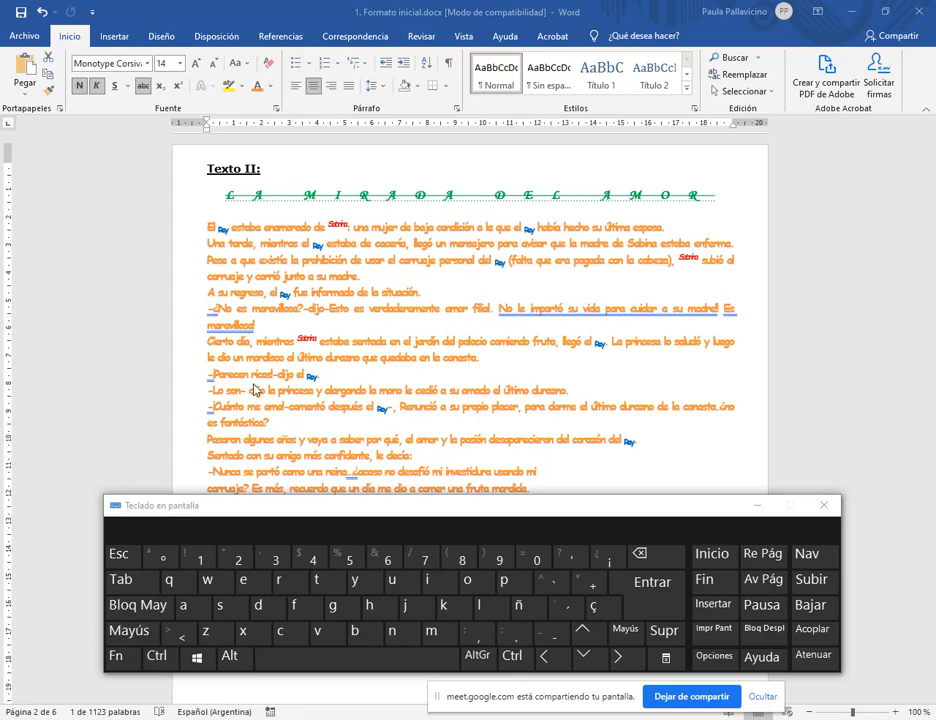
{"action": "left_click", "coordinate": [160, 657]}
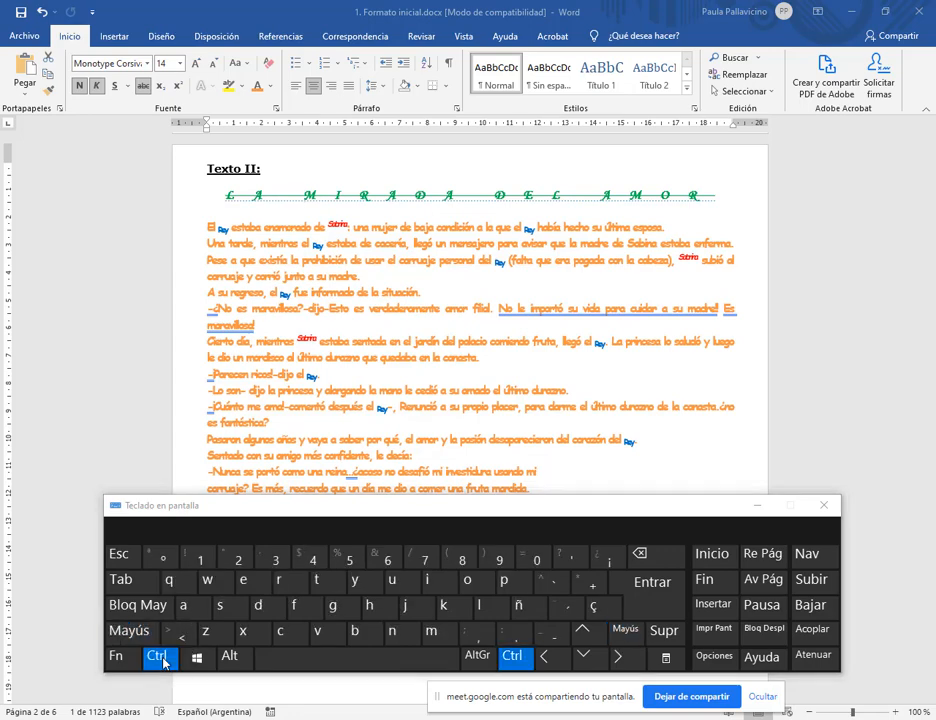
- Select MIRADA and AMOR together in the Texto II title, release the modifier, and minimize the on-screen keyboard
{"action": "double_click", "coordinate": [306, 197]}
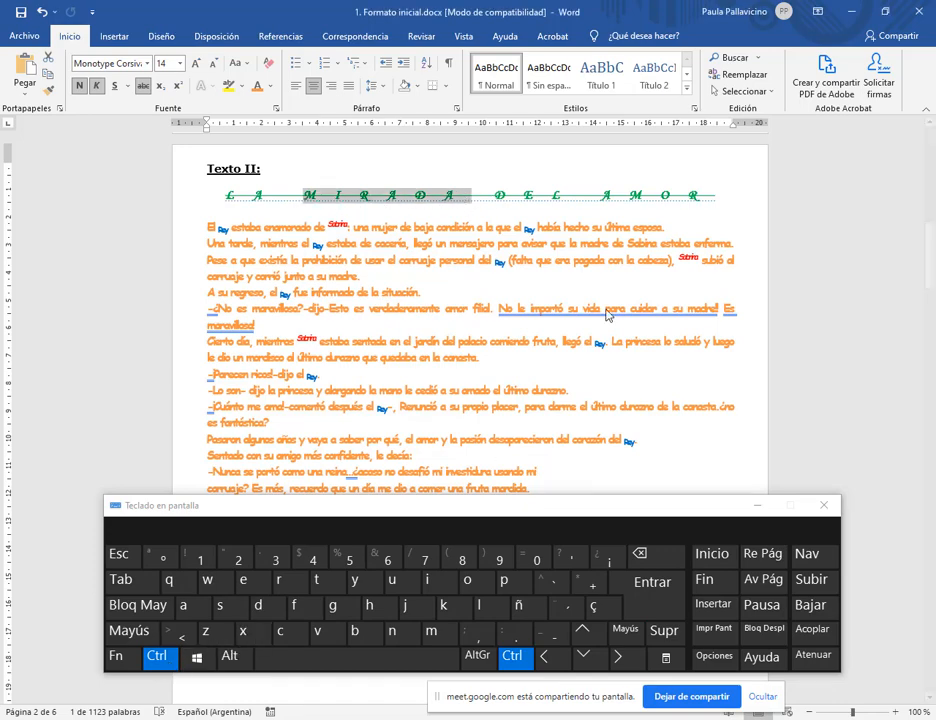
{"action": "left_click_drag", "start_coordinate": [604, 197], "coordinate": [709, 198]}
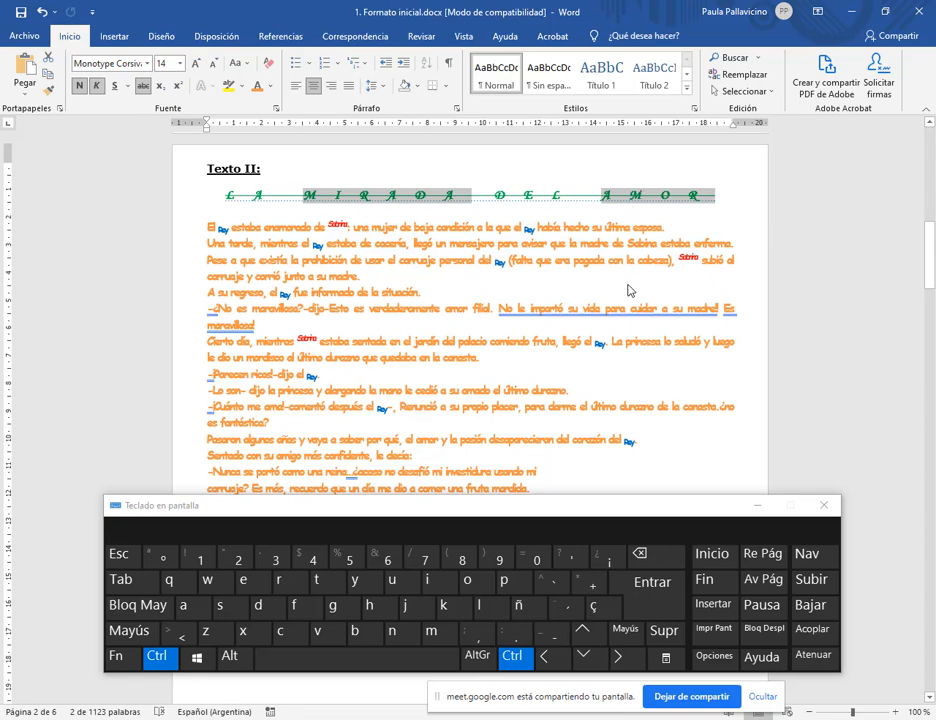
{"action": "left_click", "coordinate": [157, 656]}
{"action": "left_click", "coordinate": [760, 509]}
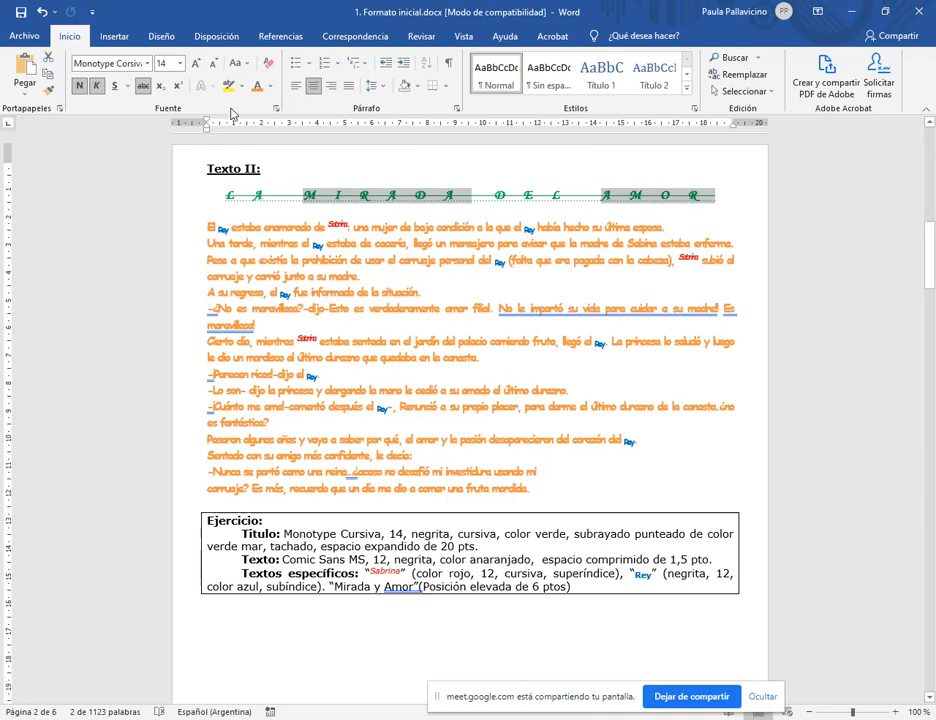
- Set the character position of the selected title words MIRADA and AMOR to Elevada by 6 pto
{"action": "left_click", "coordinate": [276, 110]}
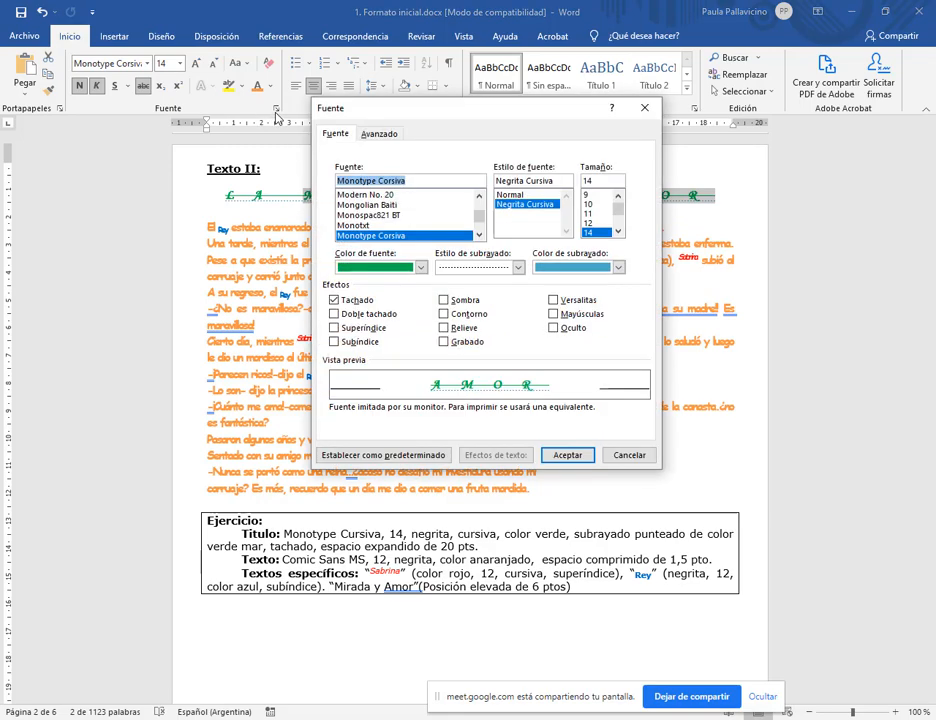
{"action": "left_click", "coordinate": [385, 136]}
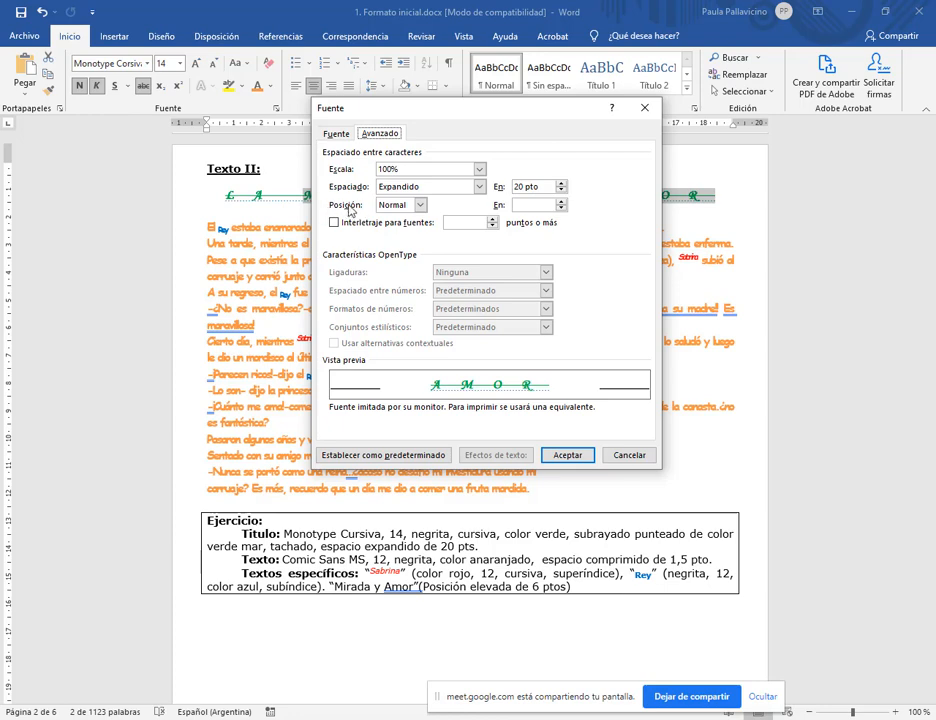
{"action": "left_click_drag", "start_coordinate": [328, 191], "coordinate": [432, 218]}
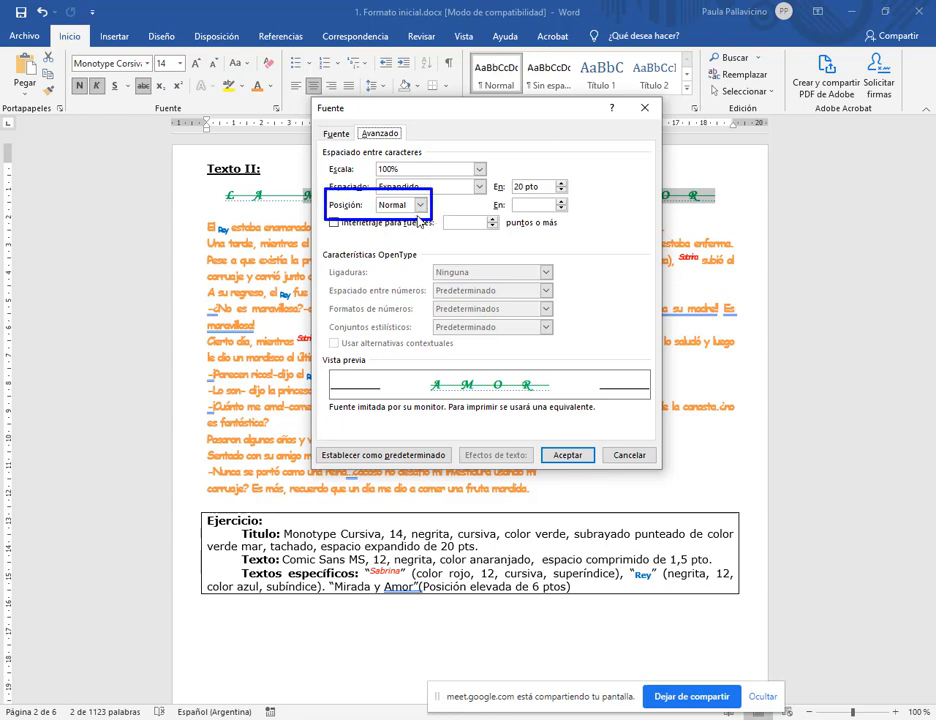
{"action": "left_click", "coordinate": [421, 205]}
{"action": "left_click", "coordinate": [405, 228]}
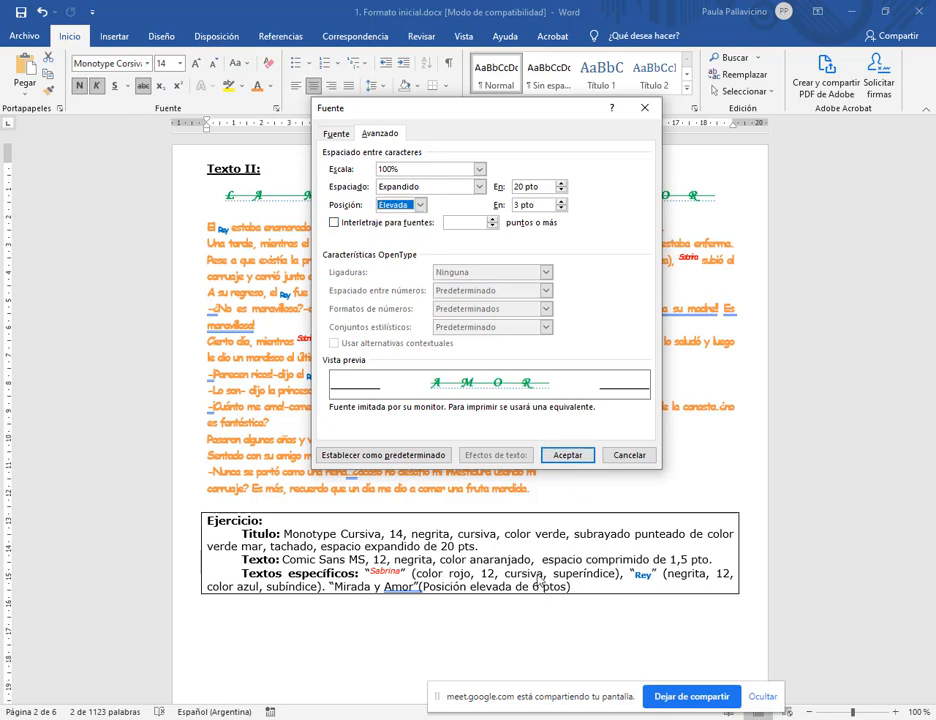
{"action": "left_click", "coordinate": [521, 206]}
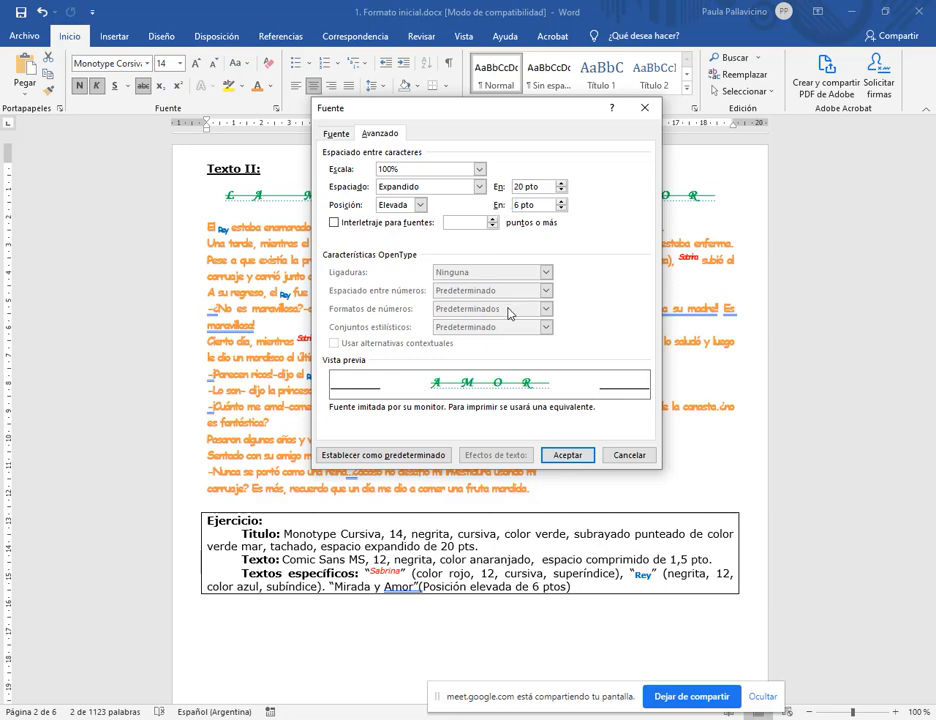
{"action": "left_click", "coordinate": [565, 455]}
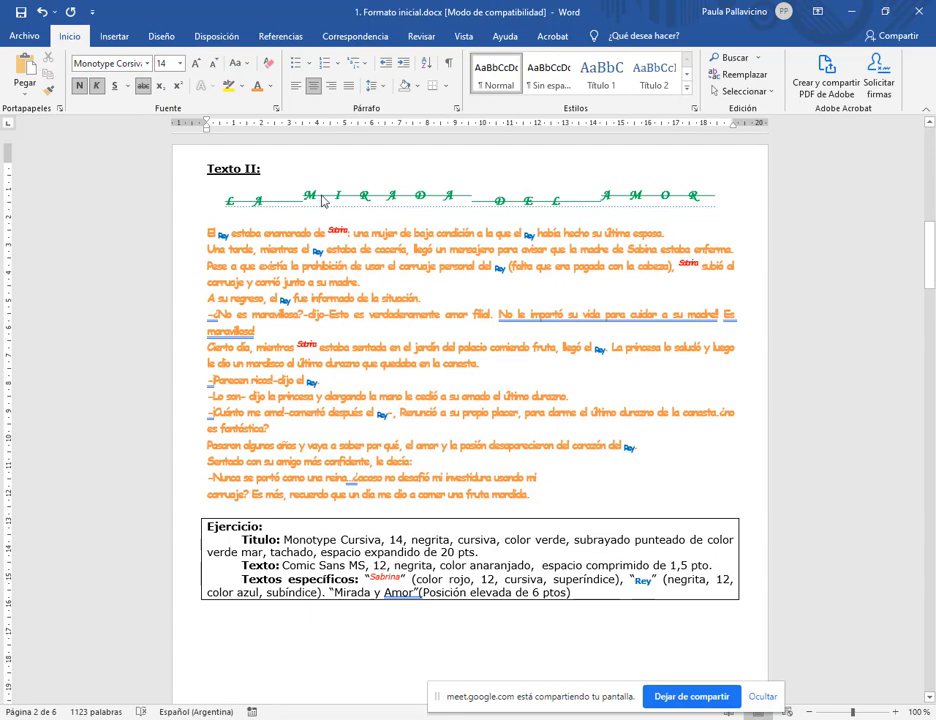
- Examine the raised words MIRADA and AMOR in the Texto II title and the superscript Sabrina in the story
{"action": "left_click_drag", "start_coordinate": [298, 201], "coordinate": [471, 200]}
{"action": "left_click_drag", "start_coordinate": [606, 203], "coordinate": [714, 200]}
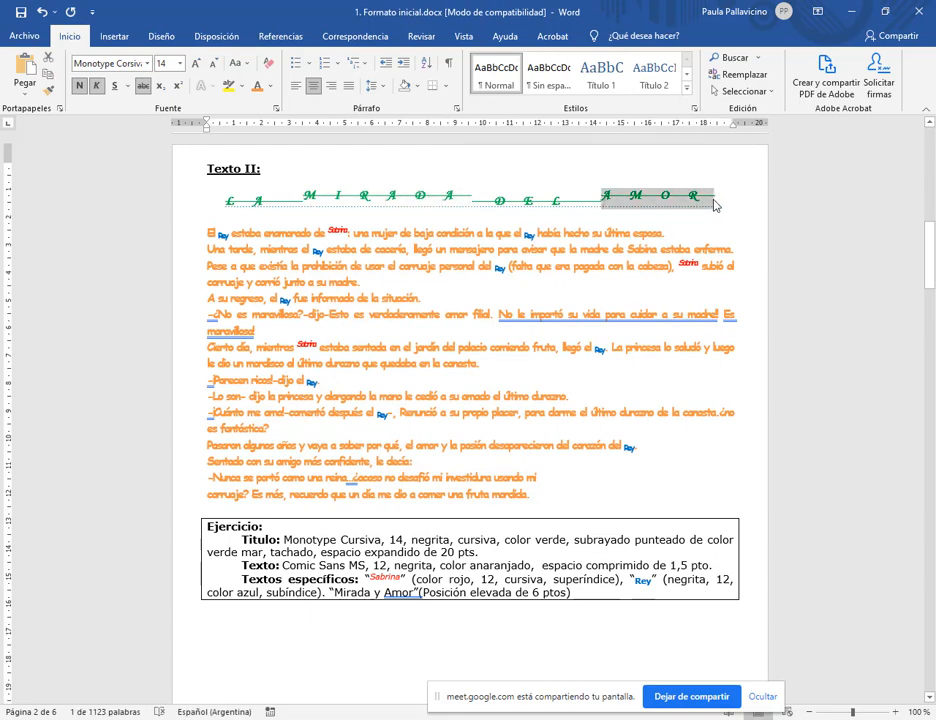
{"action": "left_click", "coordinate": [330, 205]}
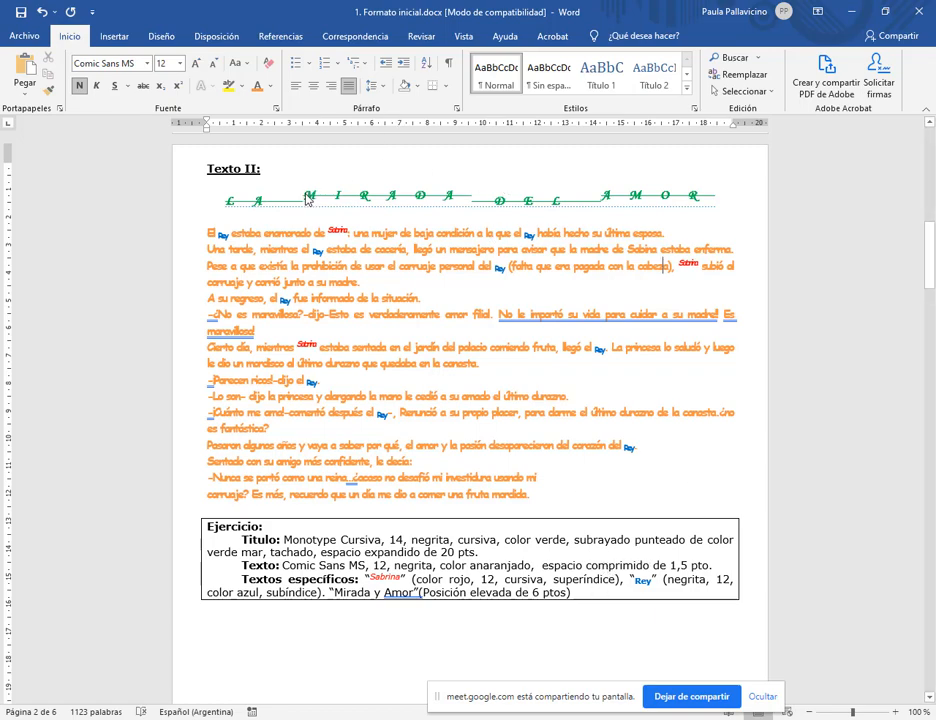
{"action": "left_click_drag", "start_coordinate": [307, 199], "coordinate": [459, 202]}
{"action": "left_click", "coordinate": [441, 196]}
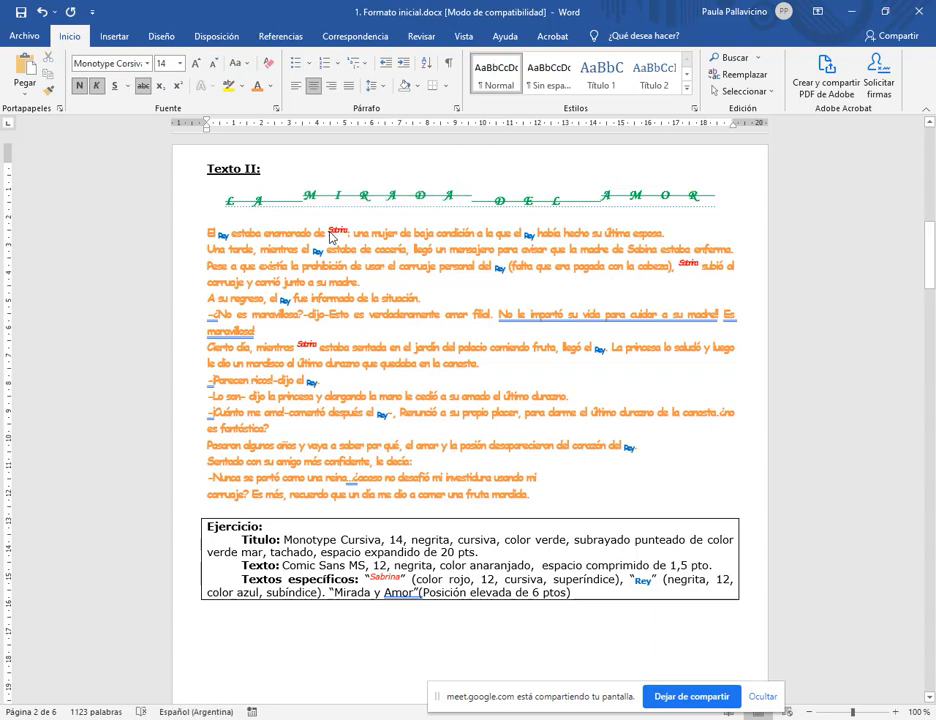
{"action": "double_click", "coordinate": [338, 232]}
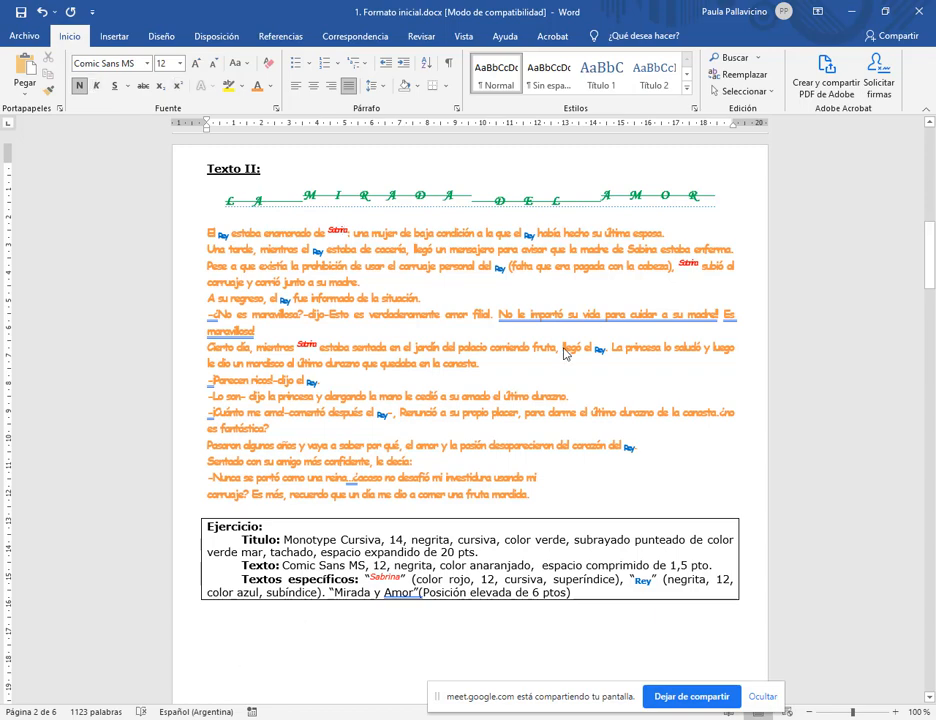
- Change the font of the Texto III title PENSAMIENTOS to Arial Narrow
{"action": "scroll", "coordinate": [508, 345], "scroll_direction": "down", "scroll_amount": 5}
{"action": "scroll", "coordinate": [560, 348], "scroll_direction": "down", "scroll_amount": 8}
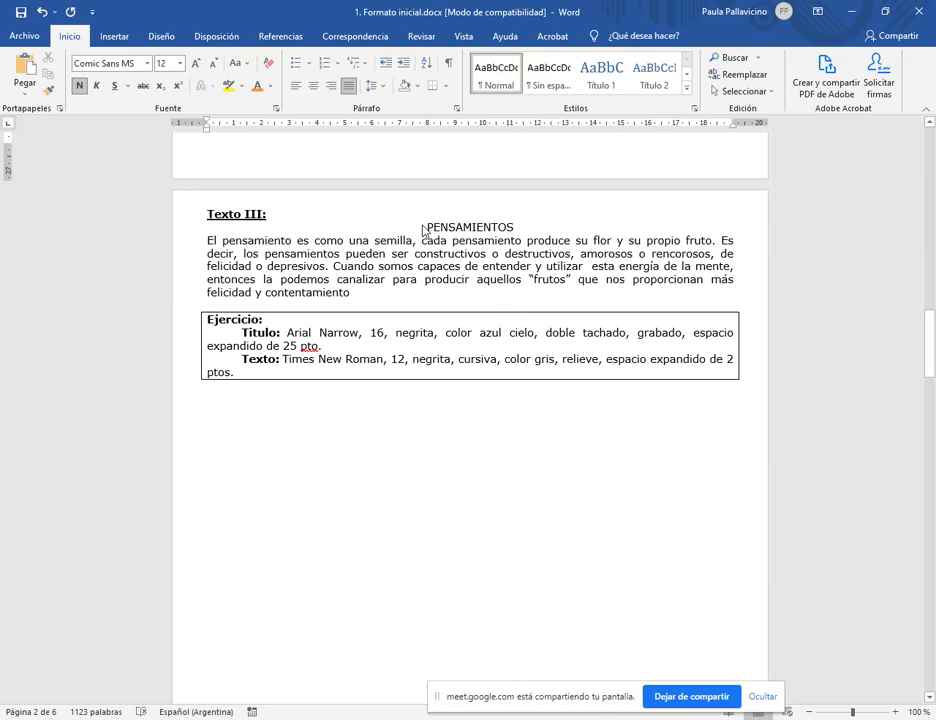
{"action": "scroll", "coordinate": [372, 290], "scroll_direction": "down", "scroll_amount": 8}
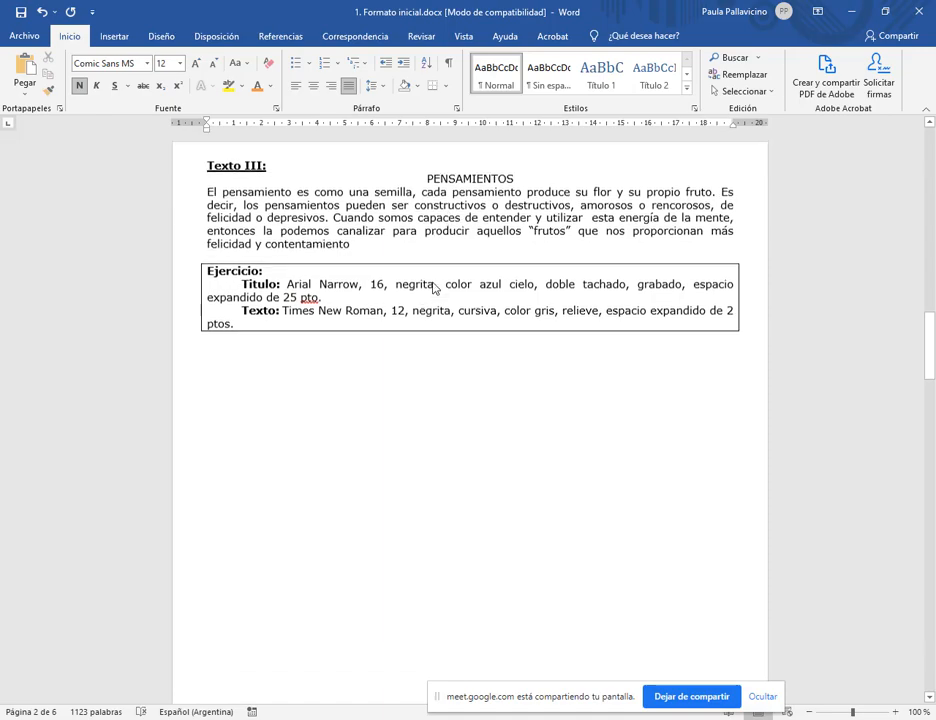
{"action": "scroll", "coordinate": [433, 285], "scroll_direction": "down", "scroll_amount": 5}
{"action": "scroll", "coordinate": [435, 290], "scroll_direction": "up", "scroll_amount": 15}
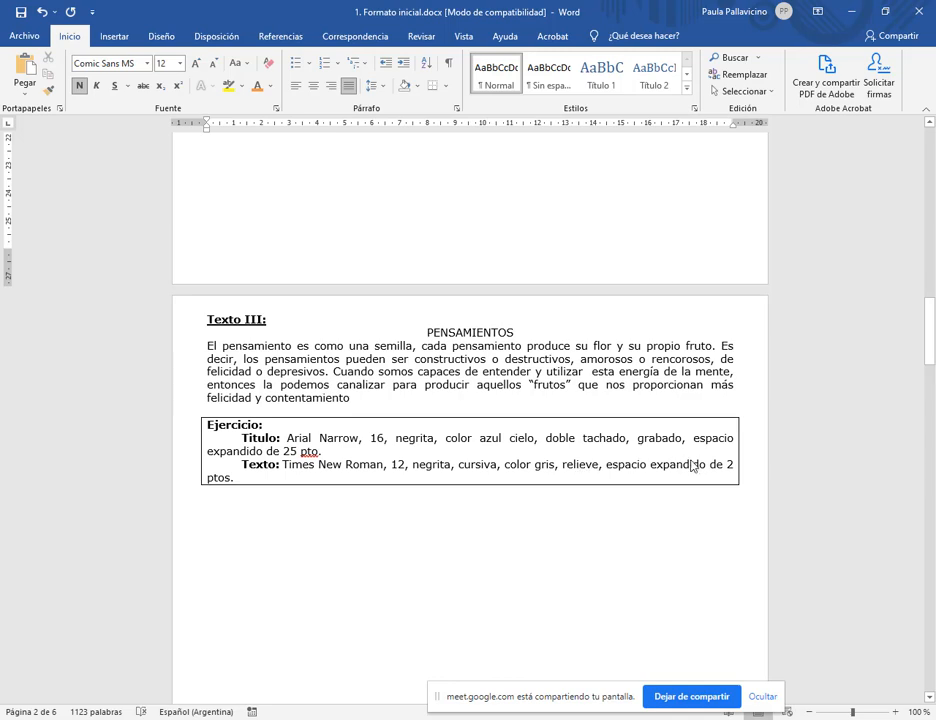
{"action": "left_click_drag", "start_coordinate": [415, 332], "coordinate": [518, 332]}
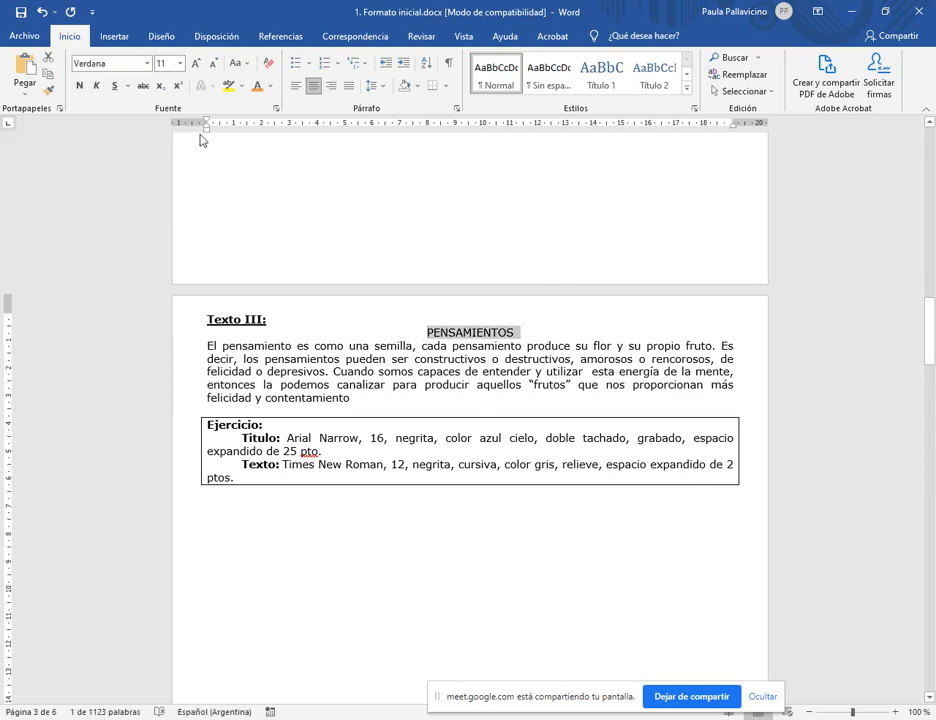
{"action": "left_click", "coordinate": [148, 63]}
{"action": "type", "text": "Ar"}
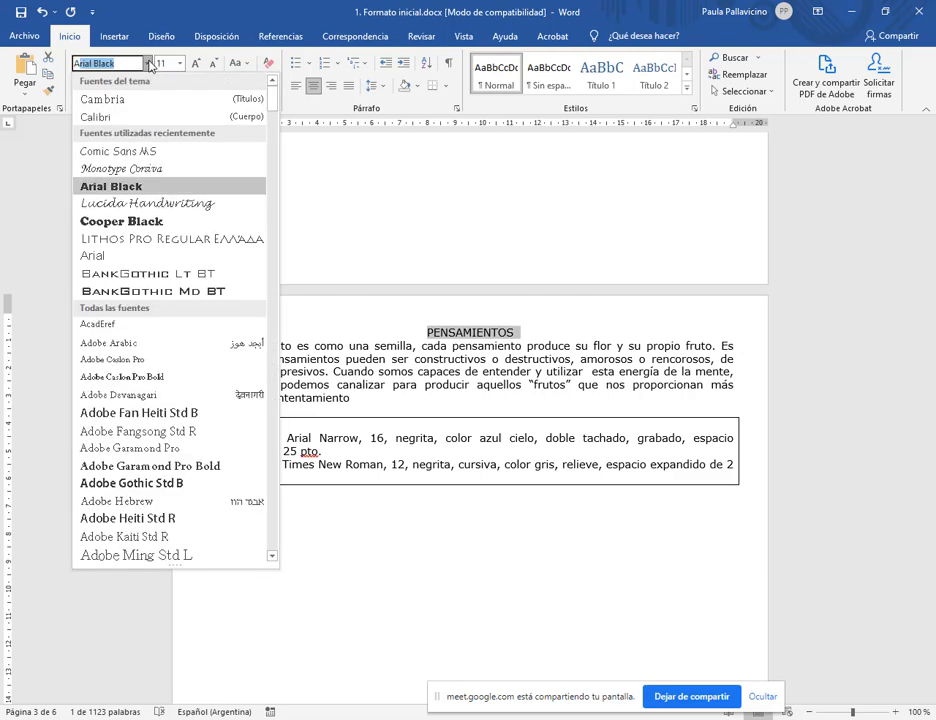
{"action": "type", "text": "ial "}
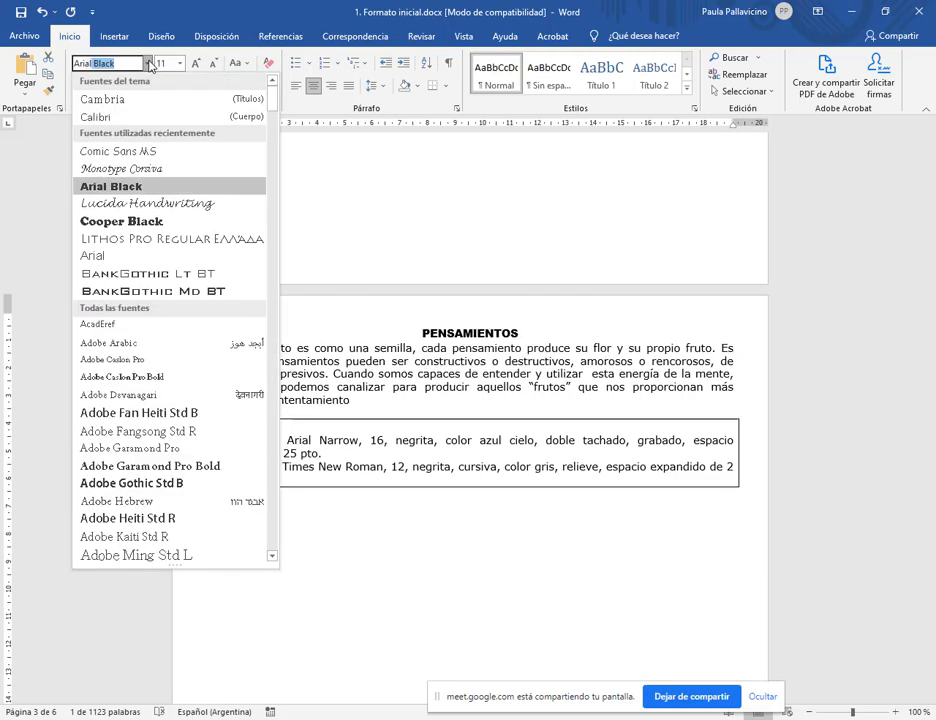
{"action": "type", "text": "Narrow"}
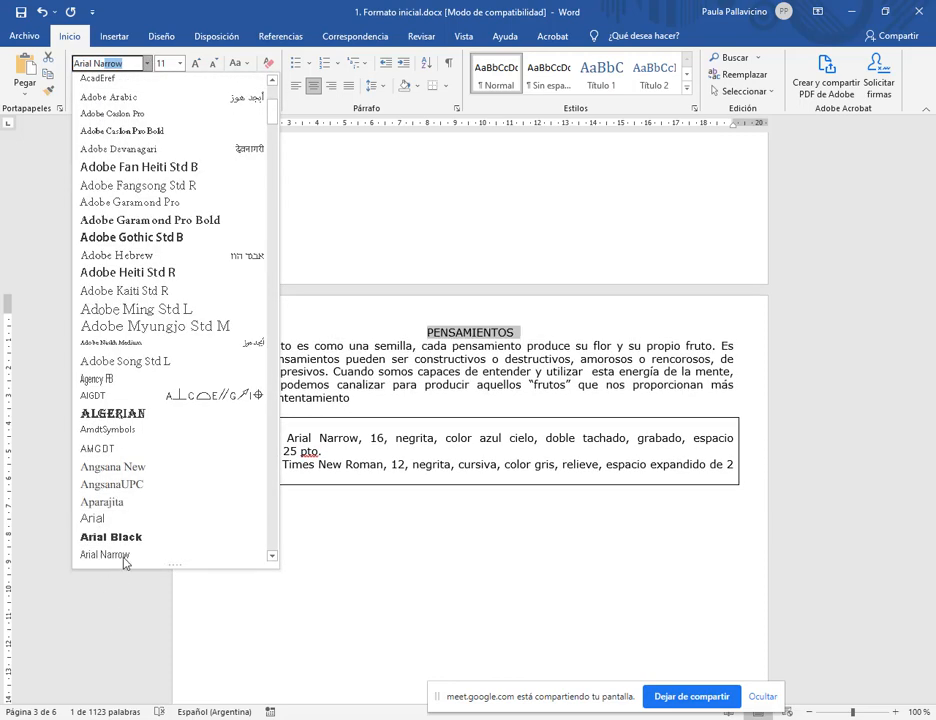
{"action": "left_click", "coordinate": [118, 555]}
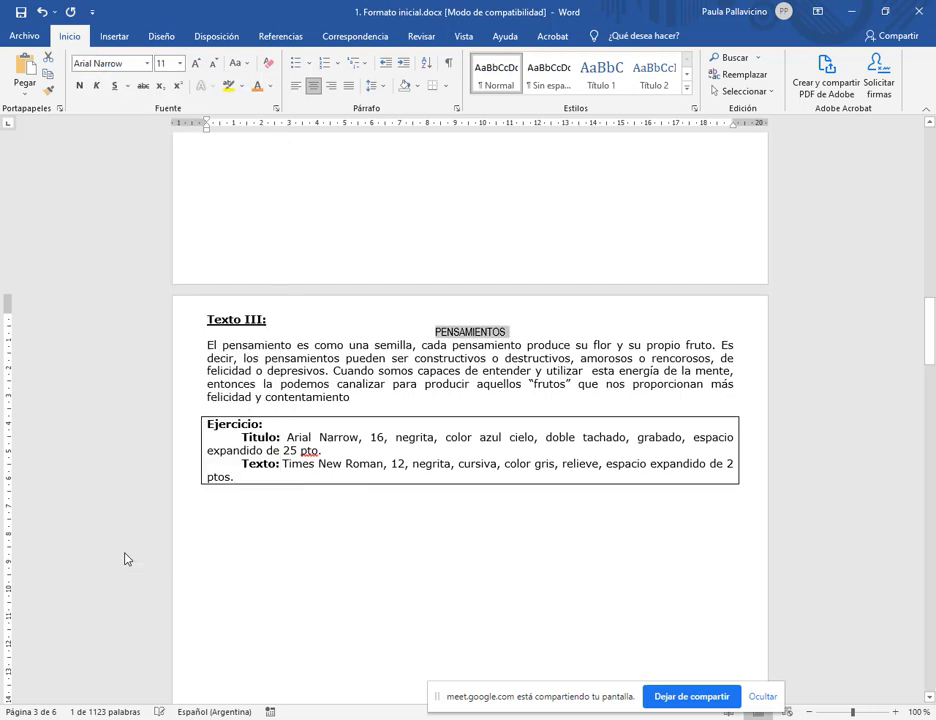
- Format the PENSAMIENTOS title at size 16, bold, with the standard sky-blue font color
{"action": "left_click", "coordinate": [180, 64]}
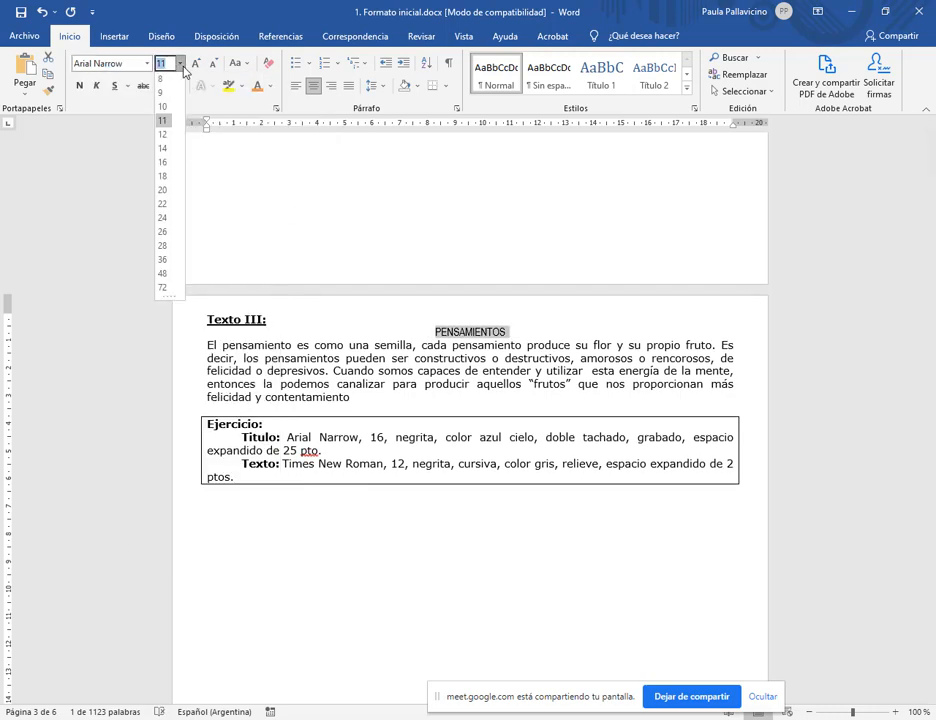
{"action": "left_click", "coordinate": [164, 164]}
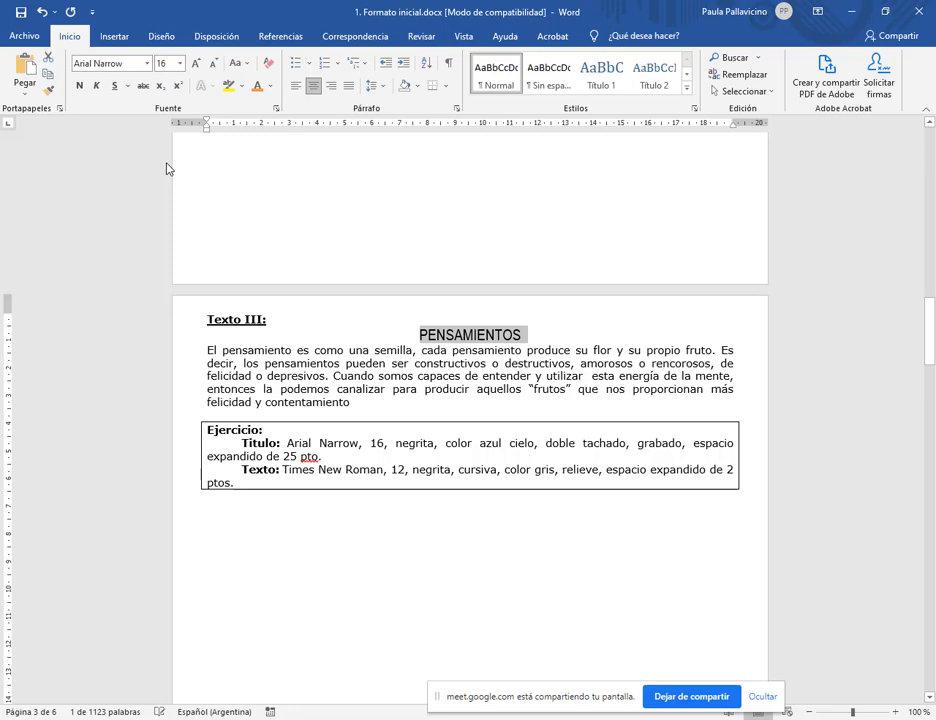
{"action": "left_click", "coordinate": [80, 86]}
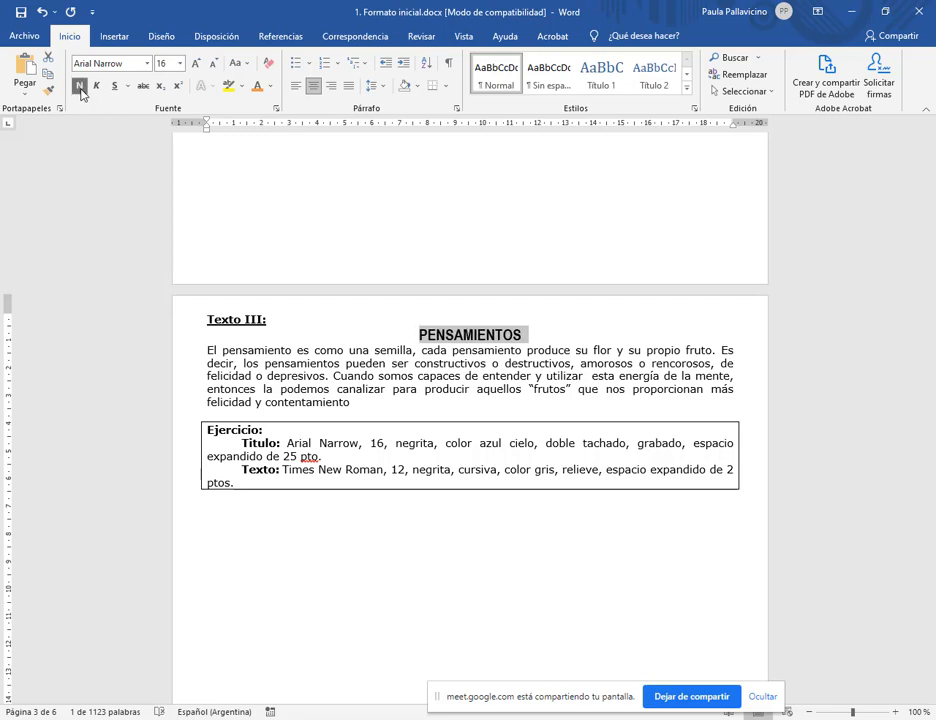
{"action": "left_click", "coordinate": [269, 86]}
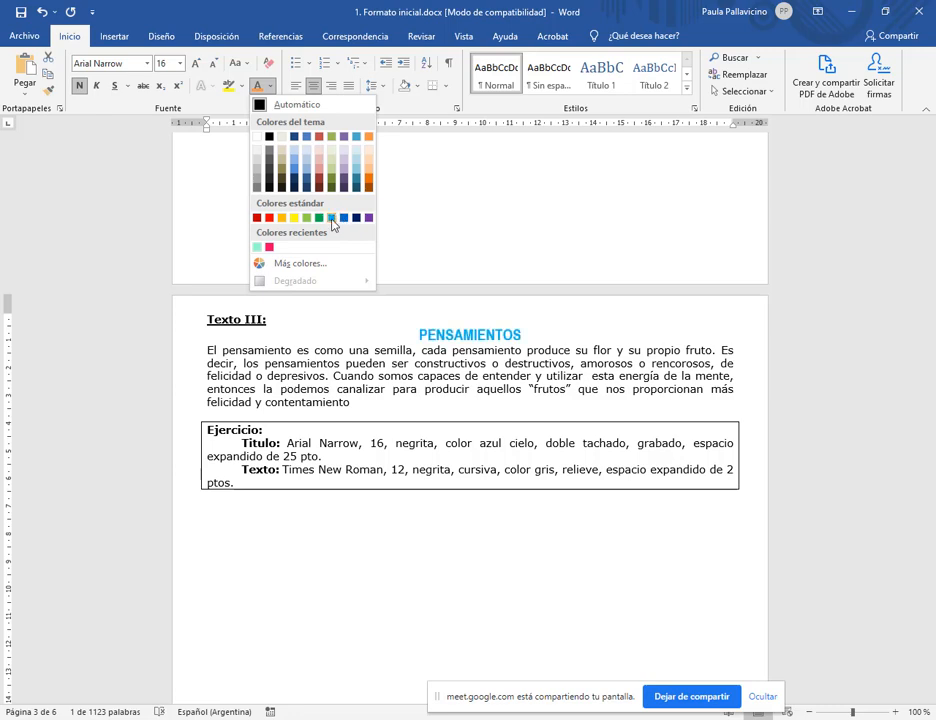
{"action": "left_click", "coordinate": [332, 219]}
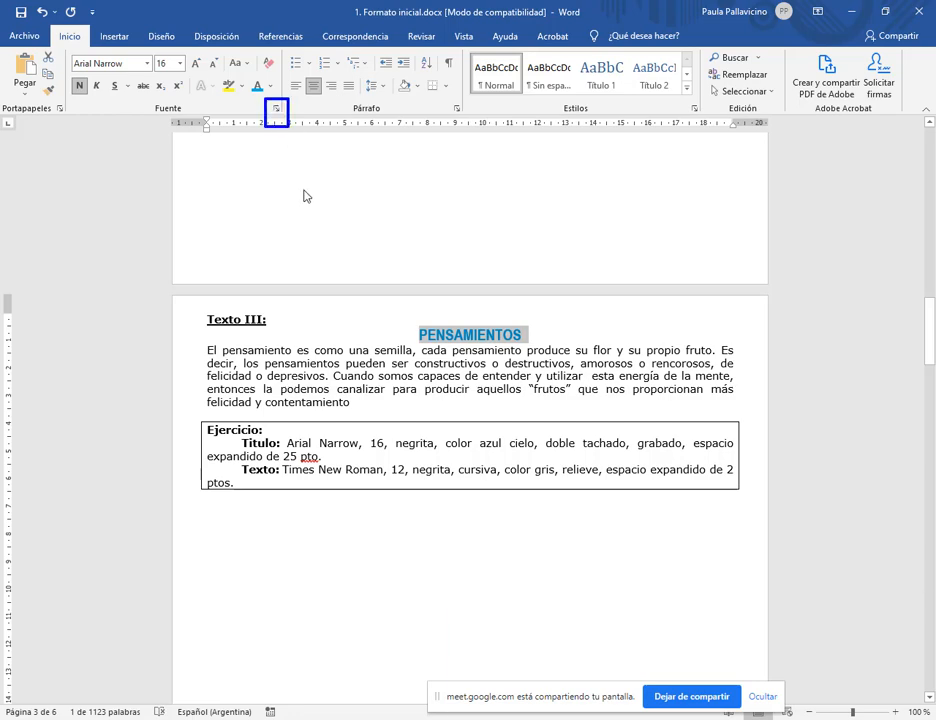
- Enable the Doble tachado and Grabado font effects for the PENSAMIENTOS title
{"action": "left_click", "coordinate": [277, 116]}
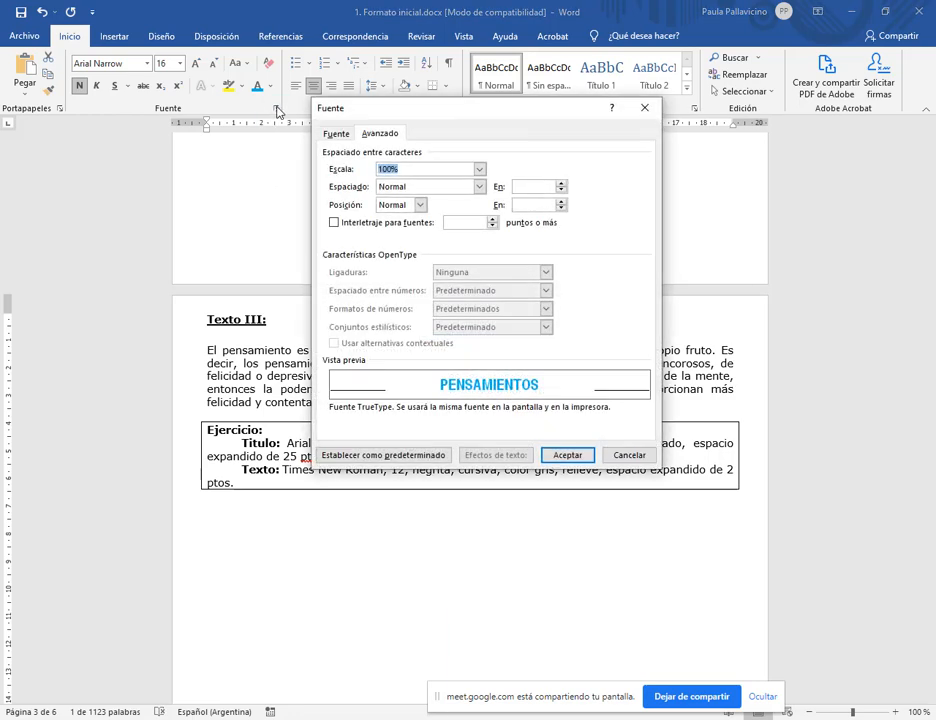
{"action": "left_click", "coordinate": [336, 136]}
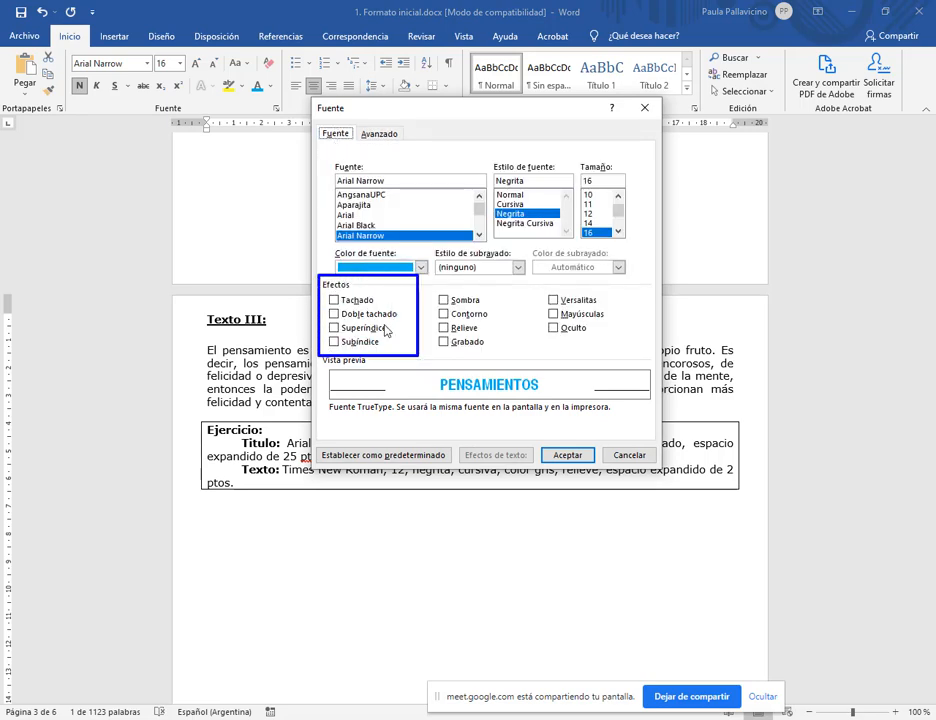
{"action": "left_click", "coordinate": [338, 316]}
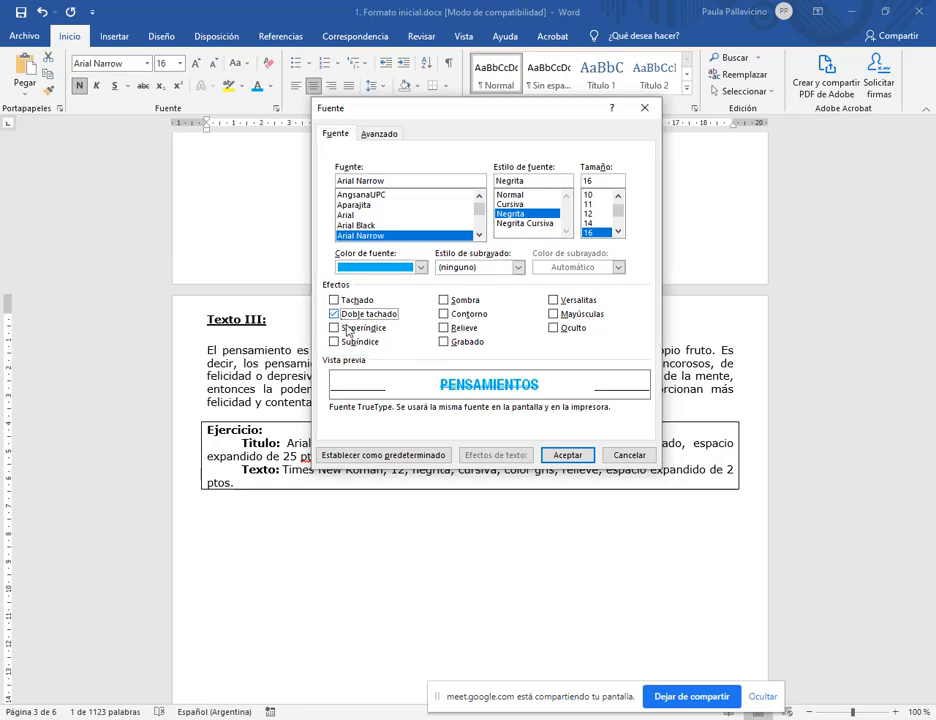
{"action": "left_click_drag", "start_coordinate": [546, 113], "coordinate": [562, 70]}
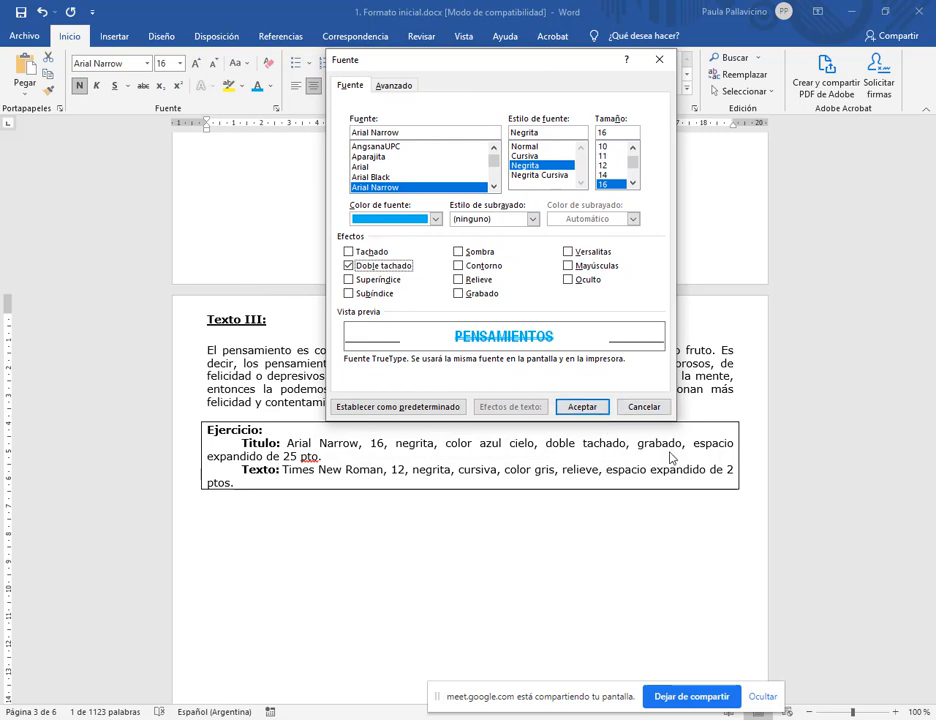
{"action": "left_click", "coordinate": [459, 294]}
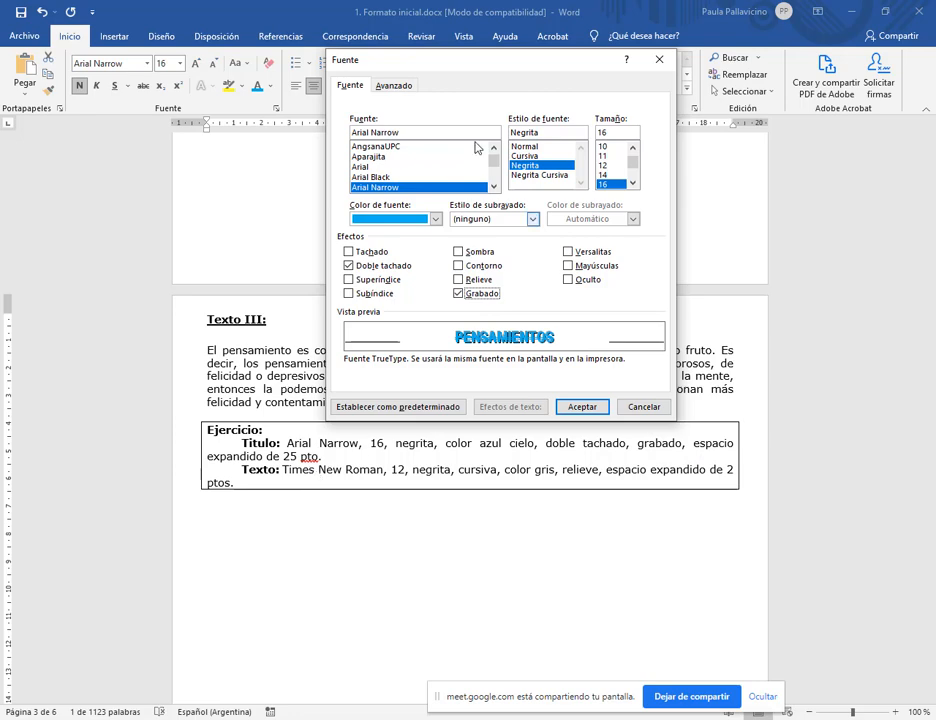
{"action": "left_click_drag", "start_coordinate": [363, 71], "coordinate": [430, 94]}
{"action": "left_click", "coordinate": [359, 88]}
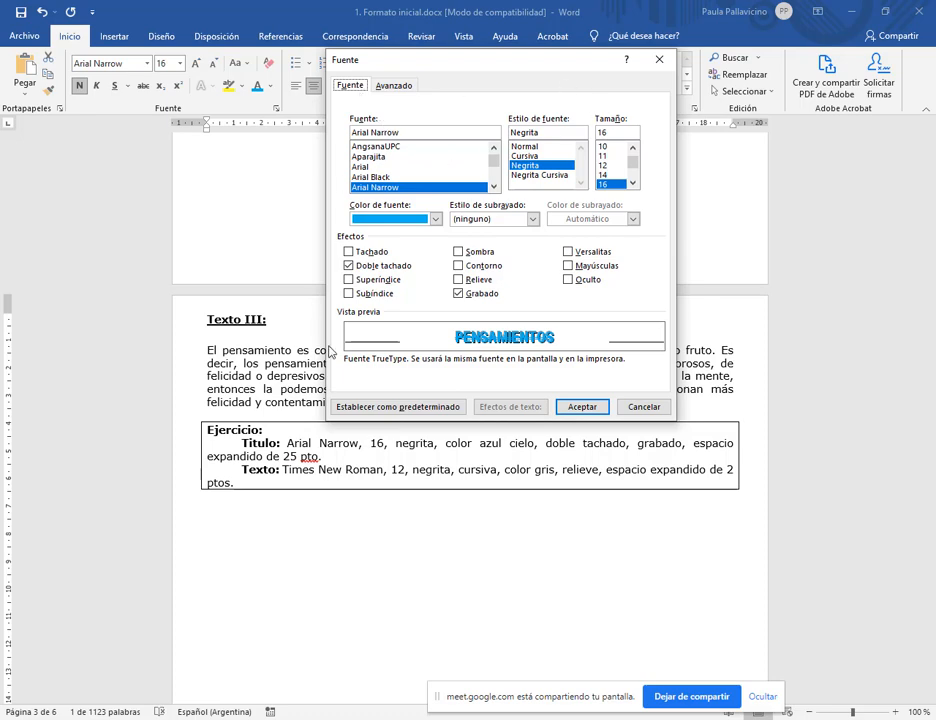
- Set the PENSAMIENTOS title's character spacing to Expandido by 25 pto and apply the font settings
{"action": "left_click", "coordinate": [382, 88]}
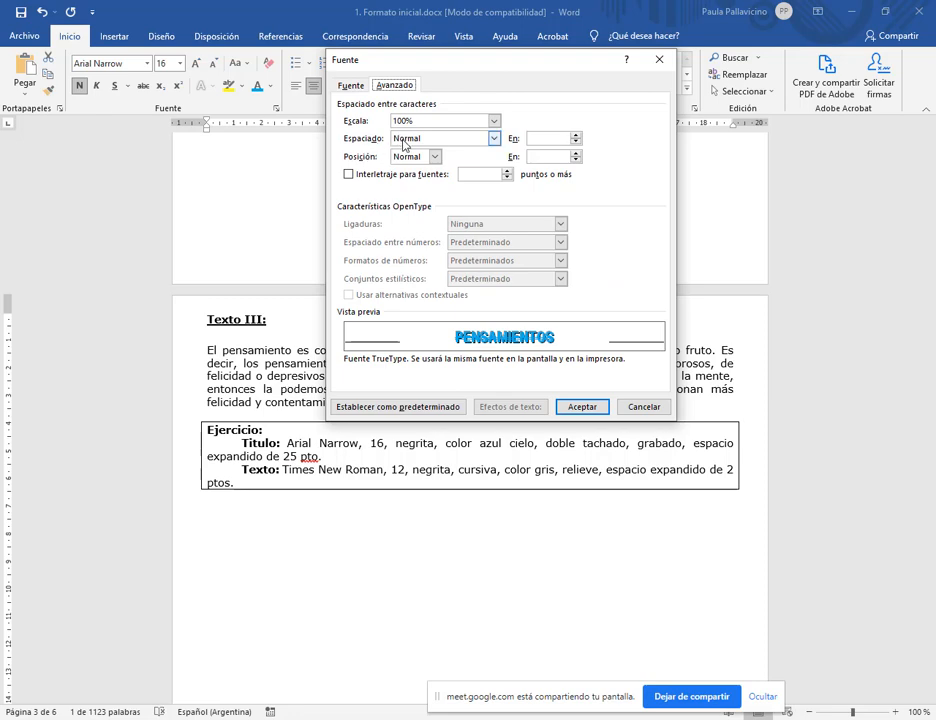
{"action": "left_click", "coordinate": [404, 145]}
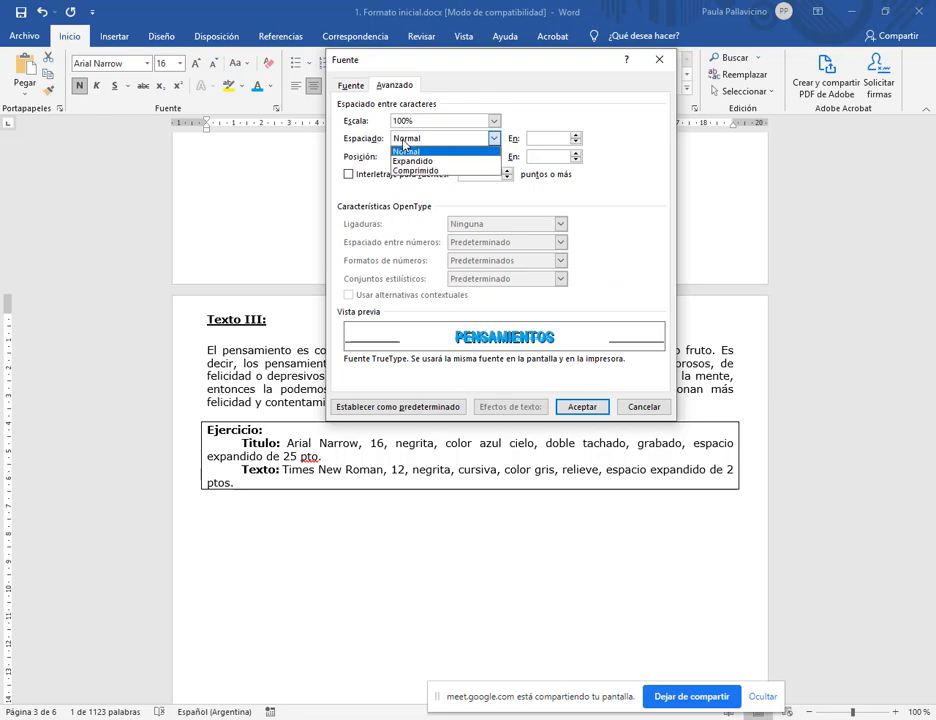
{"action": "left_click", "coordinate": [415, 160]}
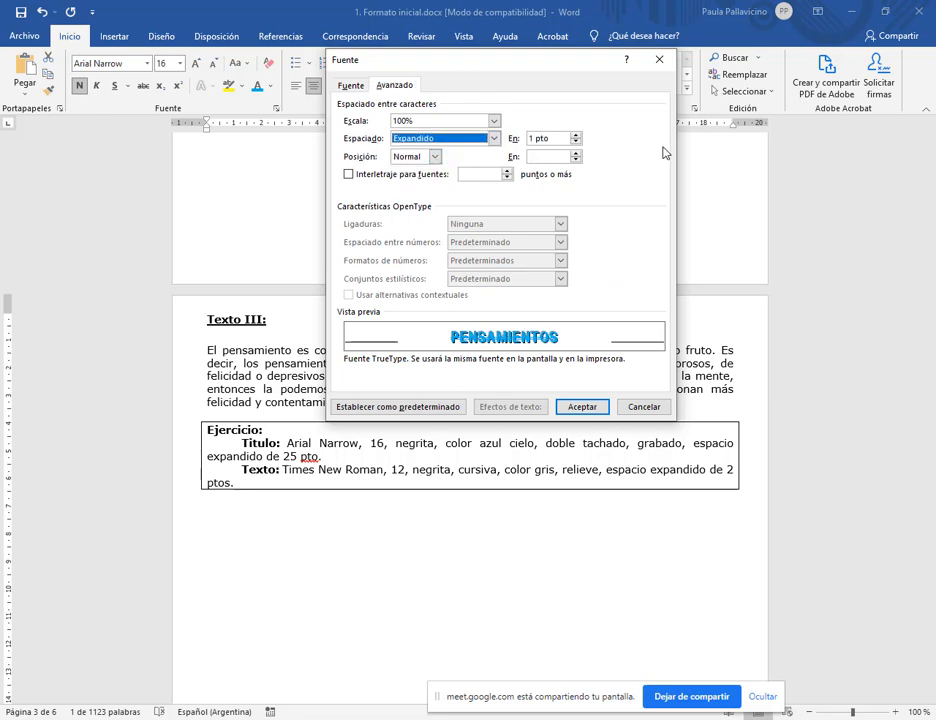
{"action": "double_click", "coordinate": [530, 139]}
{"action": "type", "text": "25"}
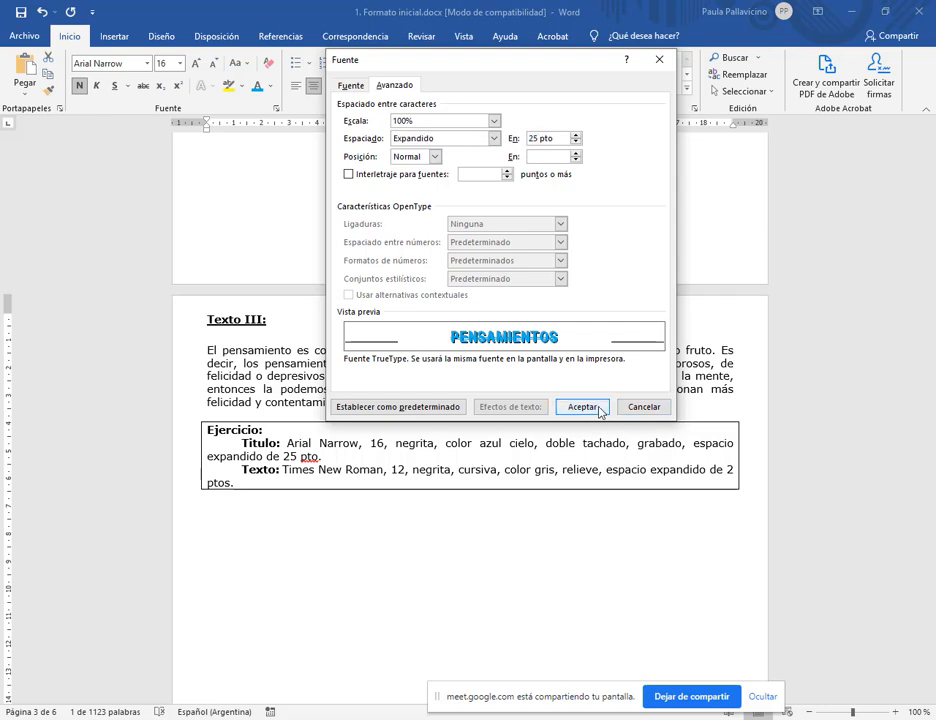
{"action": "left_click", "coordinate": [582, 407]}
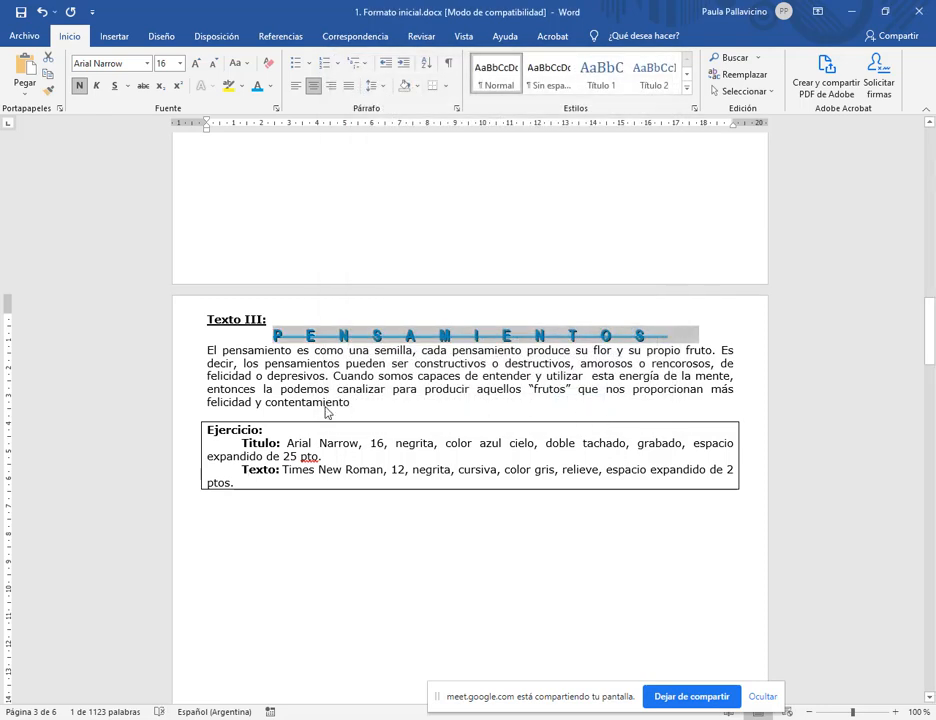
- Set the Texto III body paragraph to Times New Roman at size 12
{"action": "left_click_drag", "start_coordinate": [363, 412], "coordinate": [208, 358]}
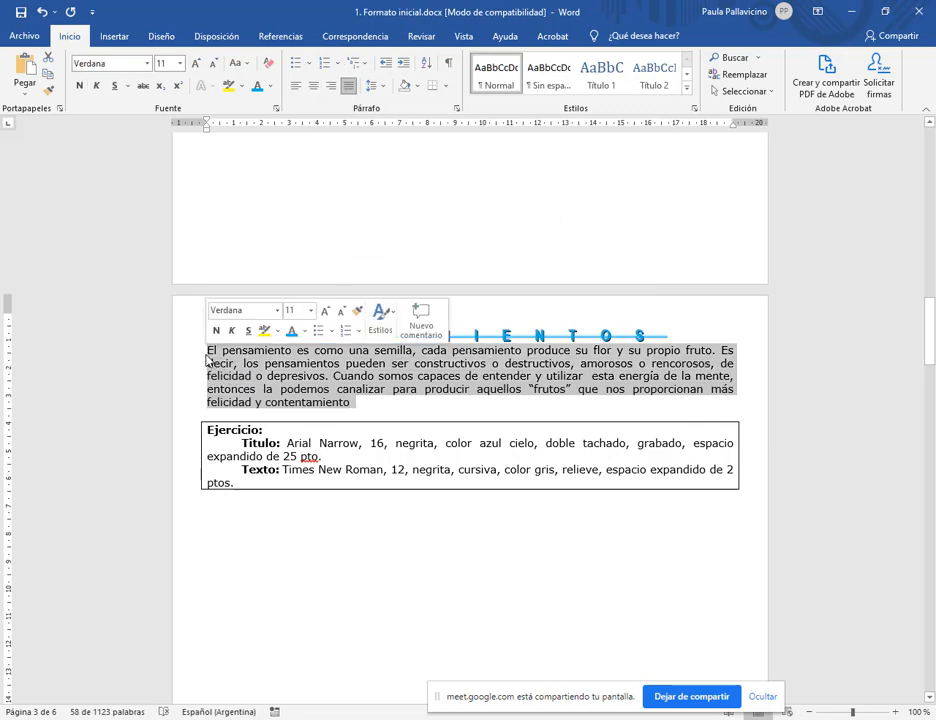
{"action": "left_click", "coordinate": [147, 63]}
{"action": "type", "text": "Times New Roma"}
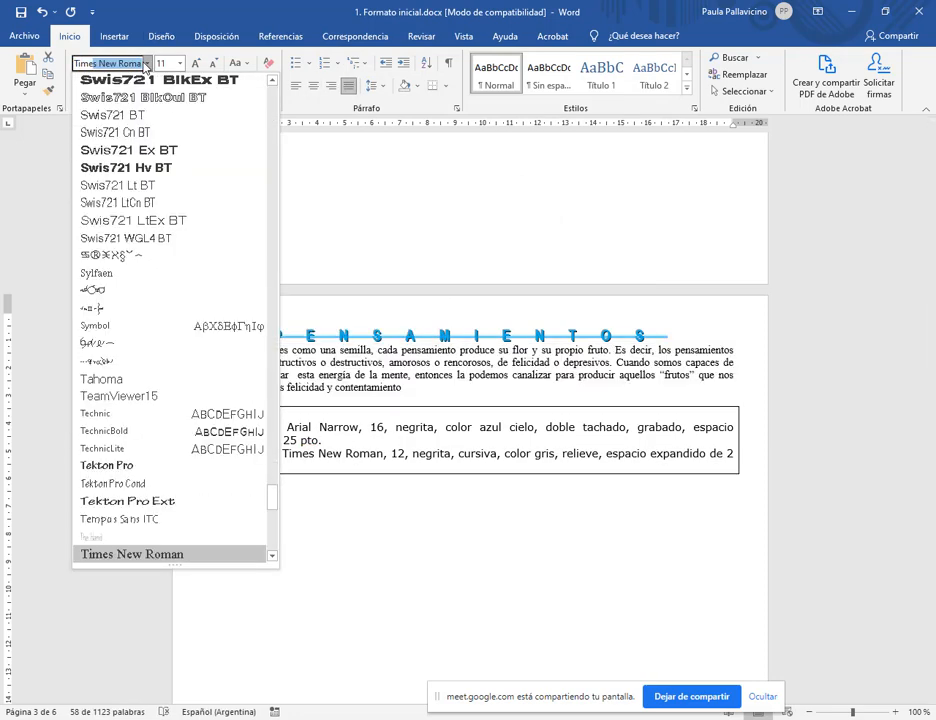
{"action": "left_click", "coordinate": [165, 554]}
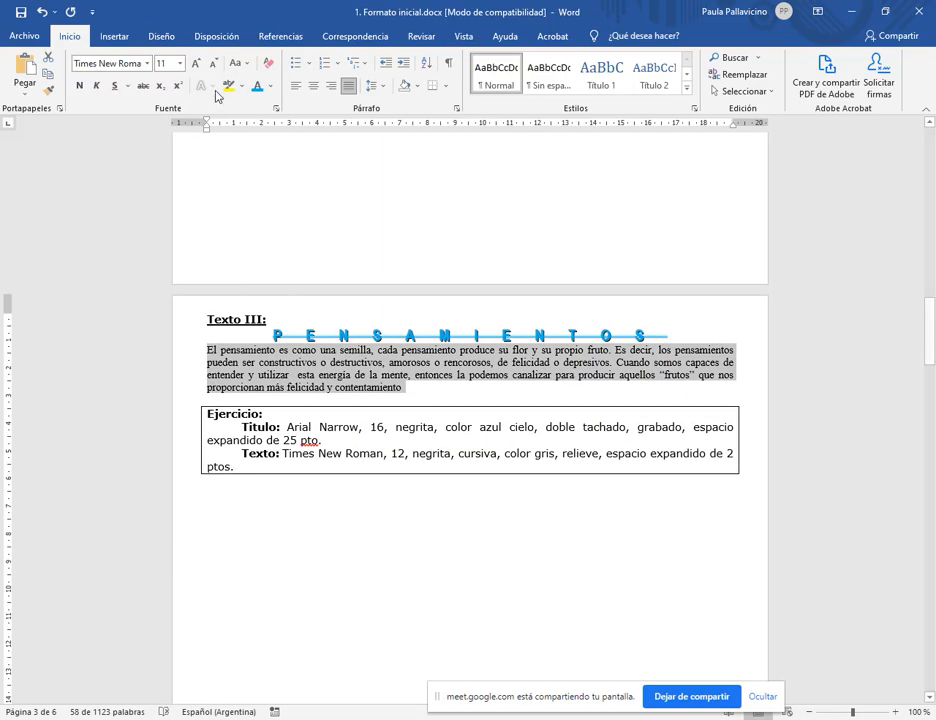
{"action": "left_click", "coordinate": [180, 63]}
{"action": "left_click", "coordinate": [166, 141]}
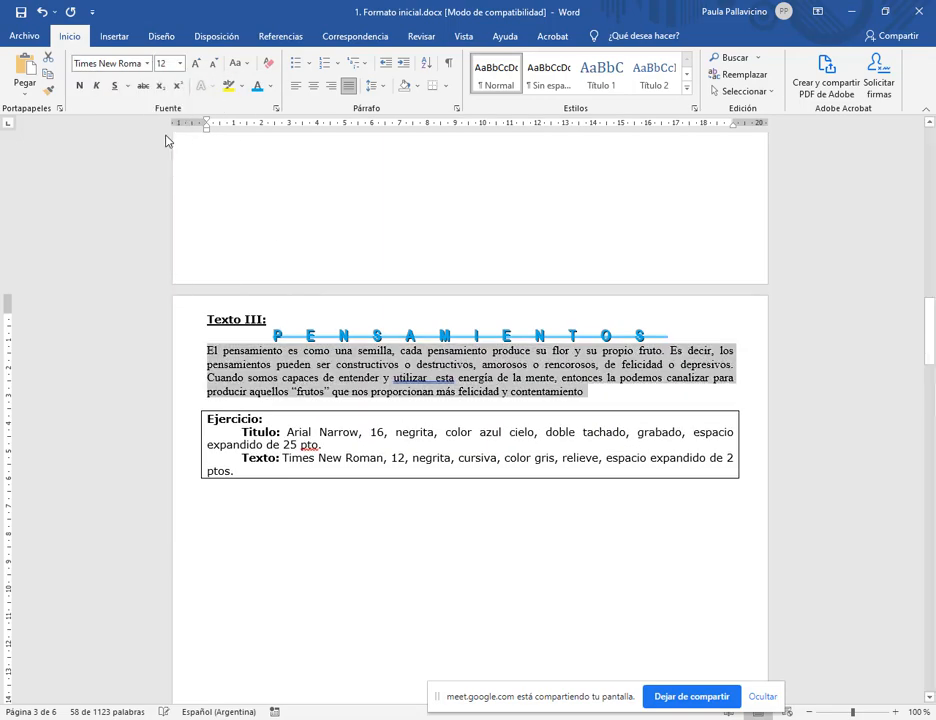
- Make the Texto III body paragraph bold and italic with the darkest gray of the theme's white shades as font color
{"action": "left_click", "coordinate": [80, 86]}
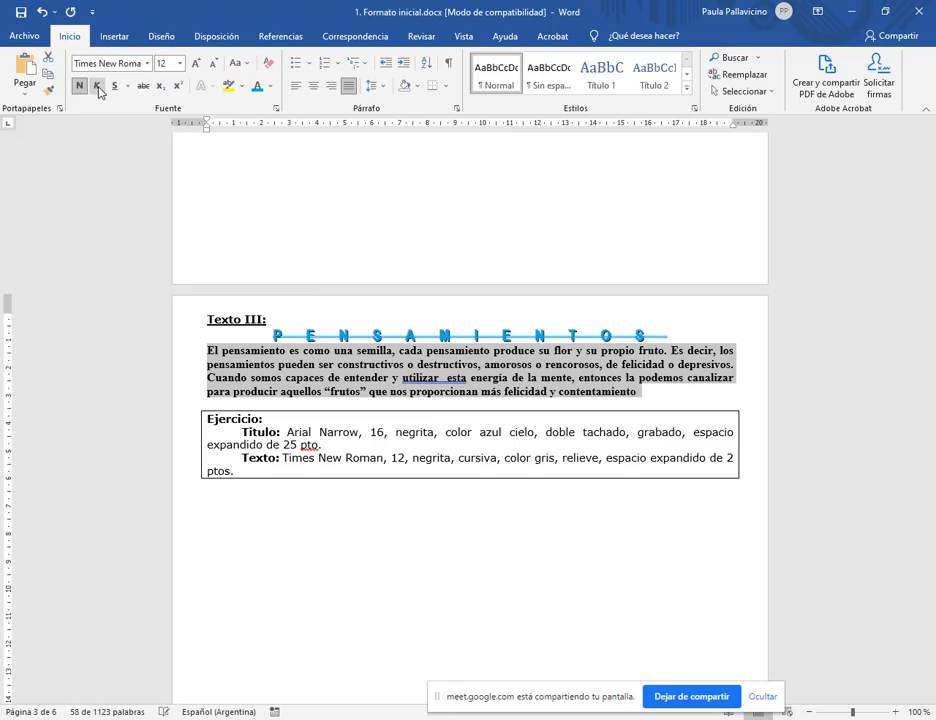
{"action": "left_click", "coordinate": [97, 86]}
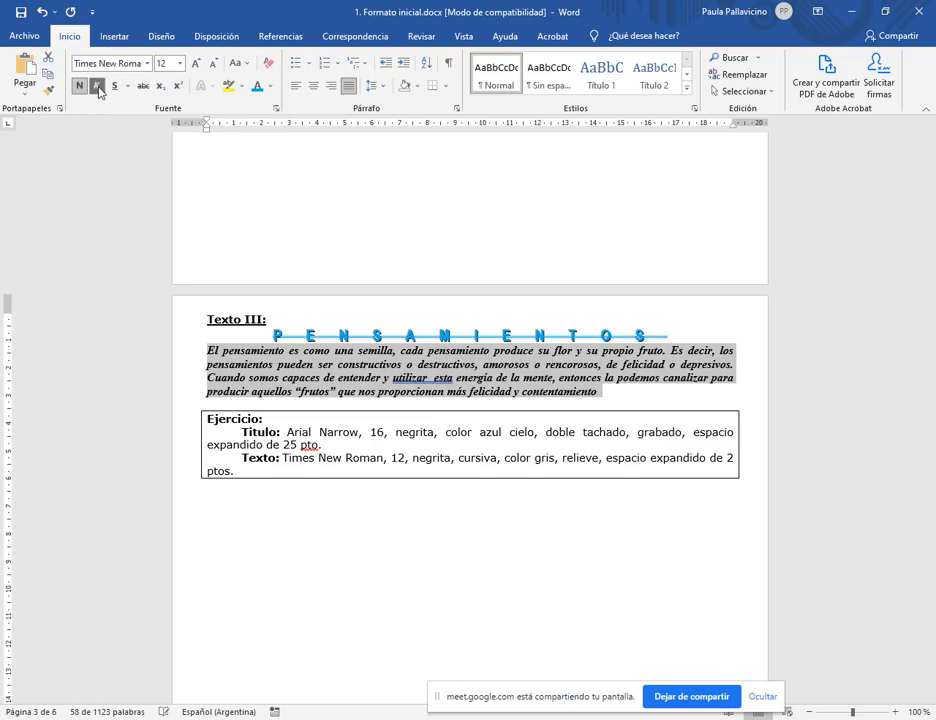
{"action": "left_click", "coordinate": [270, 87]}
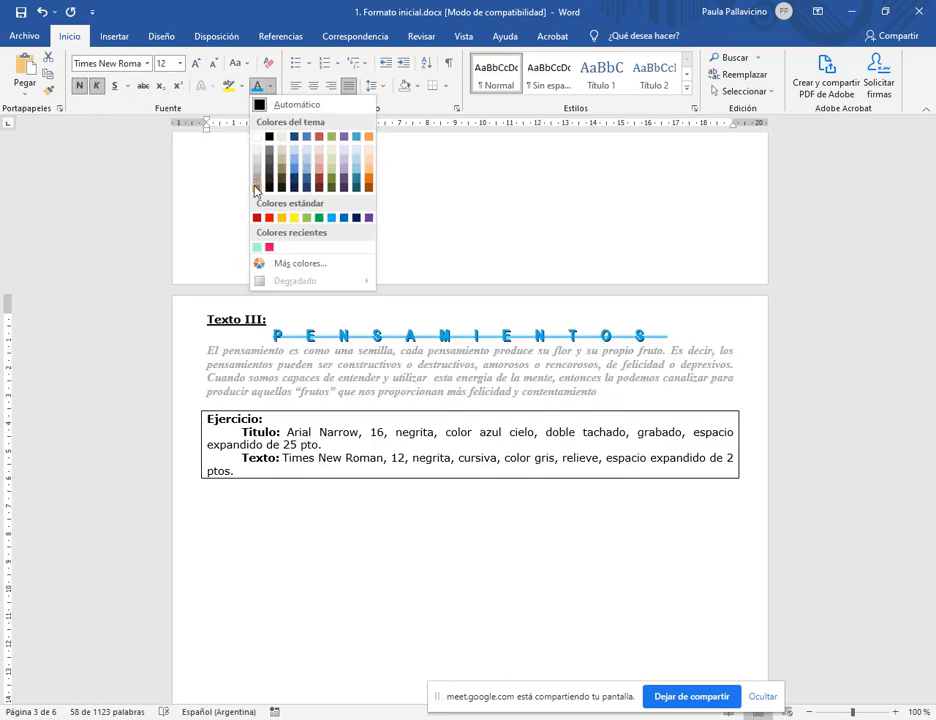
{"action": "left_click", "coordinate": [256, 188]}
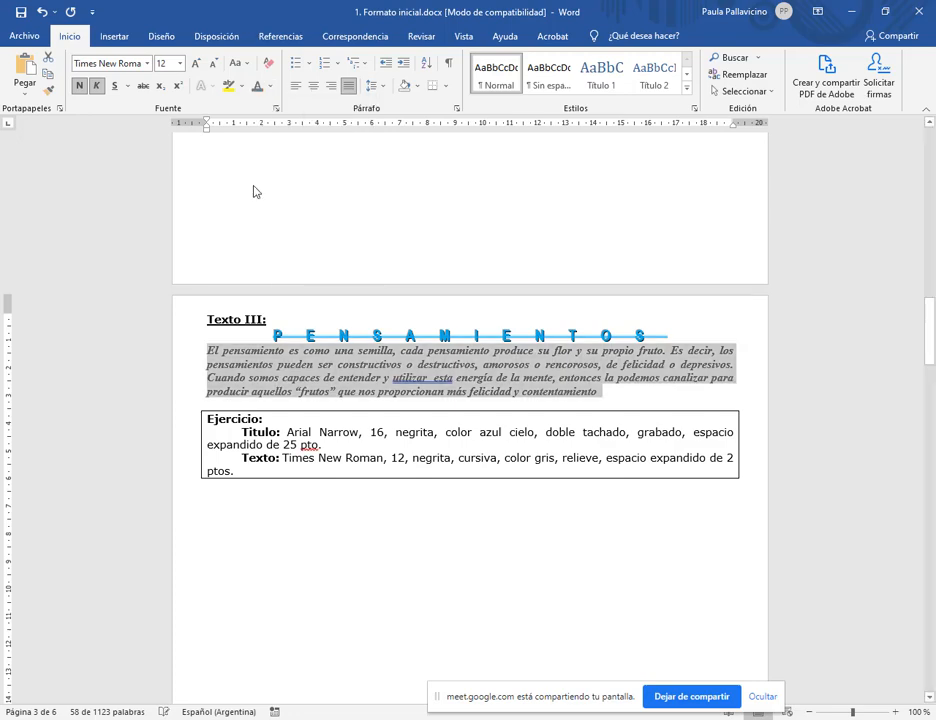
- Enable the Relieve font effect for the Texto III body paragraph
{"action": "left_click", "coordinate": [276, 108]}
{"action": "left_click", "coordinate": [349, 86]}
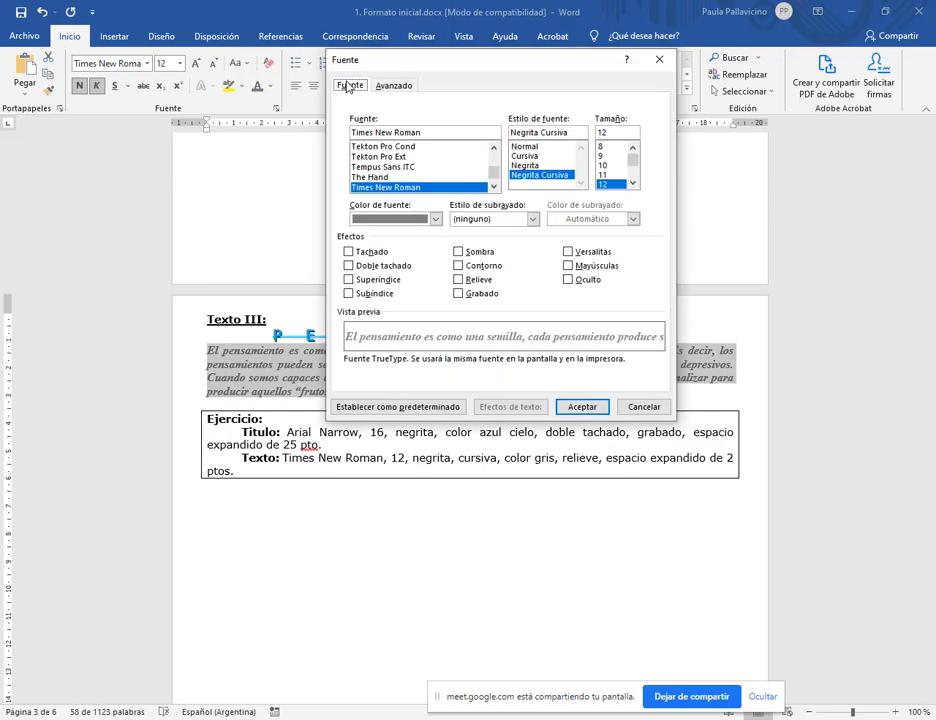
{"action": "left_click", "coordinate": [477, 281]}
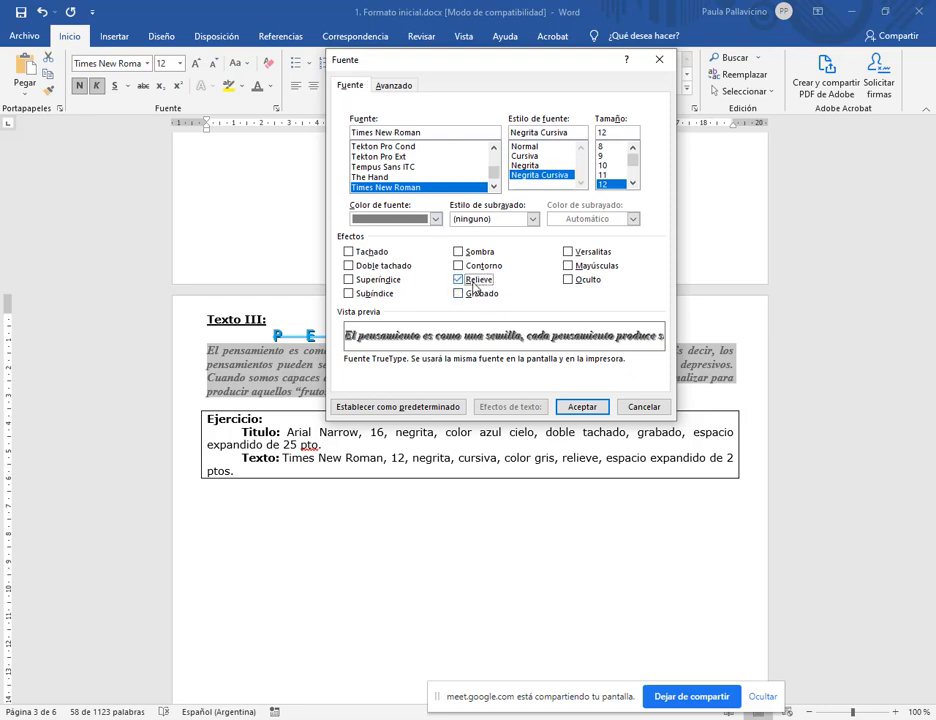
- Set the Texto III body's character spacing to Expandido by 2 pto, apply the font settings and deselect the text
{"action": "left_click", "coordinate": [391, 86]}
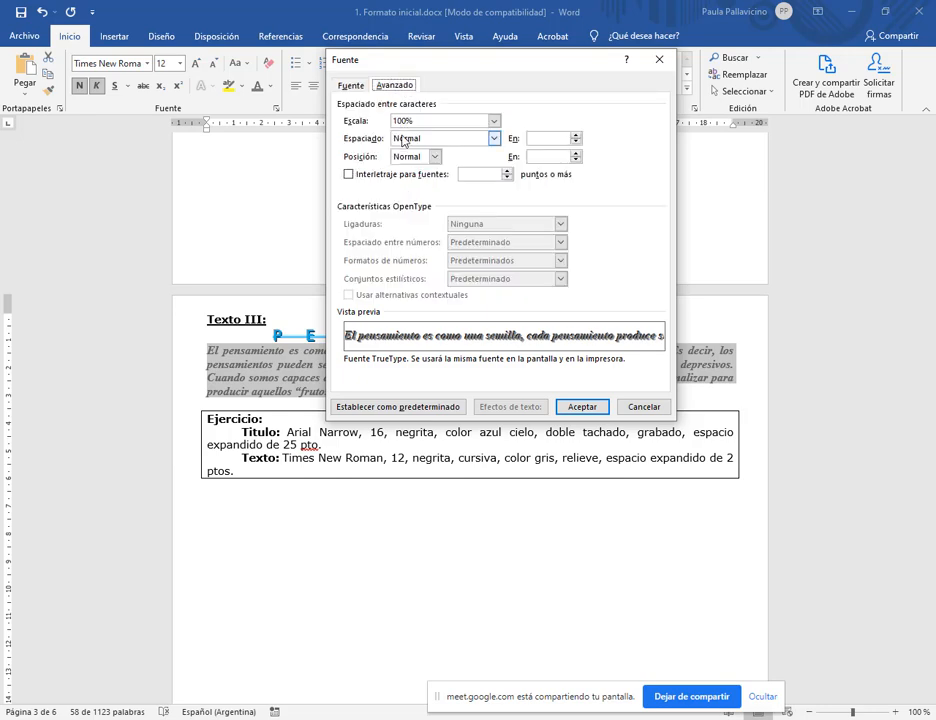
{"action": "left_click", "coordinate": [435, 138]}
{"action": "left_click", "coordinate": [416, 161]}
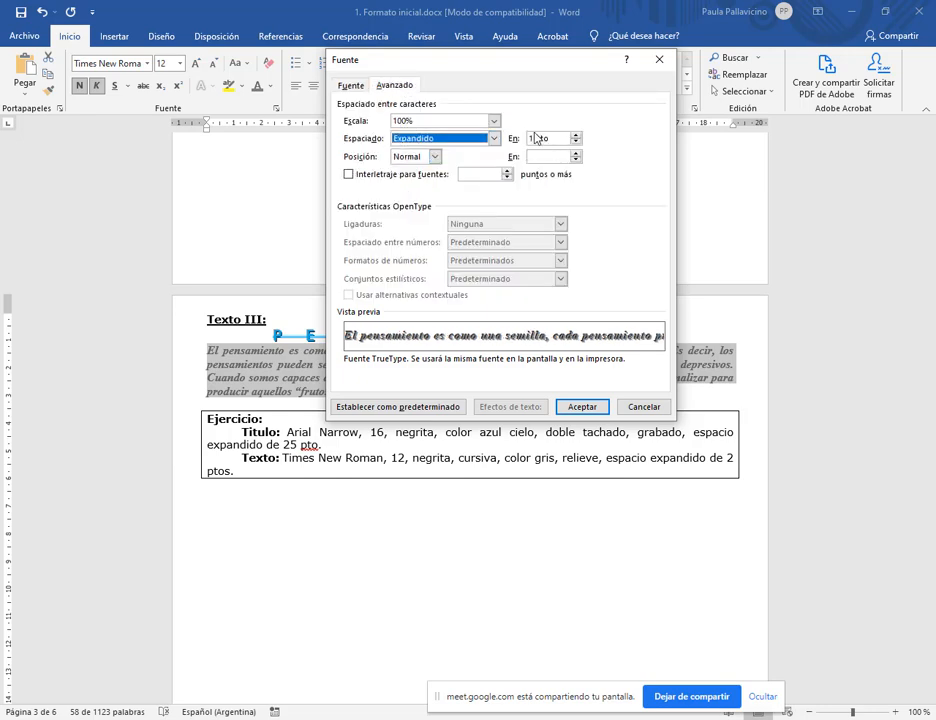
{"action": "left_click_drag", "start_coordinate": [535, 139], "coordinate": [504, 142]}
{"action": "type", "text": "2"}
{"action": "left_click", "coordinate": [592, 410]}
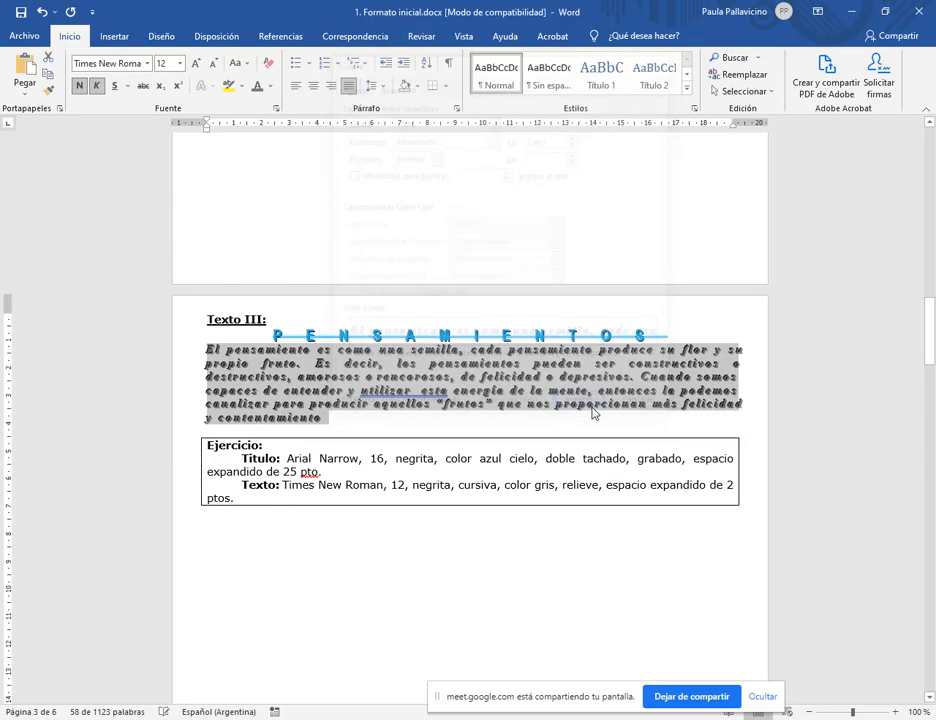
{"action": "left_click", "coordinate": [516, 418]}
- Change the font of the Texto IV title LA DISCULPA to Lucida Console
{"action": "scroll", "coordinate": [505, 480], "scroll_direction": "down", "scroll_amount": 8}
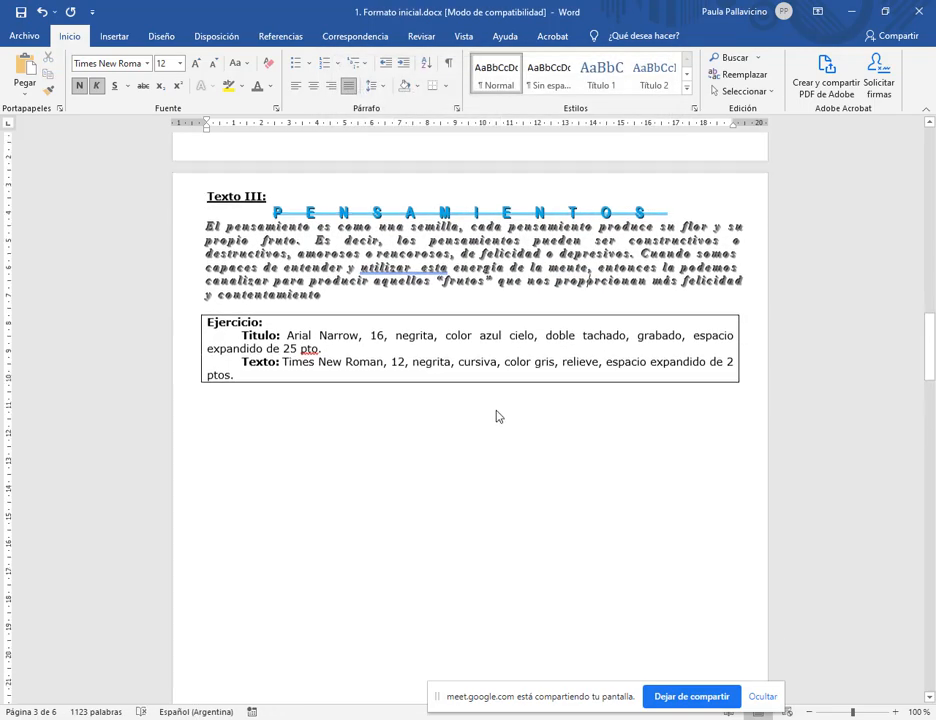
{"action": "scroll", "coordinate": [493, 385], "scroll_direction": "down", "scroll_amount": 10}
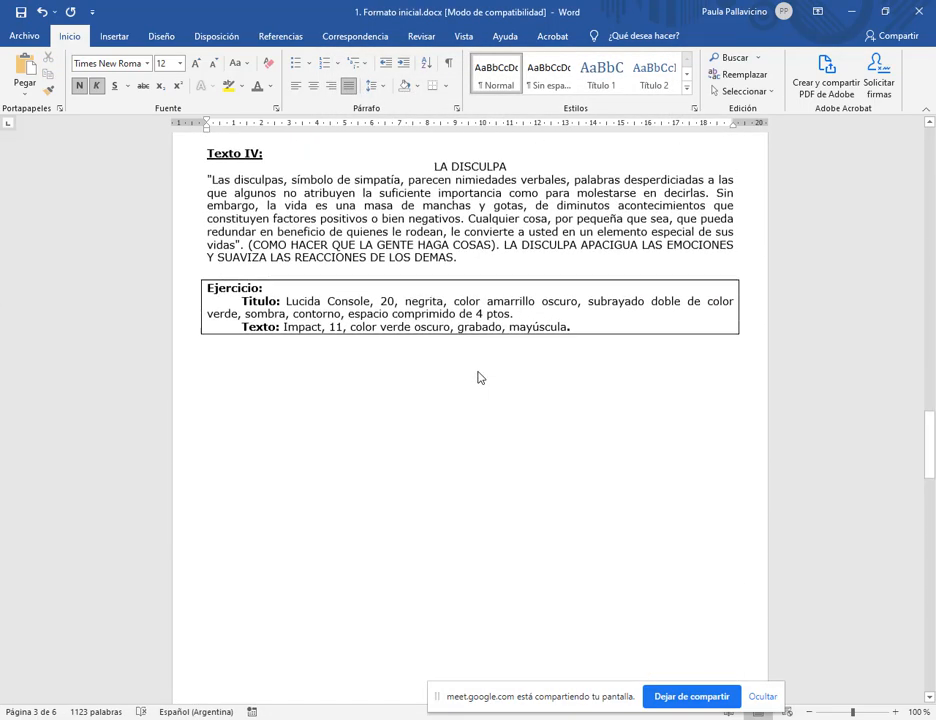
{"action": "scroll", "coordinate": [479, 376], "scroll_direction": "up", "scroll_amount": 1}
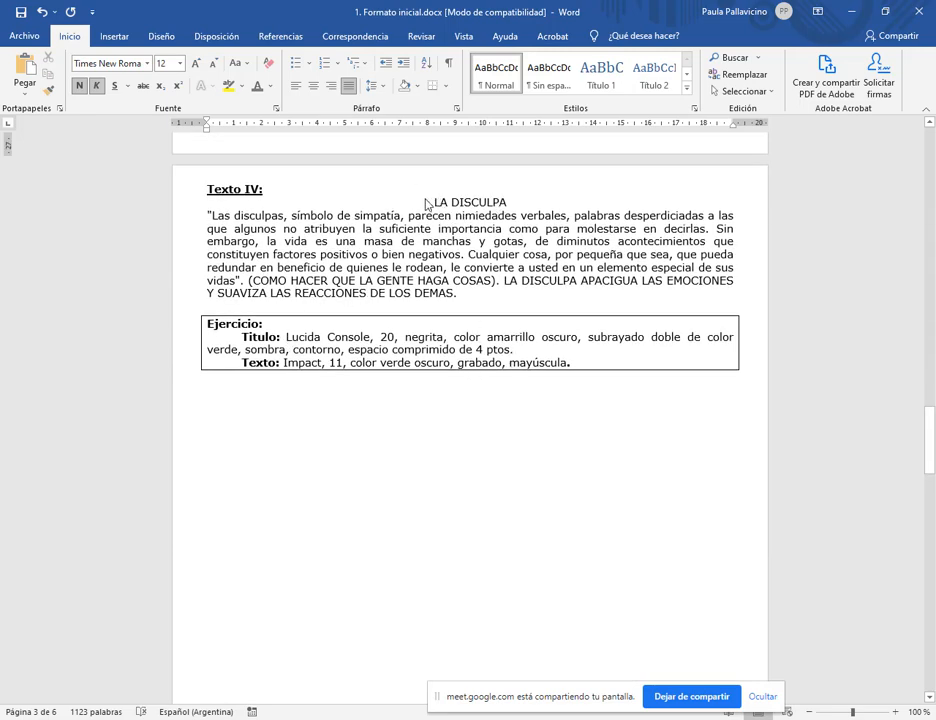
{"action": "left_click_drag", "start_coordinate": [427, 203], "coordinate": [526, 203]}
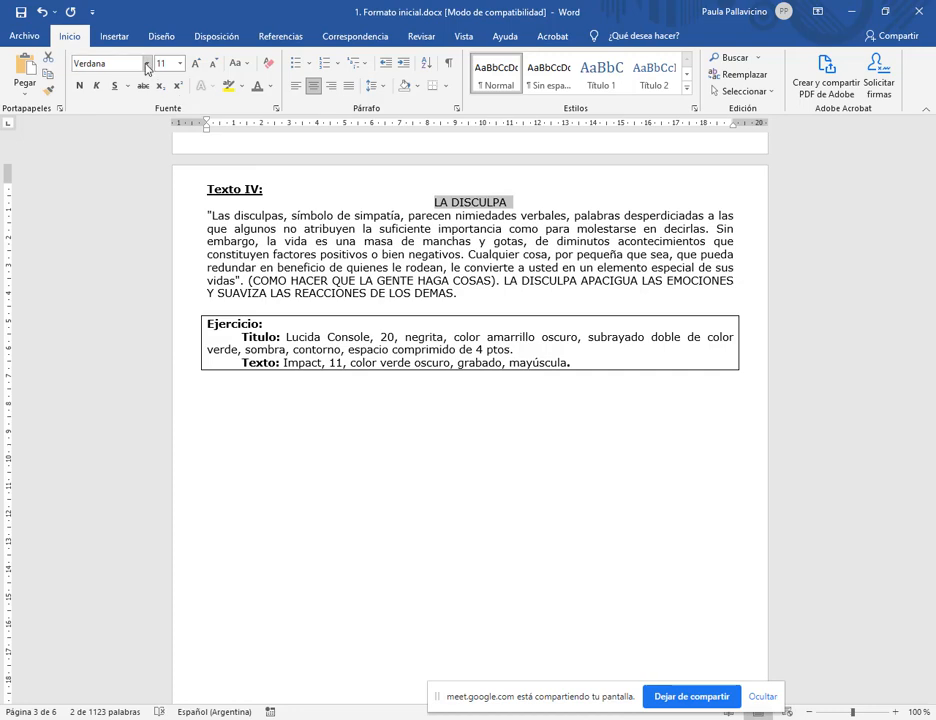
{"action": "left_click", "coordinate": [147, 63]}
{"action": "type", "text": "Luc"}
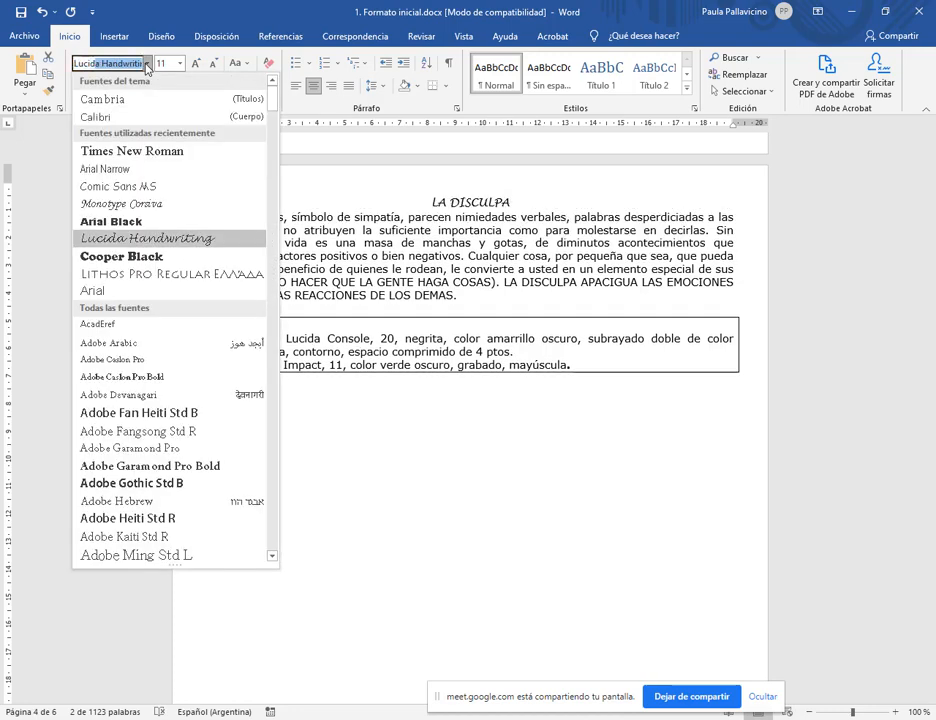
{"action": "type", "text": "ida Console"}
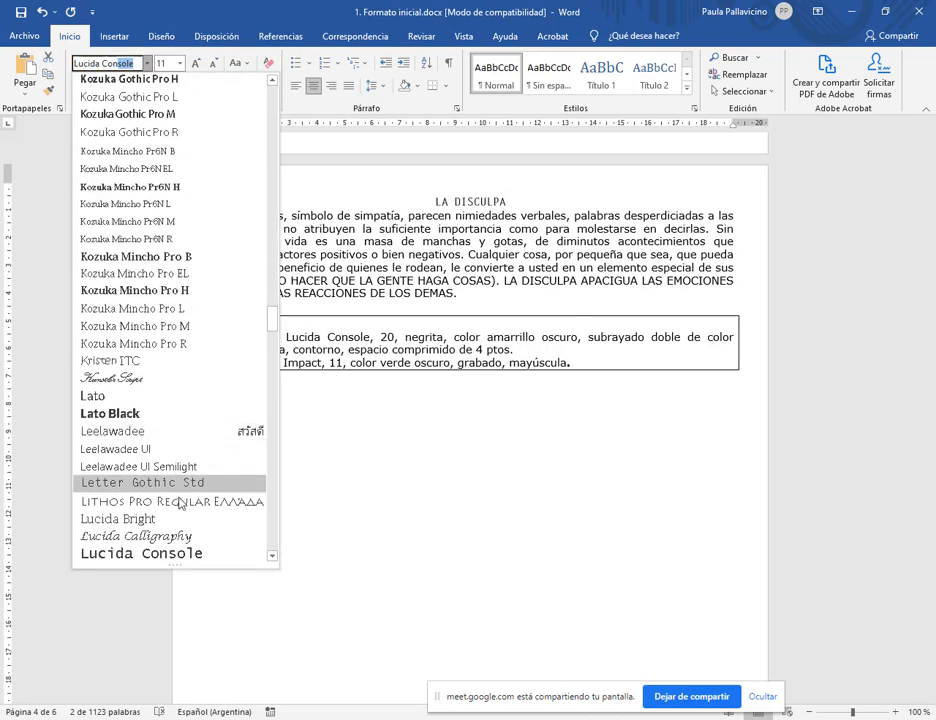
{"action": "left_click", "coordinate": [194, 555]}
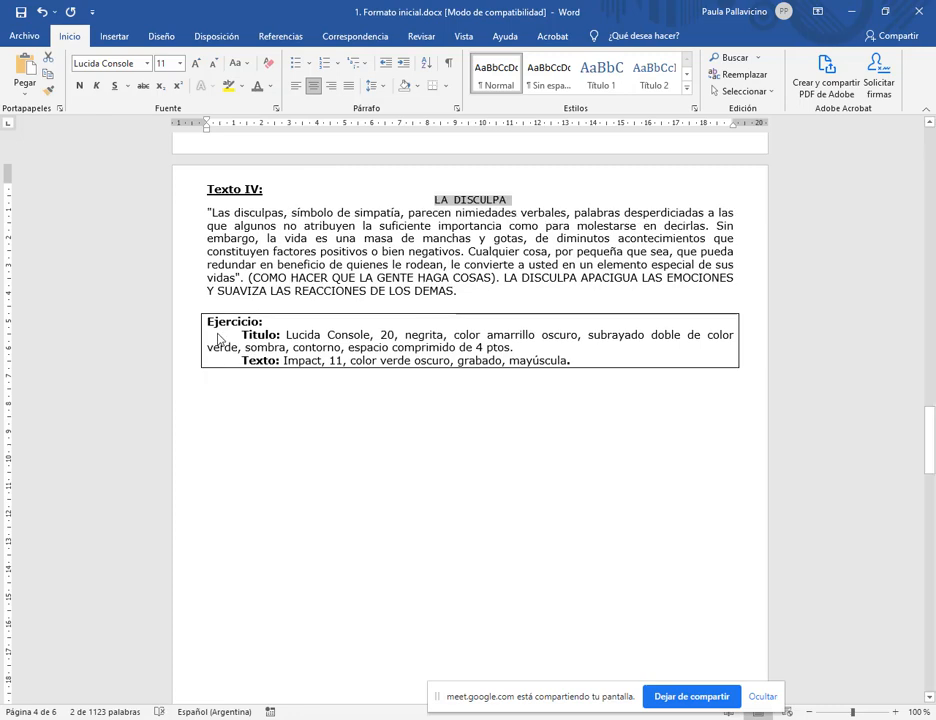
- Set the LA DISCULPA title to size 20 and bold
{"action": "left_click", "coordinate": [178, 66]}
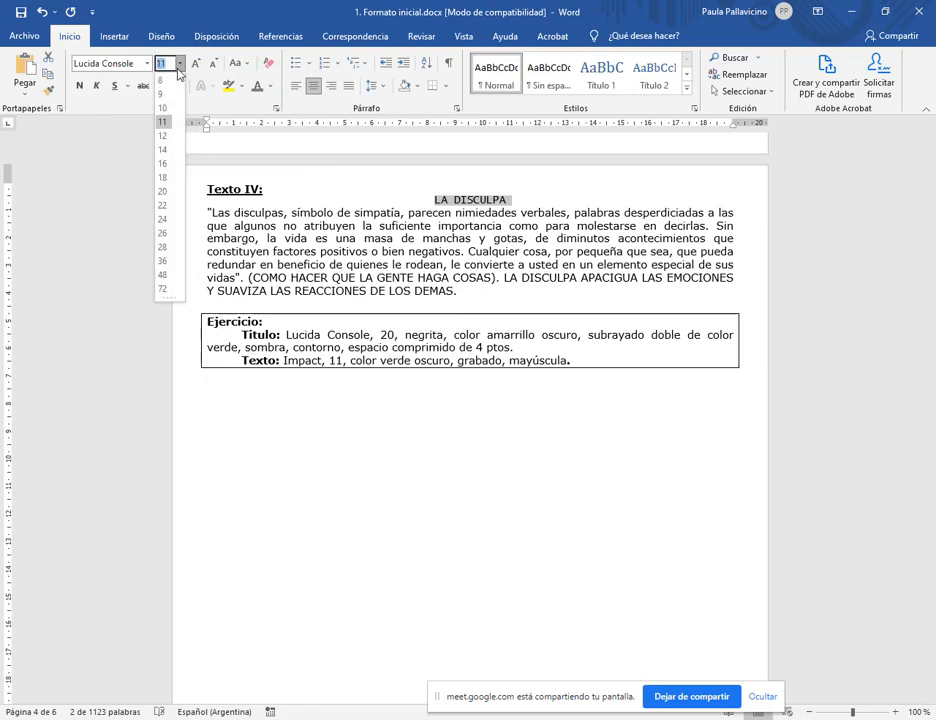
{"action": "left_click", "coordinate": [163, 191]}
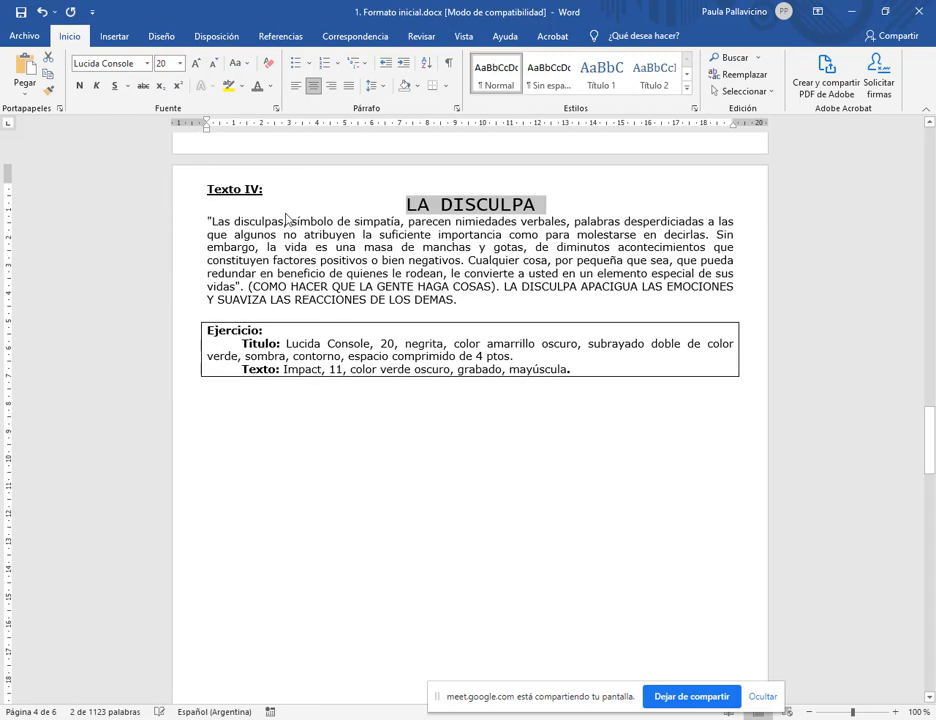
{"action": "left_click", "coordinate": [79, 86]}
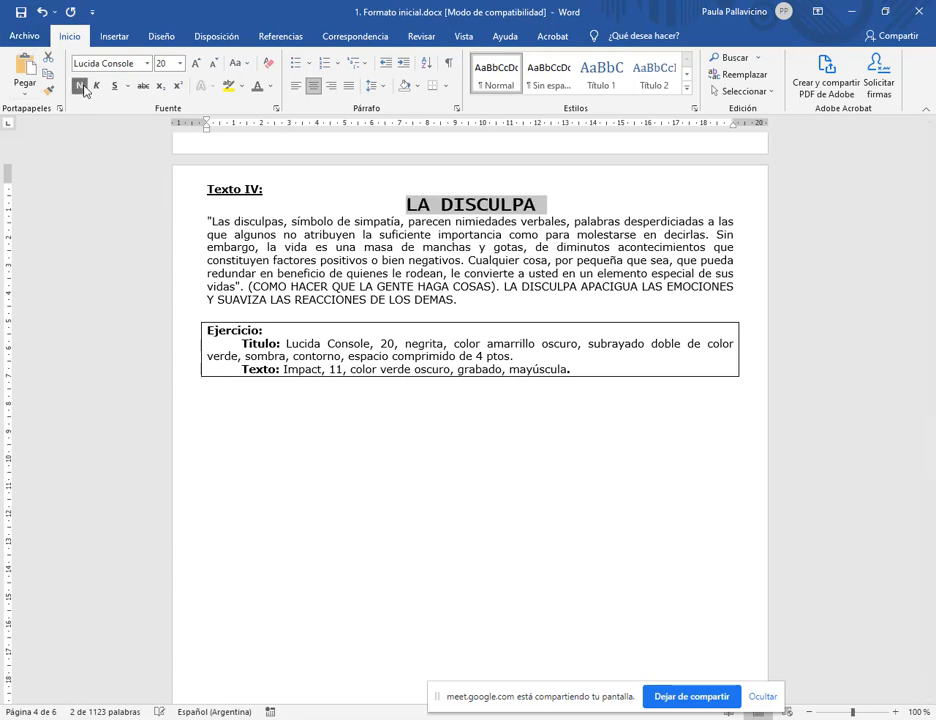
- Color the LA DISCULPA title dark golden yellow, chosen from the extended standard color palette
{"action": "left_click", "coordinate": [271, 88]}
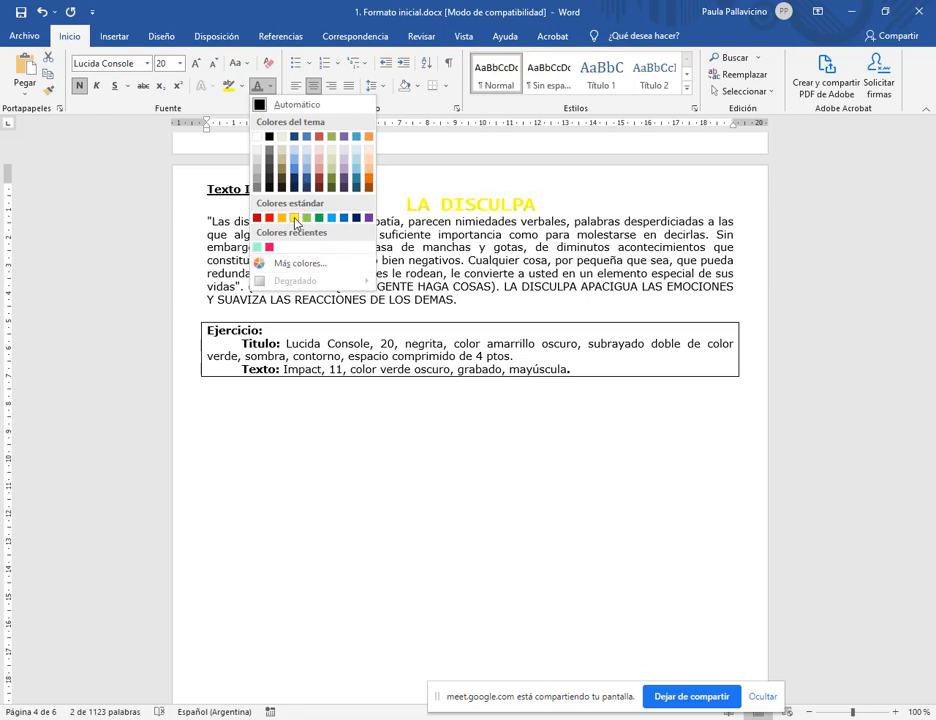
{"action": "left_click", "coordinate": [290, 265]}
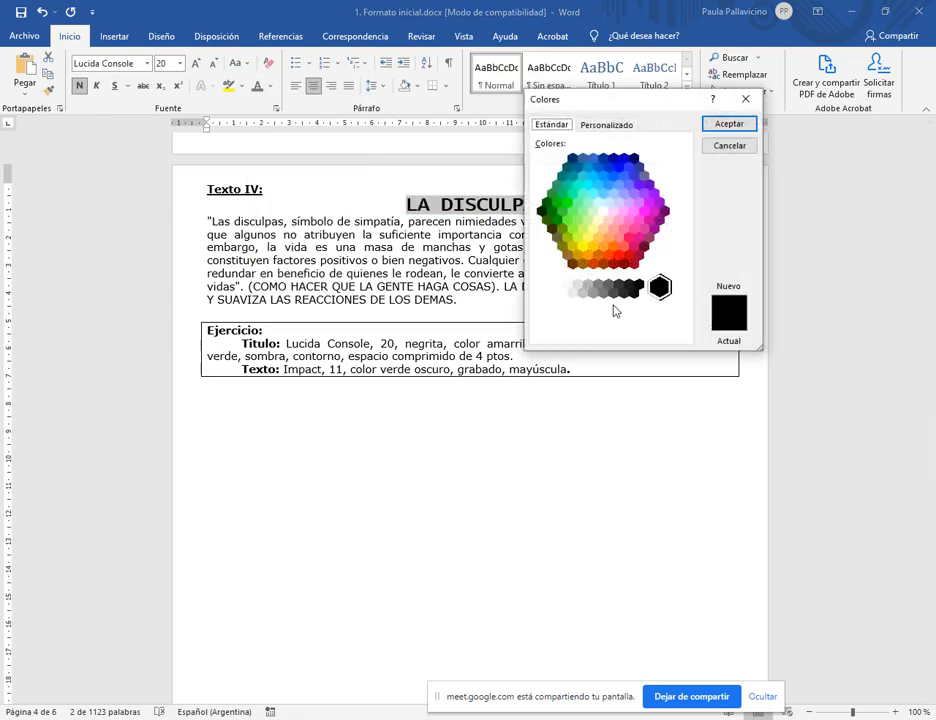
{"action": "left_click", "coordinate": [593, 247]}
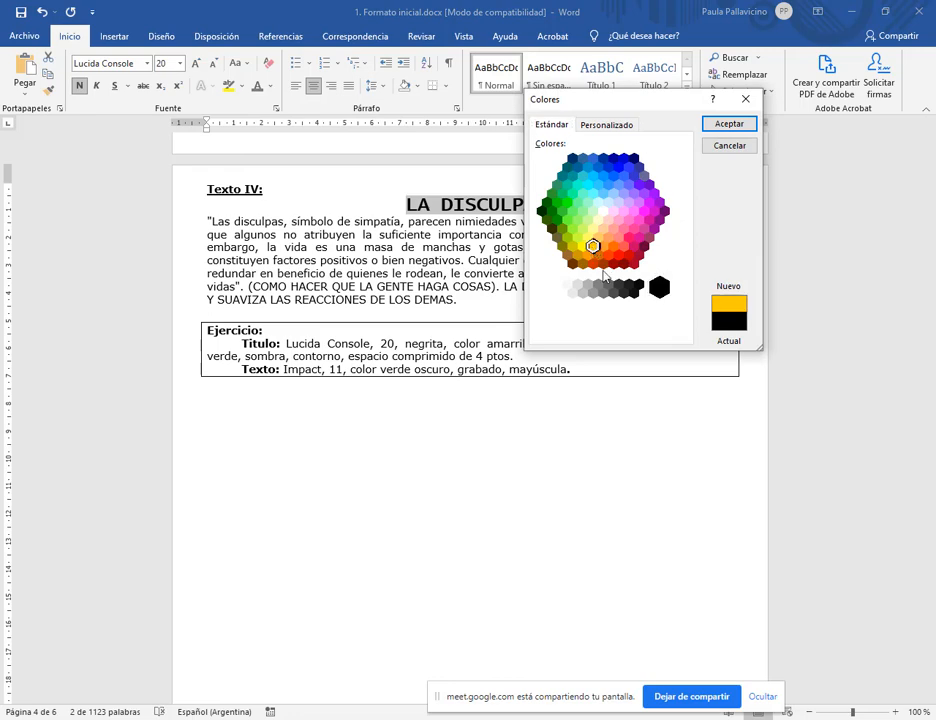
{"action": "left_click", "coordinate": [724, 128]}
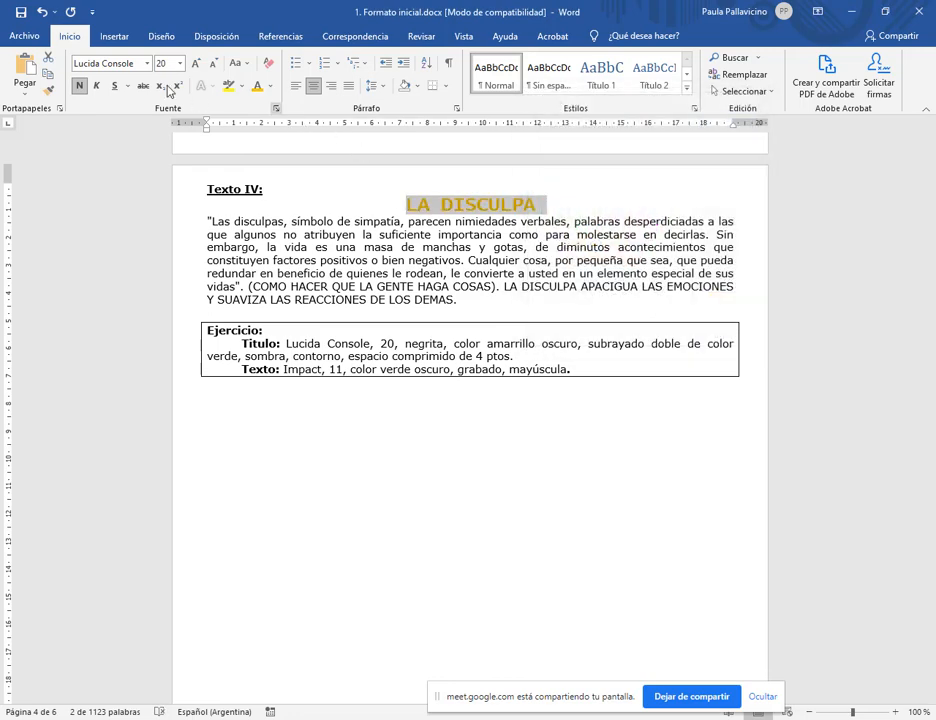
- Give the selected title "LA DISCULPA" a double underline and set the underline colour to green
{"action": "left_click", "coordinate": [276, 109]}
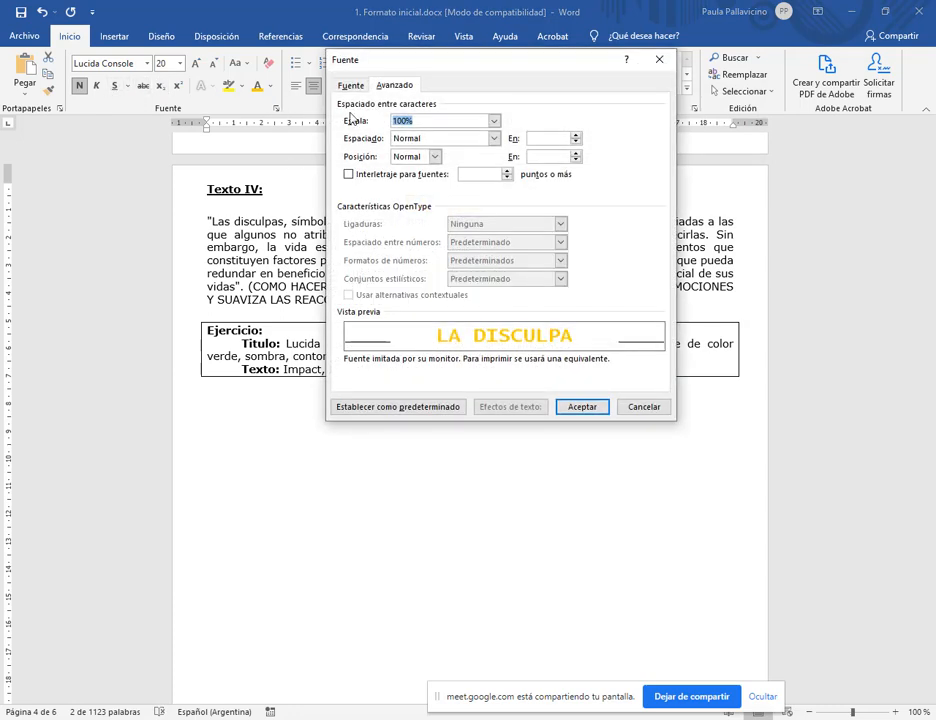
{"action": "left_click", "coordinate": [350, 86]}
{"action": "left_click", "coordinate": [532, 220]}
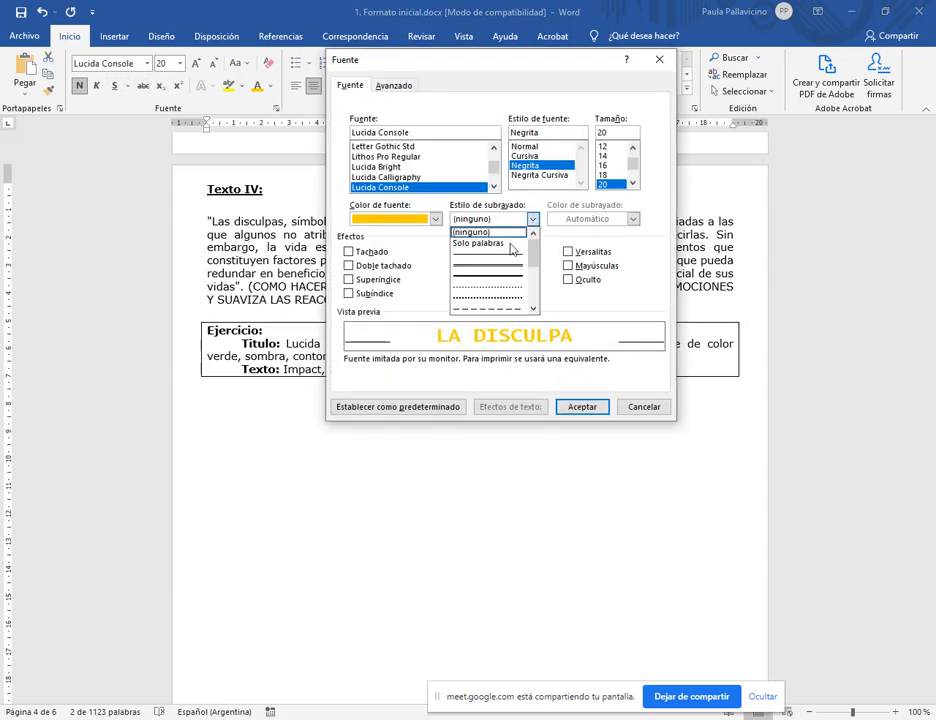
{"action": "left_click", "coordinate": [512, 266]}
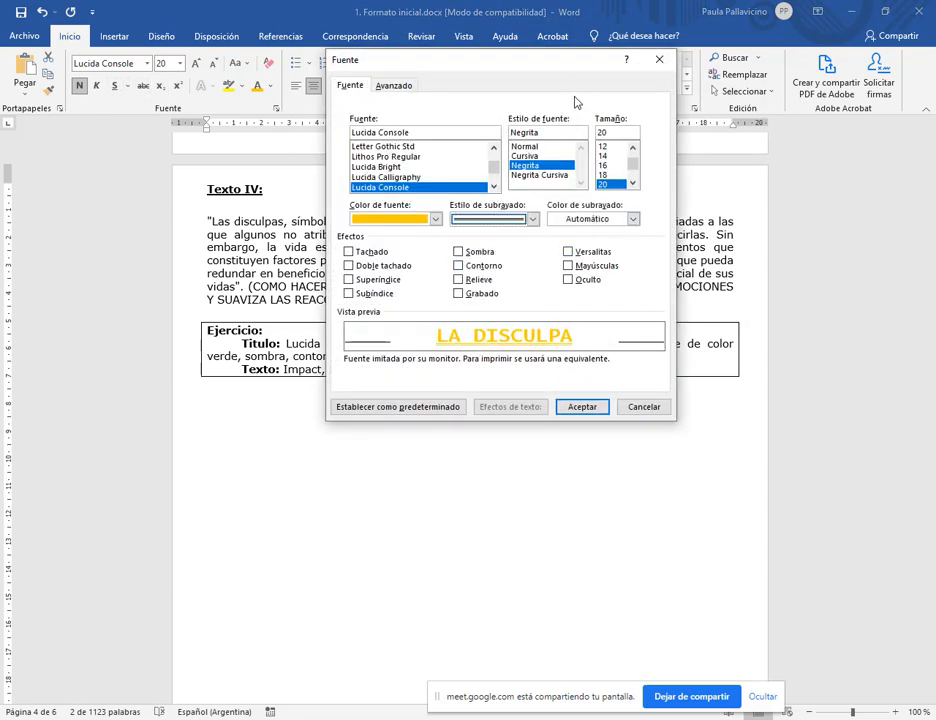
{"action": "left_click", "coordinate": [632, 219]}
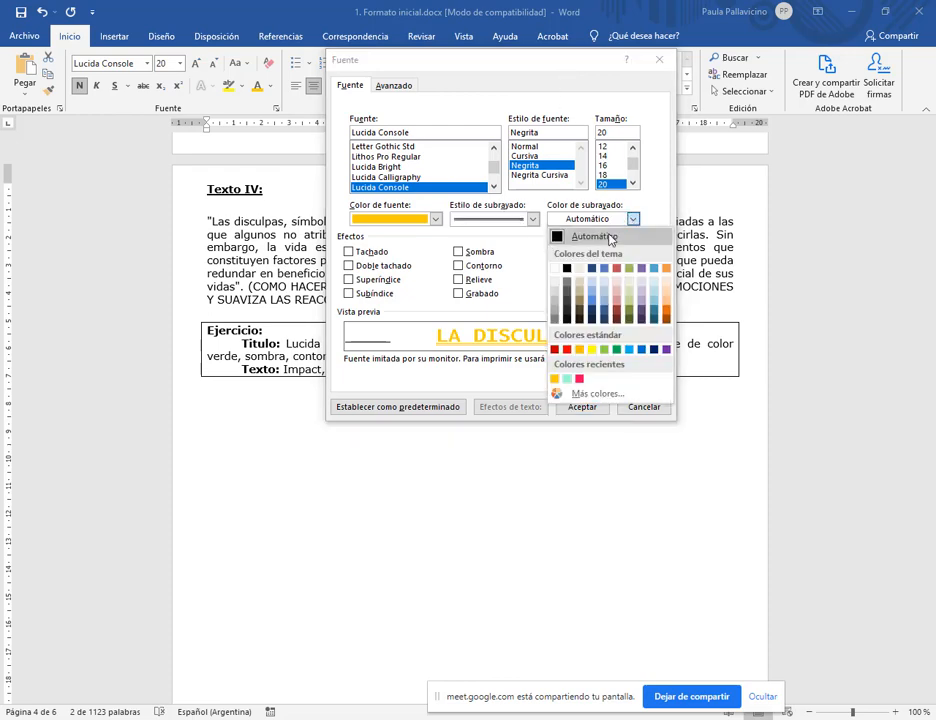
{"action": "left_click", "coordinate": [617, 349]}
- Enable the shadow (Sombra) and outline (Contorno) font effects for the title "LA DISCULPA"
{"action": "left_click_drag", "start_coordinate": [469, 68], "coordinate": [646, 59]}
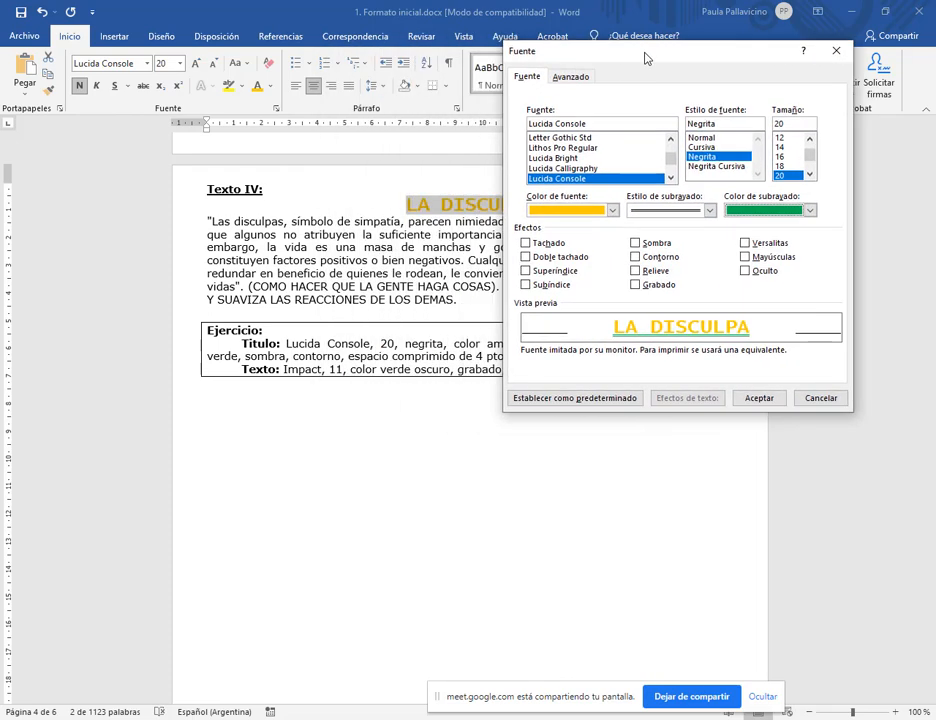
{"action": "left_click", "coordinate": [635, 243]}
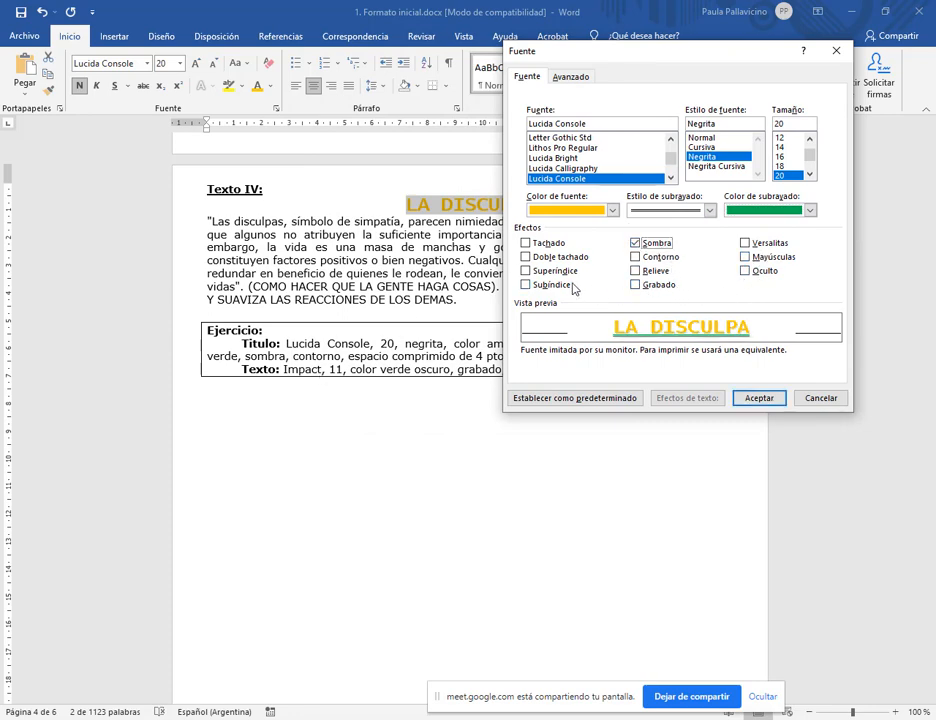
{"action": "left_click", "coordinate": [645, 257]}
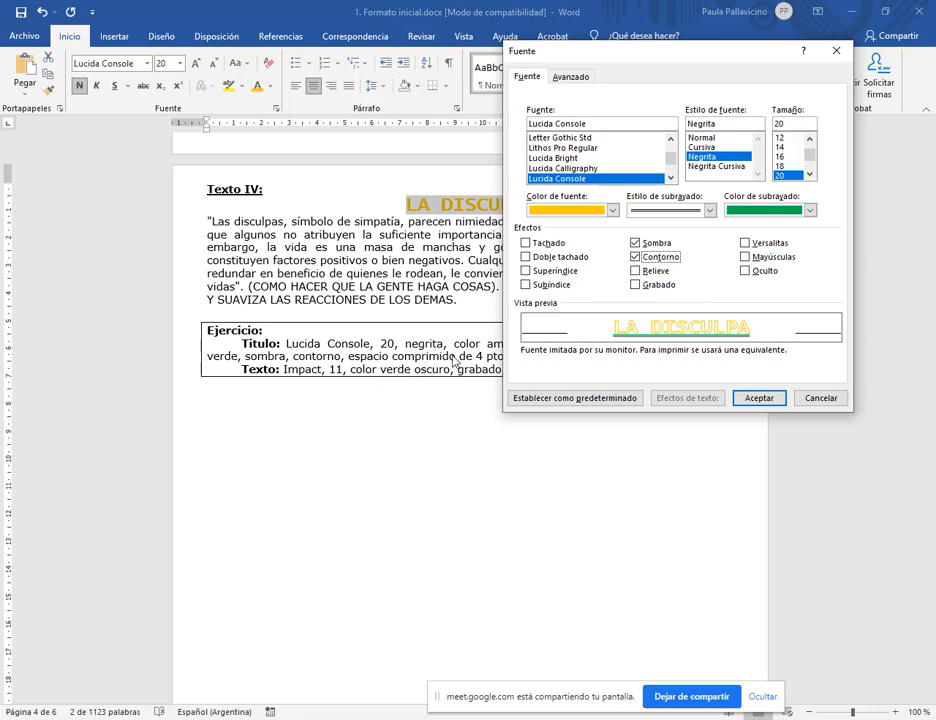
- Set the title's character spacing to Comprimido by 4 pt and apply the font settings
{"action": "left_click", "coordinate": [587, 79]}
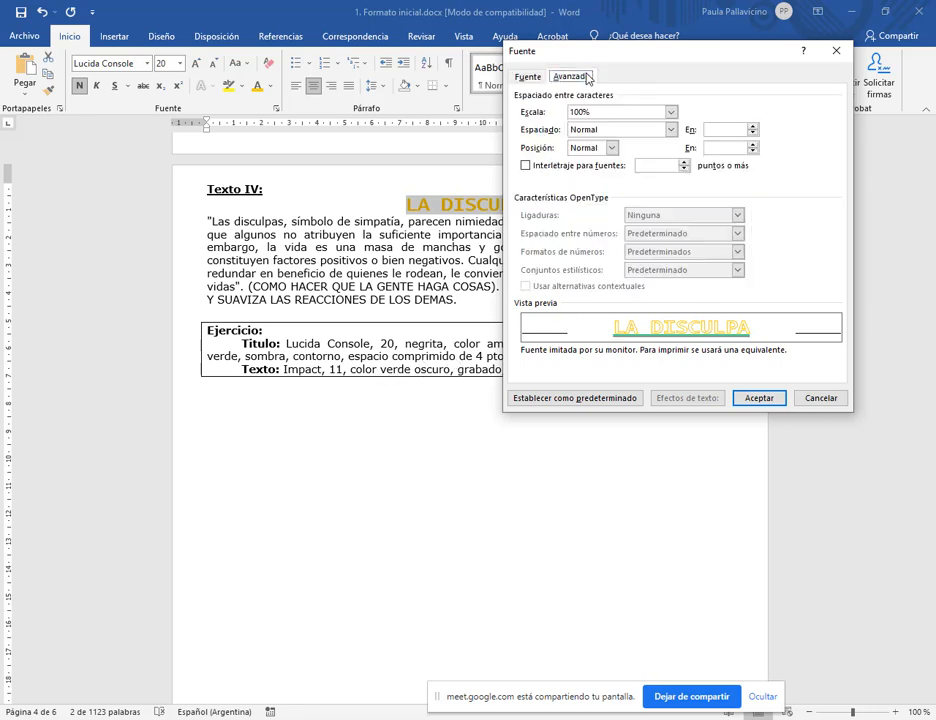
{"action": "left_click", "coordinate": [596, 129]}
{"action": "left_click", "coordinate": [603, 162]}
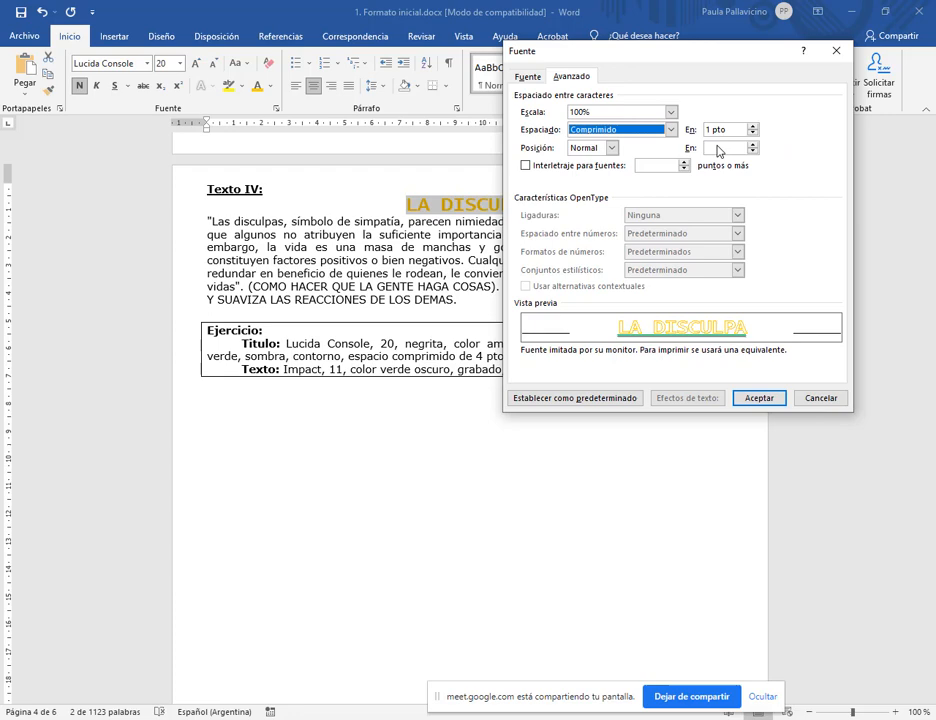
{"action": "left_click", "coordinate": [710, 129]}
{"action": "type", "text": "4"}
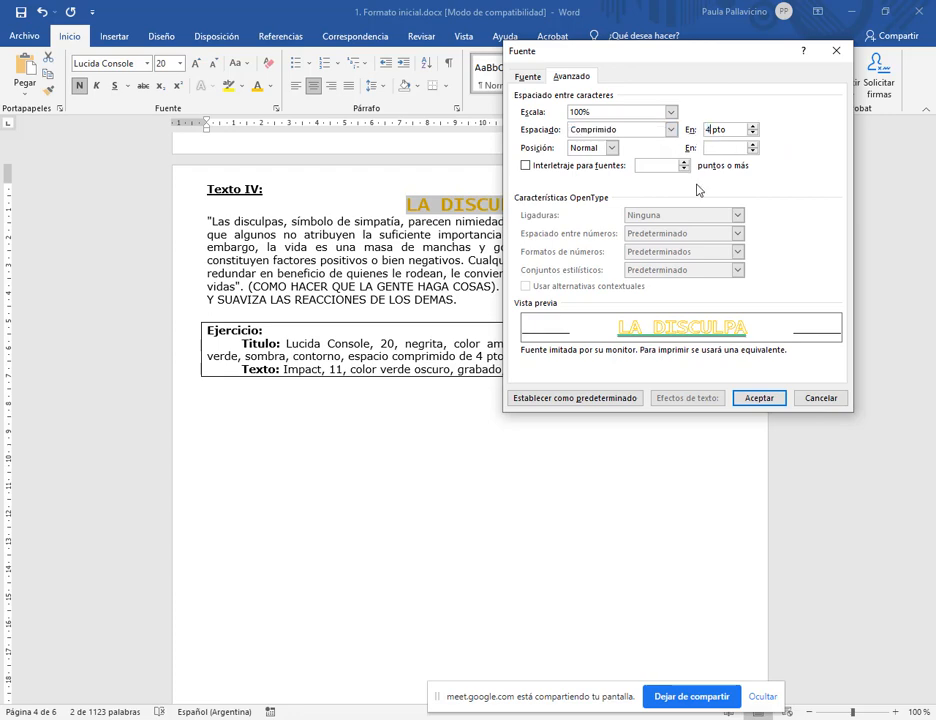
{"action": "left_click_drag", "start_coordinate": [624, 58], "coordinate": [482, 57]}
{"action": "left_click", "coordinate": [612, 396]}
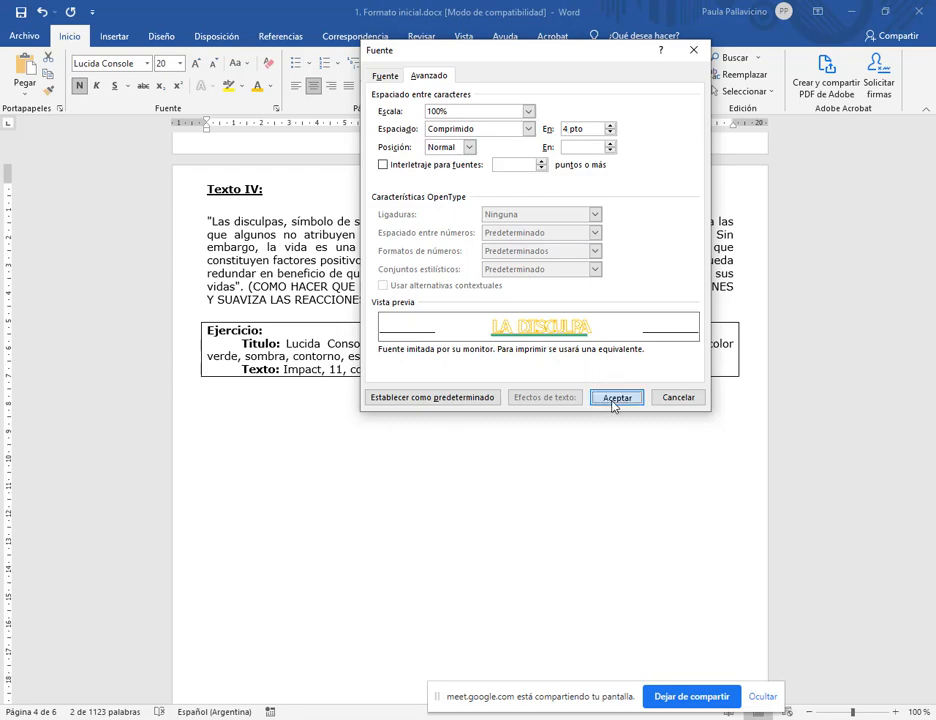
- Format the body paragraph of Texto IV in the Impact font with a dark green font colour
{"action": "left_click_drag", "start_coordinate": [452, 303], "coordinate": [193, 220]}
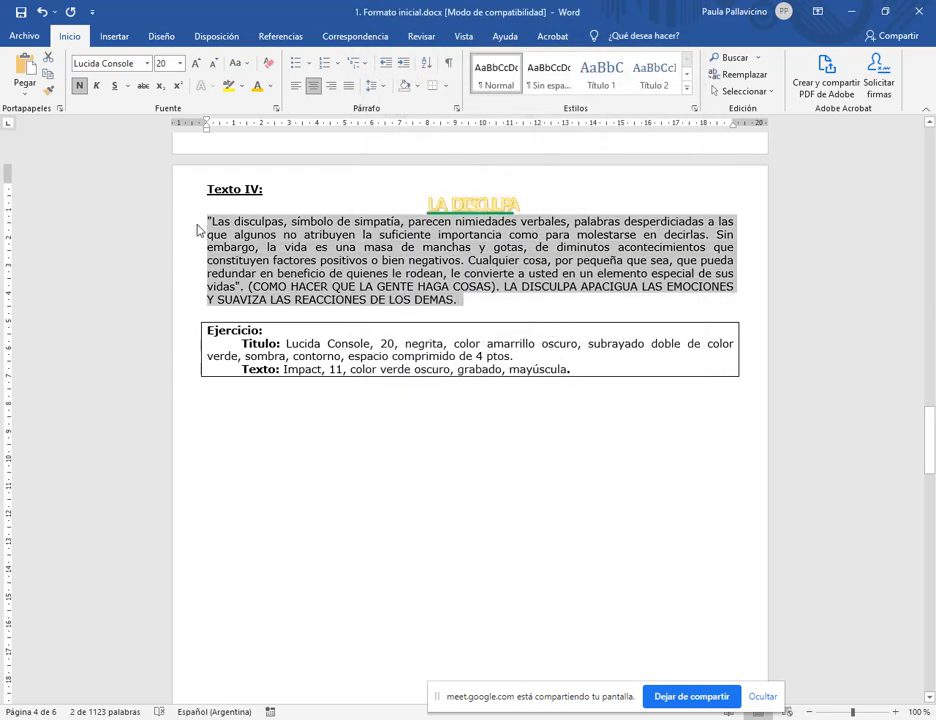
{"action": "left_click", "coordinate": [147, 65]}
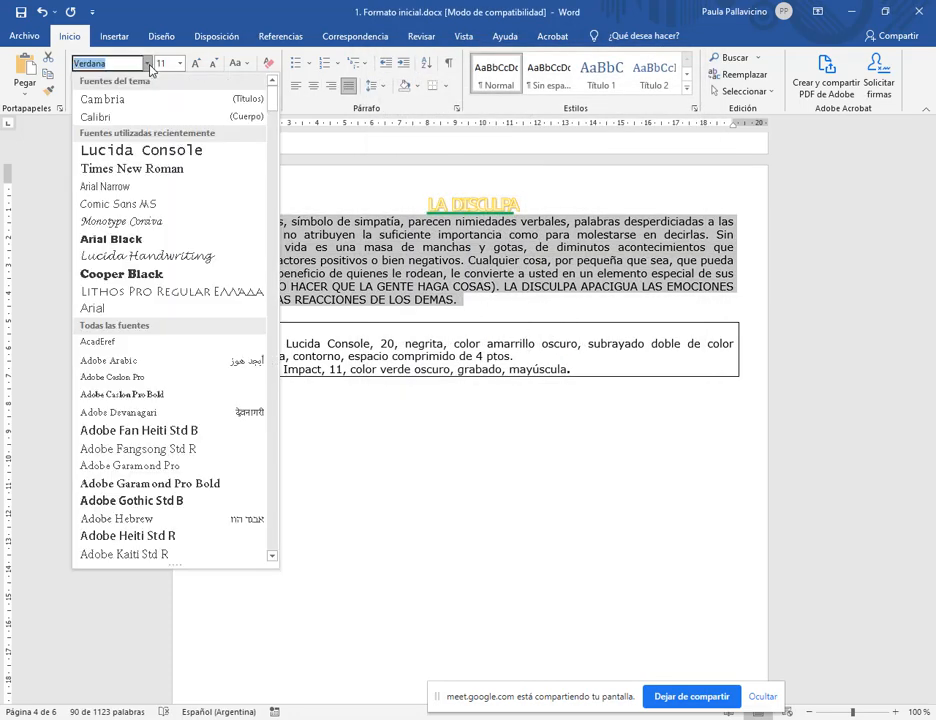
{"action": "type", "text": "Impact"}
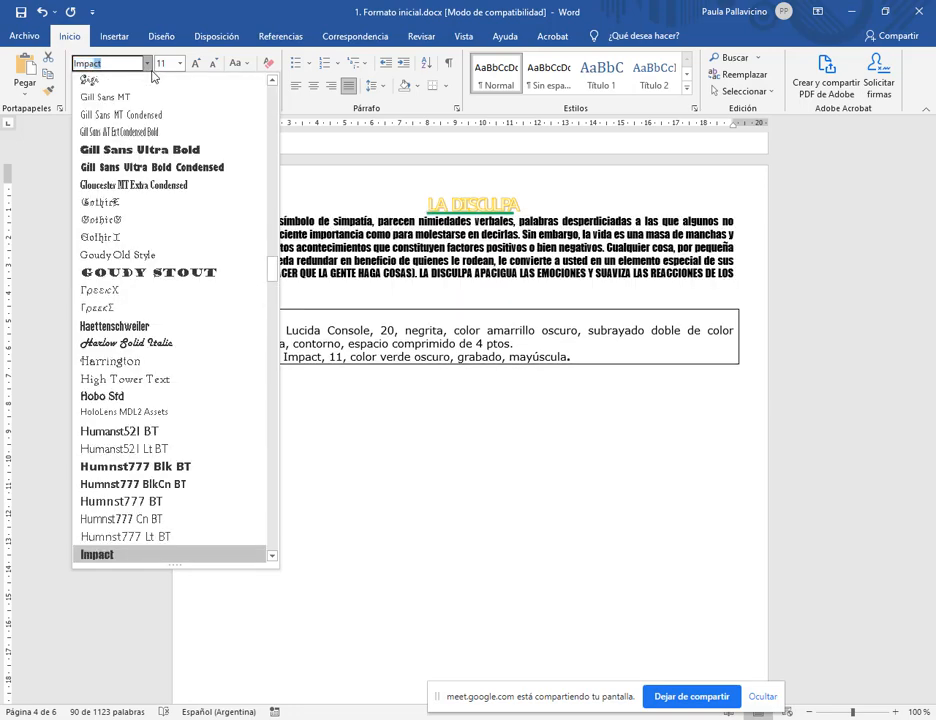
{"action": "left_click", "coordinate": [178, 554]}
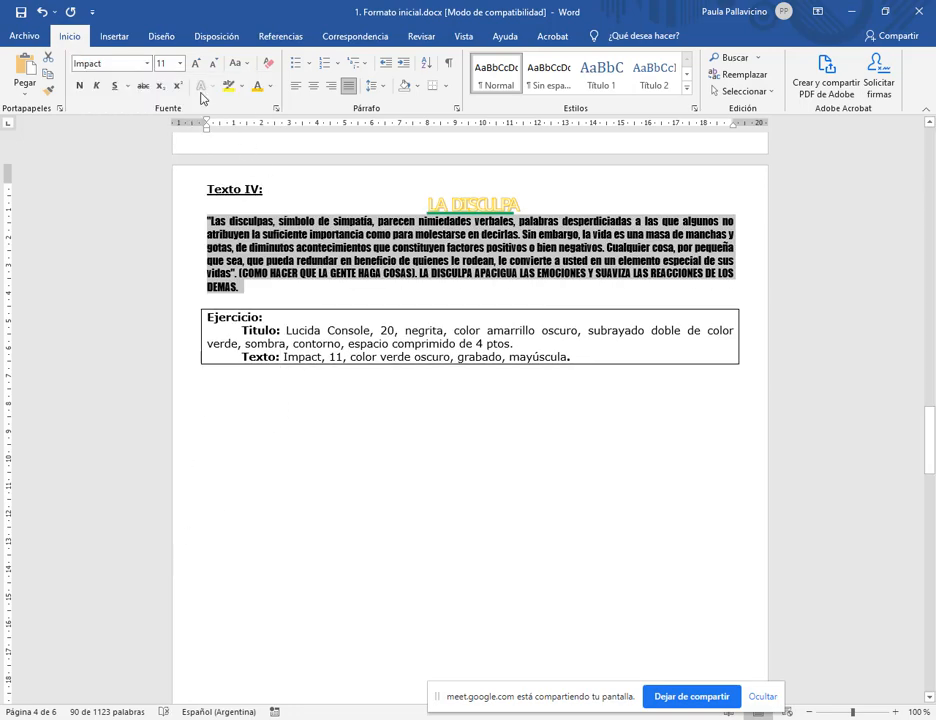
{"action": "left_click", "coordinate": [269, 86]}
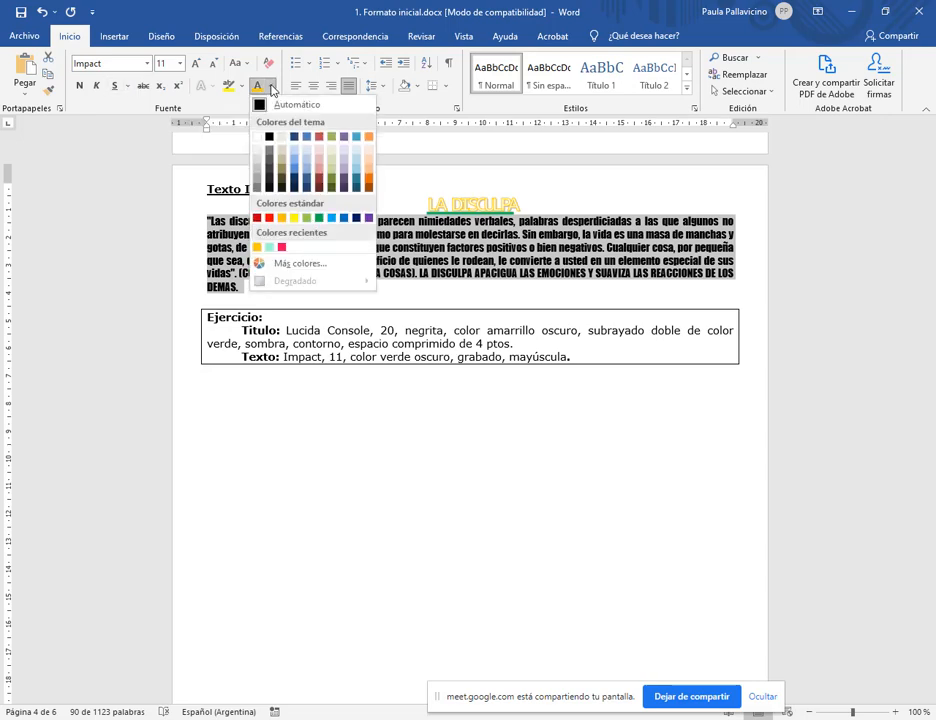
{"action": "left_click", "coordinate": [331, 178]}
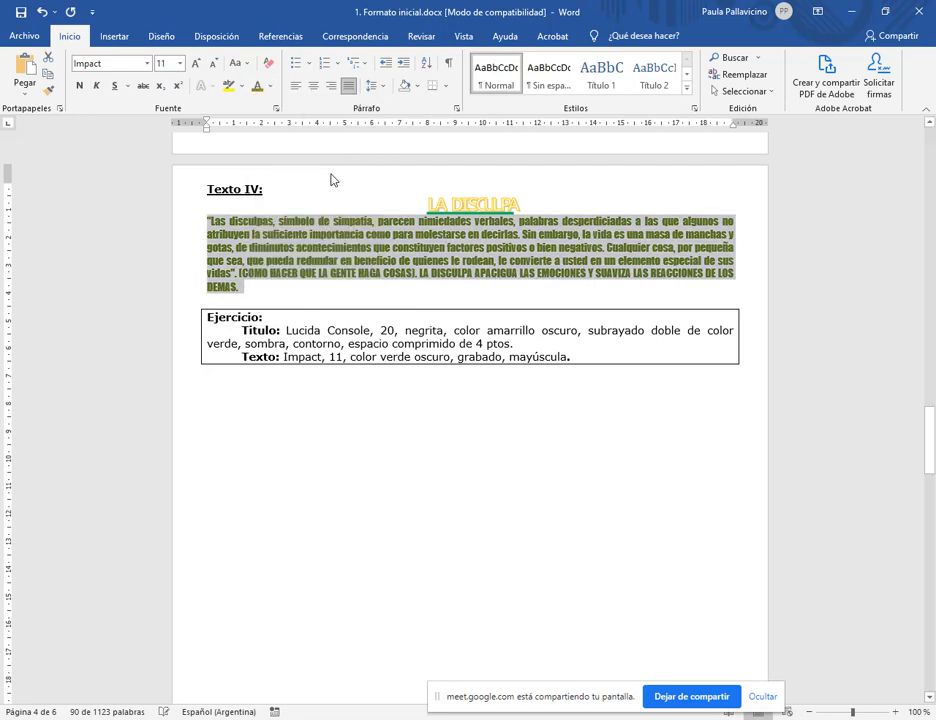
- Apply the engraved (Grabado) and all caps (Mayúsculas) effects to the body paragraph of Texto IV
{"action": "left_click", "coordinate": [279, 111]}
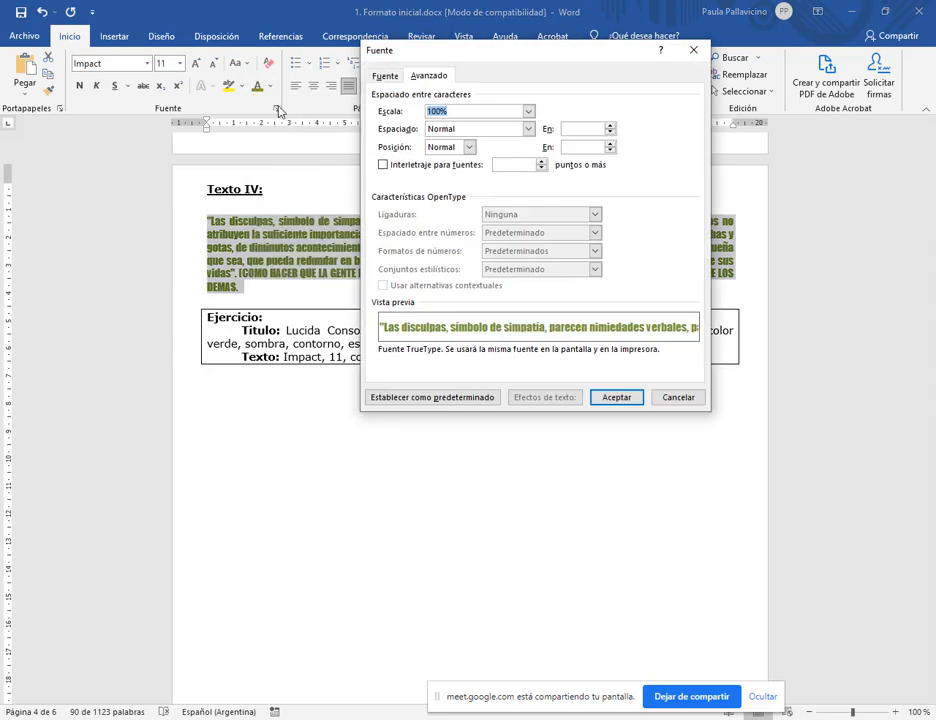
{"action": "left_click", "coordinate": [383, 77]}
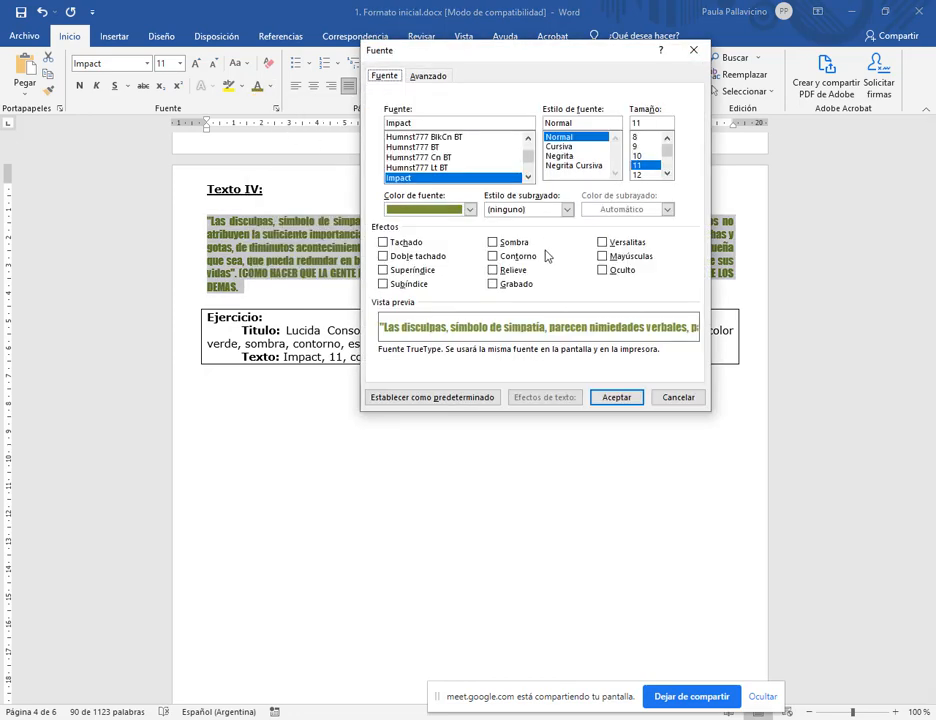
{"action": "left_click", "coordinate": [518, 285]}
{"action": "left_click", "coordinate": [625, 257]}
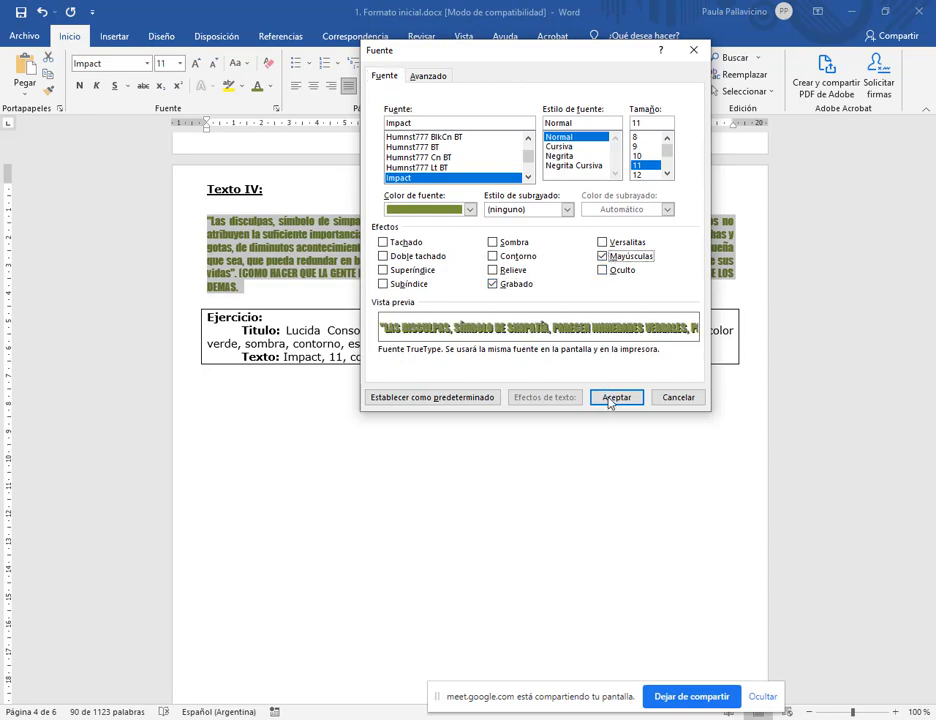
{"action": "left_click", "coordinate": [613, 398]}
{"action": "left_click", "coordinate": [545, 399]}
- Compare the plain Texto V with the formatted sample under its exercise, and check the sample title's font, size and style
{"action": "scroll", "coordinate": [520, 370], "scroll_direction": "down", "scroll_amount": 3}
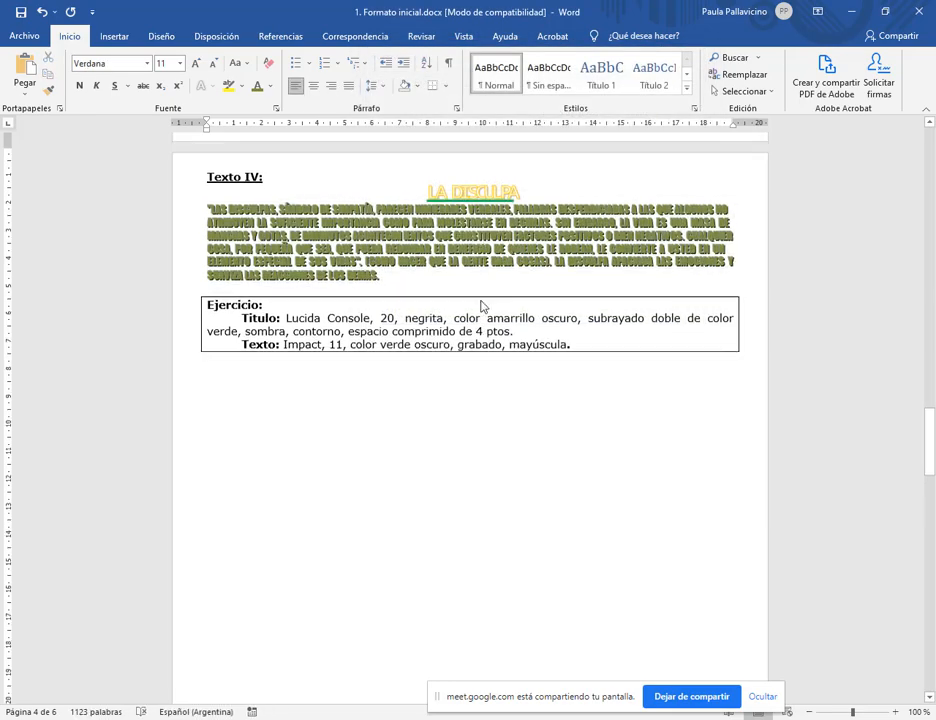
{"action": "scroll", "coordinate": [485, 337], "scroll_direction": "down", "scroll_amount": 10}
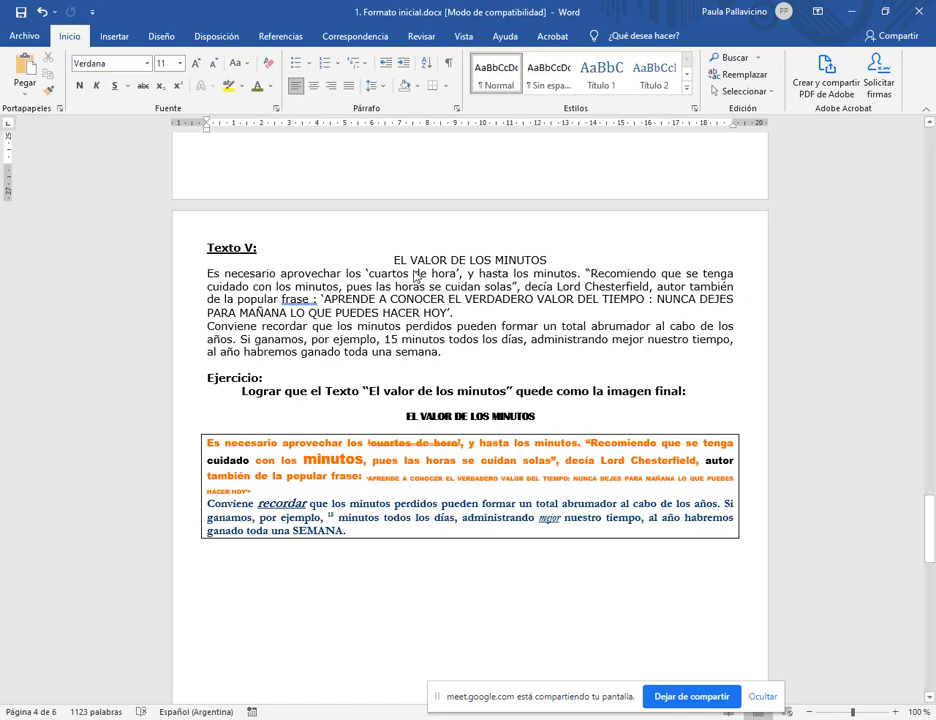
{"action": "left_click_drag", "start_coordinate": [385, 263], "coordinate": [480, 351]}
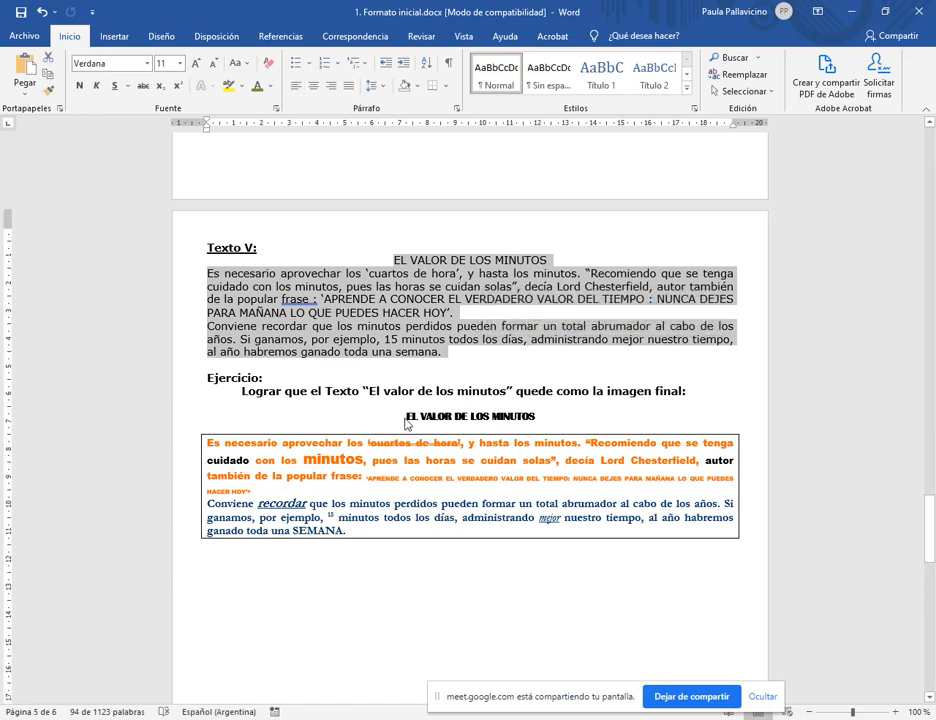
{"action": "left_click_drag", "start_coordinate": [404, 421], "coordinate": [428, 537]}
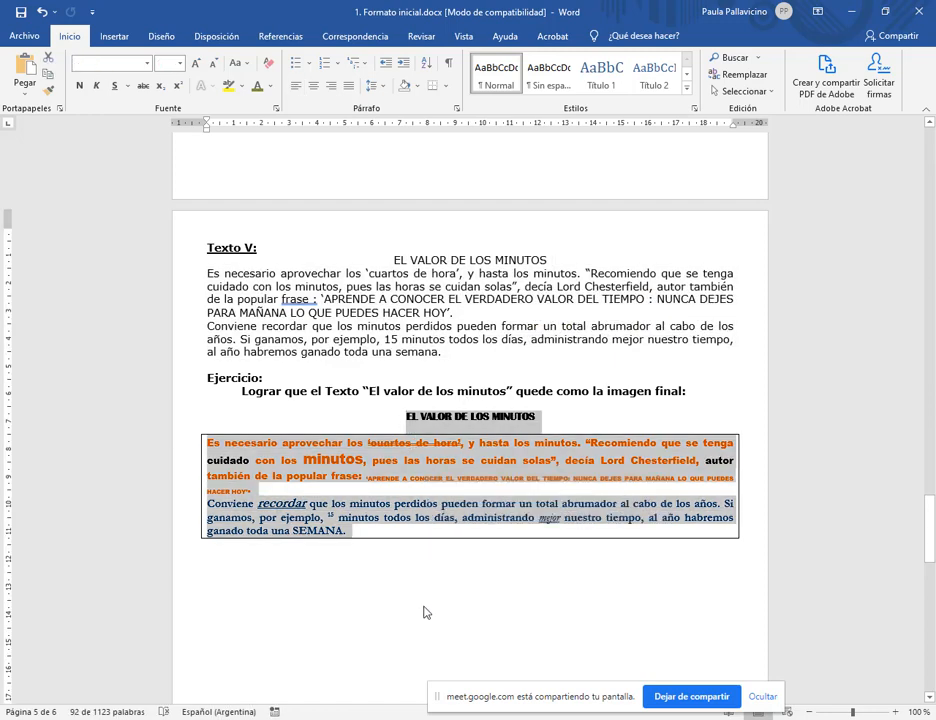
{"action": "left_click", "coordinate": [428, 608]}
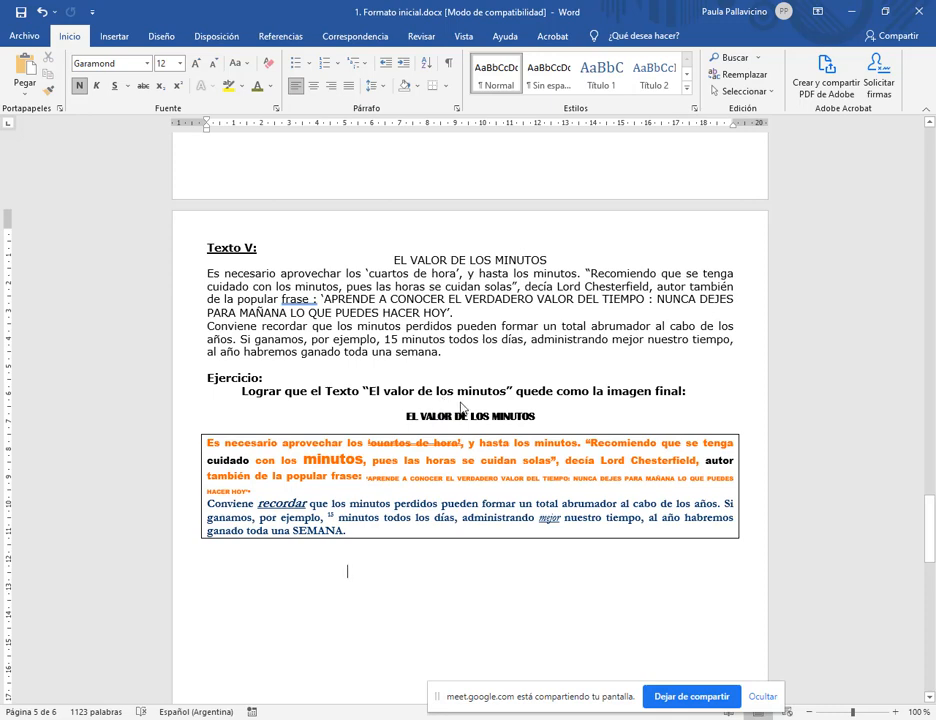
{"action": "left_click", "coordinate": [422, 422]}
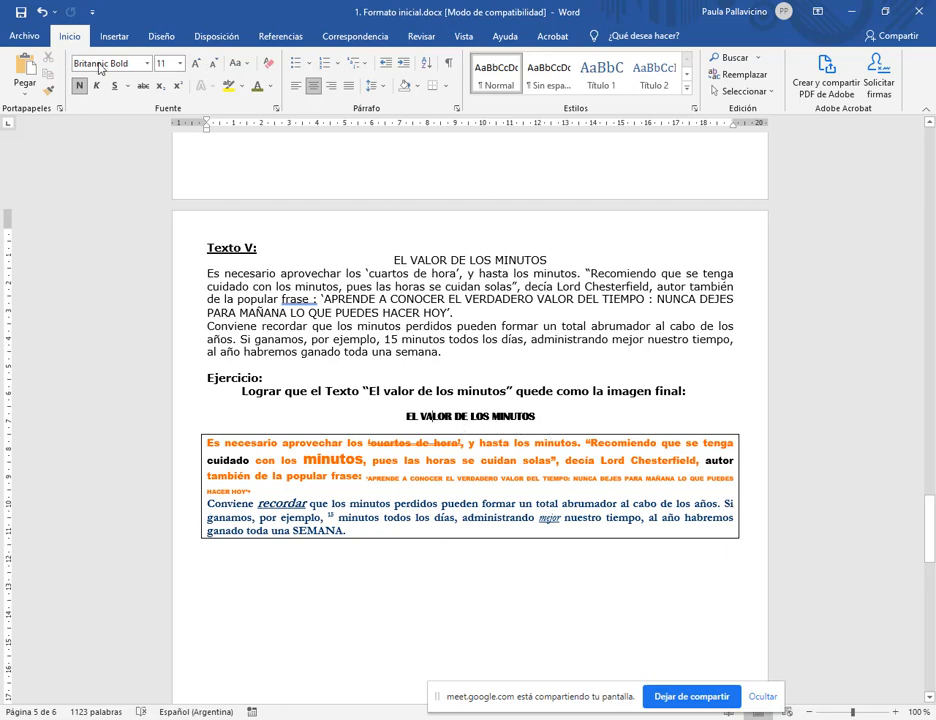
{"action": "mouse_move", "coordinate": [64, 45]}
{"action": "left_mouse_down"}
{"action": "mouse_move", "coordinate": [196, 119]}
{"action": "mouse_move", "coordinate": [246, 112]}
{"action": "left_mouse_up"}
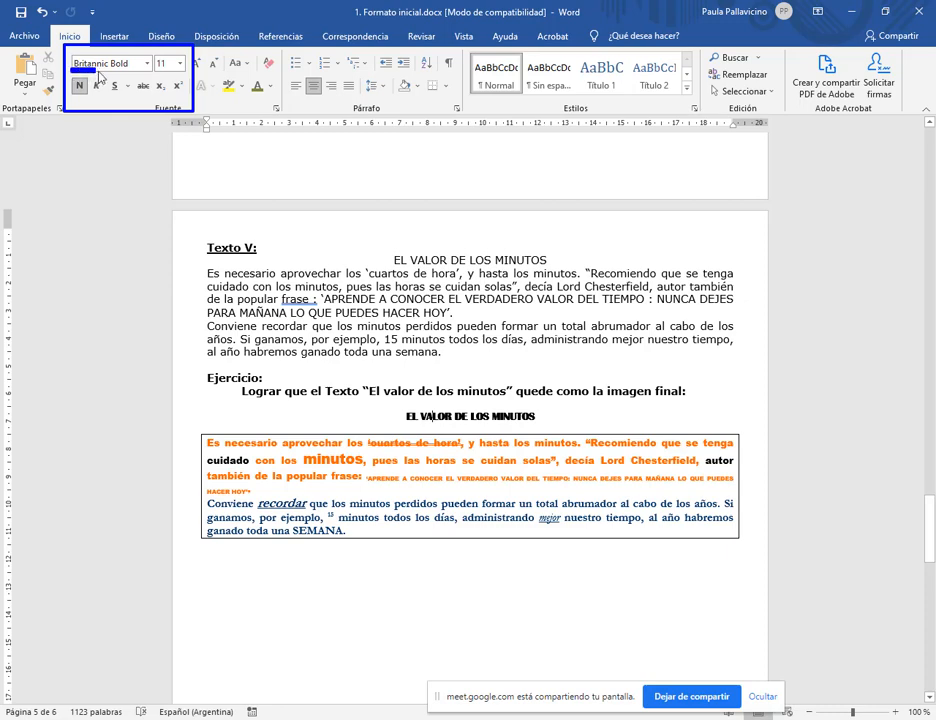
{"action": "left_click_drag", "start_coordinate": [98, 72], "coordinate": [168, 71]}
{"action": "left_click_drag", "start_coordinate": [79, 97], "coordinate": [85, 97]}
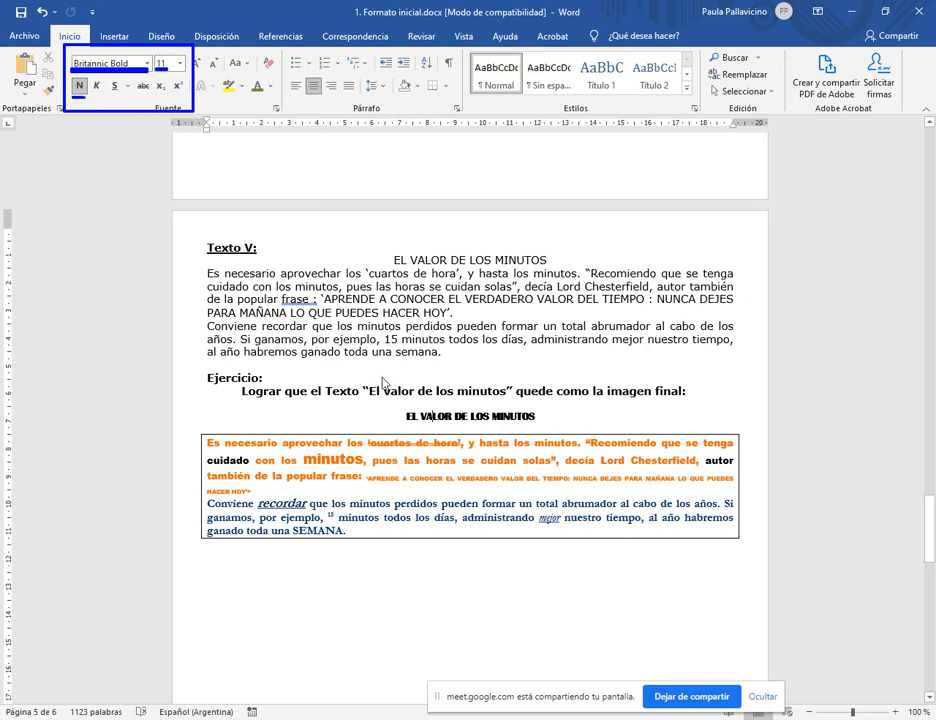
{"action": "key", "text": "Escape"}
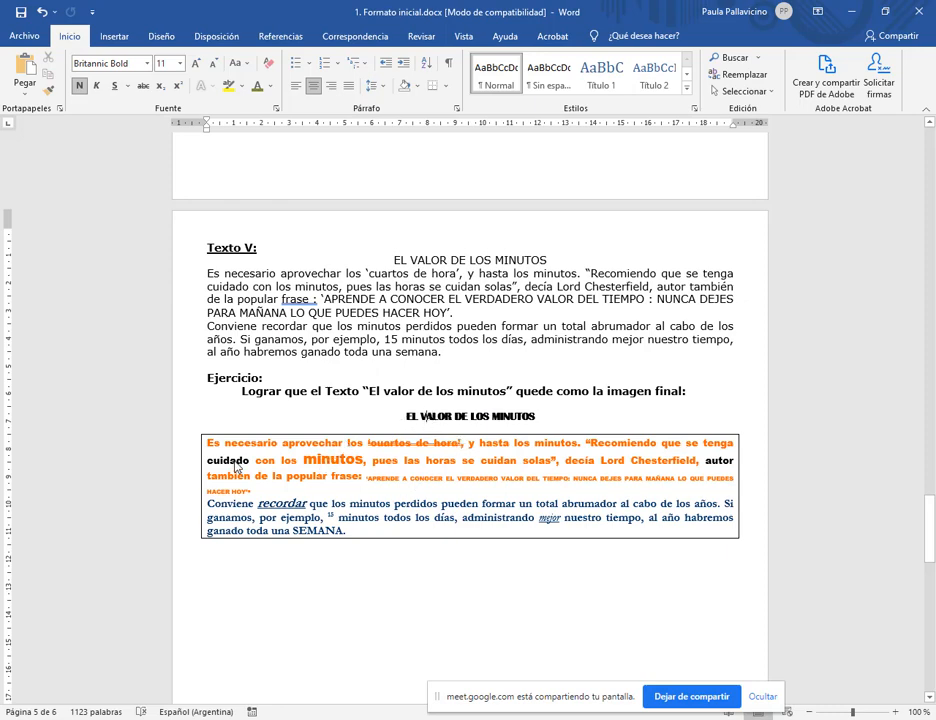
- Check the font, size and effects of individual parts of the sample, including "cuidado", "minutos", the superscript 15, "mejor" and the capitalised phrase
{"action": "left_click", "coordinate": [235, 462]}
{"action": "left_click", "coordinate": [331, 462]}
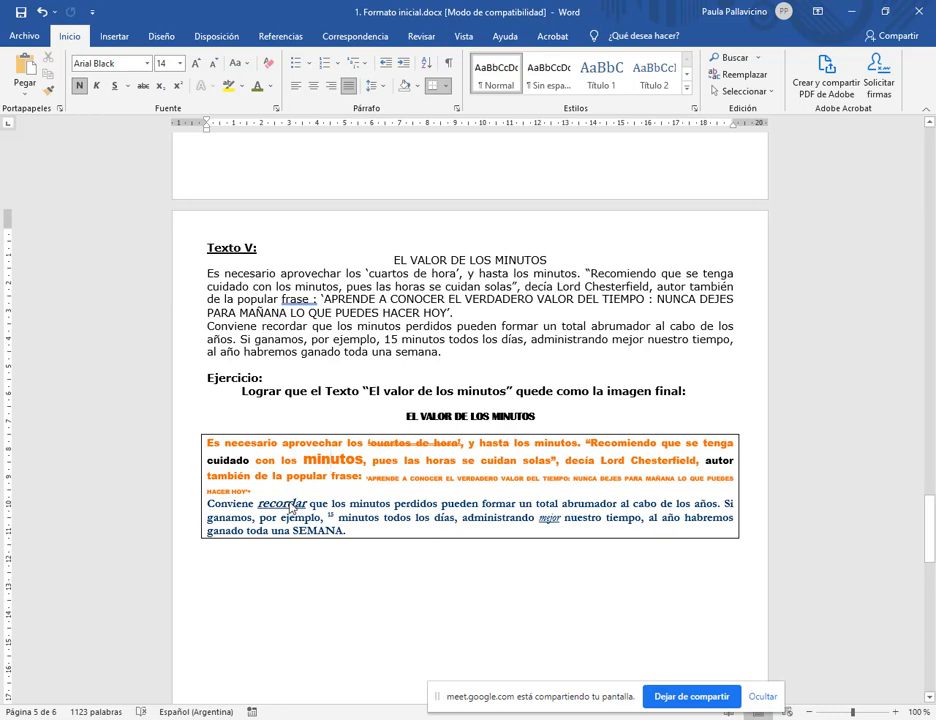
{"action": "left_click", "coordinate": [309, 507]}
{"action": "left_click", "coordinate": [331, 516]}
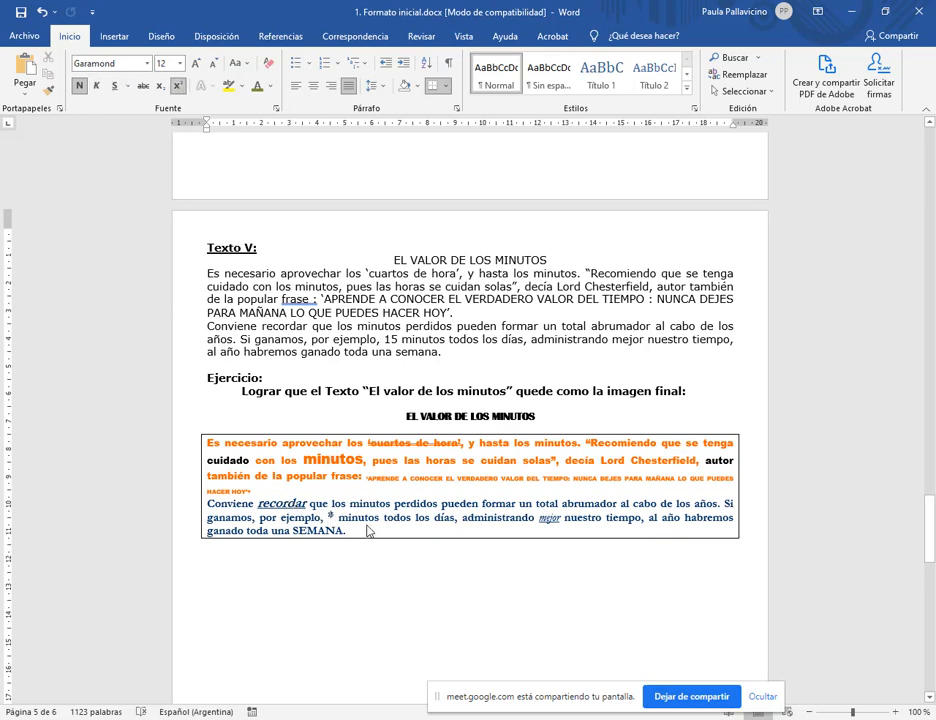
{"action": "left_click", "coordinate": [550, 519]}
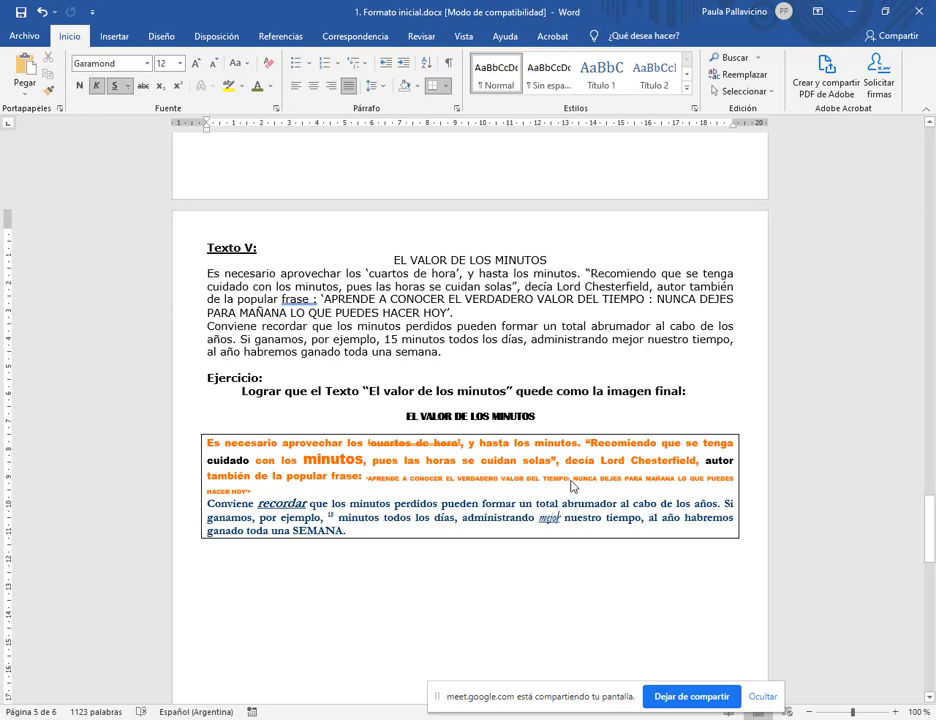
{"action": "left_click", "coordinate": [564, 480]}
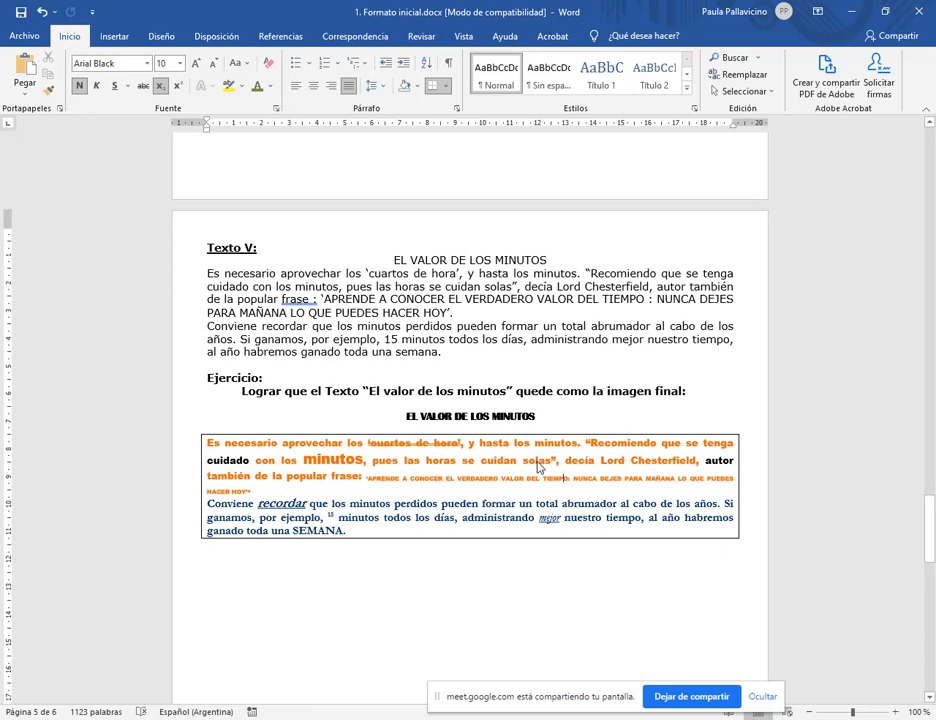
{"action": "left_click", "coordinate": [538, 464]}
{"action": "left_click", "coordinate": [376, 482]}
- Select the whole sample title "EL VALOR DE LOS MINUTOS" and its word "VALOR" to examine their formatting
{"action": "left_click", "coordinate": [48, 90]}
{"action": "triple_click", "coordinate": [440, 419]}
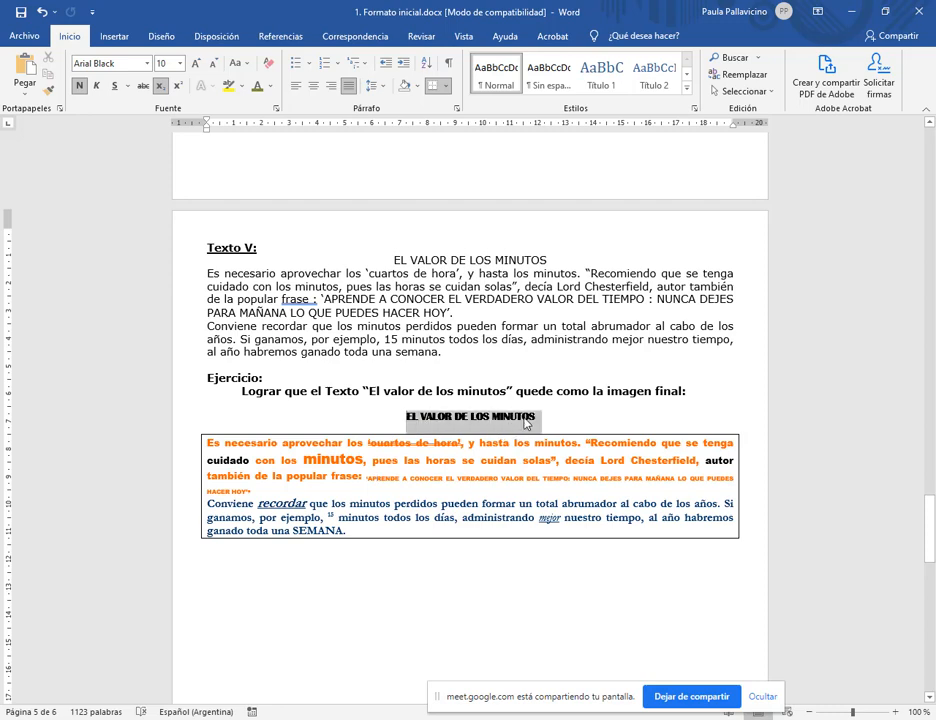
{"action": "left_click", "coordinate": [445, 419]}
{"action": "double_click", "coordinate": [436, 419]}
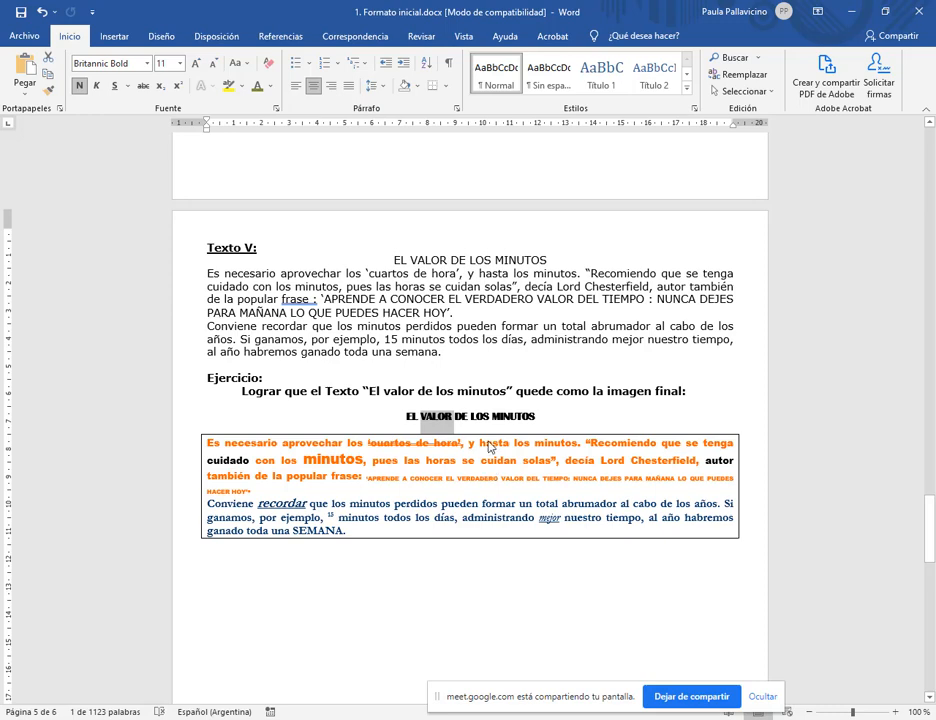
- Copy the sample title's formatting onto Texto V's title "EL VALOR DE LOS MINUTOS"
{"action": "left_click", "coordinate": [50, 97]}
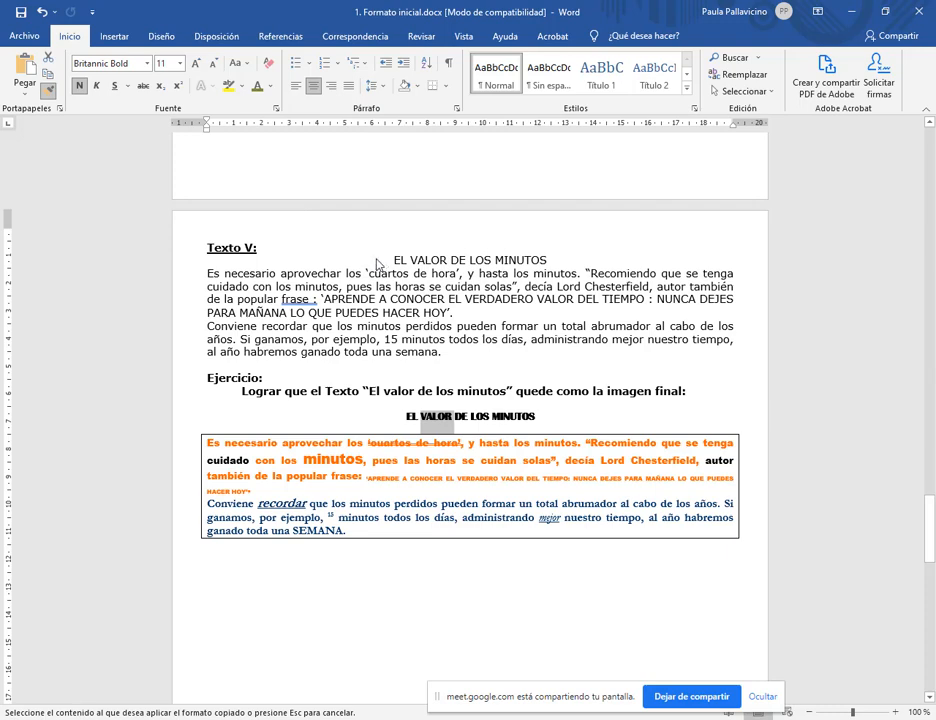
{"action": "left_click_drag", "start_coordinate": [393, 263], "coordinate": [540, 268]}
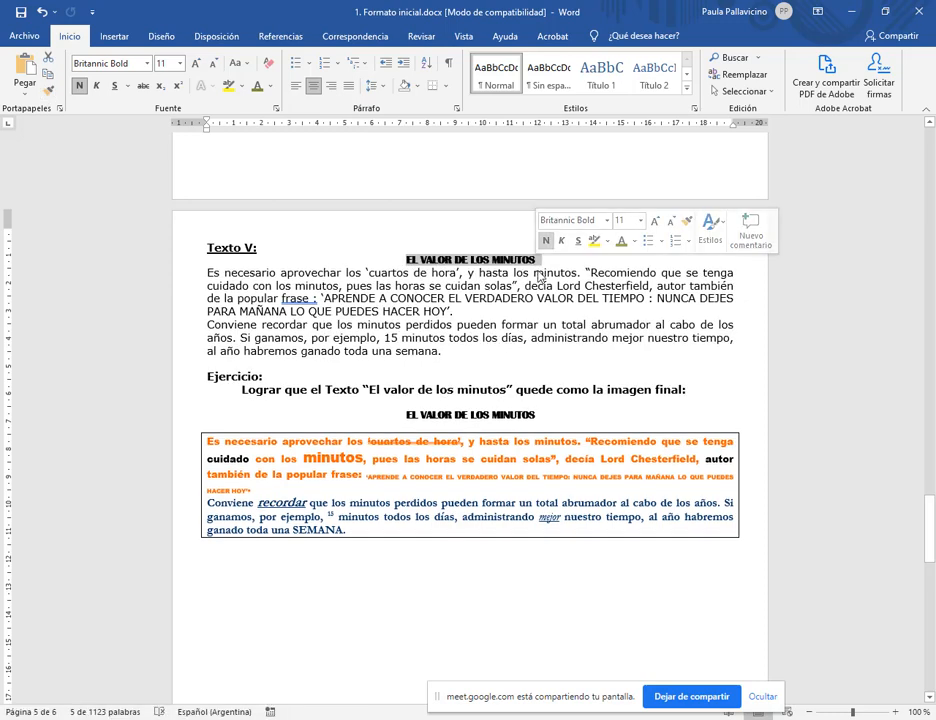
{"action": "left_click", "coordinate": [545, 286]}
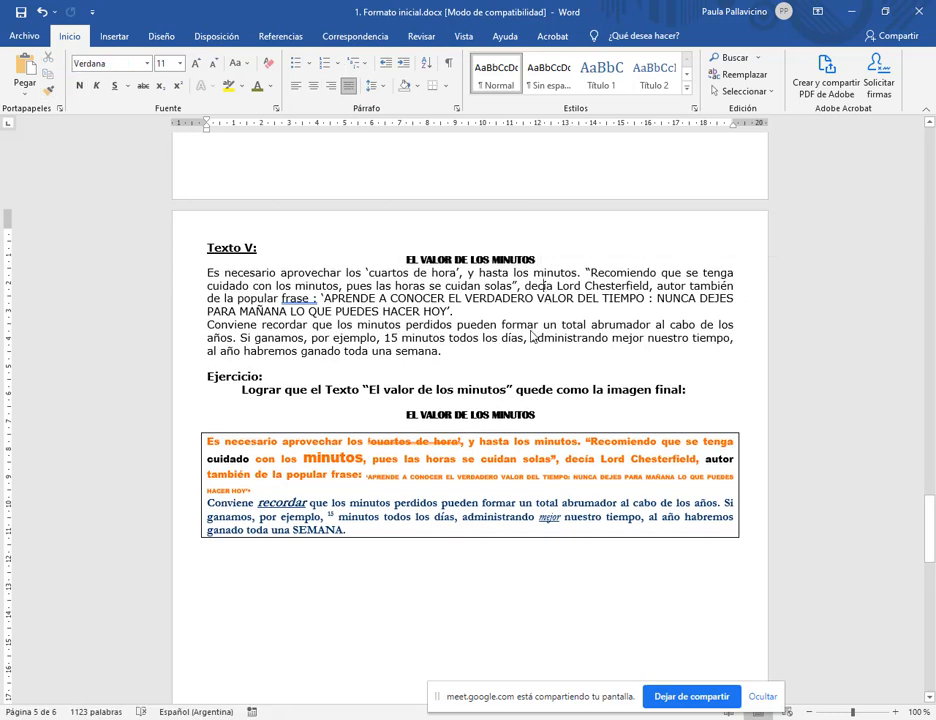
{"action": "double_click", "coordinate": [506, 418]}
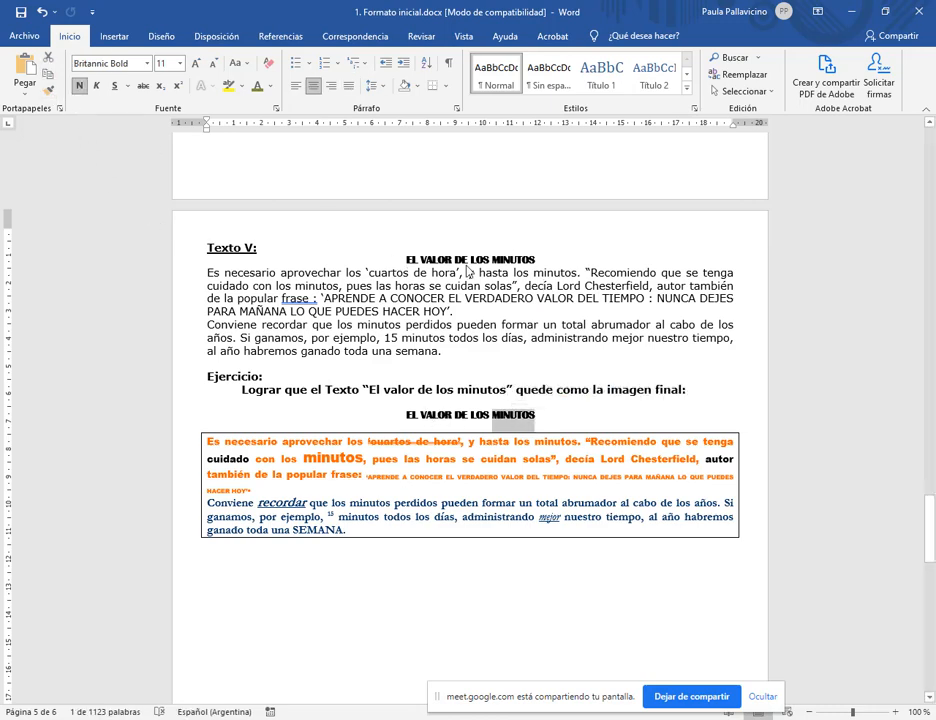
{"action": "left_click", "coordinate": [547, 274]}
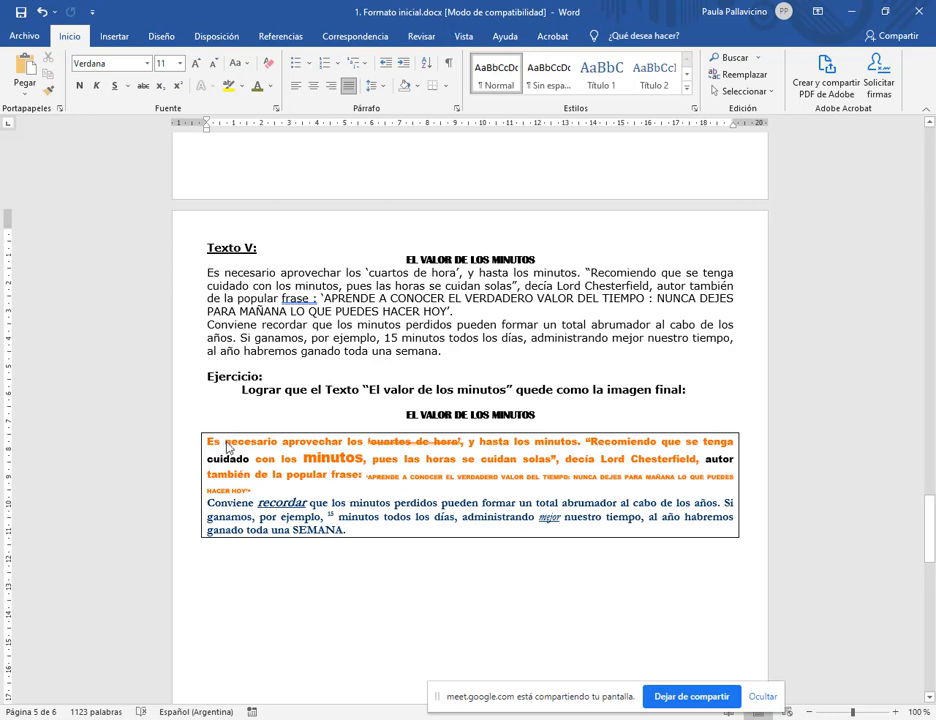
- Copy the orange Arial Black formatting of the sample's word "necesario" onto the whole first body paragraph of Texto V
{"action": "left_click_drag", "start_coordinate": [226, 443], "coordinate": [277, 442]}
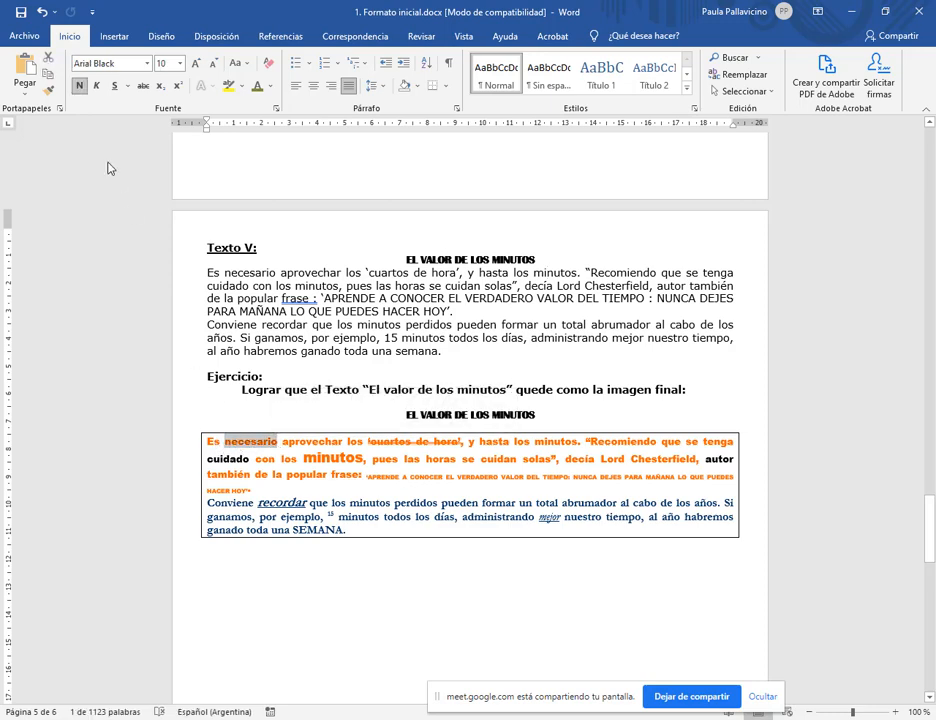
{"action": "left_click", "coordinate": [47, 89]}
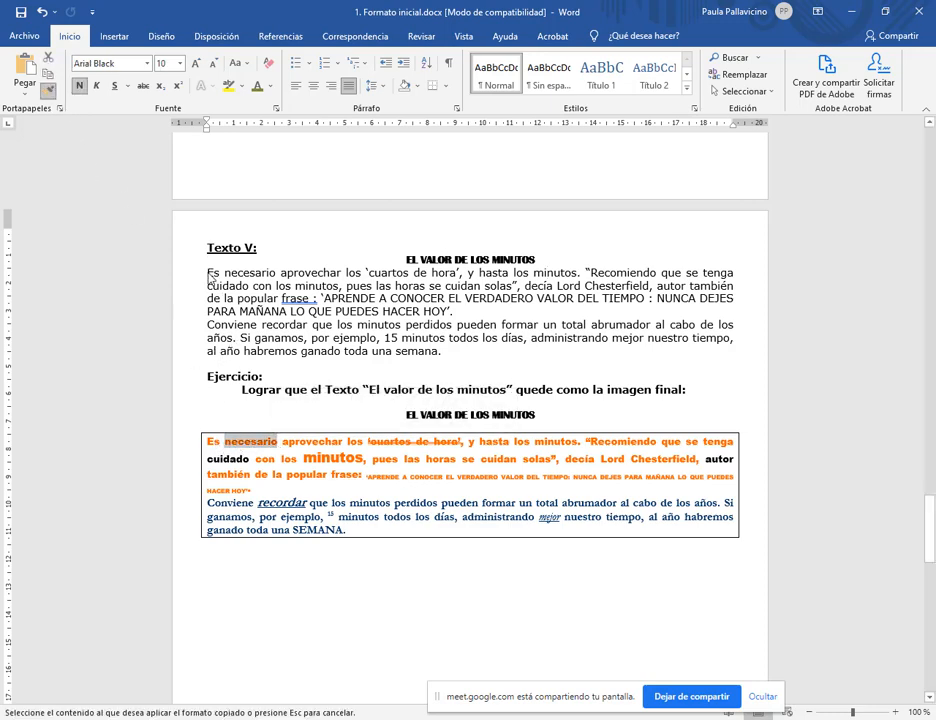
{"action": "mouse_move", "coordinate": [209, 278]}
{"action": "left_mouse_down"}
{"action": "mouse_move", "coordinate": [330, 313]}
{"action": "mouse_move", "coordinate": [463, 314]}
{"action": "left_mouse_up"}
{"action": "left_click", "coordinate": [464, 316]}
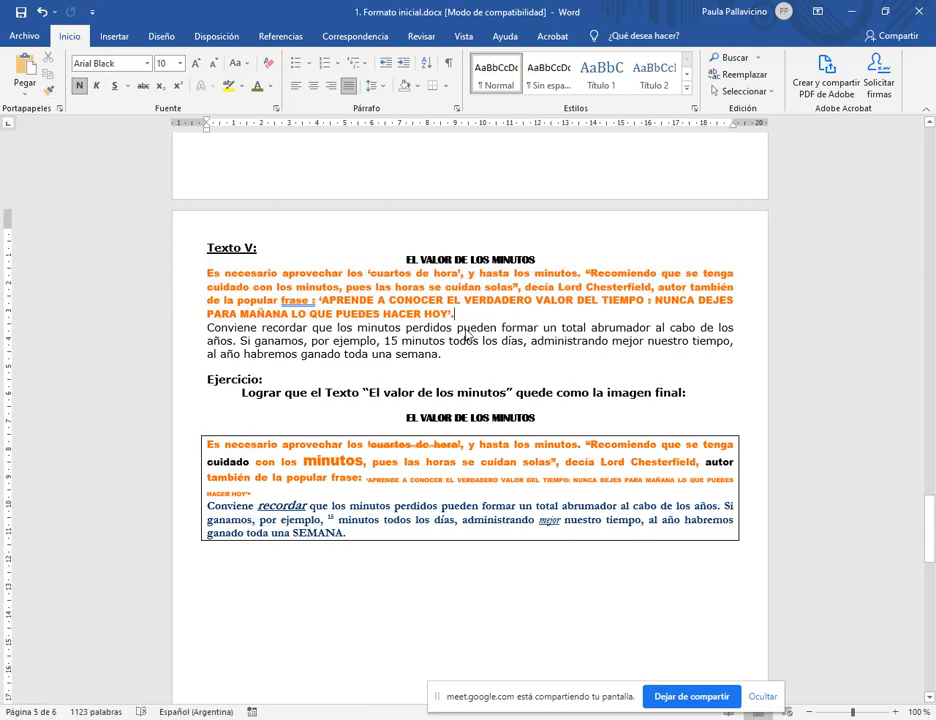
- Copy the larger 14-point formatting of the sample's word "minutos" onto "minutos" after "cuidado con los" in Texto V
{"action": "double_click", "coordinate": [326, 462]}
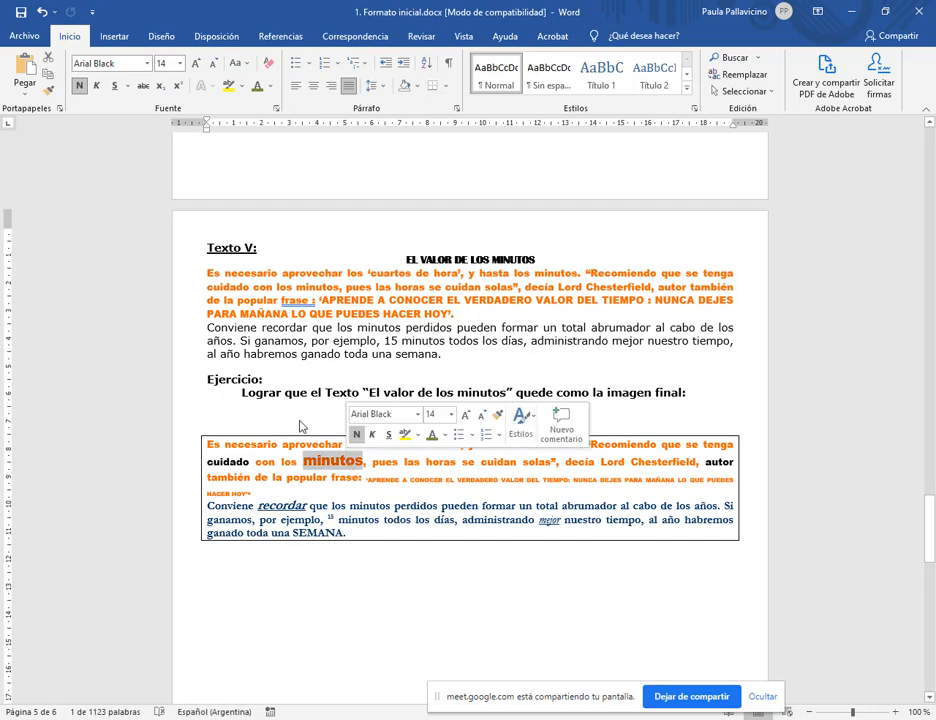
{"action": "left_click", "coordinate": [47, 90]}
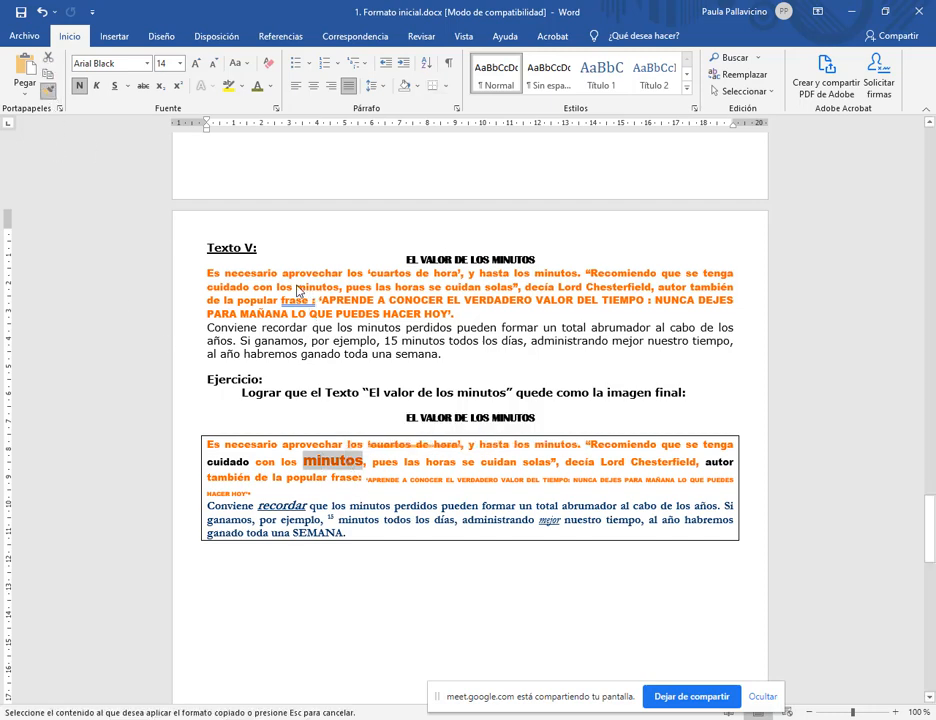
{"action": "mouse_move", "coordinate": [298, 291]}
{"action": "left_mouse_down"}
{"action": "mouse_move", "coordinate": [330, 300]}
{"action": "mouse_move", "coordinate": [341, 289]}
{"action": "left_mouse_up"}
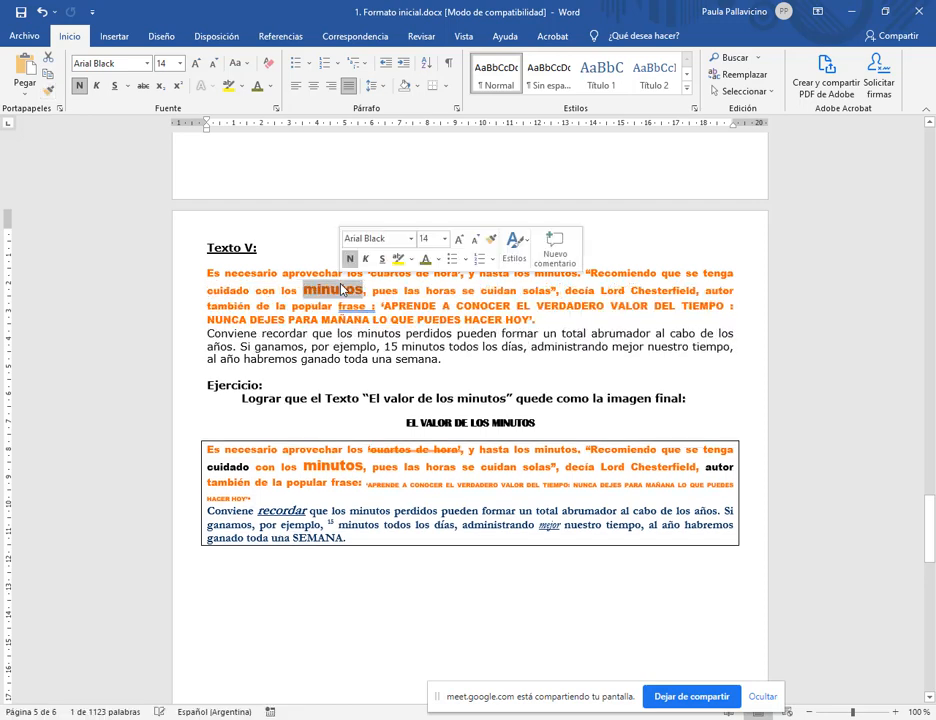
- Copy the sample's strikethrough formatting onto the phrase 'cuartos de hora' in Texto V, including its opening and closing quotation marks
{"action": "left_click", "coordinate": [395, 452]}
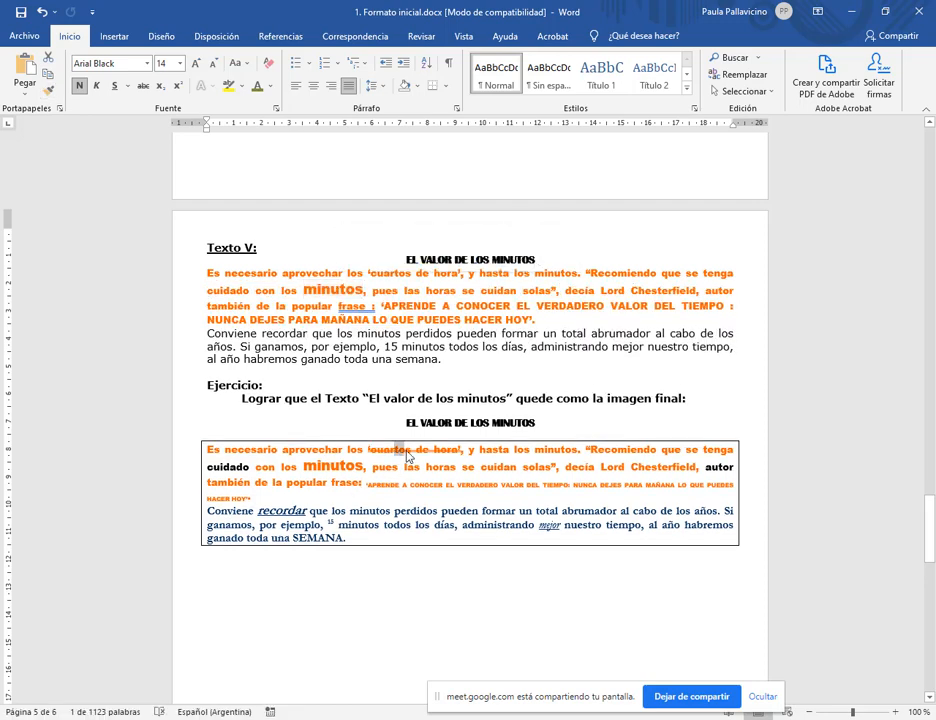
{"action": "left_click", "coordinate": [47, 94]}
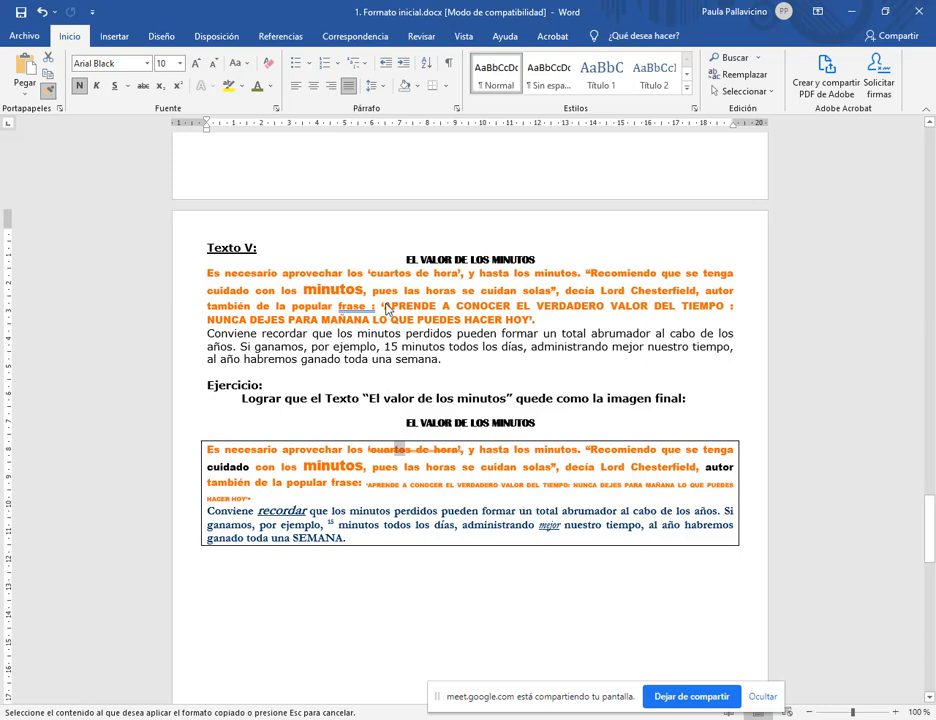
{"action": "left_click_drag", "start_coordinate": [370, 279], "coordinate": [459, 279]}
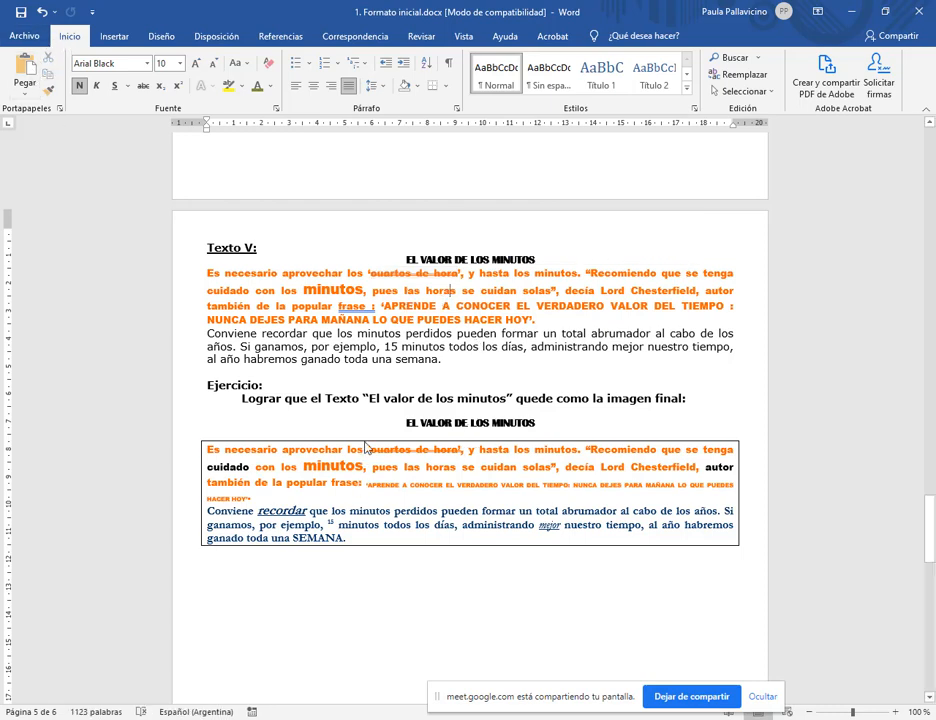
{"action": "left_click_drag", "start_coordinate": [371, 454], "coordinate": [383, 457]}
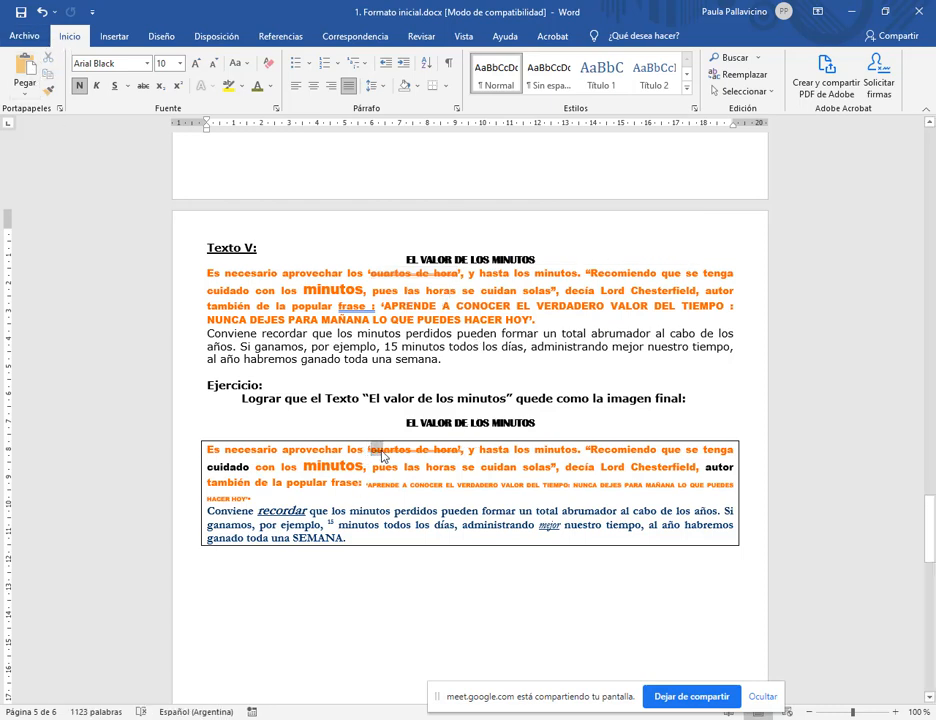
{"action": "left_click", "coordinate": [48, 90]}
{"action": "left_click_drag", "start_coordinate": [368, 273], "coordinate": [455, 273]}
- Copy the formatting of the sample's word "autor" onto "autor" in Texto V, and undo it
{"action": "left_click", "coordinate": [214, 472]}
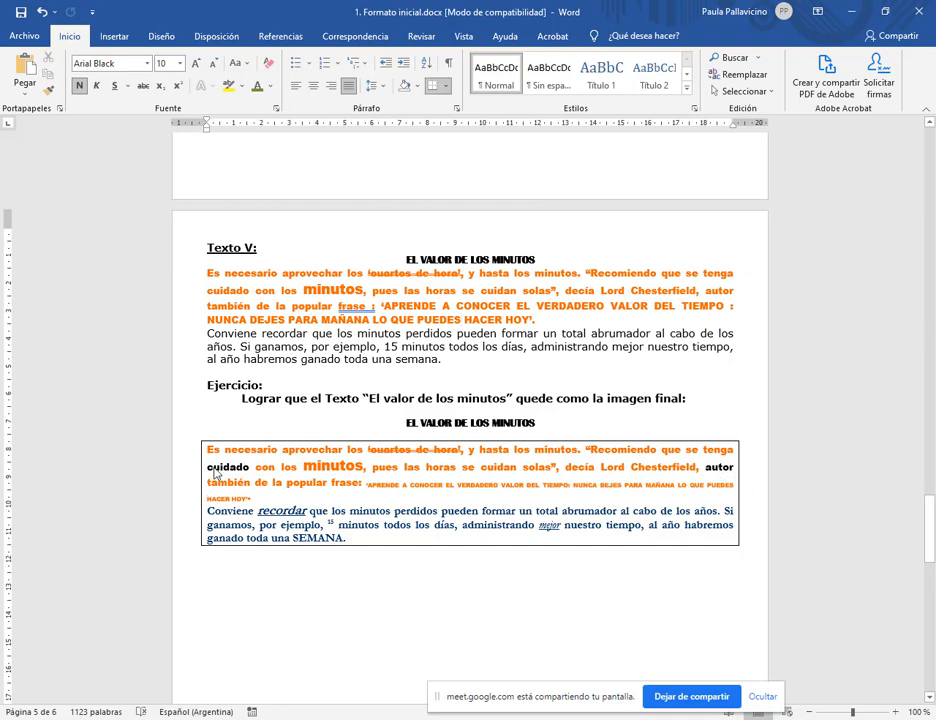
{"action": "double_click", "coordinate": [720, 467]}
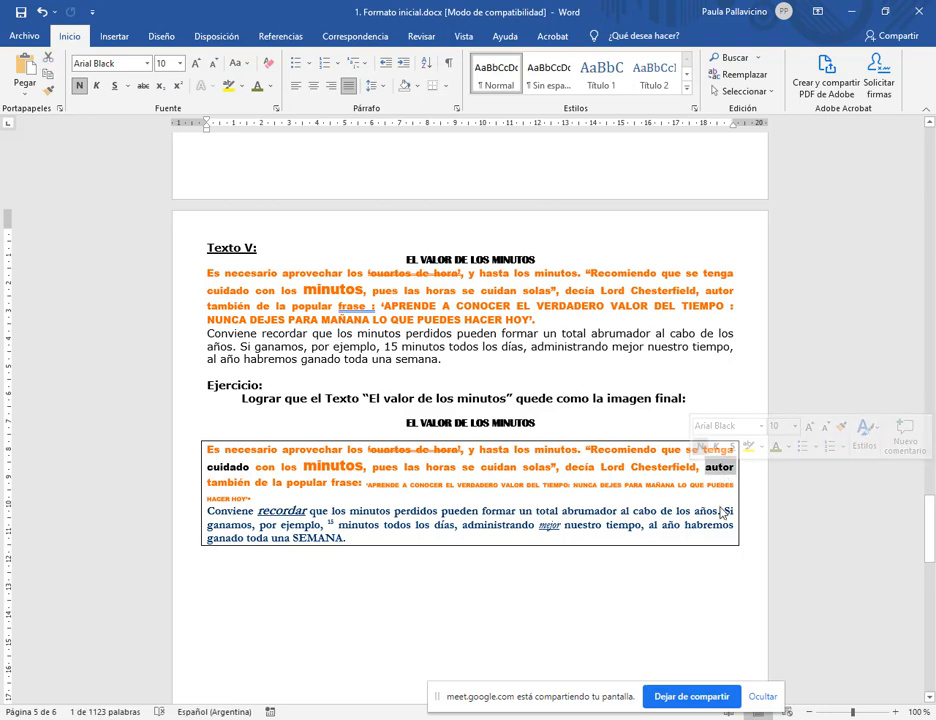
{"action": "left_click", "coordinate": [47, 95]}
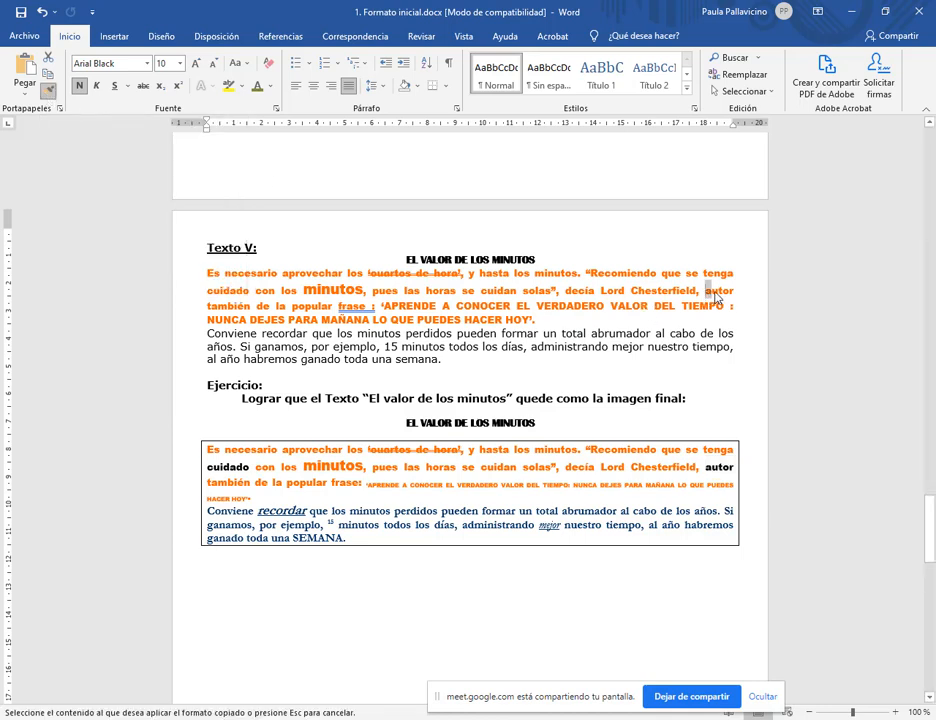
{"action": "left_click_drag", "start_coordinate": [705, 297], "coordinate": [733, 297]}
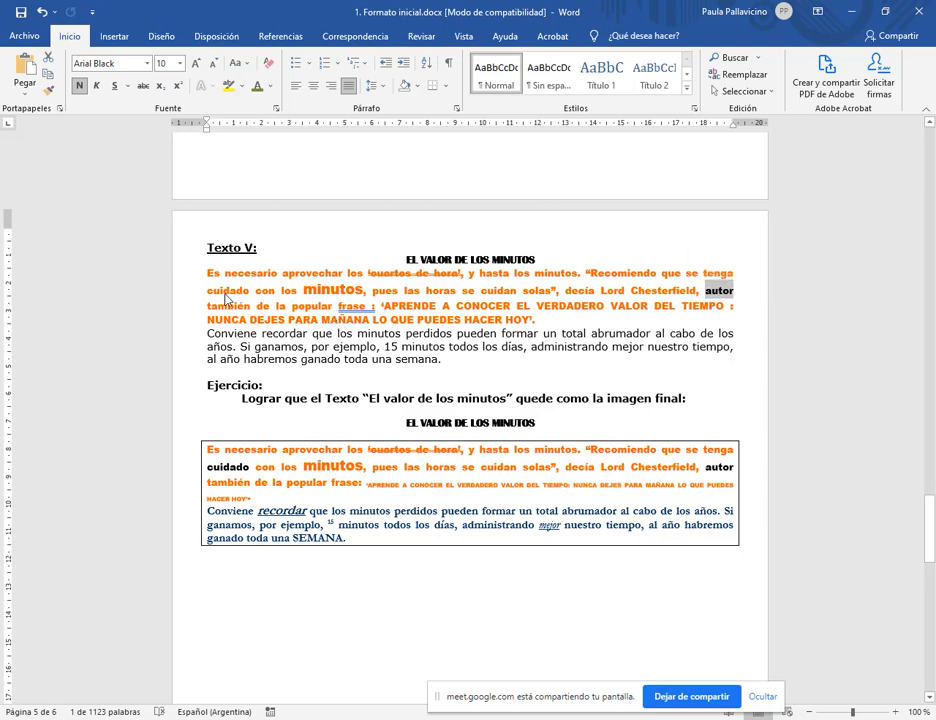
{"action": "left_click", "coordinate": [41, 11]}
{"action": "left_click", "coordinate": [714, 401]}
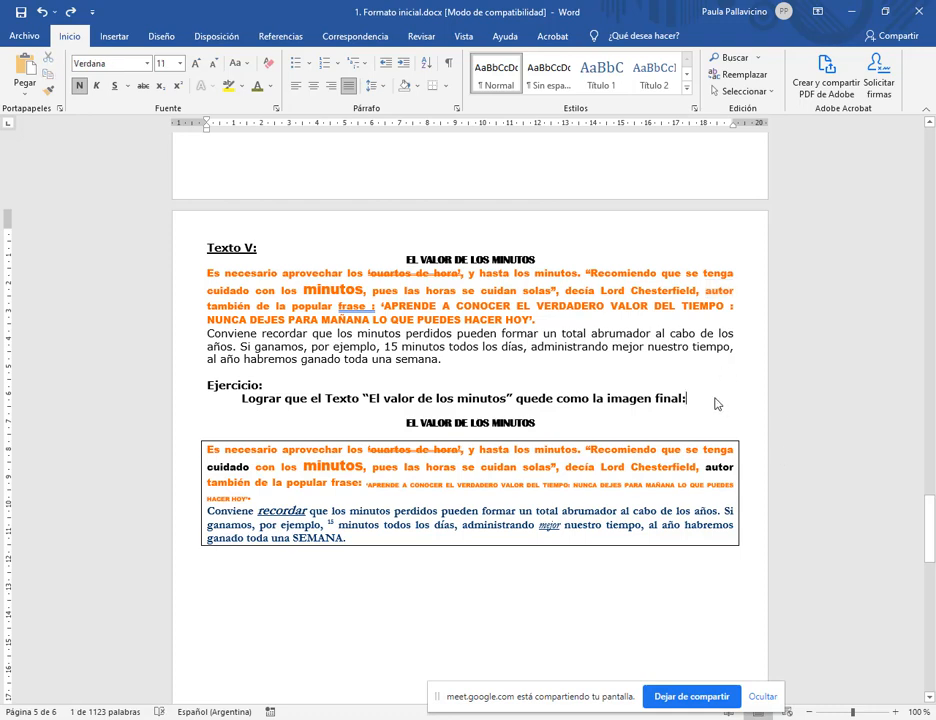
- Copy the black formatting of the sample's word "autor" onto both "autor" and "cuidado" in Texto V, keeping Format Painter active between them
{"action": "double_click", "coordinate": [706, 467]}
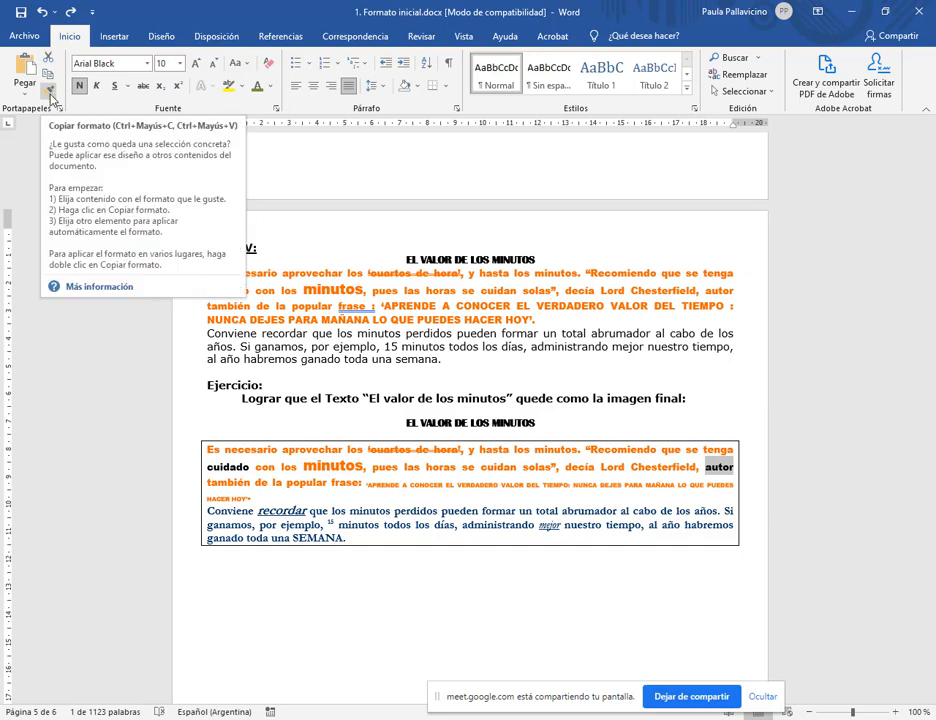
{"action": "left_click", "coordinate": [49, 94]}
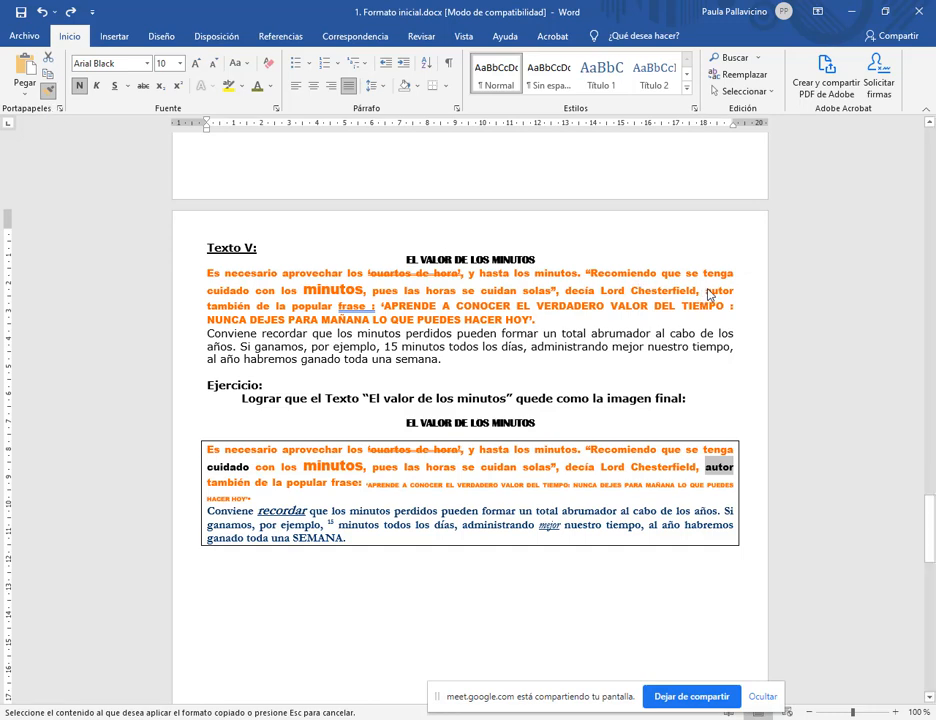
{"action": "left_click_drag", "start_coordinate": [708, 293], "coordinate": [735, 295]}
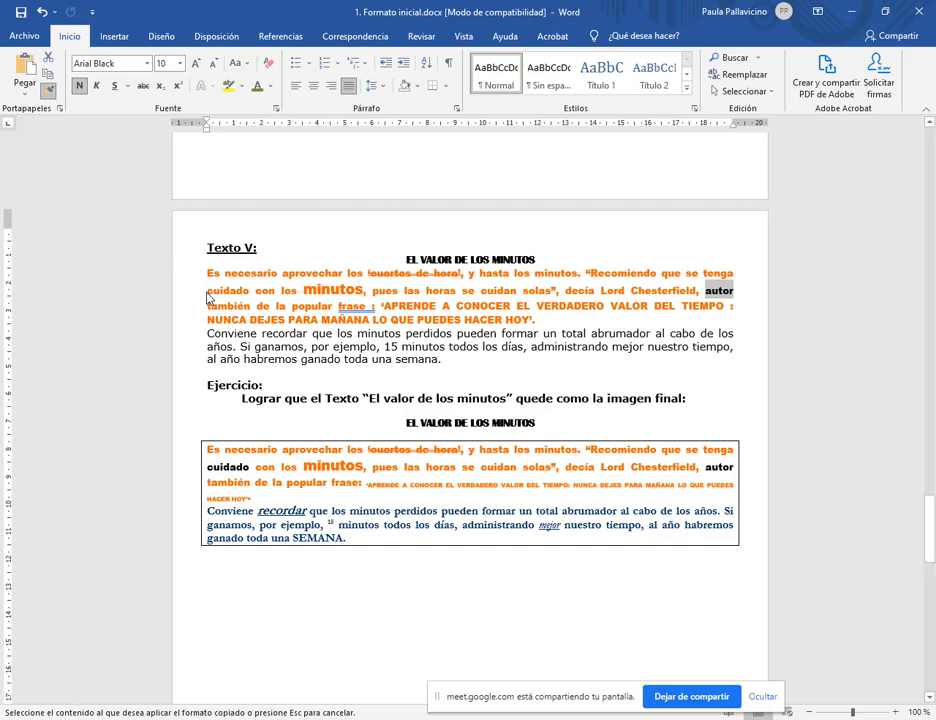
{"action": "left_click_drag", "start_coordinate": [209, 296], "coordinate": [249, 295]}
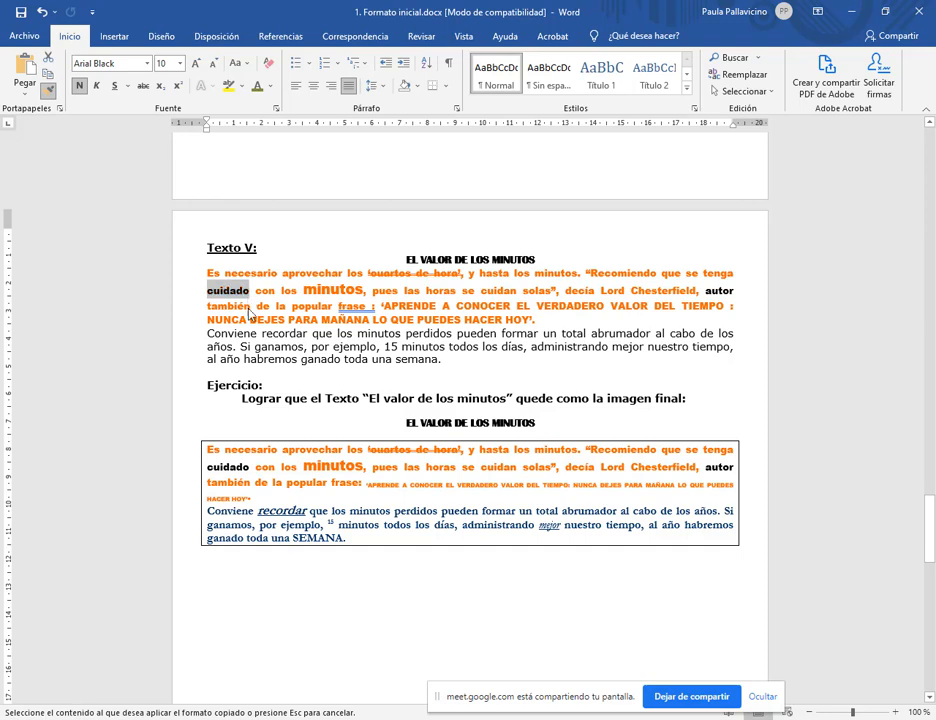
{"action": "left_click", "coordinate": [48, 93]}
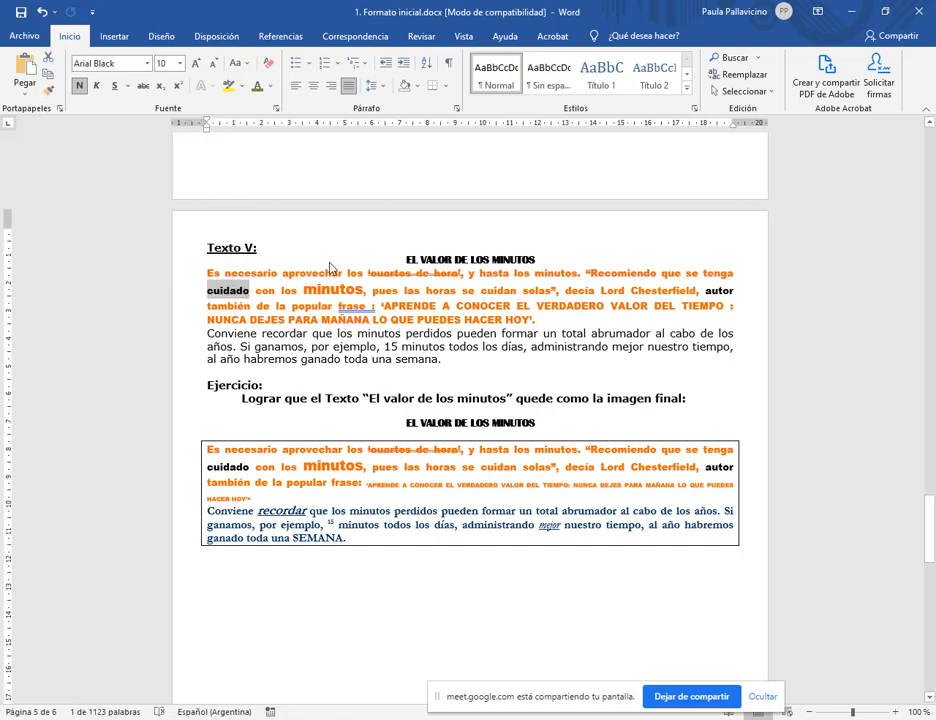
{"action": "left_click", "coordinate": [394, 312]}
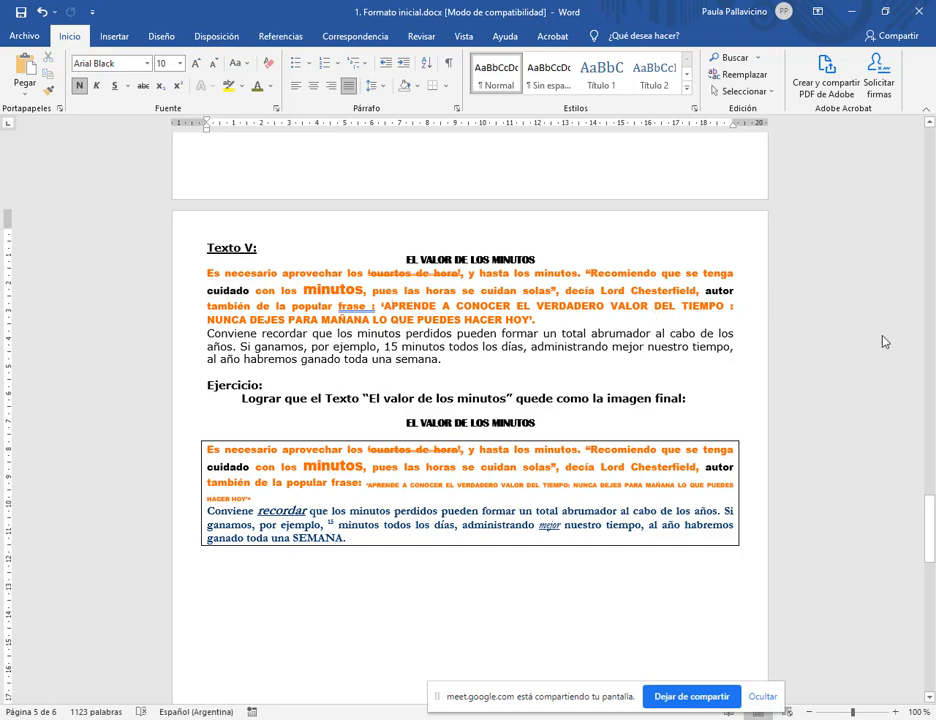
- Copy the subscript formatting of the sample's word "APRENDE" onto Texto V's whole capitalised phrase, from 'APRENDE to HACER HOY'
{"action": "double_click", "coordinate": [372, 486]}
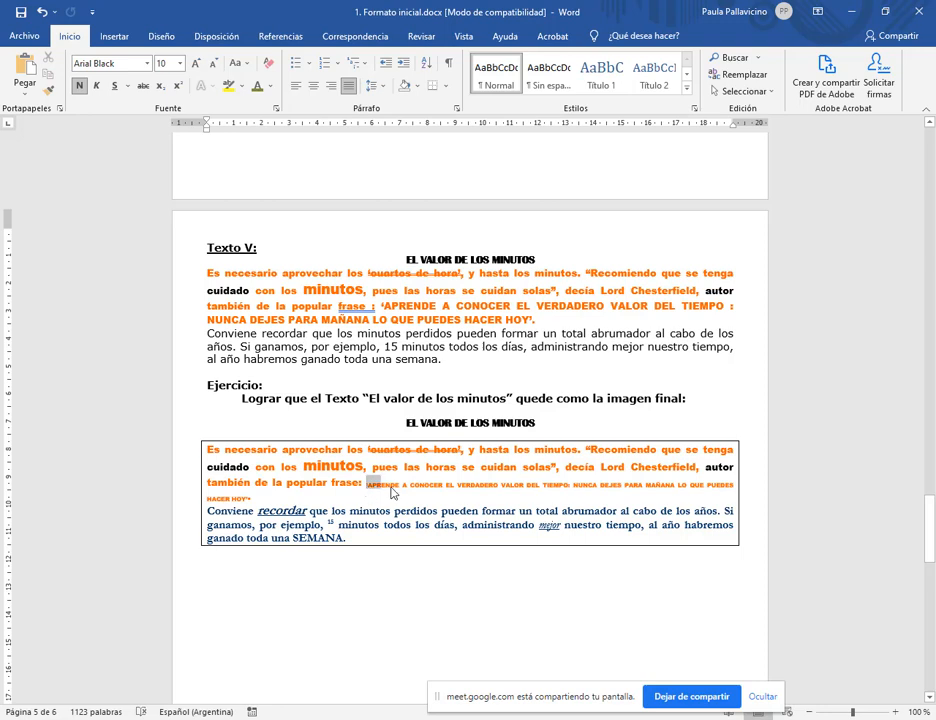
{"action": "left_click", "coordinate": [48, 90]}
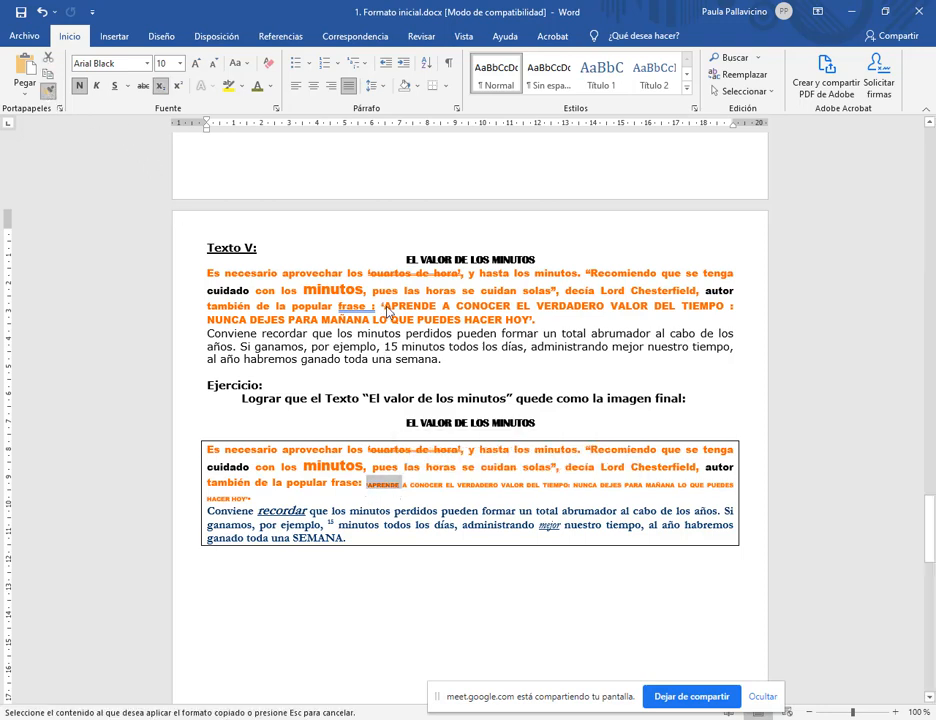
{"action": "mouse_move", "coordinate": [387, 313]}
{"action": "left_mouse_down"}
{"action": "mouse_move", "coordinate": [445, 332]}
{"action": "mouse_move", "coordinate": [539, 326]}
{"action": "left_mouse_up"}
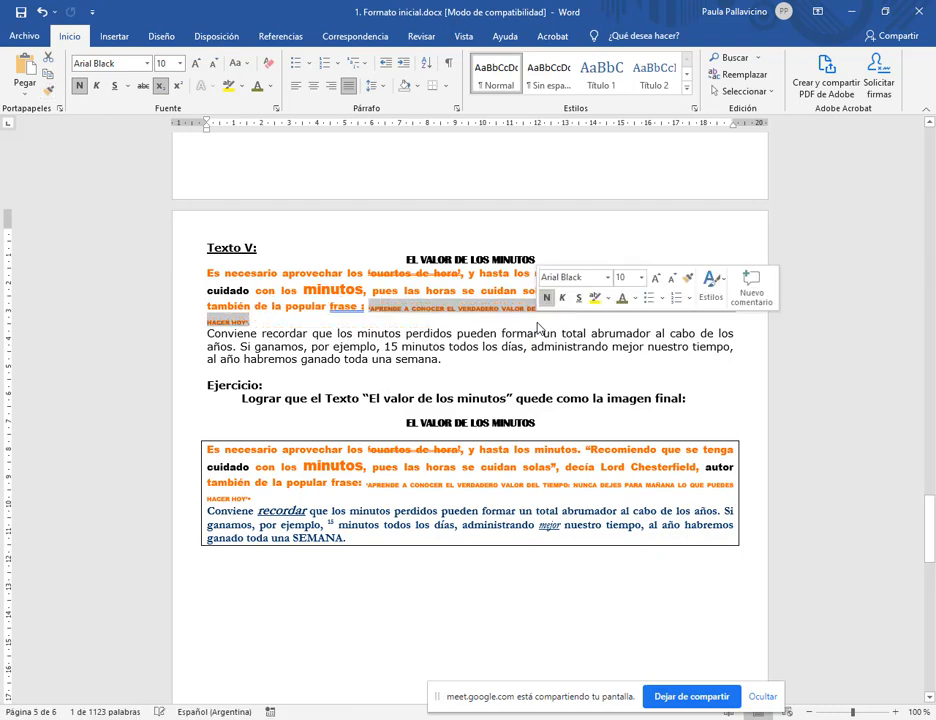
{"action": "left_click", "coordinate": [445, 333]}
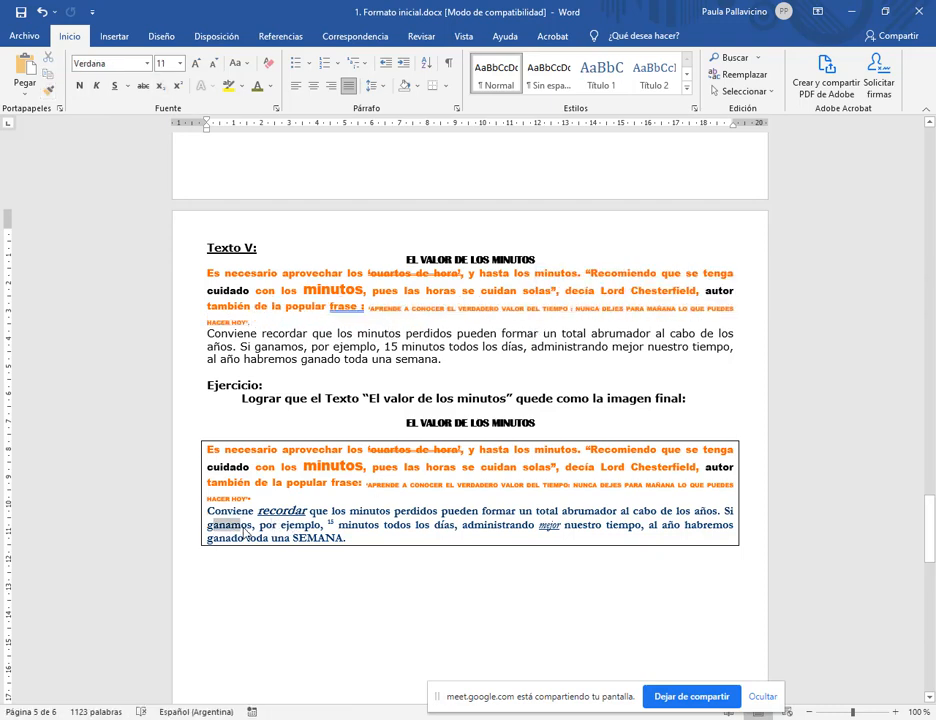
- Copy the blue Garamond 12 formatting of the sample's word "ganamos" onto Texto V's second body paragraph, starting "Conviene recordar"
{"action": "left_click_drag", "start_coordinate": [214, 525], "coordinate": [241, 525]}
{"action": "left_click", "coordinate": [47, 91]}
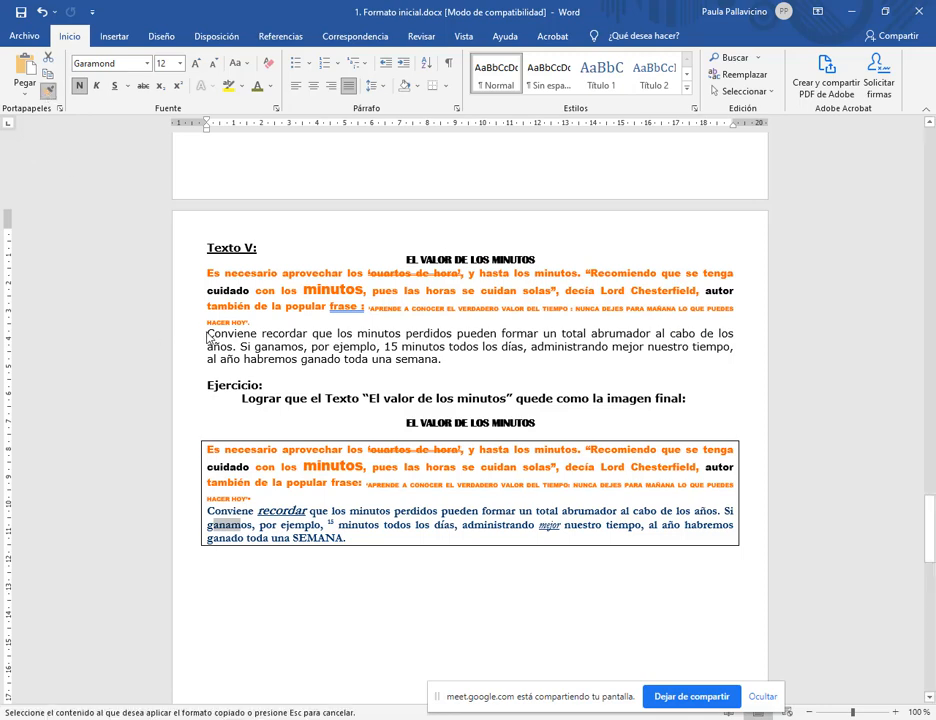
{"action": "mouse_move", "coordinate": [207, 342]}
{"action": "left_mouse_down"}
{"action": "mouse_move", "coordinate": [475, 366]}
{"action": "mouse_move", "coordinate": [441, 372]}
{"action": "mouse_move", "coordinate": [448, 368]}
{"action": "left_mouse_up"}
{"action": "left_click", "coordinate": [390, 363]}
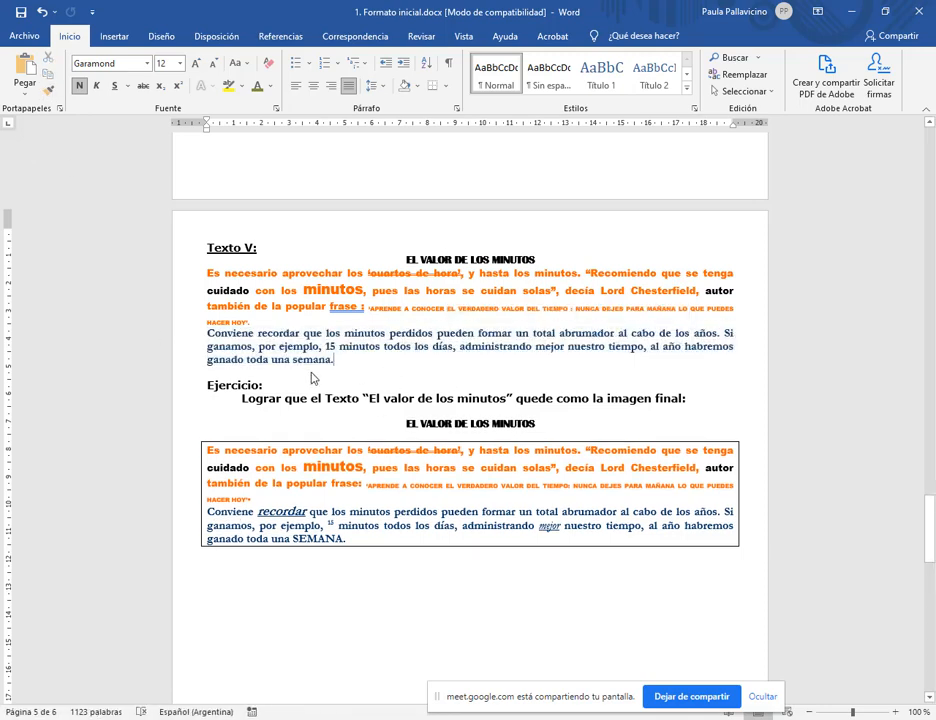
- Copy the 14-point bold, italic, underlined formatting of the sample's word "recordar" onto "recordar" in Texto V
{"action": "double_click", "coordinate": [282, 511]}
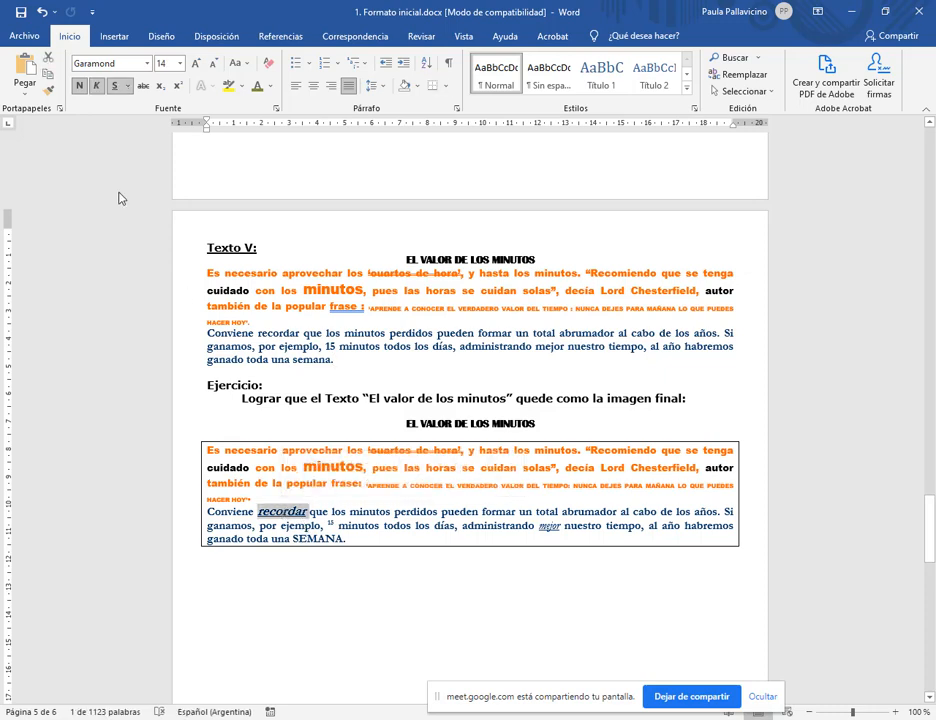
{"action": "left_click", "coordinate": [50, 97]}
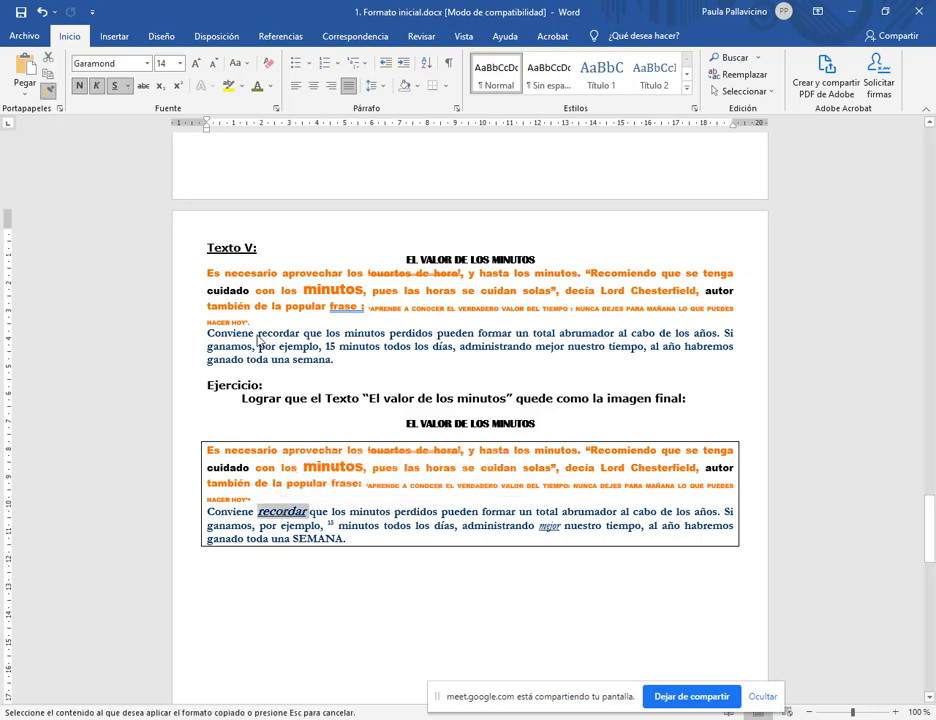
{"action": "left_click_drag", "start_coordinate": [278, 340], "coordinate": [304, 336]}
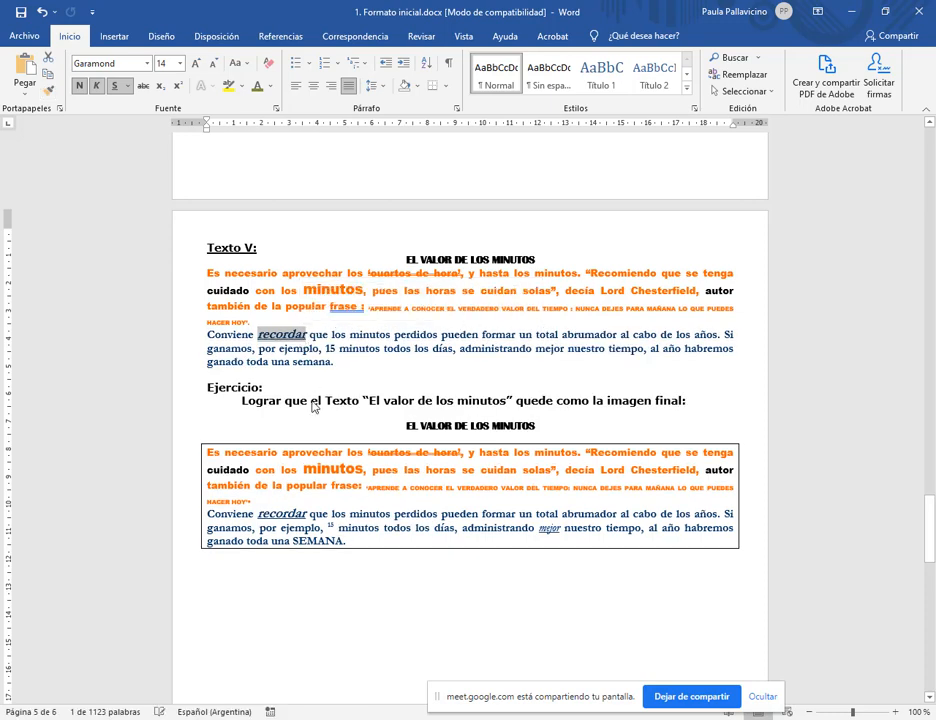
- Copy the italic, underlined Garamond 12 formatting of the sample's word "mejor" onto "mejor" in Texto V
{"action": "double_click", "coordinate": [549, 528]}
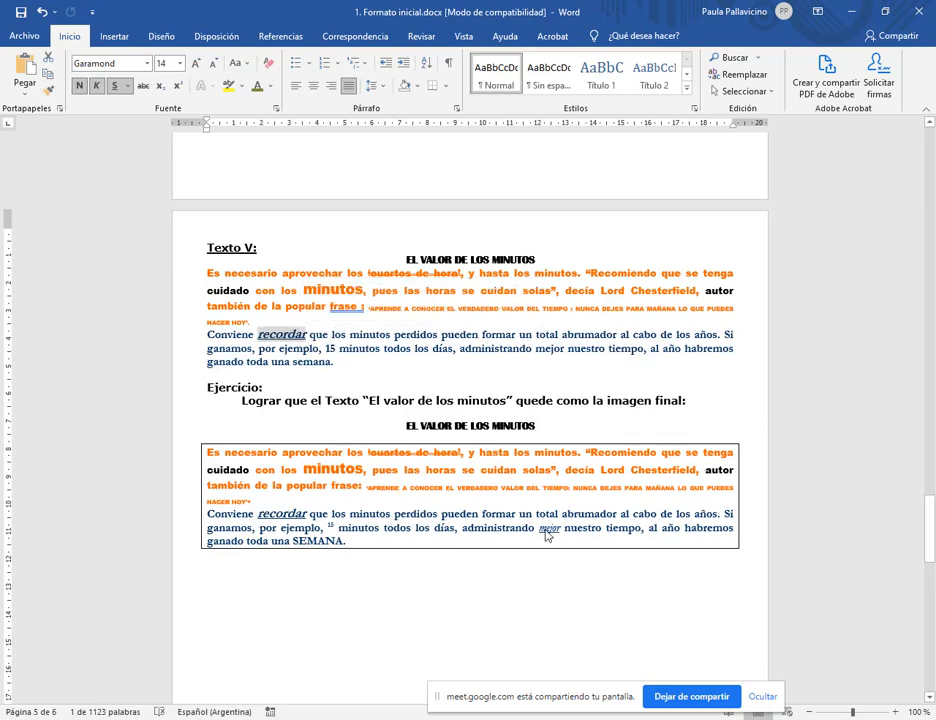
{"action": "left_click", "coordinate": [49, 91]}
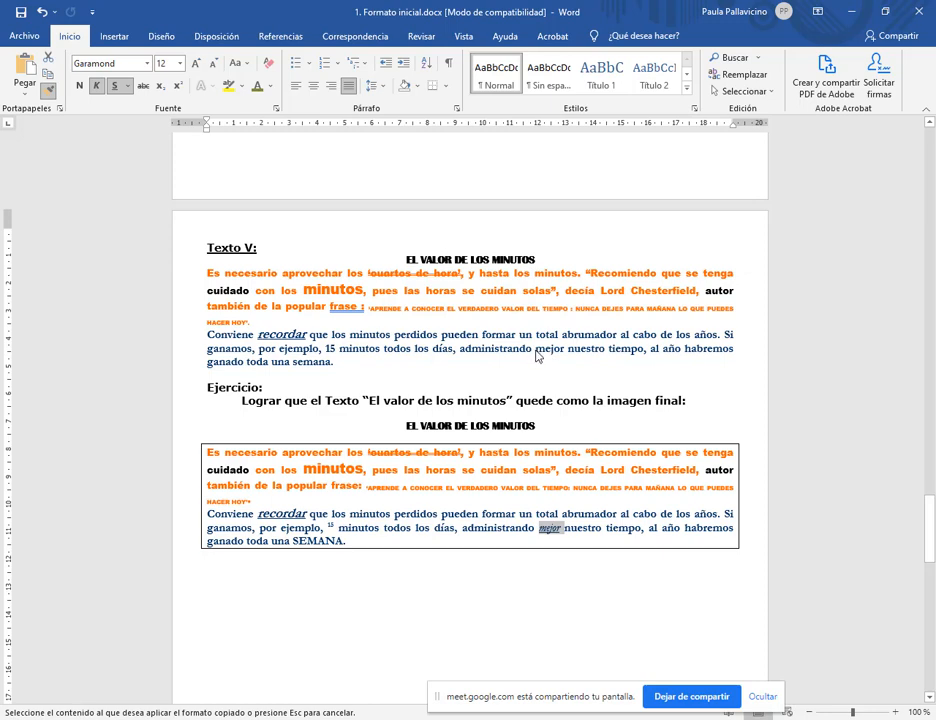
{"action": "mouse_move", "coordinate": [537, 355]}
{"action": "left_mouse_down"}
{"action": "mouse_move", "coordinate": [560, 355]}
{"action": "mouse_move", "coordinate": [562, 365]}
{"action": "left_mouse_up"}
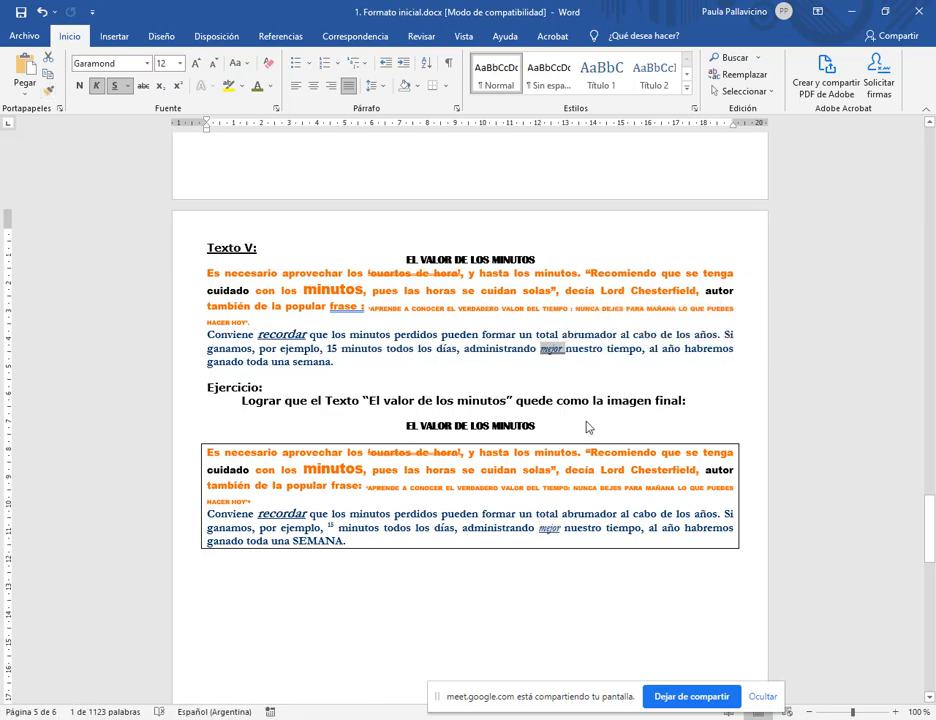
{"action": "left_click", "coordinate": [619, 528]}
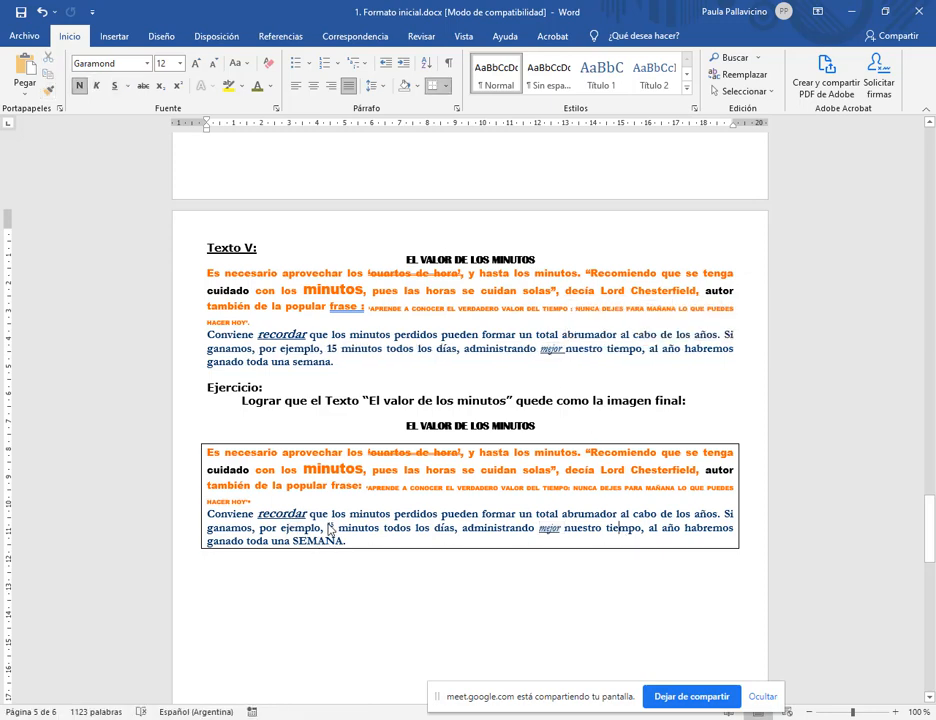
- Copy the superscript formatting of the sample's number "15" onto the "15" in Texto V's second body paragraph
{"action": "double_click", "coordinate": [328, 527]}
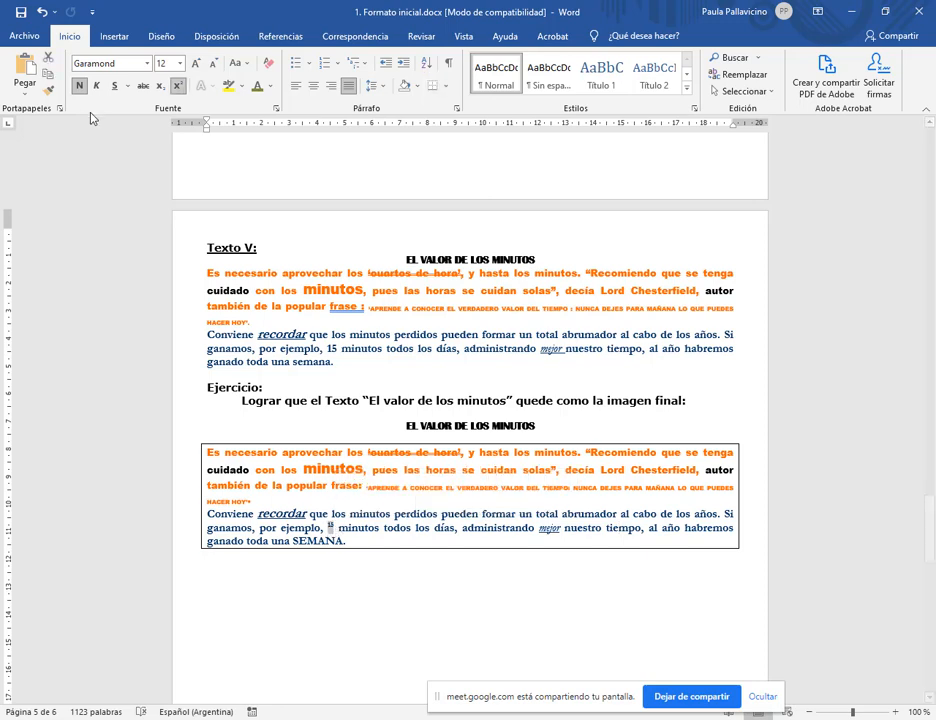
{"action": "left_click", "coordinate": [48, 92]}
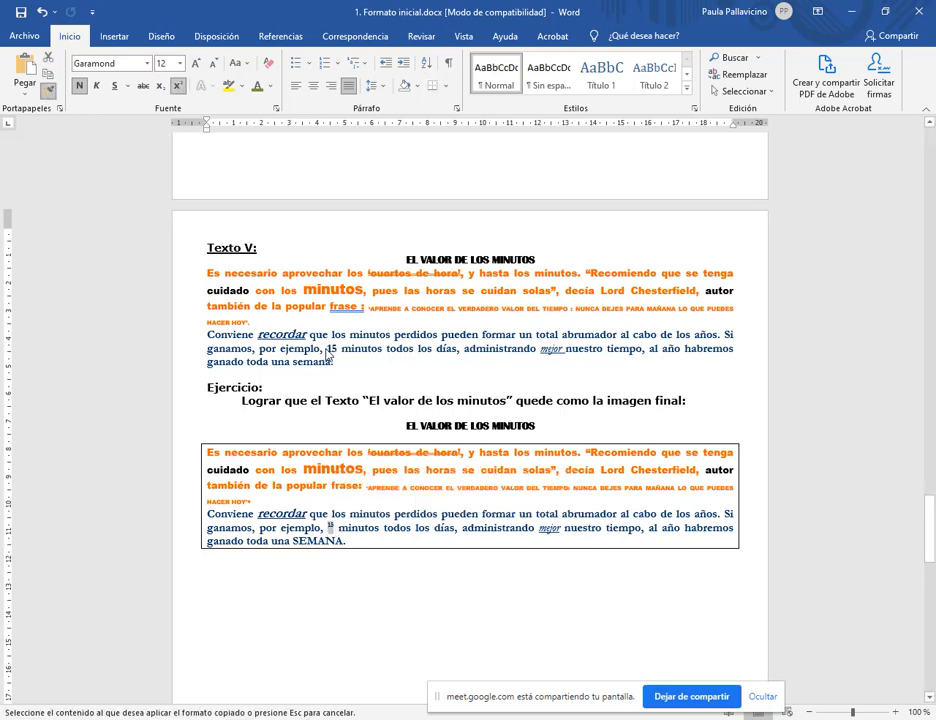
{"action": "left_click_drag", "start_coordinate": [326, 352], "coordinate": [340, 360]}
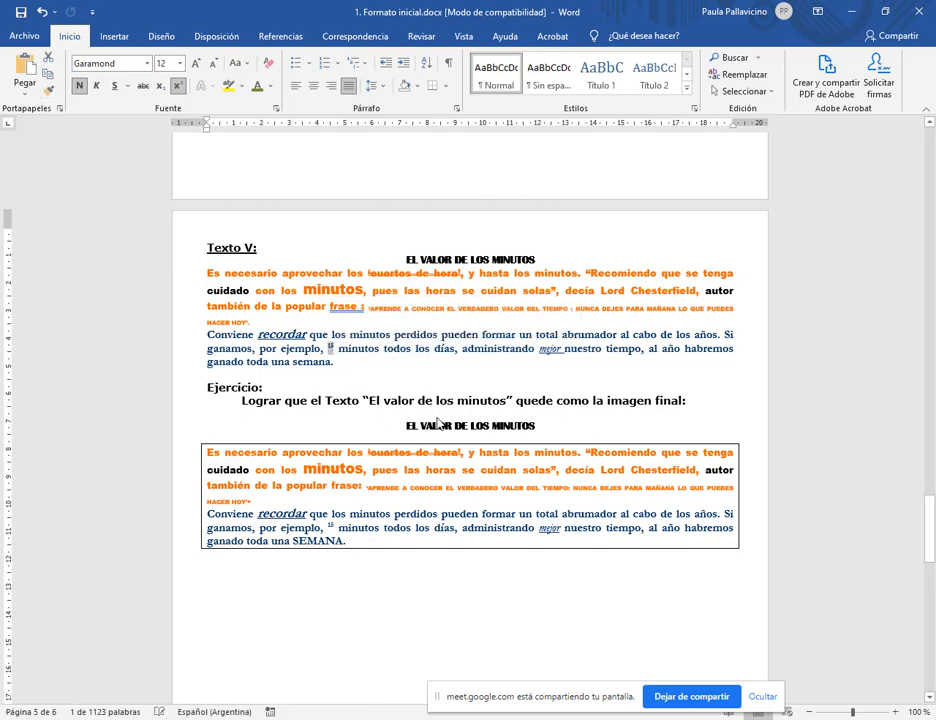
- Copy the all-caps formatting of the sample's word "SEMANA" onto "semana" at the end of Texto V
{"action": "double_click", "coordinate": [304, 541]}
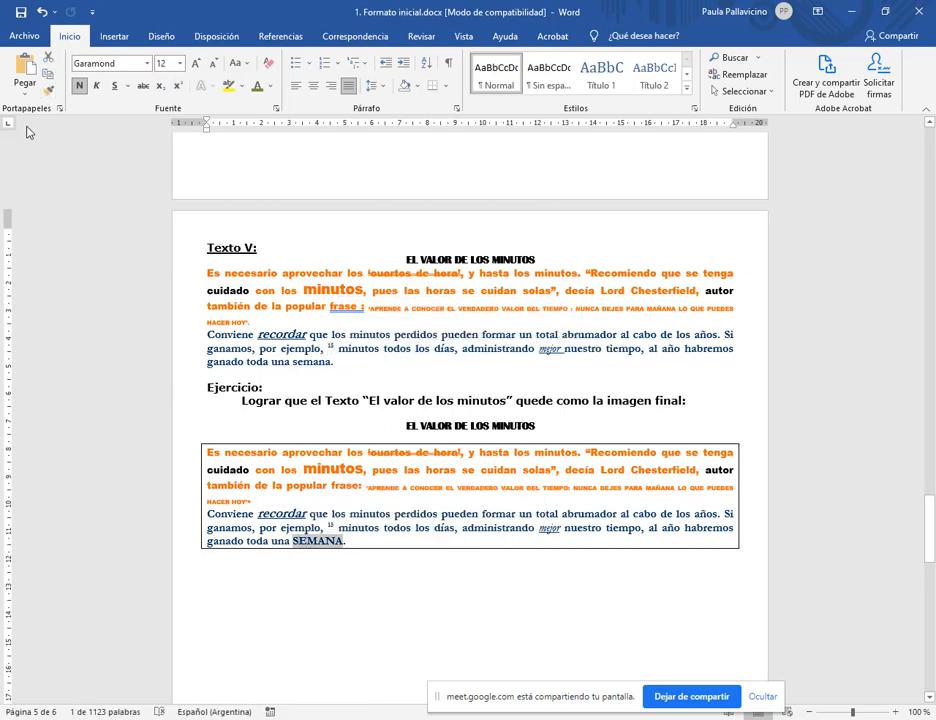
{"action": "left_click", "coordinate": [48, 92]}
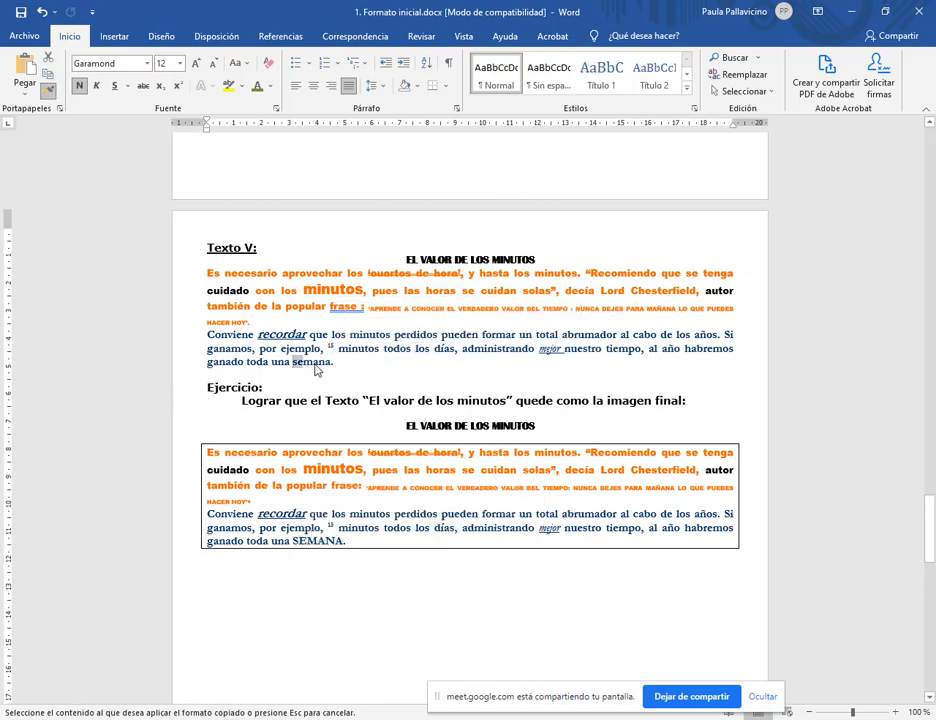
{"action": "left_click_drag", "start_coordinate": [293, 362], "coordinate": [334, 363]}
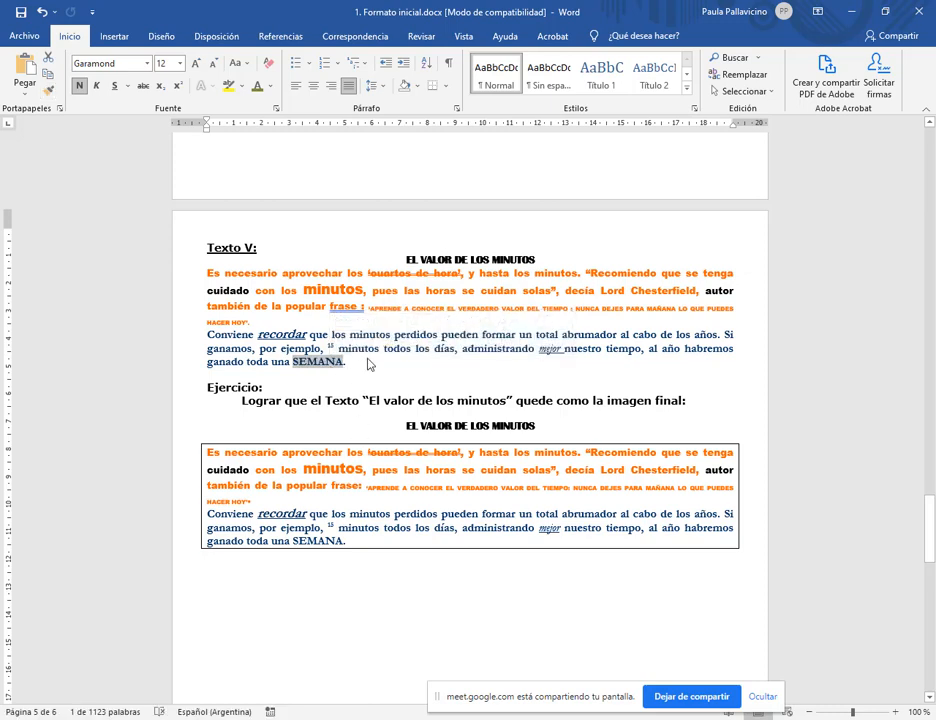
{"action": "left_click", "coordinate": [368, 361]}
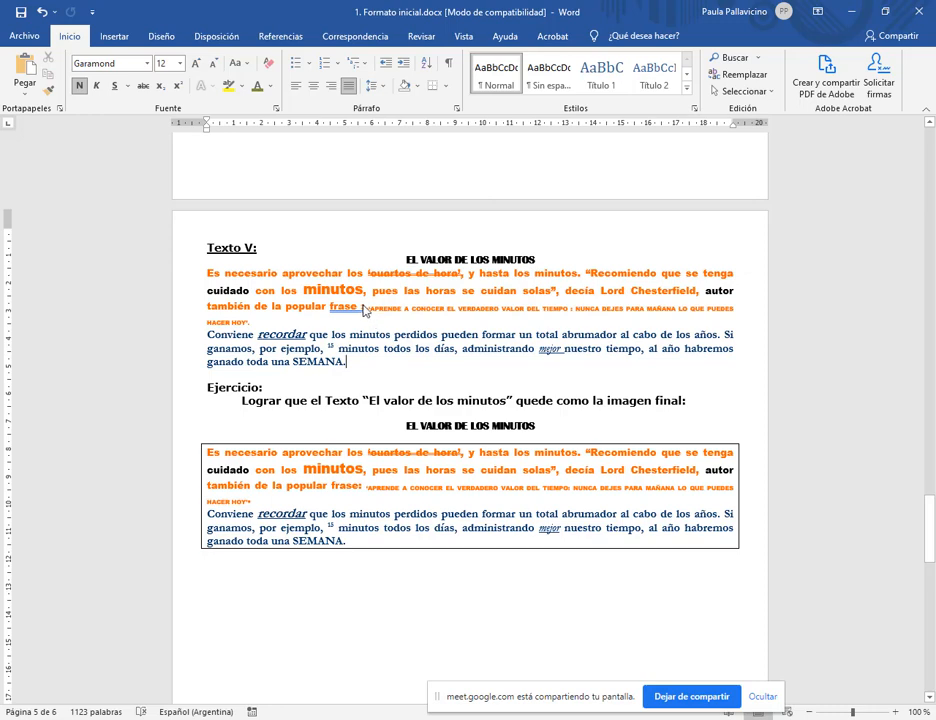
- Delete the extra spaces before the colons following "frase" and "TIEMPO" in Texto V
{"action": "left_click", "coordinate": [363, 308]}
{"action": "key", "text": "BackSpace"}
{"action": "left_click", "coordinate": [415, 360]}
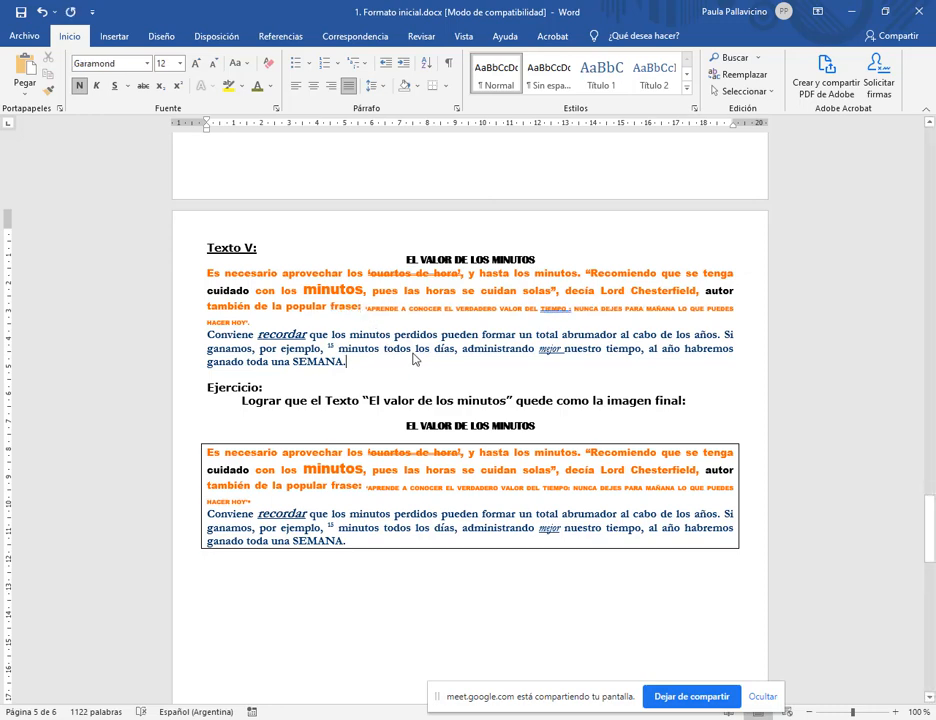
{"action": "left_click", "coordinate": [570, 310]}
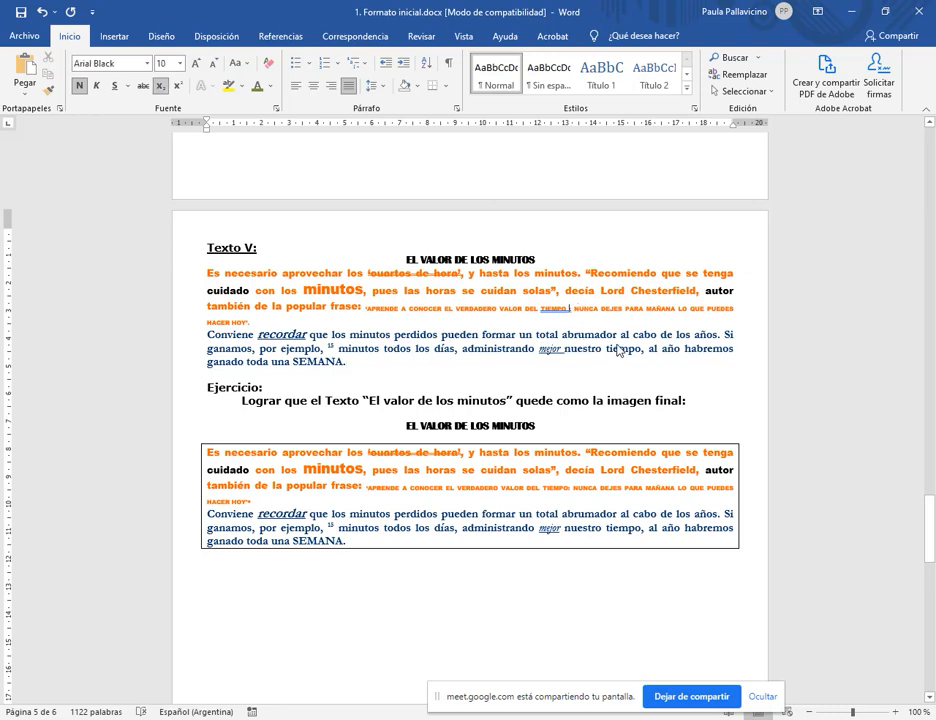
{"action": "key", "text": "BackSpace"}
{"action": "left_click", "coordinate": [524, 328]}
{"action": "key", "text": "BackSpace"}
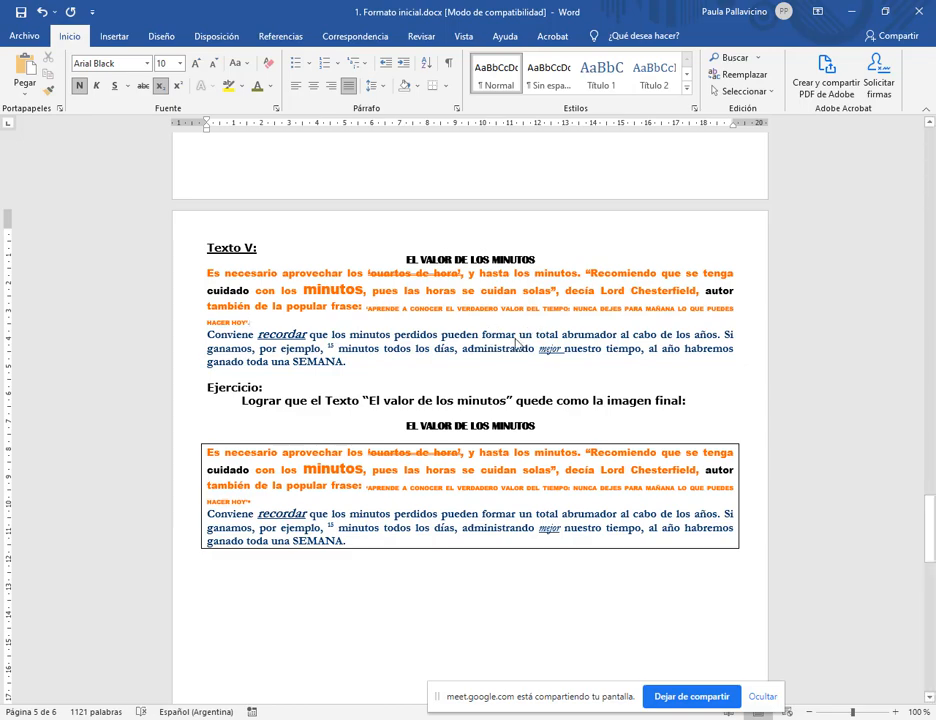
- In Texto VI, look at the spelling suggestions for "uzuario", "habra" and "miyones" without applying any
{"action": "scroll", "coordinate": [637, 445], "scroll_direction": "down", "scroll_amount": 15}
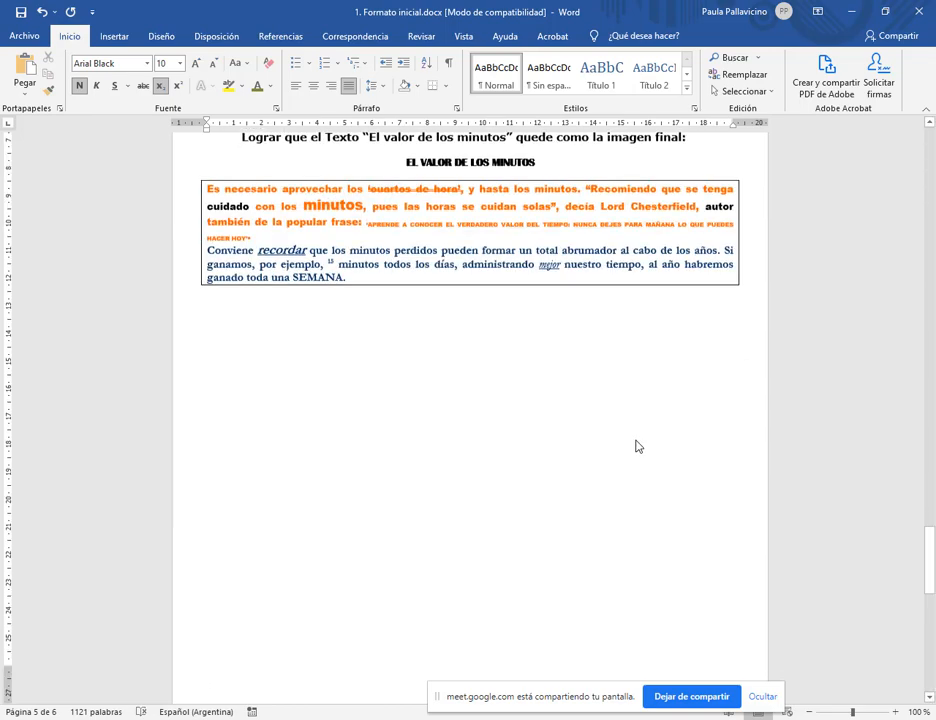
{"action": "scroll", "coordinate": [633, 440], "scroll_direction": "down", "scroll_amount": 5}
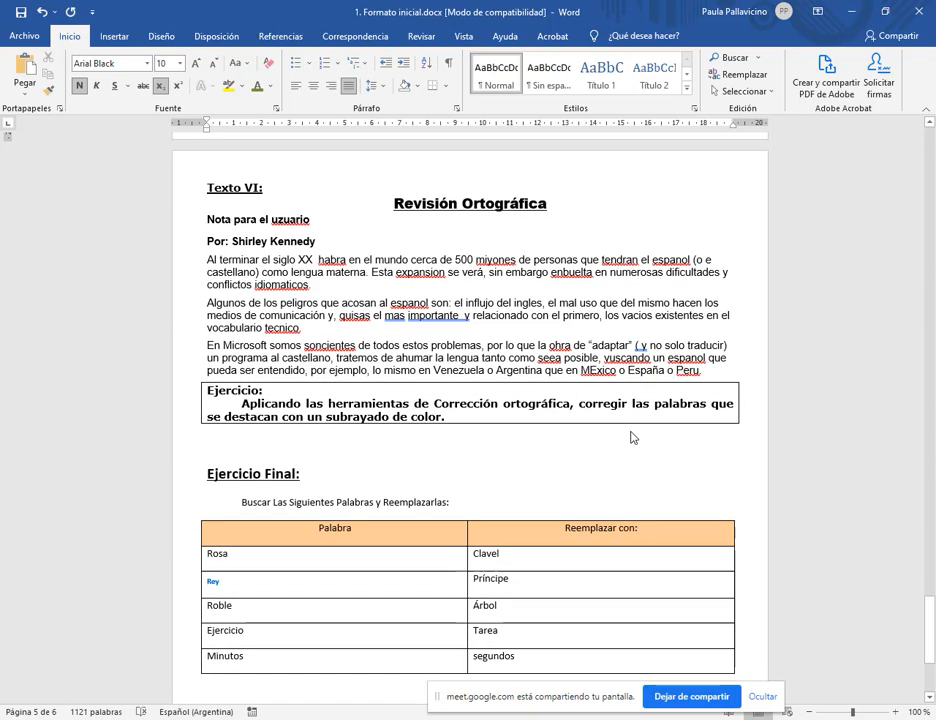
{"action": "left_click", "coordinate": [542, 286]}
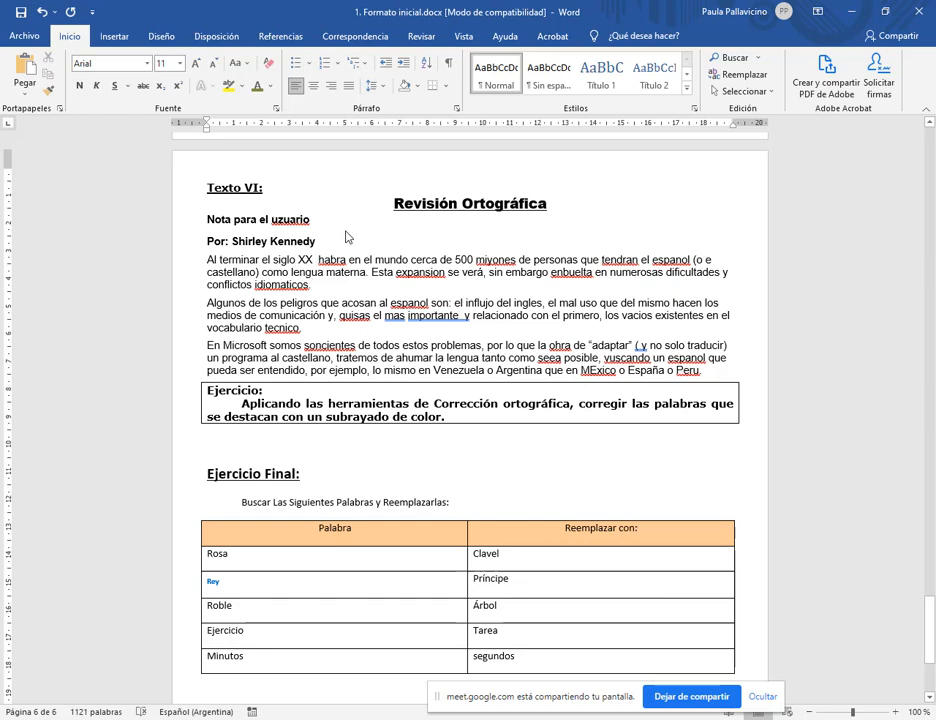
{"action": "right_click", "coordinate": [294, 225]}
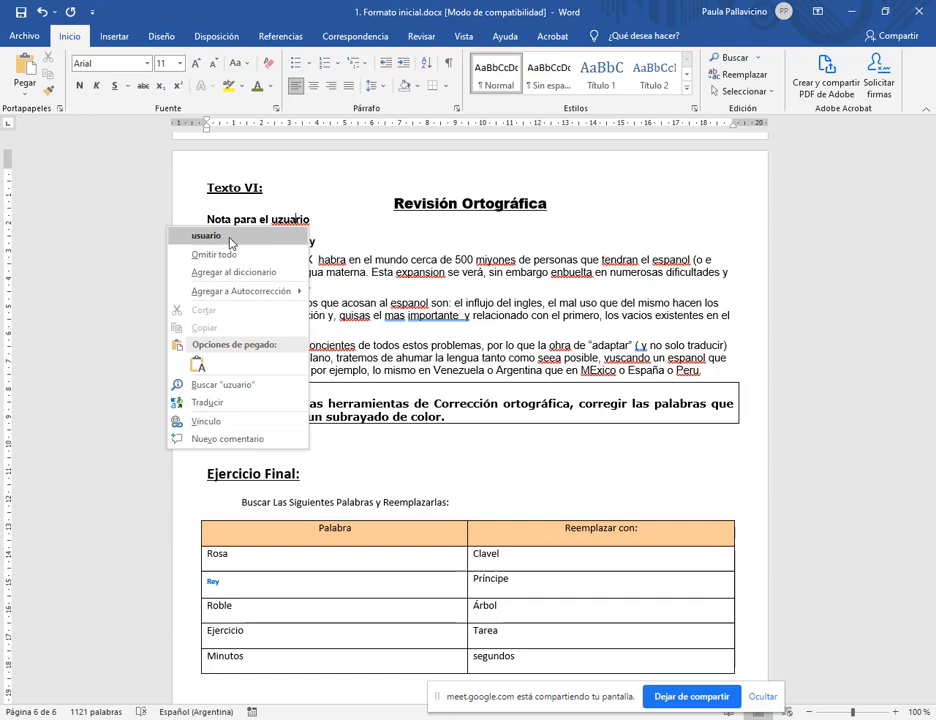
{"action": "left_click", "coordinate": [328, 245]}
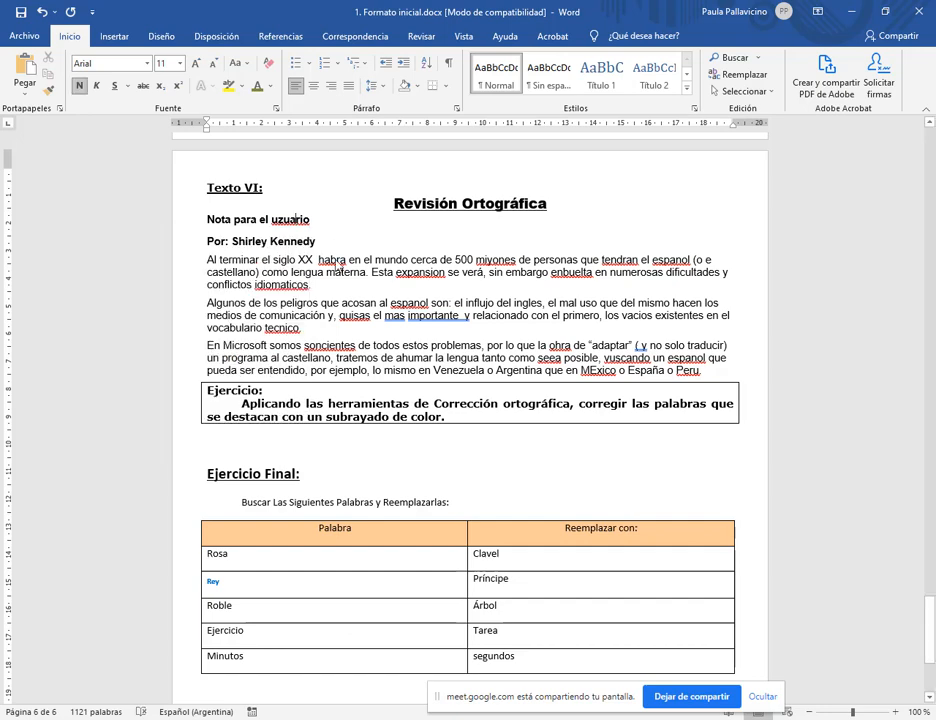
{"action": "right_click", "coordinate": [335, 263]}
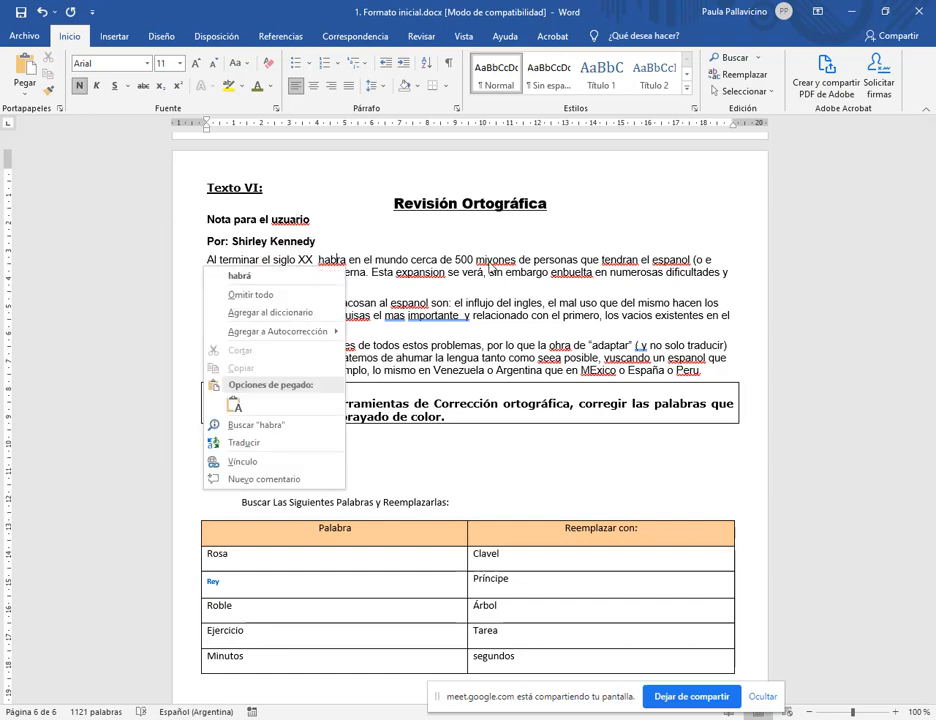
{"action": "right_click", "coordinate": [489, 265]}
{"action": "left_click", "coordinate": [552, 268]}
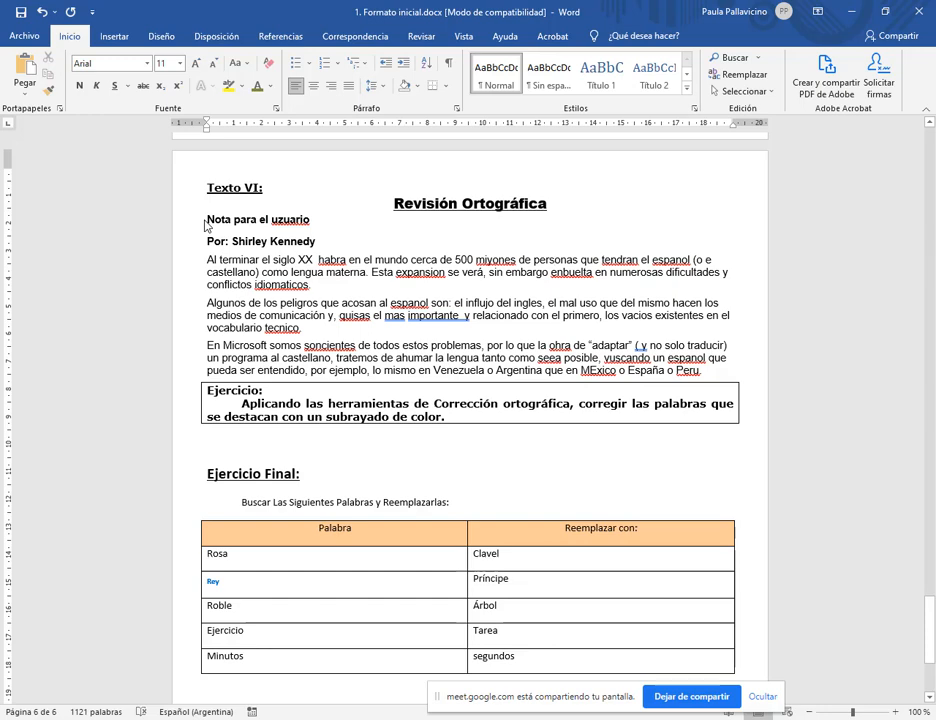
- Start a spelling and grammar check on Texto VI's body, from "Nota para el uzuario" through the paragraph ending in "Peru."
{"action": "left_click_drag", "start_coordinate": [212, 225], "coordinate": [310, 288]}
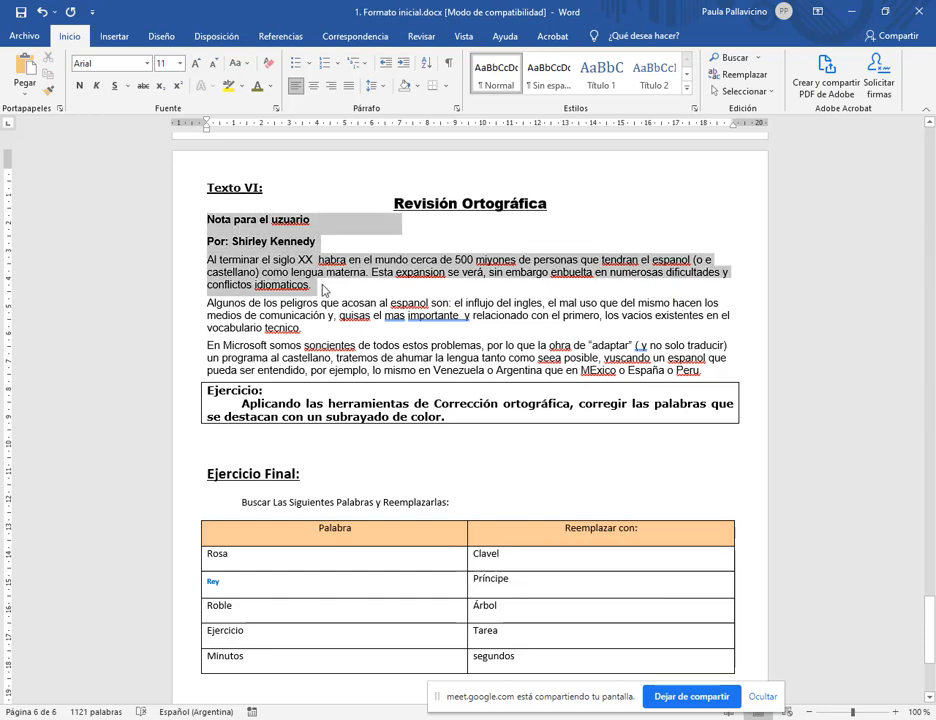
{"action": "left_click", "coordinate": [352, 303]}
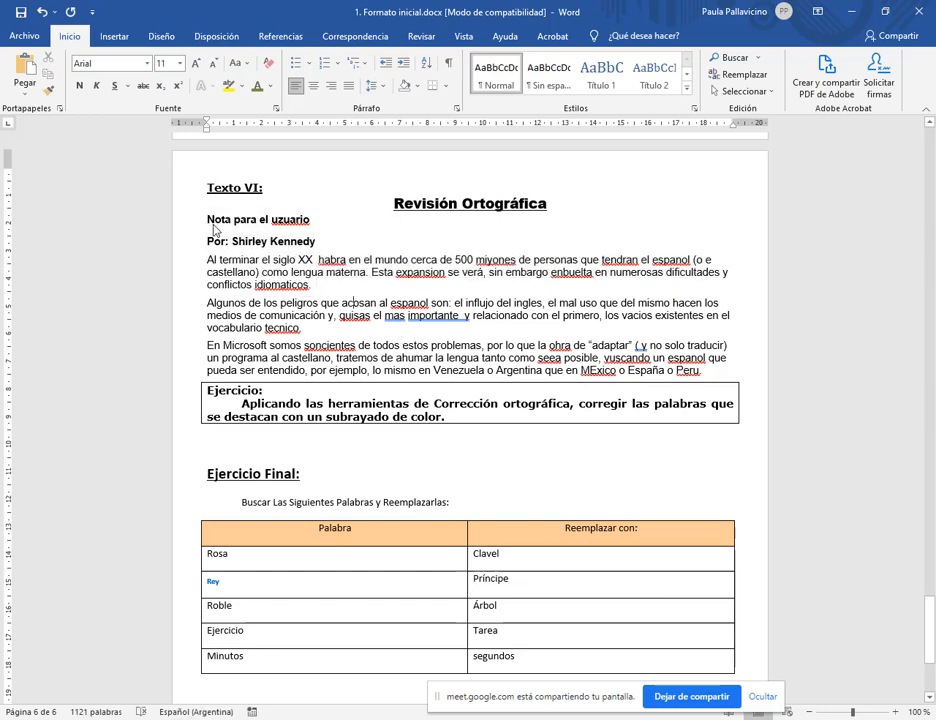
{"action": "left_click_drag", "start_coordinate": [208, 224], "coordinate": [707, 372]}
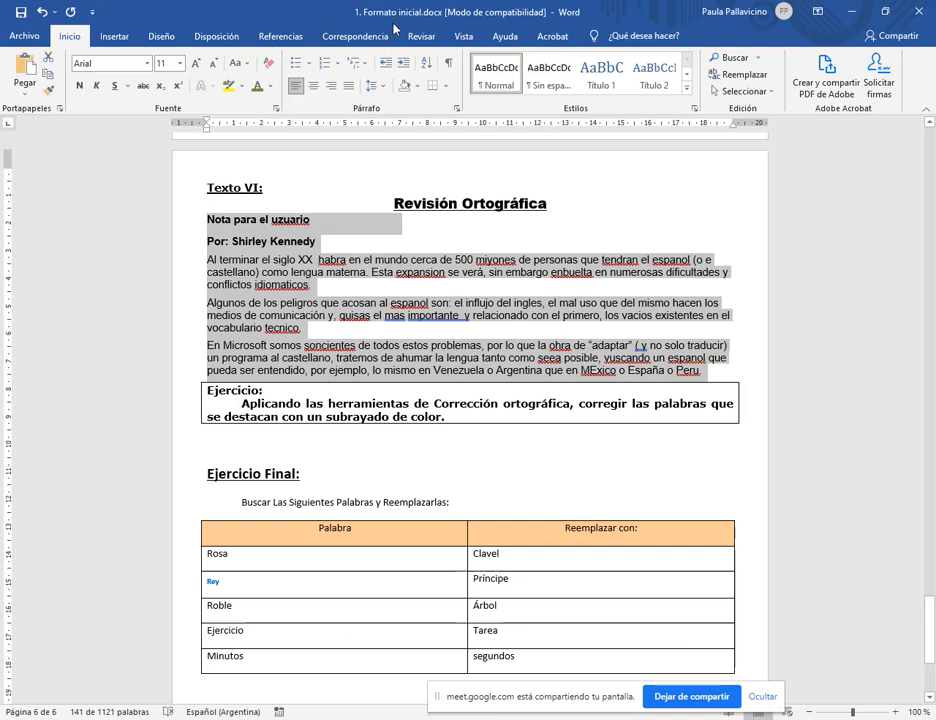
{"action": "left_click_drag", "start_coordinate": [437, 47], "coordinate": [441, 57]}
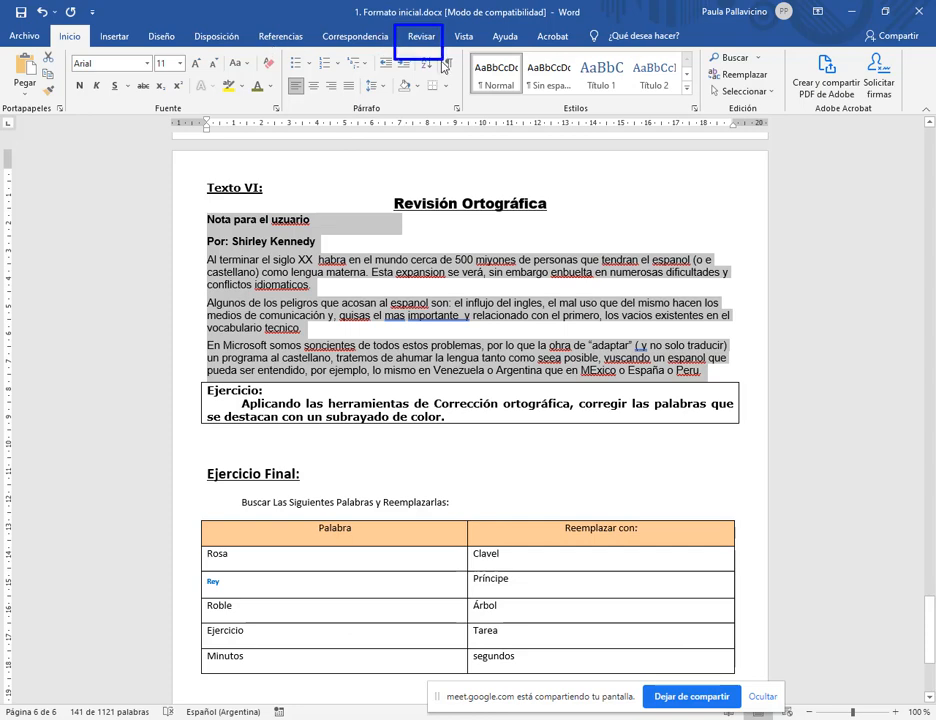
{"action": "key", "text": "Escape"}
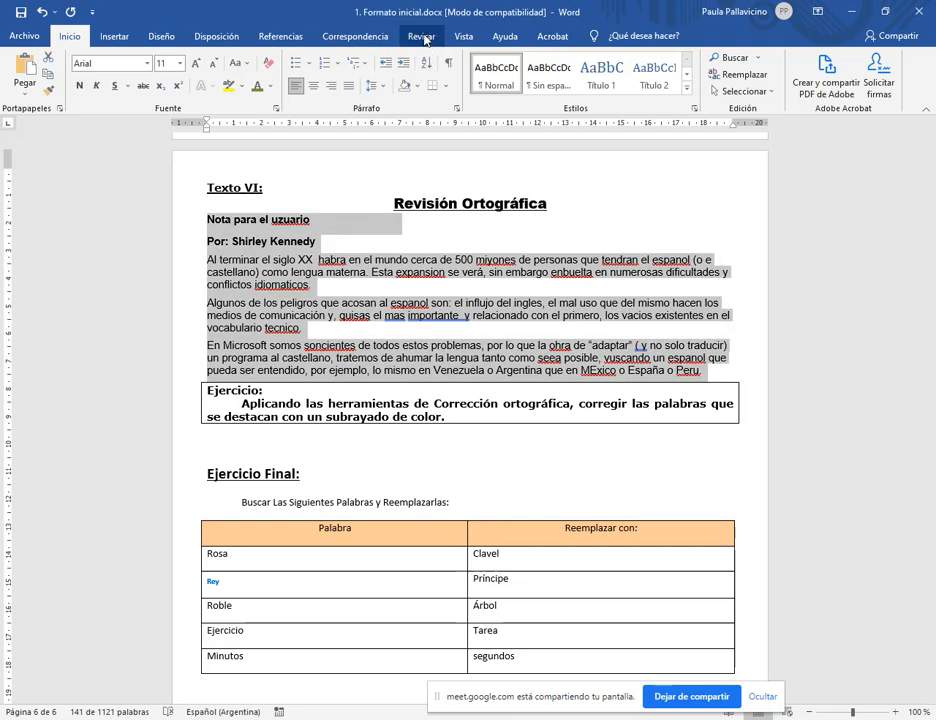
{"action": "left_click", "coordinate": [422, 37]}
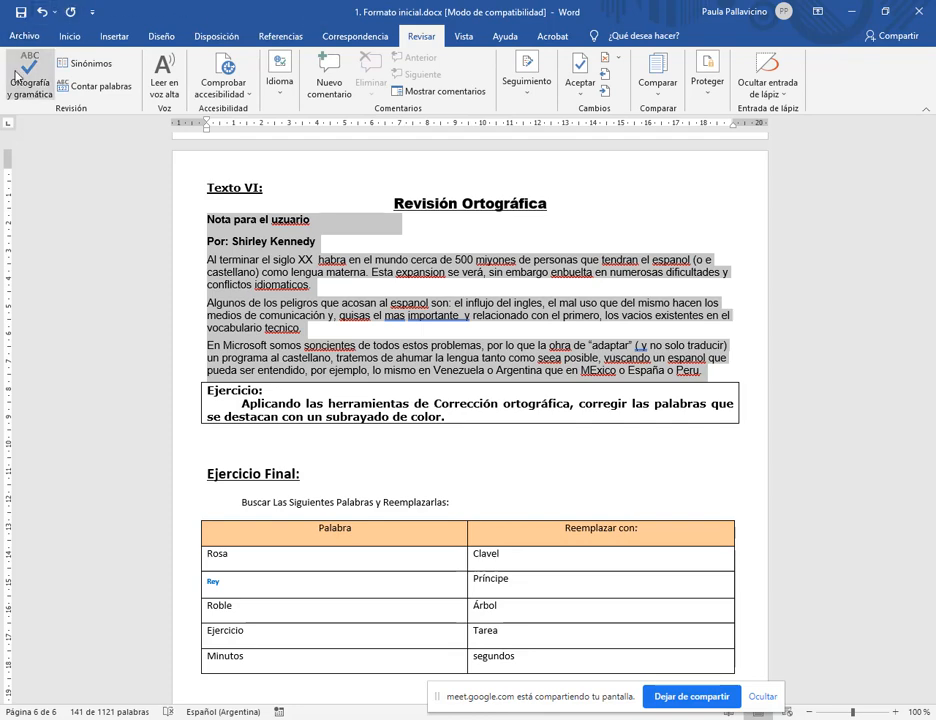
{"action": "left_click", "coordinate": [16, 75]}
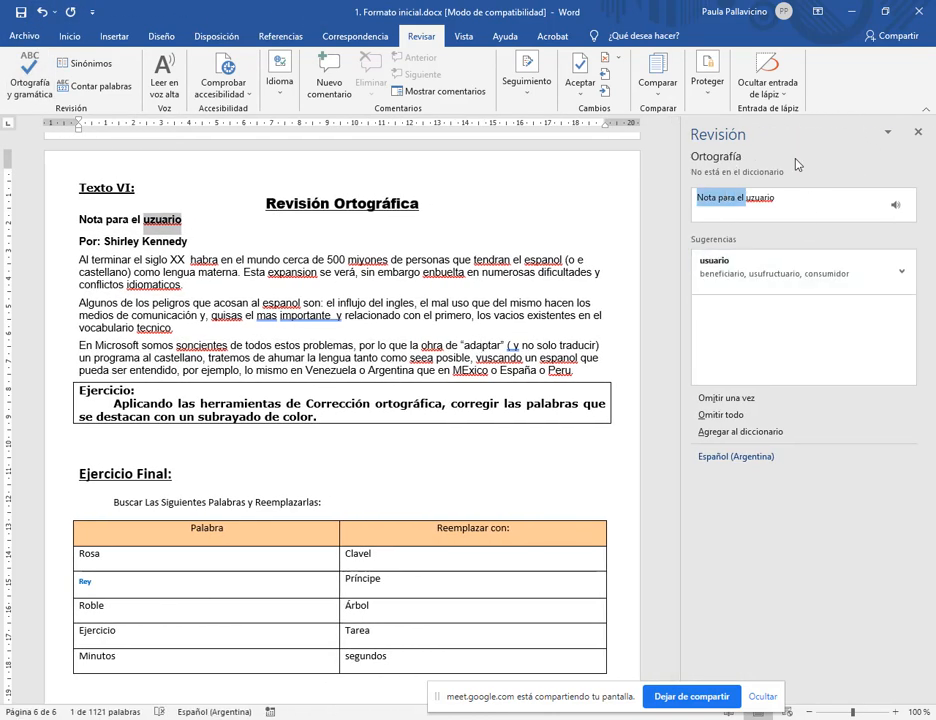
- Accept the suggested corrections "usuario", "habrá", "millones", "tendrán", "español", single-spaced "XX habrá" and "expansión" in Texto VI
{"action": "left_click", "coordinate": [767, 204]}
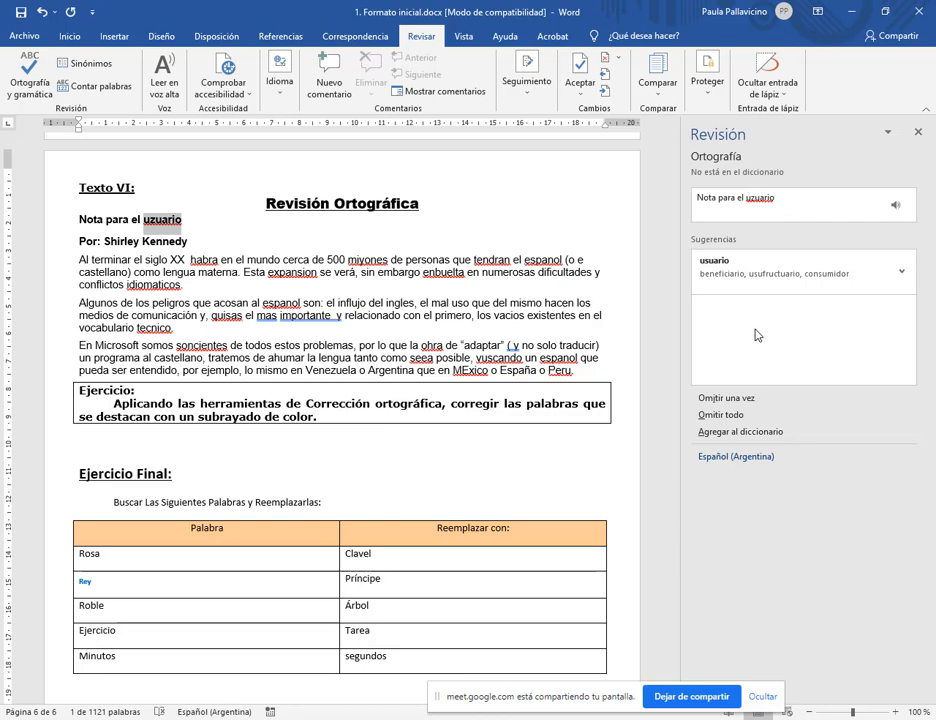
{"action": "left_click", "coordinate": [716, 264]}
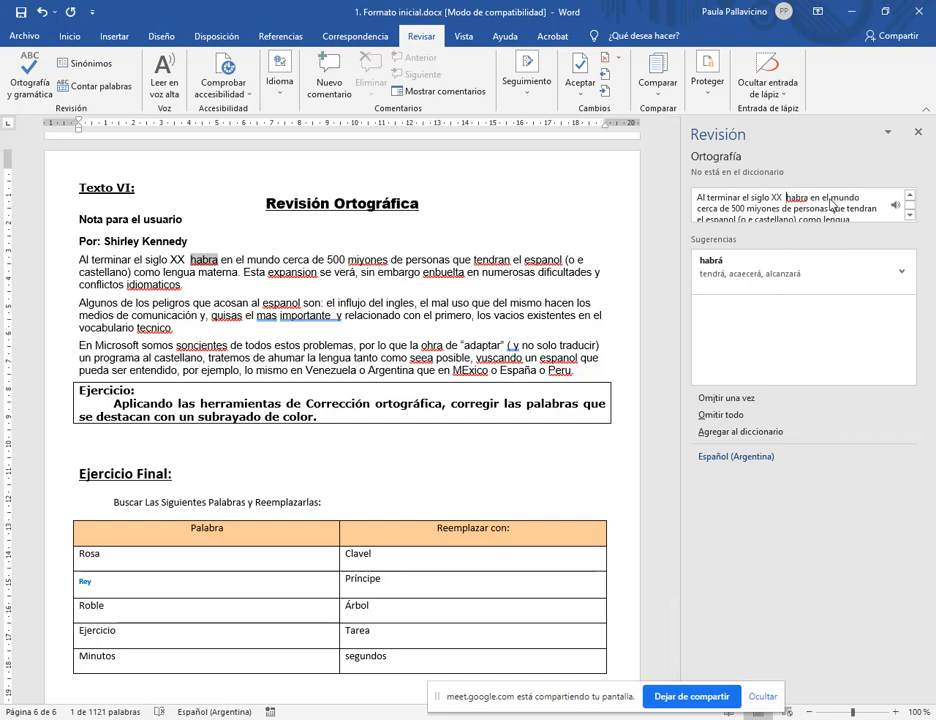
{"action": "left_click", "coordinate": [831, 286]}
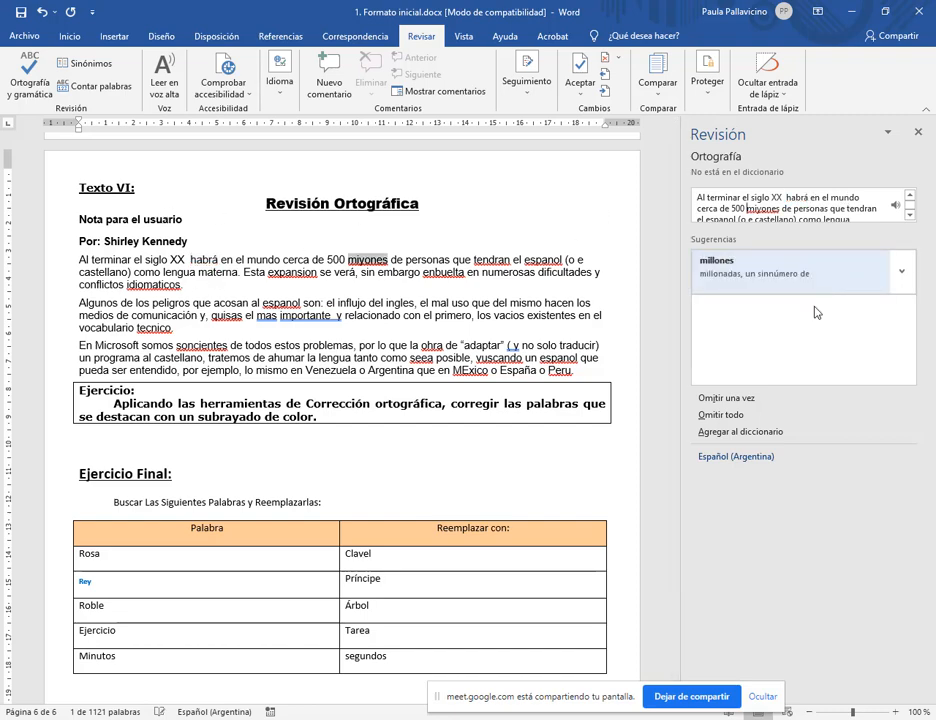
{"action": "left_click", "coordinate": [707, 277]}
{"action": "left_click", "coordinate": [720, 274]}
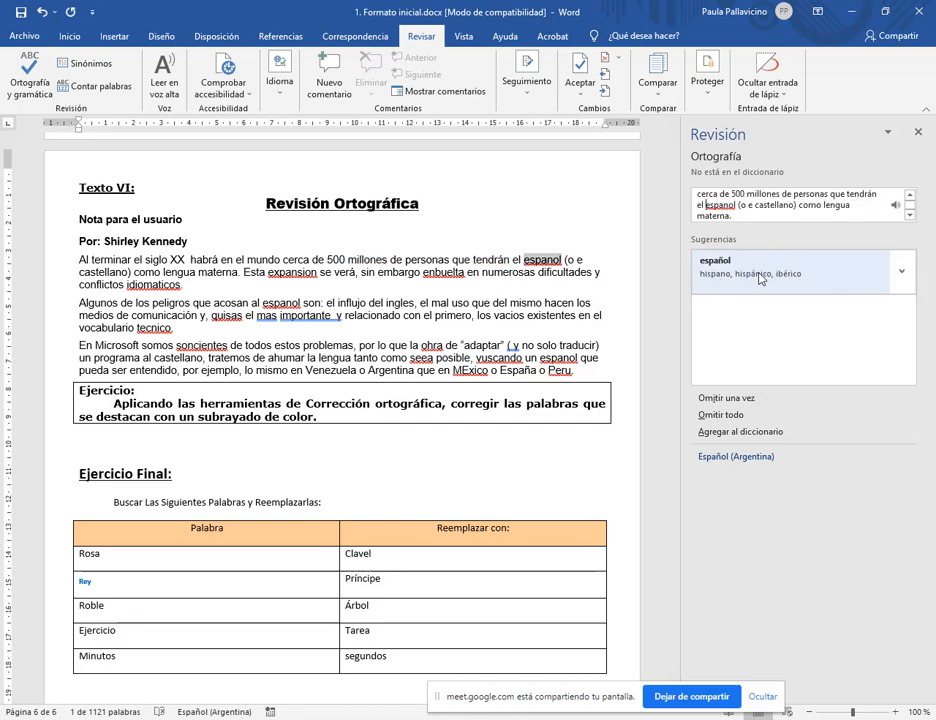
{"action": "left_click", "coordinate": [719, 289]}
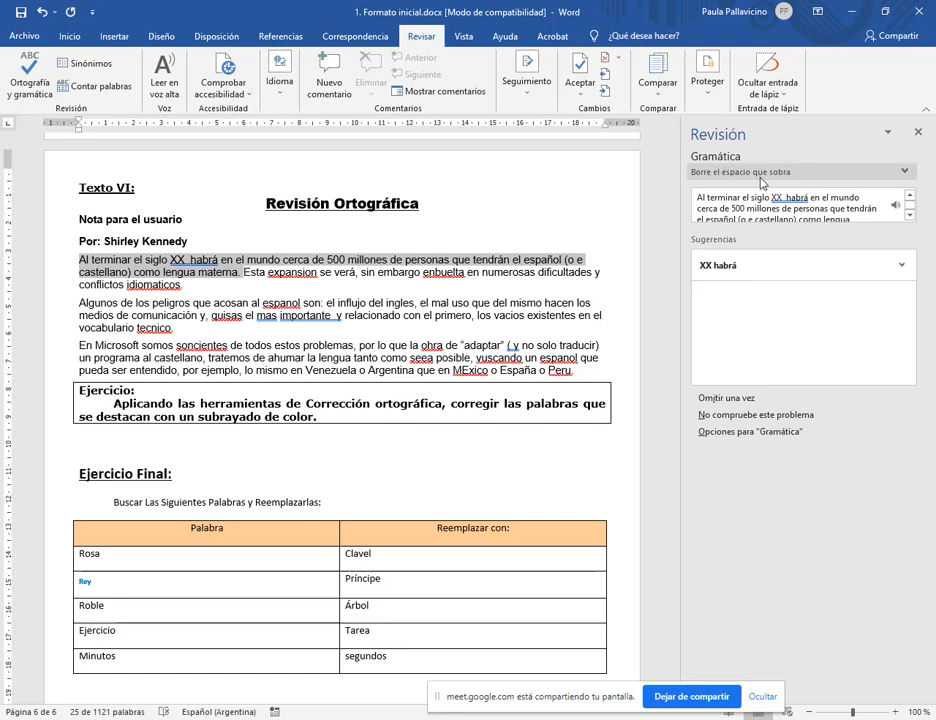
{"action": "left_click", "coordinate": [727, 273]}
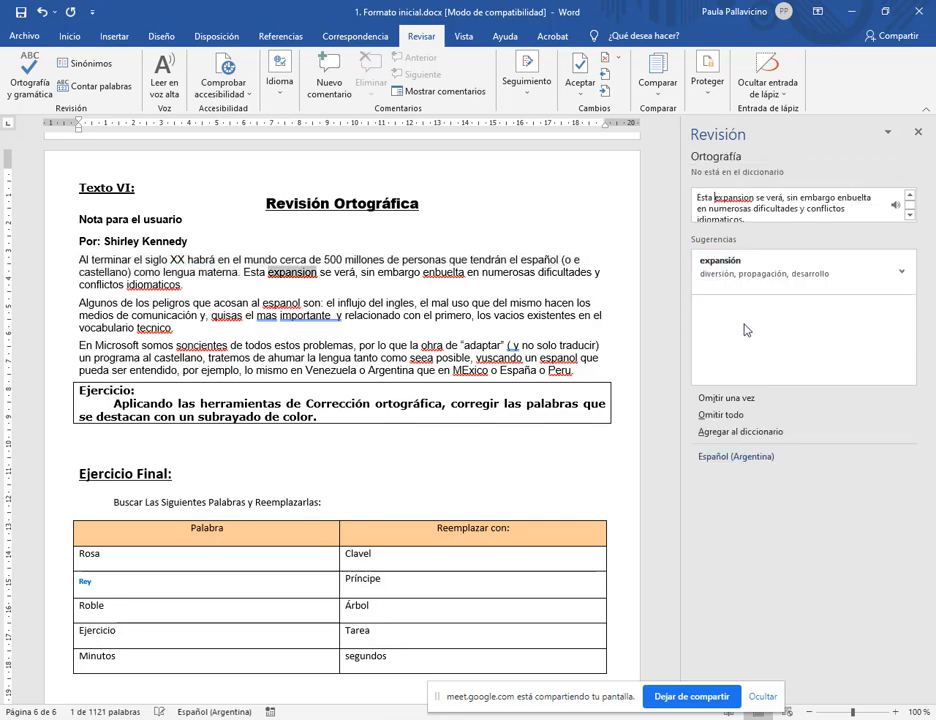
{"action": "left_click", "coordinate": [754, 268]}
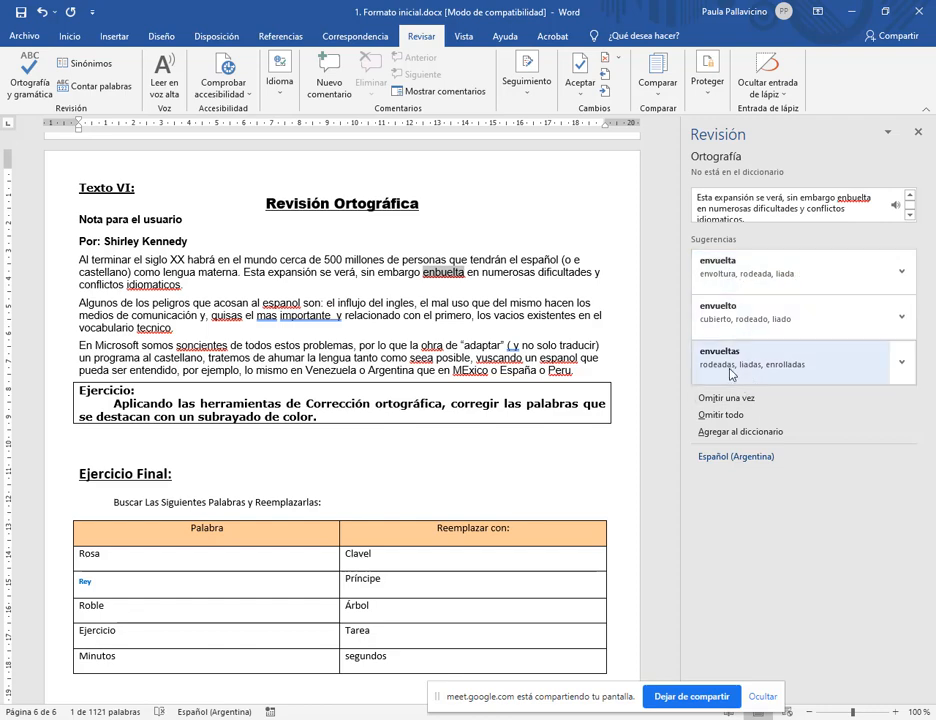
- Accept the suggested corrections "envuelta", "idiomáticos" and "embargo," in Texto VI's first paragraph
{"action": "left_click", "coordinate": [748, 268]}
{"action": "left_click", "coordinate": [749, 268]}
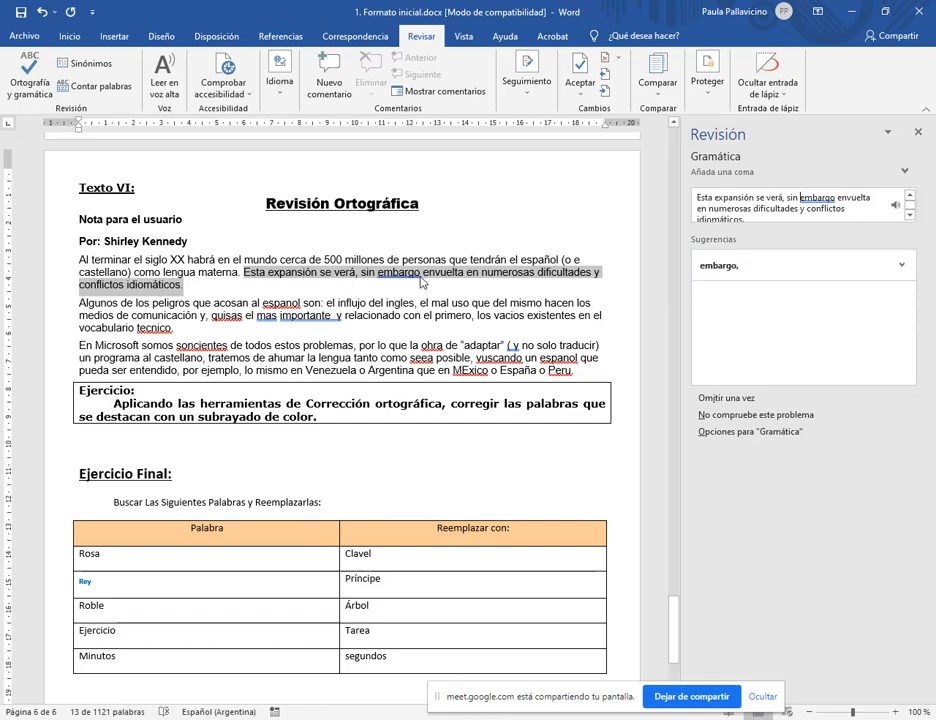
{"action": "left_click", "coordinate": [768, 270]}
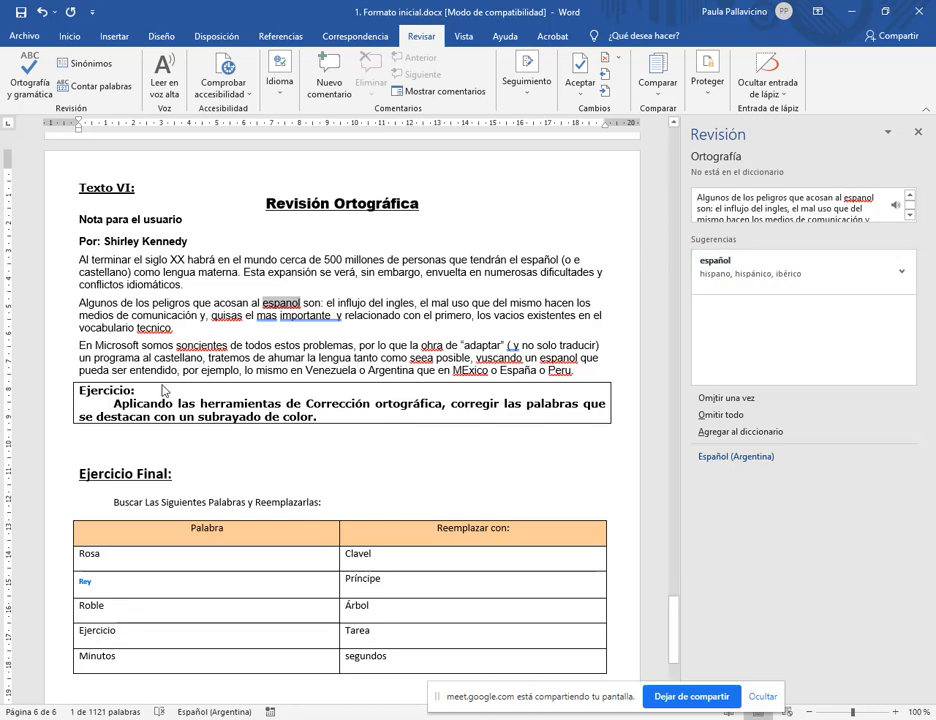
- Accept "español", "quizás", "más", "técnico" and single-spaced "importante y" in Texto VI's second paragraph, and ignore the "de las ingles" suggestion once
{"action": "left_click", "coordinate": [829, 277]}
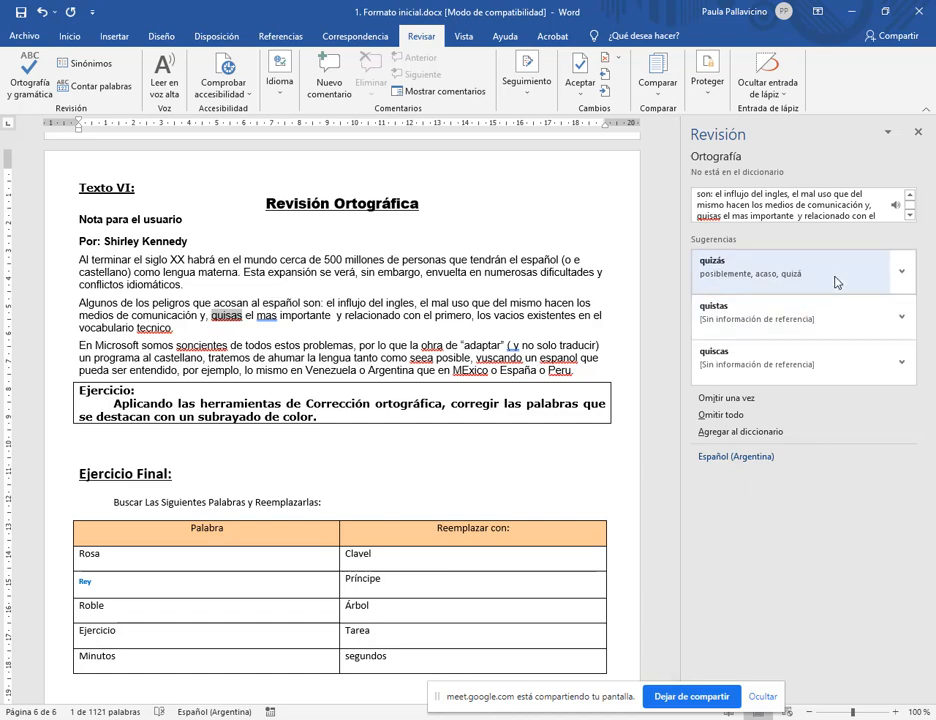
{"action": "left_click", "coordinate": [755, 277]}
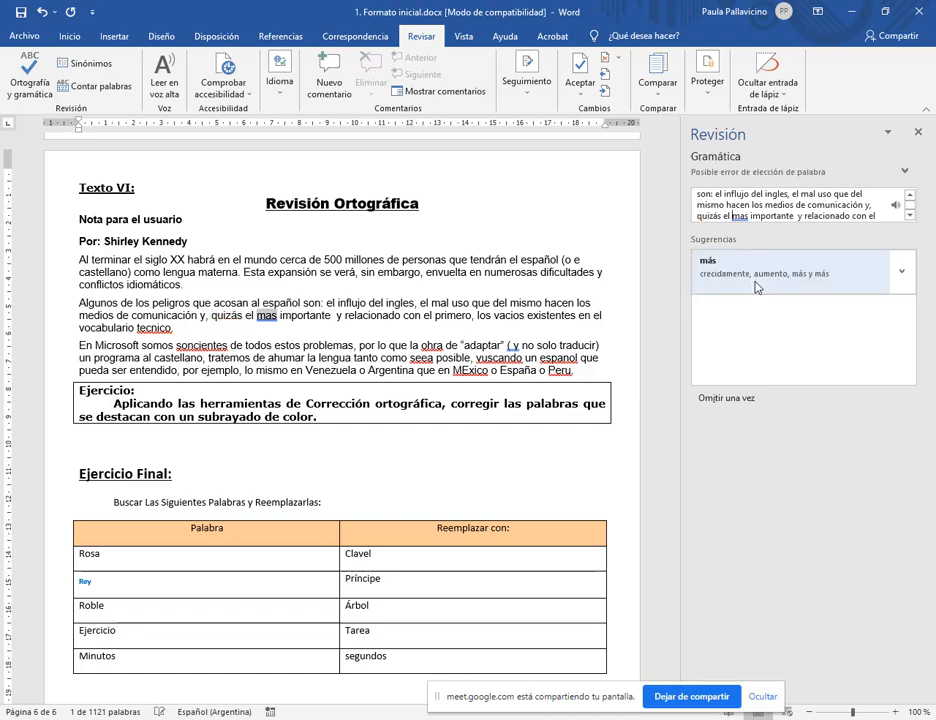
{"action": "left_click", "coordinate": [747, 268]}
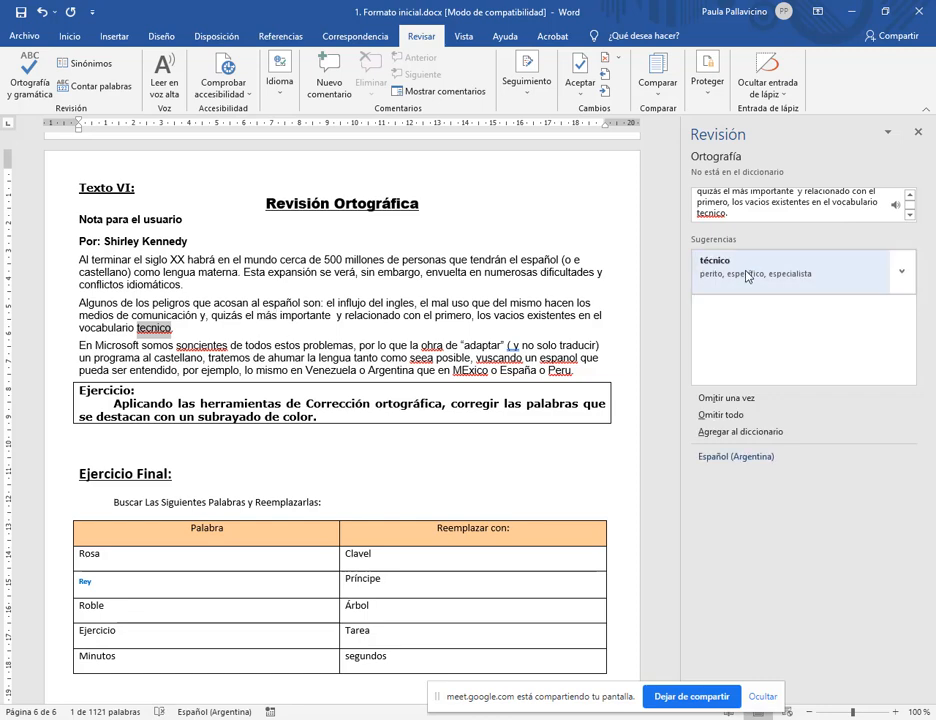
{"action": "left_click", "coordinate": [747, 268]}
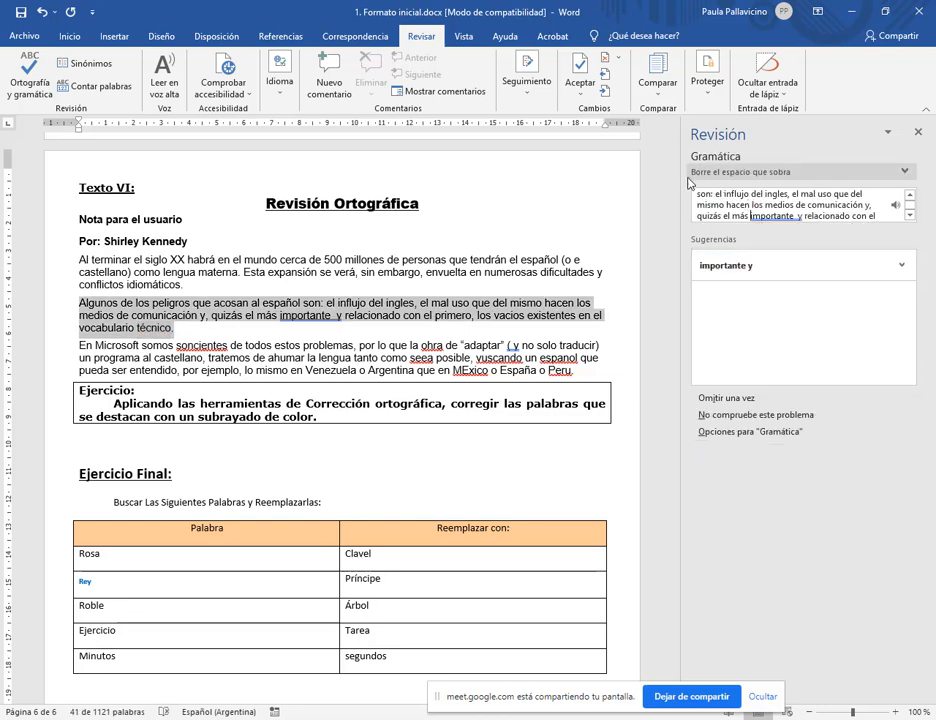
{"action": "left_click", "coordinate": [725, 266]}
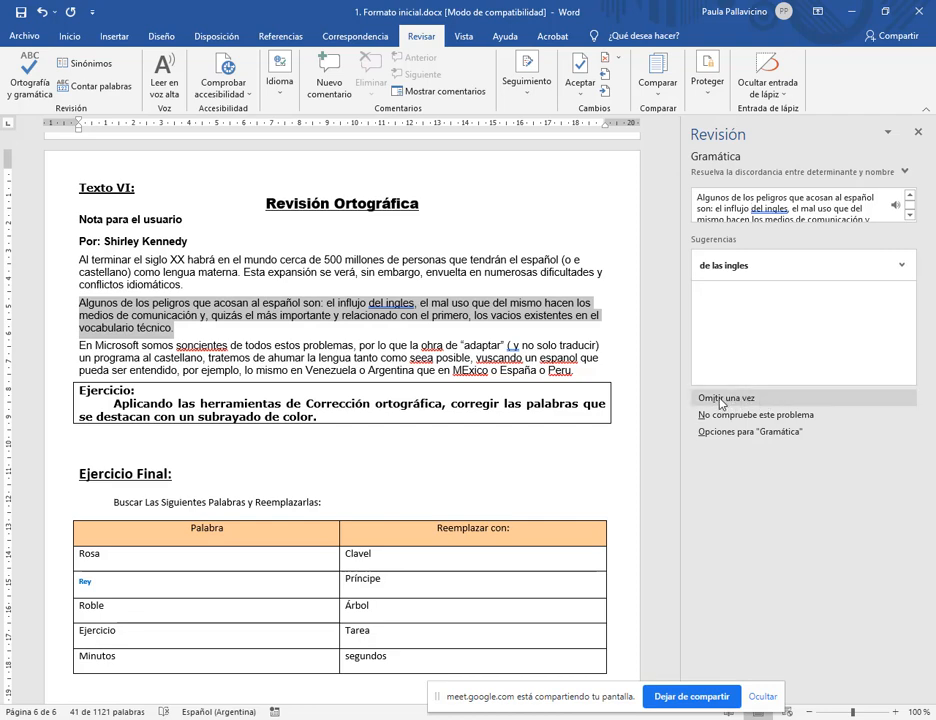
{"action": "left_click", "coordinate": [721, 399]}
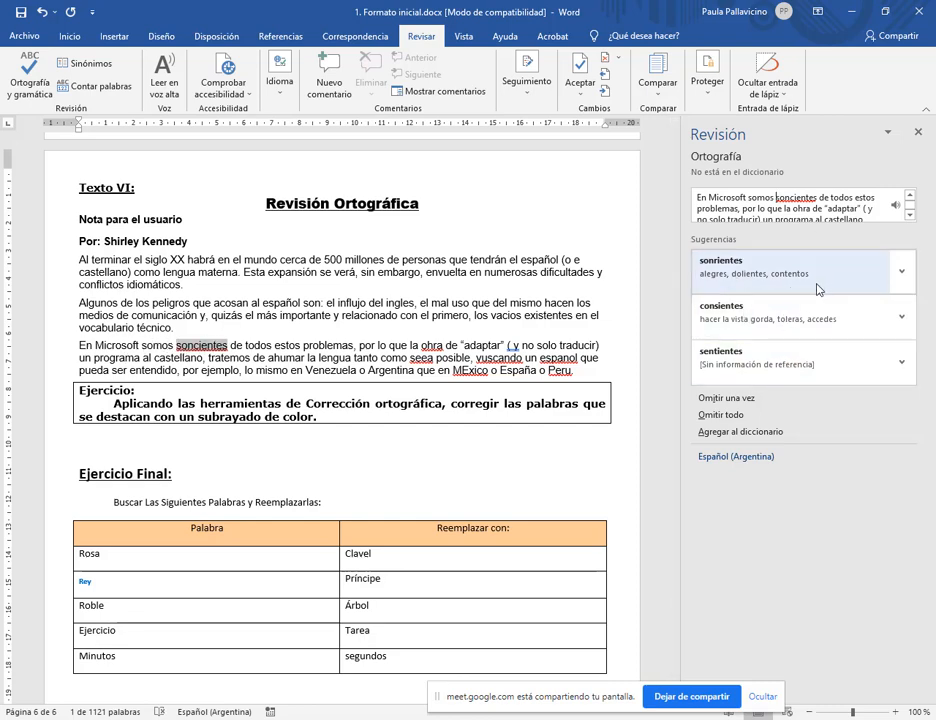
- In Texto VI's third paragraph, replace "soncientes" with "consientes" and that with "conscientes", and accept "hora", "sea", "buscando" and "español"
{"action": "left_click", "coordinate": [744, 318]}
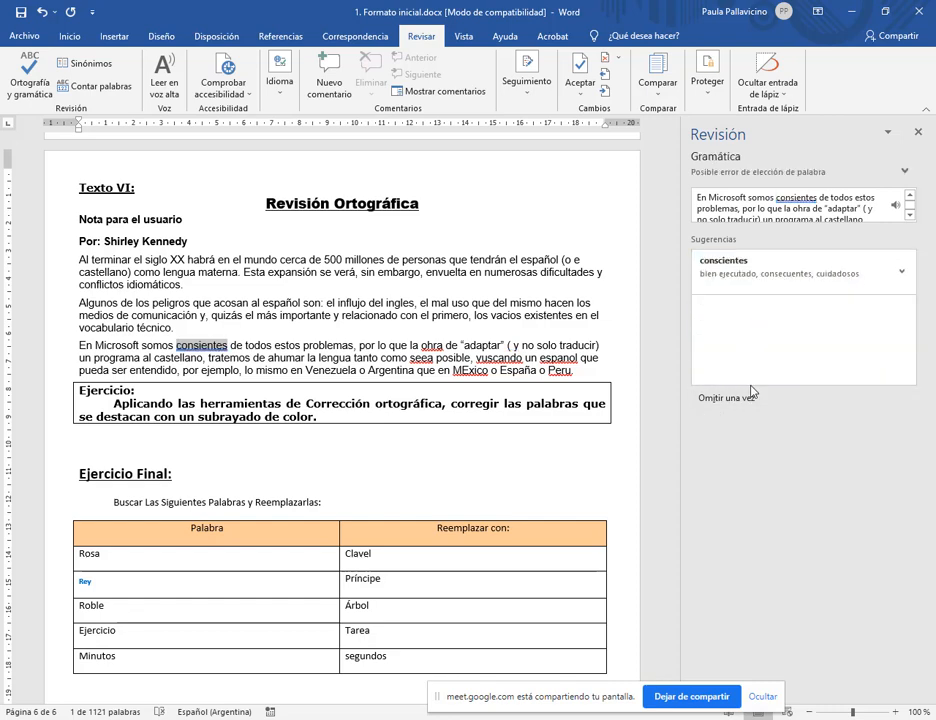
{"action": "left_click", "coordinate": [712, 262]}
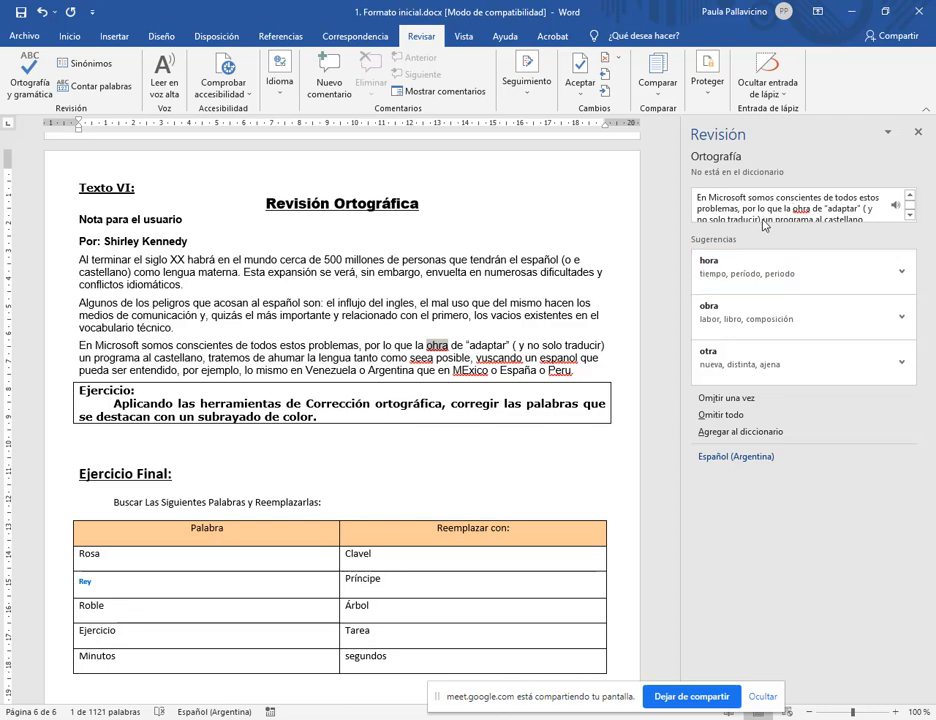
{"action": "left_click", "coordinate": [757, 271]}
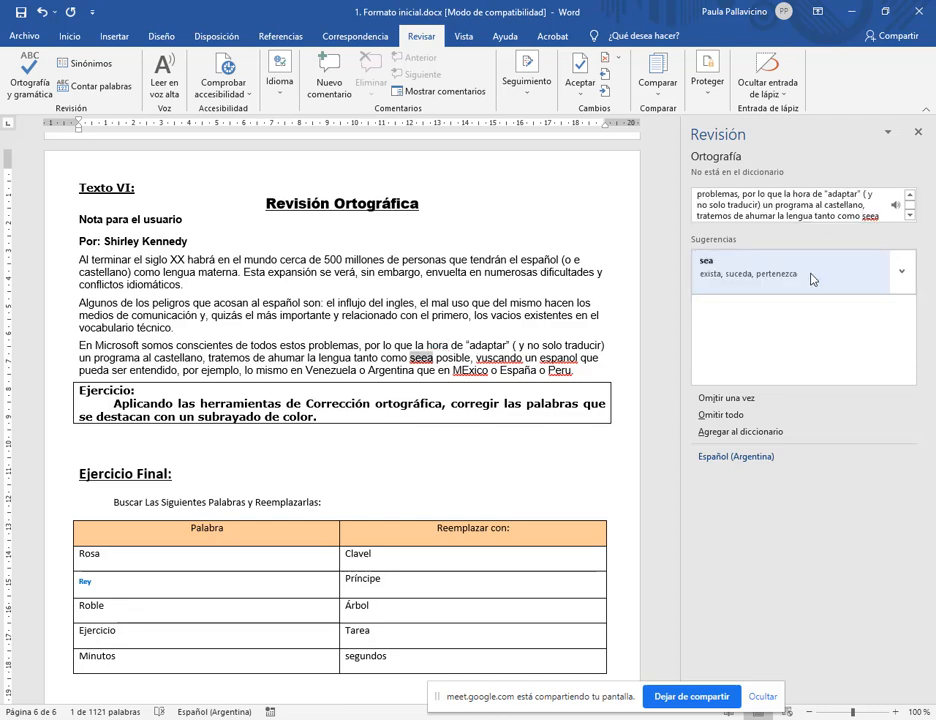
{"action": "left_click", "coordinate": [750, 276]}
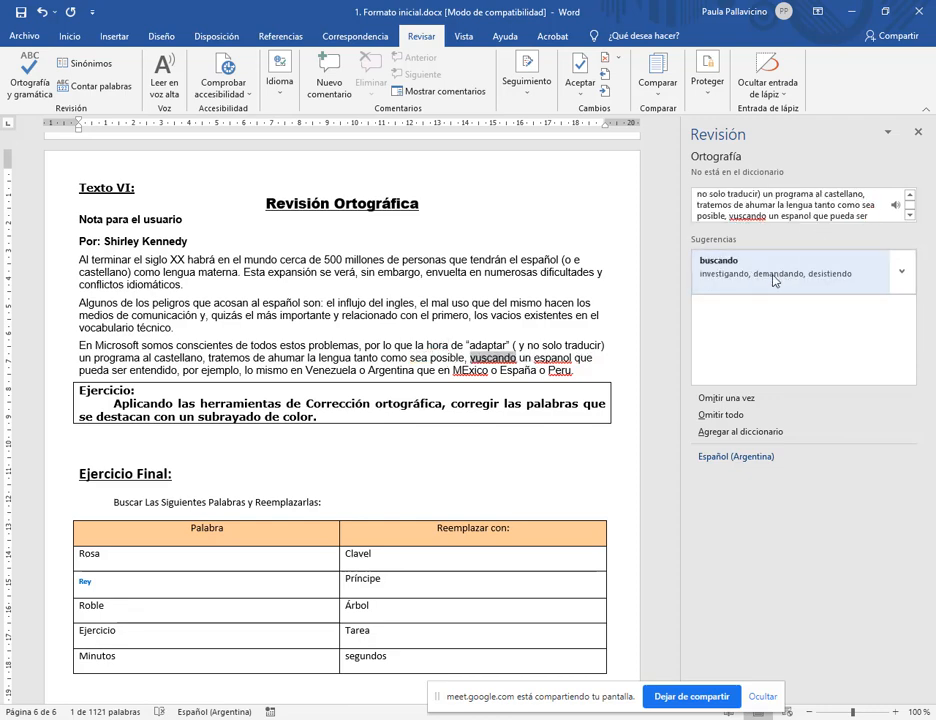
{"action": "left_click", "coordinate": [768, 277]}
{"action": "left_click", "coordinate": [774, 279]}
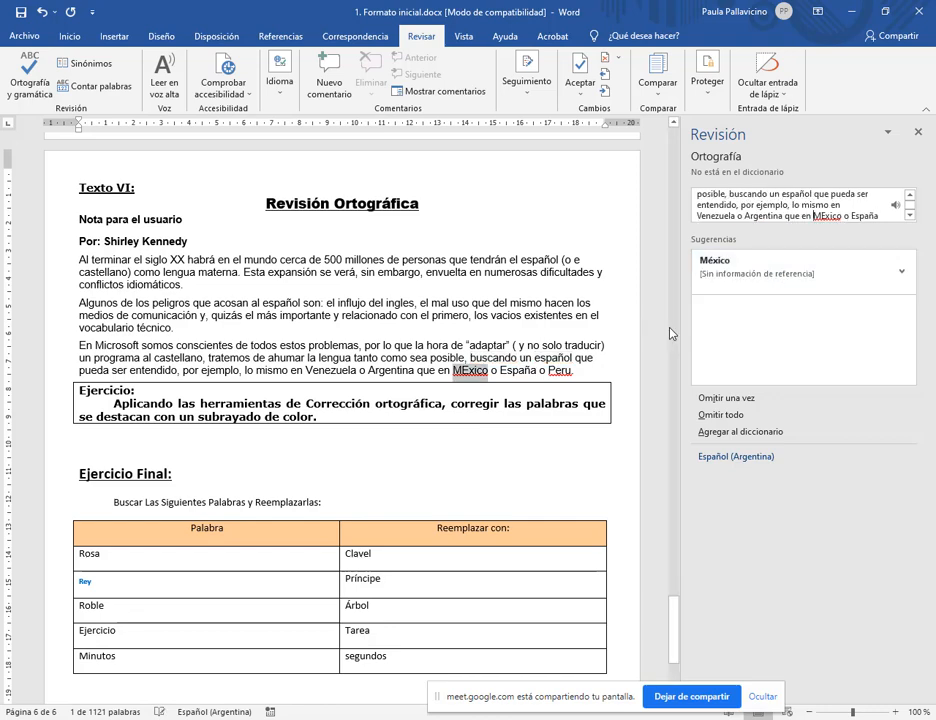
- Accept "México", "Perú" and the unspaced "(y" in Texto VI's third paragraph, and decline checking the rest of the document
{"action": "left_click", "coordinate": [753, 290]}
{"action": "left_click", "coordinate": [775, 280]}
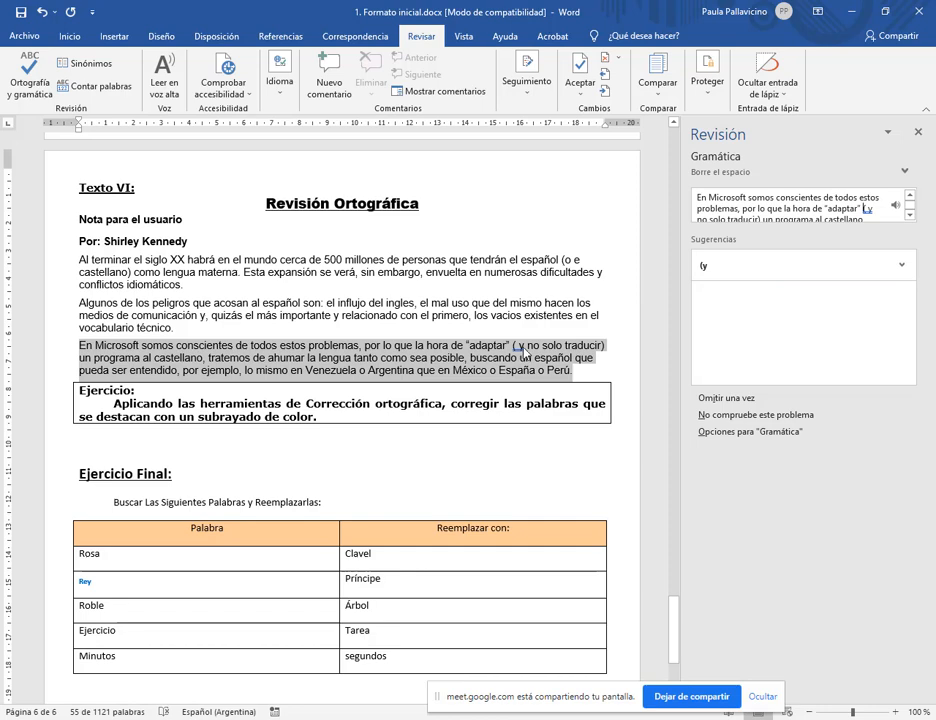
{"action": "left_click", "coordinate": [710, 270]}
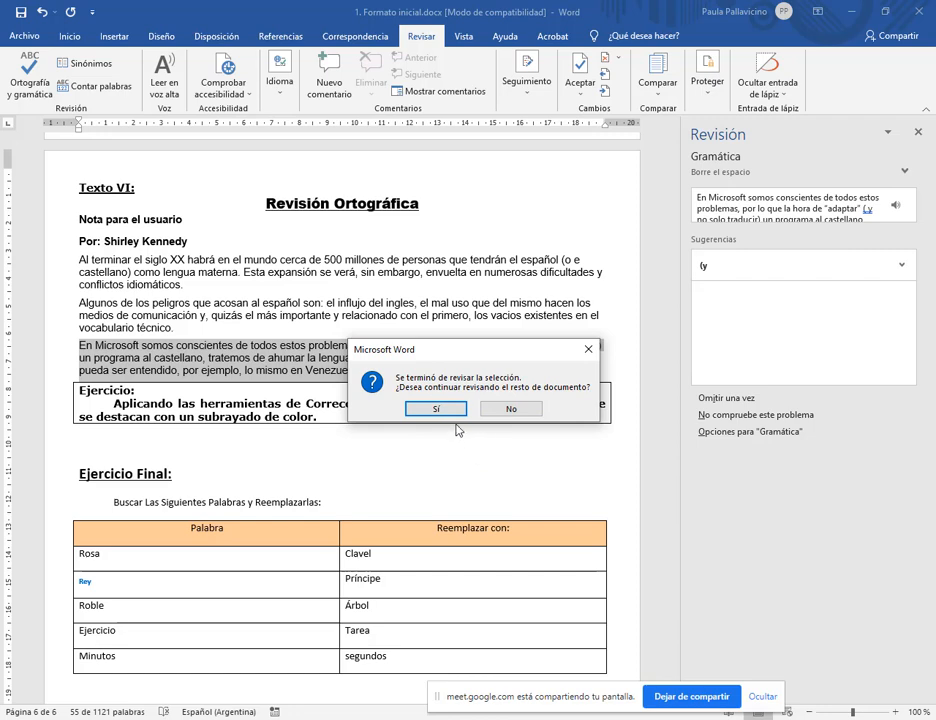
{"action": "left_click", "coordinate": [511, 409]}
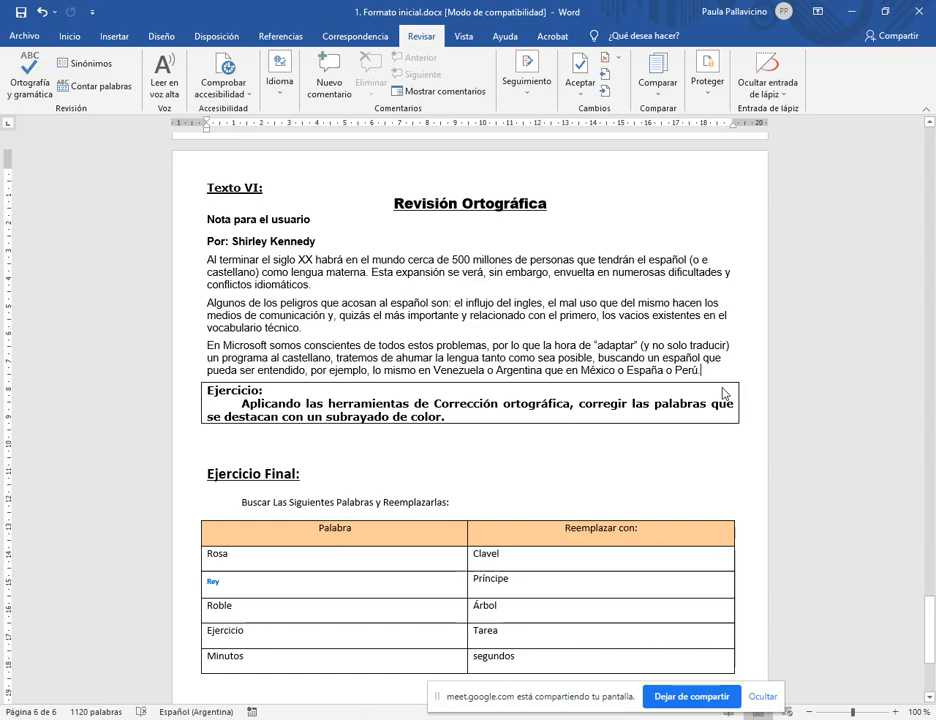
- Add the line "Hello, how are you?" below Texto VI's last paragraph
{"action": "key", "text": "Return"}
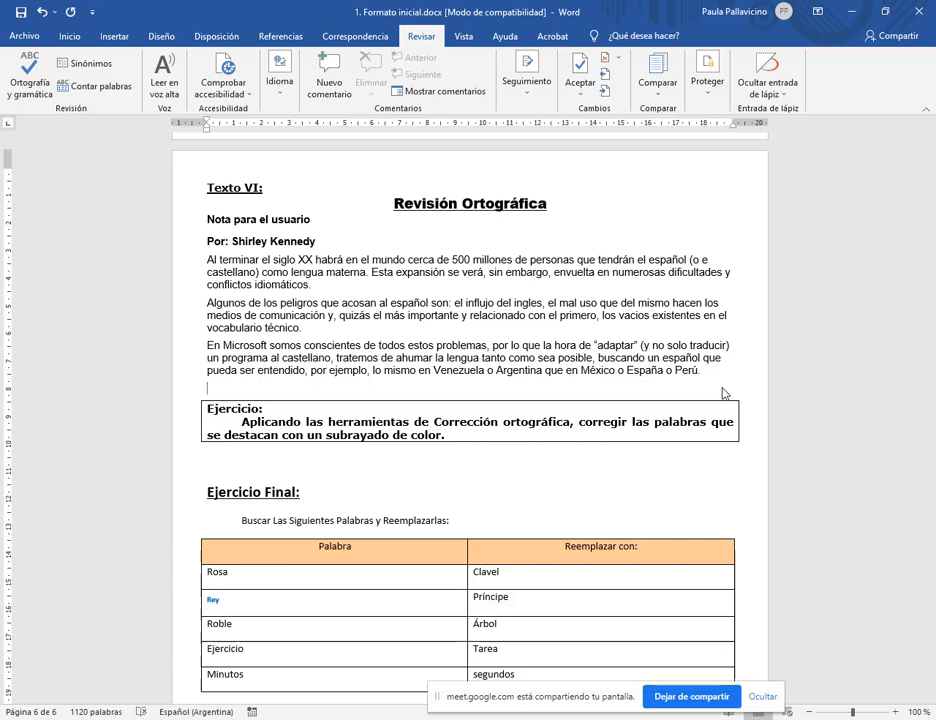
{"action": "type", "text": "Hello, how are"}
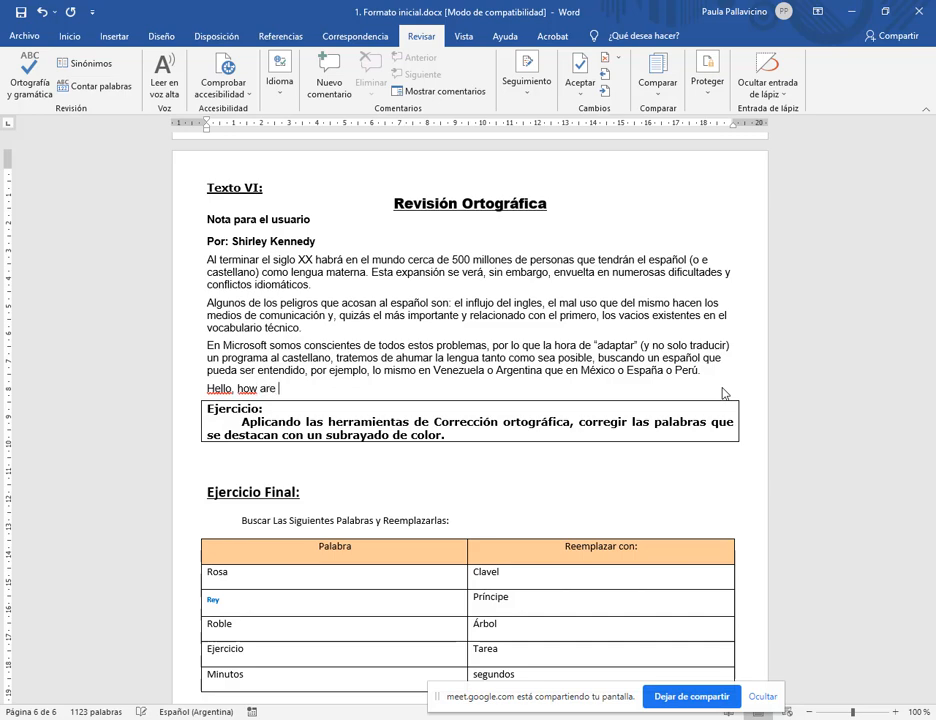
{"action": "type", "text": " you?"}
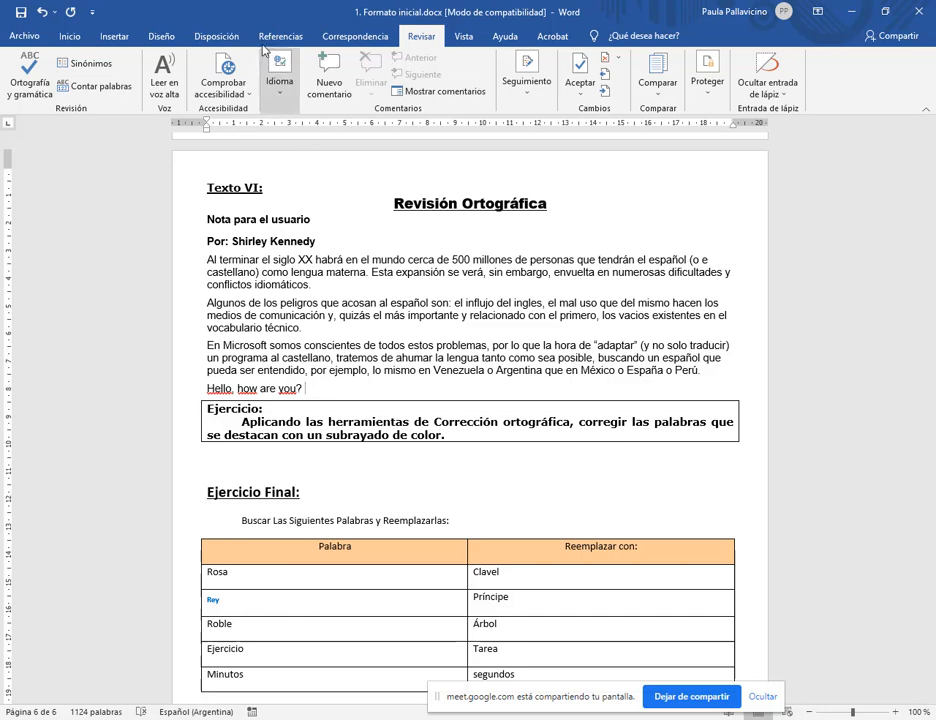
- Try to set the proofing language of the "Hello, how are you?" line to Inglés (Estados Unidos)
{"action": "left_click_drag", "start_coordinate": [260, 45], "coordinate": [296, 112]}
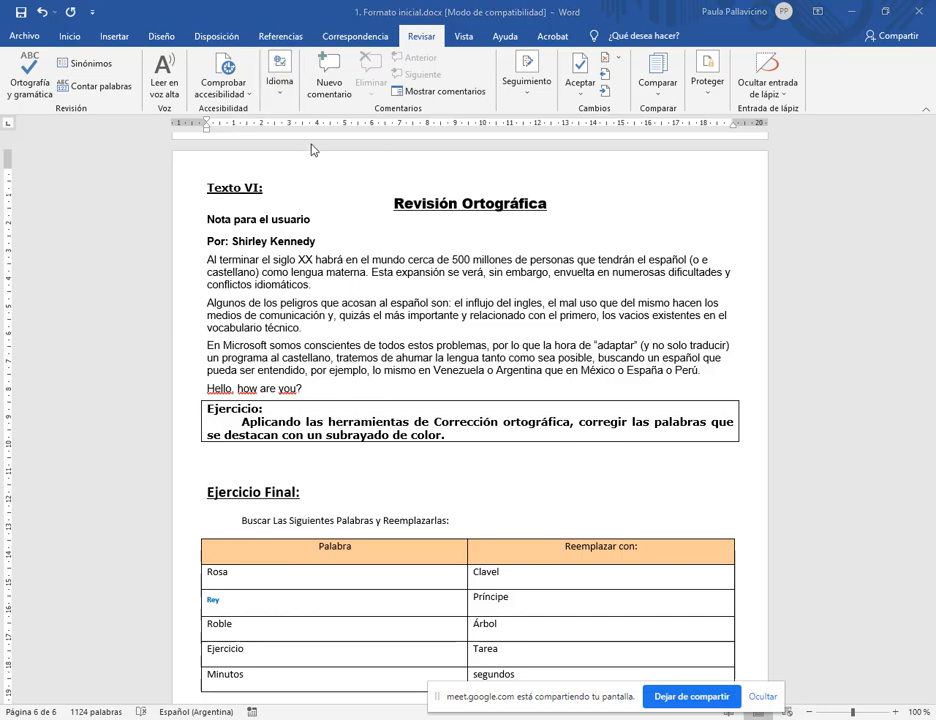
{"action": "left_click", "coordinate": [286, 95]}
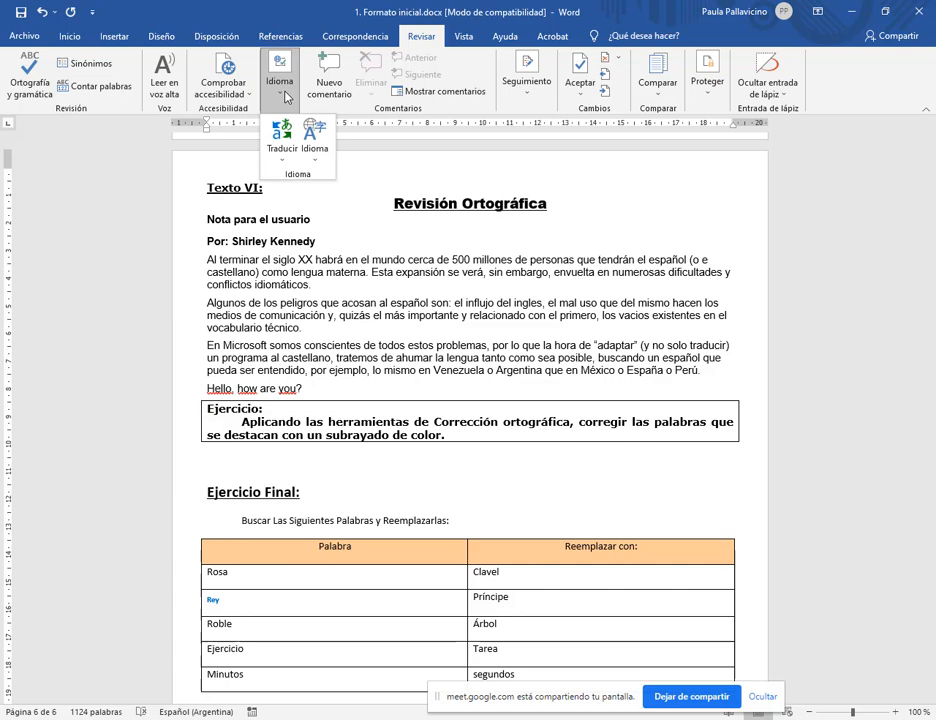
{"action": "left_click", "coordinate": [314, 146]}
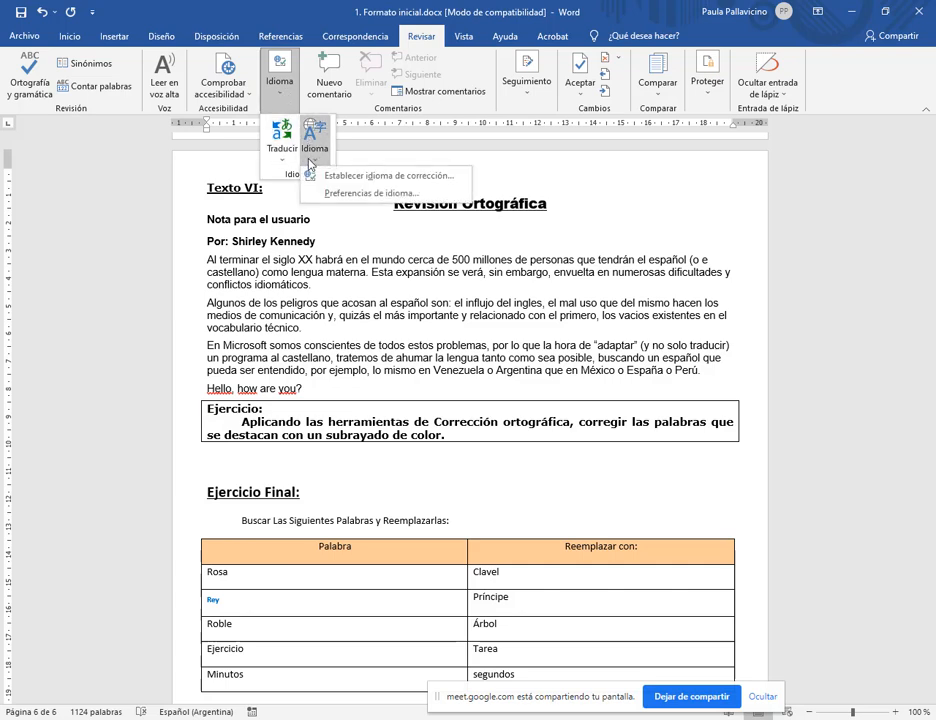
{"action": "left_click", "coordinate": [372, 177]}
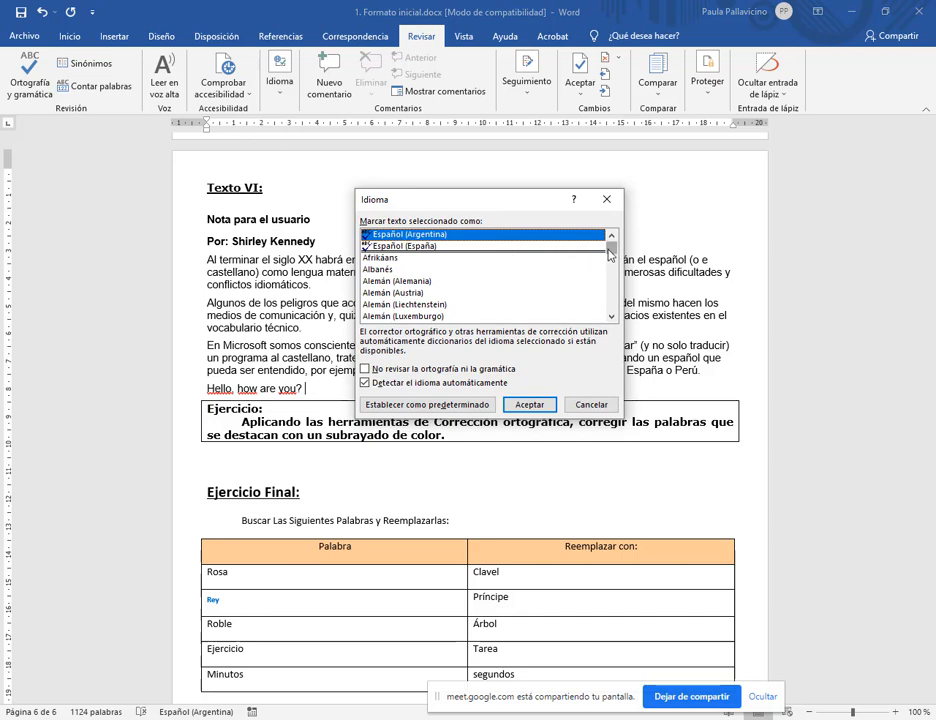
{"action": "left_click_drag", "start_coordinate": [611, 246], "coordinate": [610, 268]}
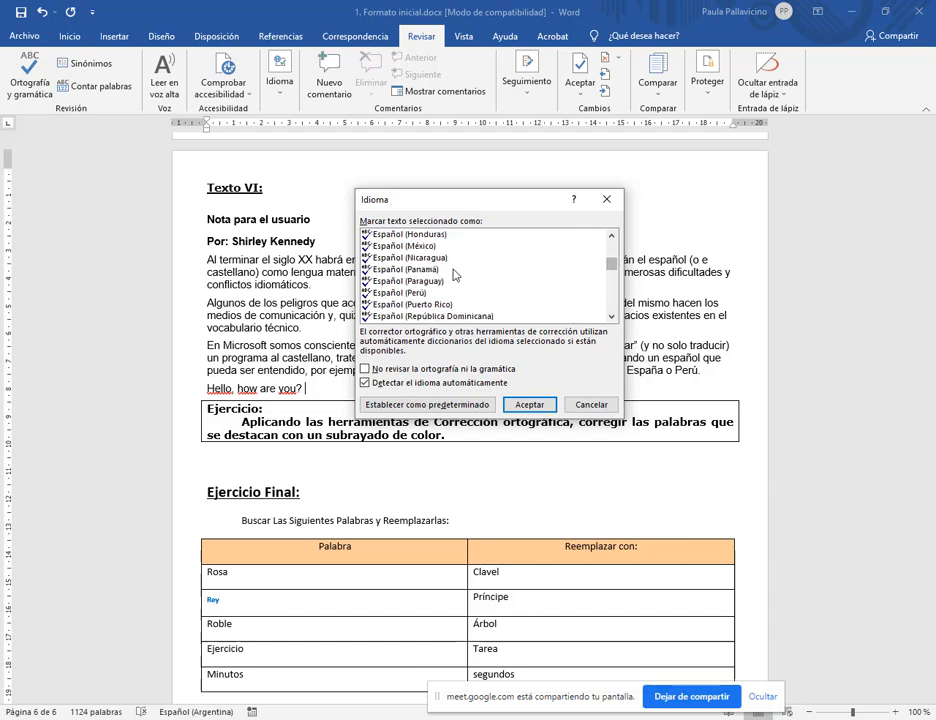
{"action": "scroll", "coordinate": [452, 269], "scroll_direction": "down", "scroll_amount": 13}
{"action": "scroll", "coordinate": [420, 270], "scroll_direction": "up", "scroll_amount": 3}
{"action": "scroll", "coordinate": [390, 268], "scroll_direction": "down", "scroll_amount": 7}
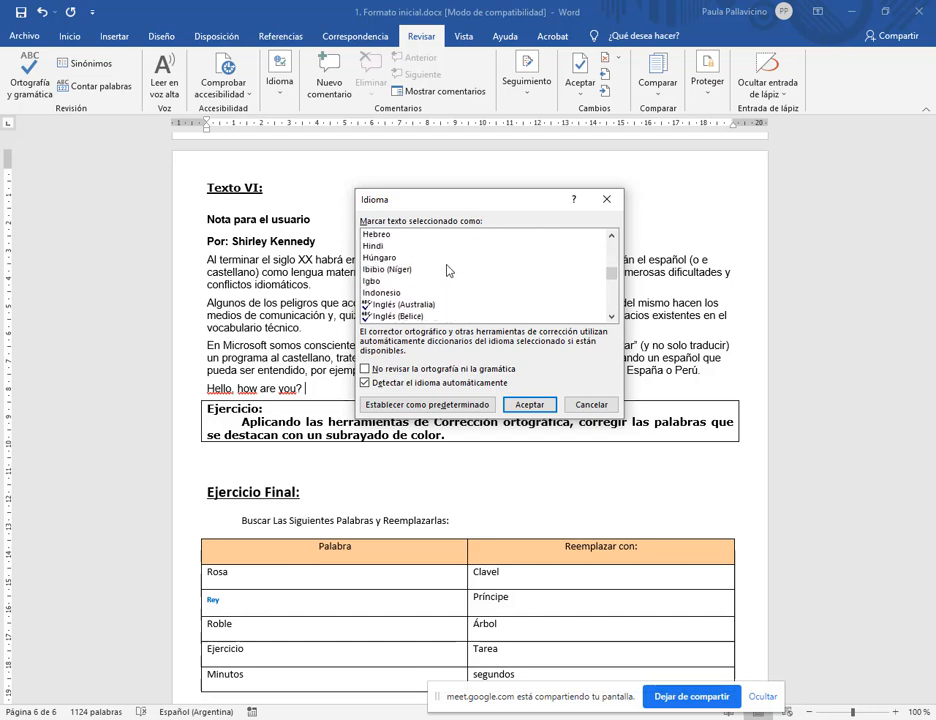
{"action": "scroll", "coordinate": [405, 268], "scroll_direction": "up", "scroll_amount": 1}
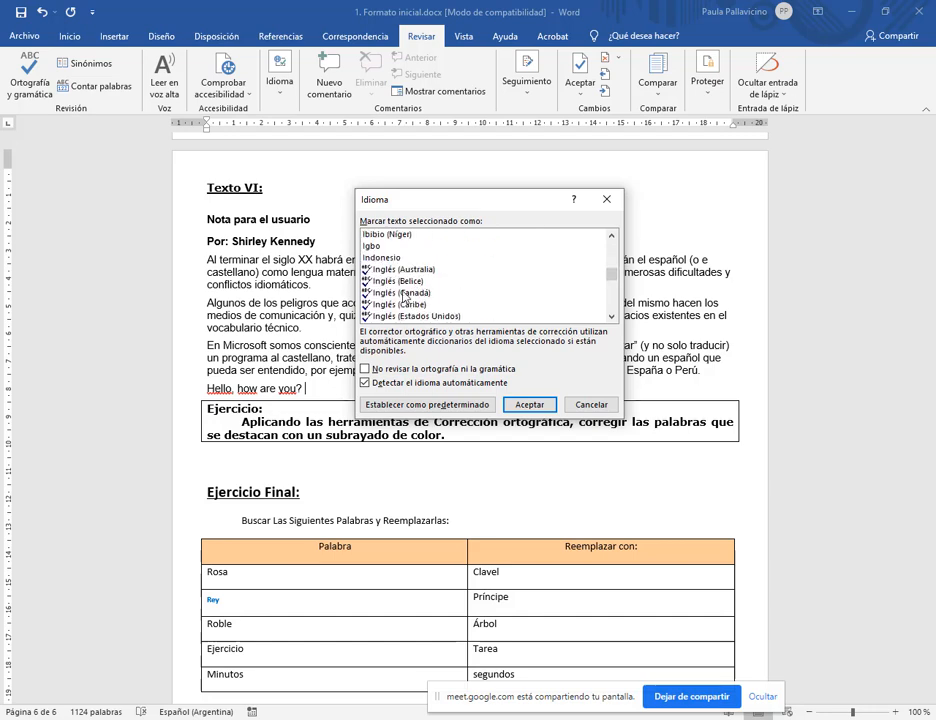
{"action": "scroll", "coordinate": [428, 298], "scroll_direction": "down", "scroll_amount": 1}
{"action": "left_click", "coordinate": [420, 281]}
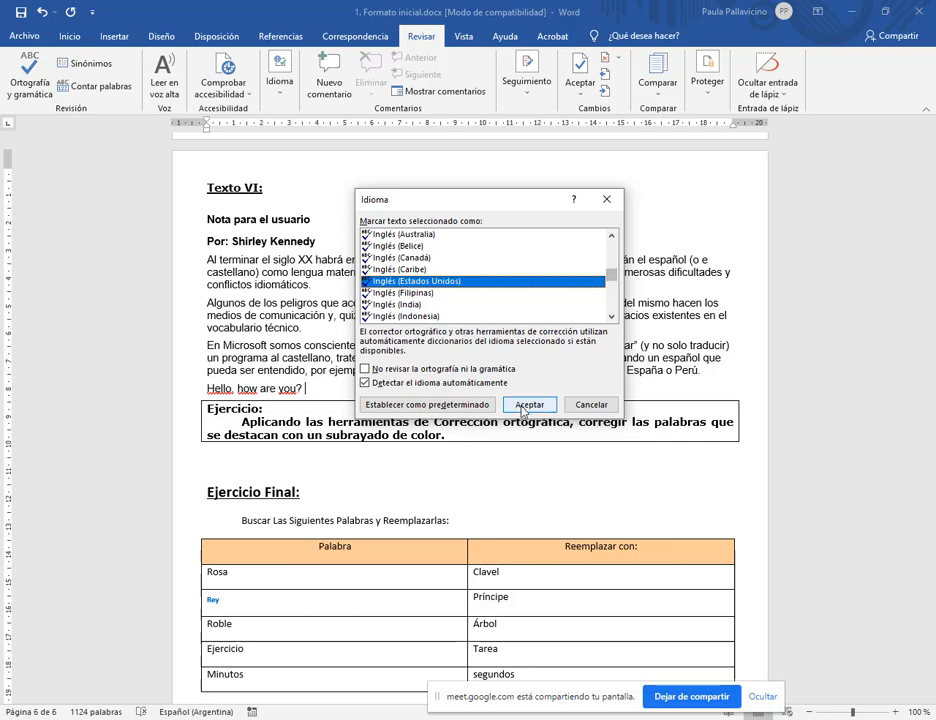
{"action": "left_click", "coordinate": [591, 404]}
{"action": "key", "text": "BackSpace"}
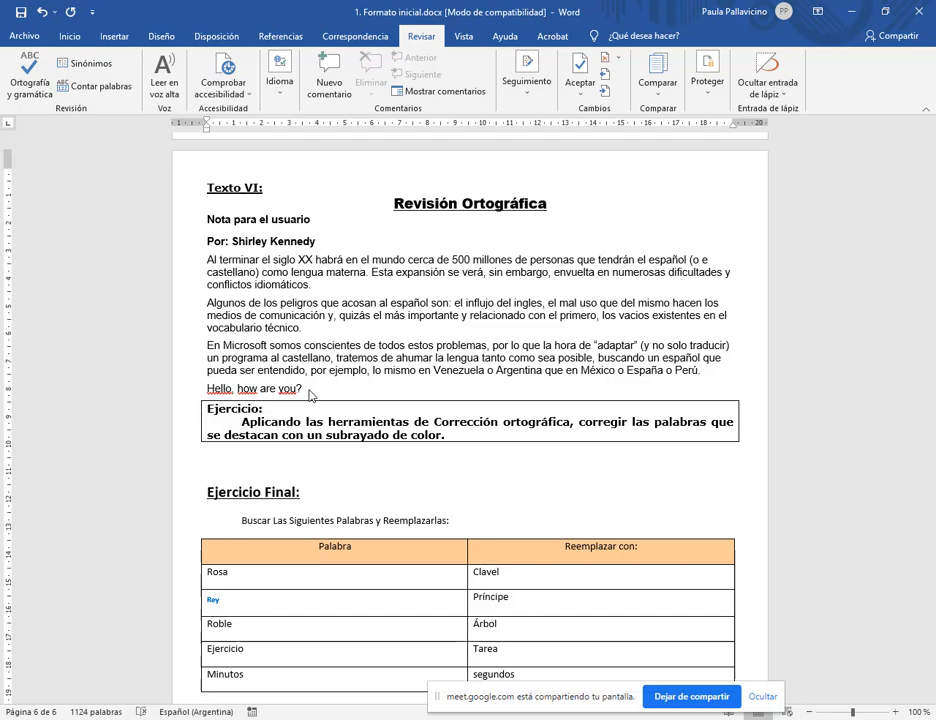
{"action": "left_click", "coordinate": [279, 78]}
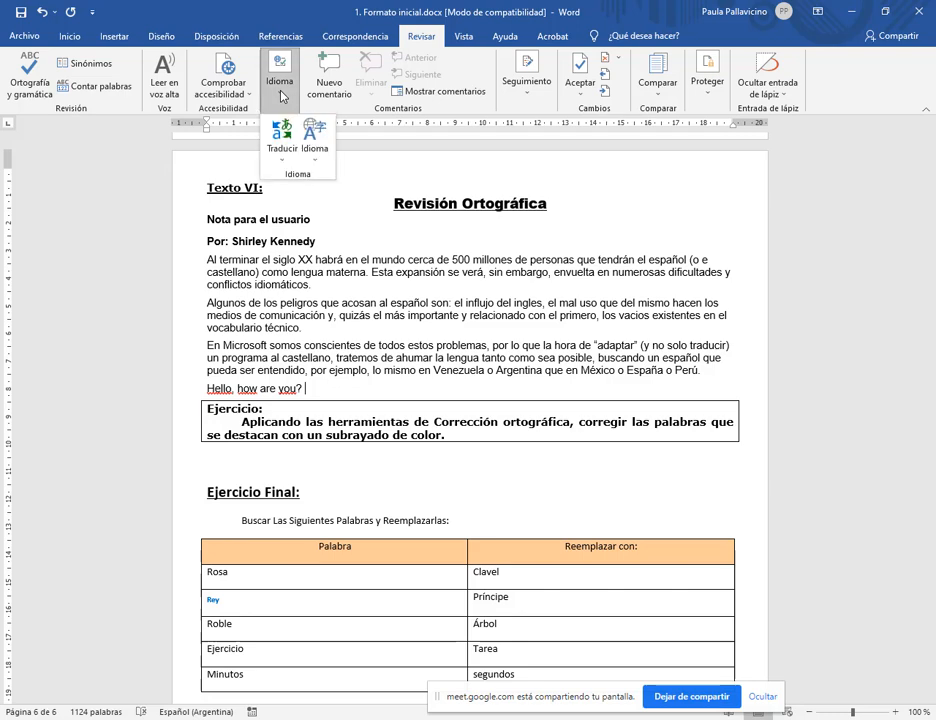
{"action": "left_click", "coordinate": [313, 138]}
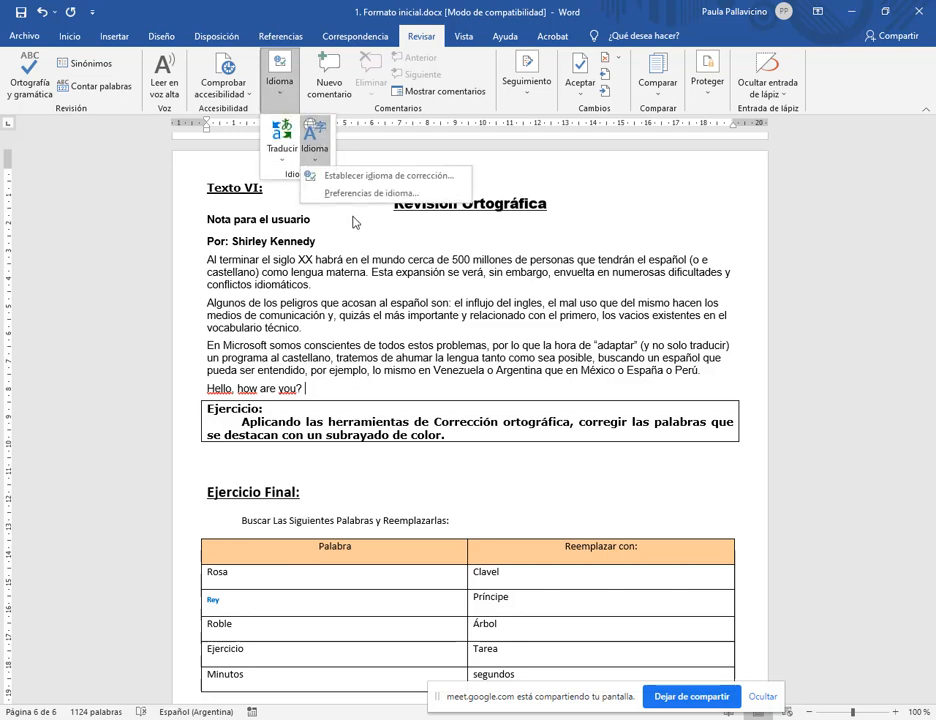
{"action": "left_click", "coordinate": [305, 379]}
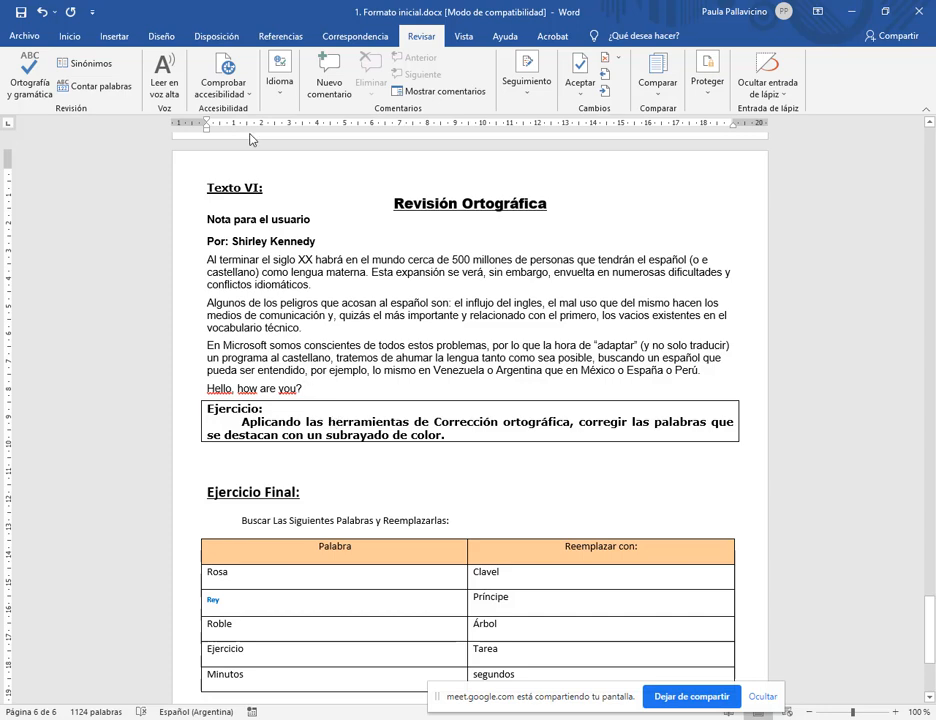
- Delete the "Hello, how are you?" line together with its paragraph below Texto VI
{"action": "left_click_drag", "start_coordinate": [312, 390], "coordinate": [209, 392]}
{"action": "key", "text": "BackSpace"}
{"action": "key", "text": "BackSpace"}
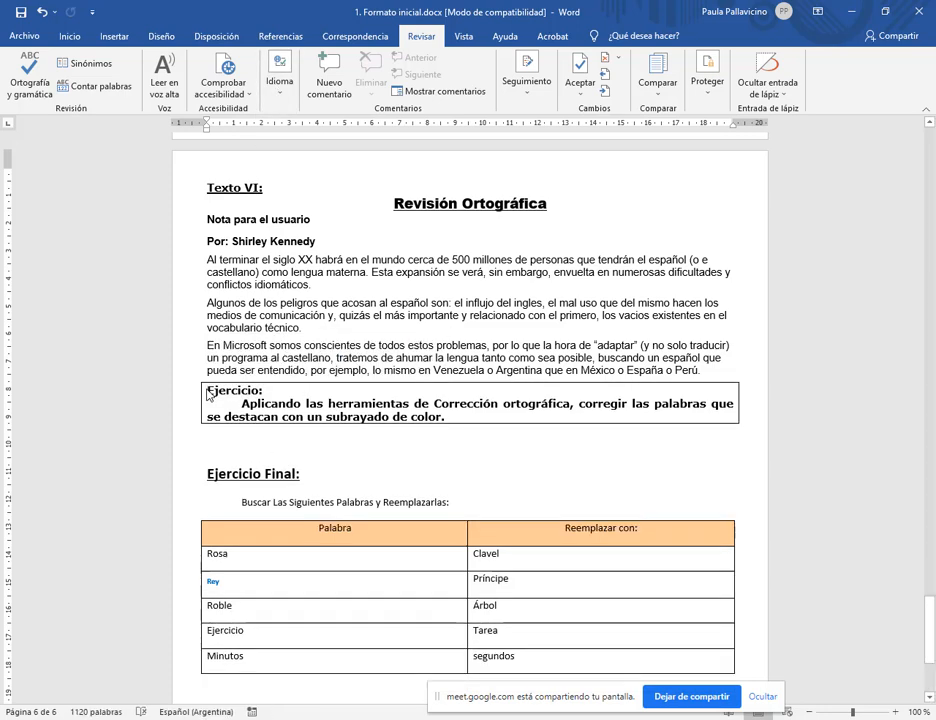
- Add two people's surnames on separate new lines below Texto VI's last paragraph
{"action": "left_click", "coordinate": [716, 380]}
{"action": "key", "text": "Return"}
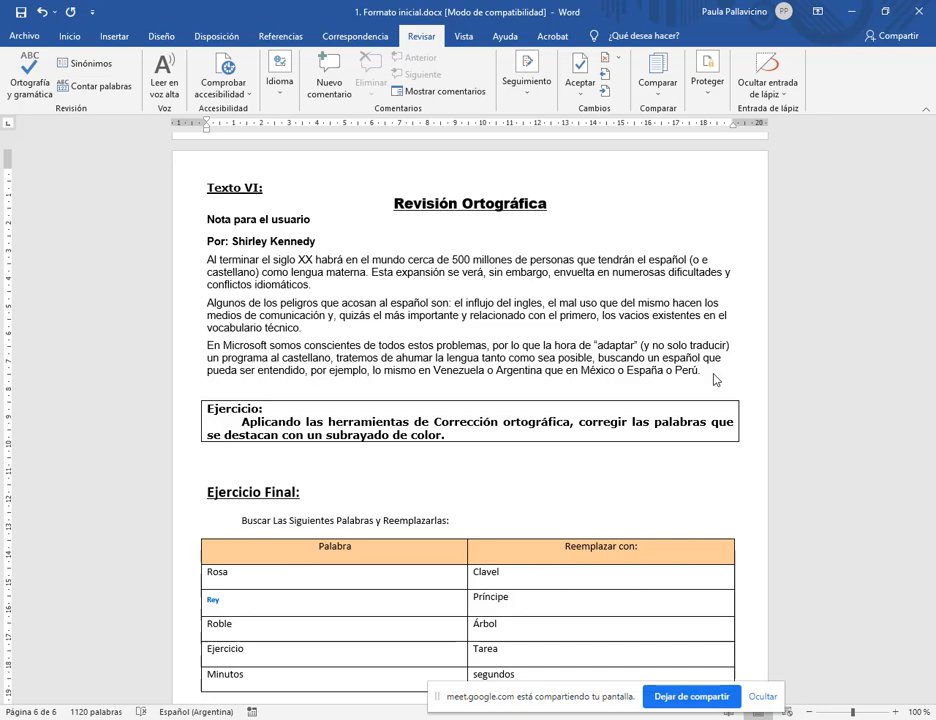
{"action": "type", "text": "Pallavicino"}
{"action": "key", "text": "Return"}
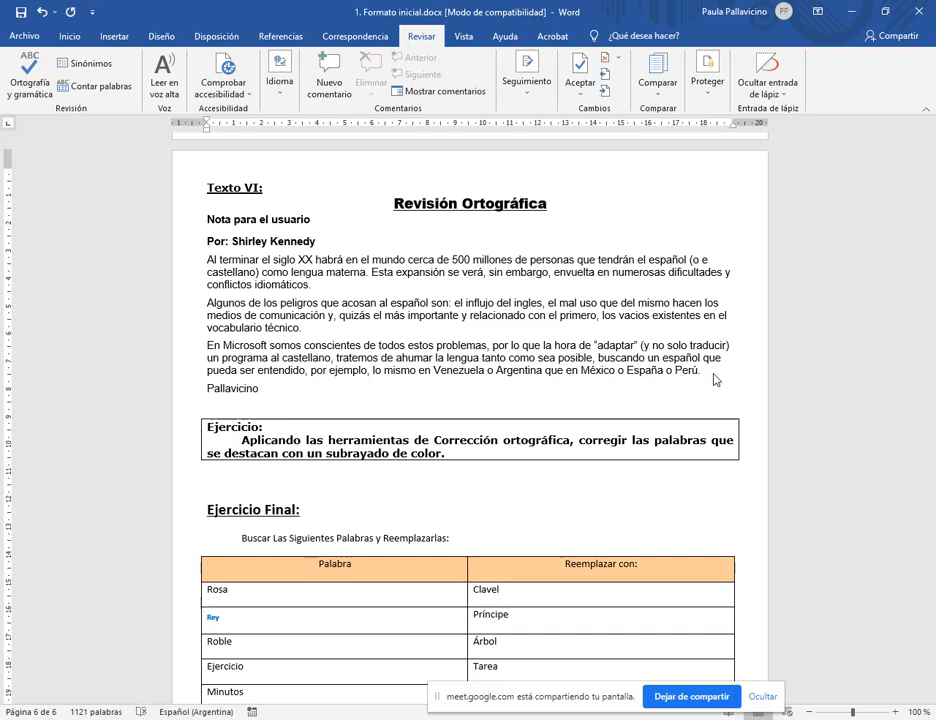
{"action": "type", "text": "Koren"}
{"action": "key", "text": "Return"}
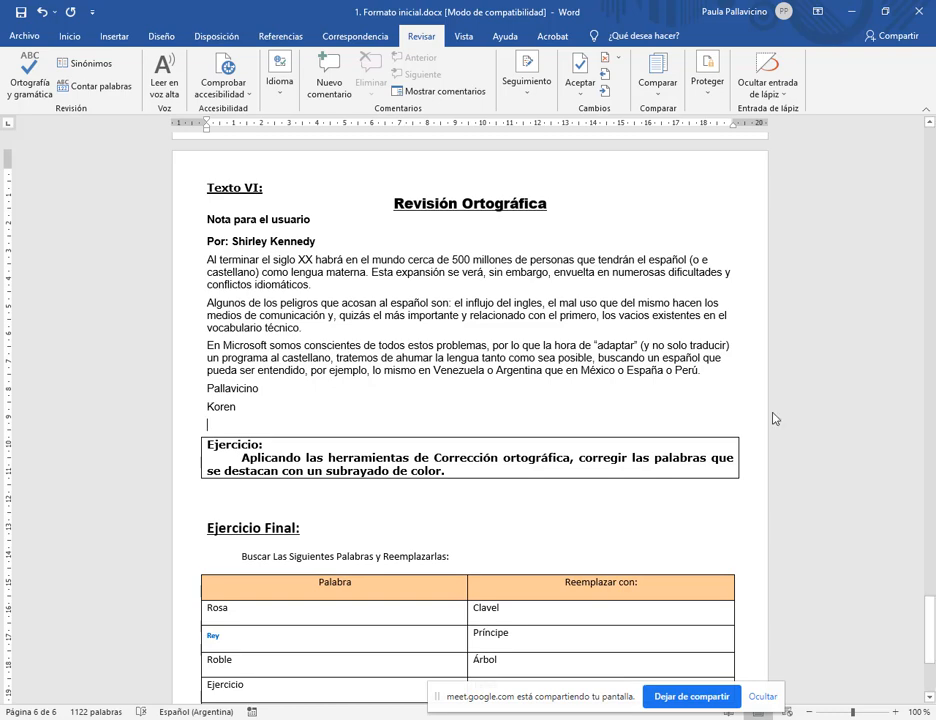
- Replace the two surname lines below Texto VI's last paragraph with a different surname on its own line
{"action": "left_click_drag", "start_coordinate": [212, 407], "coordinate": [199, 397]}
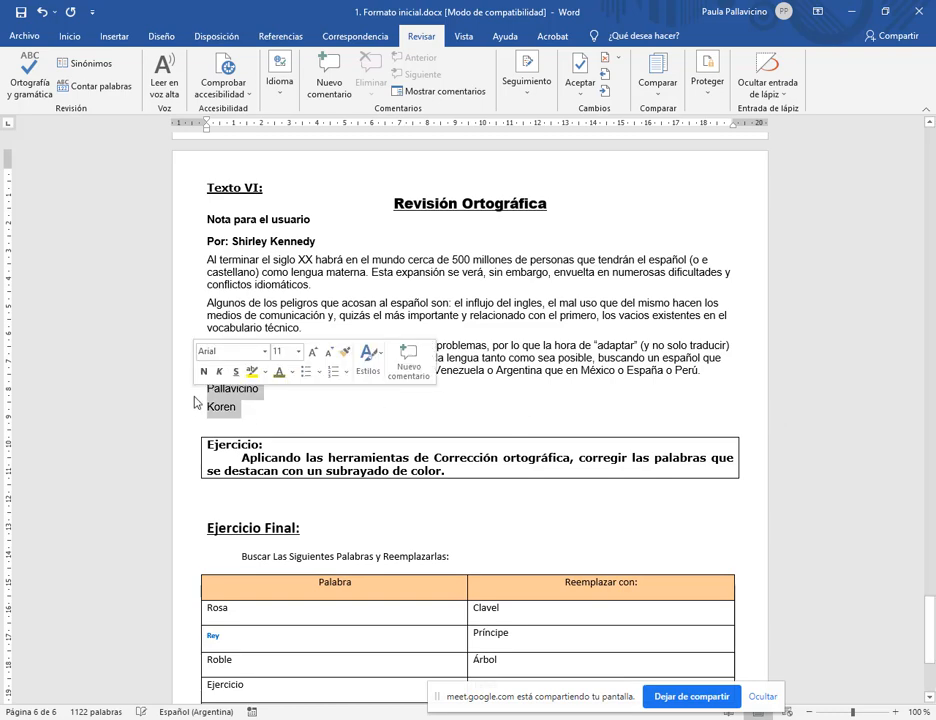
{"action": "key", "text": "BackSpace"}
{"action": "type", "text": "R"}
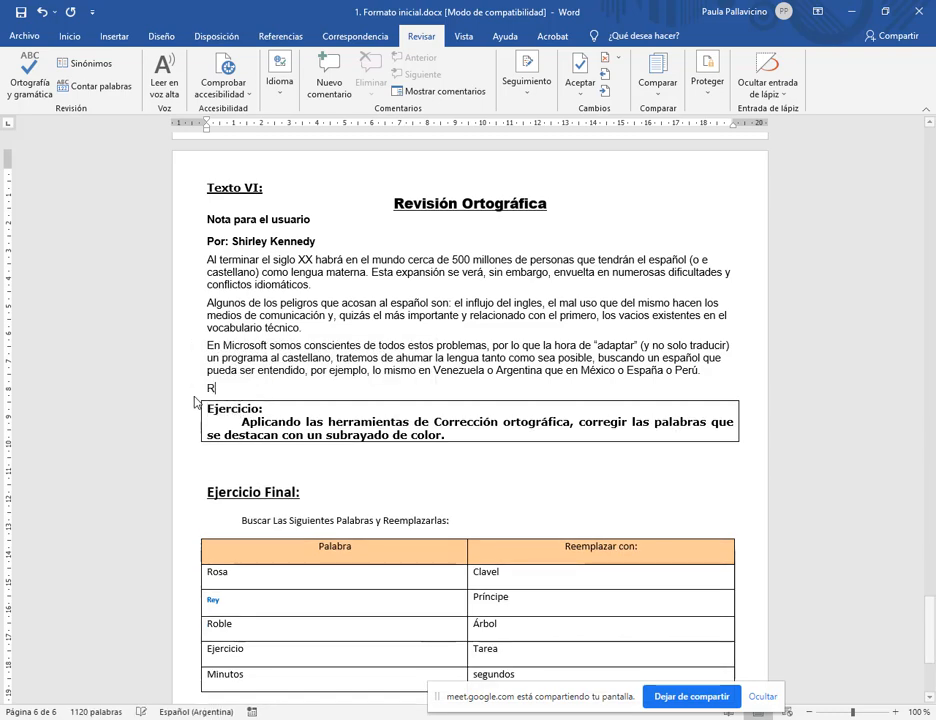
{"action": "type", "text": "u"}
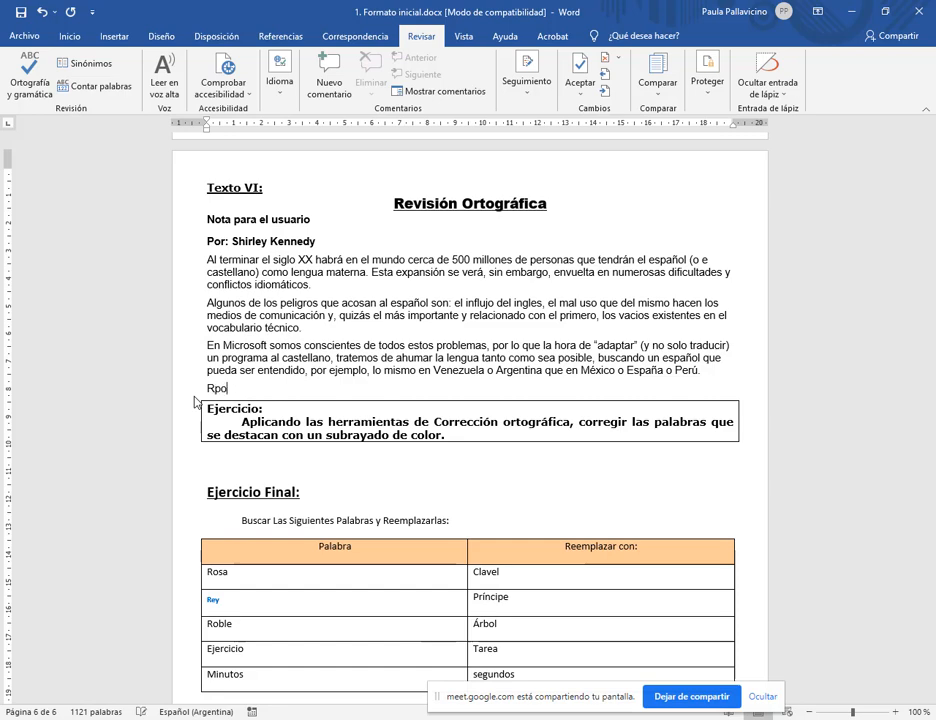
{"action": "type", "text": "o"}
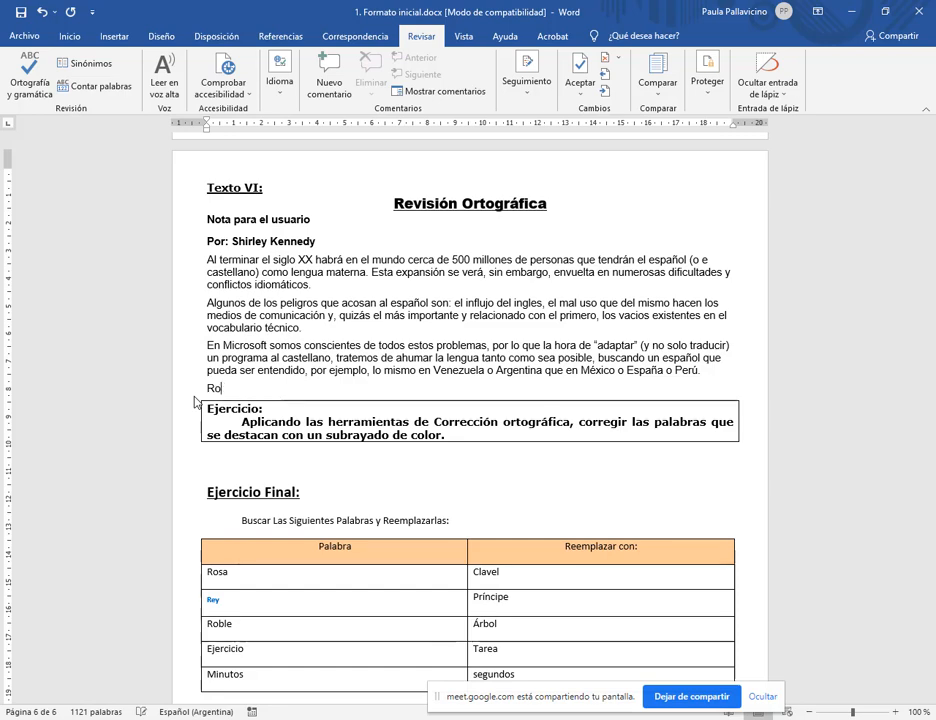
{"action": "key", "text": "Return"}
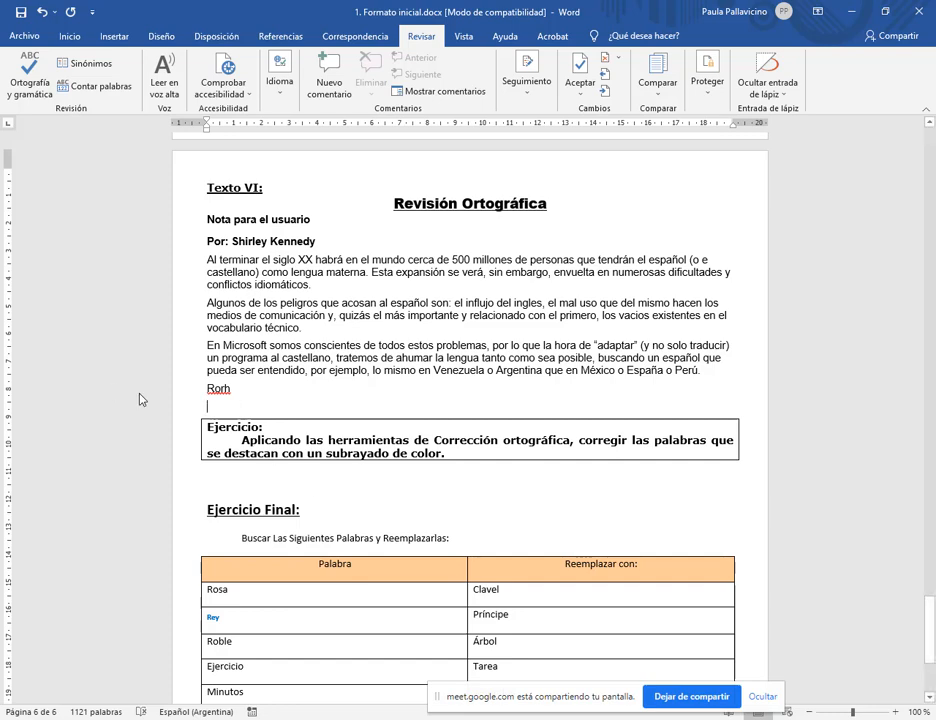
- Add the underlined surname below Texto VI's last paragraph to the spelling dictionary
{"action": "right_click", "coordinate": [217, 389]}
{"action": "left_click", "coordinate": [243, 372]}
{"action": "right_click", "coordinate": [220, 394]}
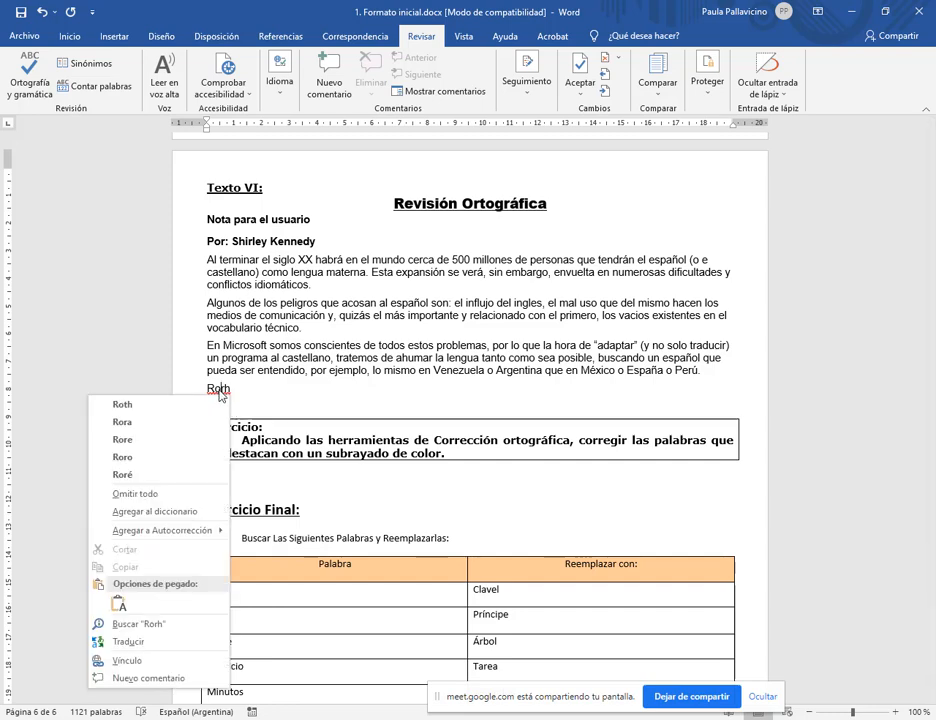
{"action": "left_click", "coordinate": [220, 396]}
{"action": "right_click", "coordinate": [222, 398]}
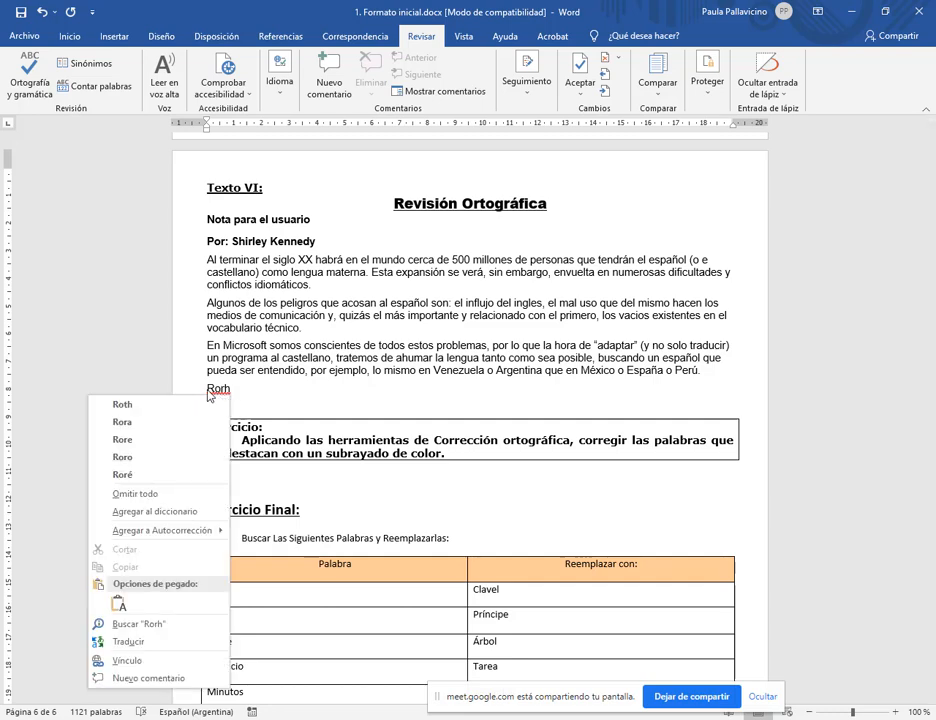
{"action": "left_click", "coordinate": [190, 516]}
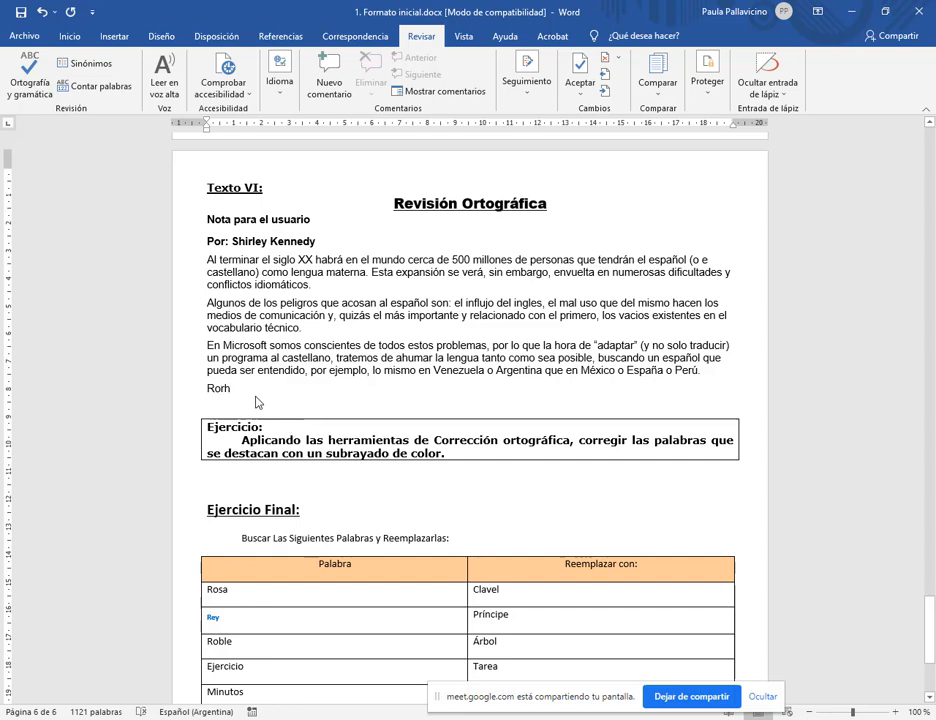
- Add two more surnames on separate lines below the surname already under Texto VI
{"action": "key", "text": "Return"}
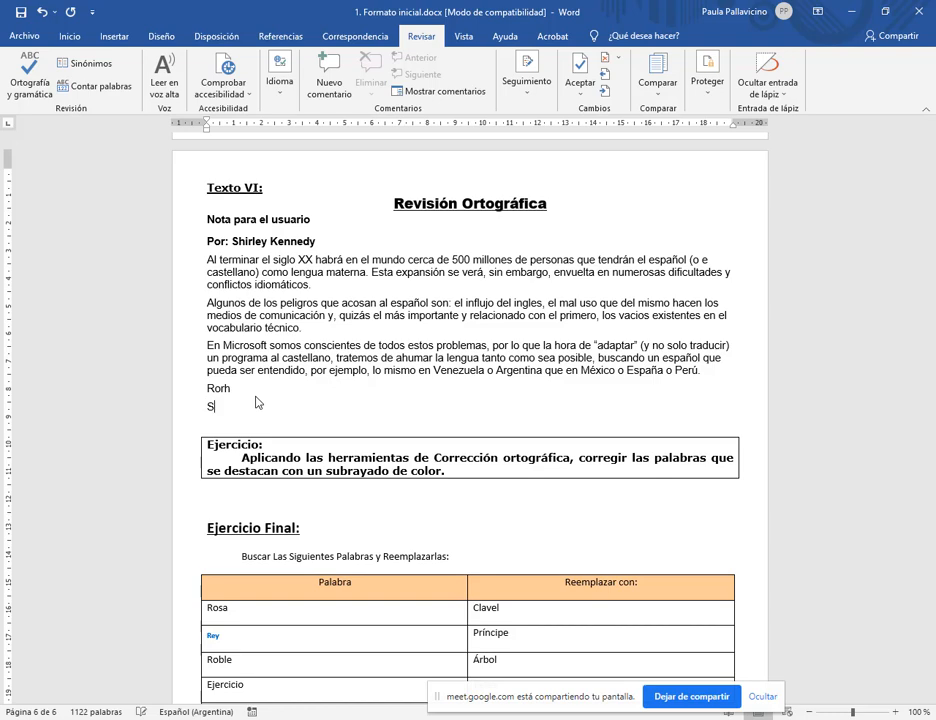
{"action": "key", "text": "Return"}
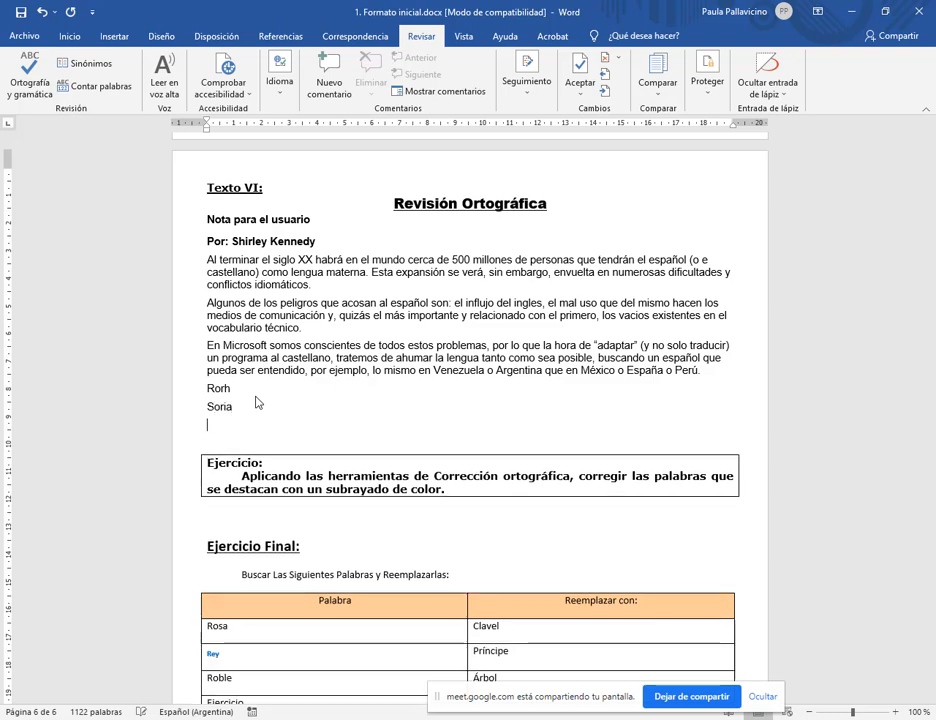
{"action": "key", "text": "BackSpace"}
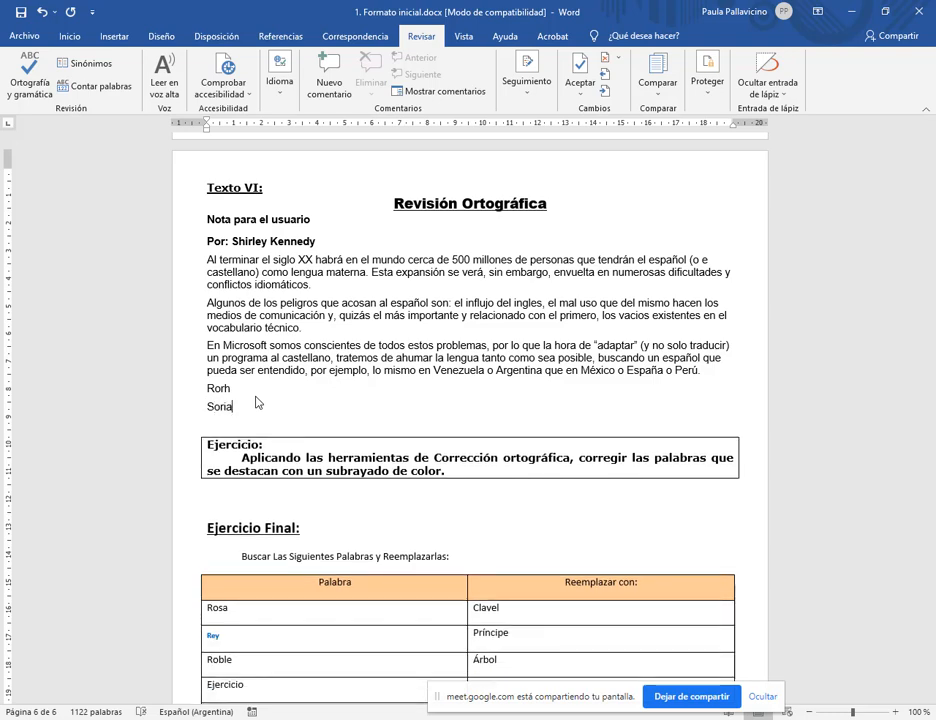
{"action": "key", "text": "Return"}
{"action": "type", "text": "Pallavino"}
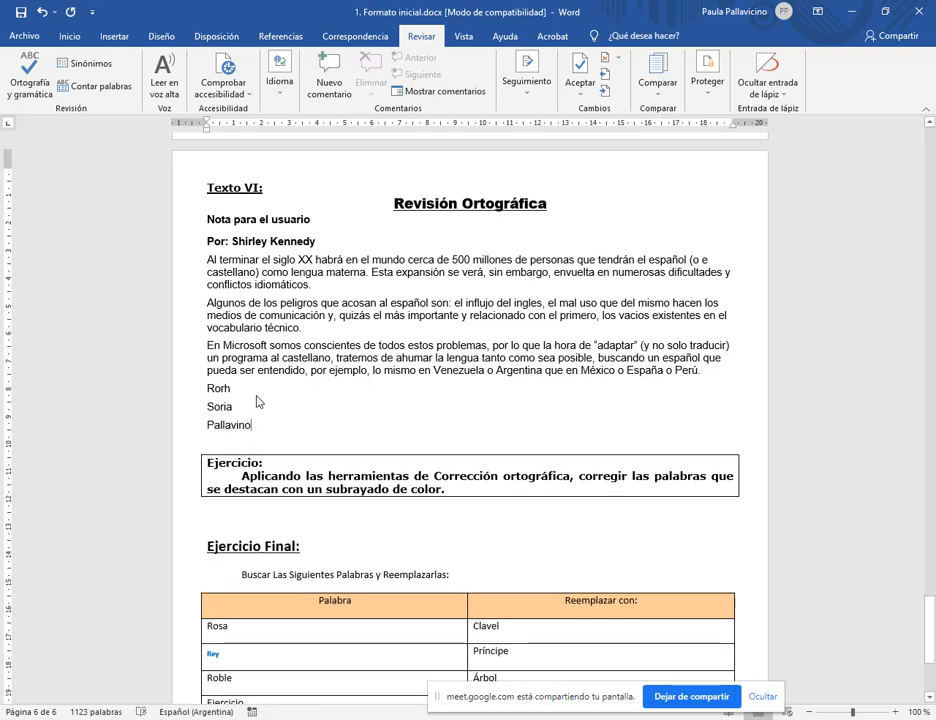
{"action": "key", "text": "BackSpace"}
{"action": "key", "text": "BackSpace"}
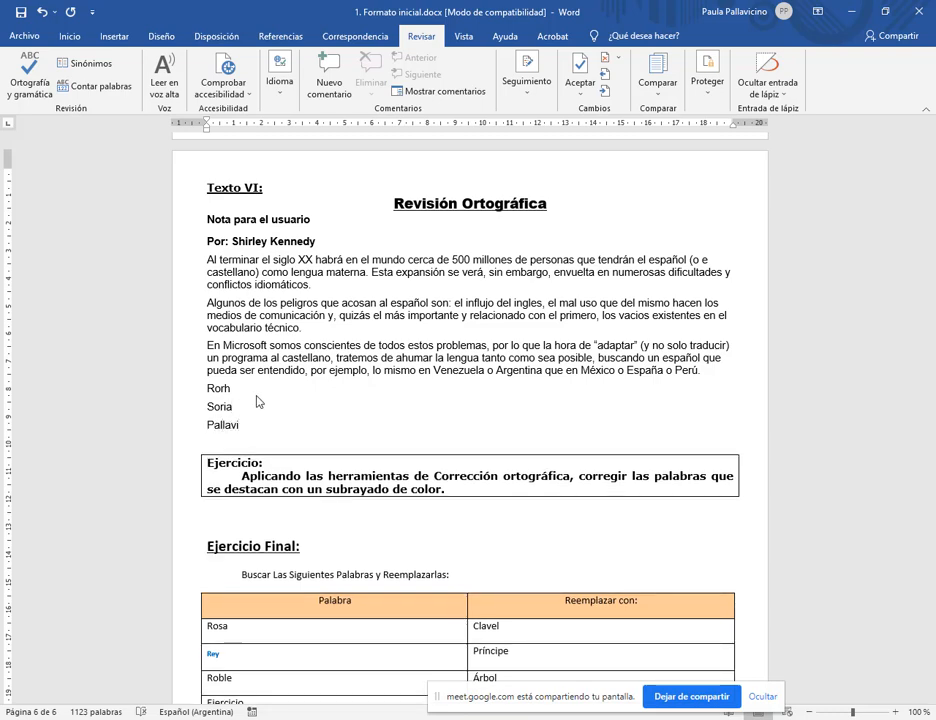
{"action": "type", "text": "cino"}
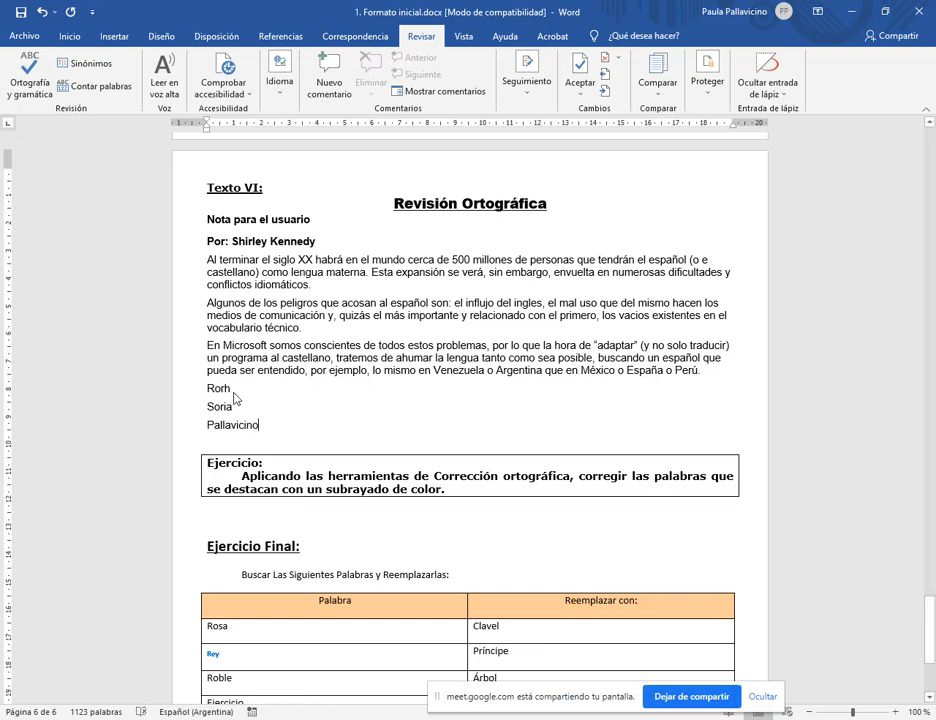
- Delete the three surname lines and the empty paragraph below Texto VI's last paragraph
{"action": "left_click_drag", "start_coordinate": [263, 428], "coordinate": [205, 401]}
{"action": "key", "text": "Delete"}
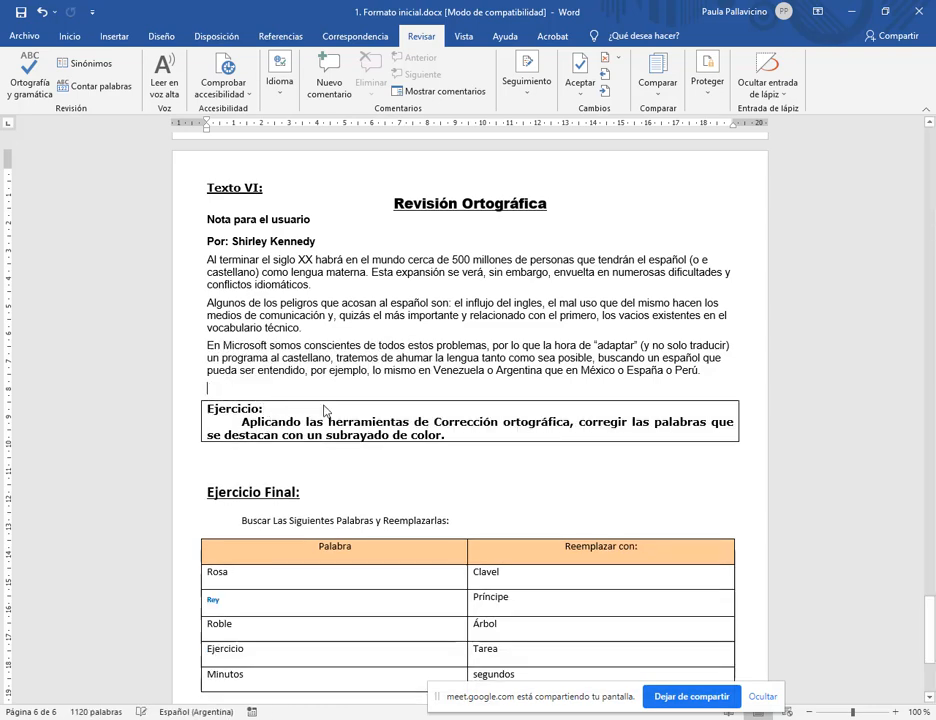
{"action": "key", "text": "Delete"}
{"action": "left_click", "coordinate": [716, 375]}
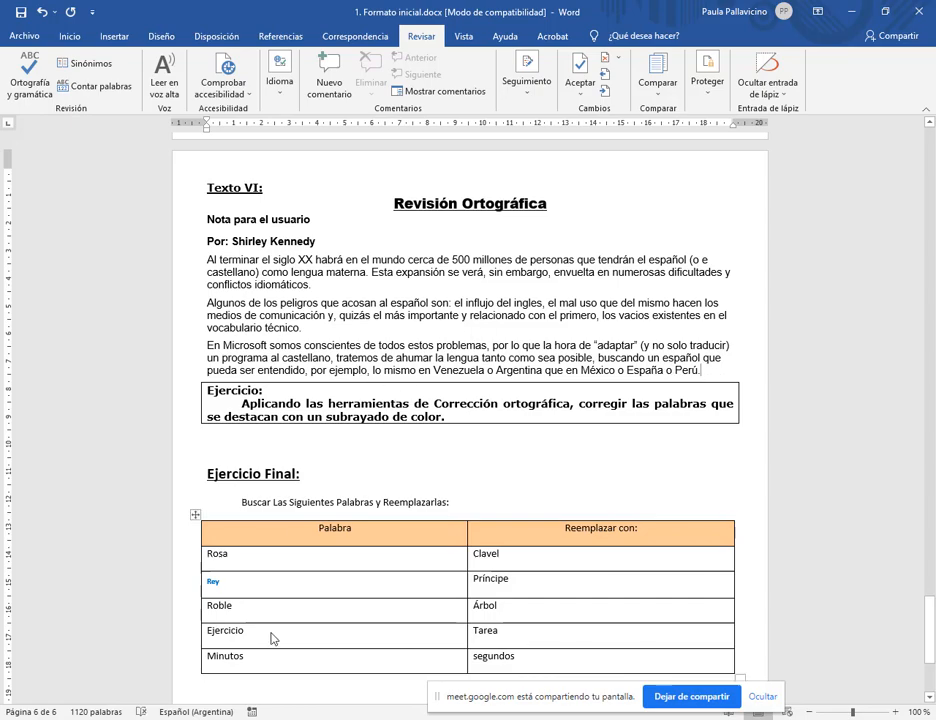
{"action": "mouse_move", "coordinate": [285, 717]}
{"action": "left_click", "coordinate": [82, 652]}
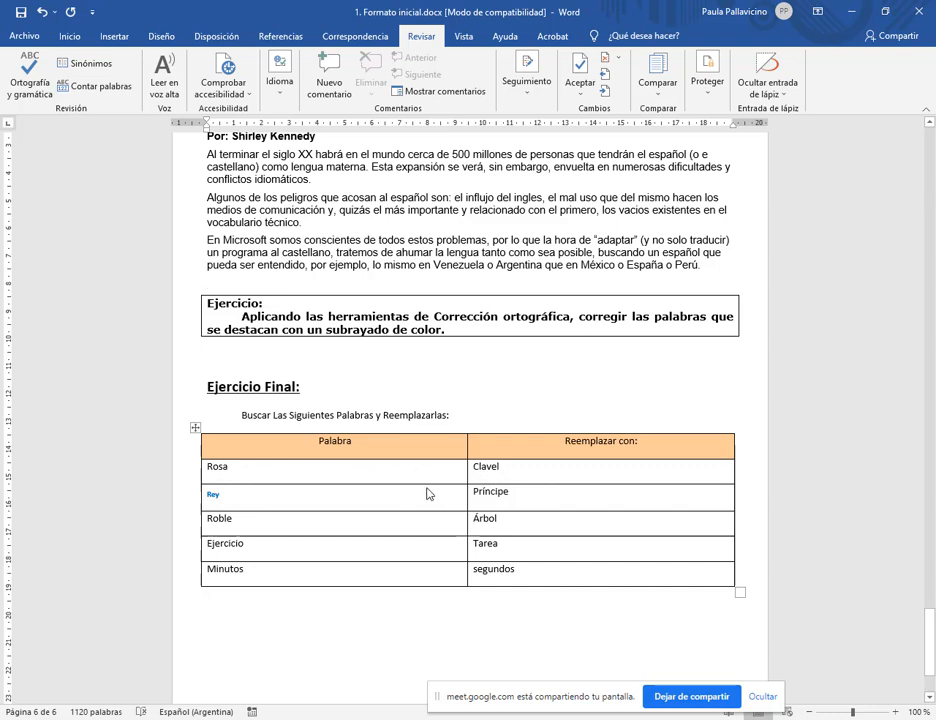
{"action": "left_click", "coordinate": [408, 34]}
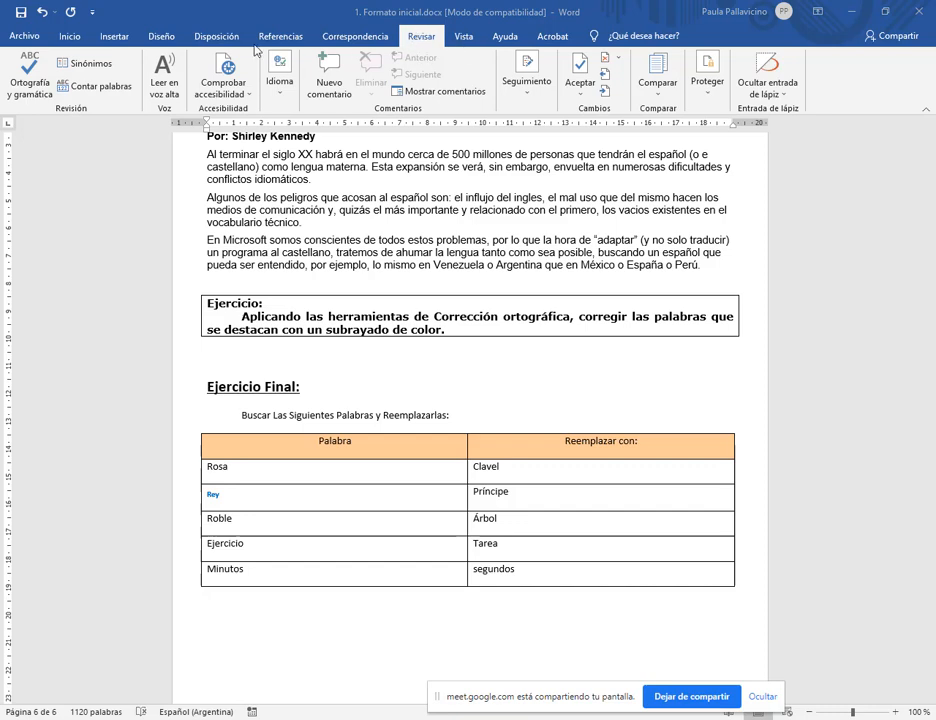
- Set up a find-and-replace that searches for "Rosa" and replaces it with "Clavel"
{"action": "left_click", "coordinate": [70, 36]}
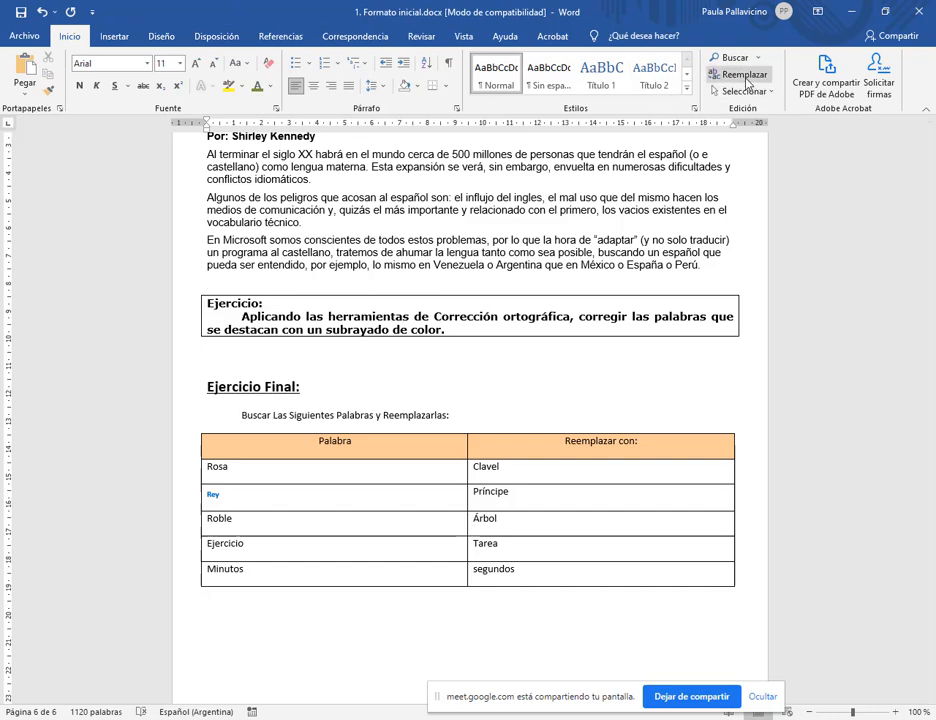
{"action": "left_click_drag", "start_coordinate": [698, 61], "coordinate": [780, 90]}
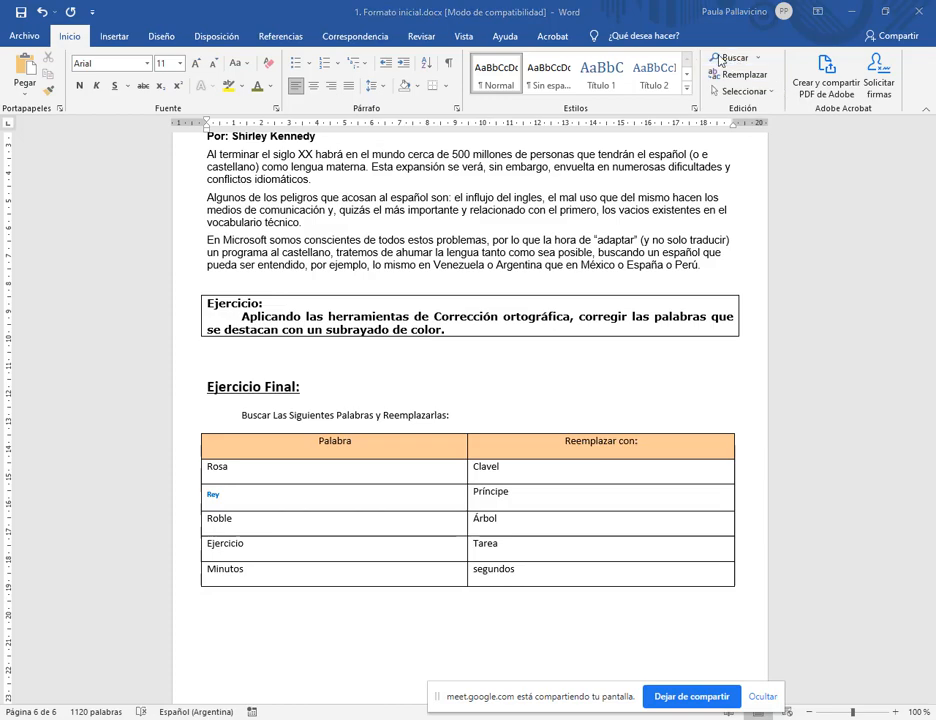
{"action": "left_click_drag", "start_coordinate": [702, 45], "coordinate": [776, 85]}
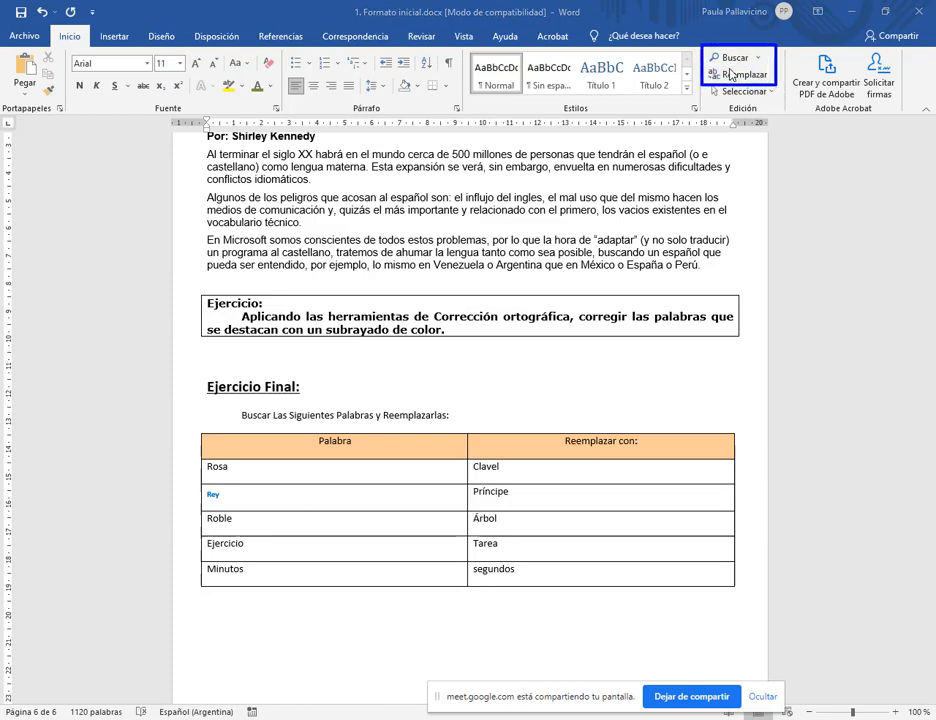
{"action": "left_click", "coordinate": [730, 74]}
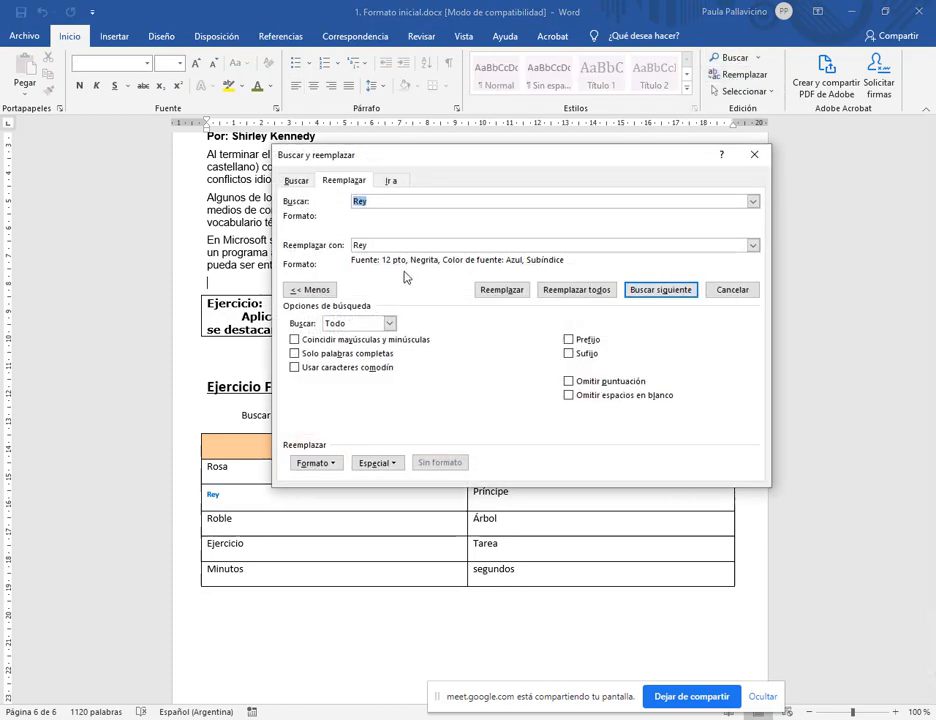
{"action": "left_click_drag", "start_coordinate": [388, 161], "coordinate": [400, 75]}
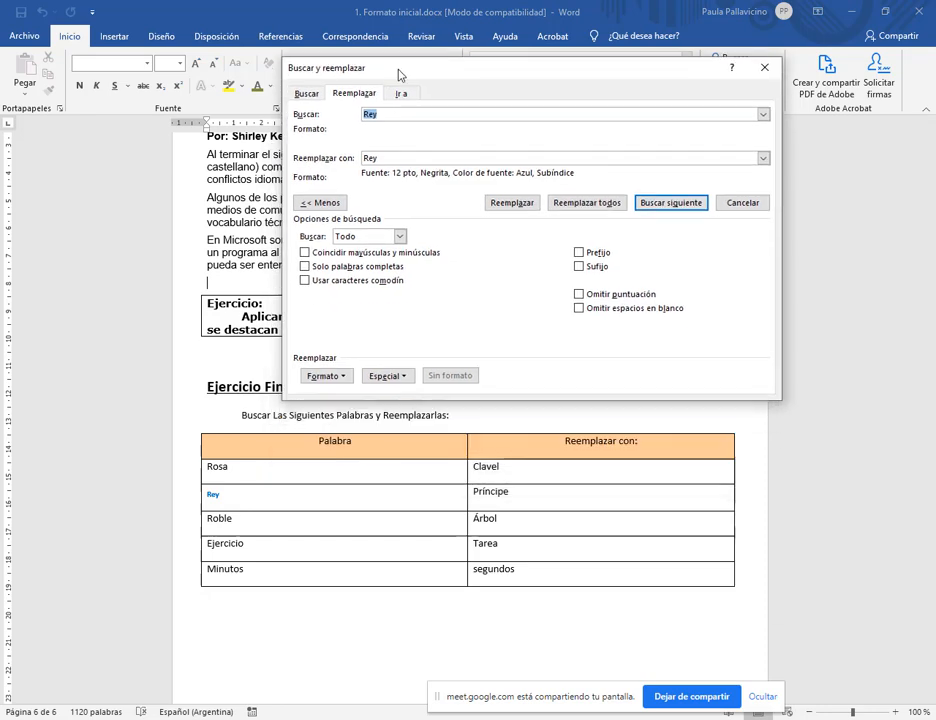
{"action": "type", "text": "Rosa"}
{"action": "double_click", "coordinate": [384, 159]}
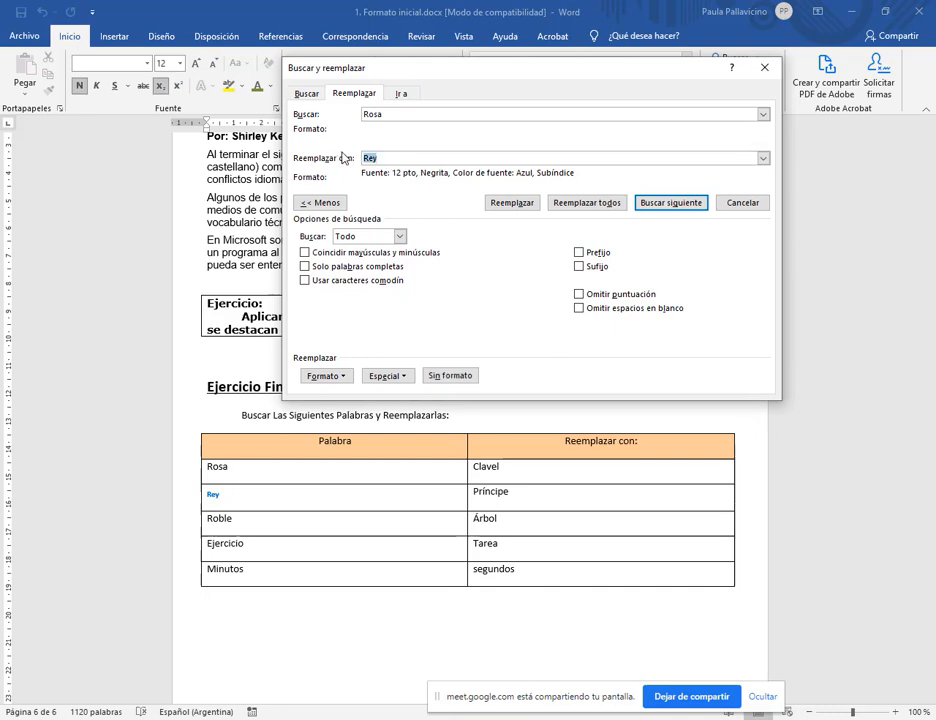
{"action": "type", "text": "Clavel"}
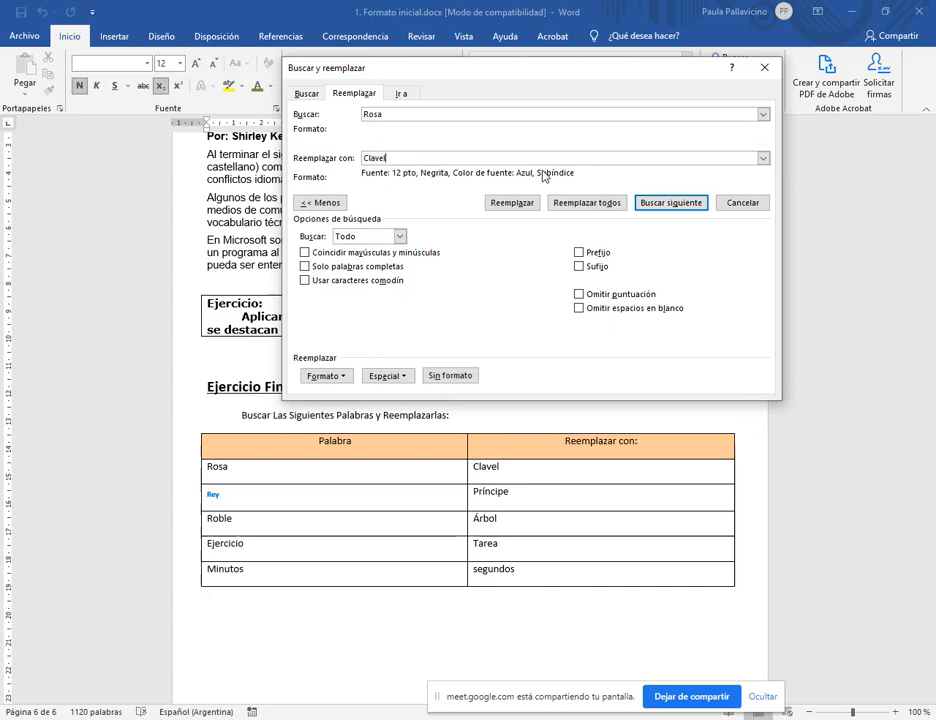
- Clear the formatting from the replacement text "Clavel" and replace every occurrence of "Rosa" in the document
{"action": "left_click_drag", "start_coordinate": [403, 159], "coordinate": [338, 160]}
{"action": "left_click", "coordinate": [468, 380]}
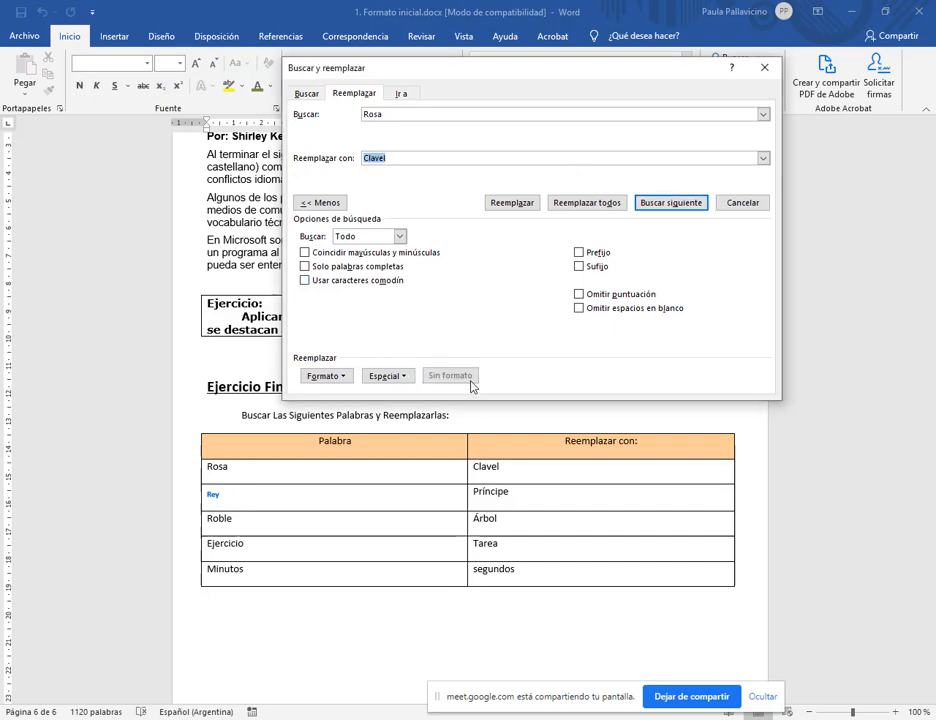
{"action": "left_click", "coordinate": [368, 114]}
{"action": "left_click", "coordinate": [393, 160]}
{"action": "left_click", "coordinate": [614, 203]}
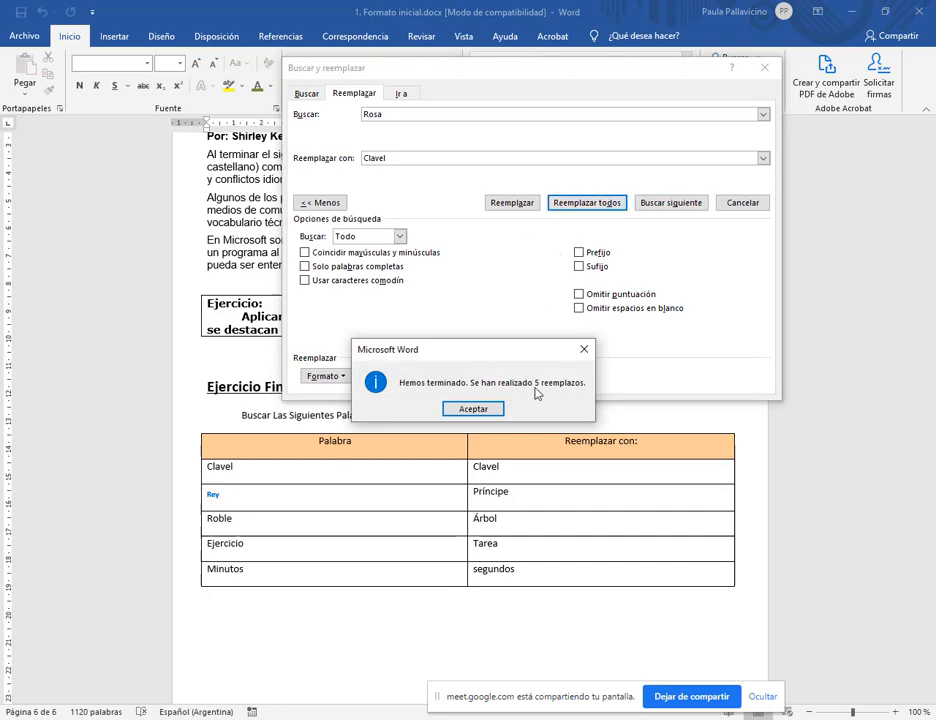
{"action": "left_click", "coordinate": [500, 410]}
{"action": "scroll", "coordinate": [251, 533], "scroll_direction": "up", "scroll_amount": 4}
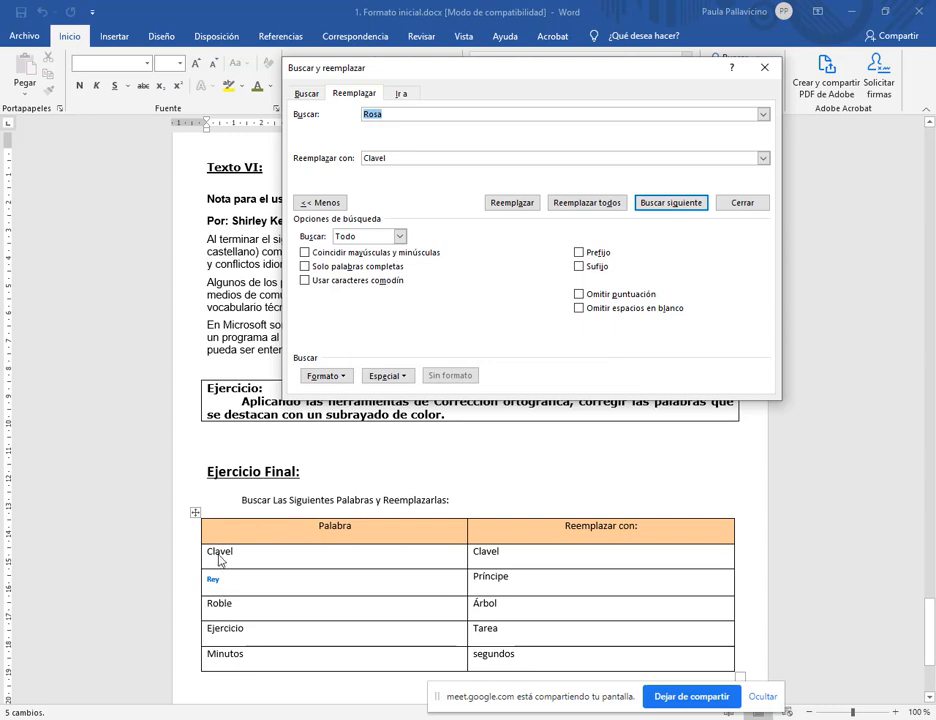
- Replace every occurrence of "Rey" in the document with "Príncipe"
{"action": "scroll", "coordinate": [215, 545], "scroll_direction": "down", "scroll_amount": 1}
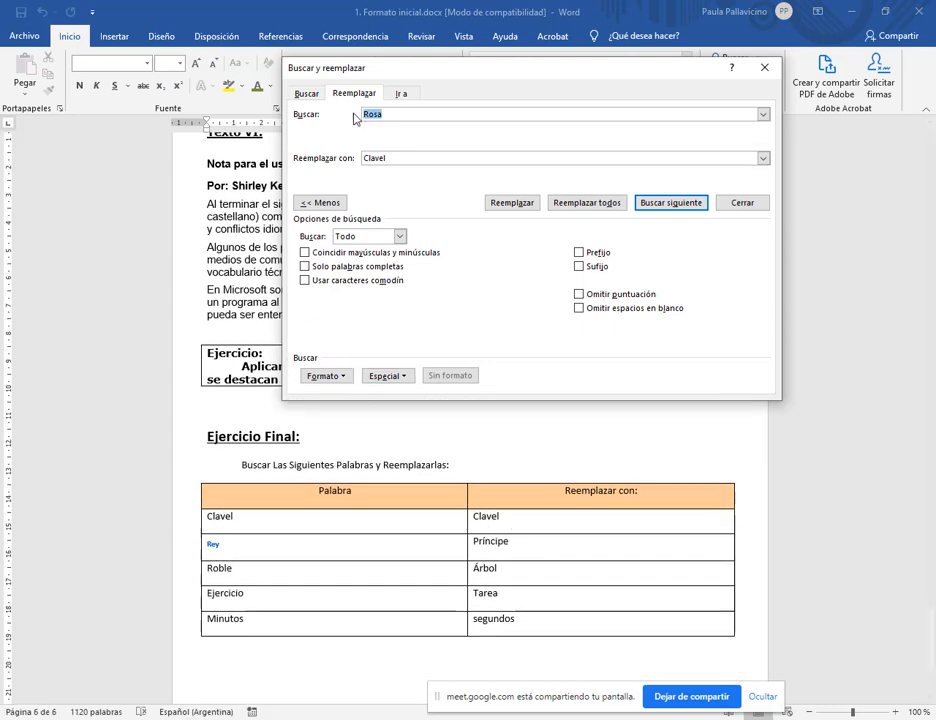
{"action": "type", "text": "Rey"}
{"action": "double_click", "coordinate": [378, 158]}
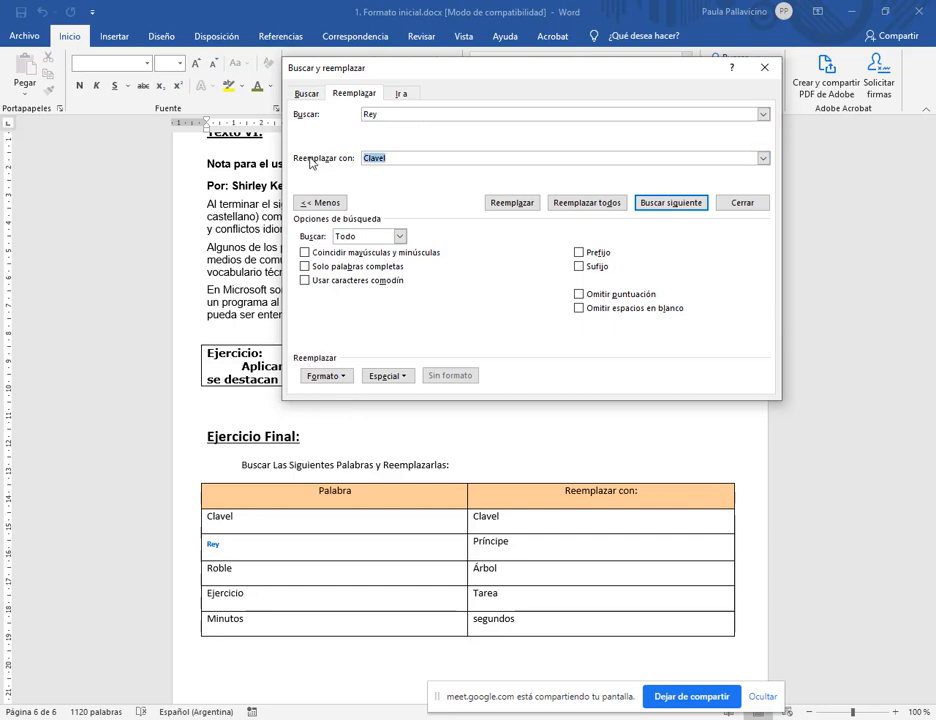
{"action": "type", "text": "Príncipe"}
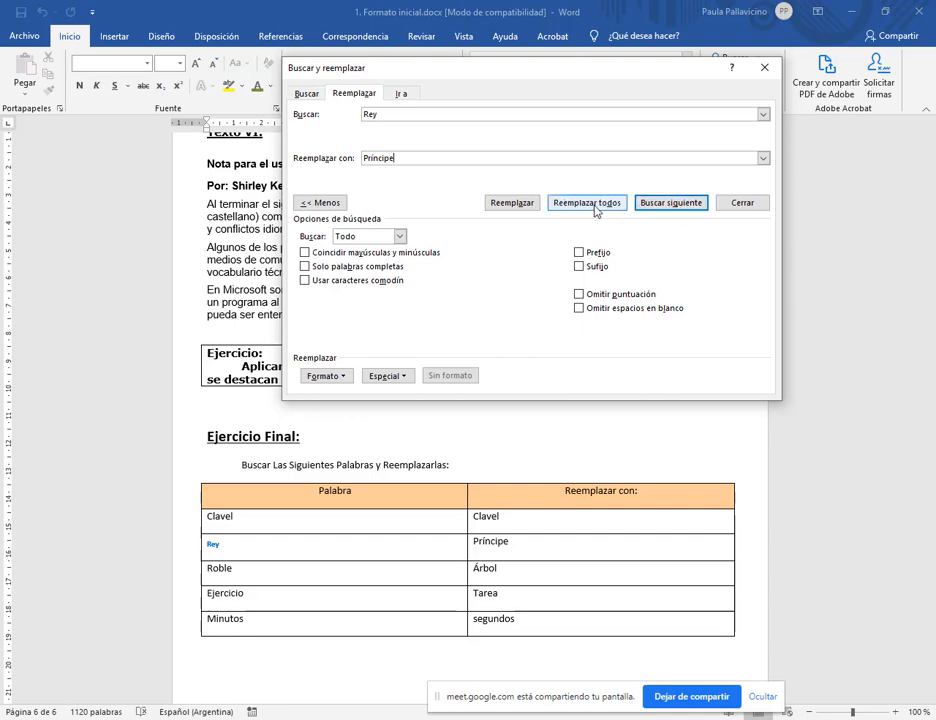
{"action": "left_click", "coordinate": [595, 204]}
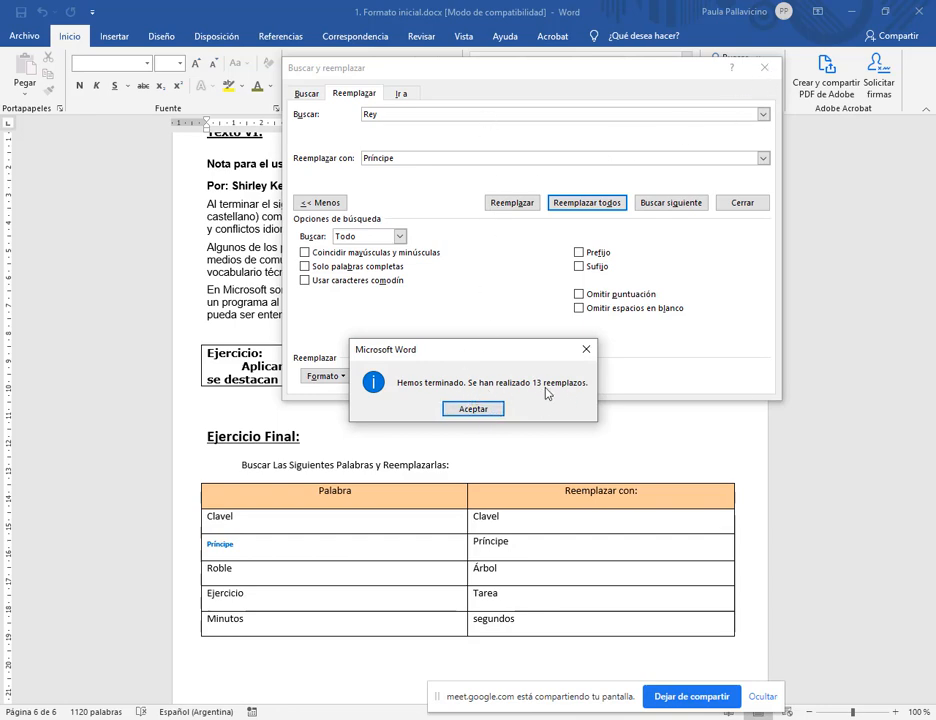
{"action": "left_click", "coordinate": [497, 410]}
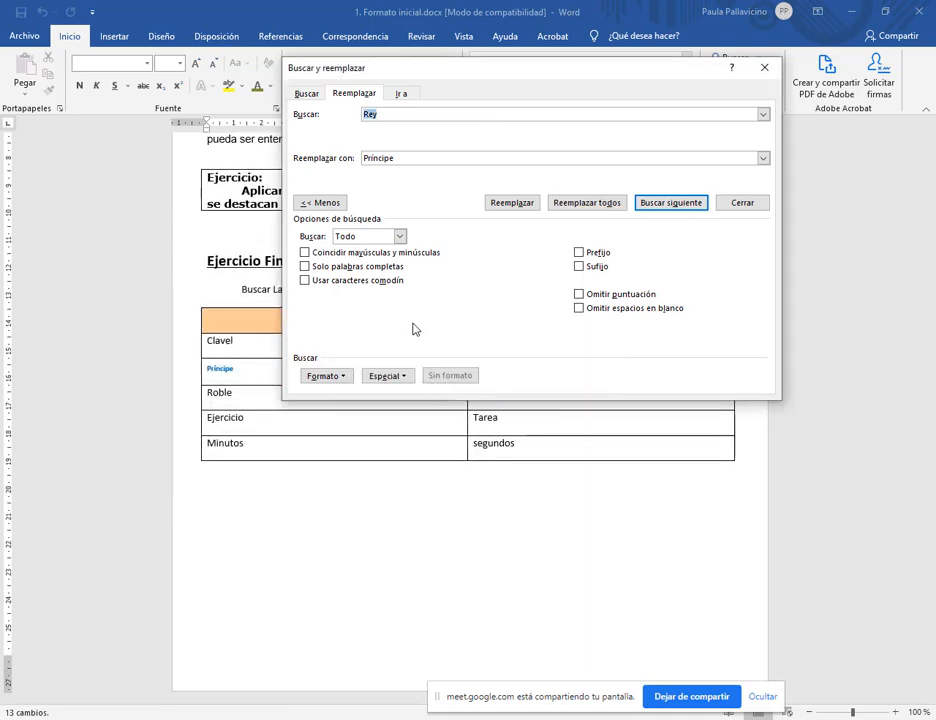
- Replace every occurrence of "Roble" in the document with "Árbol"
{"action": "scroll", "coordinate": [412, 539], "scroll_direction": "up", "scroll_amount": 1}
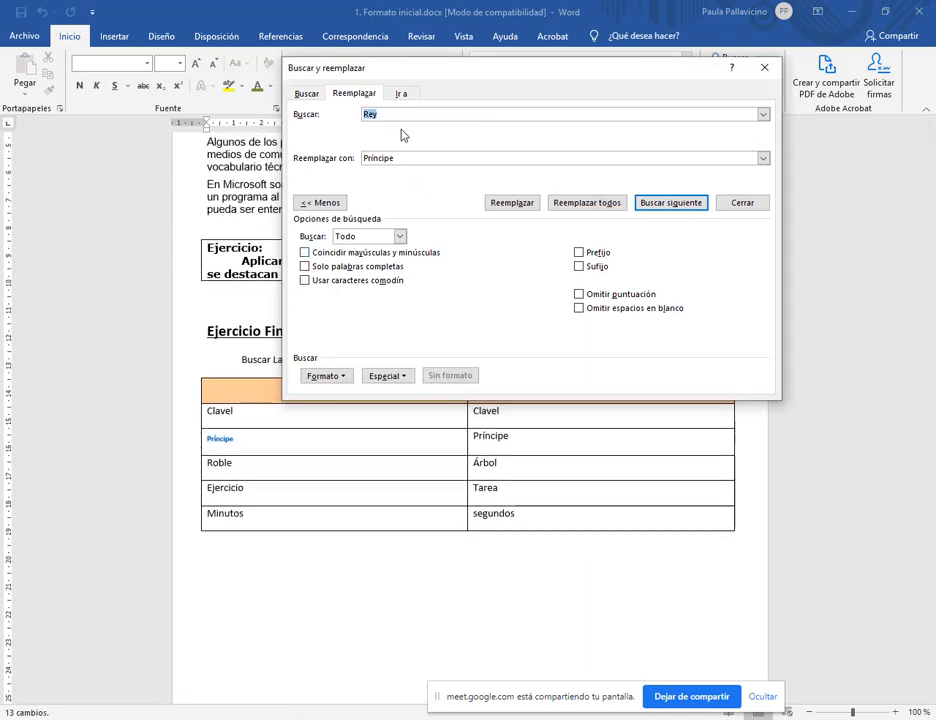
{"action": "type", "text": "Robl"}
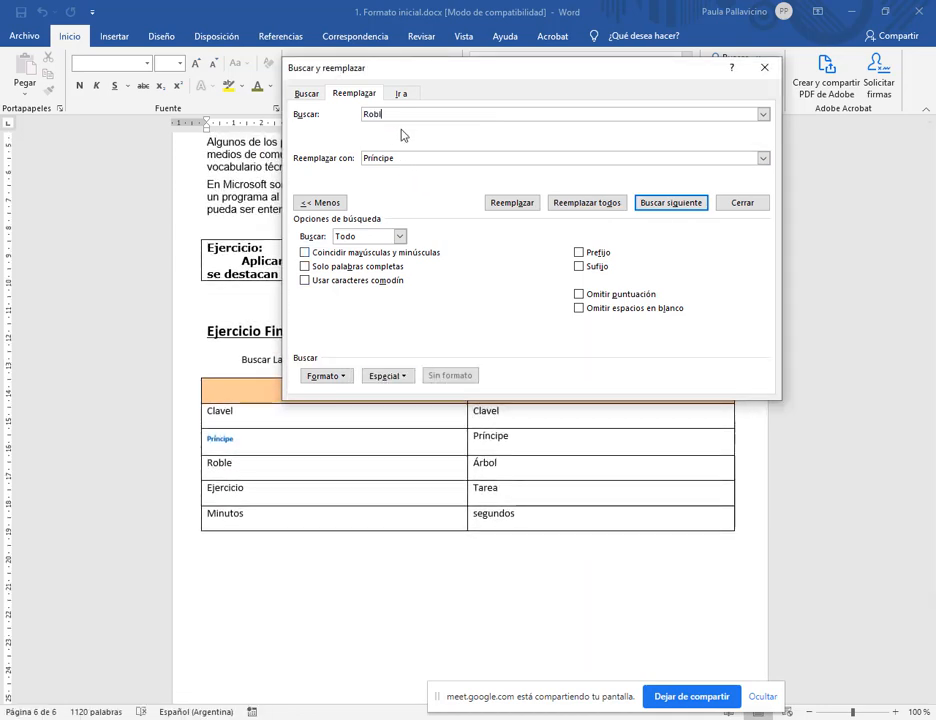
{"action": "type", "text": "e"}
{"action": "key", "text": "Tab"}
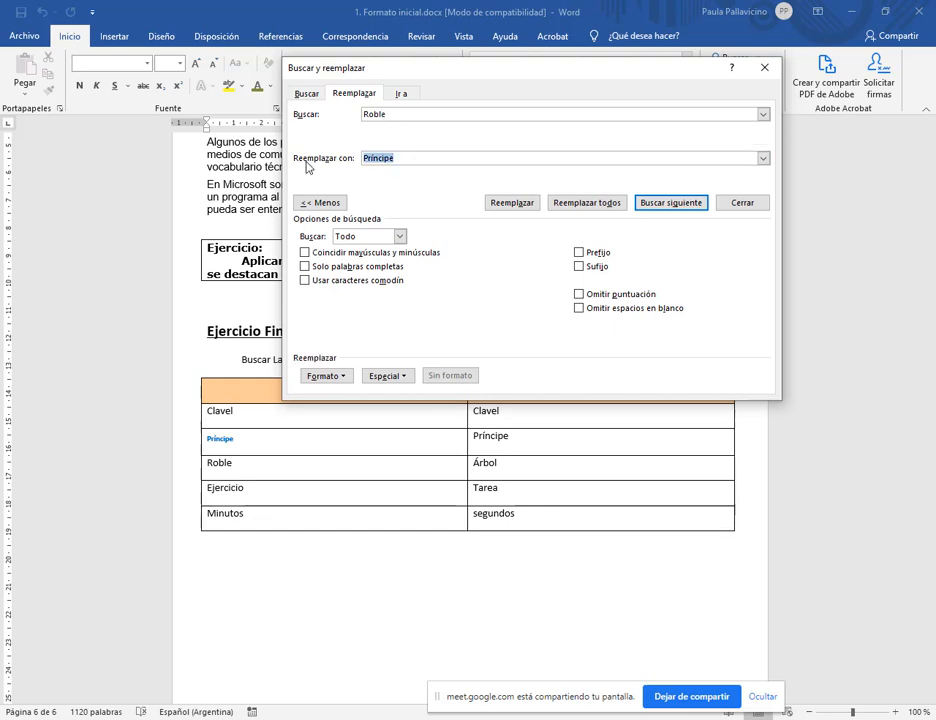
{"action": "type", "text": "G"}
{"action": "key", "text": "BackSpace"}
{"action": "type", "text": "G"}
{"action": "key", "text": "BackSpace"}
{"action": "key", "text": "BackSpace"}
{"action": "key", "text": "BackSpace"}
{"action": "left_click", "coordinate": [397, 715]}
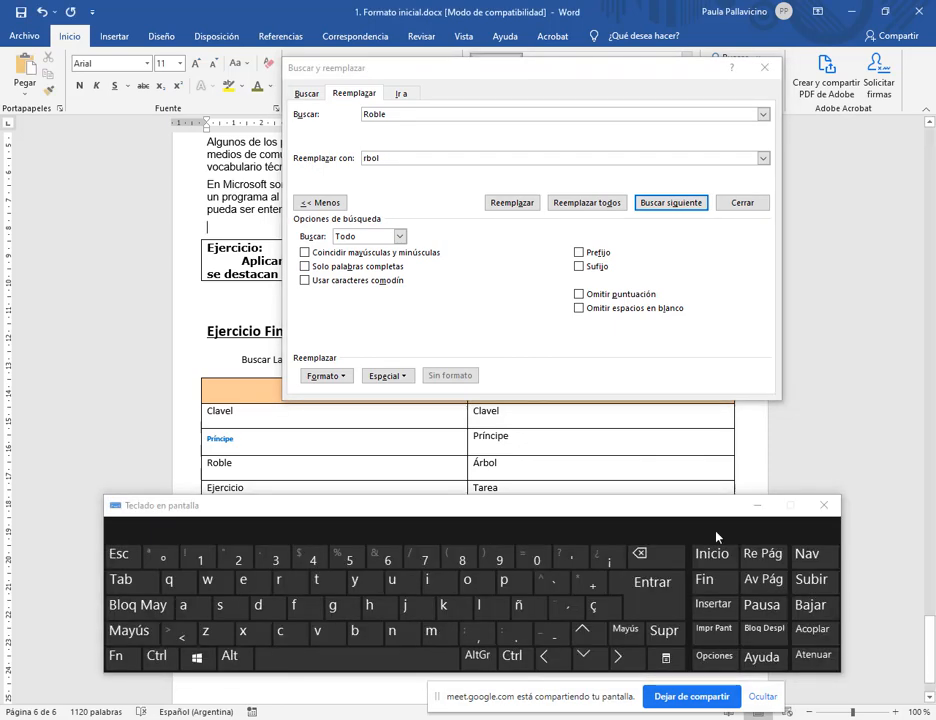
{"action": "left_click", "coordinate": [828, 507]}
{"action": "left_click", "coordinate": [391, 159]}
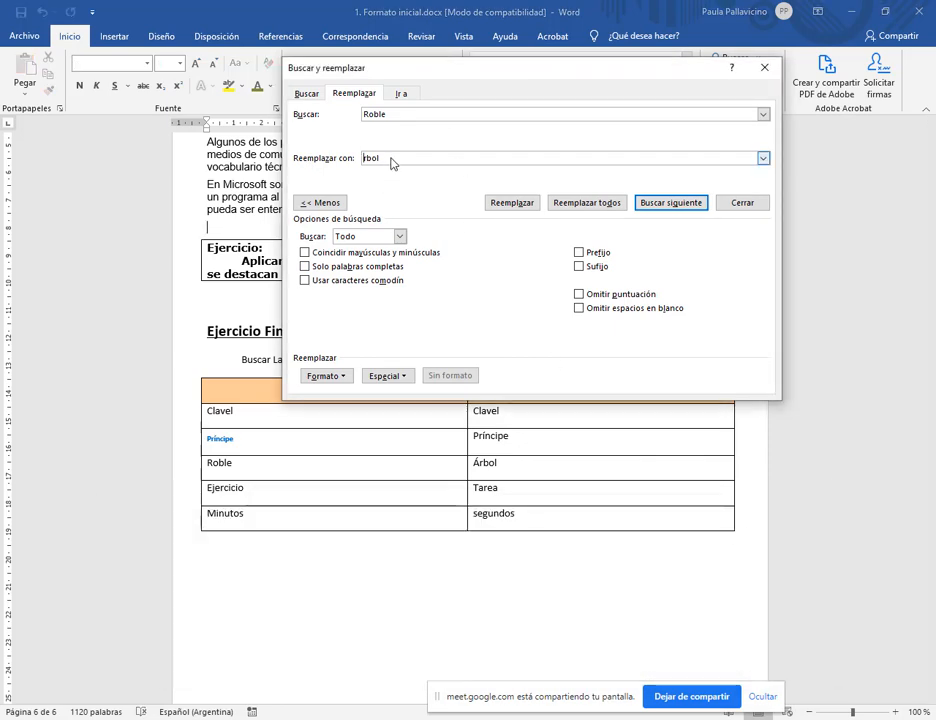
{"action": "type", "text": "Á"}
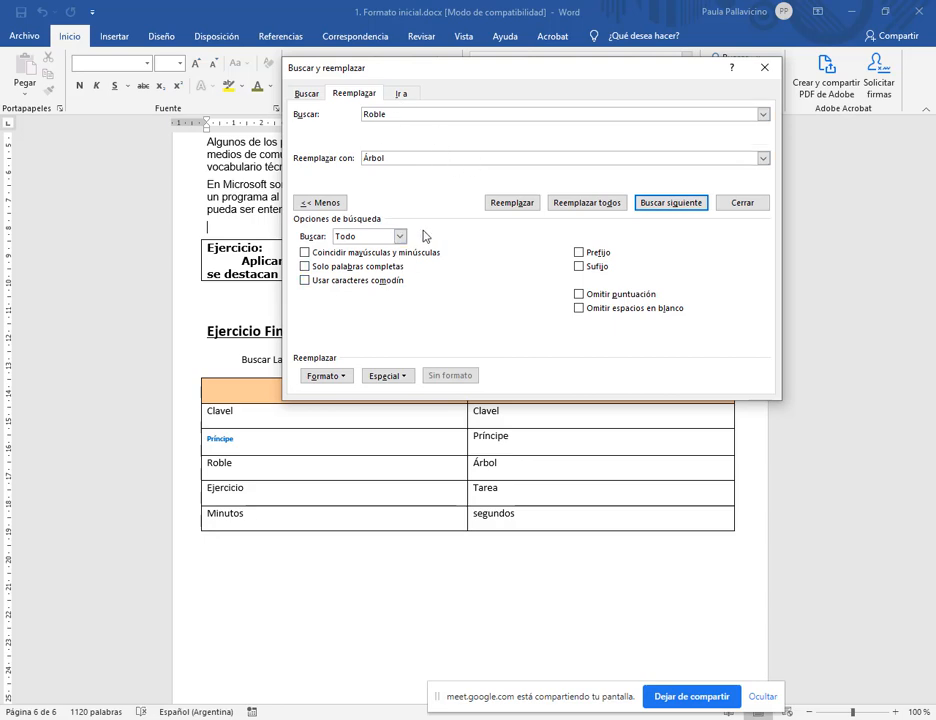
{"action": "left_click", "coordinate": [612, 203]}
{"action": "left_click", "coordinate": [474, 408]}
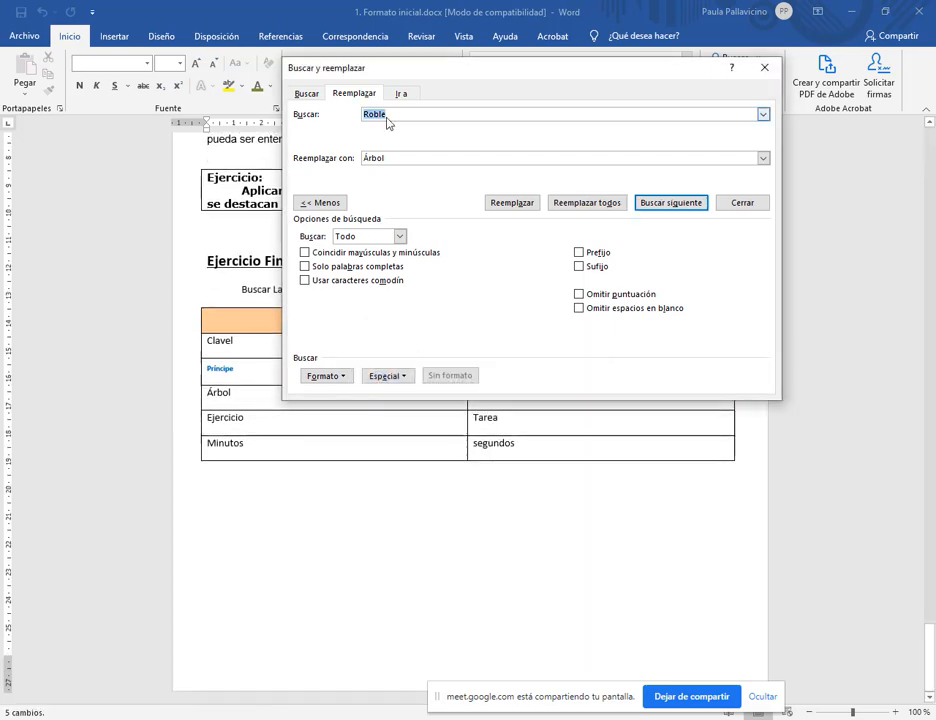
- Replace every occurrence of "Ejercicio" in the document with "Tarea"
{"action": "type", "text": "Ej"}
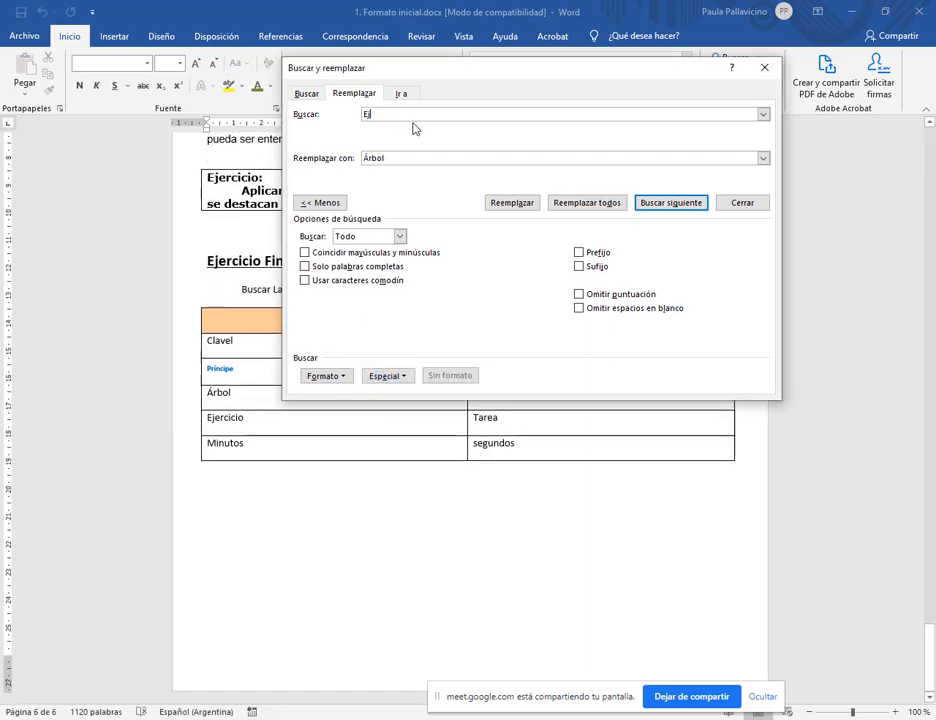
{"action": "type", "text": "ercicio"}
{"action": "key", "text": "Tab"}
{"action": "type", "text": "Tarea"}
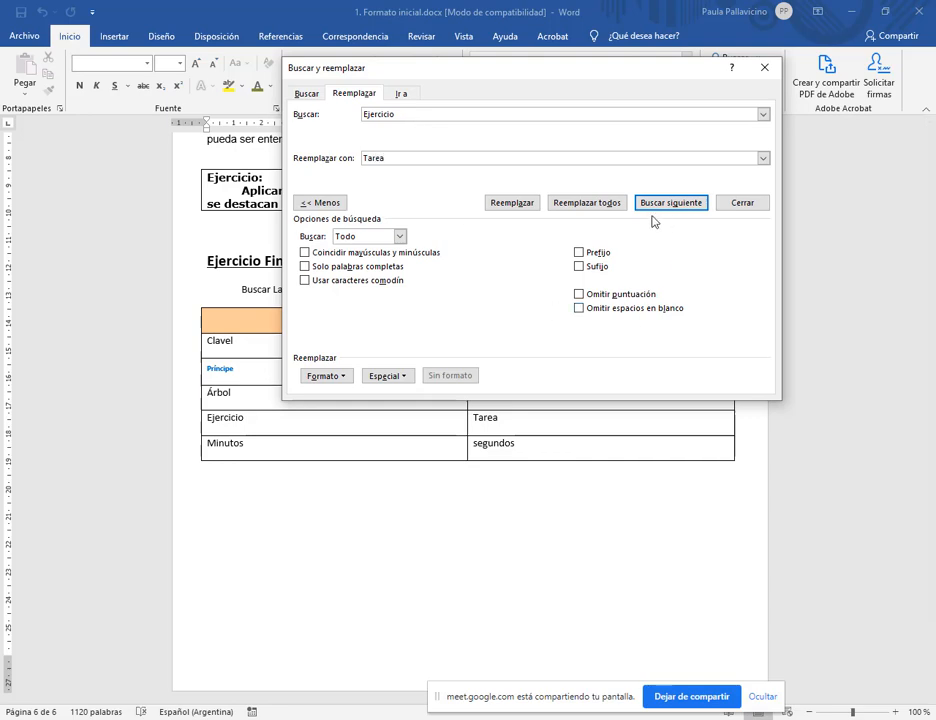
{"action": "left_click", "coordinate": [600, 203]}
{"action": "left_click", "coordinate": [473, 409]}
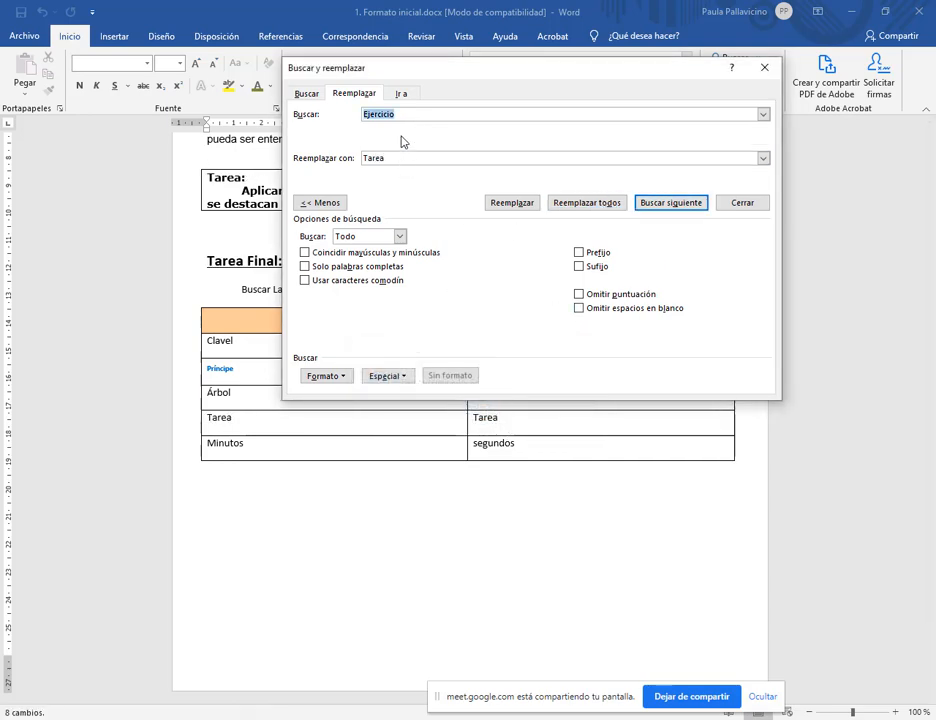
- Replace every occurrence of "Minutos" in the document with "segundos" and close the find-and-replace dialog
{"action": "type", "text": "Minutos"}
{"action": "key", "text": "Tab"}
{"action": "type", "text": "se"}
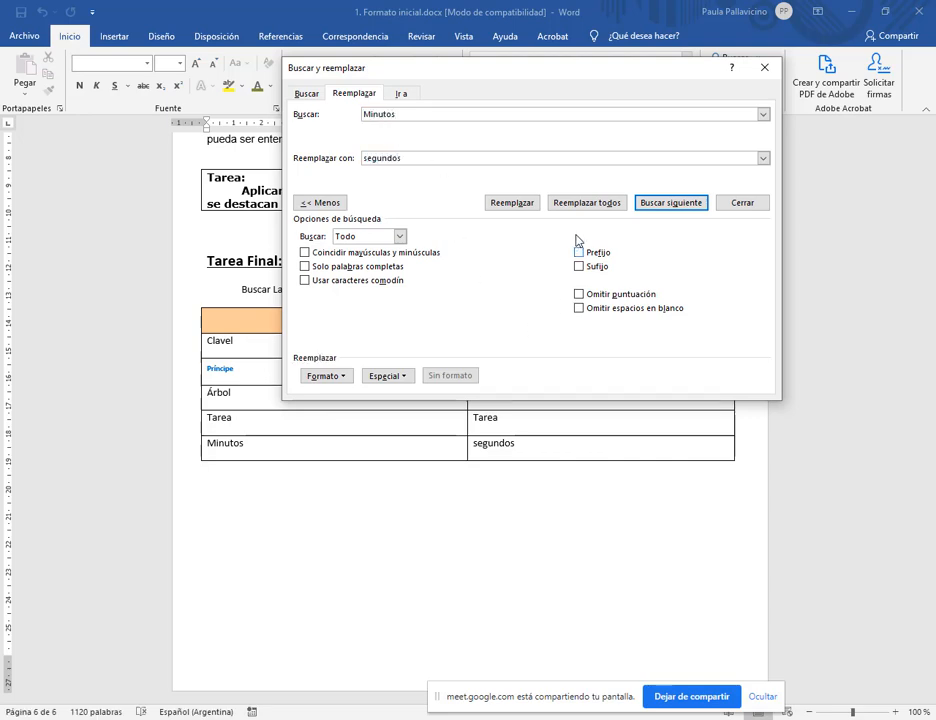
{"action": "left_click", "coordinate": [587, 203]}
{"action": "left_click", "coordinate": [478, 414]}
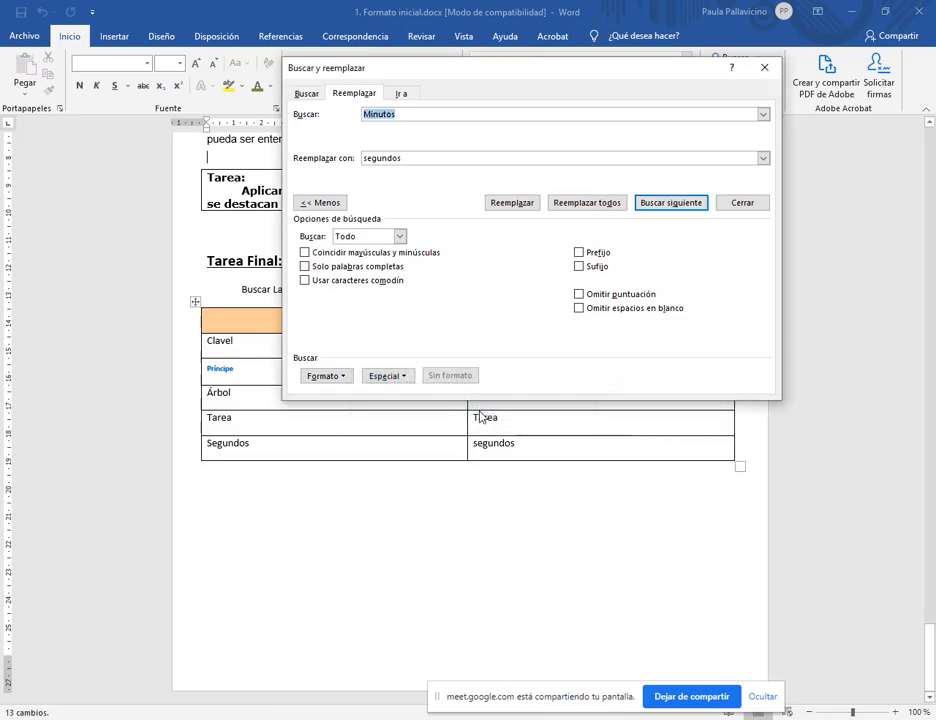
{"action": "left_click", "coordinate": [764, 67]}
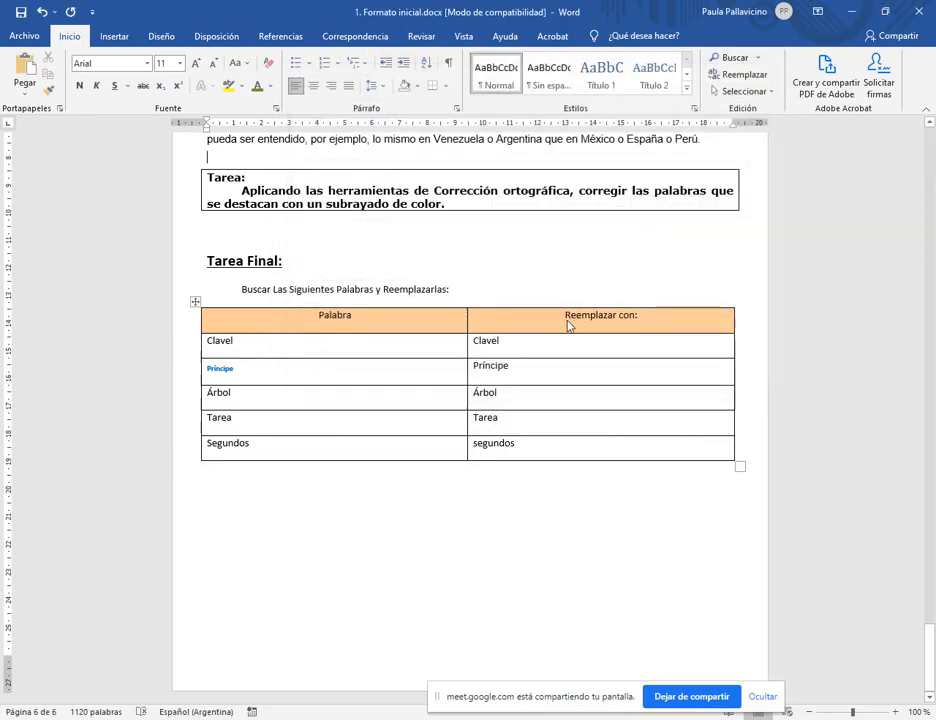
- Review the replaced words throughout the document, comparing Texto I on the first page with the final table on the last page
{"action": "scroll", "coordinate": [445, 384], "scroll_direction": "up", "scroll_amount": 8}
{"action": "scroll", "coordinate": [564, 413], "scroll_direction": "up", "scroll_amount": 20}
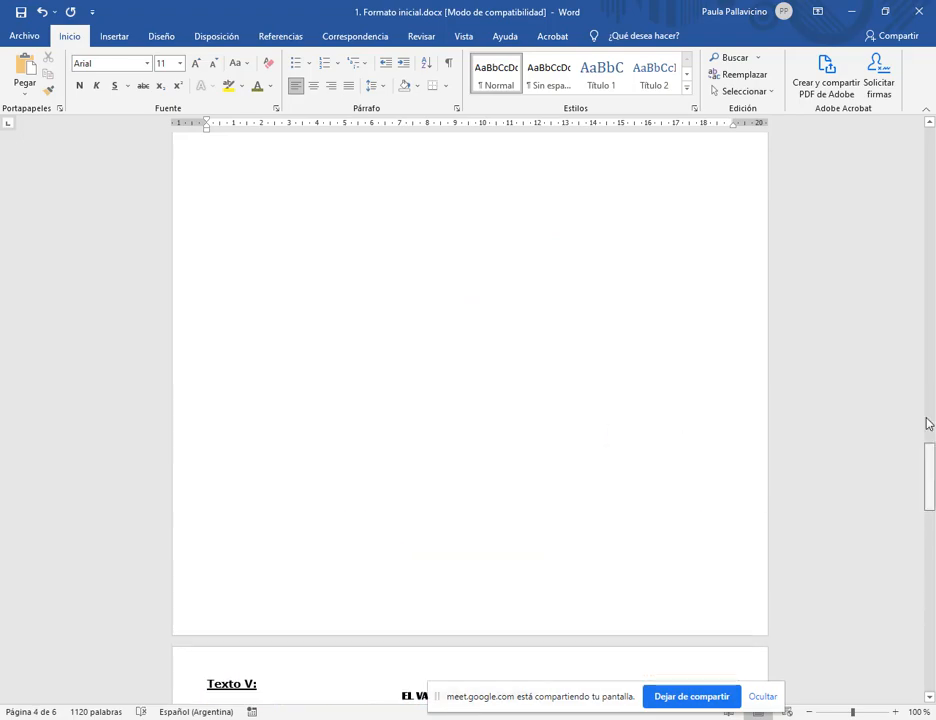
{"action": "left_click_drag", "start_coordinate": [930, 424], "coordinate": [930, 146]}
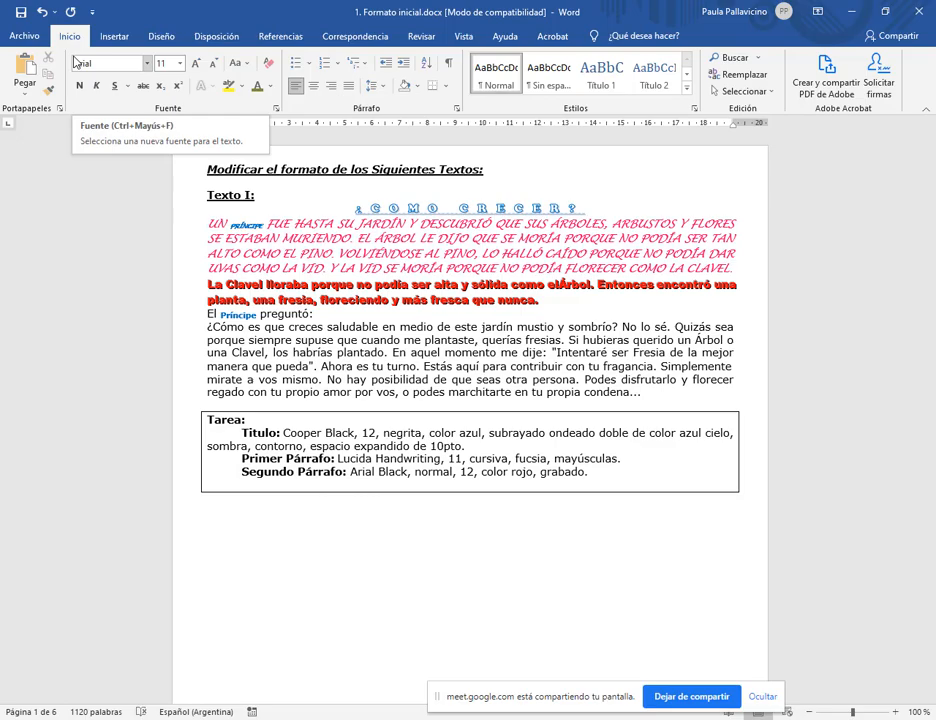
{"action": "left_click", "coordinate": [14, 36]}
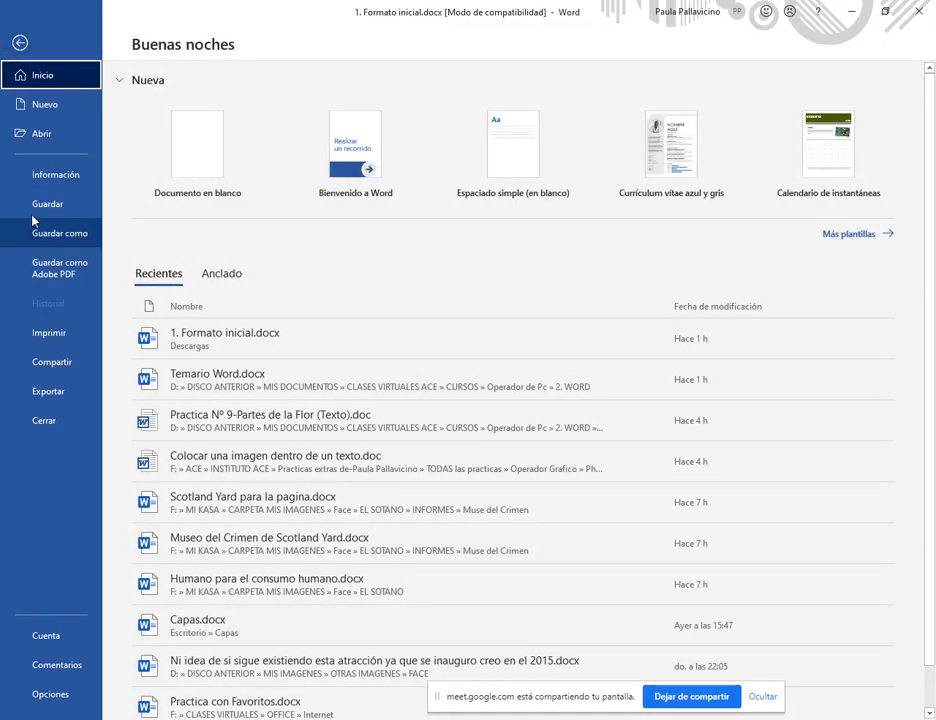
{"action": "left_click", "coordinate": [19, 42]}
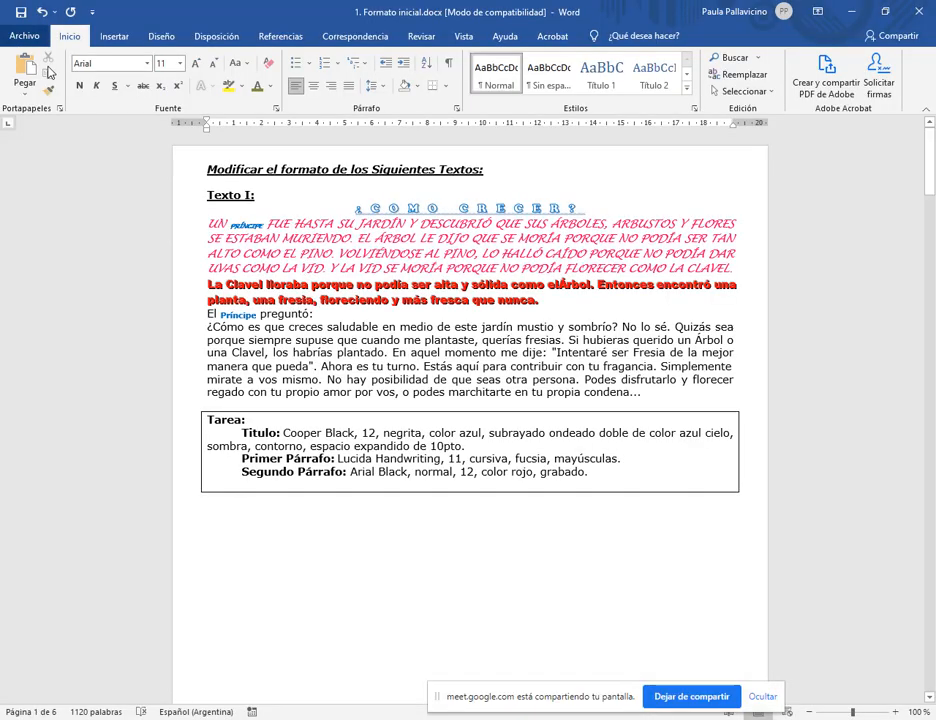
{"action": "scroll", "coordinate": [700, 370], "scroll_direction": "down", "scroll_amount": 8}
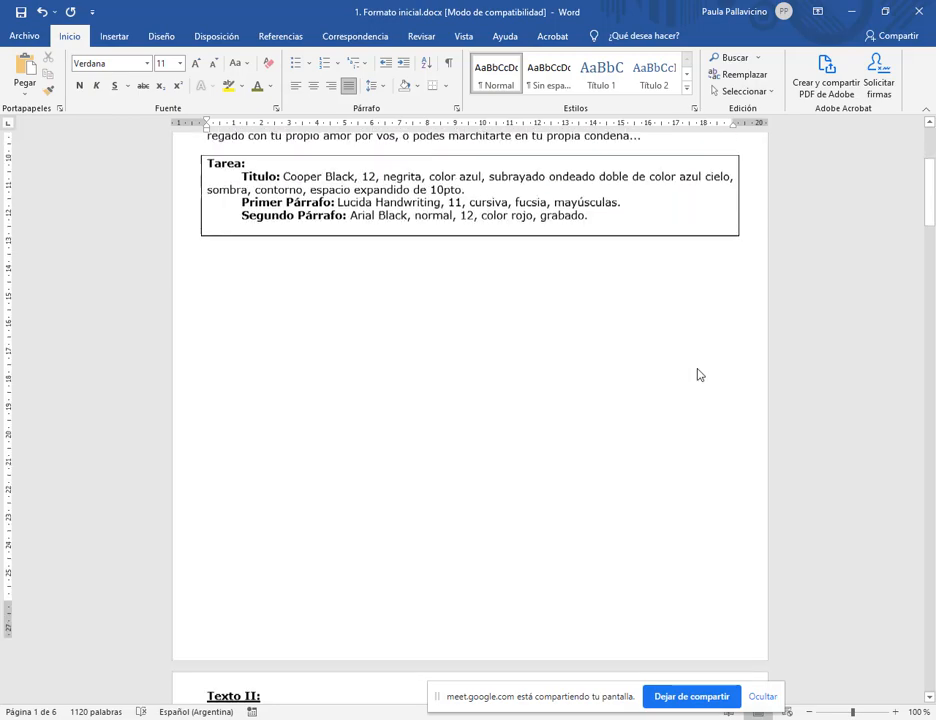
{"action": "left_click_drag", "start_coordinate": [930, 225], "coordinate": [930, 503]}
{"action": "scroll", "coordinate": [654, 501], "scroll_direction": "down", "scroll_amount": 10}
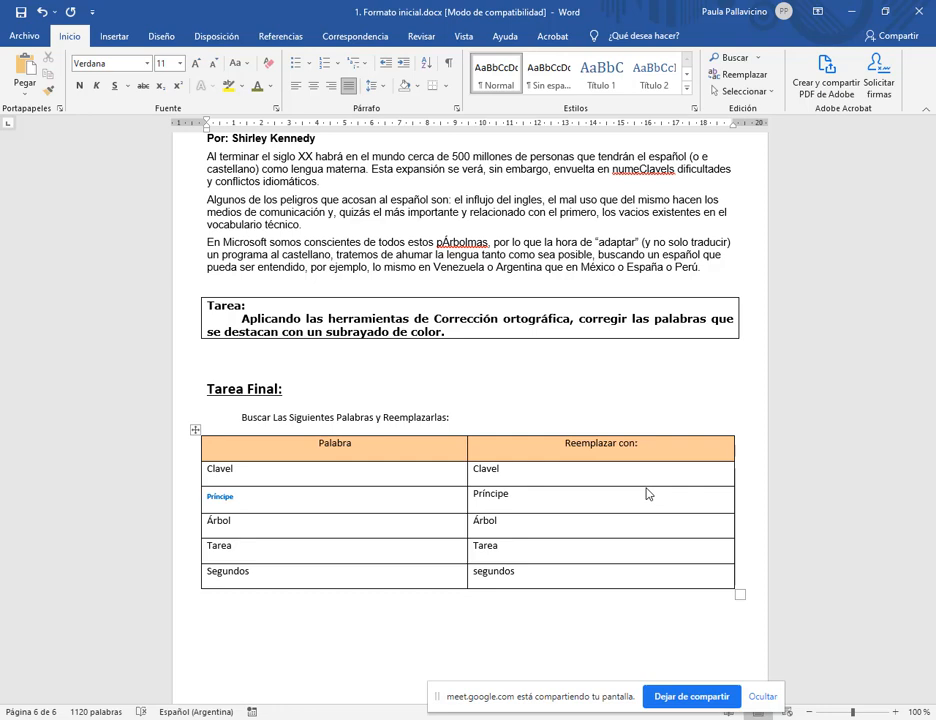
{"action": "left_click_drag", "start_coordinate": [926, 620], "coordinate": [930, 165]}
{"action": "scroll", "coordinate": [880, 209], "scroll_direction": "up", "scroll_amount": 1}
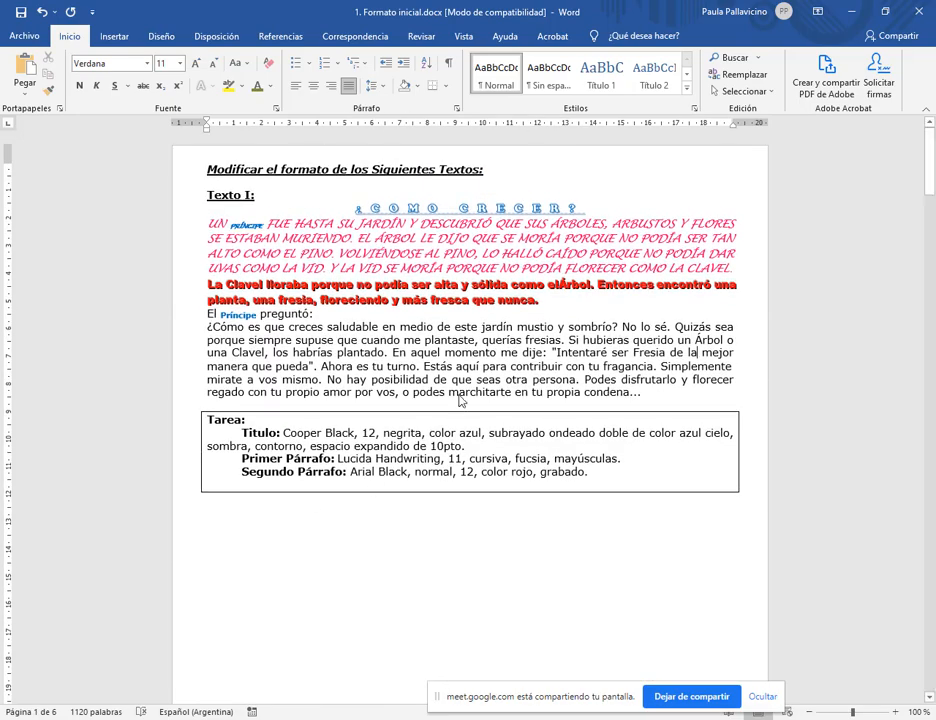
- Look over the formatted exercises from Texto II onward and show where the file commands for saving are found
{"action": "scroll", "coordinate": [533, 267], "scroll_direction": "down", "scroll_amount": 12}
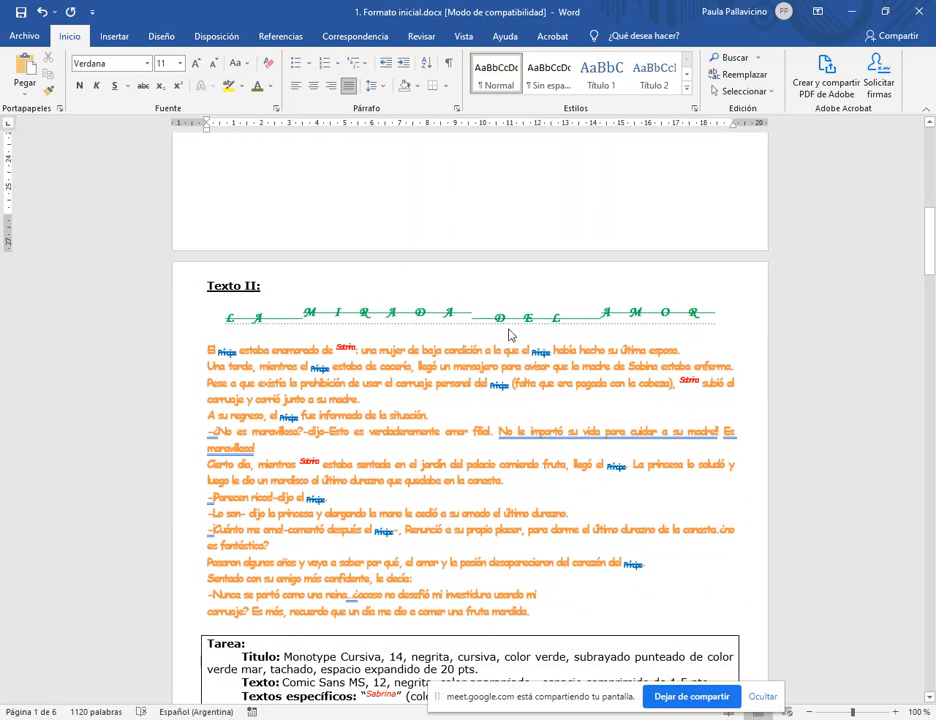
{"action": "left_click", "coordinate": [35, 37]}
{"action": "left_click", "coordinate": [15, 75]}
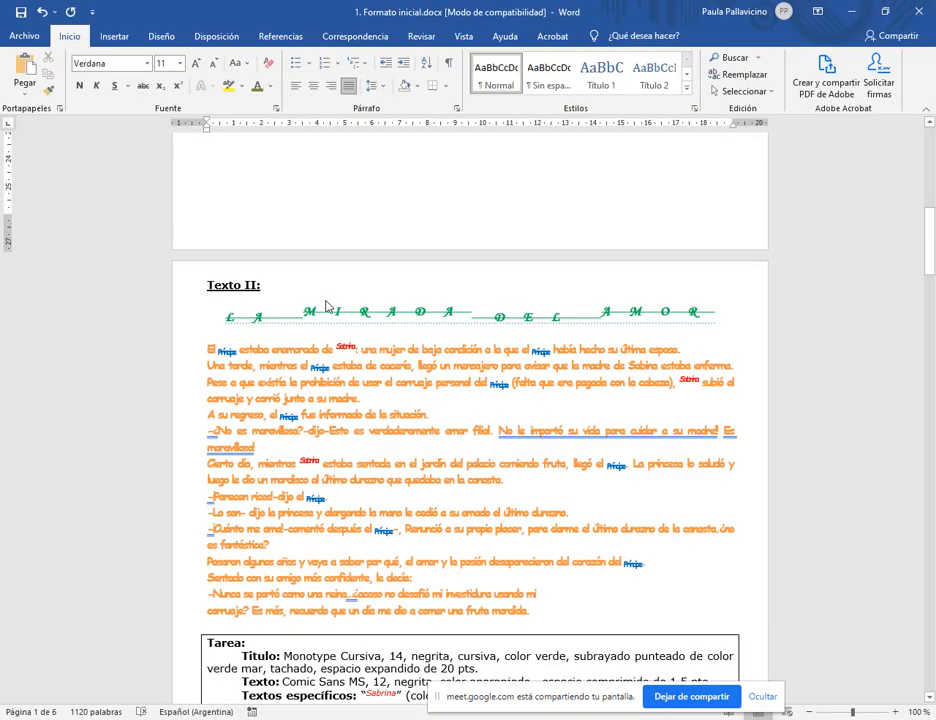
{"action": "scroll", "coordinate": [517, 362], "scroll_direction": "down", "scroll_amount": 15}
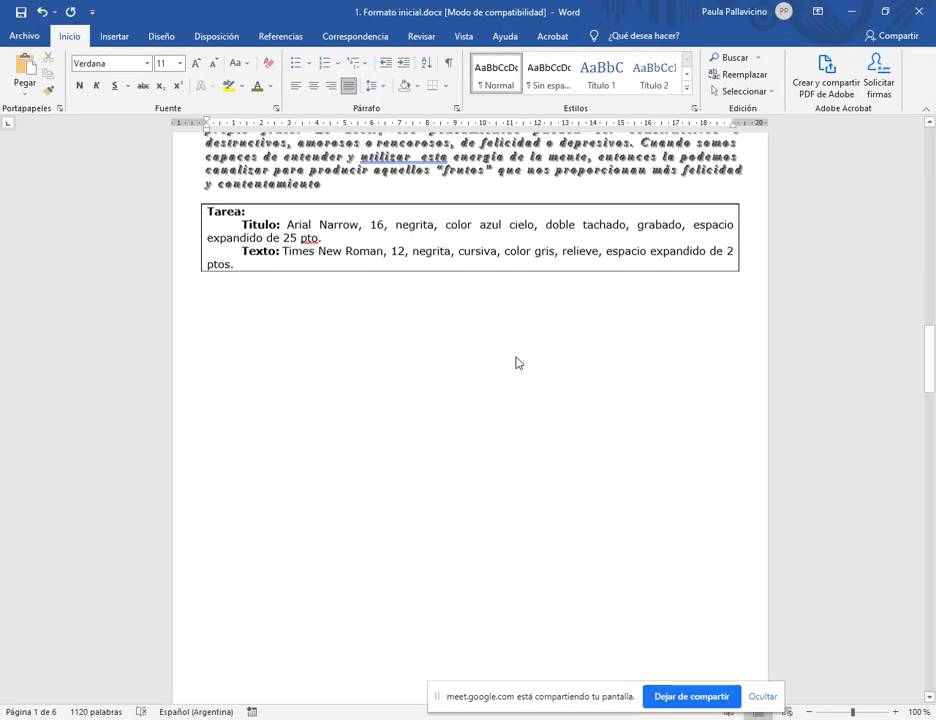
{"action": "scroll", "coordinate": [518, 364], "scroll_direction": "down", "scroll_amount": 12}
{"action": "left_click_drag", "start_coordinate": [932, 418], "coordinate": [934, 215]}
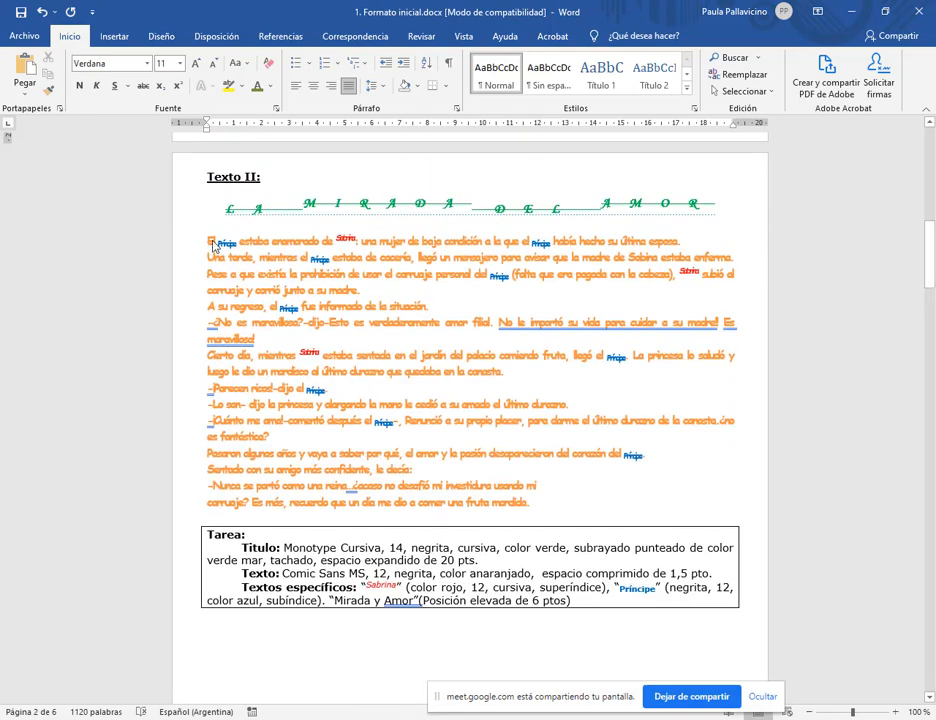
{"action": "left_click", "coordinate": [22, 33]}
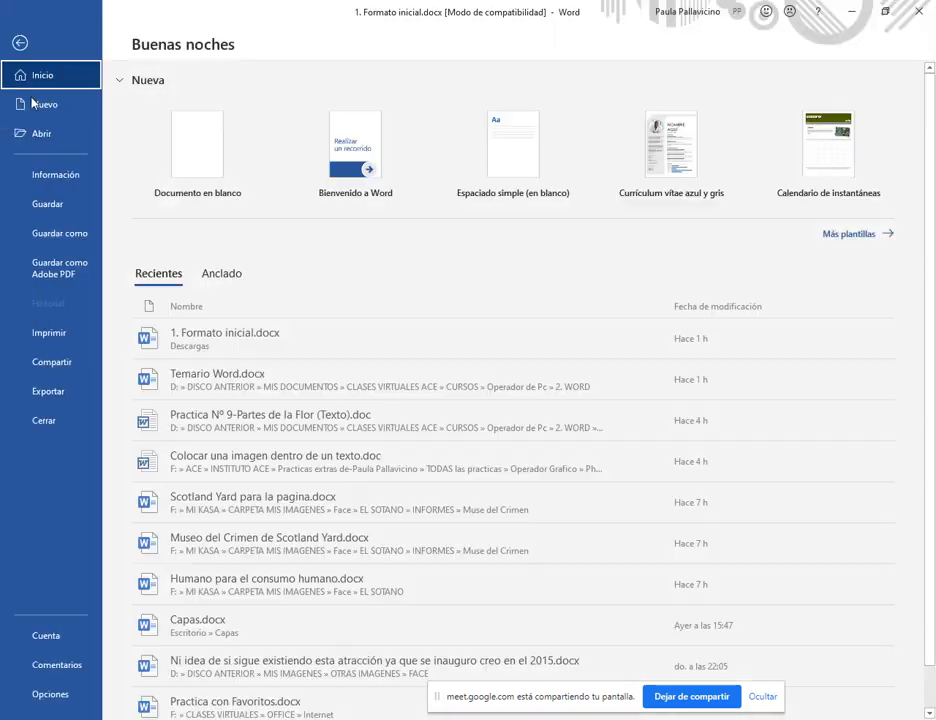
{"action": "left_click", "coordinate": [20, 42]}
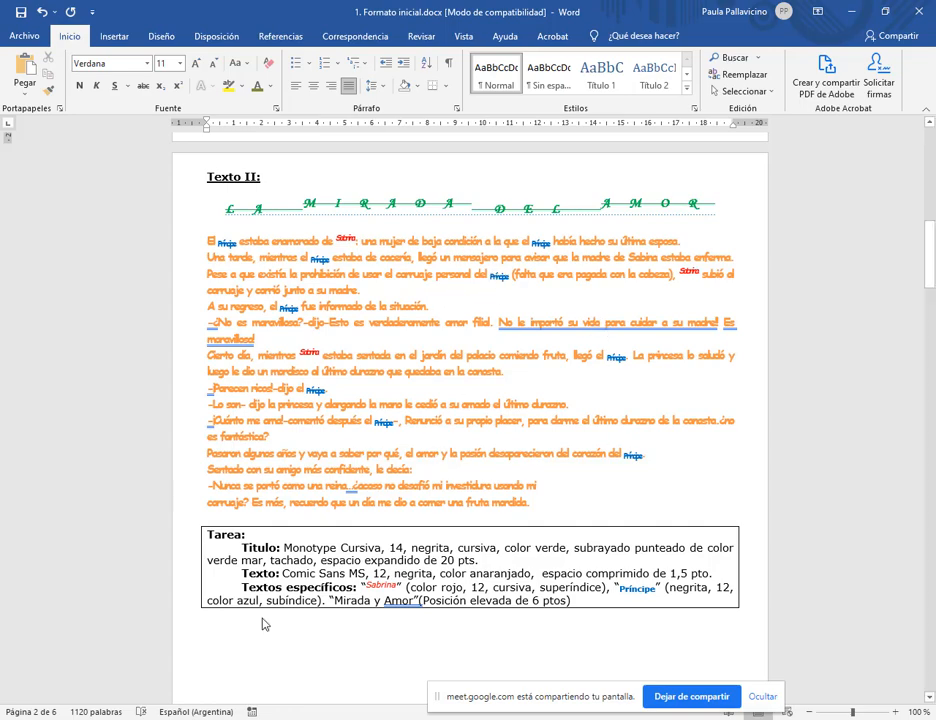
- Switch to the Google Meet call to check the participants and chat, and return to the document
{"action": "mouse_move", "coordinate": [180, 719]}
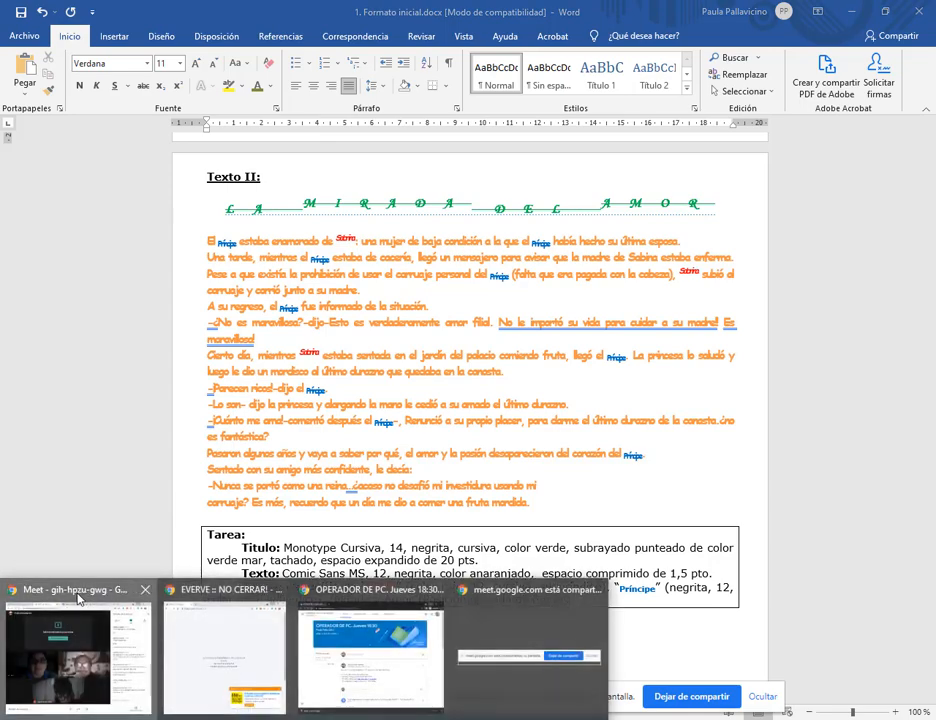
{"action": "left_click", "coordinate": [66, 620]}
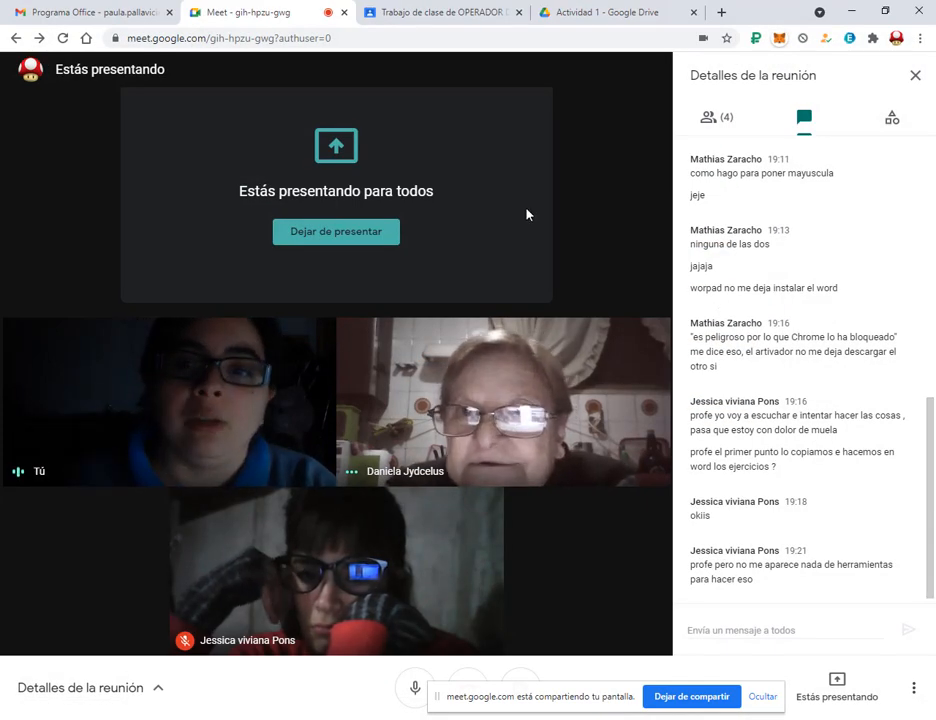
{"action": "left_click", "coordinate": [853, 12]}
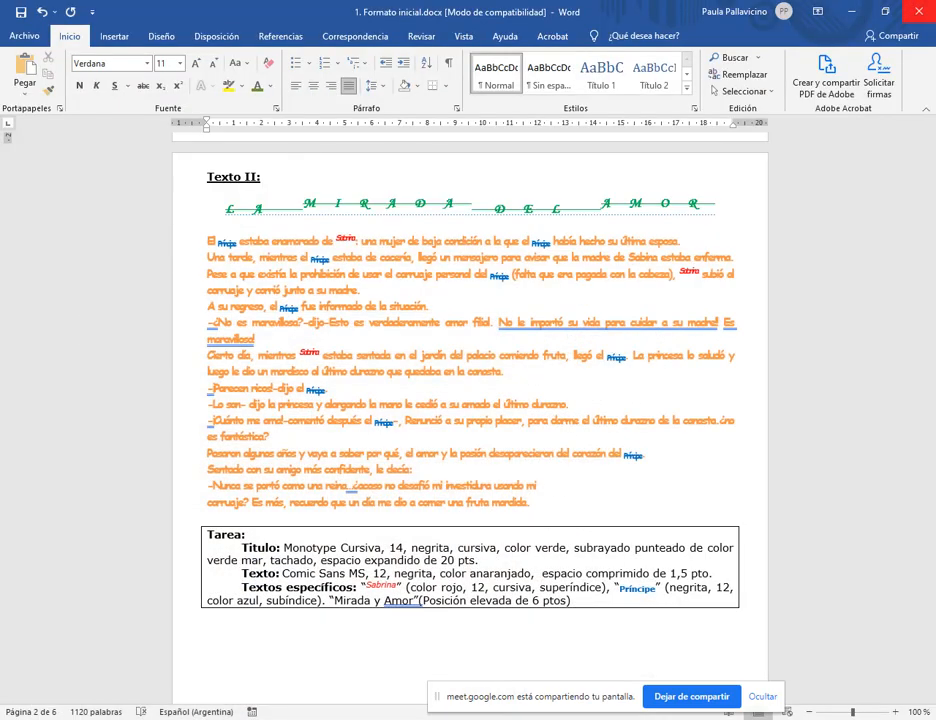
- Close "1. Formato inicial.docx" without saving the changes and bring up the Descargas folder with the practice files
{"action": "left_click", "coordinate": [919, 12]}
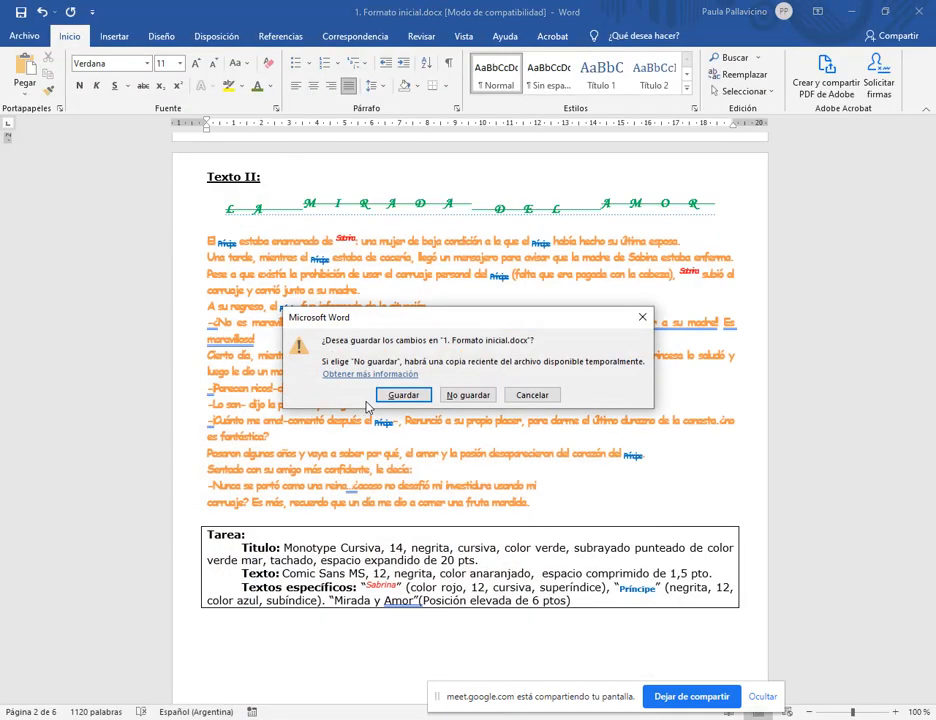
{"action": "left_click", "coordinate": [482, 395]}
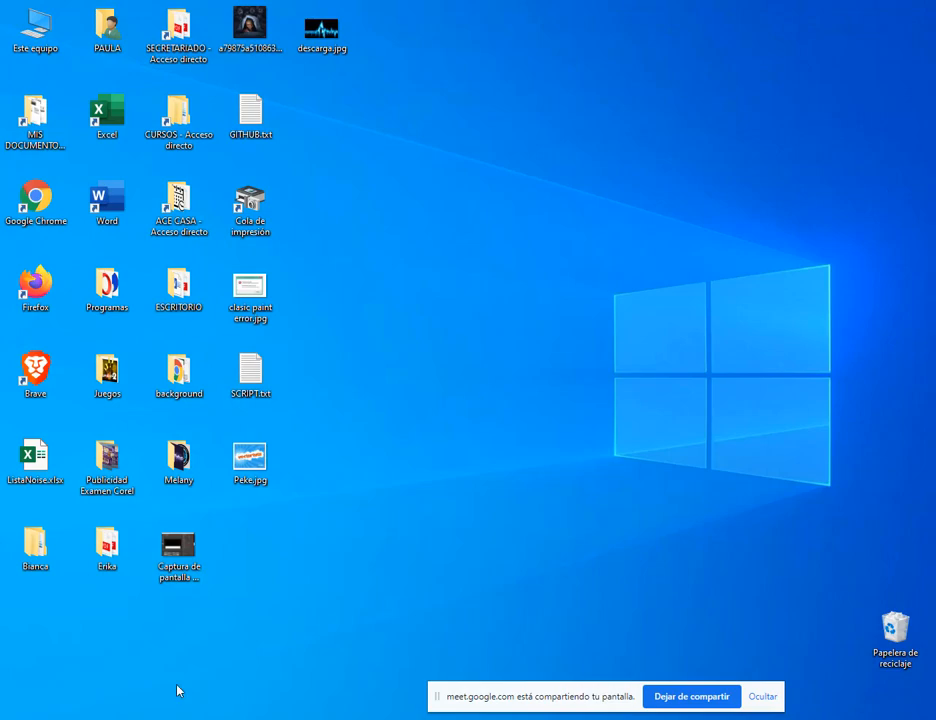
{"action": "left_click", "coordinate": [300, 719]}
{"action": "left_click", "coordinate": [453, 437]}
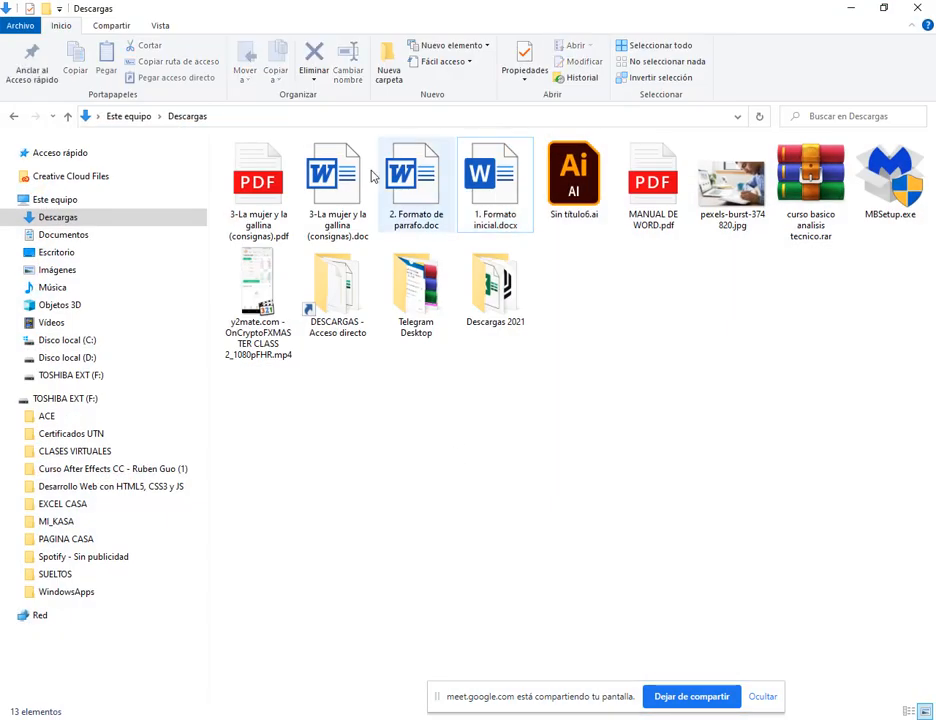
{"action": "left_click", "coordinate": [345, 185]}
{"action": "left_click", "coordinate": [512, 188]}
{"action": "left_click", "coordinate": [530, 283]}
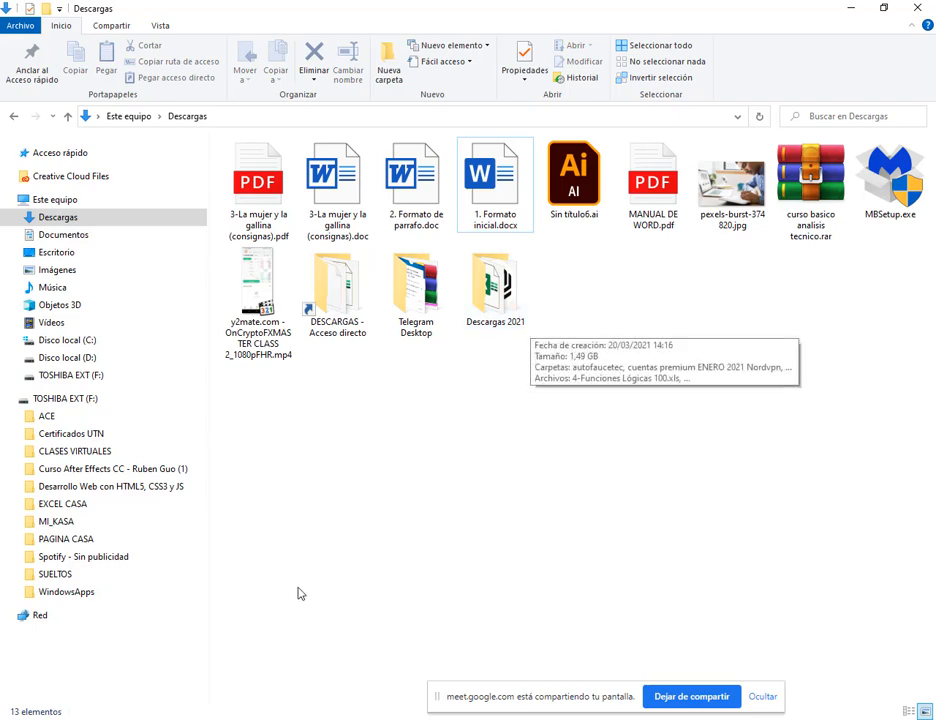
- Check the Google Meet call again and return to the Descargas folder
{"action": "left_click", "coordinate": [104, 597]}
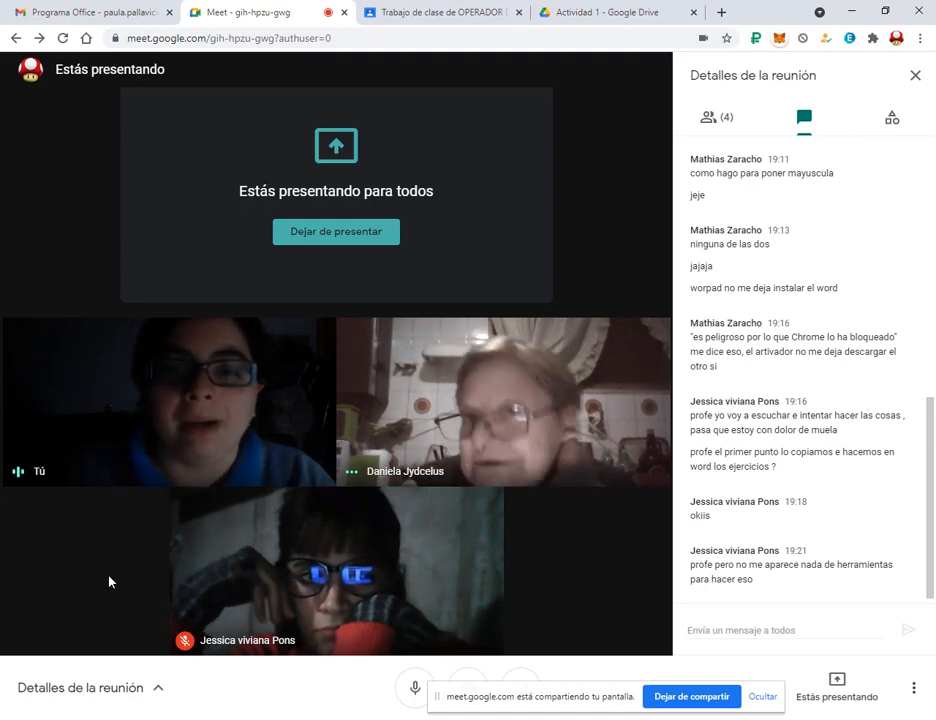
{"action": "left_click", "coordinate": [845, 15]}
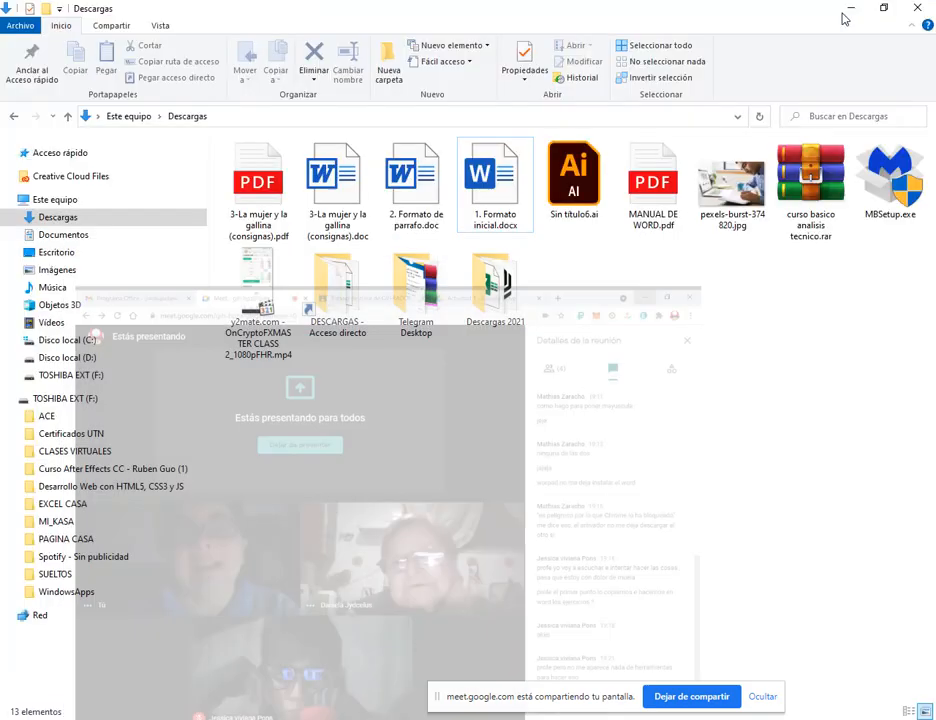
- Open "2. Formato de parrafo.doc" from Descargas, enable editing, and point out the title instruction in the Texto I exercise
{"action": "left_click", "coordinate": [416, 185]}
{"action": "key", "text": "Return"}
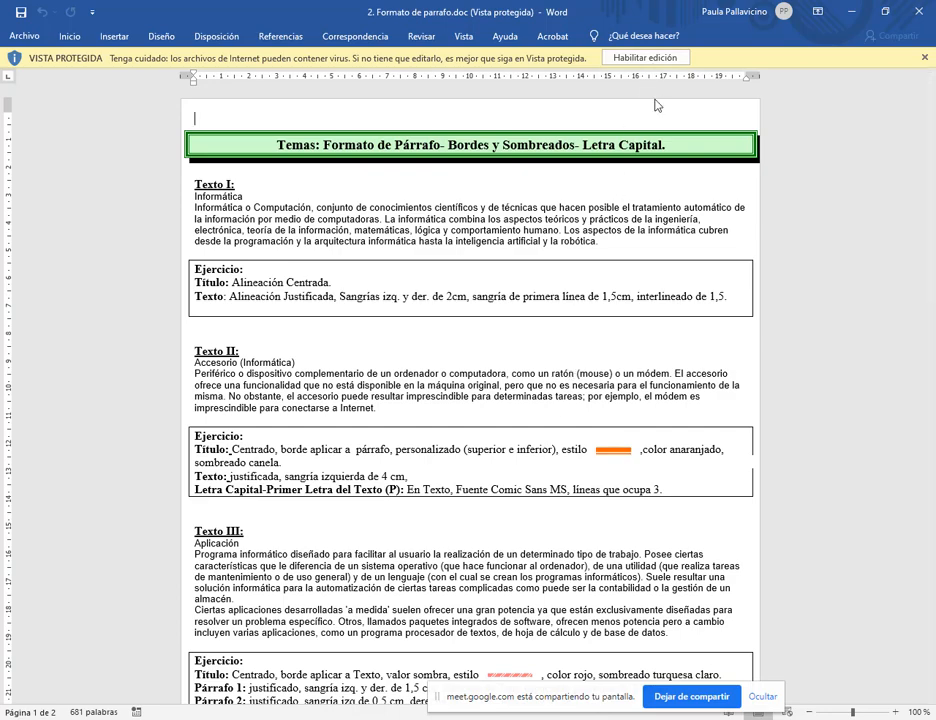
{"action": "left_click", "coordinate": [658, 62]}
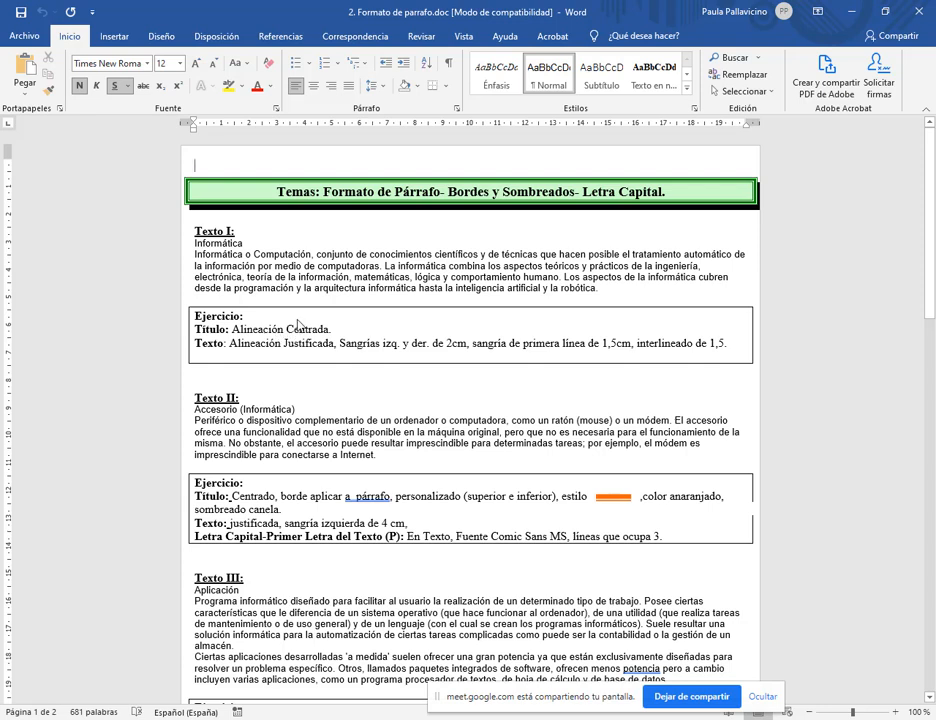
{"action": "triple_click", "coordinate": [234, 330]}
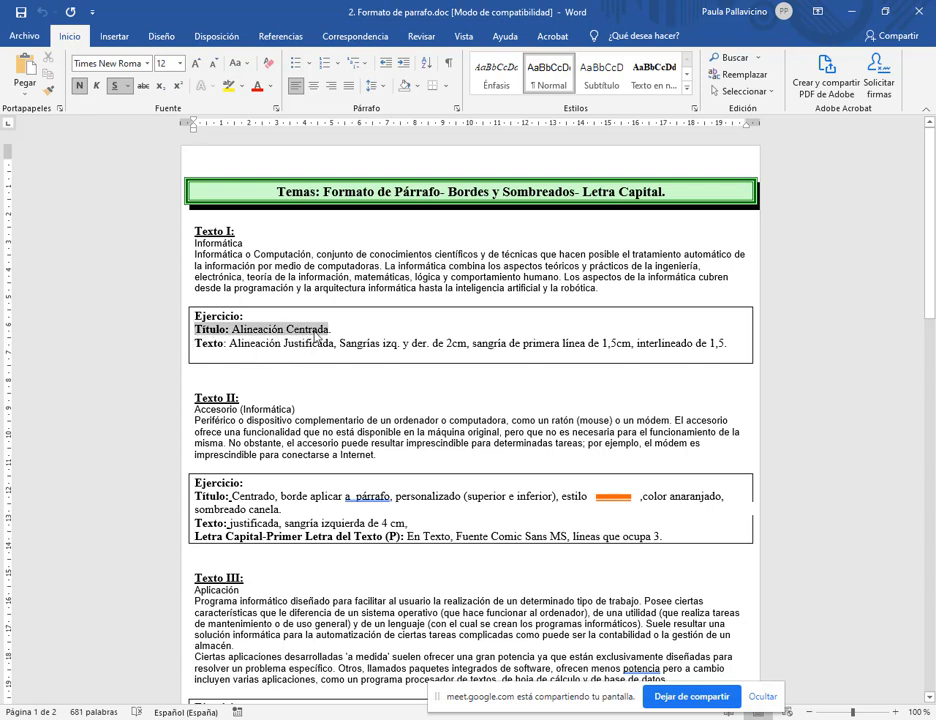
{"action": "left_click", "coordinate": [311, 370]}
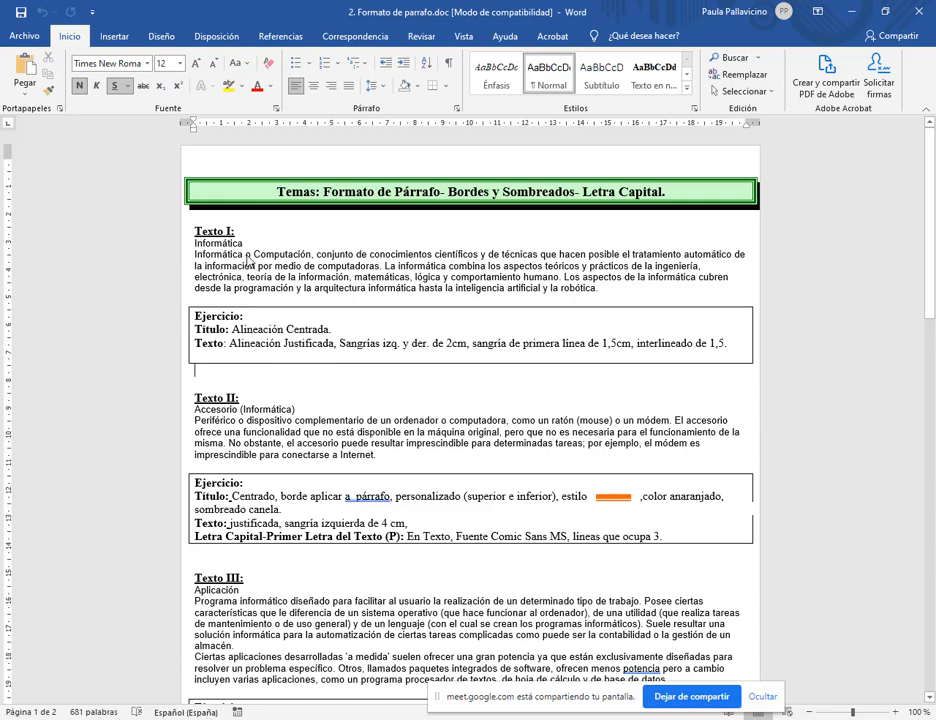
- Insert a blank line before and after the titles "Informática", "Accesorio (Informática)" and "Aplicación" in Texto I, II and III
{"action": "left_click_drag", "start_coordinate": [247, 244], "coordinate": [194, 248]}
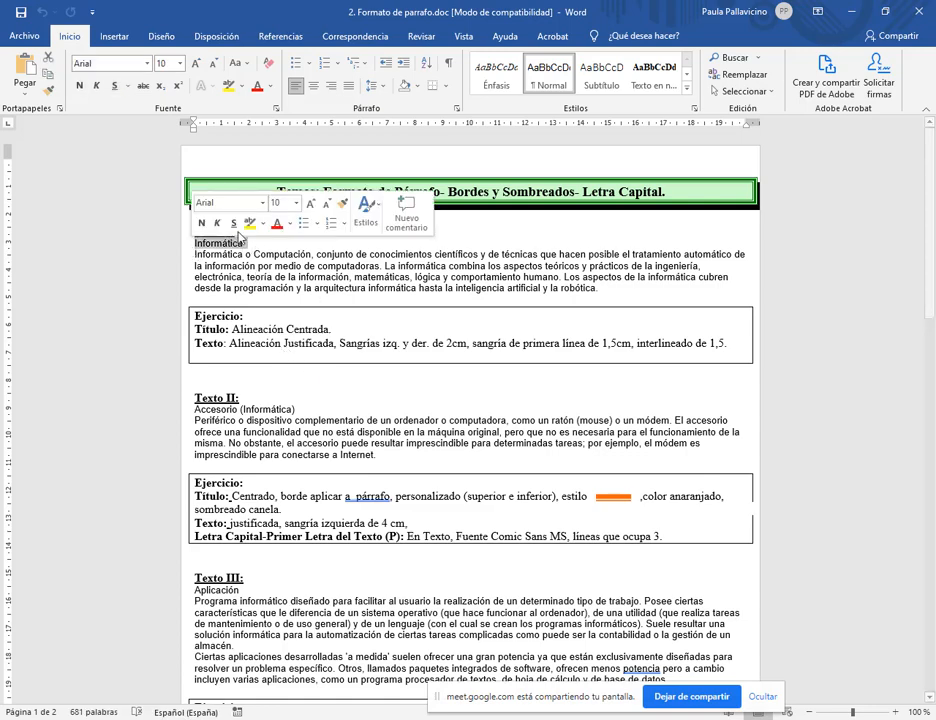
{"action": "left_click", "coordinate": [242, 238]}
{"action": "key", "text": "Return"}
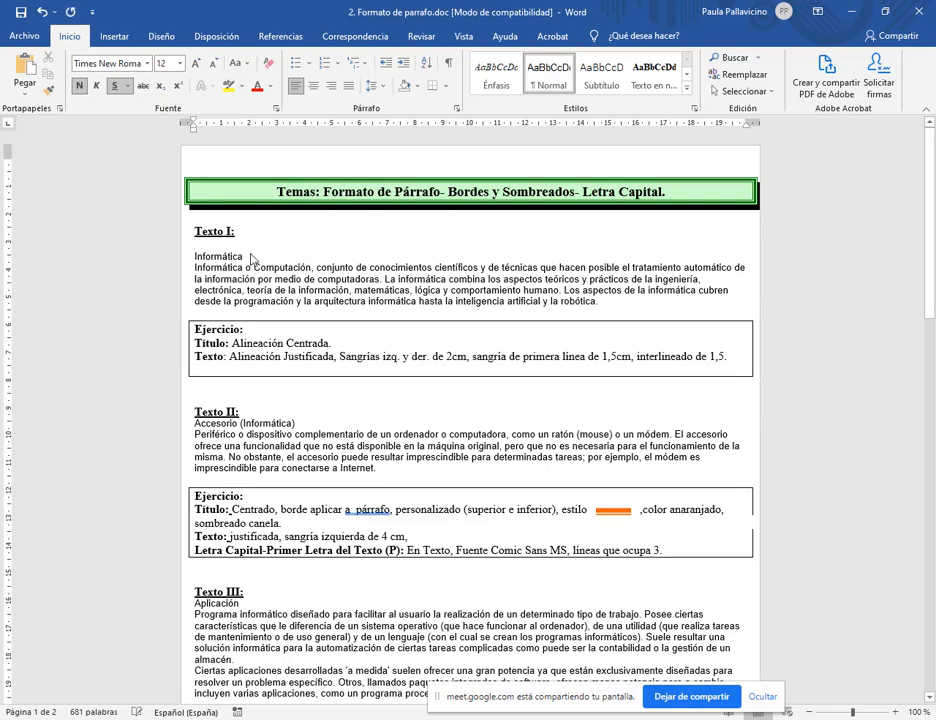
{"action": "left_click", "coordinate": [248, 257]}
{"action": "key", "text": "Return"}
{"action": "left_click", "coordinate": [262, 424]}
{"action": "key", "text": "Return"}
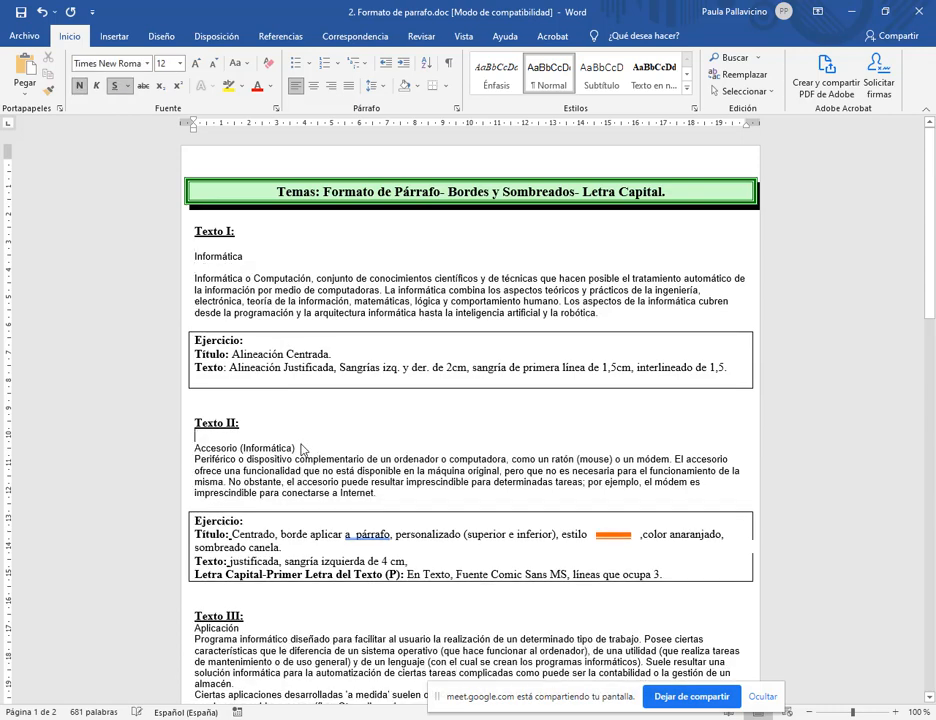
{"action": "left_click", "coordinate": [299, 446]}
{"action": "key", "text": "Return"}
{"action": "left_click", "coordinate": [249, 631]}
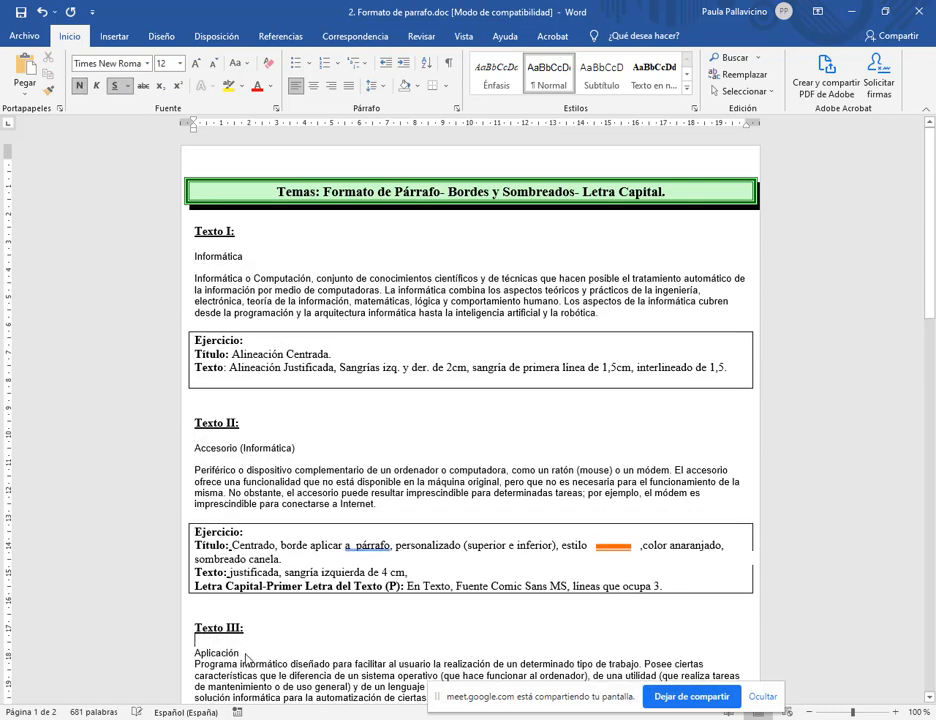
{"action": "key", "text": "Return"}
{"action": "left_click", "coordinate": [240, 652]}
{"action": "key", "text": "Return"}
- Point out the paragraph alignment commands and center the title "Informática" of Texto I
{"action": "left_click_drag", "start_coordinate": [236, 258], "coordinate": [184, 261]}
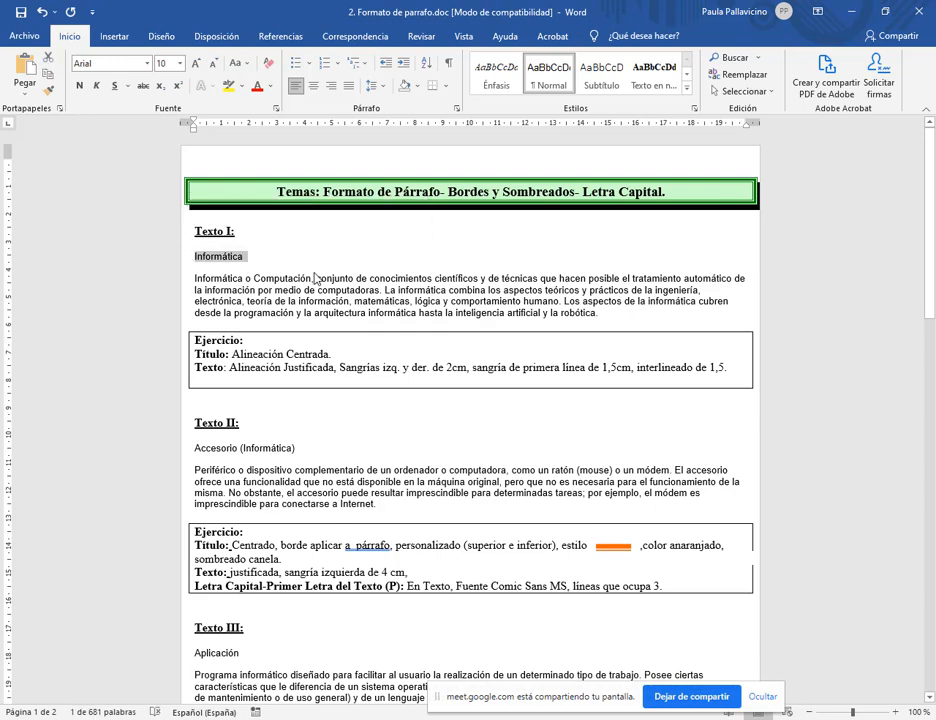
{"action": "left_click_drag", "start_coordinate": [277, 49], "coordinate": [469, 117]}
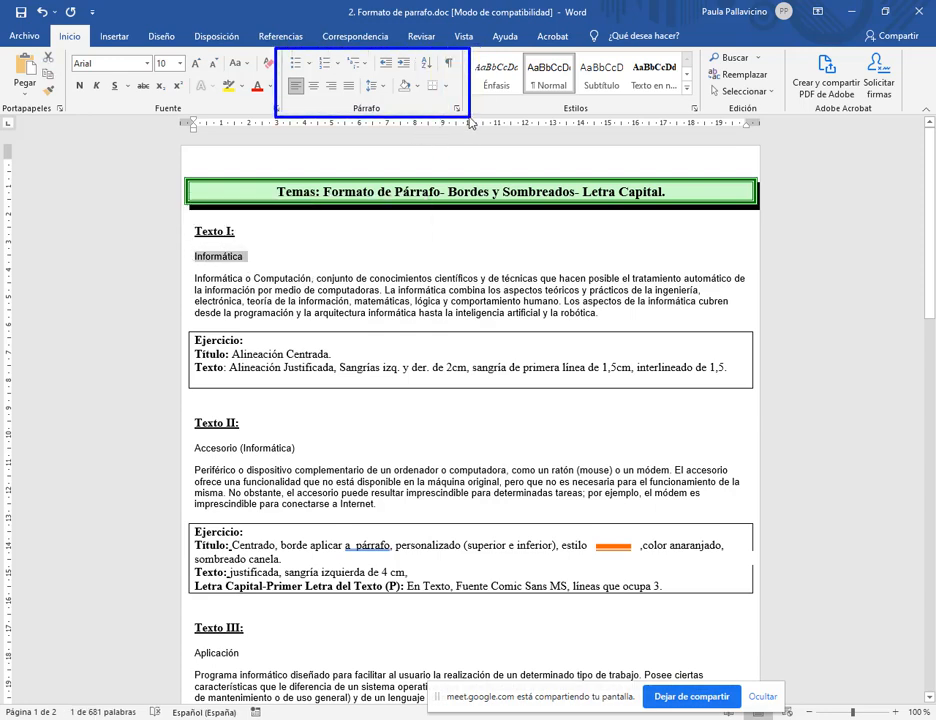
{"action": "left_click_drag", "start_coordinate": [282, 71], "coordinate": [357, 97]}
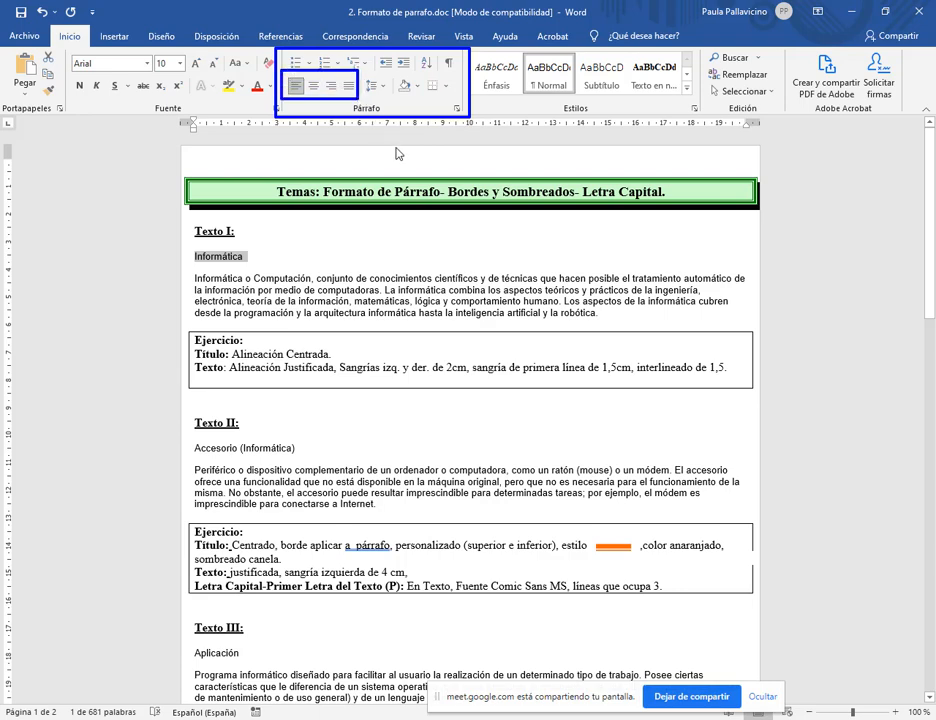
{"action": "key", "text": "Escape"}
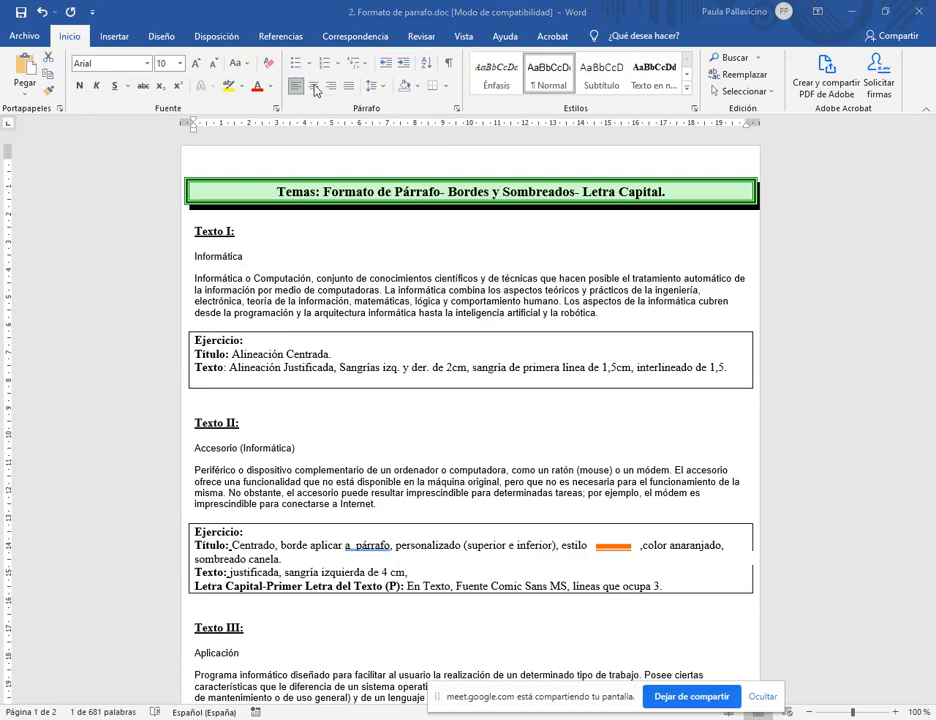
{"action": "left_click", "coordinate": [314, 87]}
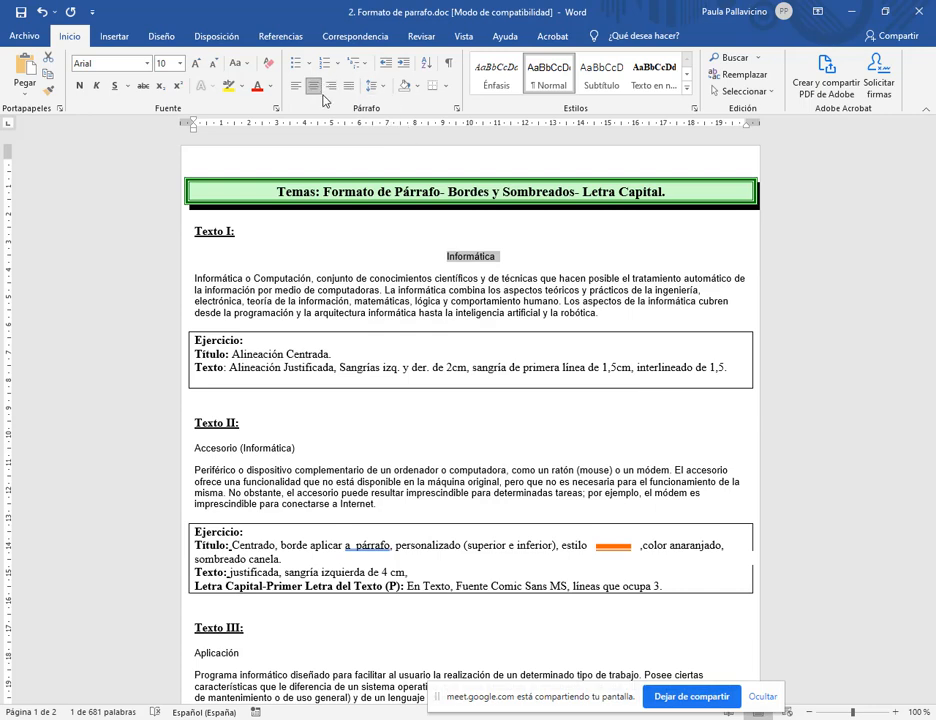
- Show the alignment setting in the paragraph format options for the "Informática" title and leave without changes
{"action": "left_click", "coordinate": [457, 109]}
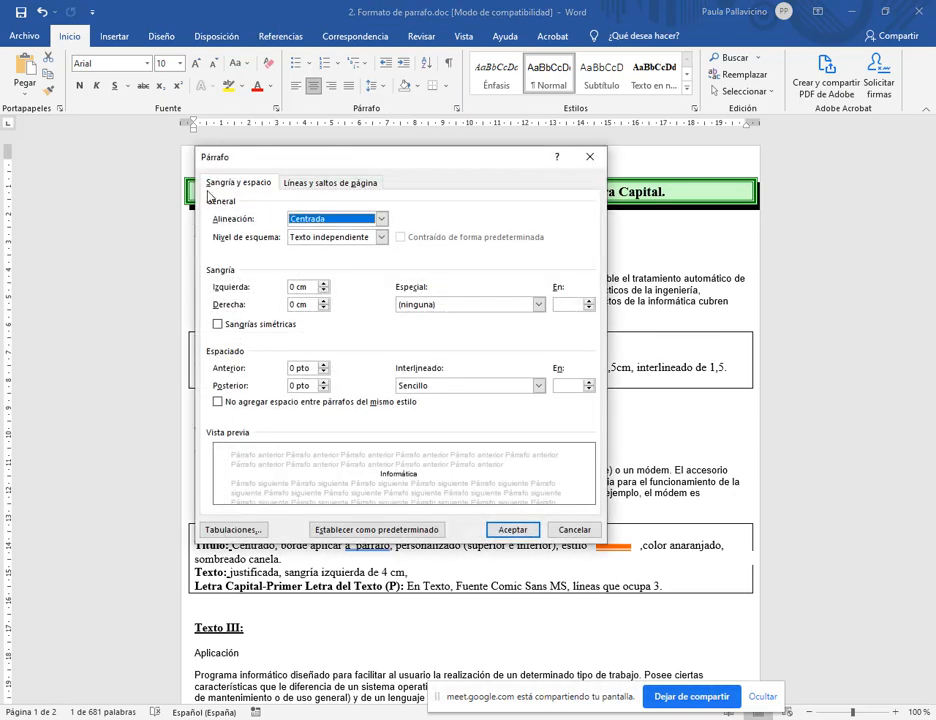
{"action": "mouse_move", "coordinate": [207, 193]}
{"action": "left_mouse_down"}
{"action": "mouse_move", "coordinate": [341, 259]}
{"action": "mouse_move", "coordinate": [404, 259]}
{"action": "left_mouse_up"}
{"action": "mouse_move", "coordinate": [212, 206]}
{"action": "left_mouse_down"}
{"action": "mouse_move", "coordinate": [356, 240]}
{"action": "mouse_move", "coordinate": [394, 238]}
{"action": "left_mouse_up"}
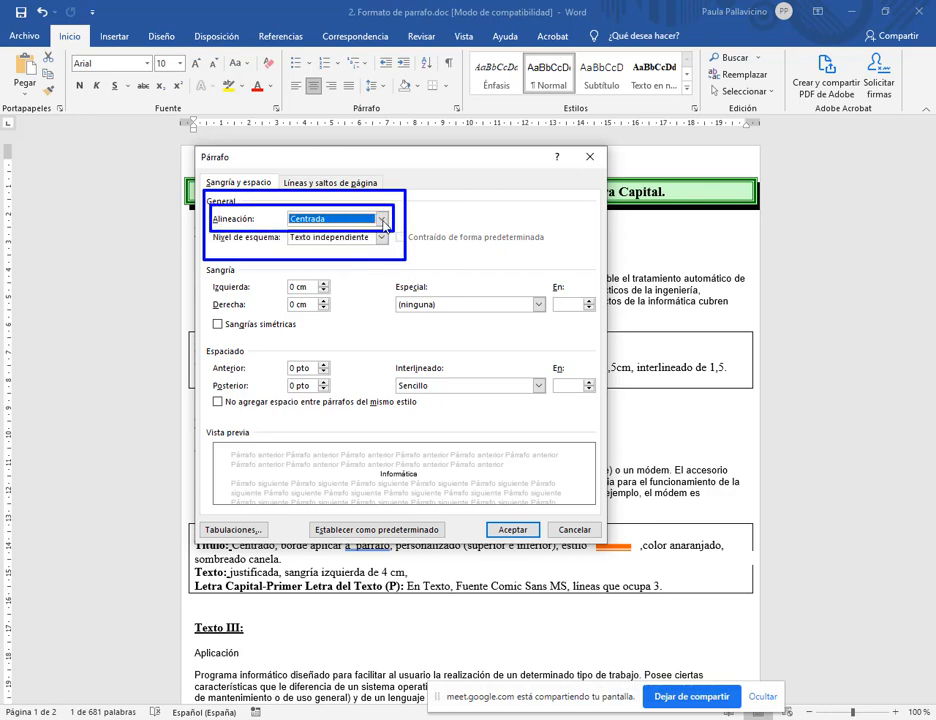
{"action": "key", "text": "Escape"}
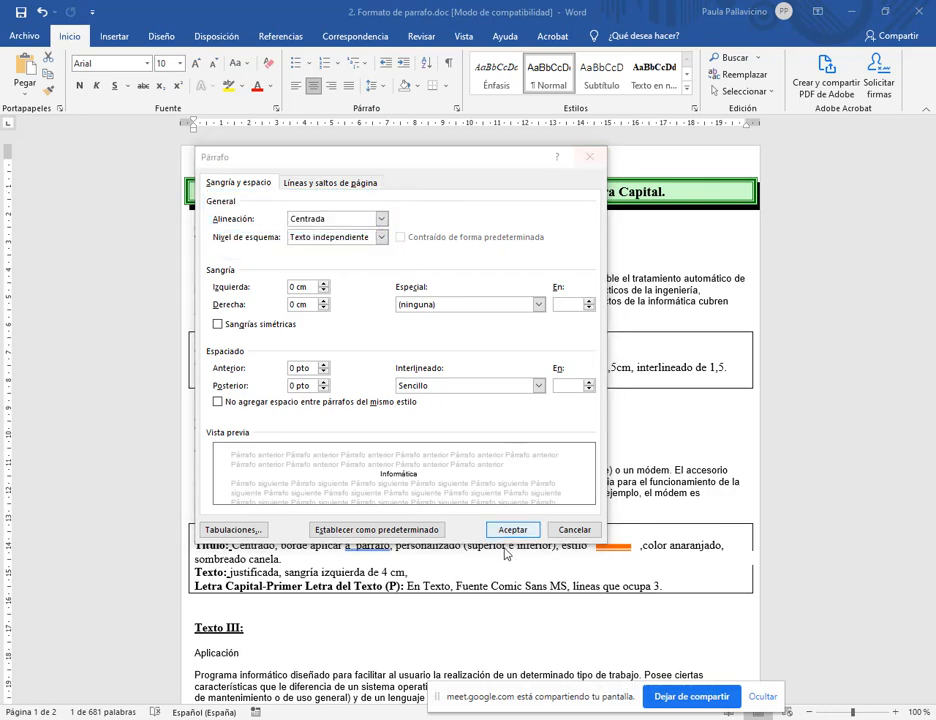
{"action": "left_click", "coordinate": [573, 530]}
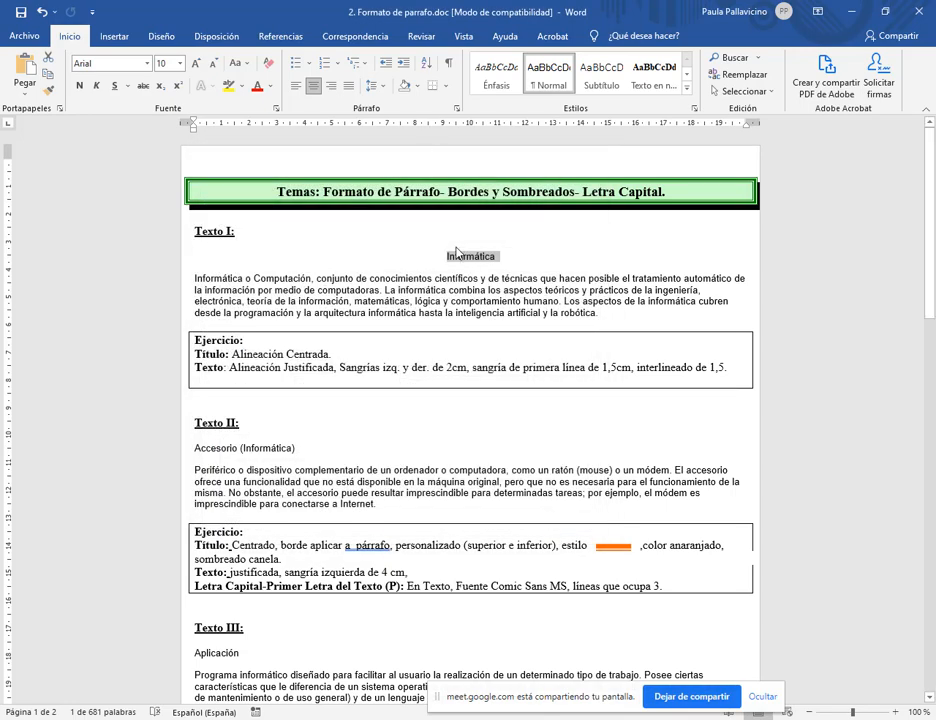
{"action": "left_click", "coordinate": [451, 258]}
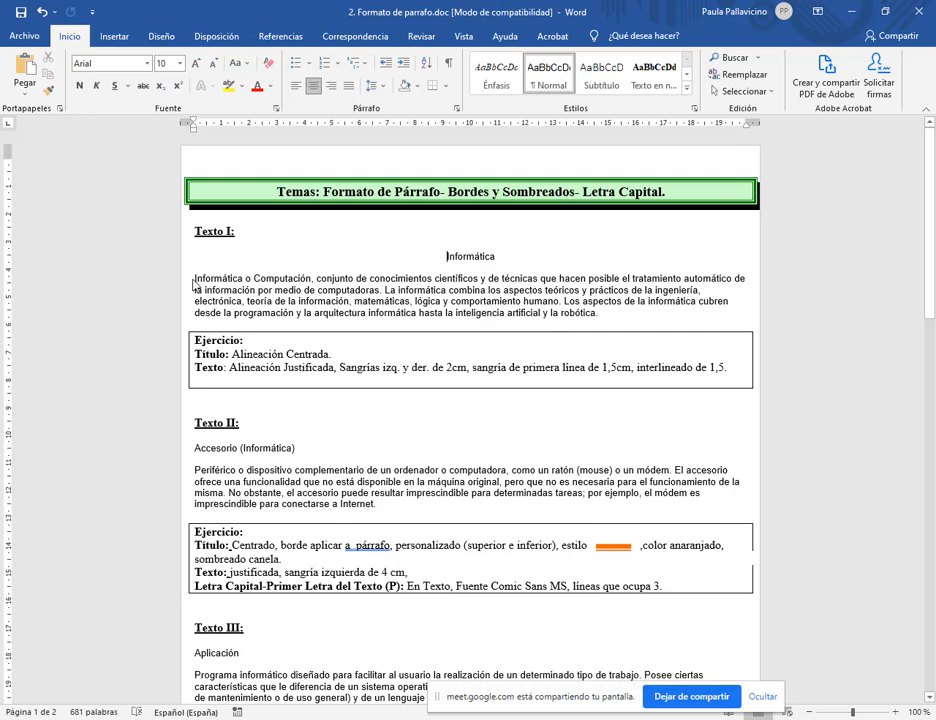
- Select the body paragraph of Texto I and mark its left side to explain left alignment
{"action": "left_click_drag", "start_coordinate": [194, 278], "coordinate": [598, 322]}
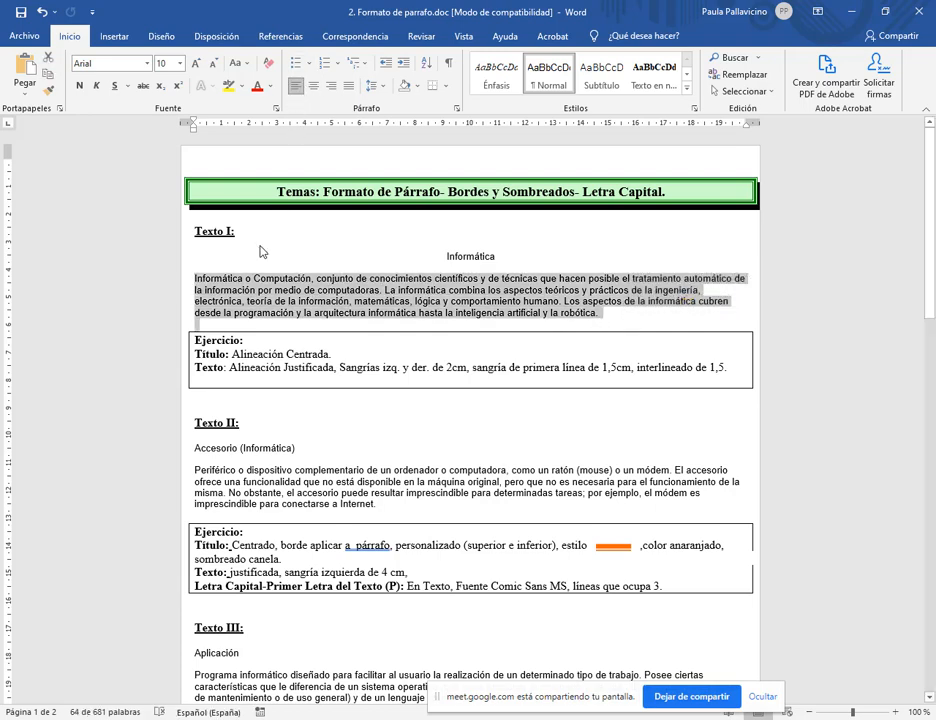
{"action": "left_click", "coordinate": [211, 300]}
{"action": "left_click_drag", "start_coordinate": [197, 283], "coordinate": [617, 322]}
{"action": "left_click_drag", "start_coordinate": [182, 262], "coordinate": [187, 344]}
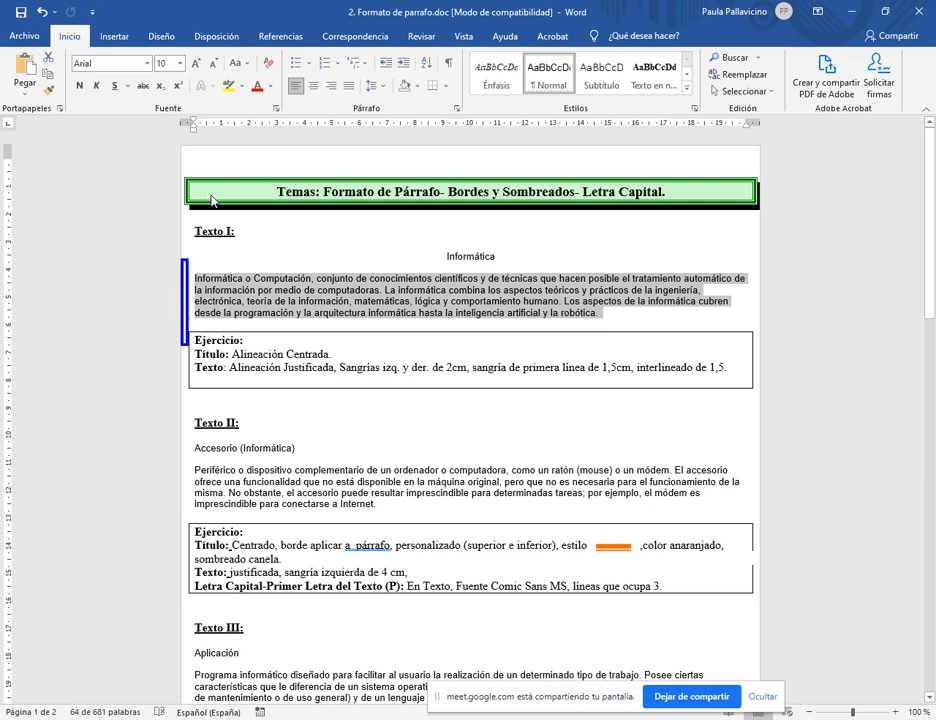
{"action": "left_click", "coordinate": [316, 259]}
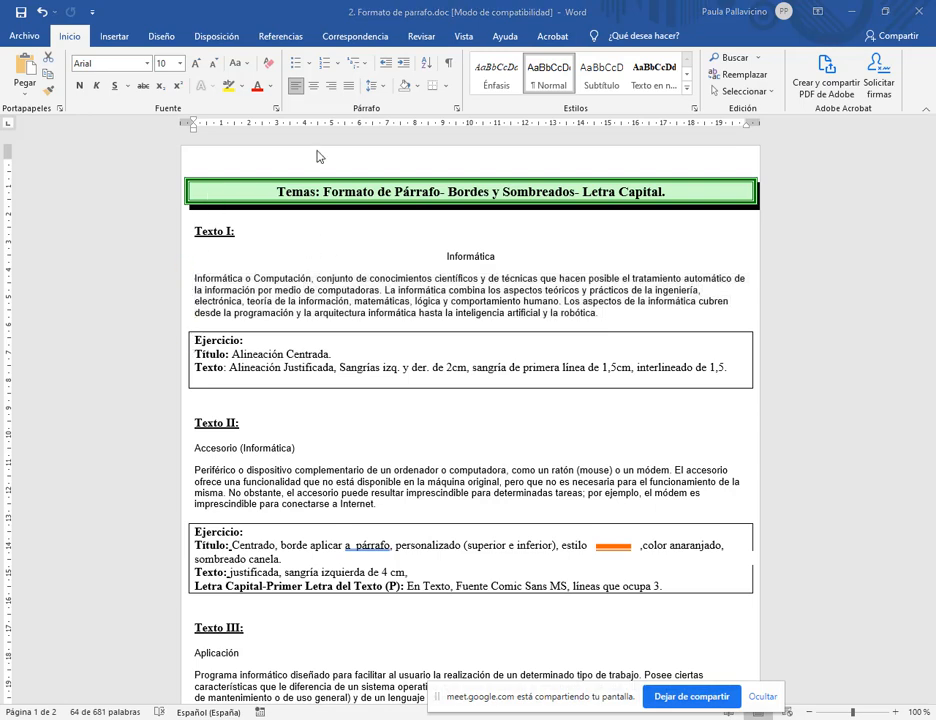
- Right-align the body paragraph of Texto I and mark its right side
{"action": "left_click", "coordinate": [333, 89]}
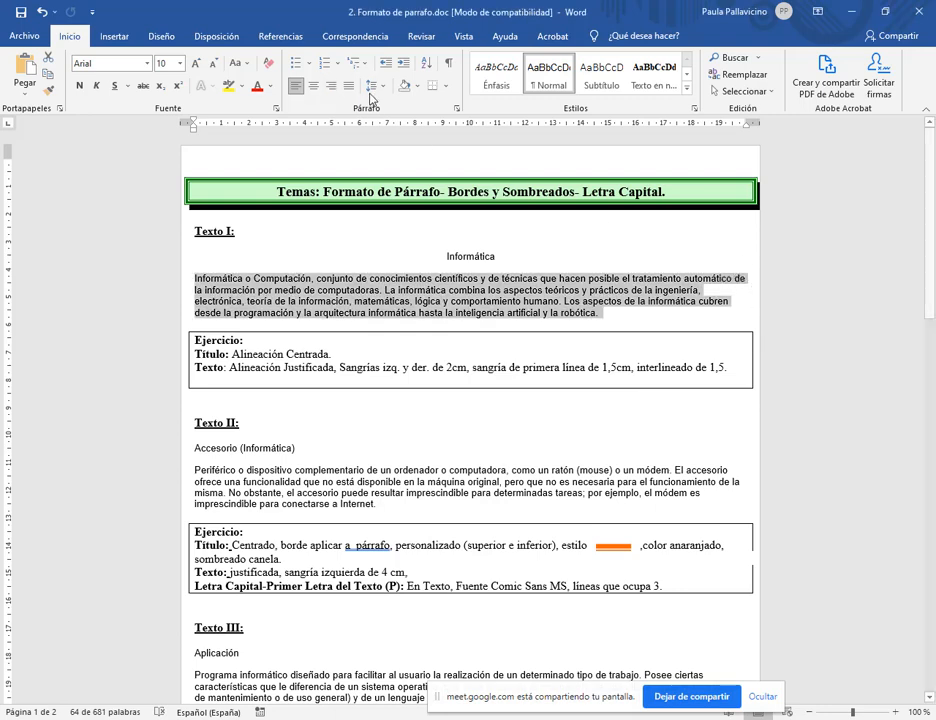
{"action": "key", "text": "ctrl+d"}
{"action": "left_click_drag", "start_coordinate": [746, 257], "coordinate": [756, 350]}
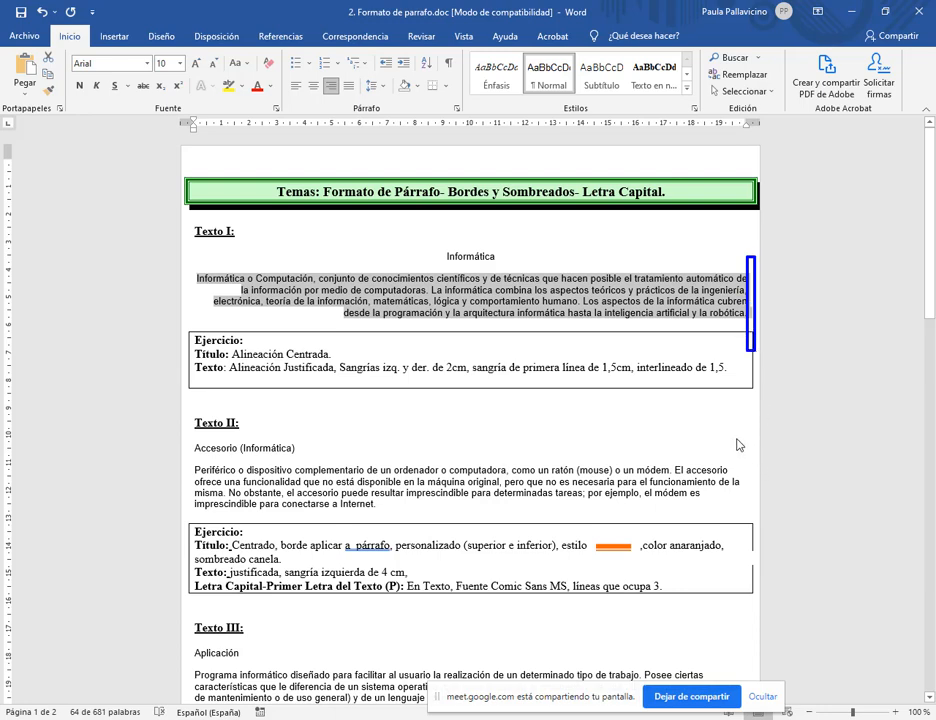
{"action": "left_click", "coordinate": [371, 144]}
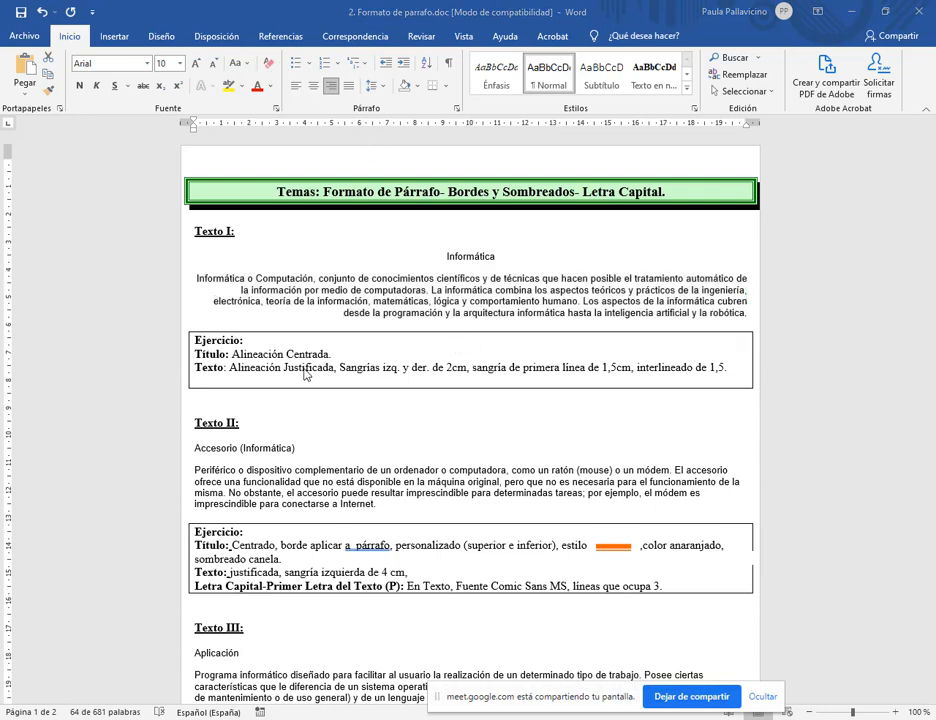
- Justify the body paragraph of Texto I and mark both of its side edges
{"action": "left_click", "coordinate": [338, 14]}
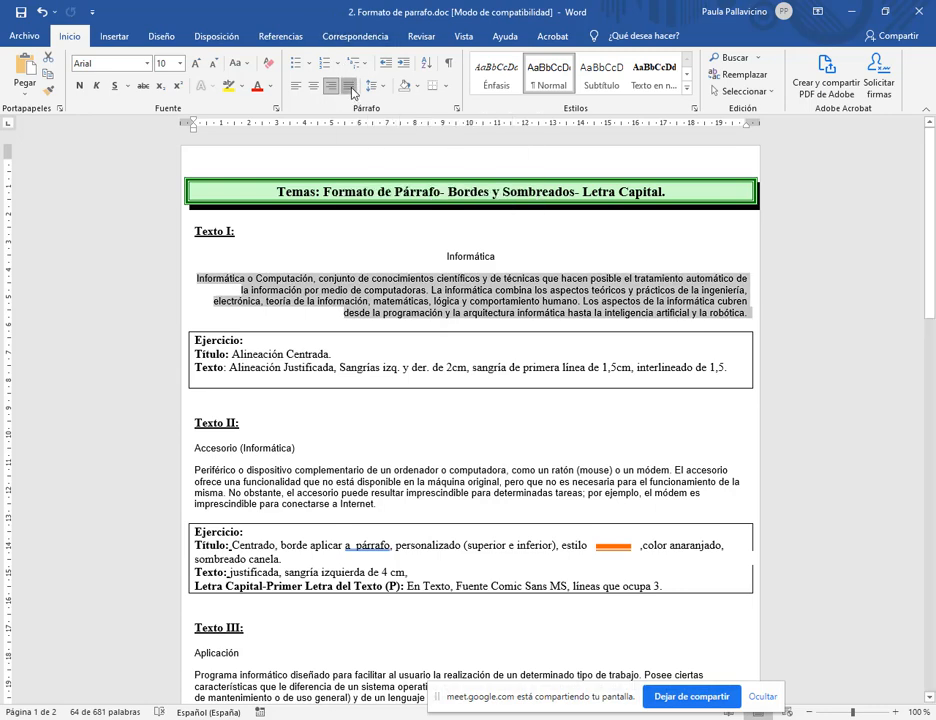
{"action": "left_click", "coordinate": [349, 88]}
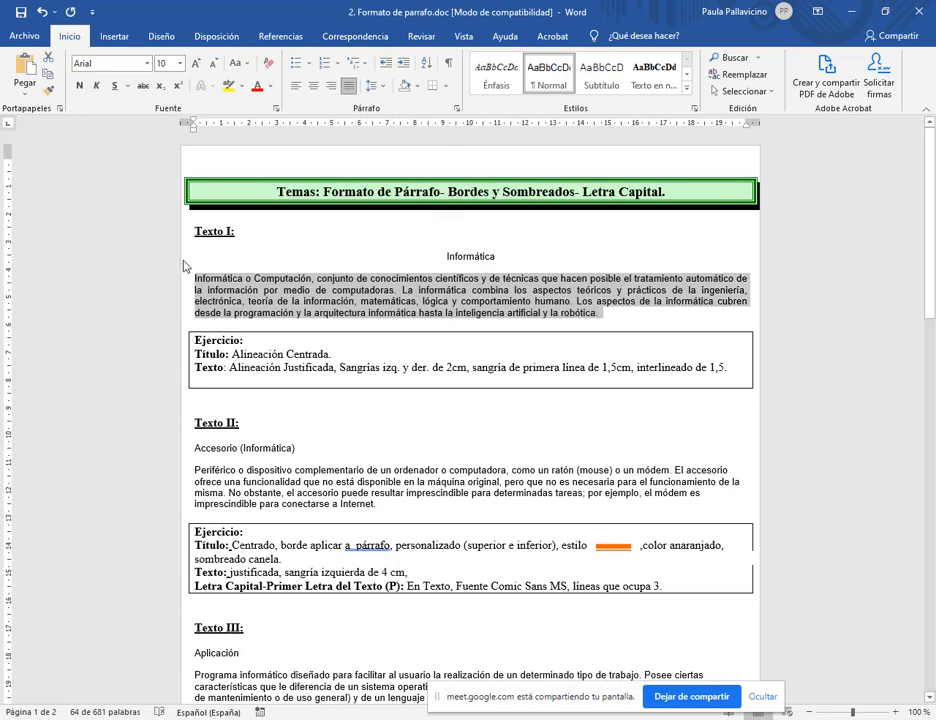
{"action": "left_click_drag", "start_coordinate": [183, 260], "coordinate": [187, 334]}
{"action": "left_click_drag", "start_coordinate": [754, 264], "coordinate": [756, 334]}
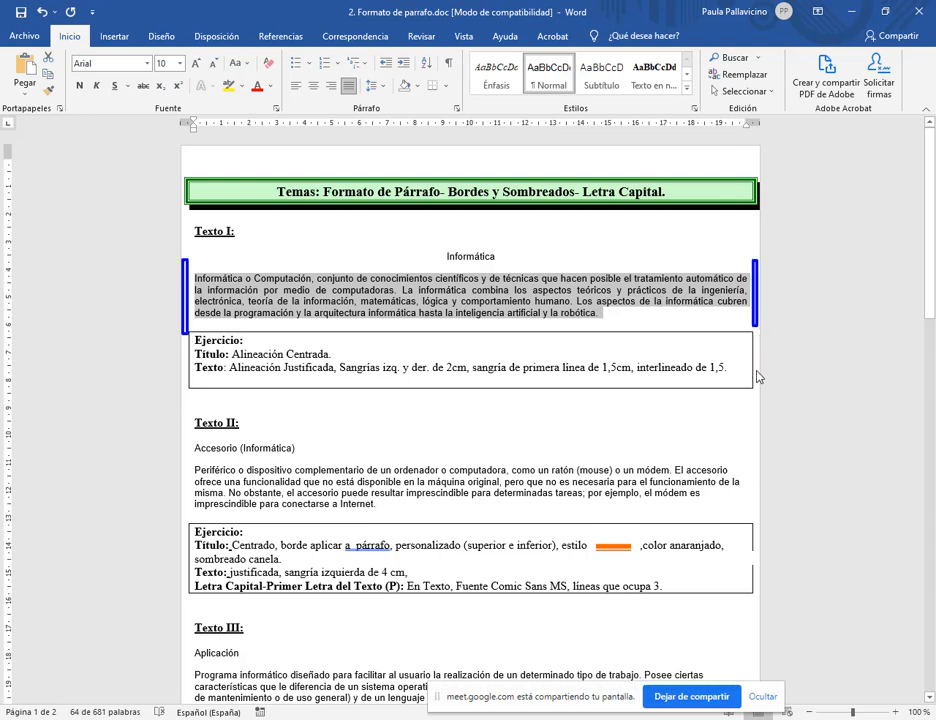
{"action": "key", "text": "Escape"}
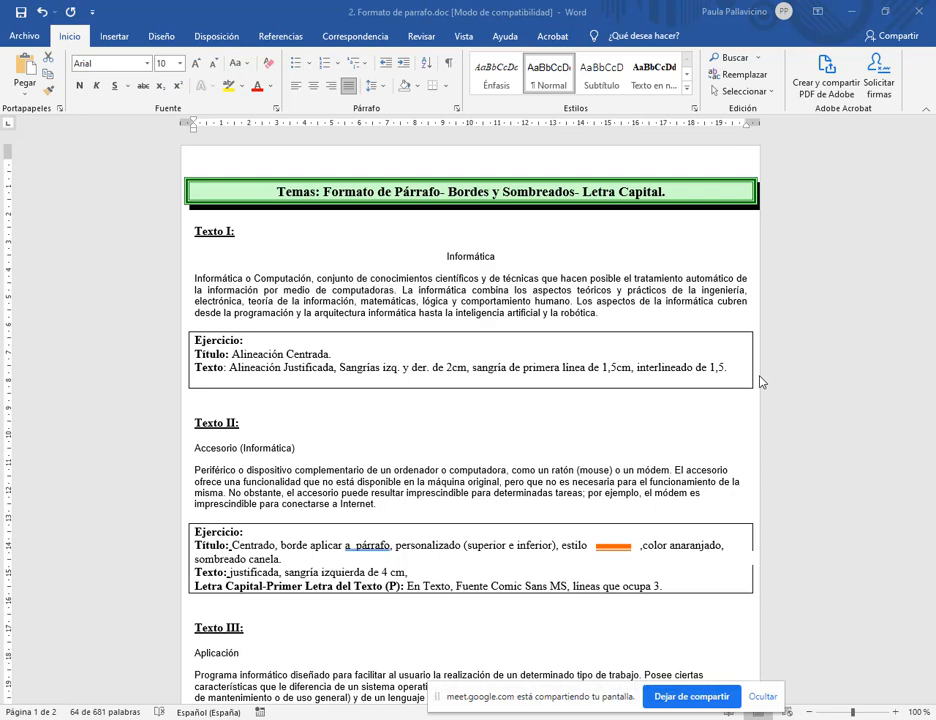
- Select the Texto I body paragraph once more, deselect it, and look over the exercises for Texto II and III
{"action": "double_click", "coordinate": [188, 288]}
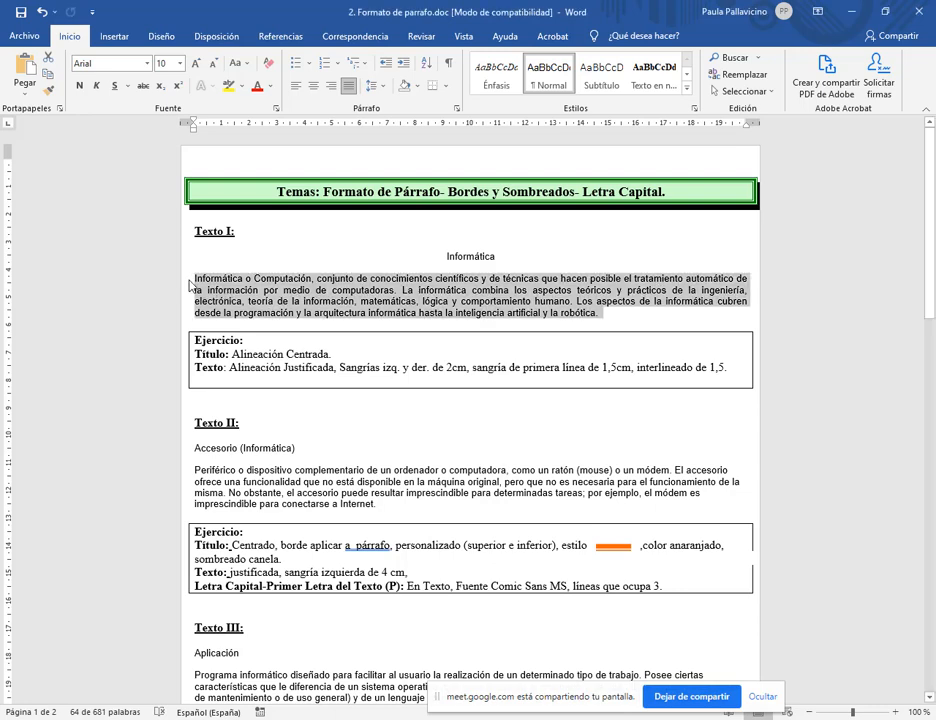
{"action": "left_click_drag", "start_coordinate": [190, 281], "coordinate": [615, 320]}
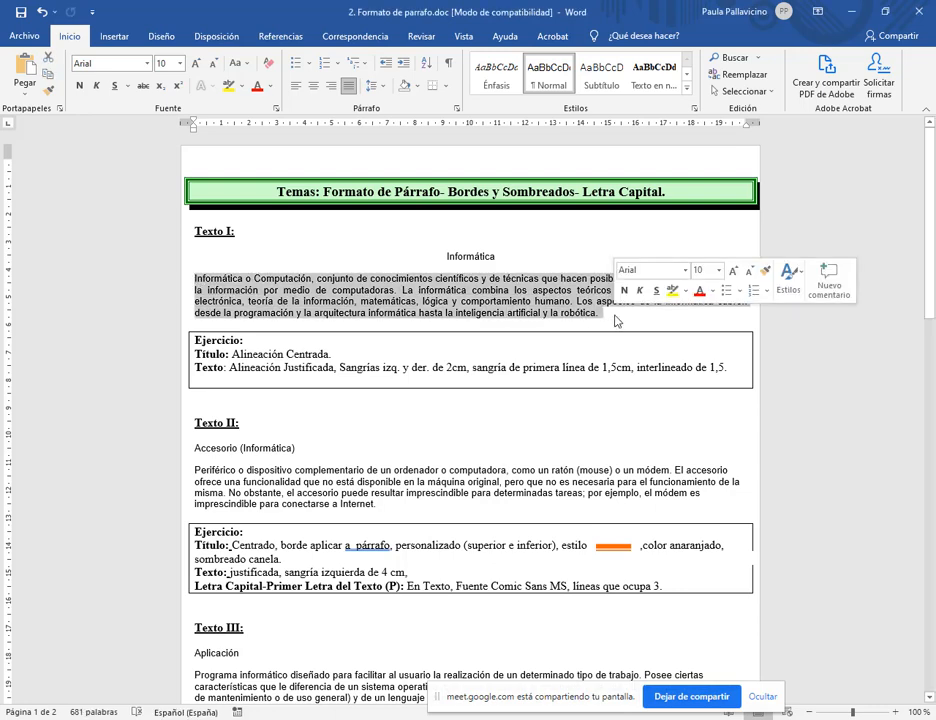
{"action": "left_click", "coordinate": [615, 321]}
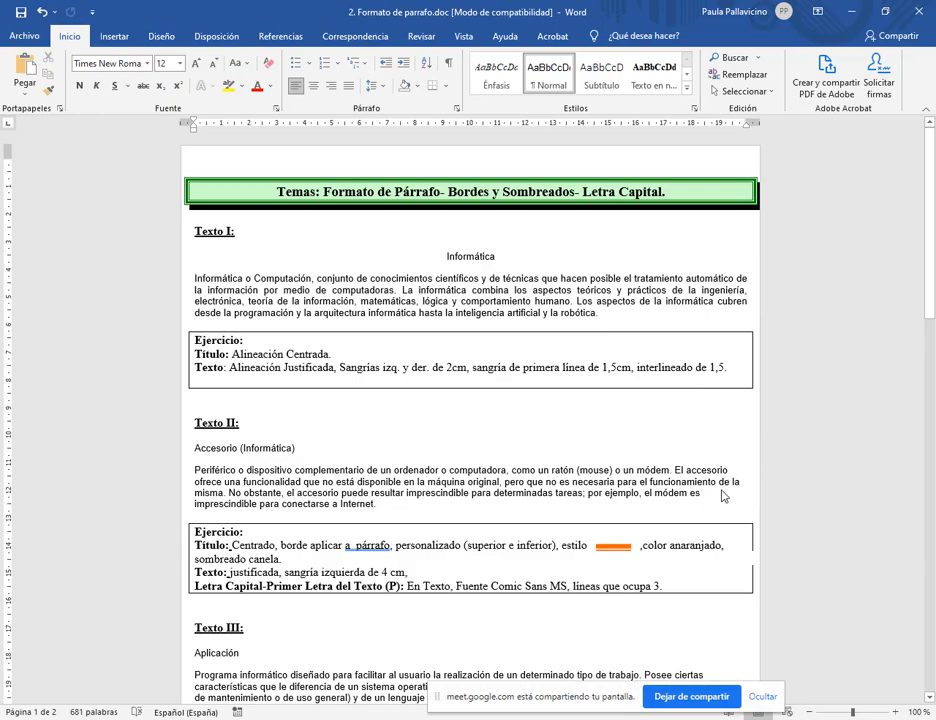
{"action": "scroll", "coordinate": [715, 496], "scroll_direction": "down", "scroll_amount": 4}
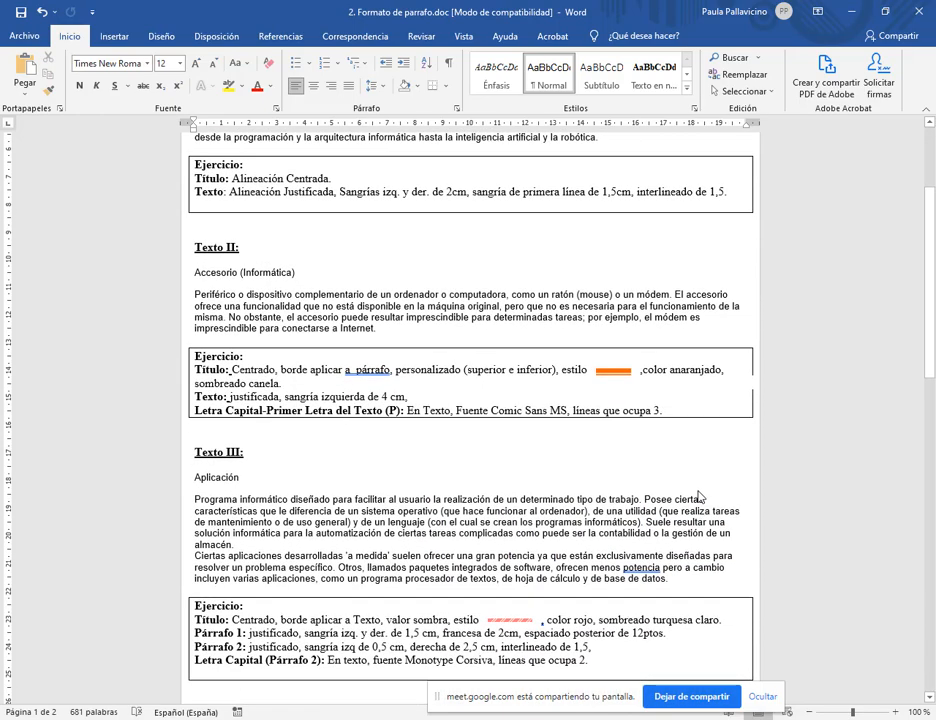
{"action": "scroll", "coordinate": [712, 507], "scroll_direction": "up", "scroll_amount": 4}
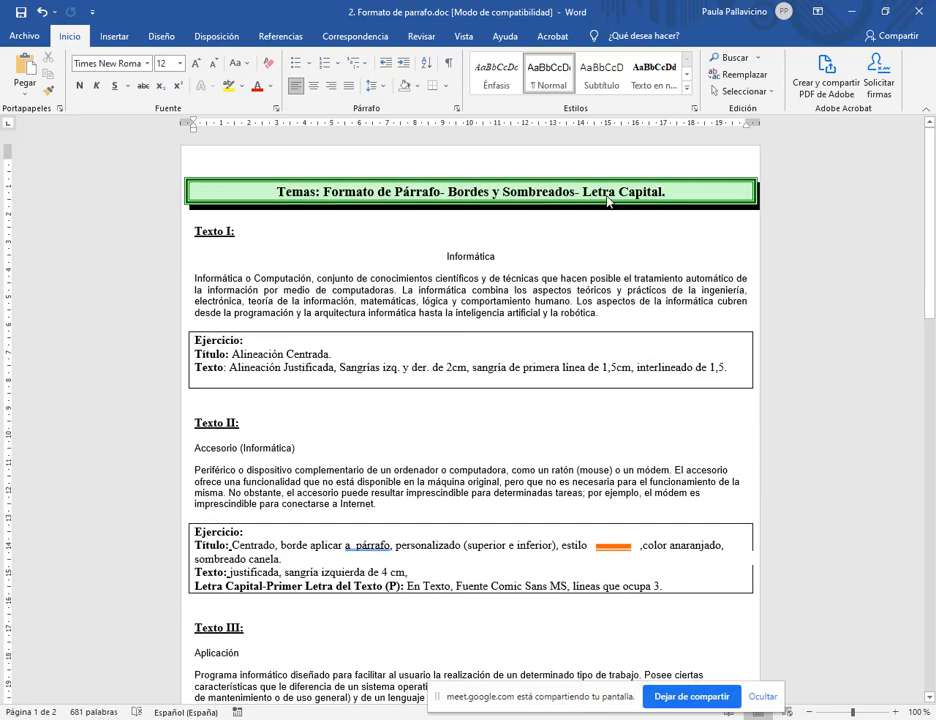
- Mark the left and right edges of the Texto I body paragraph to point out its margins
{"action": "left_click", "coordinate": [599, 314]}
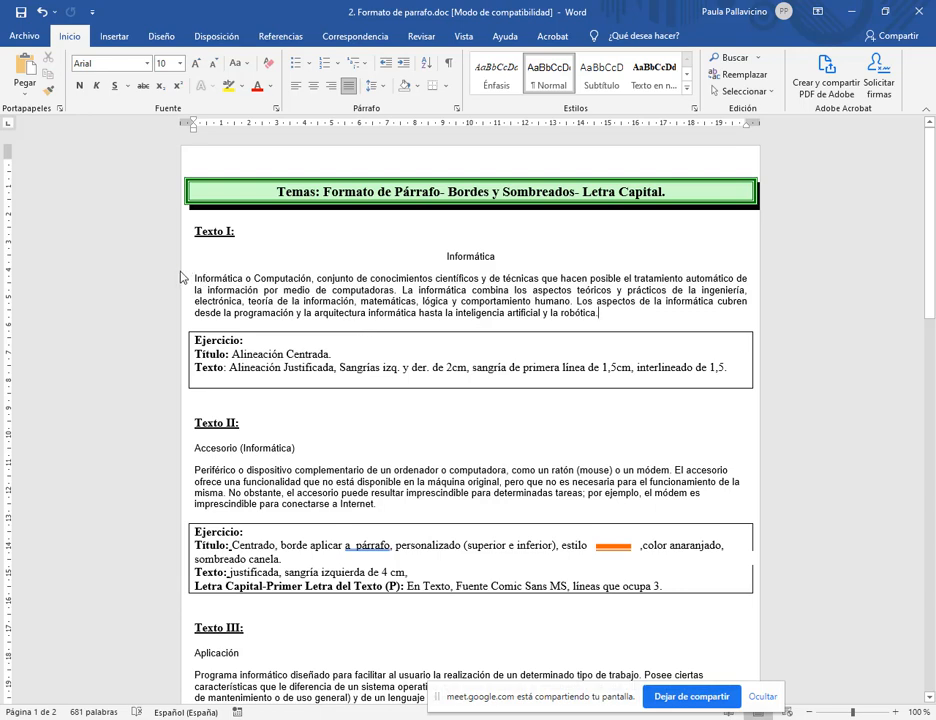
{"action": "left_click_drag", "start_coordinate": [180, 270], "coordinate": [232, 320]}
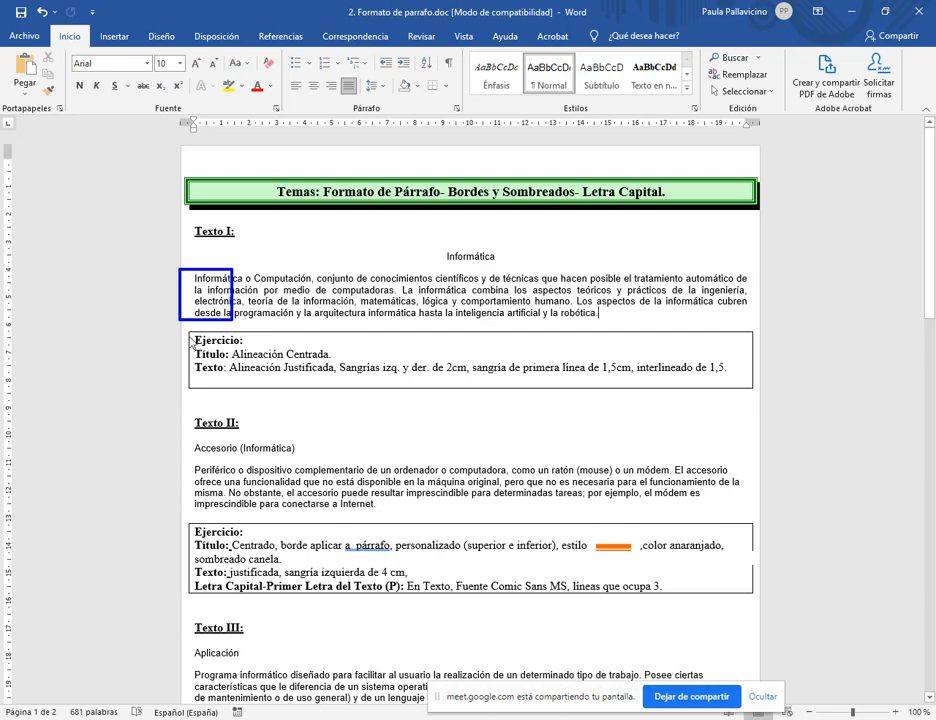
{"action": "left_click_drag", "start_coordinate": [181, 268], "coordinate": [195, 320]}
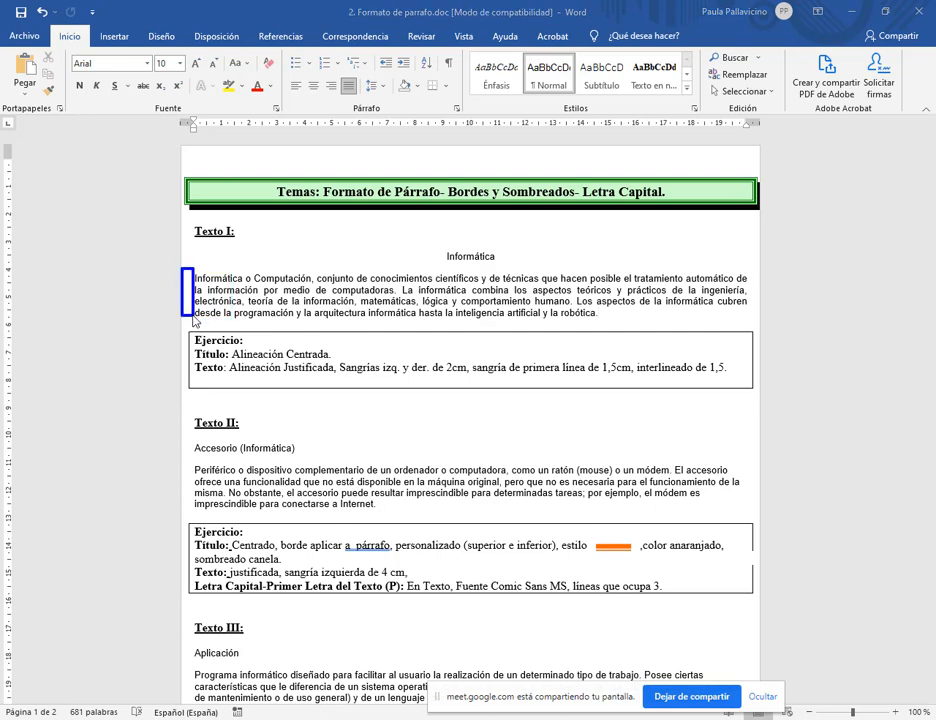
{"action": "left_click_drag", "start_coordinate": [745, 268], "coordinate": [758, 333]}
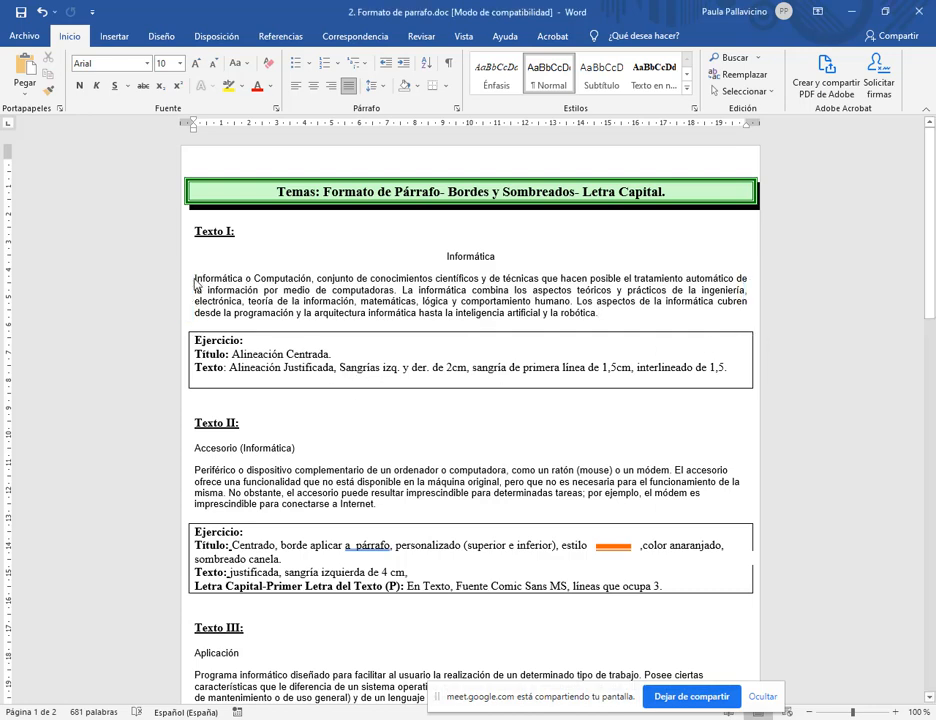
- Highlight the instruction "Sangrías izq. y der. de 2cm" in the Texto I exercise box, and deselect it
{"action": "left_click_drag", "start_coordinate": [196, 280], "coordinate": [204, 280]}
{"action": "left_click", "coordinate": [204, 280]}
{"action": "left_click_drag", "start_coordinate": [341, 372], "coordinate": [463, 373]}
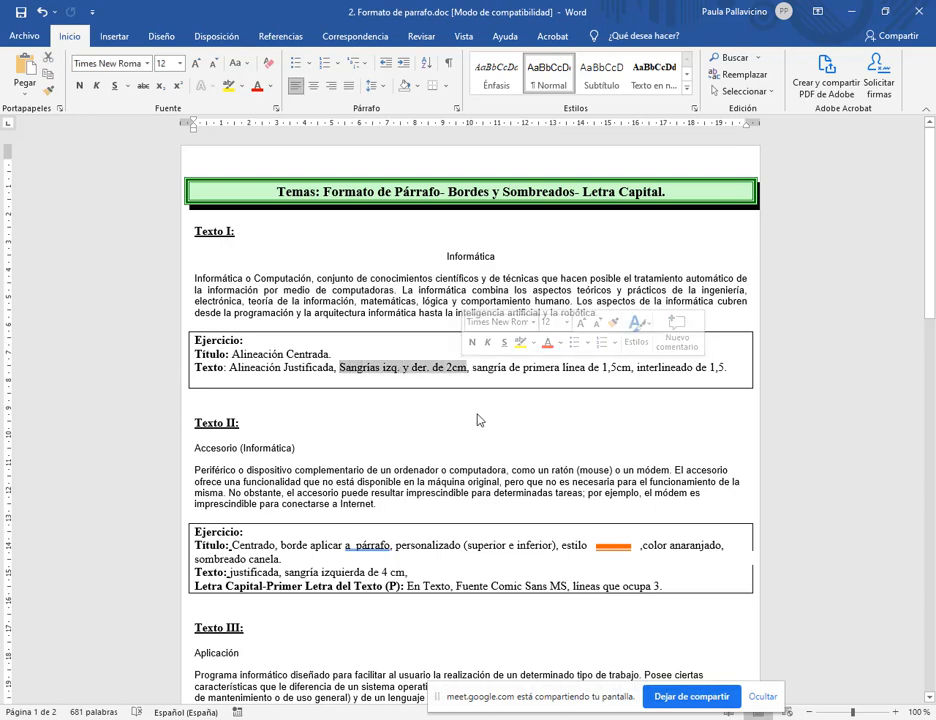
{"action": "left_click", "coordinate": [478, 375]}
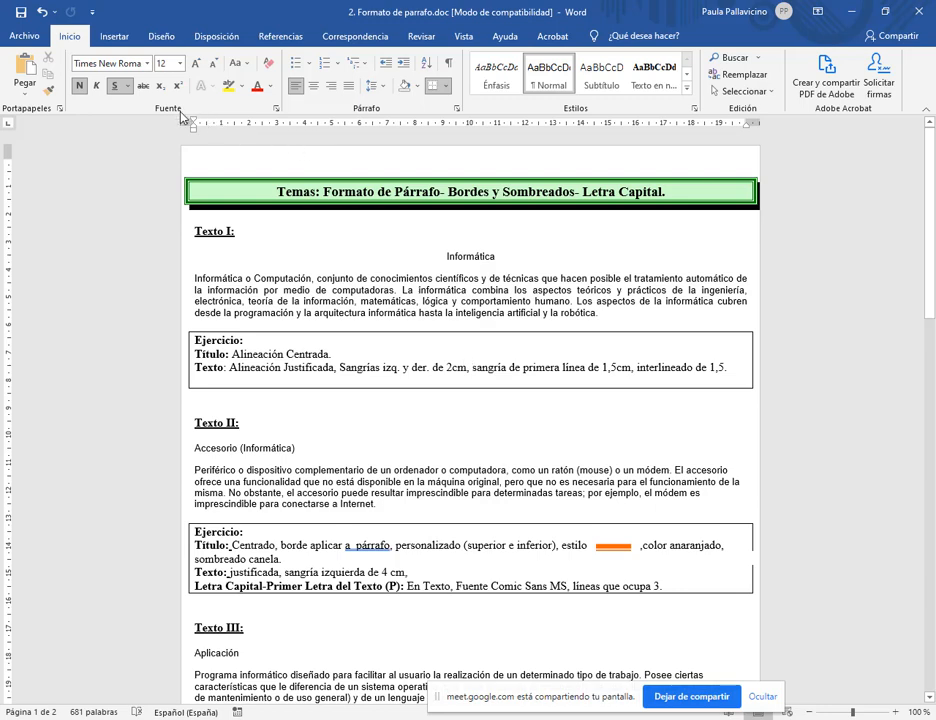
- Mark the horizontal ruler and the paragraph settings launcher as the two ways to set indents, and clear the marks
{"action": "left_click_drag", "start_coordinate": [264, 134], "coordinate": [767, 134]}
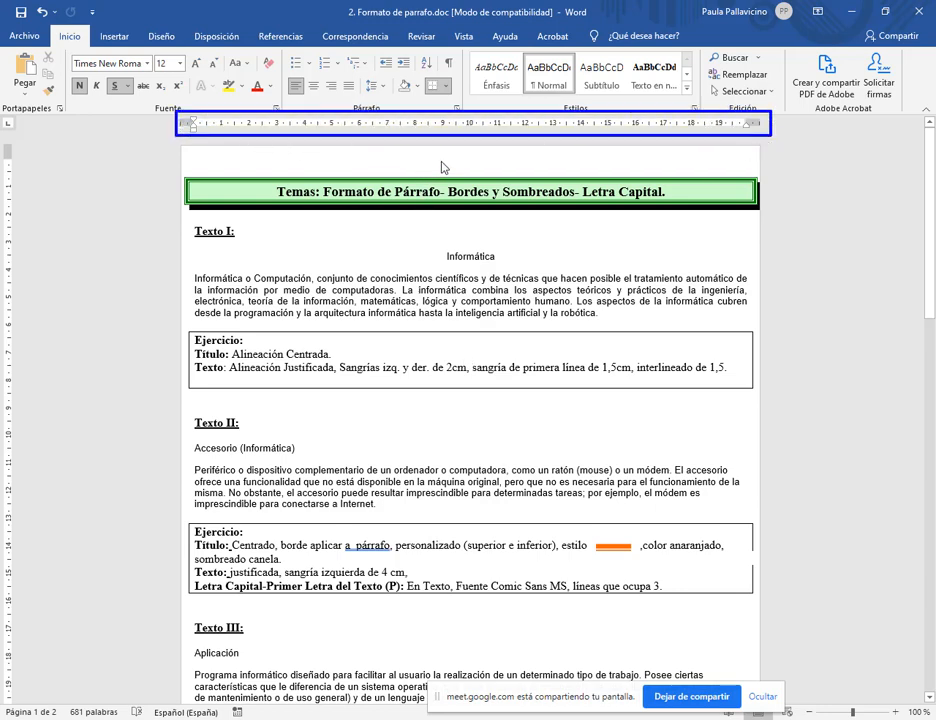
{"action": "left_click_drag", "start_coordinate": [446, 99], "coordinate": [464, 115]}
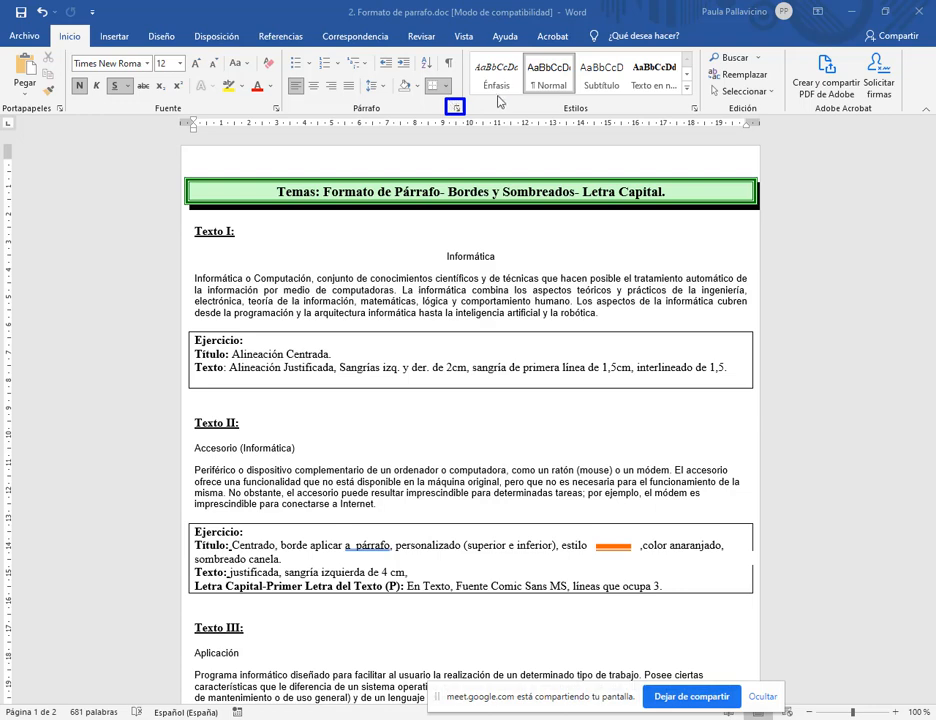
{"action": "key", "text": "e"}
{"action": "key", "text": "Escape"}
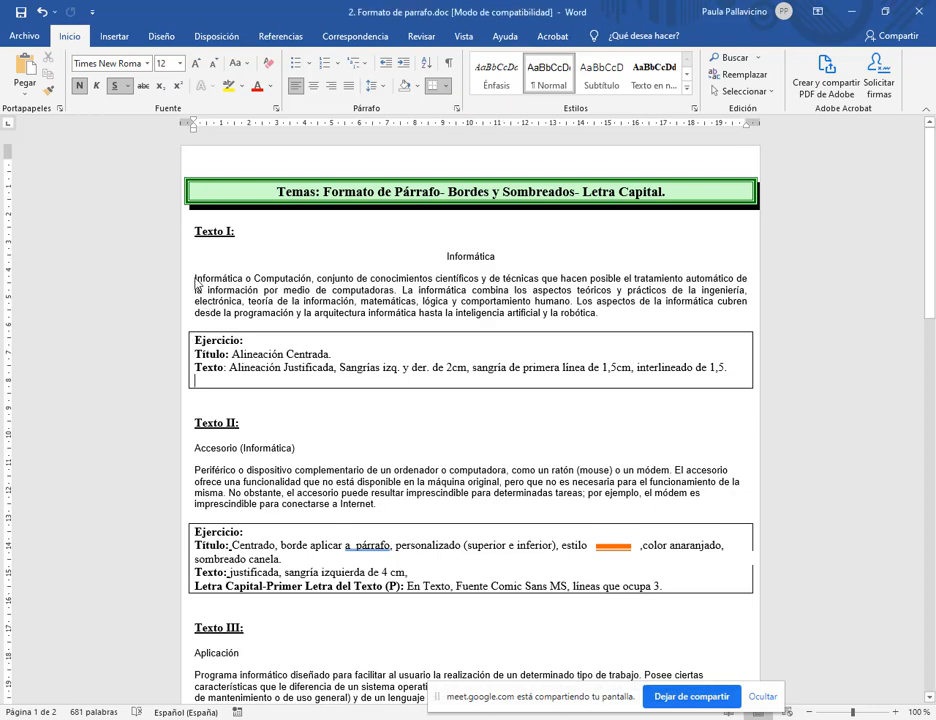
- Indent the Texto I body paragraph 2 cm from both the left and right margins using the ruler
{"action": "left_click_drag", "start_coordinate": [194, 278], "coordinate": [594, 314]}
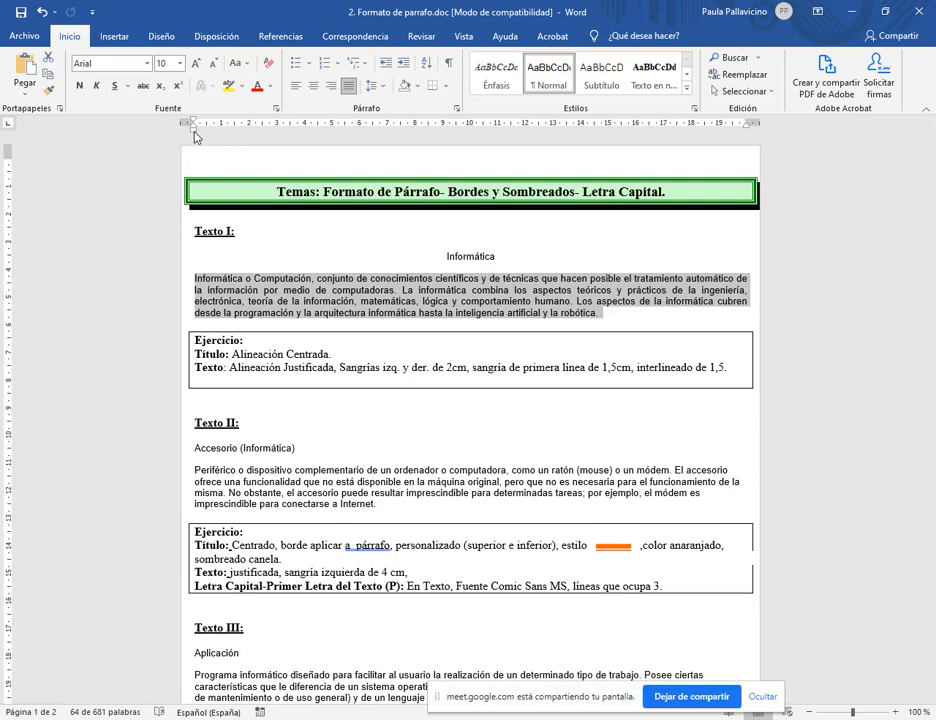
{"action": "mouse_move", "coordinate": [195, 133]}
{"action": "left_mouse_down"}
{"action": "mouse_move", "coordinate": [250, 137]}
{"action": "mouse_move", "coordinate": [247, 130]}
{"action": "left_mouse_up"}
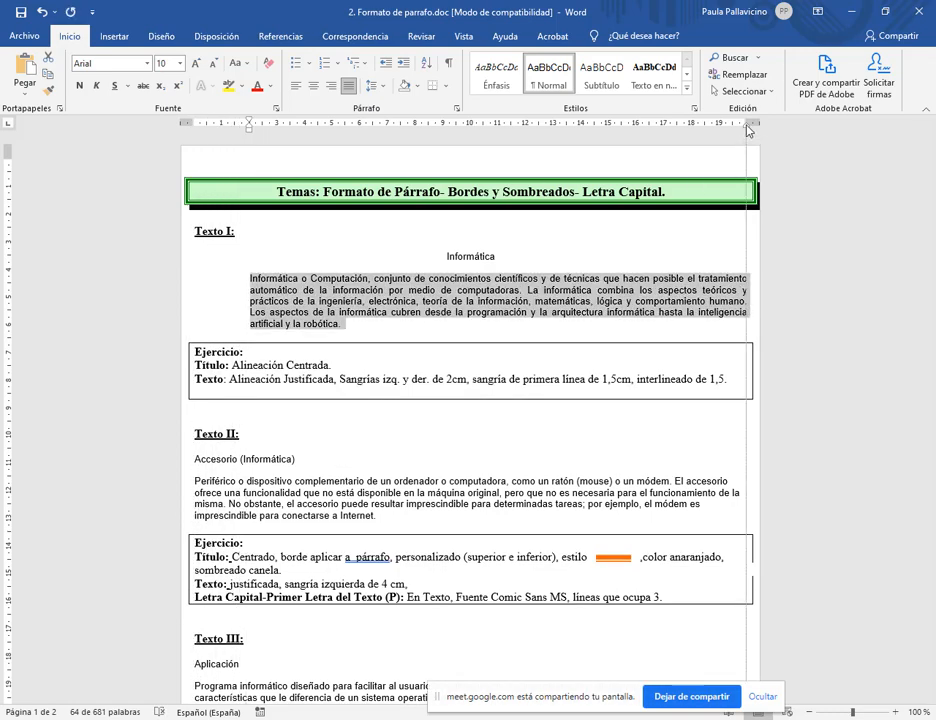
{"action": "left_click_drag", "start_coordinate": [747, 130], "coordinate": [696, 134]}
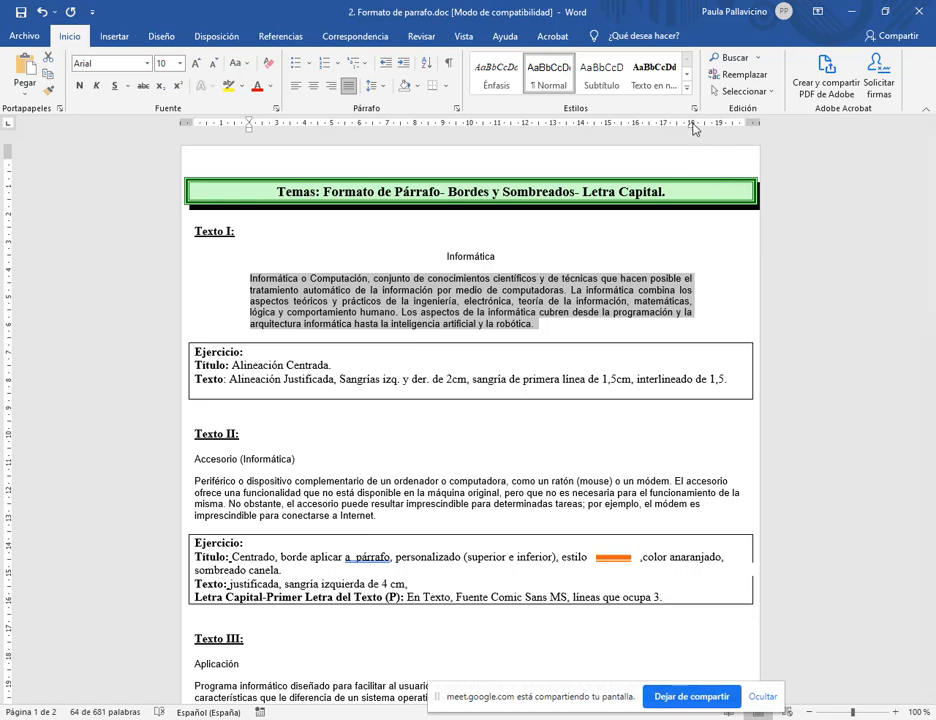
- Return the right and left ruler indents of the Texto I body paragraph to the page margins
{"action": "left_click_drag", "start_coordinate": [694, 129], "coordinate": [752, 126]}
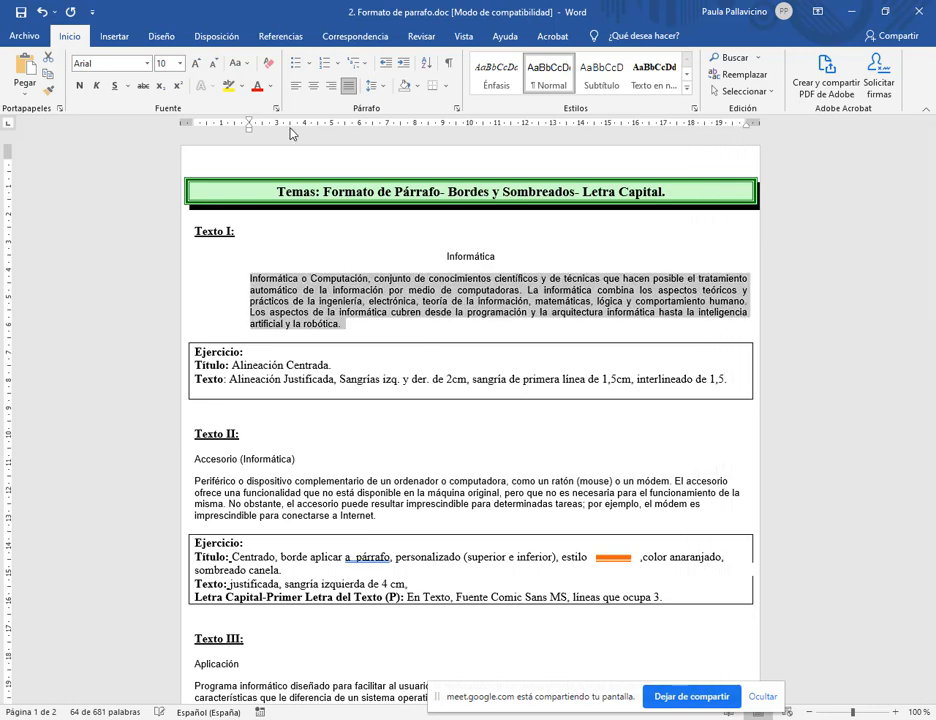
{"action": "left_click_drag", "start_coordinate": [250, 131], "coordinate": [194, 128]}
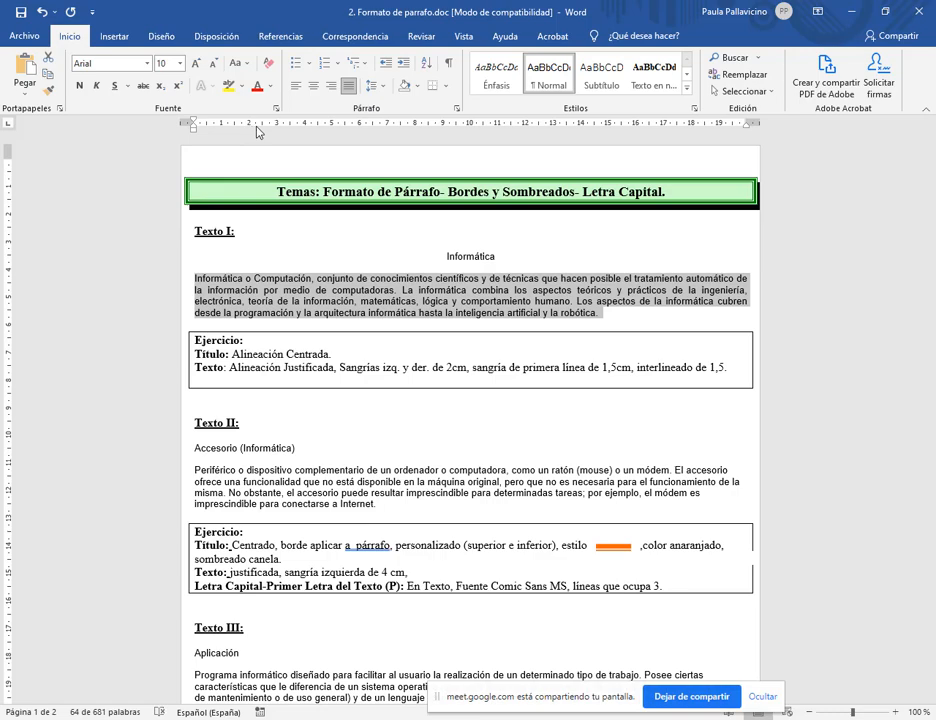
{"action": "mouse_move", "coordinate": [195, 131]}
{"action": "left_mouse_down"}
{"action": "mouse_move", "coordinate": [264, 141]}
{"action": "mouse_move", "coordinate": [196, 144]}
{"action": "left_mouse_up"}
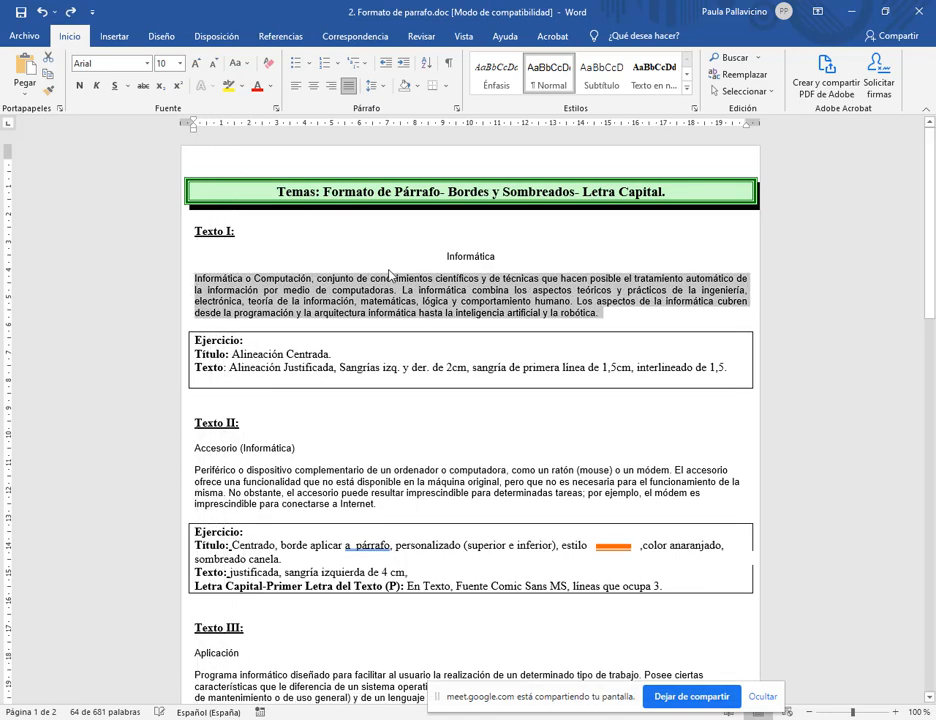
- Set the left and right indents of the Texto I body paragraph to 2 cm in the paragraph settings
{"action": "left_click", "coordinate": [458, 109]}
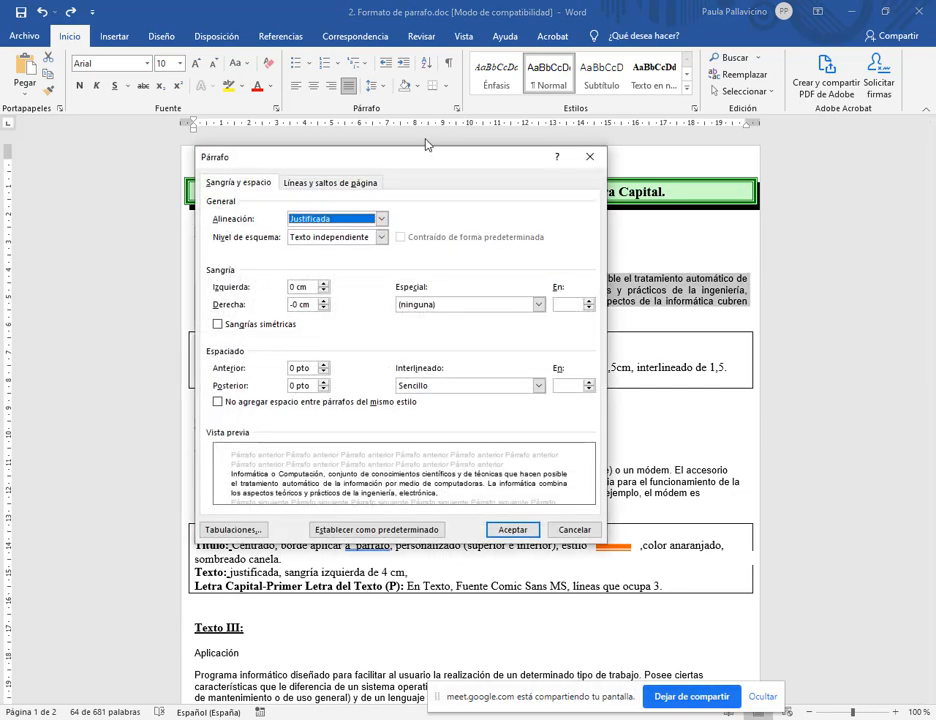
{"action": "double_click", "coordinate": [305, 291]}
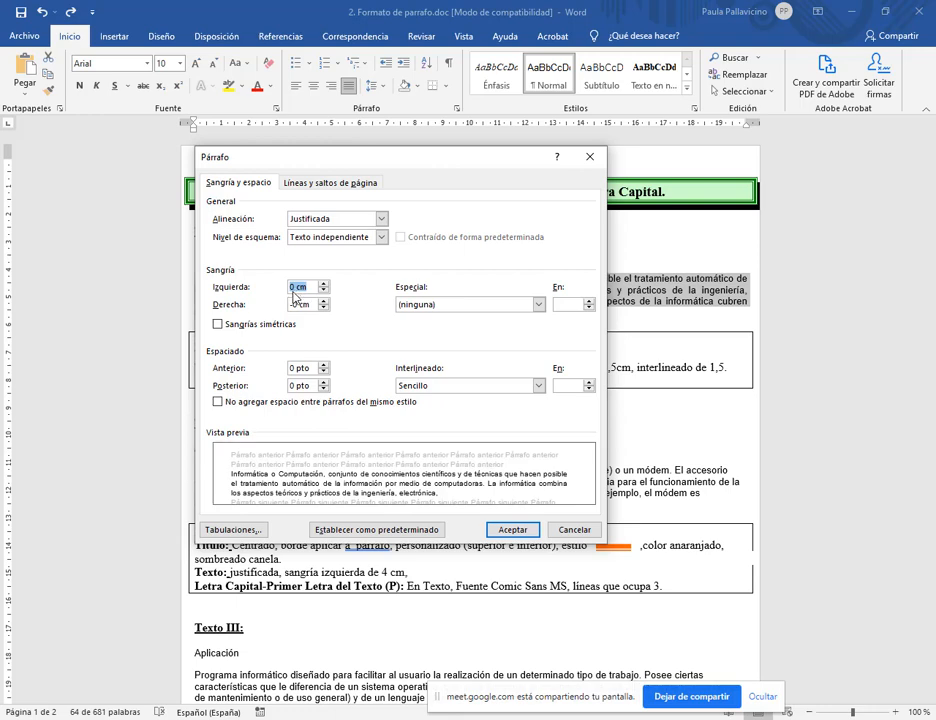
{"action": "left_click", "coordinate": [294, 290]}
{"action": "mouse_move", "coordinate": [294, 292]}
{"action": "left_mouse_down"}
{"action": "mouse_move", "coordinate": [285, 292]}
{"action": "mouse_move", "coordinate": [286, 304]}
{"action": "left_mouse_up"}
{"action": "type", "text": "2"}
{"action": "type", "text": "2"}
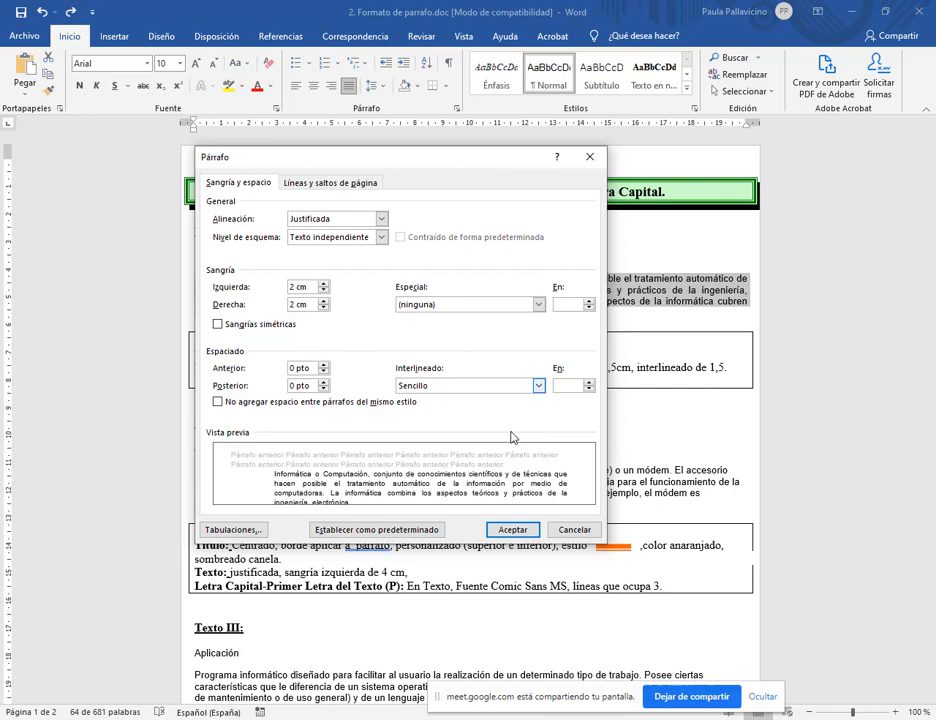
{"action": "left_click", "coordinate": [513, 529]}
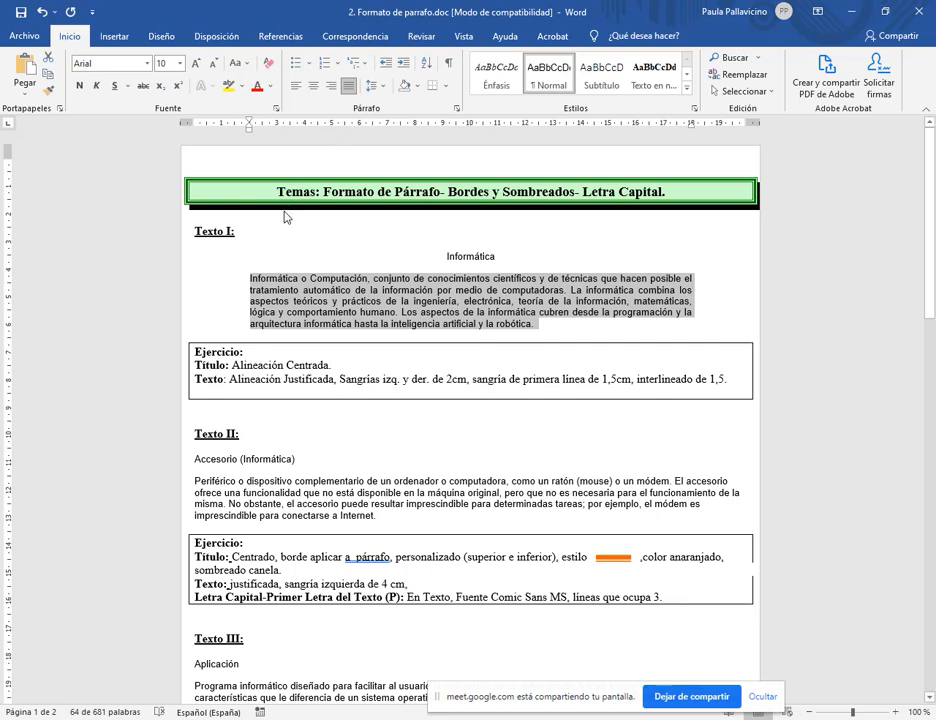
- Mark the ruler and the paragraph settings launcher again to compare both indent methods, and clear the marks
{"action": "mouse_move", "coordinate": [173, 114]}
{"action": "left_mouse_down"}
{"action": "mouse_move", "coordinate": [742, 145]}
{"action": "mouse_move", "coordinate": [767, 135]}
{"action": "left_mouse_up"}
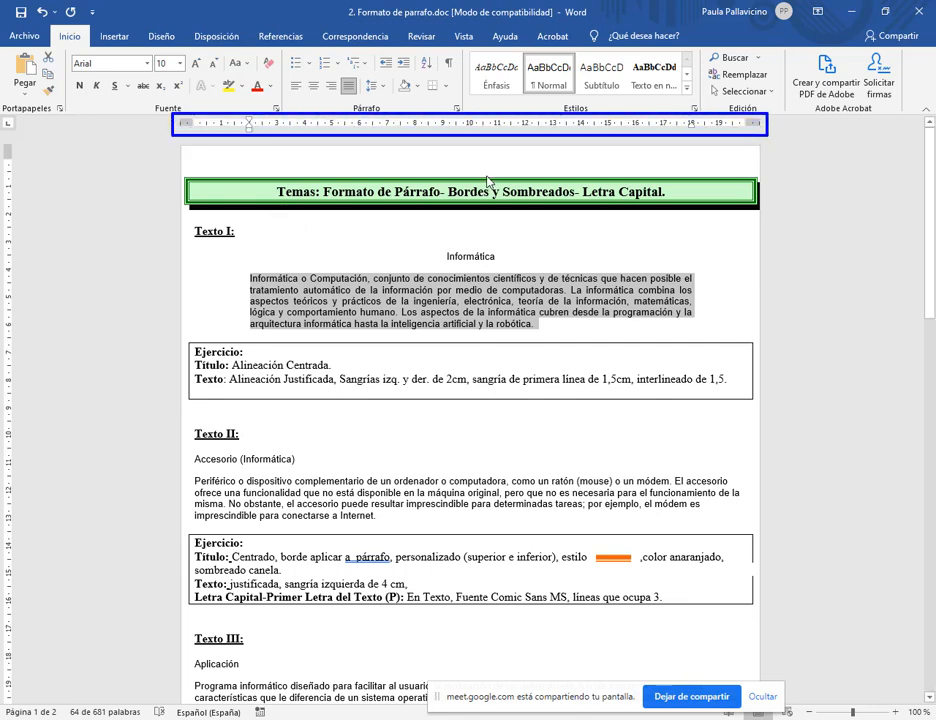
{"action": "left_click_drag", "start_coordinate": [445, 97], "coordinate": [467, 120]}
{"action": "key", "text": "Escape"}
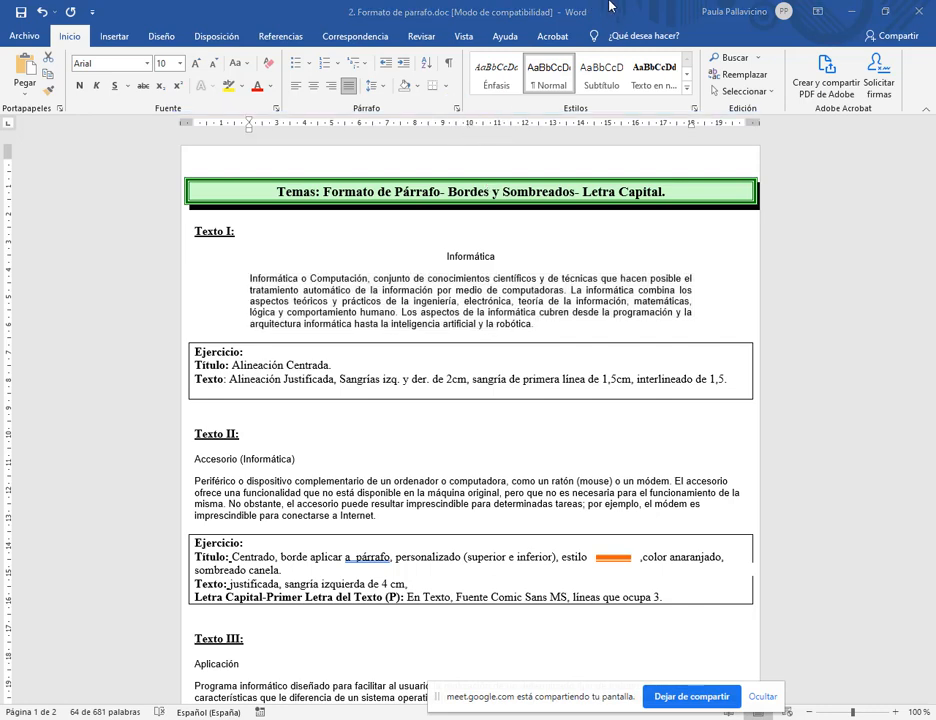
{"action": "key", "text": "ctrl+y"}
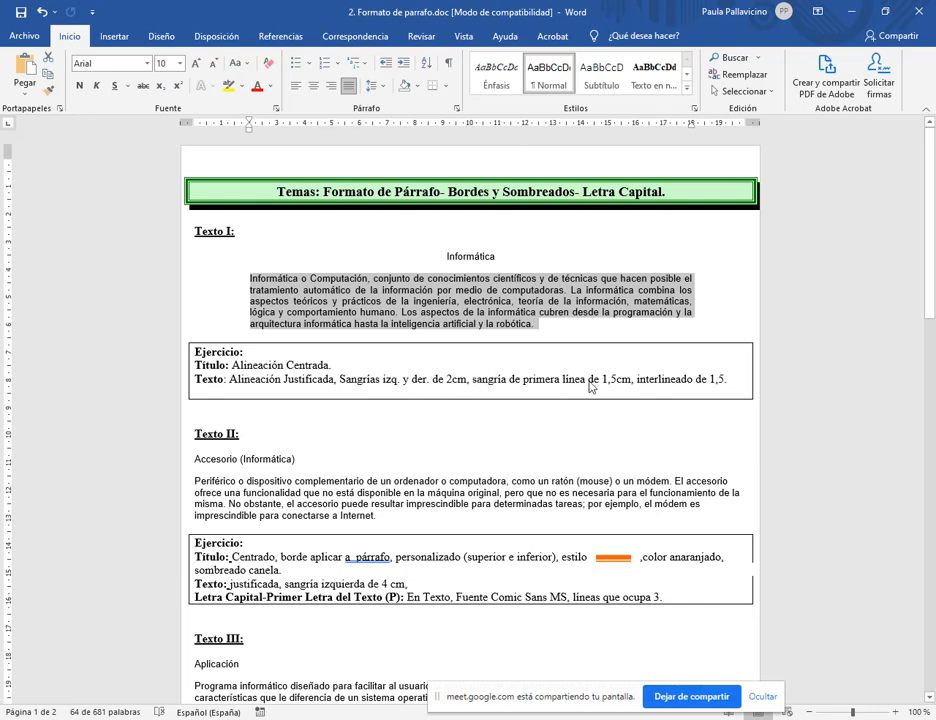
- Deselect the Texto I body paragraph, mark the indented space on both of its sides, and clear the marks
{"action": "left_click", "coordinate": [265, 322]}
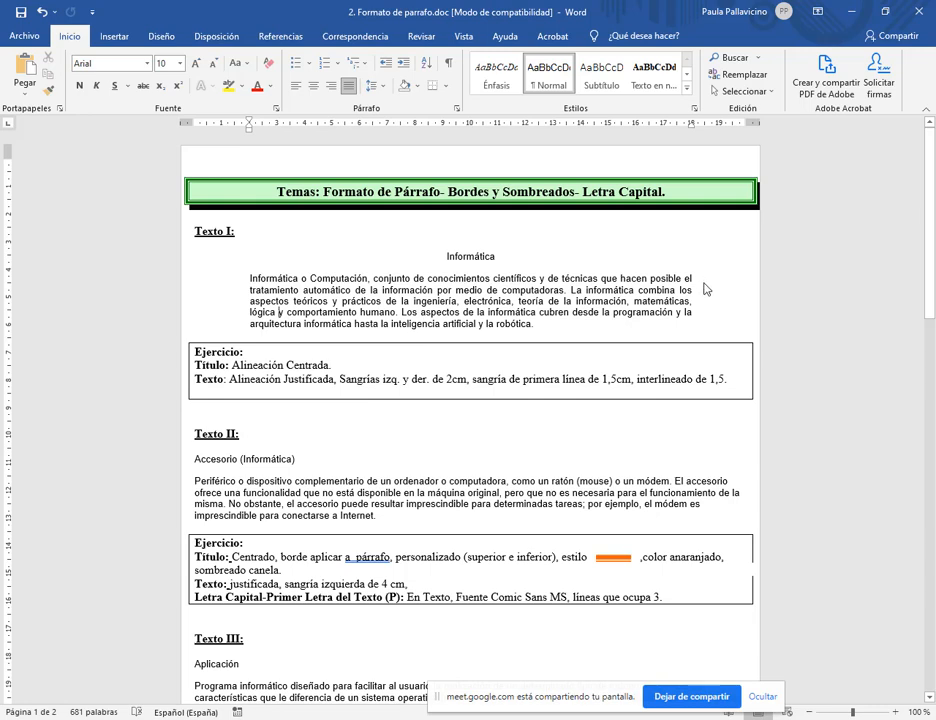
{"action": "mouse_move", "coordinate": [694, 273]}
{"action": "left_mouse_down"}
{"action": "mouse_move", "coordinate": [723, 309]}
{"action": "mouse_move", "coordinate": [760, 323]}
{"action": "left_mouse_up"}
{"action": "mouse_move", "coordinate": [248, 272]}
{"action": "left_mouse_down"}
{"action": "mouse_move", "coordinate": [243, 333]}
{"action": "mouse_move", "coordinate": [182, 330]}
{"action": "left_mouse_up"}
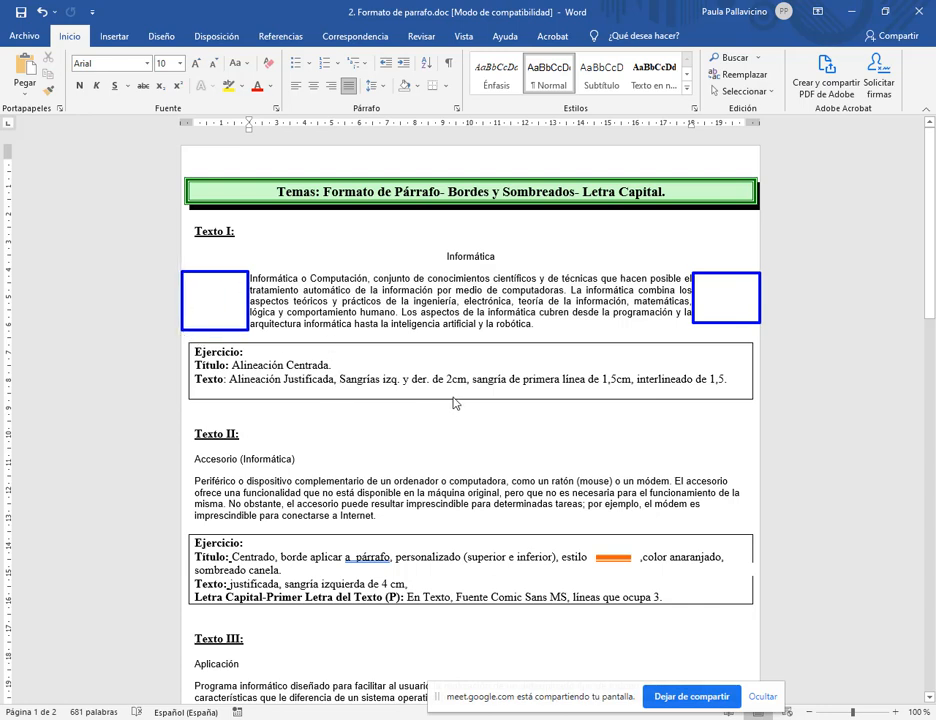
{"action": "key", "text": "Escape"}
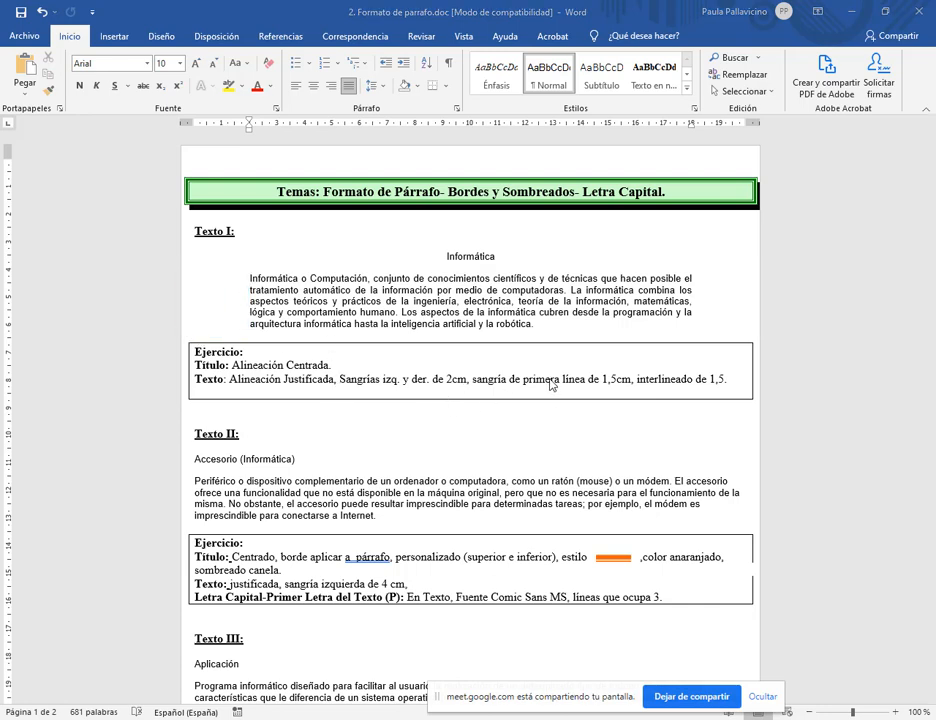
- Apply a special first-line indent (Primera línea) of 1,5 cm to the Texto I body paragraph
{"action": "left_click", "coordinate": [250, 281]}
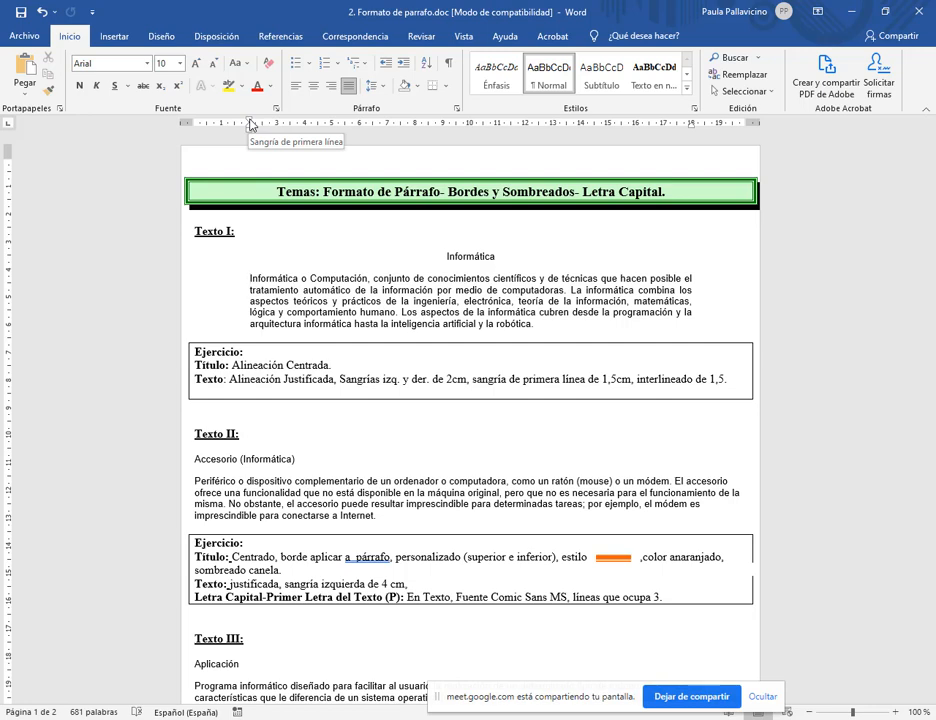
{"action": "triple_click", "coordinate": [249, 284]}
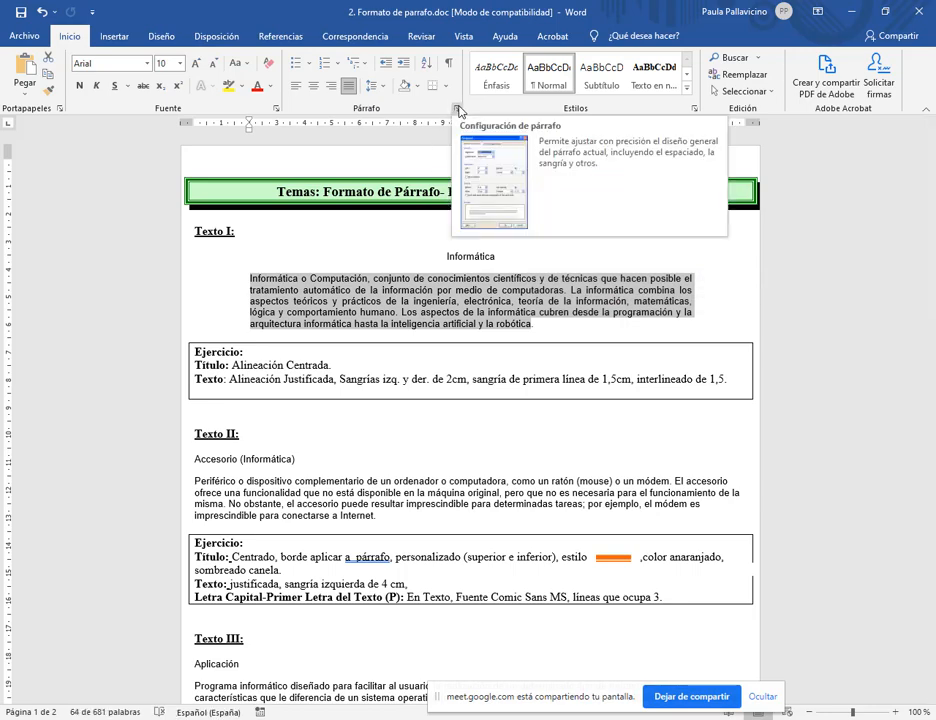
{"action": "left_click", "coordinate": [458, 109]}
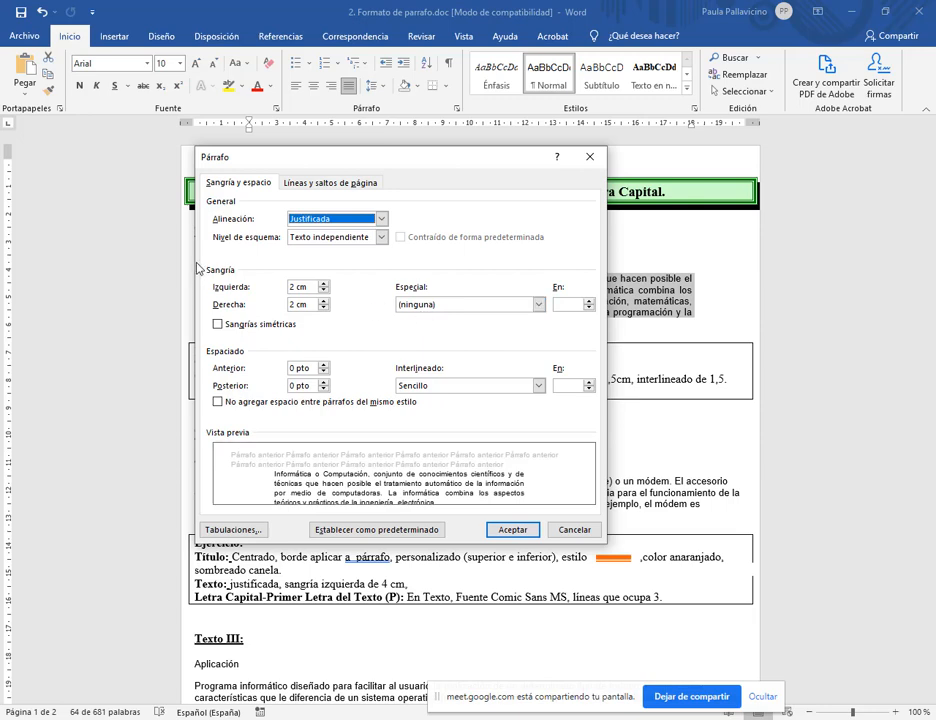
{"action": "left_click_drag", "start_coordinate": [206, 264], "coordinate": [599, 317]}
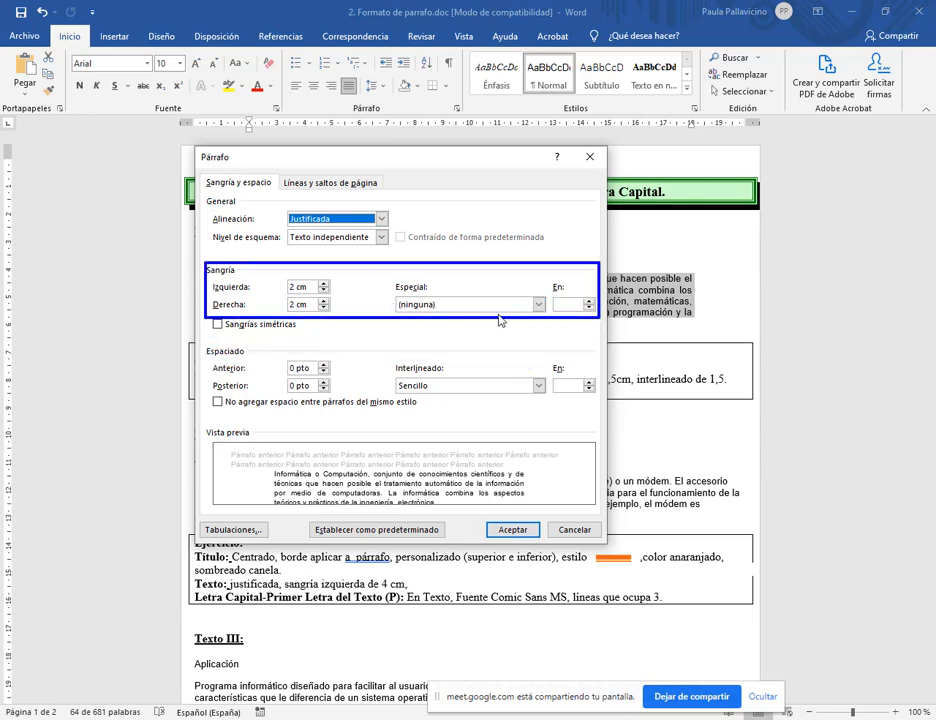
{"action": "key", "text": "Escape"}
{"action": "left_click", "coordinate": [538, 304]}
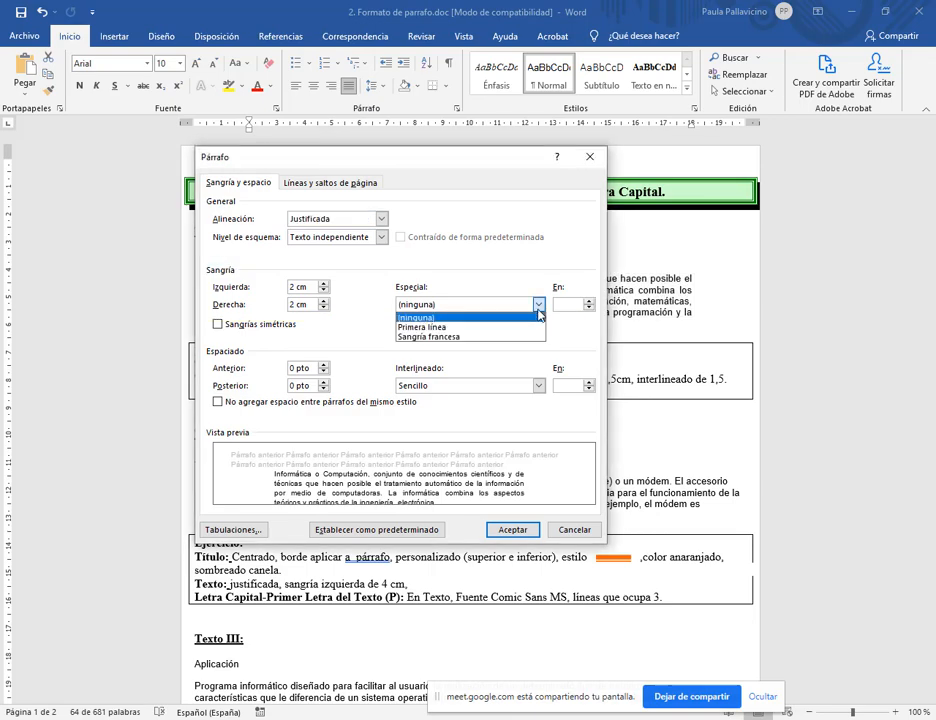
{"action": "left_click", "coordinate": [422, 327]}
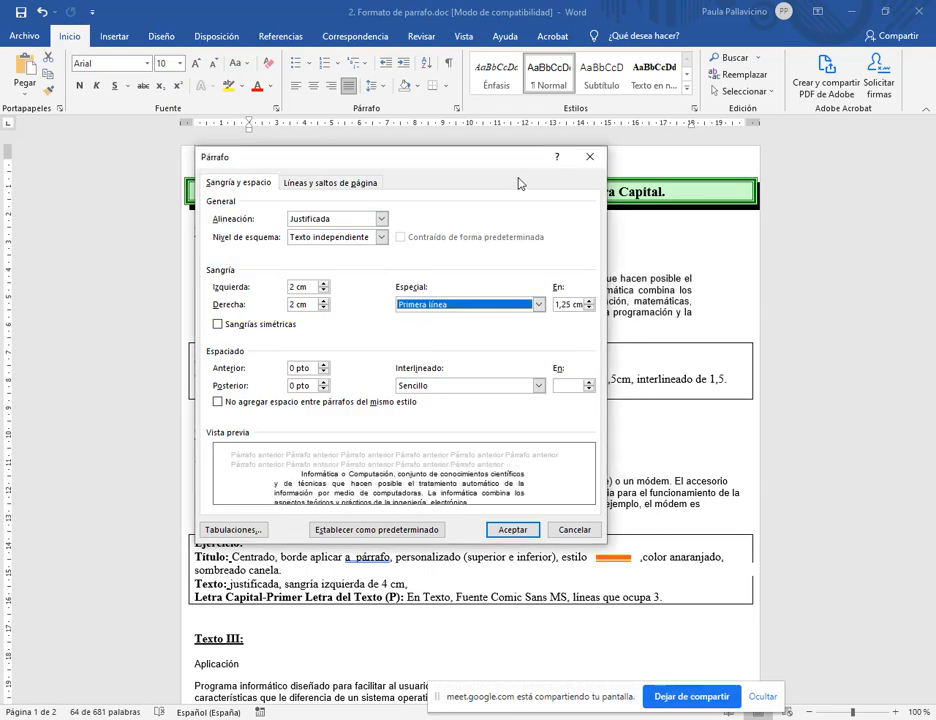
{"action": "left_click_drag", "start_coordinate": [517, 164], "coordinate": [384, 159]}
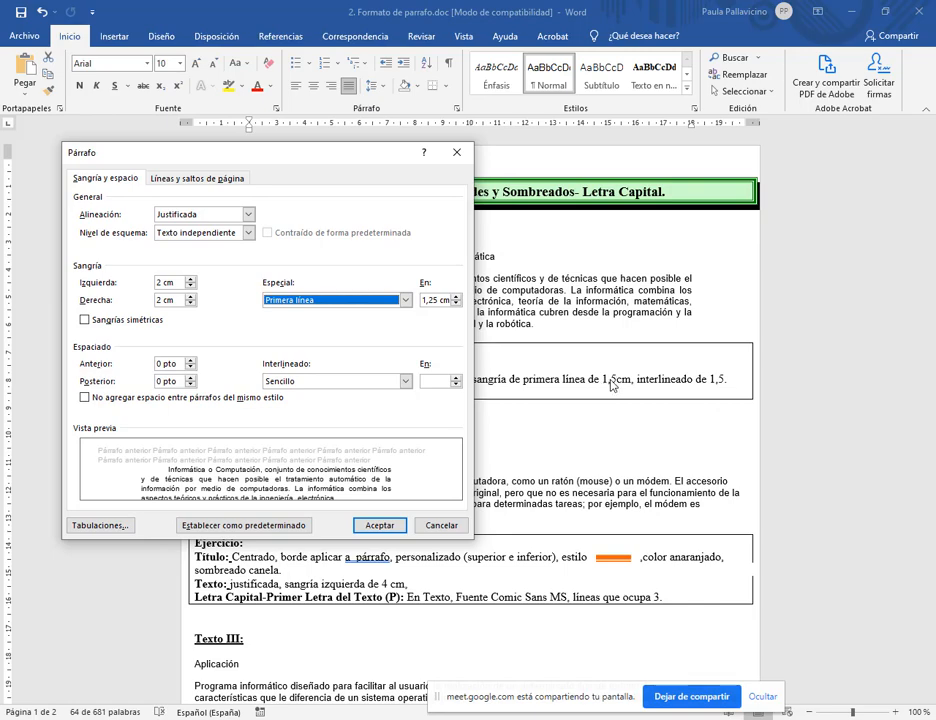
{"action": "left_click", "coordinate": [428, 300]}
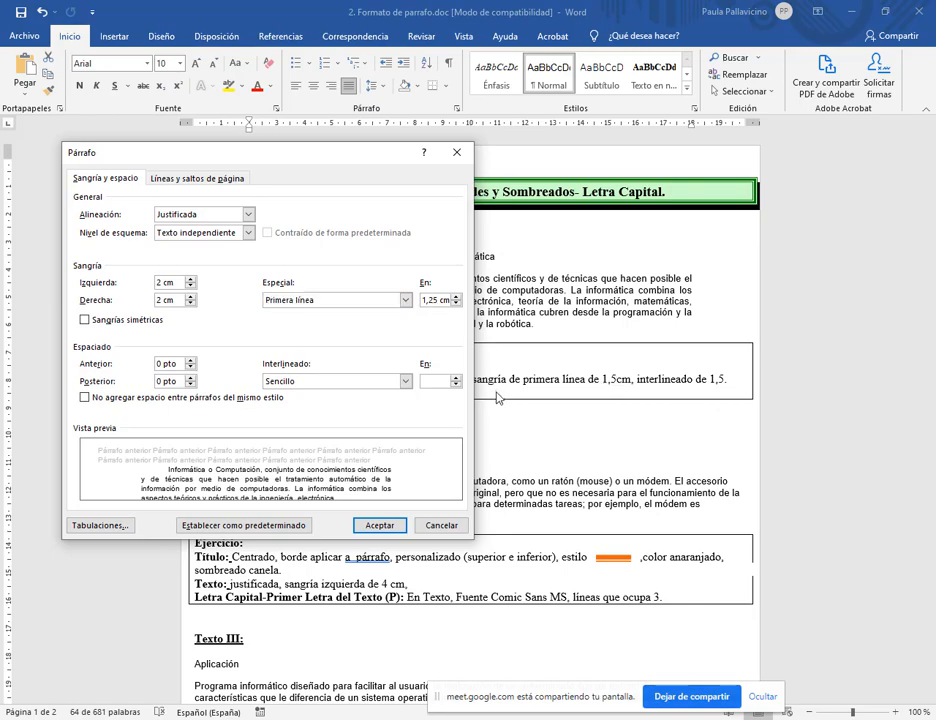
{"action": "key", "text": "BackSpace"}
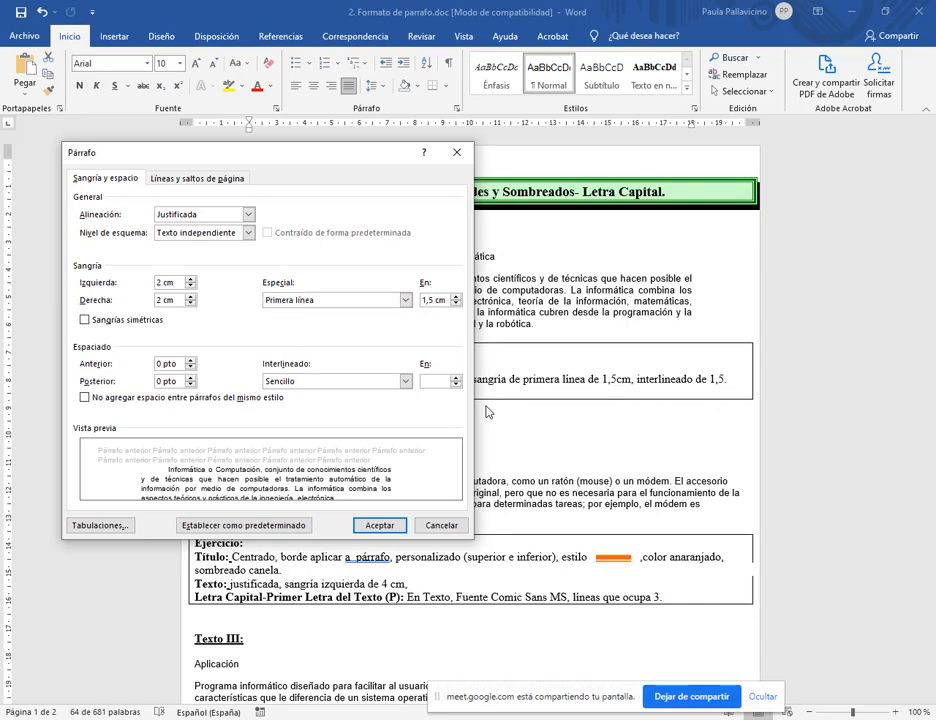
{"action": "left_click", "coordinate": [375, 525]}
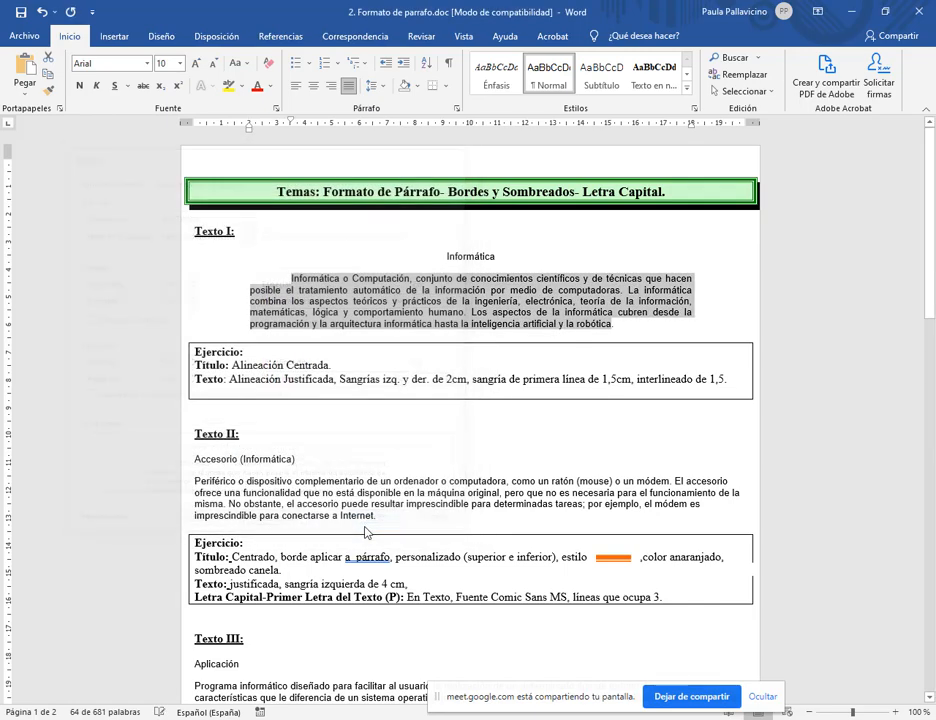
- Deselect the Texto I body paragraph, mark the first-line indent space, and clear the mark
{"action": "left_click", "coordinate": [252, 282]}
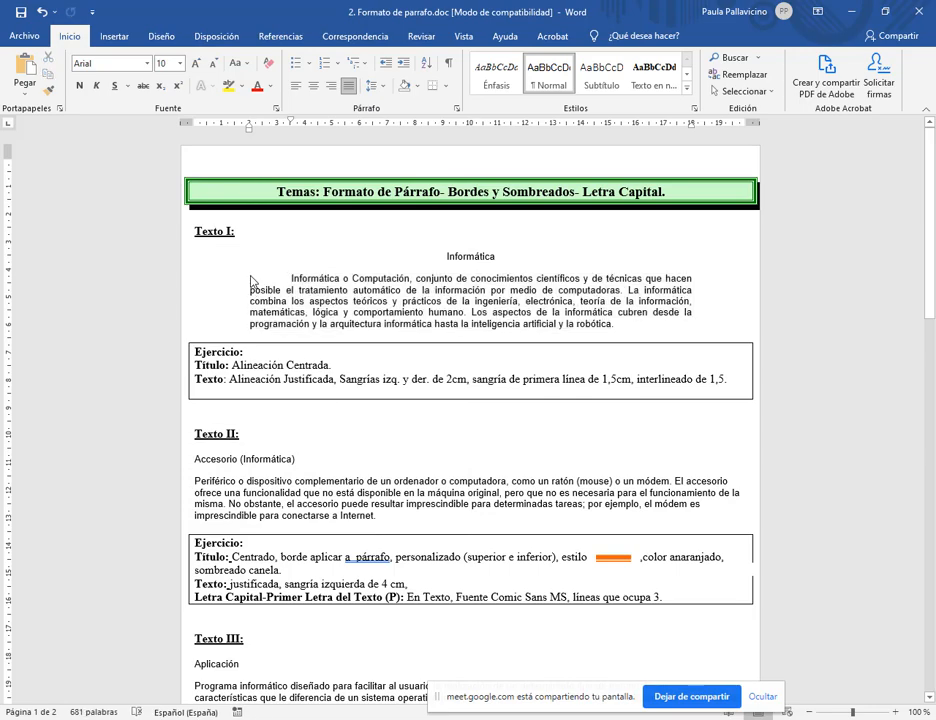
{"action": "key", "text": "ctrl+d"}
{"action": "left_click", "coordinate": [678, 449]}
{"action": "left_click_drag", "start_coordinate": [247, 273], "coordinate": [290, 285]}
{"action": "key", "text": "Escape"}
- Select the Texto I body paragraph, mark the line spacing command, and view its preset spacing values
{"action": "left_click_drag", "start_coordinate": [614, 326], "coordinate": [290, 279]}
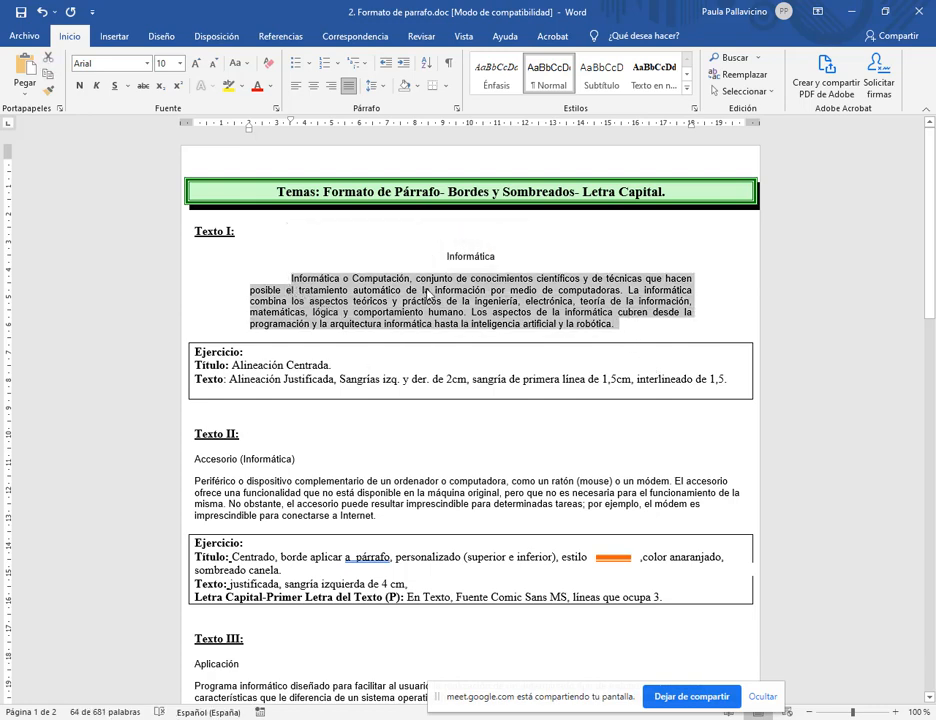
{"action": "left_click", "coordinate": [370, 85]}
{"action": "left_click", "coordinate": [389, 225]}
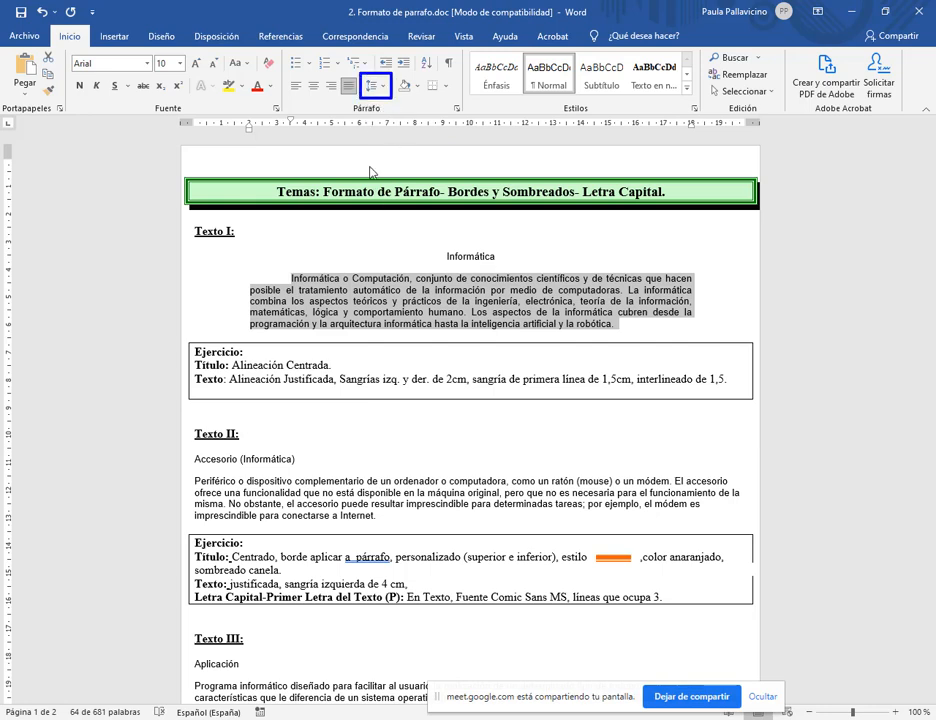
{"action": "left_click", "coordinate": [372, 85]}
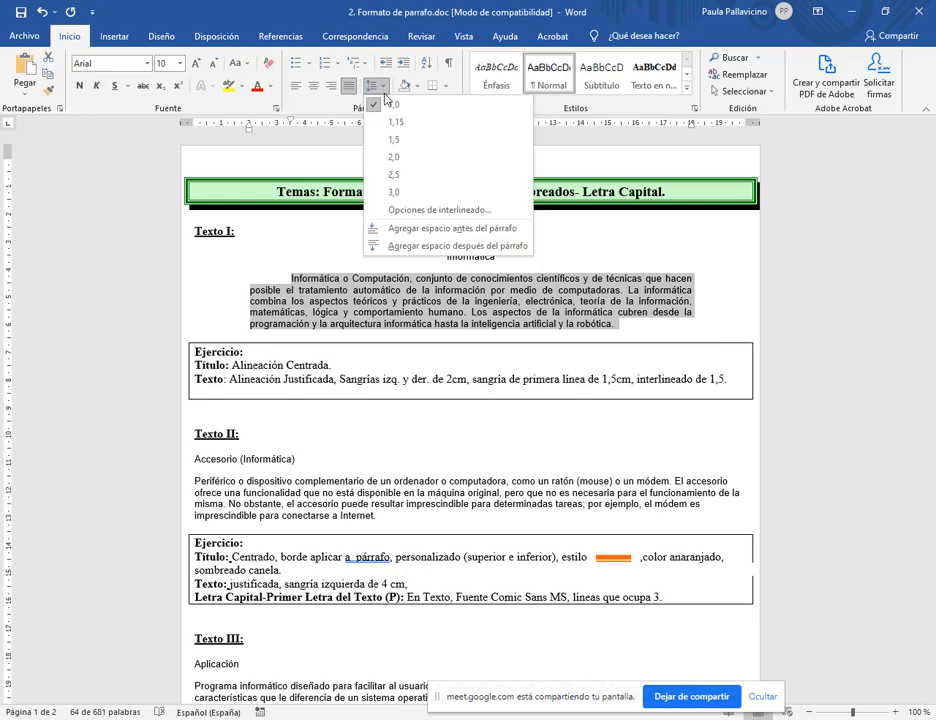
{"action": "left_click", "coordinate": [312, 105]}
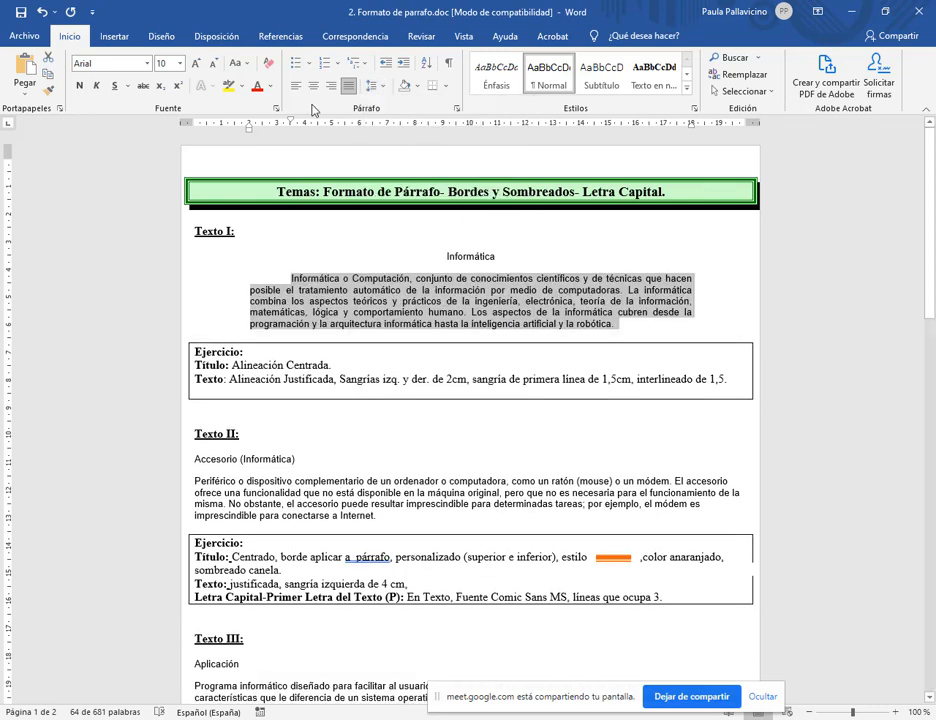
- Set the line spacing (Interlineado) of the Texto I body paragraph to 1,5 líneas in the paragraph settings
{"action": "left_click", "coordinate": [457, 109]}
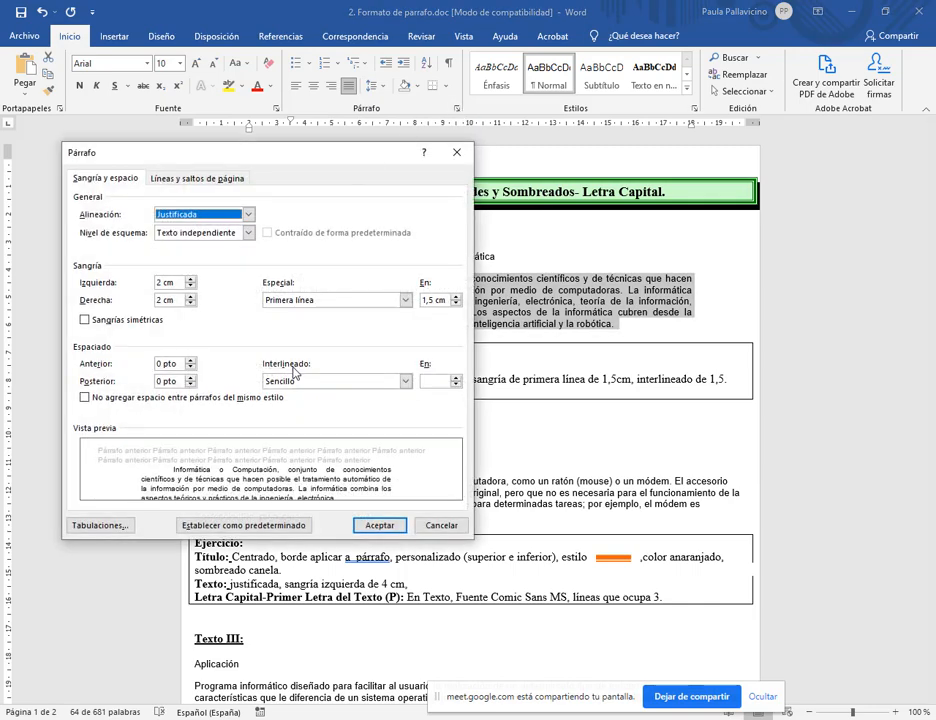
{"action": "left_click_drag", "start_coordinate": [256, 349], "coordinate": [417, 394]}
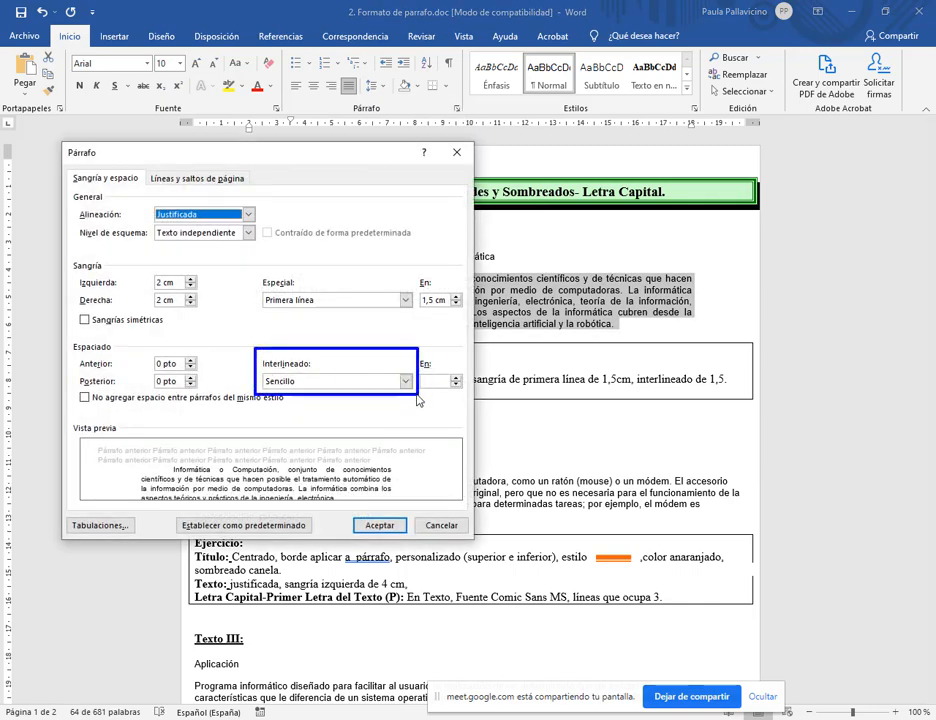
{"action": "left_click", "coordinate": [405, 381]}
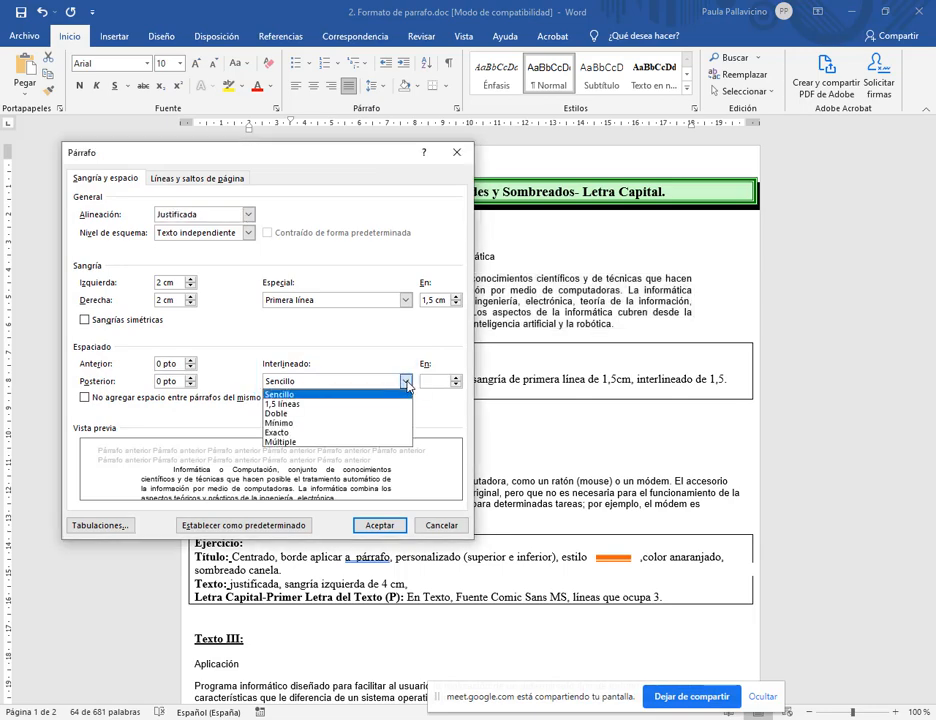
{"action": "left_click", "coordinate": [318, 405]}
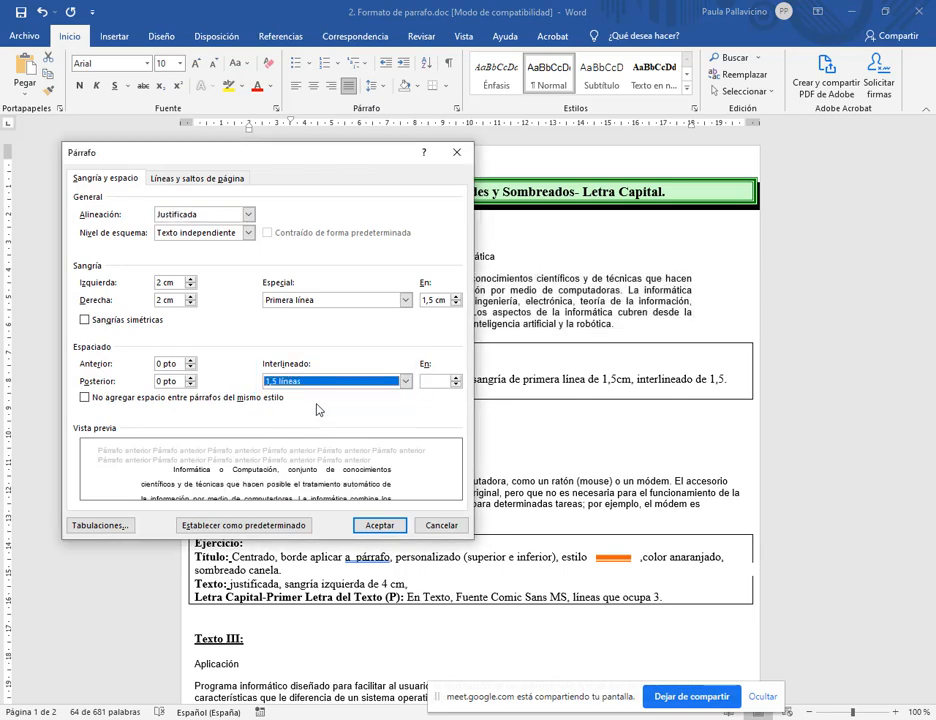
{"action": "left_click", "coordinate": [398, 527]}
- Deselect the Texto I body paragraph and mark the indented space on both of its sides
{"action": "left_click", "coordinate": [549, 332]}
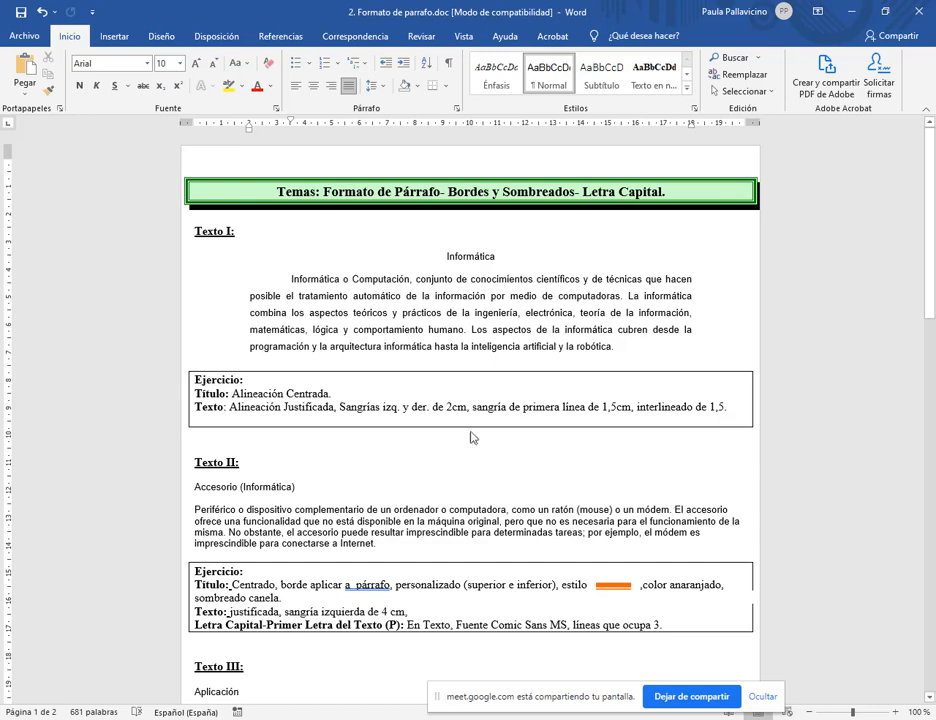
{"action": "mouse_move", "coordinate": [194, 262]}
{"action": "left_mouse_down"}
{"action": "mouse_move", "coordinate": [225, 301]}
{"action": "mouse_move", "coordinate": [250, 360]}
{"action": "left_mouse_up"}
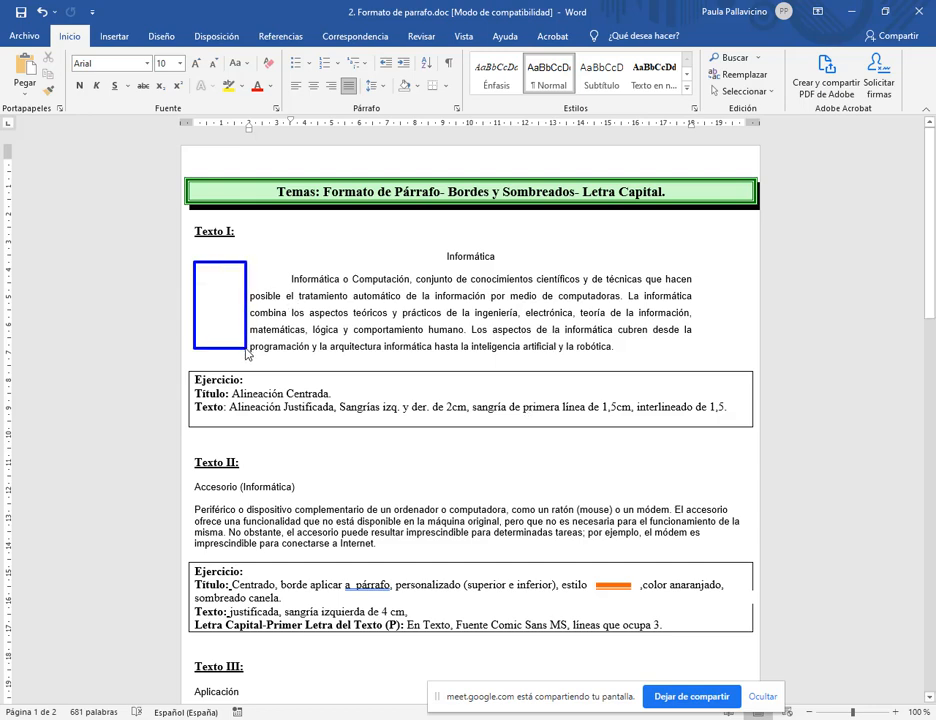
{"action": "mouse_move", "coordinate": [690, 256]}
{"action": "left_mouse_down"}
{"action": "mouse_move", "coordinate": [729, 333]}
{"action": "mouse_move", "coordinate": [762, 331]}
{"action": "left_mouse_up"}
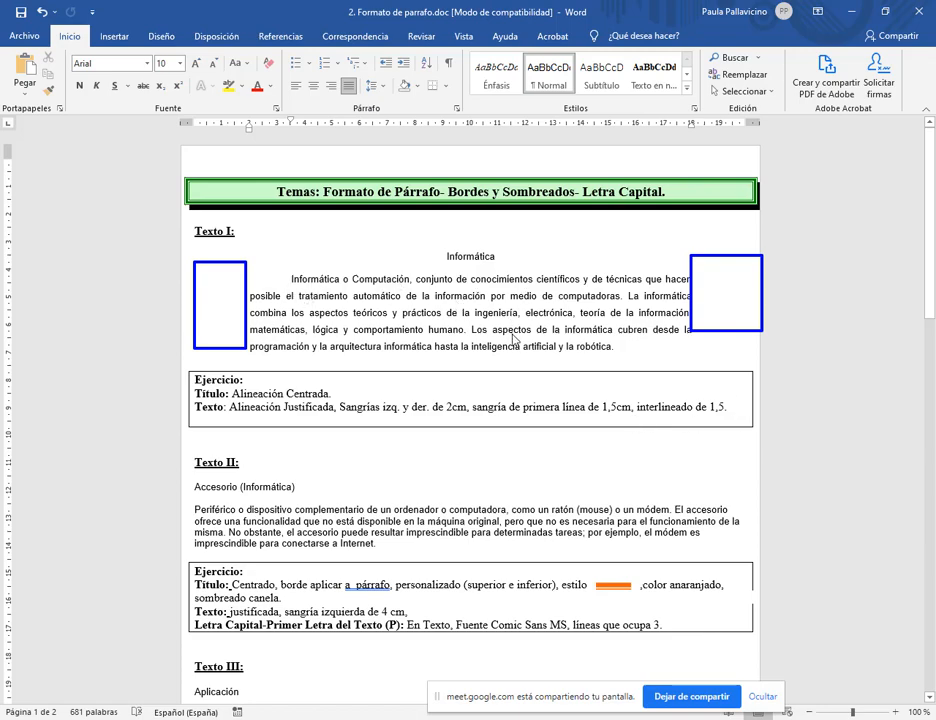
- Center the Texto II title "Accesorio (Informática)" and deselect it
{"action": "scroll", "coordinate": [460, 330], "scroll_direction": "down", "scroll_amount": 4}
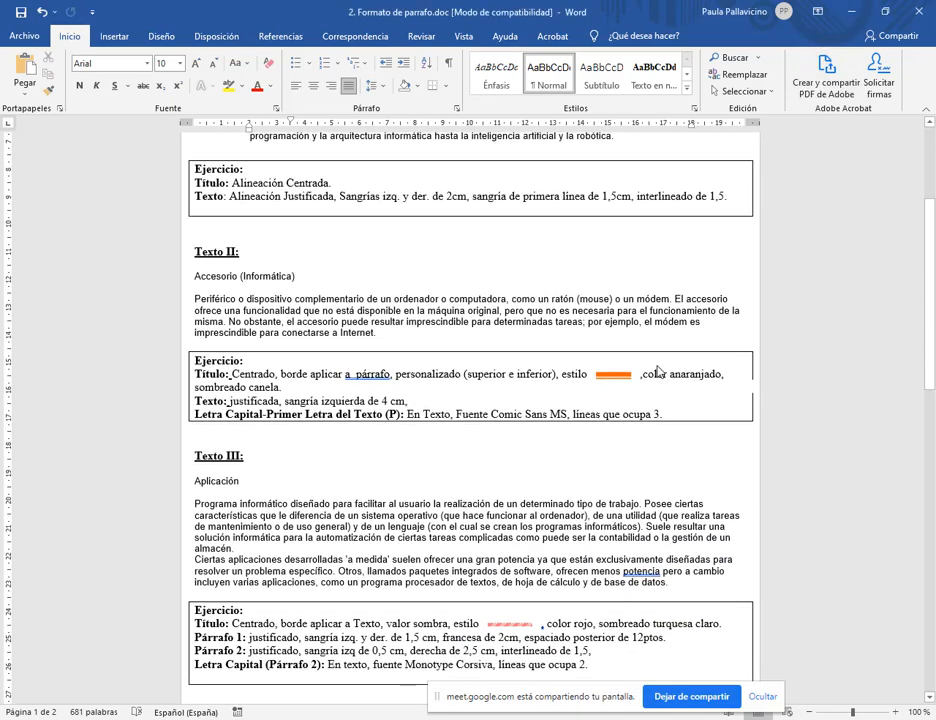
{"action": "scroll", "coordinate": [594, 397], "scroll_direction": "up", "scroll_amount": 2}
{"action": "scroll", "coordinate": [594, 397], "scroll_direction": "down", "scroll_amount": 1}
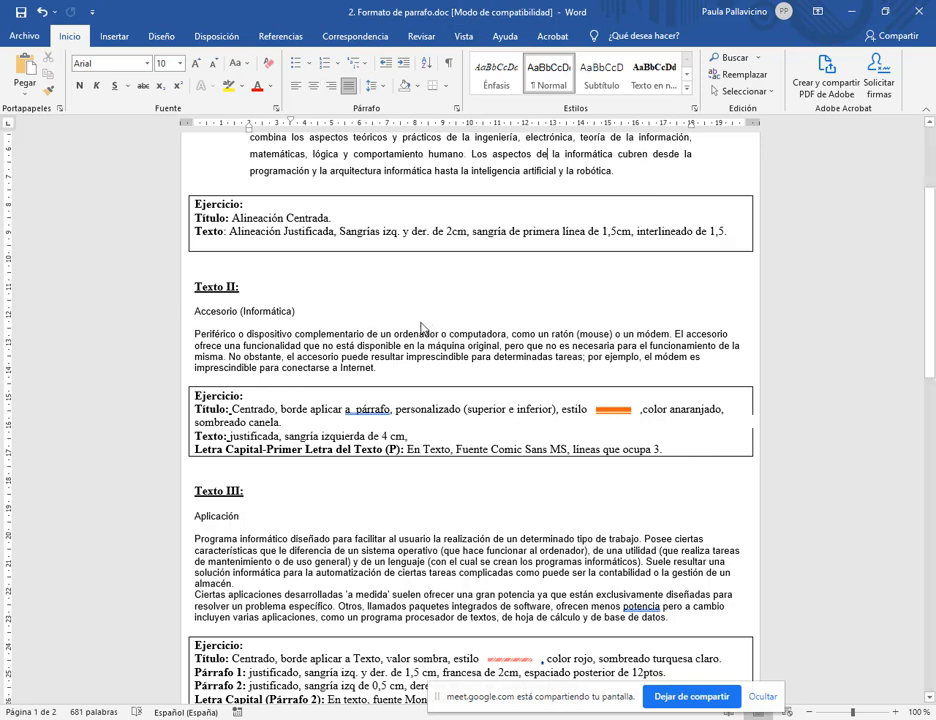
{"action": "left_click", "coordinate": [383, 449]}
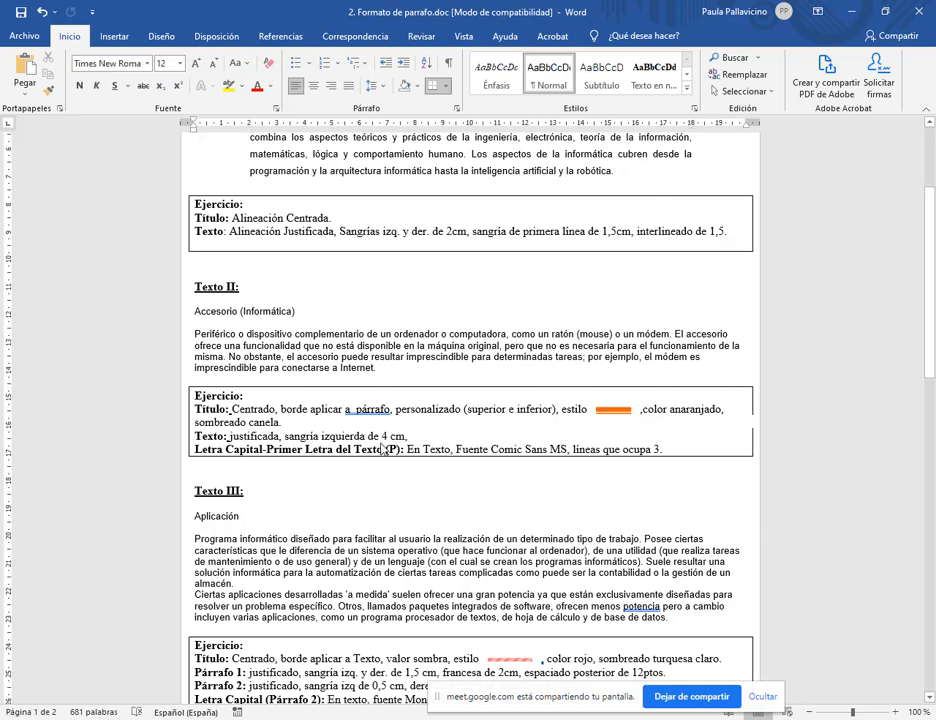
{"action": "key", "text": "Up"}
{"action": "key", "text": "Up"}
{"action": "left_click_drag", "start_coordinate": [298, 312], "coordinate": [203, 318]}
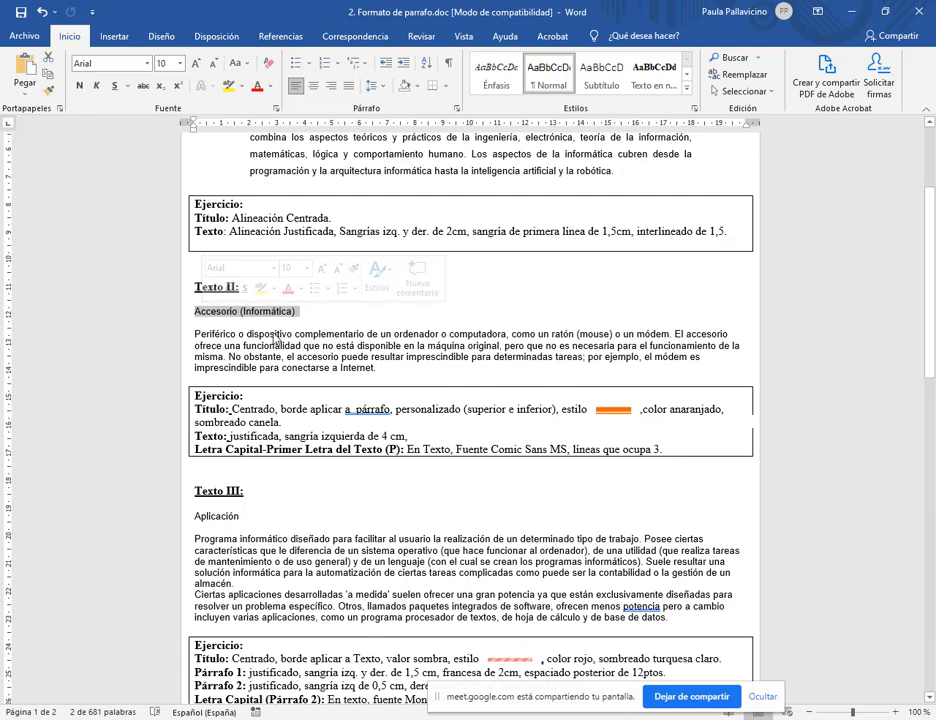
{"action": "left_click", "coordinate": [313, 91]}
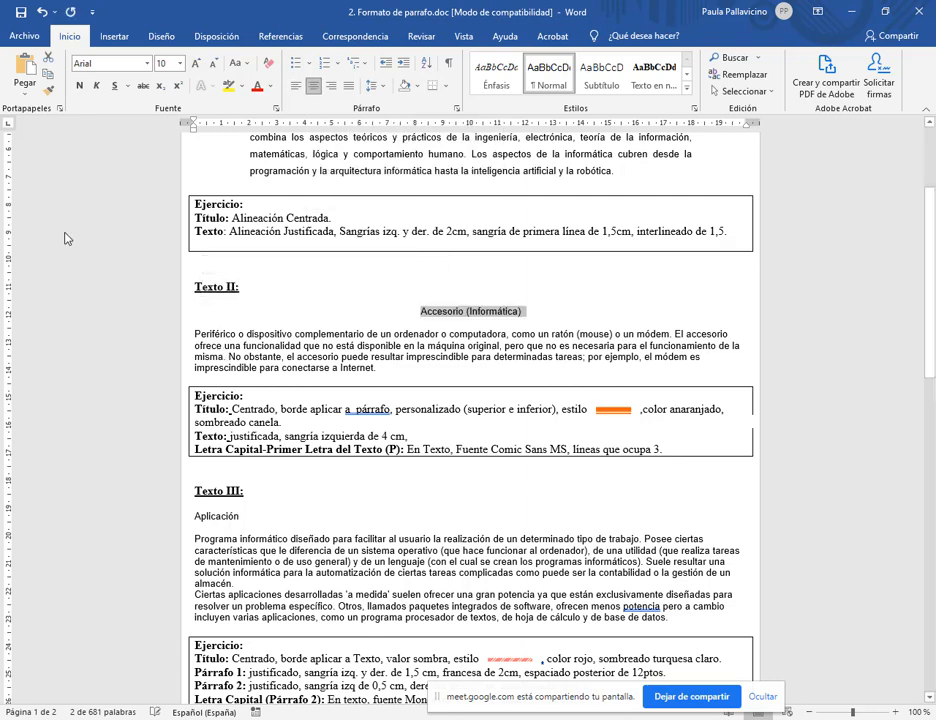
{"action": "left_click", "coordinate": [527, 317]}
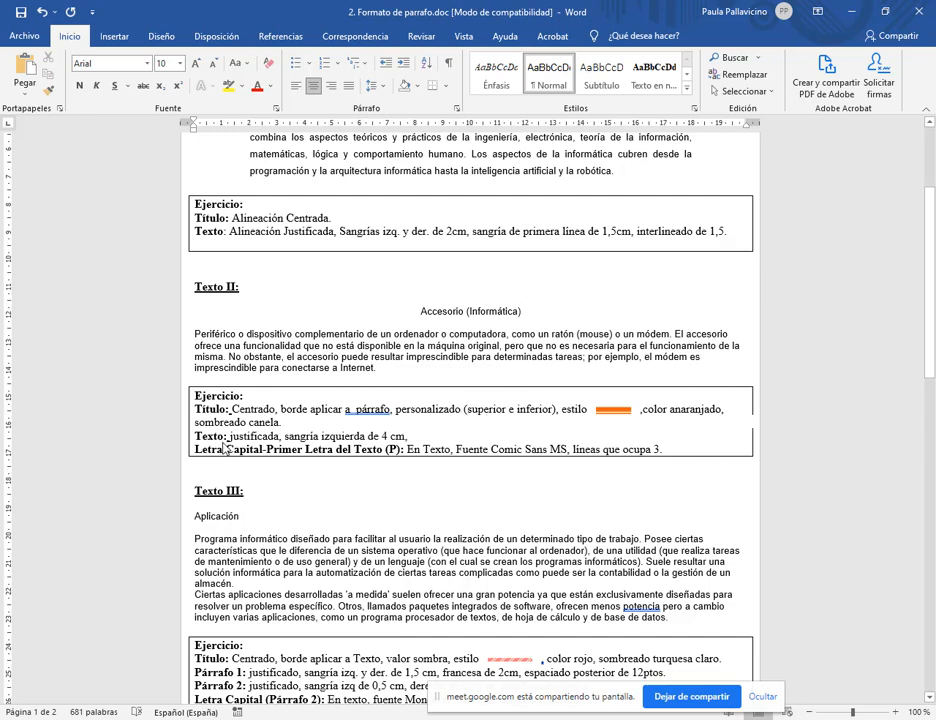
- Open the Bordes y sombreado settings for the Texto II title, keeping the exercise instructions visible
{"action": "left_click", "coordinate": [420, 311]}
{"action": "left_click_drag", "start_coordinate": [446, 316], "coordinate": [522, 322]}
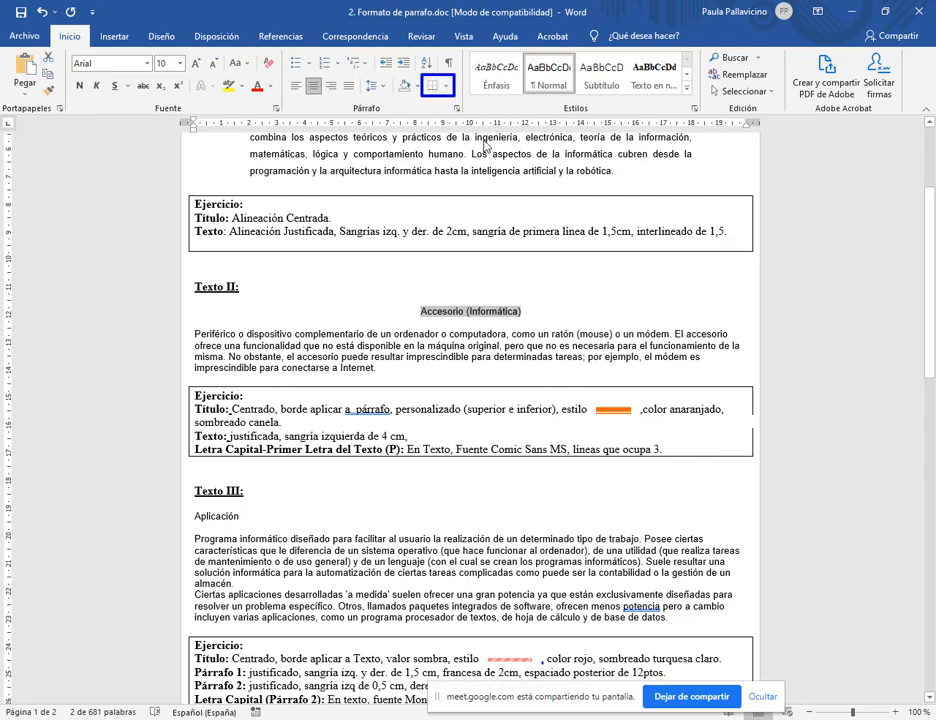
{"action": "left_click", "coordinate": [447, 87]}
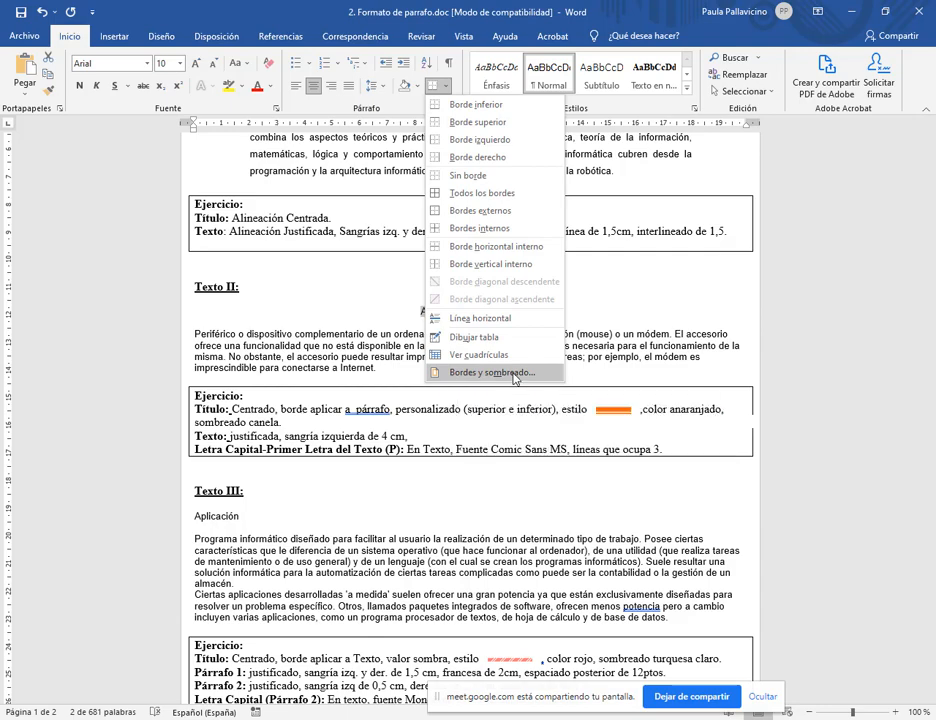
{"action": "left_click", "coordinate": [474, 374]}
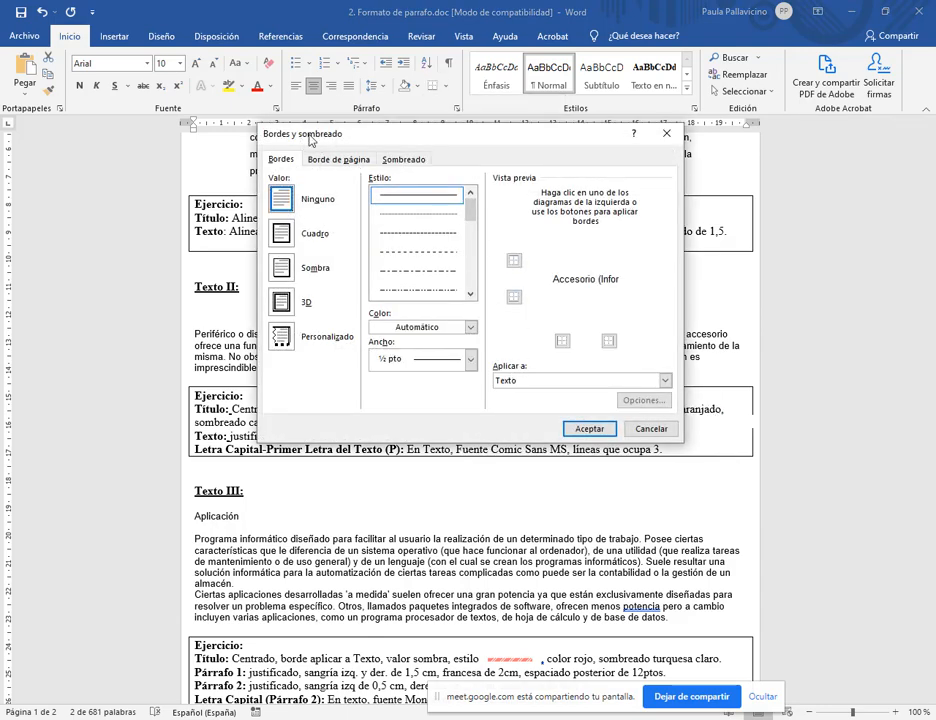
{"action": "left_click_drag", "start_coordinate": [328, 136], "coordinate": [463, 92]}
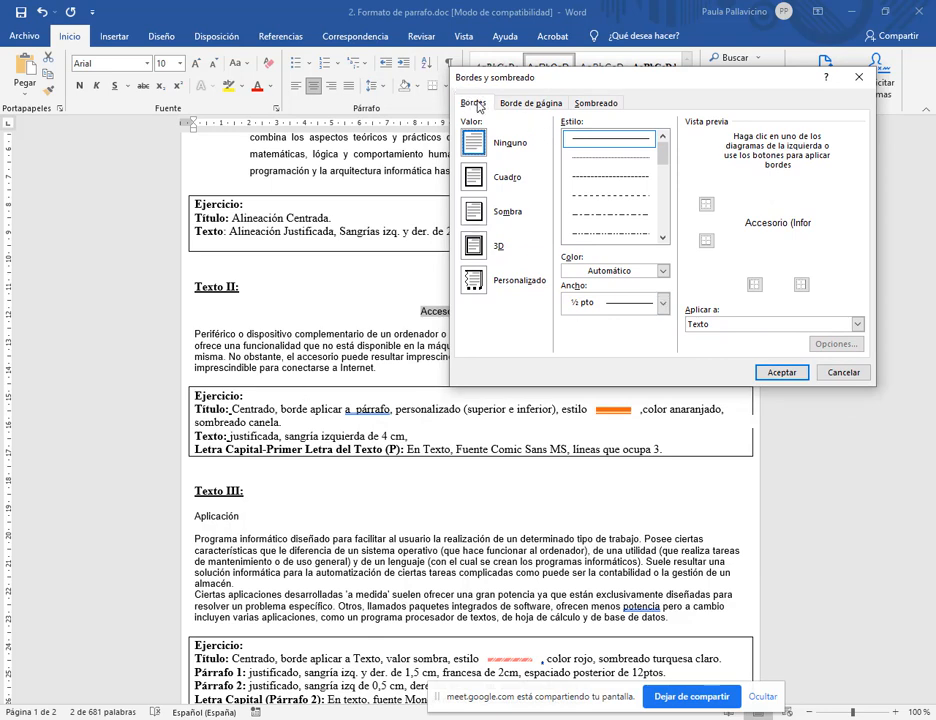
- Mark the "aplicar a párrafo" and "personalizado" instructions of Texto II, clear the marks, and view the available Aplicar a options
{"action": "mouse_move", "coordinate": [305, 397]}
{"action": "left_mouse_down"}
{"action": "mouse_move", "coordinate": [310, 412]}
{"action": "mouse_move", "coordinate": [457, 421]}
{"action": "left_mouse_up"}
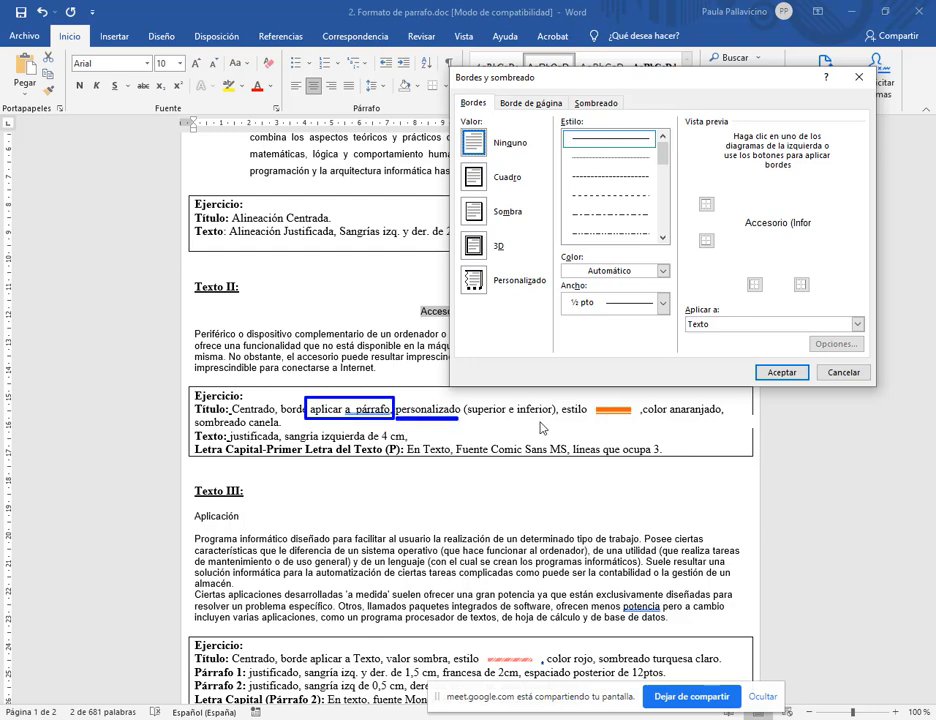
{"action": "key", "text": "Escape"}
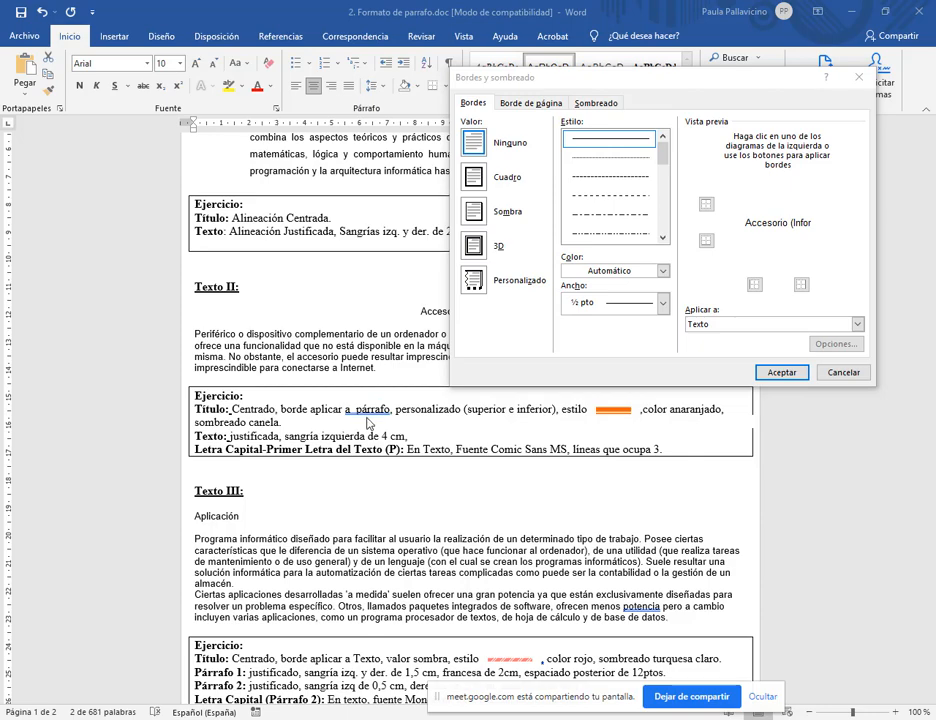
{"action": "left_click_drag", "start_coordinate": [641, 86], "coordinate": [526, 84]}
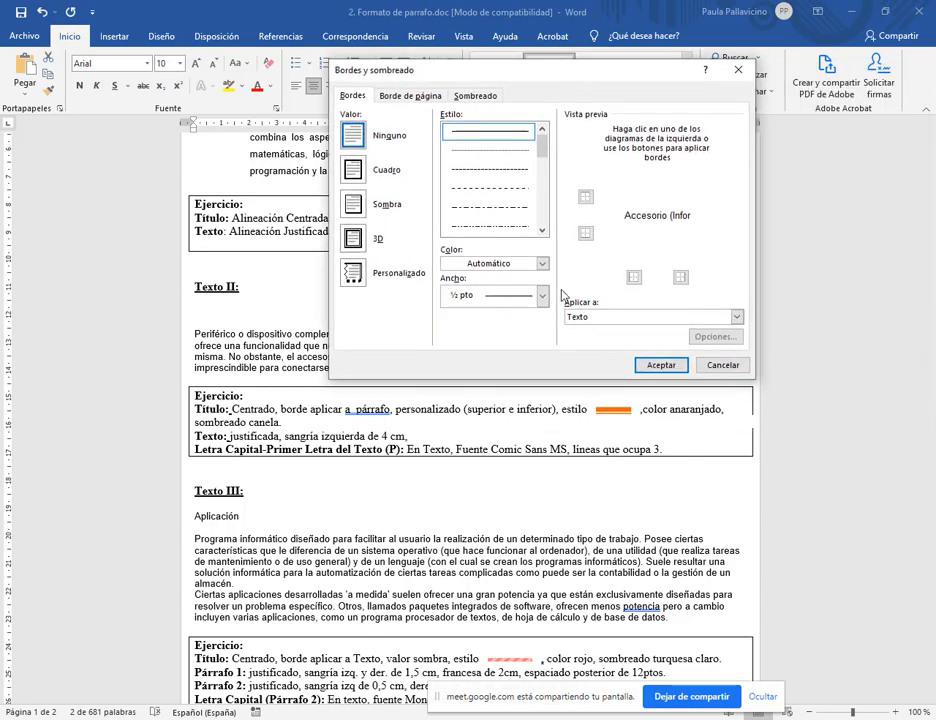
{"action": "mouse_move", "coordinate": [560, 288]}
{"action": "left_mouse_down"}
{"action": "mouse_move", "coordinate": [668, 330]}
{"action": "mouse_move", "coordinate": [748, 330]}
{"action": "left_mouse_up"}
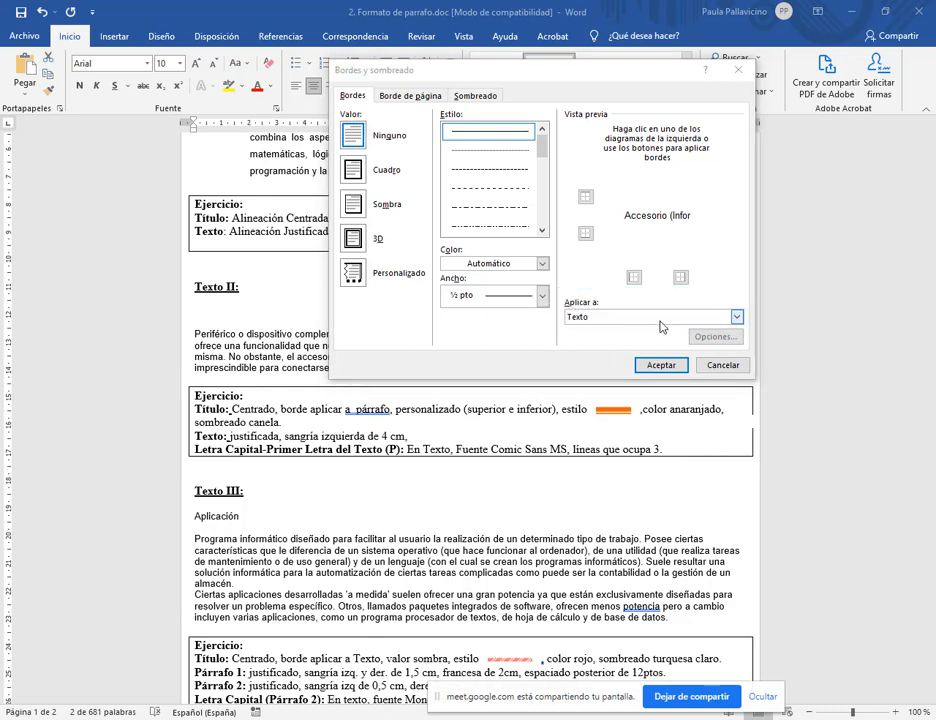
{"action": "left_click", "coordinate": [736, 317]}
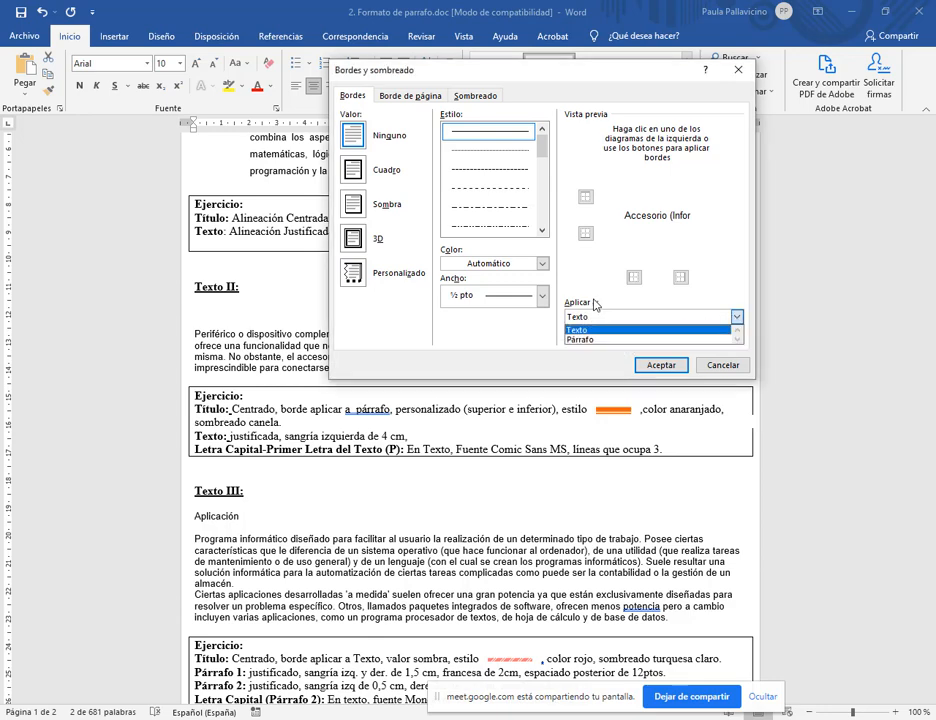
{"action": "left_click", "coordinate": [574, 71]}
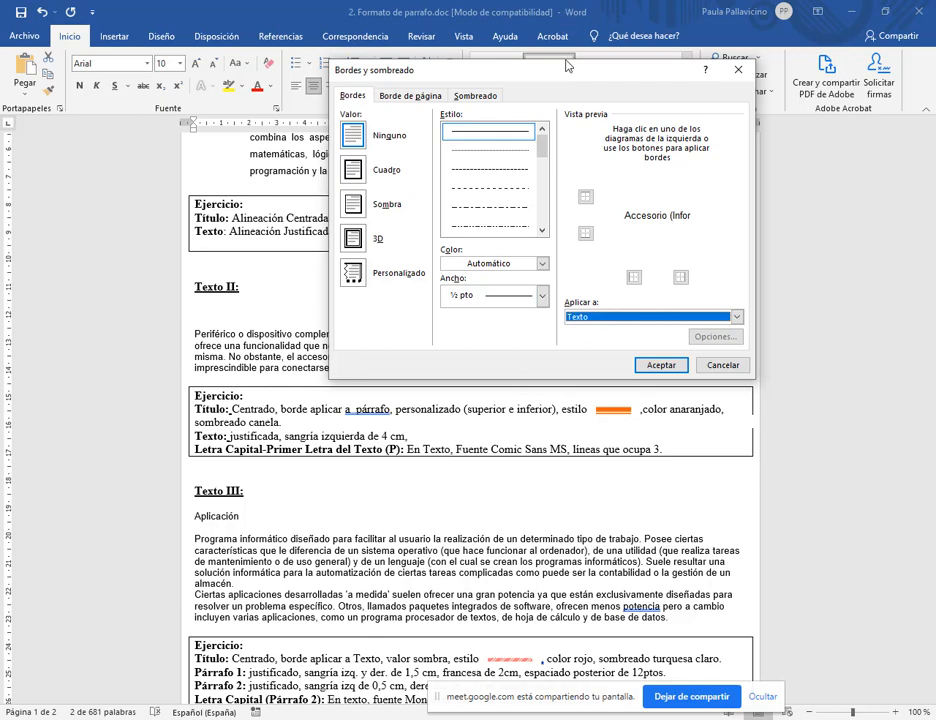
- Mark the Texto II title's text and its full paragraph width to compare both border extents, and clear the marks
{"action": "left_click_drag", "start_coordinate": [567, 66], "coordinate": [503, 392]}
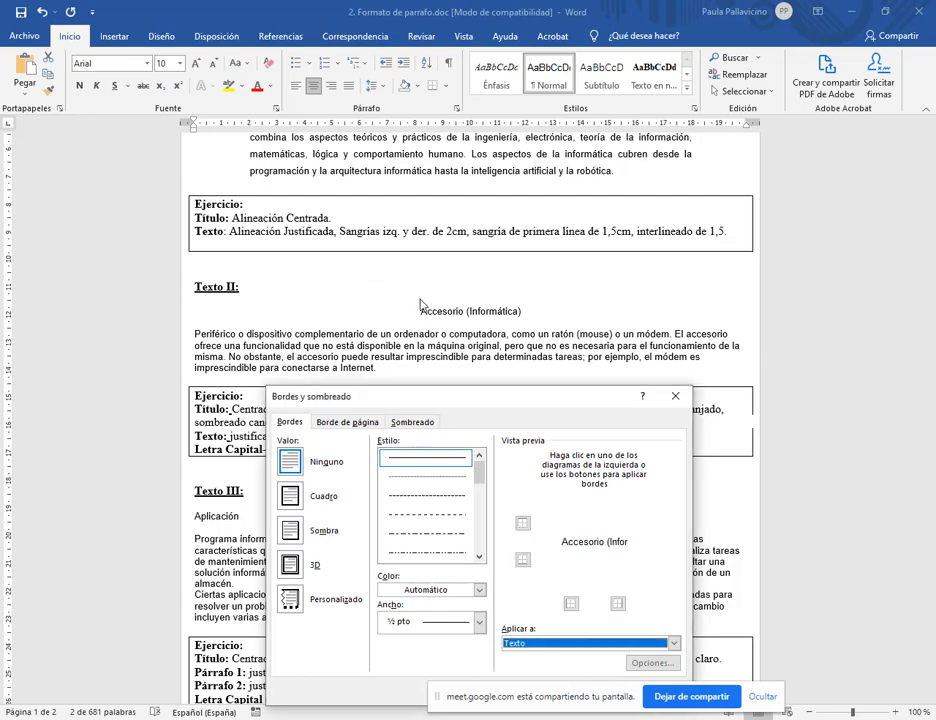
{"action": "left_click_drag", "start_coordinate": [428, 310], "coordinate": [521, 321]}
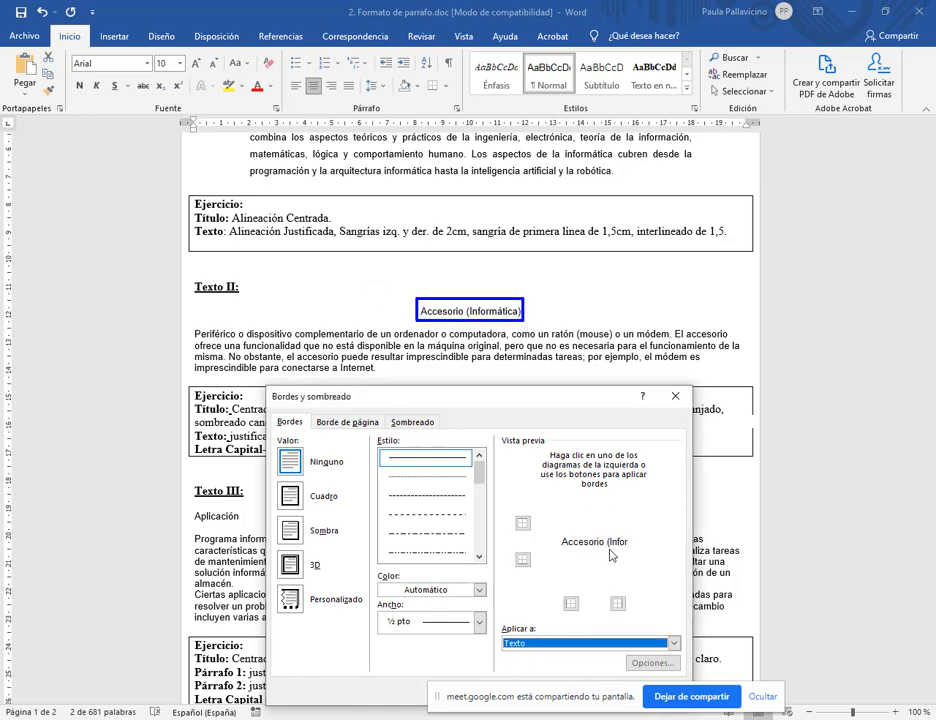
{"action": "key", "text": "Escape"}
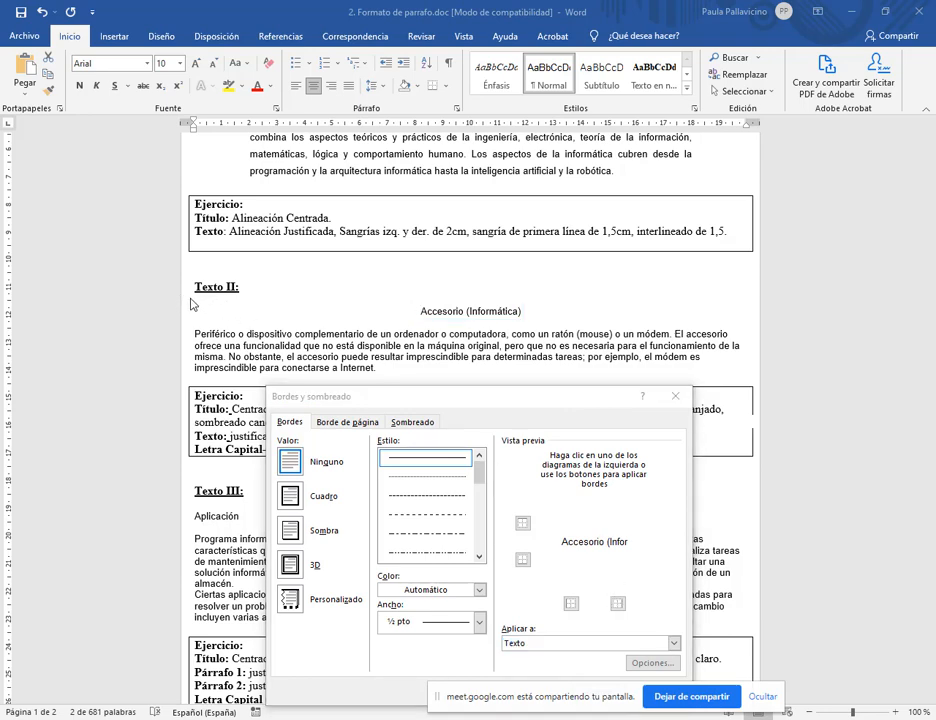
{"action": "left_click_drag", "start_coordinate": [193, 304], "coordinate": [752, 330]}
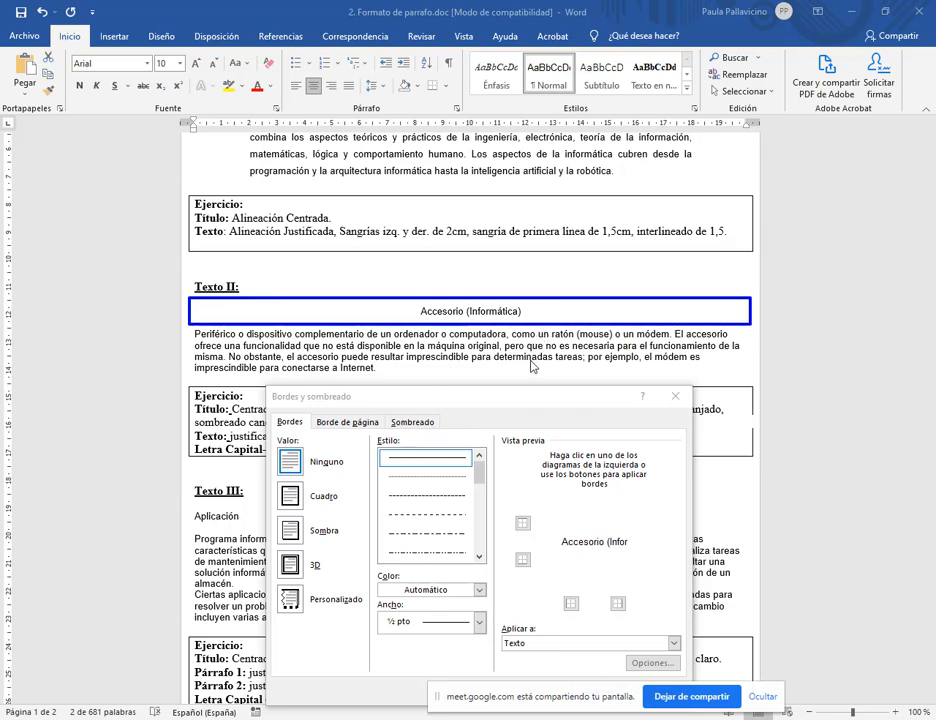
{"action": "key", "text": "Escape"}
- Set the border of the Texto II title to apply to Párrafo
{"action": "left_click_drag", "start_coordinate": [547, 399], "coordinate": [602, 90]}
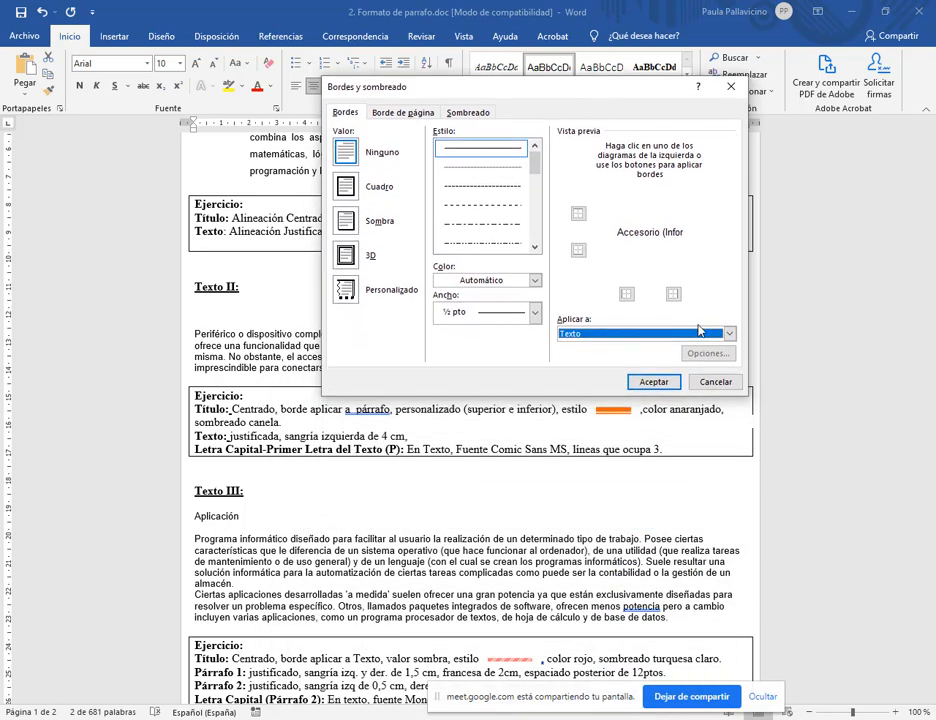
{"action": "left_click", "coordinate": [637, 334]}
{"action": "left_click", "coordinate": [640, 356]}
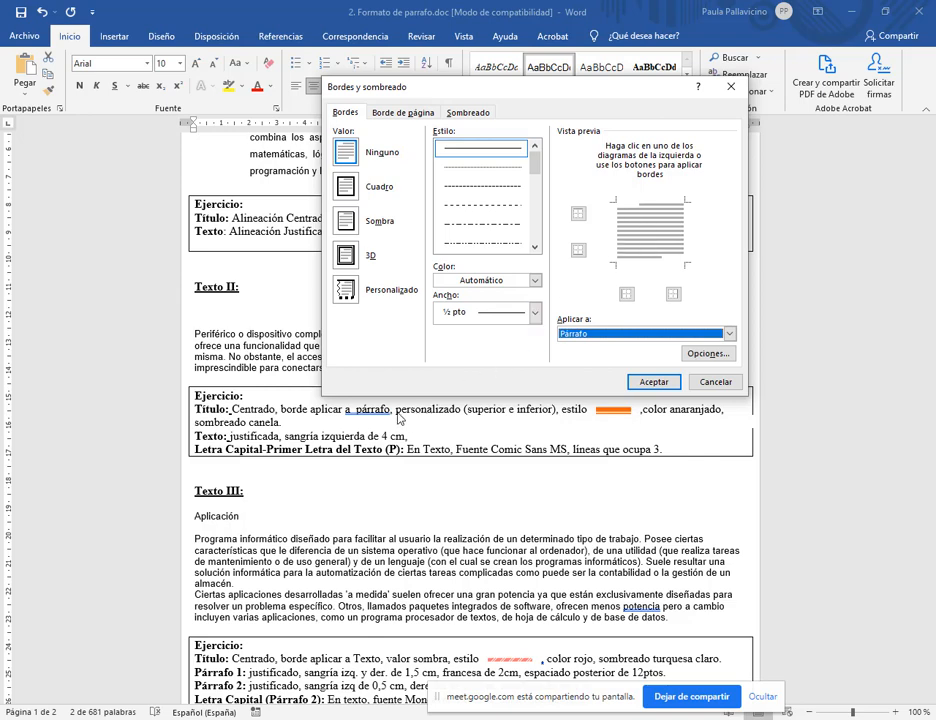
{"action": "left_click_drag", "start_coordinate": [465, 89], "coordinate": [471, 70]}
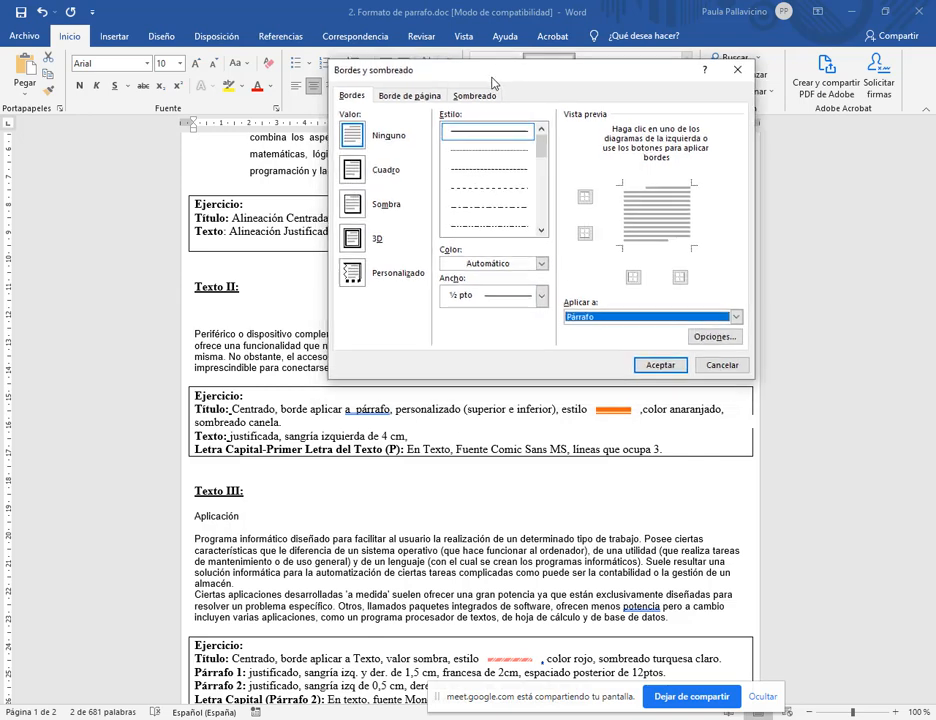
- Mark the Valor border options, compare Ninguno, Cuadro and Personalizado for the Texto II title, and choose Personalizado based on the full box
{"action": "mouse_move", "coordinate": [337, 103]}
{"action": "left_mouse_down"}
{"action": "mouse_move", "coordinate": [408, 305]}
{"action": "mouse_move", "coordinate": [433, 300]}
{"action": "left_mouse_up"}
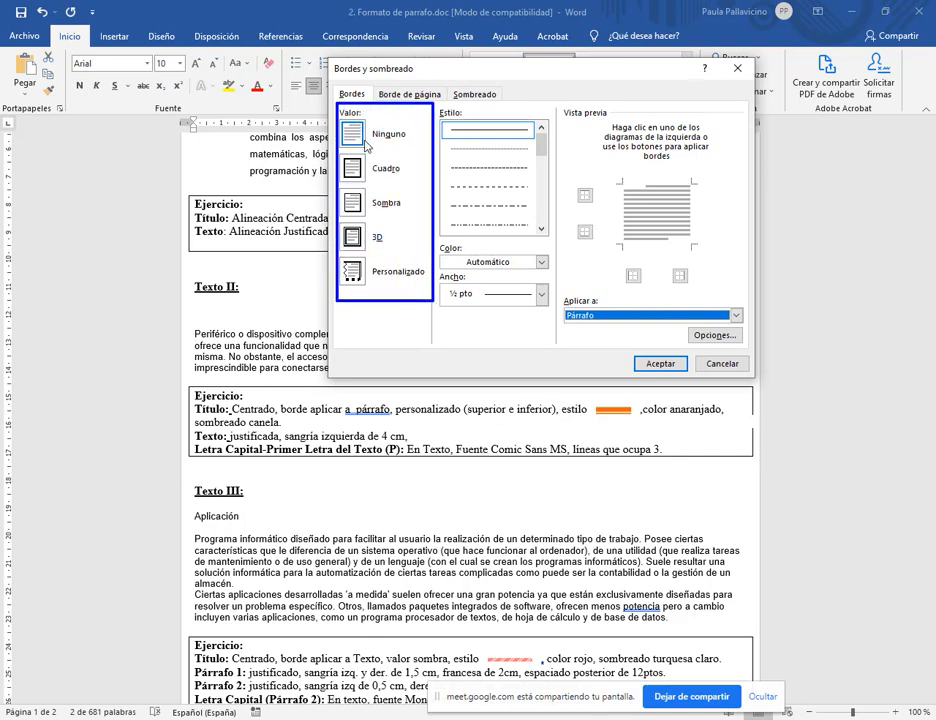
{"action": "left_click", "coordinate": [355, 272]}
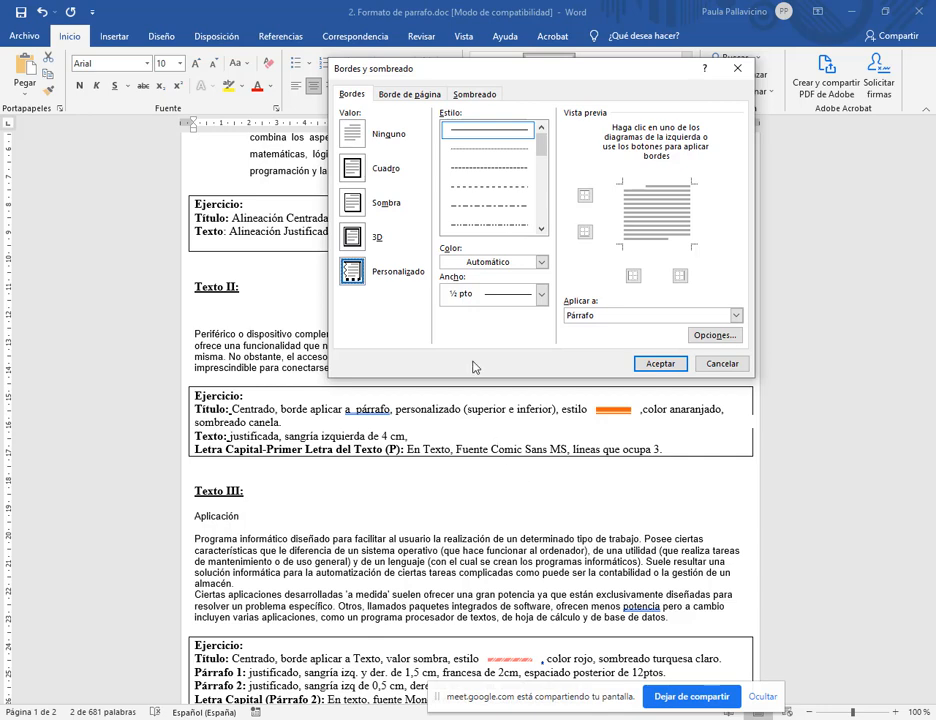
{"action": "left_click", "coordinate": [355, 169]}
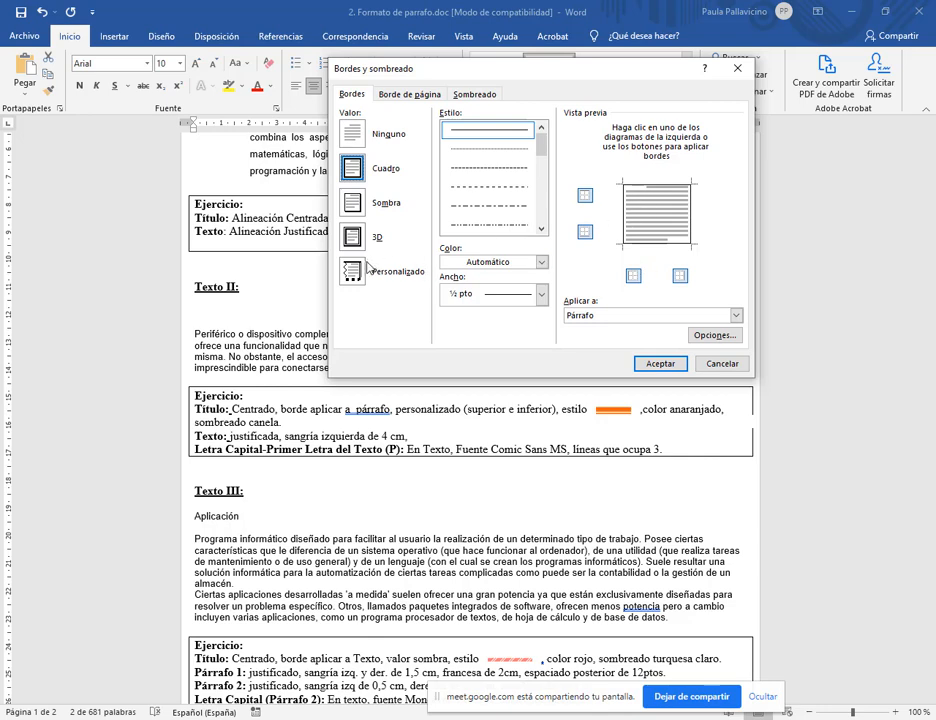
{"action": "left_click", "coordinate": [346, 133]}
{"action": "left_click", "coordinate": [353, 281]}
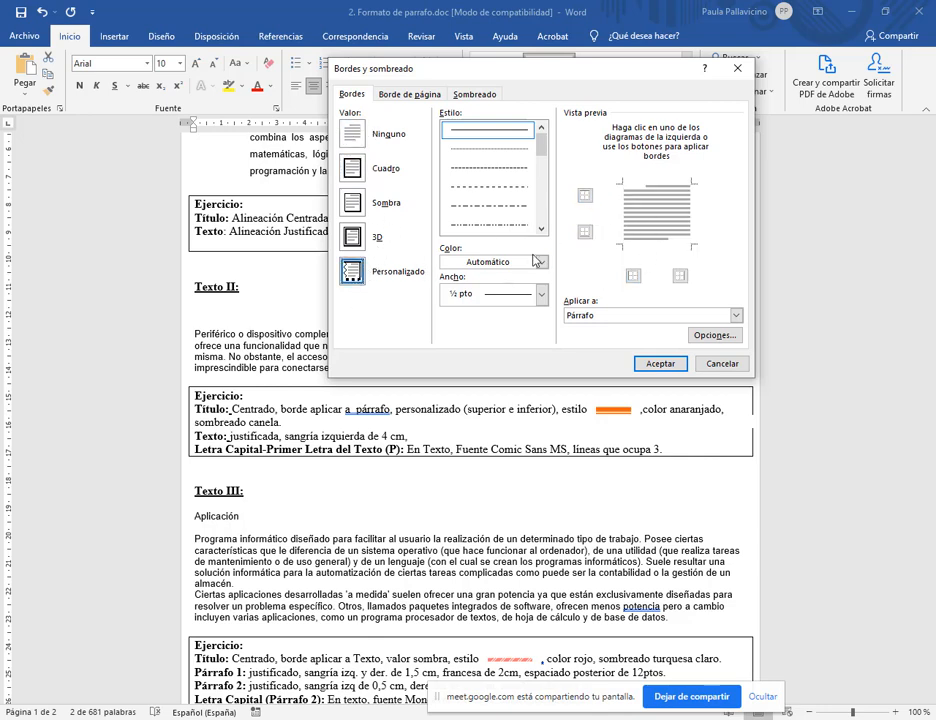
{"action": "left_click", "coordinate": [352, 168]}
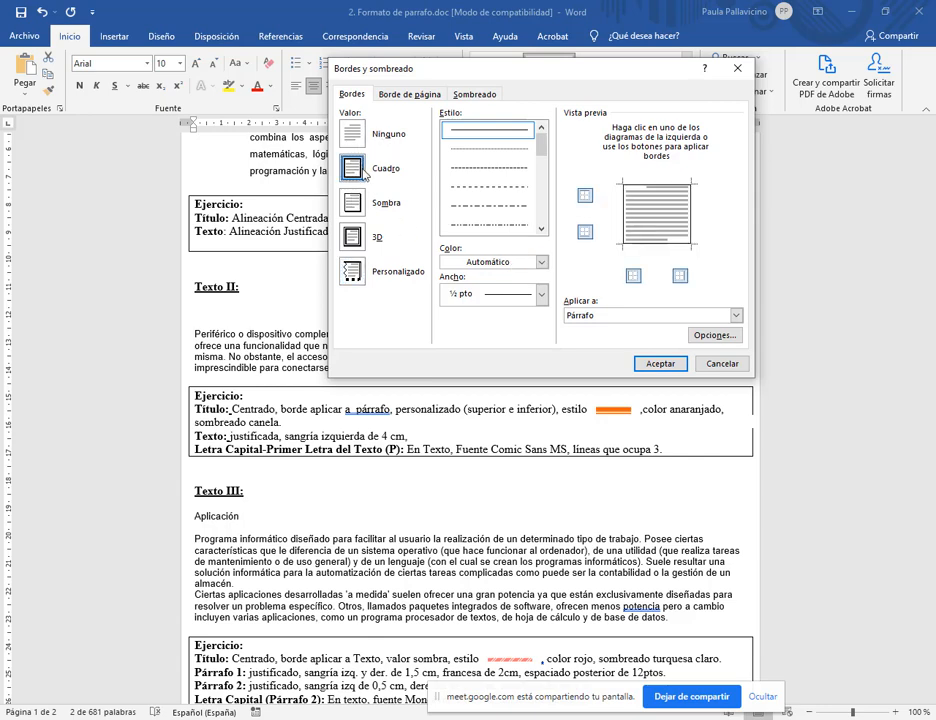
{"action": "left_click", "coordinate": [362, 279]}
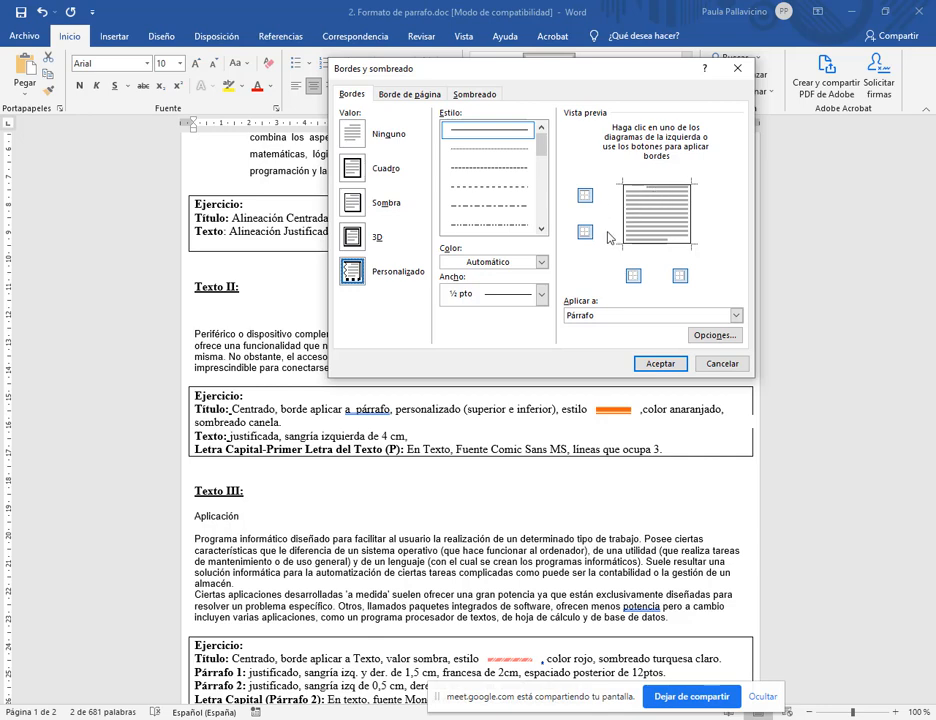
- Remove the left and right lines from the title's custom border, leaving only the top and bottom lines
{"action": "left_click", "coordinate": [634, 277]}
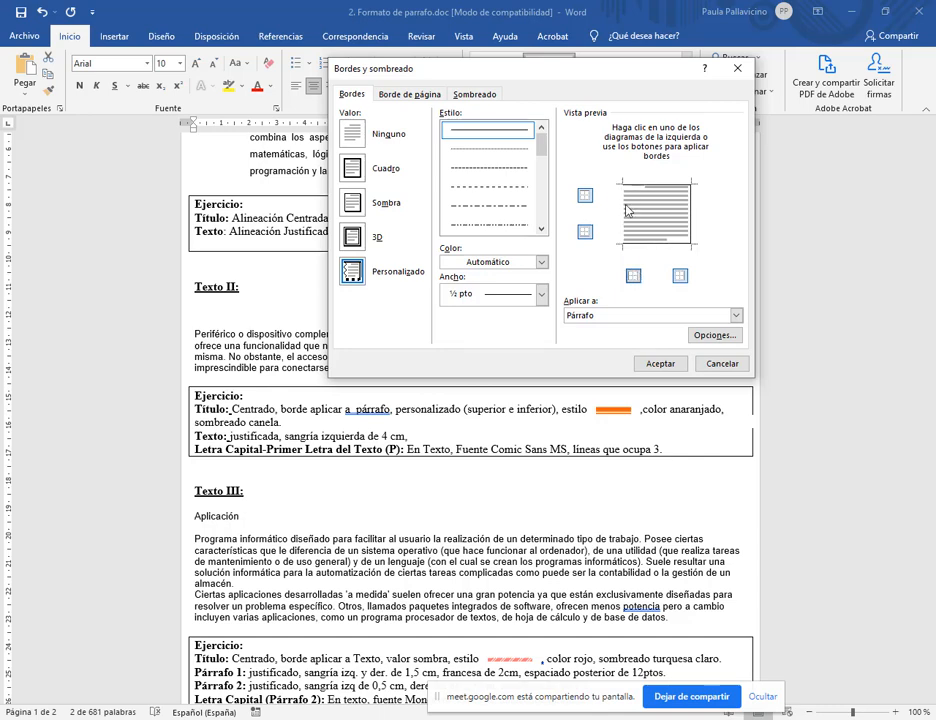
{"action": "left_click", "coordinate": [692, 216]}
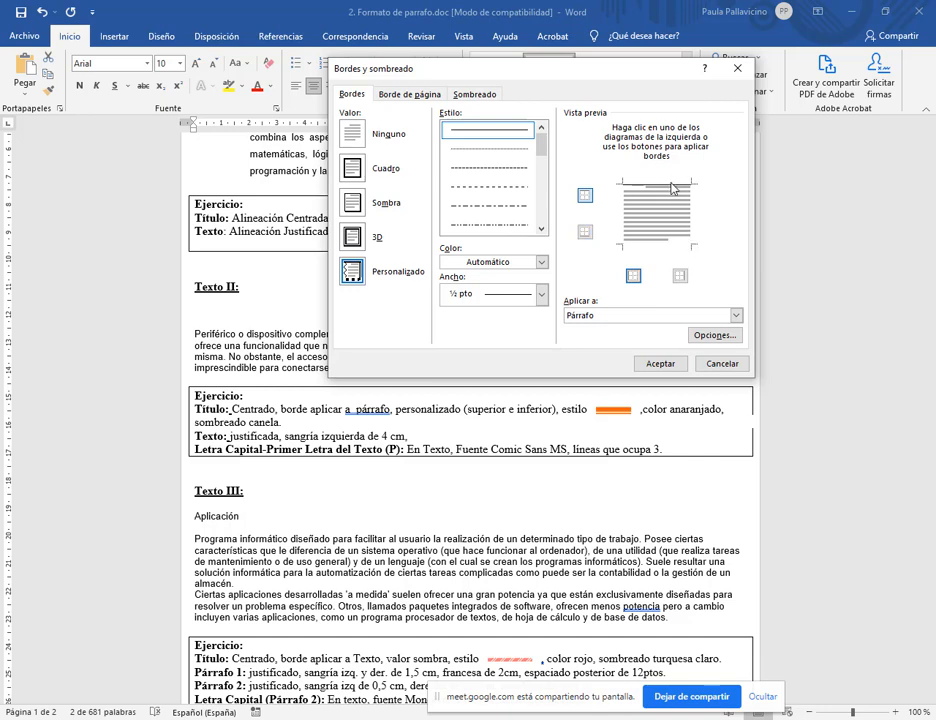
{"action": "left_click", "coordinate": [672, 186]}
{"action": "left_click", "coordinate": [672, 188]}
{"action": "left_click", "coordinate": [671, 246]}
- Mark the Estilo list, then choose the 3 pto thick-and-thin double line style and orange as the border colour
{"action": "left_click_drag", "start_coordinate": [436, 109], "coordinate": [555, 242]}
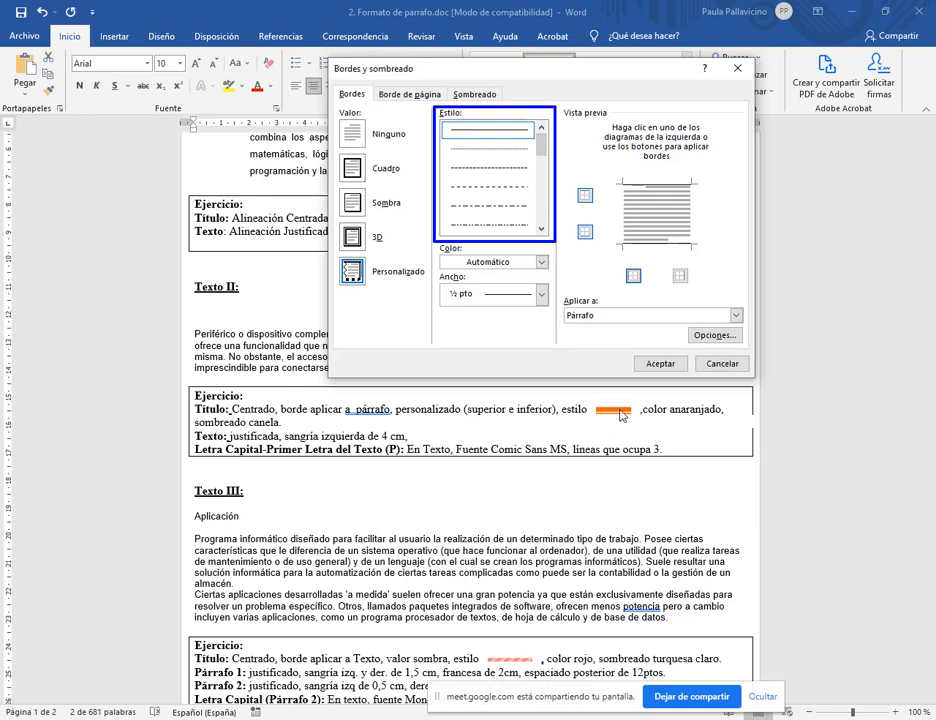
{"action": "left_click", "coordinate": [541, 229]}
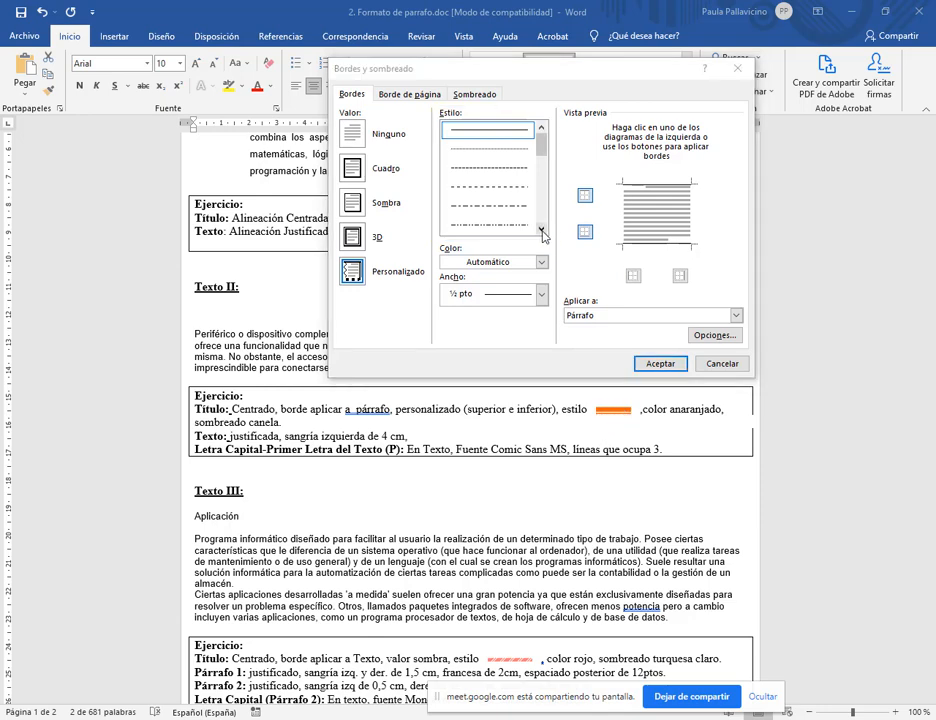
{"action": "left_click", "coordinate": [541, 229]}
{"action": "left_click", "coordinate": [541, 229]}
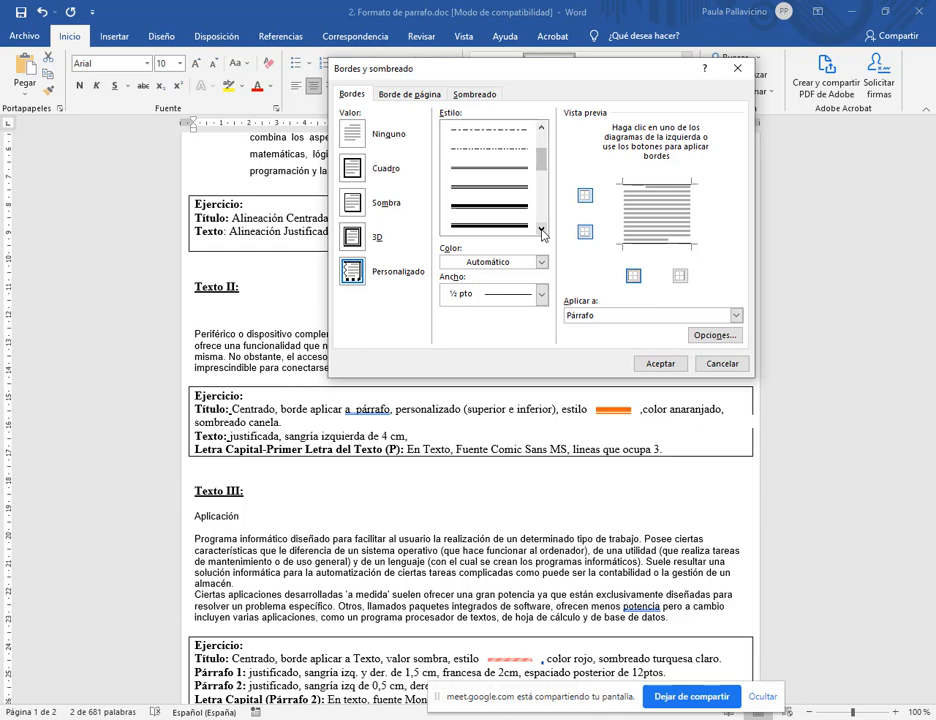
{"action": "left_click", "coordinate": [487, 216]}
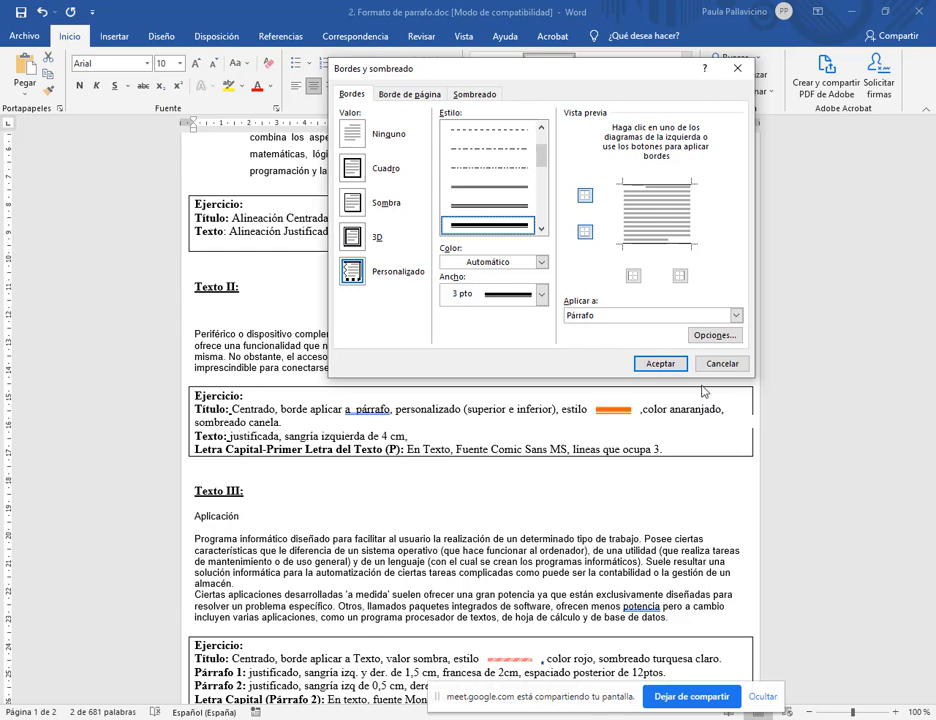
{"action": "left_click", "coordinate": [542, 262]}
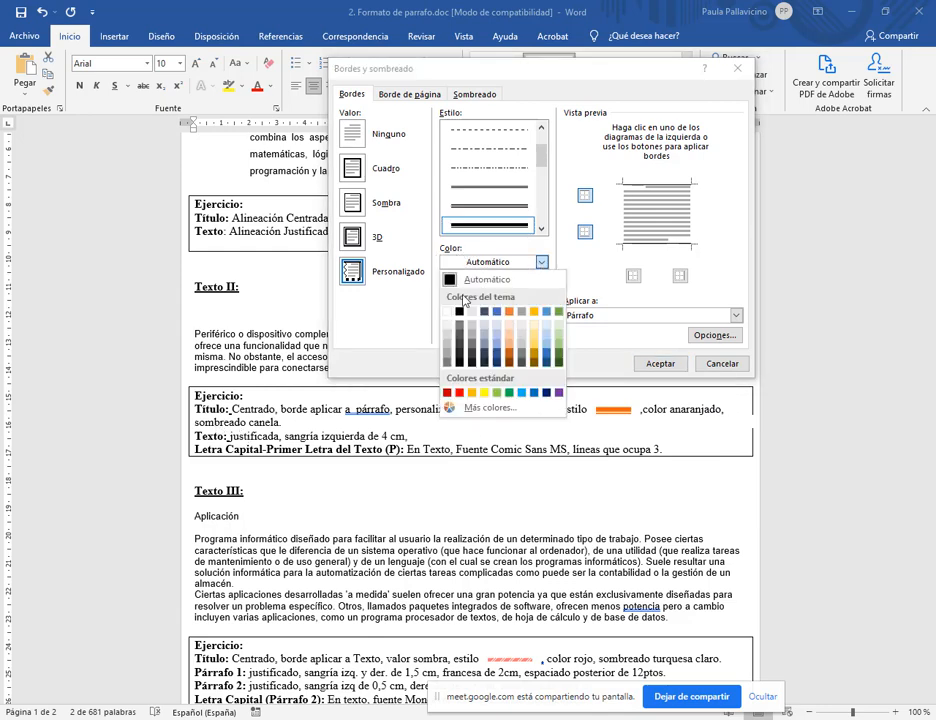
{"action": "left_click", "coordinate": [512, 311]}
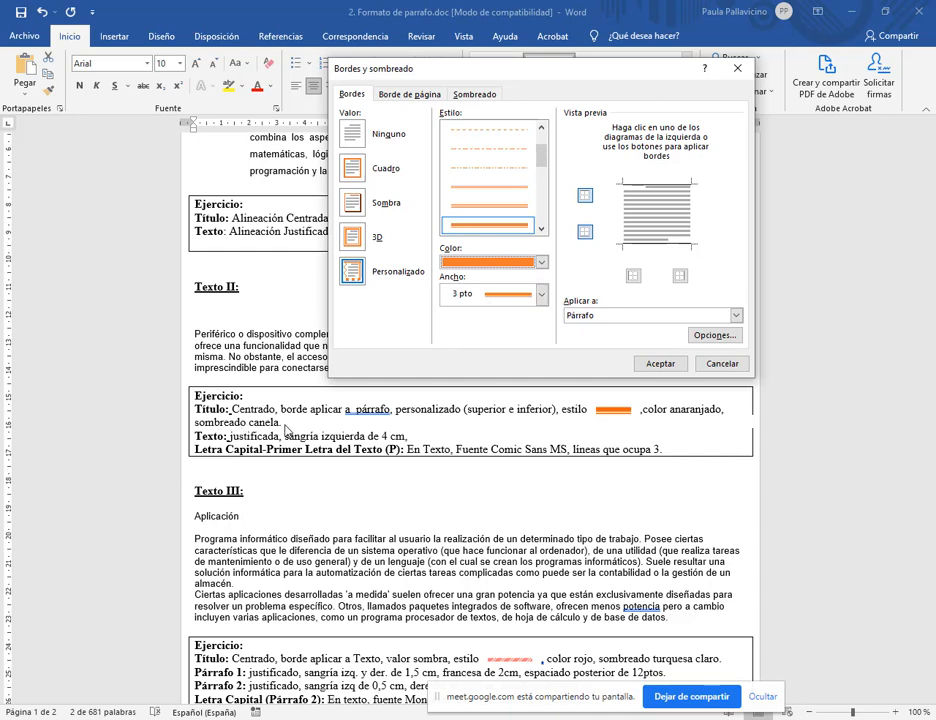
- Mark the Relleno setting, choose a light orange fill for the title's text, and apply the border and shading settings
{"action": "left_click", "coordinate": [472, 96]}
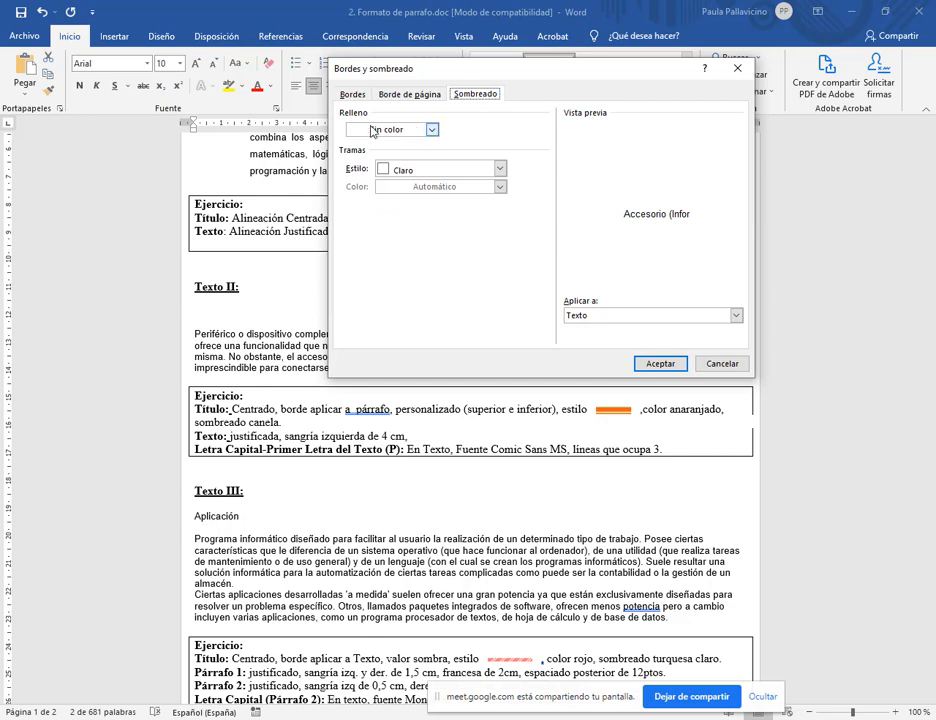
{"action": "left_click_drag", "start_coordinate": [334, 106], "coordinate": [468, 141]}
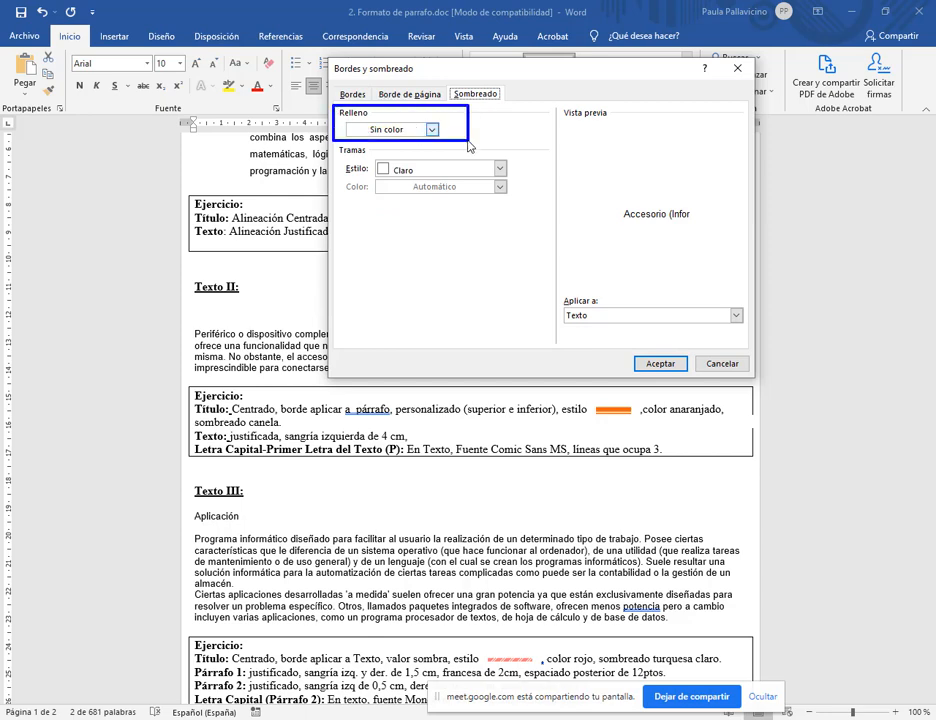
{"action": "left_click", "coordinate": [432, 129]}
{"action": "left_click", "coordinate": [418, 181]}
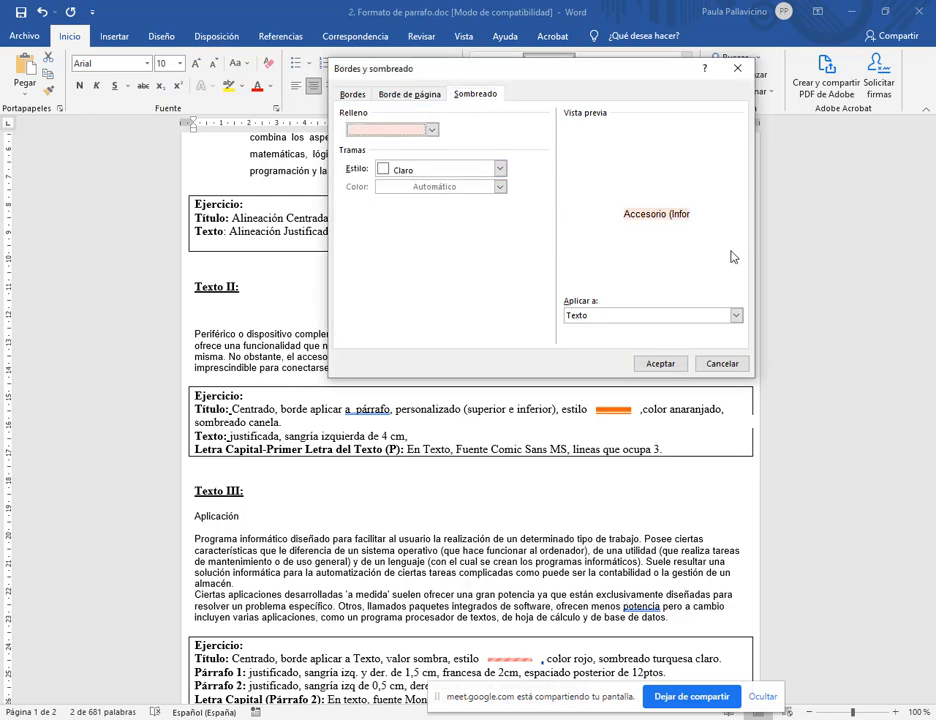
{"action": "left_click", "coordinate": [352, 94]}
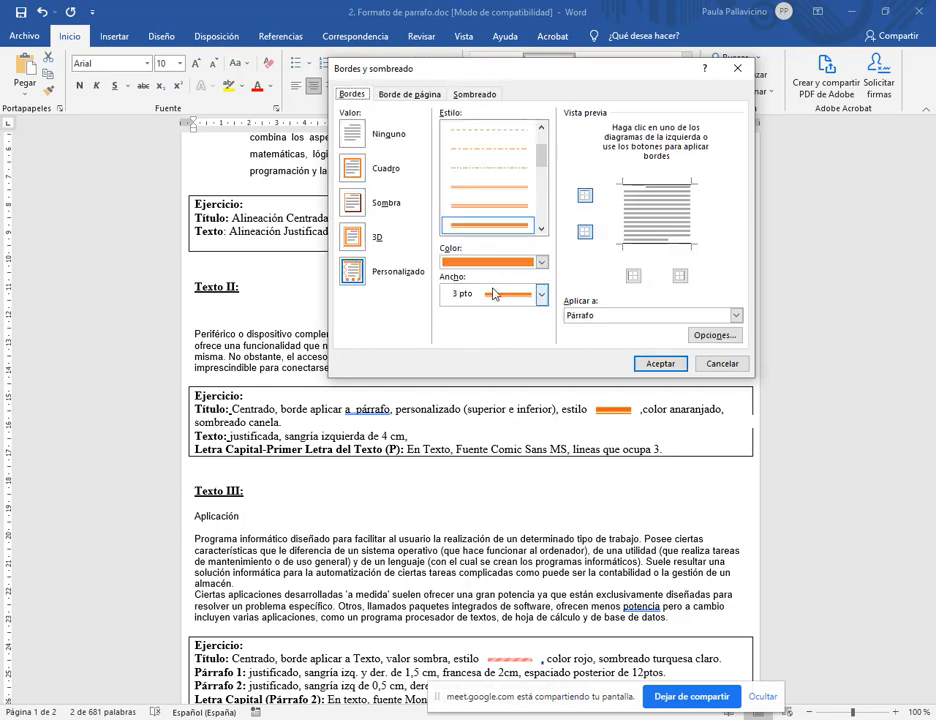
{"action": "left_click", "coordinate": [660, 364]}
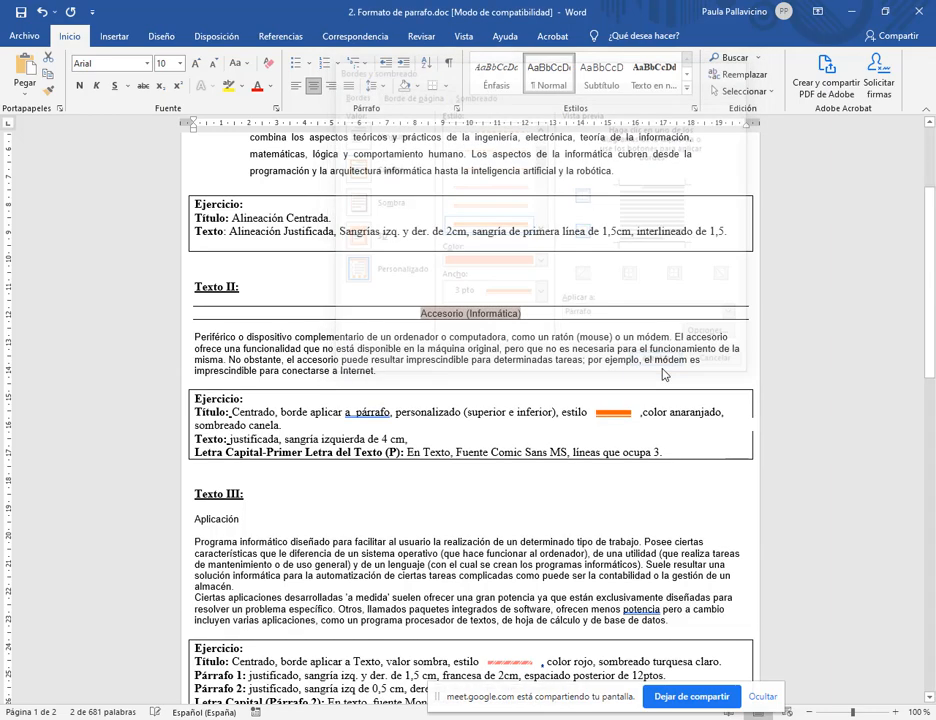
- Undo the border and shading applied to the Texto II title
{"action": "left_click", "coordinate": [515, 546]}
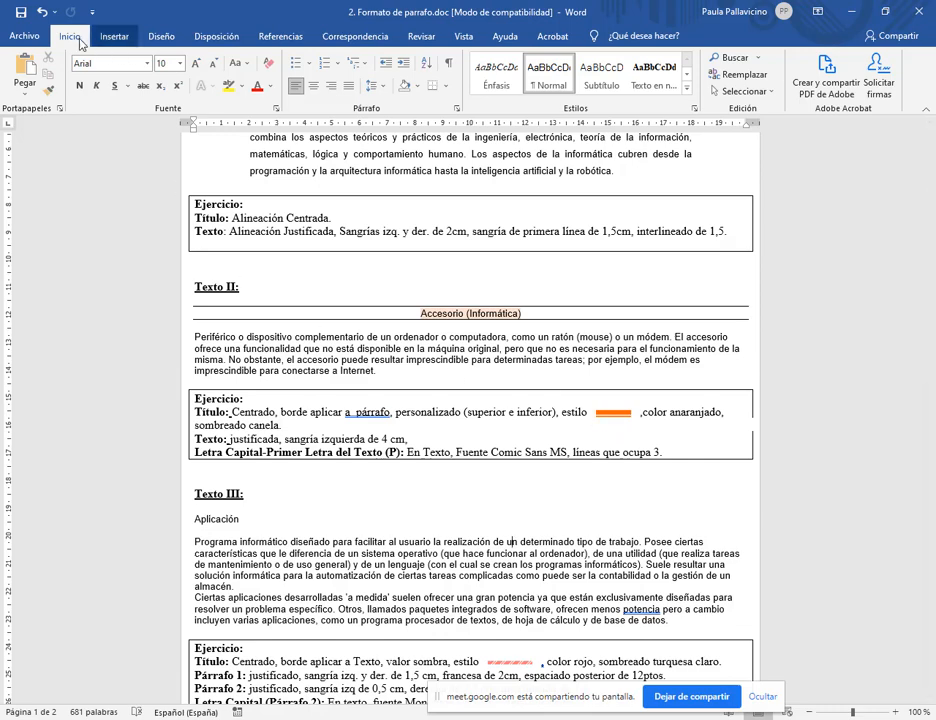
{"action": "left_click", "coordinate": [42, 12]}
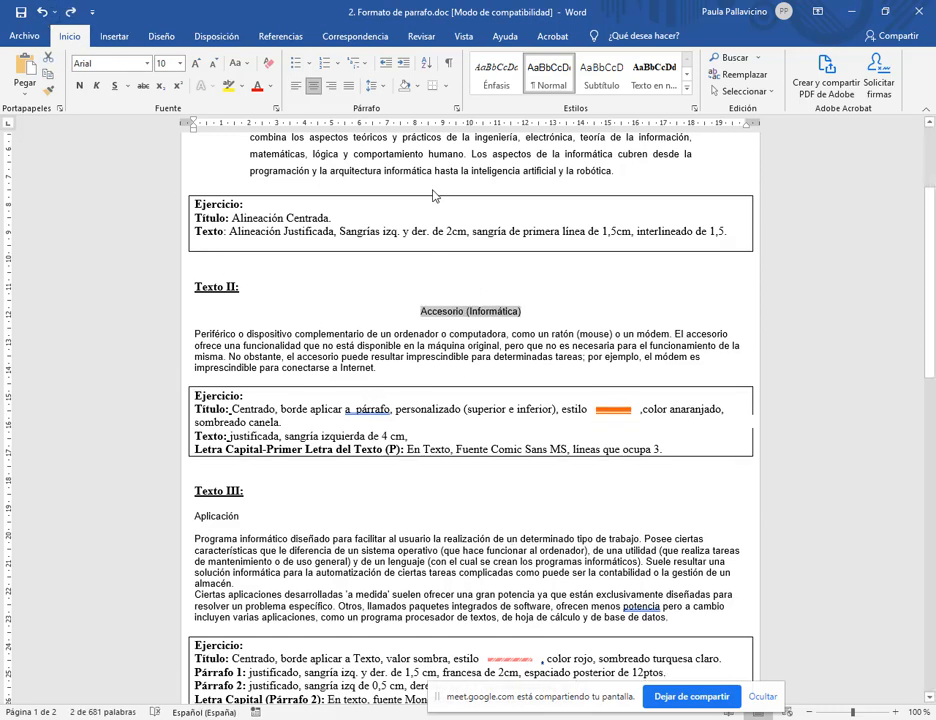
- Give the Texto II title a Personalizado border applied to Párrafo, with only top and bottom lines
{"action": "left_click", "coordinate": [446, 90]}
{"action": "left_click", "coordinate": [502, 377]}
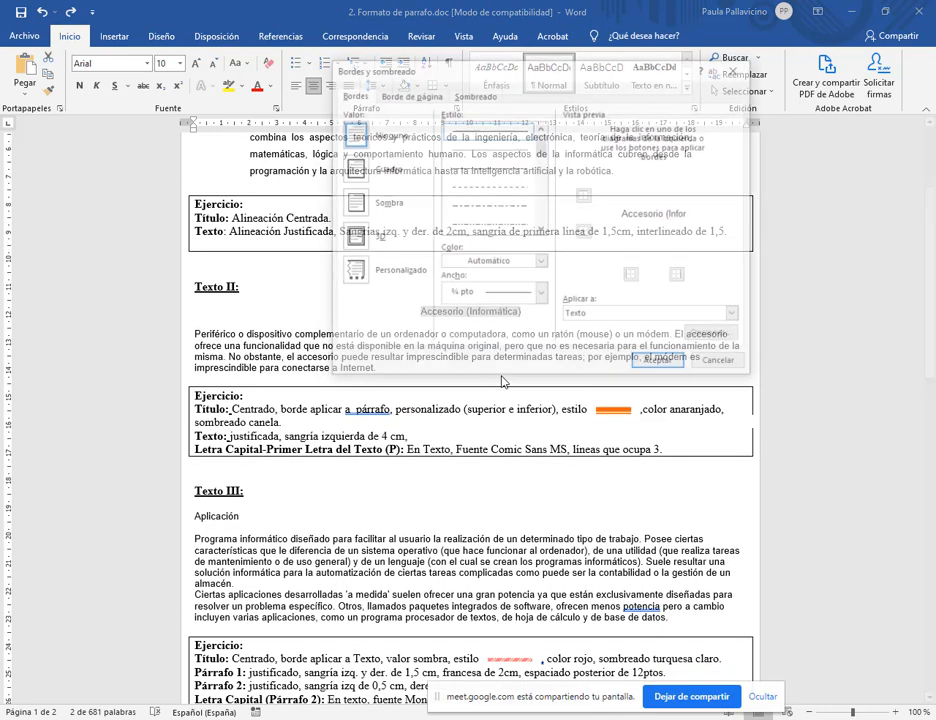
{"action": "left_click", "coordinate": [358, 277]}
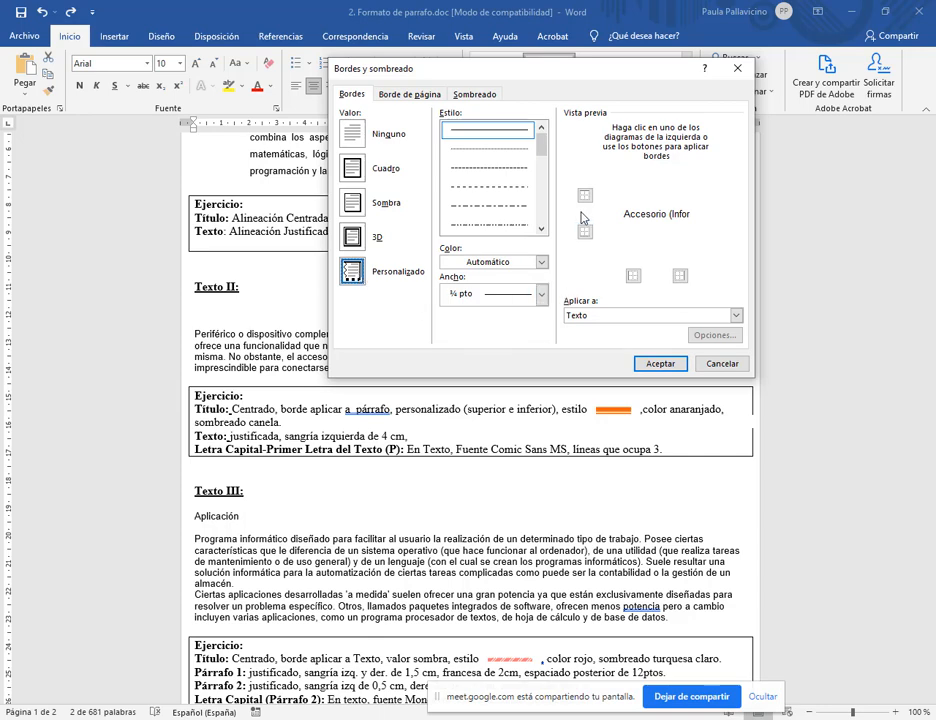
{"action": "left_click", "coordinate": [593, 318]}
{"action": "left_click", "coordinate": [594, 330]}
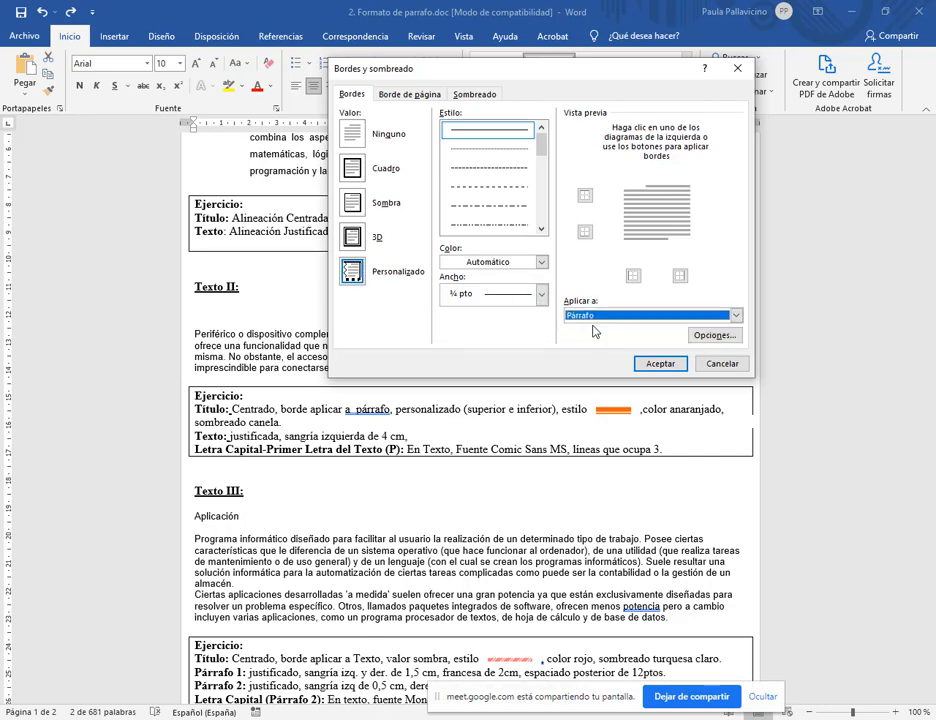
{"action": "left_click", "coordinate": [586, 196]}
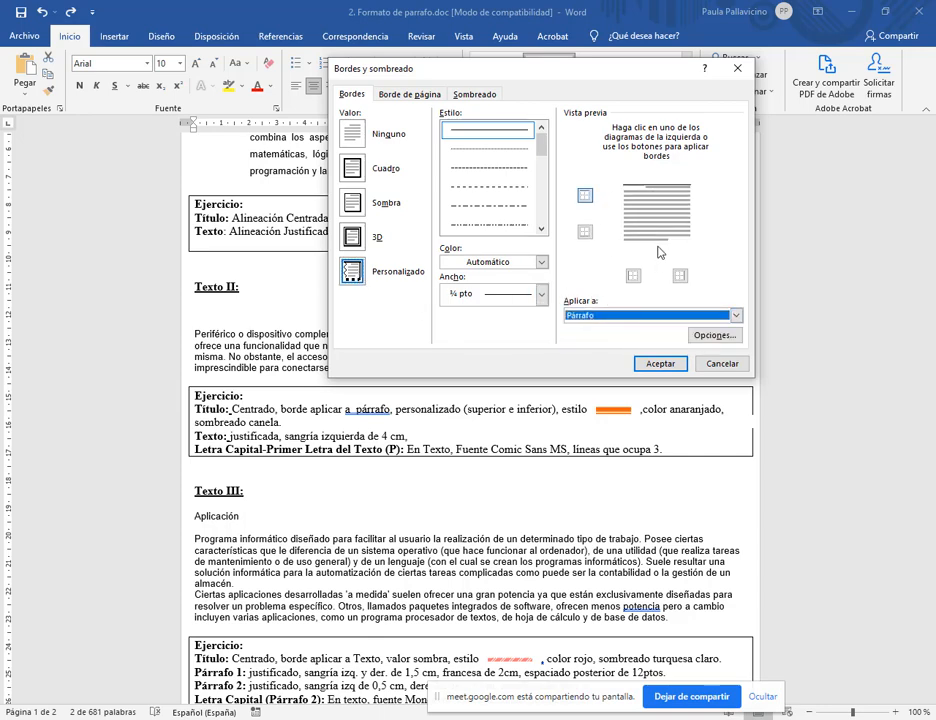
{"action": "left_click", "coordinate": [586, 231]}
- Set the title's top and bottom border lines to the orange 3 pto thick-and-thin double line style
{"action": "left_click_drag", "start_coordinate": [541, 153], "coordinate": [542, 168]}
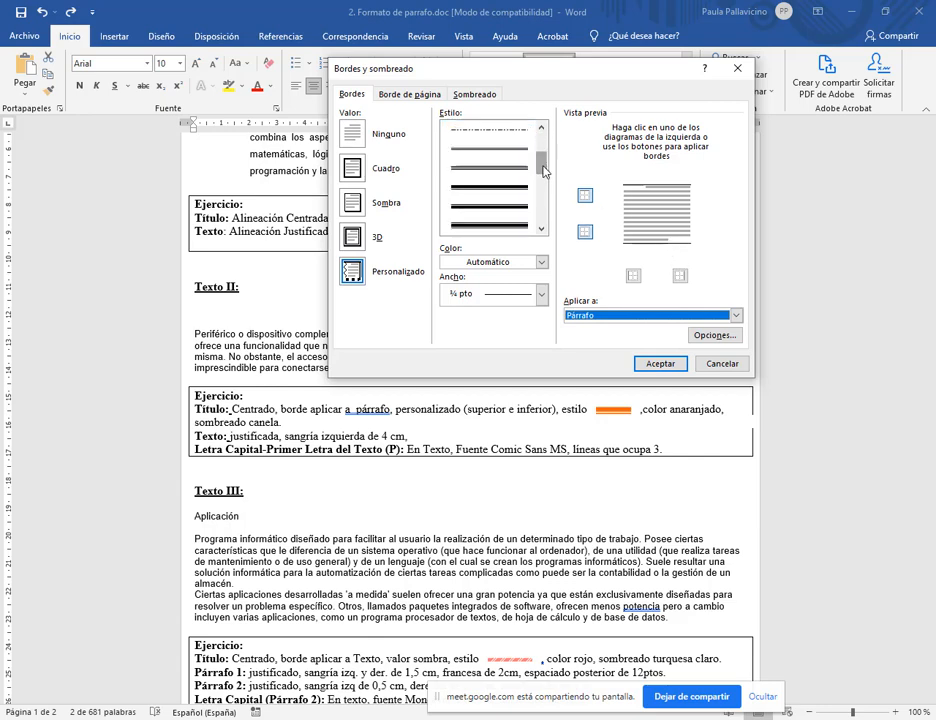
{"action": "left_click", "coordinate": [522, 190]}
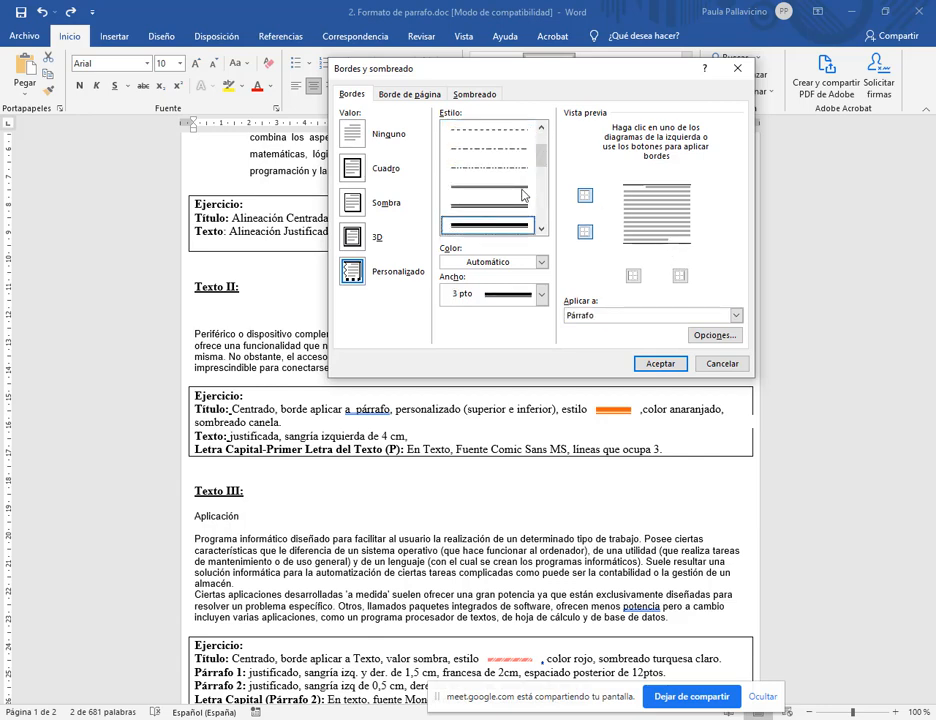
{"action": "left_click", "coordinate": [541, 262]}
{"action": "left_click", "coordinate": [507, 305]}
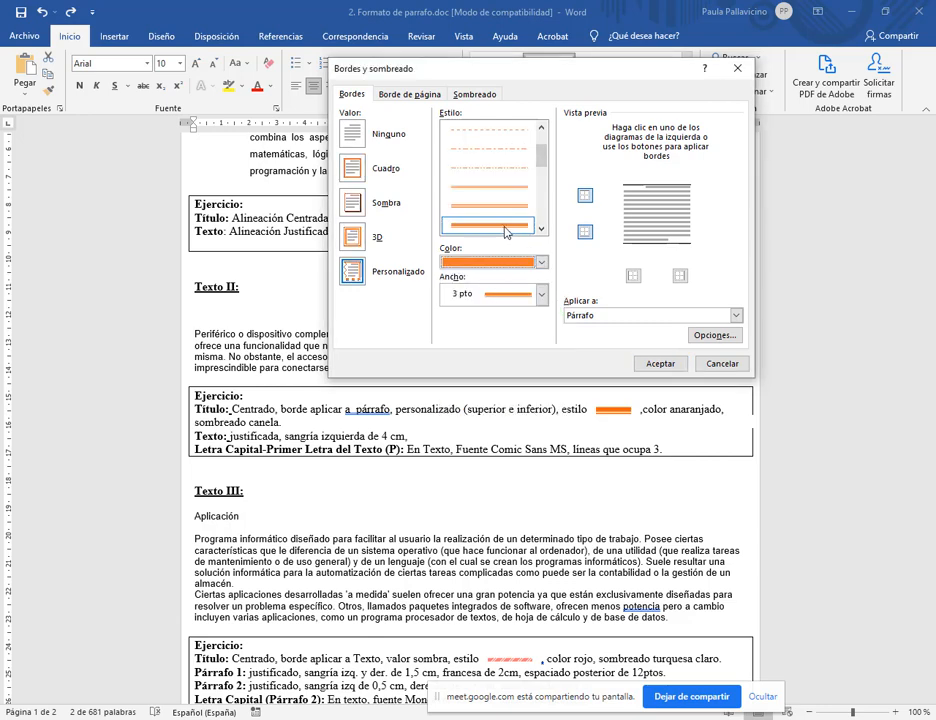
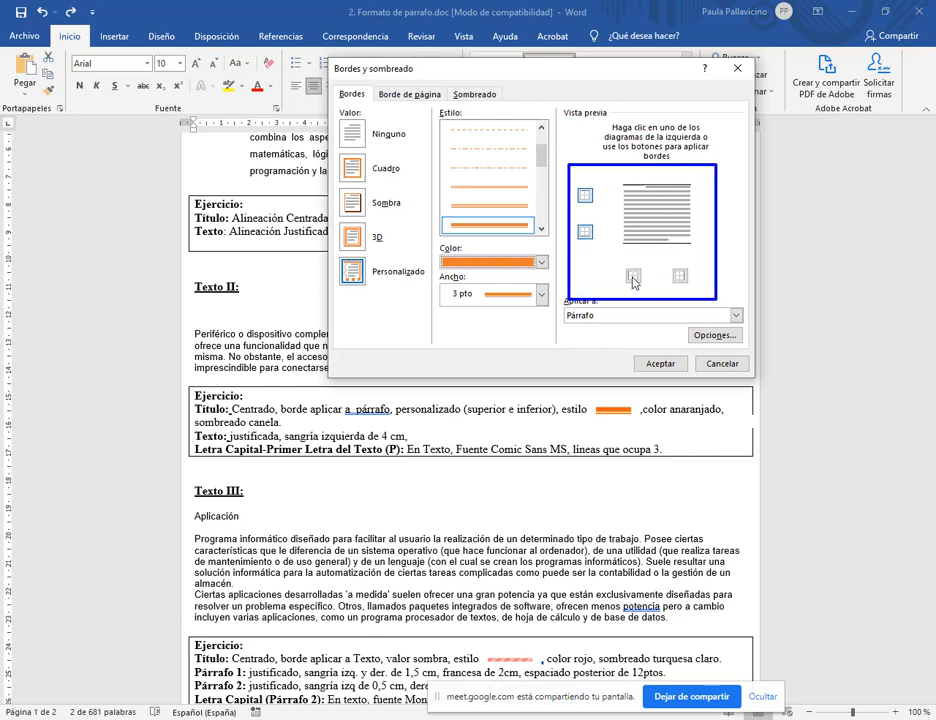
{"action": "left_click", "coordinate": [651, 188]}
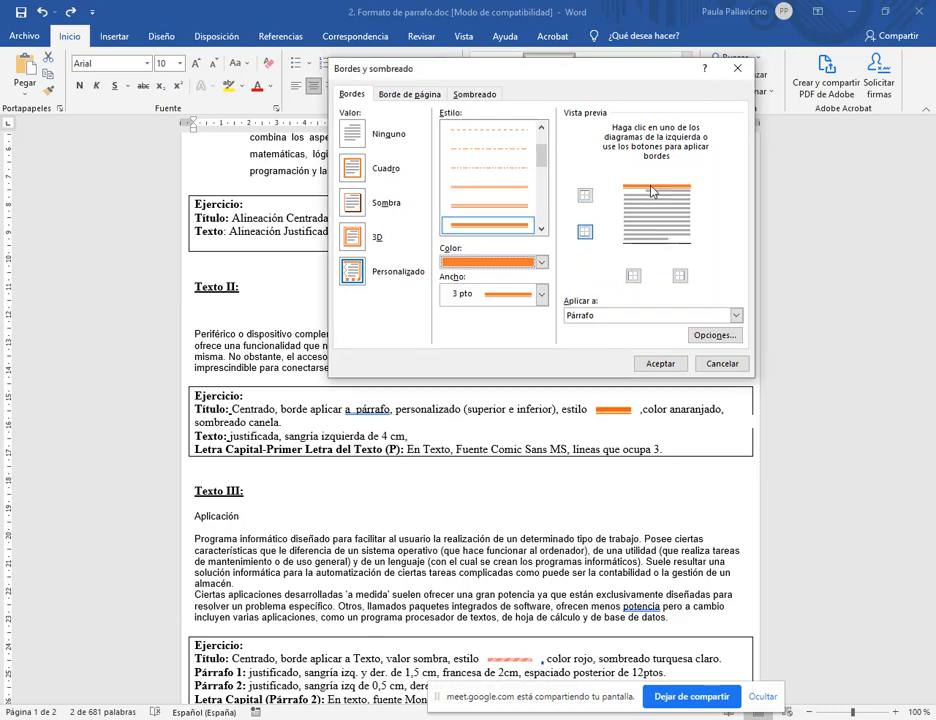
{"action": "left_click", "coordinate": [657, 246]}
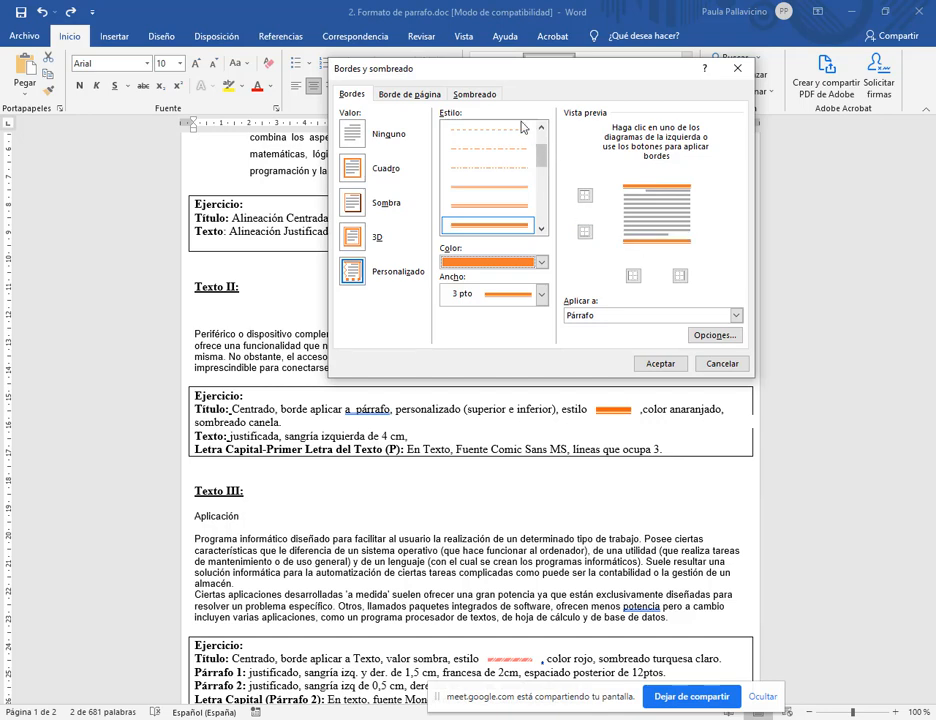
- Shade the whole Texto II title paragraph with a light orange fill applied to Párrafo, and apply the border and shading settings
{"action": "left_click", "coordinate": [487, 96]}
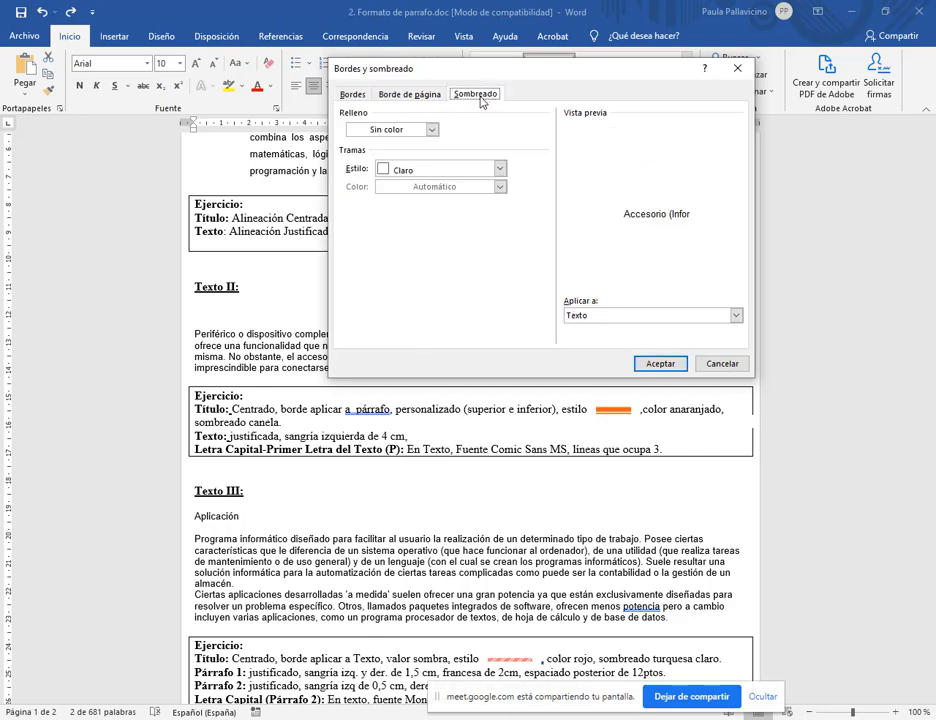
{"action": "left_click", "coordinate": [432, 130]}
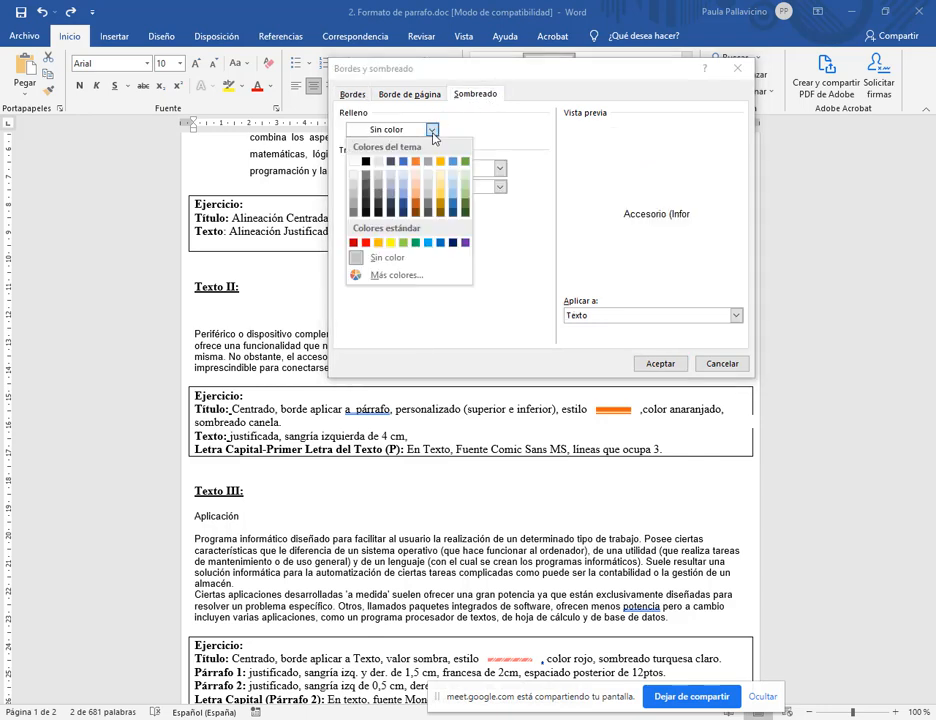
{"action": "left_click", "coordinate": [417, 181]}
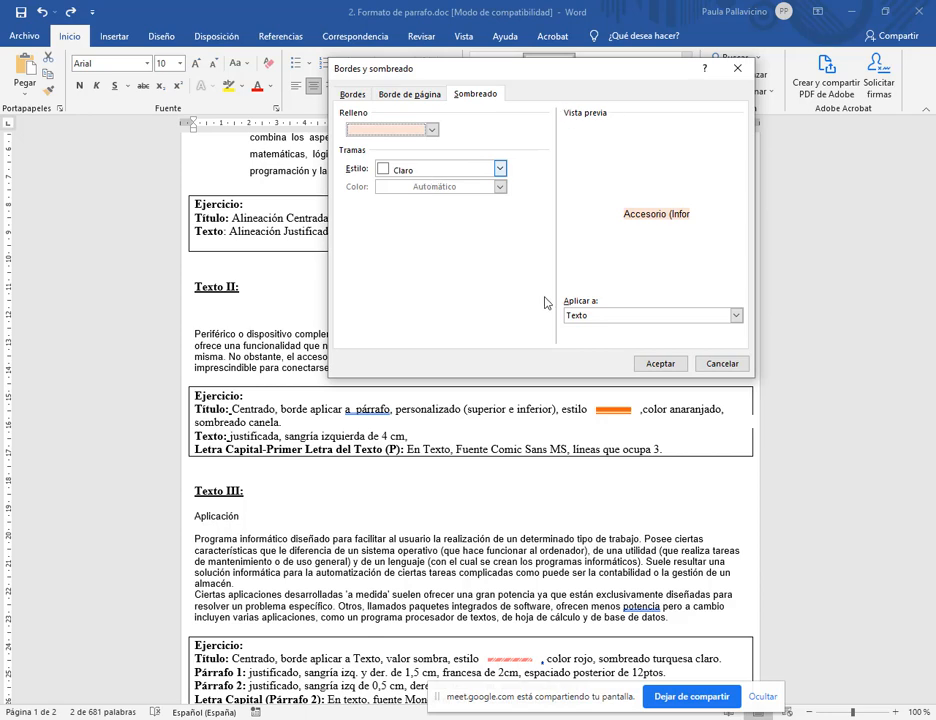
{"action": "mouse_move", "coordinate": [558, 282]}
{"action": "left_mouse_down"}
{"action": "mouse_move", "coordinate": [567, 292]}
{"action": "mouse_move", "coordinate": [744, 329]}
{"action": "left_mouse_up"}
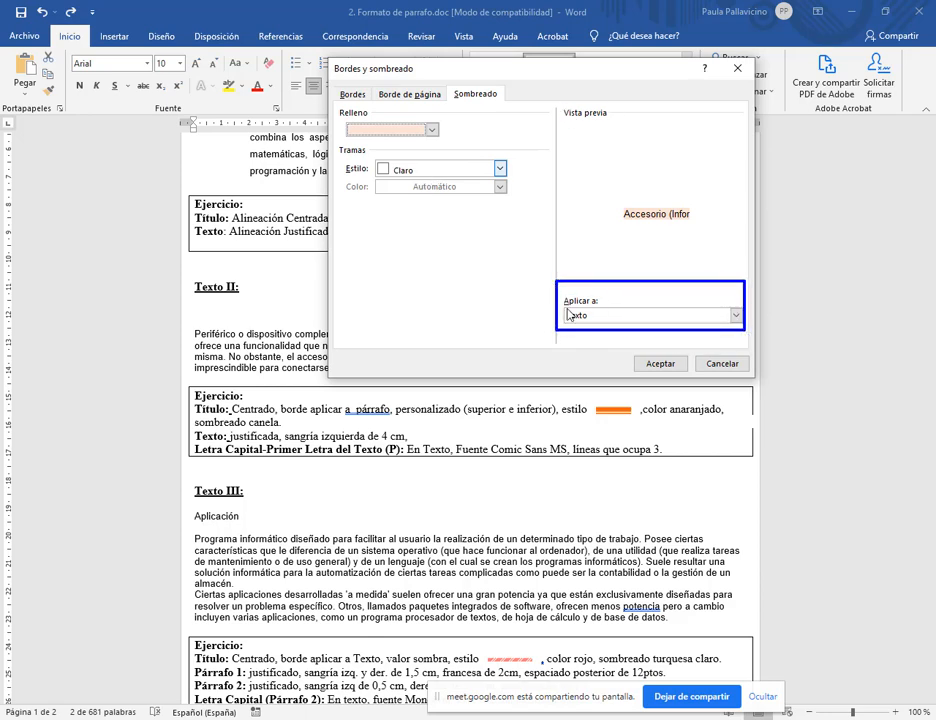
{"action": "left_click", "coordinate": [614, 318]}
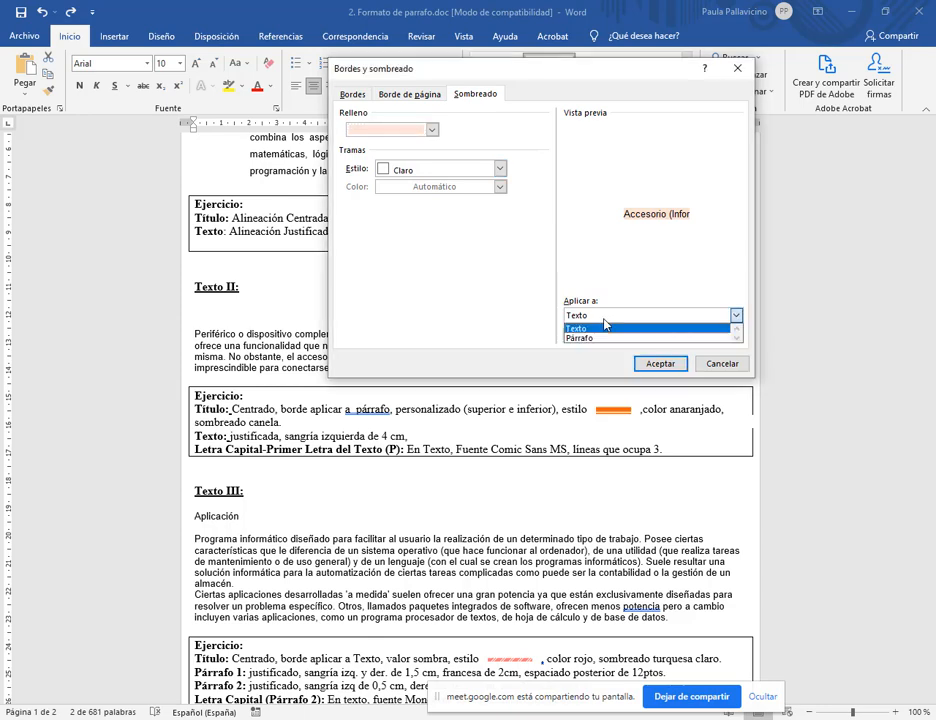
{"action": "left_click", "coordinate": [600, 335]}
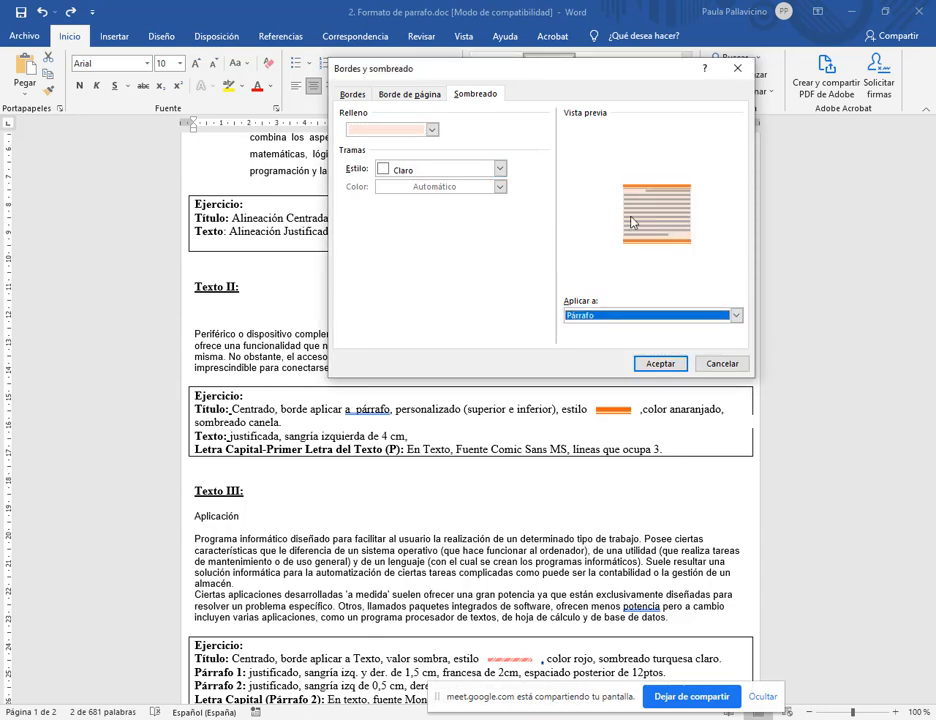
{"action": "left_click", "coordinate": [678, 366]}
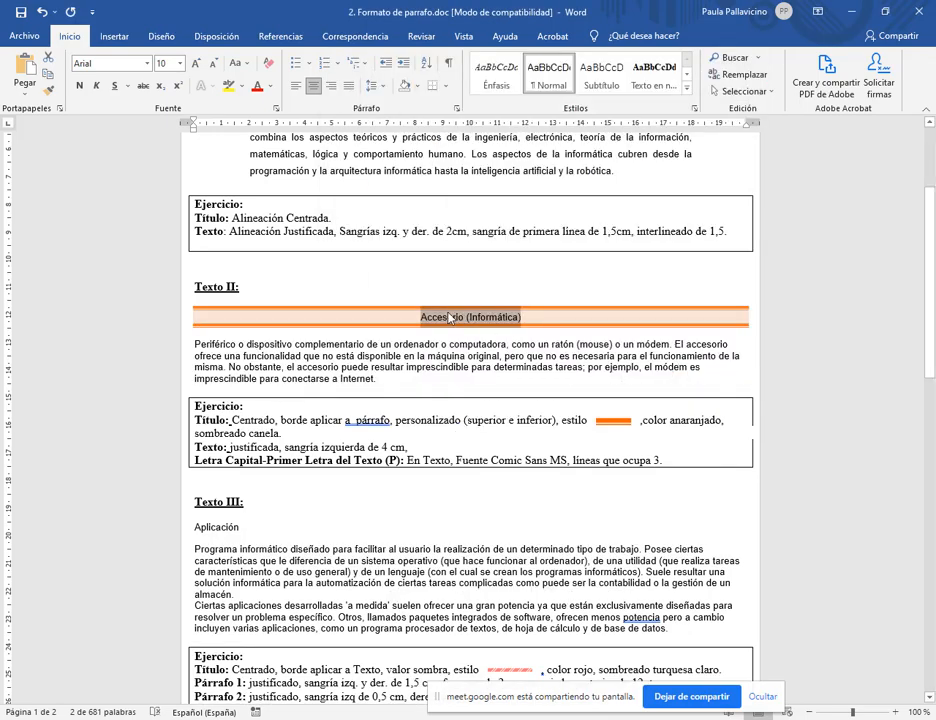
{"action": "left_click", "coordinate": [540, 320]}
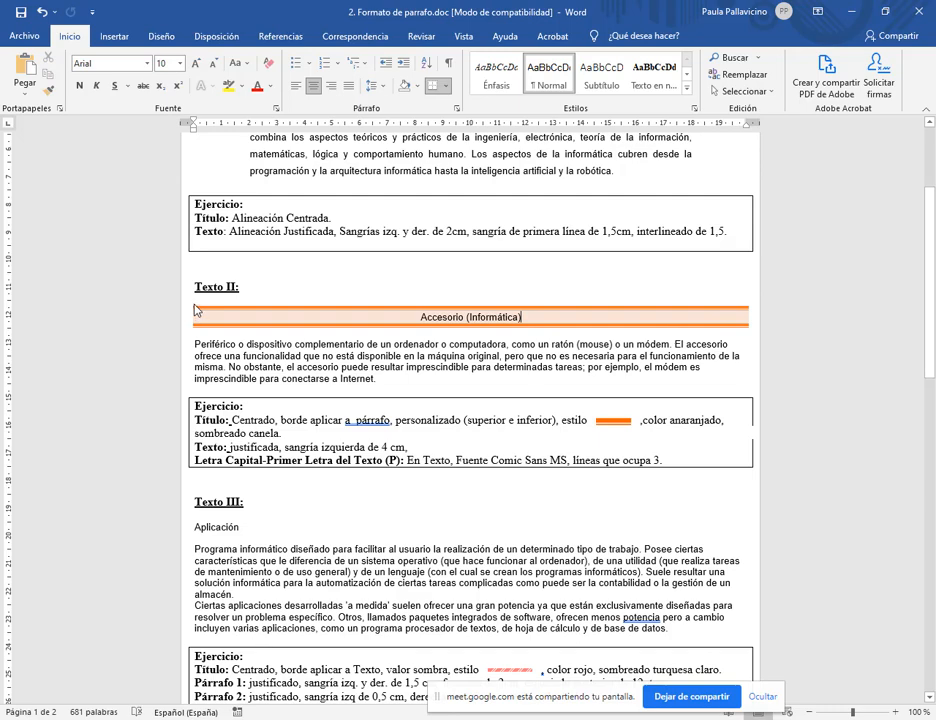
{"action": "mouse_move", "coordinate": [191, 302]}
{"action": "left_mouse_down"}
{"action": "mouse_move", "coordinate": [288, 328]}
{"action": "mouse_move", "coordinate": [752, 328]}
{"action": "left_mouse_up"}
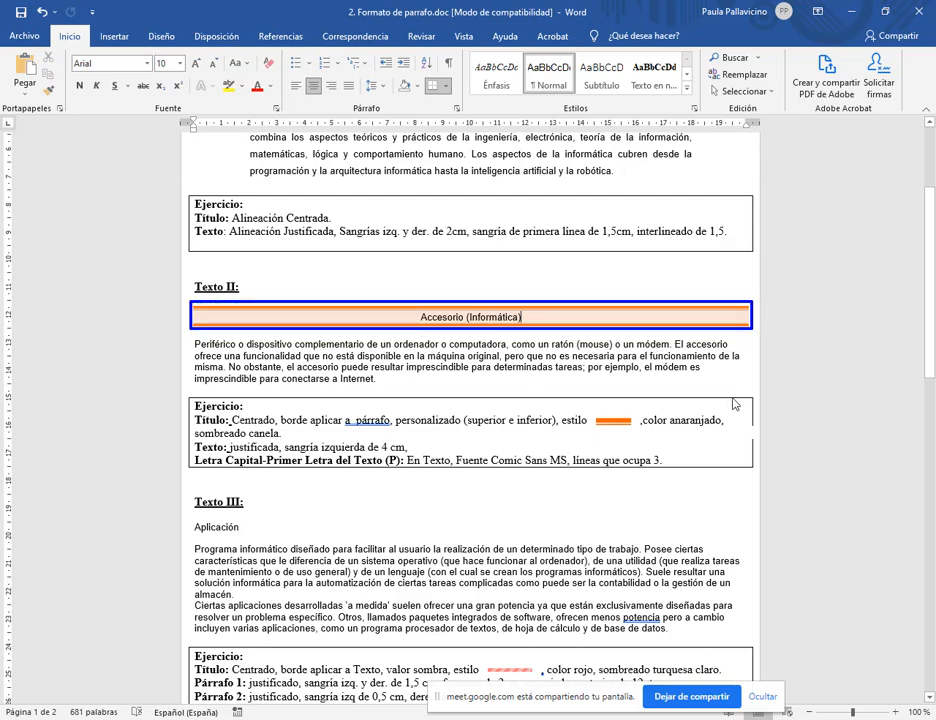
{"action": "key", "text": "Escape"}
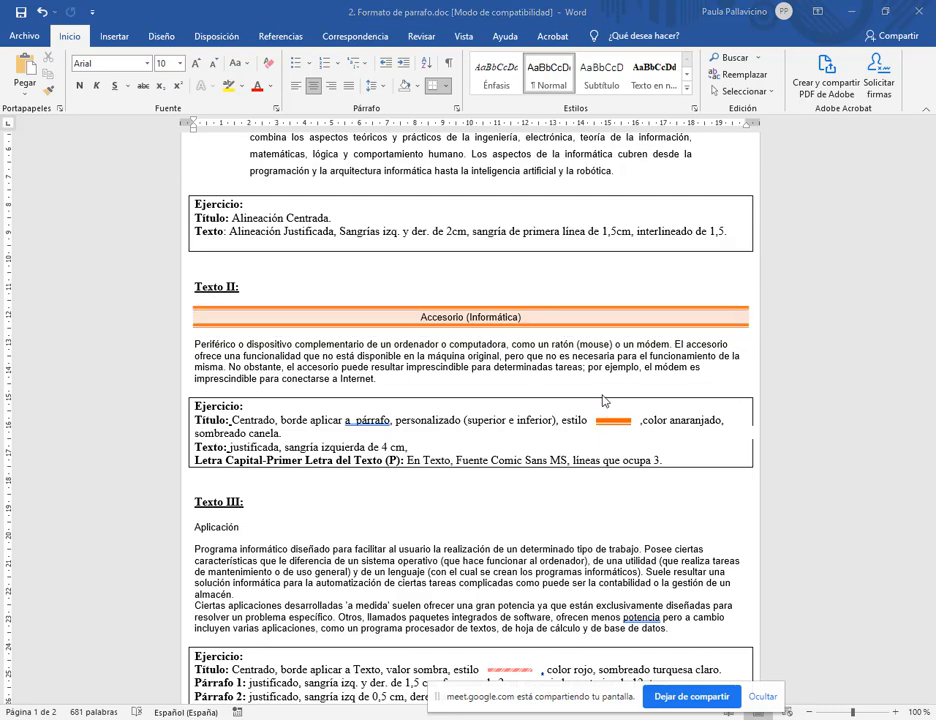
- Justify the body paragraph of Texto II that begins with "Periférico o dispositivo complementario"
{"action": "scroll", "coordinate": [604, 401], "scroll_direction": "down", "scroll_amount": 2}
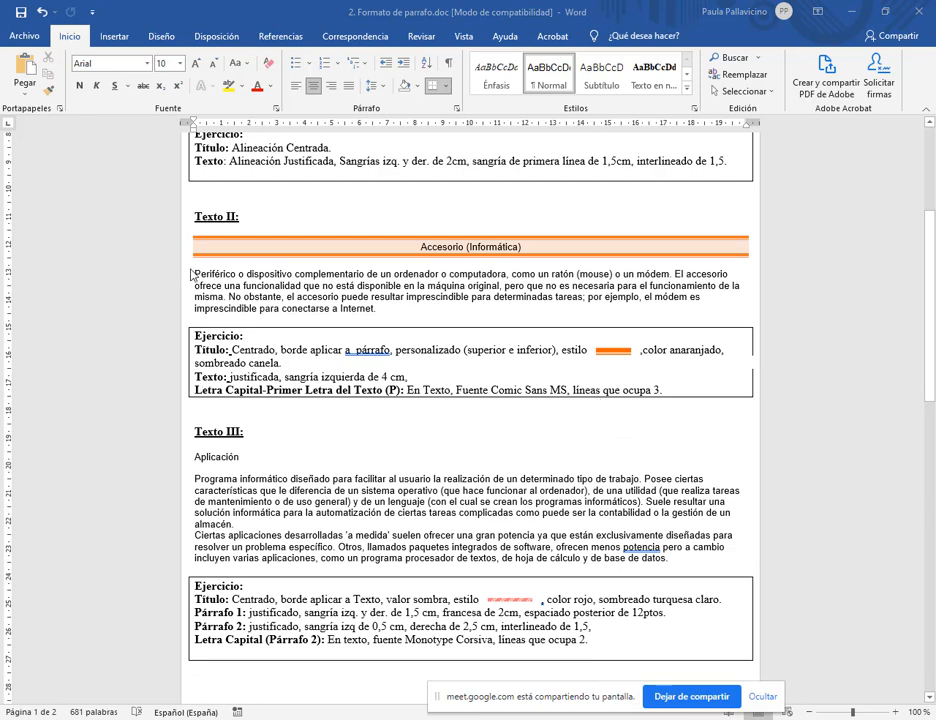
{"action": "left_click_drag", "start_coordinate": [195, 274], "coordinate": [378, 309]}
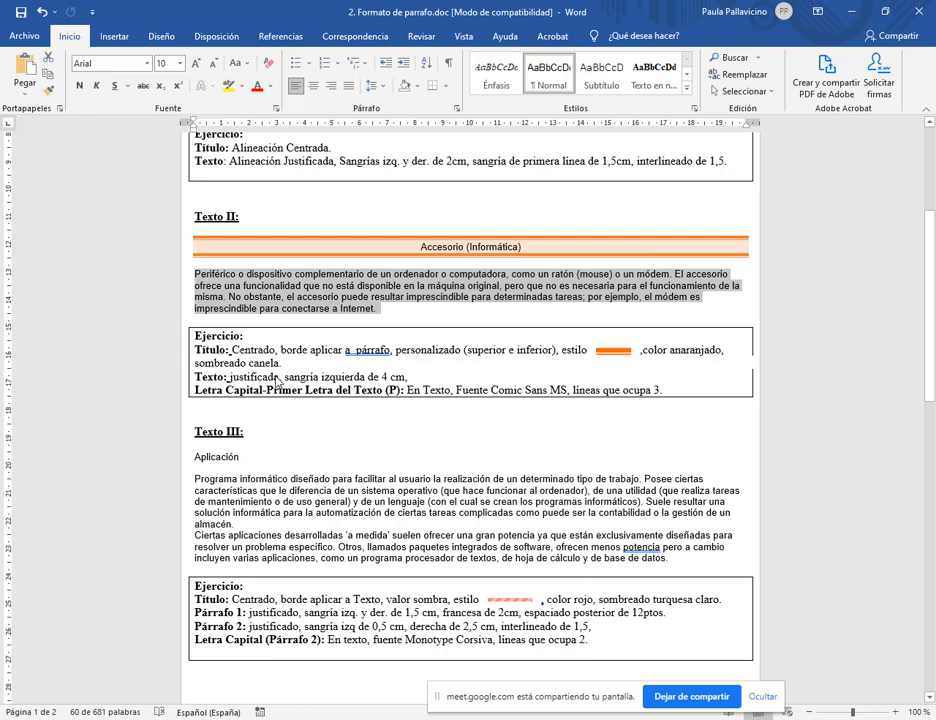
{"action": "left_click", "coordinate": [348, 89]}
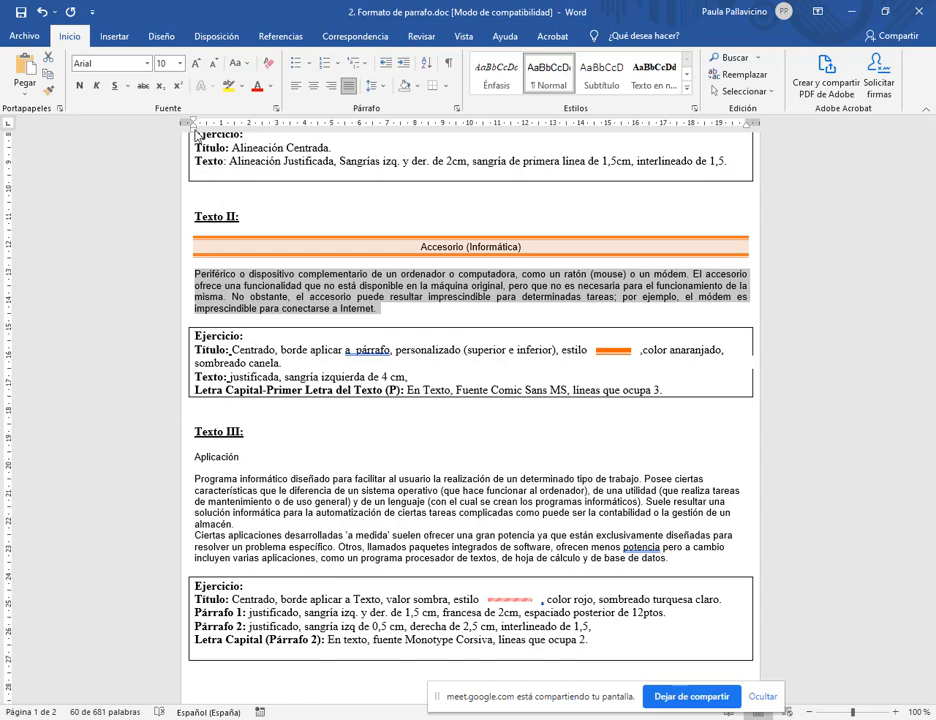
- Try a 4 cm left indent on the Texto II body paragraph using the ruler, and undo it
{"action": "mouse_move", "coordinate": [194, 123]}
{"action": "left_mouse_down"}
{"action": "mouse_move", "coordinate": [316, 125]}
{"action": "mouse_move", "coordinate": [310, 152]}
{"action": "left_mouse_up"}
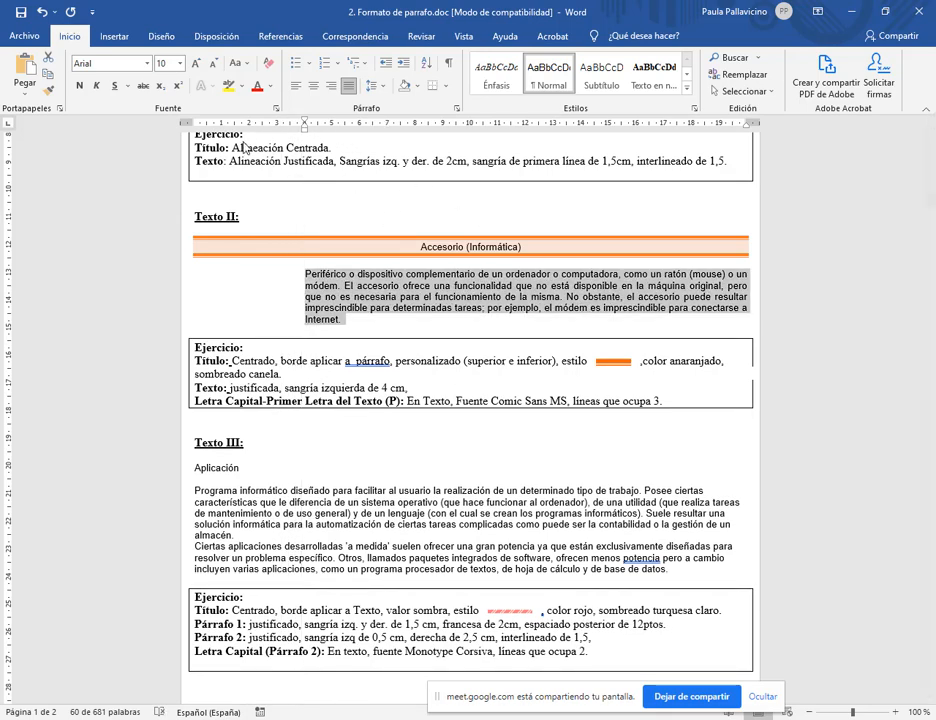
{"action": "key", "text": "ctrl+z"}
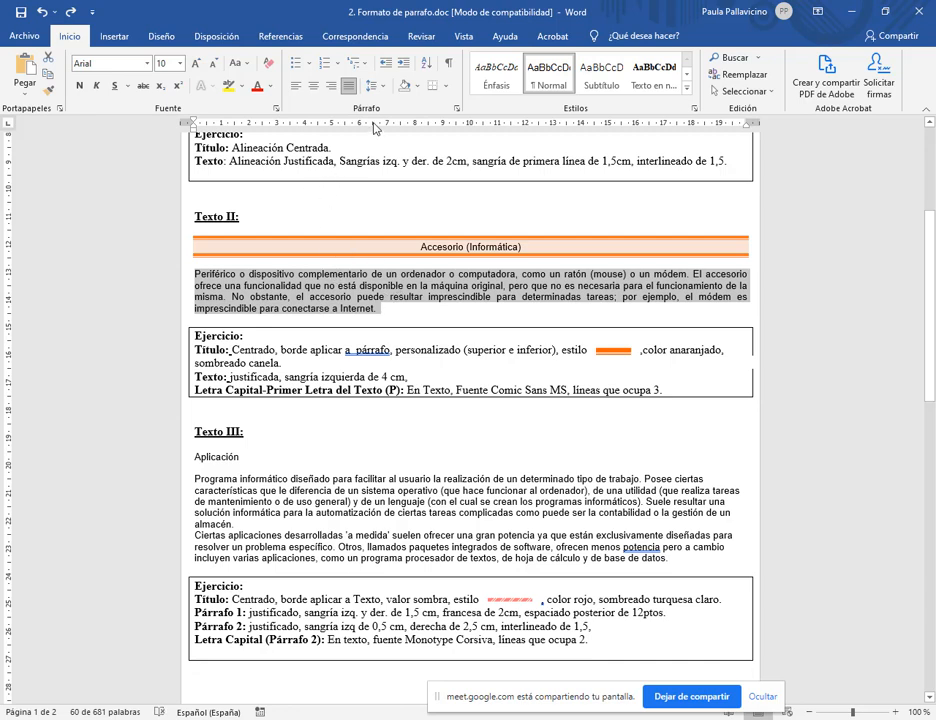
- Mark the Vista and Regla options, hide the ruler, and show it again
{"action": "left_click_drag", "start_coordinate": [442, 27], "coordinate": [481, 57]}
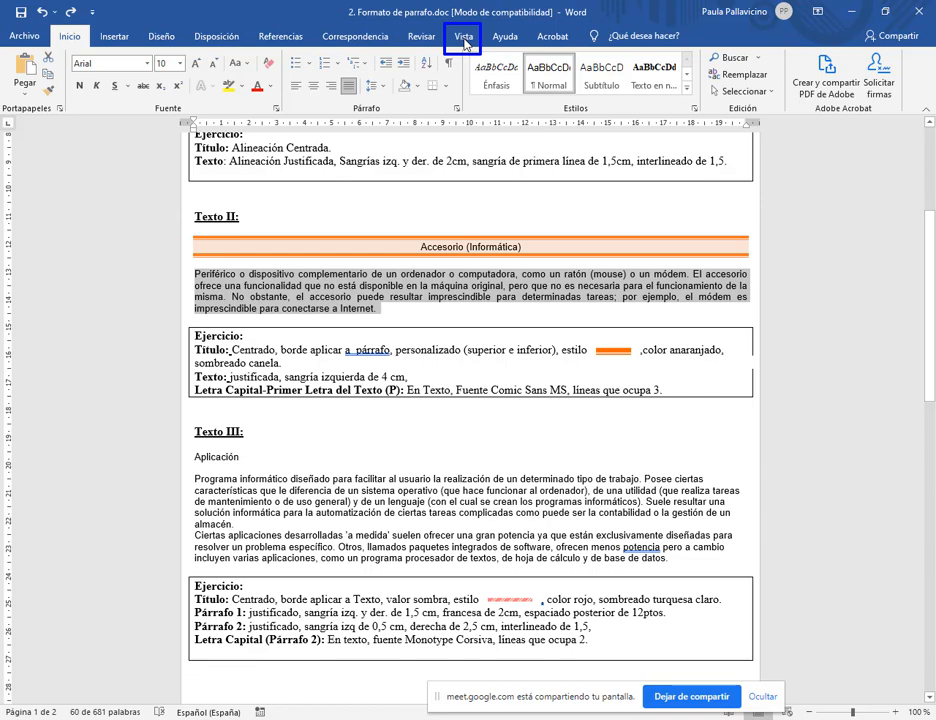
{"action": "left_click", "coordinate": [464, 38]}
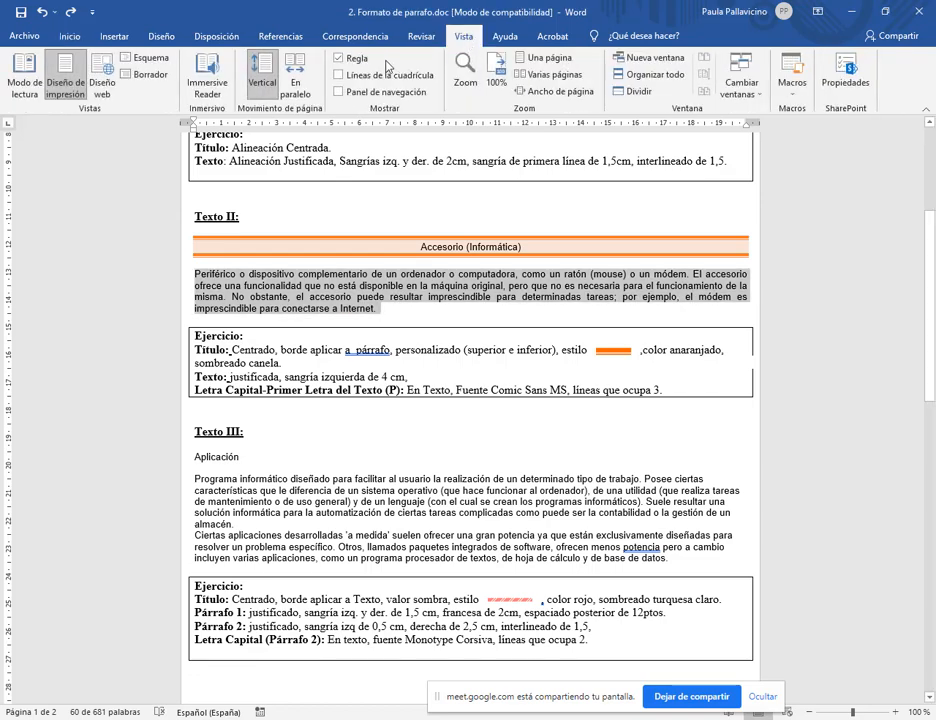
{"action": "left_click_drag", "start_coordinate": [327, 49], "coordinate": [378, 67]}
{"action": "left_click", "coordinate": [345, 58]}
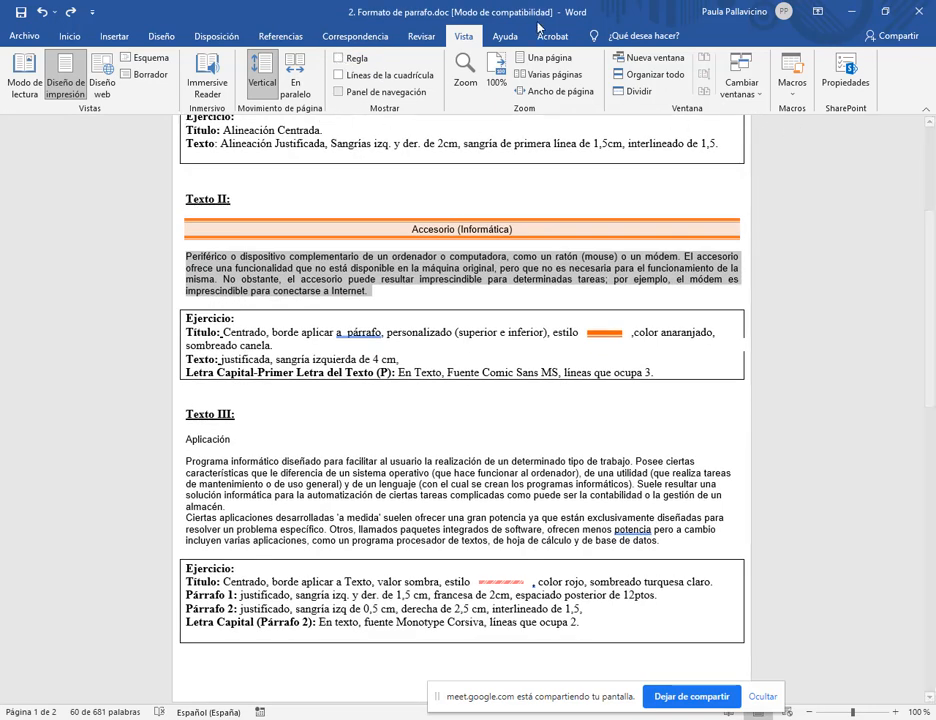
{"action": "left_click", "coordinate": [339, 58]}
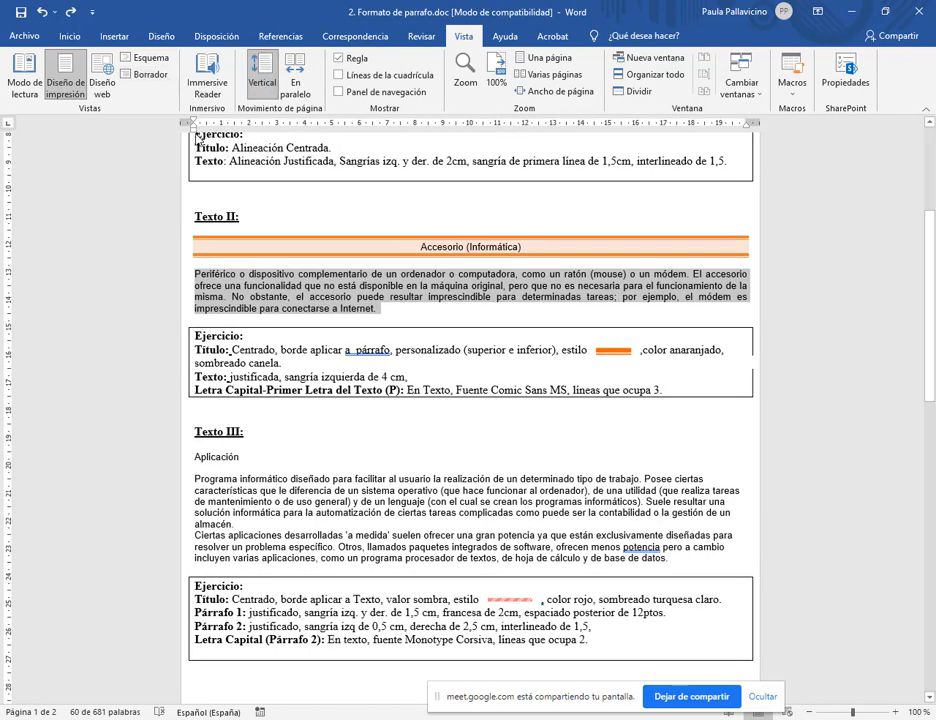
- Set the left indent of the Texto II body paragraph to 4 cm on the ruler
{"action": "mouse_move", "coordinate": [194, 128]}
{"action": "left_mouse_down"}
{"action": "mouse_move", "coordinate": [320, 131]}
{"action": "mouse_move", "coordinate": [305, 133]}
{"action": "left_mouse_up"}
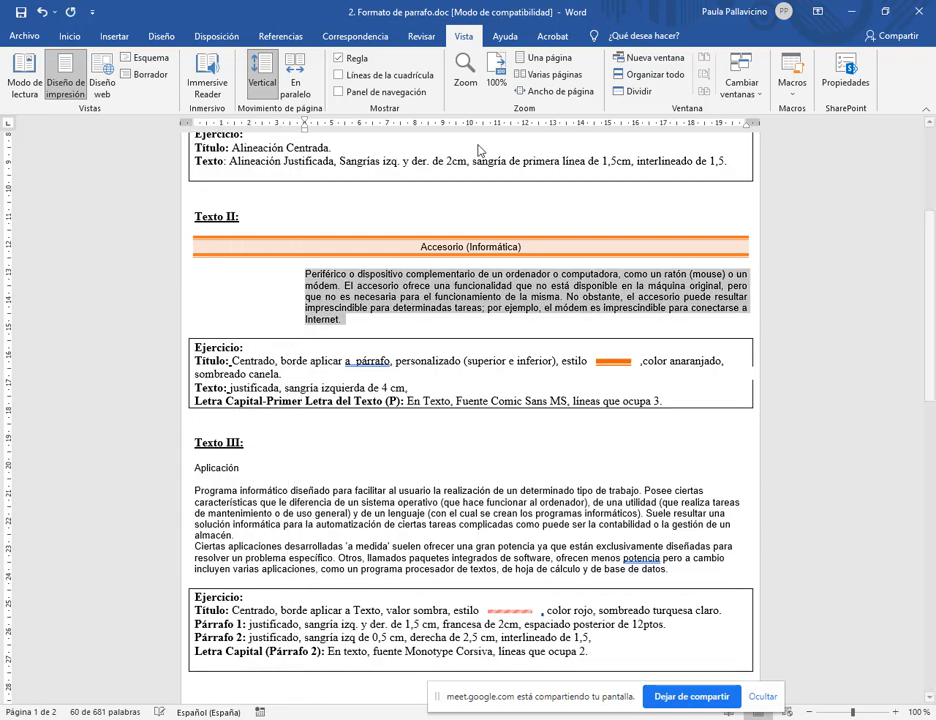
{"action": "left_click", "coordinate": [503, 39]}
{"action": "left_click", "coordinate": [435, 41]}
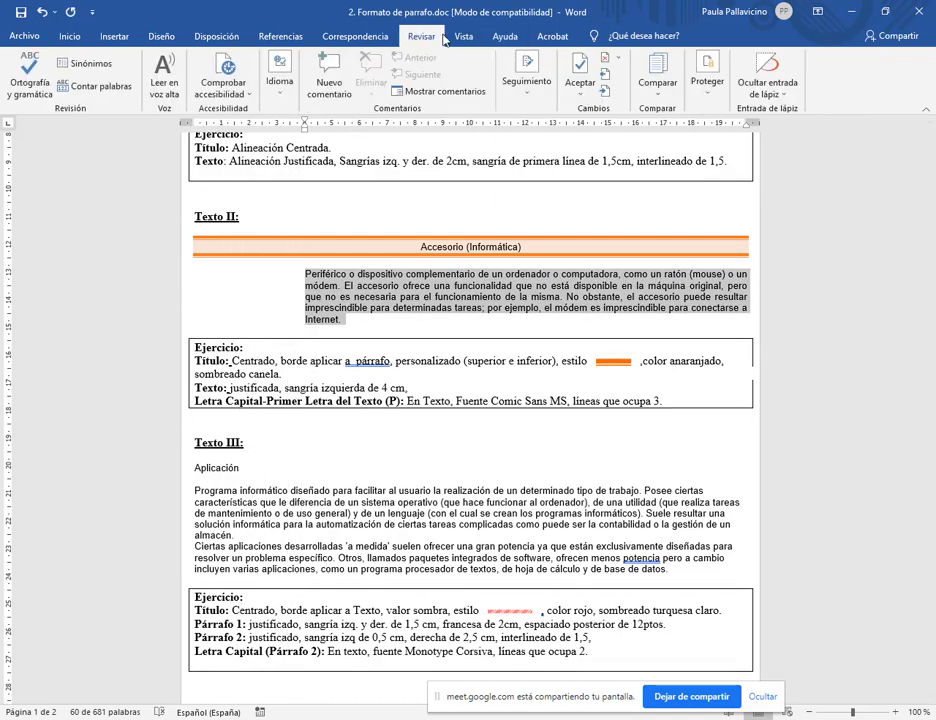
{"action": "left_click", "coordinate": [464, 40]}
{"action": "left_click", "coordinate": [503, 37]}
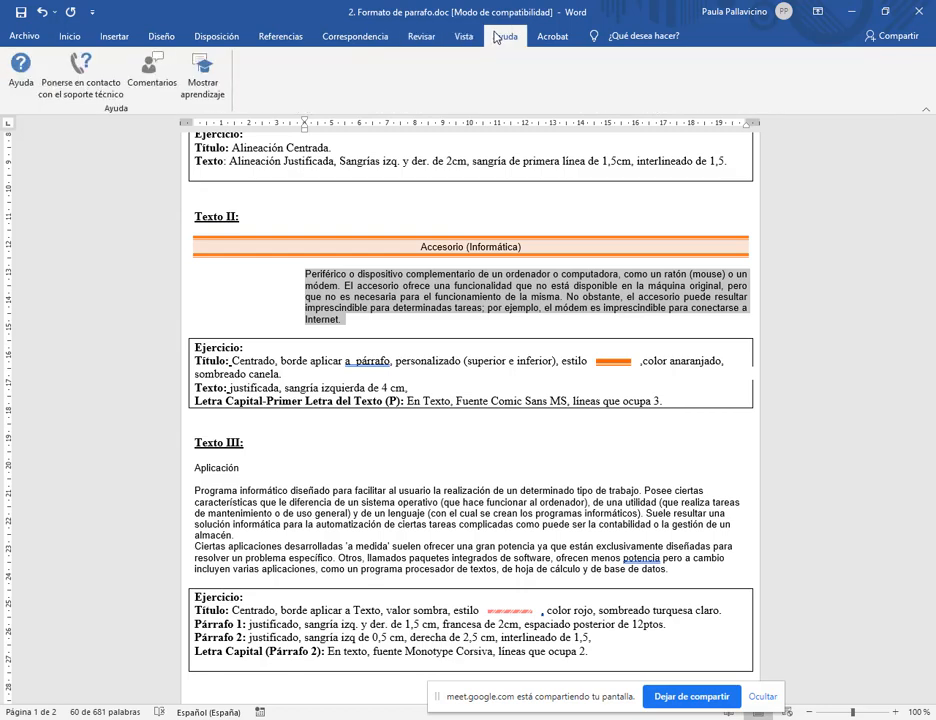
{"action": "left_click", "coordinate": [70, 36]}
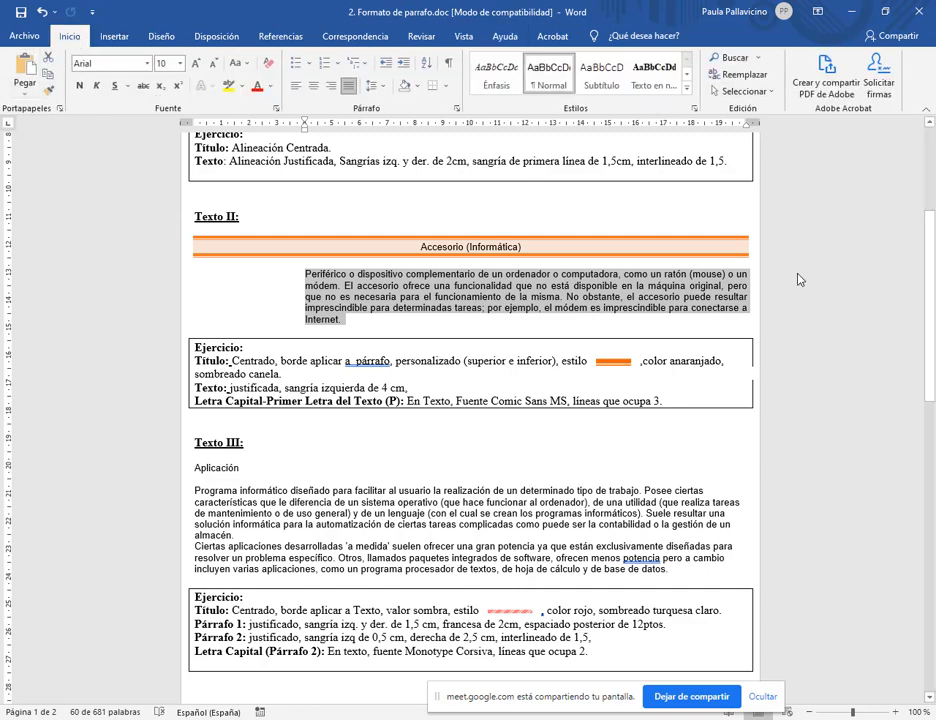
{"action": "left_click", "coordinate": [432, 570]}
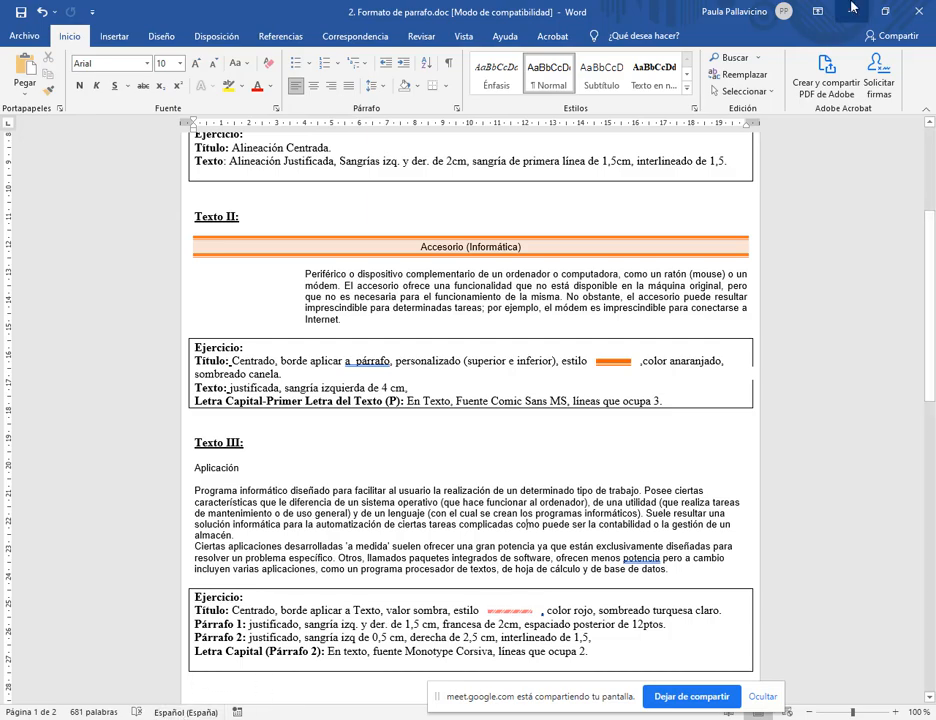
- Center the title "Aplicación" under the Texto III heading
{"action": "scroll", "coordinate": [654, 280], "scroll_direction": "down", "scroll_amount": 5}
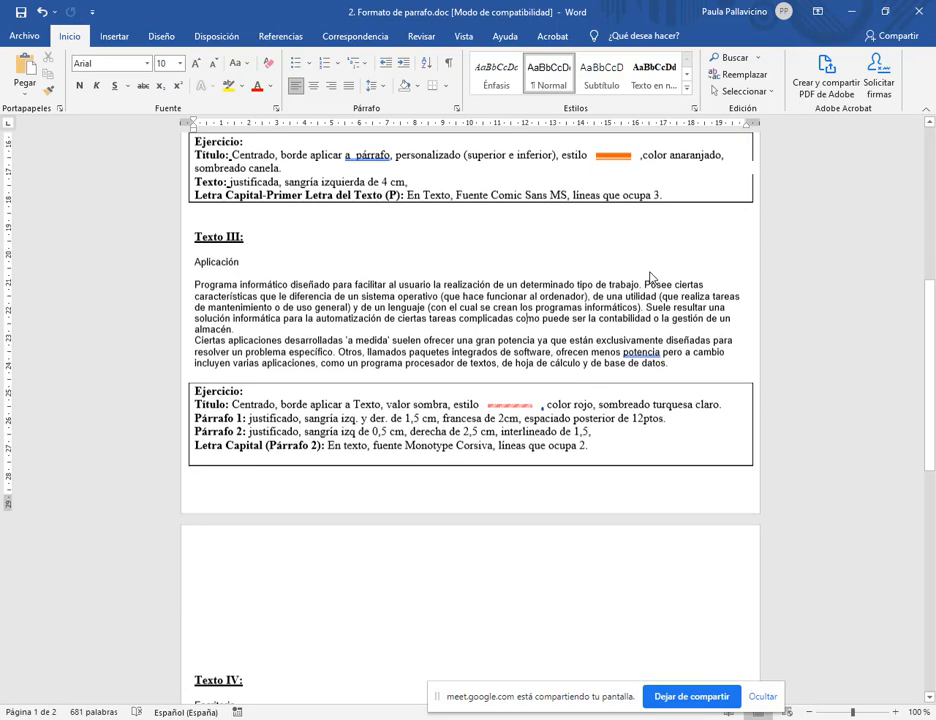
{"action": "scroll", "coordinate": [651, 277], "scroll_direction": "up", "scroll_amount": 1}
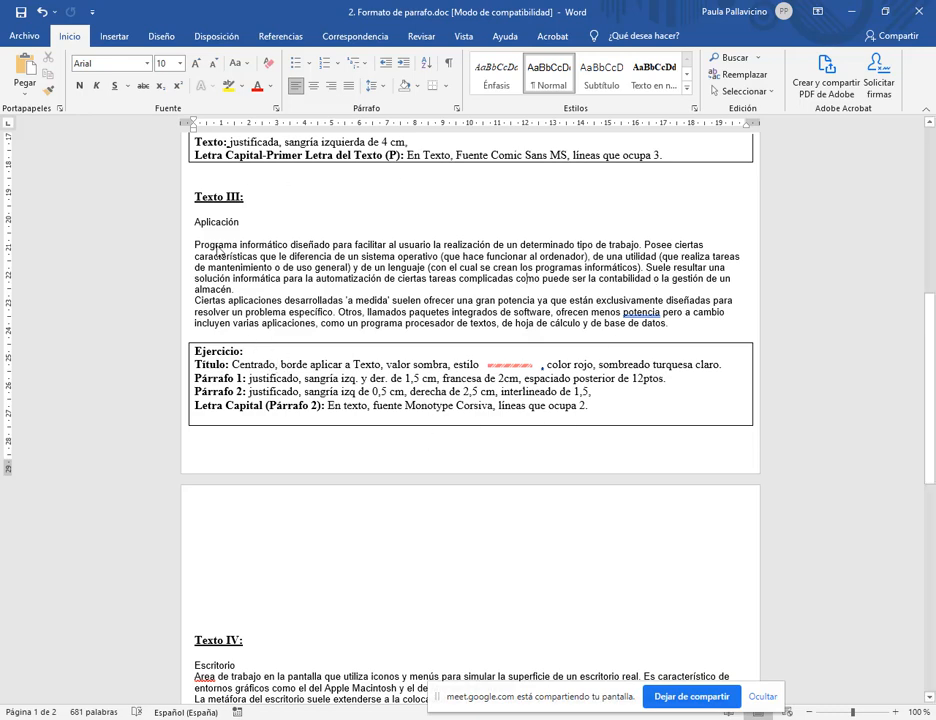
{"action": "left_click_drag", "start_coordinate": [194, 221], "coordinate": [242, 223]}
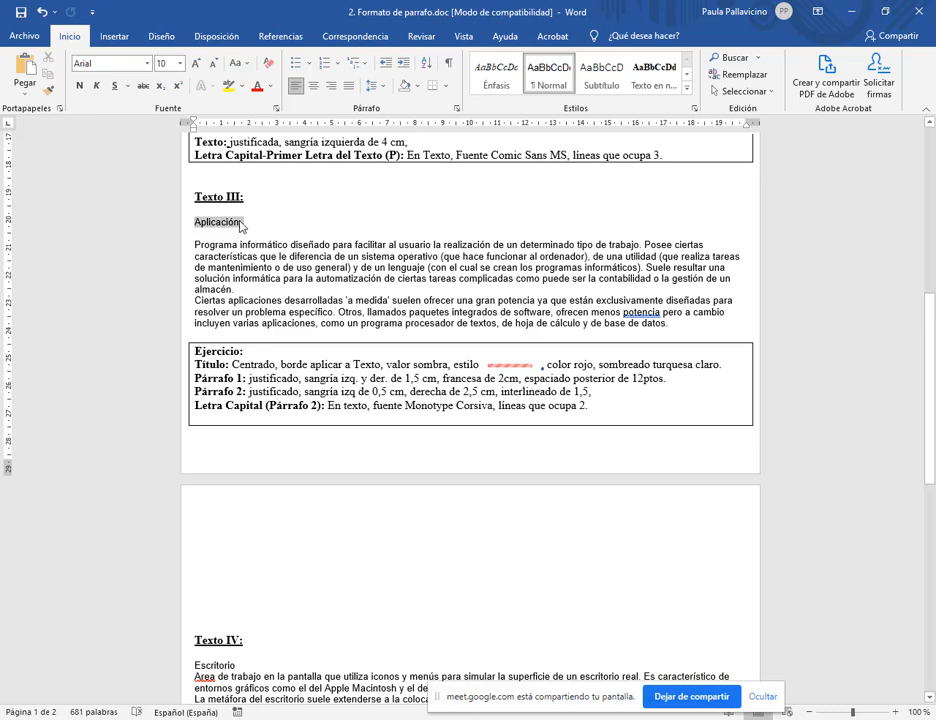
{"action": "left_click", "coordinate": [313, 86]}
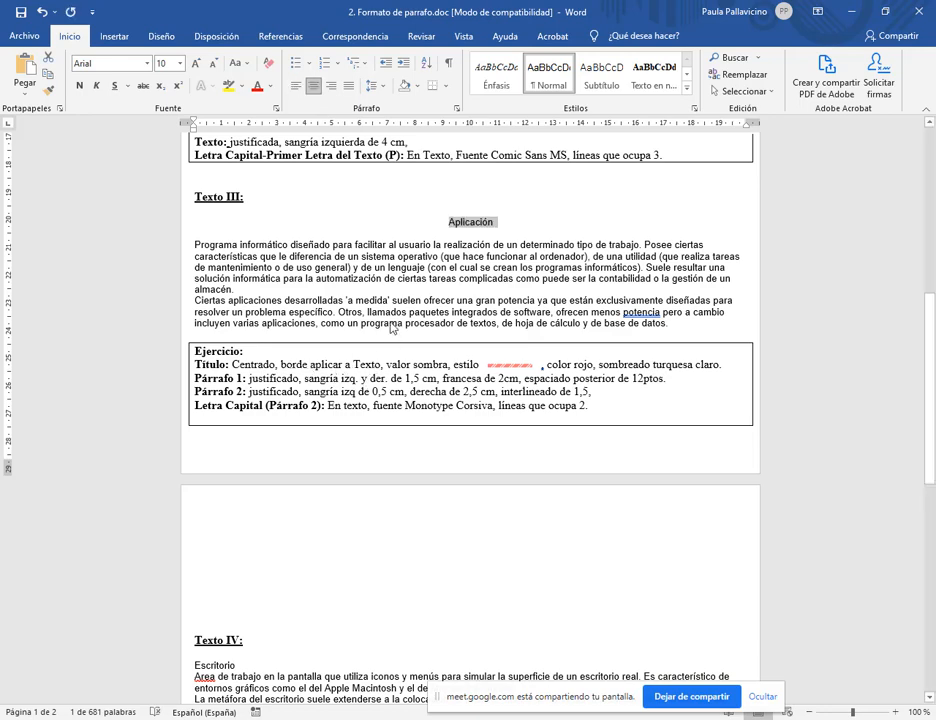
- Give the selected title "Aplicación" a border with the Sombra setting, applied to Texto
{"action": "left_click", "coordinate": [446, 88]}
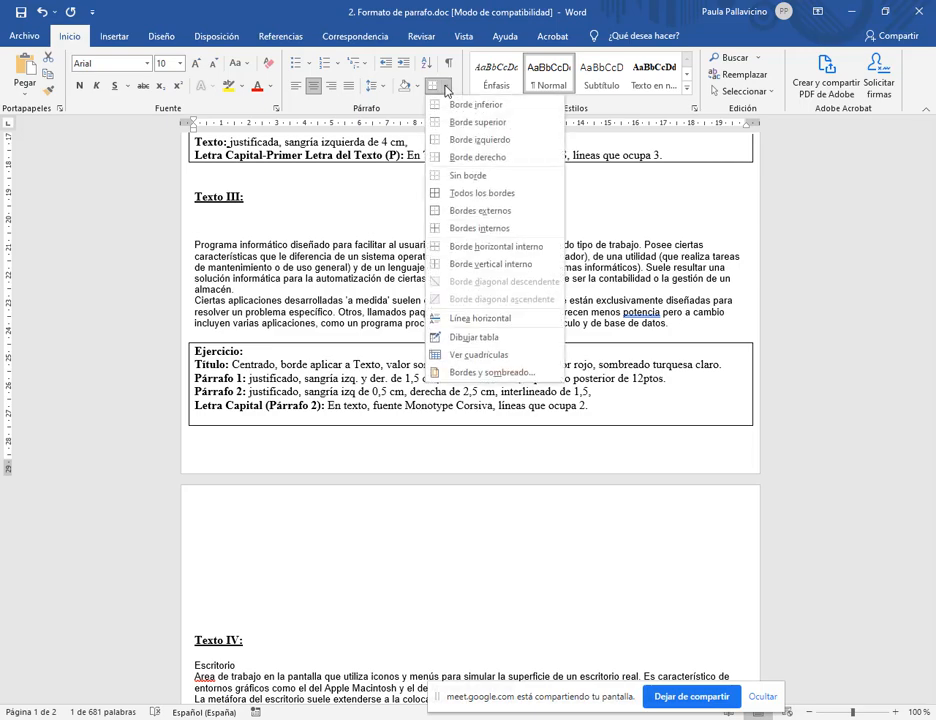
{"action": "left_click", "coordinate": [457, 372]}
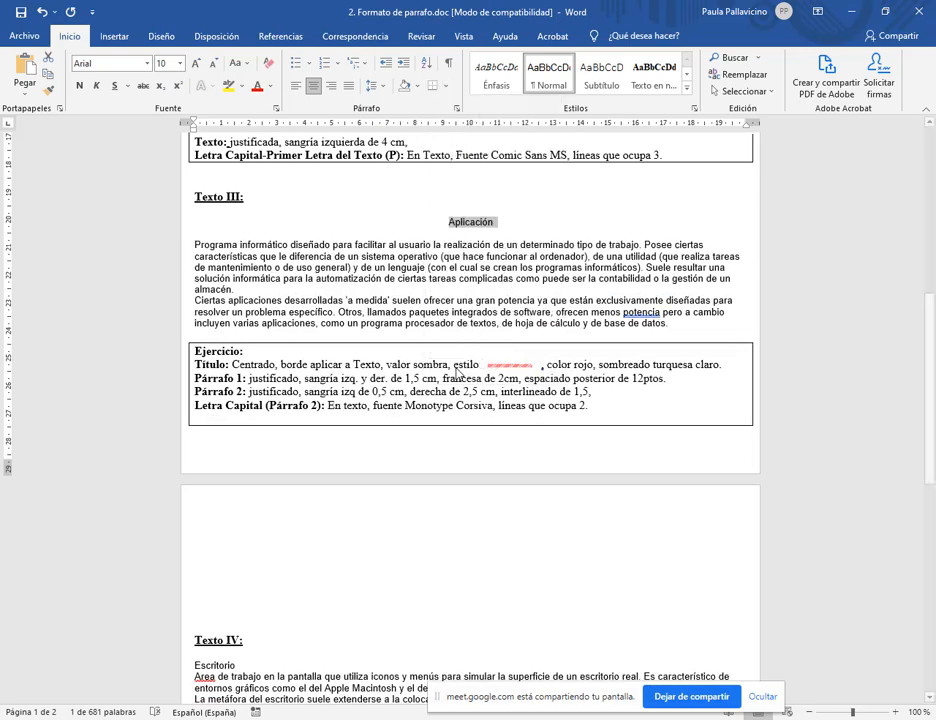
{"action": "left_click", "coordinate": [612, 318]}
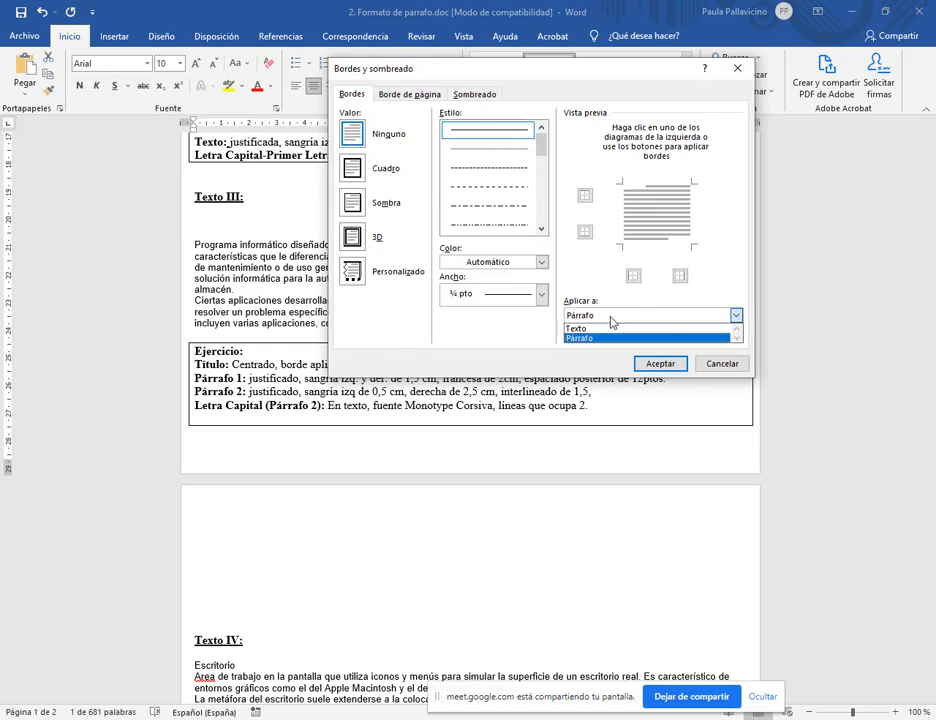
{"action": "left_click", "coordinate": [600, 328]}
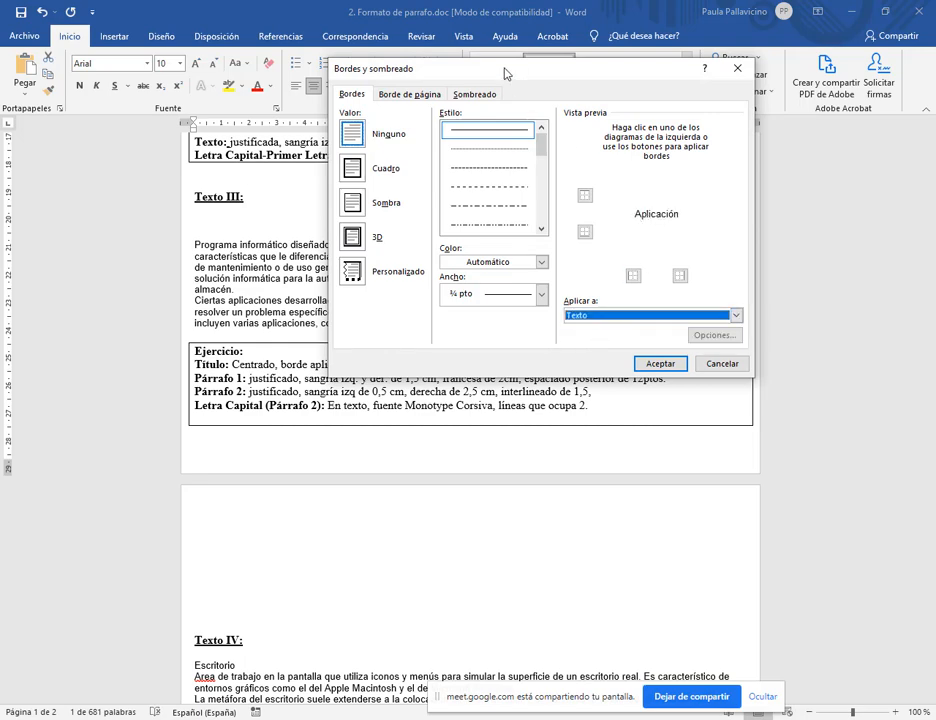
{"action": "left_click_drag", "start_coordinate": [505, 73], "coordinate": [571, 37]}
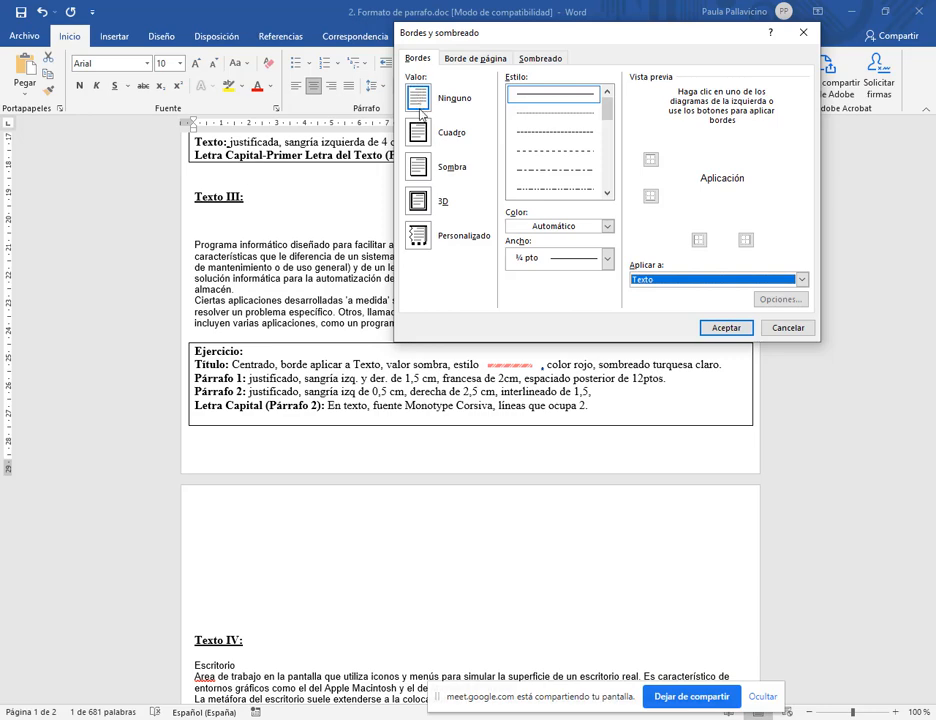
{"action": "left_click", "coordinate": [418, 168]}
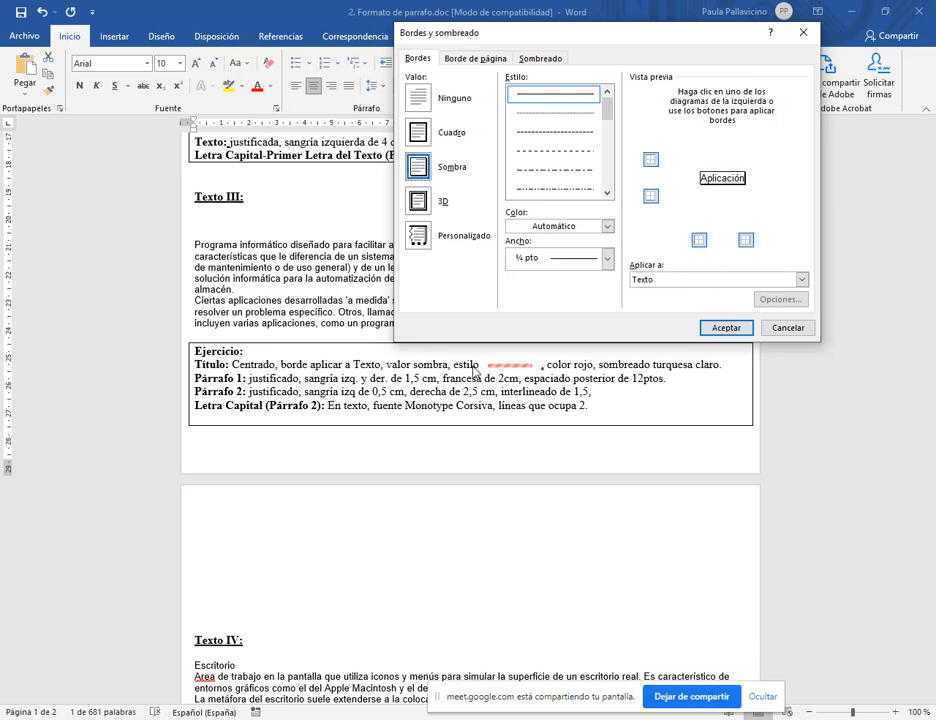
- Choose the thick diagonally striped line style for the title's shadow border
{"action": "left_click_drag", "start_coordinate": [605, 115], "coordinate": [604, 163]}
{"action": "left_click", "coordinate": [608, 93]}
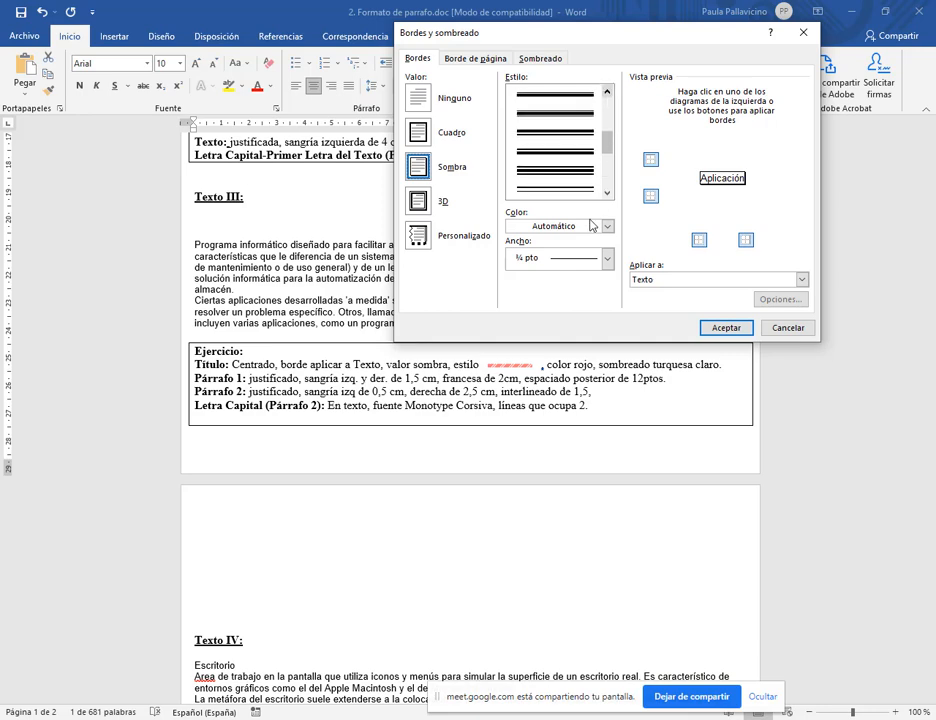
{"action": "left_click", "coordinate": [608, 194]}
{"action": "scroll", "coordinate": [556, 146], "scroll_direction": "down", "scroll_amount": 2}
{"action": "scroll", "coordinate": [556, 146], "scroll_direction": "up", "scroll_amount": 1}
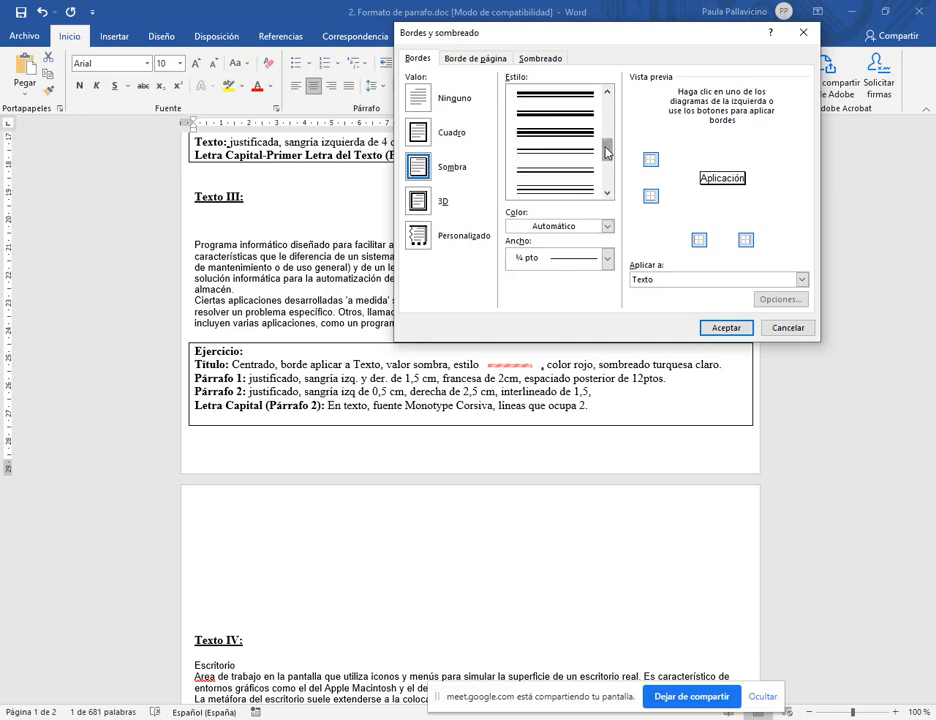
{"action": "left_click_drag", "start_coordinate": [606, 152], "coordinate": [608, 161]}
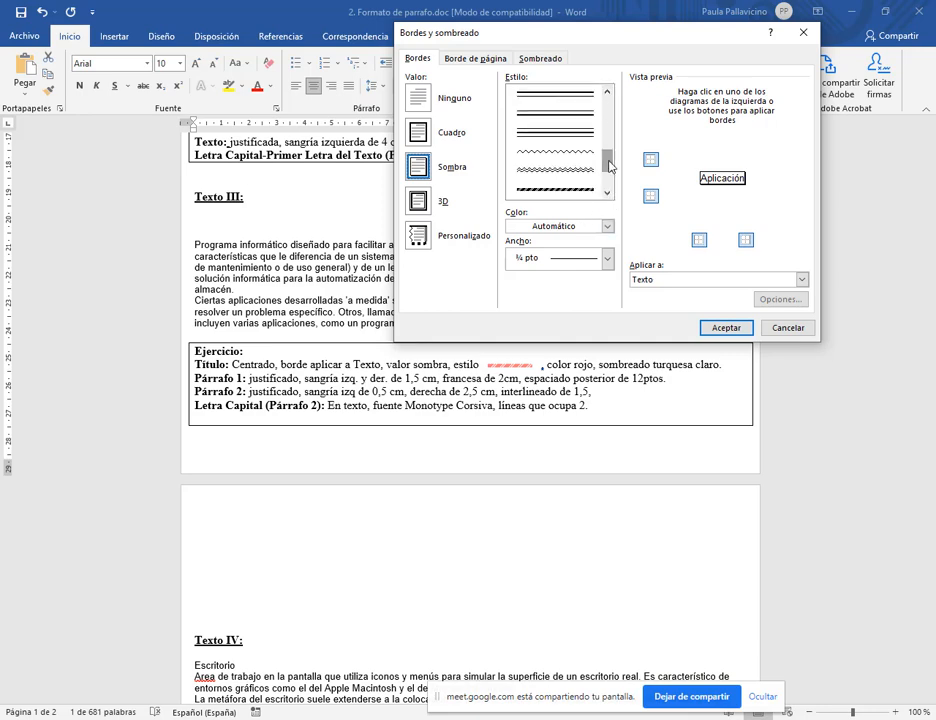
{"action": "left_click", "coordinate": [555, 189]}
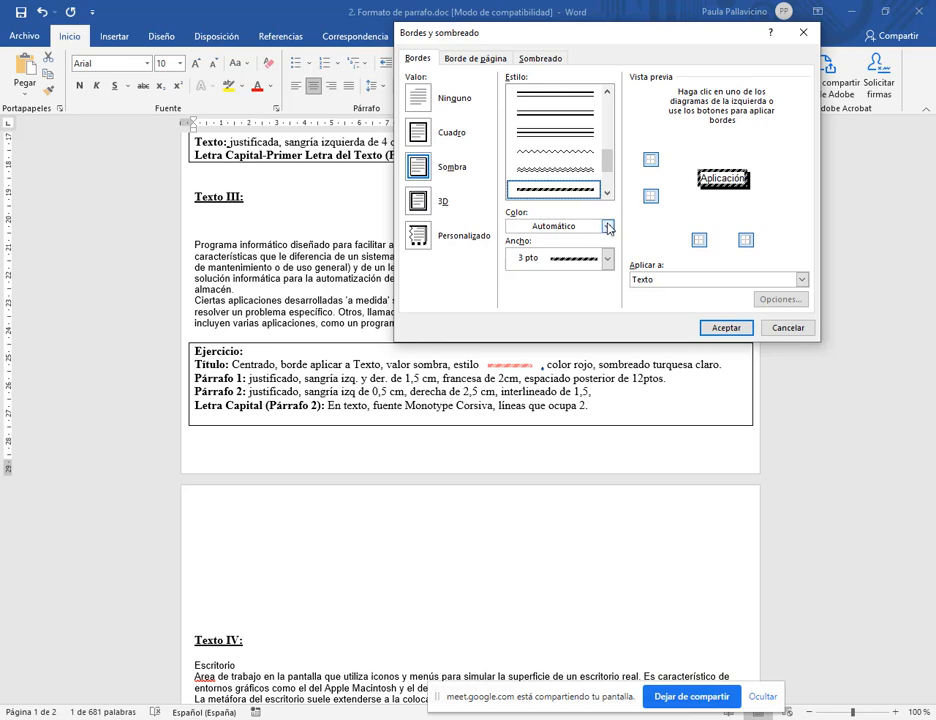
- Set the title's border color to a light red from the standard color palette
{"action": "left_click", "coordinate": [608, 228]}
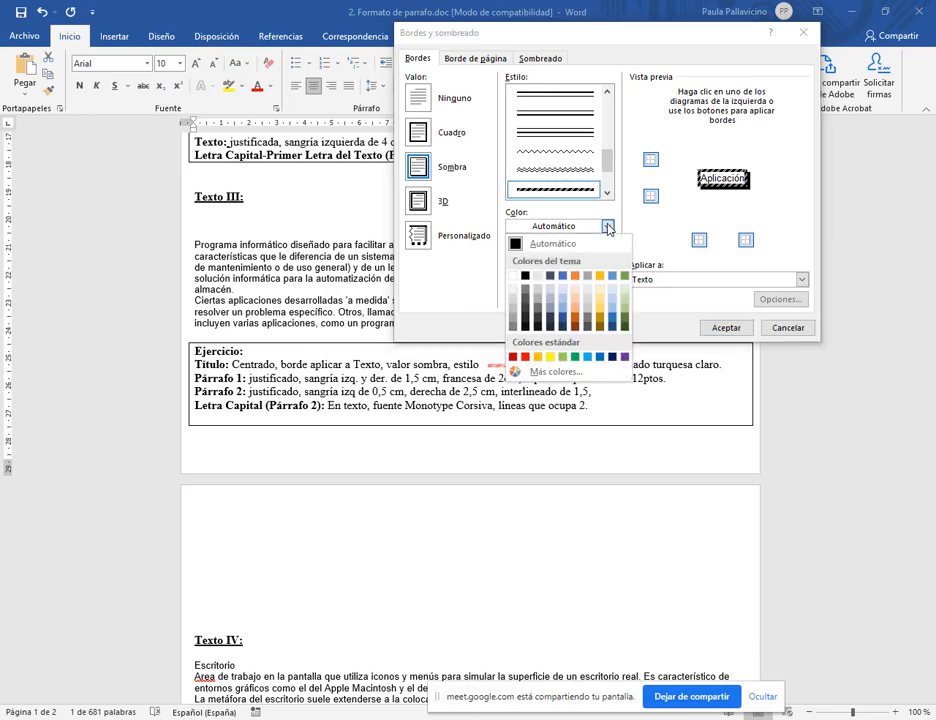
{"action": "left_click", "coordinate": [553, 370]}
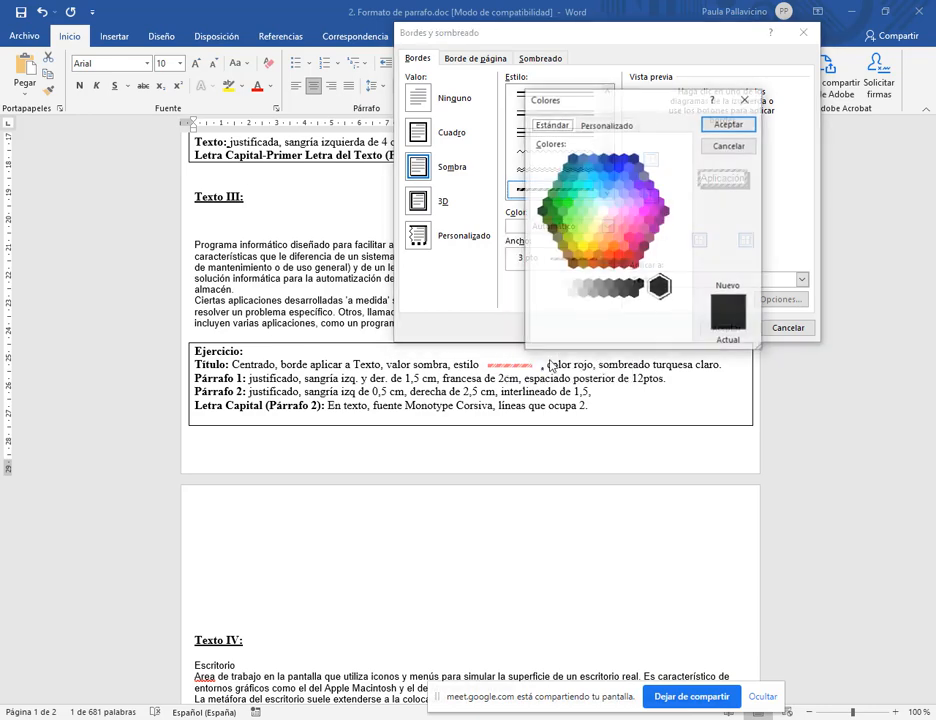
{"action": "left_click", "coordinate": [613, 230]}
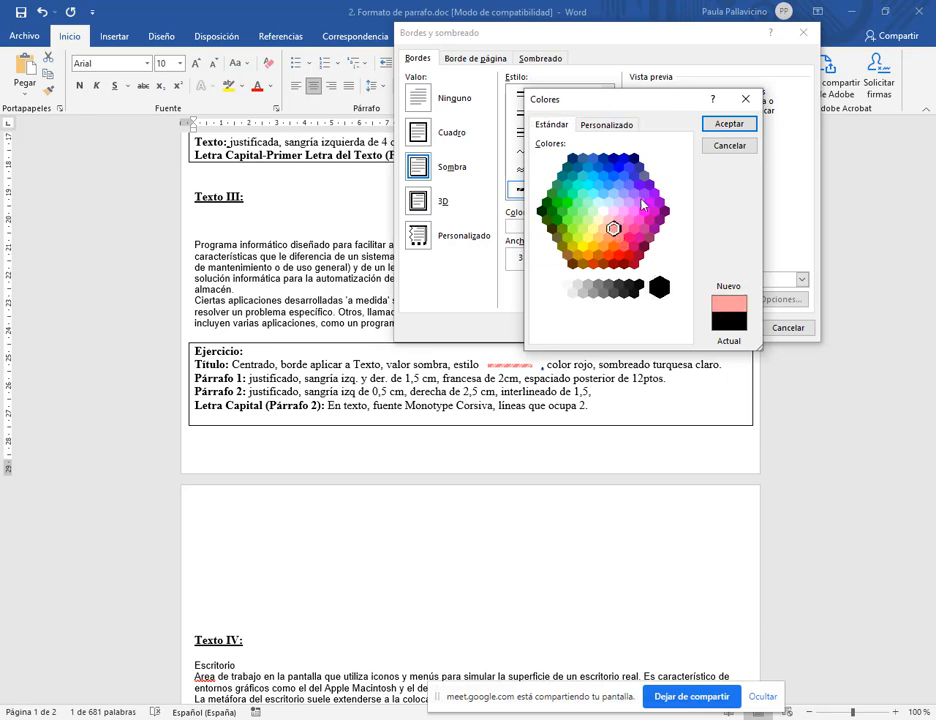
{"action": "left_click", "coordinate": [729, 123]}
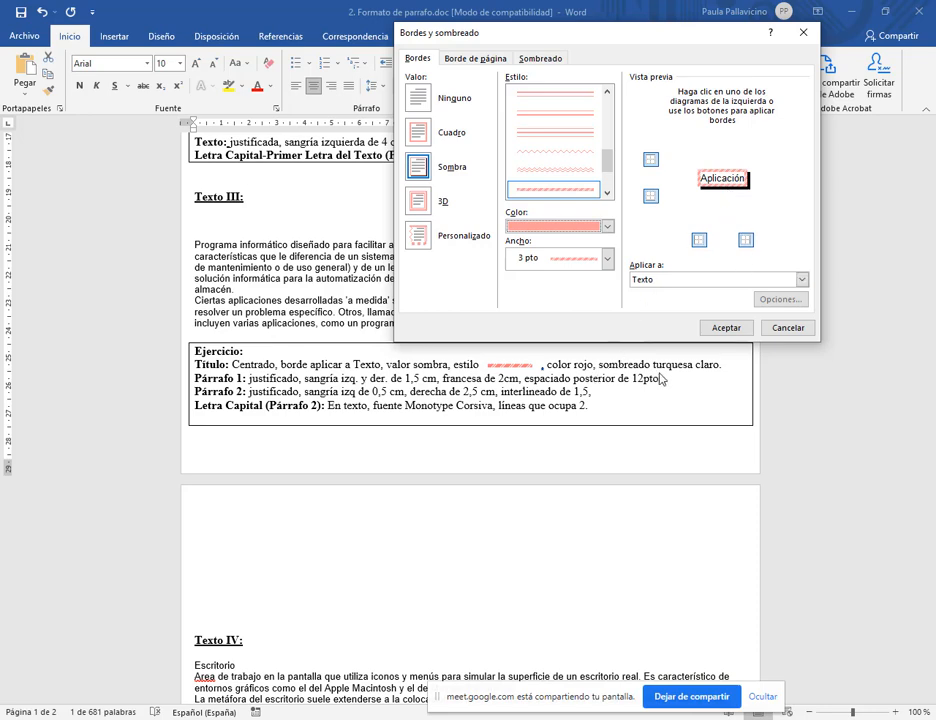
- Shade the title with a light blue theme fill applied to Texto, and accept the border and shading settings
{"action": "left_click", "coordinate": [556, 62]}
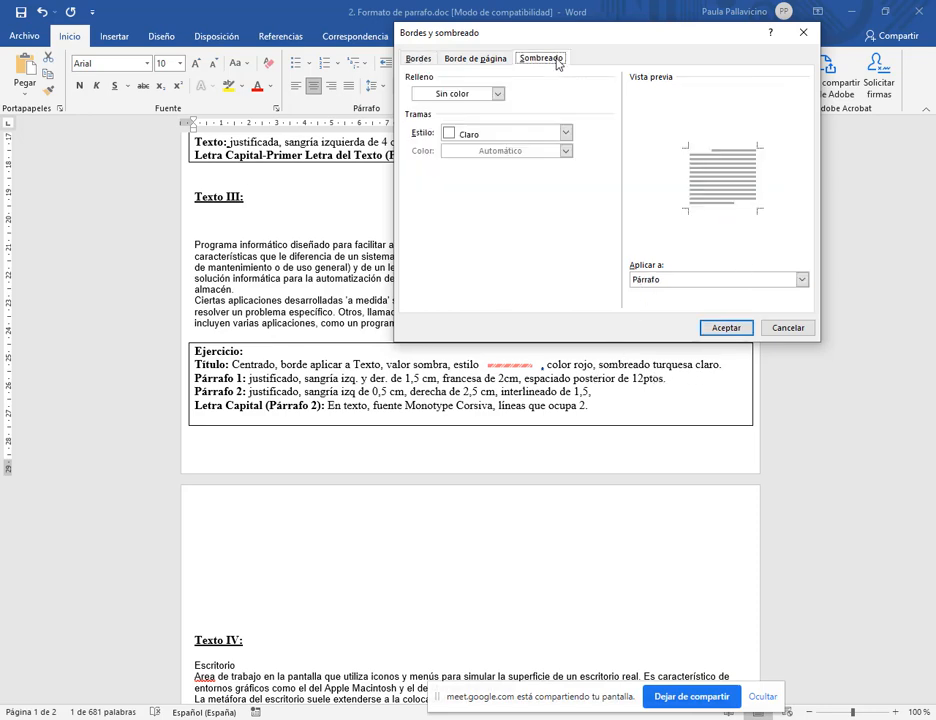
{"action": "left_click", "coordinate": [498, 94]}
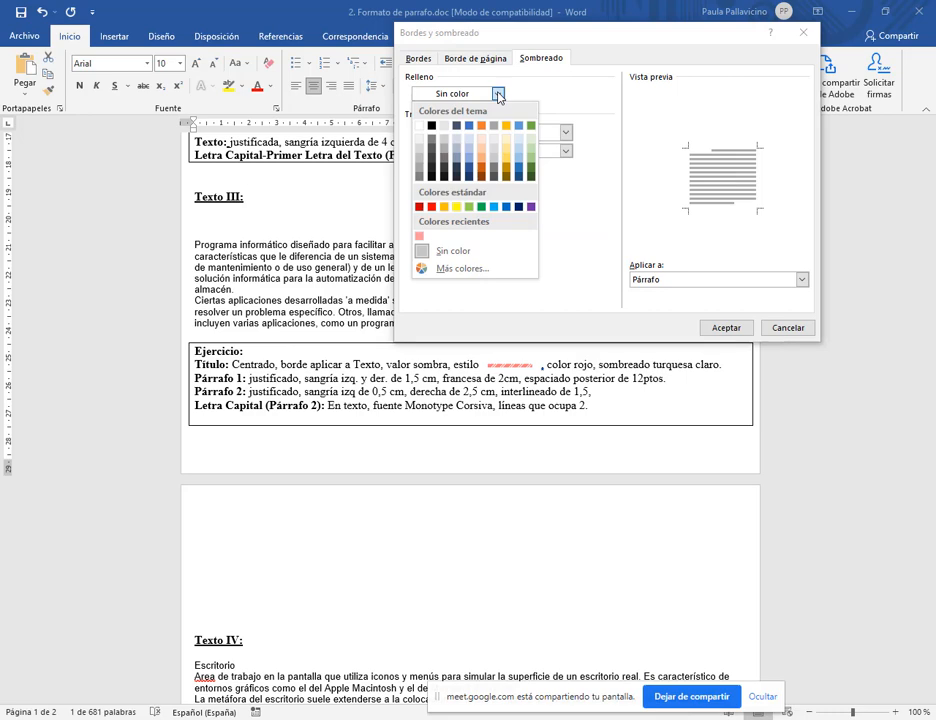
{"action": "left_click", "coordinate": [494, 208]}
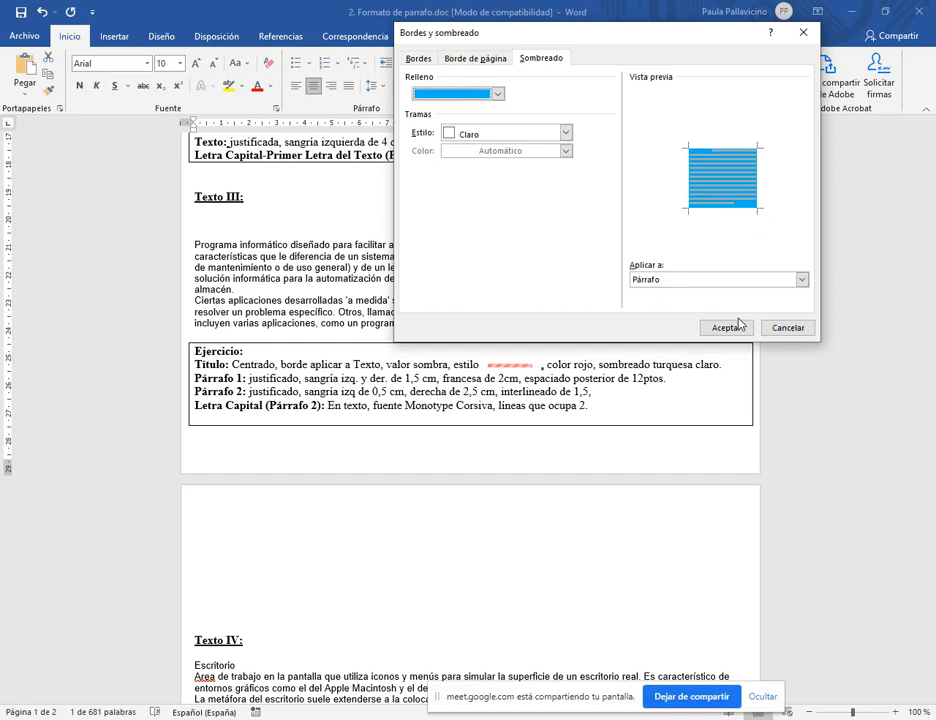
{"action": "left_click", "coordinate": [497, 93]}
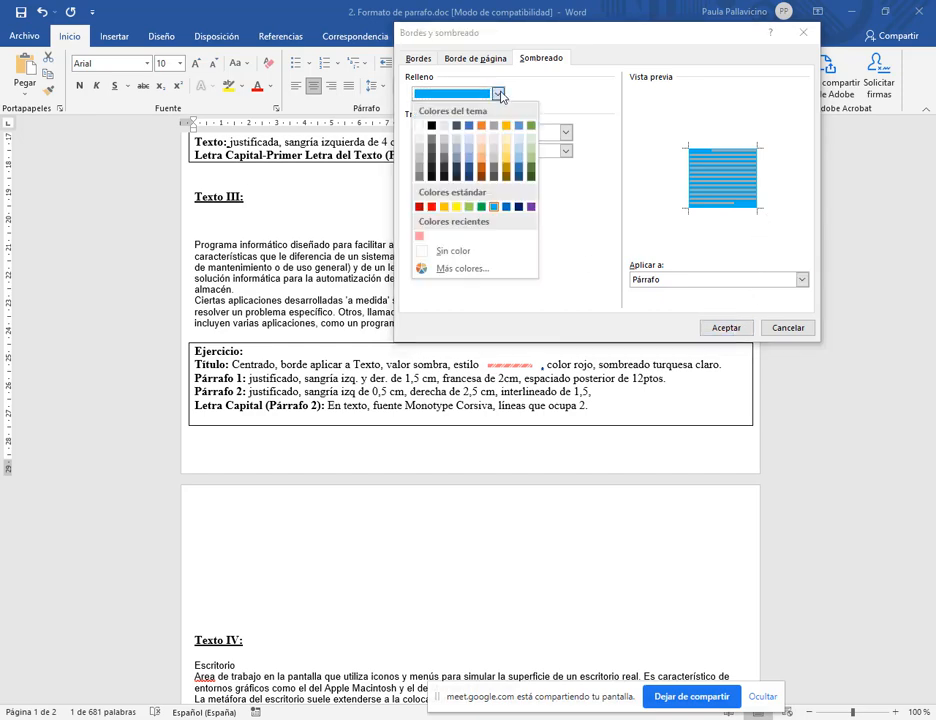
{"action": "left_click", "coordinate": [521, 153]}
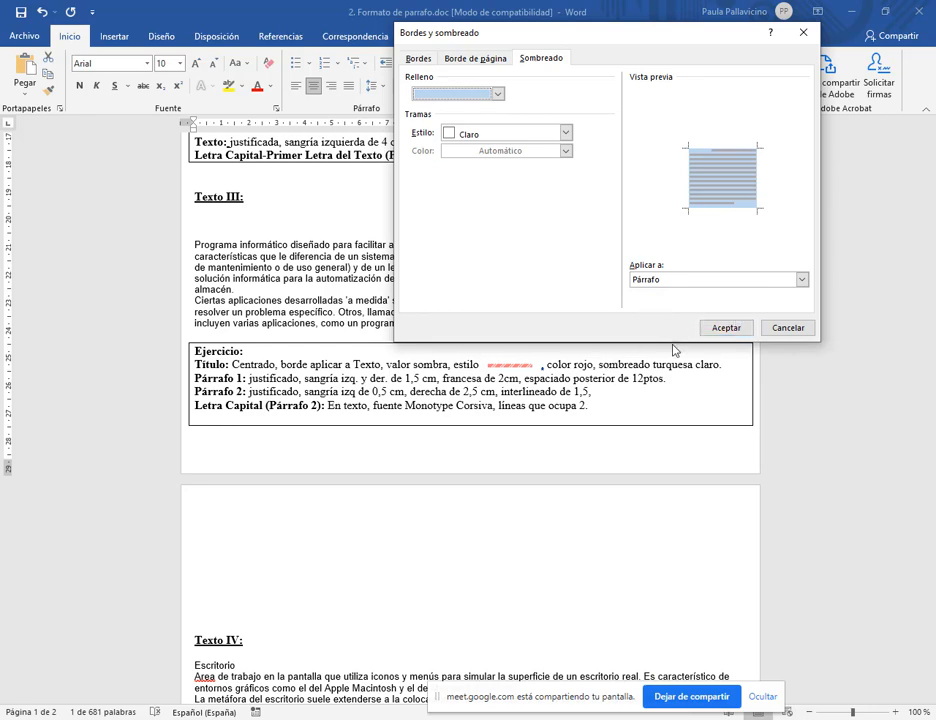
{"action": "left_click", "coordinate": [705, 282]}
{"action": "left_click", "coordinate": [679, 296]}
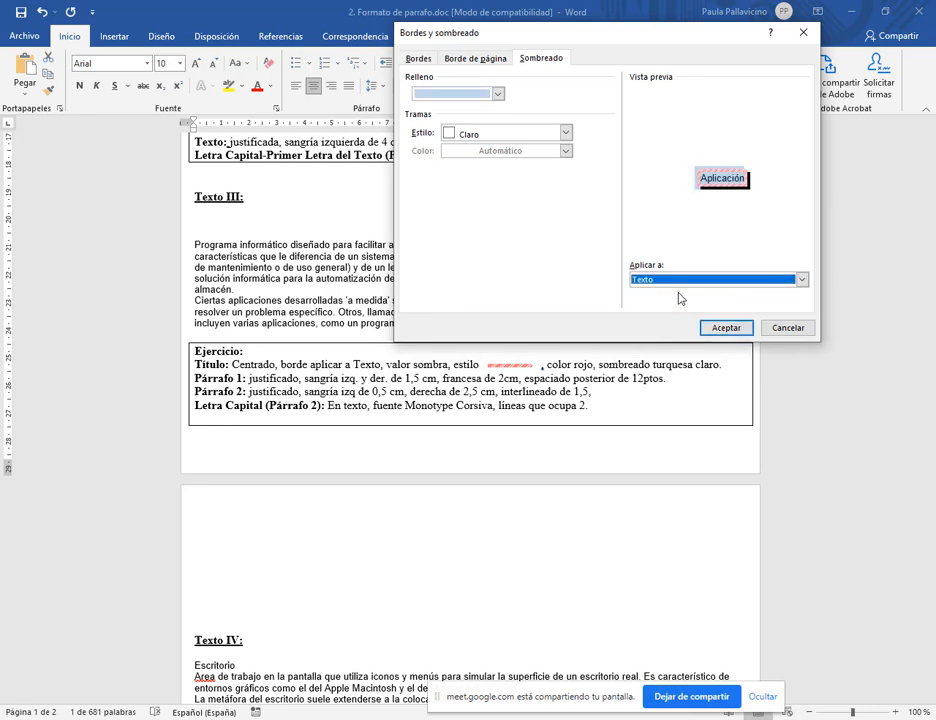
{"action": "left_click", "coordinate": [726, 328]}
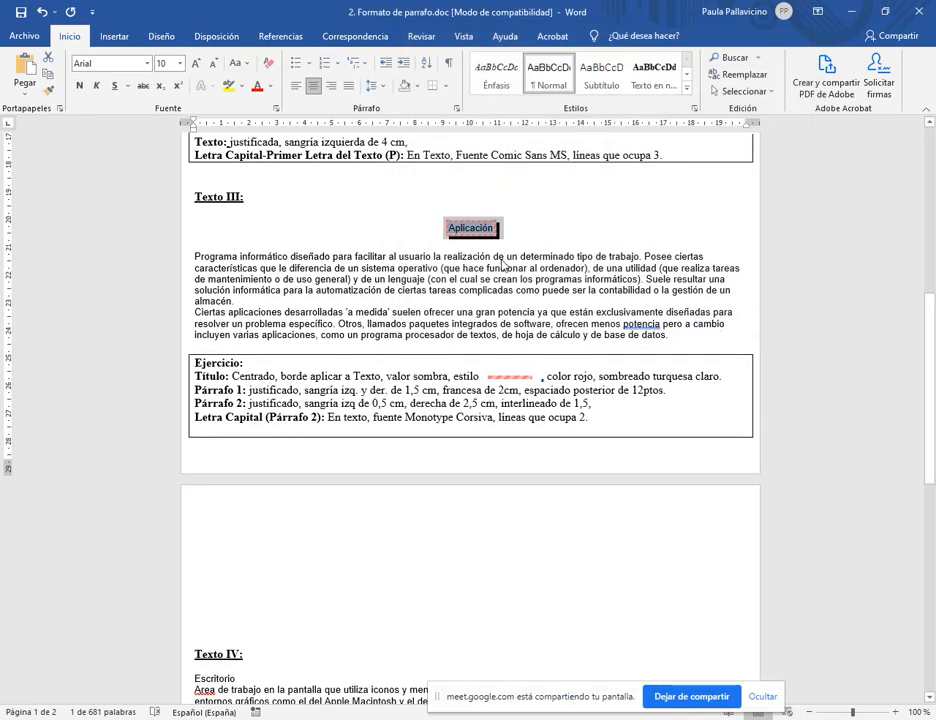
{"action": "left_click", "coordinate": [450, 229]}
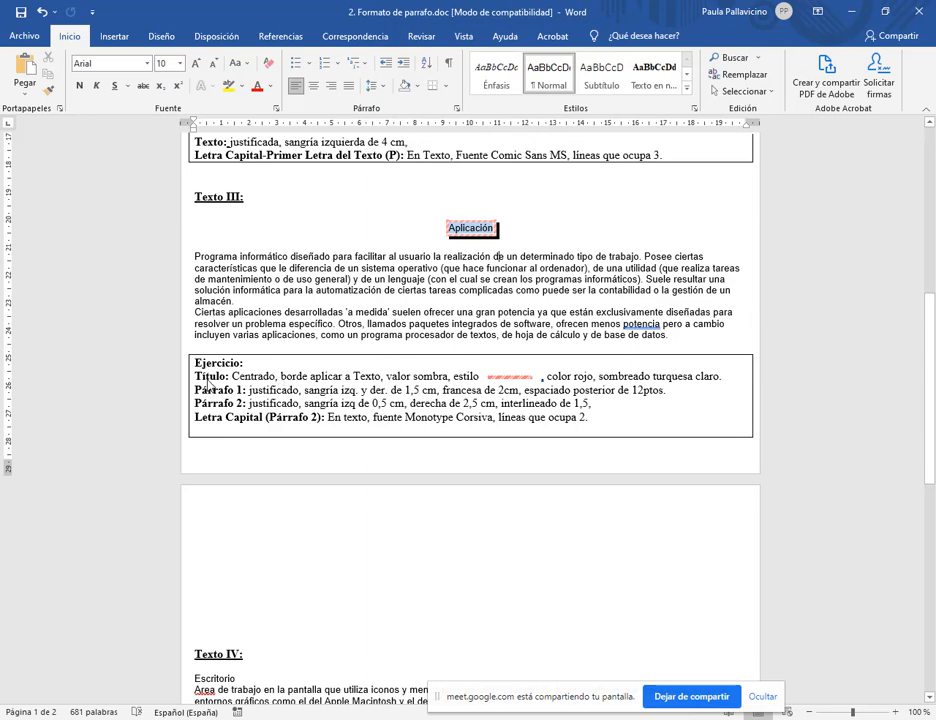
- Justify the first paragraph of Texto III and set its left indent to 1,5 cm
{"action": "left_click_drag", "start_coordinate": [197, 259], "coordinate": [240, 302]}
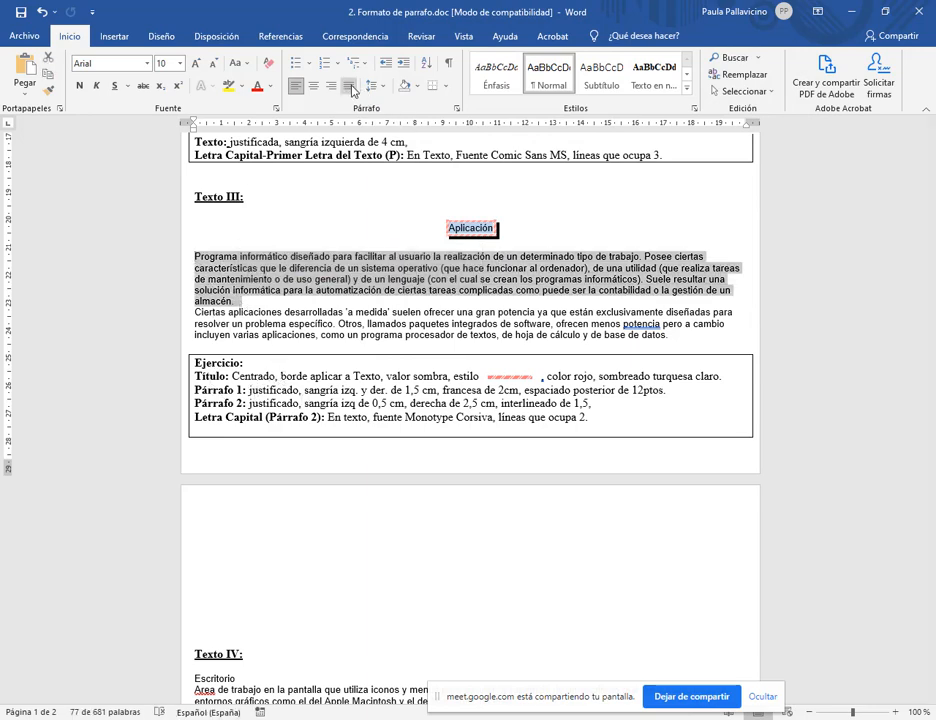
{"action": "key", "text": "ctrl+j"}
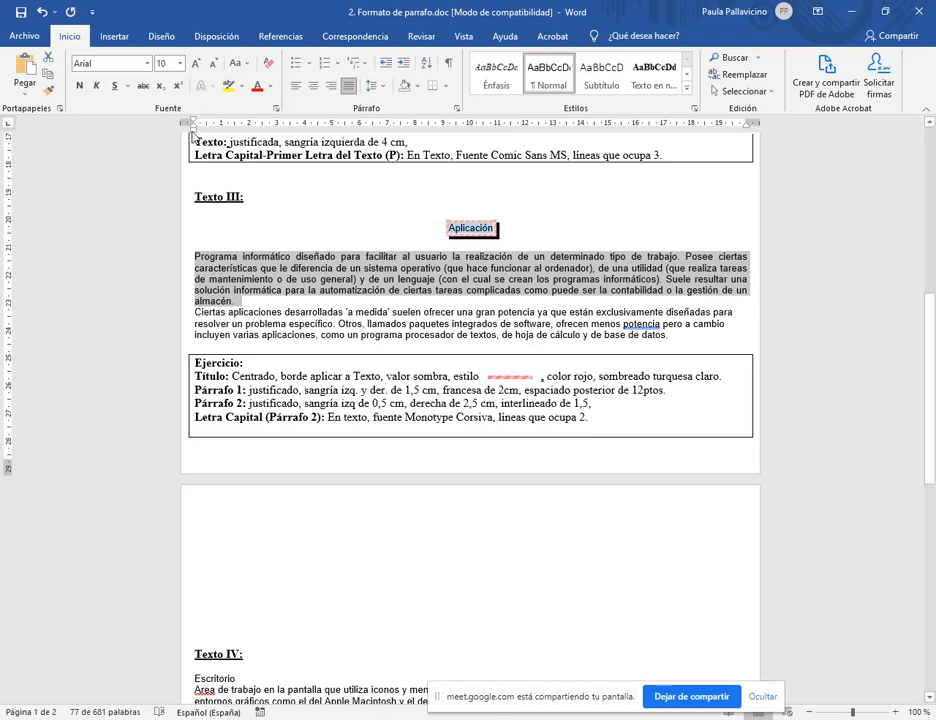
{"action": "left_click_drag", "start_coordinate": [193, 129], "coordinate": [236, 129]}
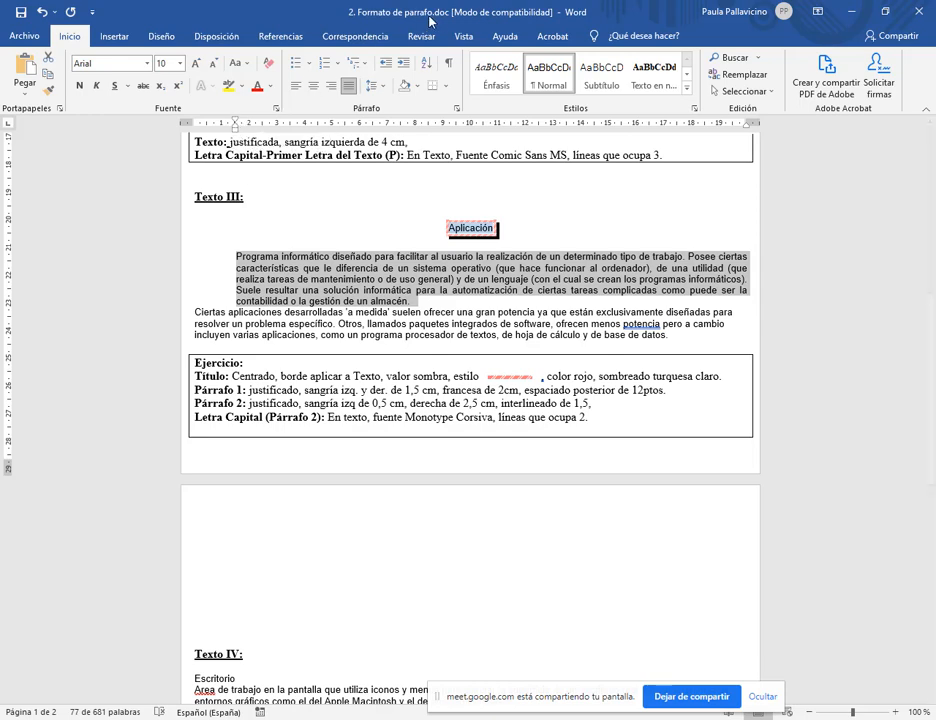
- Set a special indent of Sangría francesa at 2 cm in the first paragraph's Párrafo settings
{"action": "left_click_drag", "start_coordinate": [446, 98], "coordinate": [467, 119]}
{"action": "left_click", "coordinate": [458, 111]}
{"action": "left_click", "coordinate": [459, 113]}
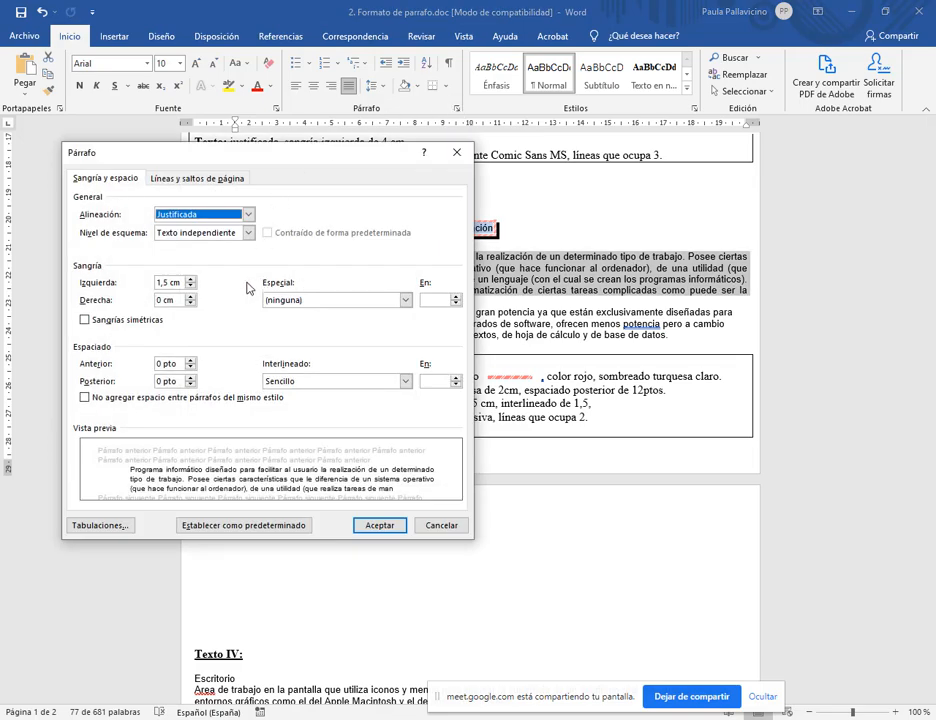
{"action": "left_click_drag", "start_coordinate": [67, 260], "coordinate": [472, 333]}
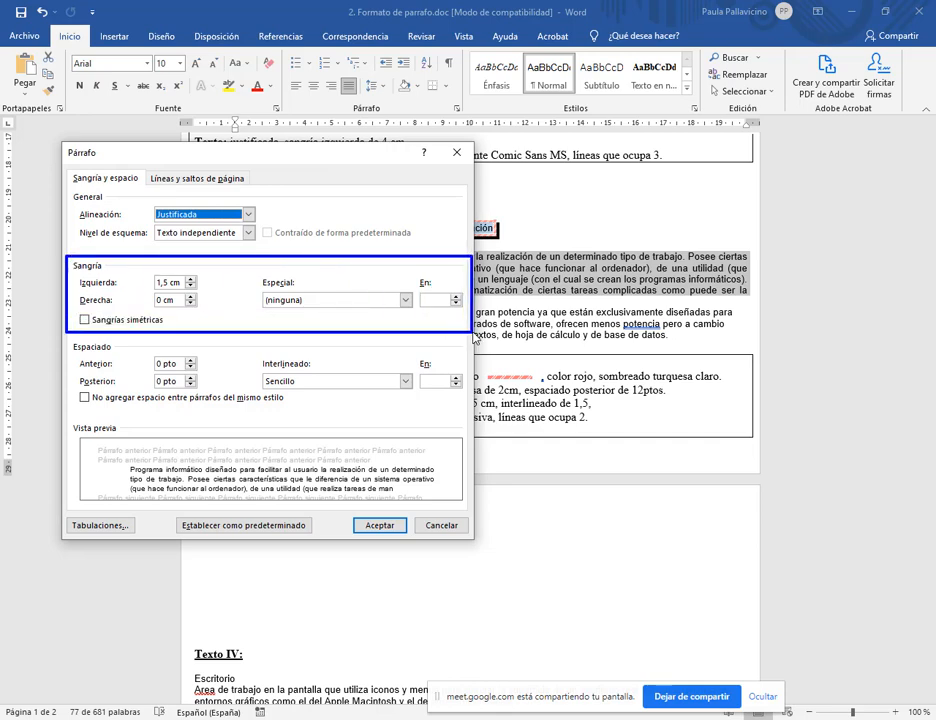
{"action": "mouse_move", "coordinate": [247, 270]}
{"action": "left_mouse_down"}
{"action": "mouse_move", "coordinate": [428, 324]}
{"action": "mouse_move", "coordinate": [422, 318]}
{"action": "left_mouse_up"}
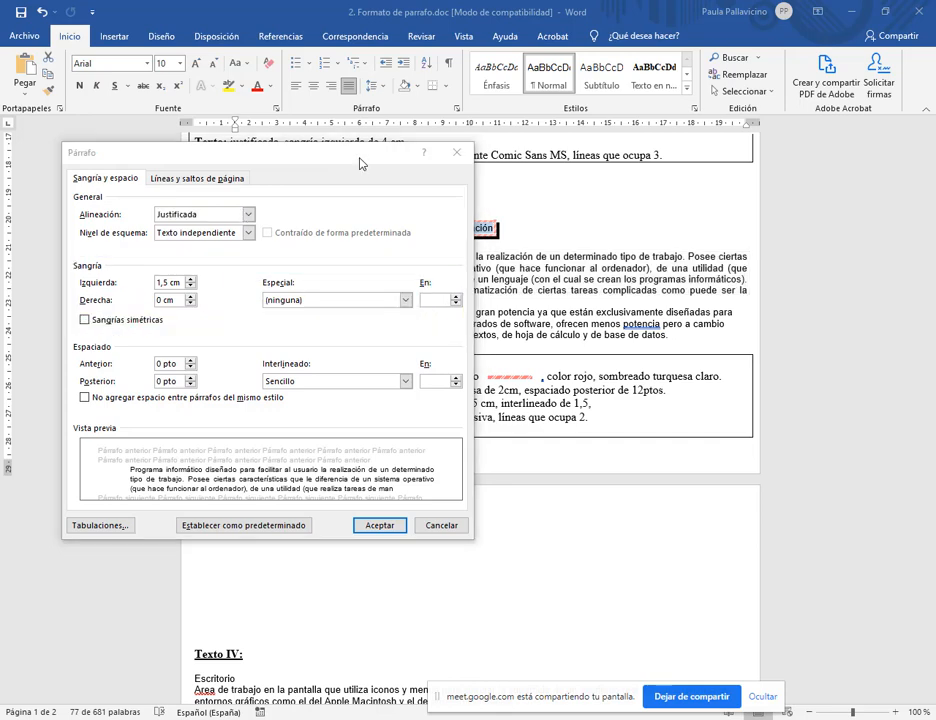
{"action": "mouse_move", "coordinate": [369, 157]}
{"action": "left_mouse_down"}
{"action": "mouse_move", "coordinate": [369, 145]}
{"action": "mouse_move", "coordinate": [762, 110]}
{"action": "mouse_move", "coordinate": [821, 130]}
{"action": "mouse_move", "coordinate": [340, 165]}
{"action": "mouse_move", "coordinate": [284, 140]}
{"action": "mouse_move", "coordinate": [284, 104]}
{"action": "left_mouse_up"}
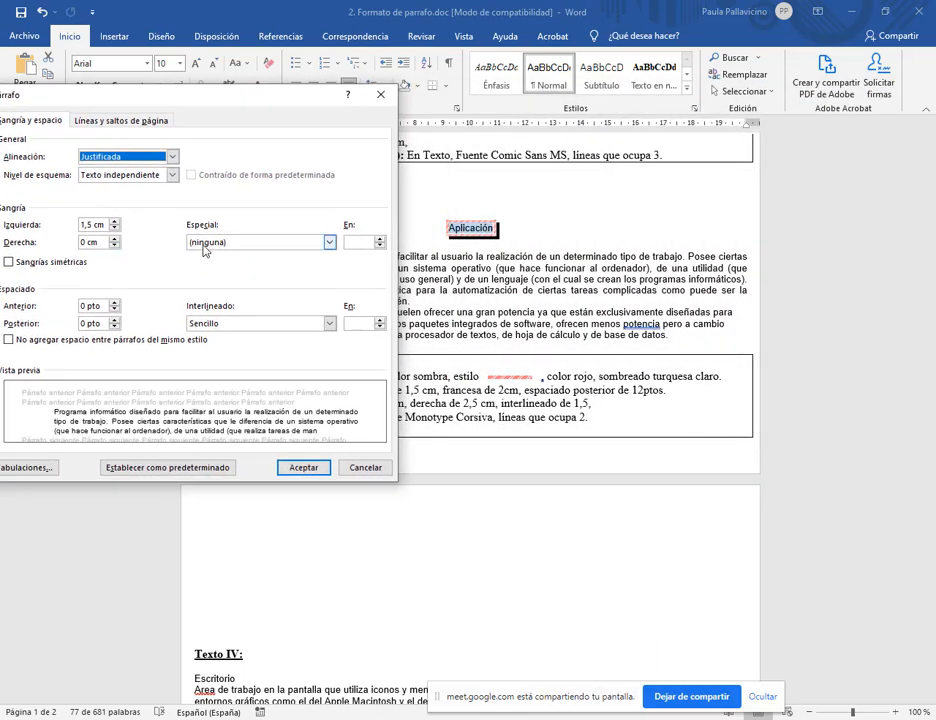
{"action": "left_click", "coordinate": [329, 242]}
{"action": "left_click", "coordinate": [211, 275]}
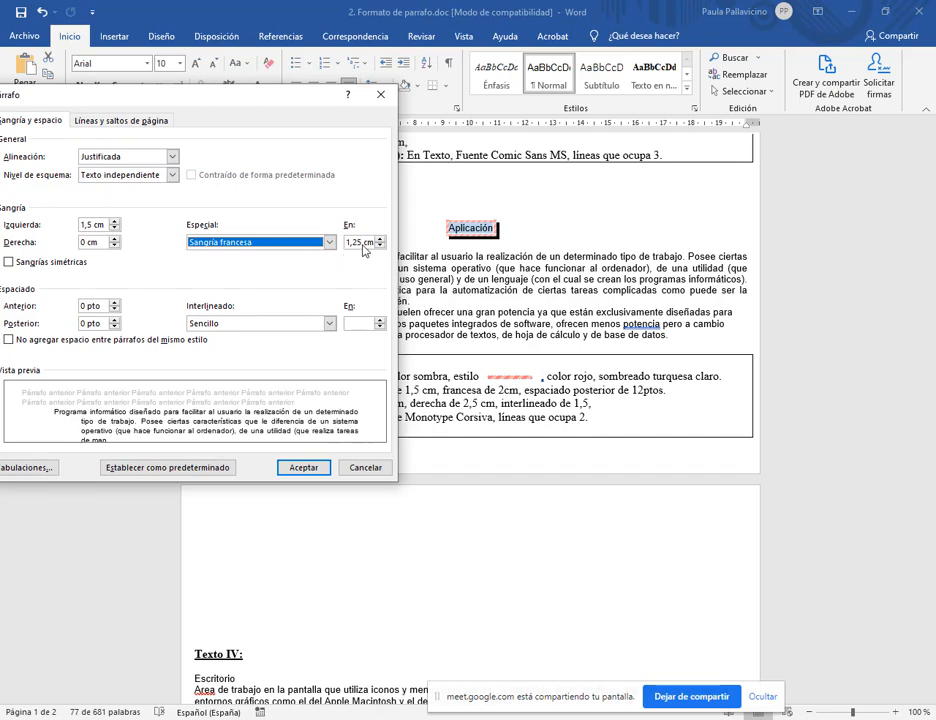
{"action": "key", "text": "Tab"}
{"action": "type", "text": "2"}
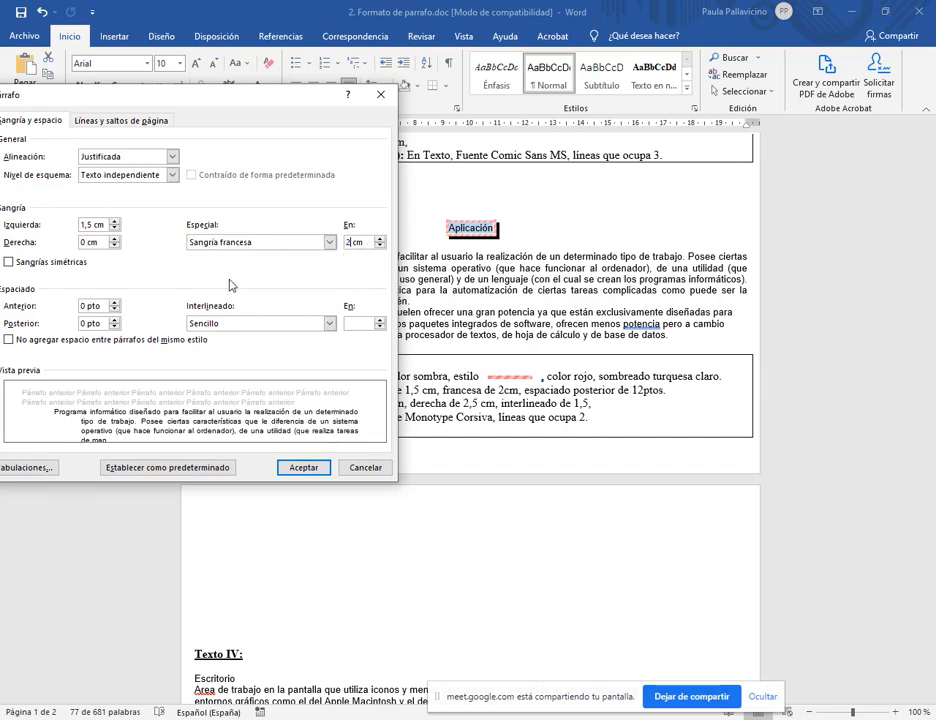
- Apply the hanging indent settings to the first paragraph of Texto III
{"action": "left_click", "coordinate": [304, 467]}
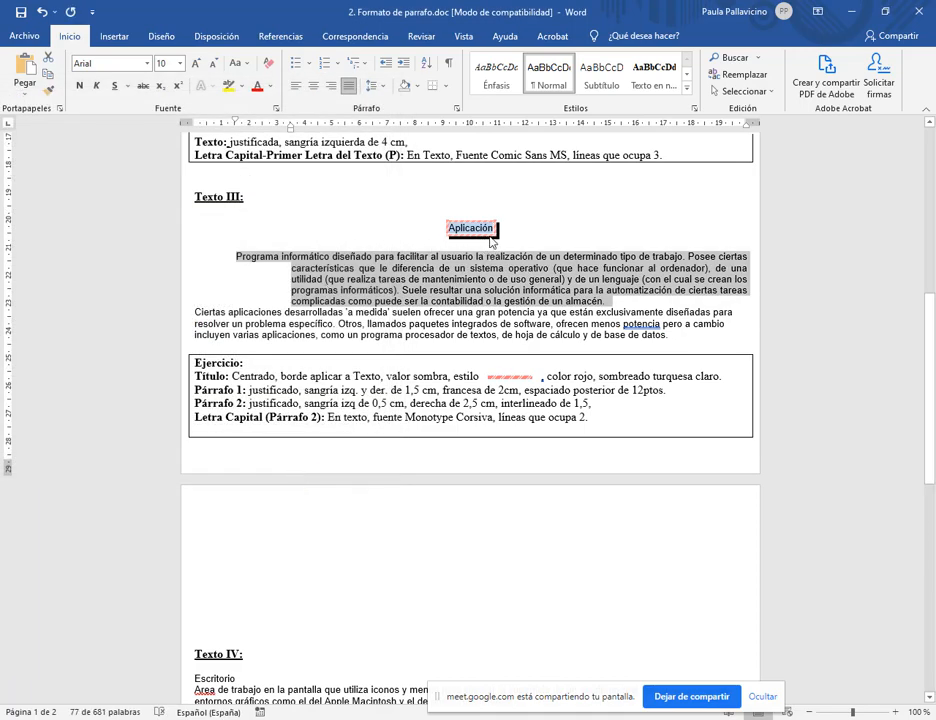
{"action": "scroll", "coordinate": [485, 263], "scroll_direction": "down", "scroll_amount": 1}
{"action": "scroll", "coordinate": [485, 248], "scroll_direction": "up", "scroll_amount": 9}
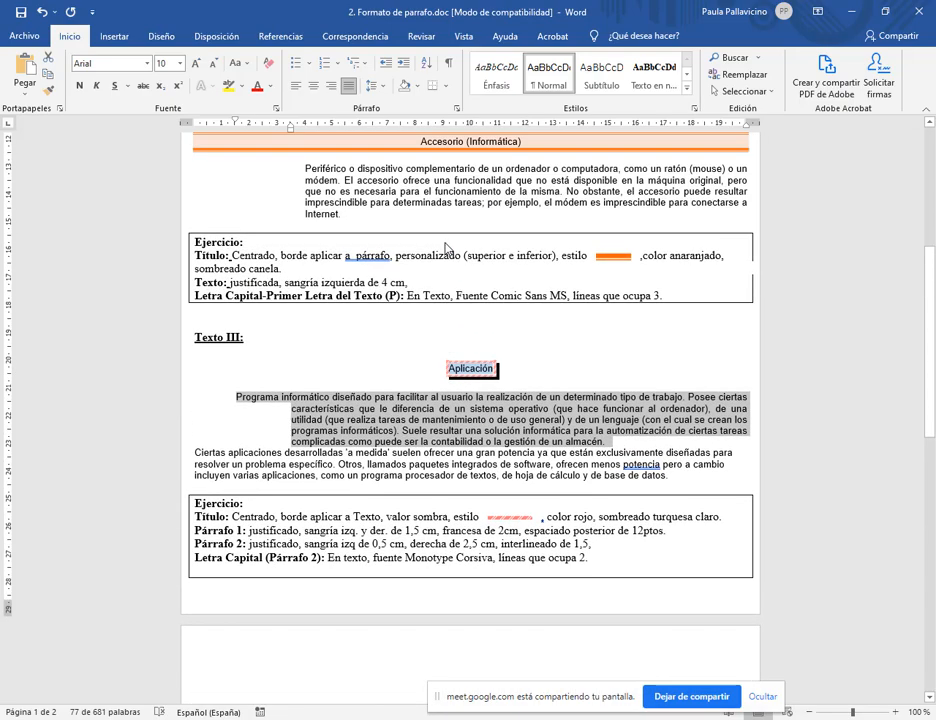
{"action": "scroll", "coordinate": [449, 246], "scroll_direction": "up", "scroll_amount": 1}
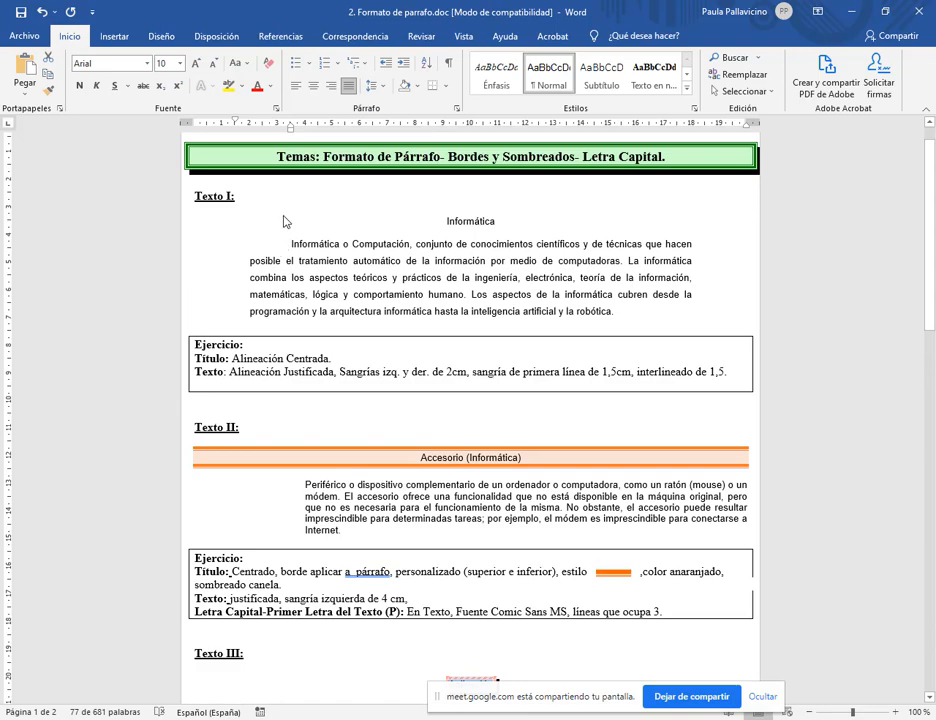
{"action": "scroll", "coordinate": [283, 225], "scroll_direction": "down", "scroll_amount": 3}
{"action": "scroll", "coordinate": [283, 225], "scroll_direction": "down", "scroll_amount": 3}
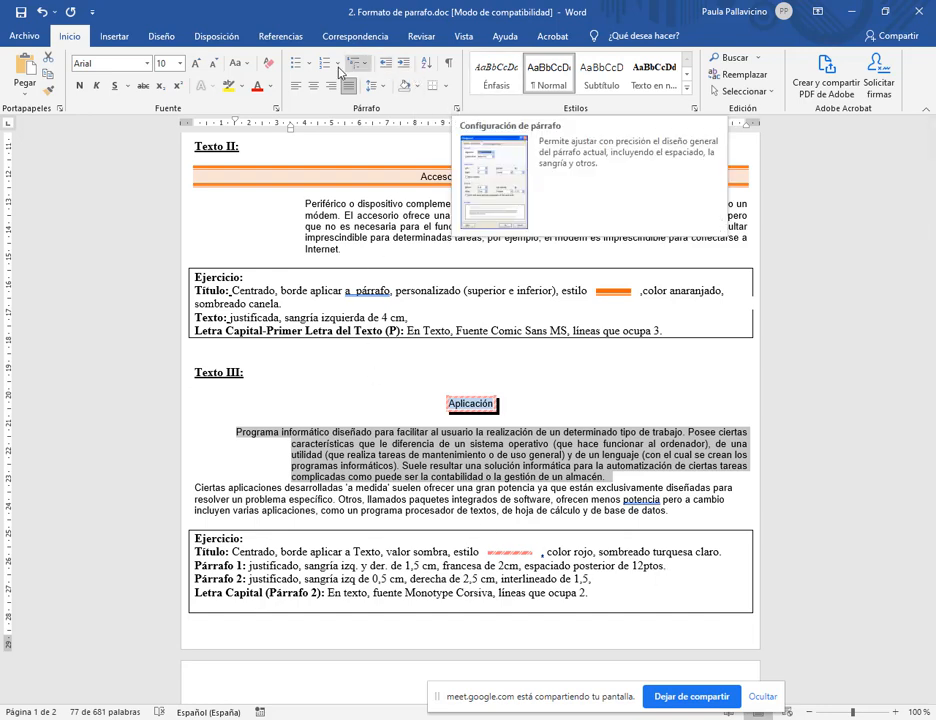
- Set the spacing after (Posterior) the first paragraph of Texto III to 12 pto
{"action": "left_click", "coordinate": [457, 109]}
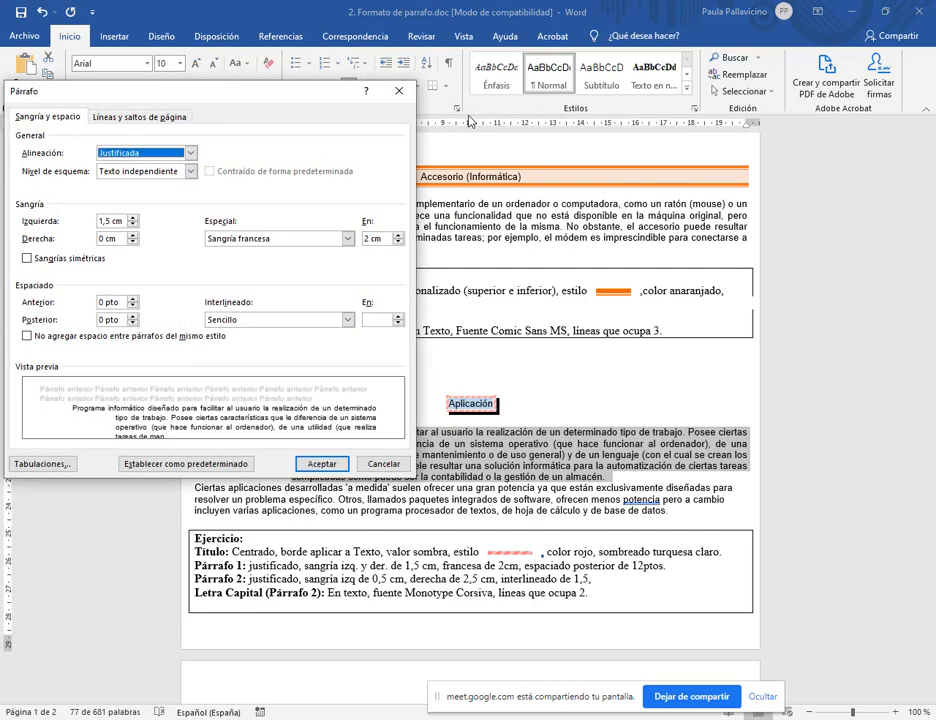
{"action": "left_click_drag", "start_coordinate": [259, 102], "coordinate": [606, 46]}
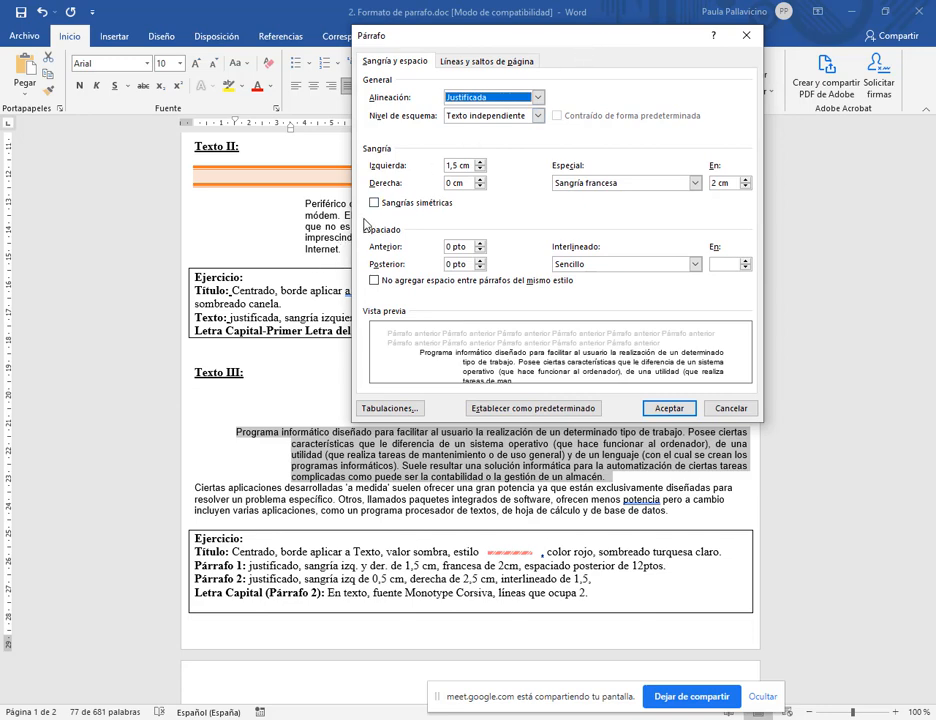
{"action": "mouse_move", "coordinate": [365, 222]}
{"action": "left_mouse_down"}
{"action": "mouse_move", "coordinate": [439, 255]}
{"action": "mouse_move", "coordinate": [752, 274]}
{"action": "mouse_move", "coordinate": [755, 287]}
{"action": "left_mouse_up"}
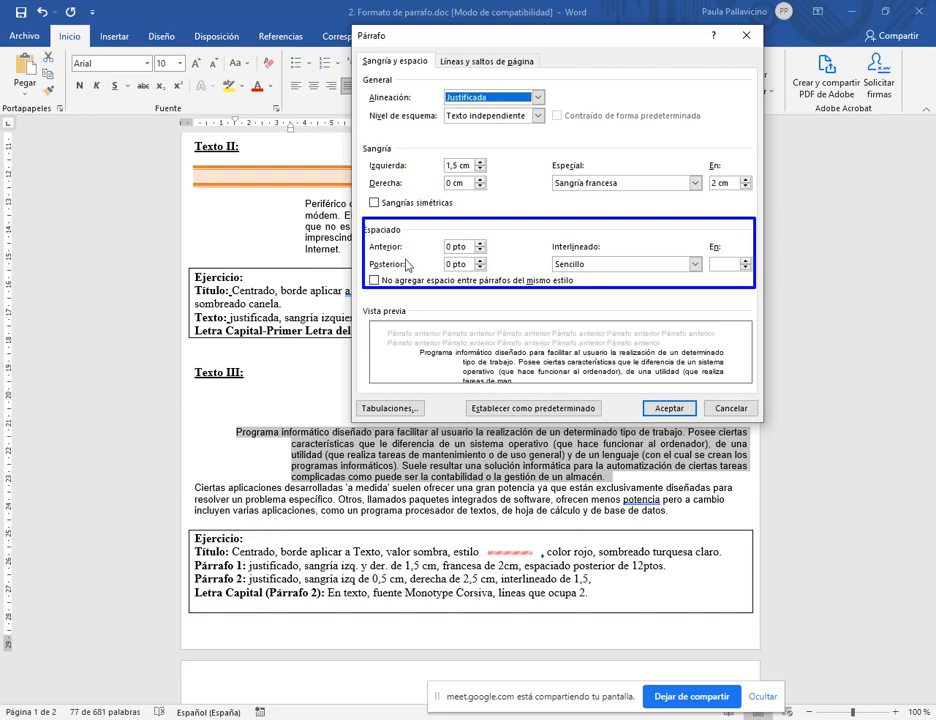
{"action": "key", "text": "Escape"}
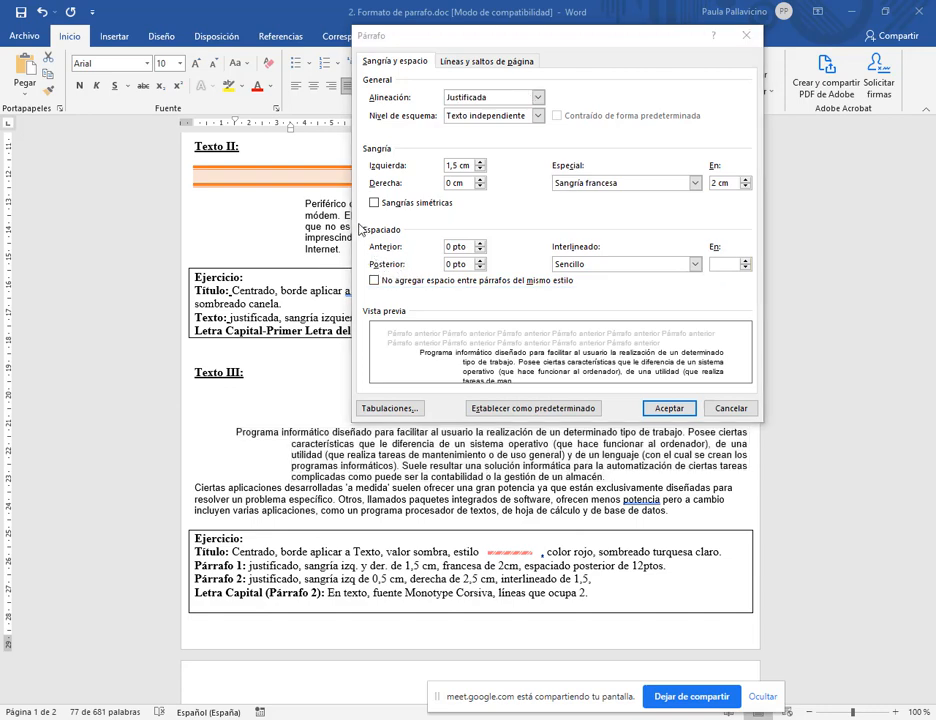
{"action": "mouse_move", "coordinate": [361, 230]}
{"action": "left_mouse_down"}
{"action": "mouse_move", "coordinate": [547, 271]}
{"action": "mouse_move", "coordinate": [757, 291]}
{"action": "mouse_move", "coordinate": [412, 268]}
{"action": "mouse_move", "coordinate": [422, 280]}
{"action": "left_mouse_up"}
{"action": "mouse_move", "coordinate": [546, 237]}
{"action": "left_mouse_down"}
{"action": "mouse_move", "coordinate": [722, 275]}
{"action": "mouse_move", "coordinate": [706, 281]}
{"action": "left_mouse_up"}
{"action": "left_click", "coordinate": [447, 266]}
{"action": "left_click", "coordinate": [451, 264]}
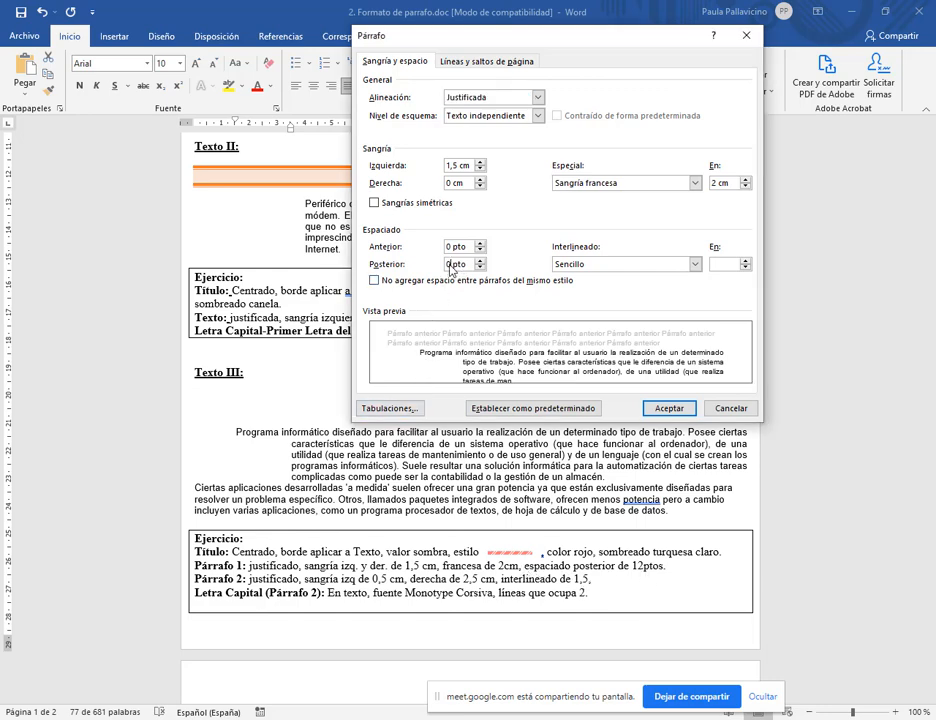
{"action": "type", "text": "12"}
{"action": "left_click", "coordinate": [686, 409]}
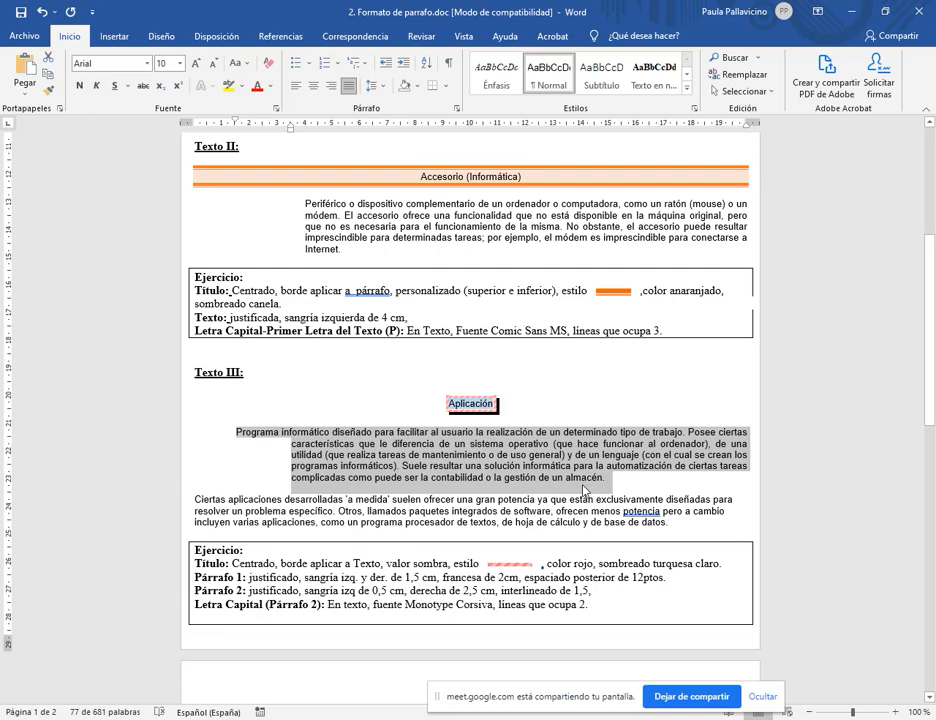
- Justify the second paragraph of Texto III and set its left indent to 0,5 cm
{"action": "left_click", "coordinate": [303, 494]}
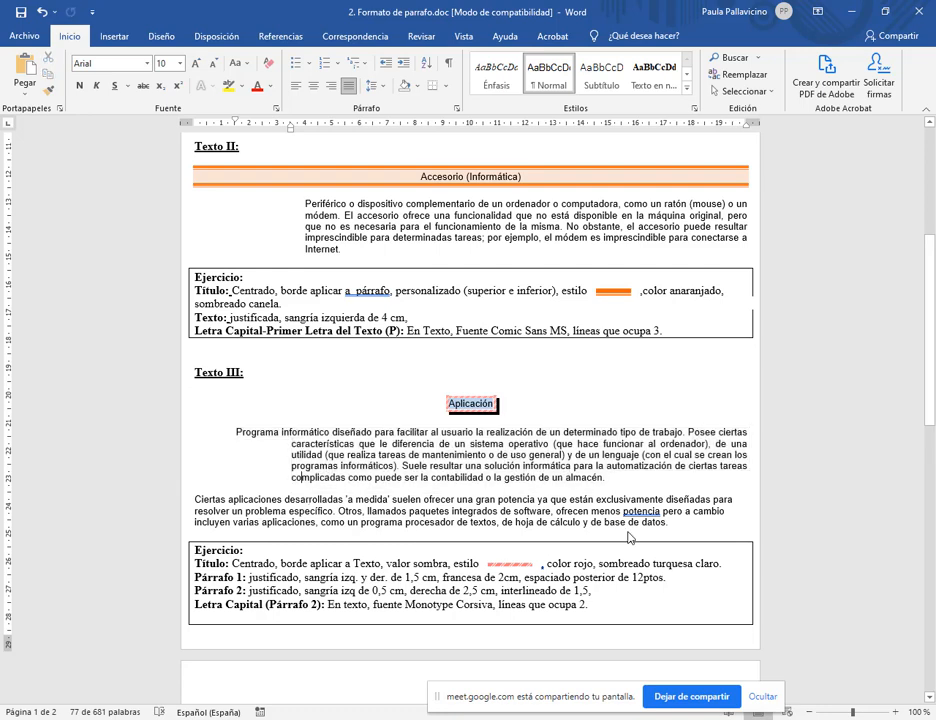
{"action": "left_click_drag", "start_coordinate": [677, 528], "coordinate": [196, 499]}
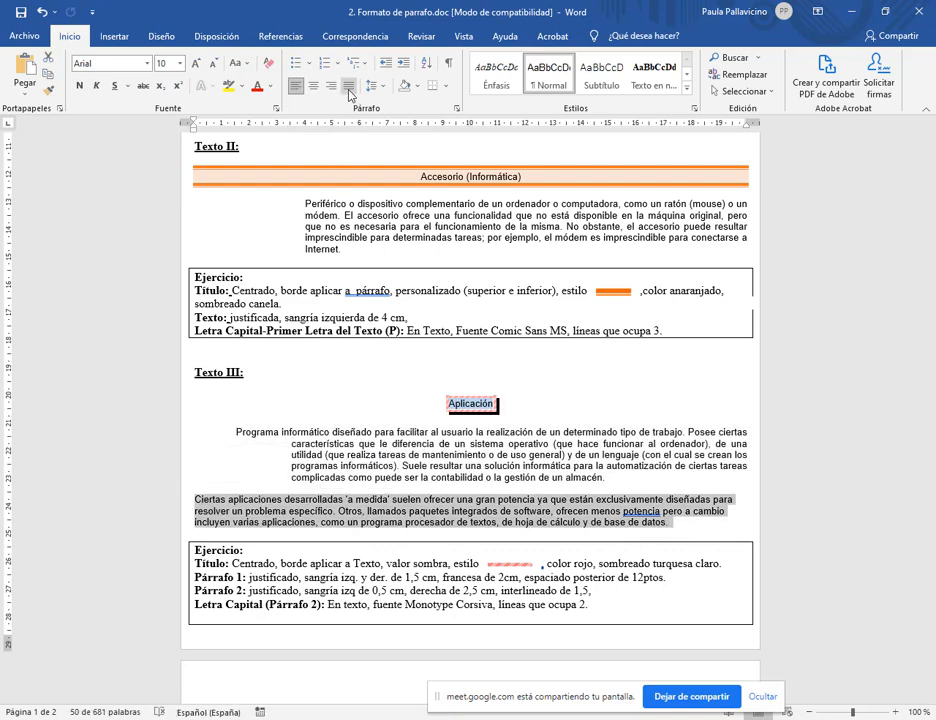
{"action": "key", "text": "ctrl+j"}
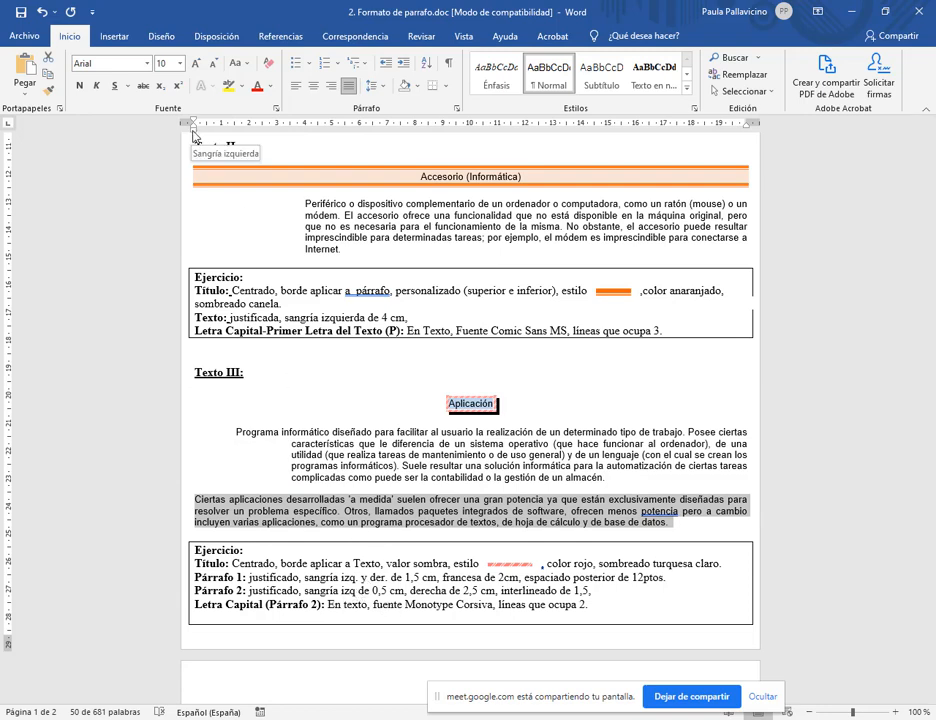
{"action": "left_click_drag", "start_coordinate": [193, 127], "coordinate": [207, 127]}
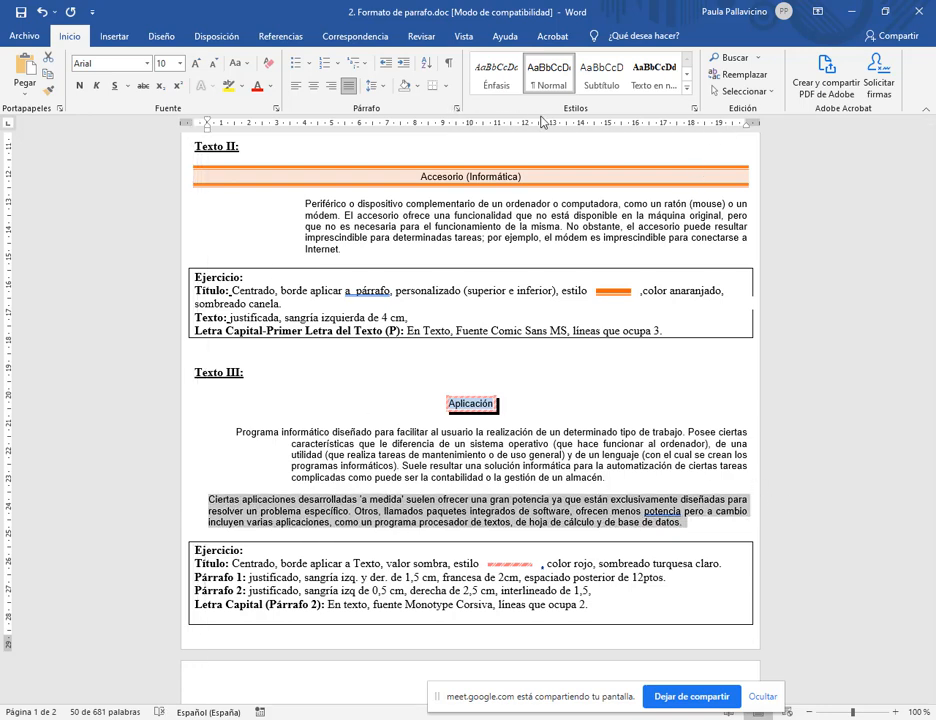
- Set the second paragraph's right indent to 2,5 cm and its line spacing to 1,5
{"action": "mouse_move", "coordinate": [748, 127]}
{"action": "left_mouse_down"}
{"action": "mouse_move", "coordinate": [677, 132]}
{"action": "mouse_move", "coordinate": [747, 131]}
{"action": "left_mouse_up"}
{"action": "left_click", "coordinate": [456, 107]}
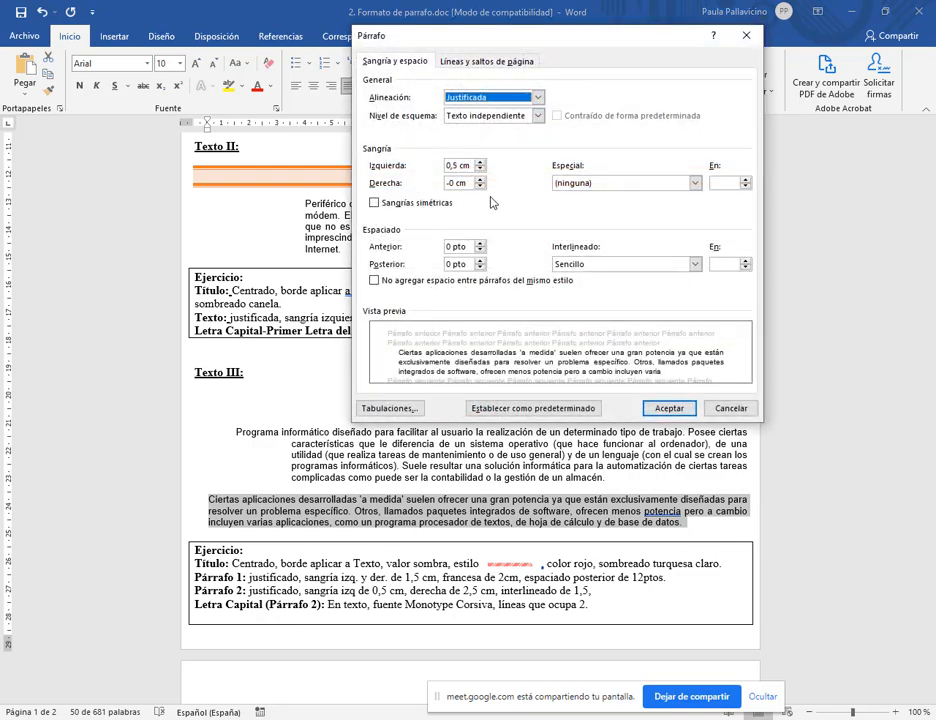
{"action": "left_click_drag", "start_coordinate": [456, 184], "coordinate": [435, 184]}
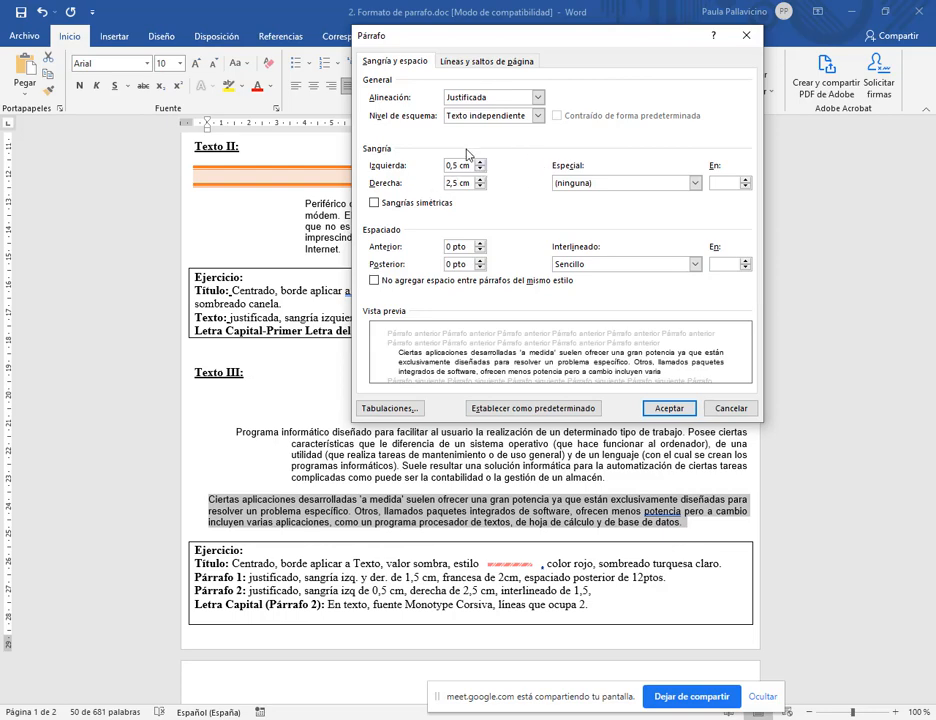
{"action": "left_click", "coordinate": [670, 410]}
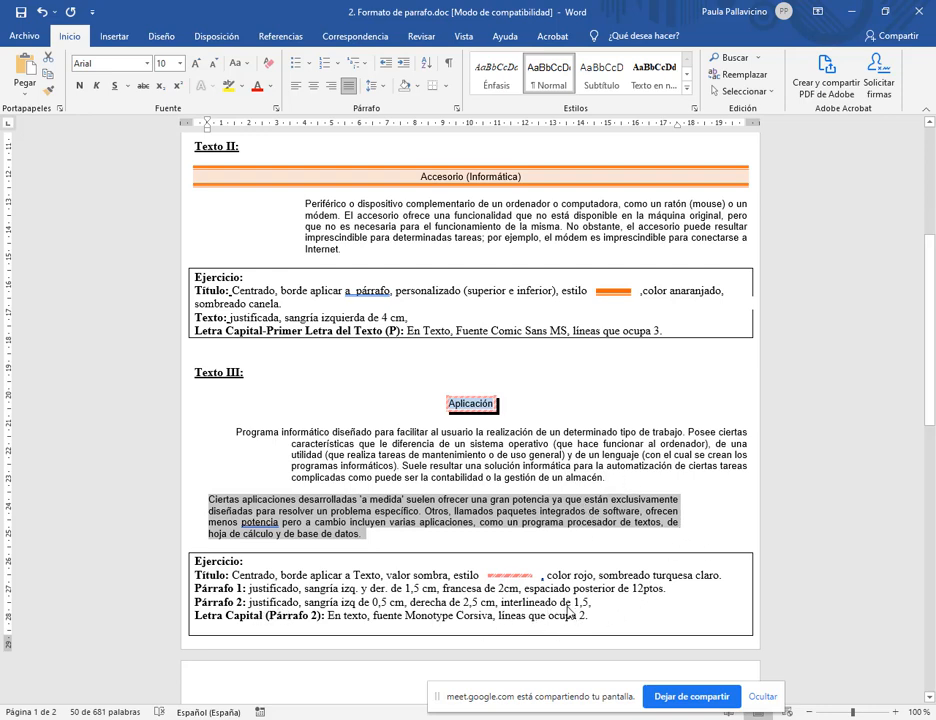
{"action": "left_click", "coordinate": [381, 90]}
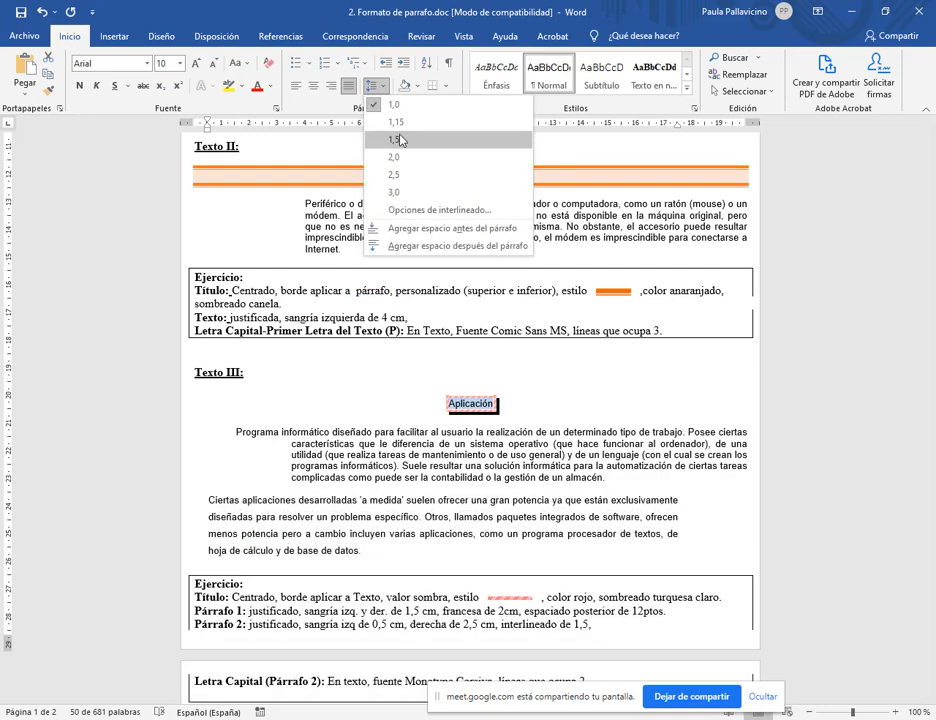
{"action": "left_click", "coordinate": [400, 140]}
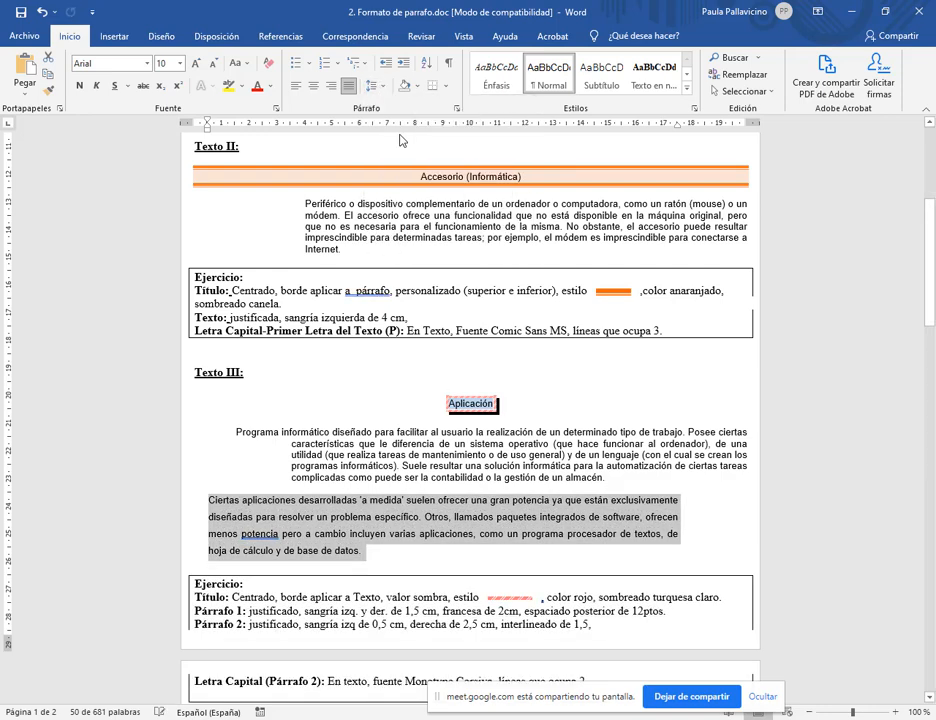
- Delete a blank line between the Texto I exercise box and the Texto II heading
{"action": "scroll", "coordinate": [462, 430], "scroll_direction": "down", "scroll_amount": 1}
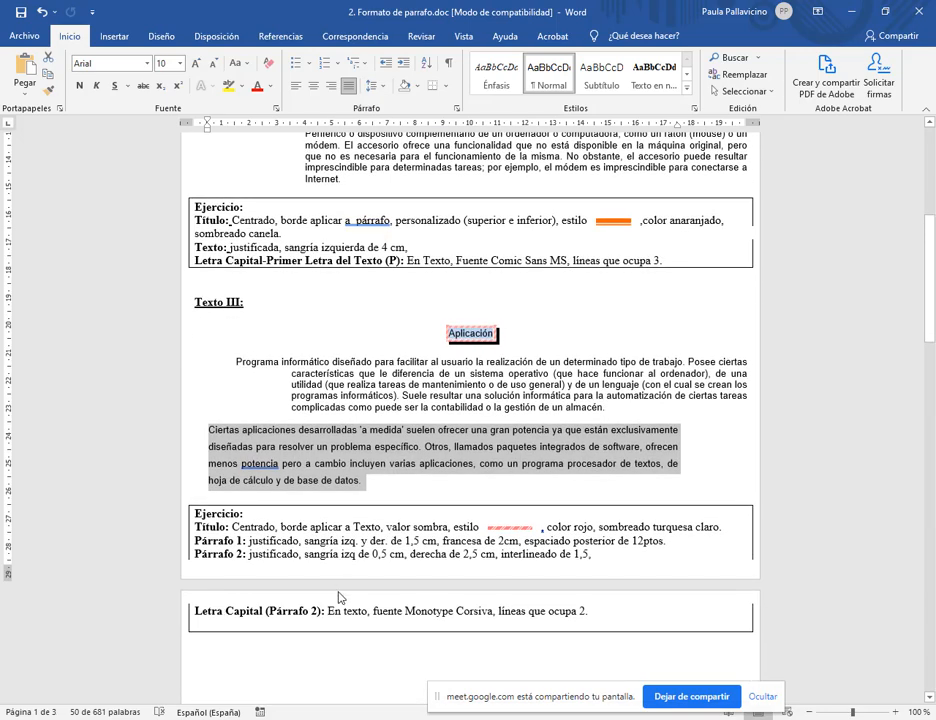
{"action": "left_click", "coordinate": [480, 620]}
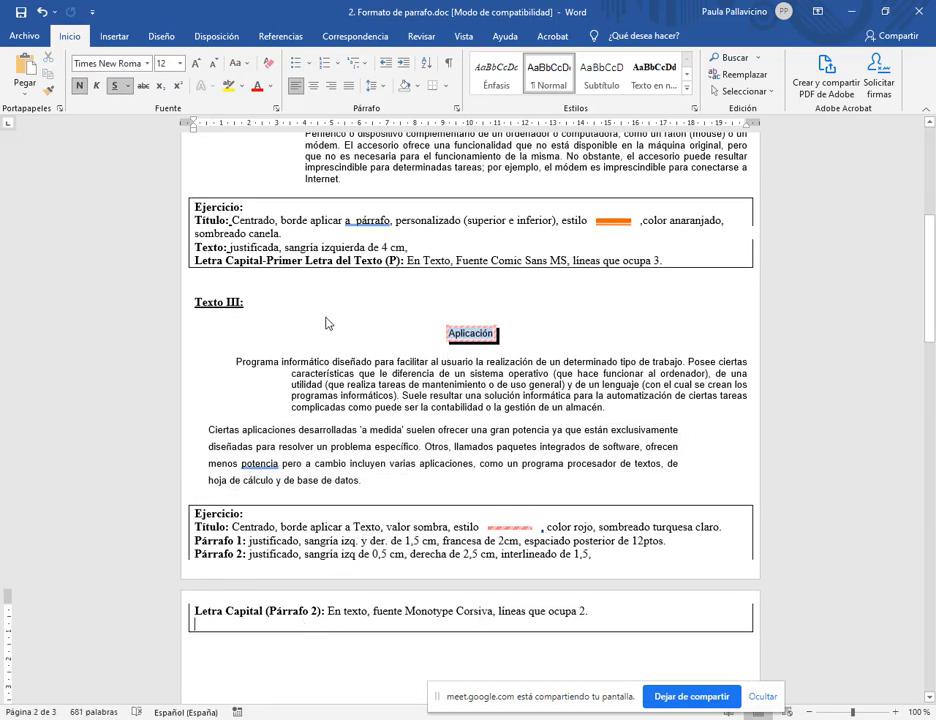
{"action": "scroll", "coordinate": [347, 303], "scroll_direction": "up", "scroll_amount": 4}
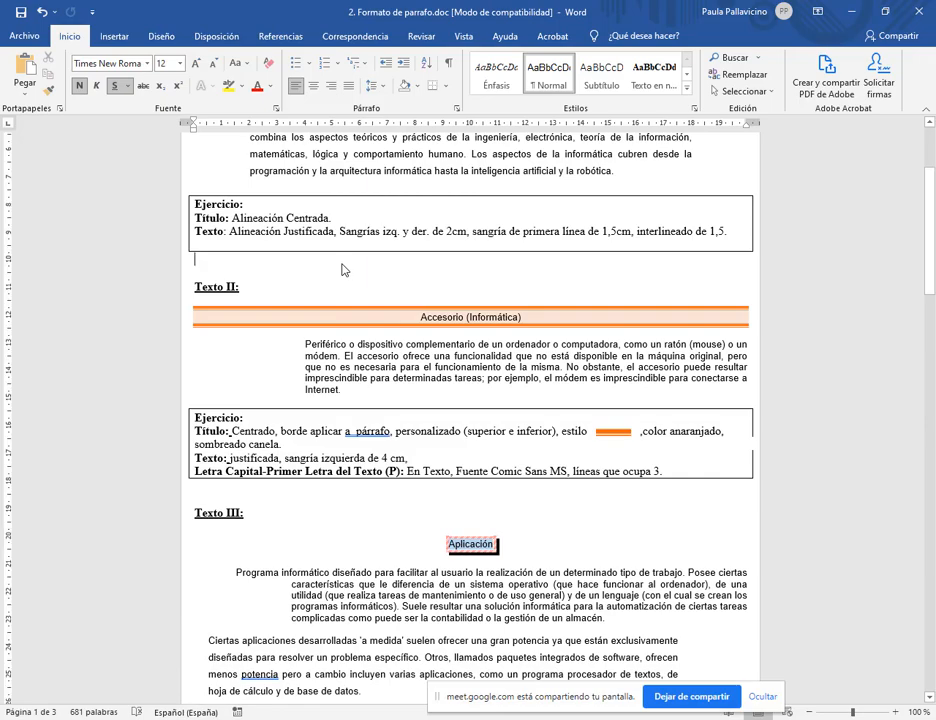
{"action": "scroll", "coordinate": [341, 272], "scroll_direction": "up", "scroll_amount": 3}
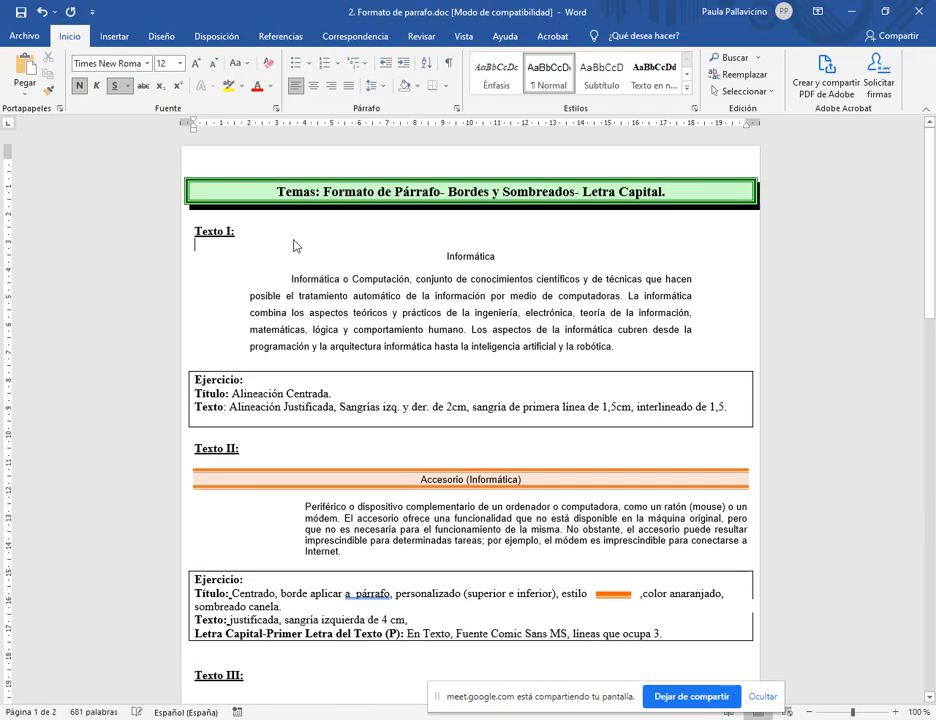
{"action": "left_click", "coordinate": [351, 250]}
{"action": "scroll", "coordinate": [370, 315], "scroll_direction": "down", "scroll_amount": 9}
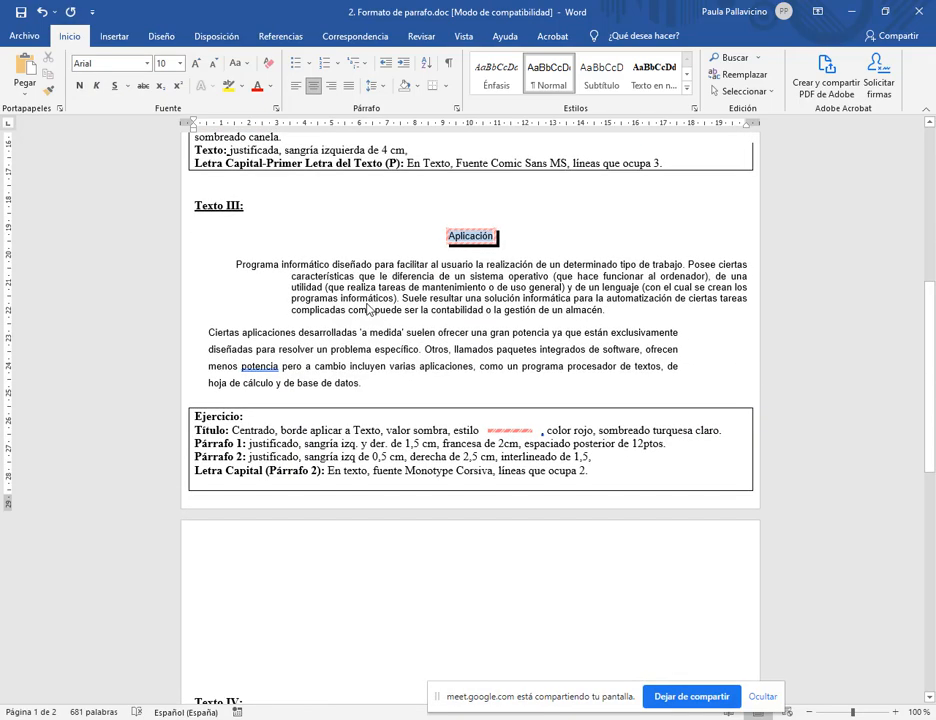
- Delete the extra blank lines above the Texto IV heading on the second page
{"action": "scroll", "coordinate": [368, 309], "scroll_direction": "down", "scroll_amount": 1}
{"action": "left_click", "coordinate": [340, 480]}
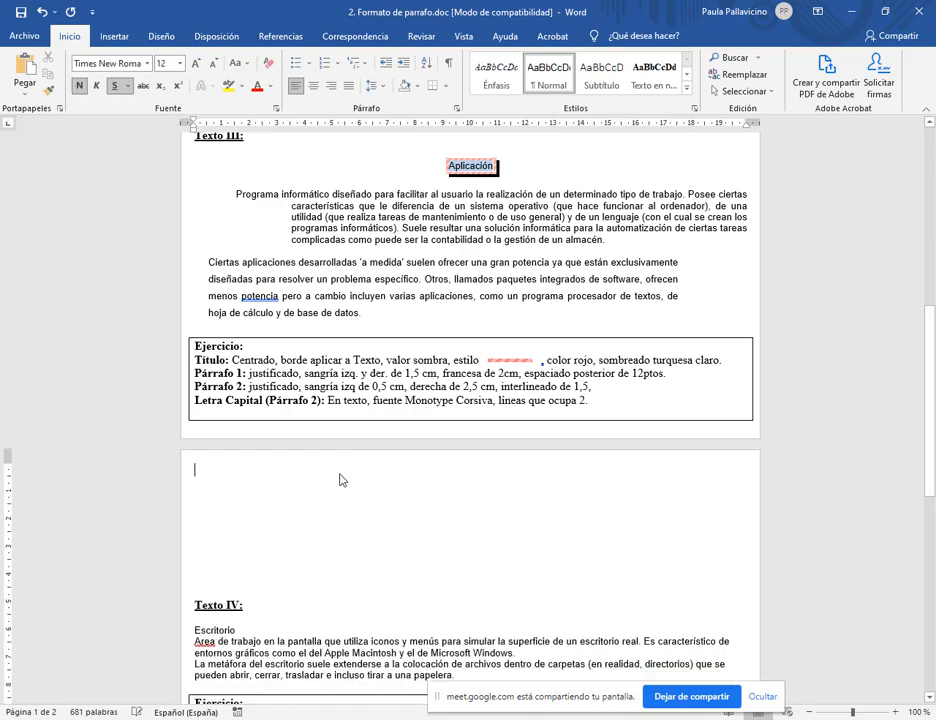
{"action": "key", "text": "Delete"}
{"action": "key", "text": "Delete"}
{"action": "key", "text": "Delete"}
{"action": "key", "text": "Delete"}
{"action": "key", "text": "Delete"}
{"action": "key", "text": "Delete"}
{"action": "key", "text": "Delete"}
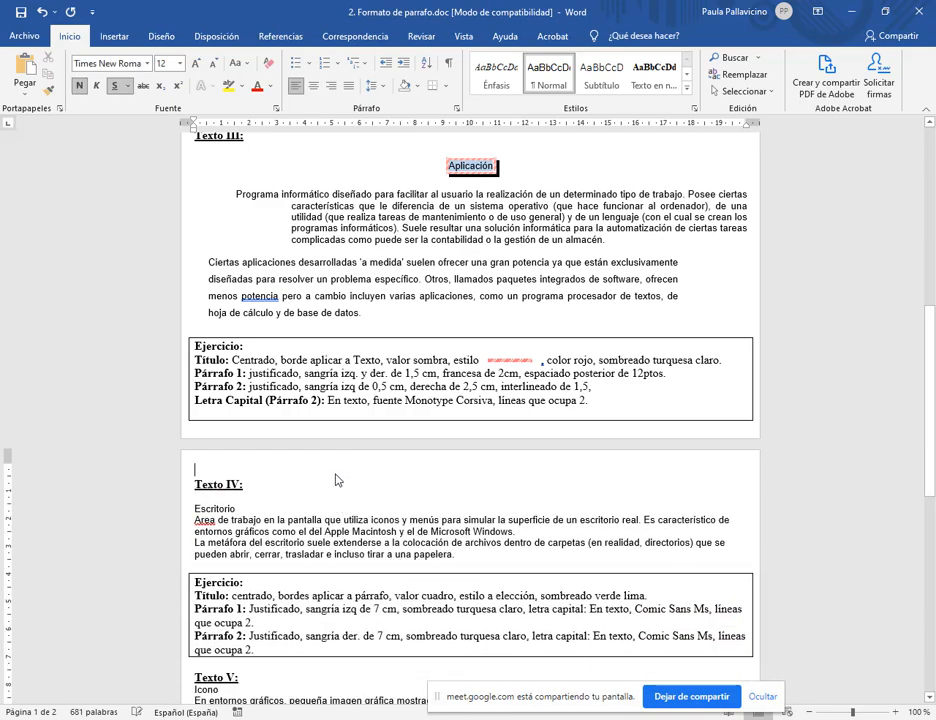
- Read the drop cap instruction in the Texto III exercise box and look over the drop cap positions available for paragraph 2
{"action": "scroll", "coordinate": [340, 450], "scroll_direction": "up", "scroll_amount": 1}
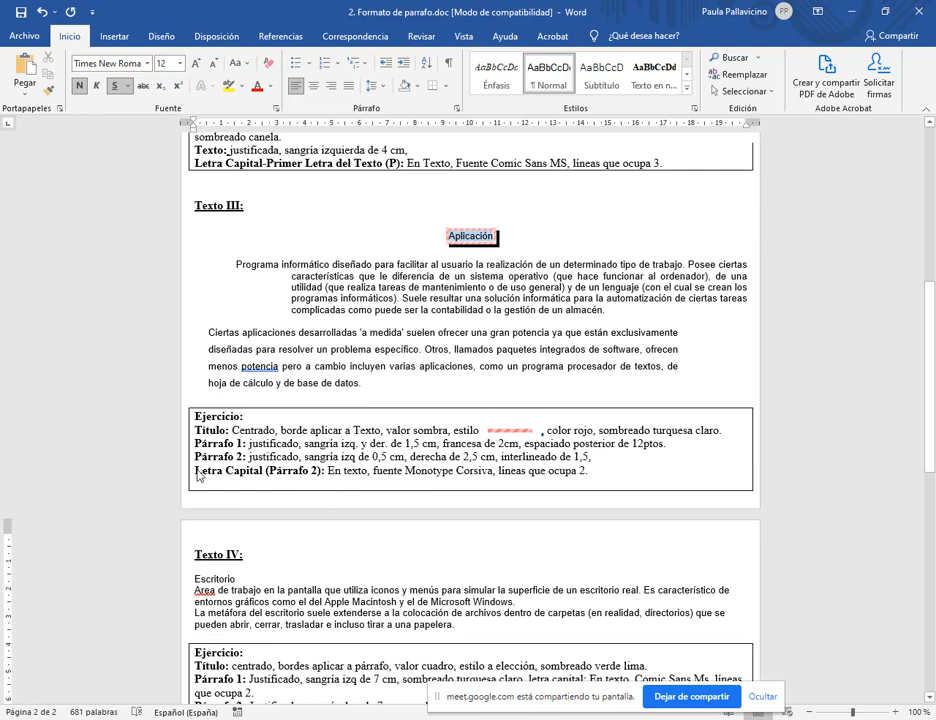
{"action": "left_click_drag", "start_coordinate": [197, 472], "coordinate": [492, 478]}
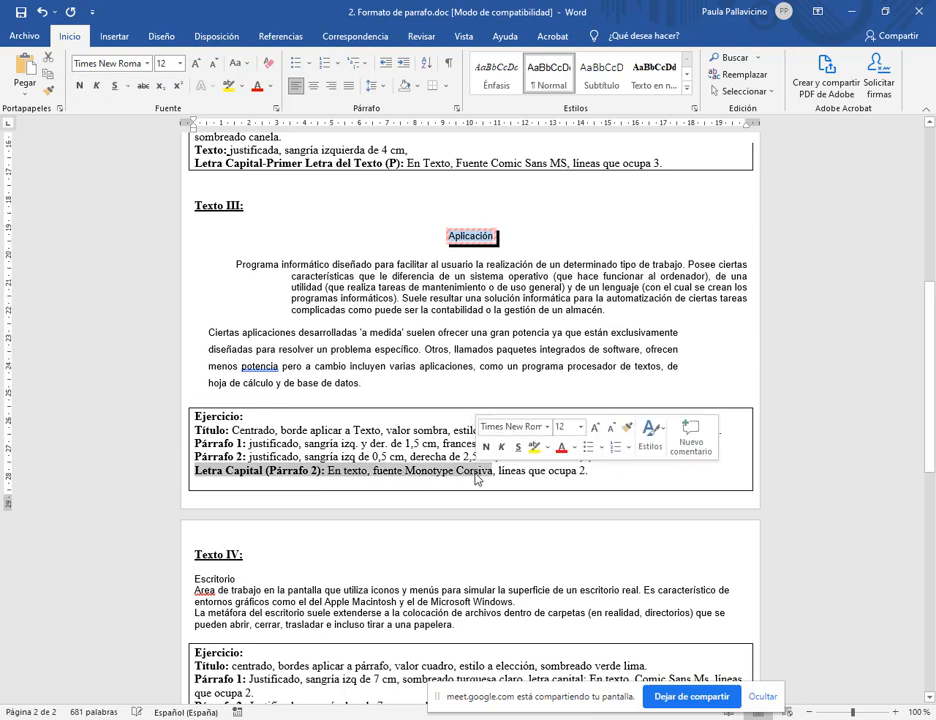
{"action": "left_click", "coordinate": [458, 487]}
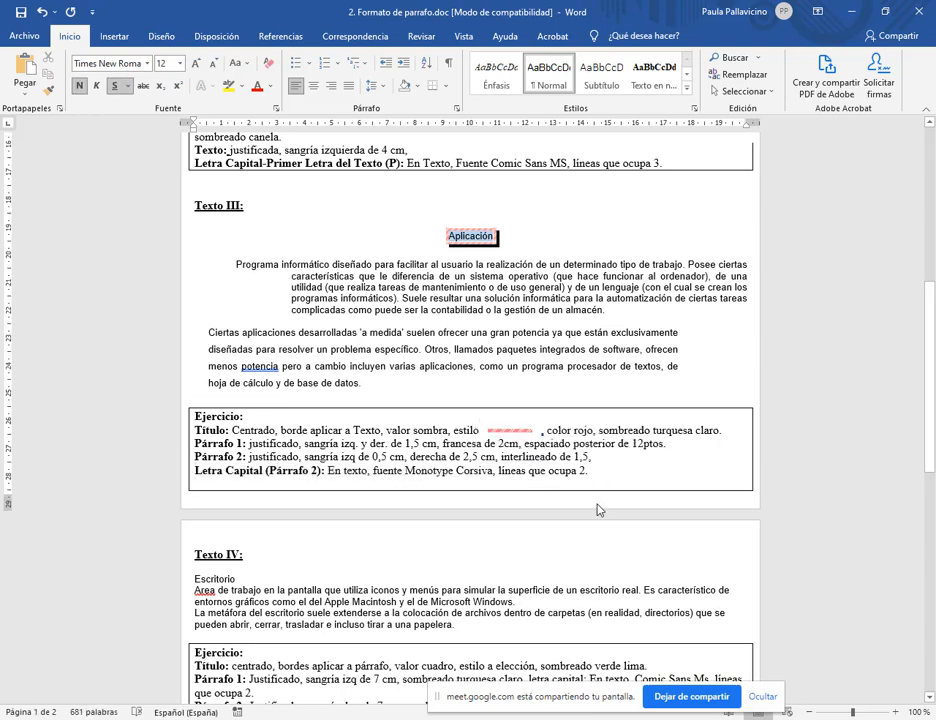
{"action": "left_click", "coordinate": [212, 334]}
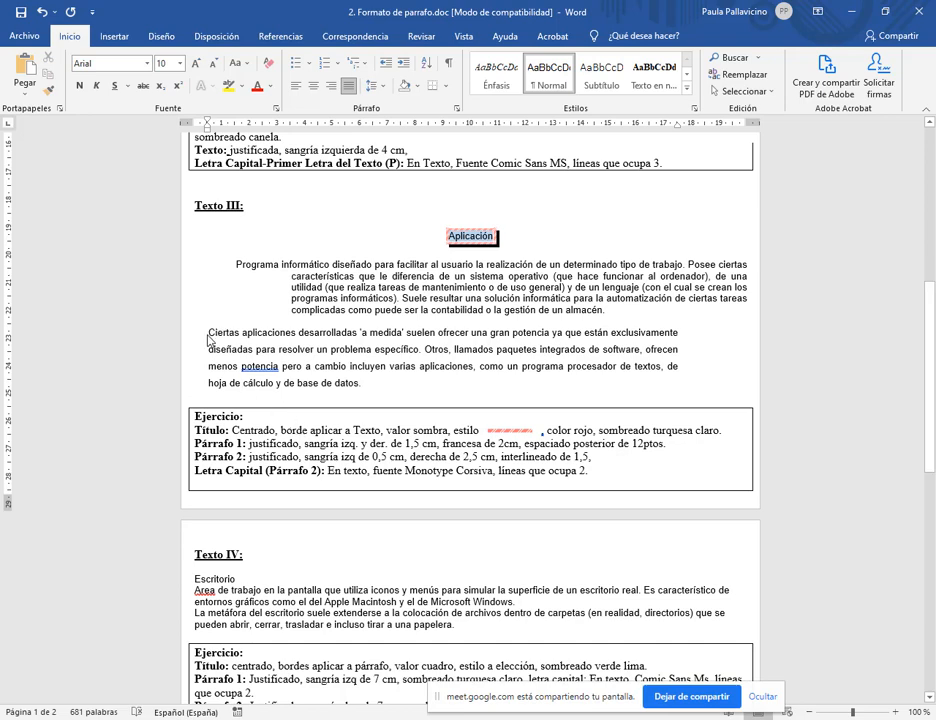
{"action": "left_click_drag", "start_coordinate": [213, 338], "coordinate": [207, 338]}
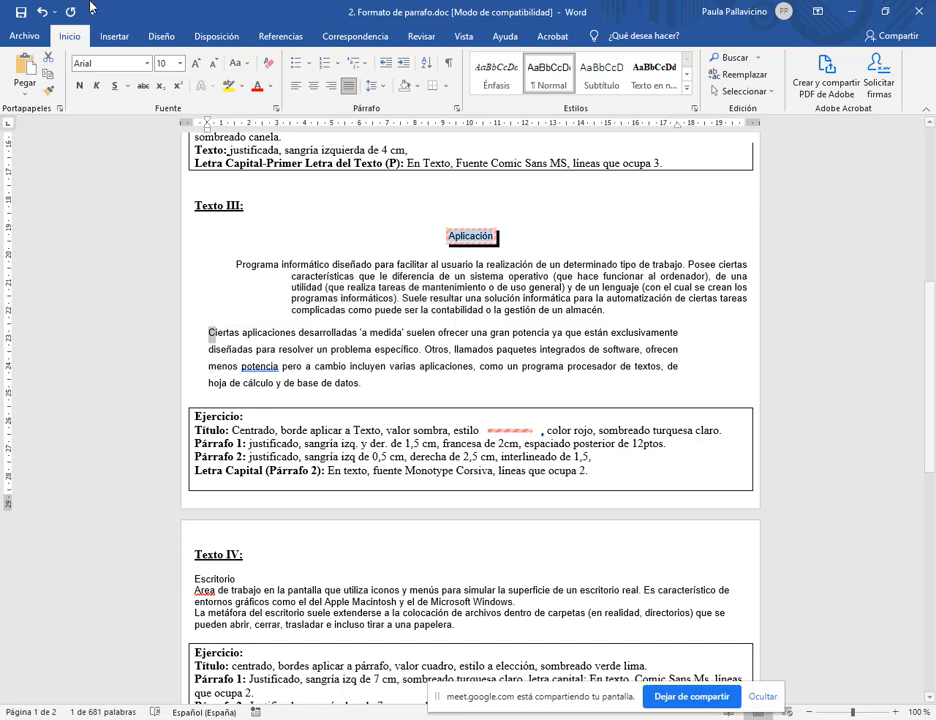
{"action": "left_click", "coordinate": [208, 333]}
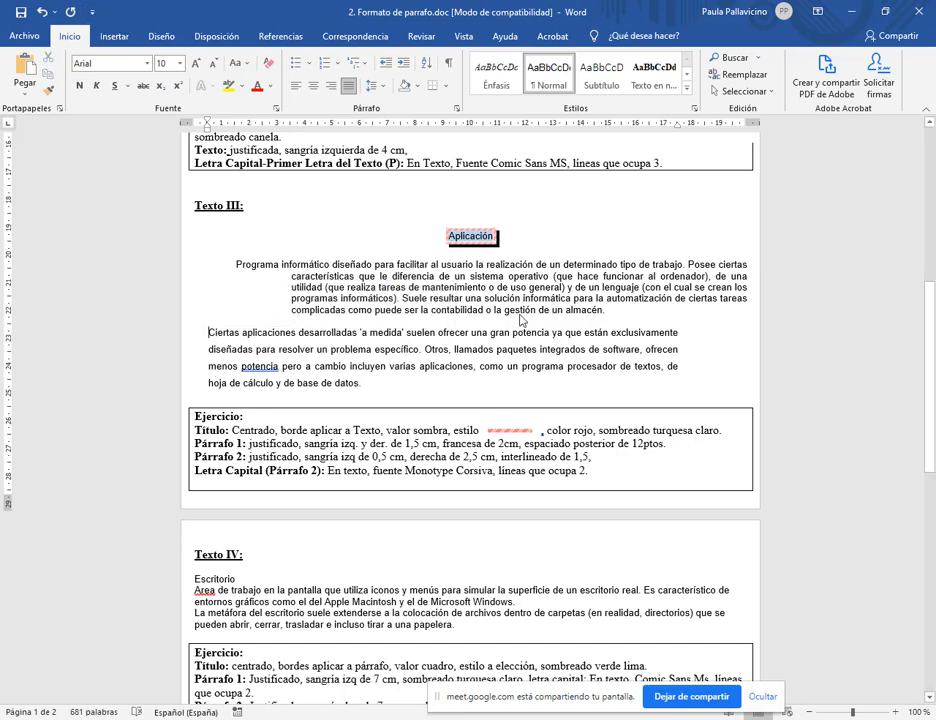
{"action": "left_click", "coordinate": [114, 37]}
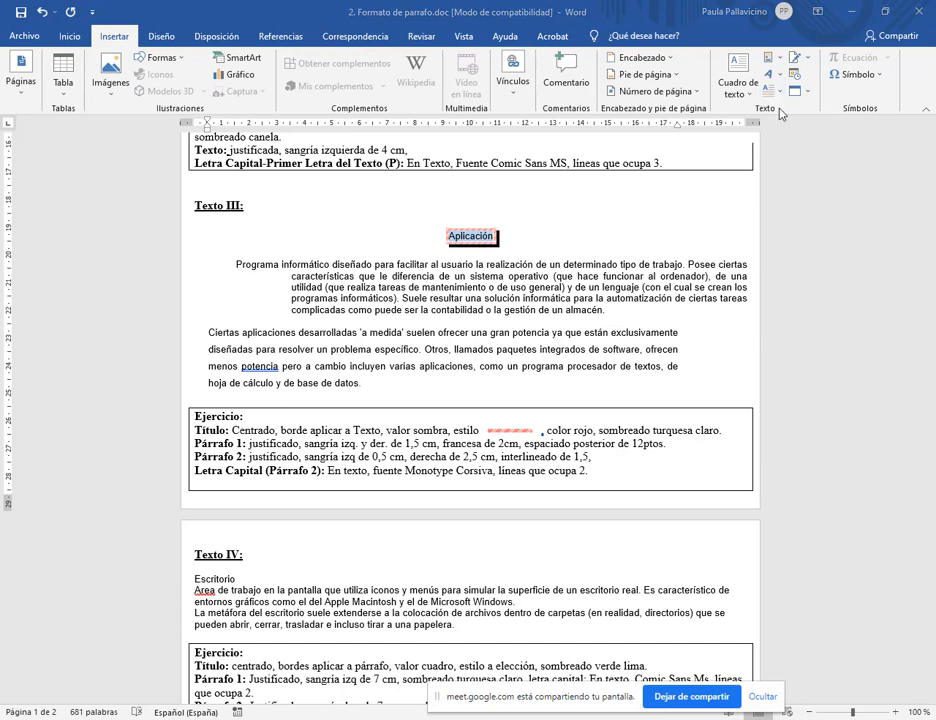
{"action": "left_click", "coordinate": [775, 90]}
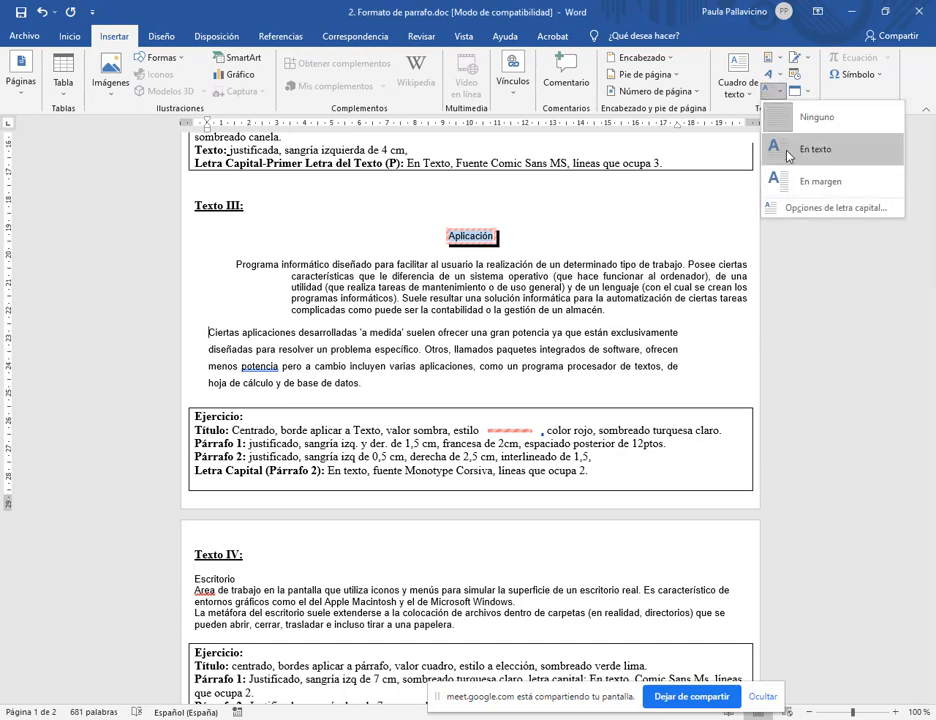
{"action": "left_click", "coordinate": [891, 271]}
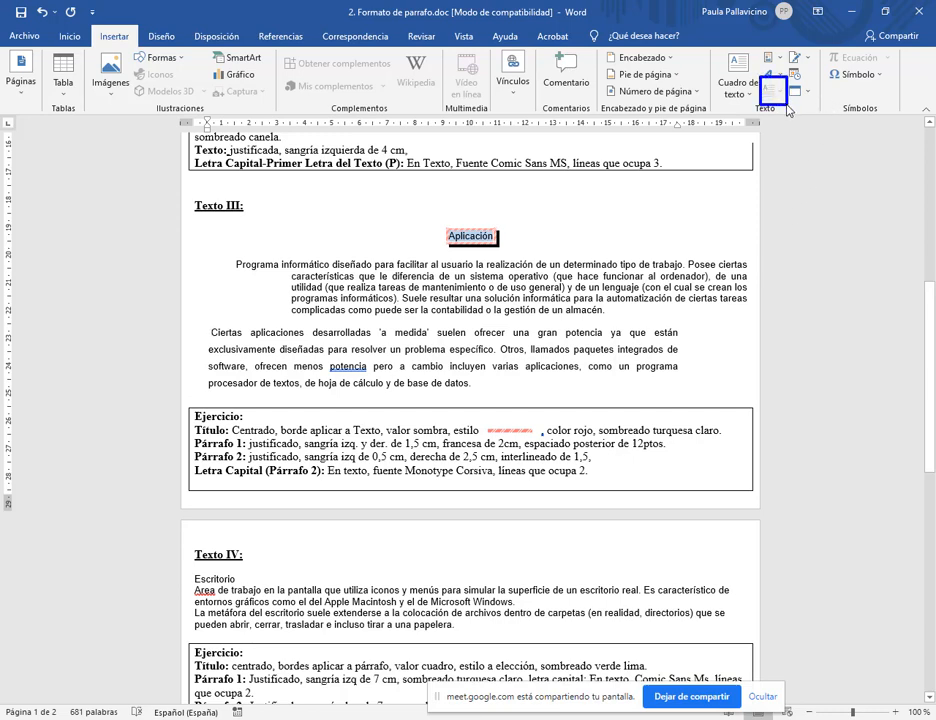
- Delete the stray space before "Ciertas" at the start of the second paragraph of Texto III
{"action": "double_click", "coordinate": [216, 338]}
{"action": "left_click", "coordinate": [217, 339]}
{"action": "double_click", "coordinate": [218, 340]}
{"action": "left_click", "coordinate": [221, 336]}
{"action": "double_click", "coordinate": [221, 336]}
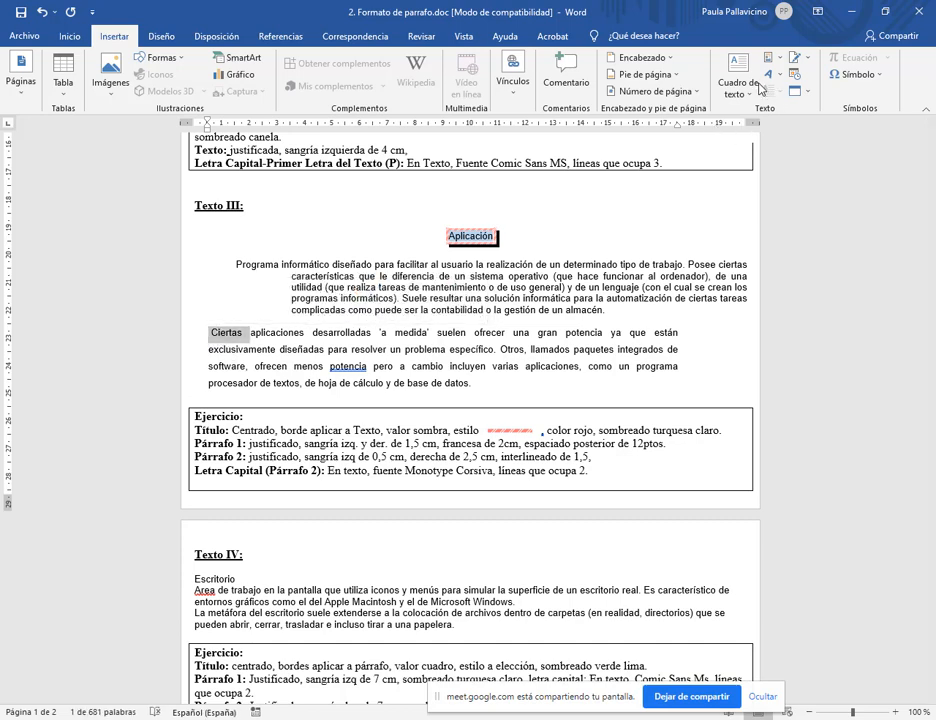
{"action": "left_click", "coordinate": [220, 336]}
{"action": "double_click", "coordinate": [212, 335]}
{"action": "left_click", "coordinate": [211, 337]}
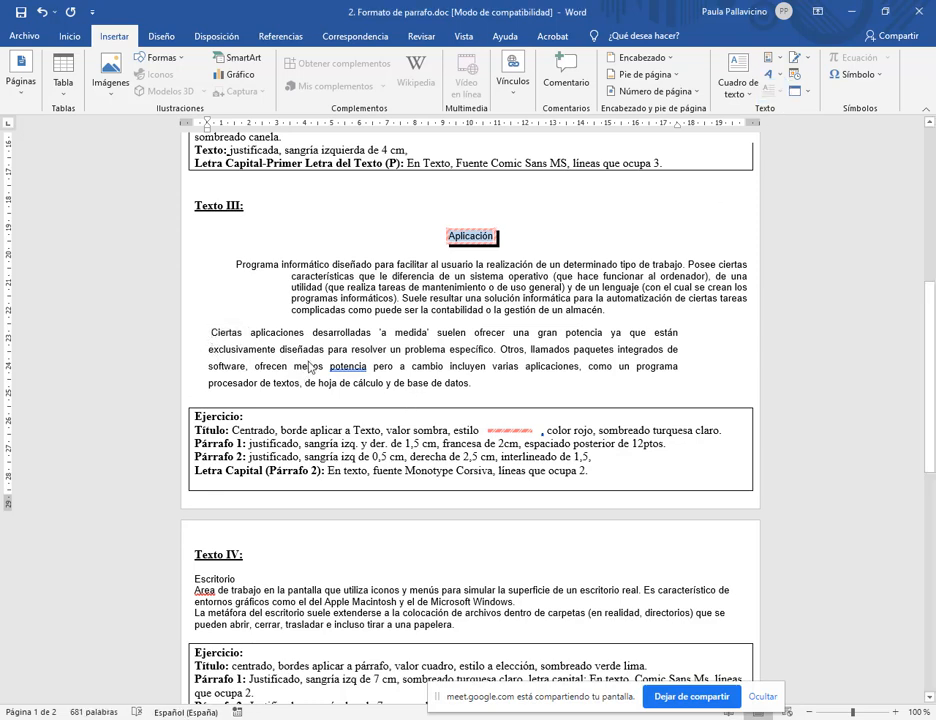
{"action": "key", "text": "BackSpace"}
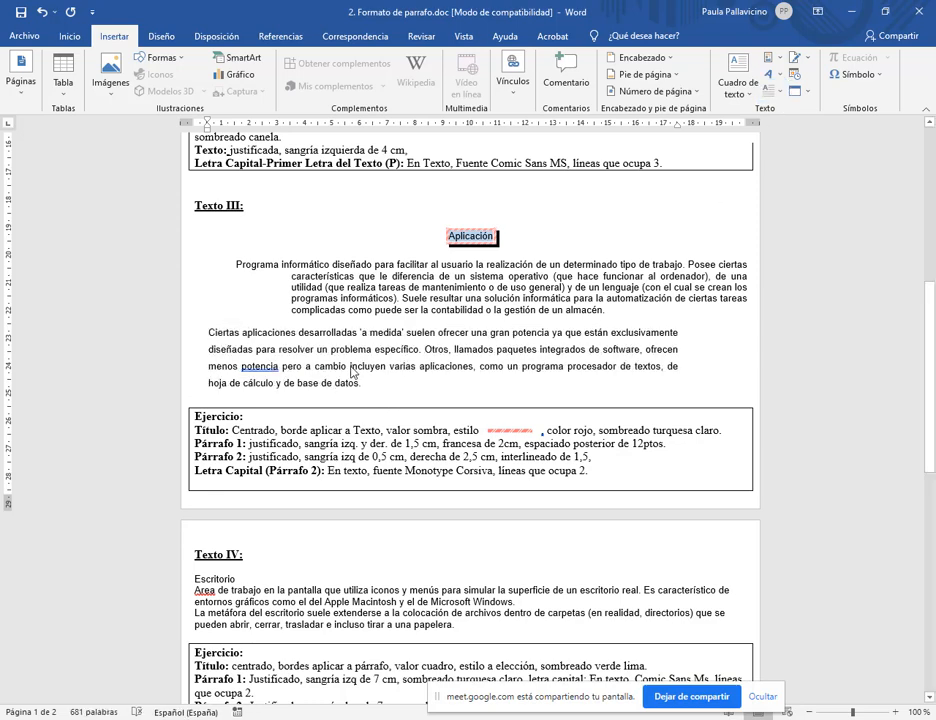
- Try the default in-text drop cap on the initial C of the second paragraph and undo it
{"action": "left_click_drag", "start_coordinate": [208, 333], "coordinate": [216, 333]}
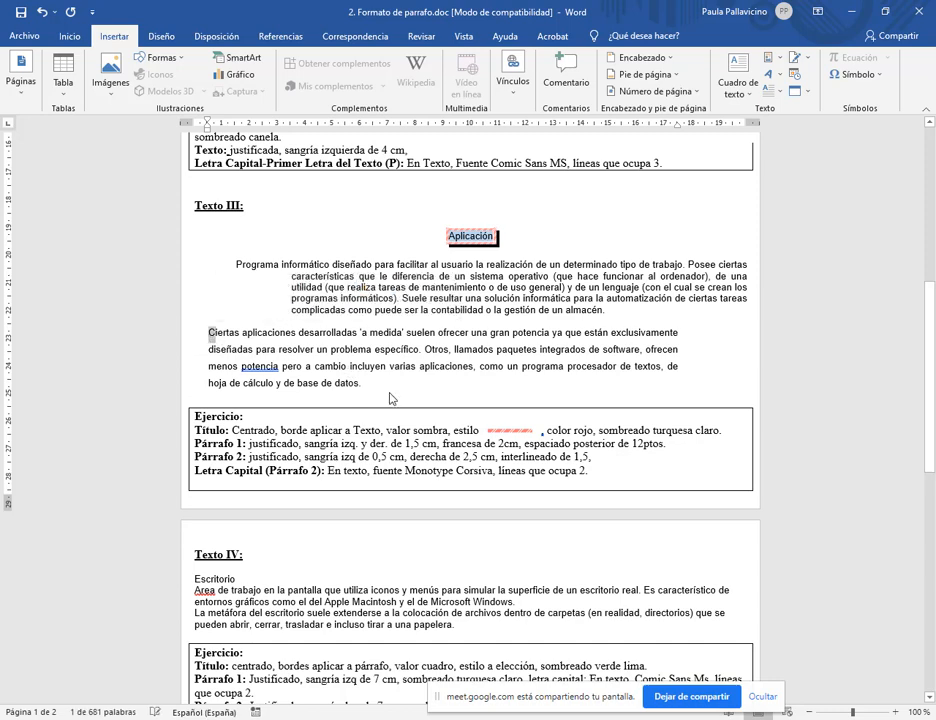
{"action": "left_click", "coordinate": [774, 94]}
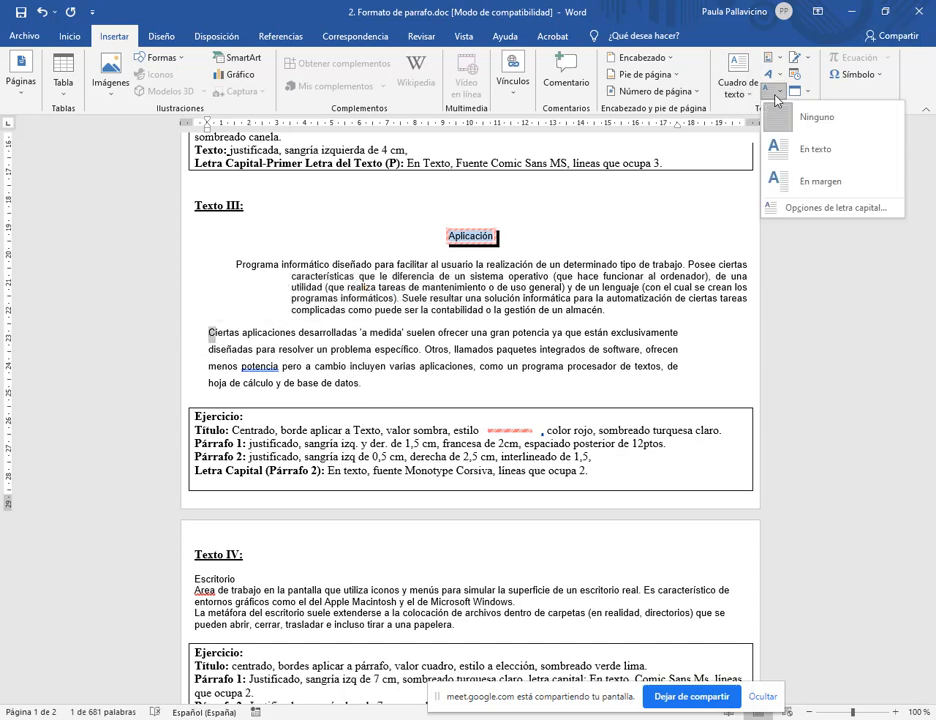
{"action": "left_click", "coordinate": [797, 152]}
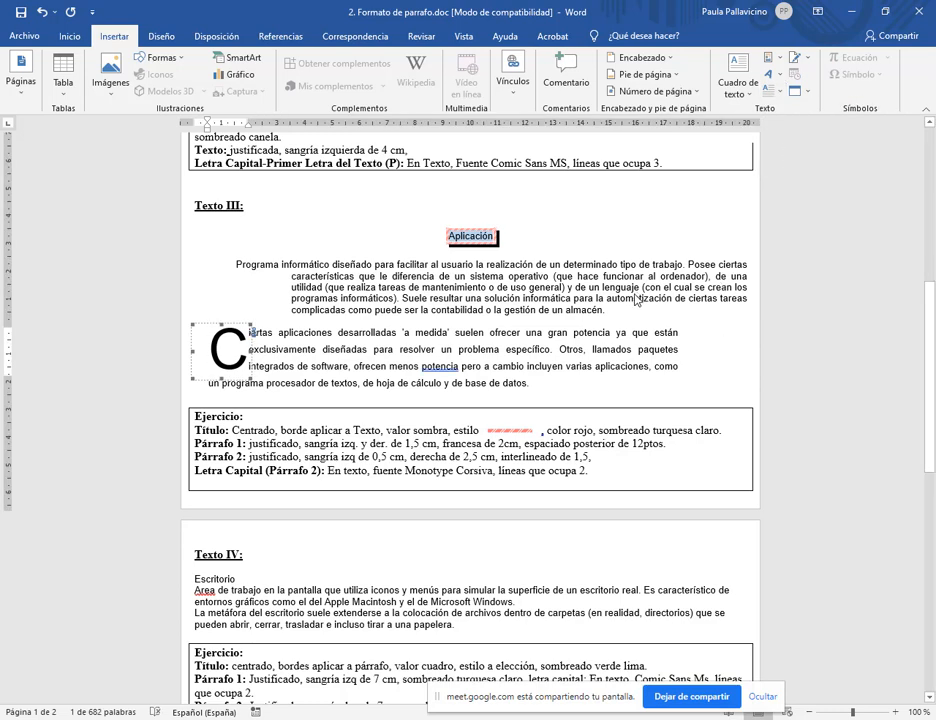
{"action": "left_click", "coordinate": [262, 383]}
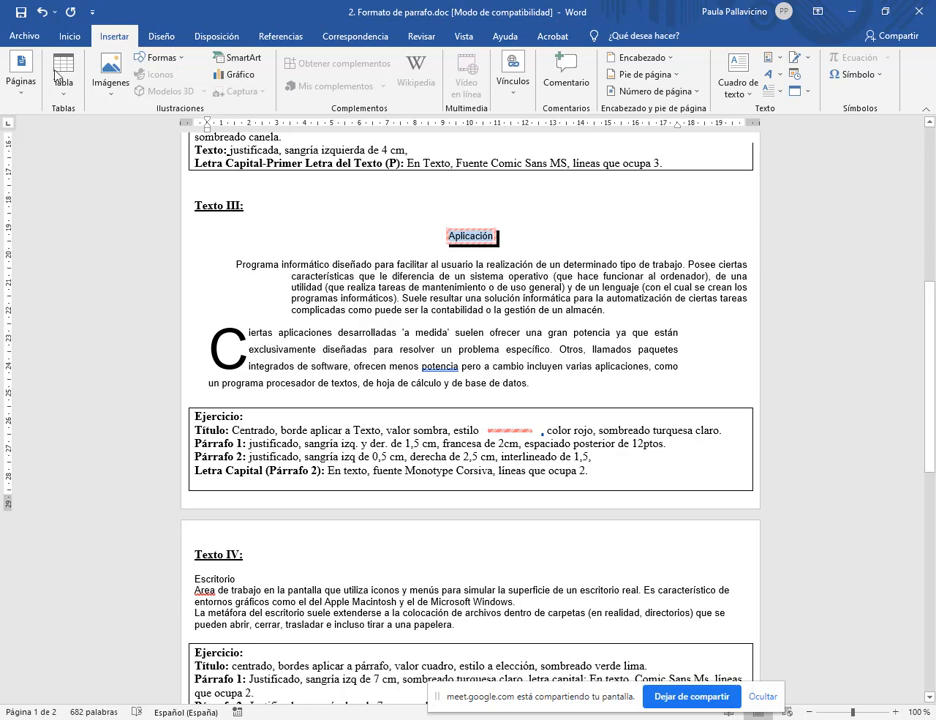
{"action": "left_click", "coordinate": [42, 12]}
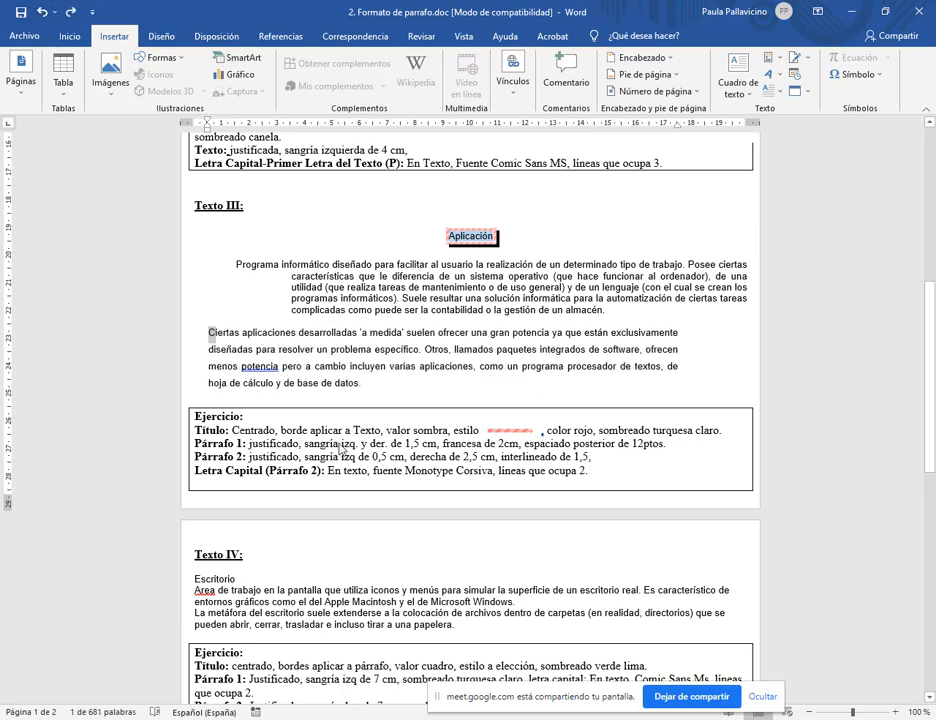
- Open the drop cap options for the initial C of the second paragraph and choose the En texto position
{"action": "left_click", "coordinate": [780, 90]}
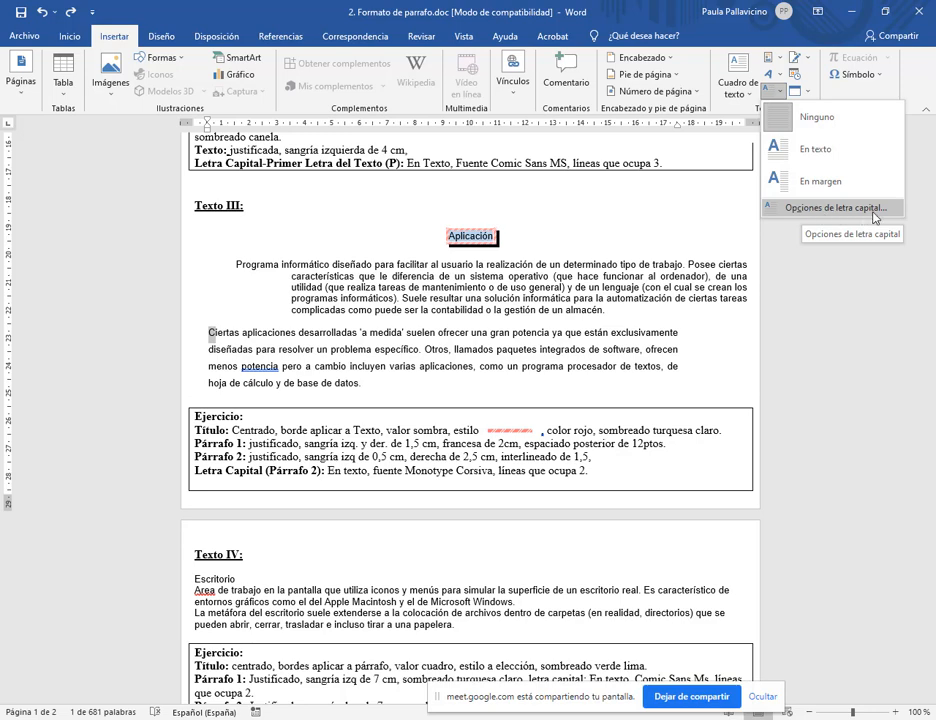
{"action": "left_click", "coordinate": [872, 209]}
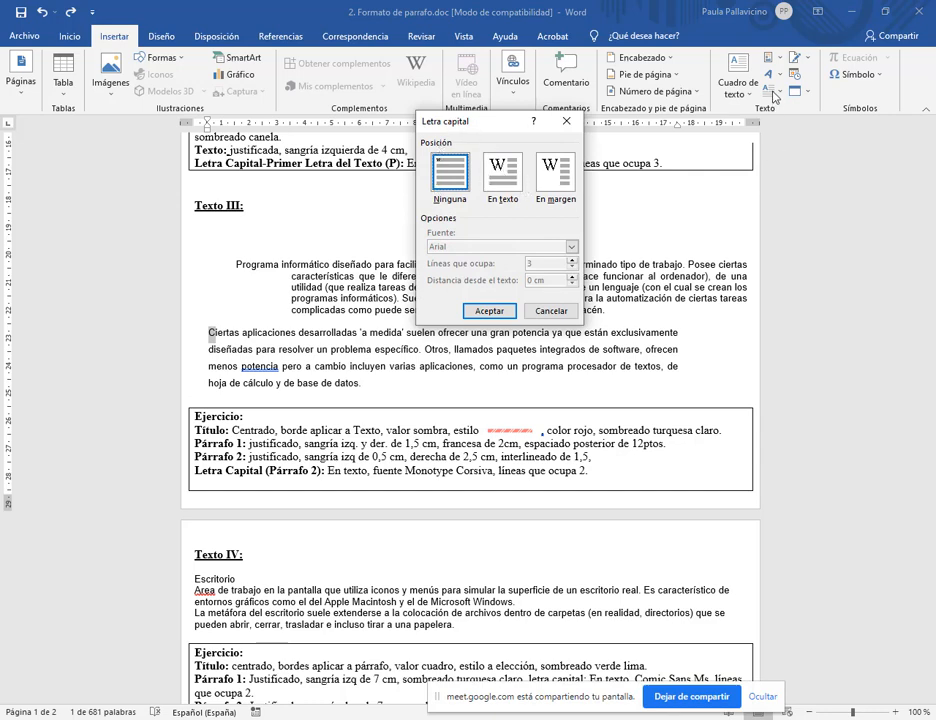
{"action": "left_click", "coordinate": [508, 186]}
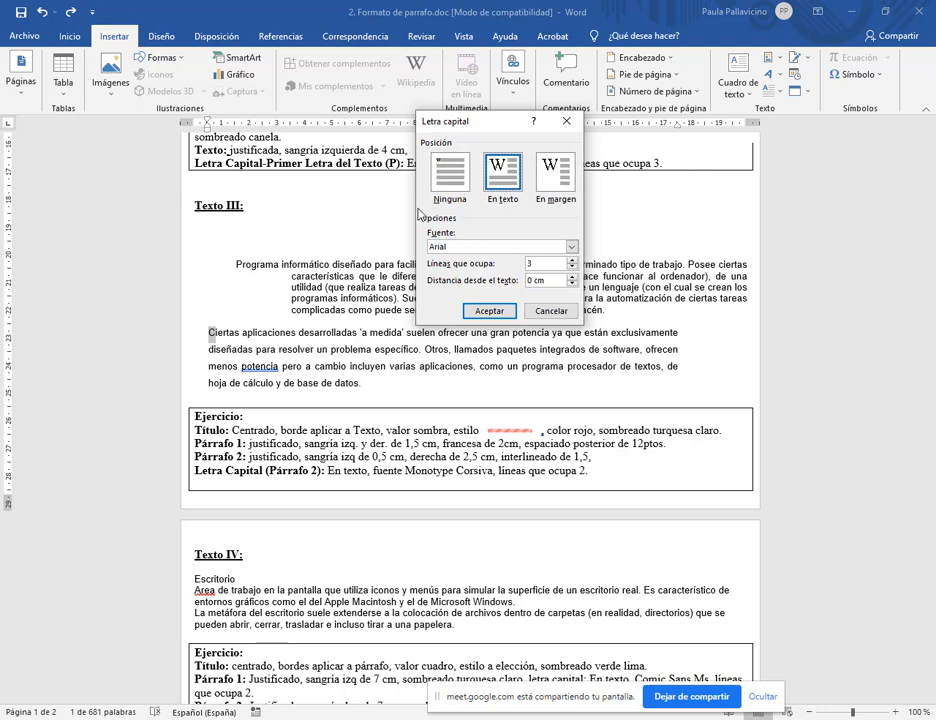
{"action": "mouse_move", "coordinate": [418, 209]}
{"action": "left_mouse_down"}
{"action": "mouse_move", "coordinate": [570, 302]}
{"action": "mouse_move", "coordinate": [589, 298]}
{"action": "left_mouse_up"}
{"action": "key", "text": "Escape"}
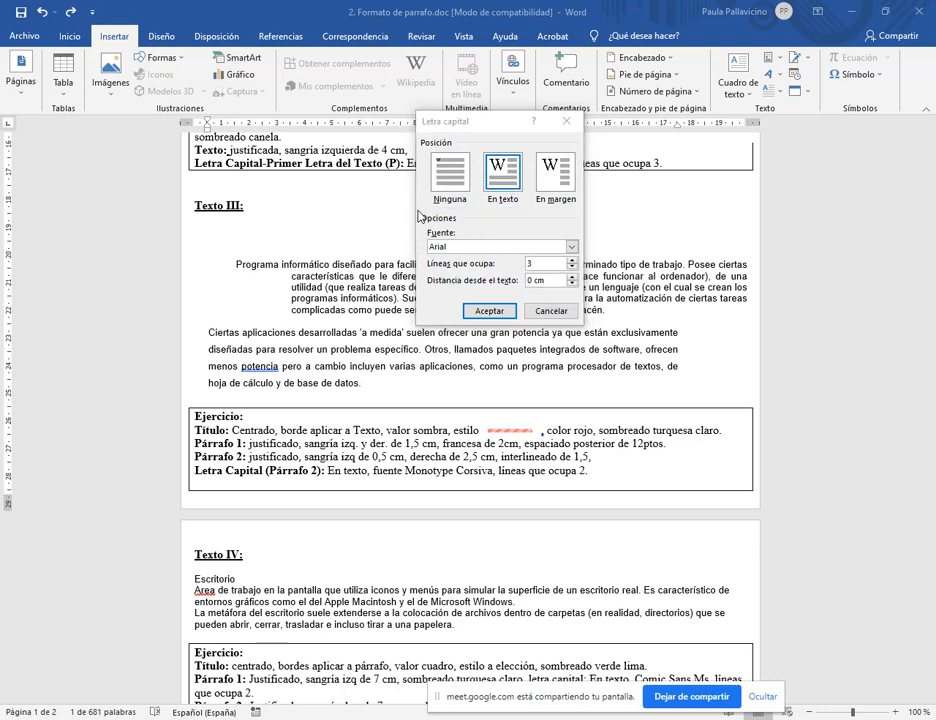
{"action": "mouse_move", "coordinate": [418, 209]}
{"action": "left_mouse_down"}
{"action": "mouse_move", "coordinate": [540, 285]}
{"action": "mouse_move", "coordinate": [582, 298]}
{"action": "mouse_move", "coordinate": [436, 238]}
{"action": "mouse_move", "coordinate": [580, 257]}
{"action": "left_mouse_up"}
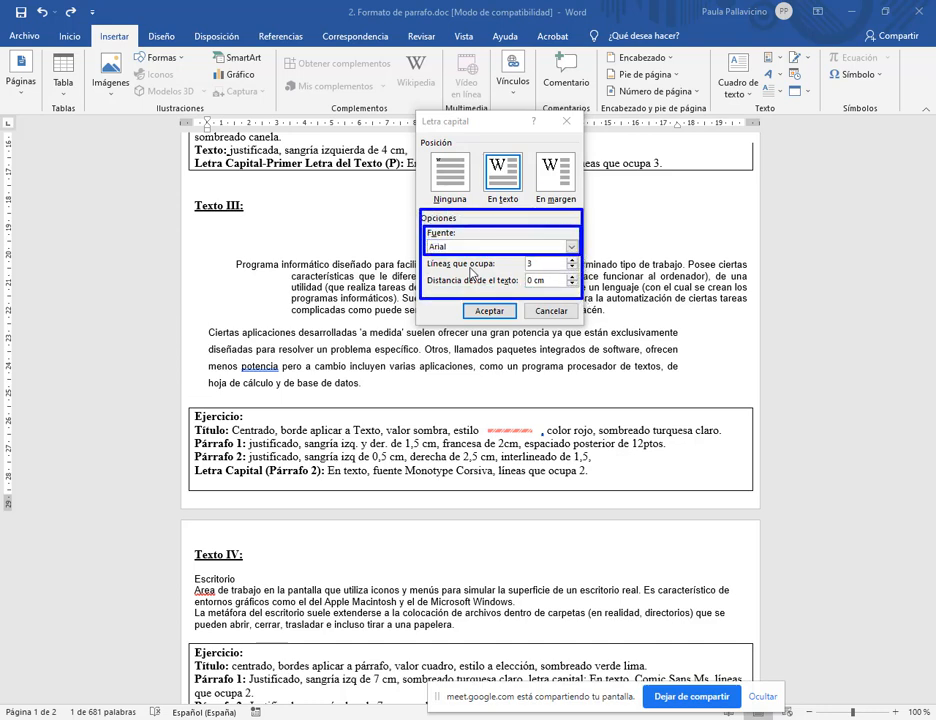
{"action": "left_click_drag", "start_coordinate": [427, 274], "coordinate": [547, 278]}
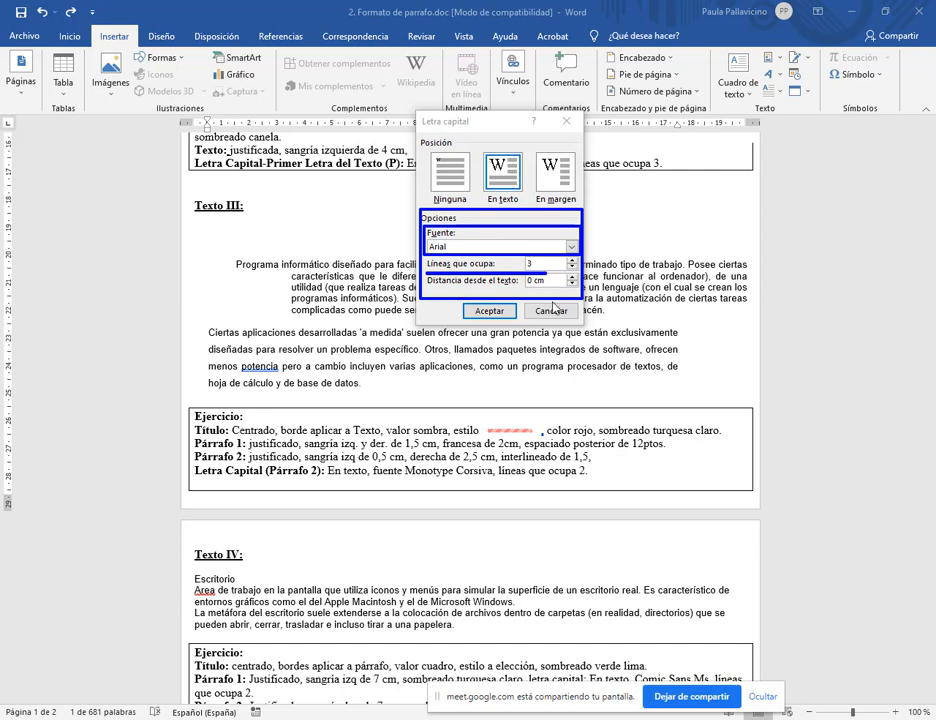
- Set the drop cap's font to Monotype Corsiva and its height to 2 lines, and apply it to the second paragraph
{"action": "left_click", "coordinate": [572, 247]}
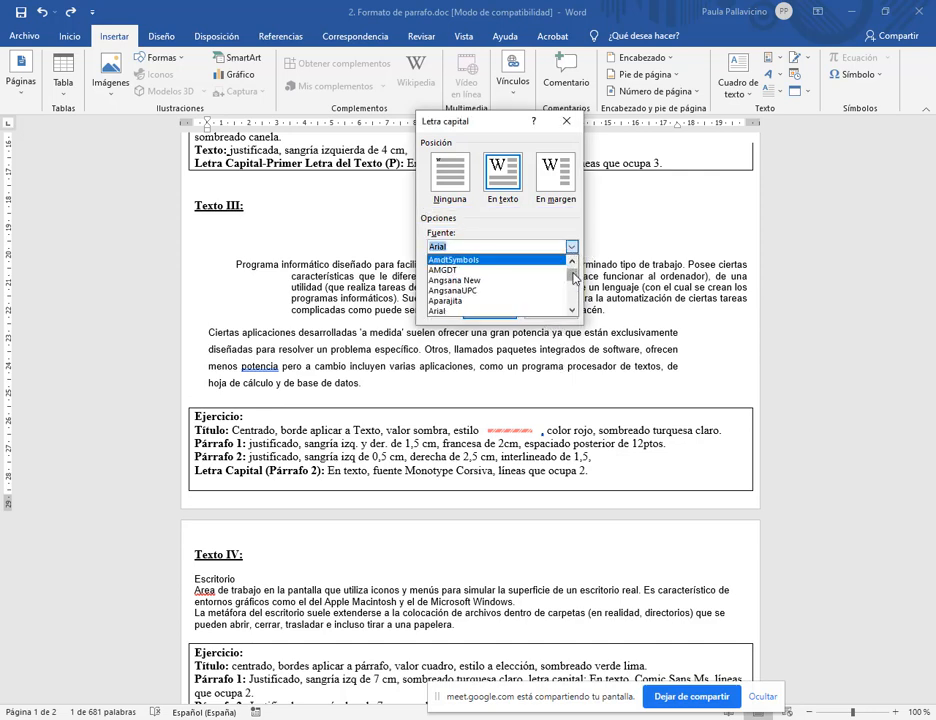
{"action": "type", "text": "m"}
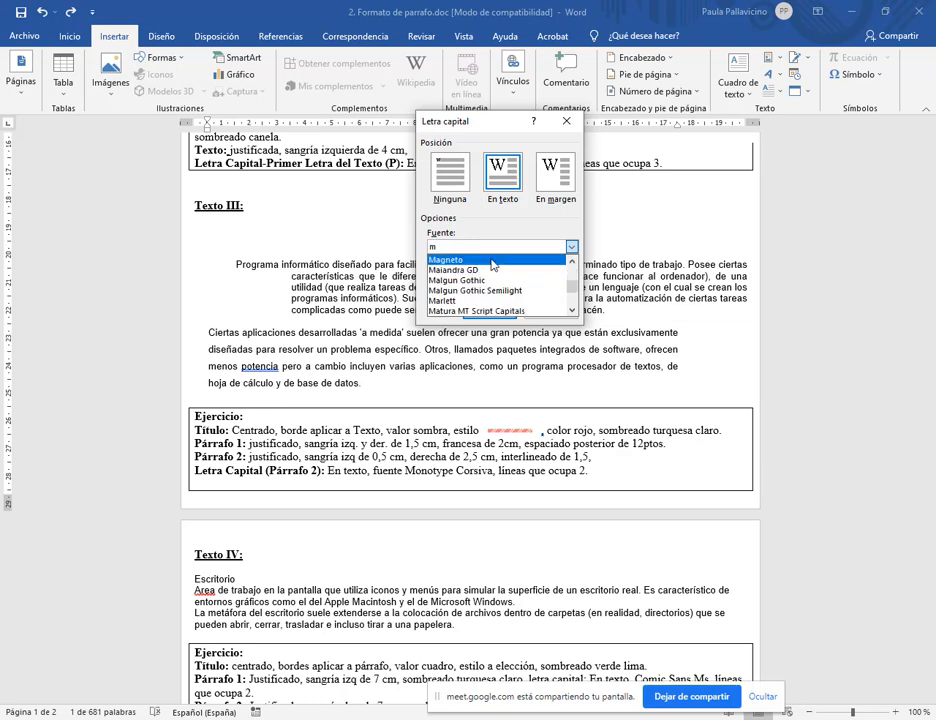
{"action": "type", "text": "ono"}
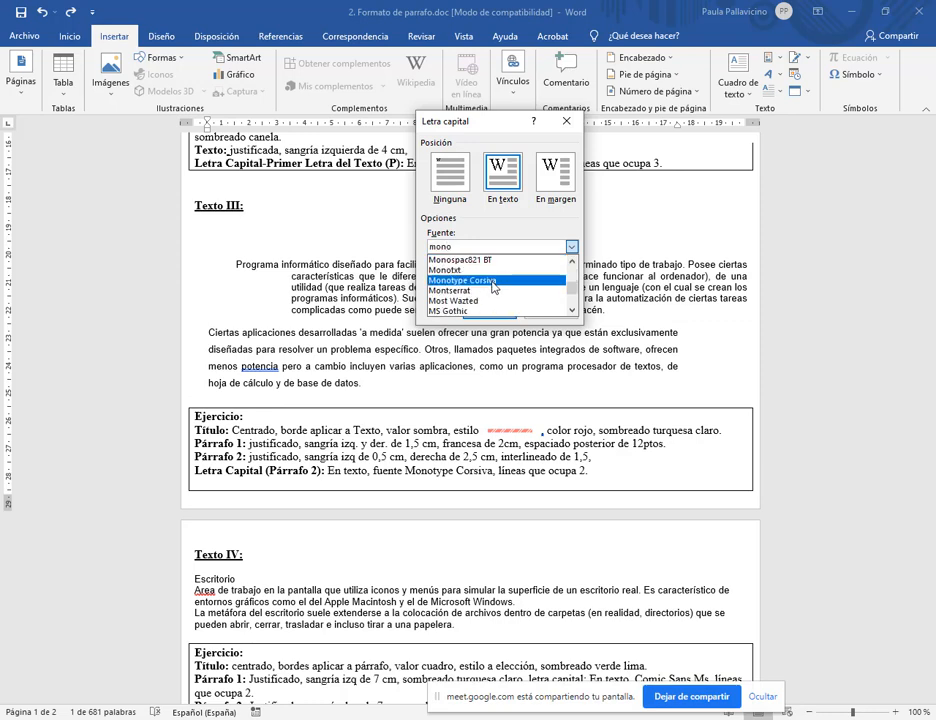
{"action": "left_click", "coordinate": [470, 280]}
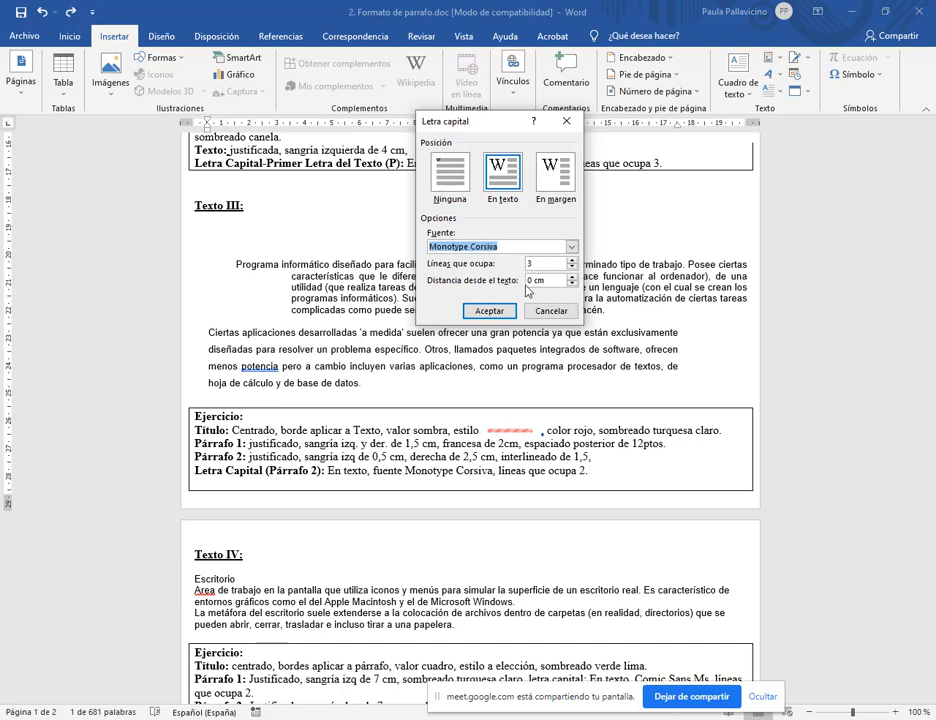
{"action": "left_click", "coordinate": [572, 268]}
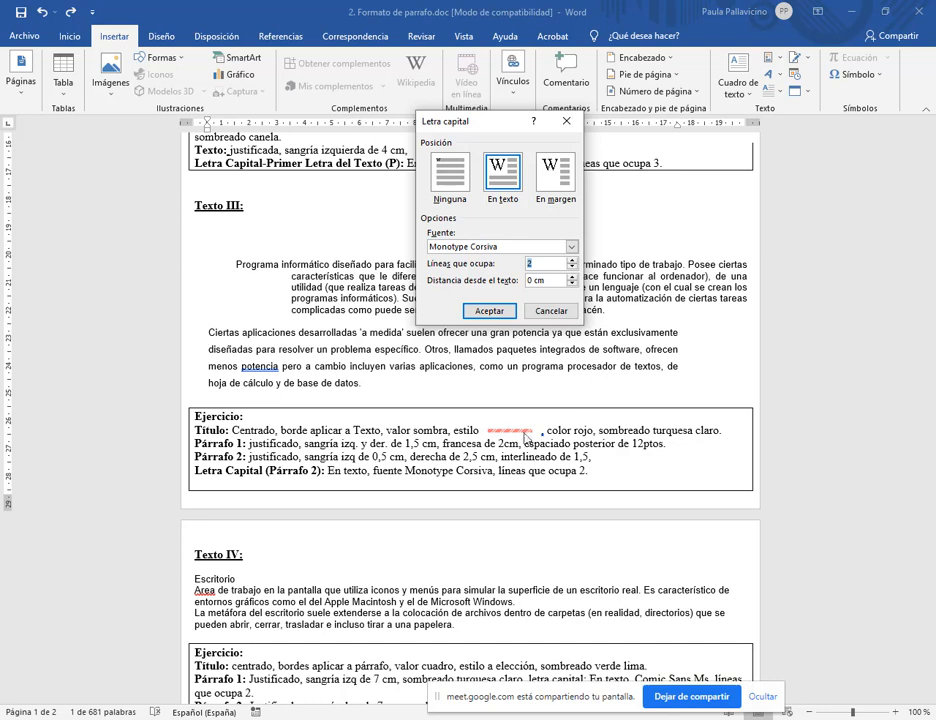
{"action": "left_click", "coordinate": [490, 309]}
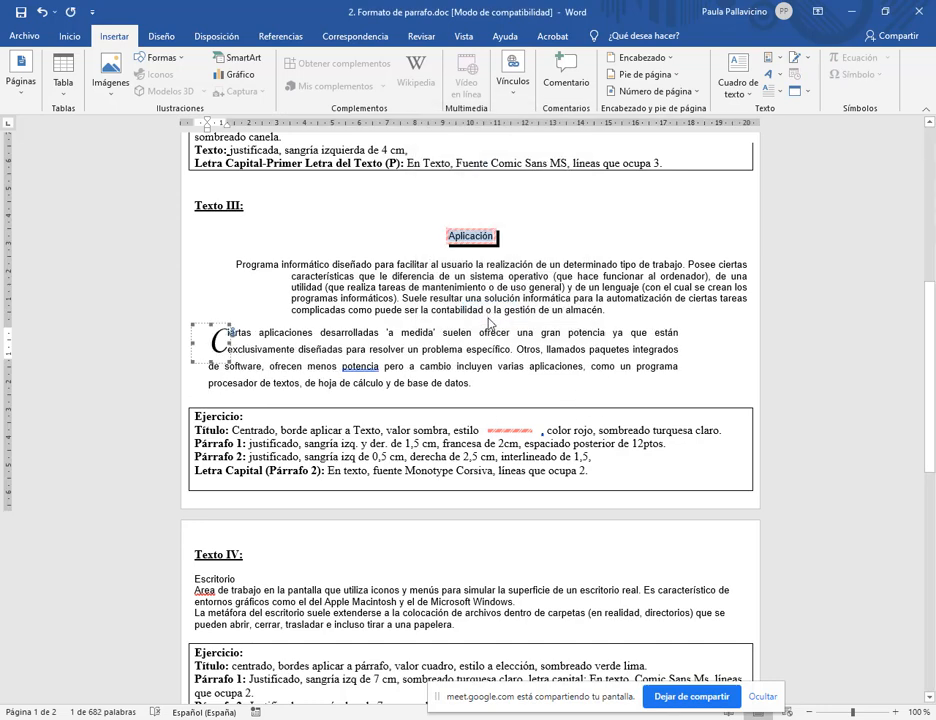
{"action": "left_click", "coordinate": [222, 370]}
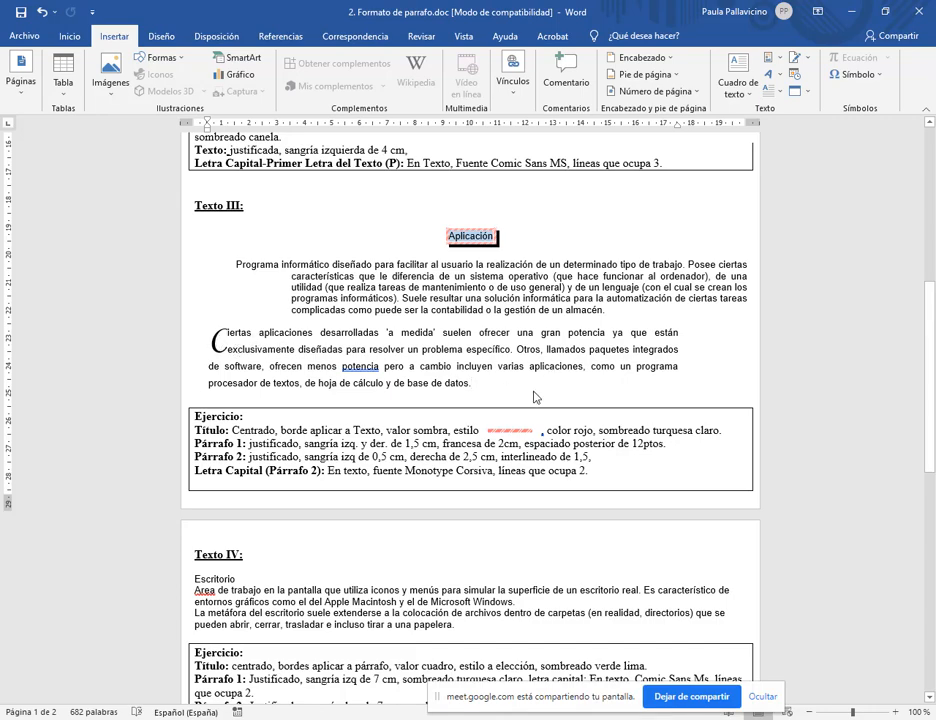
- Insert a blank line after the title "Escritorio" in Texto IV
{"action": "scroll", "coordinate": [534, 397], "scroll_direction": "down", "scroll_amount": 6}
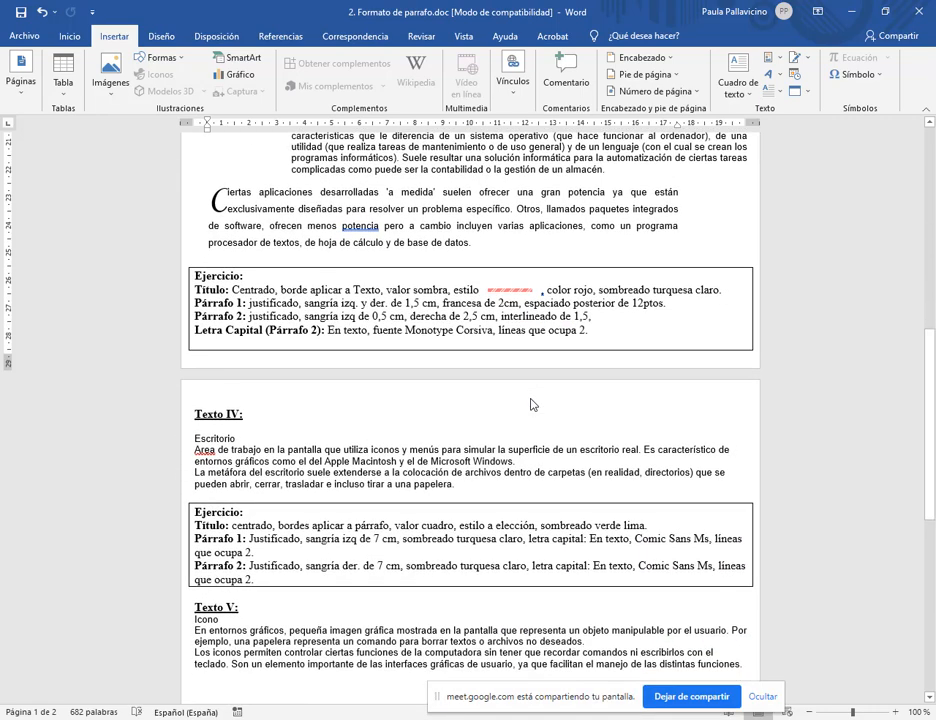
{"action": "scroll", "coordinate": [533, 404], "scroll_direction": "down", "scroll_amount": 1}
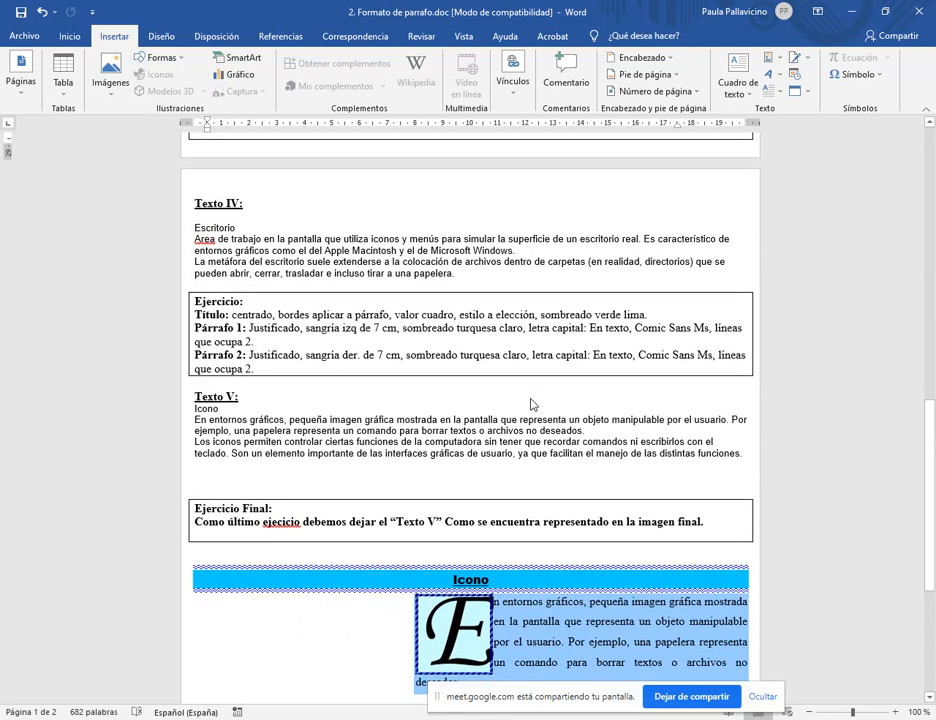
{"action": "scroll", "coordinate": [533, 404], "scroll_direction": "down", "scroll_amount": 1}
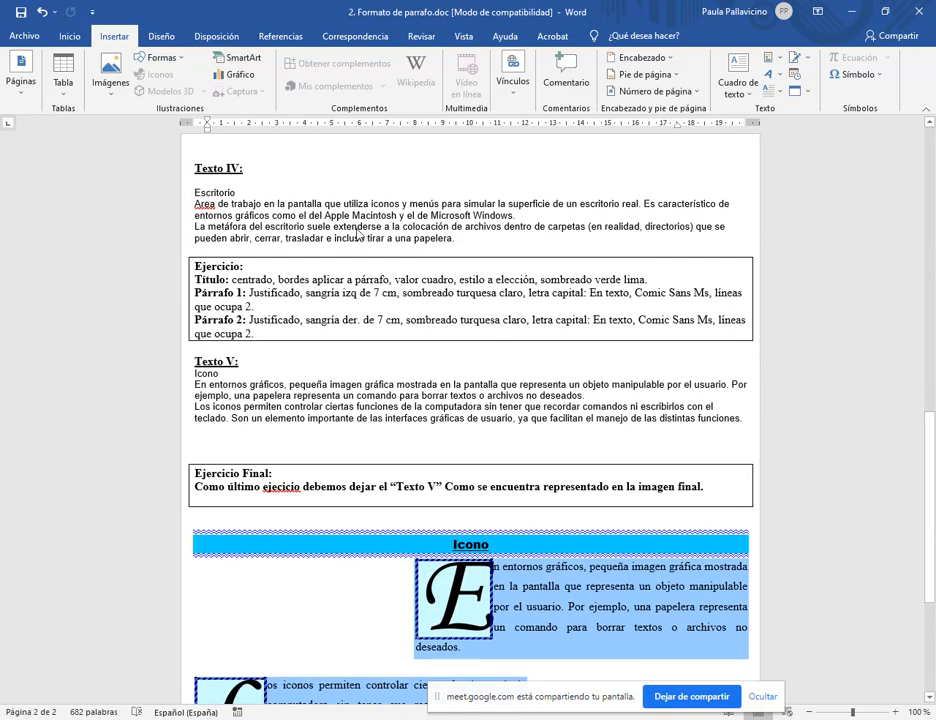
{"action": "left_click", "coordinate": [249, 196]}
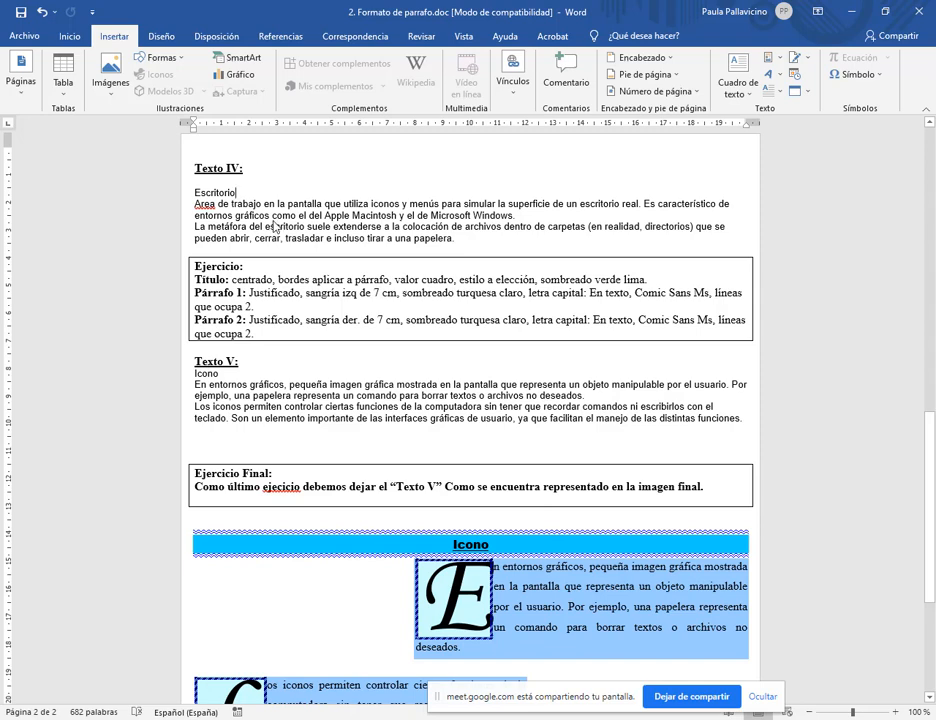
{"action": "key", "text": "Return"}
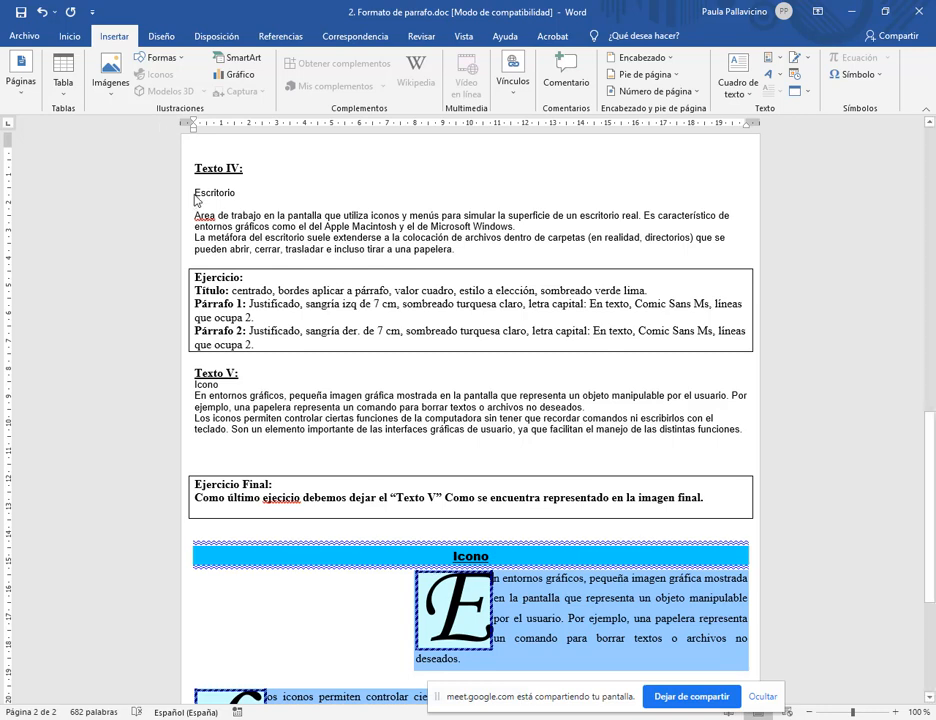
- Center the title "Escritorio" in Texto IV
{"action": "left_click_drag", "start_coordinate": [197, 196], "coordinate": [242, 195]}
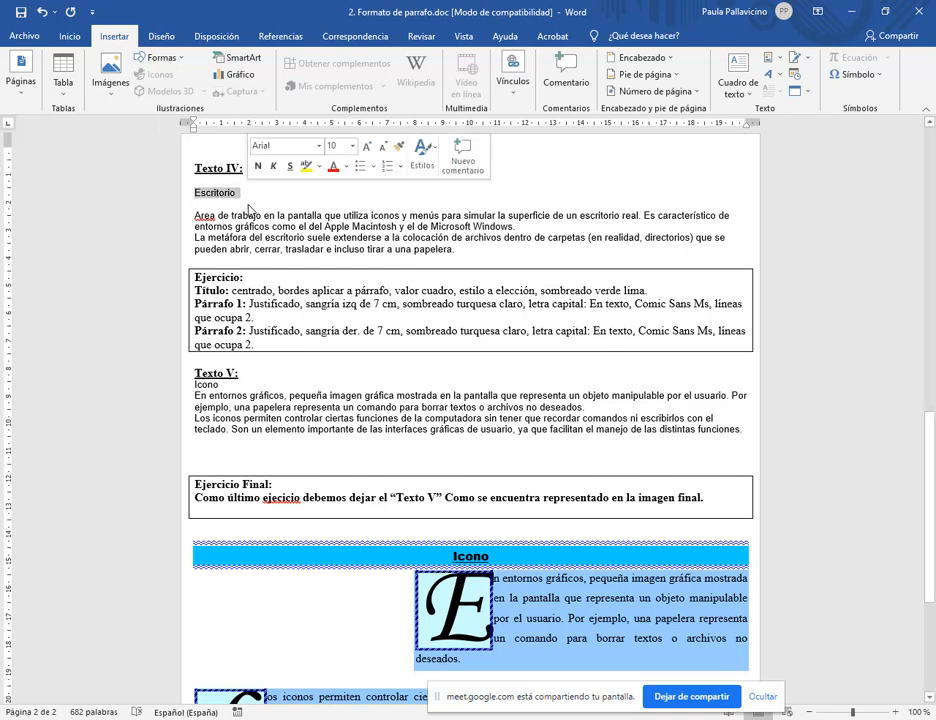
{"action": "left_click", "coordinate": [69, 36]}
{"action": "left_click", "coordinate": [314, 88]}
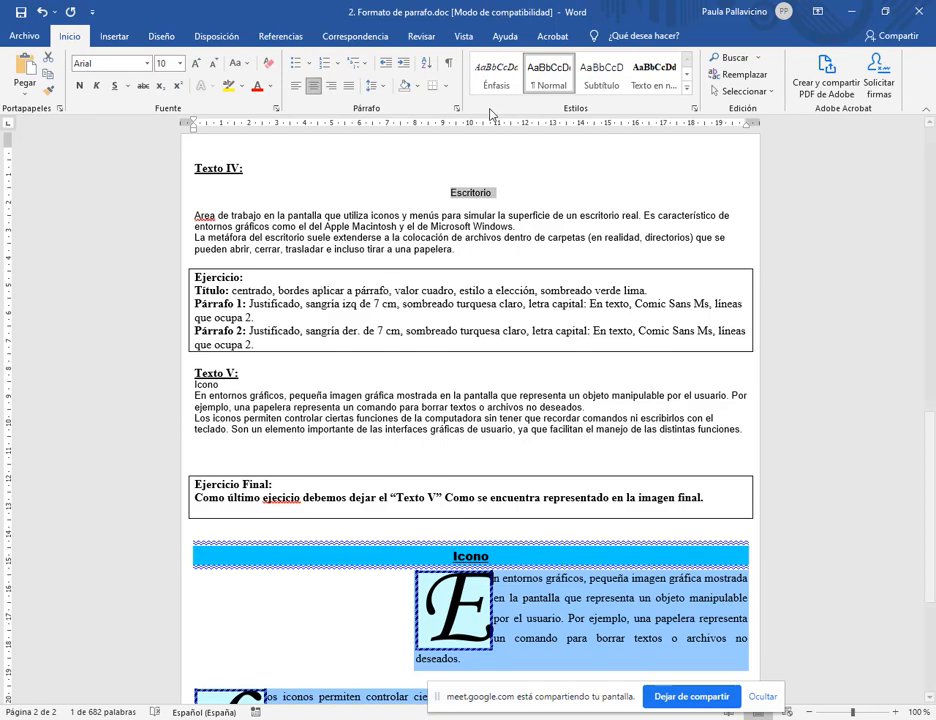
{"action": "left_click", "coordinate": [387, 108]}
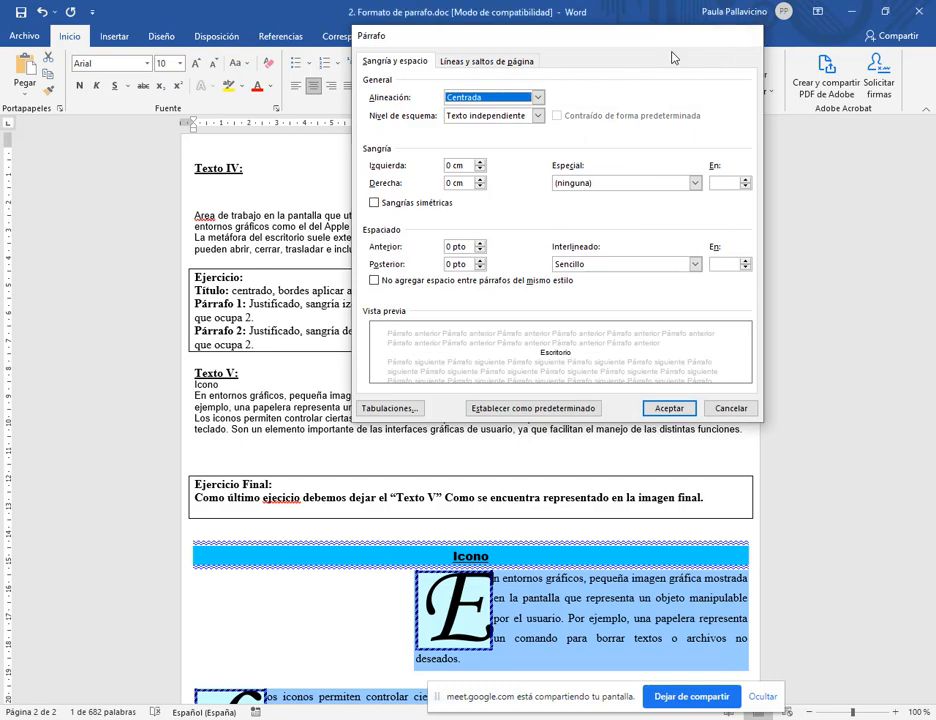
{"action": "key", "text": "Escape"}
- Choose a Cuadro border with a single wavy line style for the "Escritorio" title, applied to the paragraph
{"action": "left_click", "coordinate": [445, 86]}
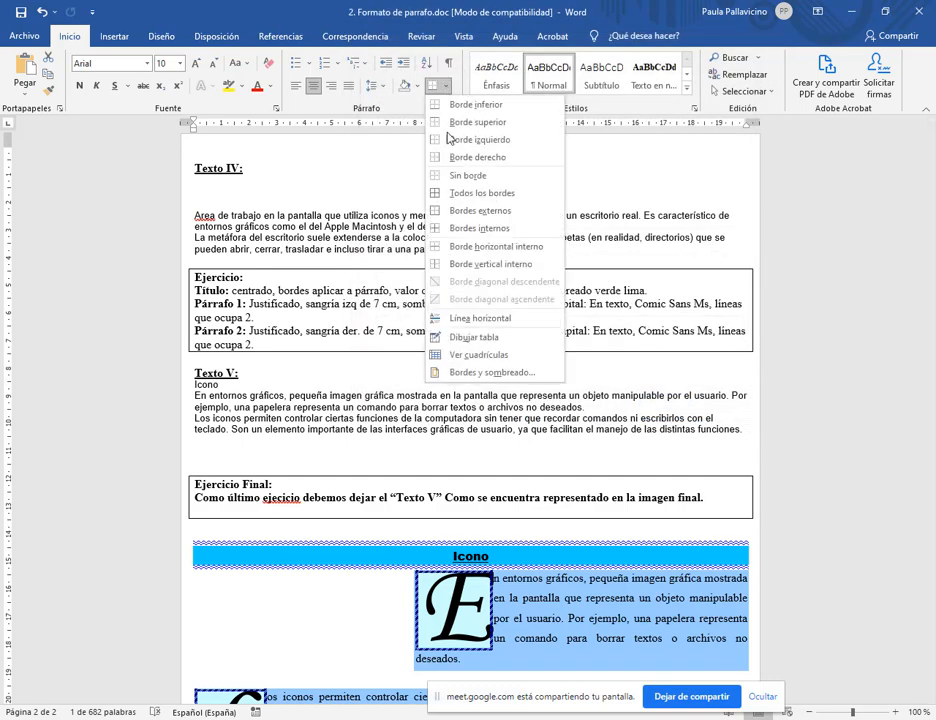
{"action": "left_click", "coordinate": [453, 376]}
{"action": "left_click_drag", "start_coordinate": [588, 36], "coordinate": [692, 33]}
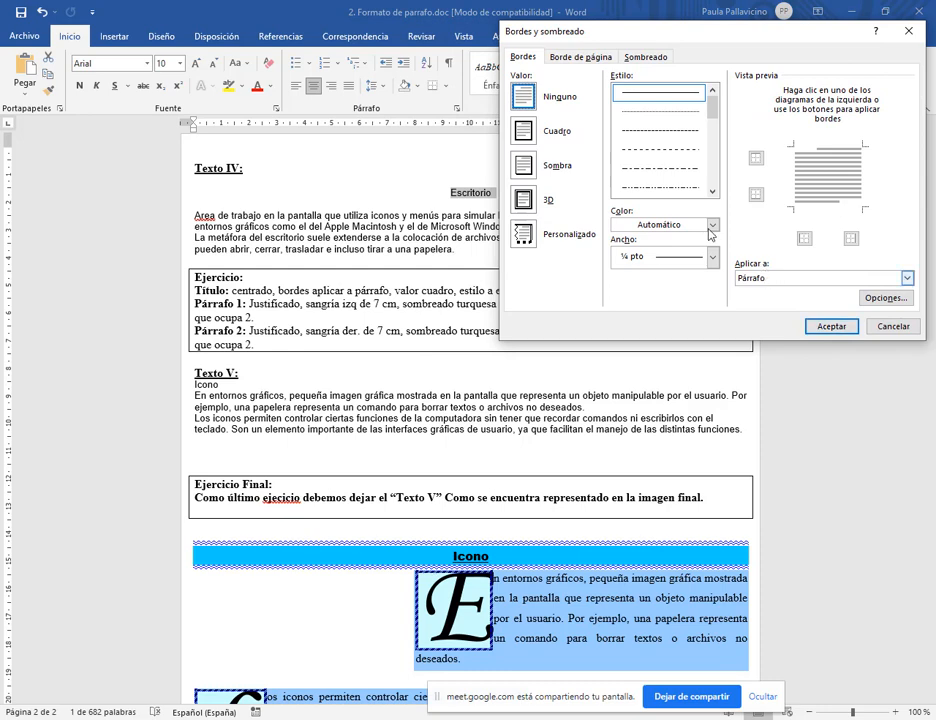
{"action": "left_click", "coordinate": [540, 131]}
{"action": "left_click_drag", "start_coordinate": [615, 40], "coordinate": [86, 40]}
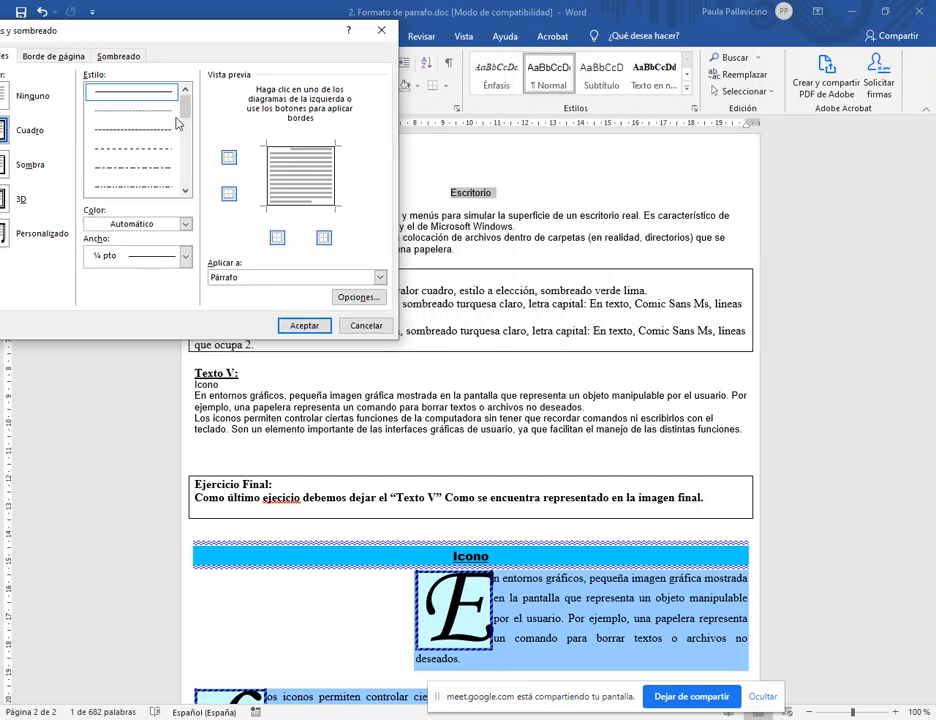
{"action": "scroll", "coordinate": [185, 130], "scroll_direction": "down", "scroll_amount": 3}
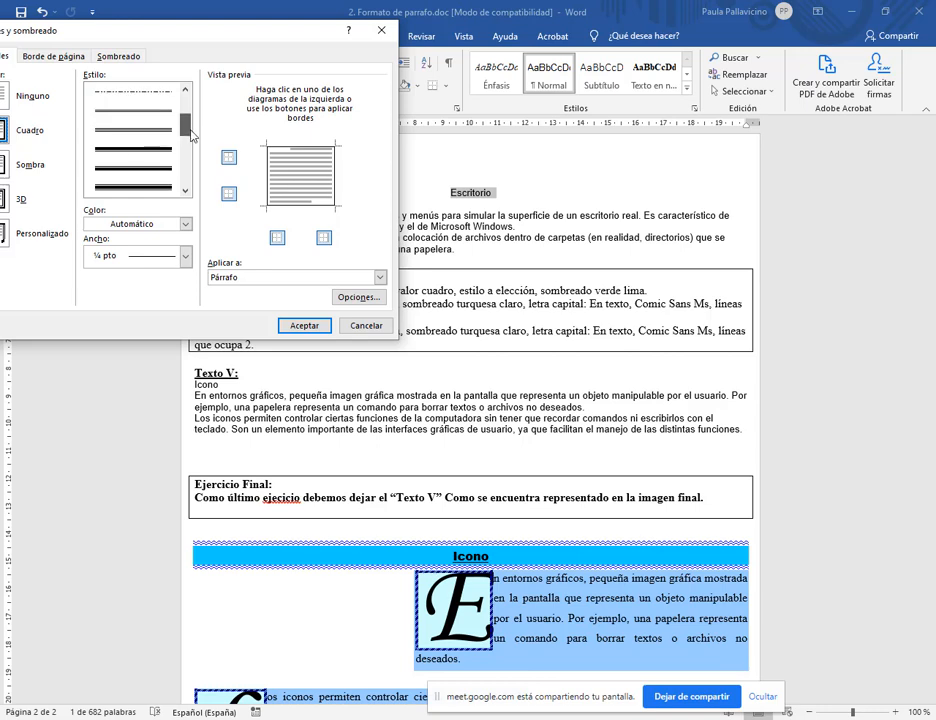
{"action": "left_click_drag", "start_coordinate": [188, 135], "coordinate": [184, 165]}
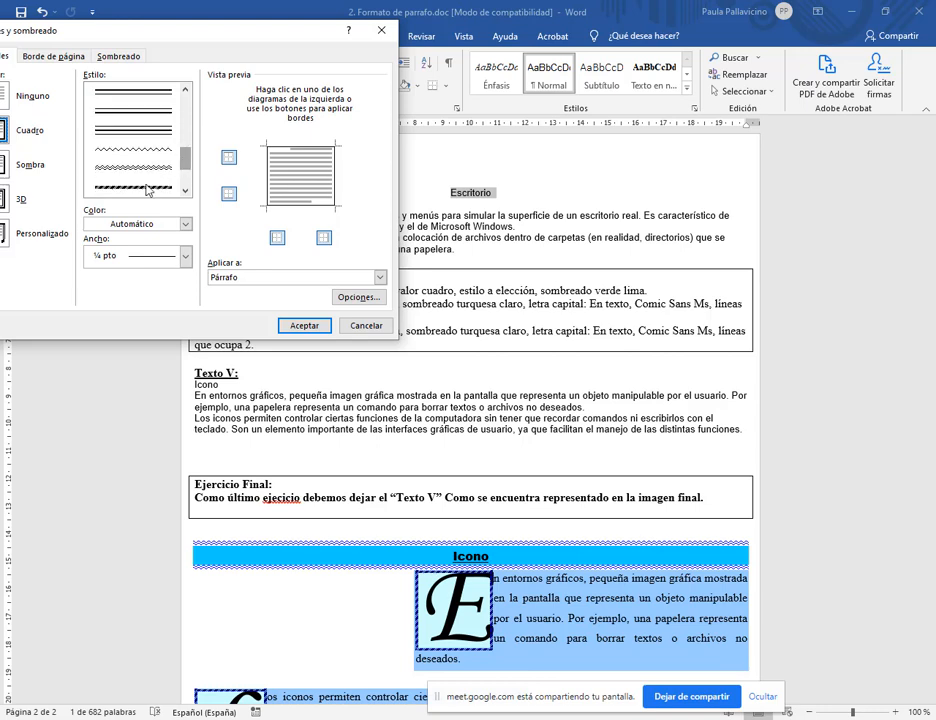
{"action": "left_click", "coordinate": [143, 157]}
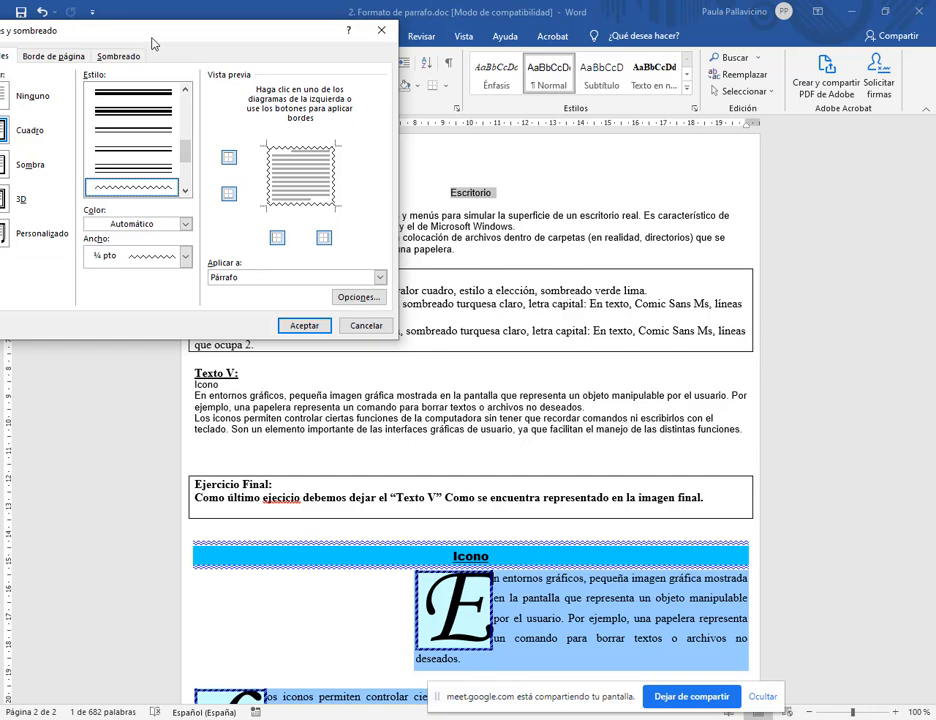
- Add a lime green standard-colour fill to the title paragraph and apply the border and shading
{"action": "left_click_drag", "start_coordinate": [152, 44], "coordinate": [216, 58]}
{"action": "left_click", "coordinate": [183, 70]}
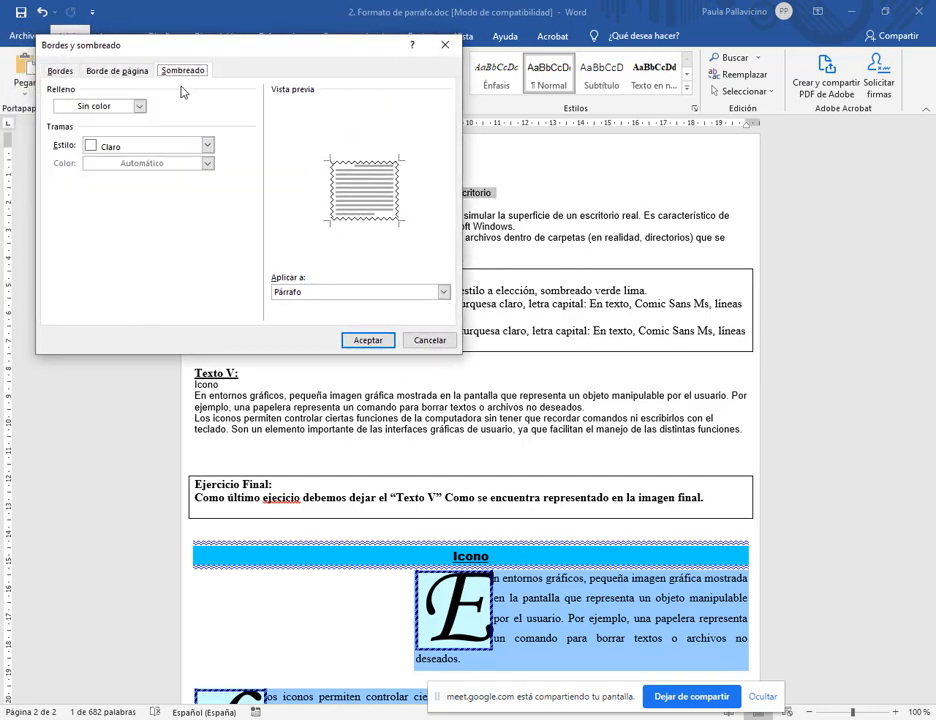
{"action": "left_click", "coordinate": [139, 106]}
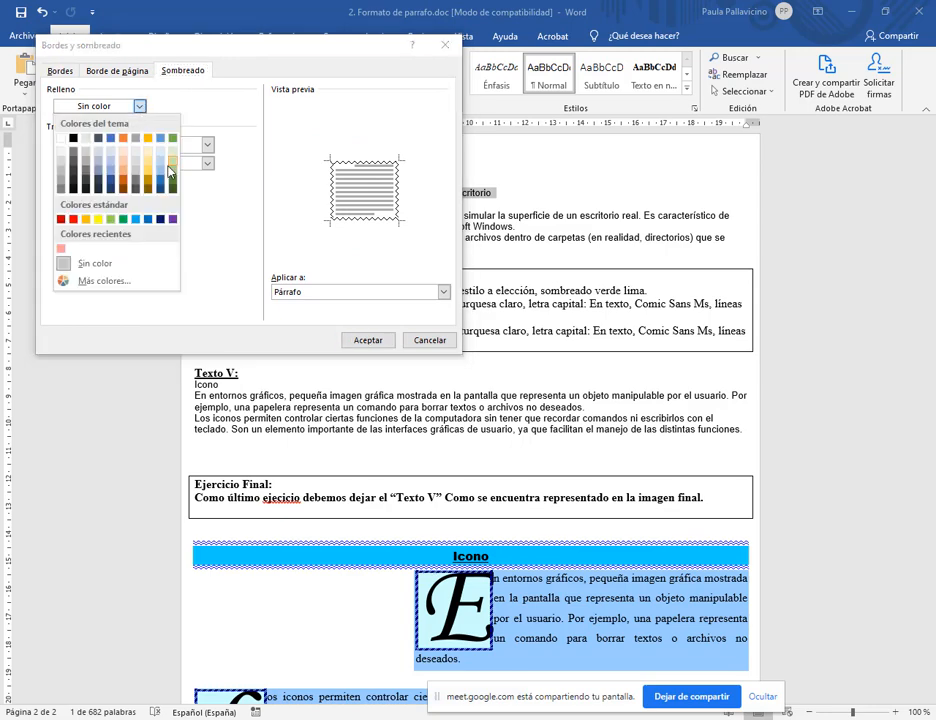
{"action": "left_click", "coordinate": [110, 220]}
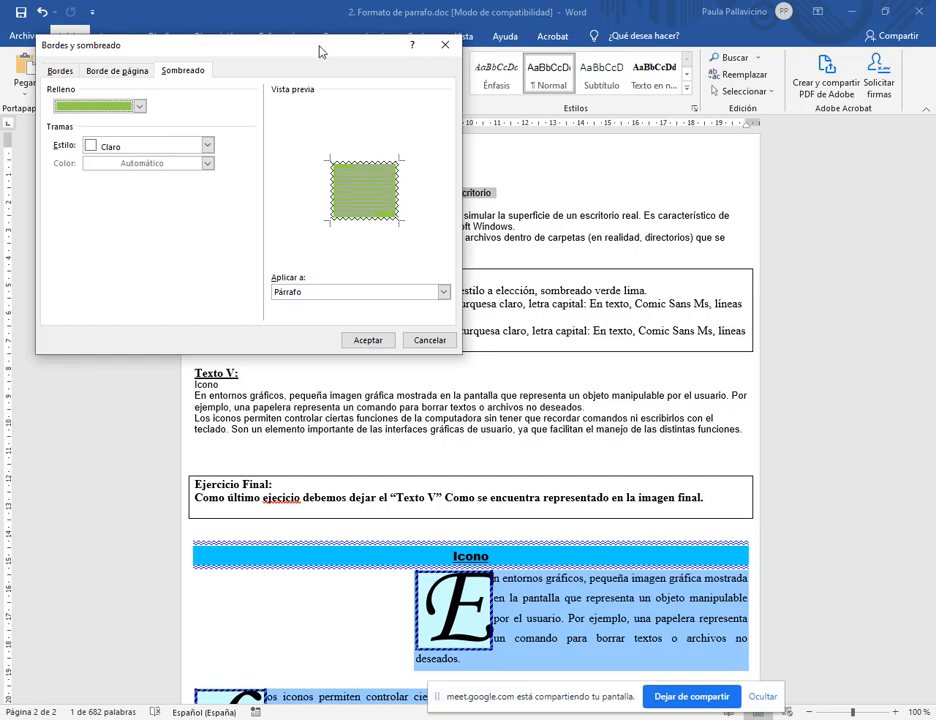
{"action": "left_click_drag", "start_coordinate": [335, 55], "coordinate": [540, 346]}
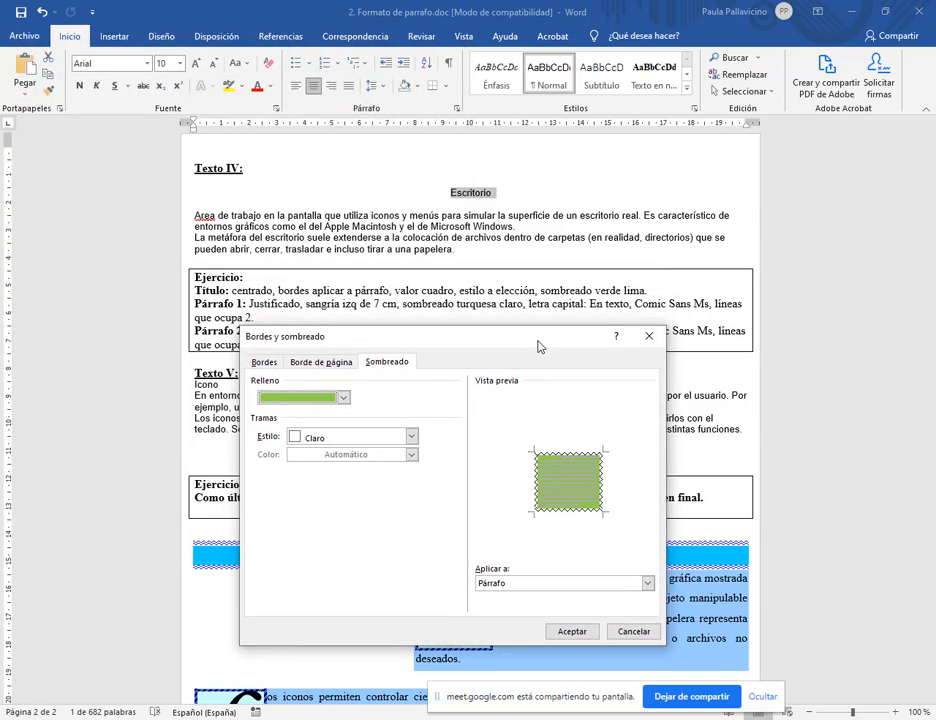
{"action": "left_click", "coordinate": [572, 631]}
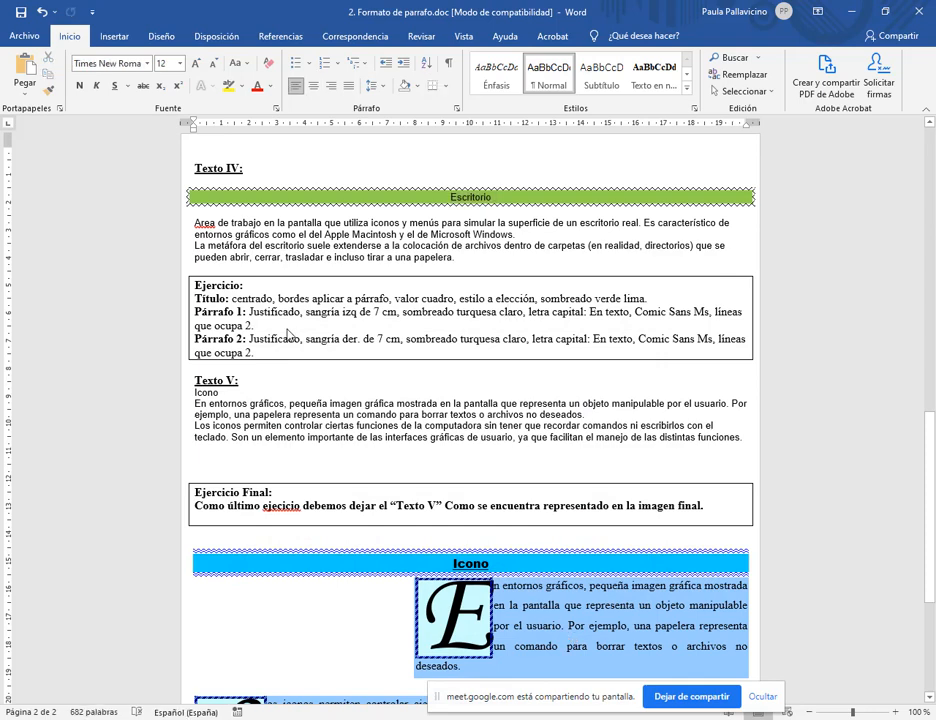
- Justify the first paragraph of Texto IV and set its left indent to 7 cm
{"action": "left_click_drag", "start_coordinate": [196, 224], "coordinate": [516, 235]}
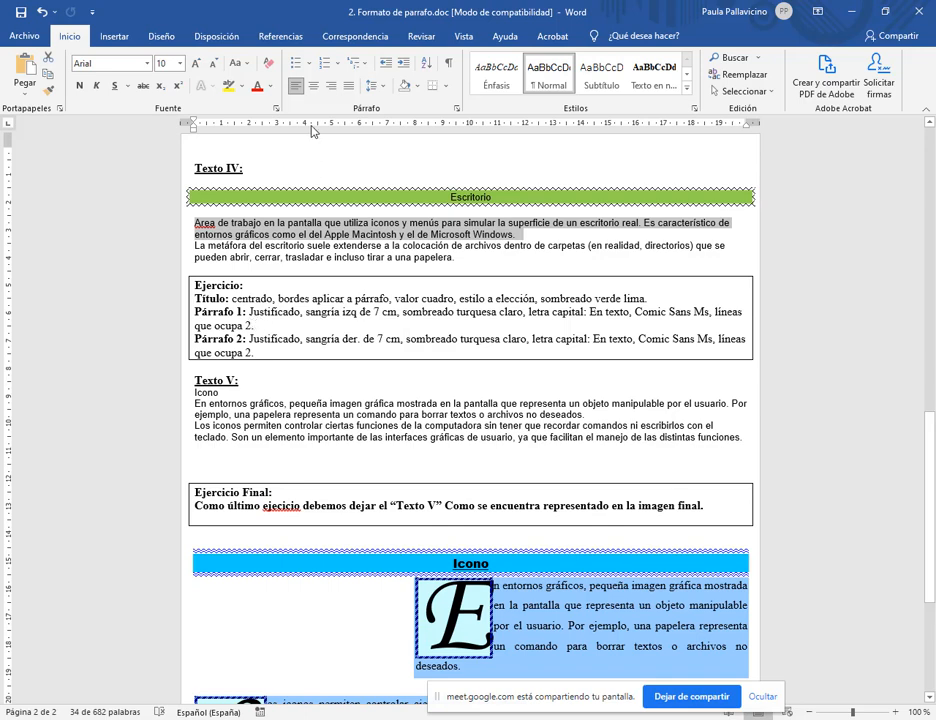
{"action": "left_click", "coordinate": [349, 88]}
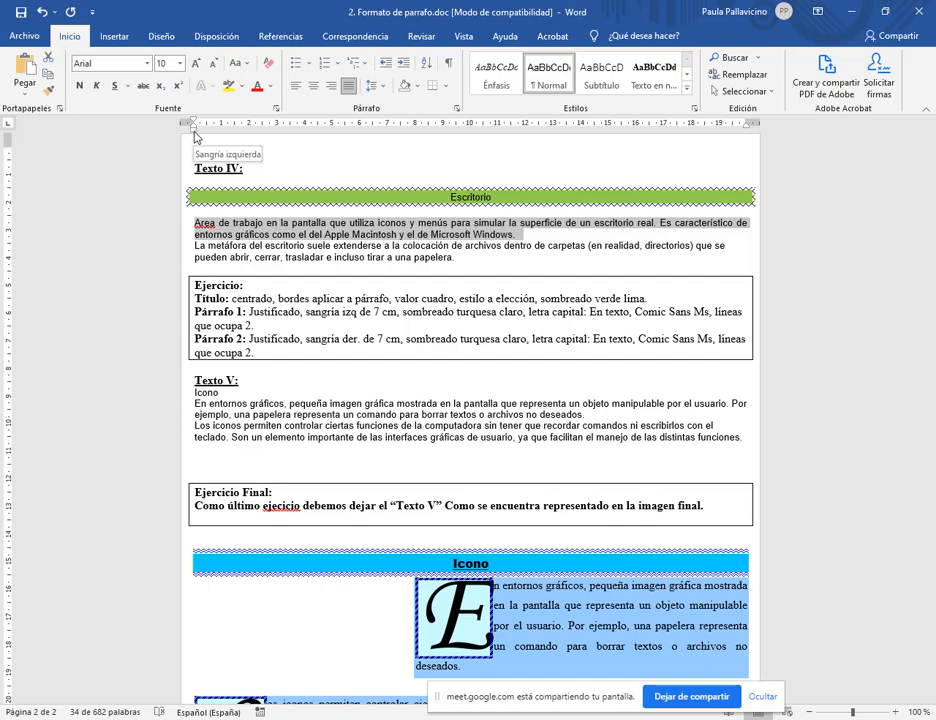
{"action": "mouse_move", "coordinate": [196, 135]}
{"action": "left_mouse_down"}
{"action": "mouse_move", "coordinate": [409, 137]}
{"action": "mouse_move", "coordinate": [388, 130]}
{"action": "left_mouse_up"}
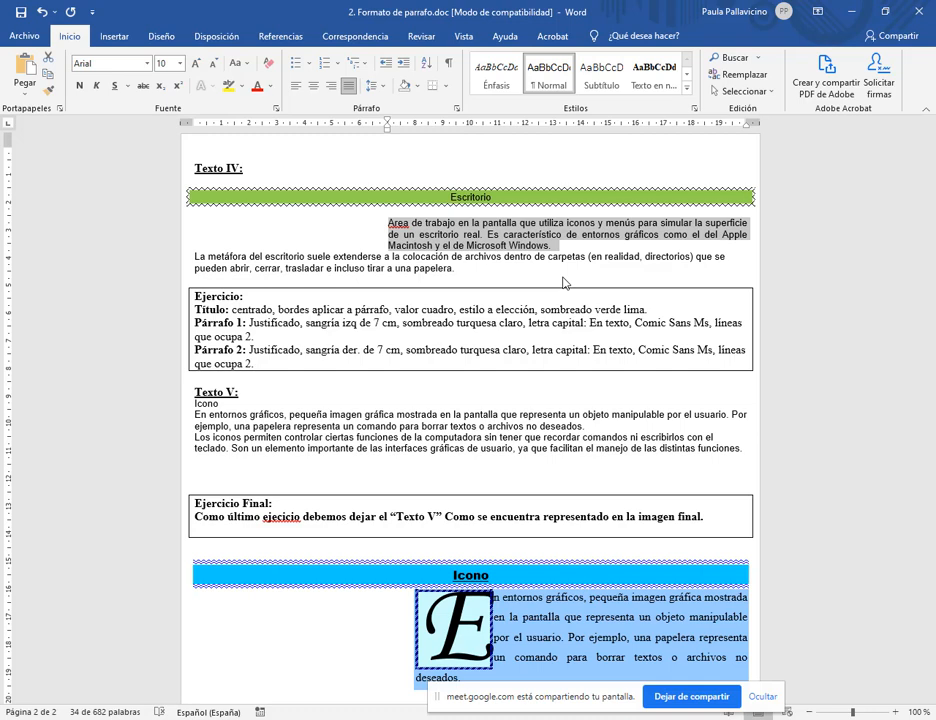
{"action": "left_click", "coordinate": [445, 92]}
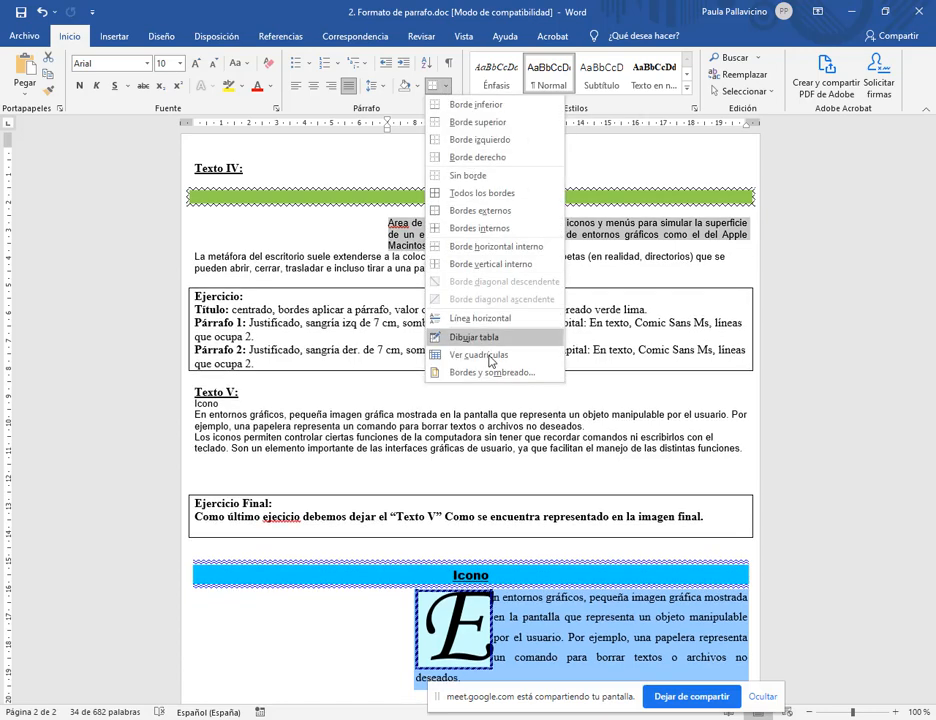
{"action": "left_click", "coordinate": [496, 373]}
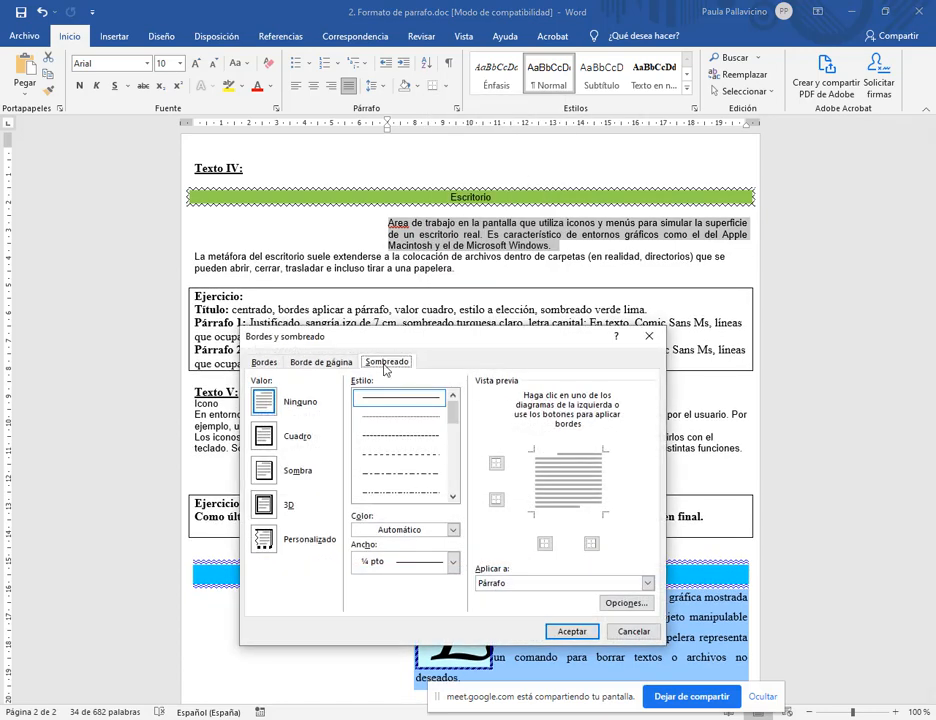
{"action": "left_click", "coordinate": [384, 363]}
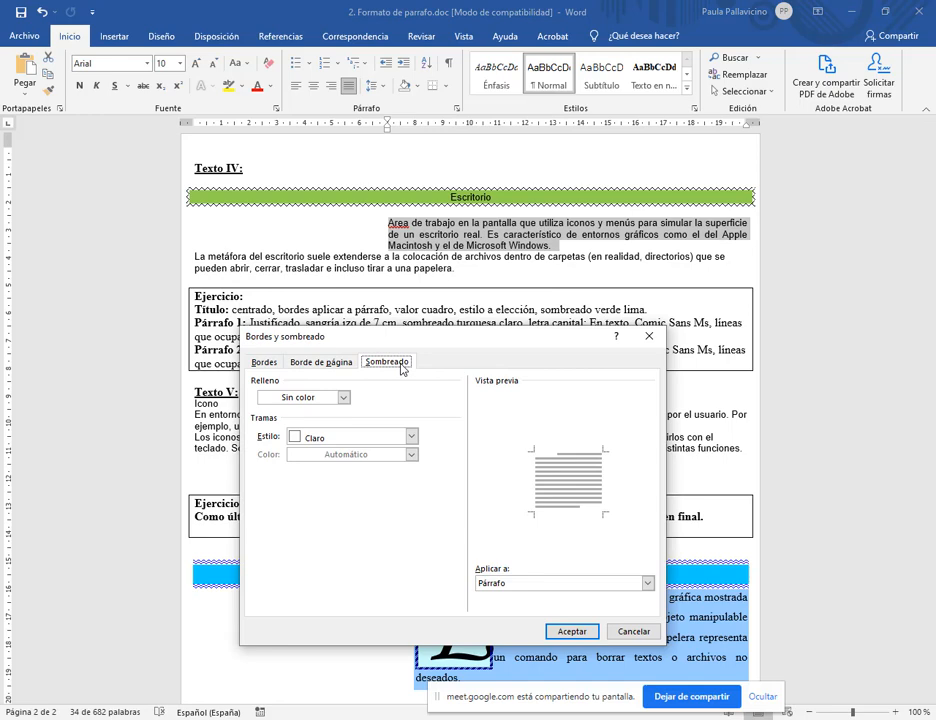
{"action": "left_click_drag", "start_coordinate": [398, 337], "coordinate": [428, 389]}
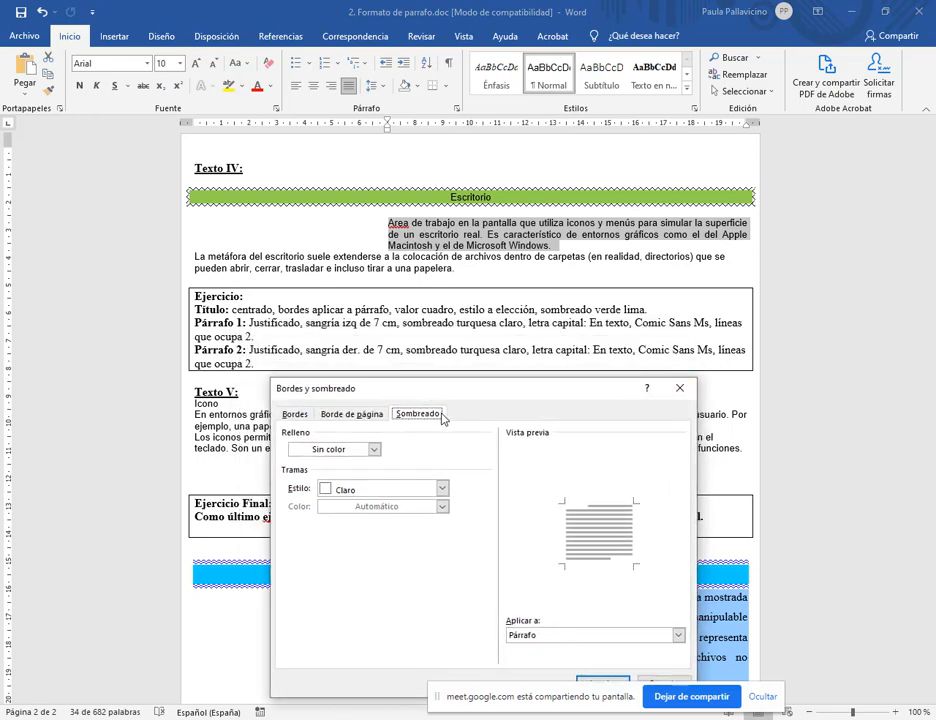
{"action": "left_click", "coordinate": [680, 388]}
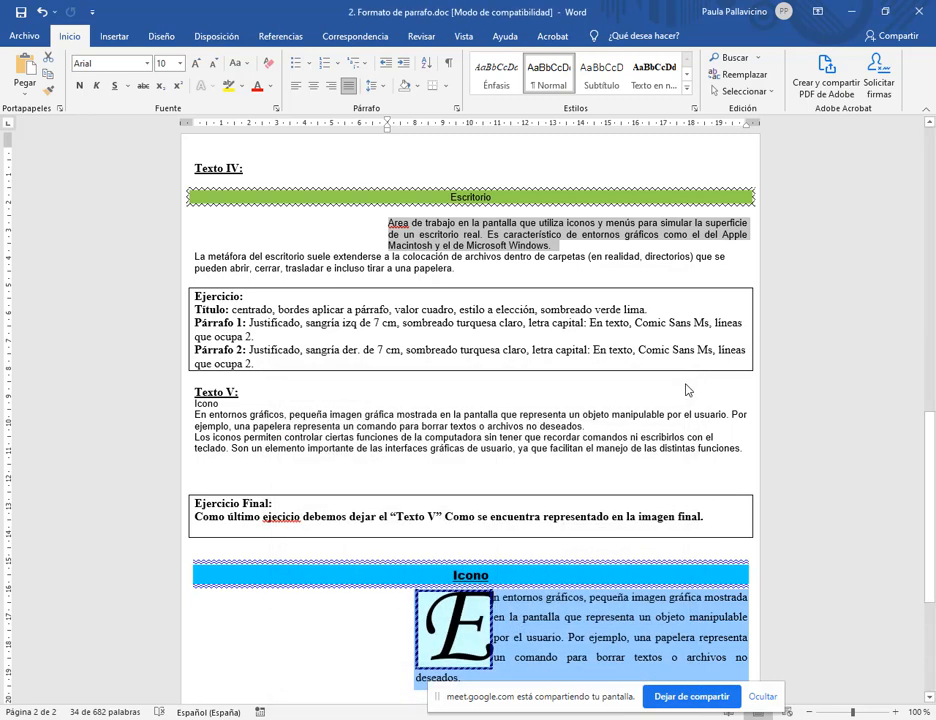
- Shade the first paragraph of Texto IV with a light blue theme colour
{"action": "left_click", "coordinate": [405, 85]}
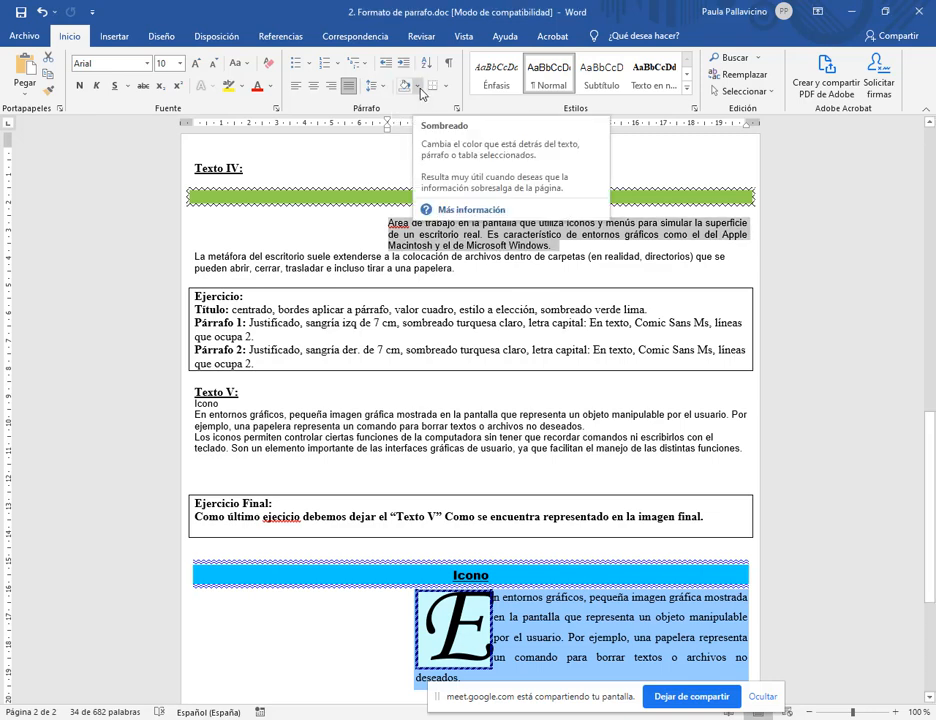
{"action": "left_click", "coordinate": [419, 87]}
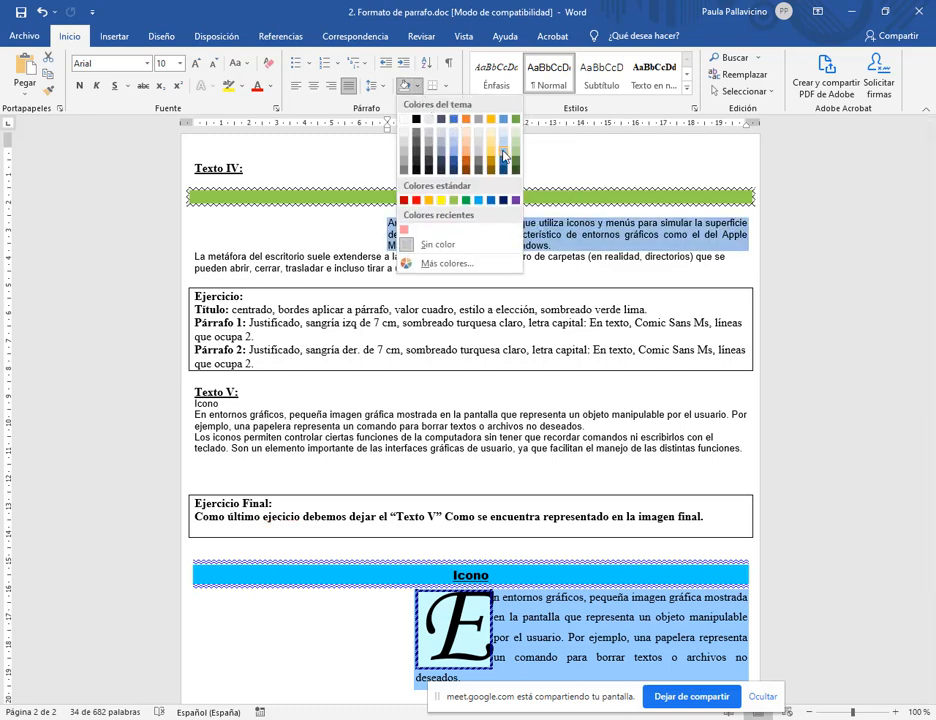
{"action": "left_click", "coordinate": [502, 156]}
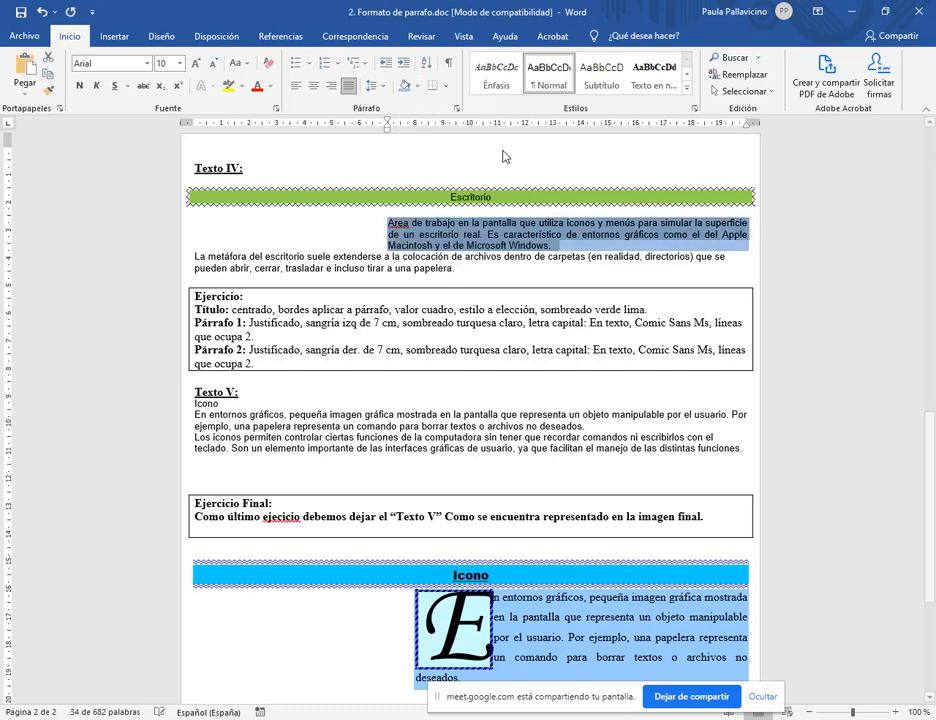
{"action": "left_click", "coordinate": [580, 338]}
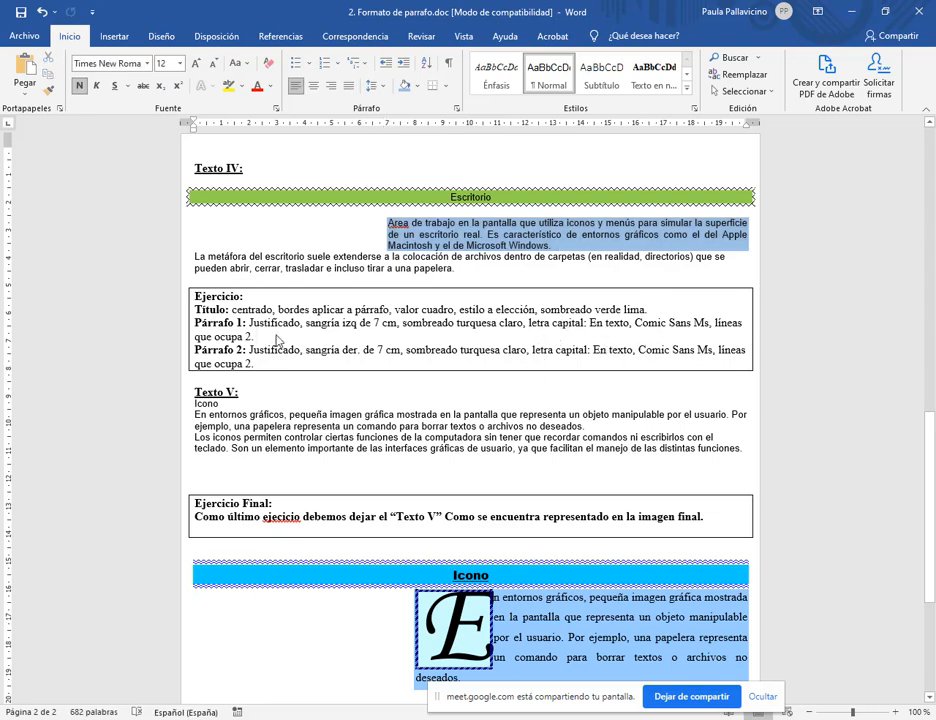
- Open the drop cap options for the initial A of Texto IV's first paragraph and choose the En texto position
{"action": "left_click", "coordinate": [394, 224]}
{"action": "left_click", "coordinate": [112, 36]}
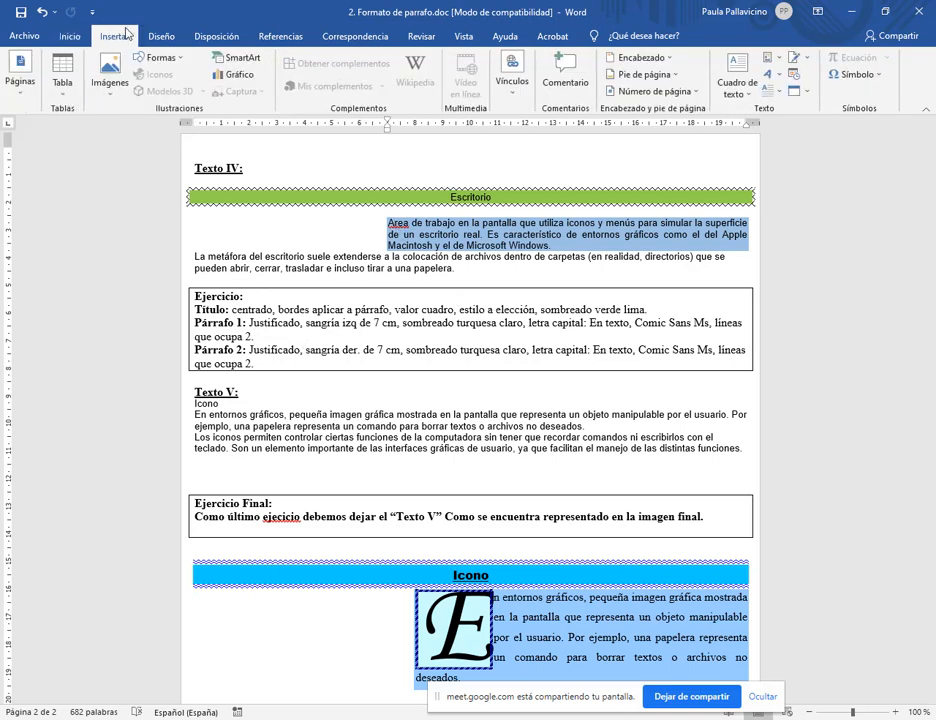
{"action": "left_click", "coordinate": [777, 93]}
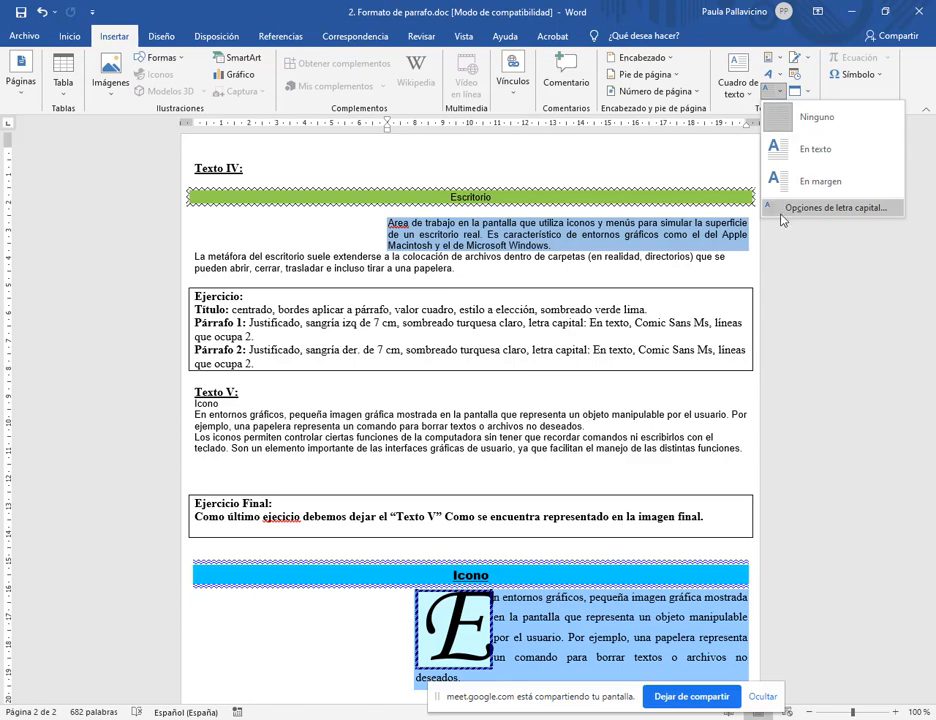
{"action": "left_click", "coordinate": [849, 214]}
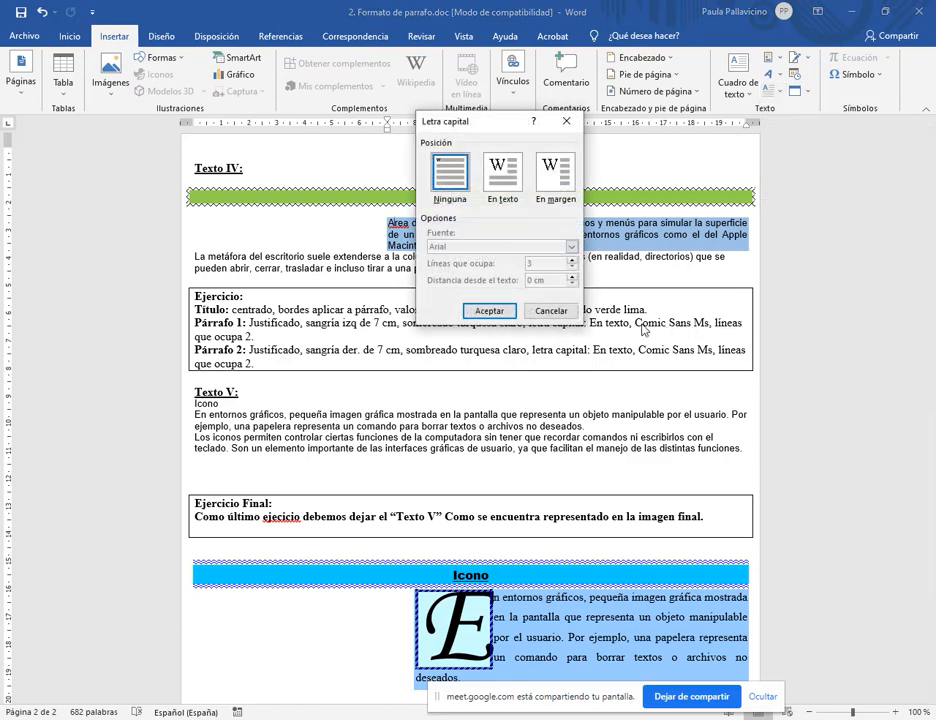
{"action": "left_click", "coordinate": [503, 172]}
{"action": "left_click_drag", "start_coordinate": [508, 125], "coordinate": [446, 79]}
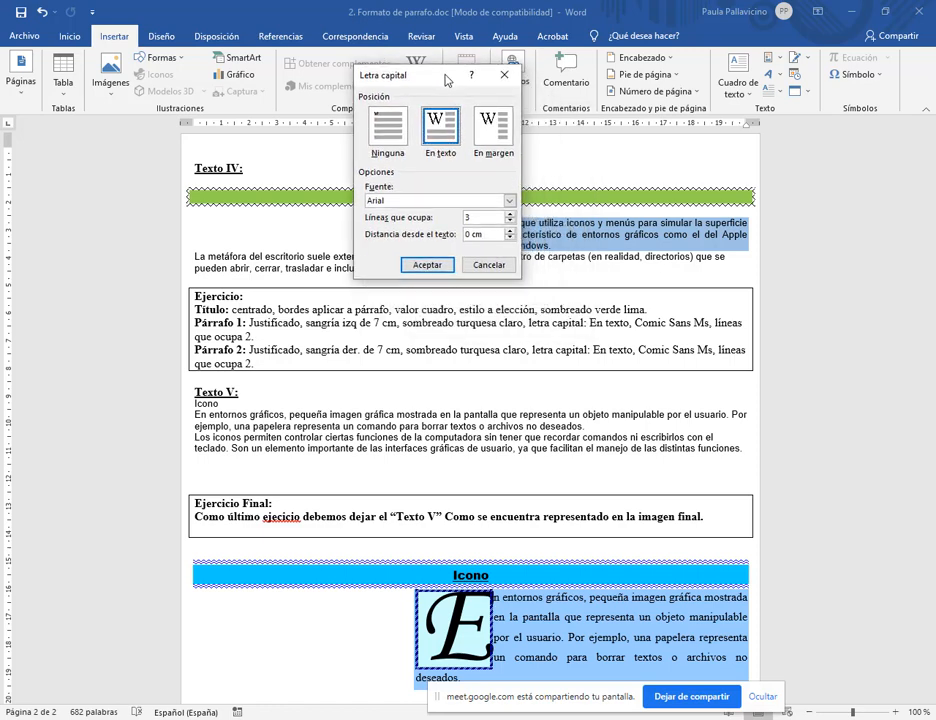
- Set the drop cap's font to Comic Sans MS and its height to 2 lines, and apply it to the first paragraph
{"action": "left_click", "coordinate": [507, 201]}
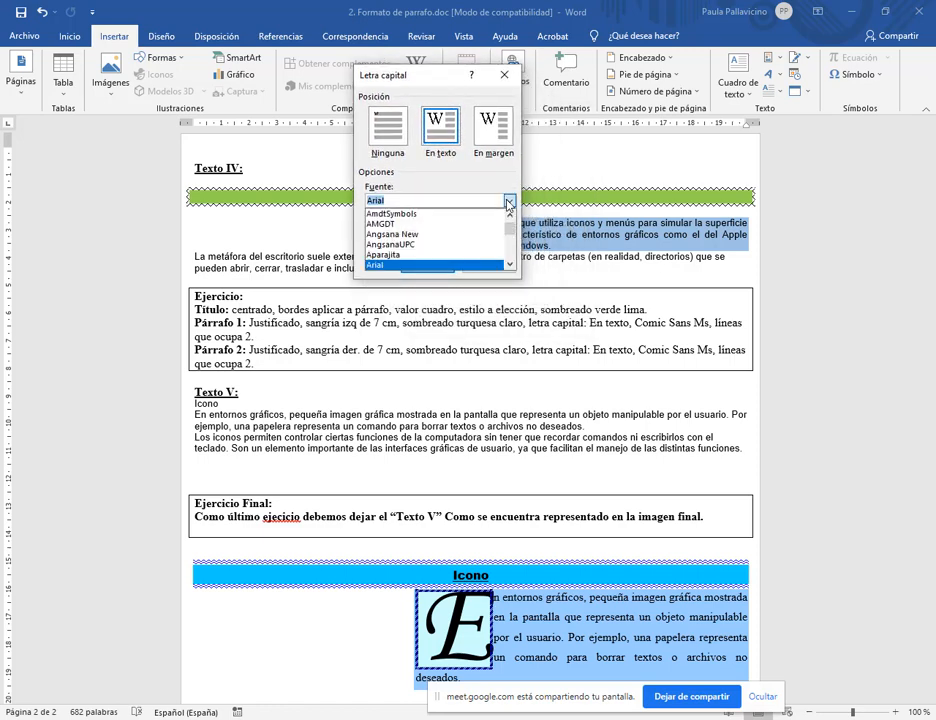
{"action": "type", "text": "comic"}
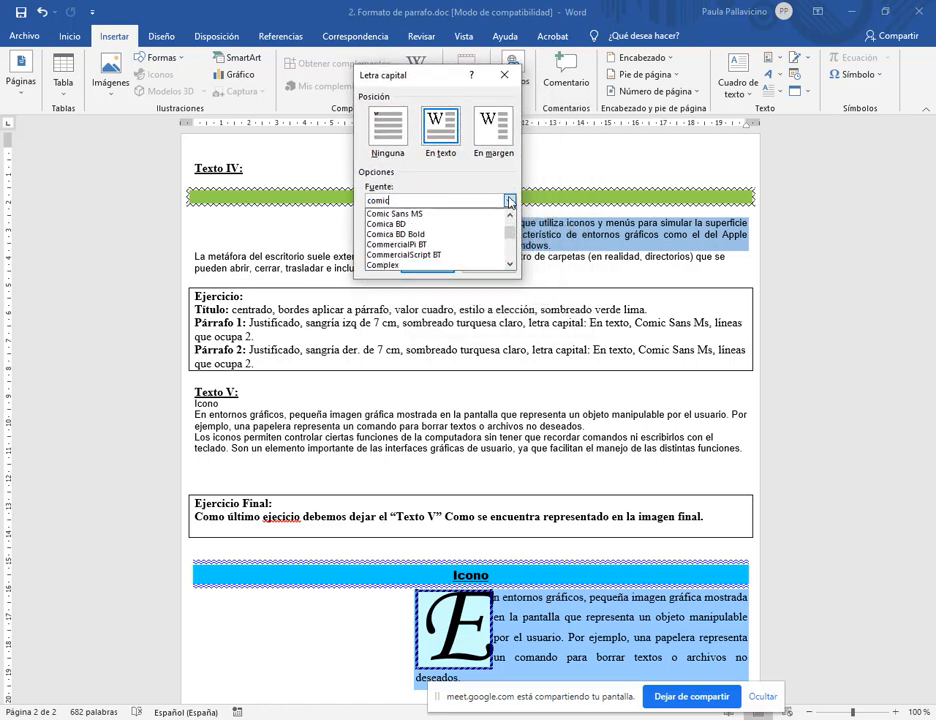
{"action": "left_click", "coordinate": [406, 214]}
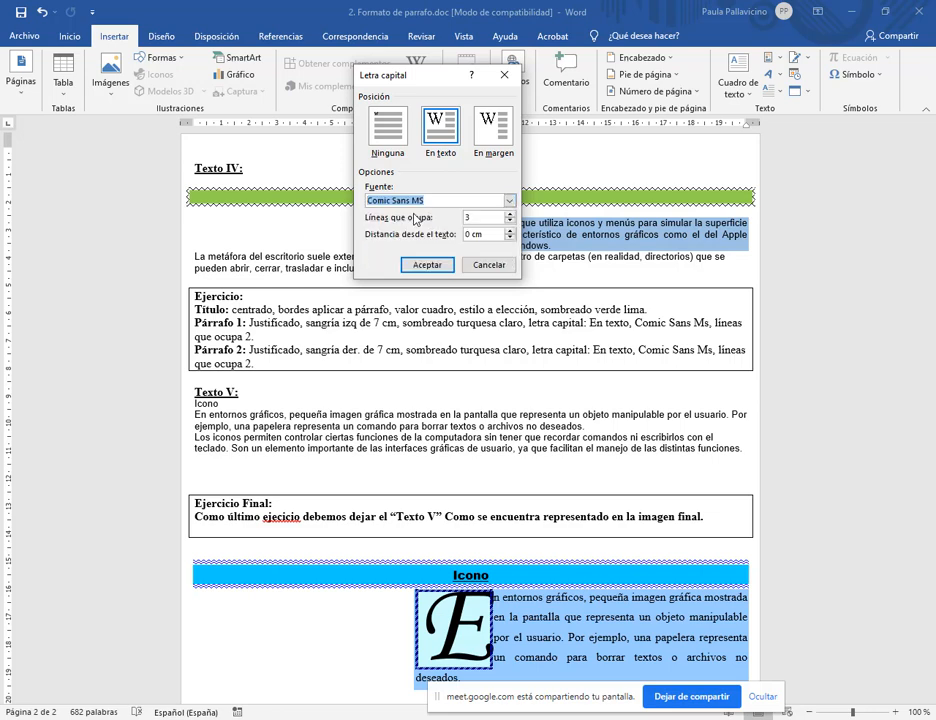
{"action": "left_click", "coordinate": [510, 215]}
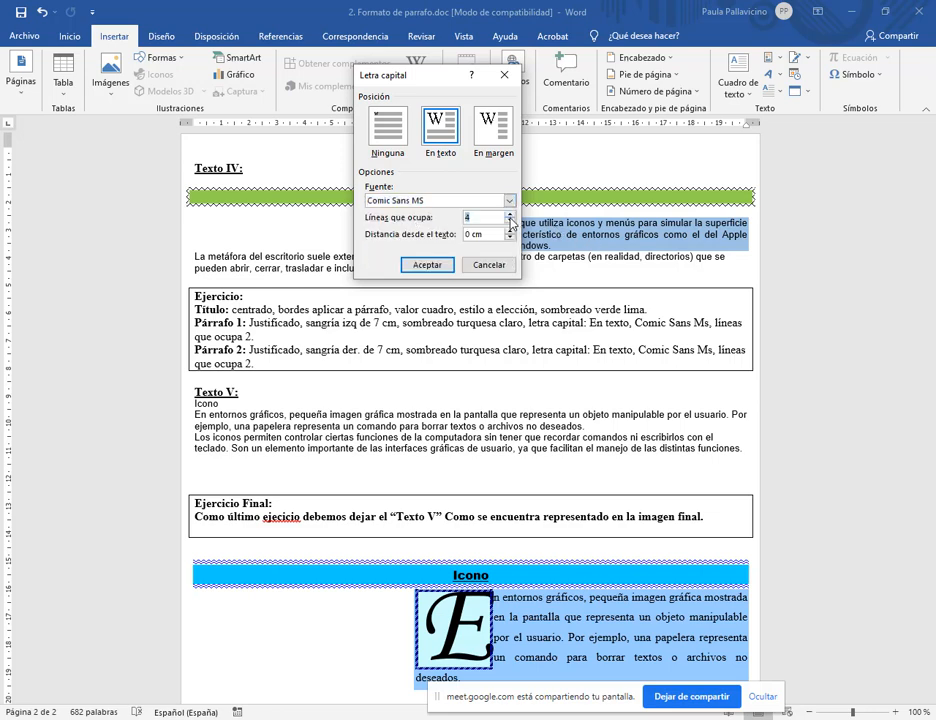
{"action": "left_click", "coordinate": [427, 265]}
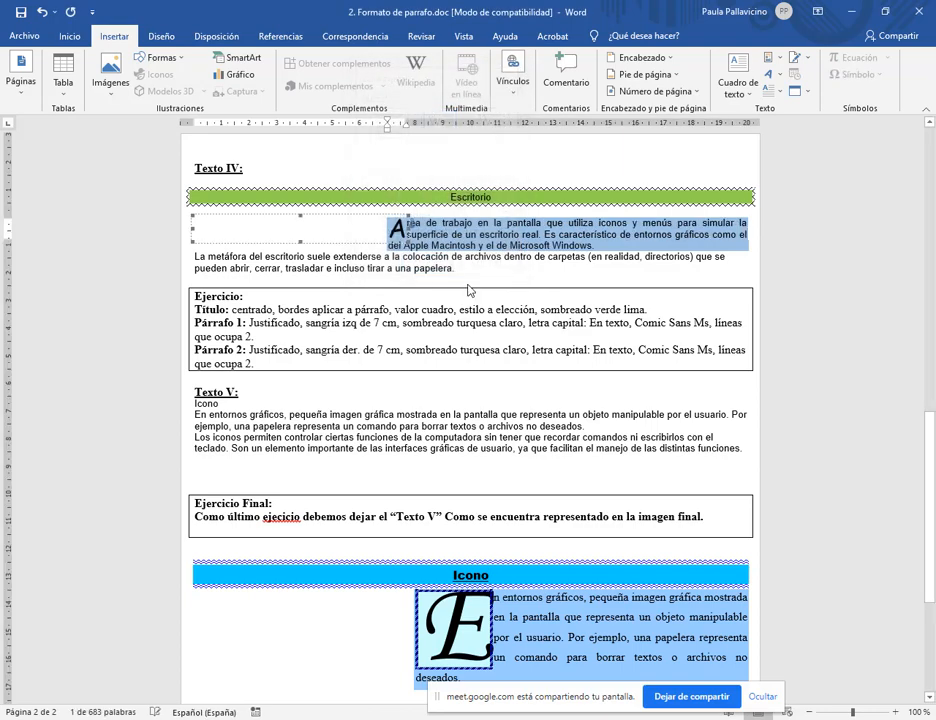
- Justify the second paragraph of Texto IV and set its right indent to 7 cm
{"action": "left_click_drag", "start_coordinate": [456, 268], "coordinate": [200, 266]}
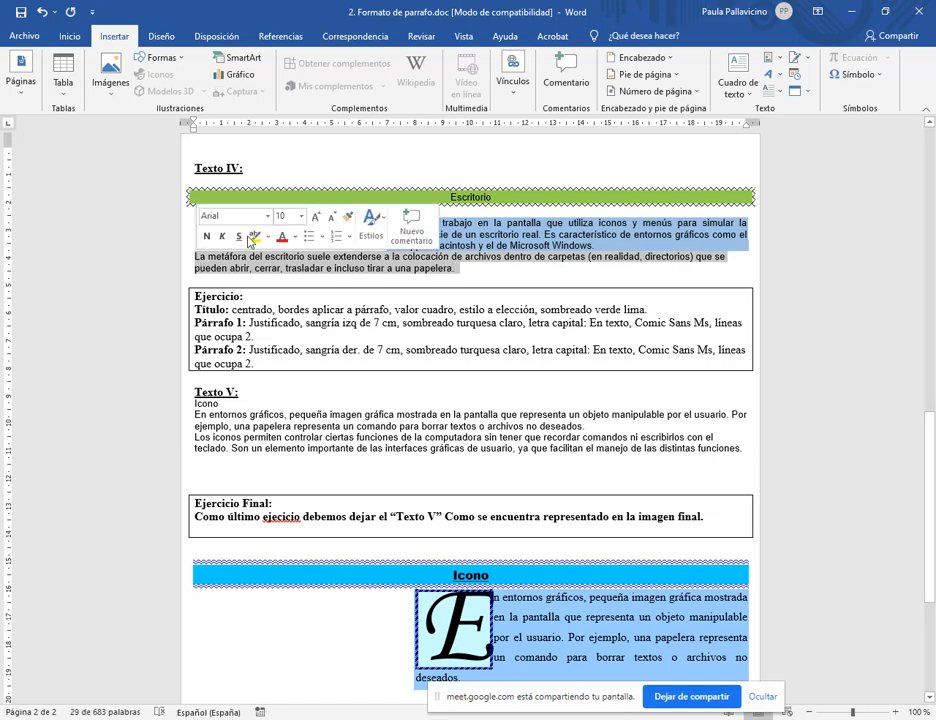
{"action": "left_click", "coordinate": [64, 38]}
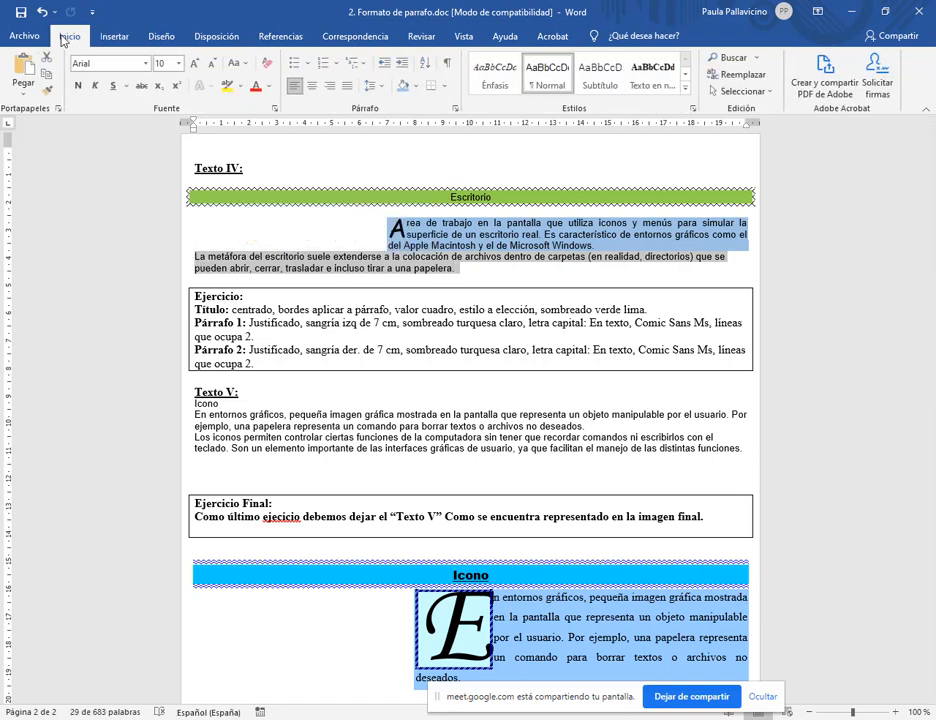
{"action": "left_click", "coordinate": [348, 86]}
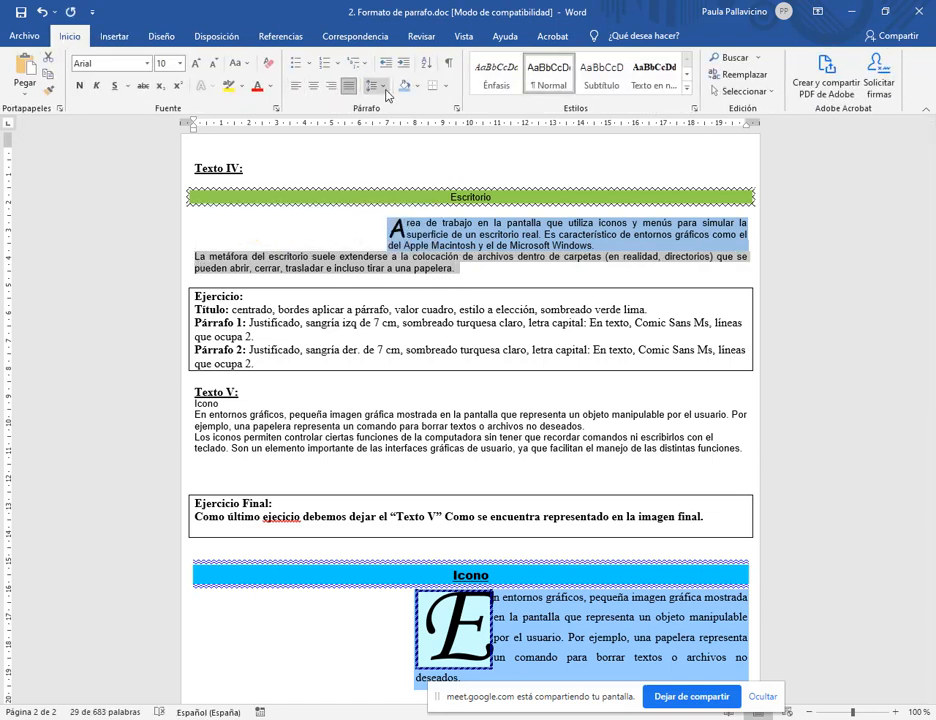
{"action": "left_click", "coordinate": [455, 110]}
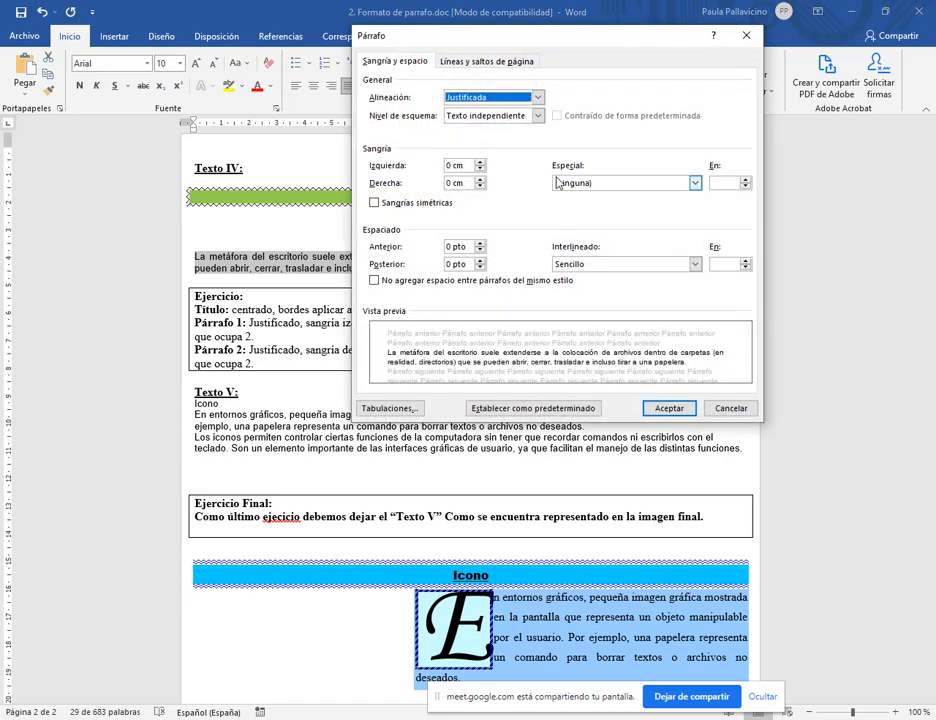
{"action": "left_click", "coordinate": [450, 184]}
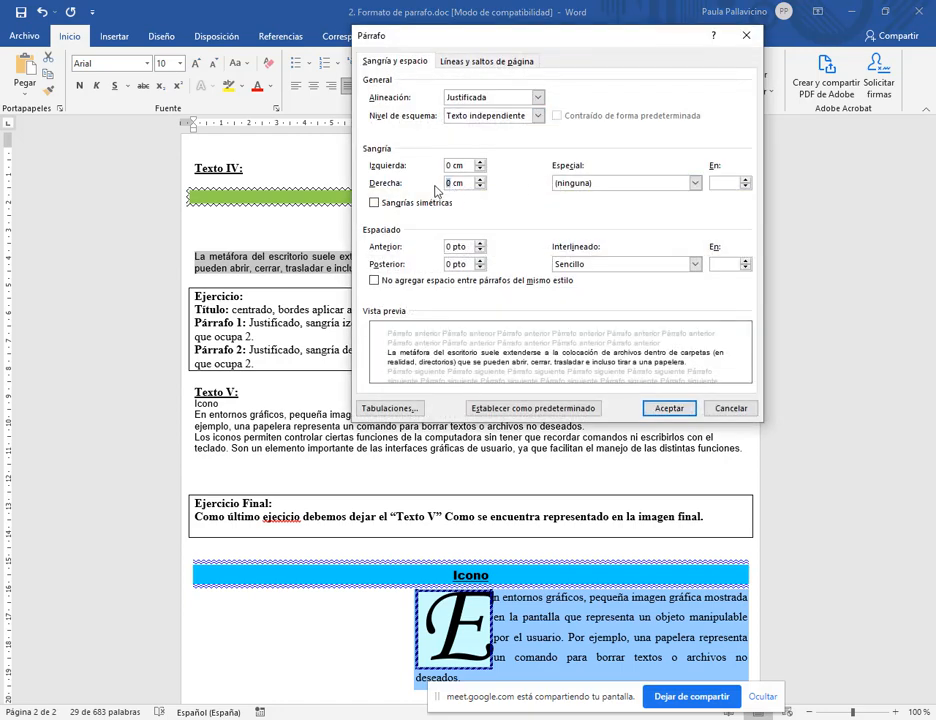
{"action": "left_click", "coordinate": [669, 408]}
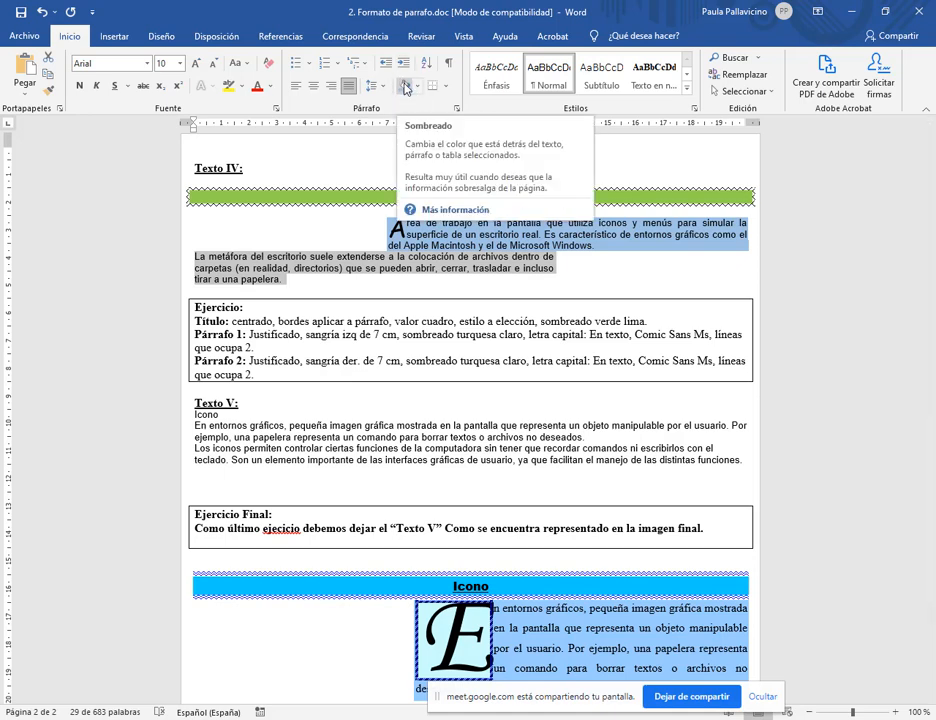
- Shade the second paragraph of Texto IV with the same light blue as the first paragraph
{"action": "left_click", "coordinate": [418, 88]}
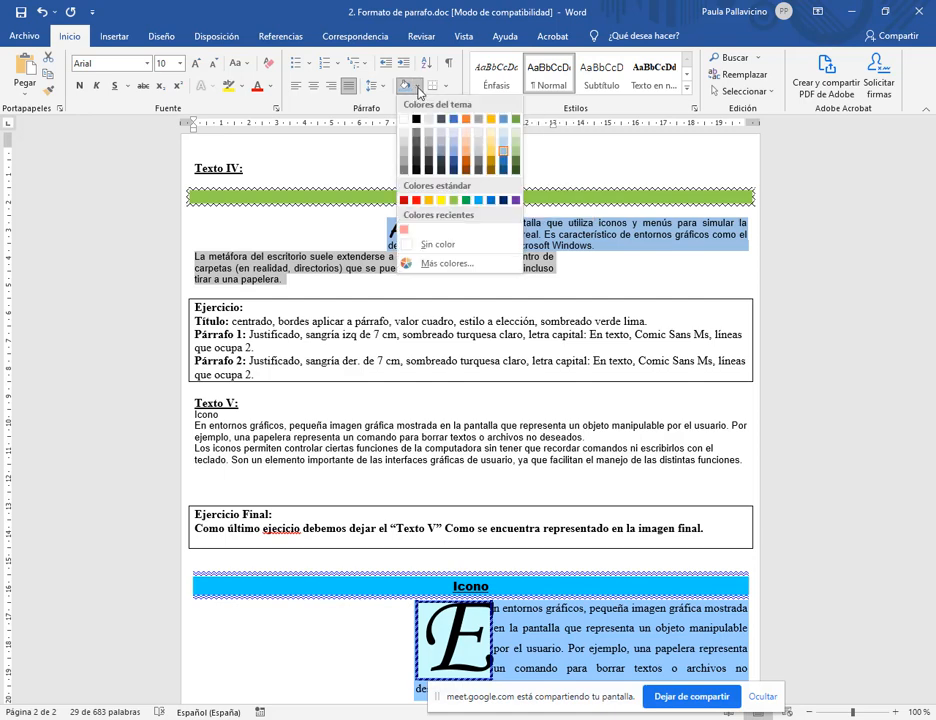
{"action": "left_click", "coordinate": [418, 88]}
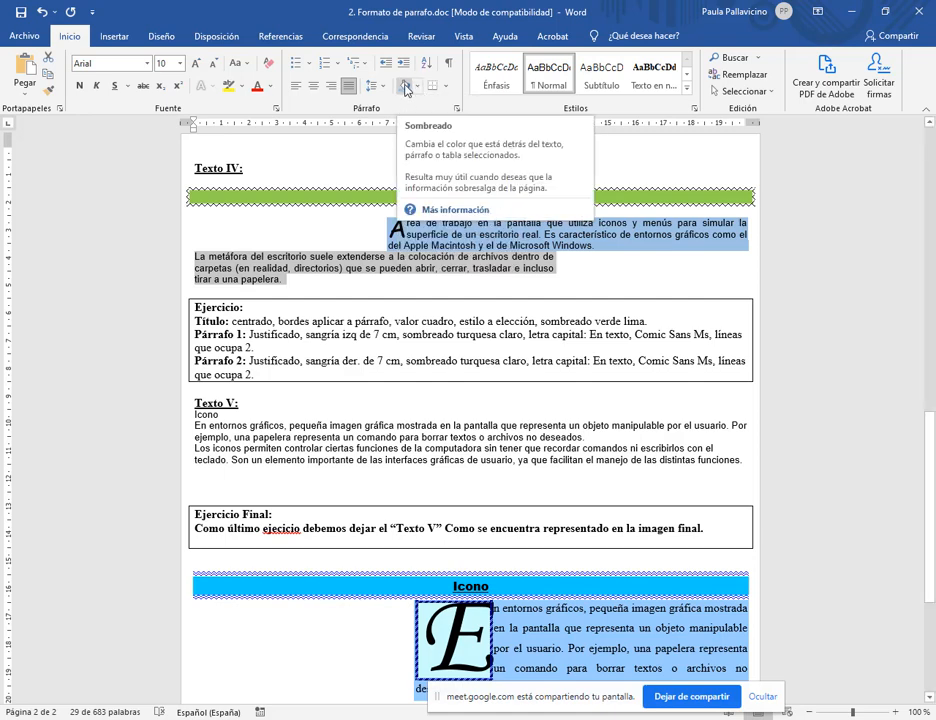
{"action": "left_click", "coordinate": [405, 88]}
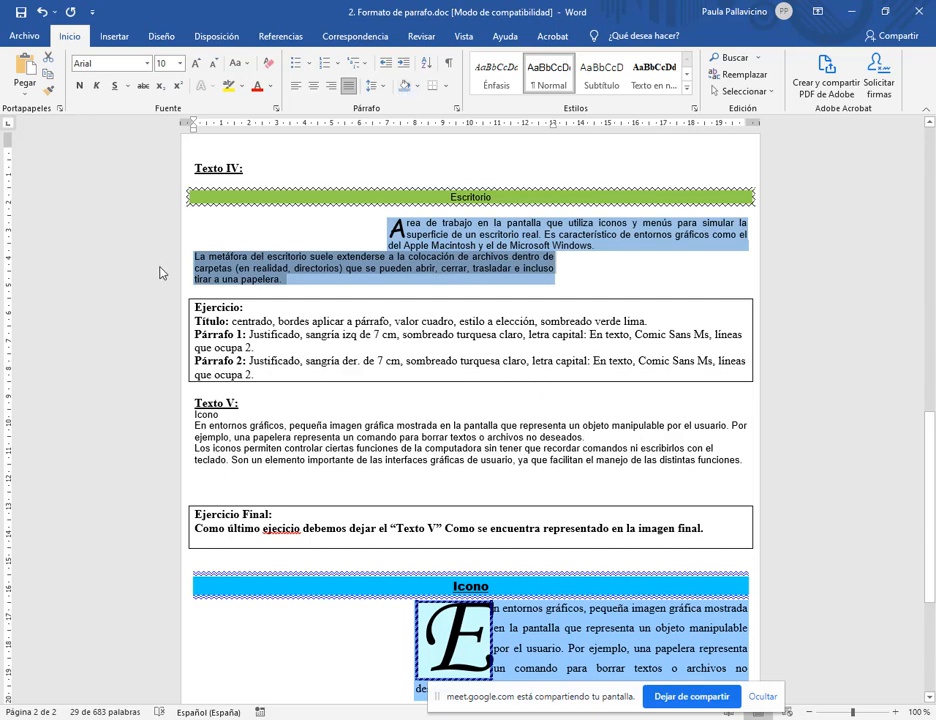
- Open the drop cap options for the initial L of Texto IV's second paragraph and choose the En texto position
{"action": "left_click", "coordinate": [198, 262]}
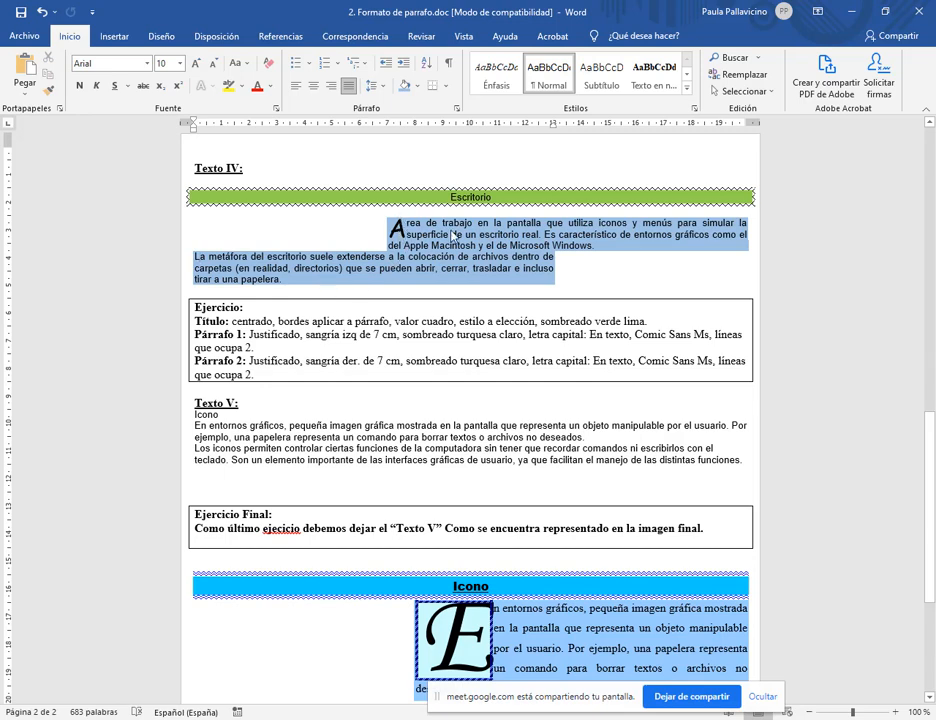
{"action": "left_click", "coordinate": [116, 36]}
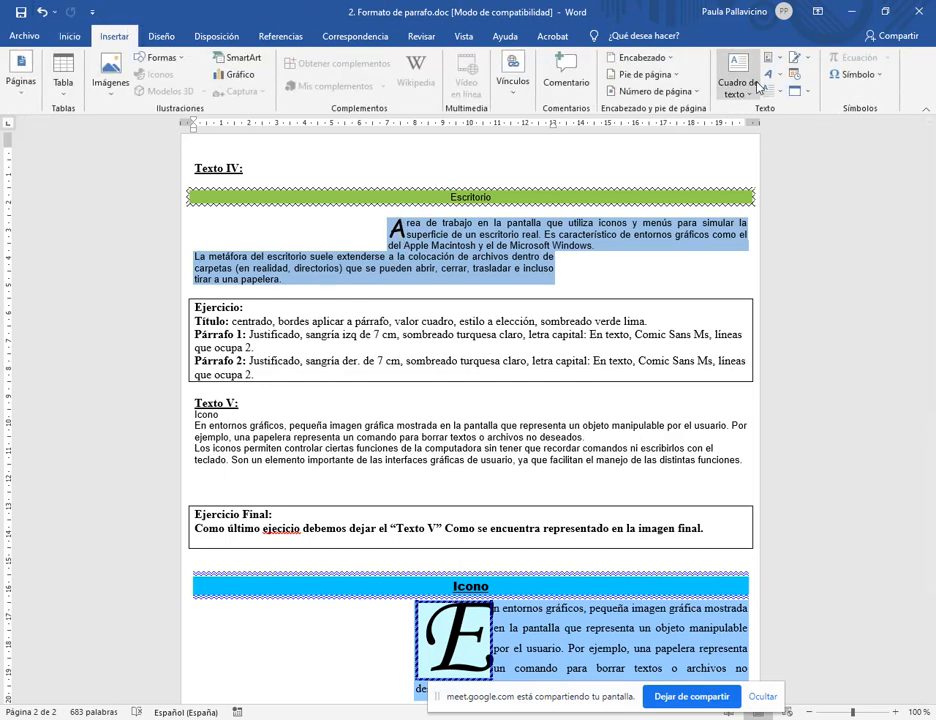
{"action": "left_click", "coordinate": [771, 91]}
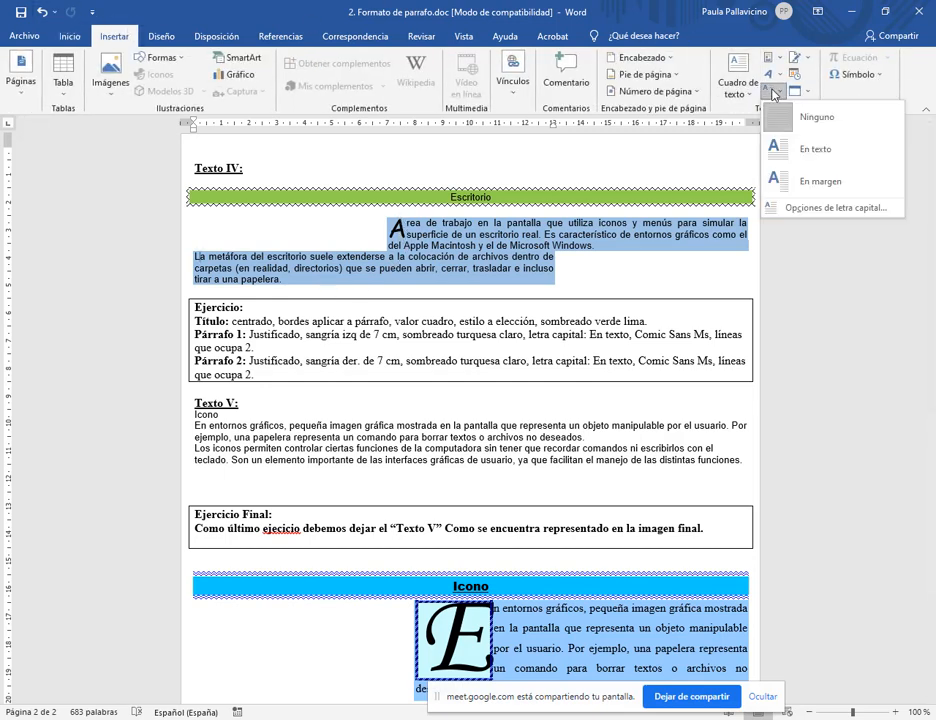
{"action": "left_click", "coordinate": [816, 209]}
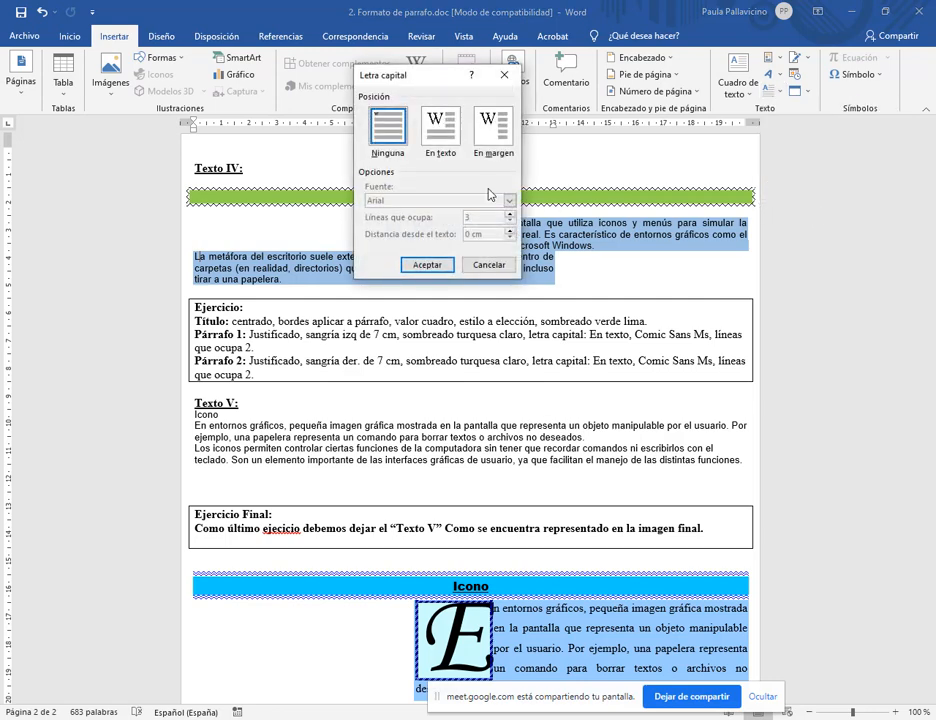
{"action": "left_click", "coordinate": [443, 141]}
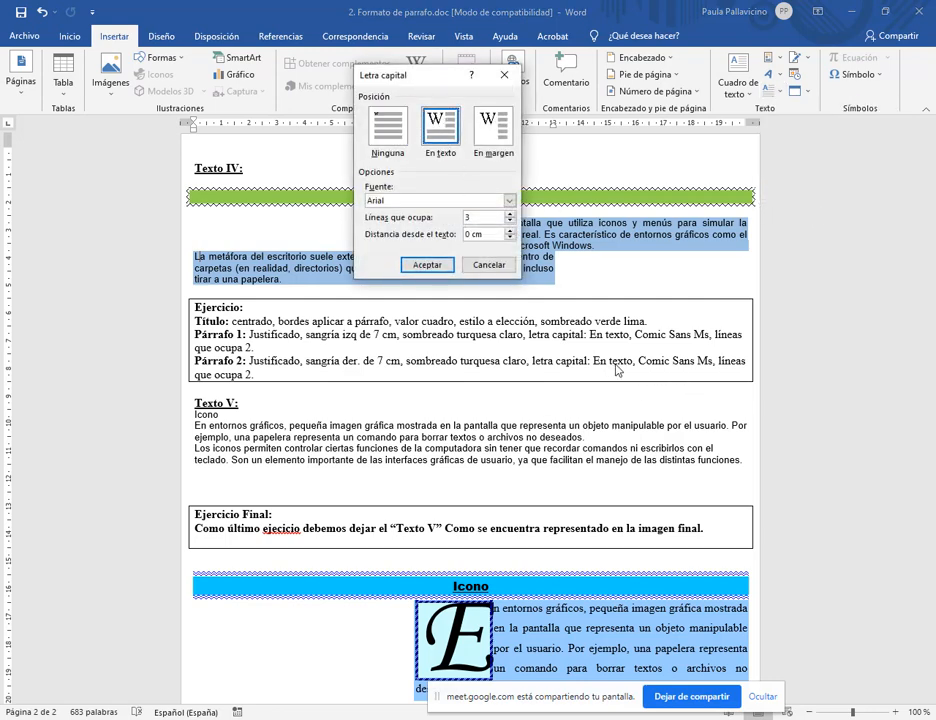
- Set the drop cap's font to Comic Sans MS and its height to 2 lines, and apply it to the second paragraph
{"action": "left_click", "coordinate": [509, 201]}
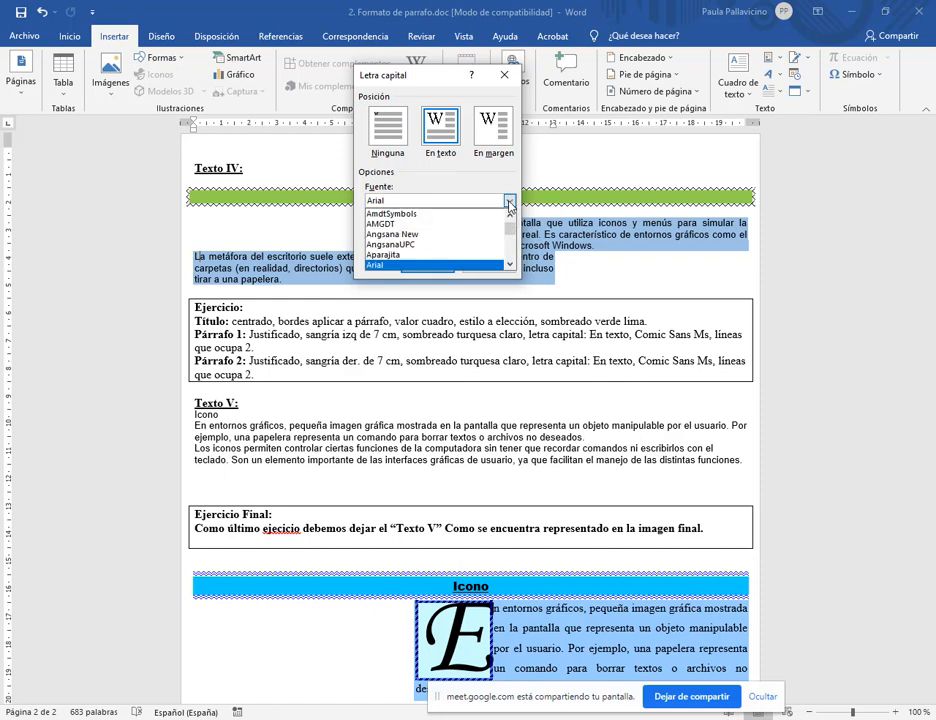
{"action": "type", "text": "comi"}
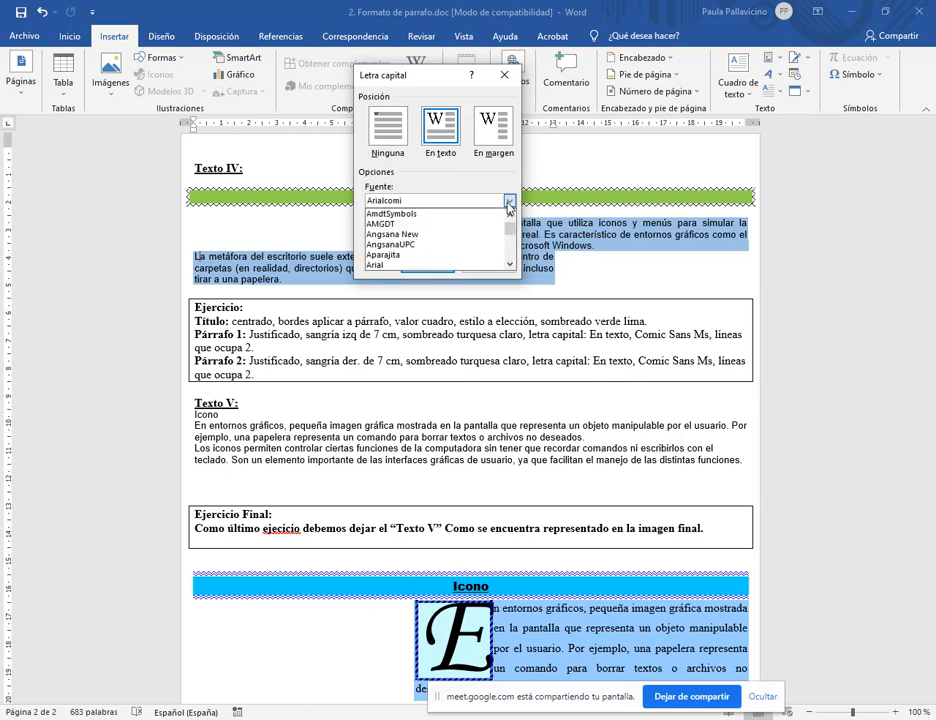
{"action": "key", "text": "BackSpace"}
{"action": "key", "text": "BackSpace"}
{"action": "key", "text": "BackSpace"}
{"action": "key", "text": "BackSpace"}
{"action": "key", "text": "BackSpace"}
{"action": "key", "text": "BackSpace"}
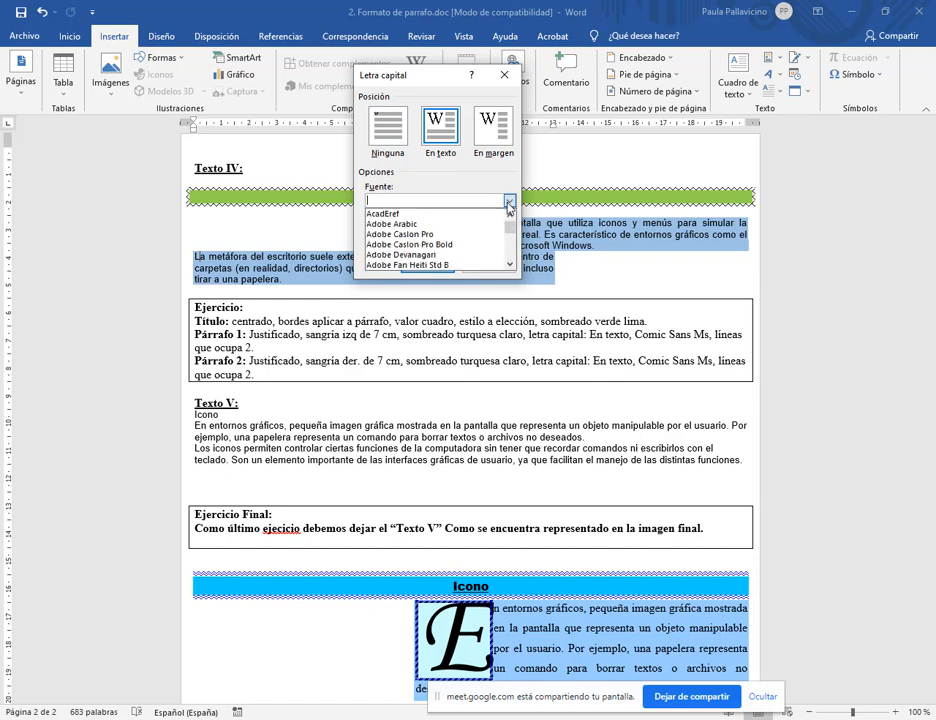
{"action": "type", "text": "comic s"}
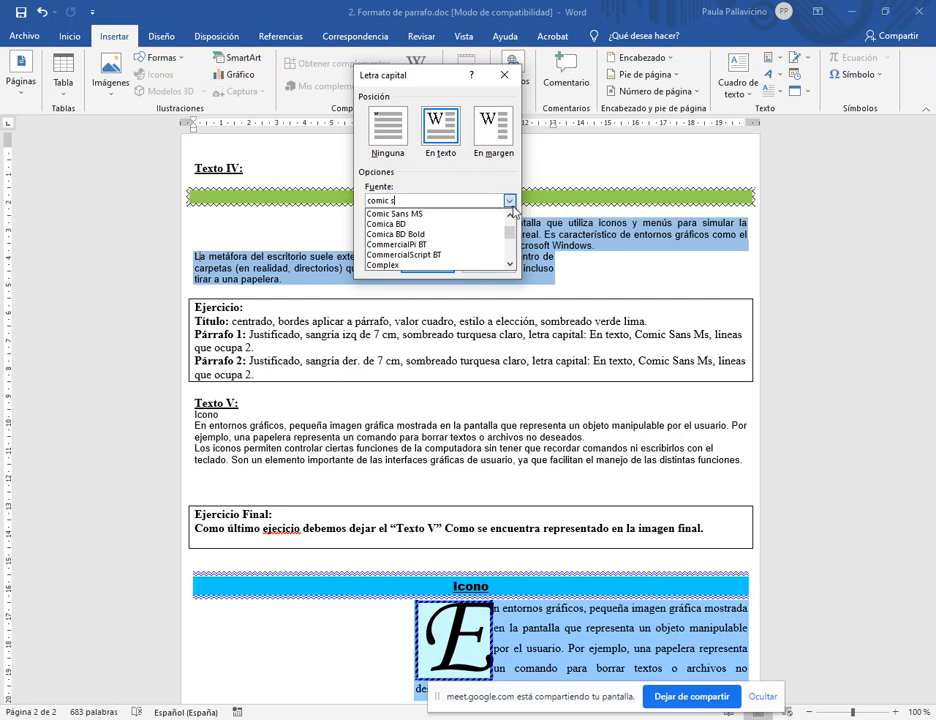
{"action": "key", "text": "Return"}
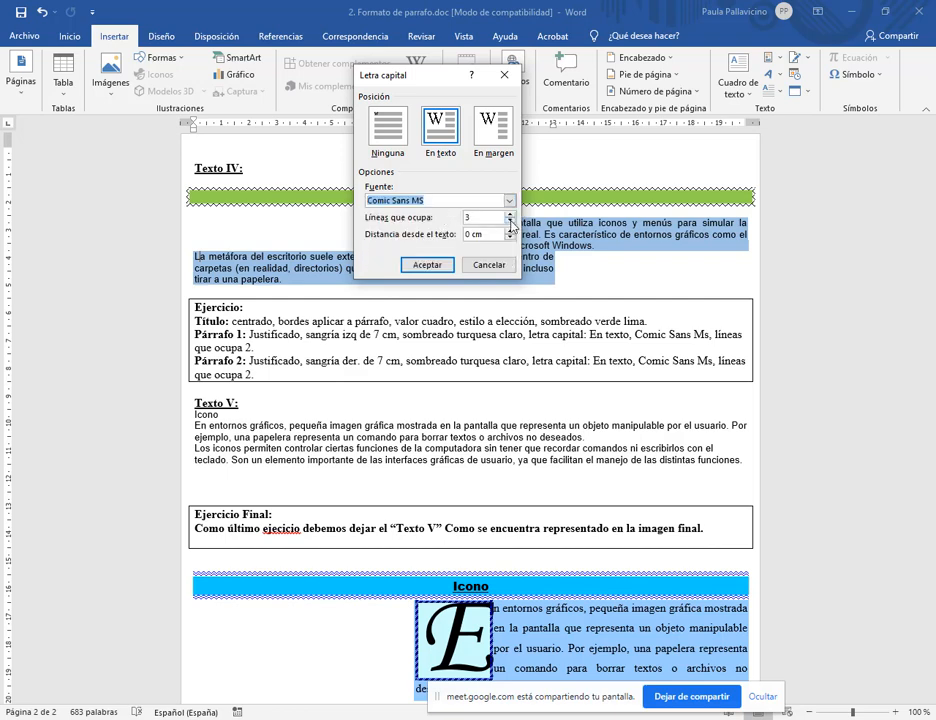
{"action": "left_click", "coordinate": [510, 224]}
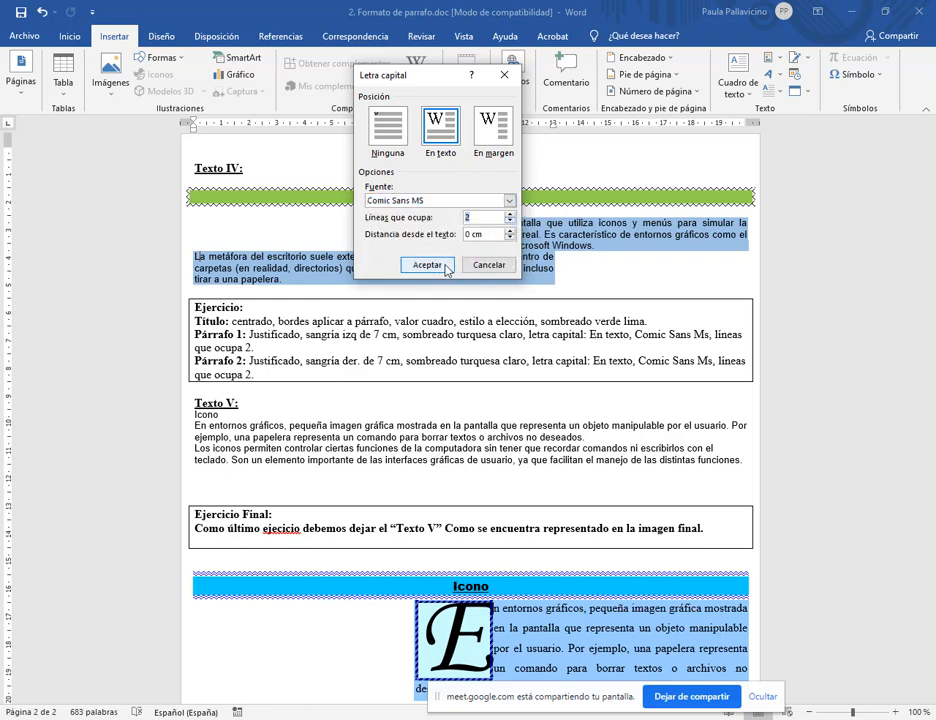
{"action": "left_click", "coordinate": [427, 265]}
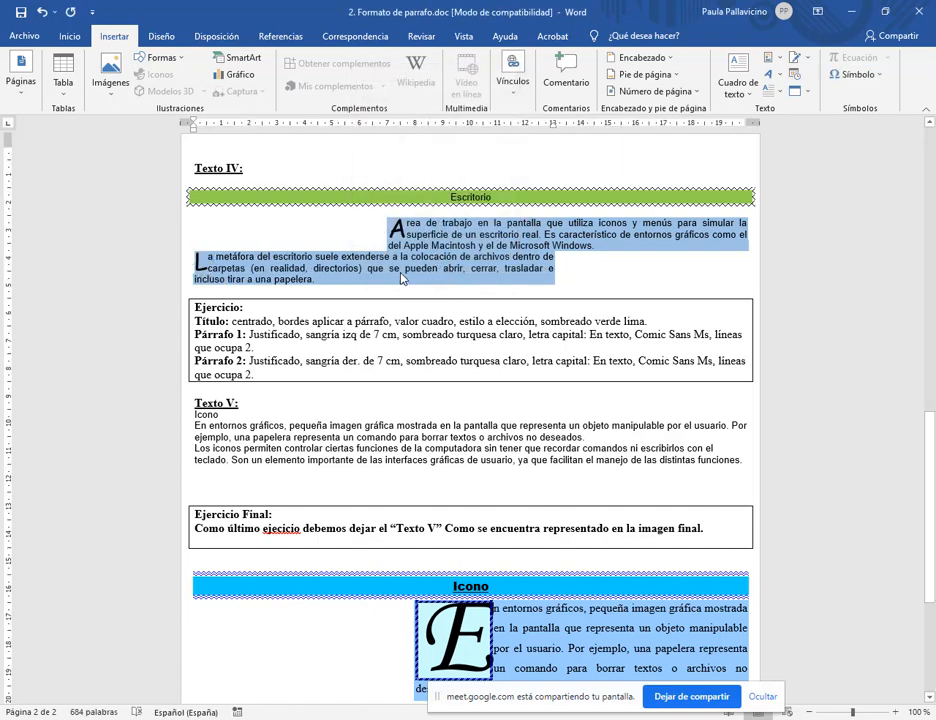
- Insert a page break before the Texto V heading so that the section starts on a new page
{"action": "scroll", "coordinate": [474, 350], "scroll_direction": "down", "scroll_amount": 4}
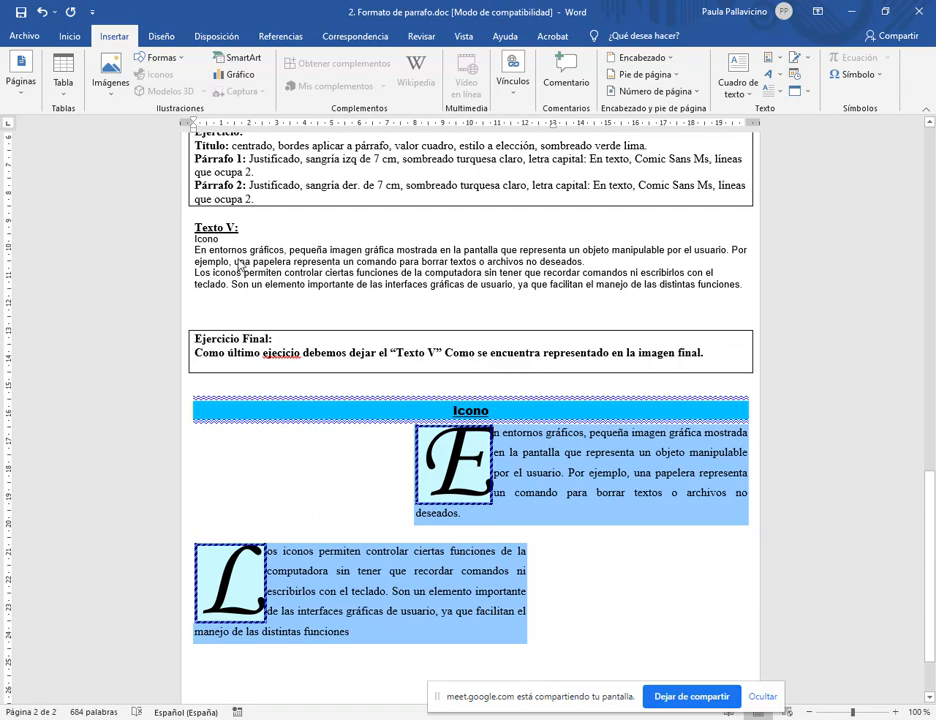
{"action": "scroll", "coordinate": [374, 288], "scroll_direction": "down", "scroll_amount": 1}
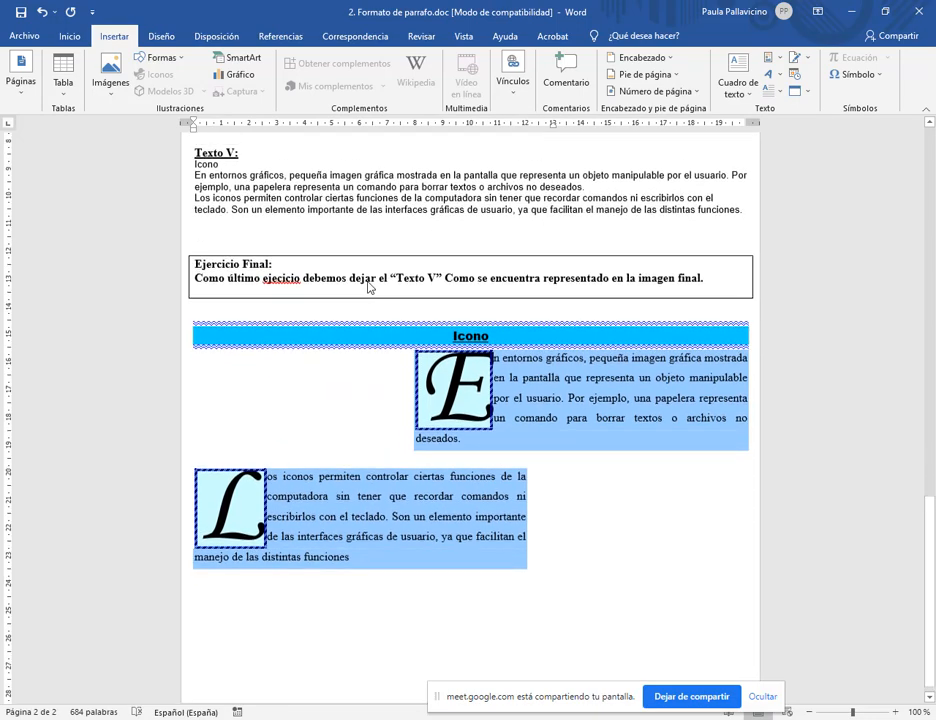
{"action": "scroll", "coordinate": [368, 286], "scroll_direction": "up", "scroll_amount": 3}
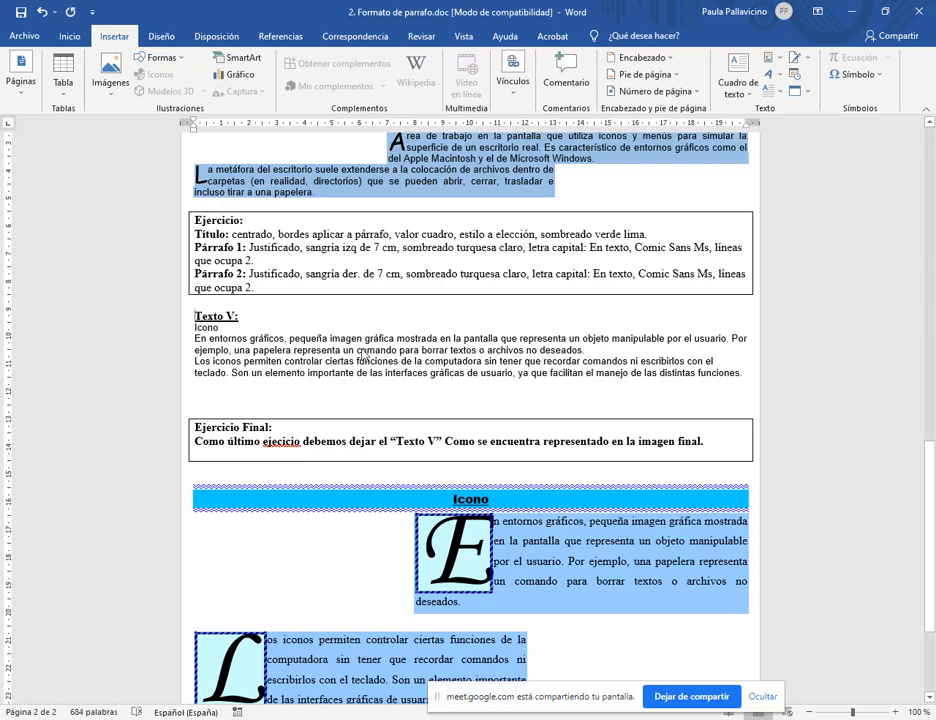
{"action": "key", "text": "ctrl+Return"}
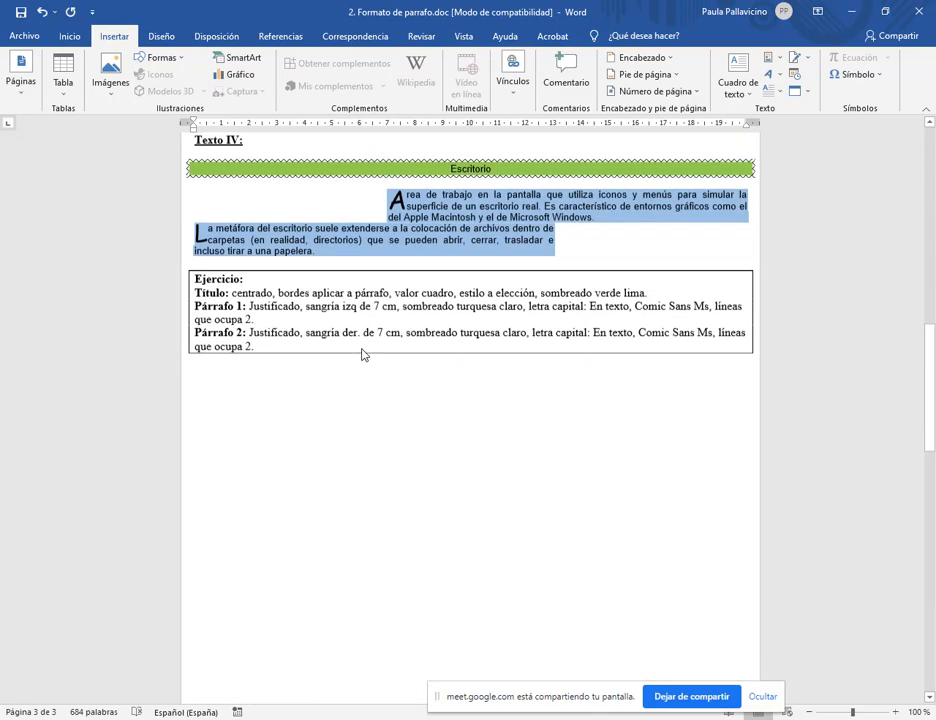
- Add a blank line below the Texto V heading and another below its Icono title
{"action": "scroll", "coordinate": [363, 355], "scroll_direction": "down", "scroll_amount": 8}
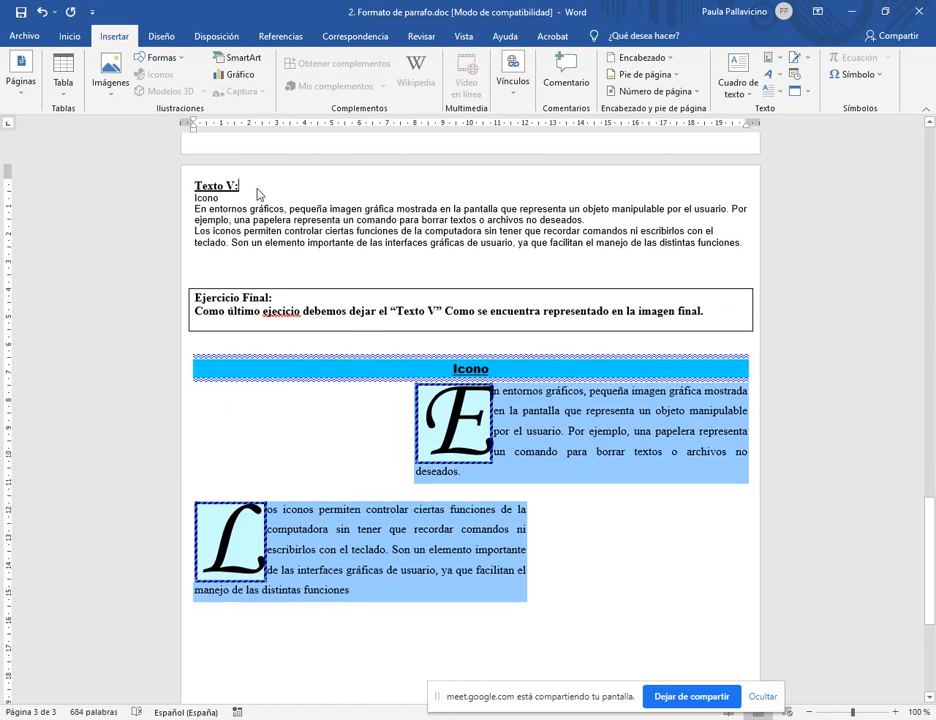
{"action": "key", "text": "Return"}
{"action": "key", "text": "Return"}
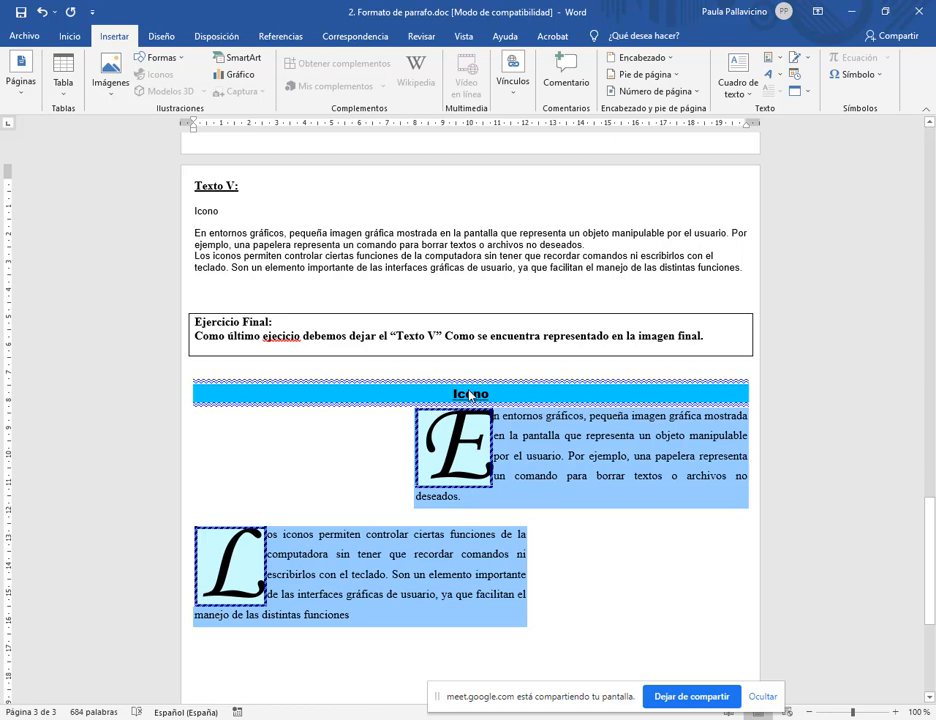
- Copy the formatting of the sample Icono title onto Texto V's Icono title with Format Painter
{"action": "double_click", "coordinate": [496, 397]}
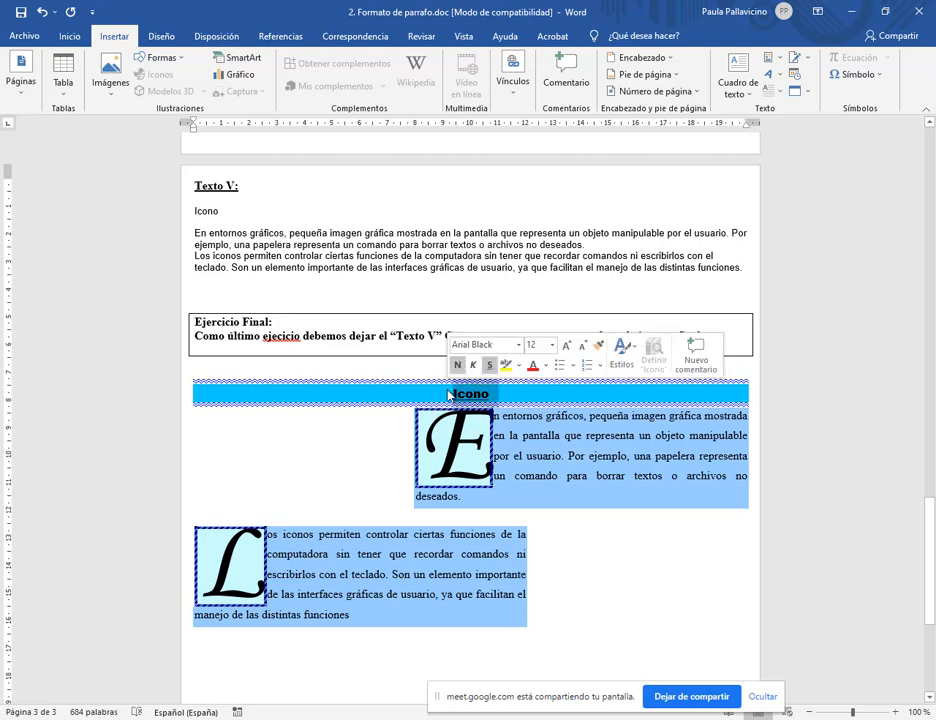
{"action": "left_click", "coordinate": [66, 36]}
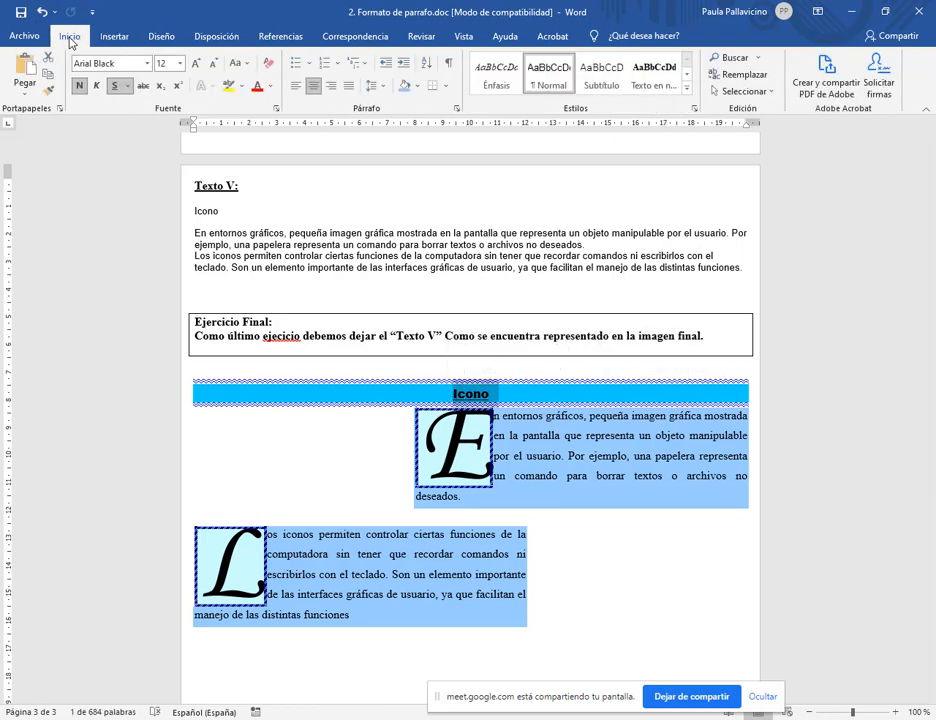
{"action": "left_click", "coordinate": [48, 91]}
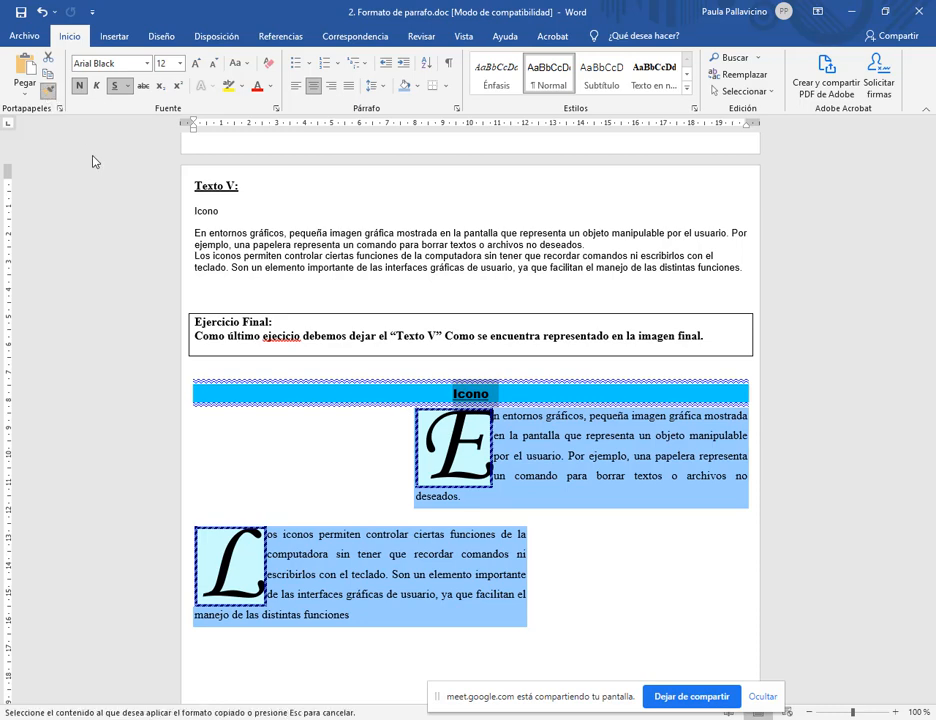
{"action": "left_click_drag", "start_coordinate": [217, 212], "coordinate": [195, 212]}
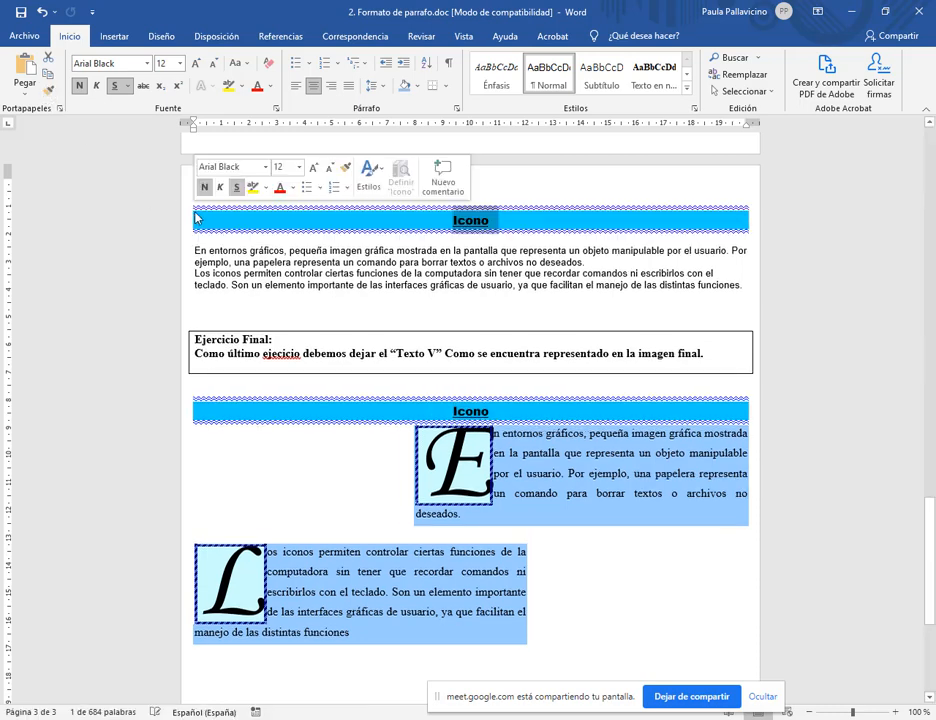
{"action": "left_click", "coordinate": [516, 222]}
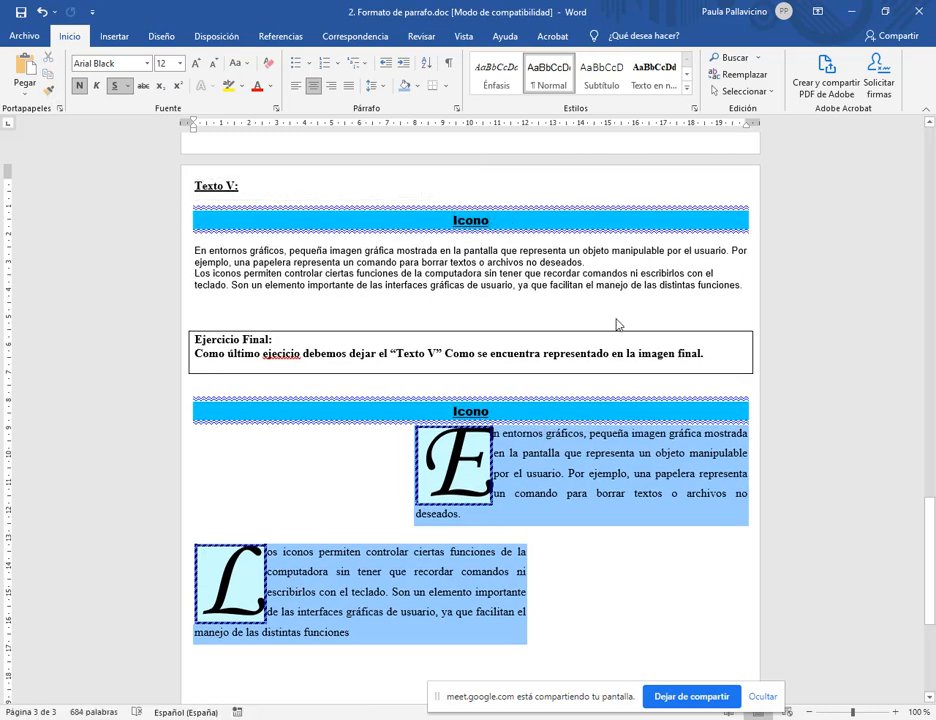
- Try to copy the formatting of the sample's first paragraph onto Texto V's first paragraph with Format Painter, and undo it
{"action": "scroll", "coordinate": [485, 470], "scroll_direction": "down", "scroll_amount": 1}
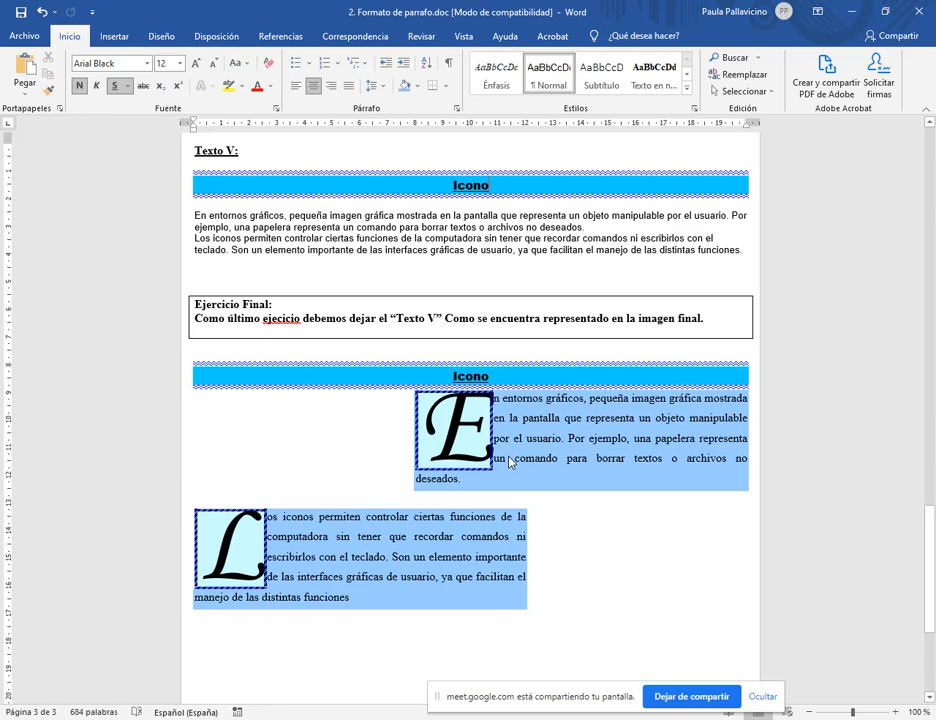
{"action": "left_click_drag", "start_coordinate": [469, 485], "coordinate": [446, 450]}
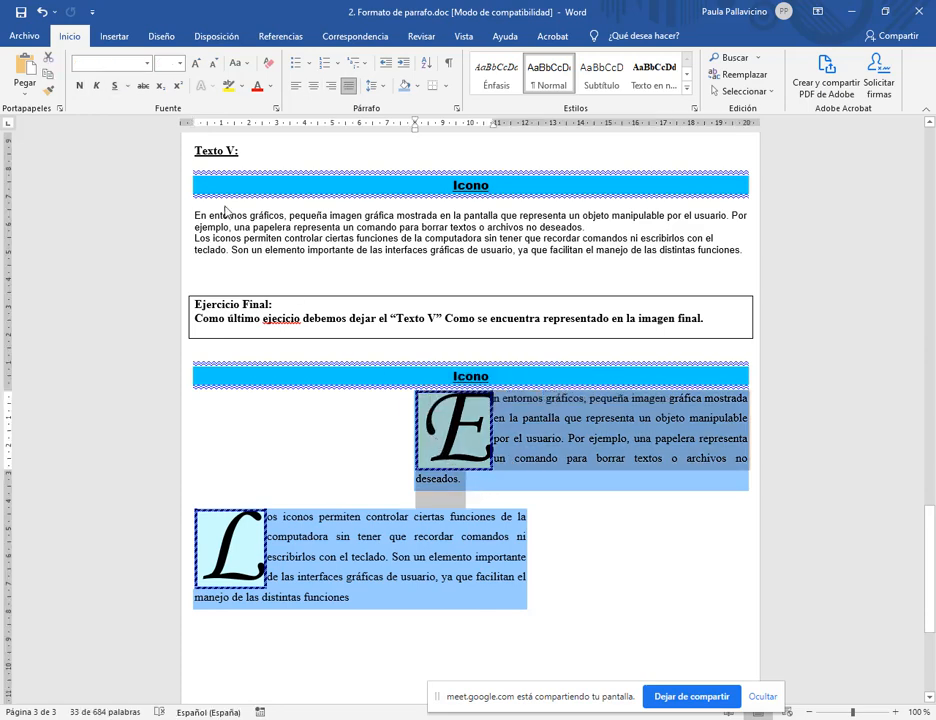
{"action": "left_click", "coordinate": [48, 89]}
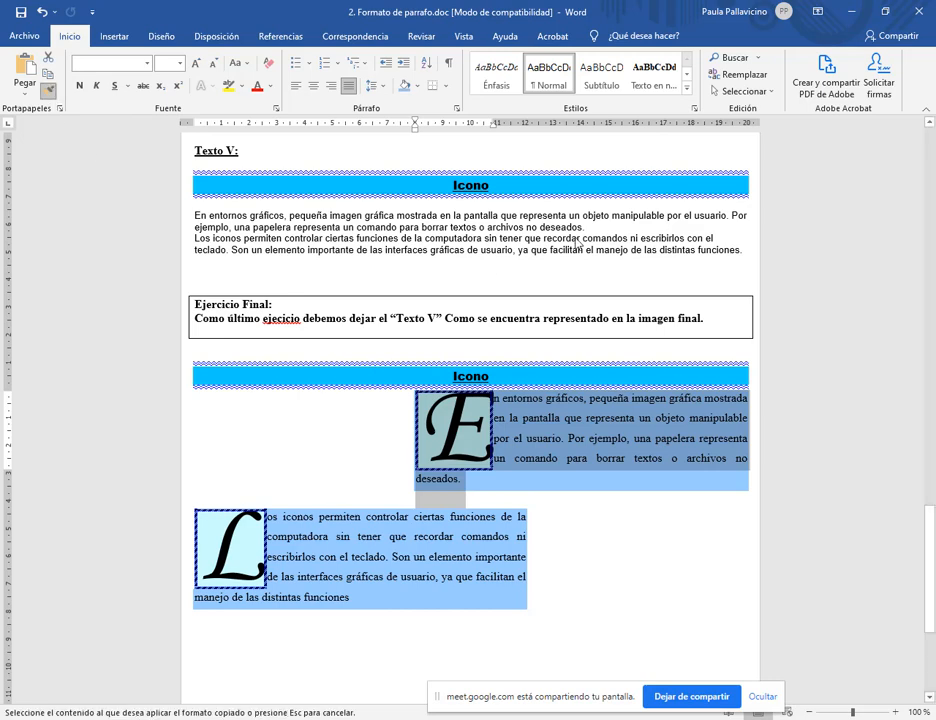
{"action": "mouse_move", "coordinate": [590, 232]}
{"action": "left_mouse_down"}
{"action": "mouse_move", "coordinate": [600, 228]}
{"action": "mouse_move", "coordinate": [290, 230]}
{"action": "mouse_move", "coordinate": [196, 217]}
{"action": "left_mouse_up"}
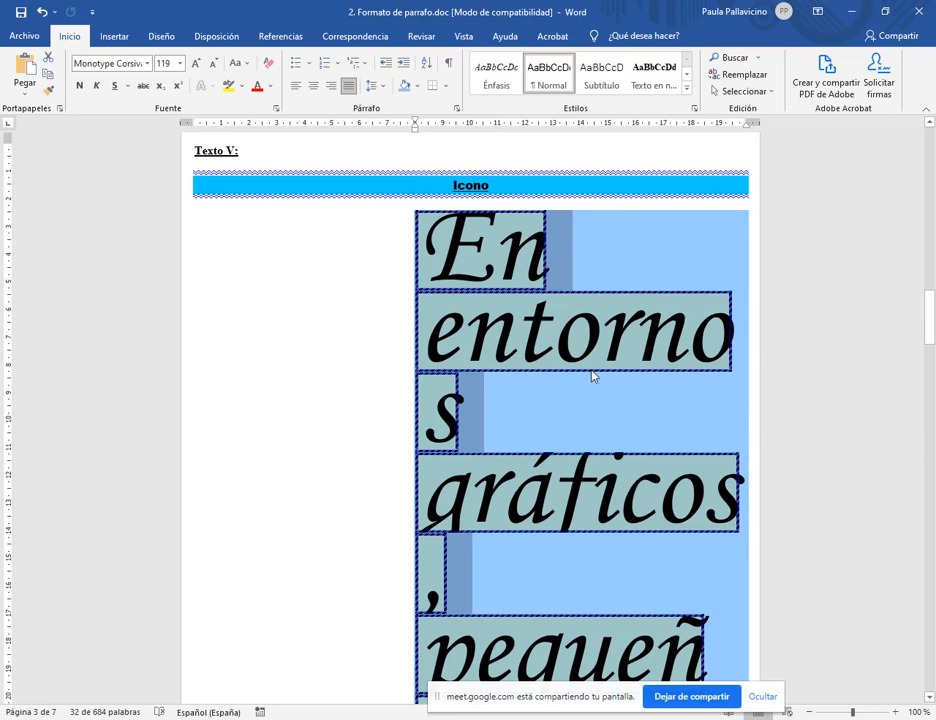
{"action": "scroll", "coordinate": [593, 377], "scroll_direction": "down", "scroll_amount": 3}
{"action": "scroll", "coordinate": [578, 361], "scroll_direction": "up", "scroll_amount": 4}
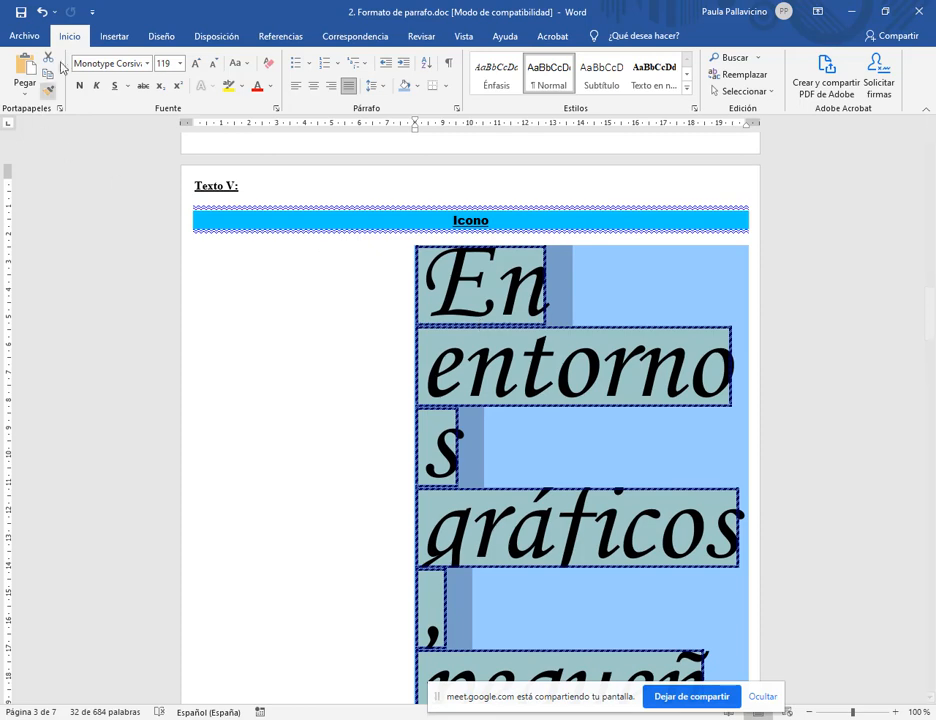
{"action": "left_click", "coordinate": [42, 12]}
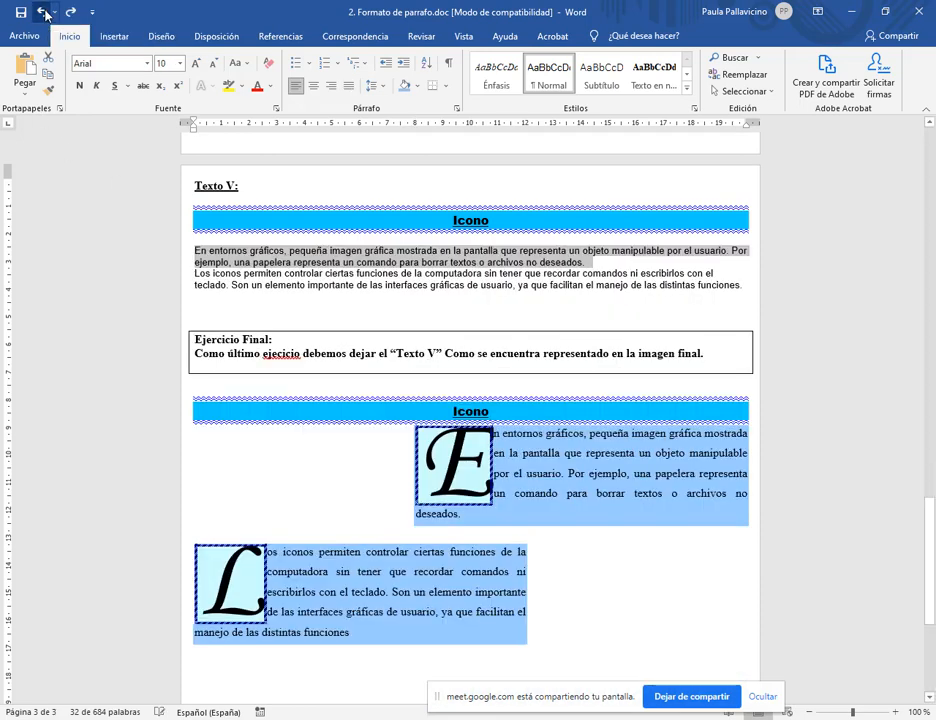
- Retry Format Painter on Texto V's first paragraph using only the sample's body text without its drop cap, and undo it
{"action": "left_click", "coordinate": [535, 487]}
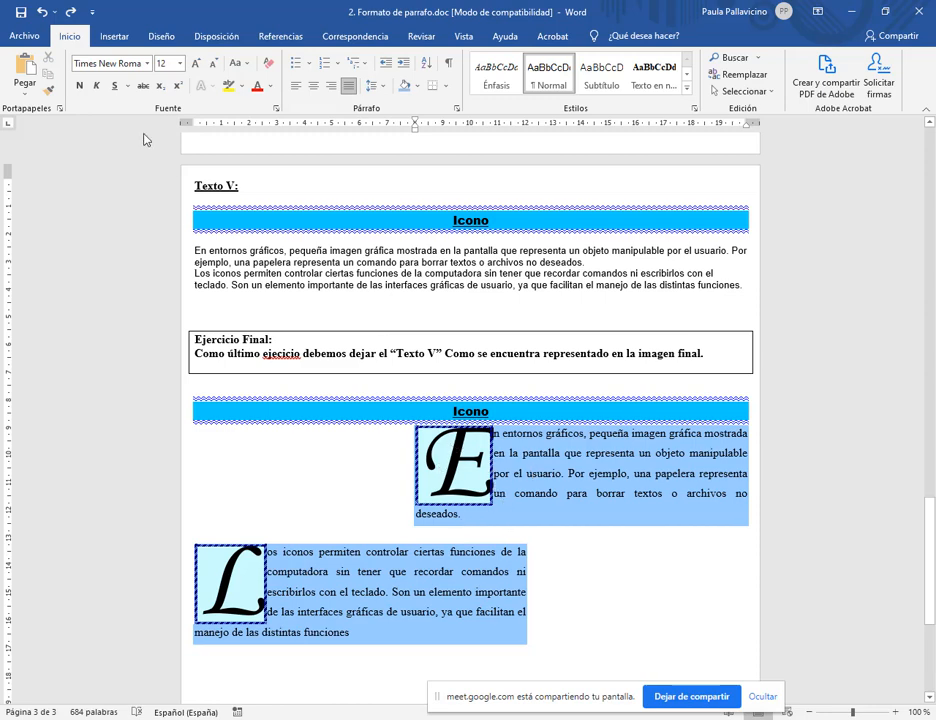
{"action": "left_click_drag", "start_coordinate": [508, 526], "coordinate": [497, 445]}
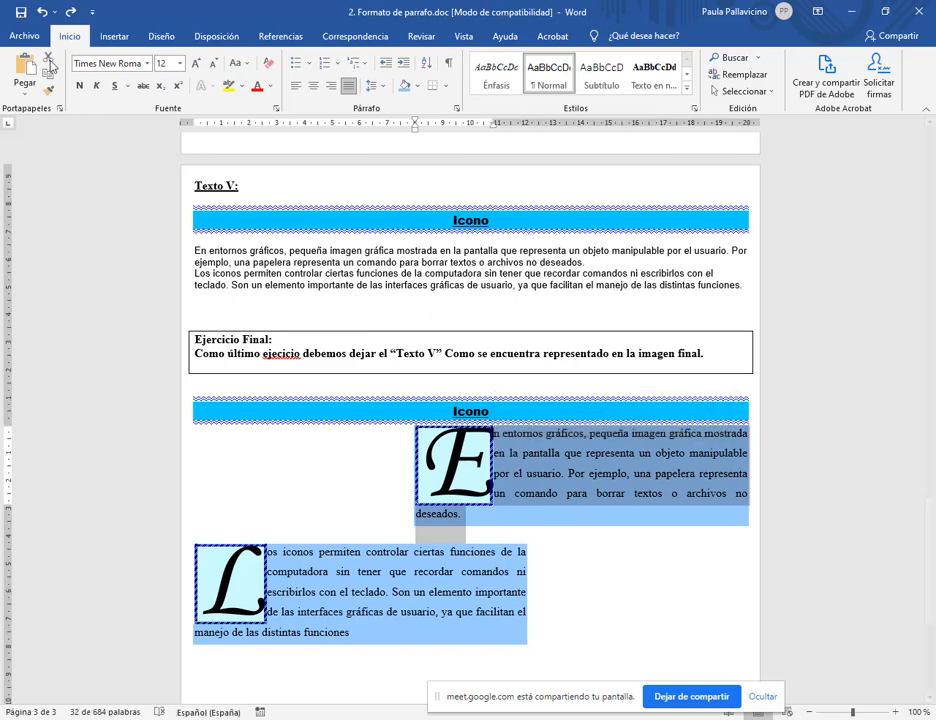
{"action": "left_click", "coordinate": [47, 90]}
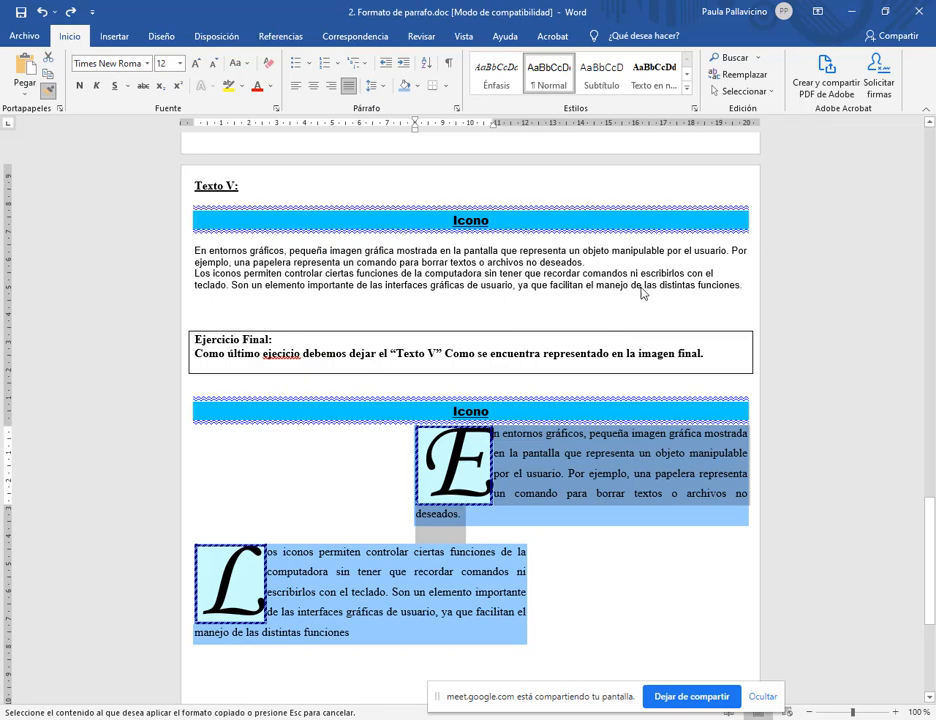
{"action": "mouse_move", "coordinate": [596, 267]}
{"action": "left_mouse_down"}
{"action": "mouse_move", "coordinate": [372, 273]}
{"action": "mouse_move", "coordinate": [197, 252]}
{"action": "left_mouse_up"}
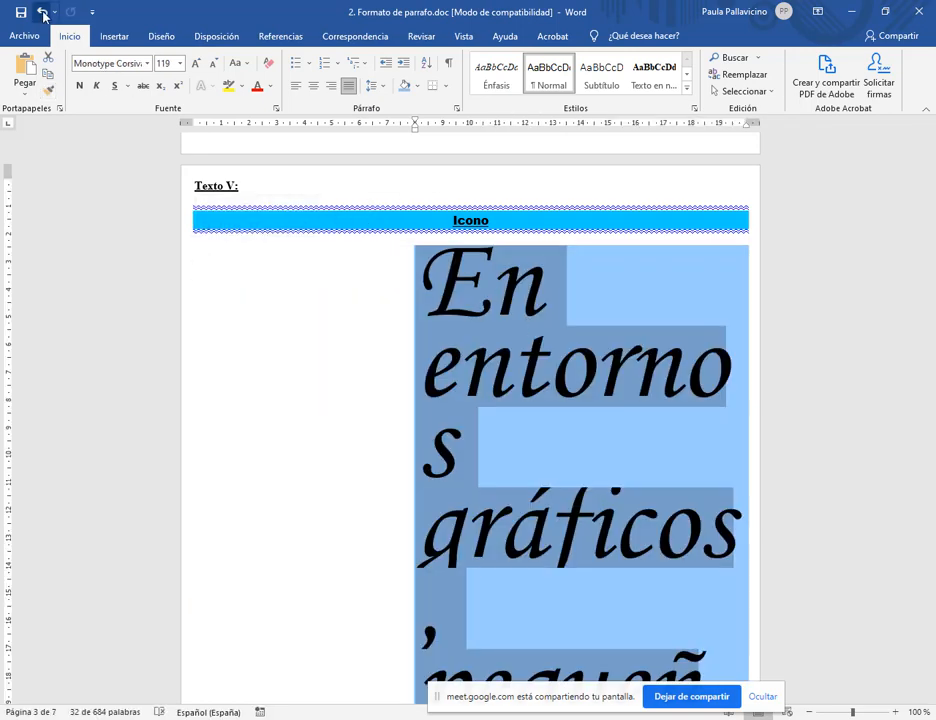
{"action": "left_click", "coordinate": [41, 13]}
- Copy the sample body text's font formatting onto Texto V's first paragraph with Format Painter and set its line spacing to 1,5
{"action": "left_click_drag", "start_coordinate": [508, 505], "coordinate": [556, 501]}
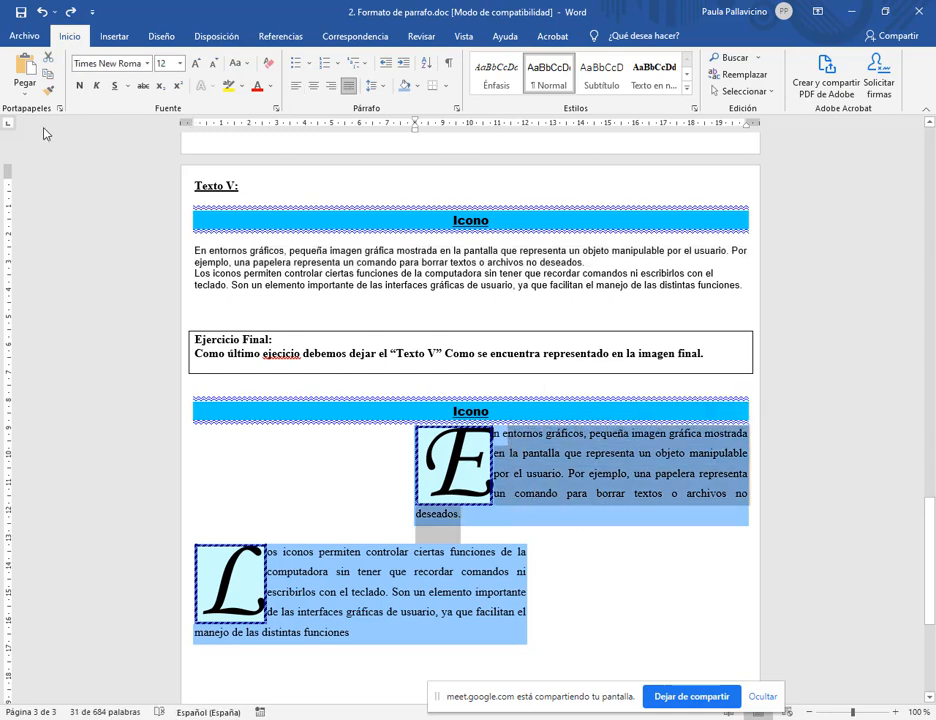
{"action": "left_click", "coordinate": [48, 90]}
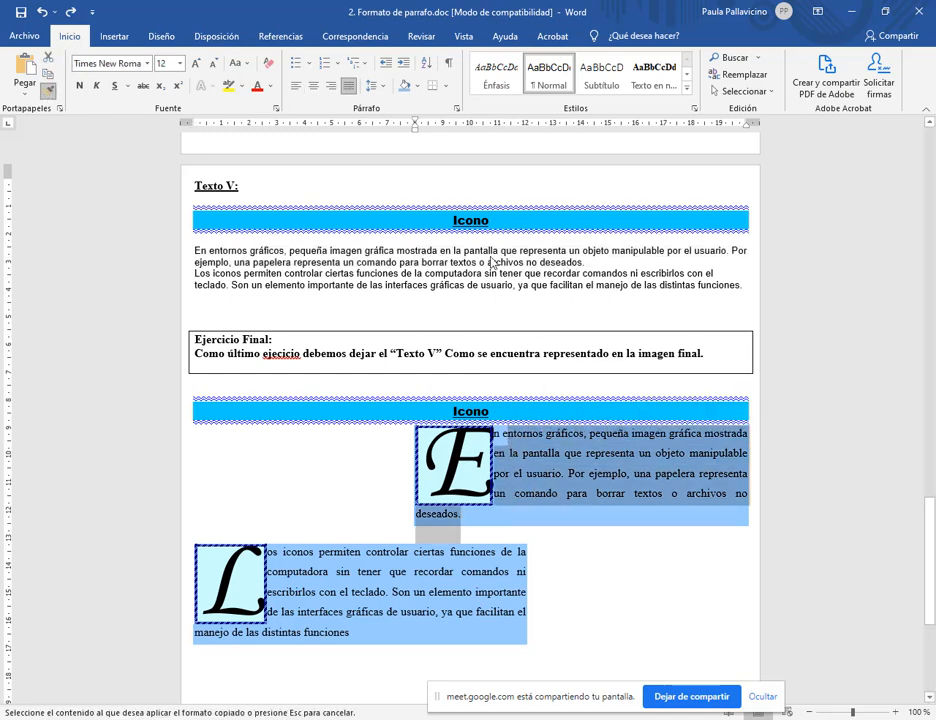
{"action": "left_click_drag", "start_coordinate": [584, 262], "coordinate": [197, 256]}
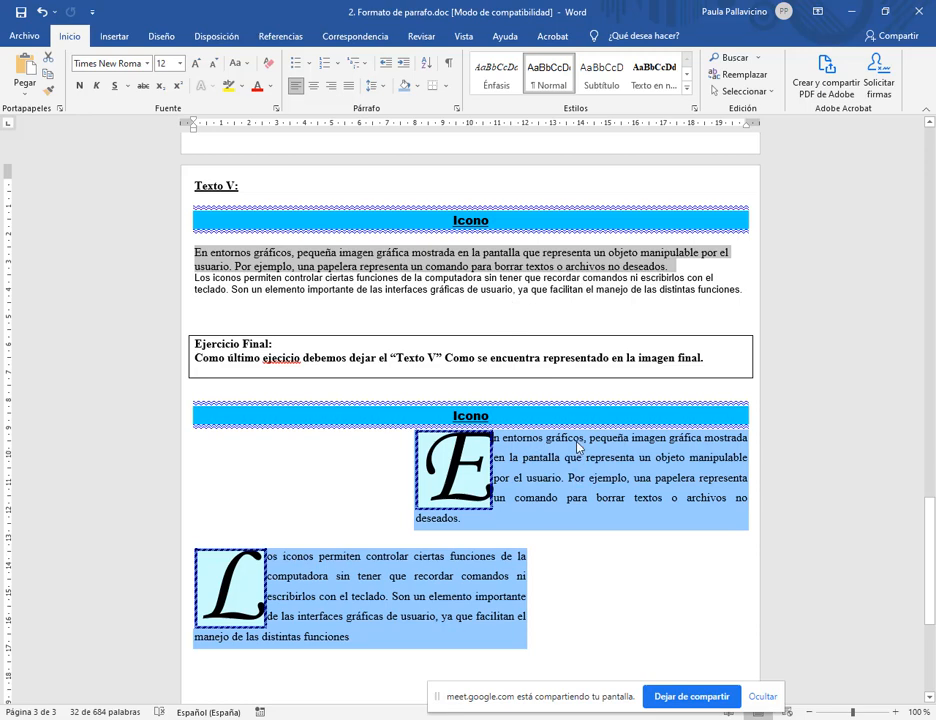
{"action": "left_click", "coordinate": [381, 87]}
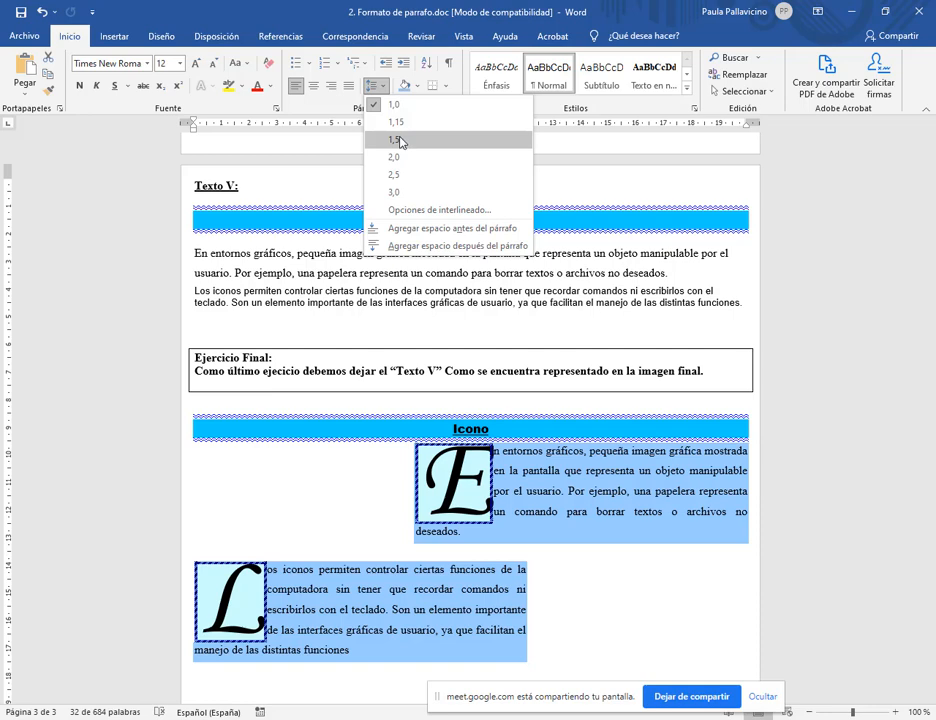
{"action": "left_click", "coordinate": [400, 142]}
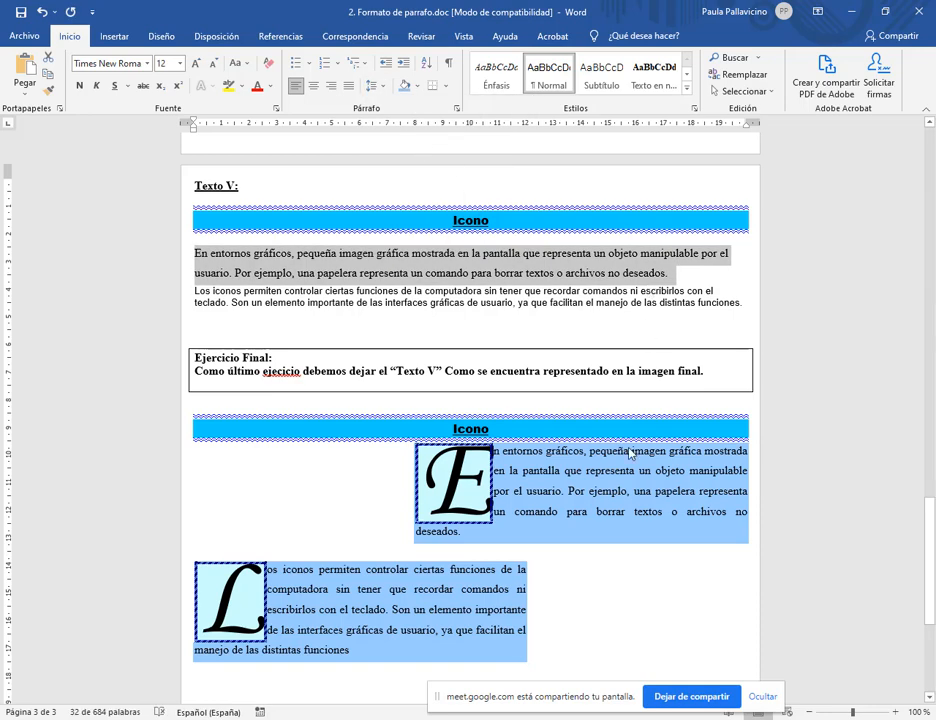
- Indent Texto V's first paragraph about 8 cm from the left margin to match the sample
{"action": "left_click", "coordinate": [562, 490]}
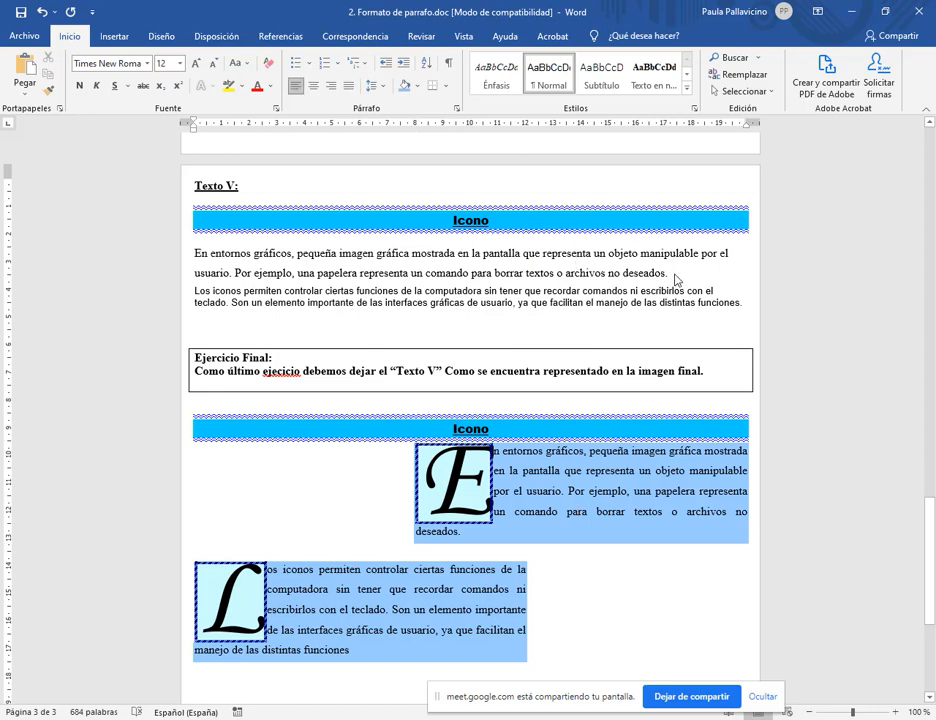
{"action": "left_click_drag", "start_coordinate": [675, 275], "coordinate": [182, 262]}
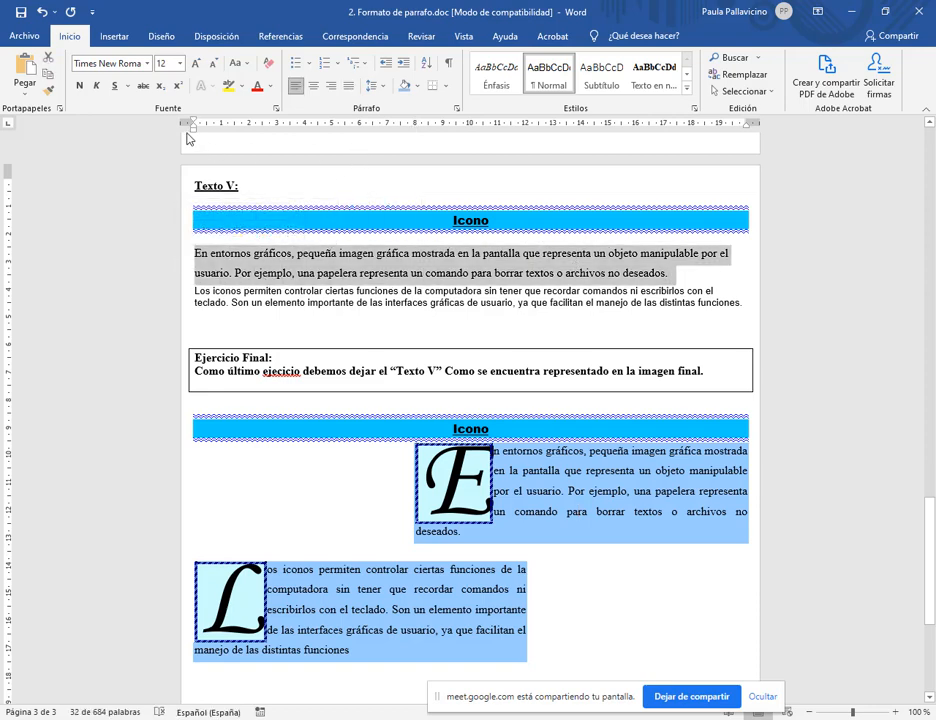
{"action": "left_click_drag", "start_coordinate": [196, 130], "coordinate": [416, 136]}
{"action": "left_click", "coordinate": [479, 272]}
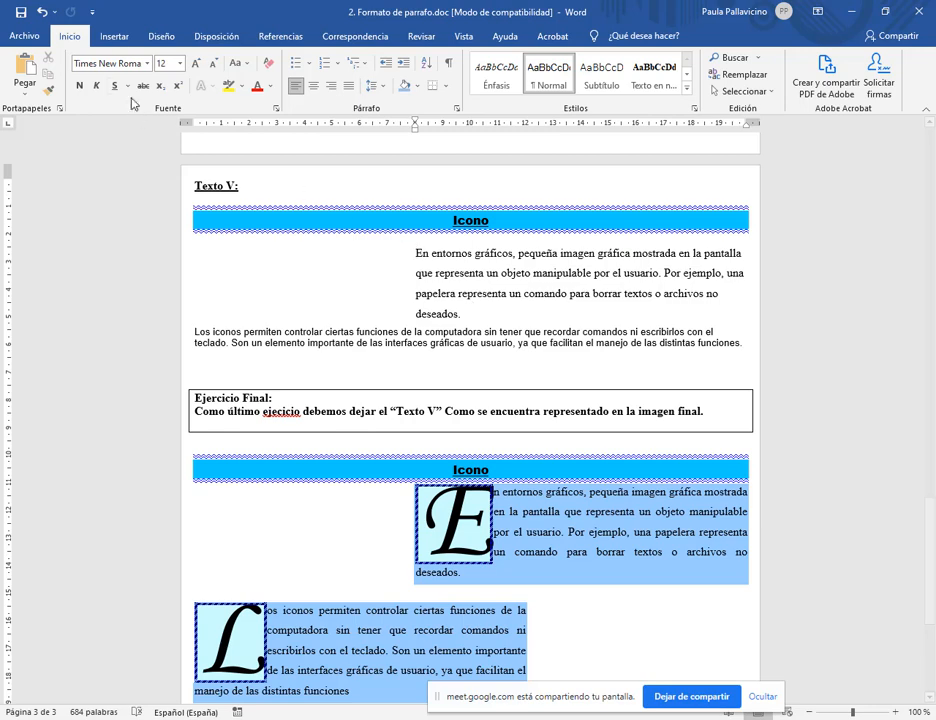
- Add an in-text drop cap to Texto V's first paragraph, in Monotype Corsiva and 4 lines high
{"action": "left_click", "coordinate": [114, 36]}
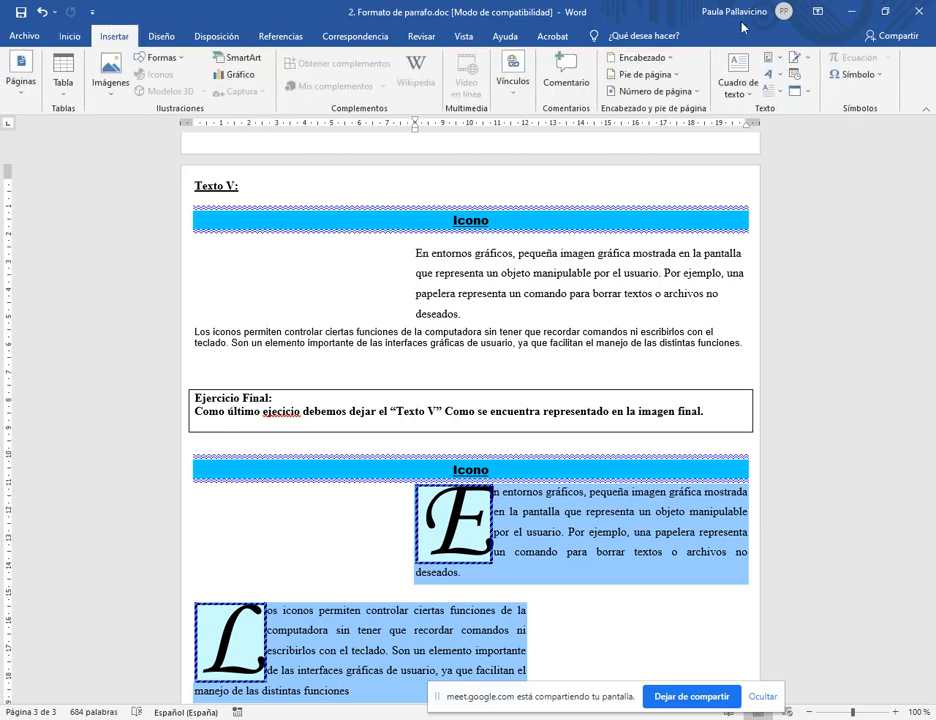
{"action": "left_click", "coordinate": [779, 92]}
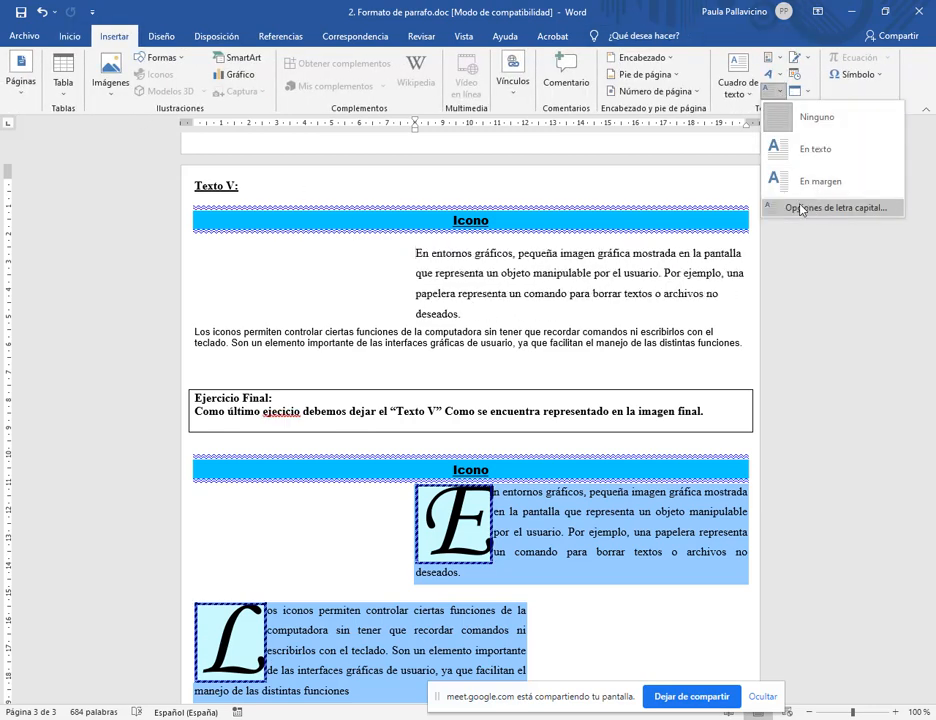
{"action": "left_click", "coordinate": [843, 214]}
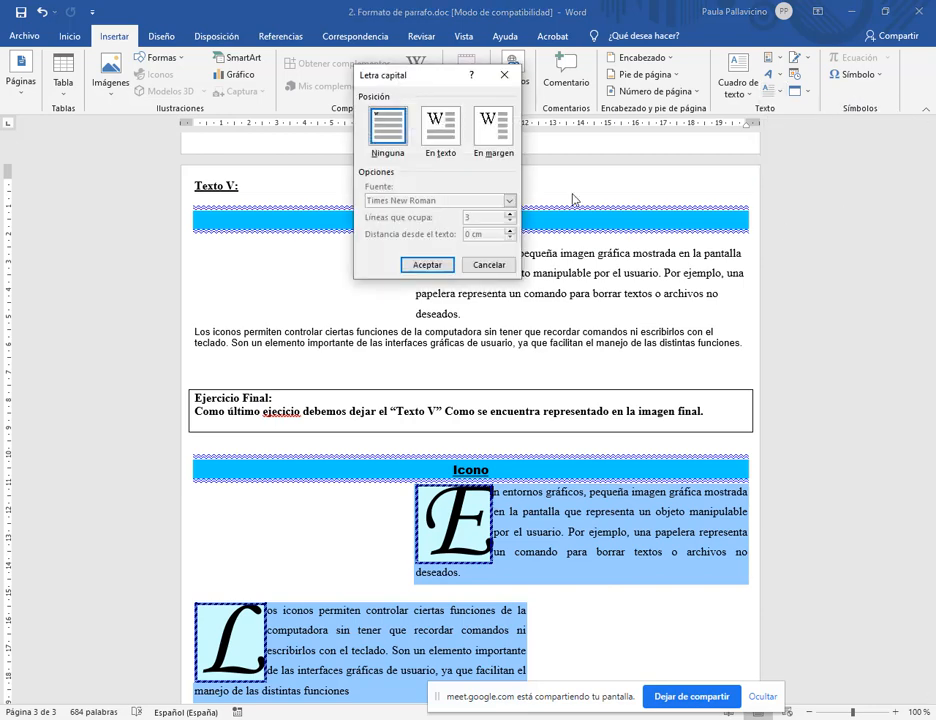
{"action": "left_click", "coordinate": [441, 133]}
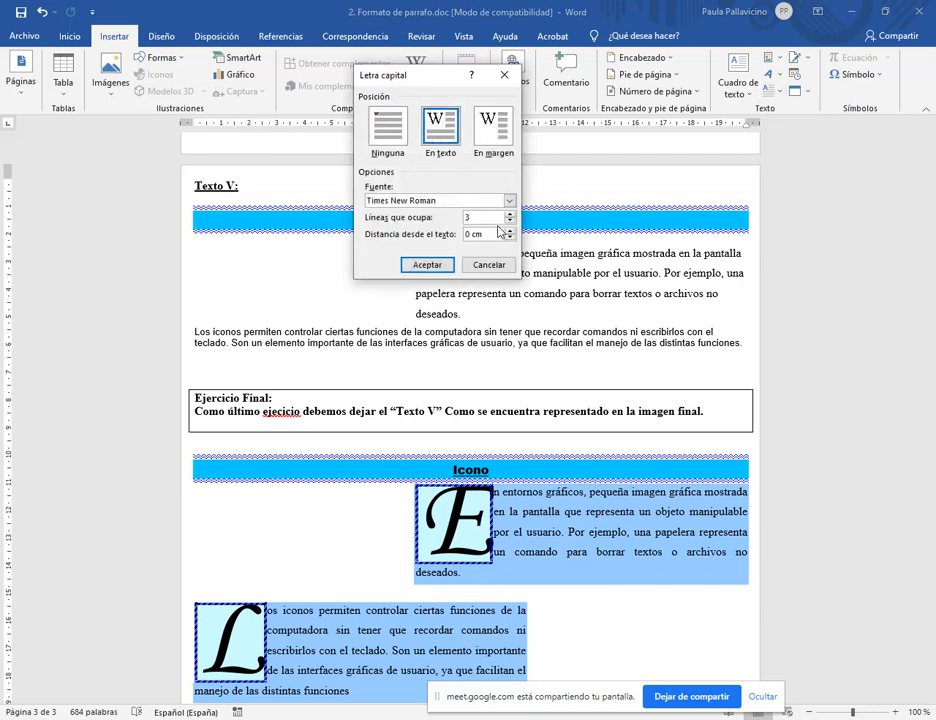
{"action": "left_click_drag", "start_coordinate": [420, 75], "coordinate": [211, 173]}
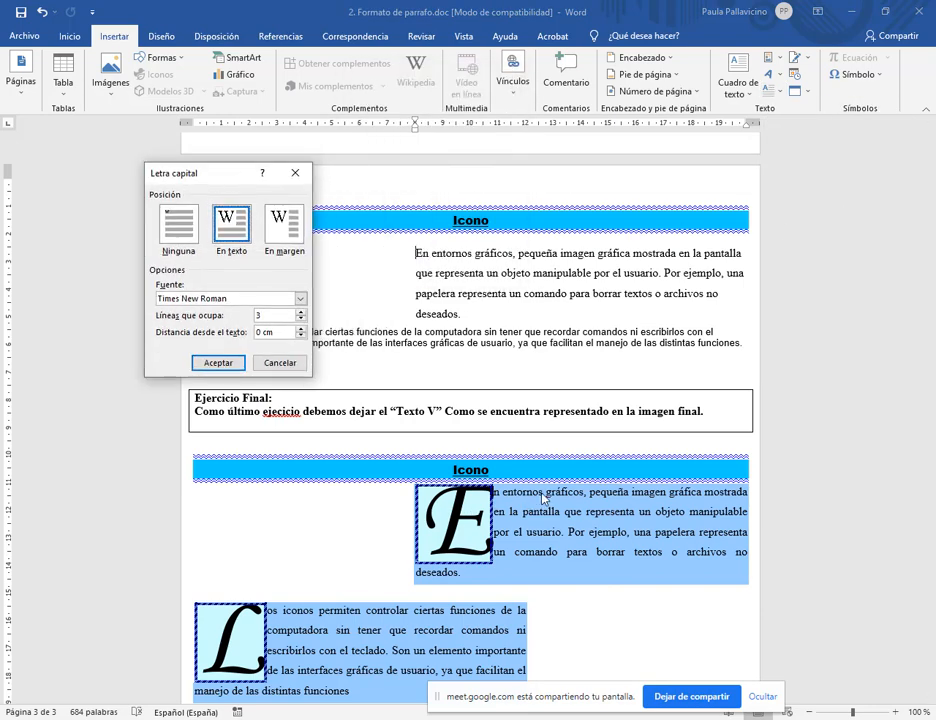
{"action": "left_click", "coordinate": [301, 313]}
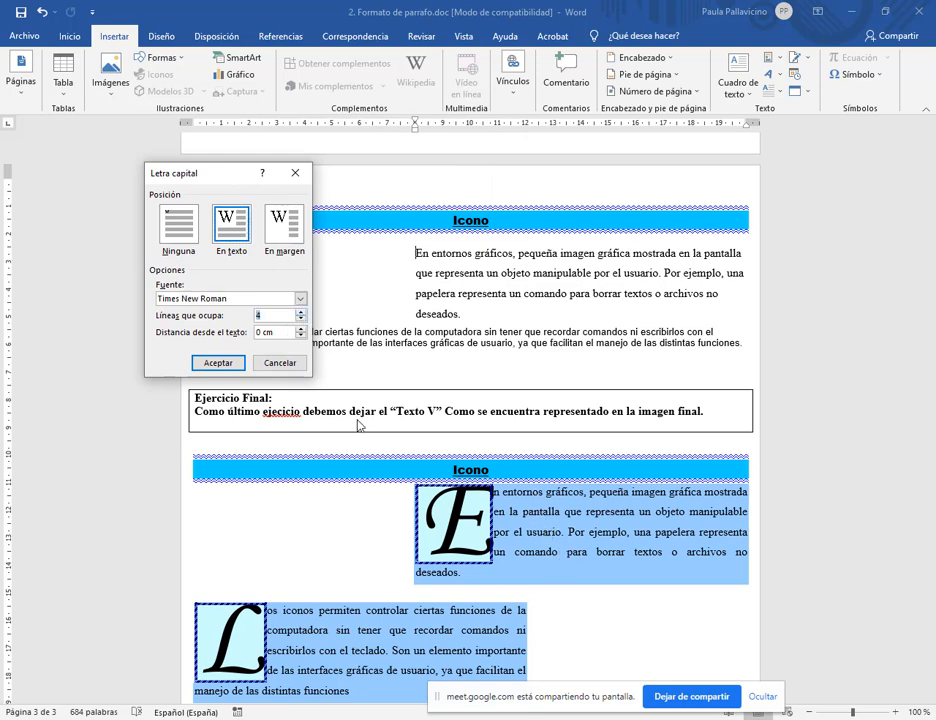
{"action": "left_click", "coordinate": [300, 298]}
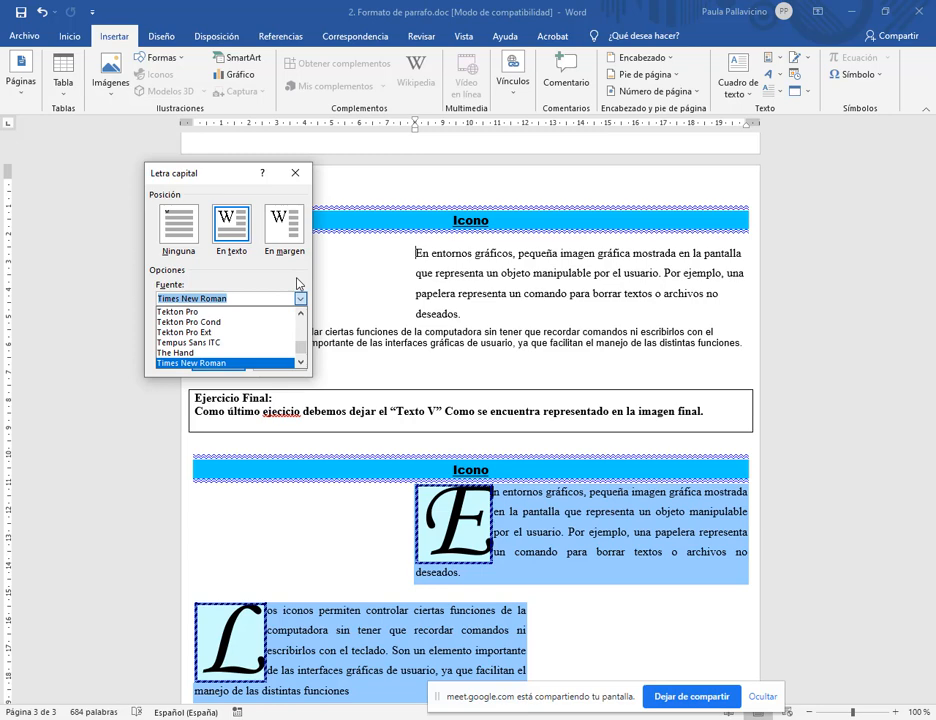
{"action": "type", "text": "monoty"}
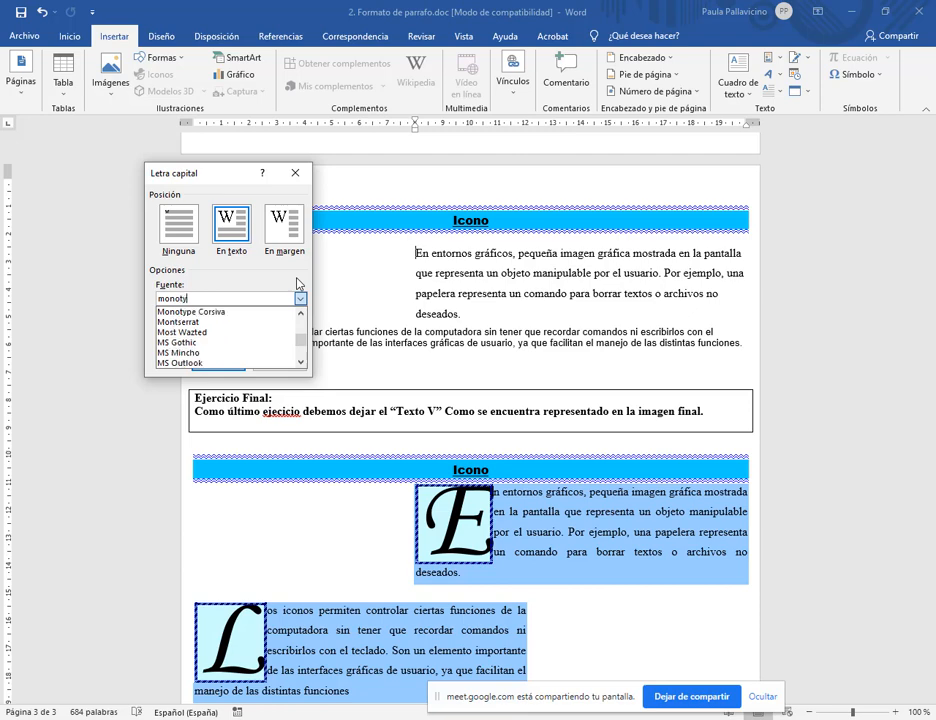
{"action": "left_click", "coordinate": [205, 312]}
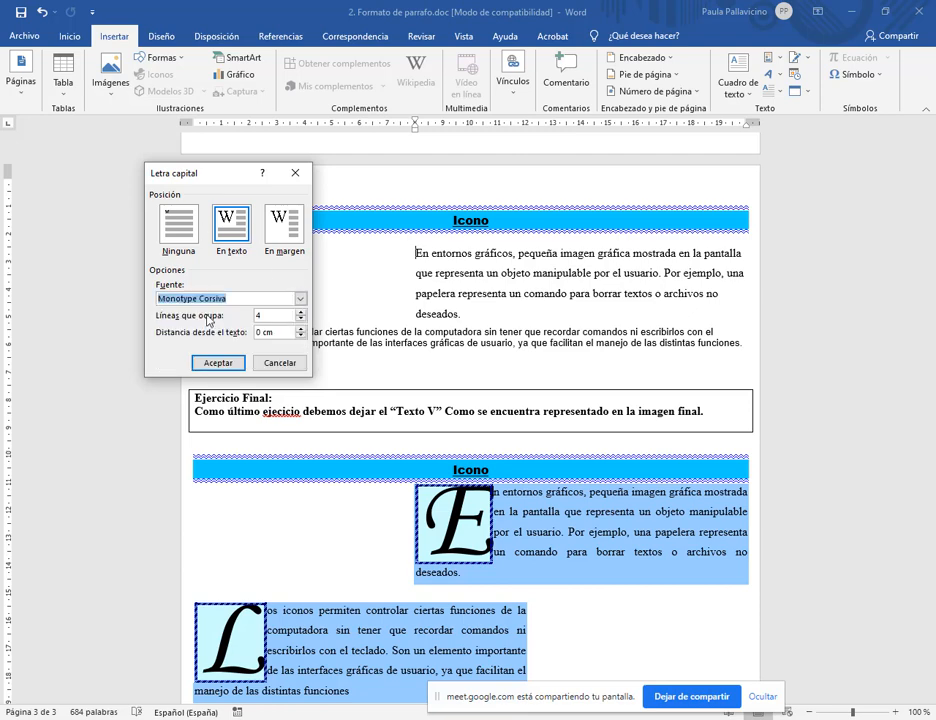
{"action": "left_click", "coordinate": [218, 362]}
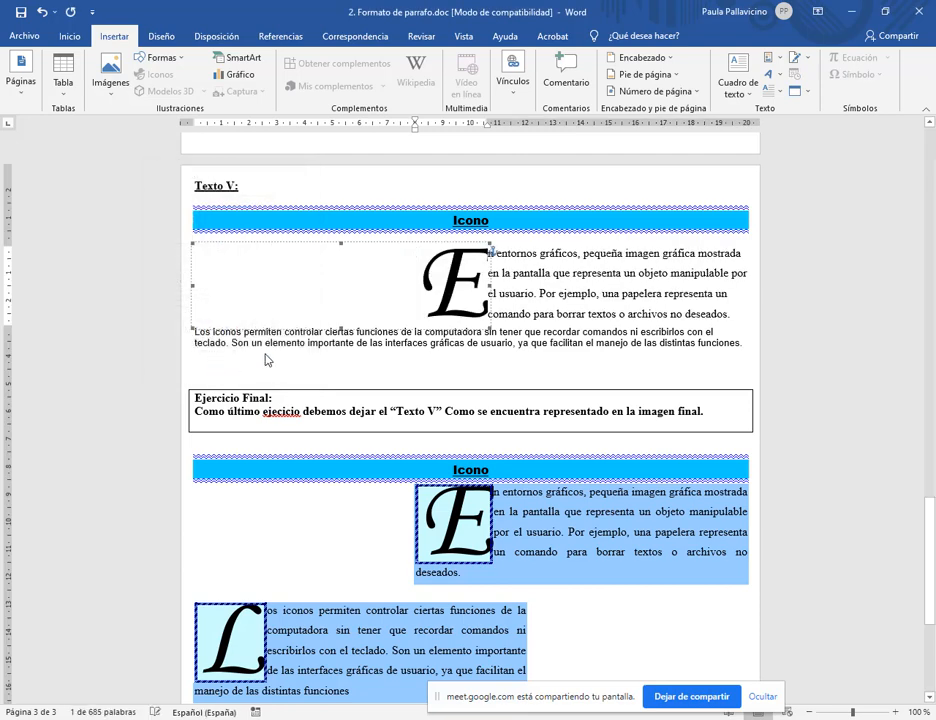
{"action": "left_click", "coordinate": [528, 294]}
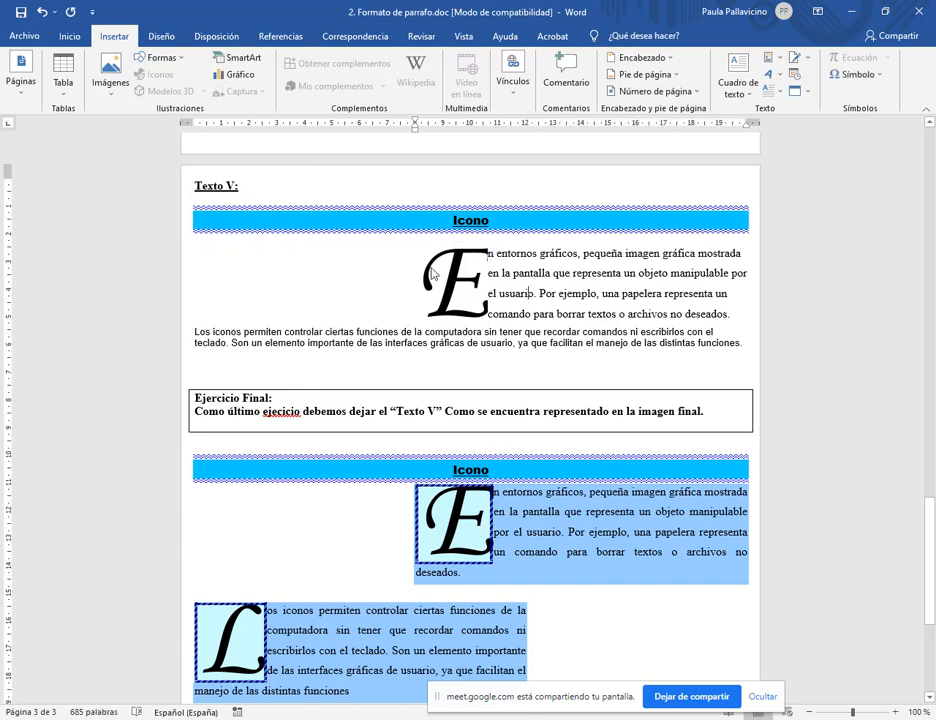
- Add a 3 pt blue box border in the diagonally striped style to the drop cap E of Texto V's first paragraph
{"action": "left_click", "coordinate": [440, 278]}
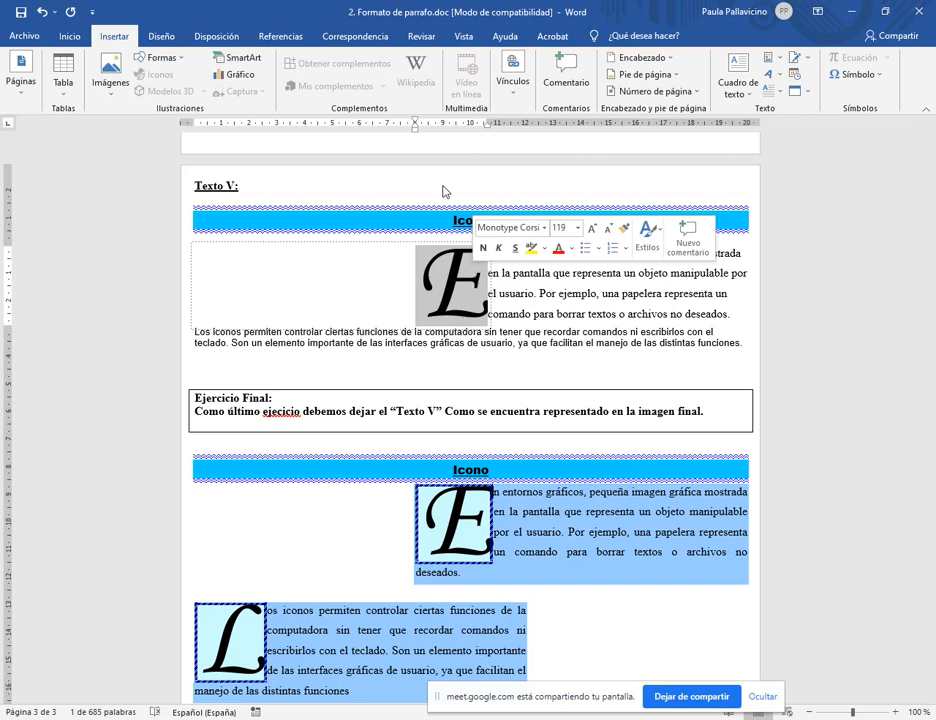
{"action": "left_click", "coordinate": [68, 38]}
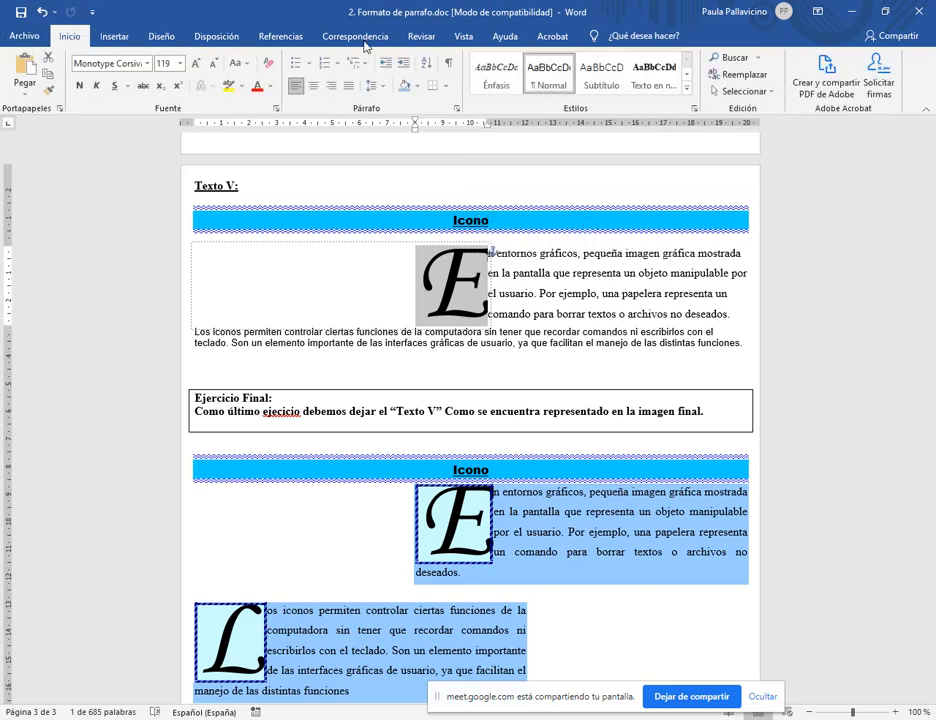
{"action": "left_click", "coordinate": [448, 88]}
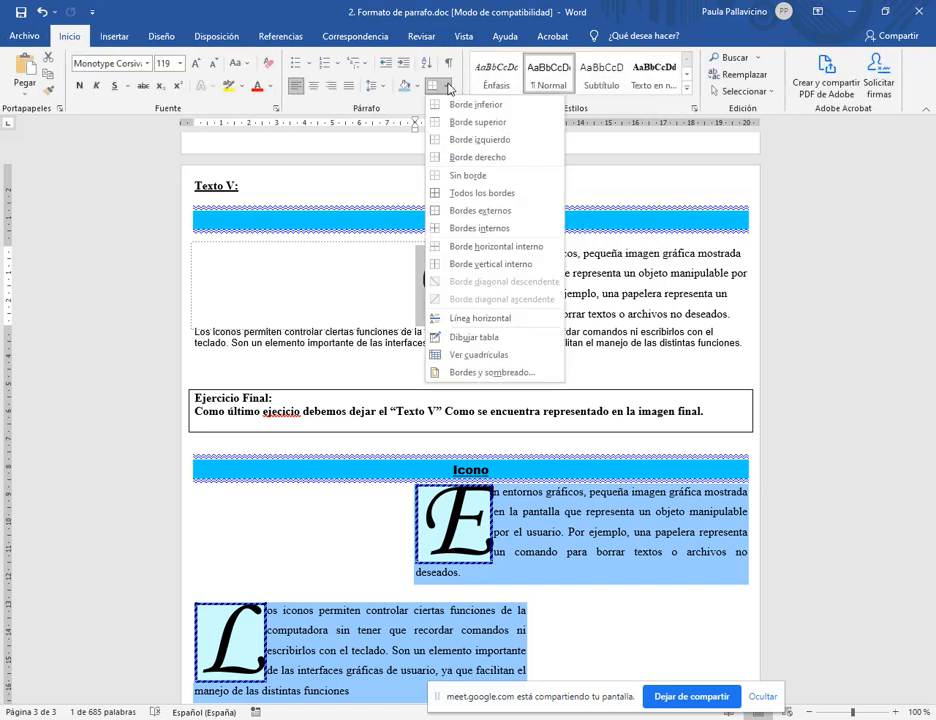
{"action": "left_click", "coordinate": [492, 373]}
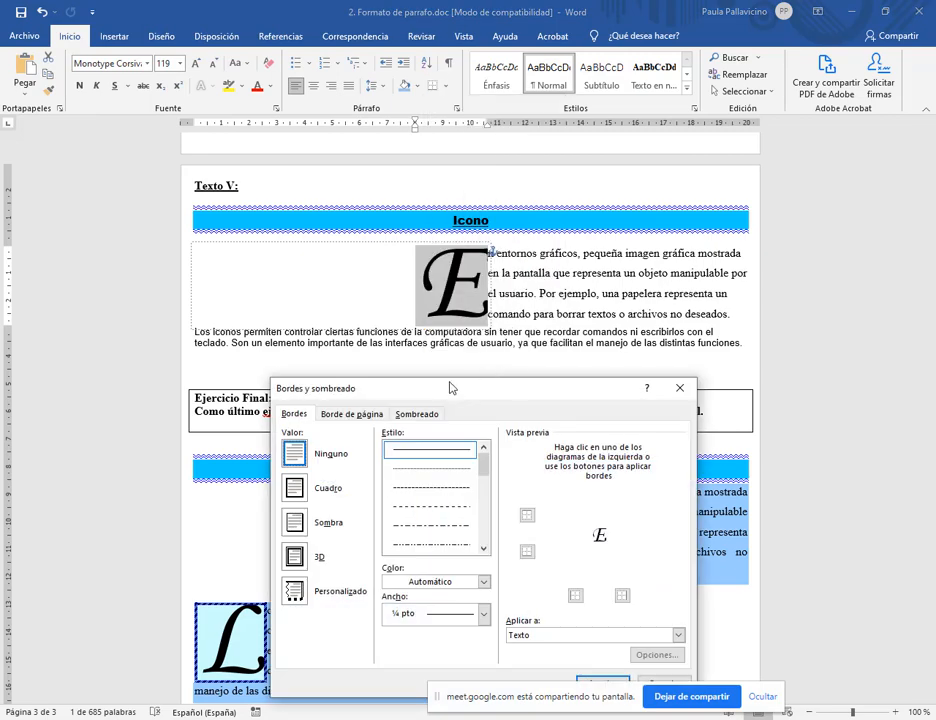
{"action": "left_click_drag", "start_coordinate": [482, 377], "coordinate": [620, 53]}
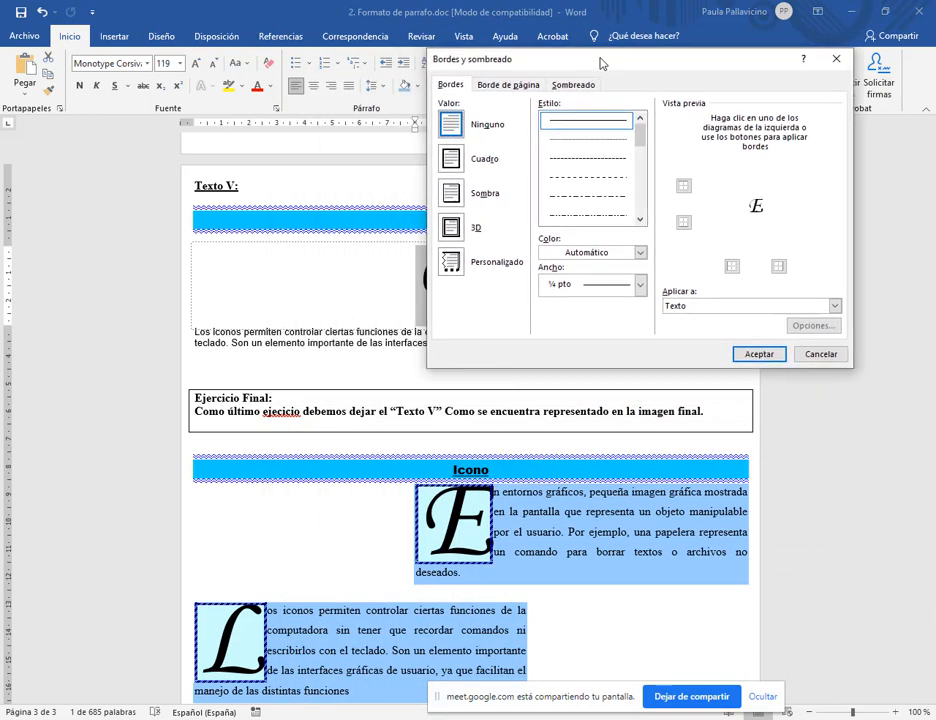
{"action": "left_click_drag", "start_coordinate": [643, 137], "coordinate": [643, 163]}
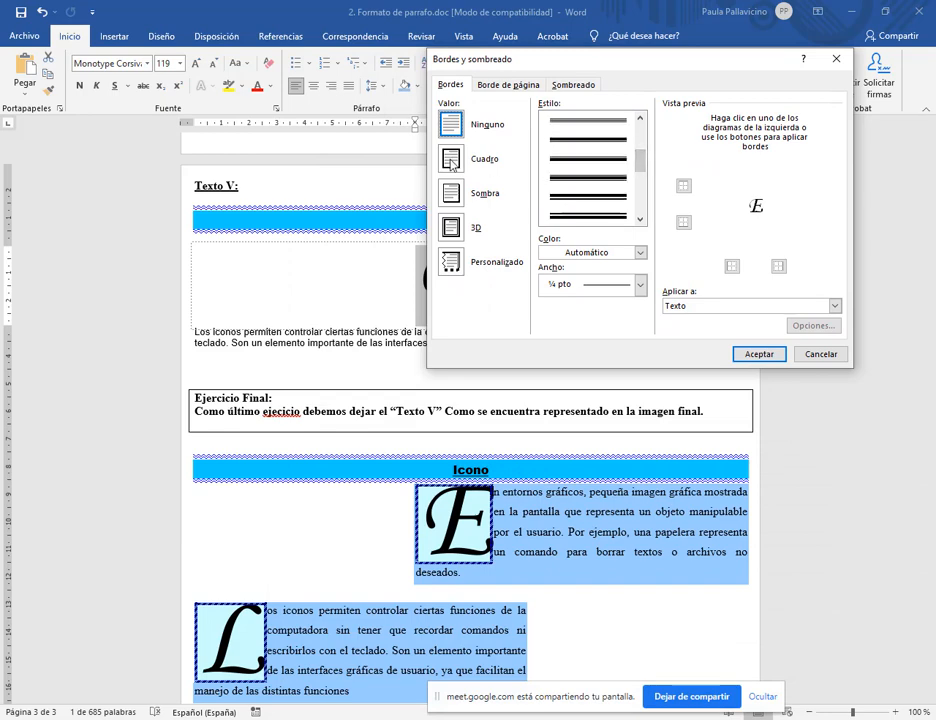
{"action": "left_click", "coordinate": [450, 161]}
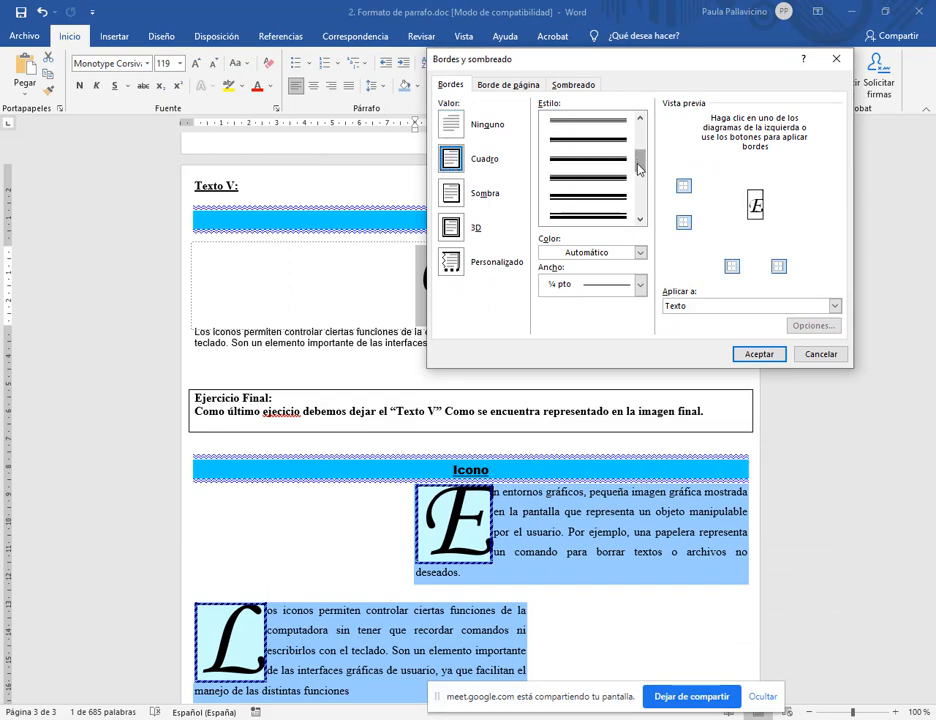
{"action": "left_click_drag", "start_coordinate": [638, 170], "coordinate": [640, 188]}
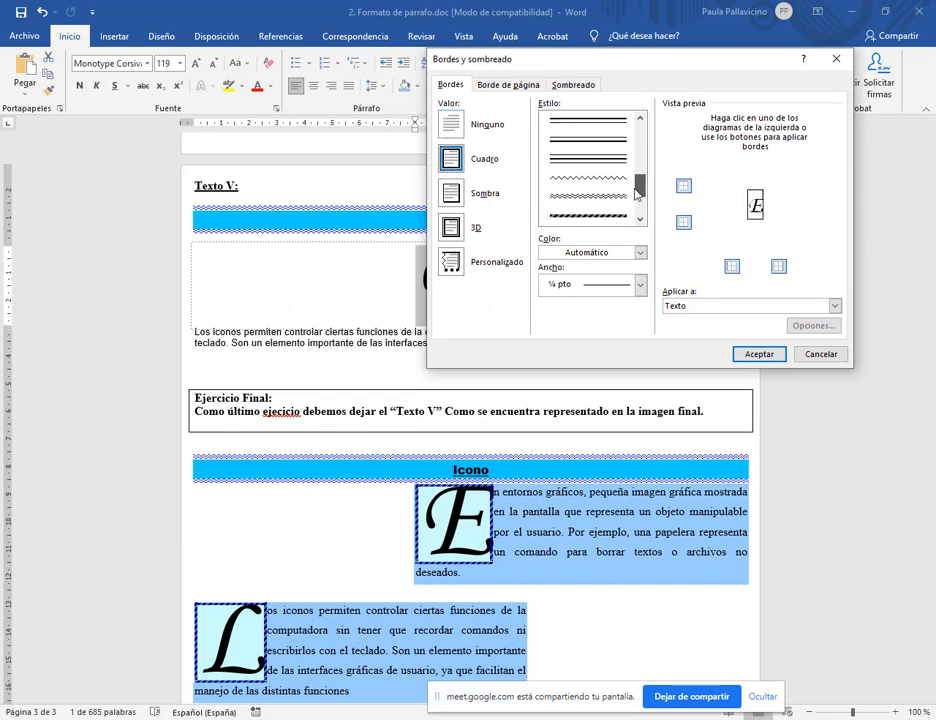
{"action": "left_click", "coordinate": [590, 220]}
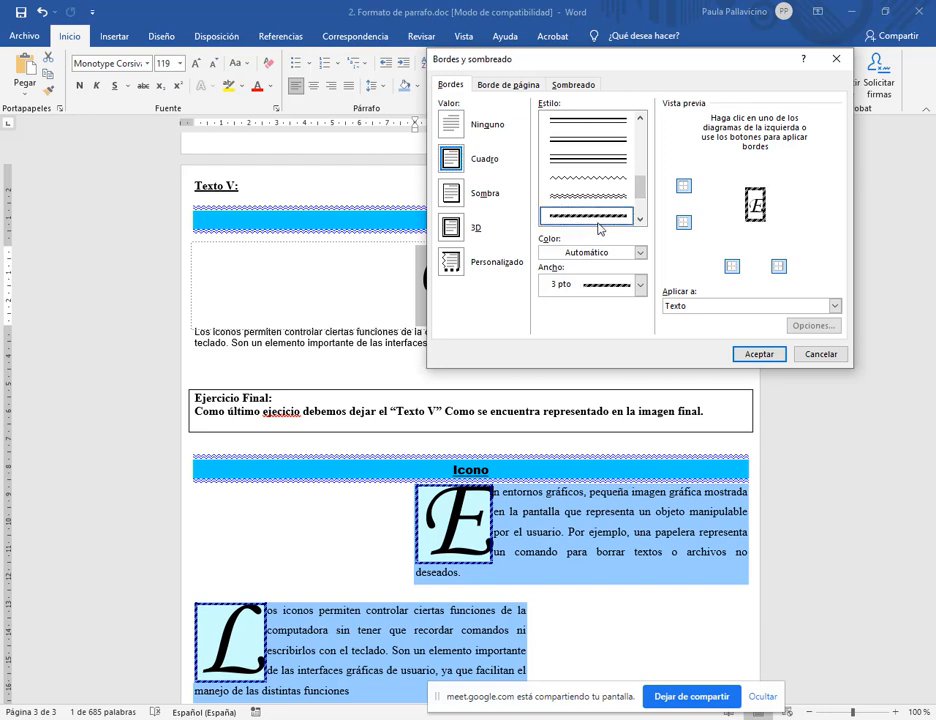
{"action": "left_click", "coordinate": [640, 252]}
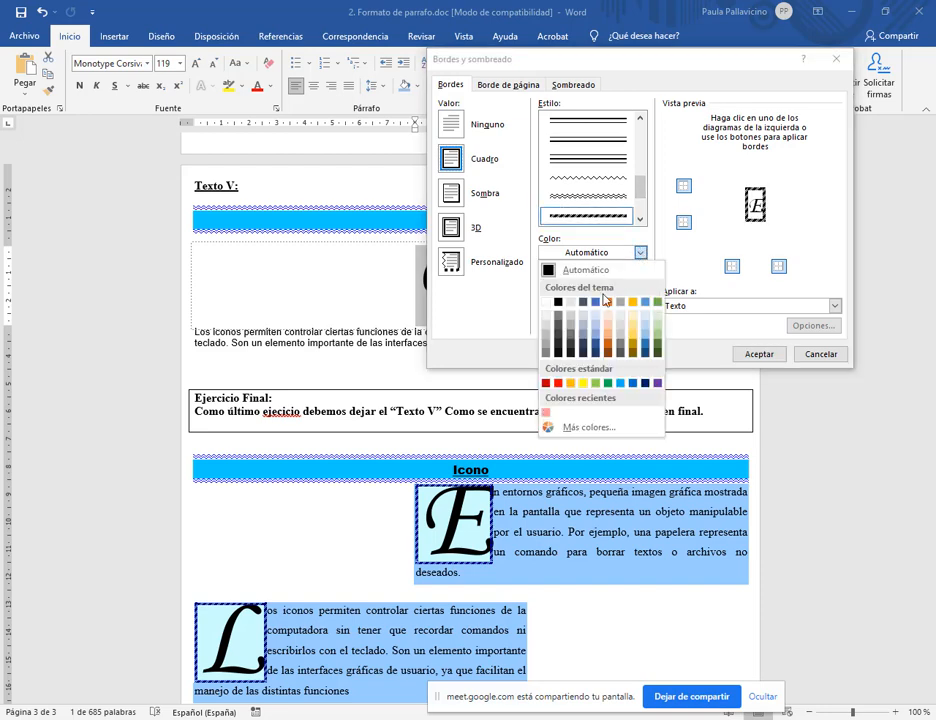
{"action": "left_click", "coordinate": [595, 300]}
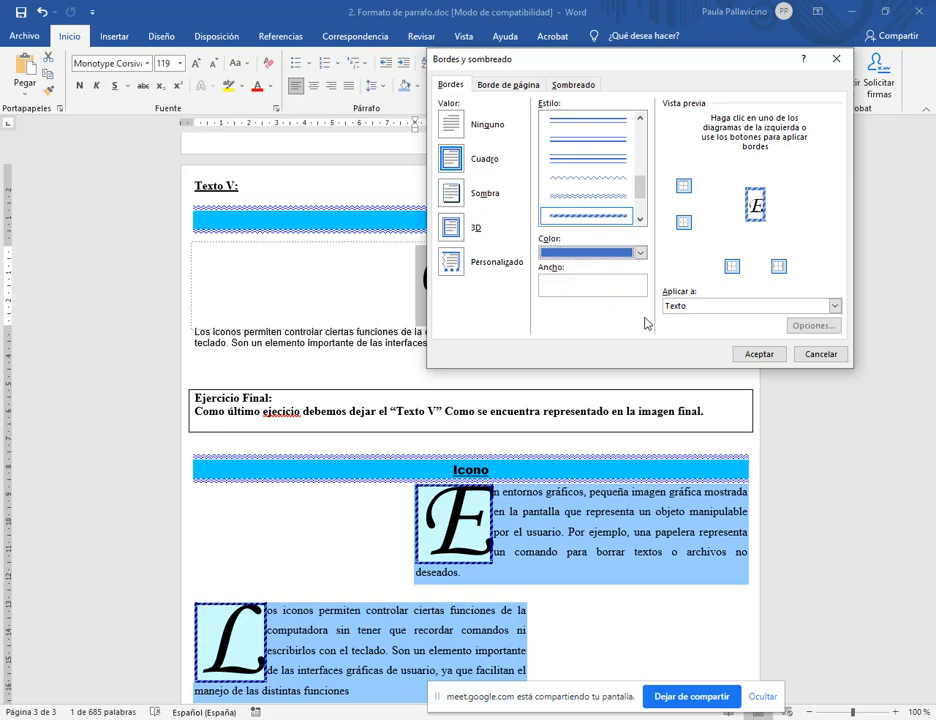
{"action": "left_click", "coordinate": [759, 354]}
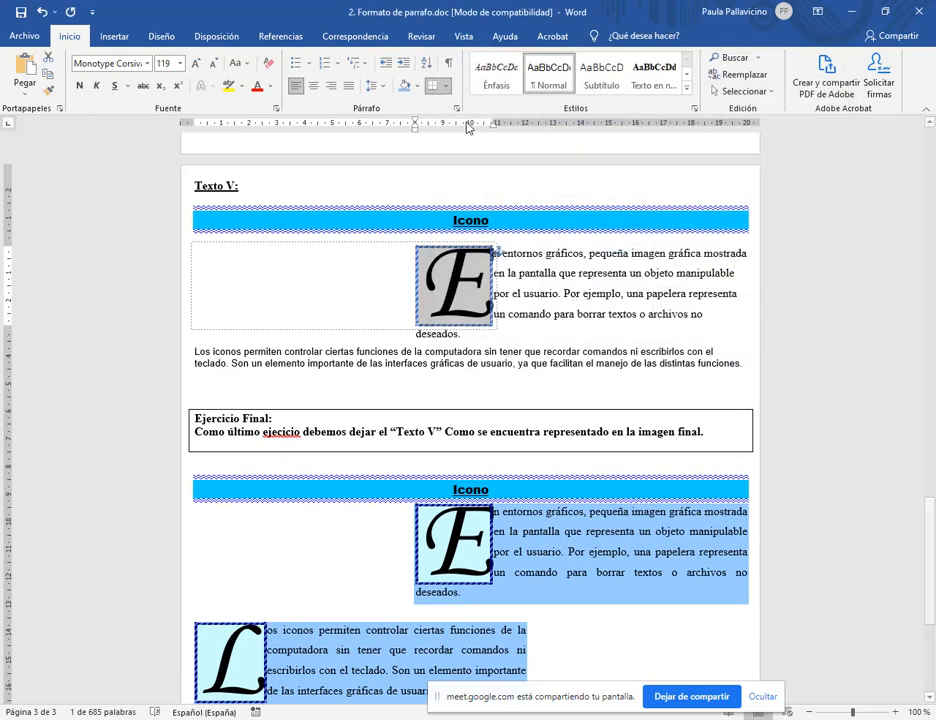
- Fill the bordered drop cap E in Texto V with a custom very light turquoise shading matching the sample
{"action": "left_click", "coordinate": [444, 86]}
{"action": "left_click", "coordinate": [464, 373]}
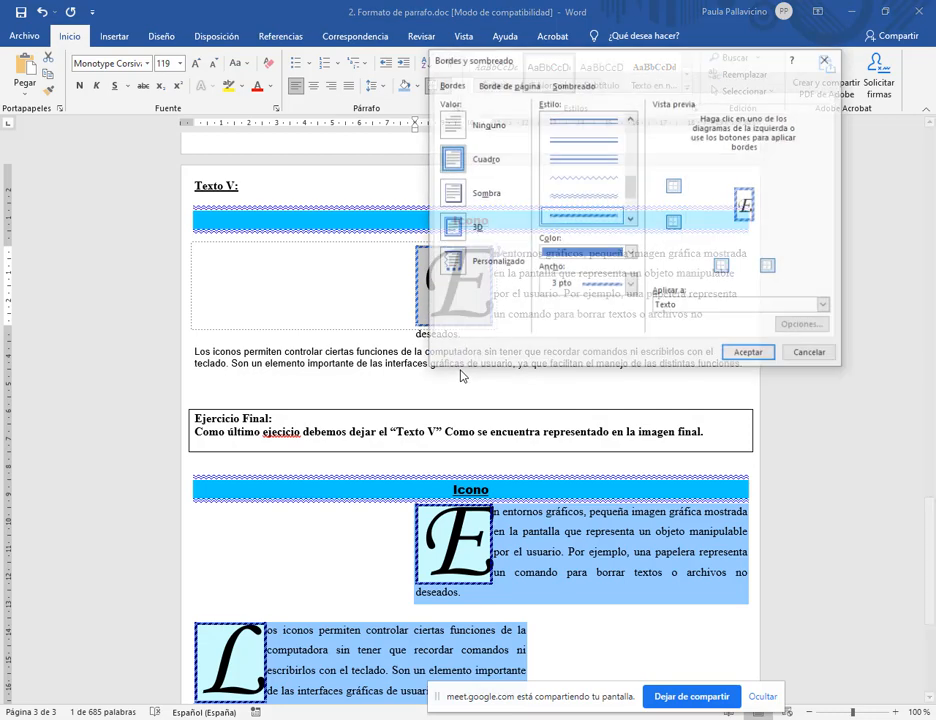
{"action": "left_click", "coordinate": [582, 87]}
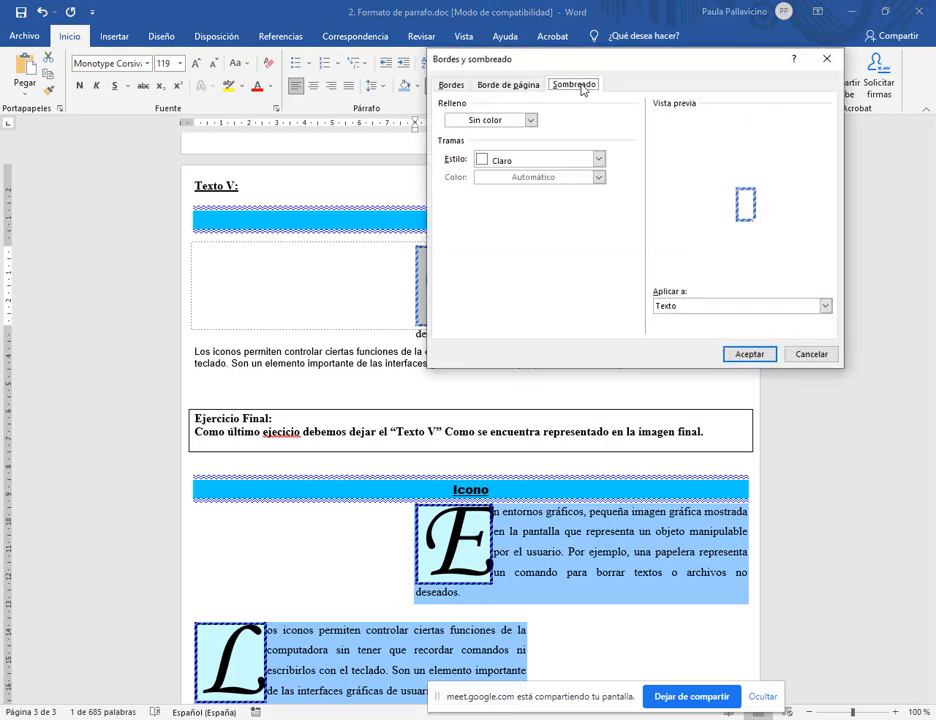
{"action": "left_click", "coordinate": [531, 120]}
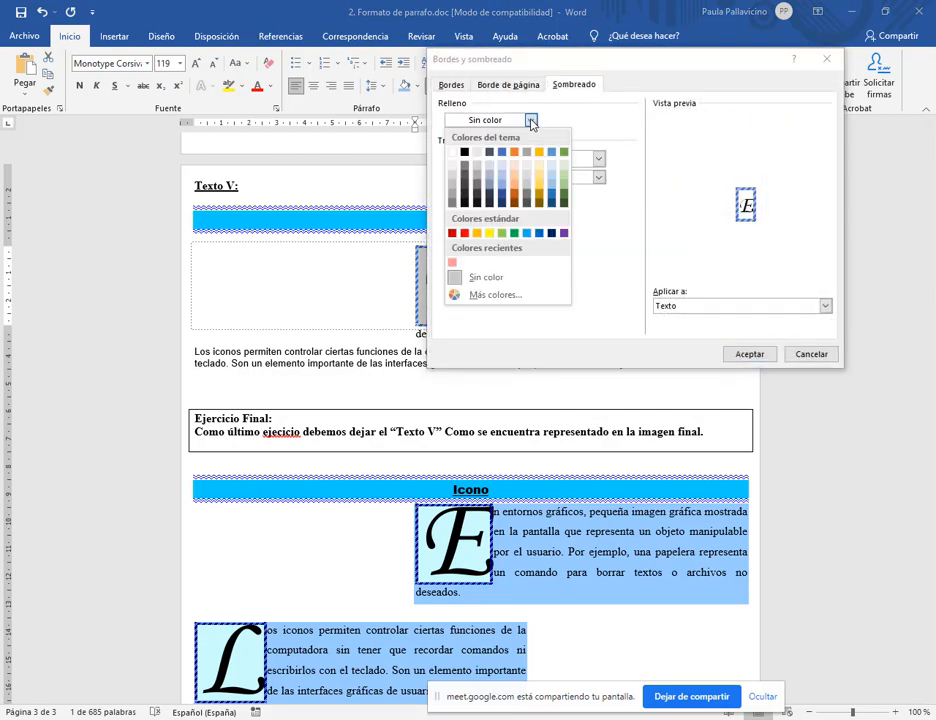
{"action": "left_click", "coordinate": [491, 298]}
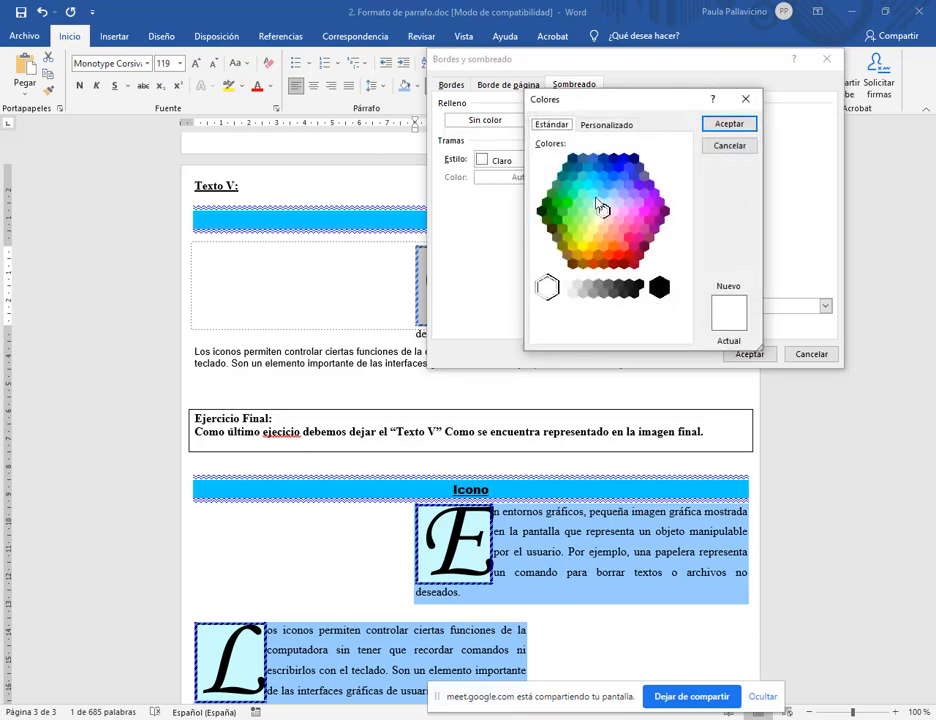
{"action": "left_click", "coordinate": [598, 202]}
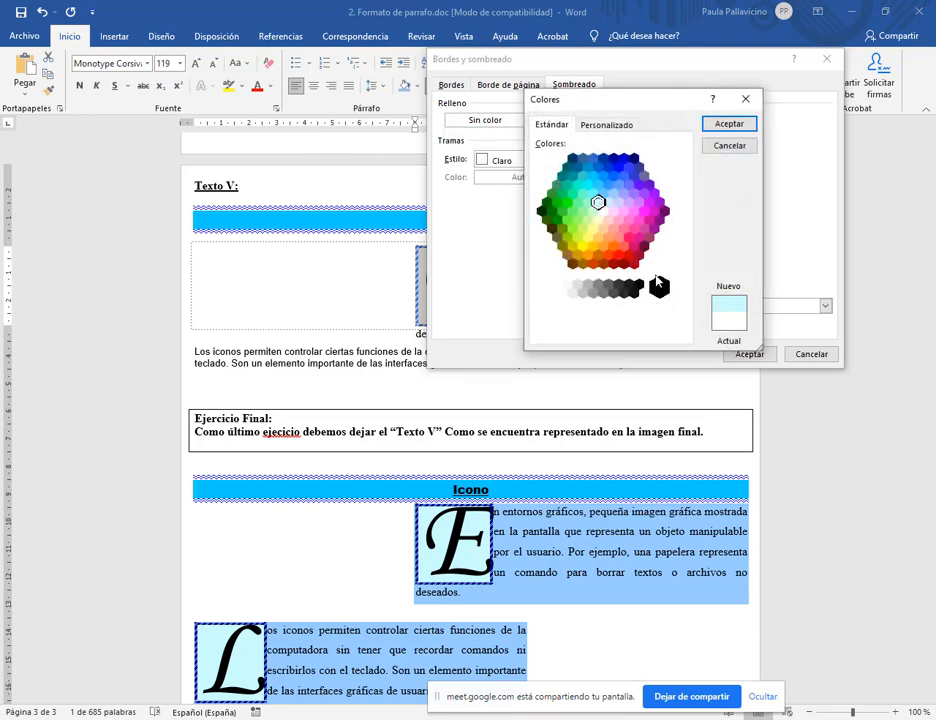
{"action": "left_click", "coordinate": [727, 127]}
{"action": "left_click", "coordinate": [745, 355]}
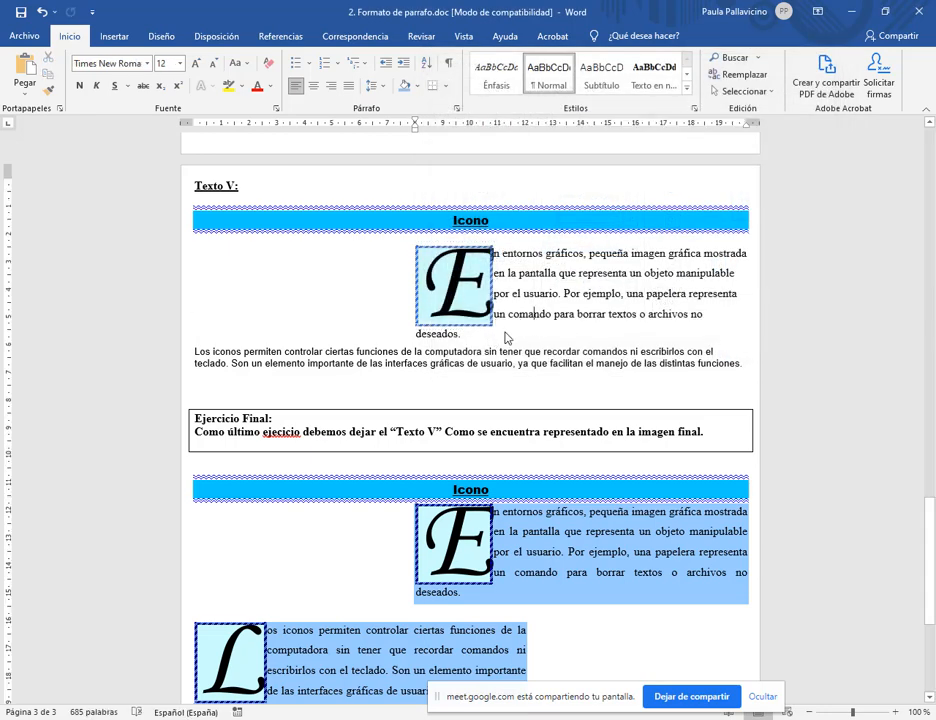
- Justify Texto V's first paragraph and shade it with a light blue theme colour
{"action": "triple_click", "coordinate": [507, 339]}
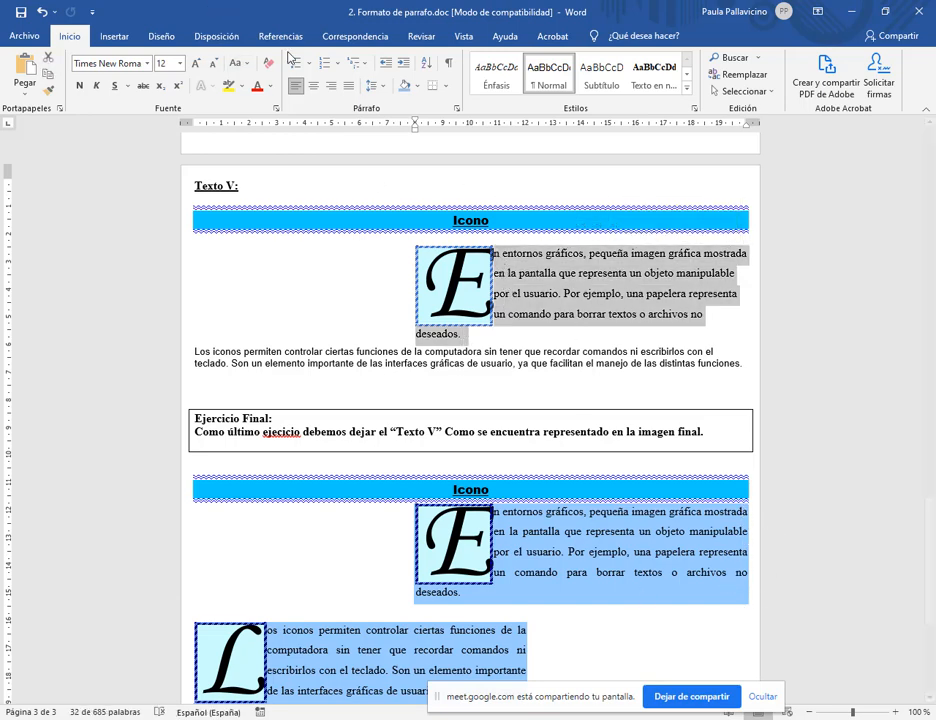
{"action": "left_click", "coordinate": [348, 87]}
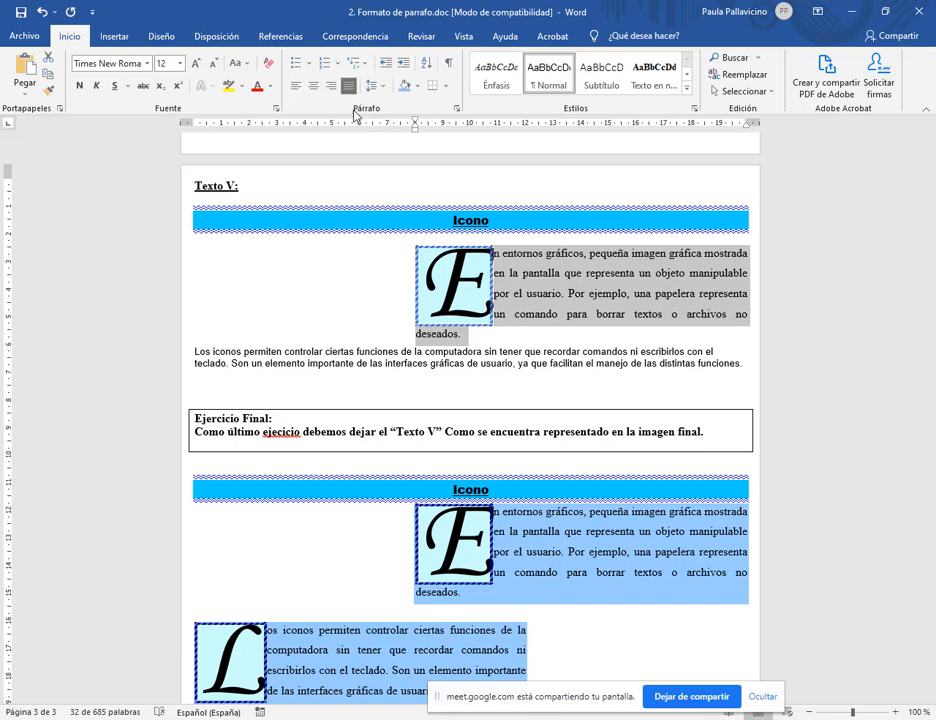
{"action": "left_click", "coordinate": [416, 88]}
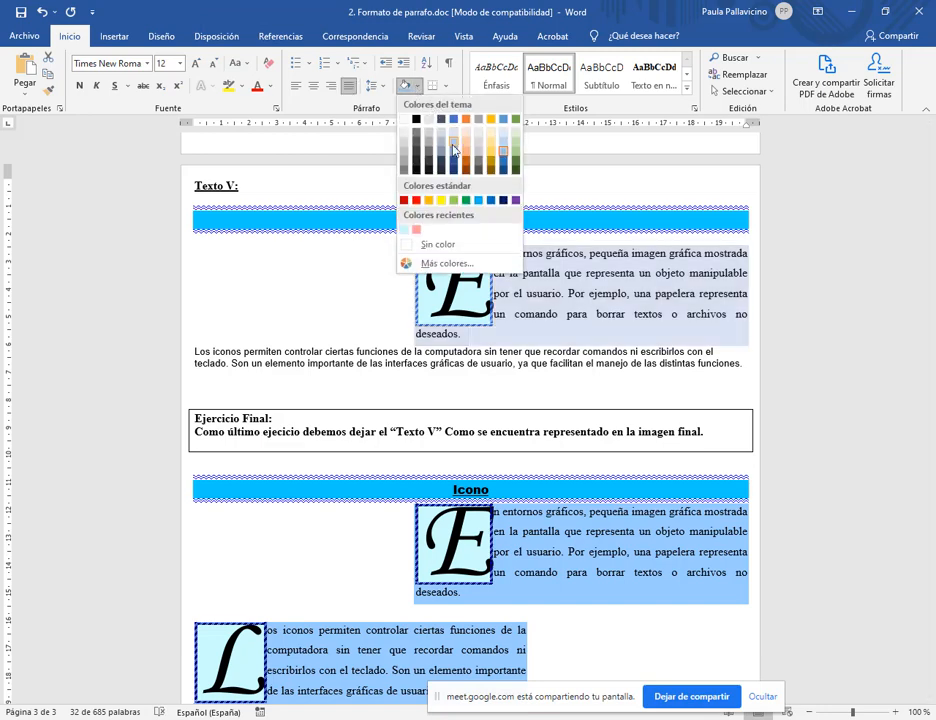
{"action": "left_click", "coordinate": [505, 157]}
{"action": "left_click", "coordinate": [630, 370]}
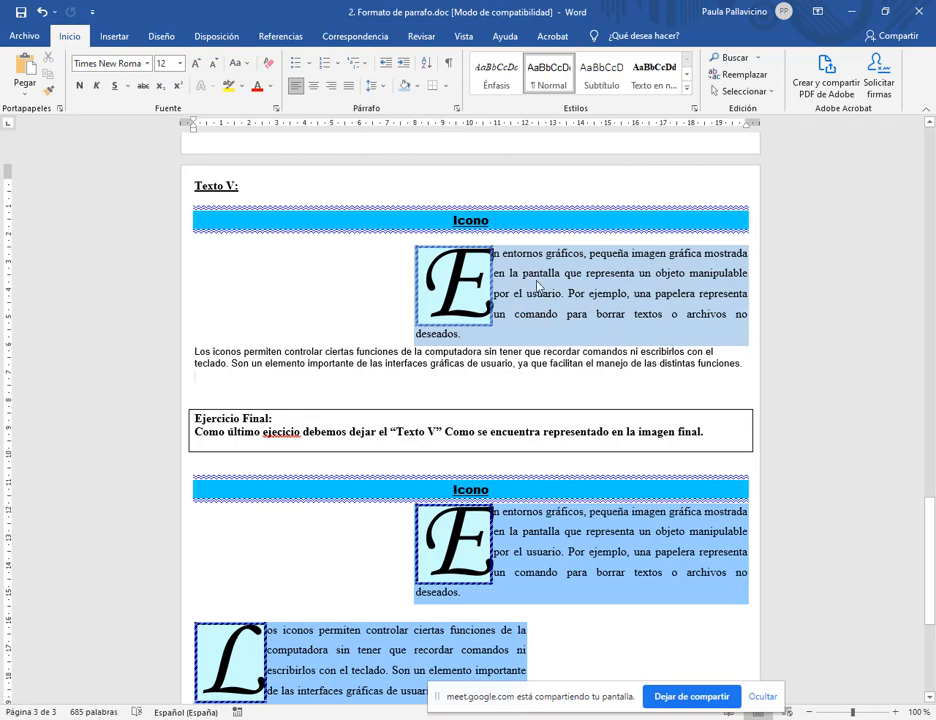
- Justify Texto V's second paragraph and set its line spacing to 1,5
{"action": "scroll", "coordinate": [515, 235], "scroll_direction": "down", "scroll_amount": 3}
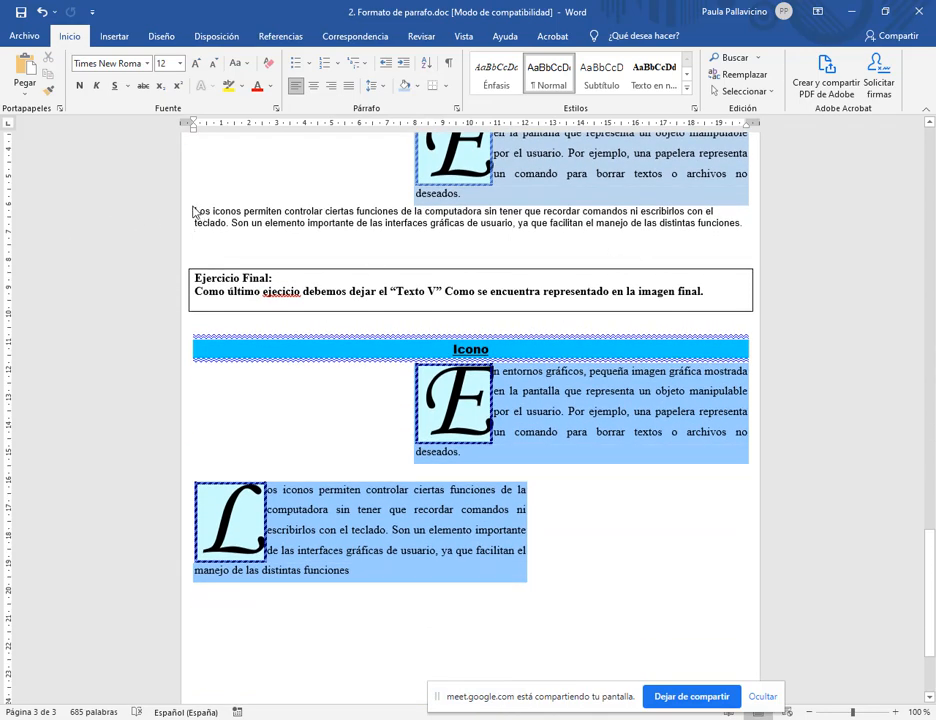
{"action": "left_click_drag", "start_coordinate": [193, 212], "coordinate": [742, 228]}
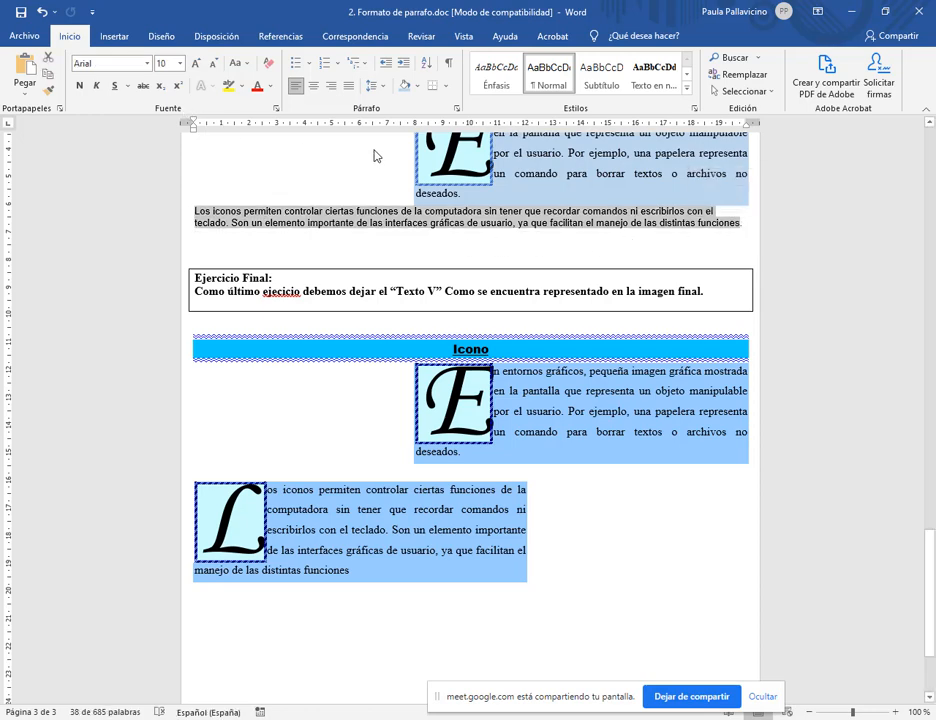
{"action": "left_click", "coordinate": [348, 87]}
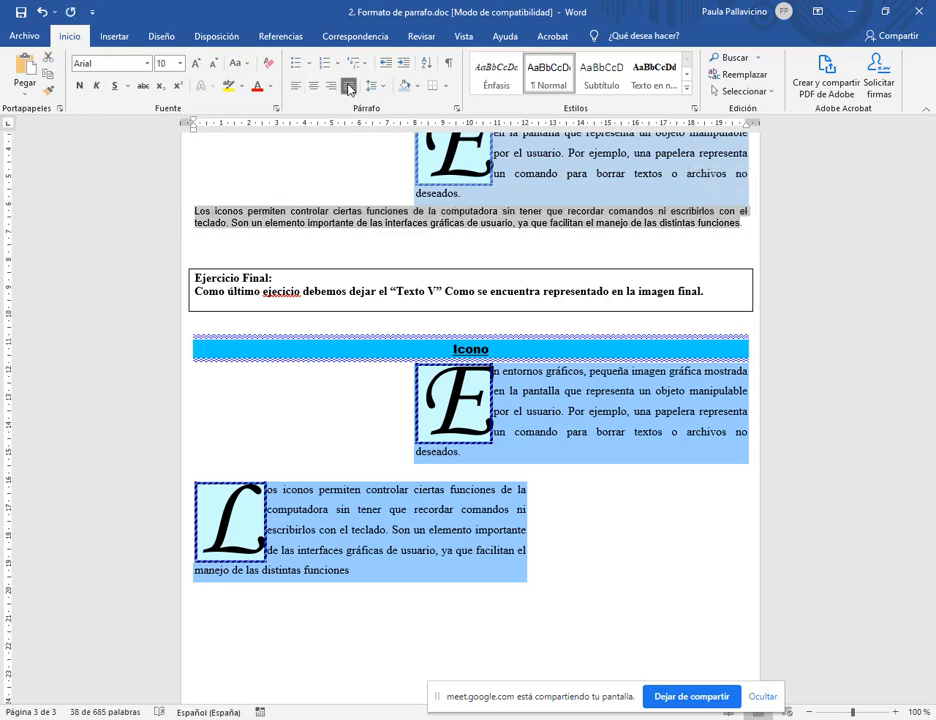
{"action": "left_click", "coordinate": [380, 86]}
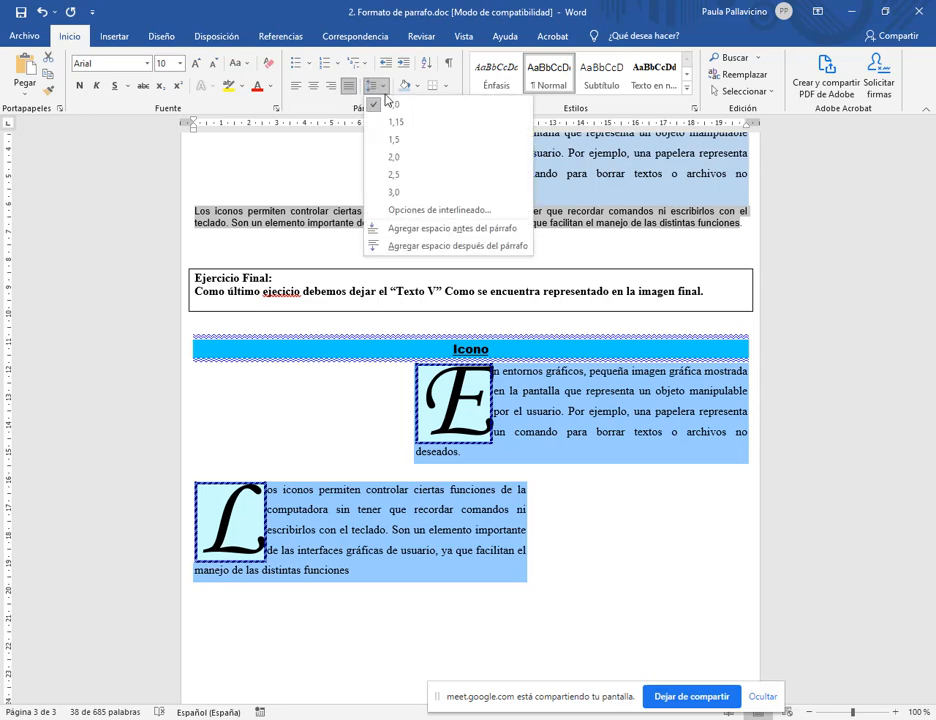
{"action": "left_click", "coordinate": [396, 141]}
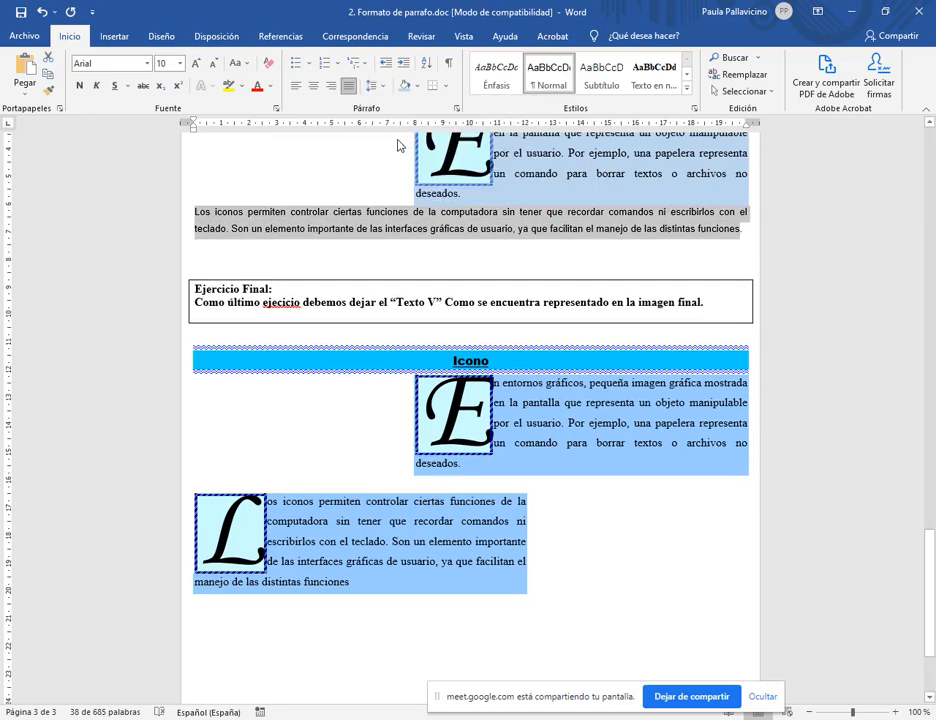
- Copy the sample second paragraph's font formatting onto Texto V's second paragraph with Format Painter and move its right indent to about the 12 cm mark
{"action": "left_click", "coordinate": [505, 524]}
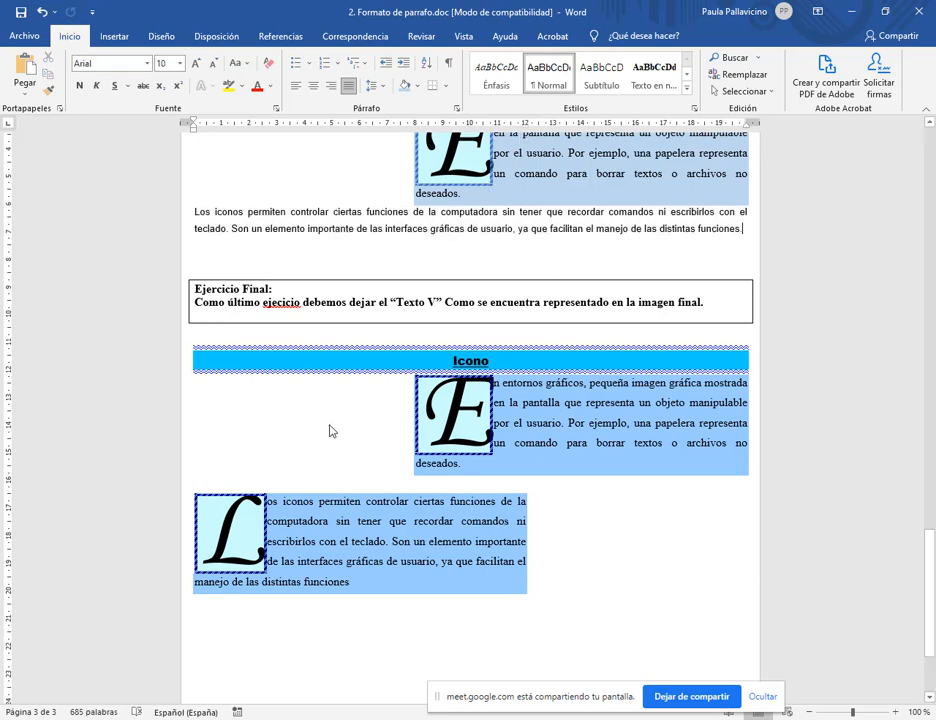
{"action": "left_click_drag", "start_coordinate": [366, 585], "coordinate": [299, 519]}
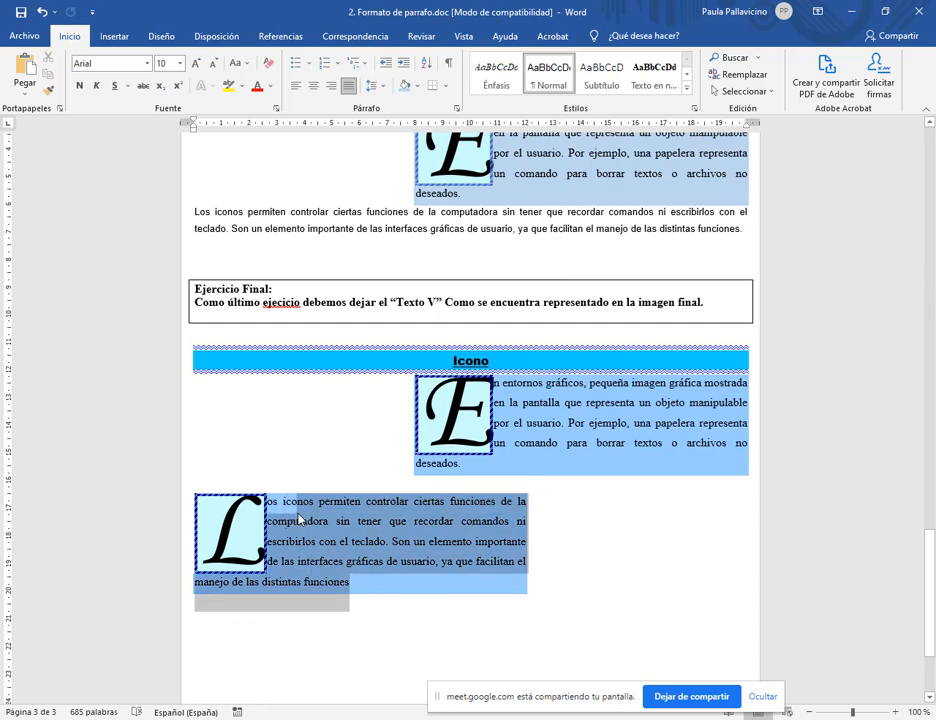
{"action": "left_click", "coordinate": [47, 89]}
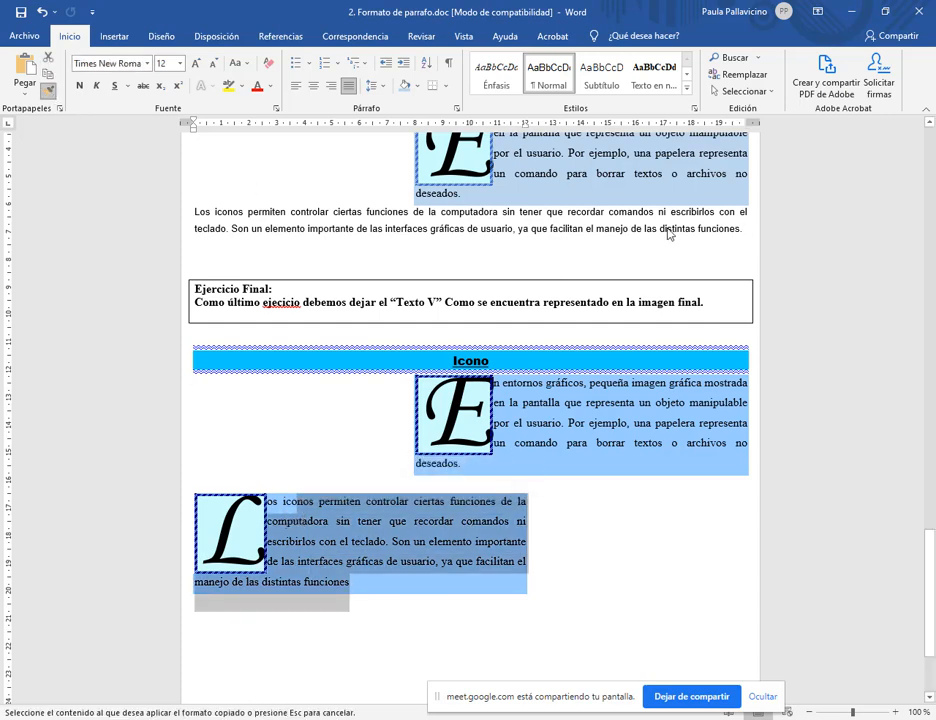
{"action": "left_click_drag", "start_coordinate": [745, 230], "coordinate": [196, 212]}
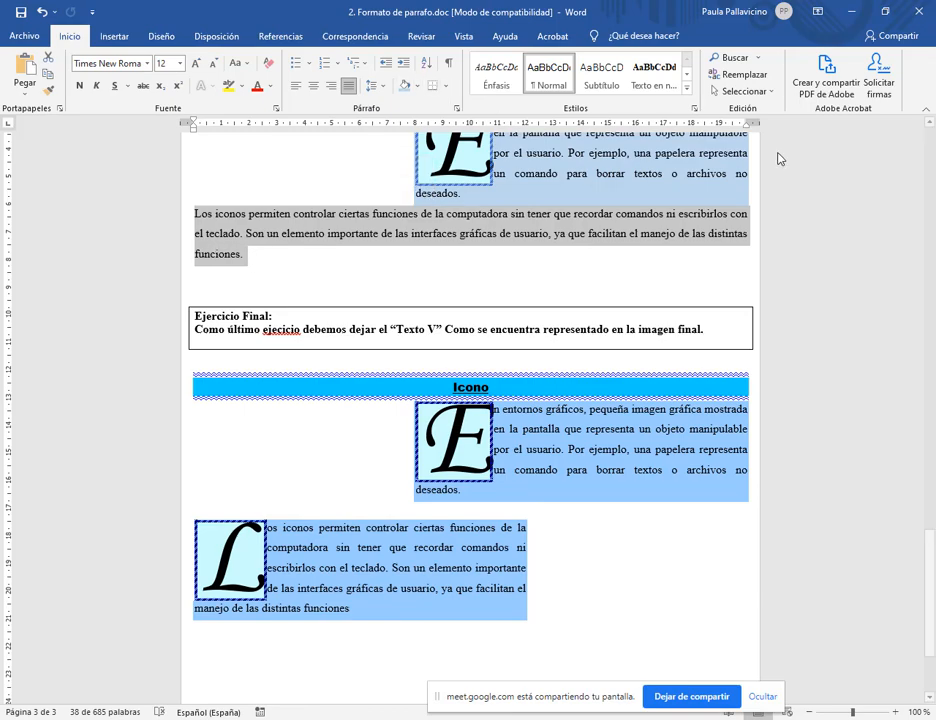
{"action": "left_click_drag", "start_coordinate": [749, 131], "coordinate": [527, 131]}
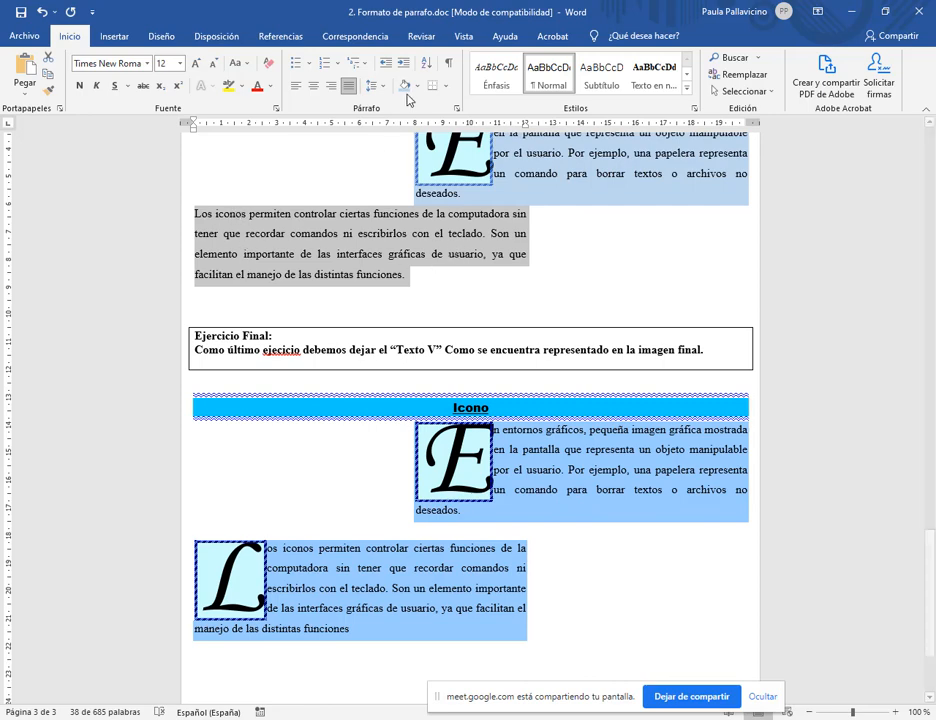
- Insert an in-text drop cap for the L of Texto V's second paragraph, in Monotype Corsiva and spanning 4 lines
{"action": "left_click_drag", "start_coordinate": [195, 214], "coordinate": [202, 214]}
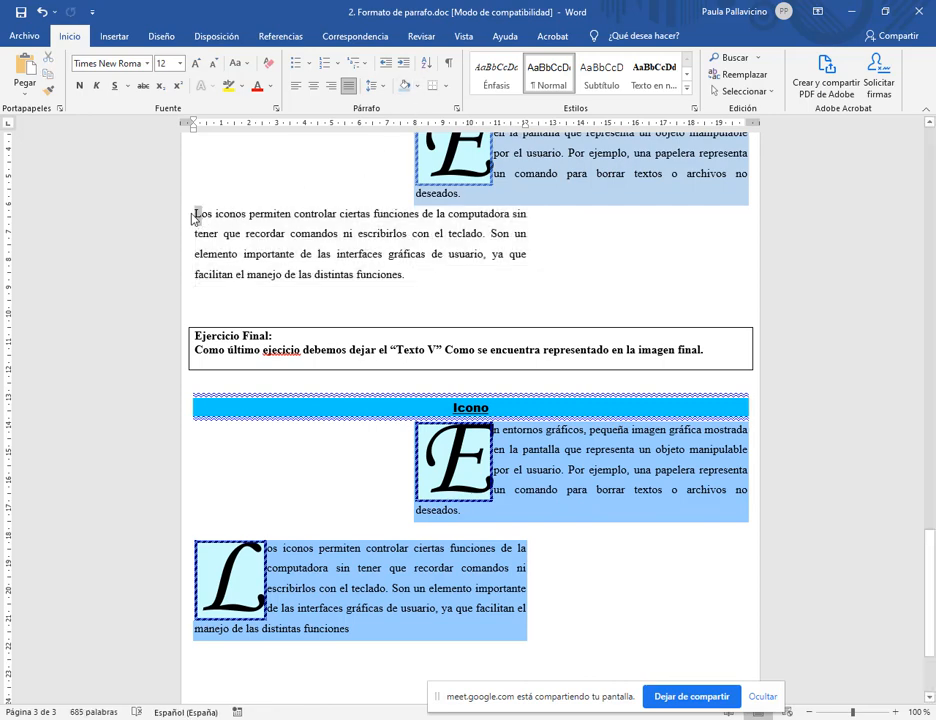
{"action": "left_click", "coordinate": [114, 37]}
{"action": "left_click", "coordinate": [772, 90]}
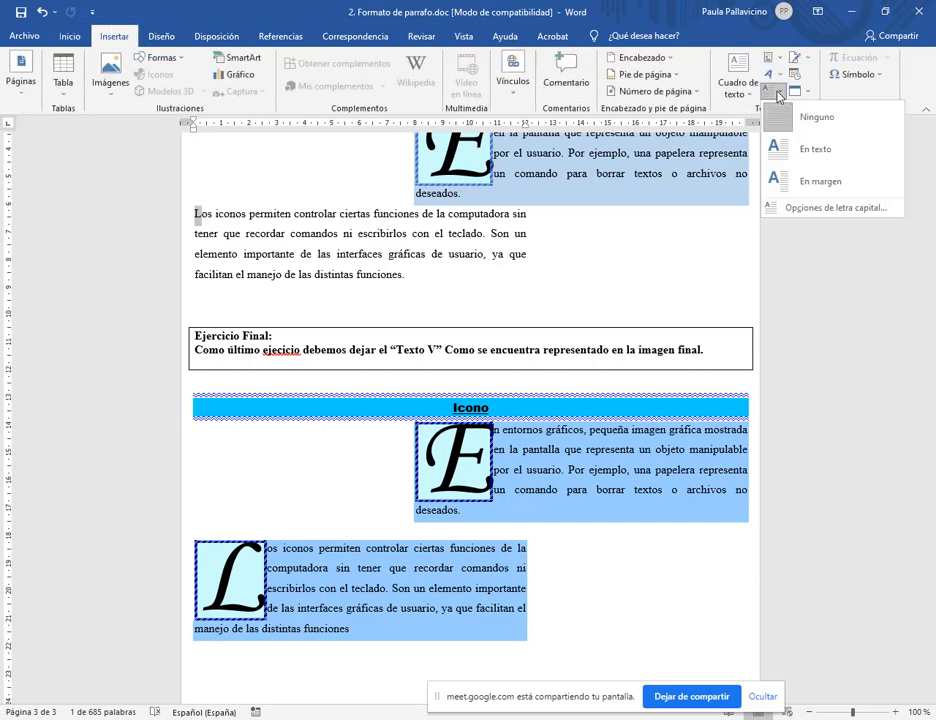
{"action": "left_click", "coordinate": [795, 210]}
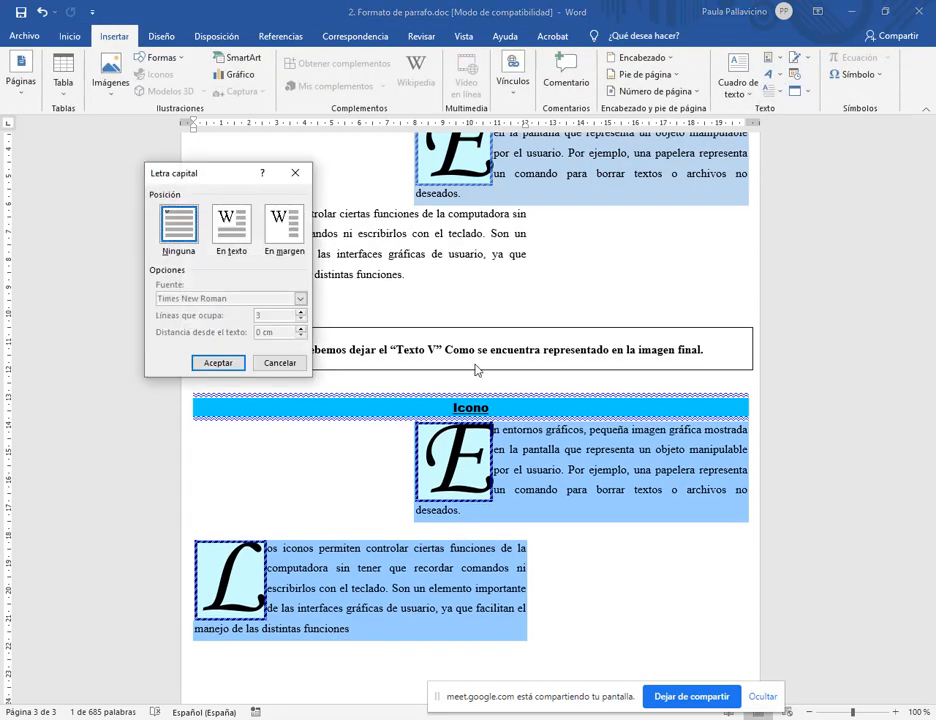
{"action": "left_click", "coordinate": [231, 226]}
{"action": "left_click", "coordinate": [300, 312]}
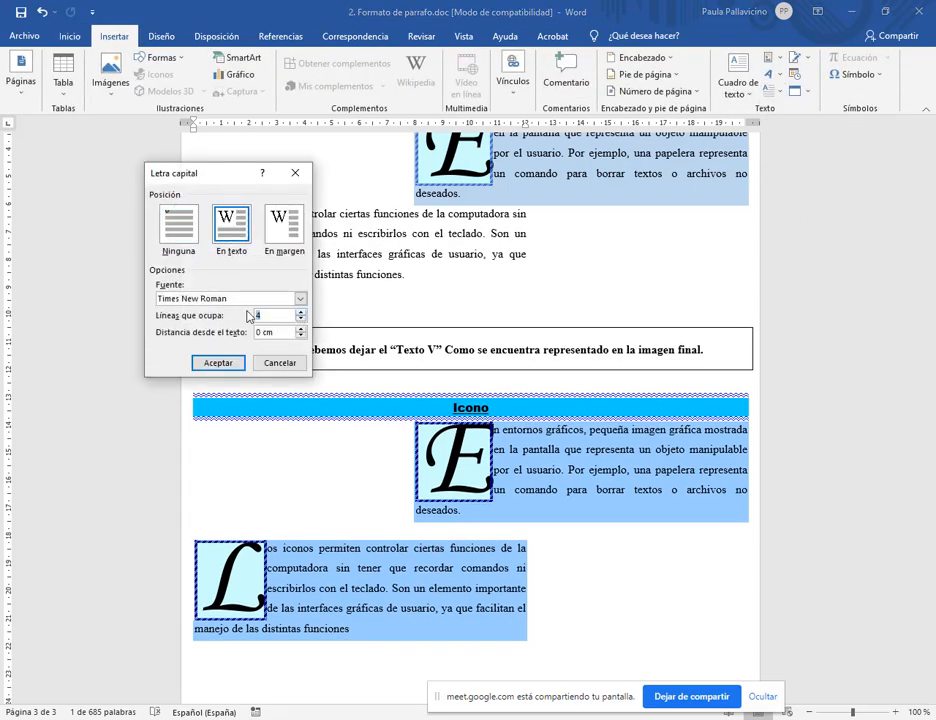
{"action": "left_click", "coordinate": [300, 299]}
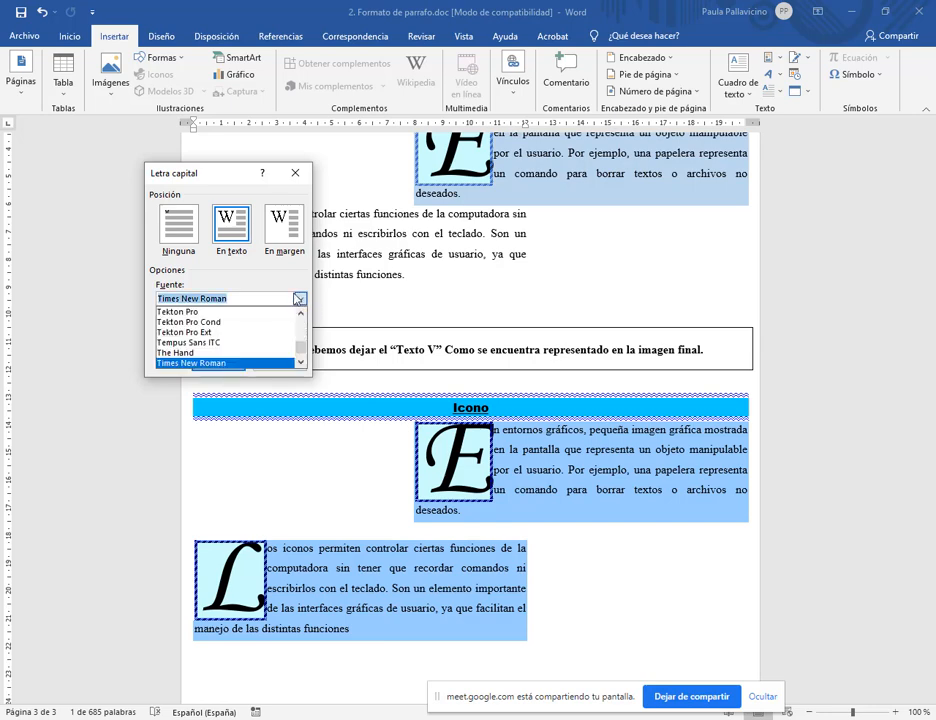
{"action": "type", "text": "mono"}
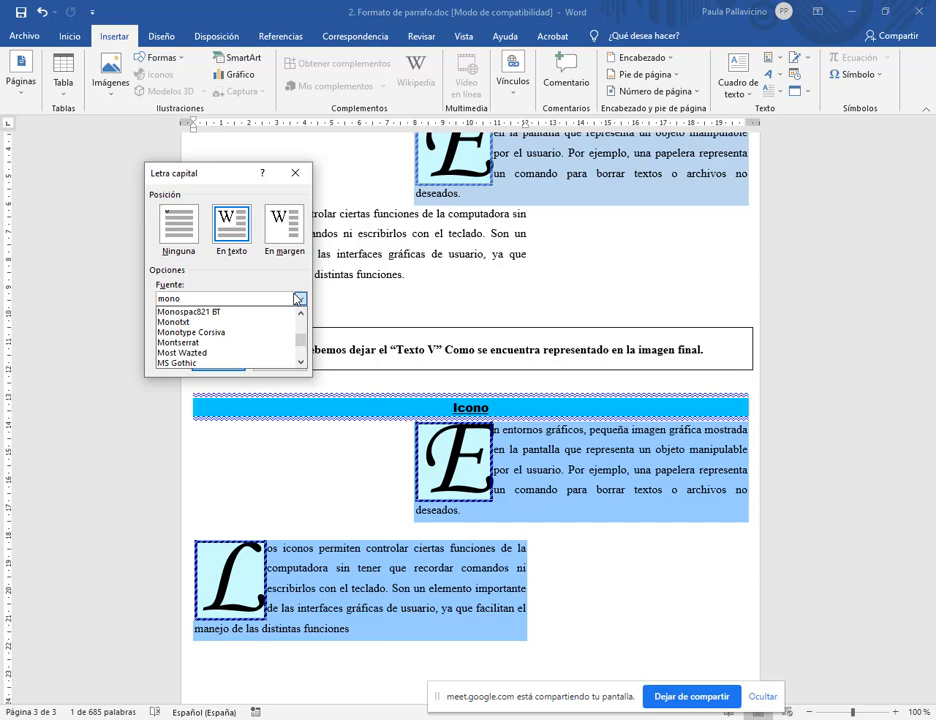
{"action": "type", "text": "ty"}
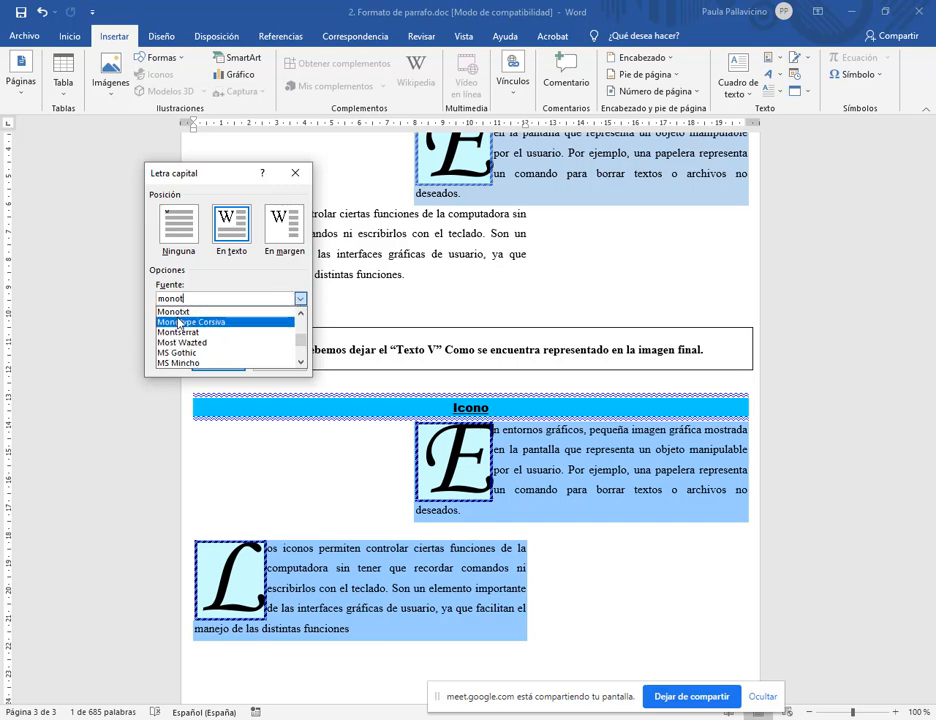
{"action": "left_click", "coordinate": [188, 322]}
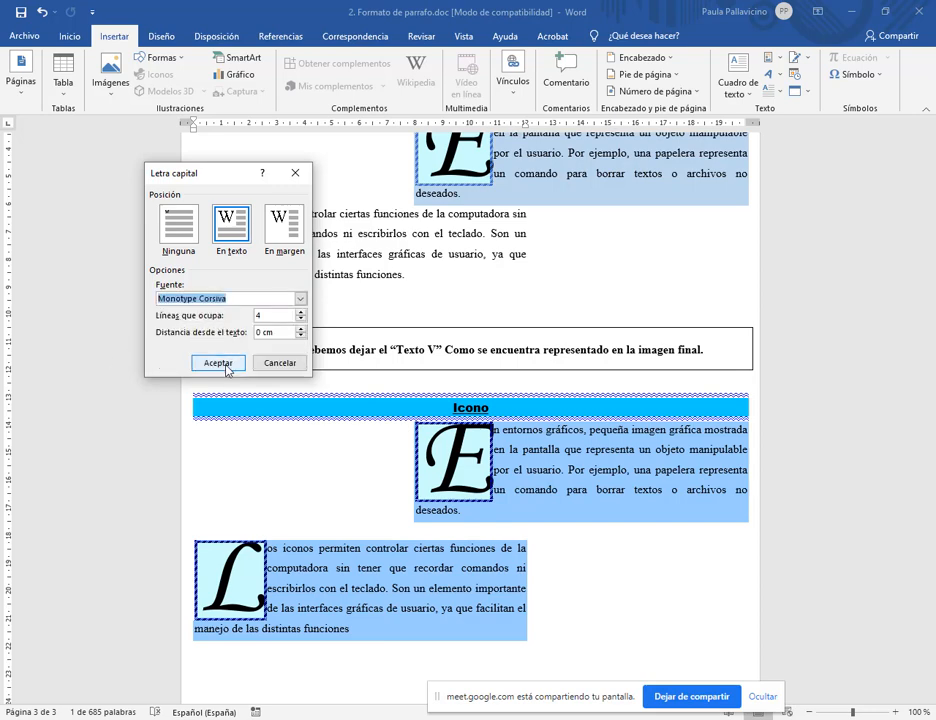
{"action": "left_click", "coordinate": [219, 363]}
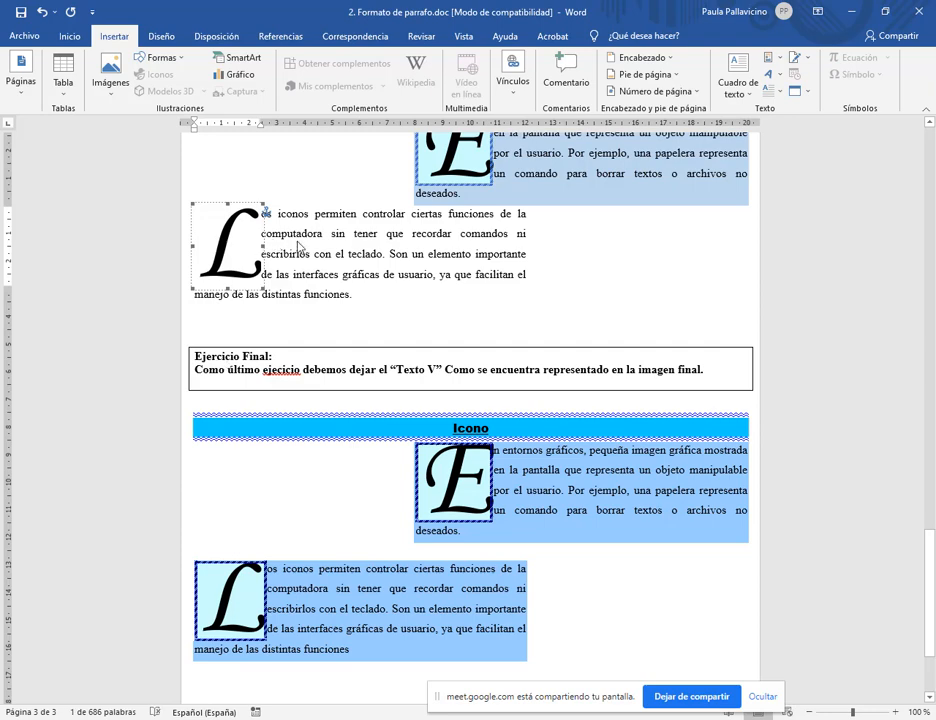
- Shade the drop cap L with the recently used light turquoise colour
{"action": "left_click", "coordinate": [70, 36]}
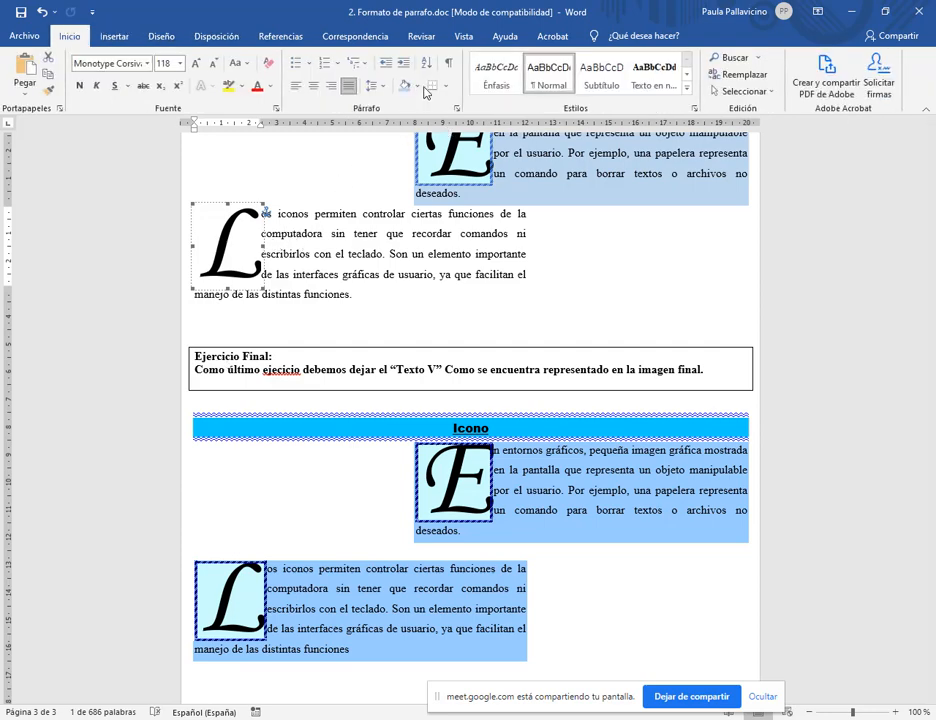
{"action": "left_click", "coordinate": [420, 89]}
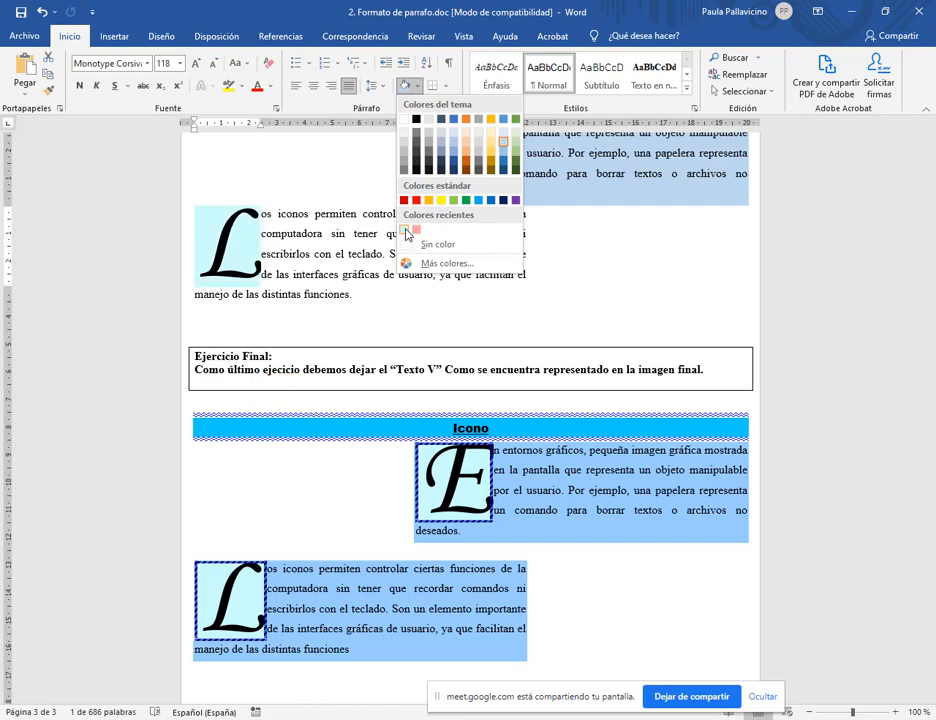
{"action": "left_click", "coordinate": [406, 232]}
- Add a blue box border in the 3 pt diagonal-striped style around the frame of the drop cap L
{"action": "left_click", "coordinate": [444, 85]}
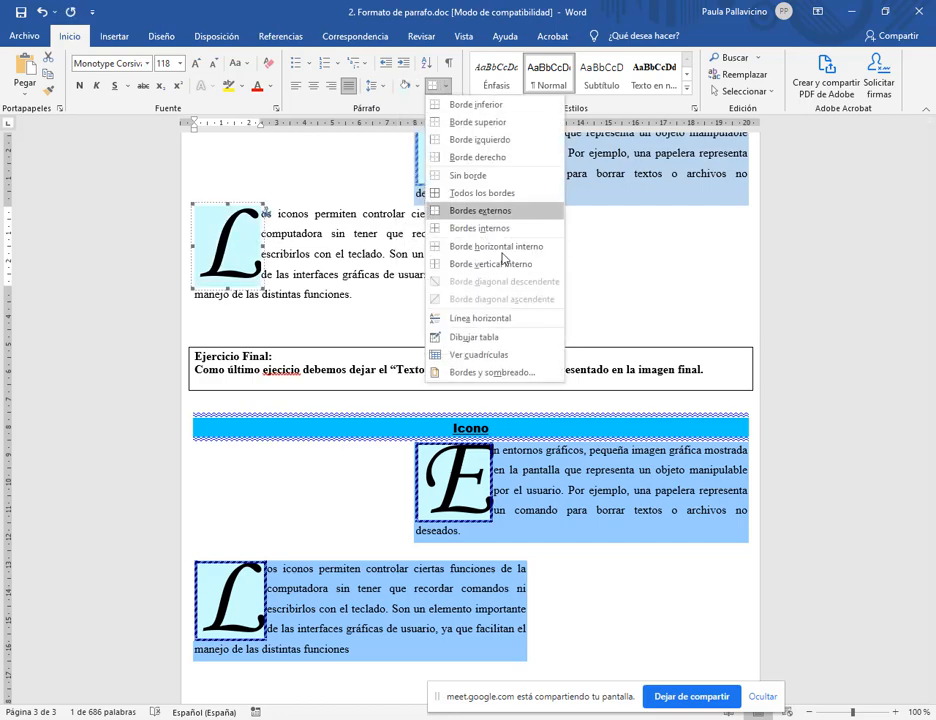
{"action": "left_click", "coordinate": [492, 372]}
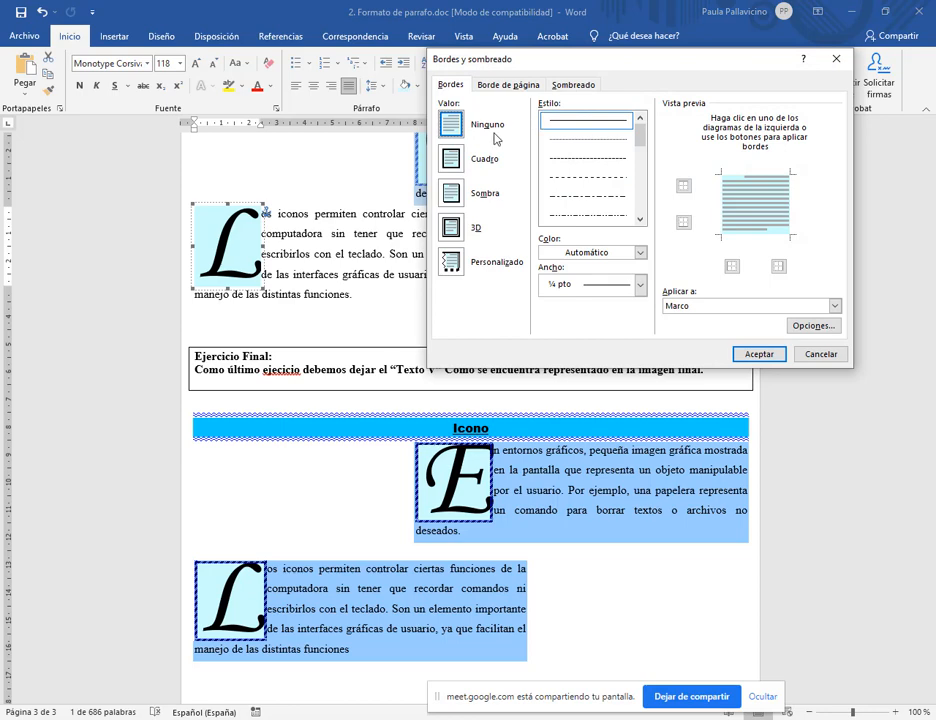
{"action": "left_click", "coordinate": [454, 162]}
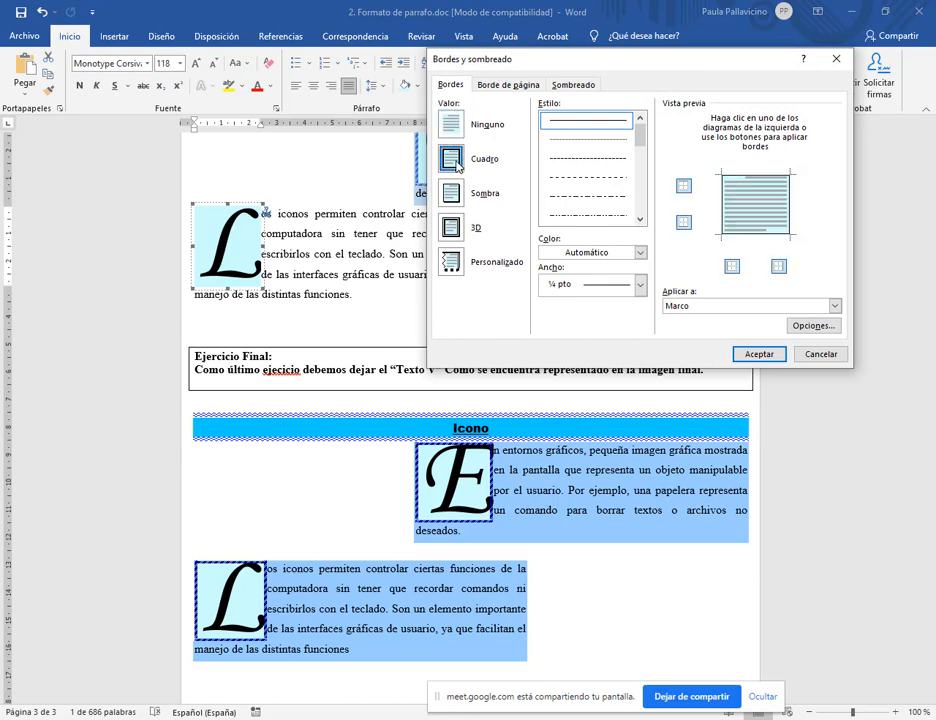
{"action": "left_click", "coordinate": [640, 219]}
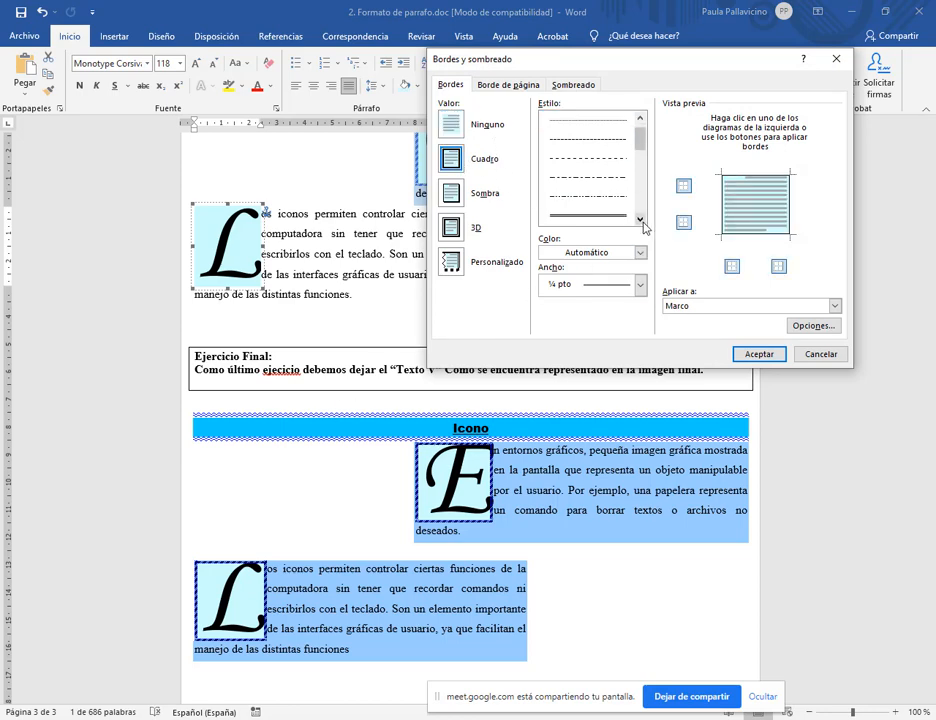
{"action": "left_click", "coordinate": [640, 219]}
{"action": "left_click", "coordinate": [640, 219]}
{"action": "left_click", "coordinate": [640, 219]}
{"action": "left_click", "coordinate": [640, 219]}
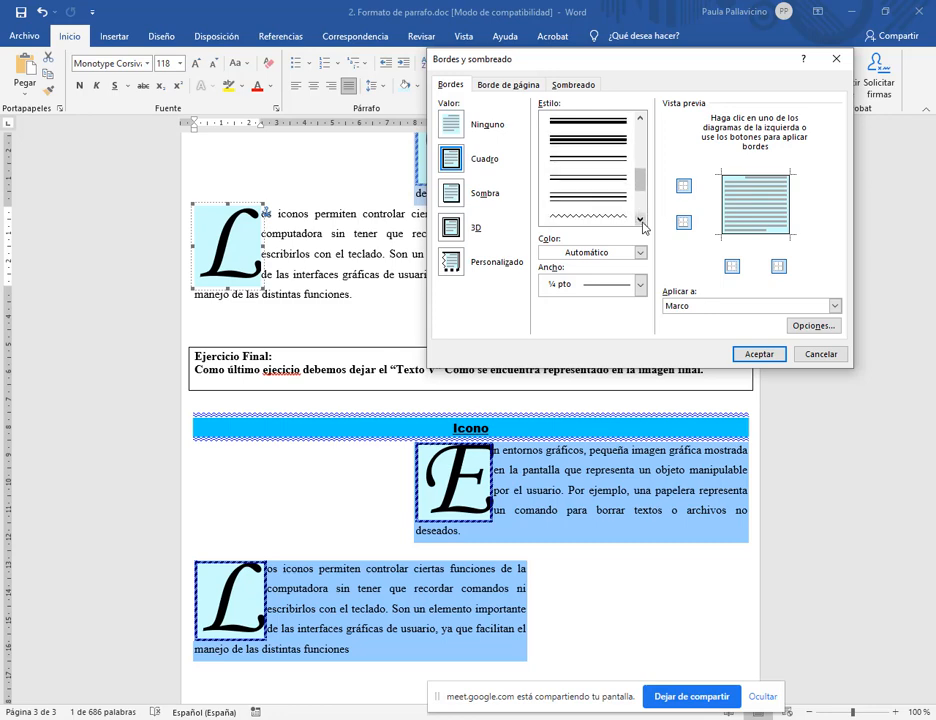
{"action": "left_click", "coordinate": [640, 219]}
{"action": "left_click", "coordinate": [640, 219]}
{"action": "left_click", "coordinate": [640, 219]}
{"action": "left_click", "coordinate": [601, 204]}
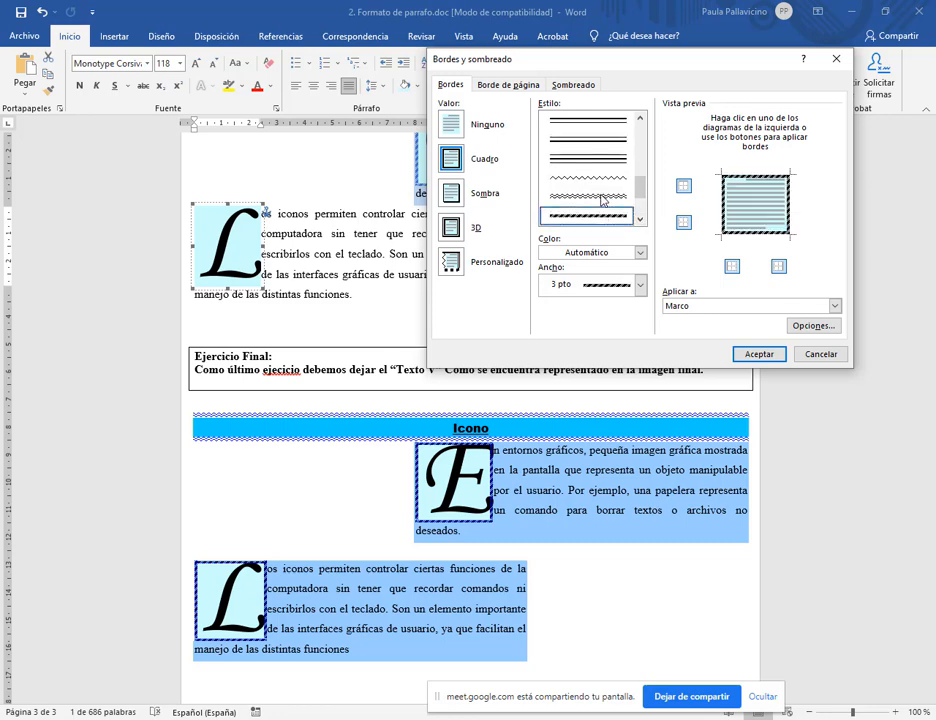
{"action": "left_click", "coordinate": [640, 285]}
{"action": "left_click", "coordinate": [640, 286]}
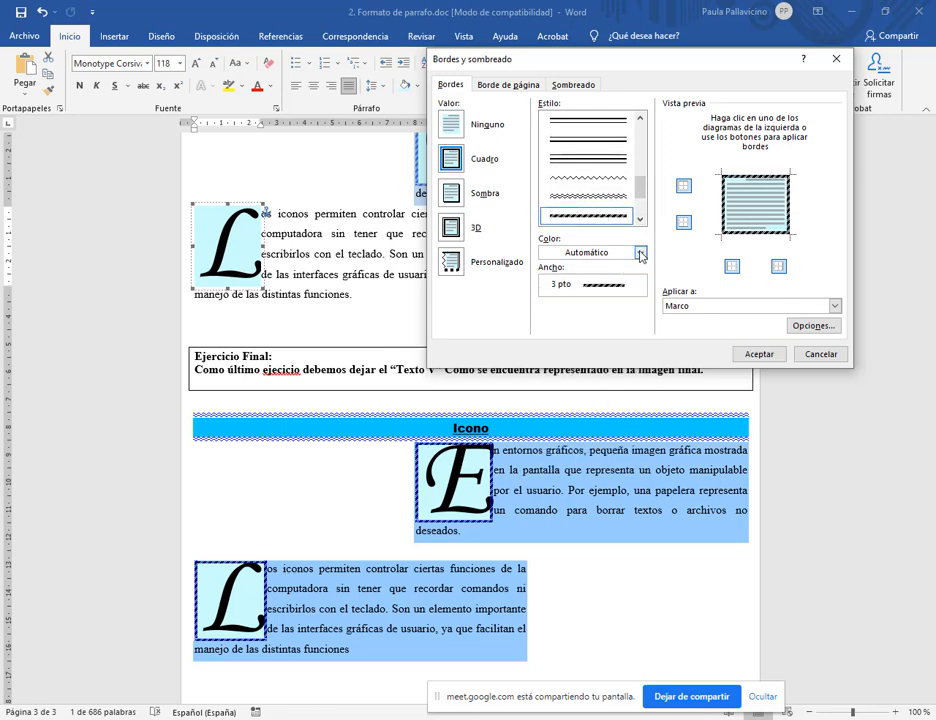
{"action": "left_click", "coordinate": [640, 252]}
{"action": "left_click", "coordinate": [597, 302]}
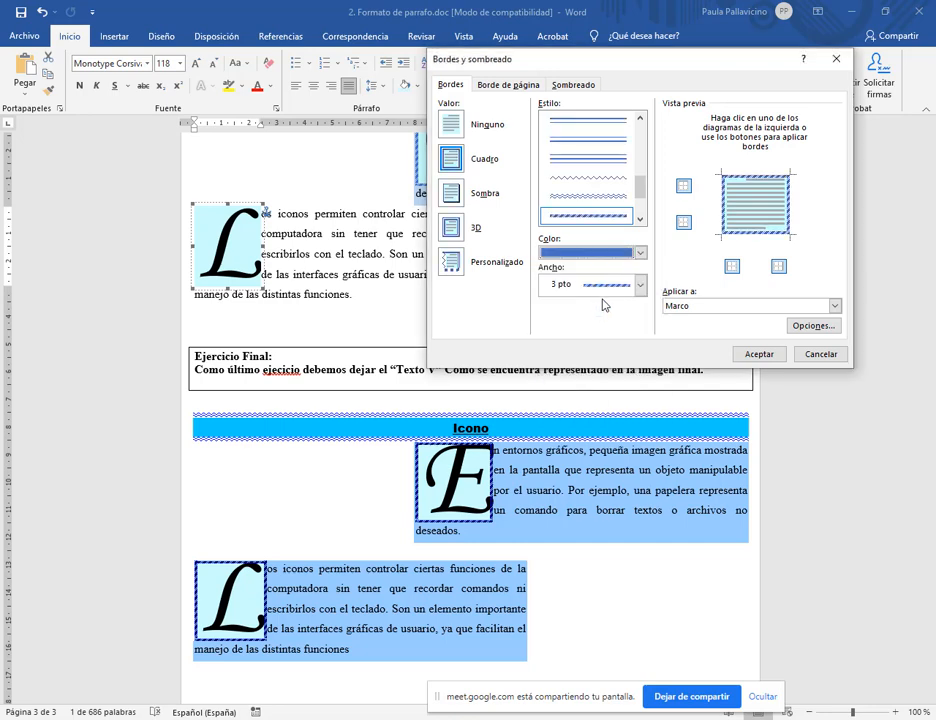
{"action": "left_click", "coordinate": [748, 357]}
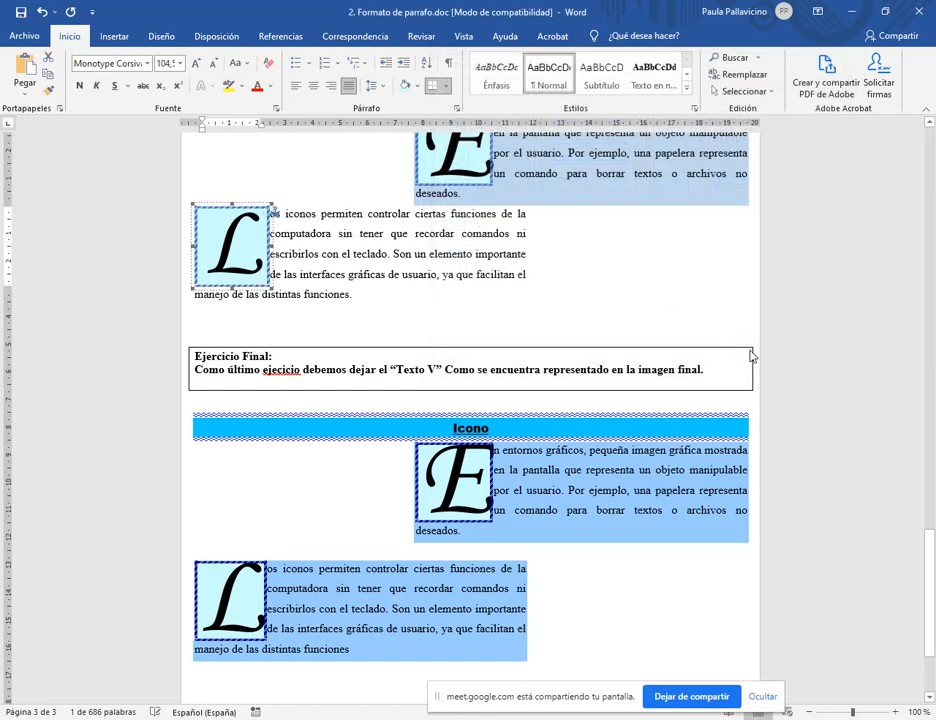
- Shade Texto V's second paragraph with the same light blue theme colour as its first paragraph
{"action": "left_click_drag", "start_coordinate": [358, 297], "coordinate": [277, 224]}
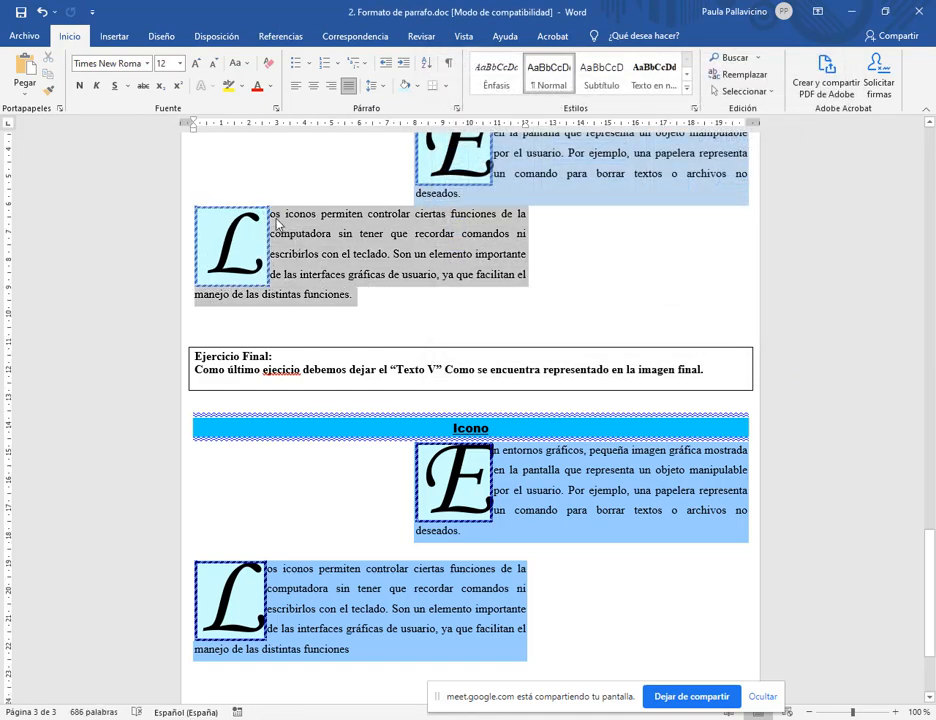
{"action": "left_click", "coordinate": [416, 86]}
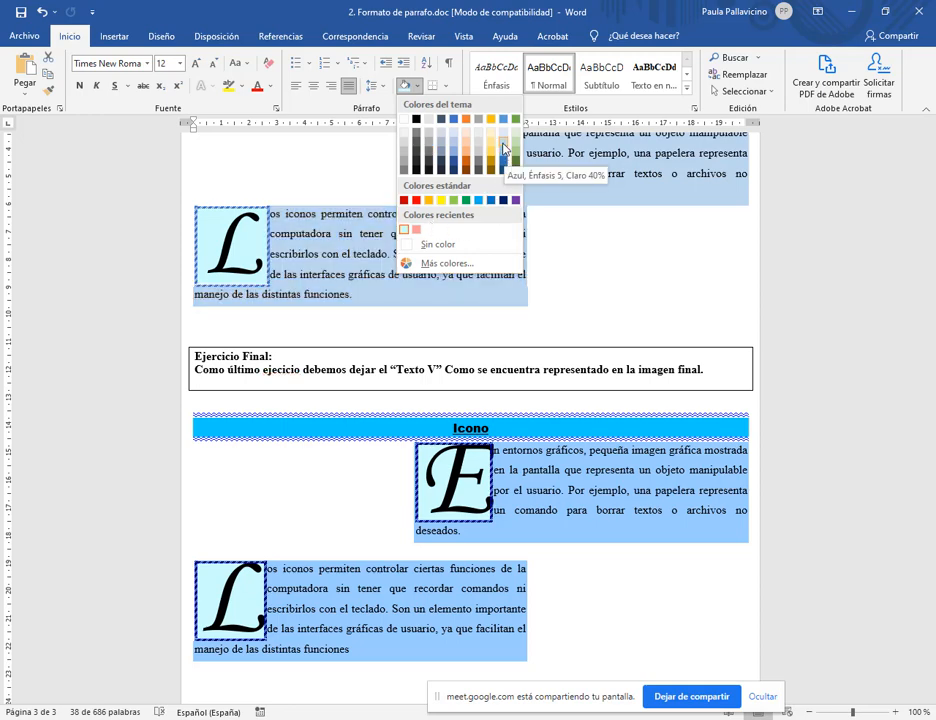
{"action": "left_click", "coordinate": [505, 157]}
{"action": "left_click", "coordinate": [533, 224]}
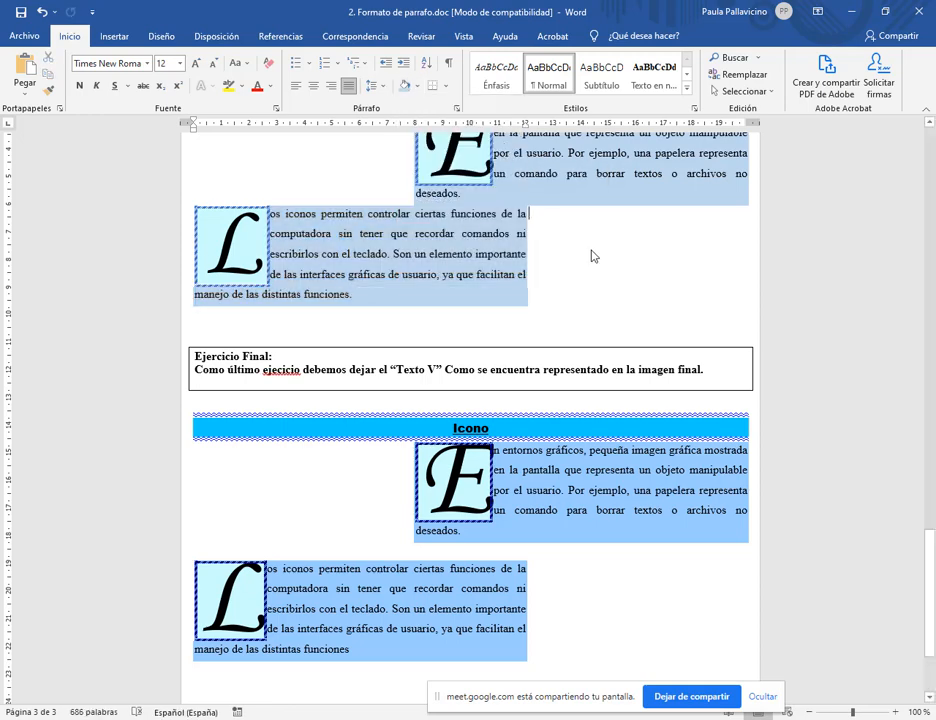
- Look back over the formatted exercise document and close 2. Formato de parrafo.doc
{"action": "scroll", "coordinate": [635, 292], "scroll_direction": "up", "scroll_amount": 3}
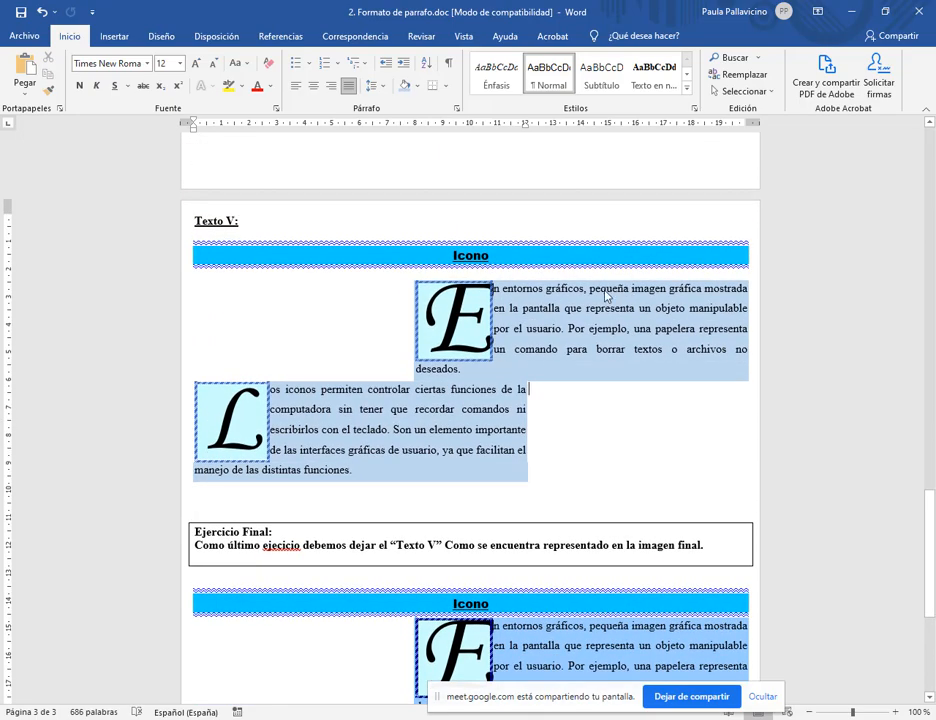
{"action": "scroll", "coordinate": [604, 349], "scroll_direction": "up", "scroll_amount": 3}
{"action": "scroll", "coordinate": [605, 350], "scroll_direction": "up", "scroll_amount": 3}
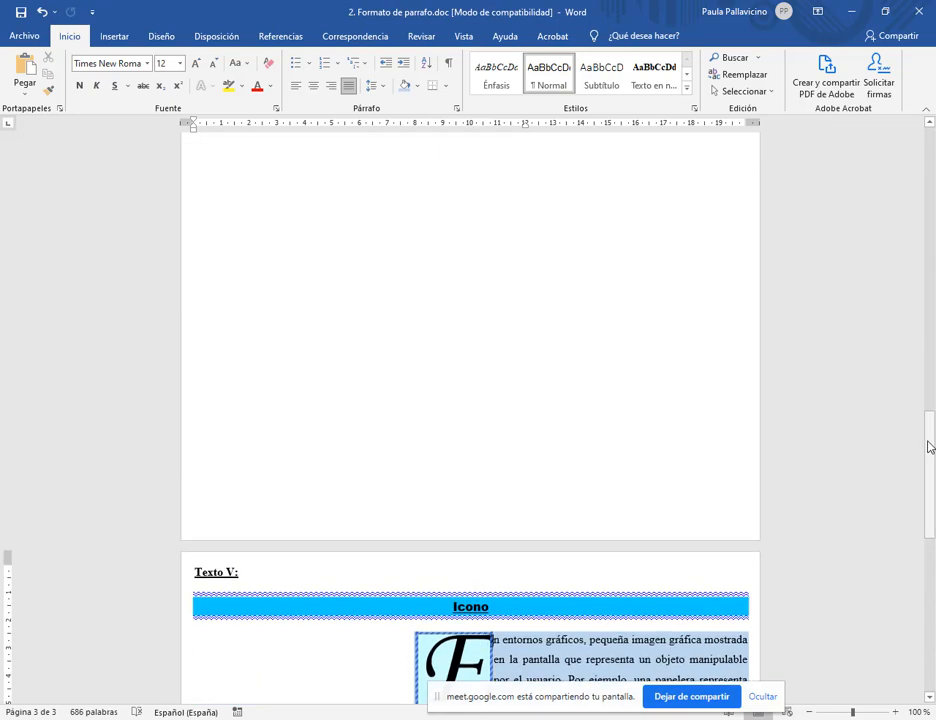
{"action": "left_click_drag", "start_coordinate": [930, 446], "coordinate": [934, 163]}
{"action": "left_click", "coordinate": [36, 40]}
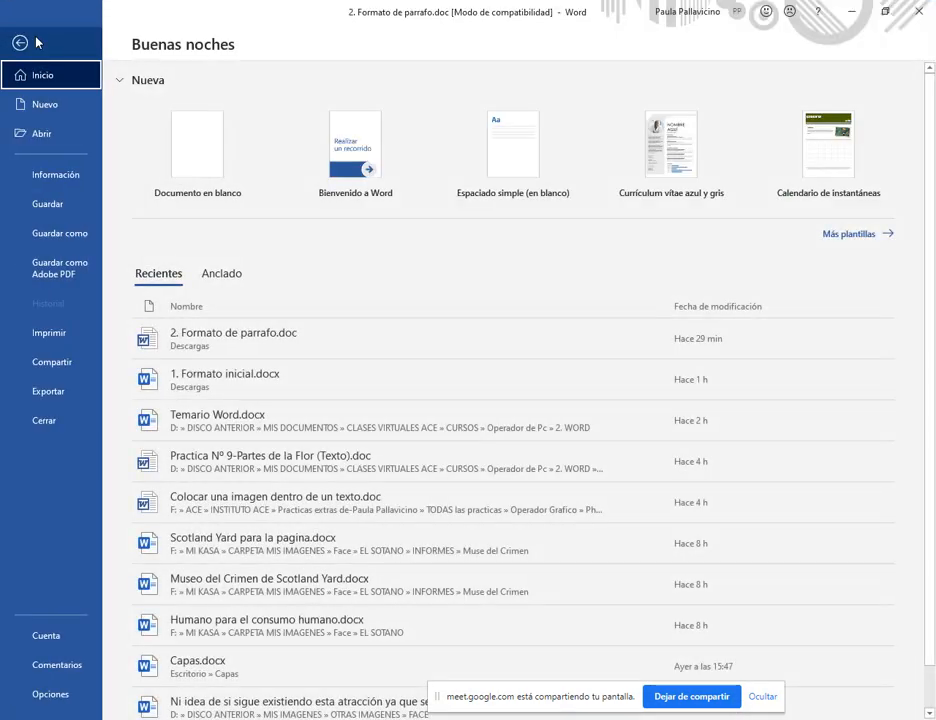
{"action": "left_click", "coordinate": [18, 40]}
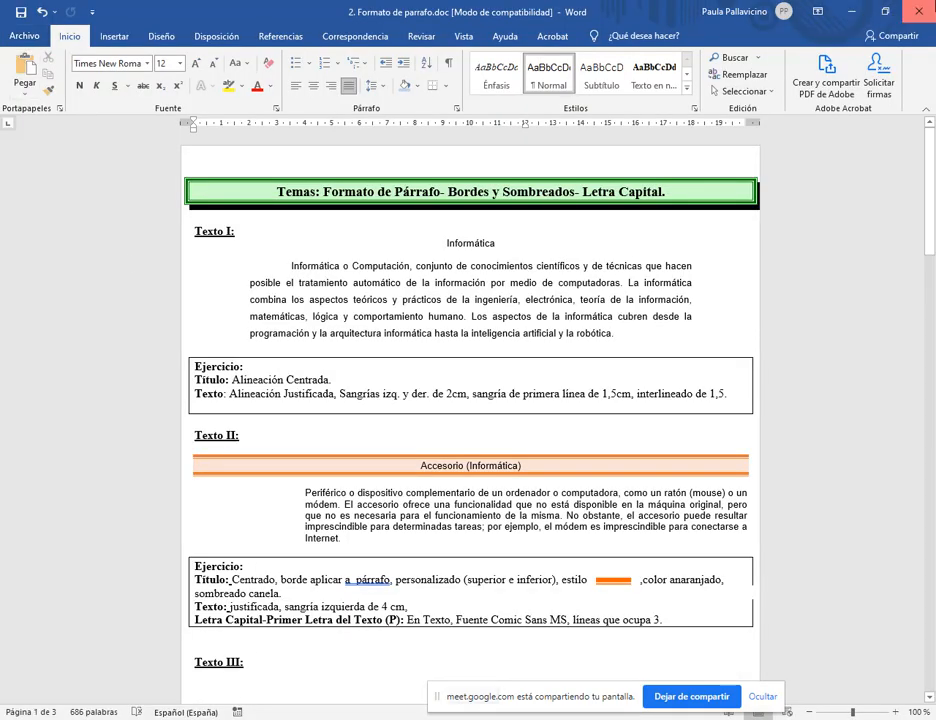
{"action": "left_click", "coordinate": [918, 11]}
{"action": "left_click", "coordinate": [466, 393]}
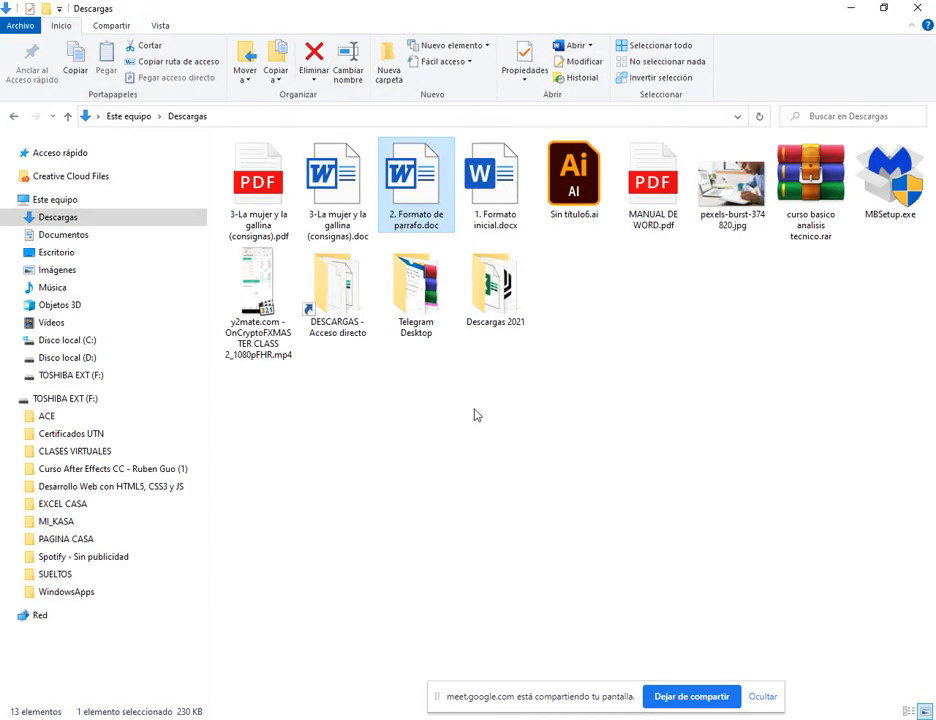
- Open 3-La mujer y la gallina (consignas).doc from the Descargas folder and enable editing
{"action": "left_click", "coordinate": [340, 183]}
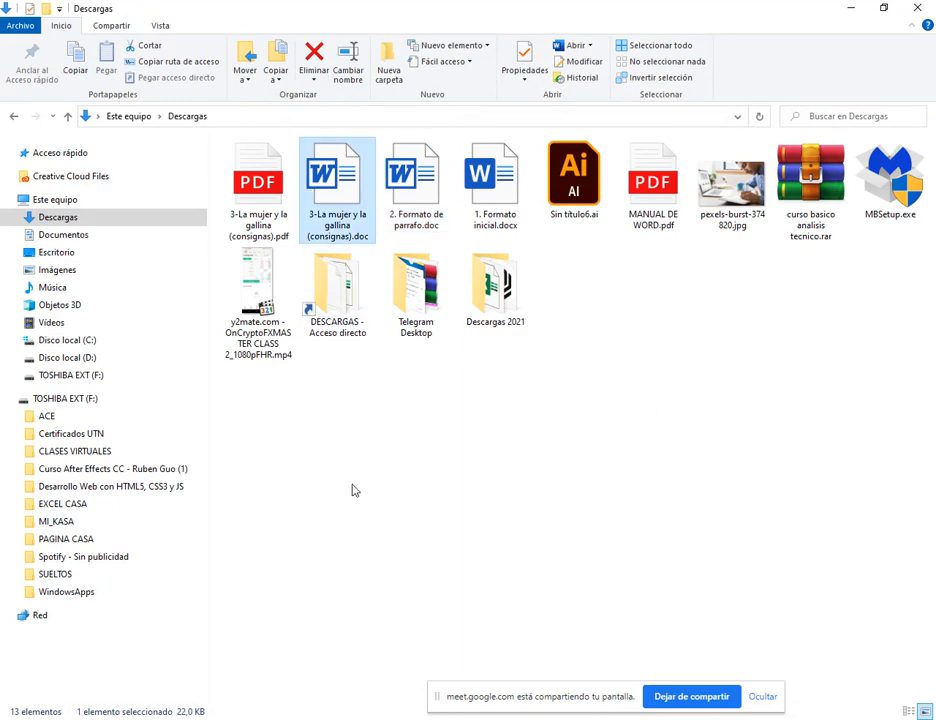
{"action": "double_click", "coordinate": [312, 193]}
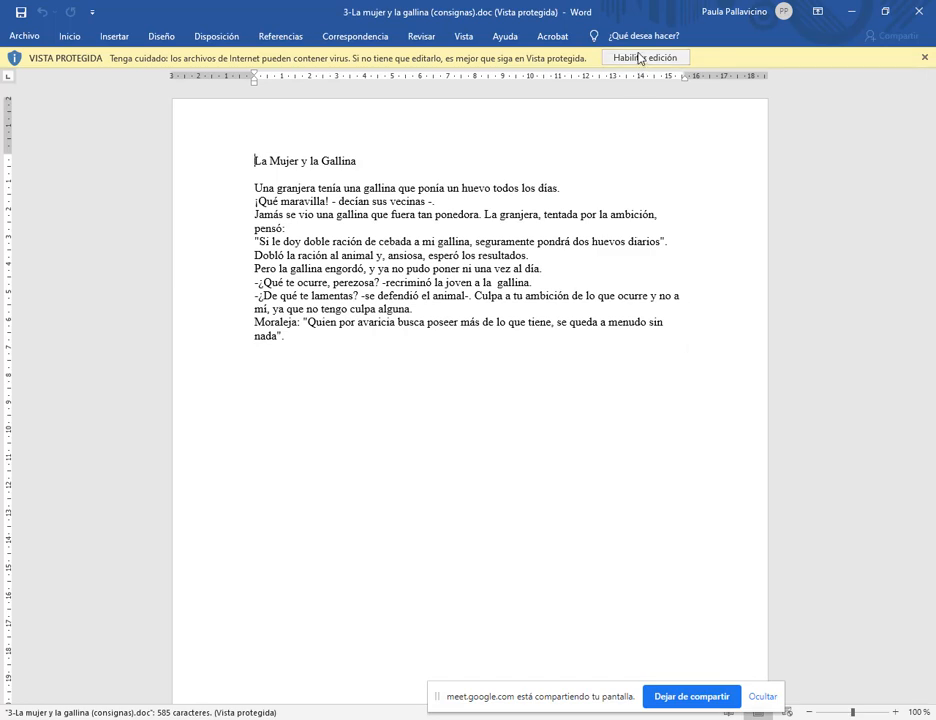
{"action": "left_click", "coordinate": [638, 58]}
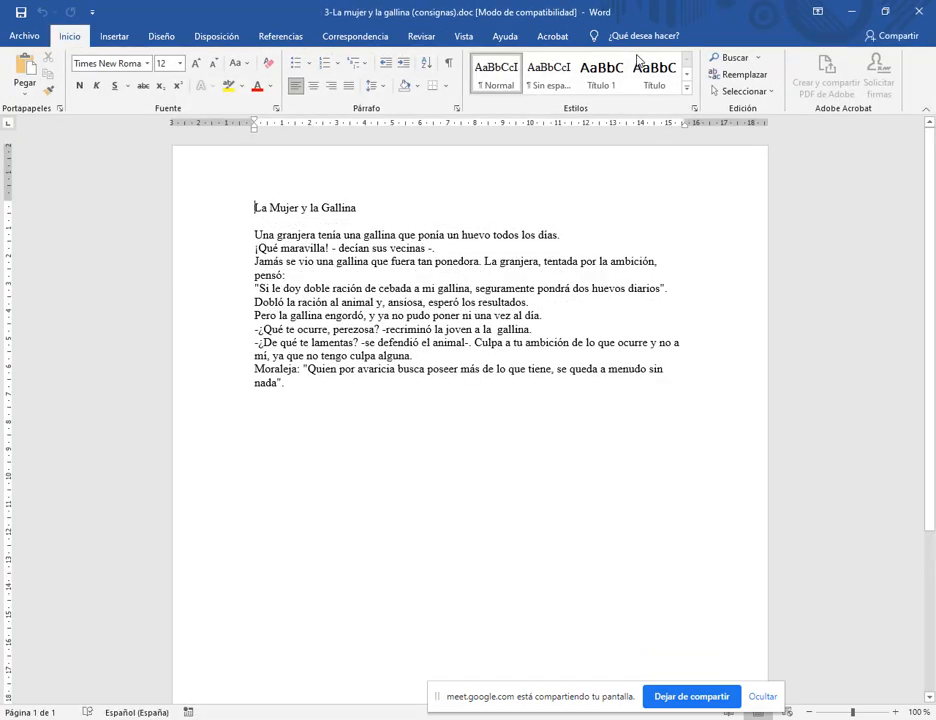
- Open 3-La mujer y la gallina (consignas).pdf, read its formatting instructions starting with the page settings, and return to the Word document
{"action": "left_click", "coordinate": [851, 11]}
{"action": "double_click", "coordinate": [258, 185]}
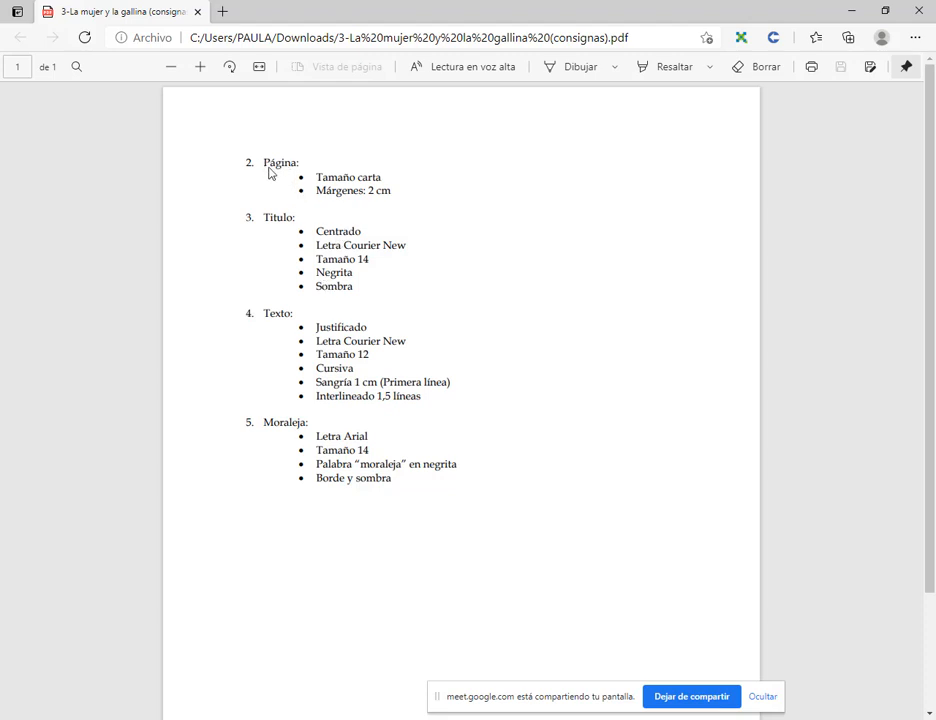
{"action": "left_click_drag", "start_coordinate": [263, 163], "coordinate": [420, 204]}
{"action": "left_click", "coordinate": [422, 205]}
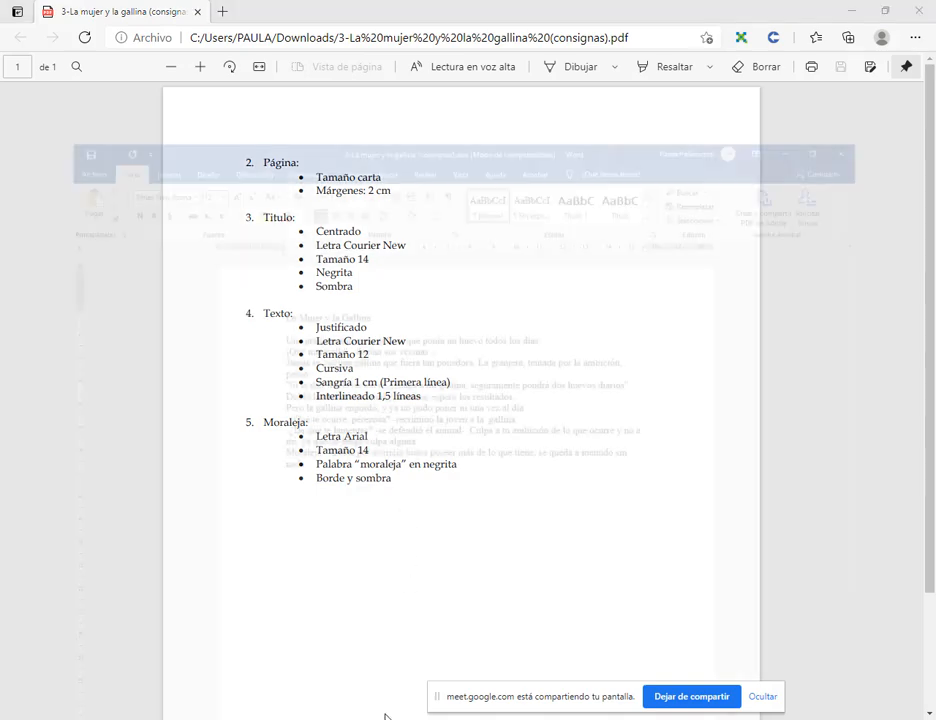
{"action": "key", "text": "alt+Tab"}
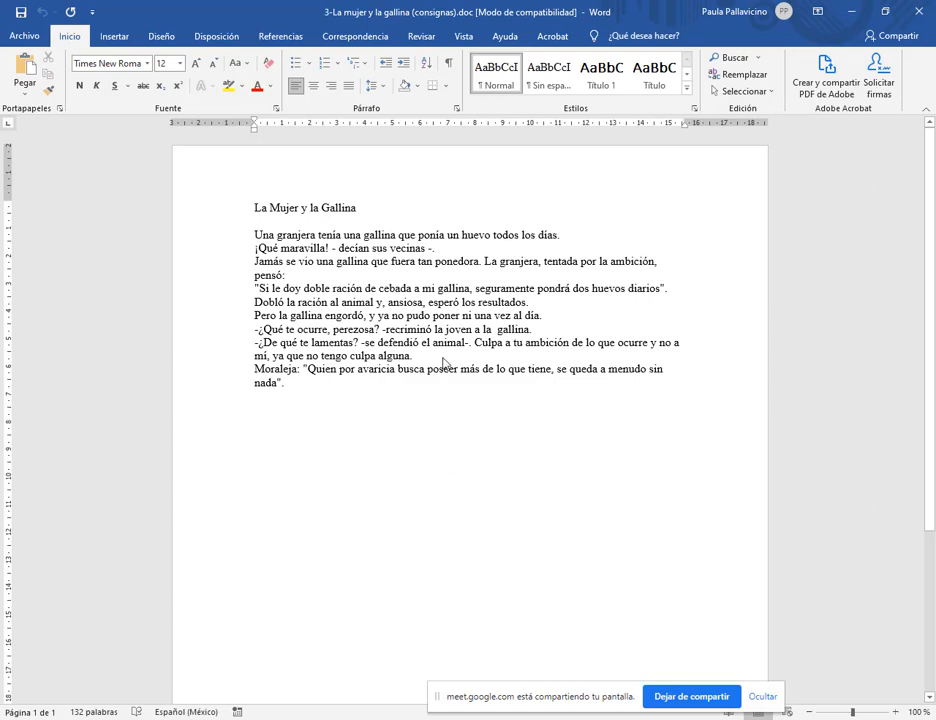
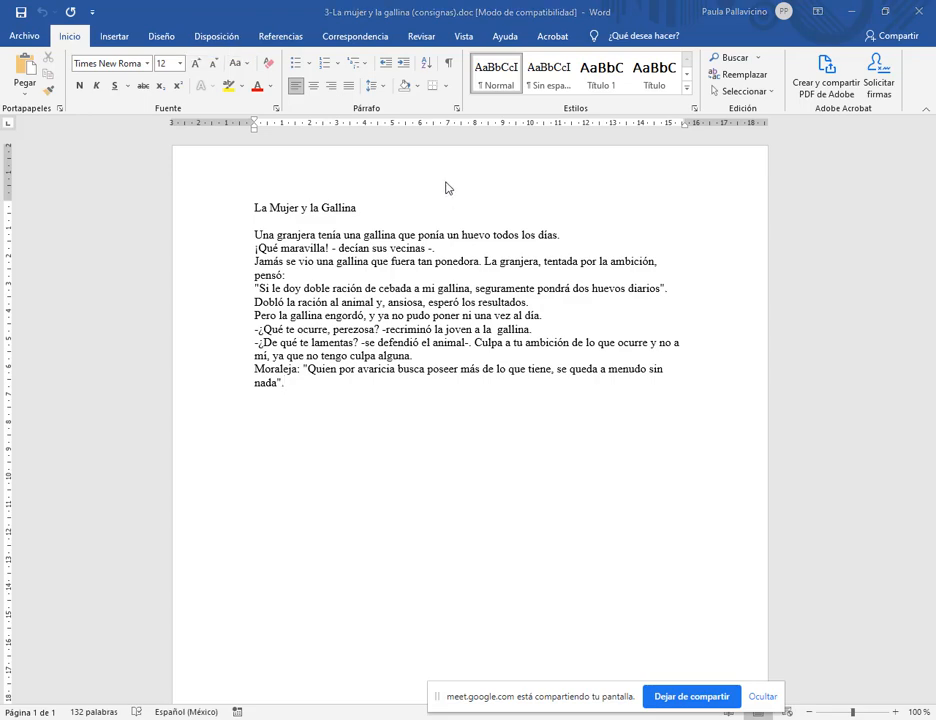
- Set the document's paper size to A4 210 x 297 mm
{"action": "left_click", "coordinate": [222, 37]}
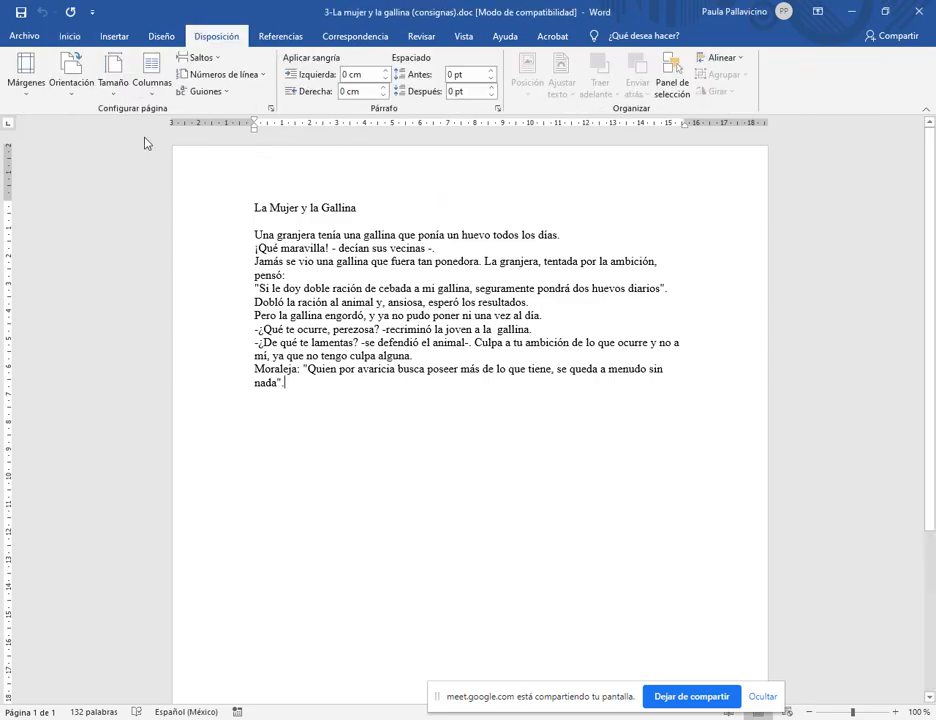
{"action": "left_click", "coordinate": [112, 80]}
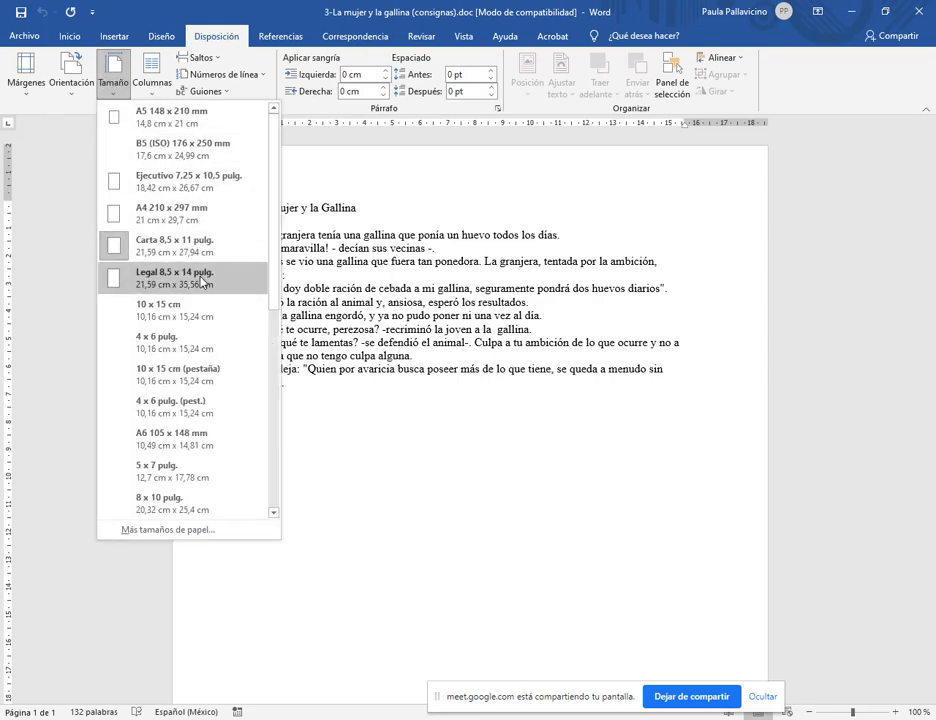
{"action": "left_click", "coordinate": [162, 218]}
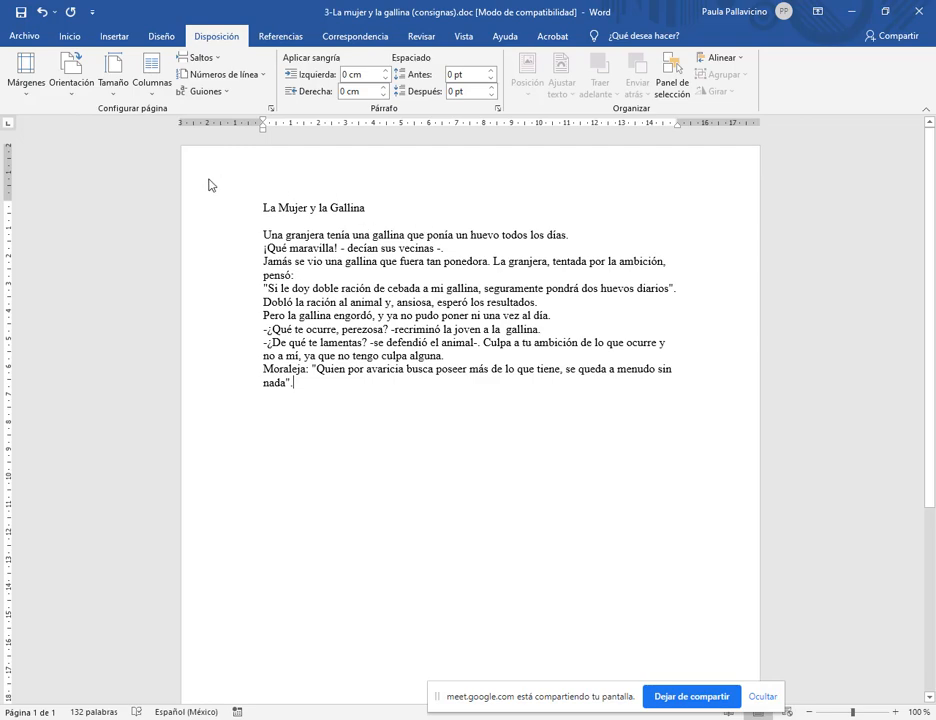
- Change the paper size to Legal 8,5 x 14 pulg. and look over the full length of the page
{"action": "left_click", "coordinate": [128, 80]}
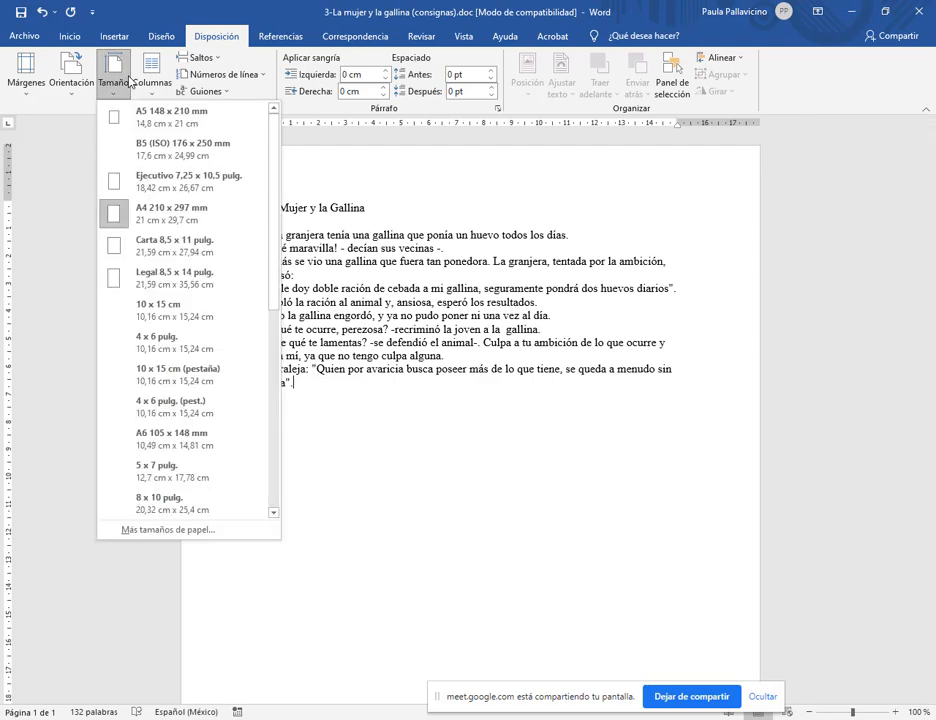
{"action": "left_click", "coordinate": [203, 284]}
{"action": "scroll", "coordinate": [700, 270], "scroll_direction": "down", "scroll_amount": 3}
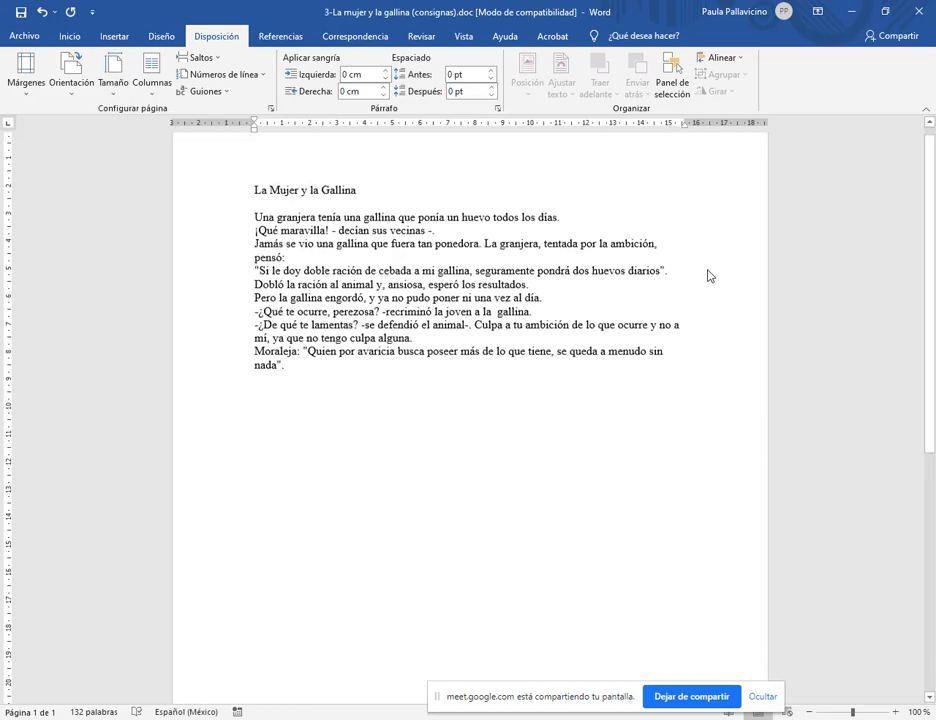
{"action": "scroll", "coordinate": [549, 237], "scroll_direction": "down", "scroll_amount": 5}
{"action": "scroll", "coordinate": [266, 560], "scroll_direction": "down", "scroll_amount": 1}
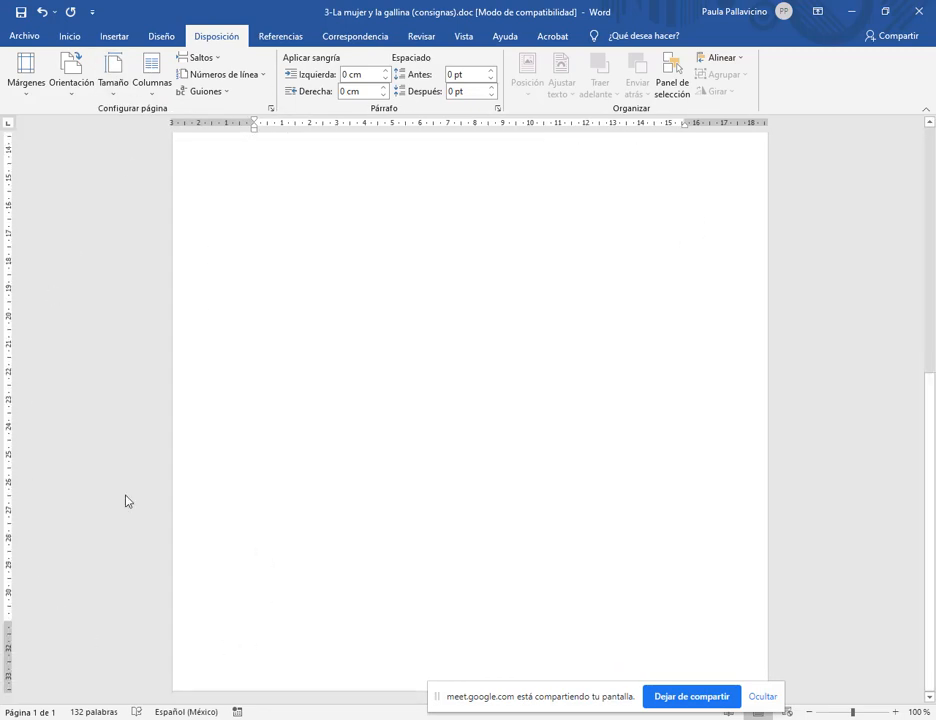
{"action": "scroll", "coordinate": [276, 533], "scroll_direction": "up", "scroll_amount": 5}
{"action": "scroll", "coordinate": [275, 533], "scroll_direction": "up", "scroll_amount": 3}
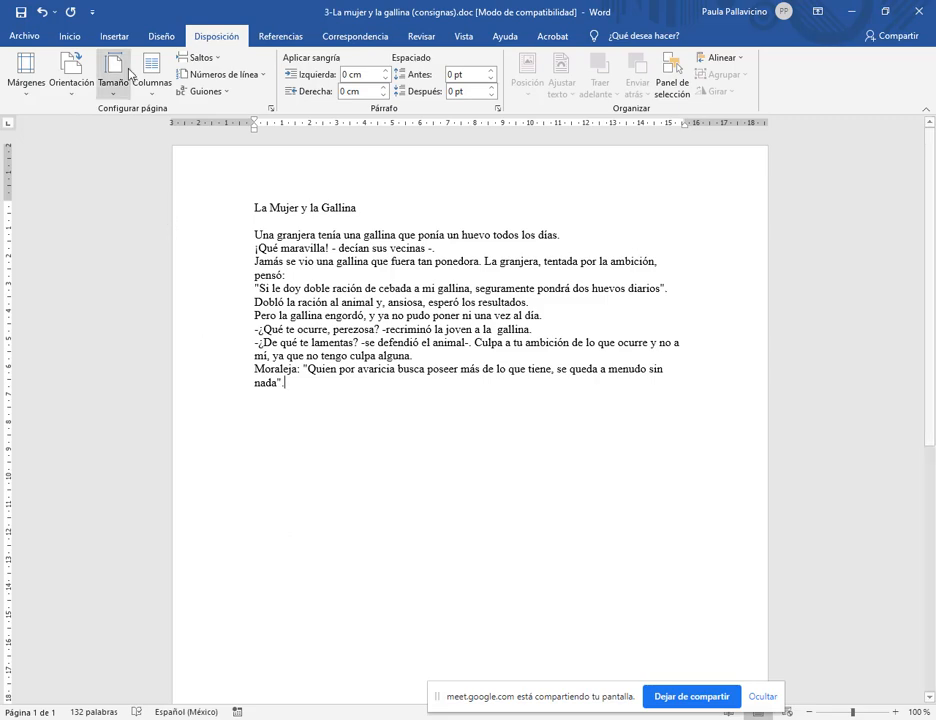
- Switch the paper size from Legal back to A4 210 x 297 mm
{"action": "left_click", "coordinate": [72, 75]}
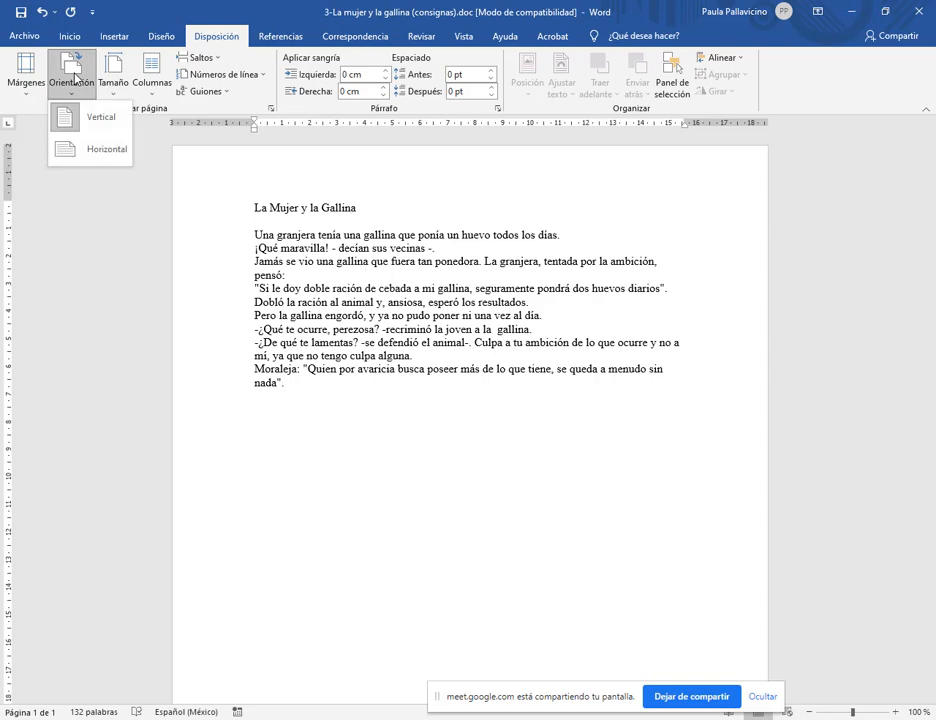
{"action": "left_click", "coordinate": [72, 78]}
{"action": "left_click", "coordinate": [114, 78]}
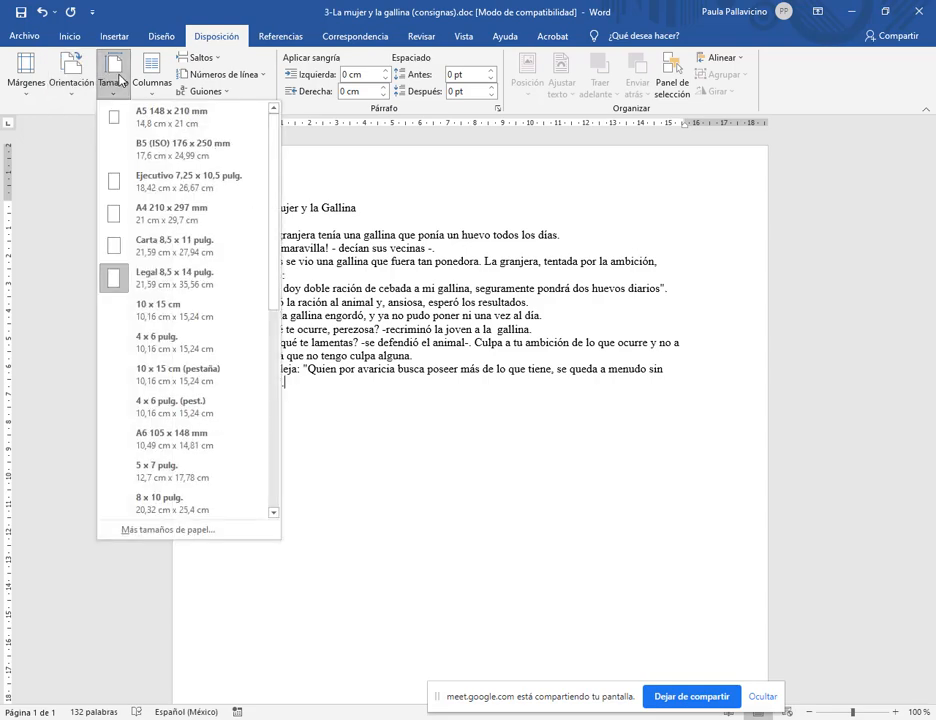
{"action": "left_click", "coordinate": [176, 230]}
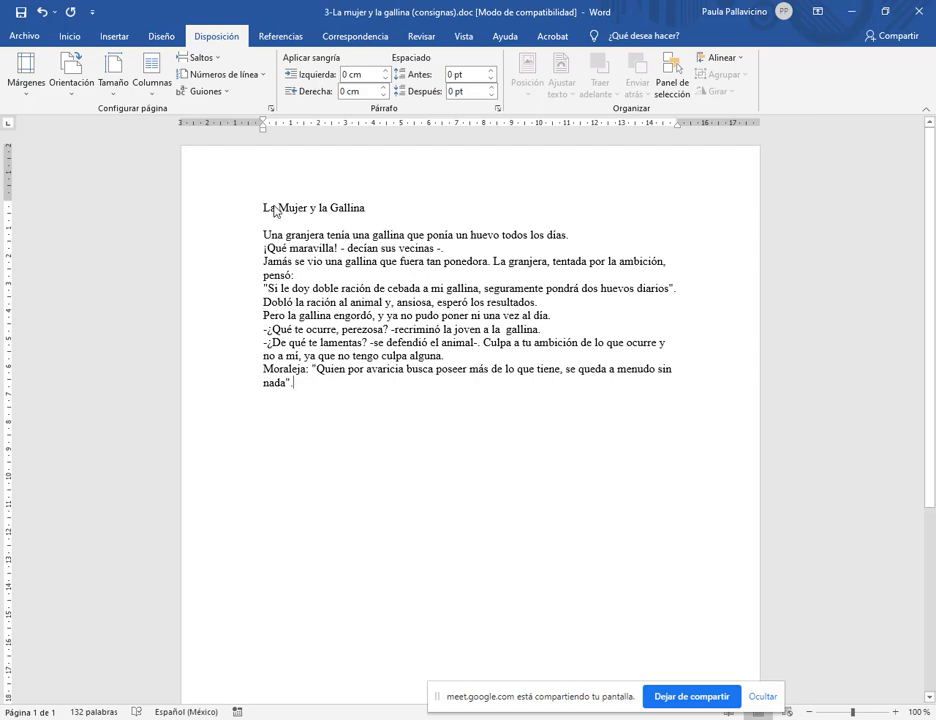
{"action": "left_click", "coordinate": [117, 88]}
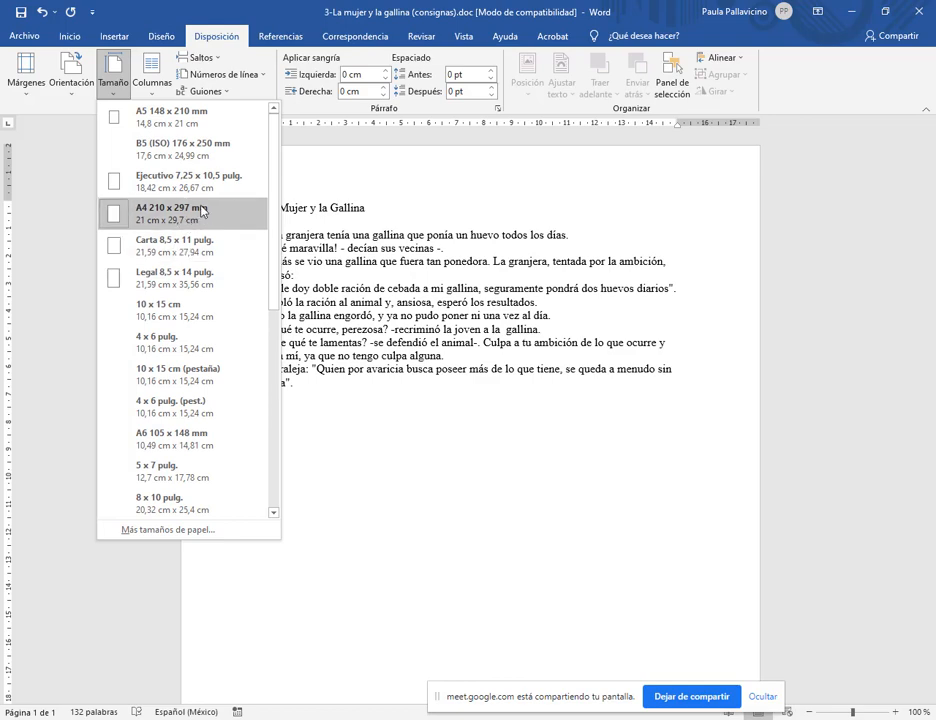
{"action": "left_click", "coordinate": [680, 303]}
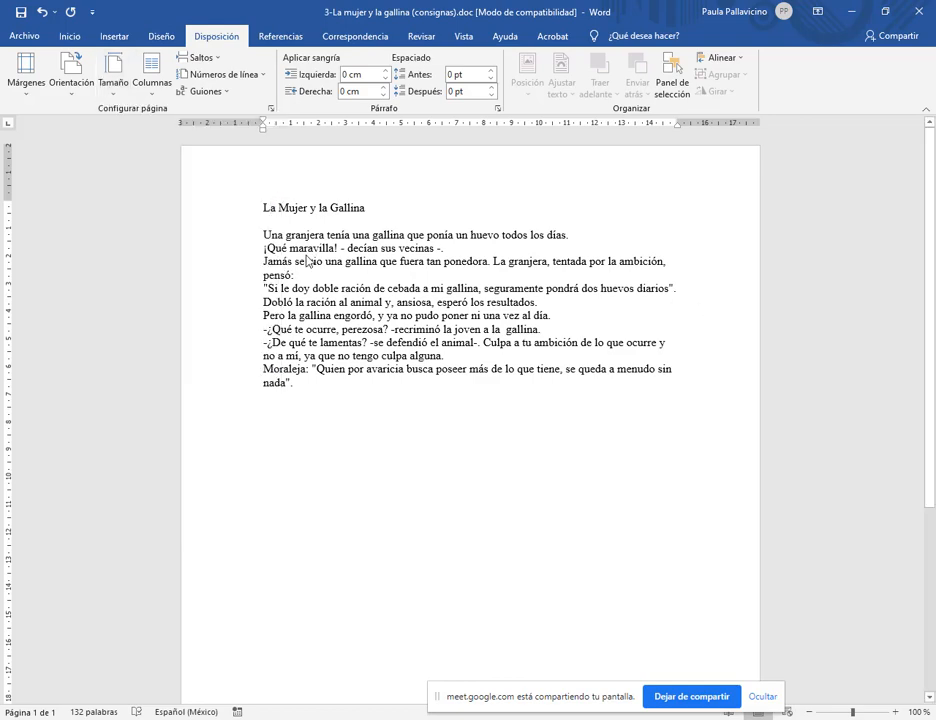
- Check the paper size required in the instructions PDF, return to Word and set the page to Carta 8,5 x 11 pulg
{"action": "left_click", "coordinate": [208, 719]}
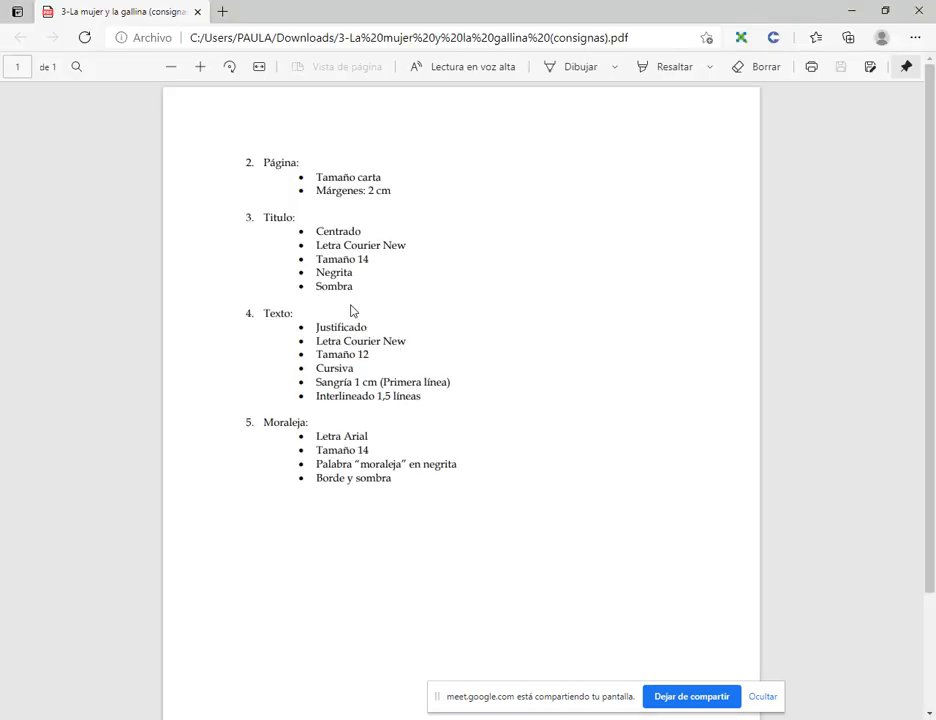
{"action": "left_click_drag", "start_coordinate": [318, 177], "coordinate": [386, 174]}
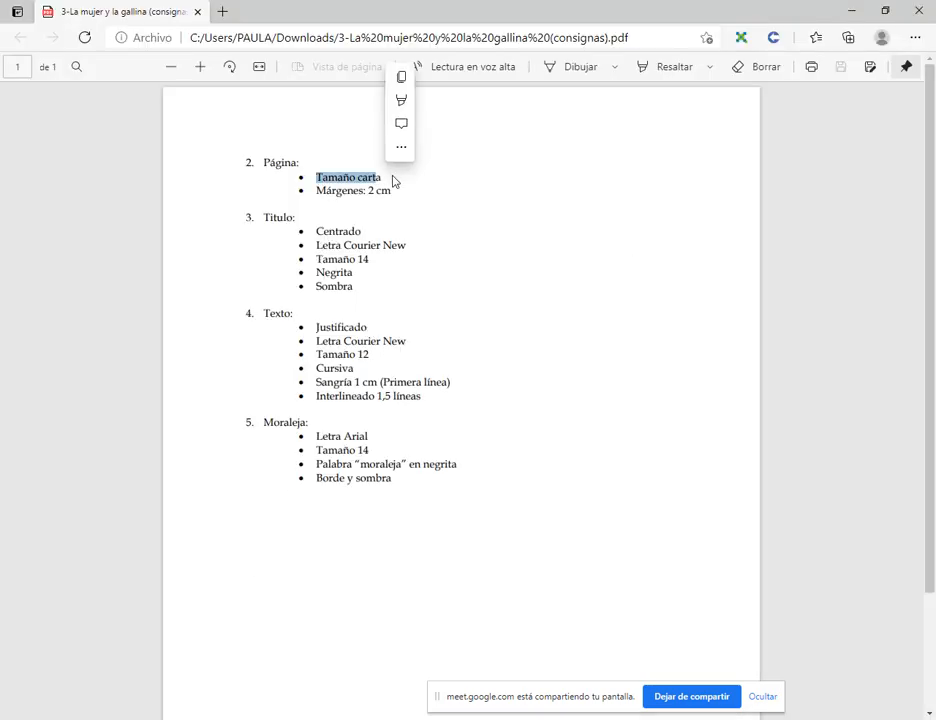
{"action": "left_click", "coordinate": [305, 607]}
{"action": "left_click", "coordinate": [364, 719]}
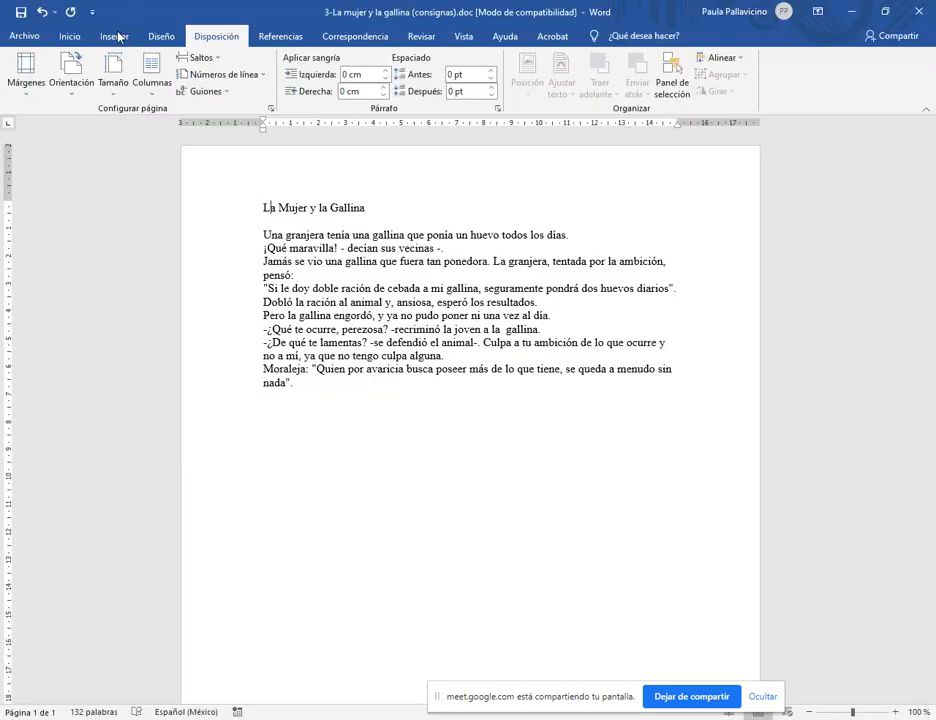
{"action": "left_click", "coordinate": [113, 86]}
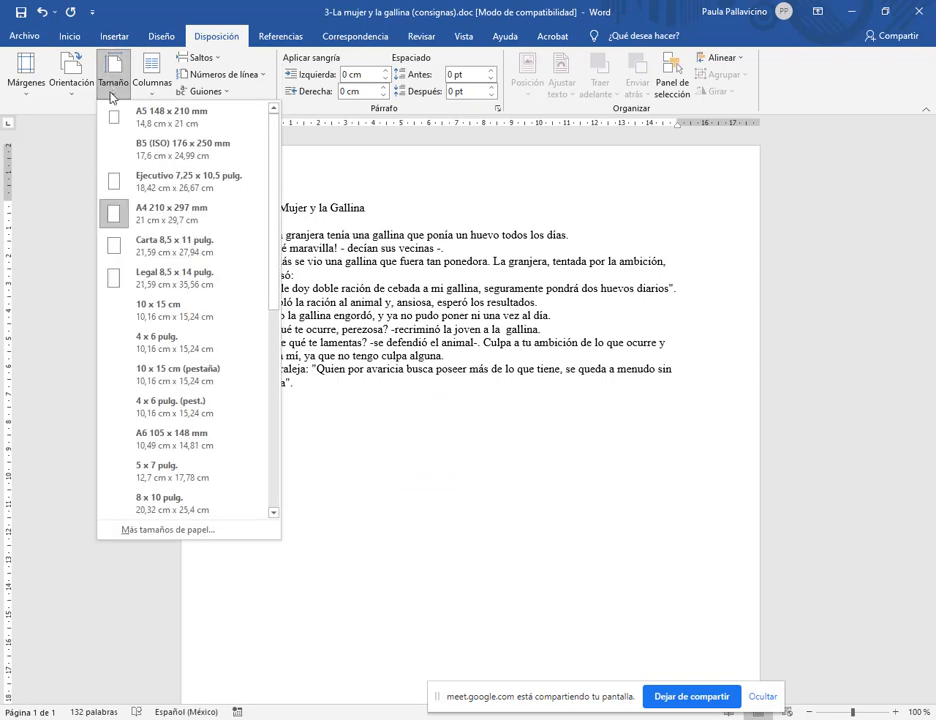
{"action": "left_click", "coordinate": [117, 250]}
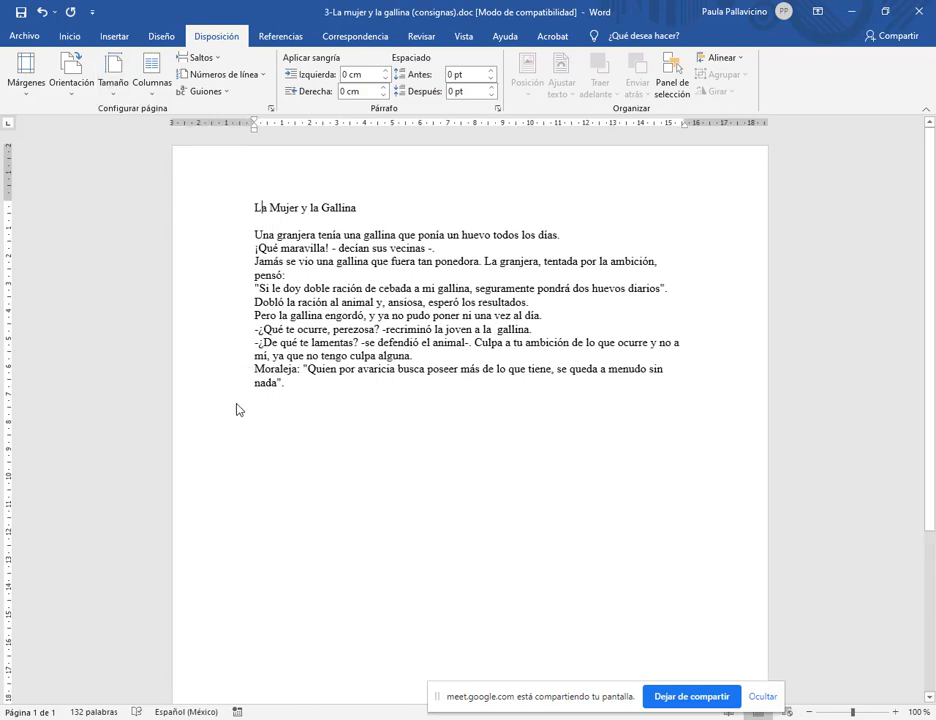
- Read the page margin requirement in the instructions PDF and return to the Word document
{"action": "key", "text": "alt+Tab"}
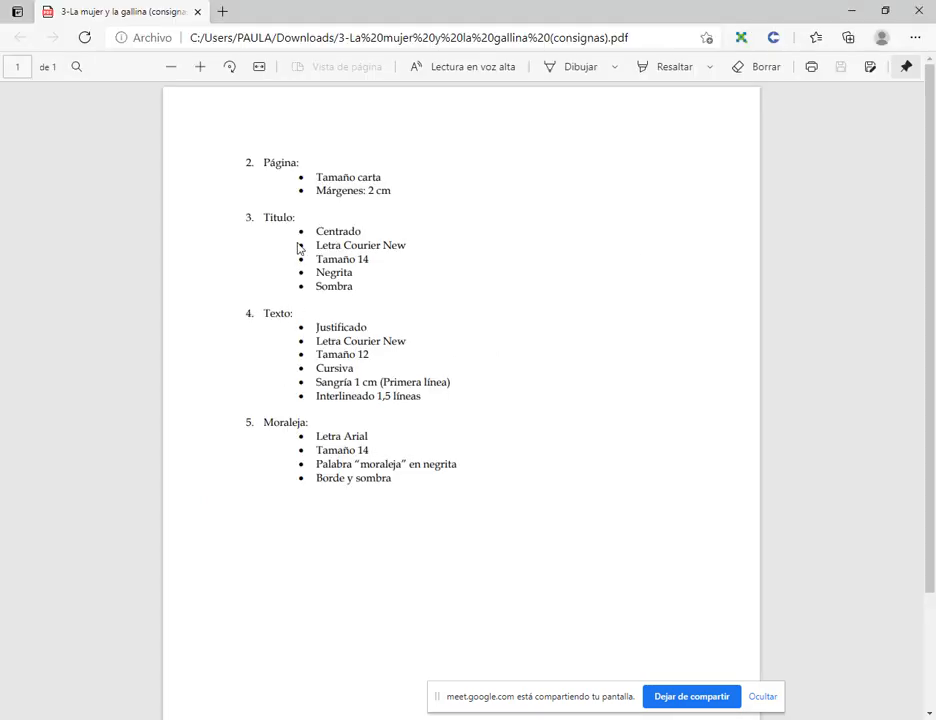
{"action": "left_click_drag", "start_coordinate": [320, 197], "coordinate": [393, 194]}
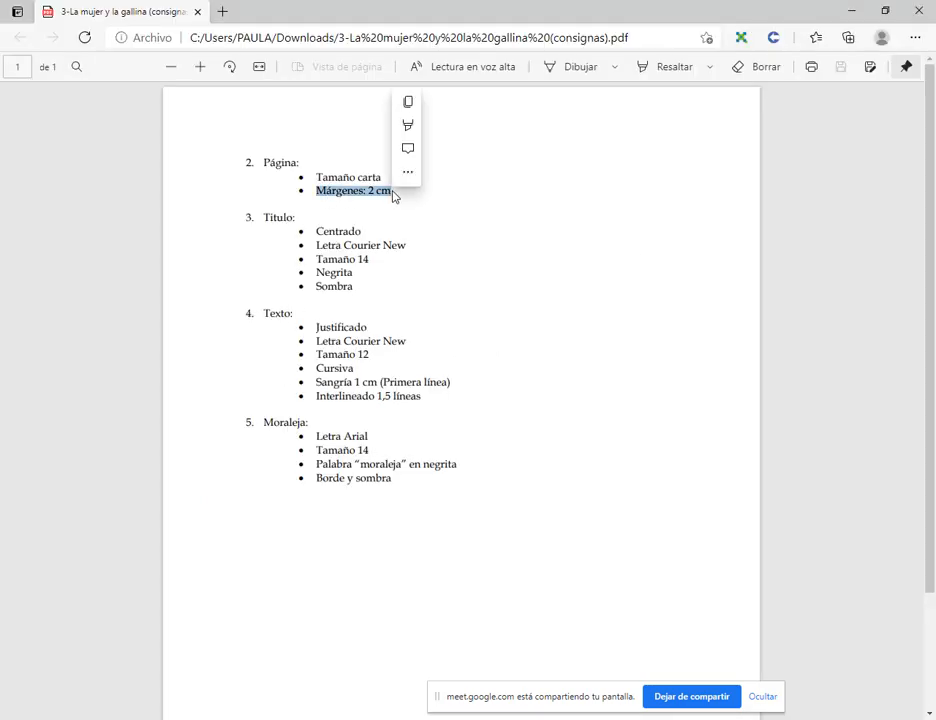
{"action": "left_click", "coordinate": [380, 205]}
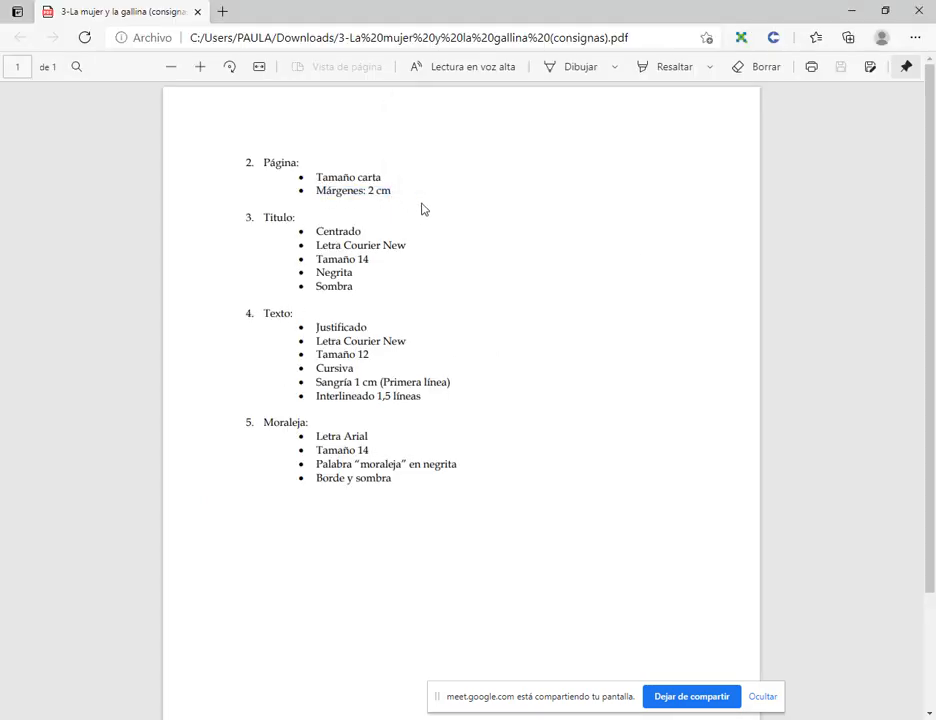
{"action": "left_click", "coordinate": [850, 12]}
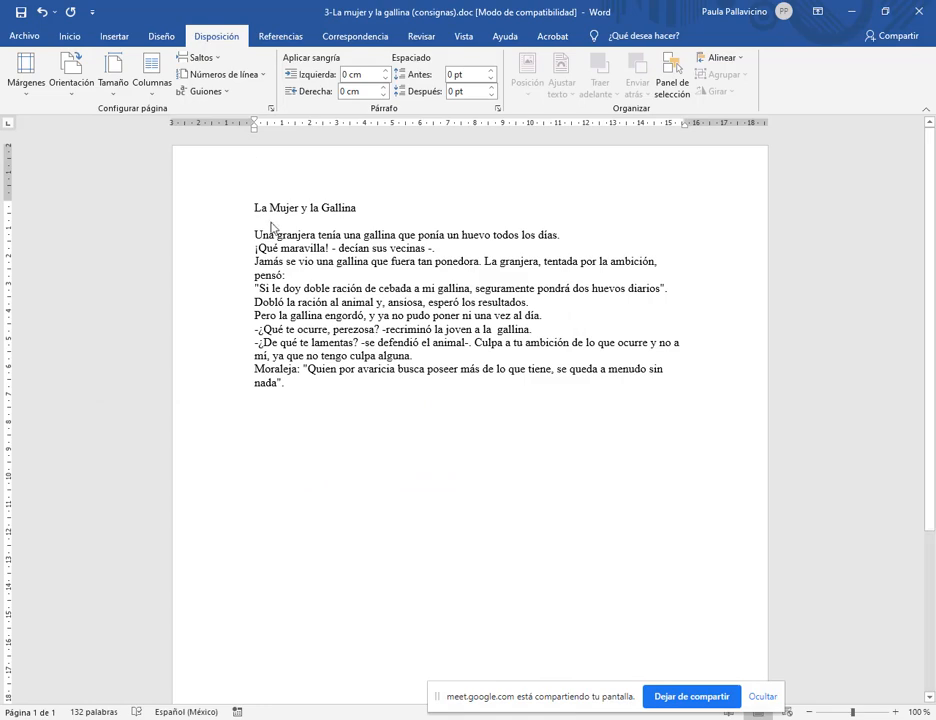
- Set custom top, bottom, left and right margins of 2 cm for the whole document
{"action": "left_click", "coordinate": [29, 97]}
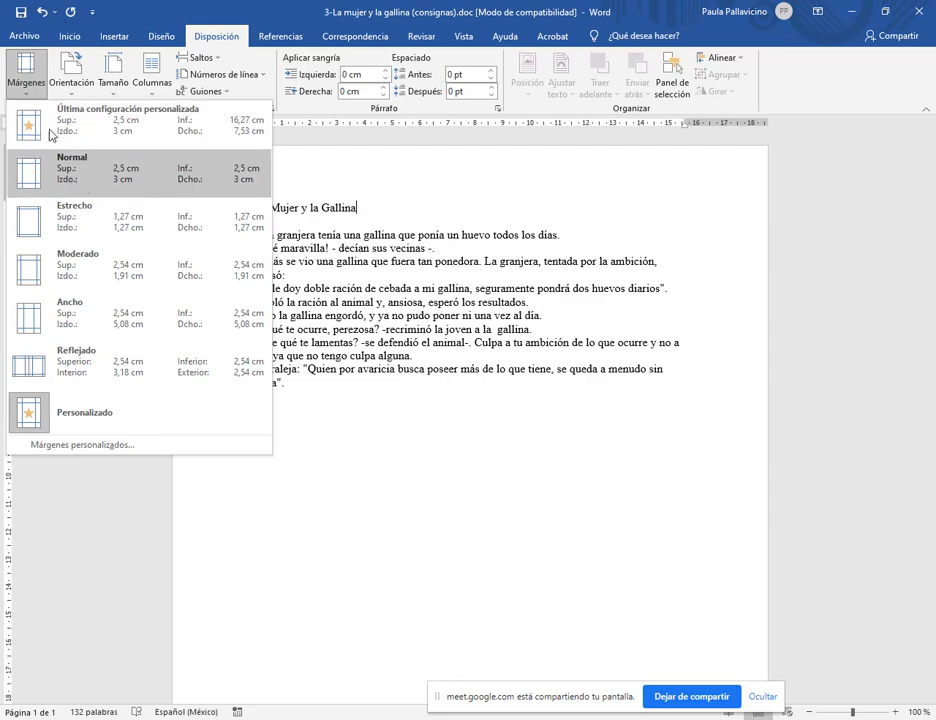
{"action": "left_click", "coordinate": [161, 449]}
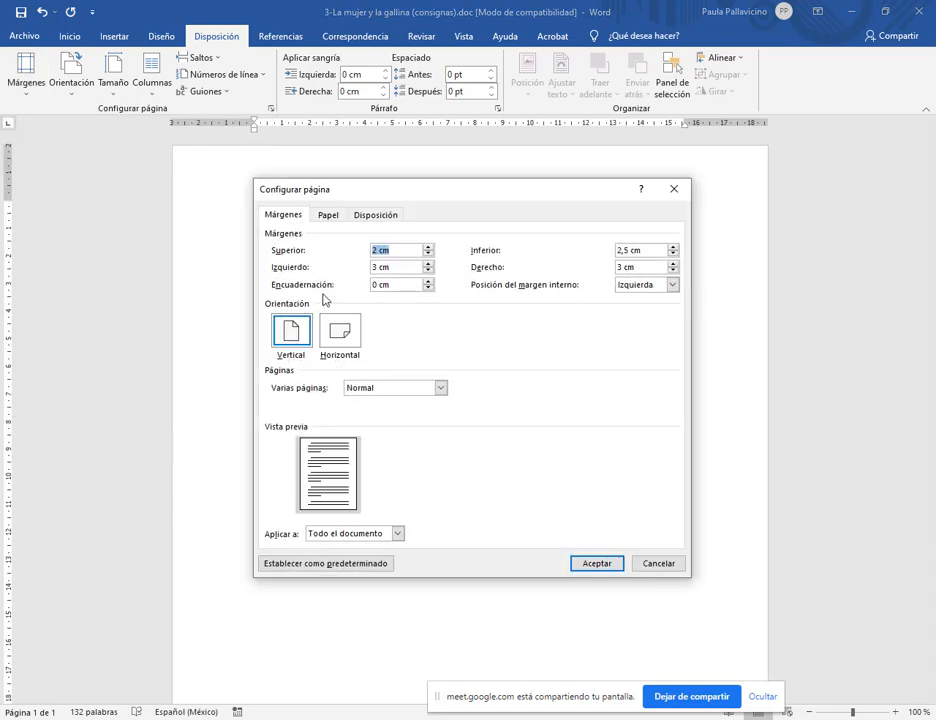
{"action": "left_click_drag", "start_coordinate": [395, 197], "coordinate": [393, 164]}
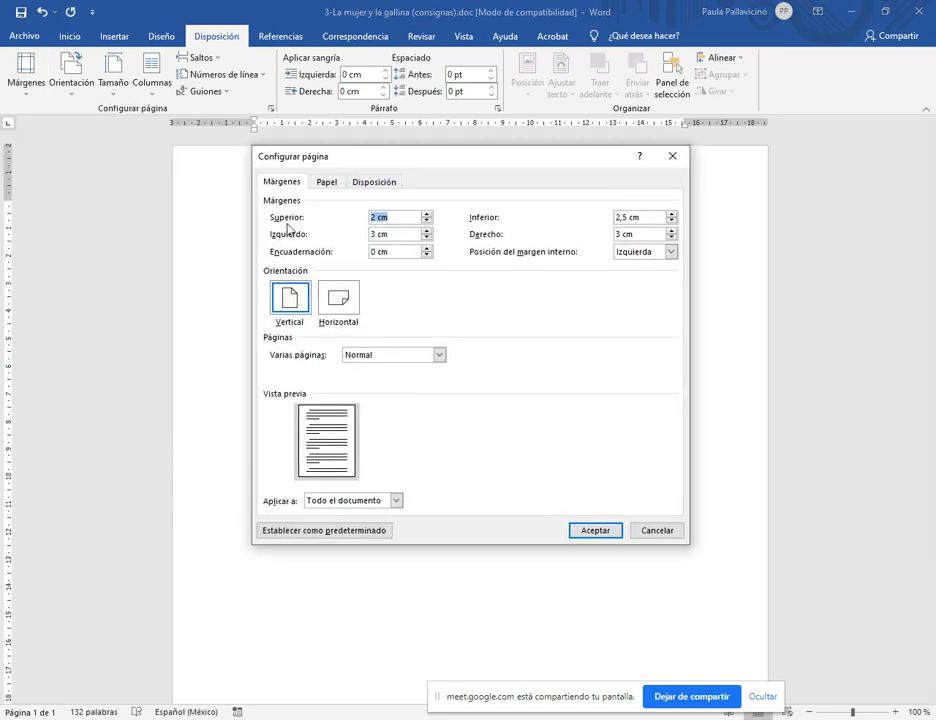
{"action": "left_click_drag", "start_coordinate": [256, 193], "coordinate": [682, 246]}
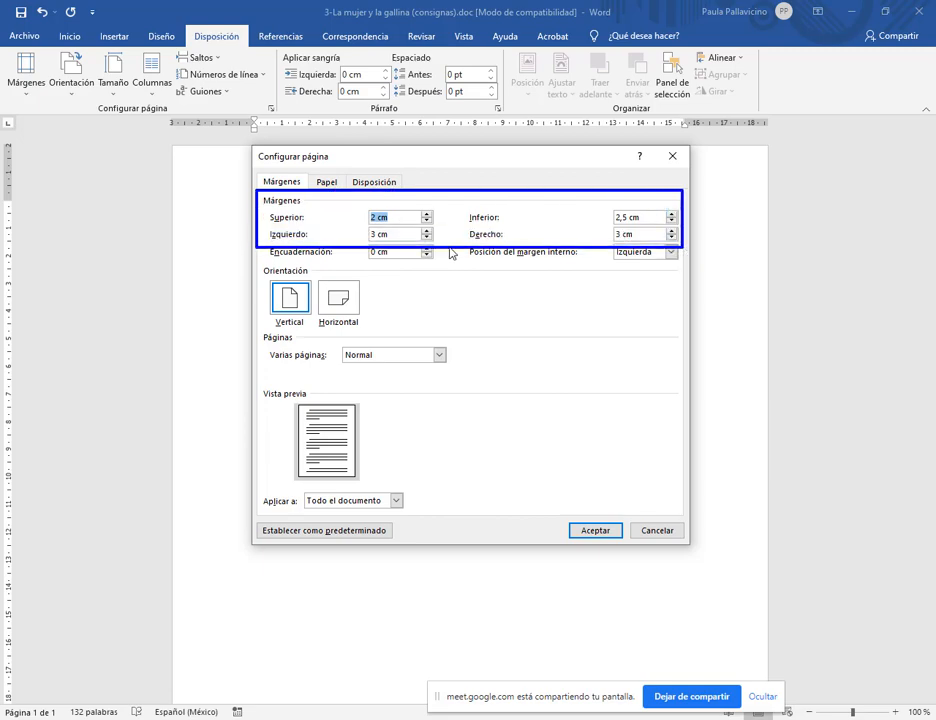
{"action": "key", "text": "Escape"}
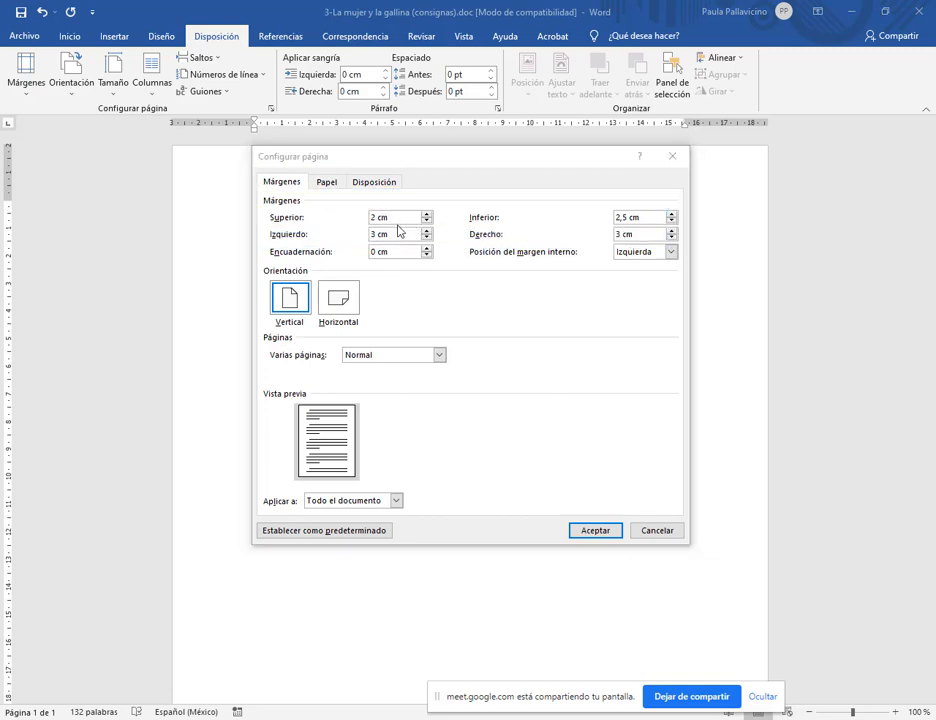
{"action": "left_click", "coordinate": [395, 220]}
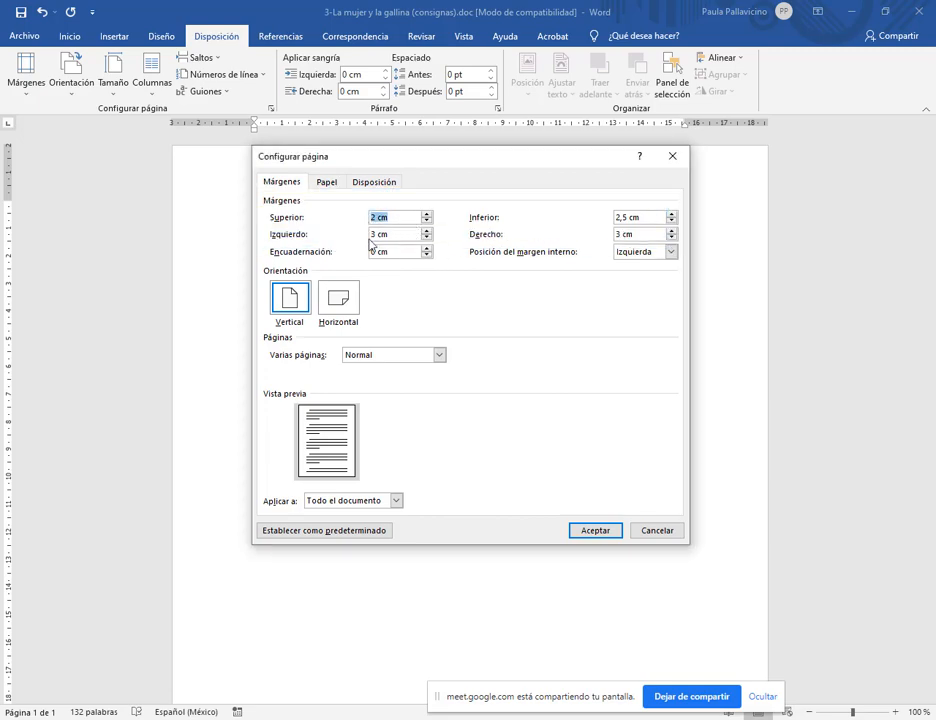
{"action": "type", "text": "2"}
{"action": "key", "text": "Tab"}
{"action": "type", "text": "2"}
{"action": "key", "text": "Tab"}
{"action": "type", "text": "2"}
{"action": "key", "text": "Tab"}
{"action": "type", "text": "2"}
{"action": "left_click", "coordinate": [588, 533]}
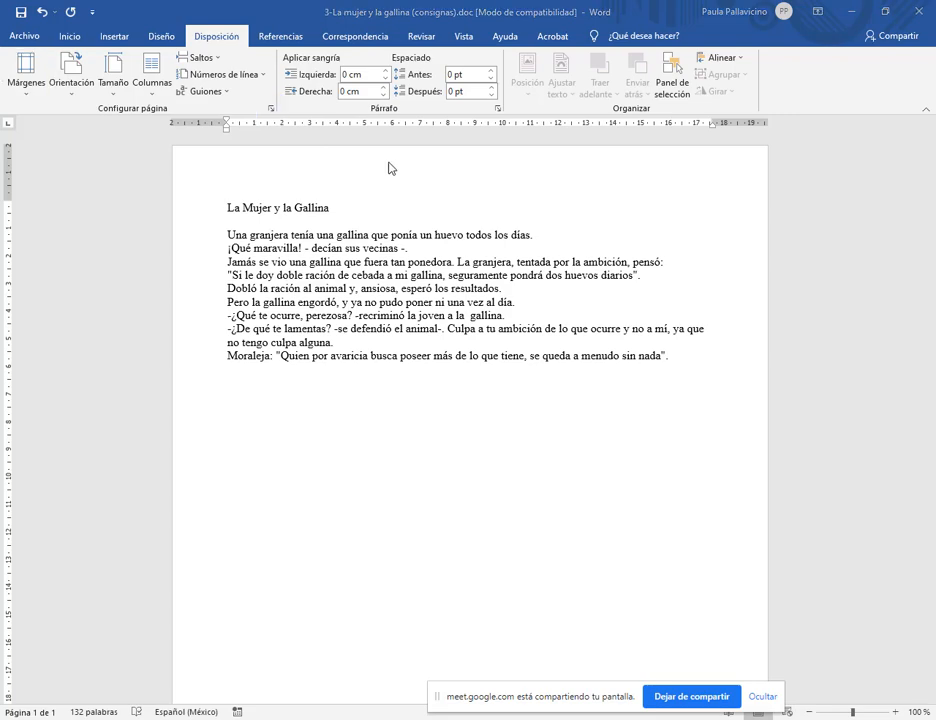
- Review the margin, paper and layout settings in the page setup dialog, including the available paper sizes, and cancel the dialog
{"action": "left_click", "coordinate": [270, 110]}
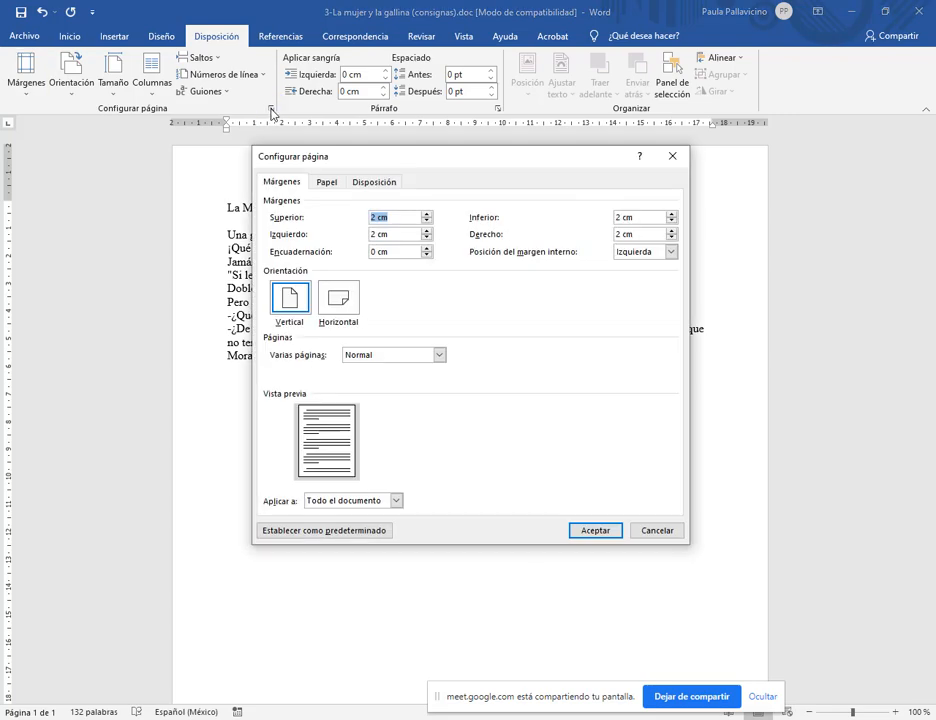
{"action": "mouse_move", "coordinate": [316, 156]}
{"action": "left_mouse_down"}
{"action": "mouse_move", "coordinate": [348, 142]}
{"action": "mouse_move", "coordinate": [310, 146]}
{"action": "mouse_move", "coordinate": [290, 167]}
{"action": "mouse_move", "coordinate": [419, 182]}
{"action": "left_mouse_up"}
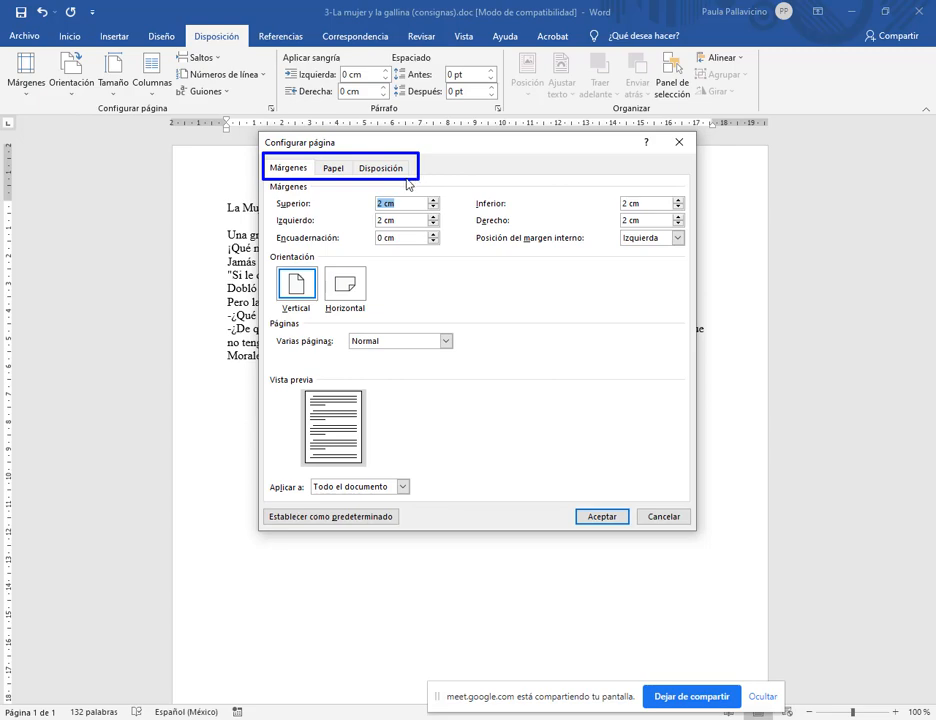
{"action": "left_click", "coordinate": [333, 168]}
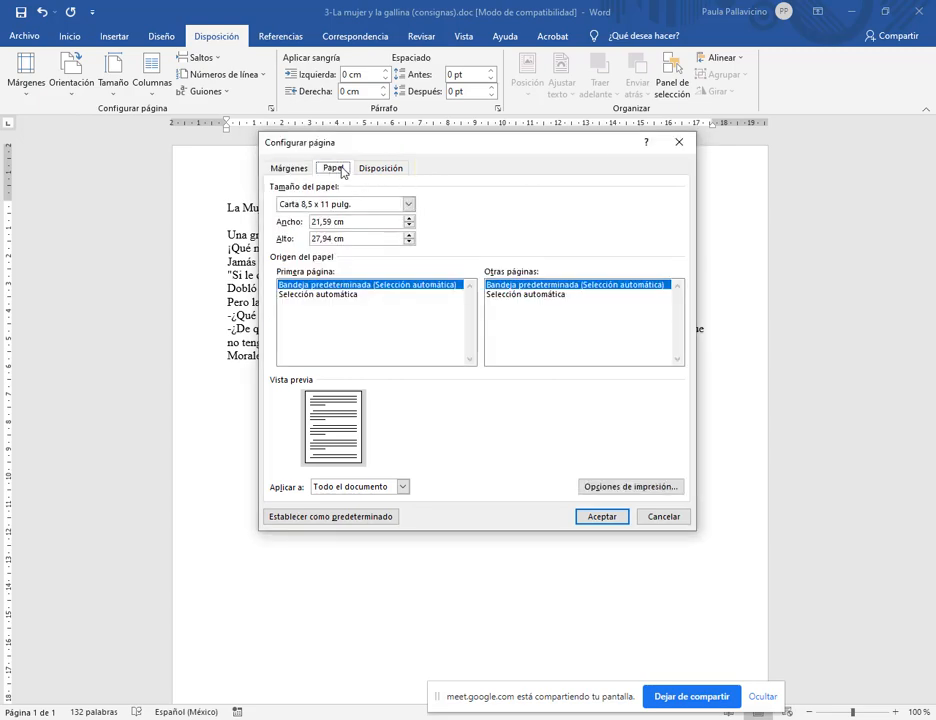
{"action": "left_click", "coordinate": [408, 205]}
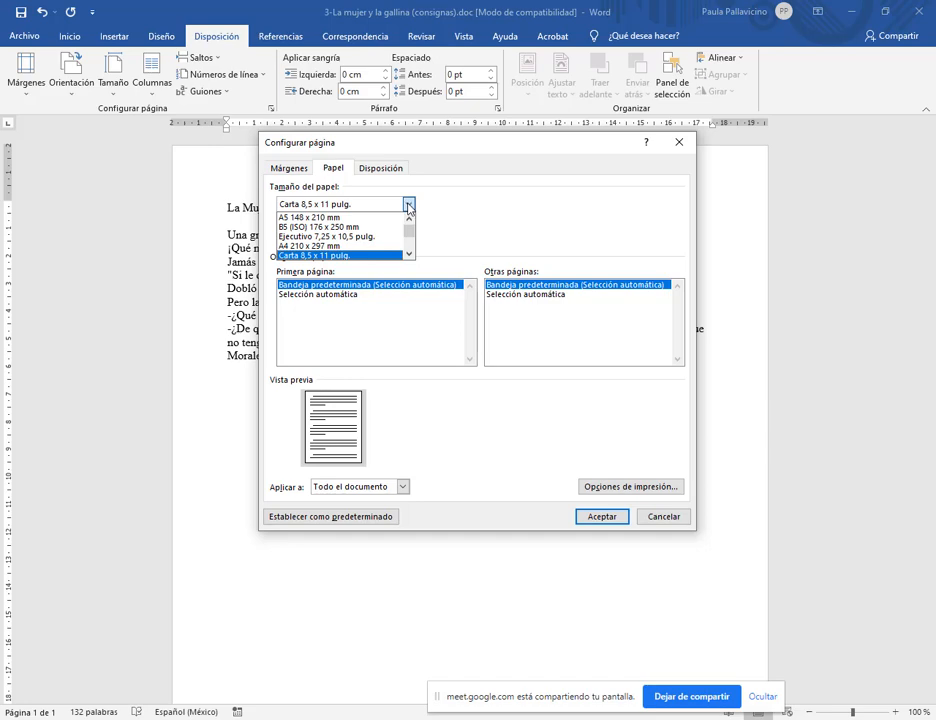
{"action": "left_click", "coordinate": [408, 205]}
{"action": "left_click", "coordinate": [393, 169]}
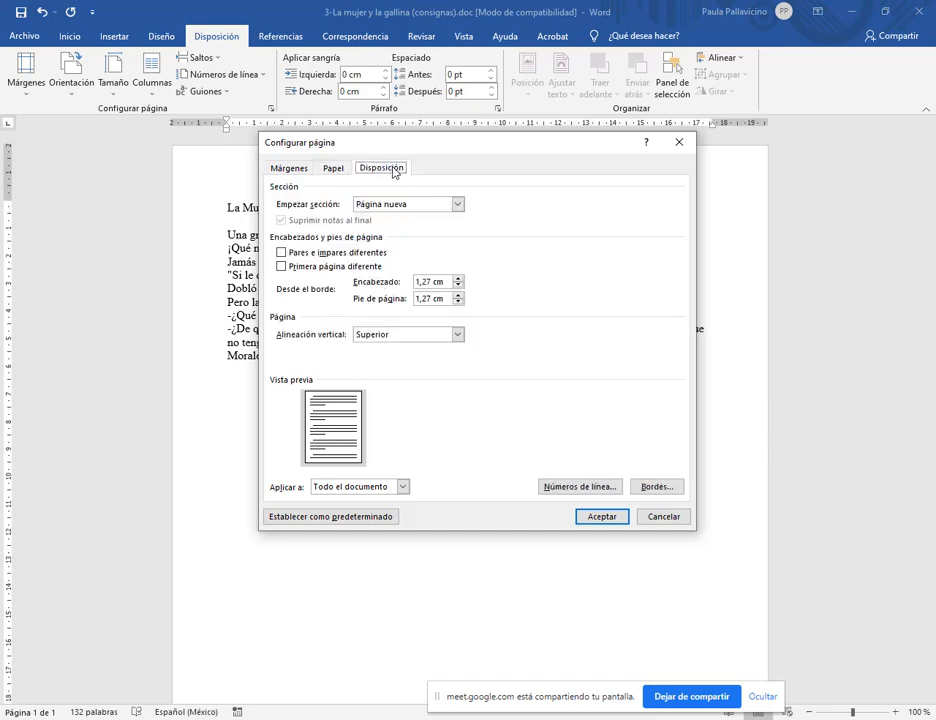
{"action": "left_click", "coordinate": [330, 170]}
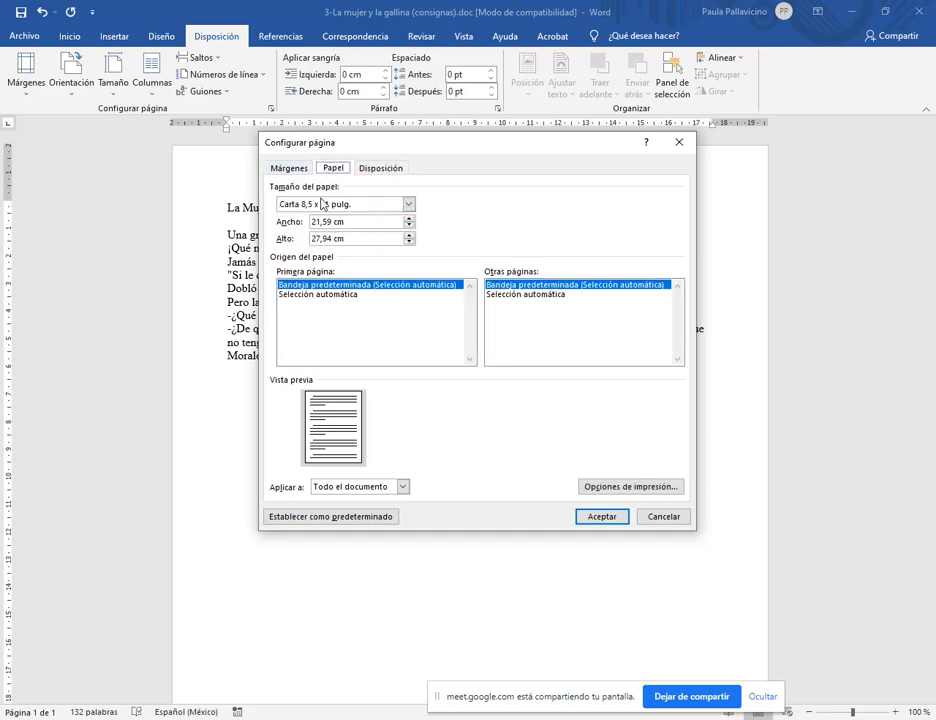
{"action": "left_click", "coordinate": [408, 204]}
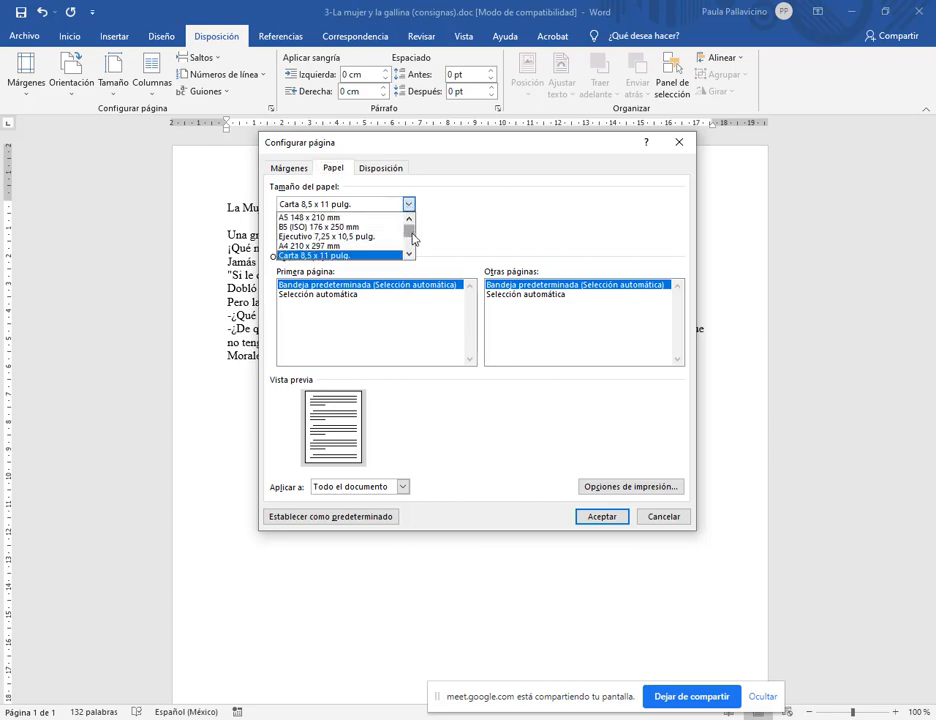
{"action": "mouse_move", "coordinate": [412, 233]}
{"action": "left_mouse_down"}
{"action": "mouse_move", "coordinate": [411, 243]}
{"action": "mouse_move", "coordinate": [412, 228]}
{"action": "left_mouse_up"}
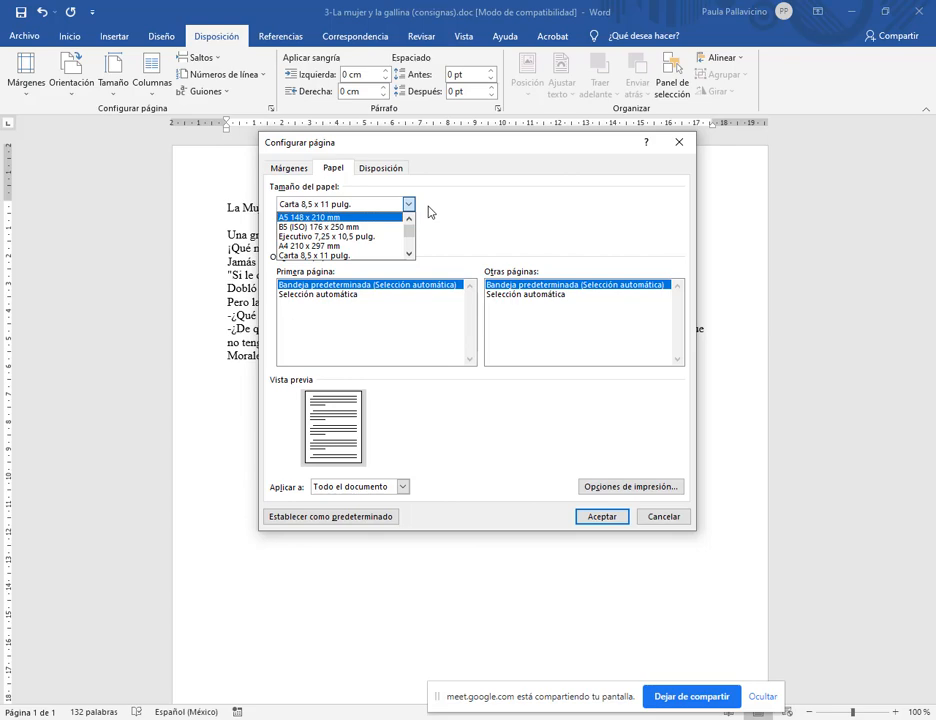
{"action": "left_click", "coordinate": [428, 211]}
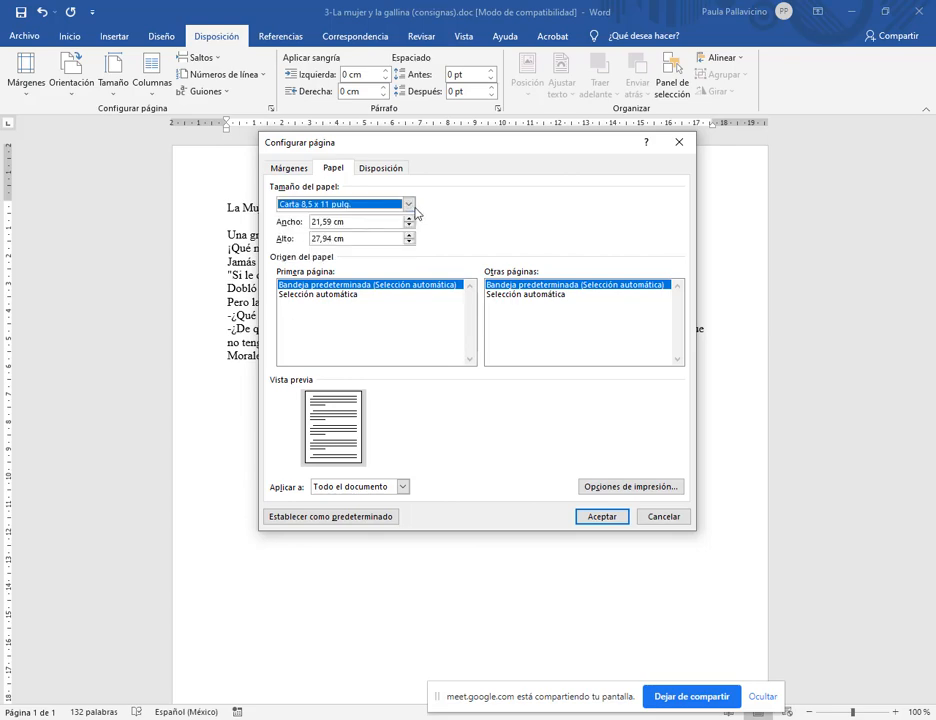
{"action": "left_click", "coordinate": [409, 204]}
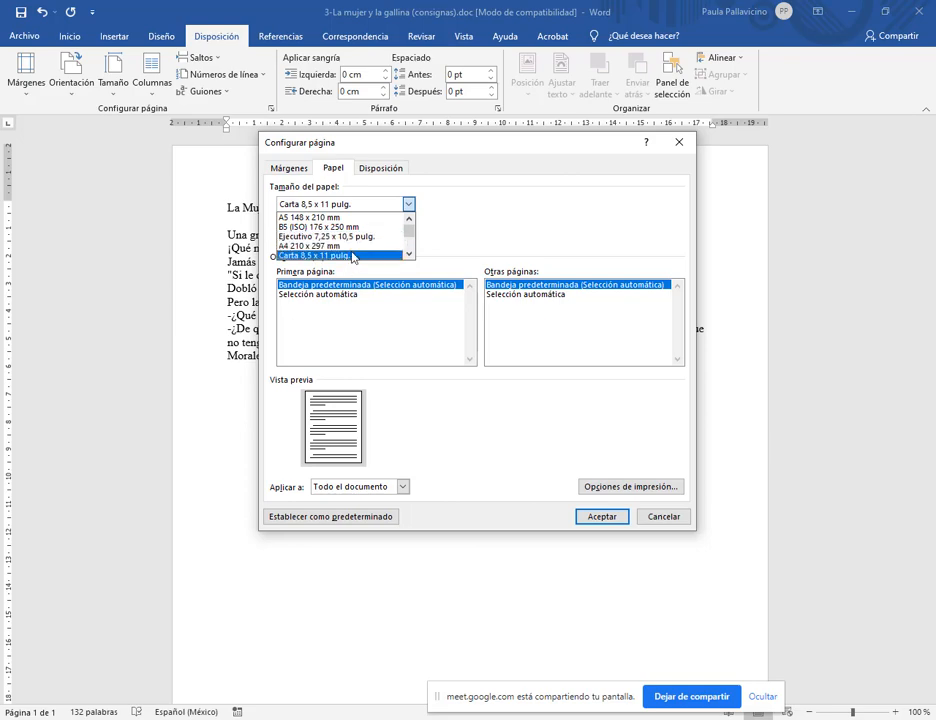
{"action": "left_click", "coordinate": [457, 204]}
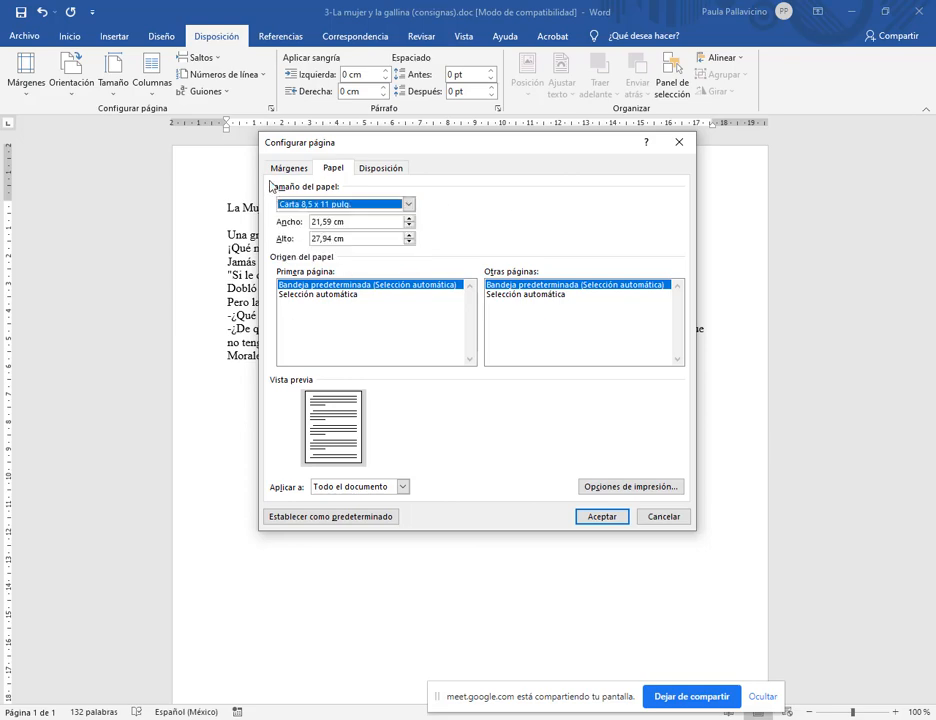
{"action": "left_click", "coordinate": [287, 169]}
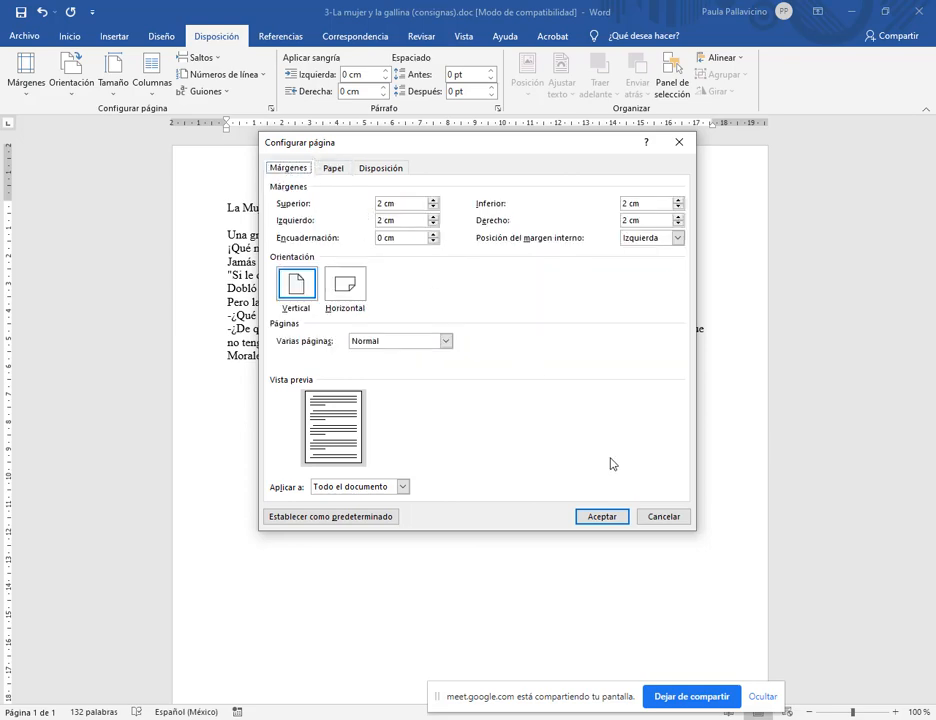
{"action": "left_click", "coordinate": [666, 517]}
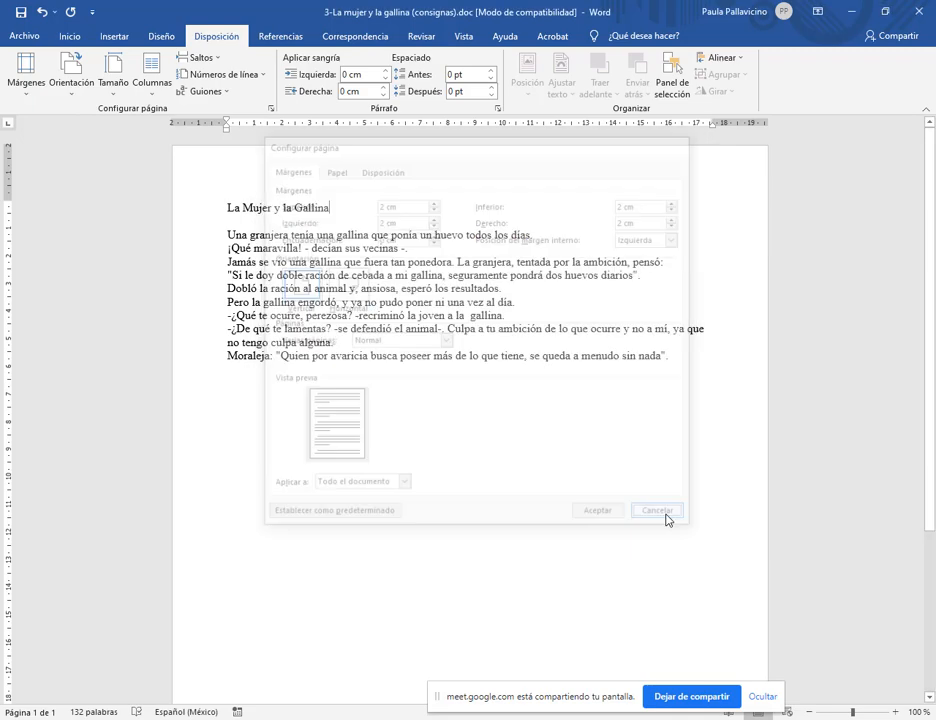
- Switch to the instructions PDF, restore its window to a smaller size and place it below the Word document's text
{"action": "left_click", "coordinate": [193, 719]}
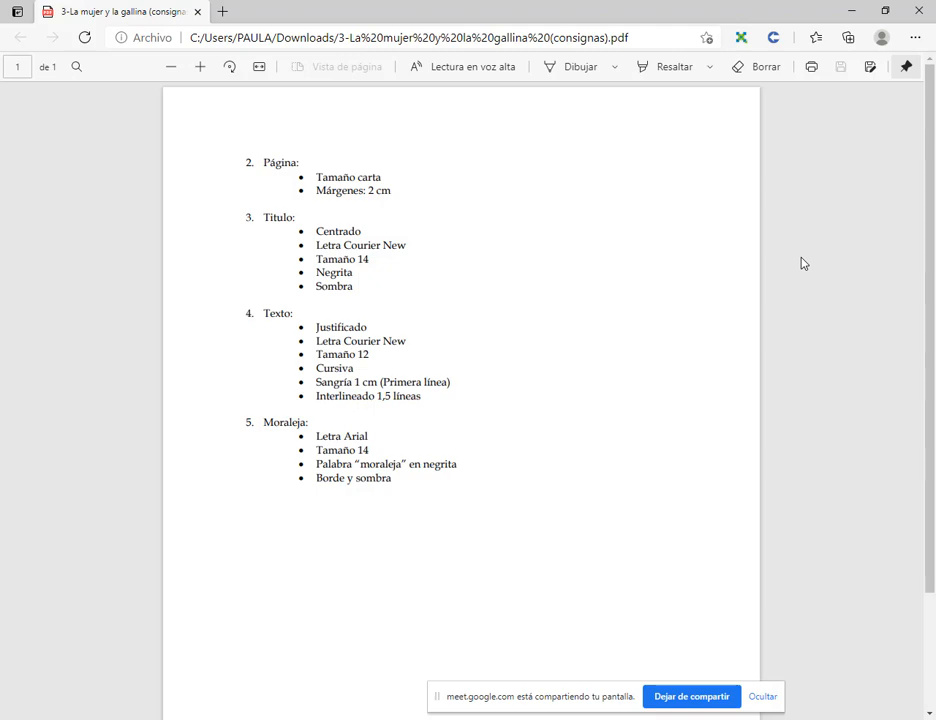
{"action": "left_click", "coordinate": [885, 12]}
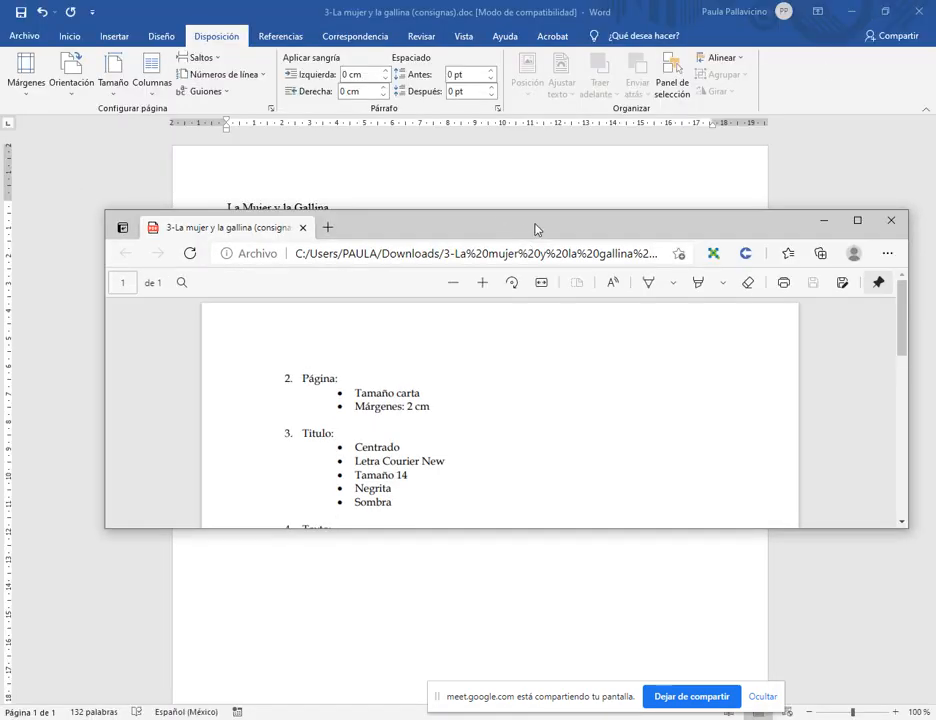
{"action": "left_click_drag", "start_coordinate": [536, 230], "coordinate": [491, 420]}
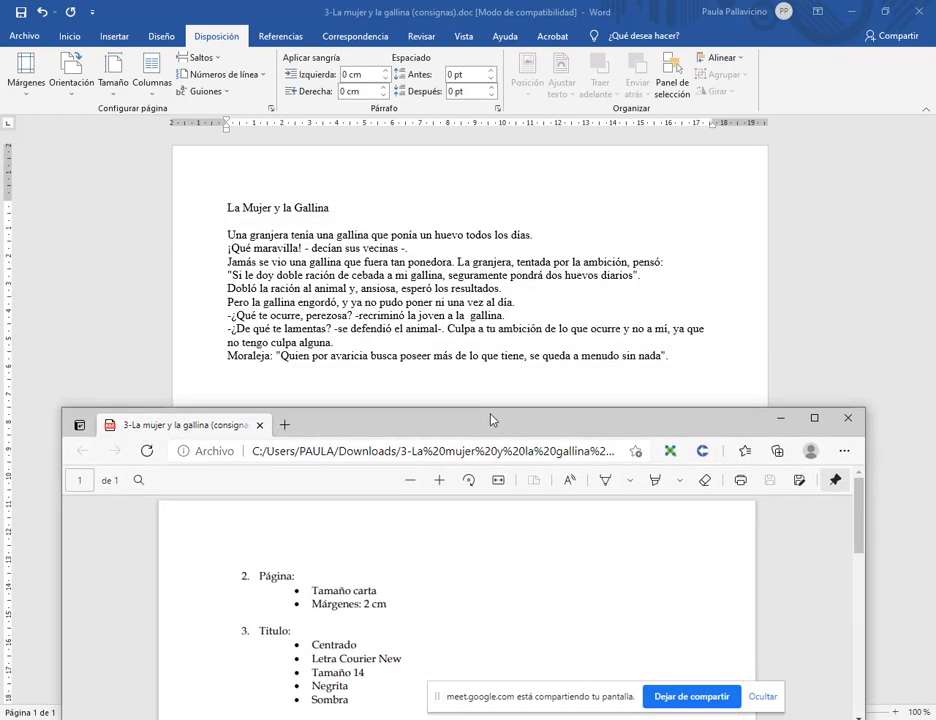
- Restore the Word window to a smaller size, widen it across the screen and align it with the screen's upper edge
{"action": "left_click", "coordinate": [889, 17]}
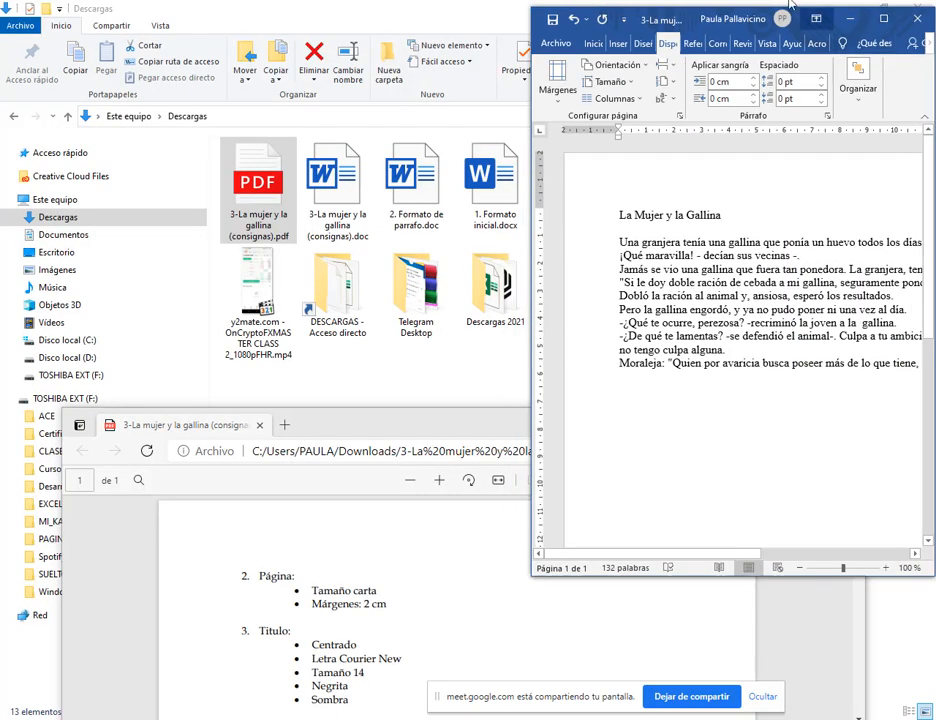
{"action": "left_click_drag", "start_coordinate": [536, 170], "coordinate": [6, 170]}
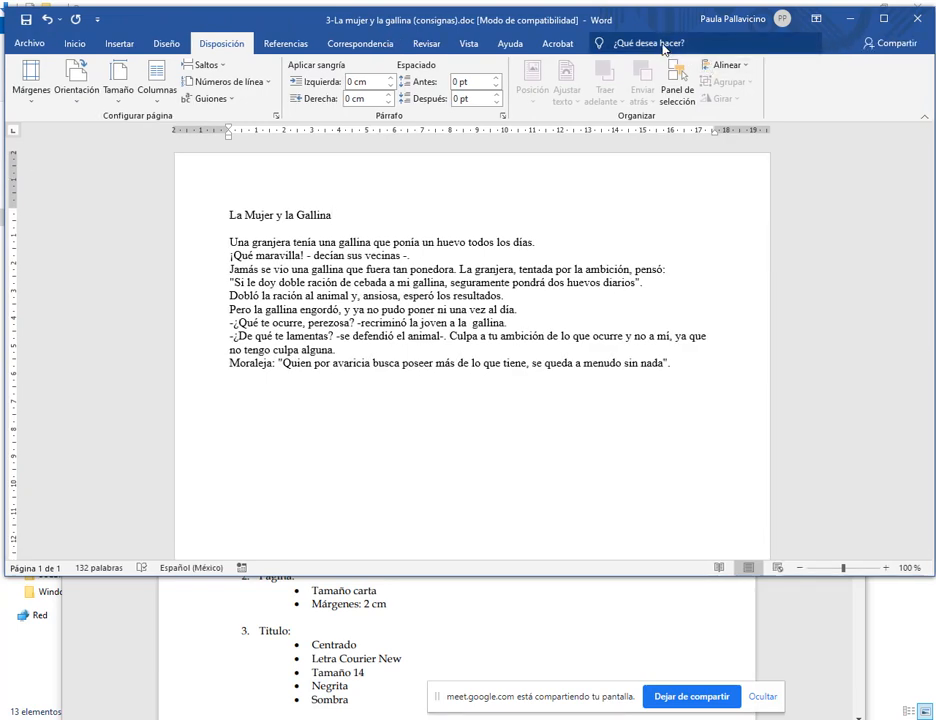
{"action": "left_click_drag", "start_coordinate": [664, 22], "coordinate": [666, 15]}
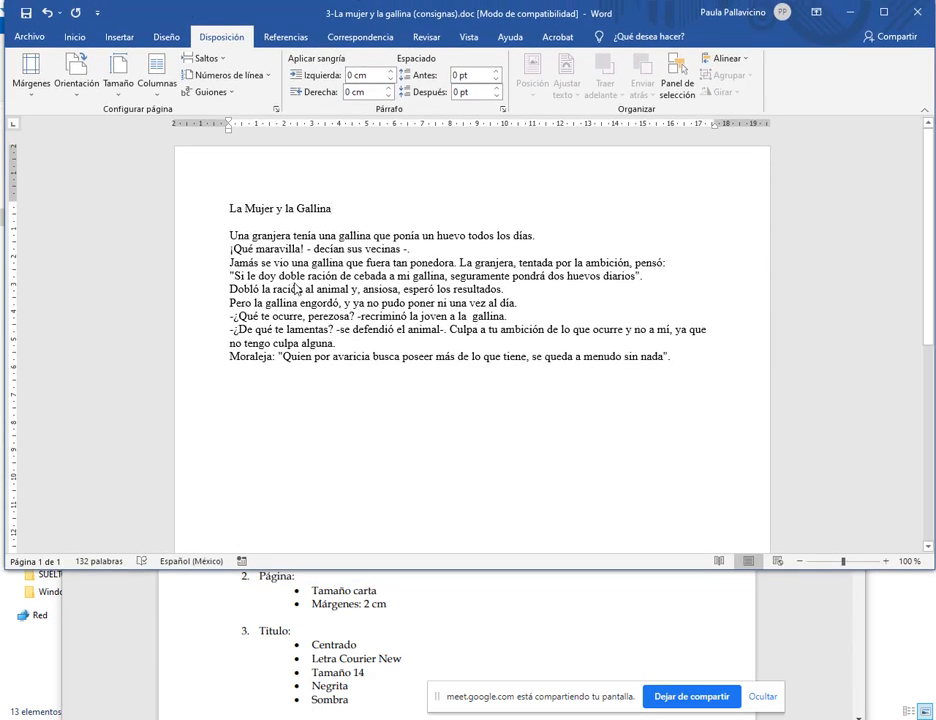
- Bring the instructions PDF forward, resize its window over the lower part of the screen and show the Página and Título requirements
{"action": "left_click", "coordinate": [493, 664]}
{"action": "left_click_drag", "start_coordinate": [537, 414], "coordinate": [539, 505]}
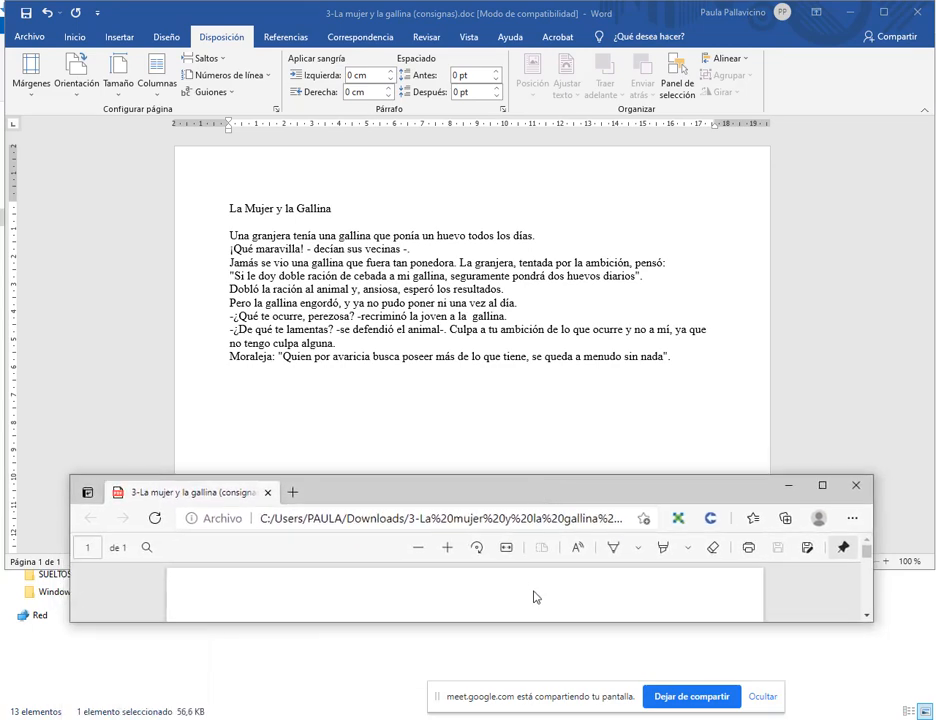
{"action": "left_click_drag", "start_coordinate": [535, 631], "coordinate": [539, 673]}
{"action": "scroll", "coordinate": [590, 632], "scroll_direction": "down", "scroll_amount": 2}
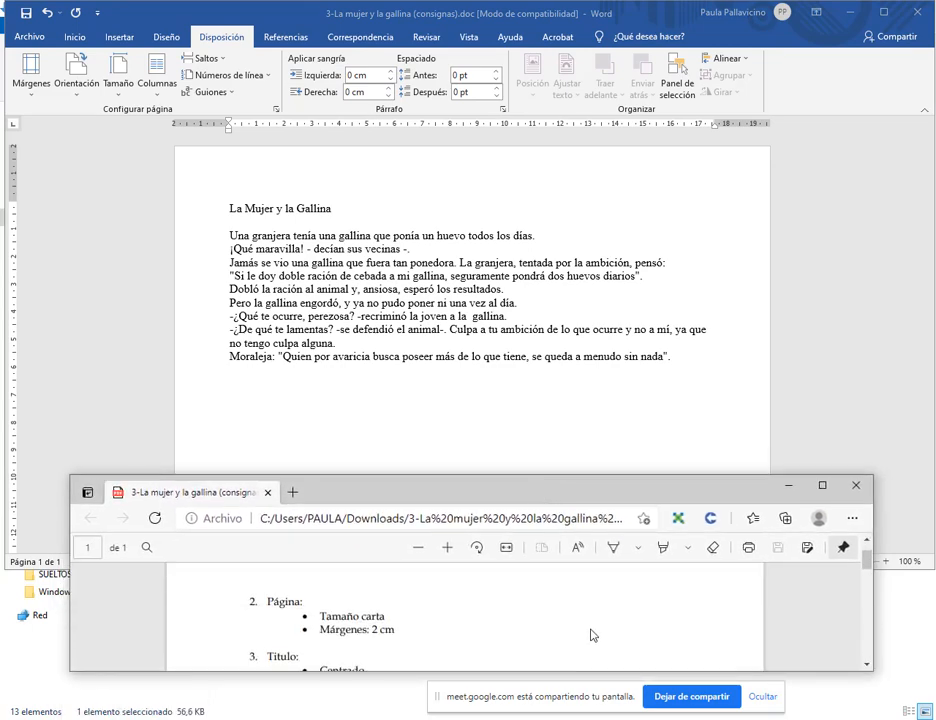
{"action": "scroll", "coordinate": [575, 610], "scroll_direction": "down", "scroll_amount": 1}
{"action": "left_click_drag", "start_coordinate": [538, 499], "coordinate": [537, 508]}
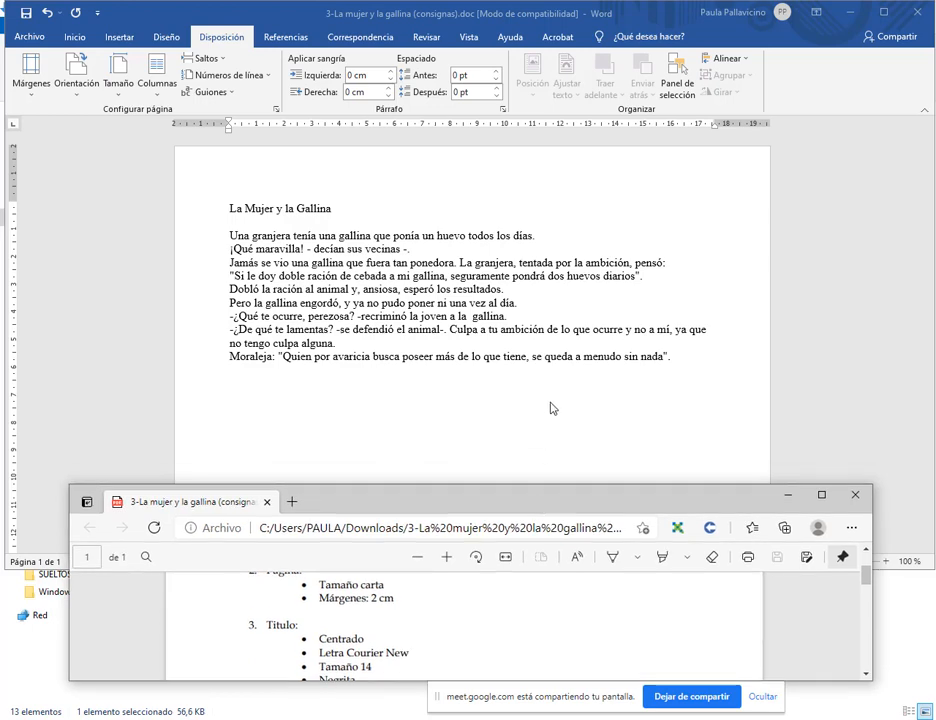
- Shorten the Word window to just below the text, and fit the PDF window beneath it showing the Título requirements
{"action": "left_click", "coordinate": [547, 402]}
{"action": "left_click_drag", "start_coordinate": [511, 570], "coordinate": [560, 424]}
{"action": "left_click_drag", "start_coordinate": [539, 497], "coordinate": [537, 422]}
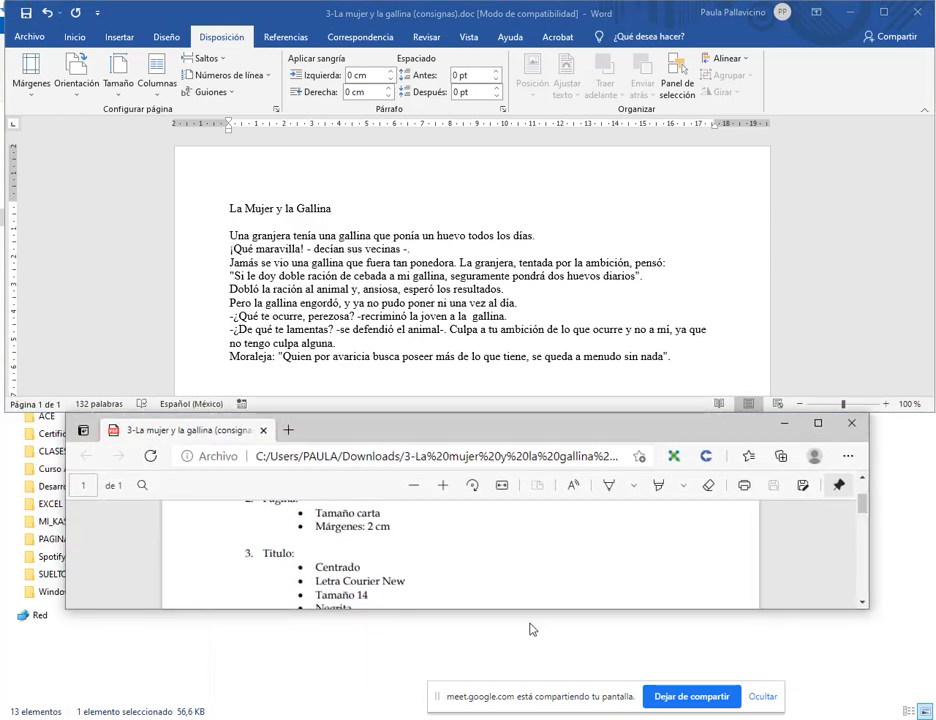
{"action": "left_click_drag", "start_coordinate": [536, 610], "coordinate": [540, 679]}
{"action": "scroll", "coordinate": [535, 585], "scroll_direction": "down", "scroll_amount": 1}
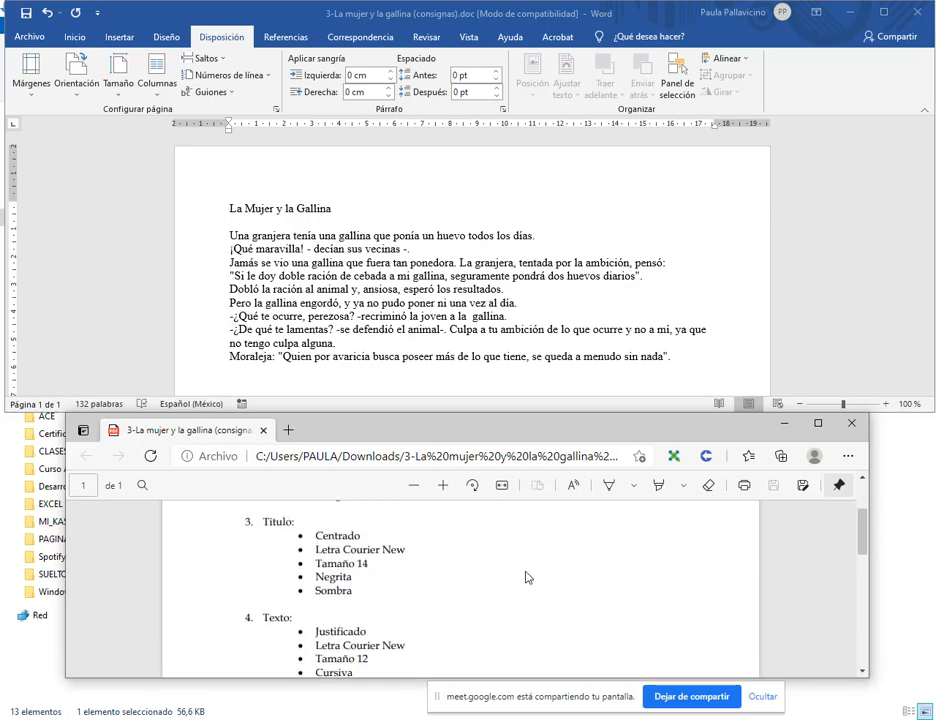
- Center the title "La Mujer y la Gallina" in the Word document
{"action": "left_click", "coordinate": [291, 233]}
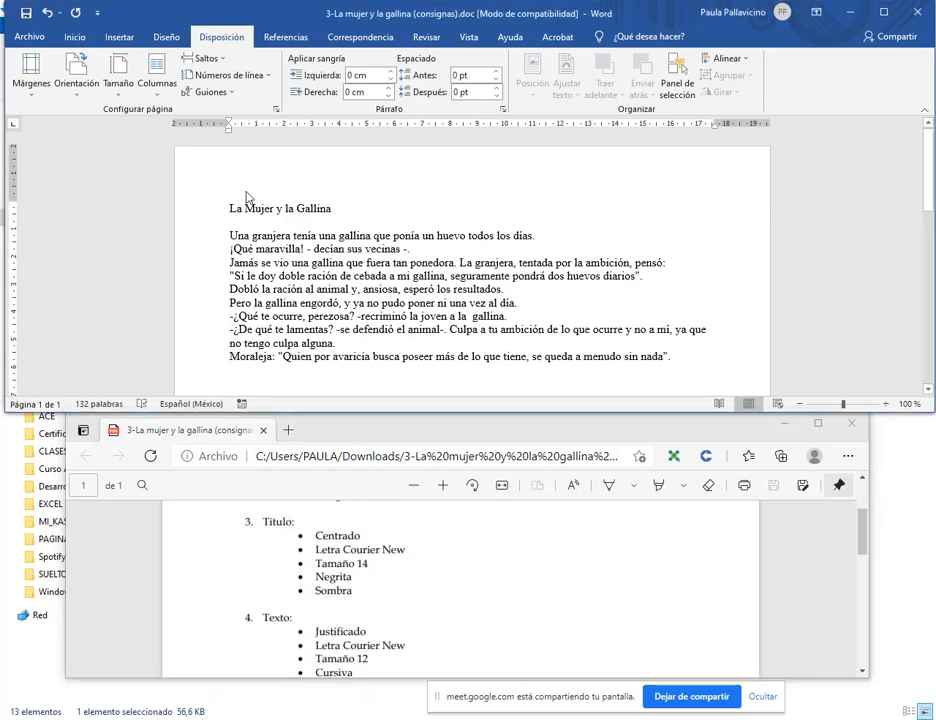
{"action": "left_click_drag", "start_coordinate": [228, 210], "coordinate": [349, 215]}
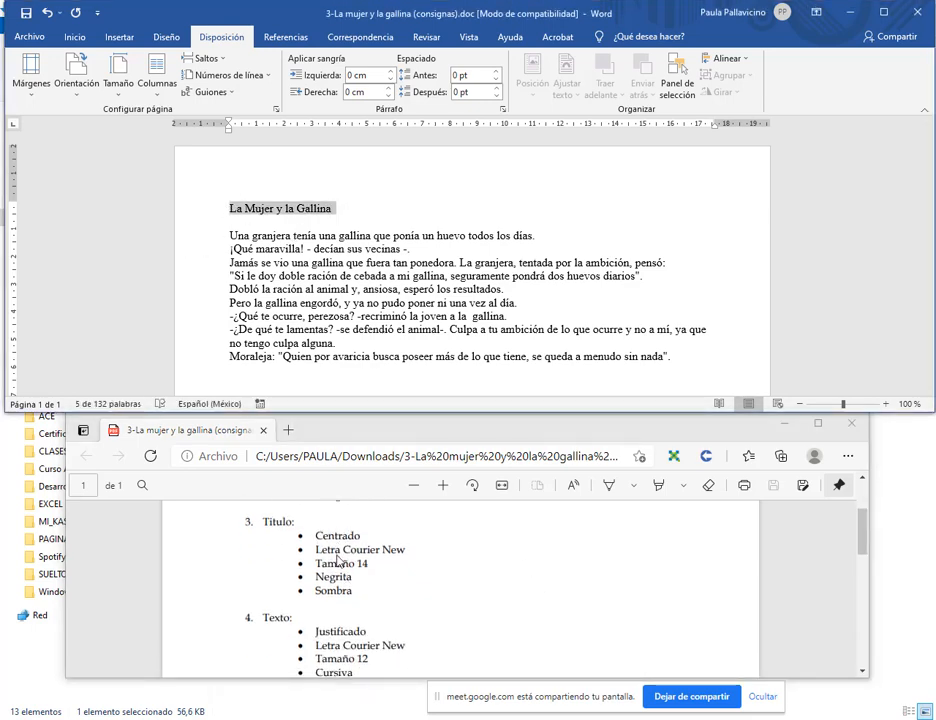
{"action": "left_click", "coordinate": [76, 38]}
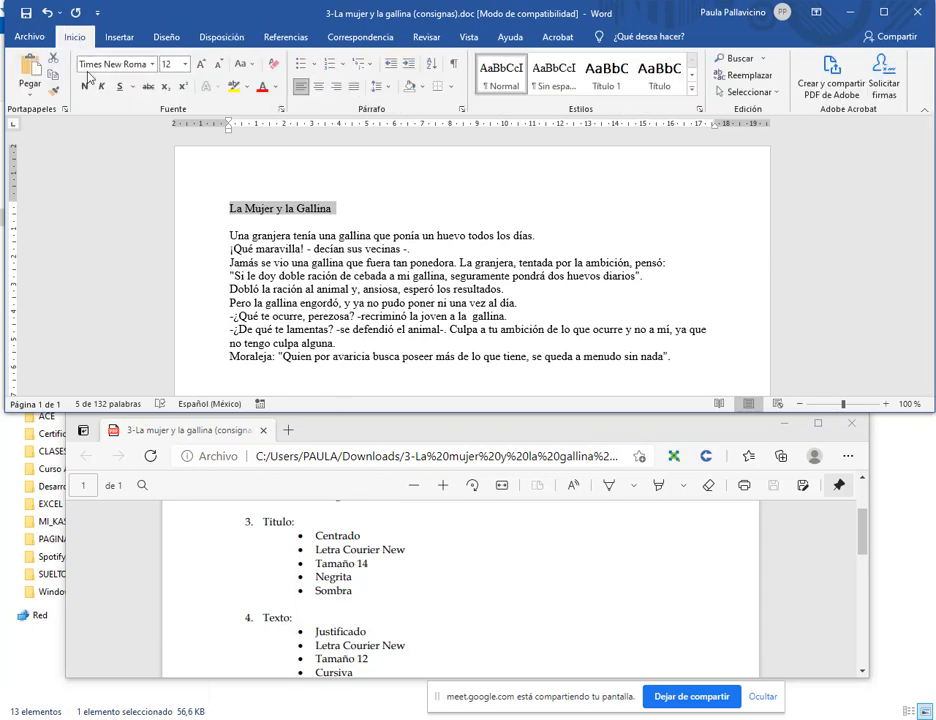
{"action": "left_click", "coordinate": [319, 88]}
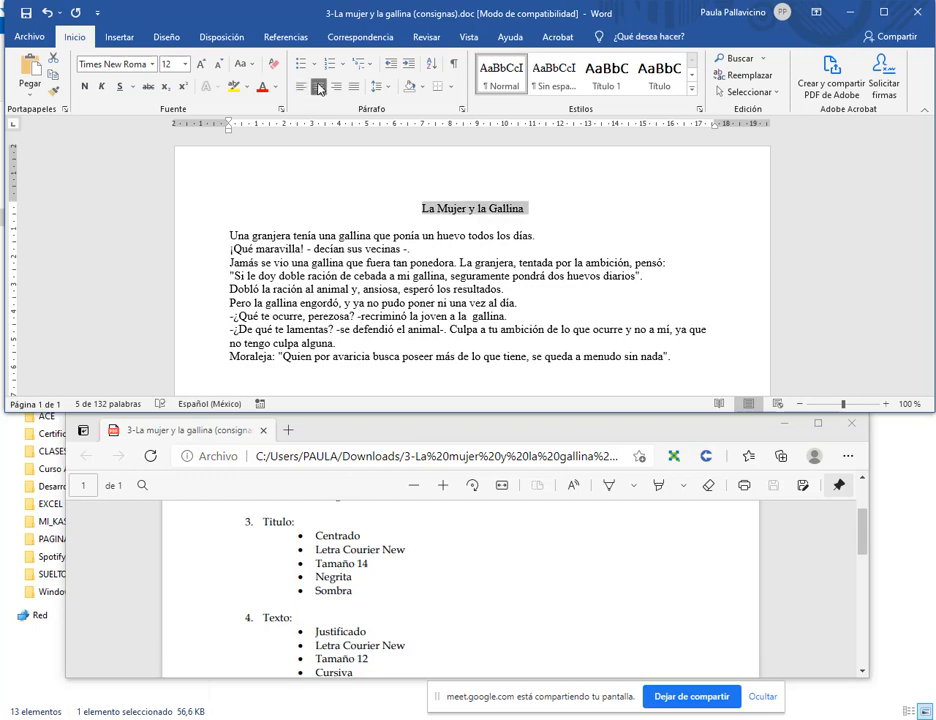
- Format the title in Courier New, size 14, bold
{"action": "left_click", "coordinate": [152, 64]}
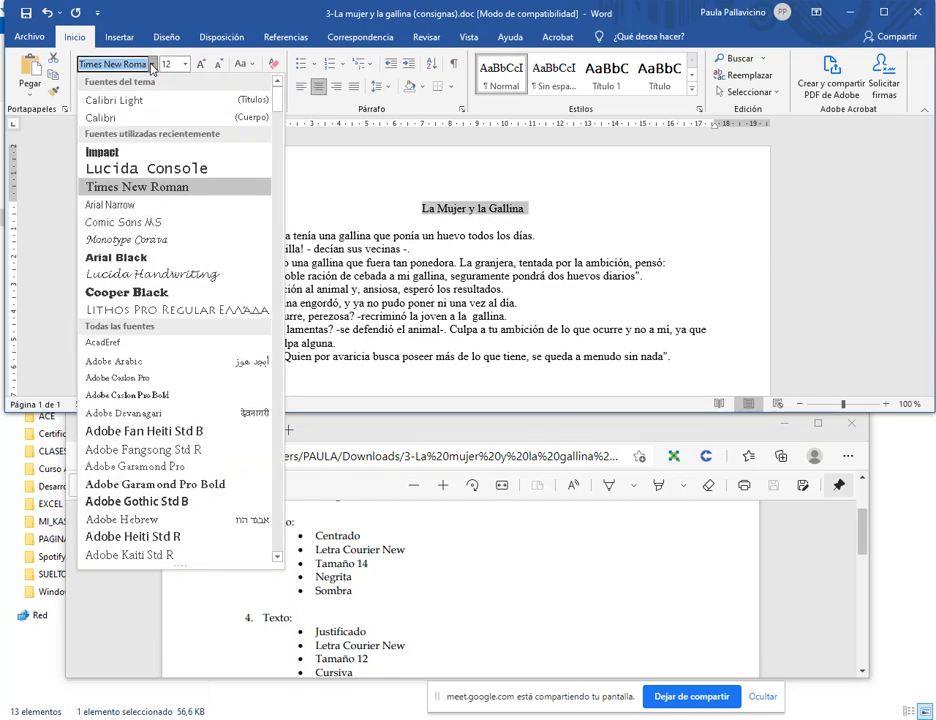
{"action": "type", "text": "Courier New"}
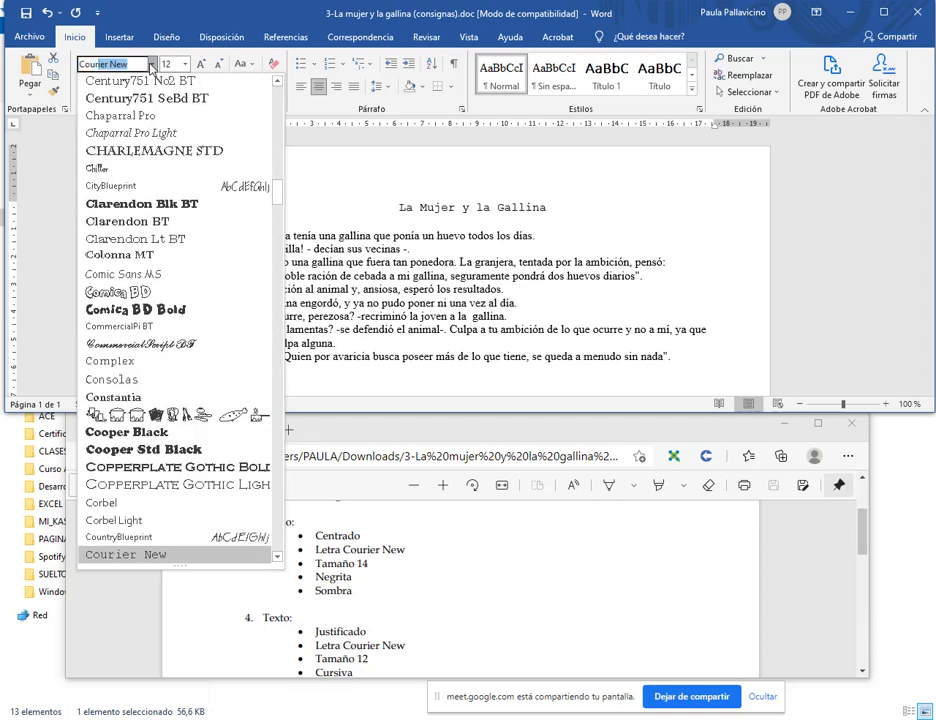
{"action": "left_click", "coordinate": [194, 555]}
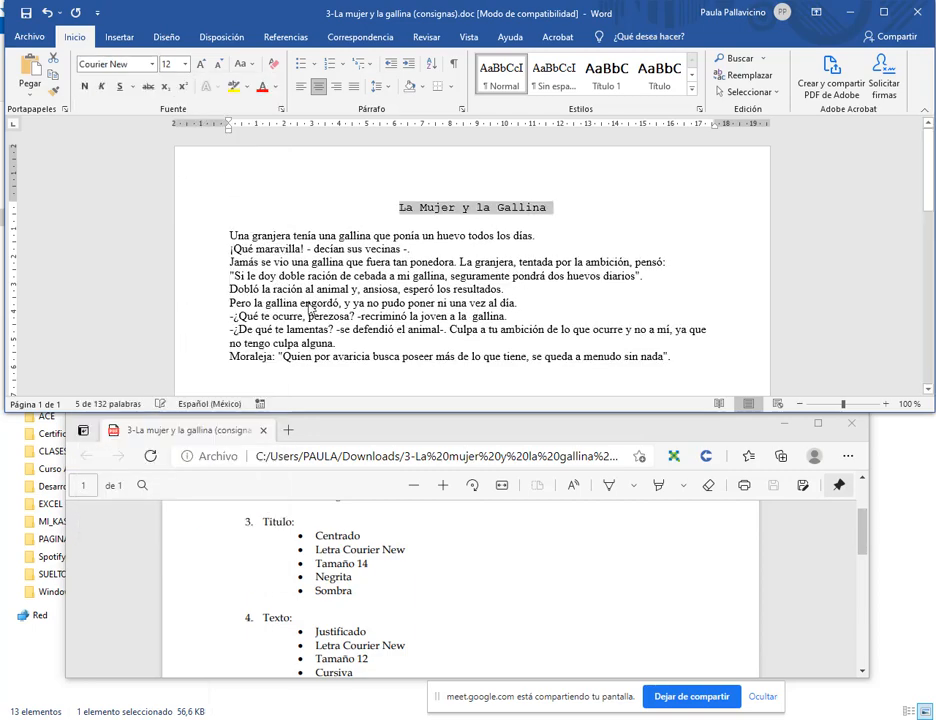
{"action": "left_click", "coordinate": [185, 64]}
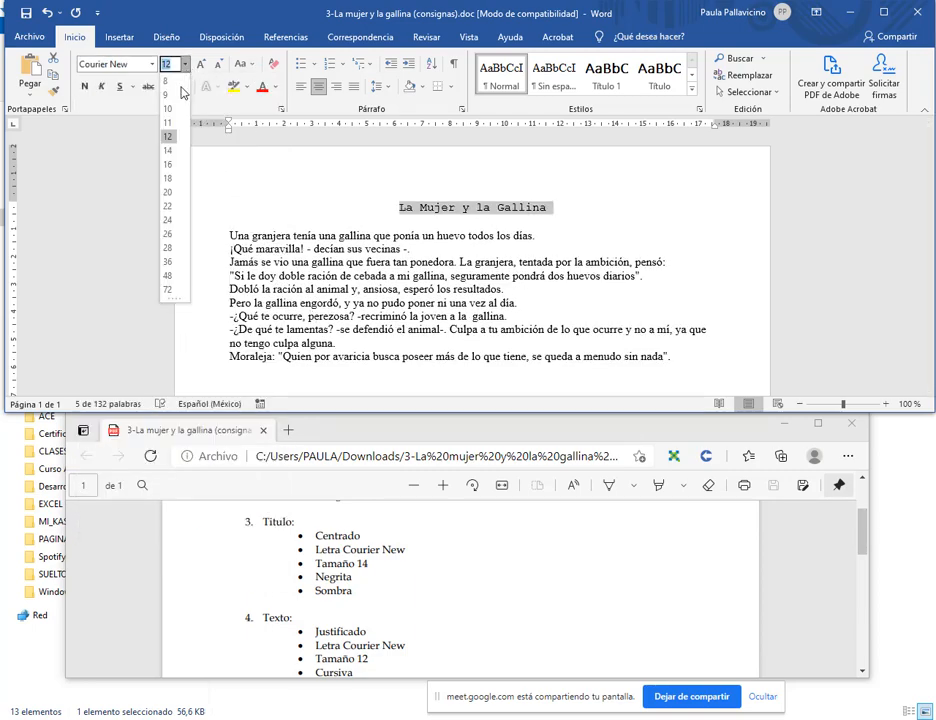
{"action": "left_click", "coordinate": [169, 150]}
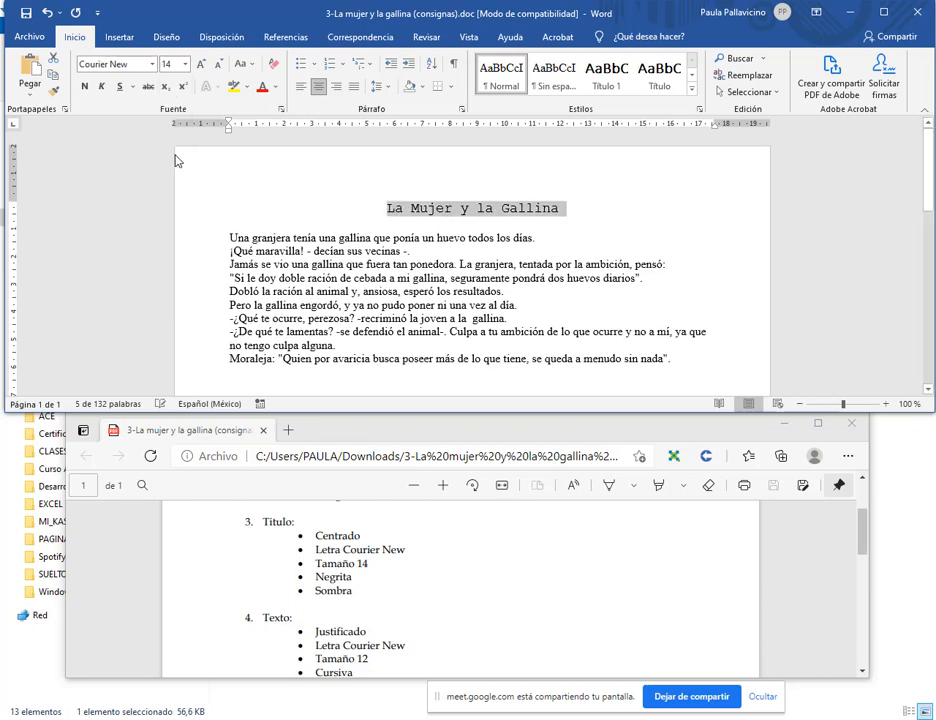
{"action": "left_click", "coordinate": [85, 87]}
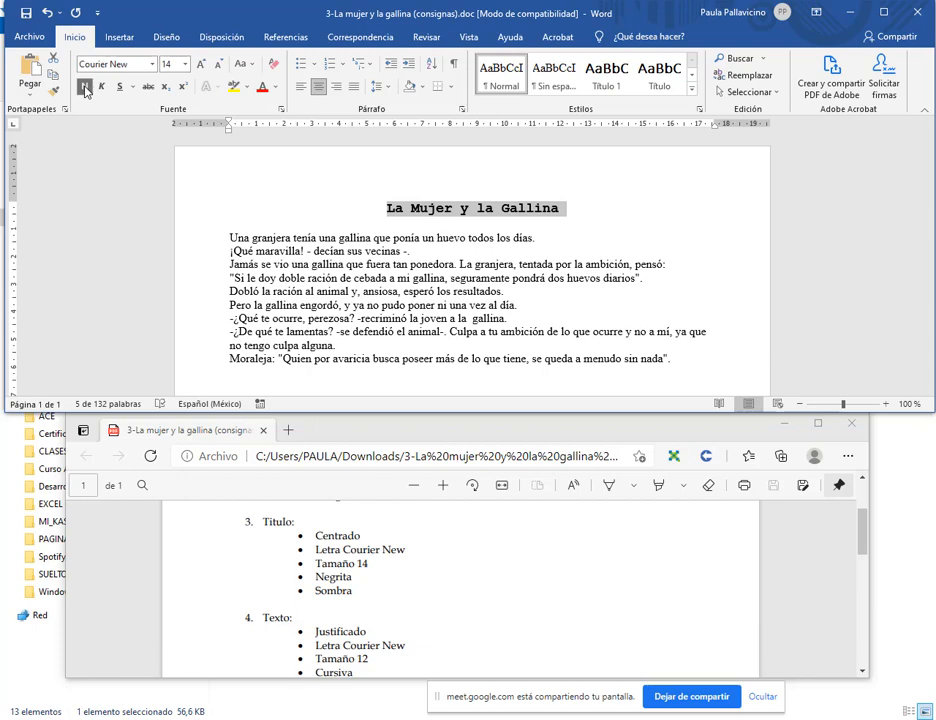
- Apply the Sombra font effect to the title "La Mujer y la Gallina"
{"action": "left_click", "coordinate": [281, 111]}
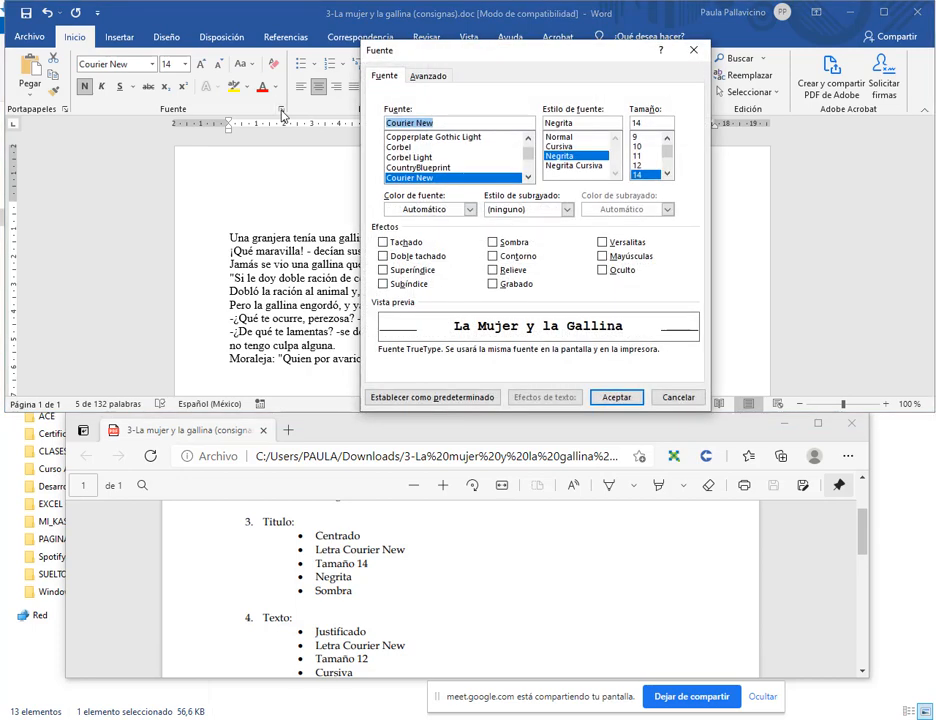
{"action": "left_click", "coordinate": [514, 244]}
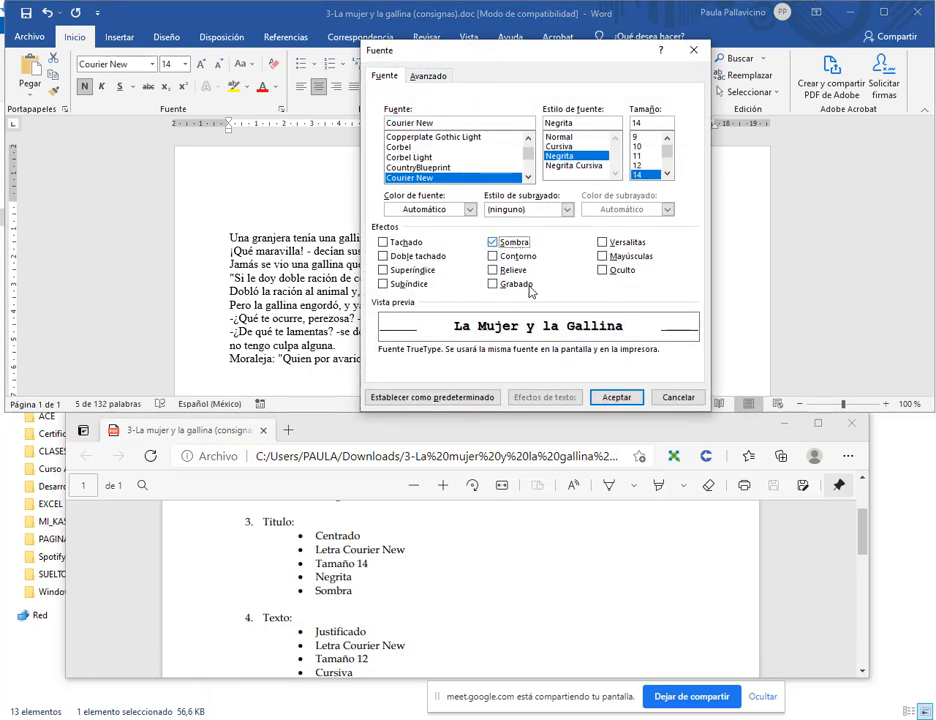
{"action": "left_click", "coordinate": [617, 398]}
- Justify all the text below the title, from "Una granjera" through the Moraleja paragraph
{"action": "scroll", "coordinate": [362, 588], "scroll_direction": "down", "scroll_amount": 1}
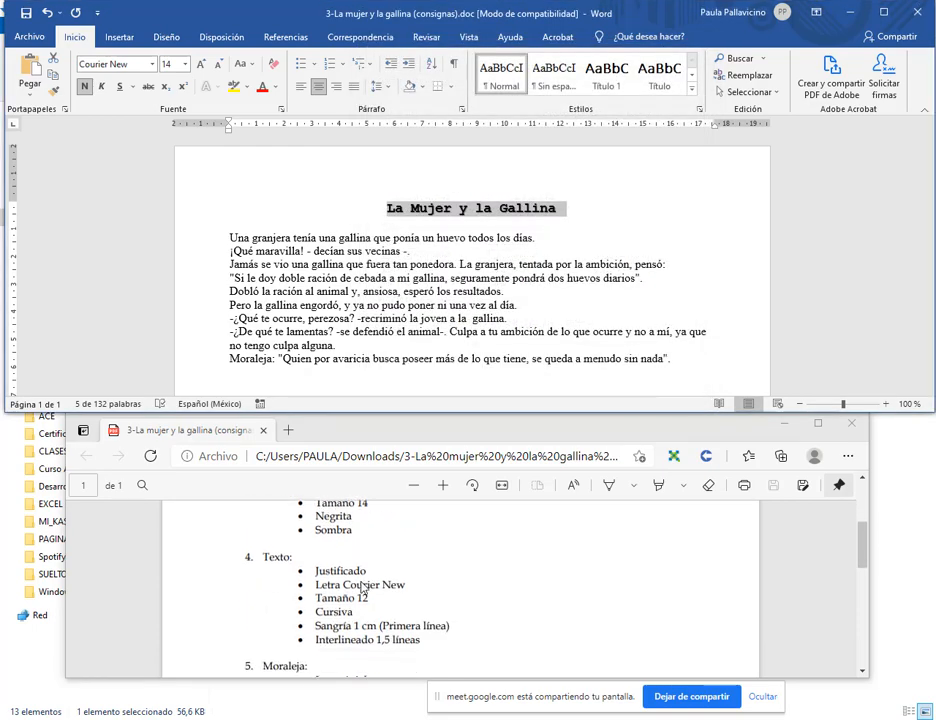
{"action": "scroll", "coordinate": [362, 588], "scroll_direction": "down", "scroll_amount": 1}
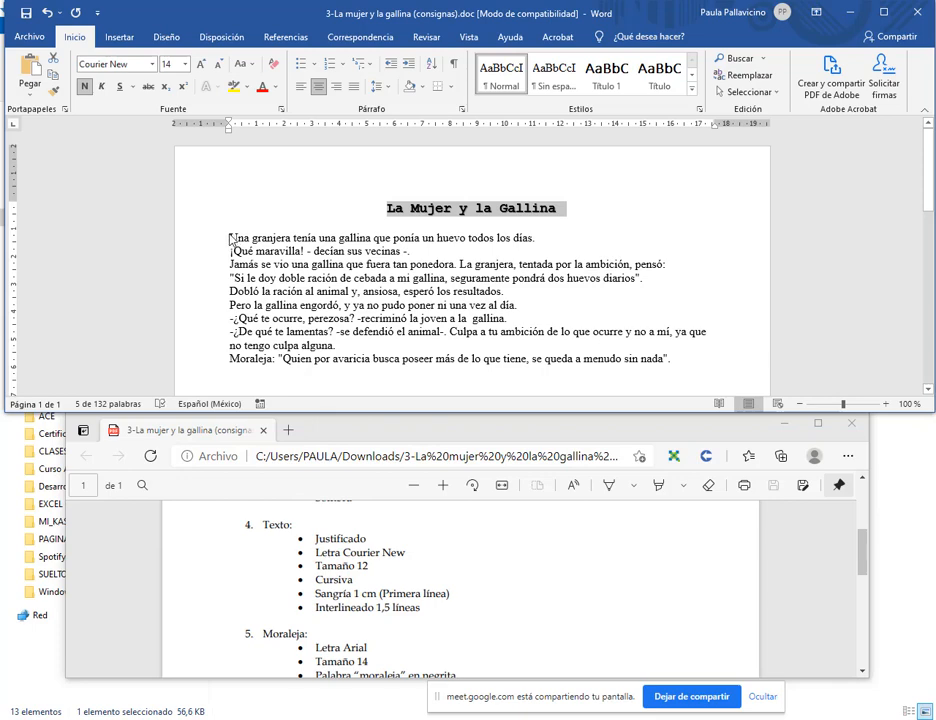
{"action": "left_click_drag", "start_coordinate": [230, 239], "coordinate": [705, 365]}
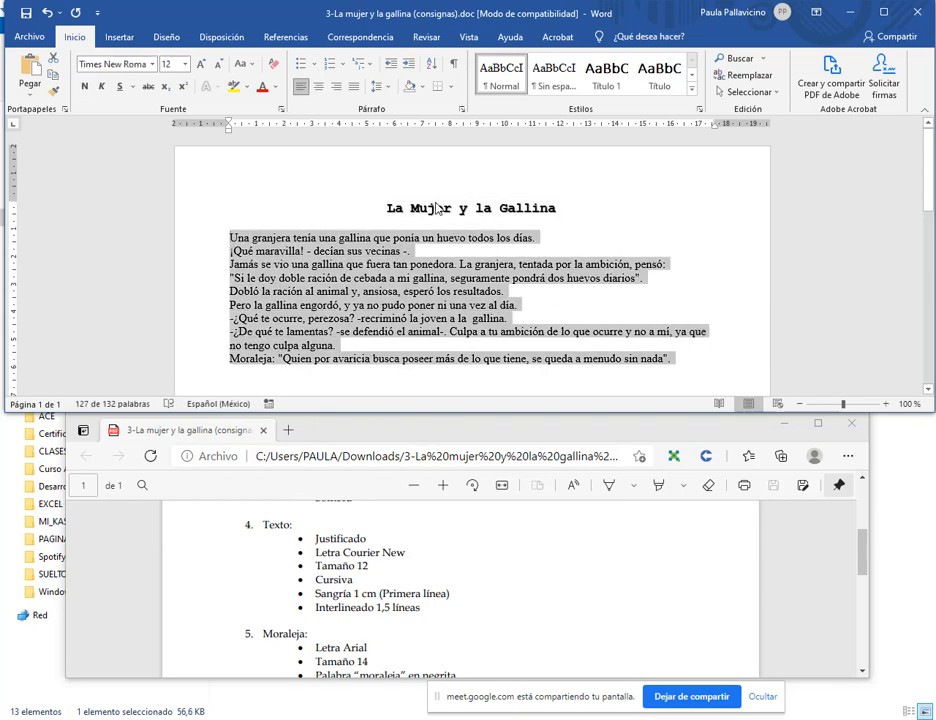
{"action": "left_click", "coordinate": [355, 89]}
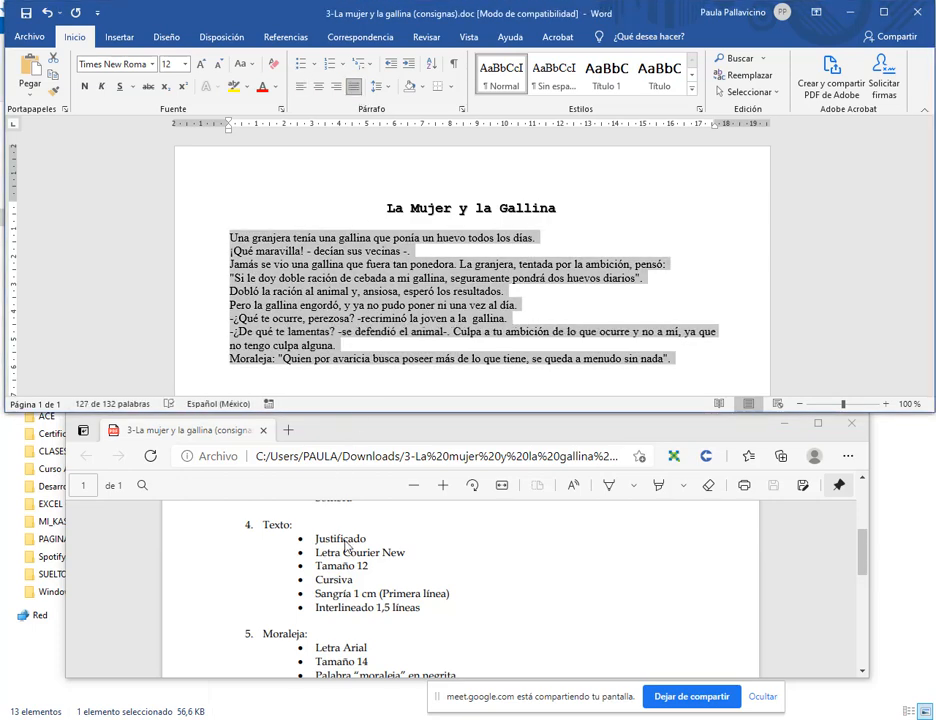
- Format the selected text below the title in Courier New italic
{"action": "left_click", "coordinate": [152, 64]}
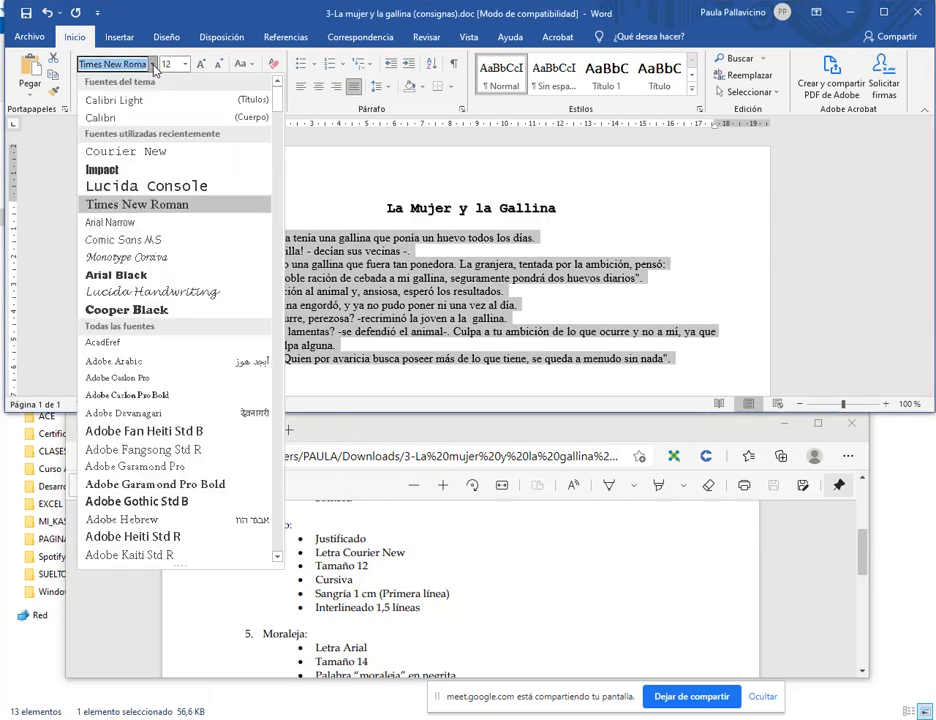
{"action": "type", "text": "Let"}
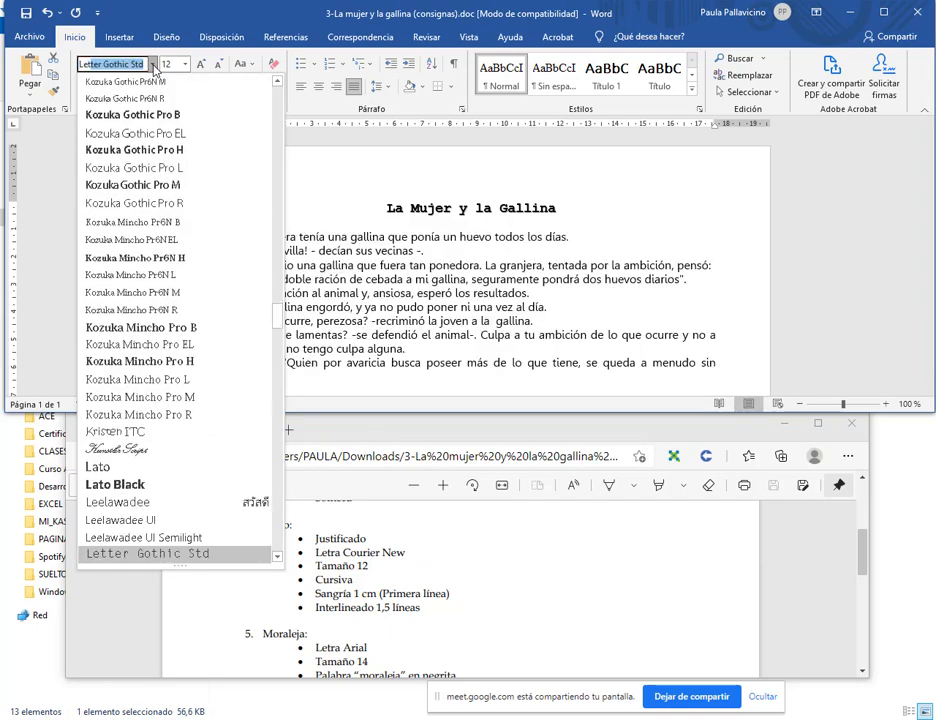
{"action": "key", "text": "BackSpace"}
{"action": "key", "text": "BackSpace"}
{"action": "key", "text": "BackSpace"}
{"action": "key", "text": "BackSpace"}
{"action": "type", "text": "Courier New"}
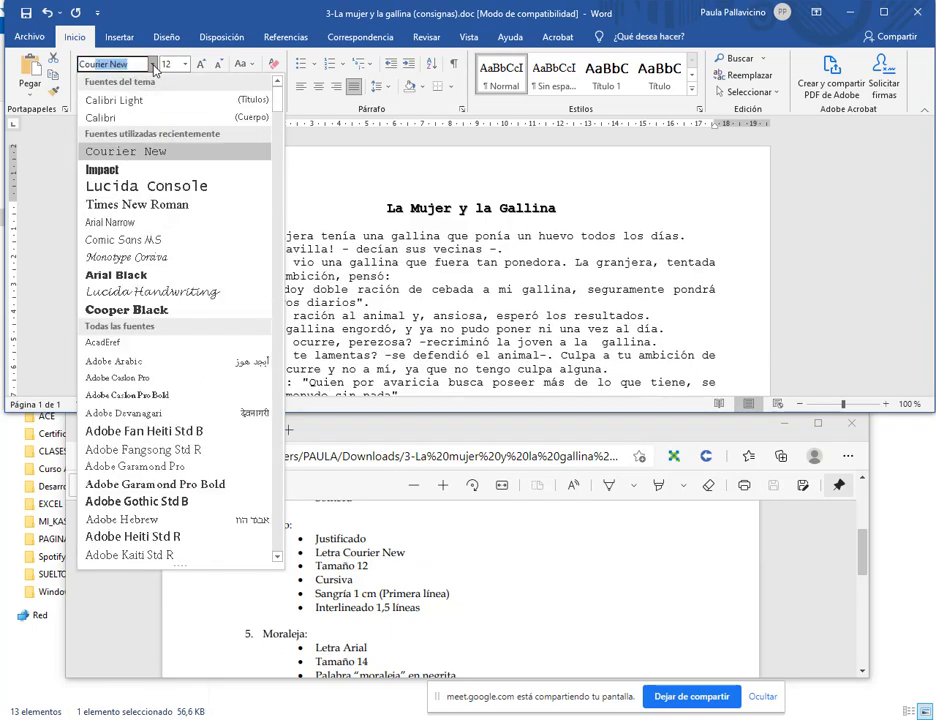
{"action": "left_click", "coordinate": [147, 151]}
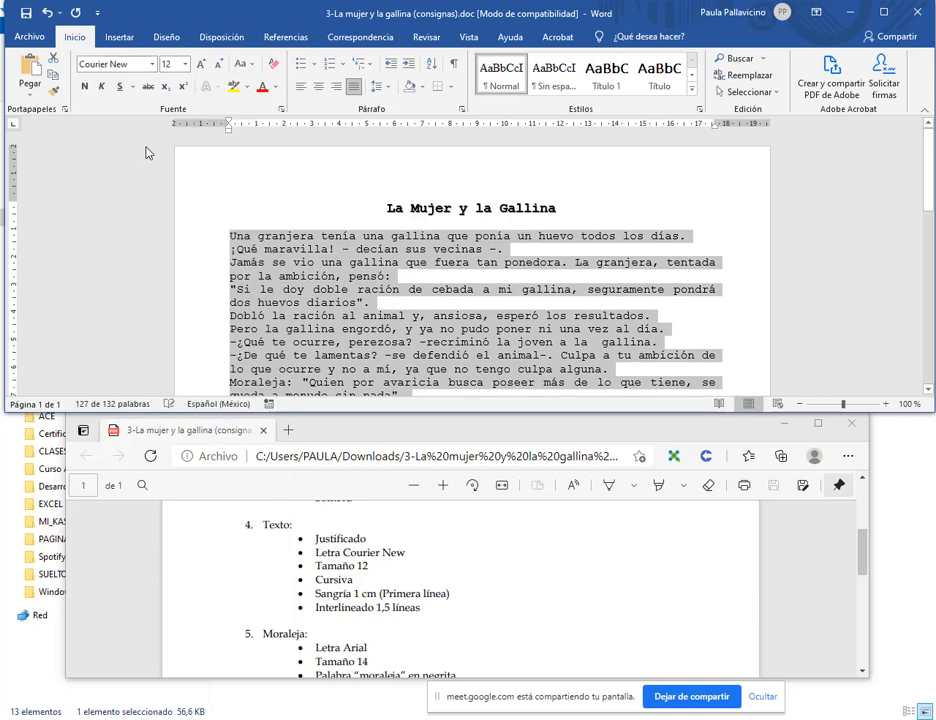
{"action": "left_click", "coordinate": [100, 89]}
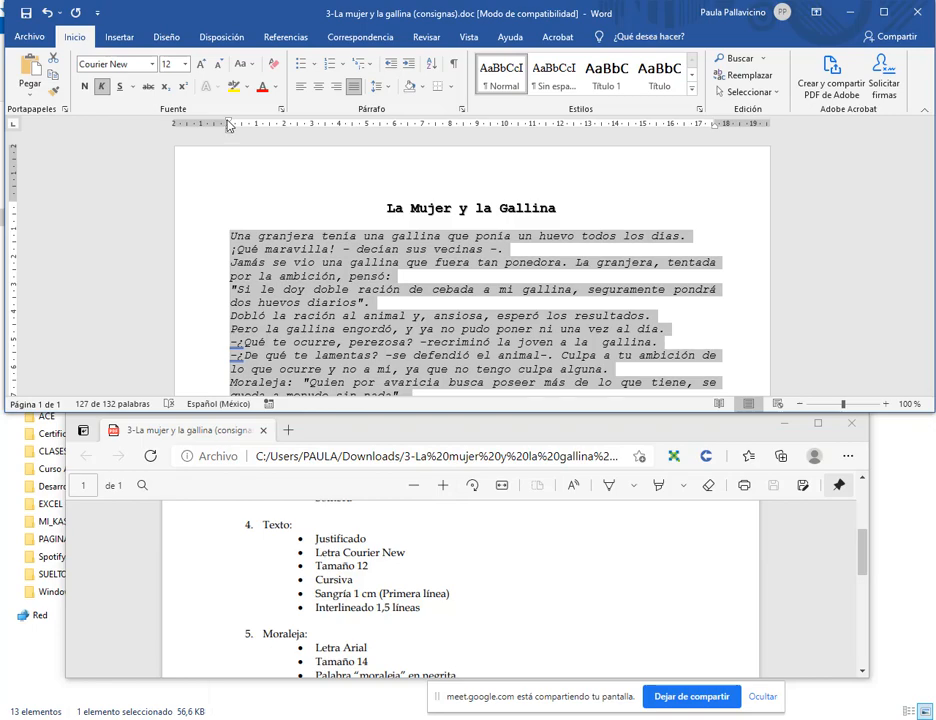
- Indent the first line of the selected paragraphs by about 1.5 cm and check the indent in the paragraph settings
{"action": "left_click_drag", "start_coordinate": [230, 122], "coordinate": [271, 122]}
{"action": "left_click", "coordinate": [462, 110]}
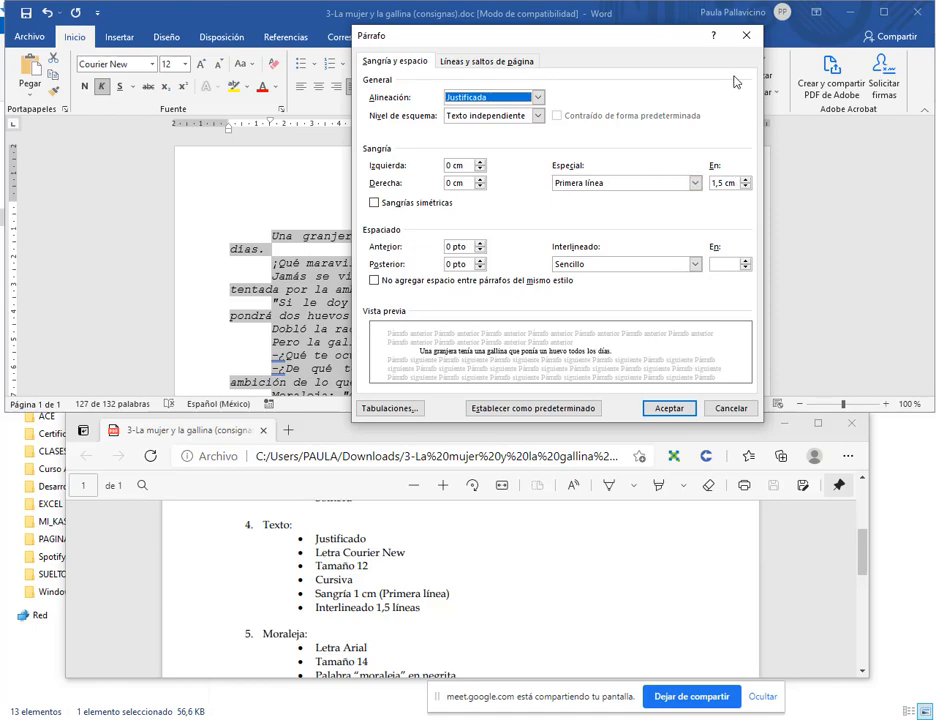
{"action": "left_click", "coordinate": [746, 36]}
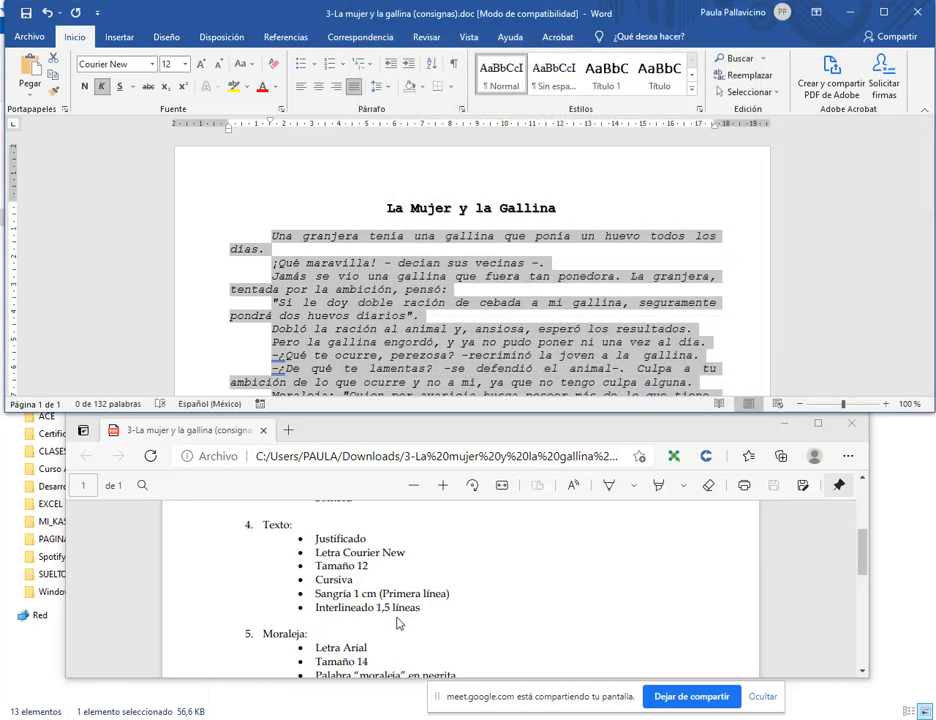
- Set the line spacing of the selected paragraphs to 1,5 líneas
{"action": "left_click", "coordinate": [381, 89]}
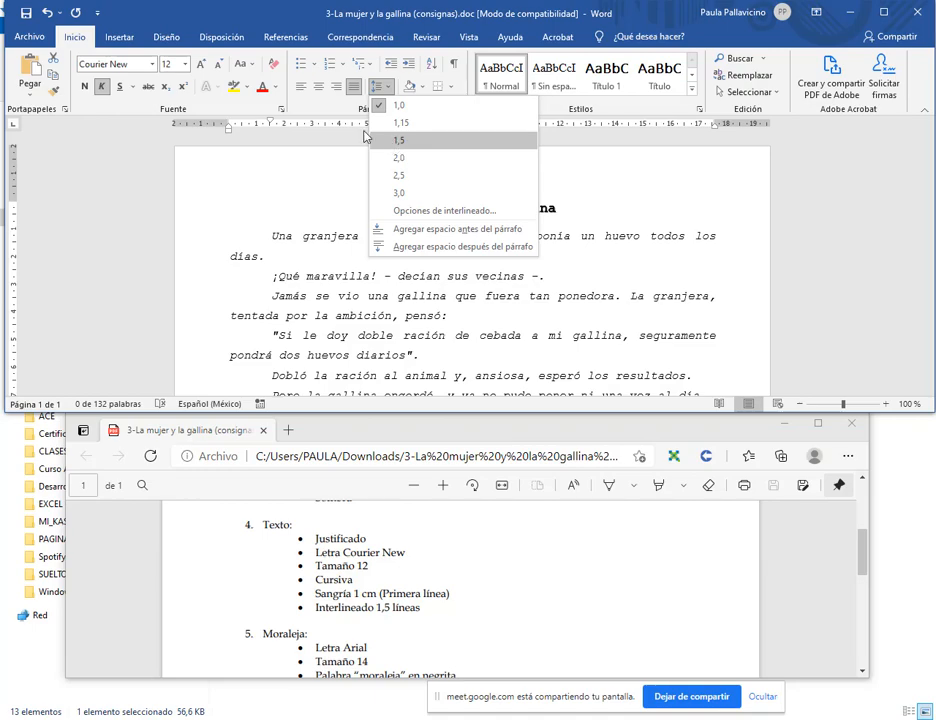
{"action": "key", "text": "Escape"}
{"action": "left_click", "coordinate": [462, 109]}
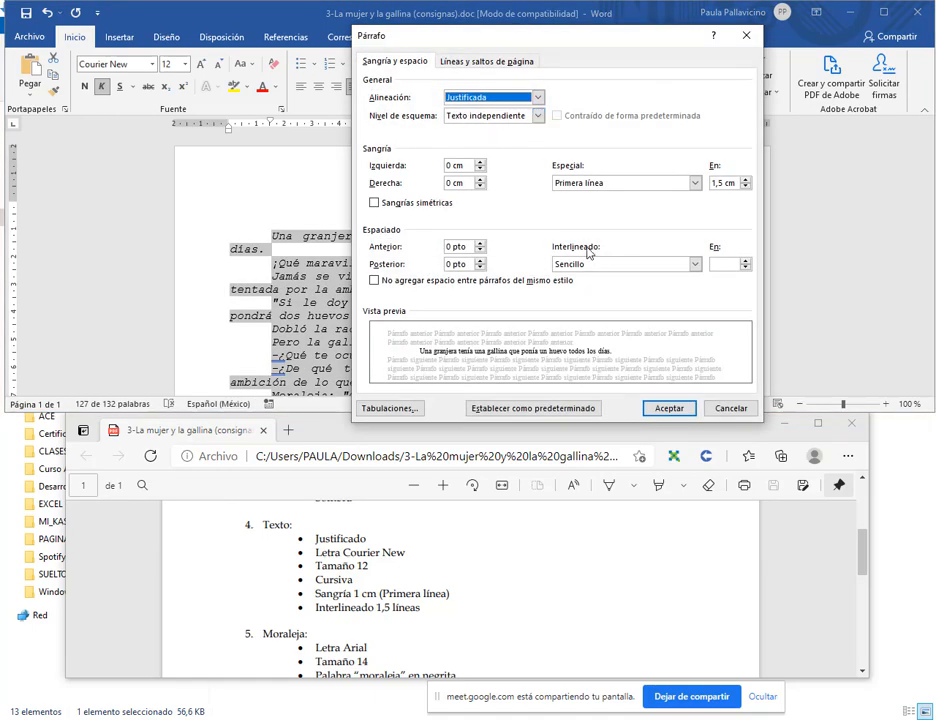
{"action": "left_click", "coordinate": [600, 264]}
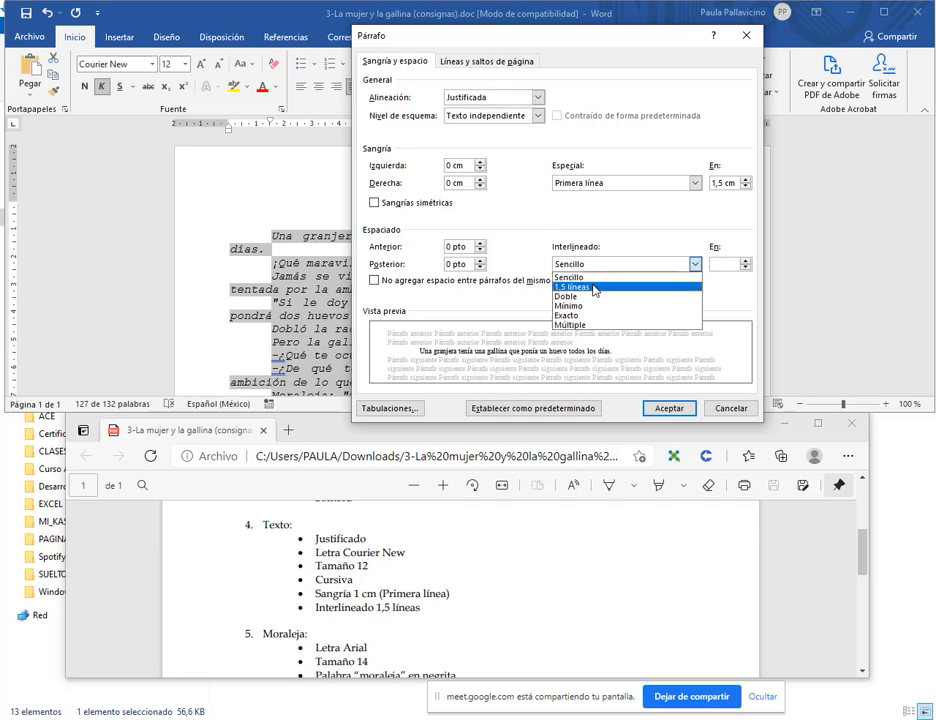
{"action": "left_click", "coordinate": [591, 287]}
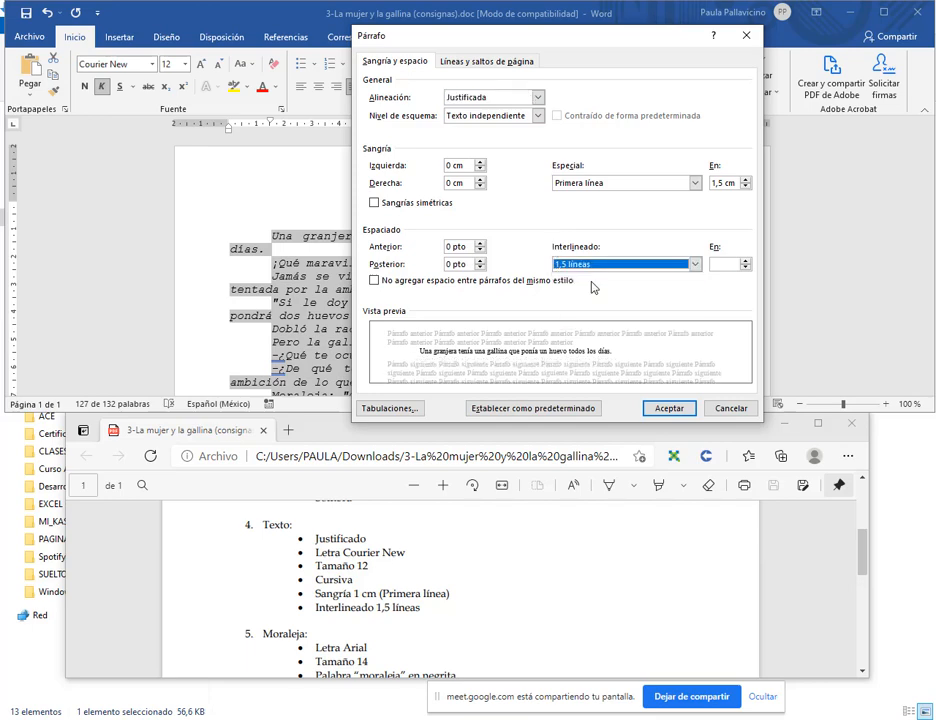
{"action": "left_click", "coordinate": [669, 408]}
- Format the whole Moraleja paragraph at the end of the story in Arial, size 14, following the PDF's Moraleja requirements
{"action": "scroll", "coordinate": [379, 614], "scroll_direction": "down", "scroll_amount": 1}
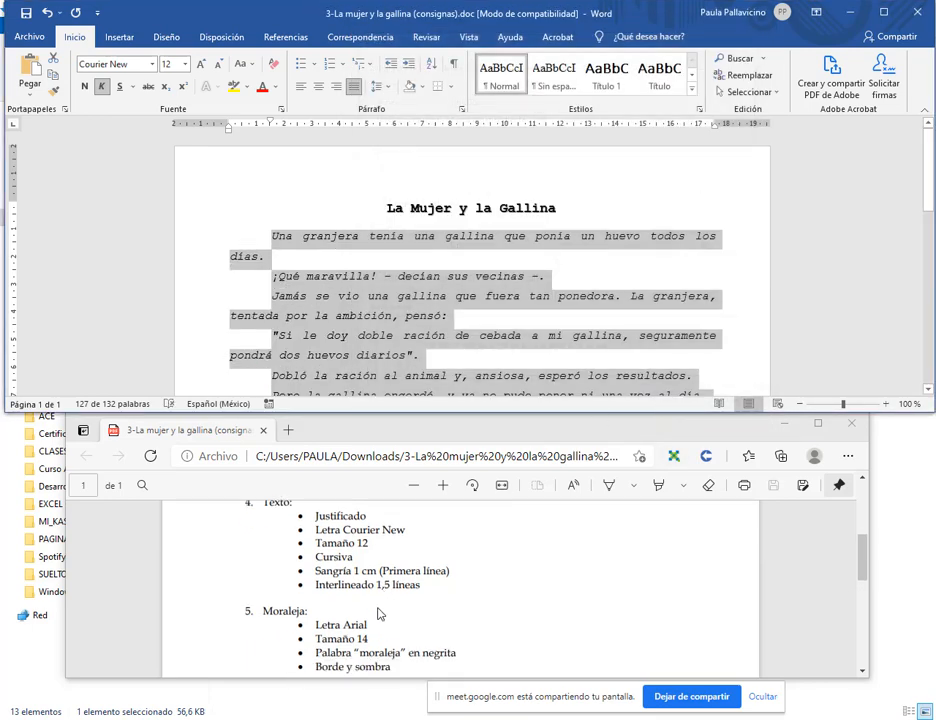
{"action": "scroll", "coordinate": [379, 614], "scroll_direction": "down", "scroll_amount": 2}
{"action": "left_click", "coordinate": [440, 250]}
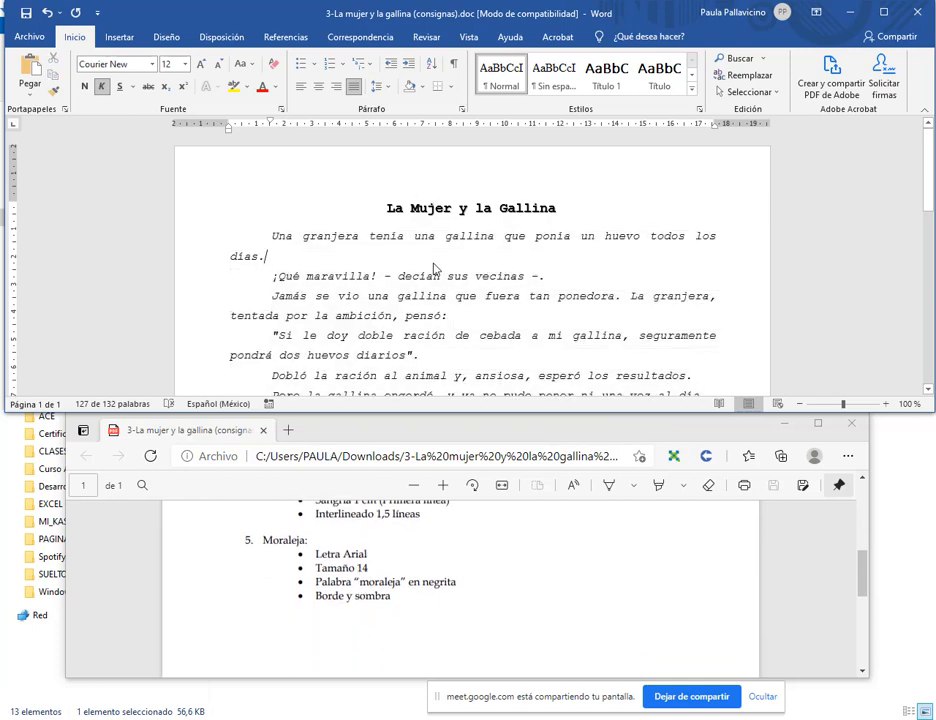
{"action": "scroll", "coordinate": [437, 200], "scroll_direction": "down", "scroll_amount": 3}
{"action": "scroll", "coordinate": [438, 196], "scroll_direction": "down", "scroll_amount": 1}
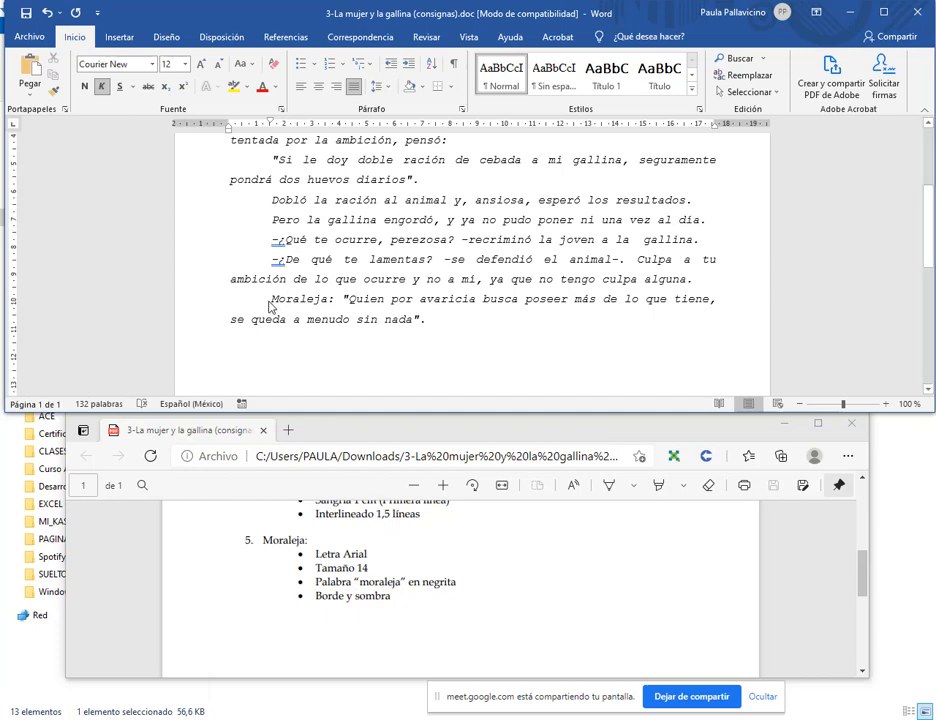
{"action": "left_click_drag", "start_coordinate": [270, 306], "coordinate": [430, 325]}
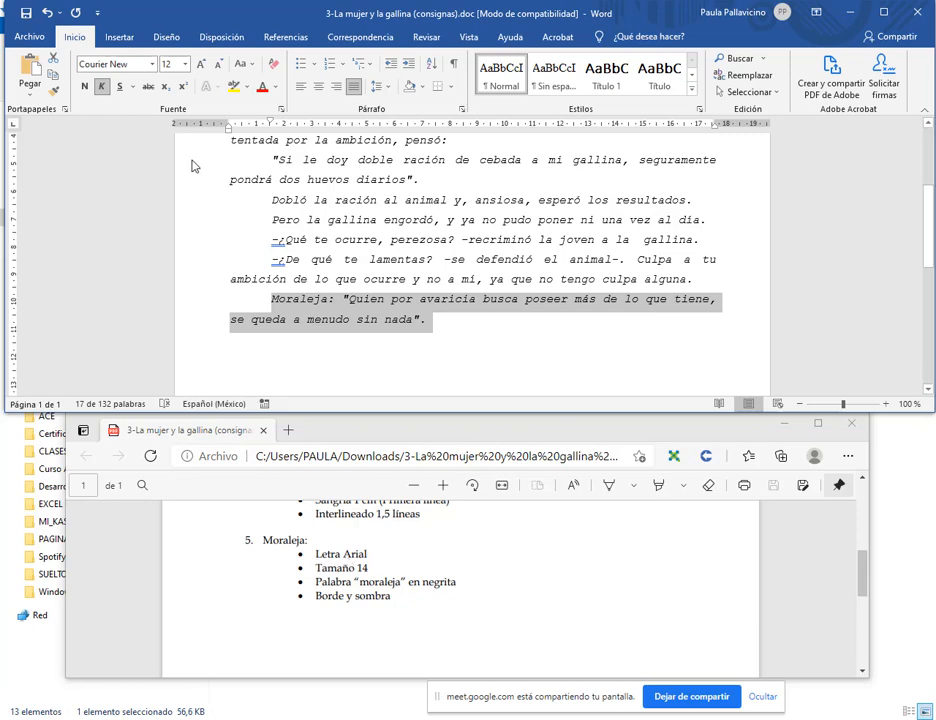
{"action": "left_click", "coordinate": [152, 64]}
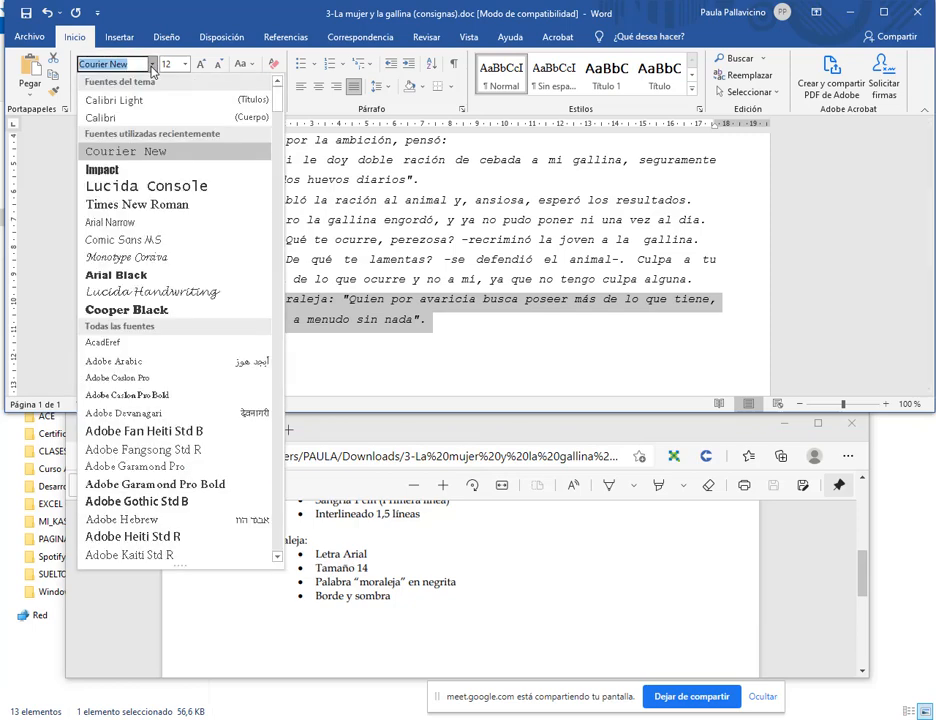
{"action": "type", "text": "Arial Narrow"}
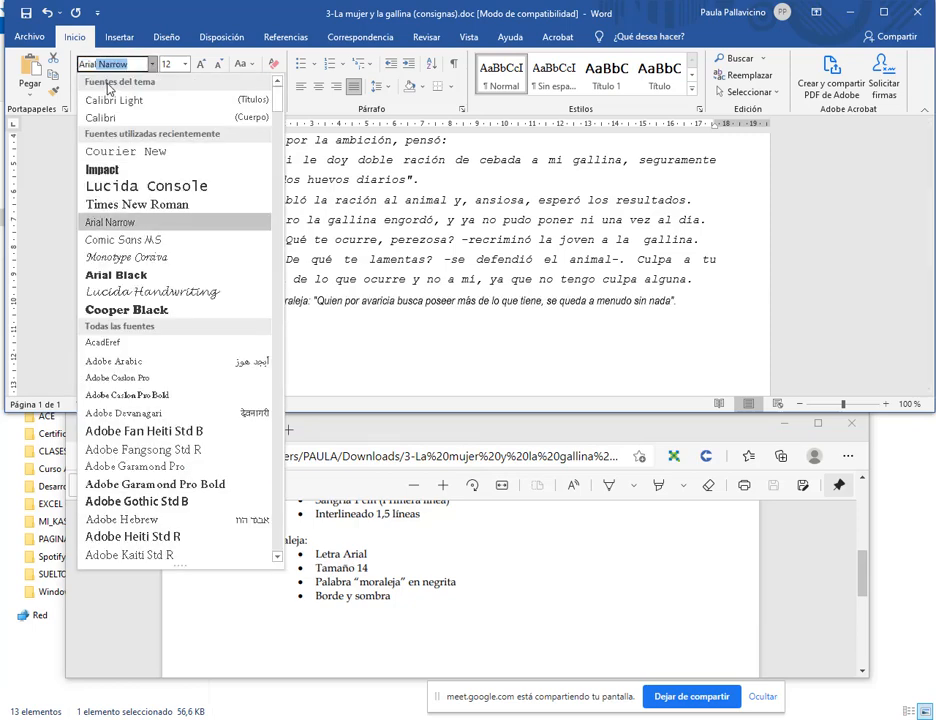
{"action": "scroll", "coordinate": [168, 268], "scroll_direction": "down", "scroll_amount": 4}
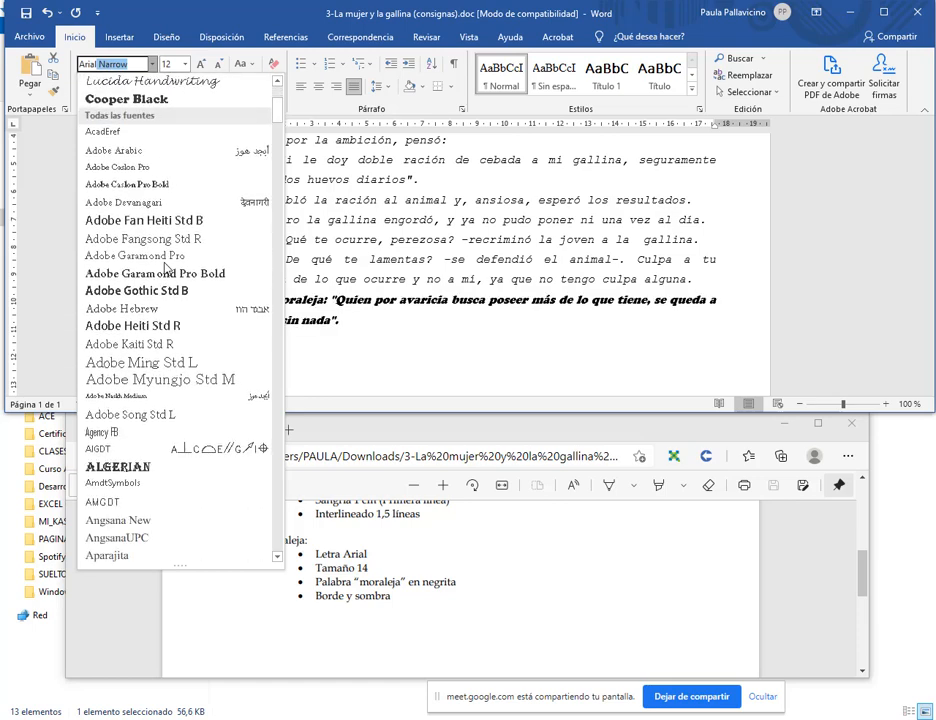
{"action": "scroll", "coordinate": [167, 267], "scroll_direction": "down", "scroll_amount": 5}
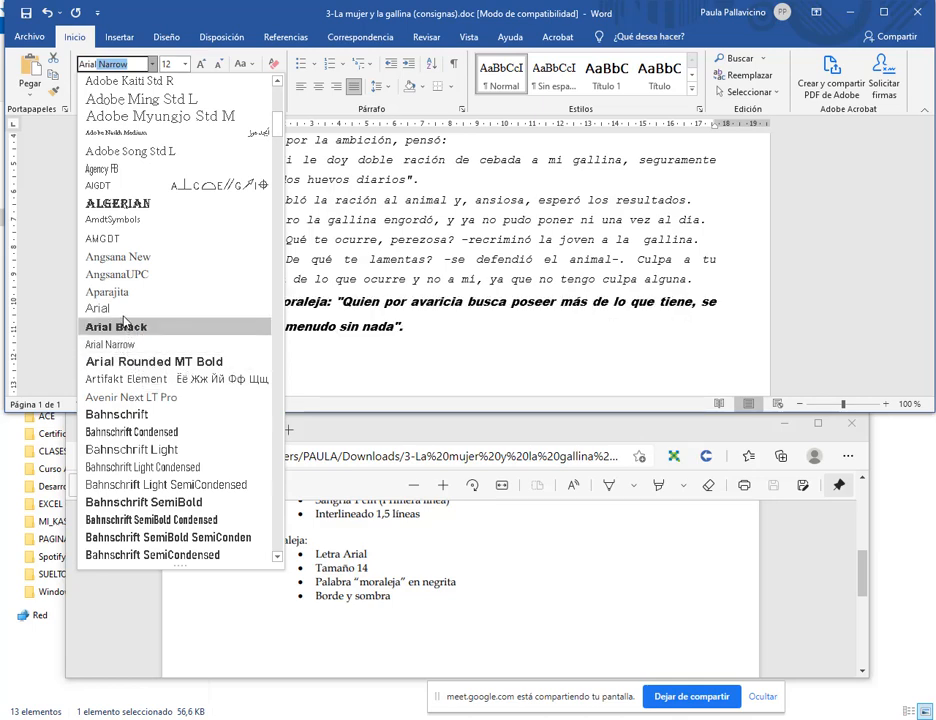
{"action": "left_click", "coordinate": [124, 314]}
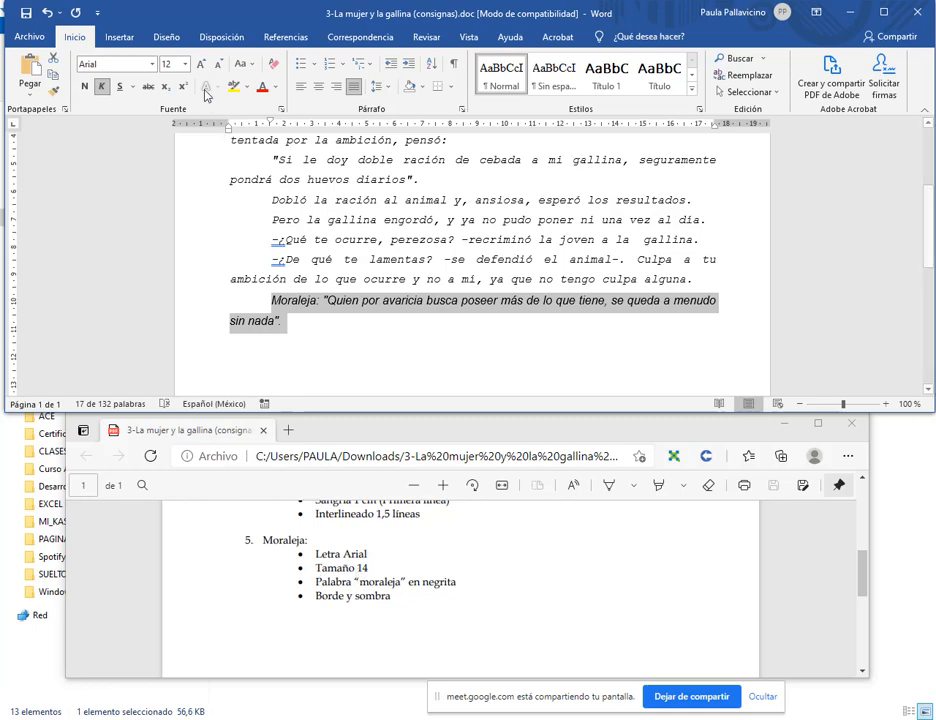
{"action": "left_click", "coordinate": [185, 64]}
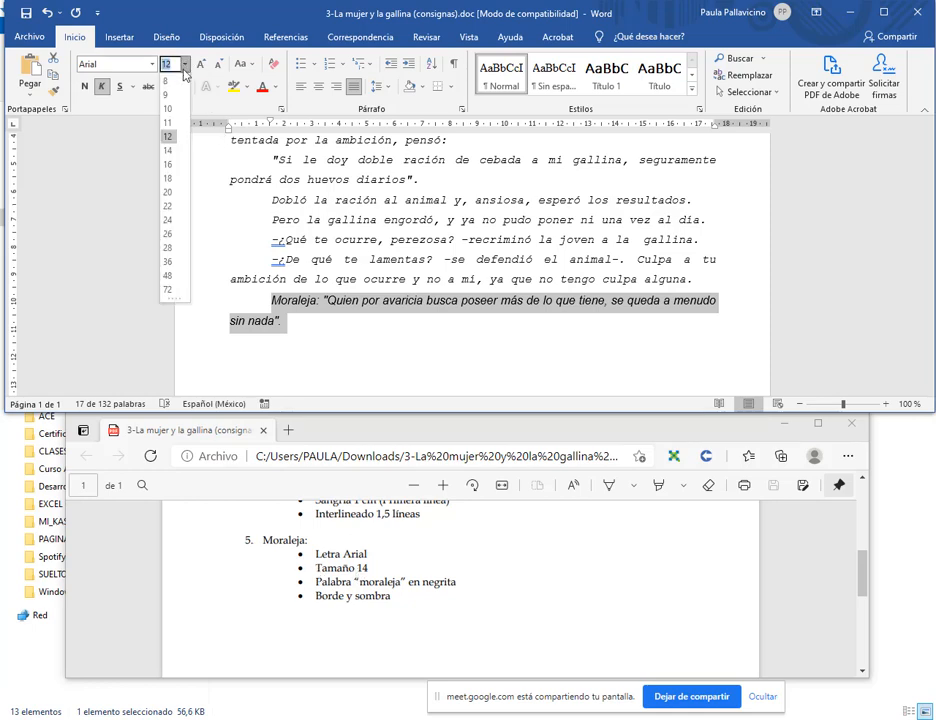
{"action": "left_click", "coordinate": [169, 151]}
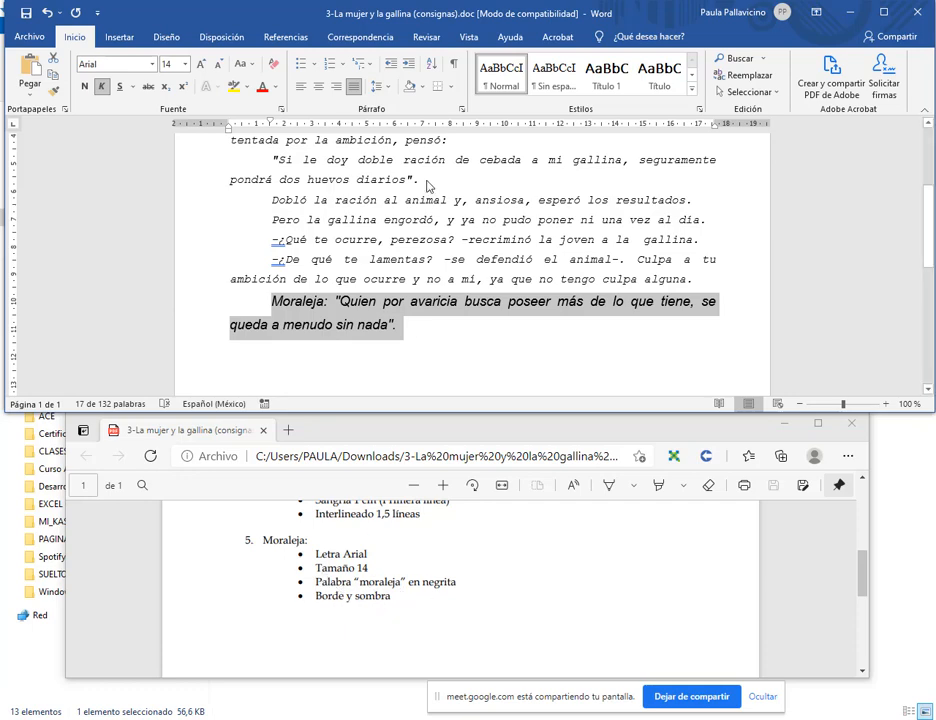
- Add a Sombra border with a ½ pto automatic-color line around the Moraleja paragraph
{"action": "left_click", "coordinate": [451, 88]}
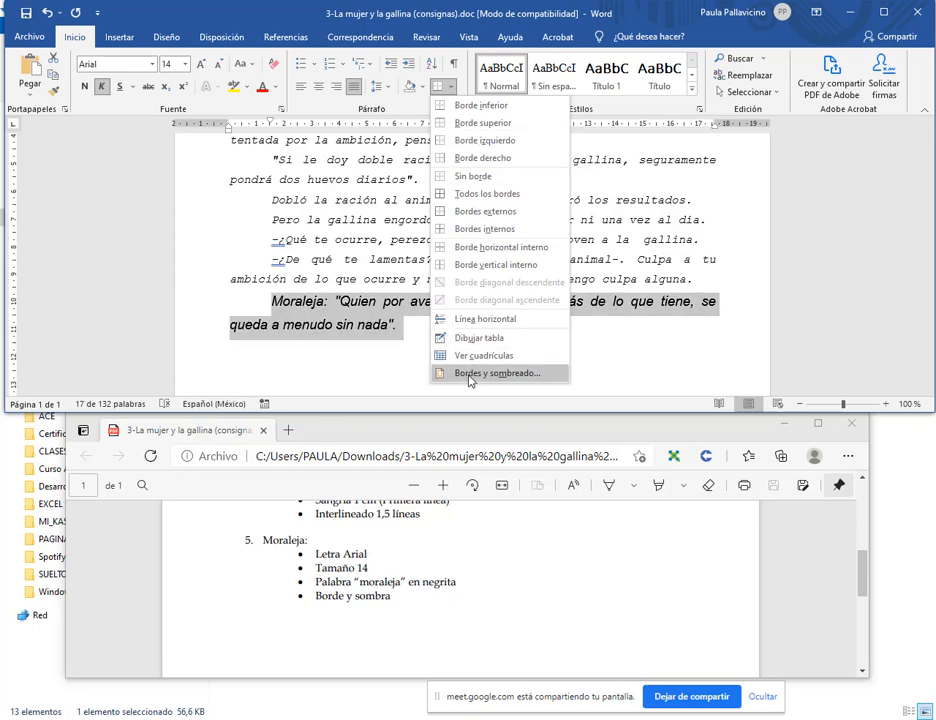
{"action": "left_click", "coordinate": [499, 373]}
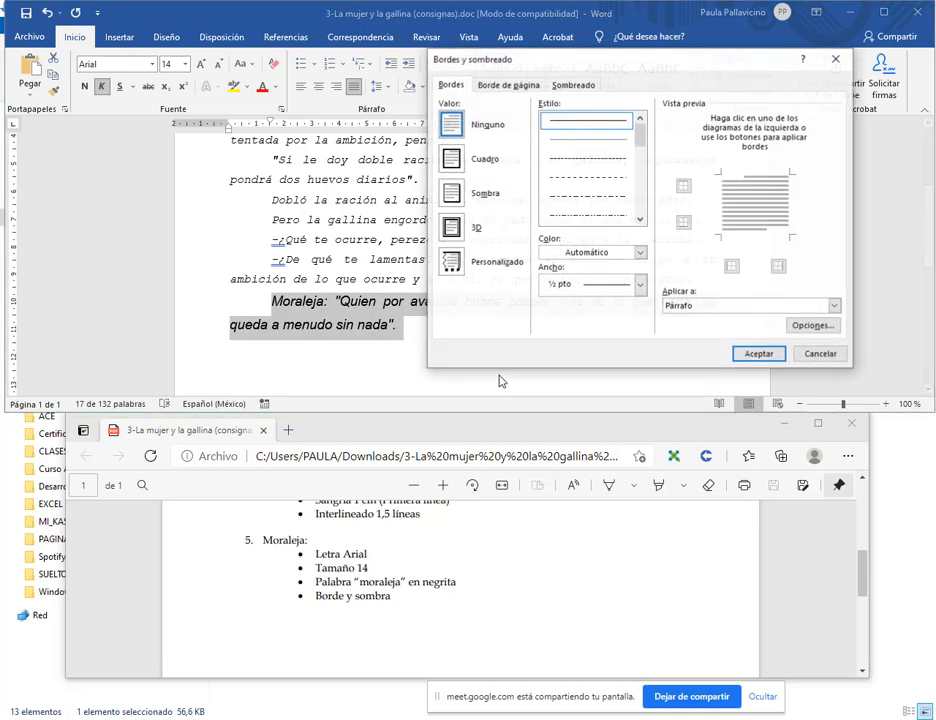
{"action": "left_click", "coordinate": [451, 193]}
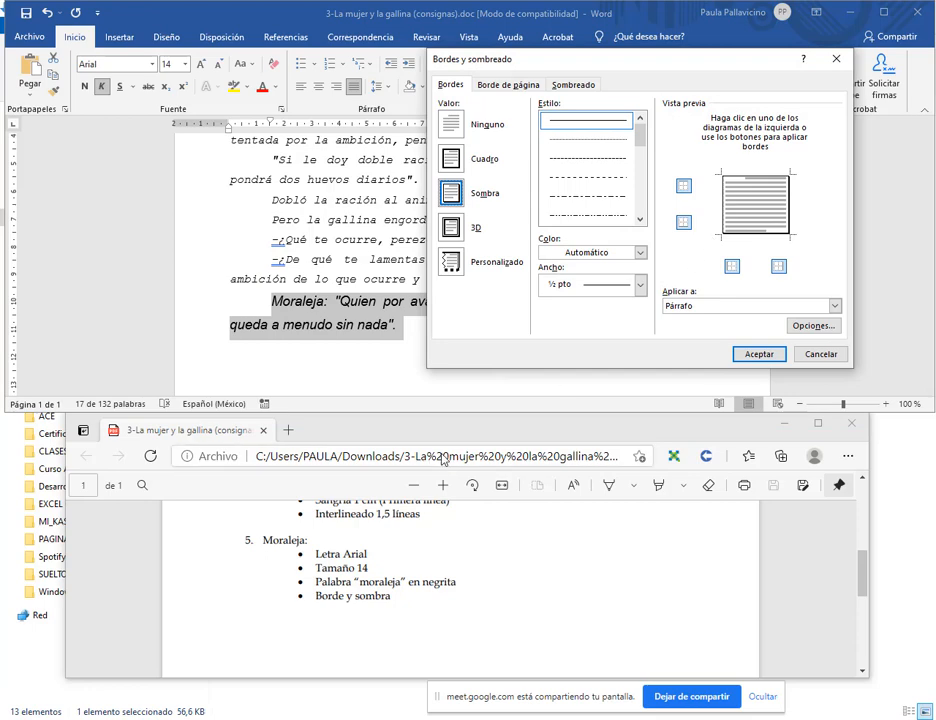
{"action": "left_click", "coordinate": [757, 355]}
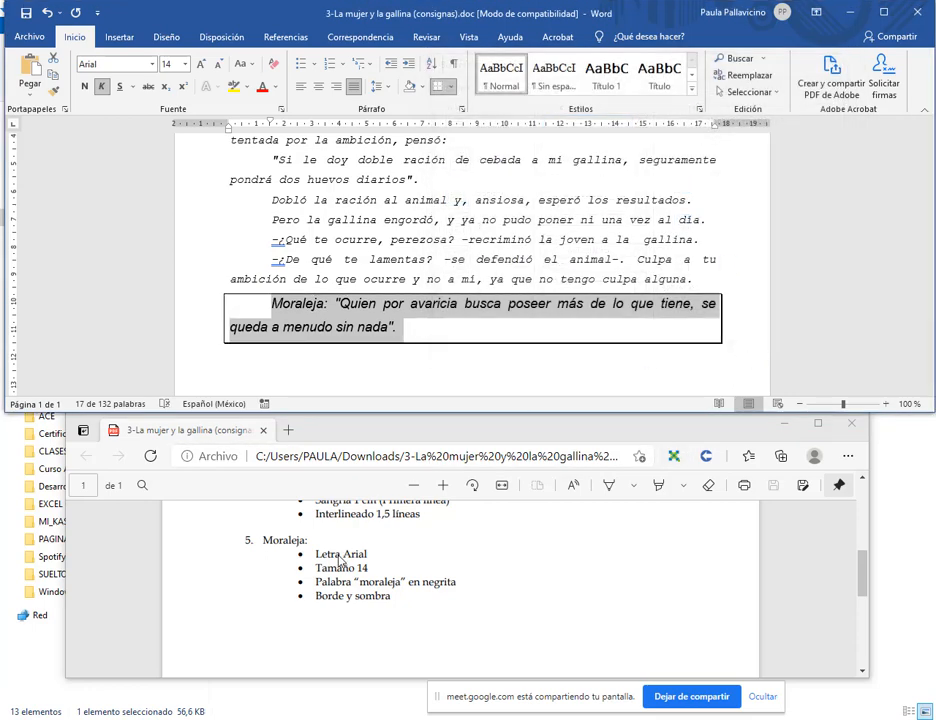
- Make the word "Moraleja" at the start of the bordered paragraph bold
{"action": "left_click", "coordinate": [321, 330]}
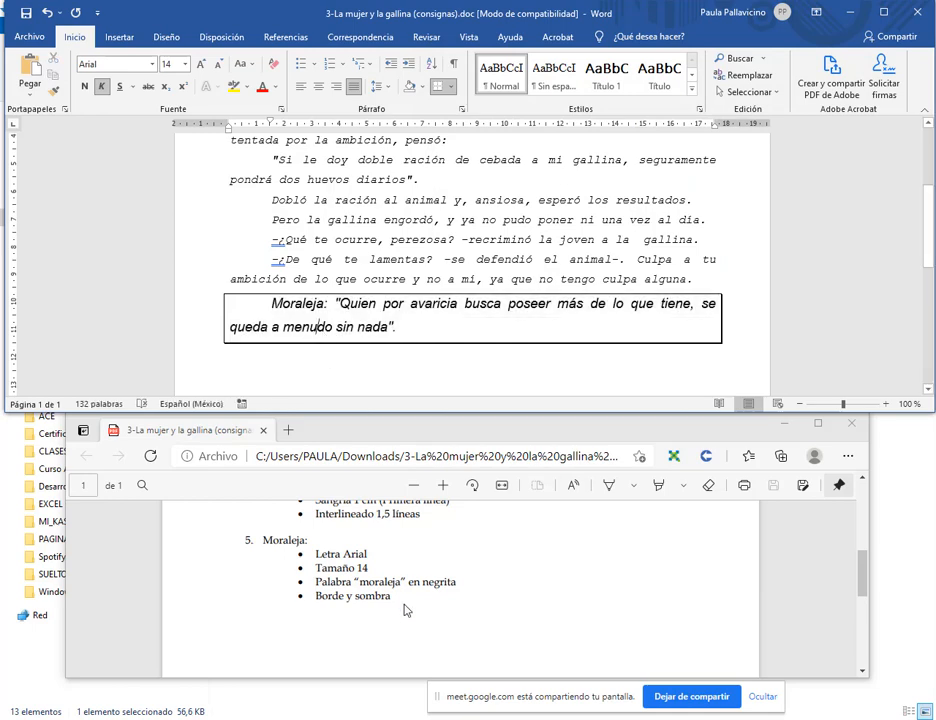
{"action": "double_click", "coordinate": [300, 309]}
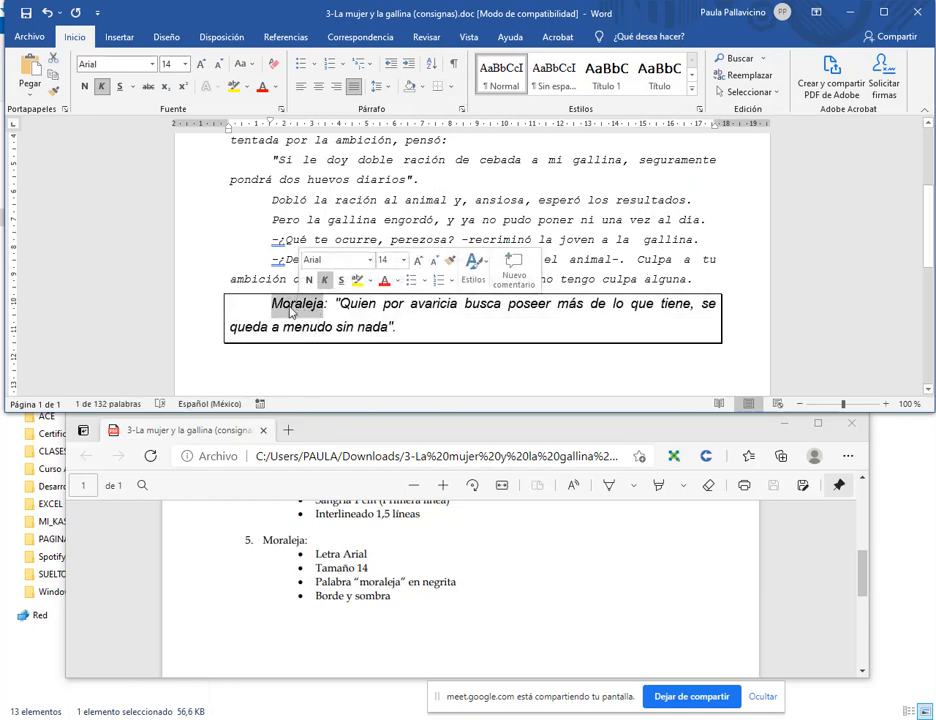
{"action": "left_click", "coordinate": [84, 86]}
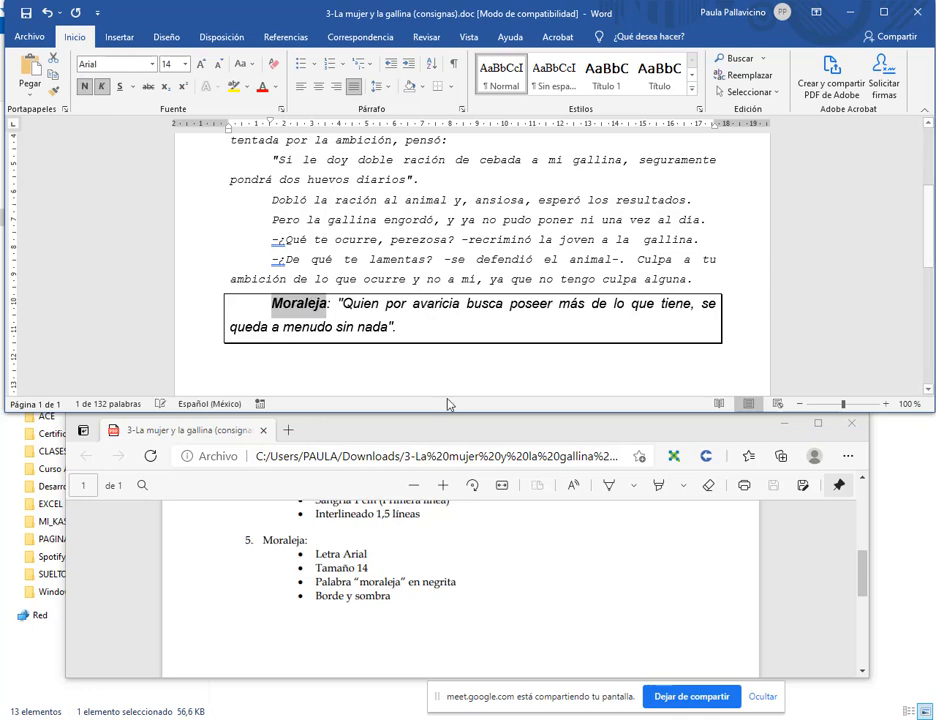
- Check the PDF's page, title, text and Moraleja requirements in a maximized window and close the PDF
{"action": "left_click", "coordinate": [459, 352]}
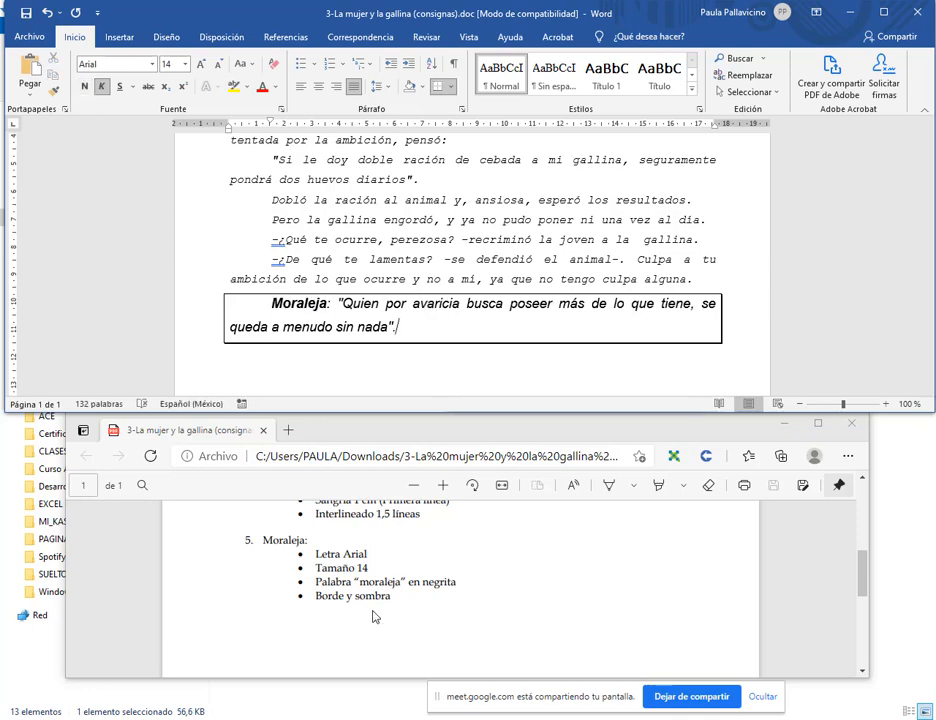
{"action": "left_click", "coordinate": [818, 423]}
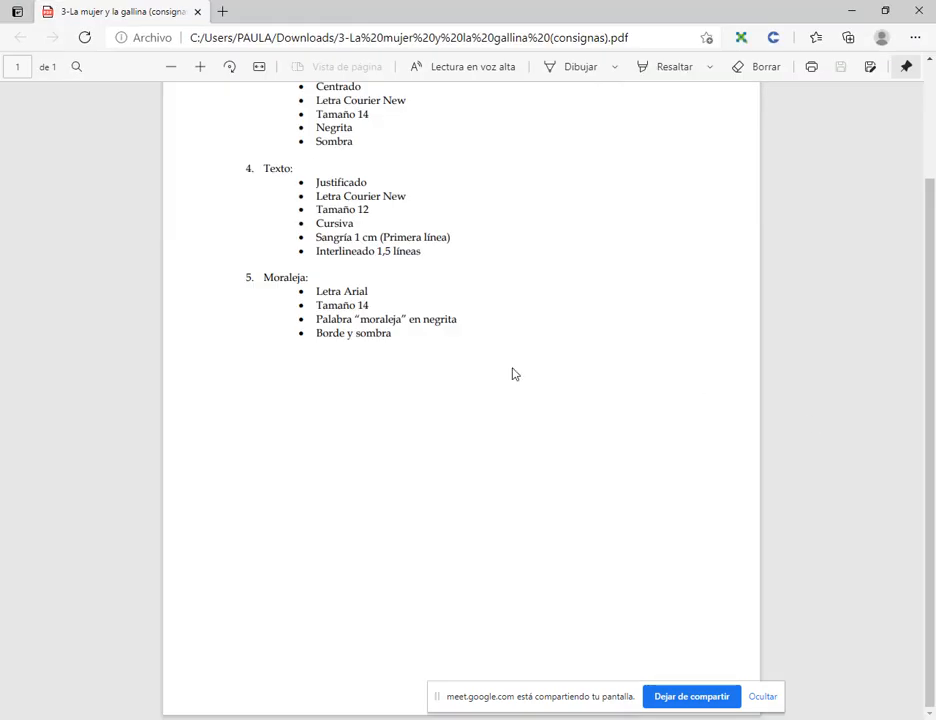
{"action": "scroll", "coordinate": [309, 301], "scroll_direction": "up", "scroll_amount": 3}
{"action": "scroll", "coordinate": [312, 318], "scroll_direction": "down", "scroll_amount": 3}
{"action": "scroll", "coordinate": [311, 319], "scroll_direction": "up", "scroll_amount": 3}
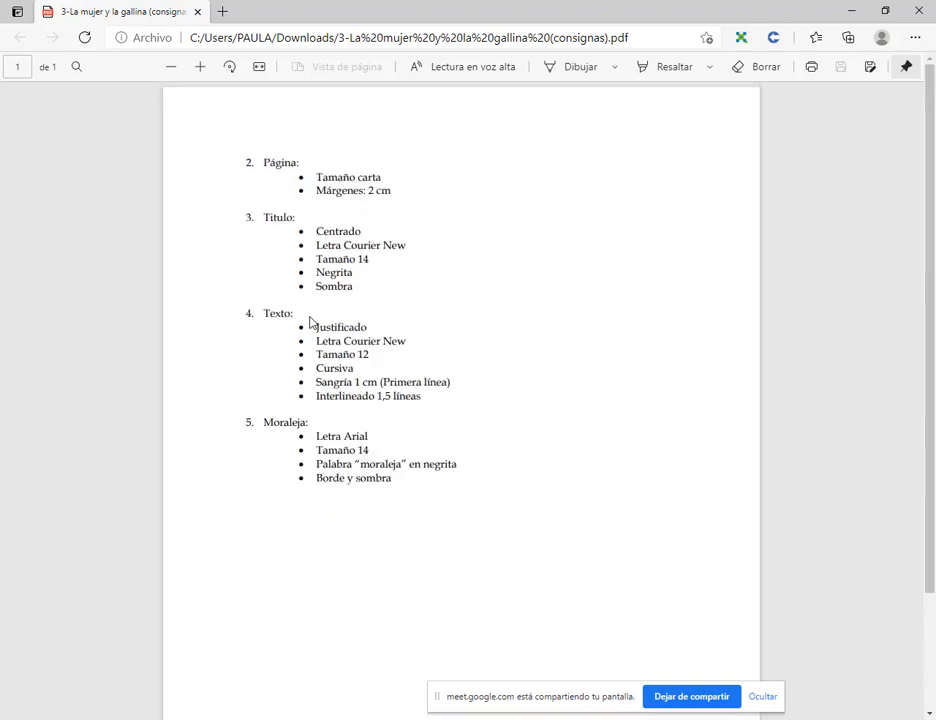
{"action": "left_click", "coordinate": [924, 6]}
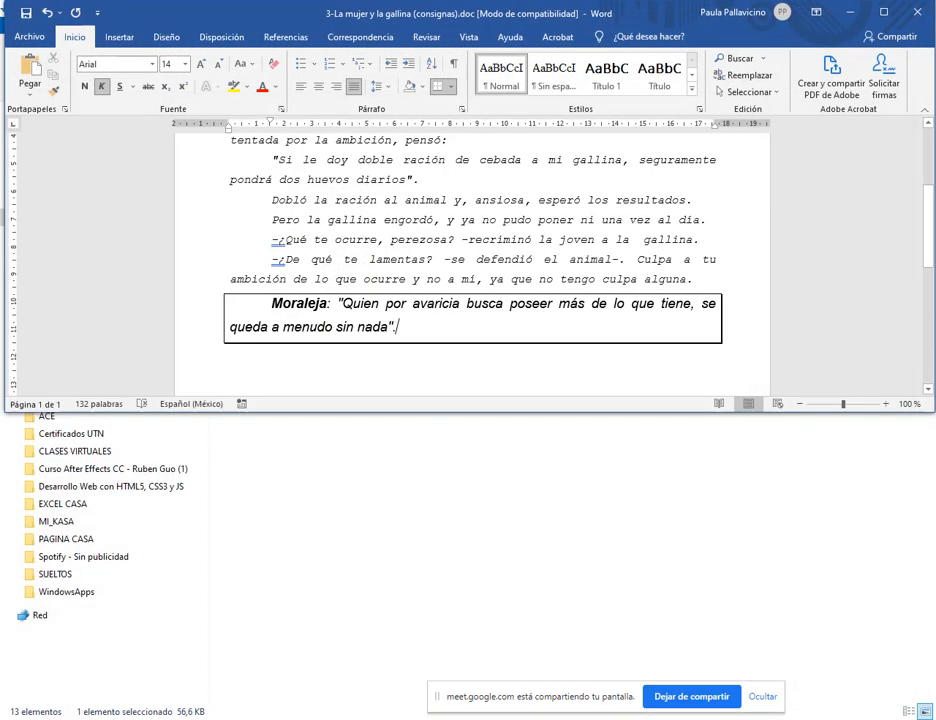
- Maximize the Word document and review its formatting from the title to the Moraleja paragraph
{"action": "left_click", "coordinate": [883, 12]}
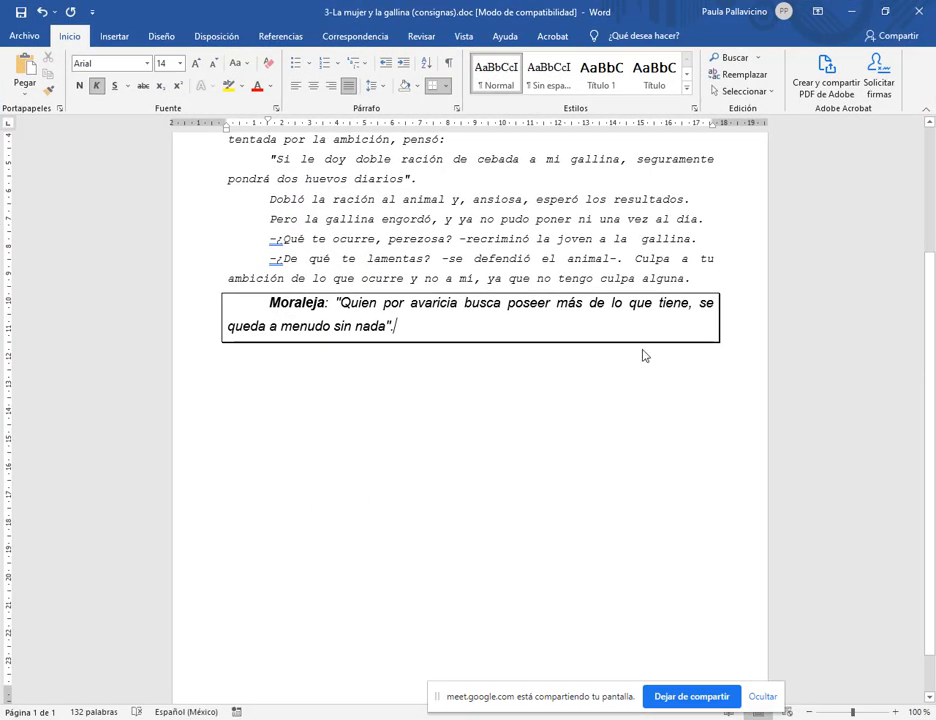
{"action": "scroll", "coordinate": [644, 355], "scroll_direction": "up", "scroll_amount": 4}
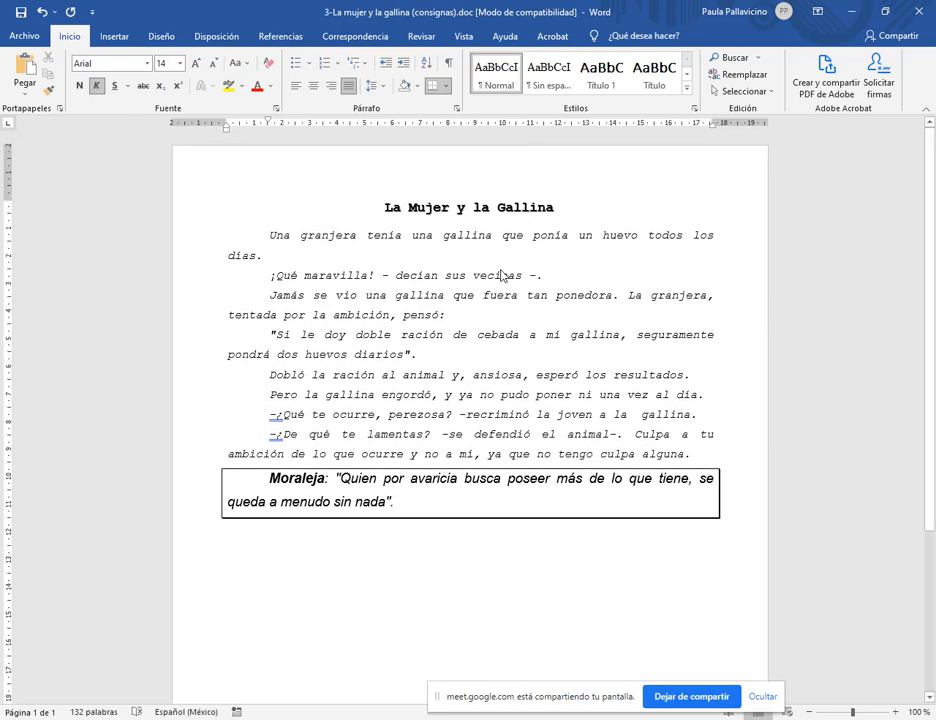
{"action": "left_click", "coordinate": [6, 36]}
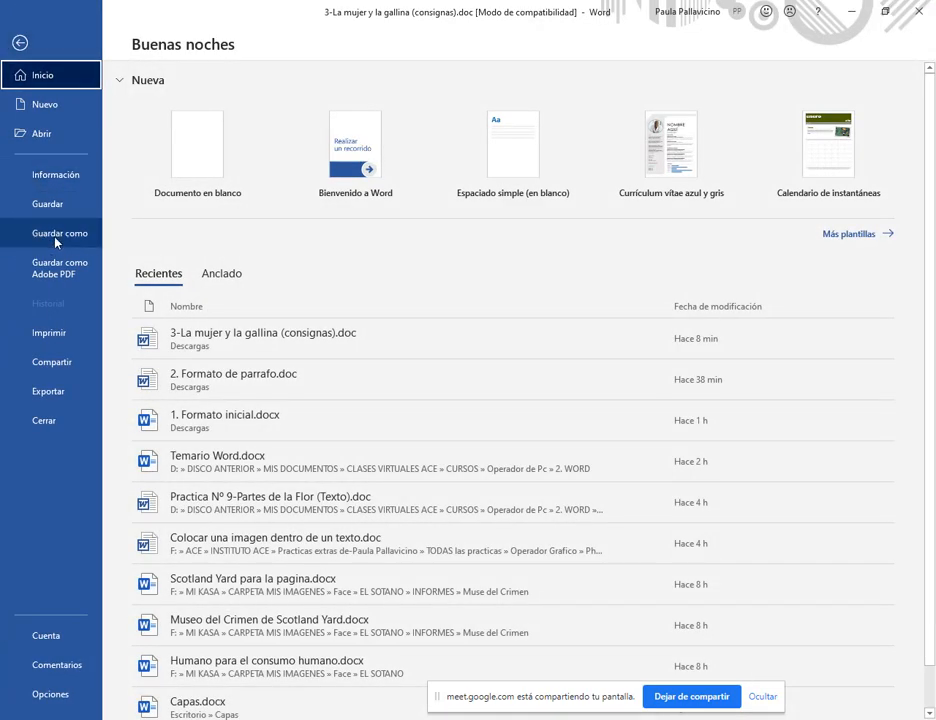
{"action": "left_click", "coordinate": [19, 43]}
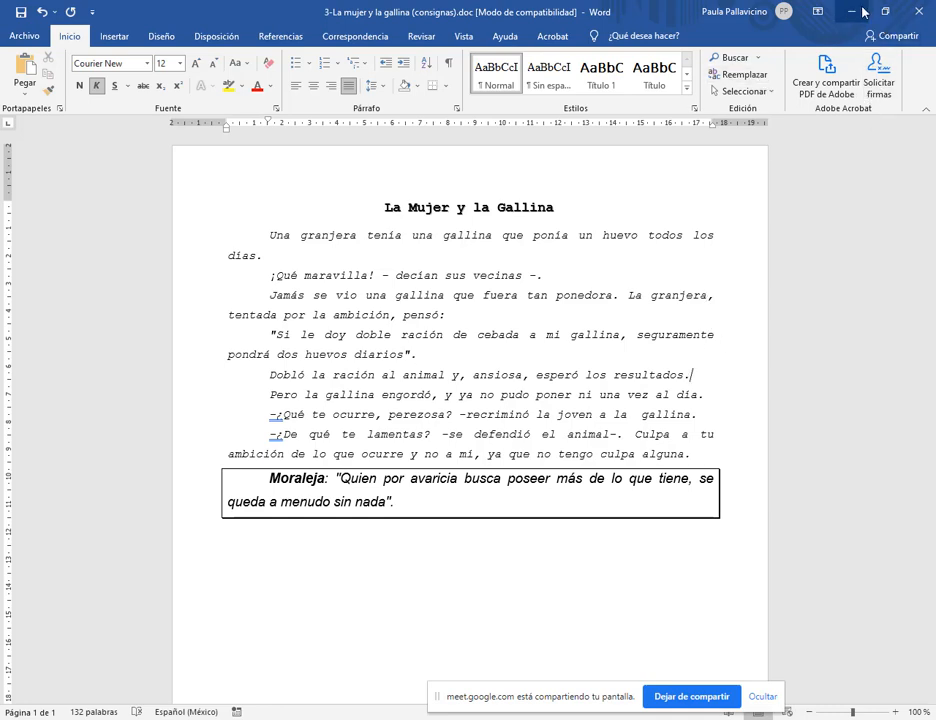
- Close the La Mujer y la Gallina document without saving its changes and switch to the Google Meet call
{"action": "left_click", "coordinate": [920, 12]}
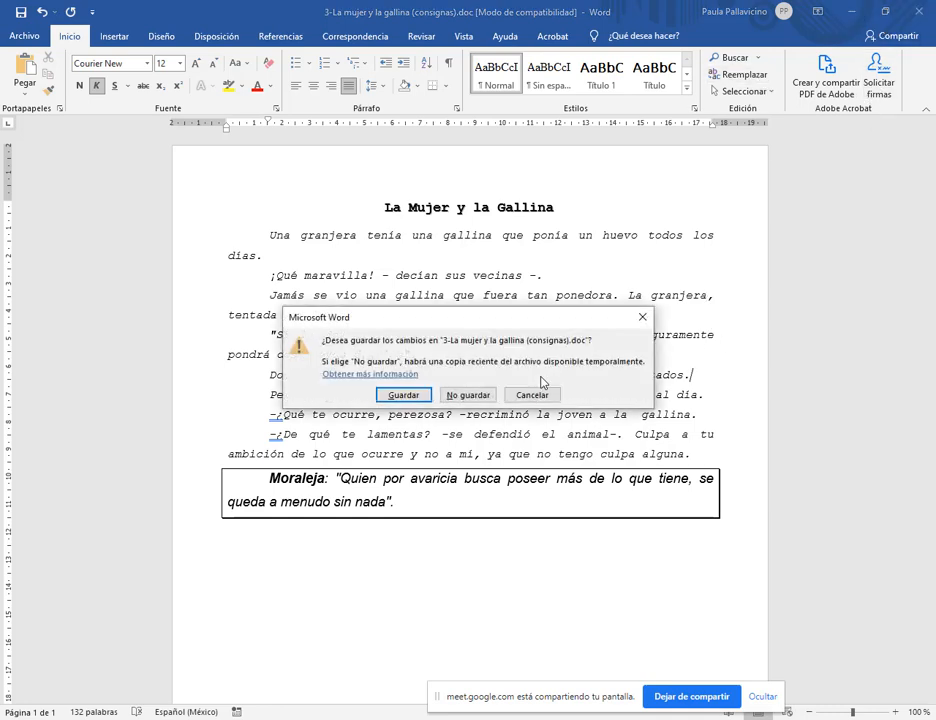
{"action": "left_click", "coordinate": [478, 399]}
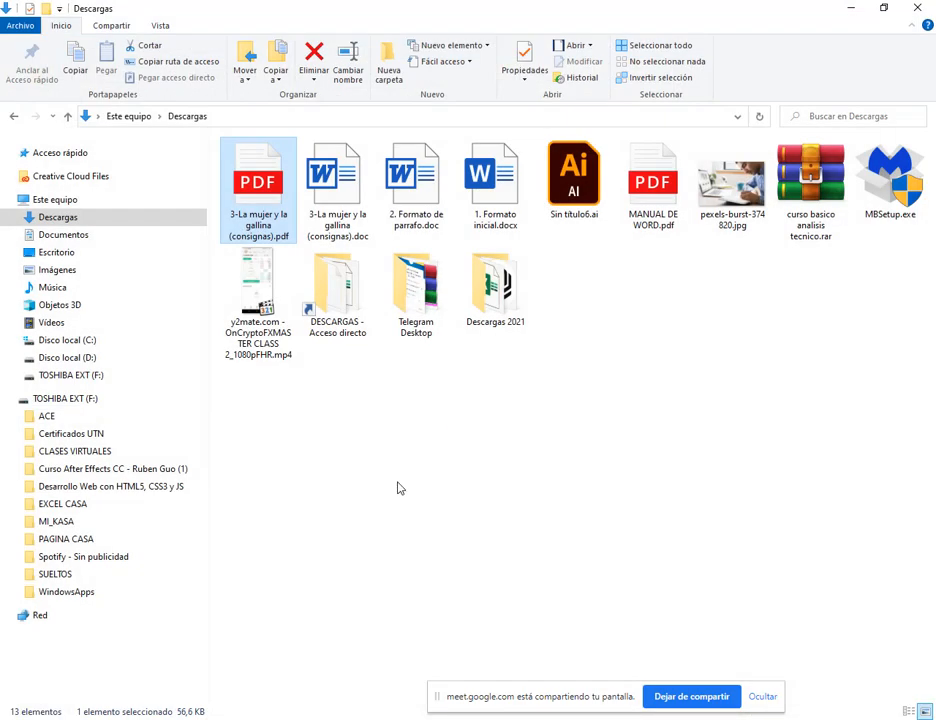
{"action": "left_click", "coordinate": [84, 672]}
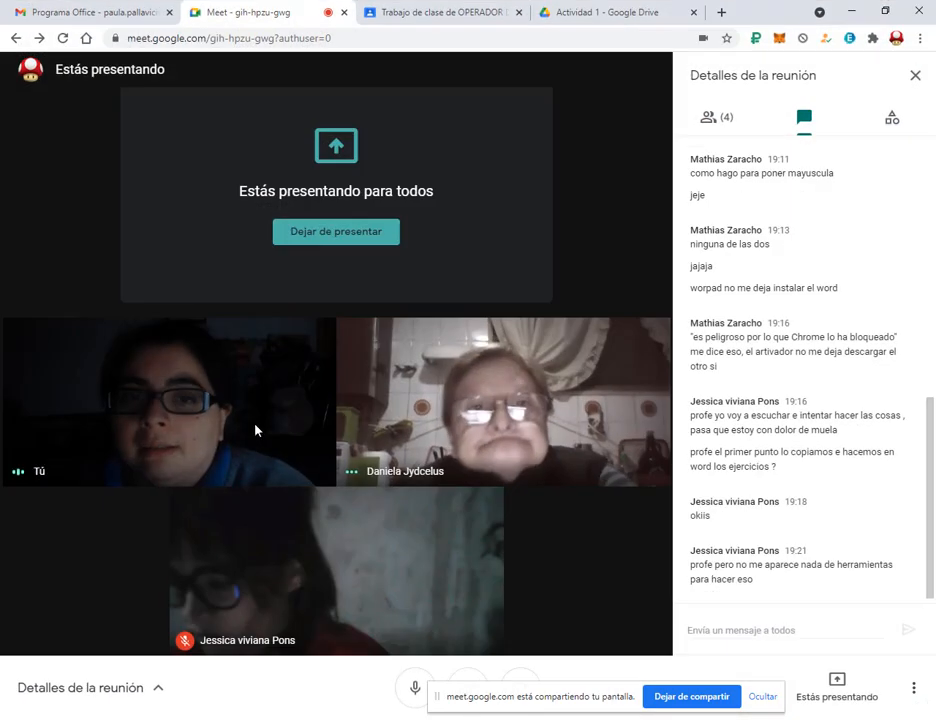